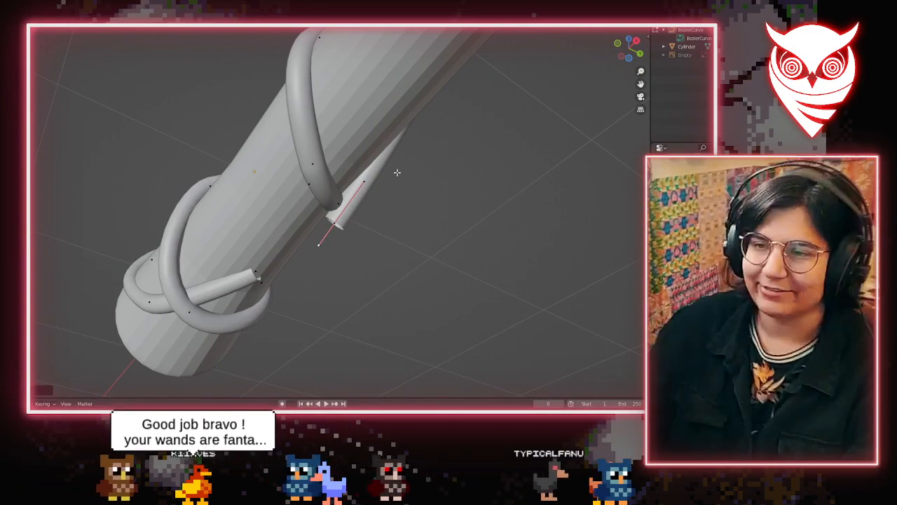
Undo the trial move of the vine curve's free end and extrude a new control point from it along the wand
middle_click_drag(397, 172, 381, 217)
key("g")
left_click(418, 188)
key("ctrl+z")
key("e")
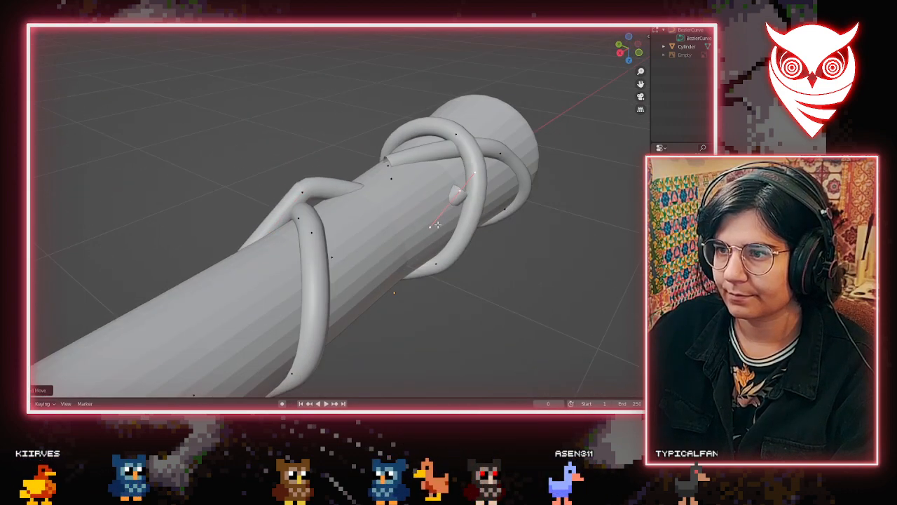
Raise the extruded end point's handle above the wand surface and adjust it along the X axis
middle_click_drag(426, 236, 430, 189)
middle_click_drag(418, 240, 267, 251)
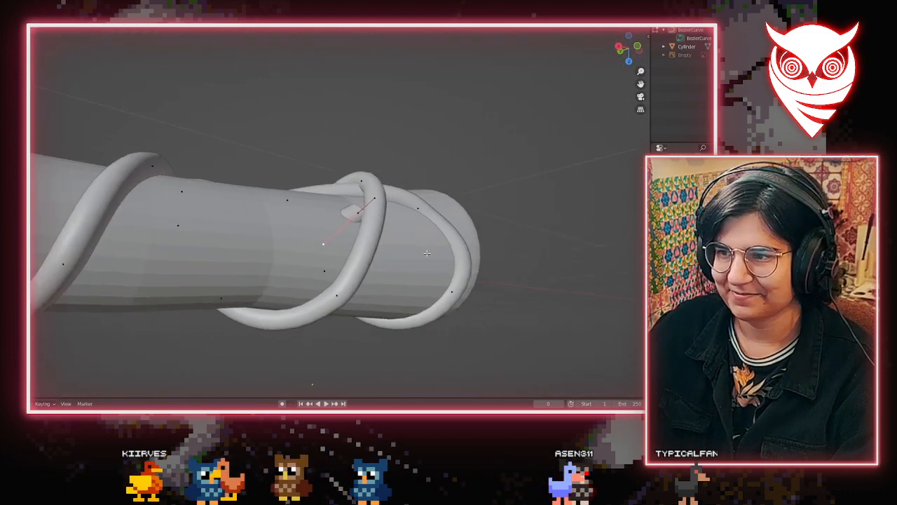
scroll(312, 277, "up", 3)
key("f")
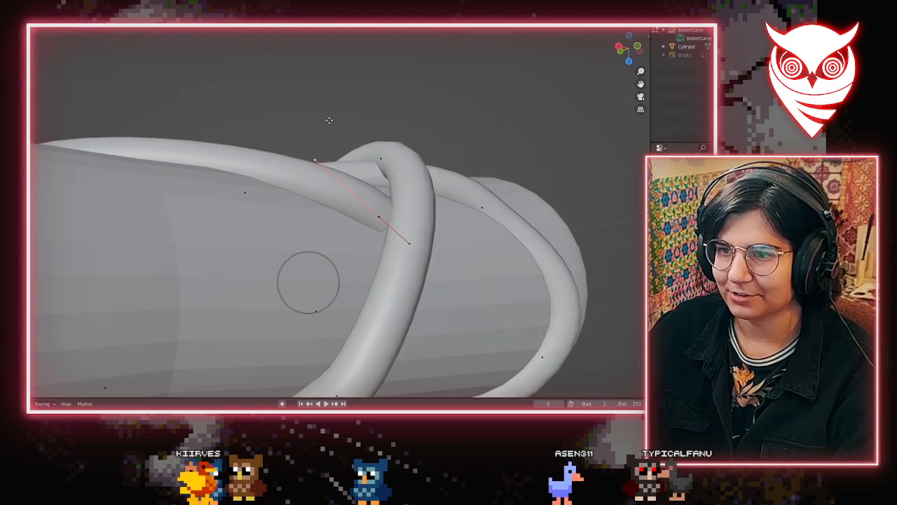
middle_click_drag(318, 109, 535, 164)
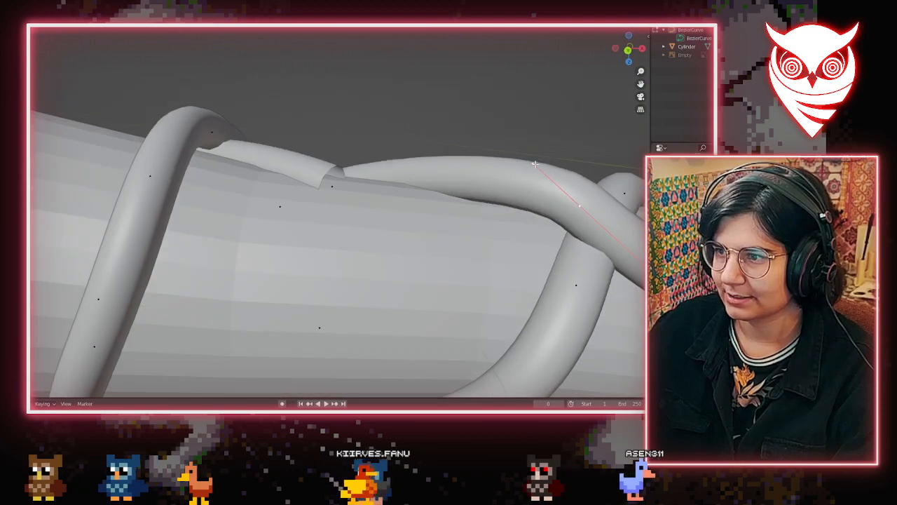
key("g")
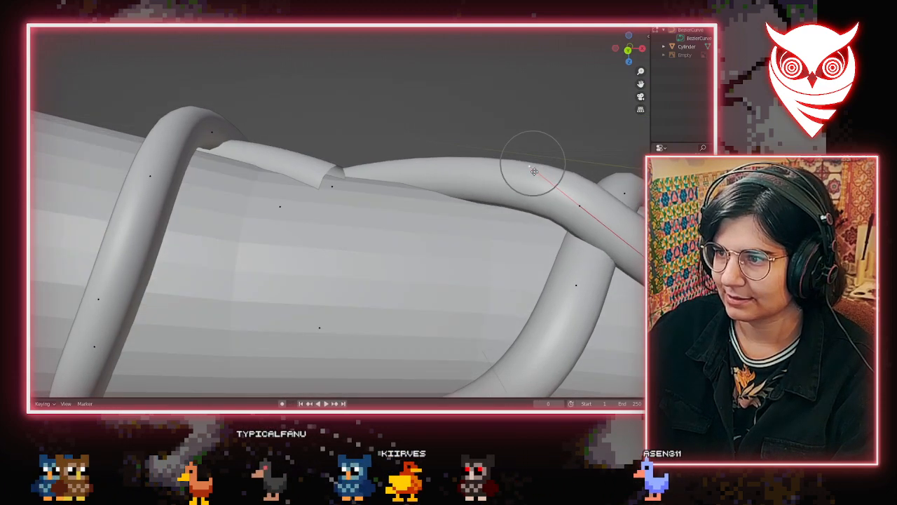
key("x")
left_click(551, 186)
Reposition the control point and its handle where the vine passes over the start of the neighbouring loop
middle_click_drag(558, 182, 353, 206)
scroll(91, 212, "down", 3)
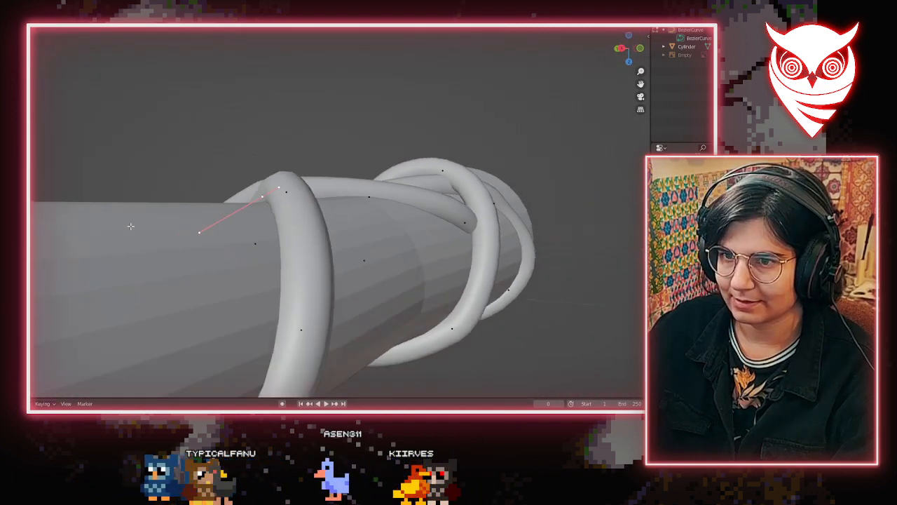
middle_click_drag(130, 227, 140, 289)
left_click(287, 147)
key("g")
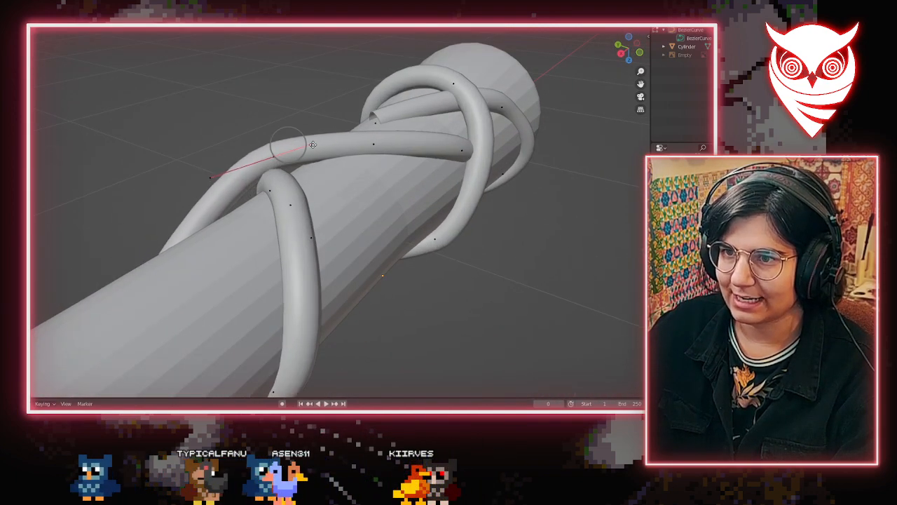
left_click(323, 135)
left_click(277, 160)
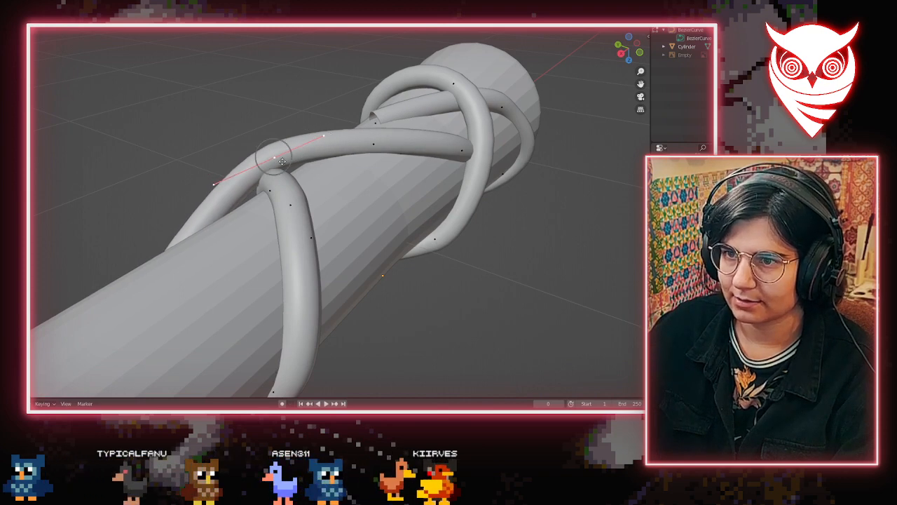
key("g")
left_click(282, 168)
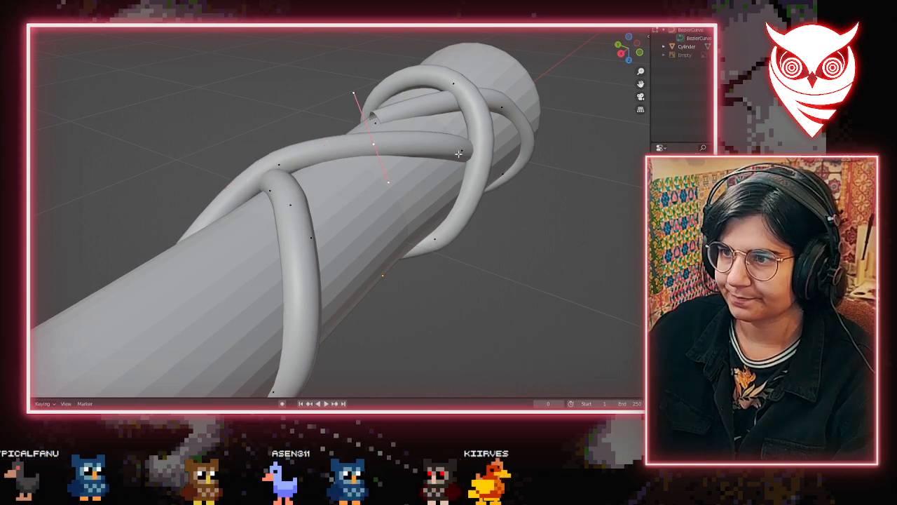
Move the end point's handle to smooth the vine's approach to the large crossing loop
middle_click_drag(459, 153, 522, 191)
key("g")
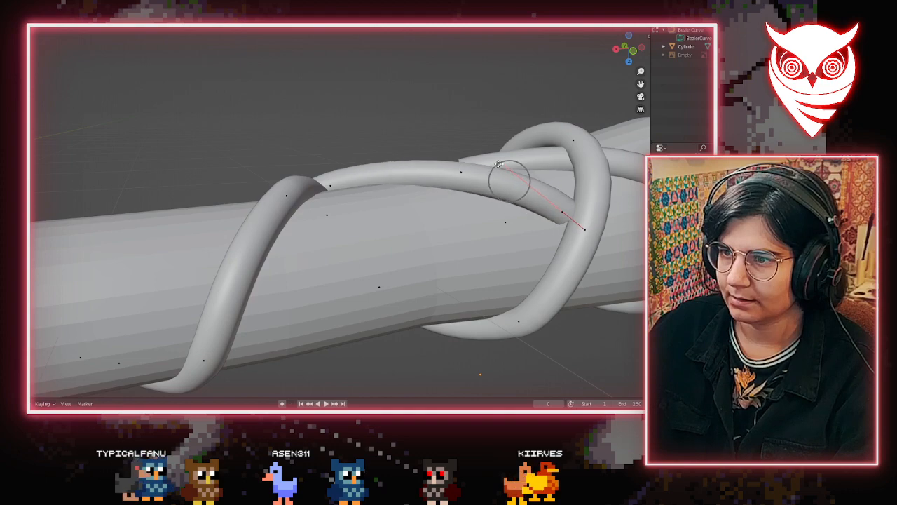
scroll(457, 183, "down", 8)
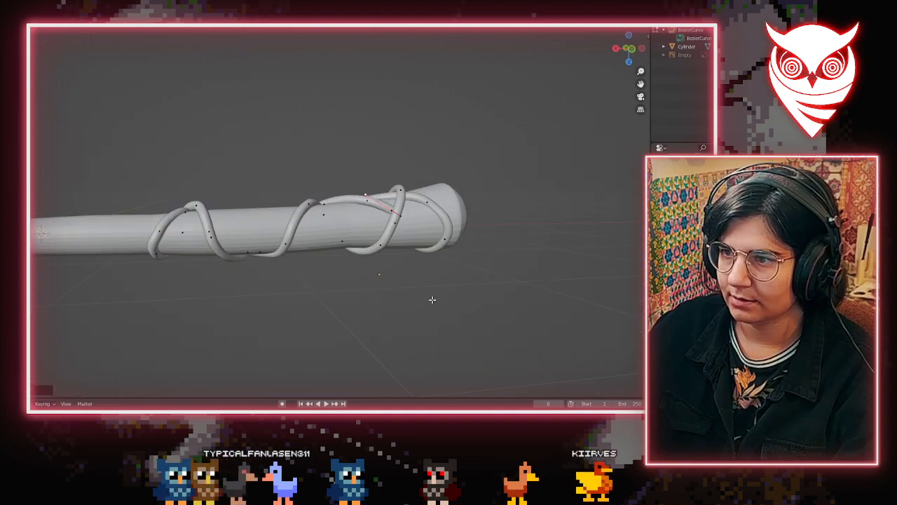
Move the vine's end point in under the crossing loop and realign its handle along the wand surface
middle_click_drag(431, 300, 366, 344)
scroll(441, 314, "up", 5)
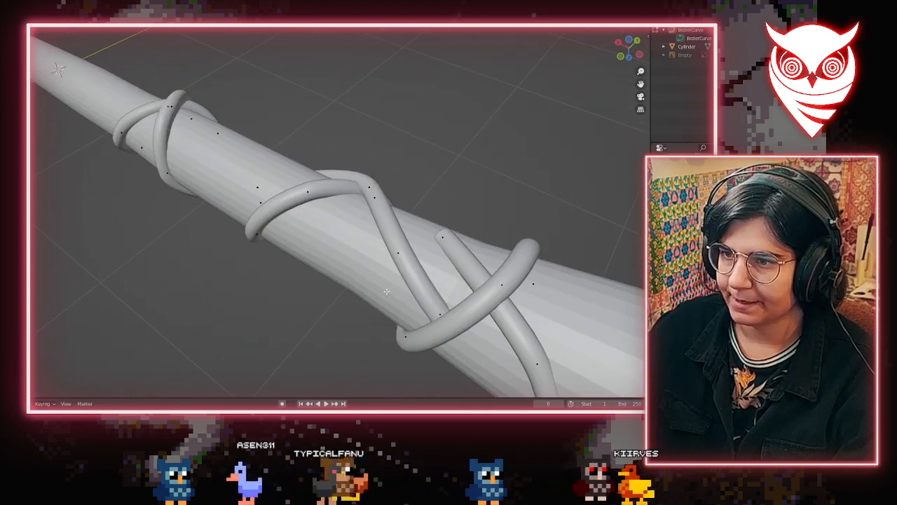
key("g")
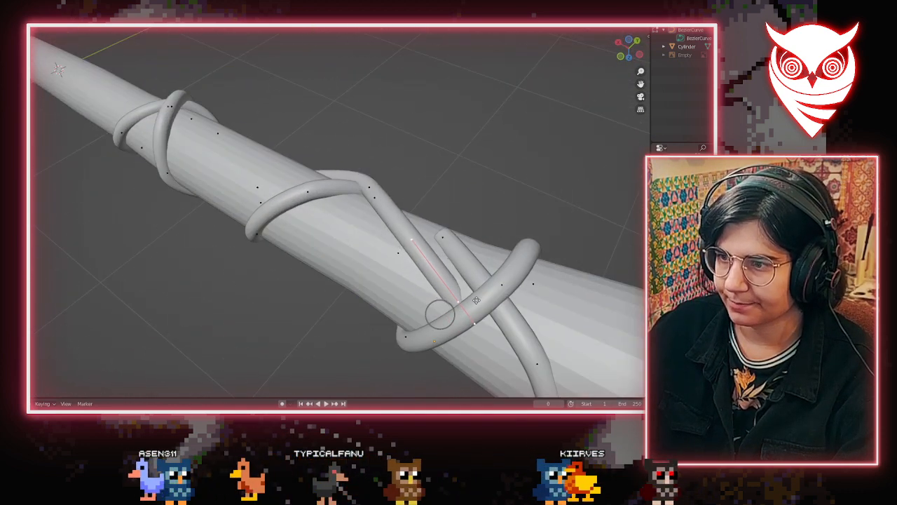
left_click(460, 291)
middle_click_drag(460, 291, 542, 241)
key("g")
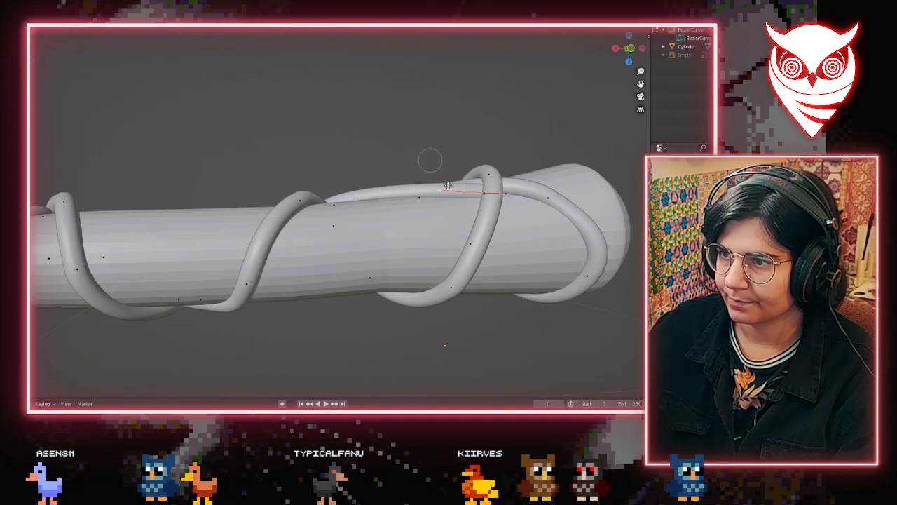
Extend the vine past the crossing loop and place its new end point outside the wand surface, over the next strand
middle_click_drag(402, 236, 497, 277)
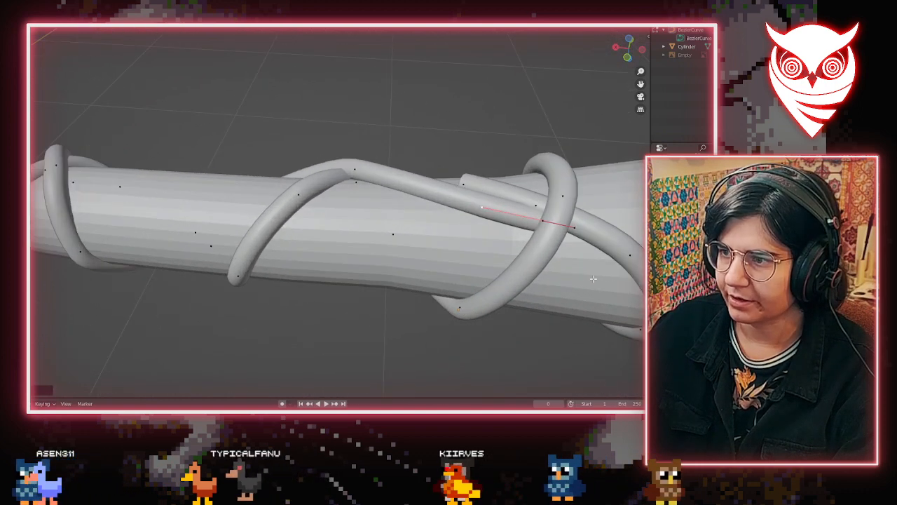
mouse_move(554, 228)
middle_mouse_down()
mouse_move(463, 151)
mouse_move(543, 218)
middle_mouse_up()
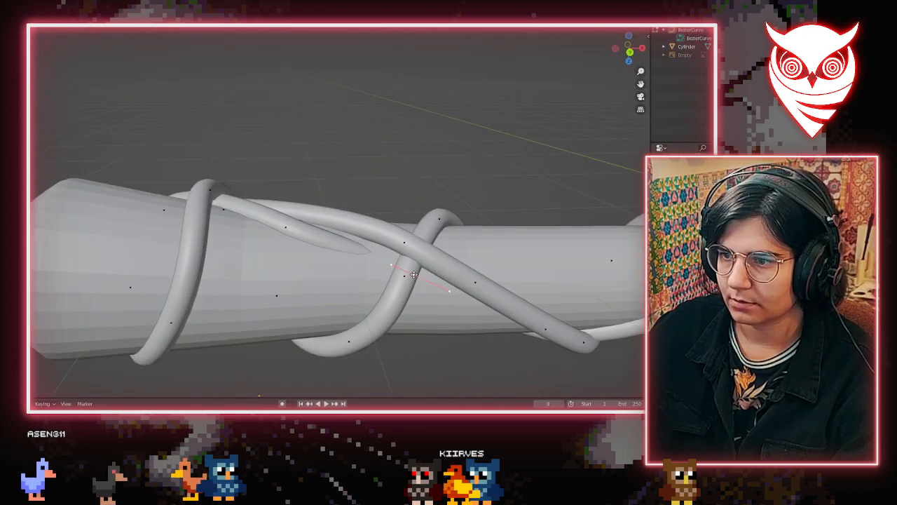
middle_click_drag(412, 281, 428, 337)
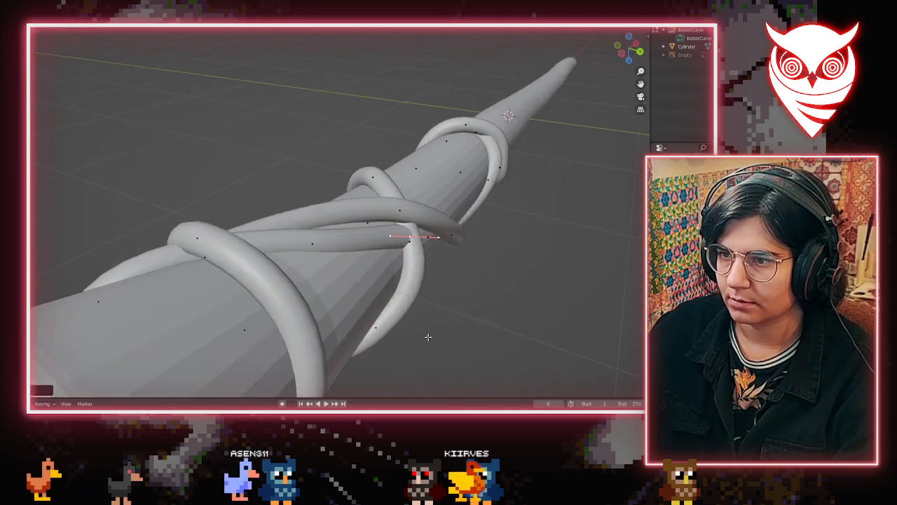
key("g")
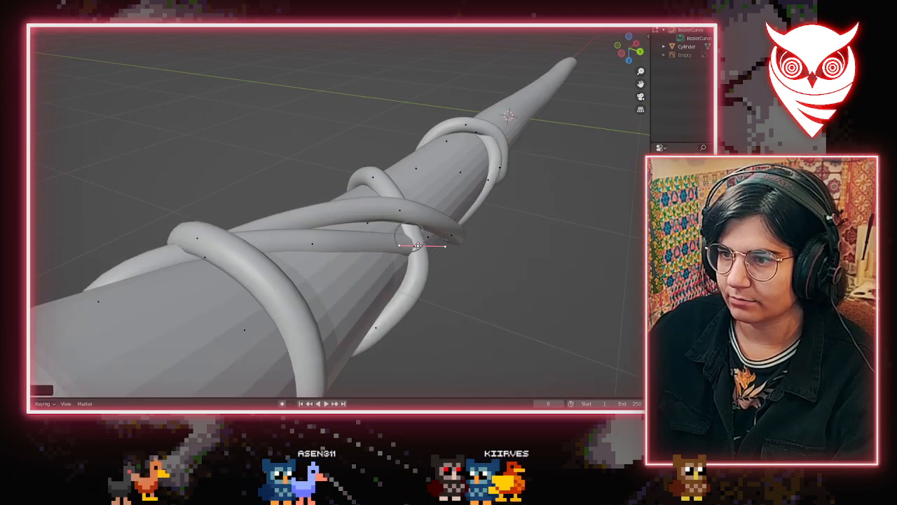
scroll(414, 244, "up", 3)
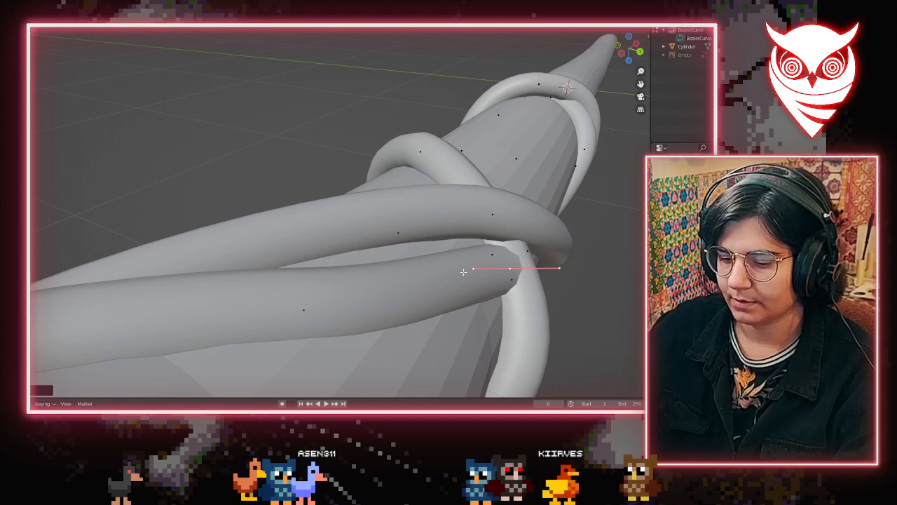
key("g")
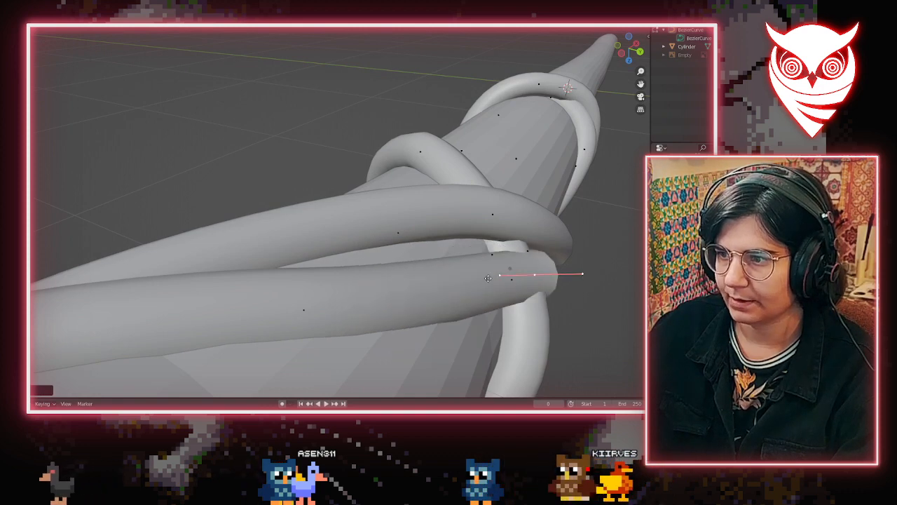
left_click(485, 276)
Refine the new end point's position from several angles so the vine's tip rests over the strand it crosses
middle_click_drag(486, 275, 433, 249)
left_click(514, 288)
key("g")
left_click(429, 238)
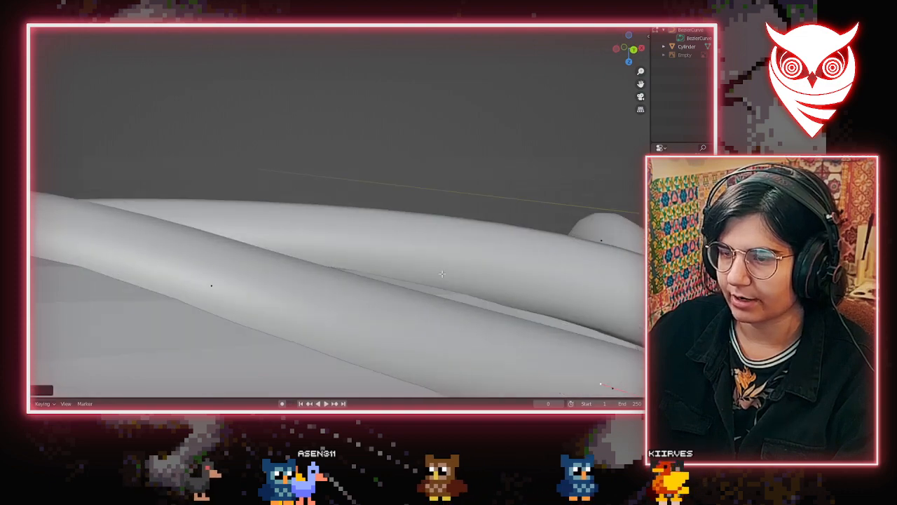
scroll(434, 250, "down", 3)
key("KP_3")
middle_click_drag(554, 218, 403, 56)
key("g")
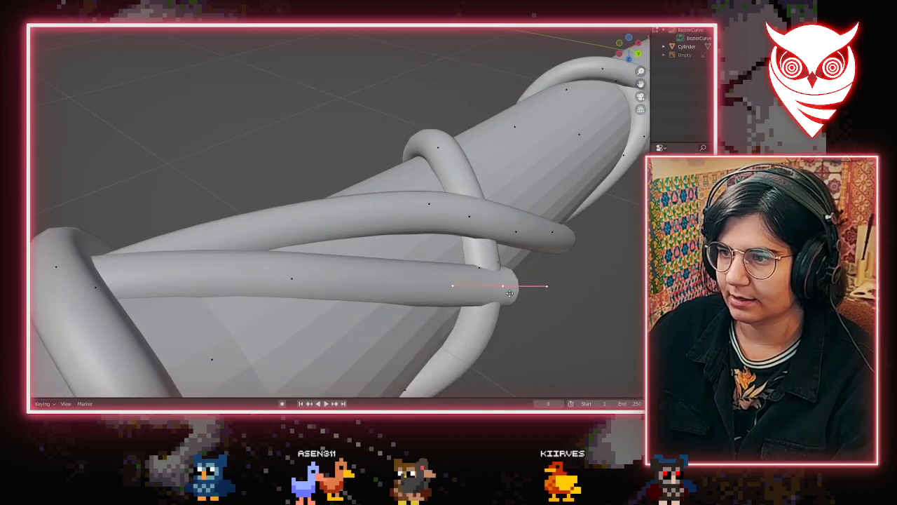
left_click(531, 283)
Shift the end point closer to the parallel strand and angle its handle down along that strand
middle_click_drag(531, 282, 365, 244)
scroll(365, 244, "up", 3)
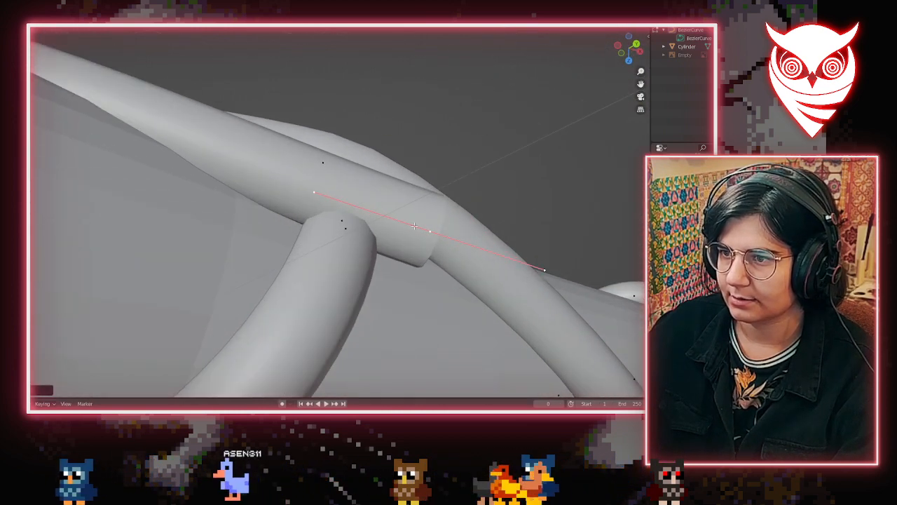
middle_click_drag(414, 226, 404, 205)
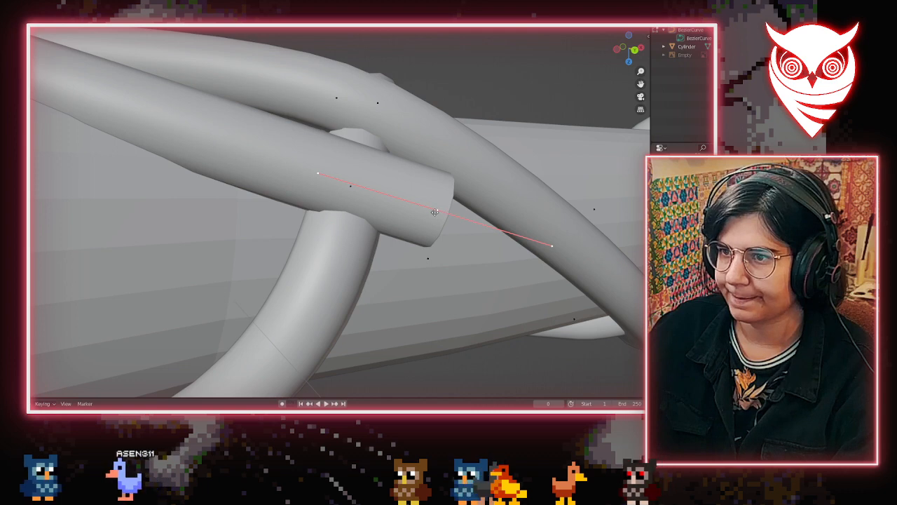
key("g")
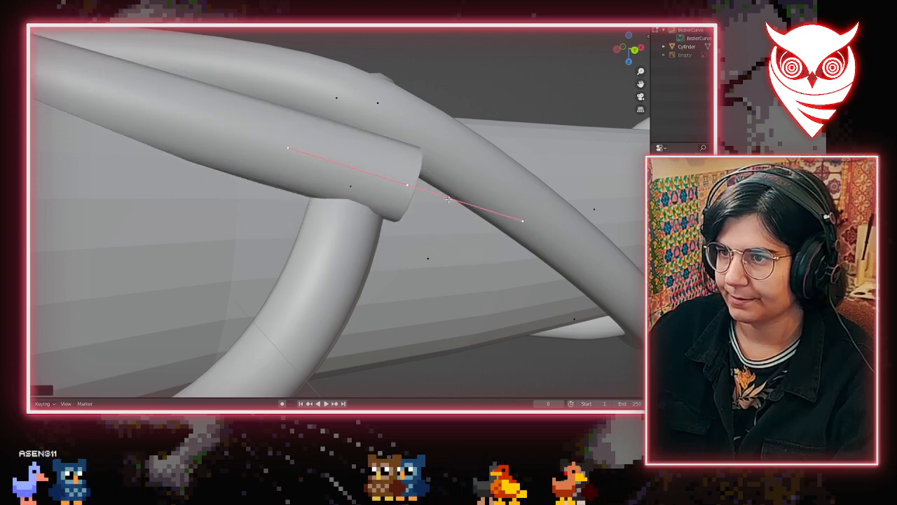
left_click(524, 224)
key("g")
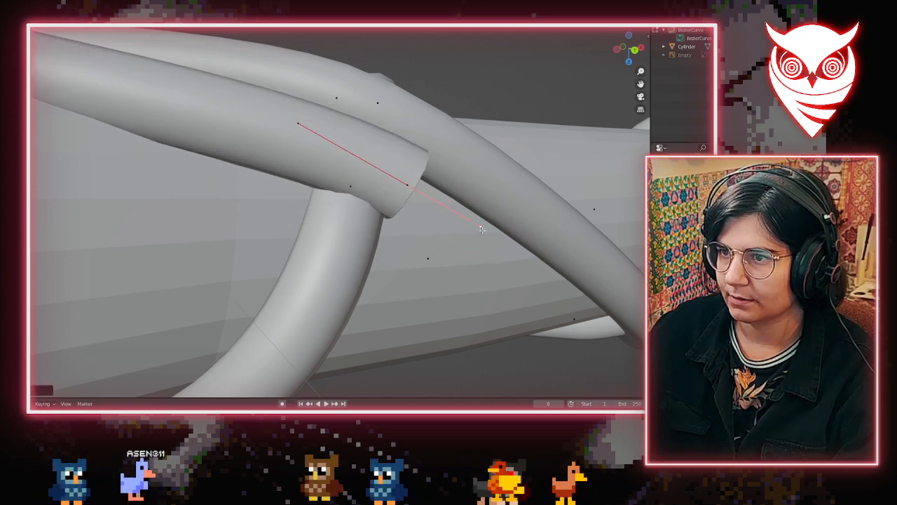
left_click(458, 214)
Extend the vine down the wand's side and place the new end point close beside the parallel strand
middle_click_drag(458, 214, 376, 122)
scroll(423, 238, "down", 3)
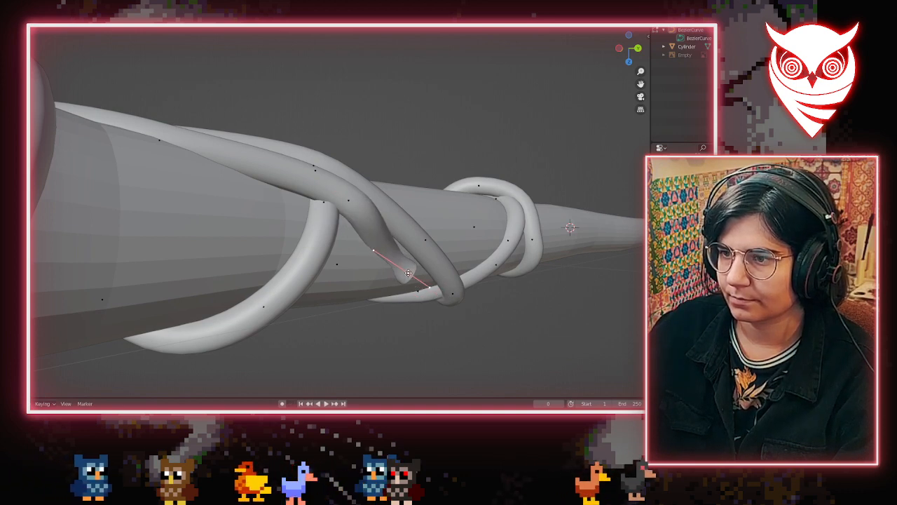
left_click(413, 276)
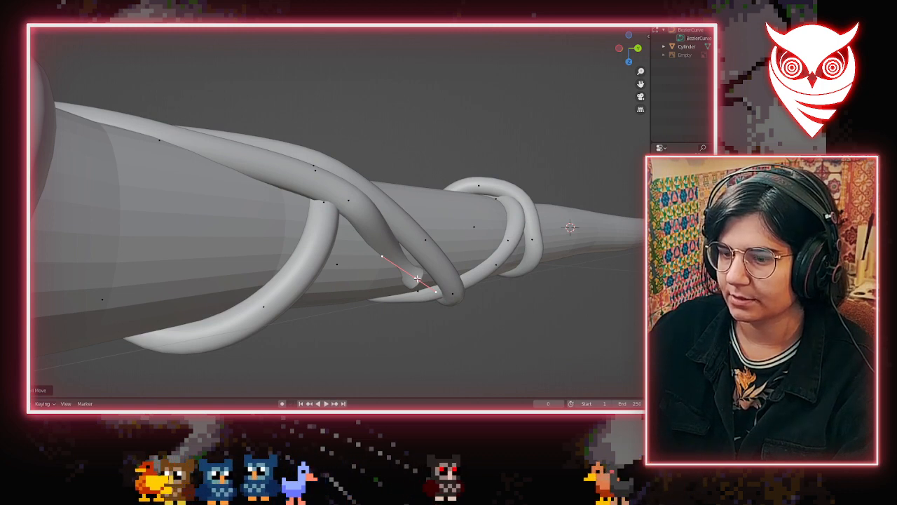
mouse_move(417, 279)
left_mouse_down()
mouse_move(468, 274)
mouse_move(424, 282)
left_mouse_up()
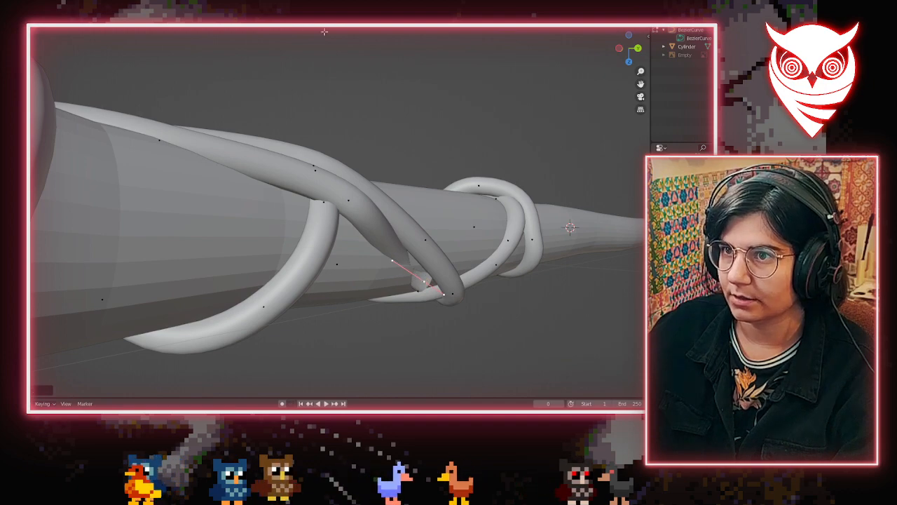
Adjust the newest end point and its handle on the wand's underside so the vine follows the neighbouring strand
middle_click_drag(415, 281, 322, 219)
scroll(377, 265, "up", 4)
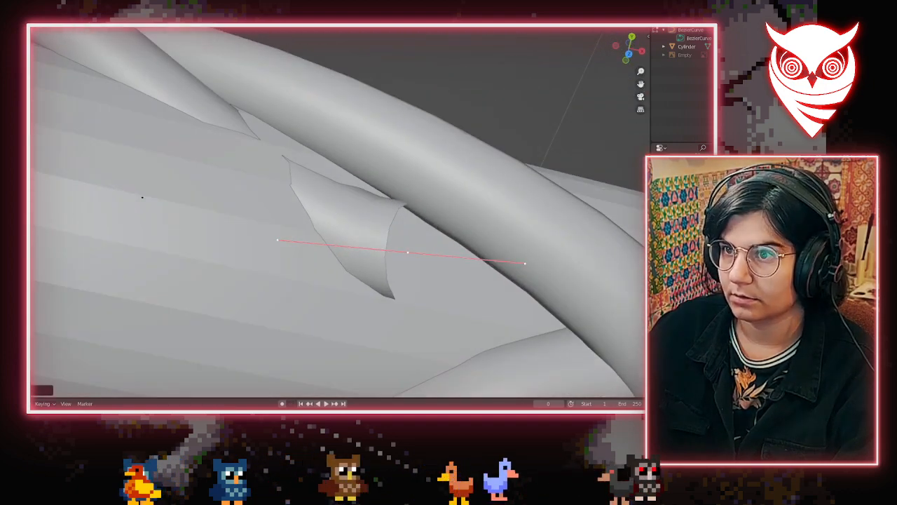
middle_click_drag(278, 257, 241, 208)
scroll(337, 84, "down", 4)
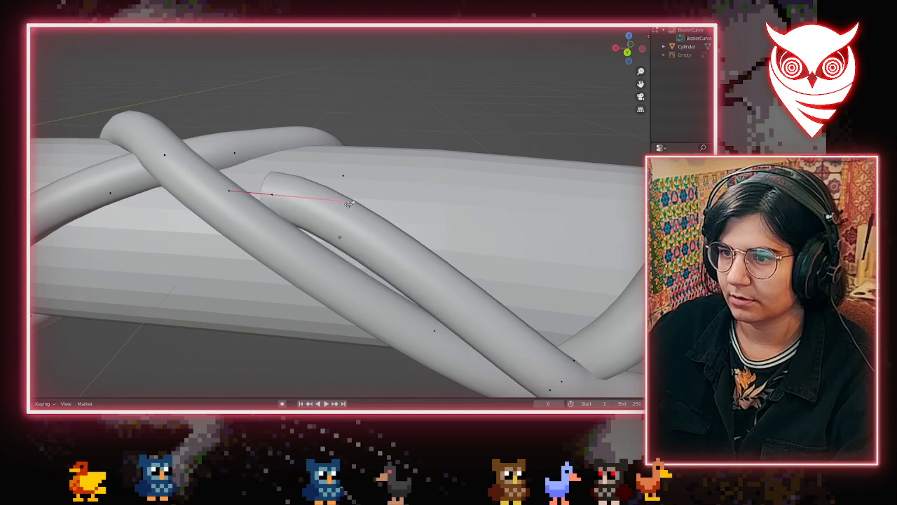
left_click(344, 208)
left_click(272, 198)
key("g")
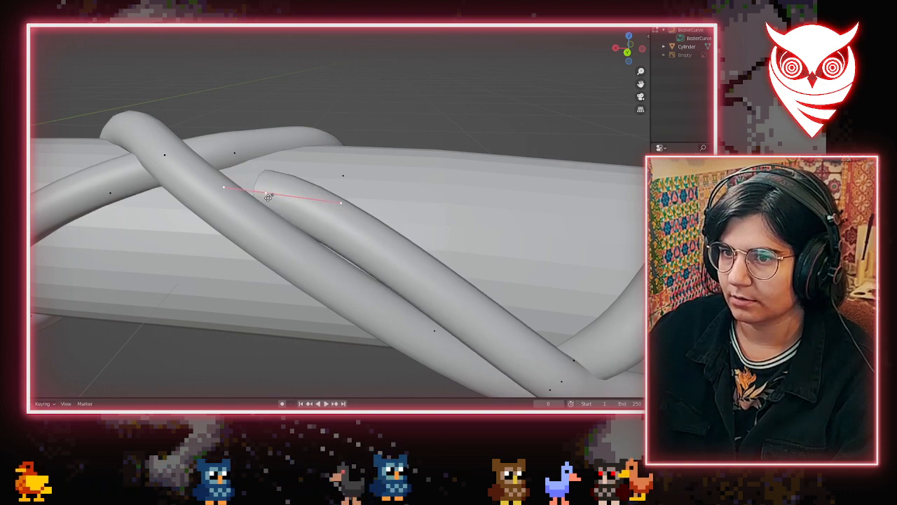
Lengthen and rotate the handles of the control point at the vine's bend to smooth its curvature
middle_click_drag(272, 201, 560, 323)
scroll(413, 365, "up", 3)
left_click(358, 249)
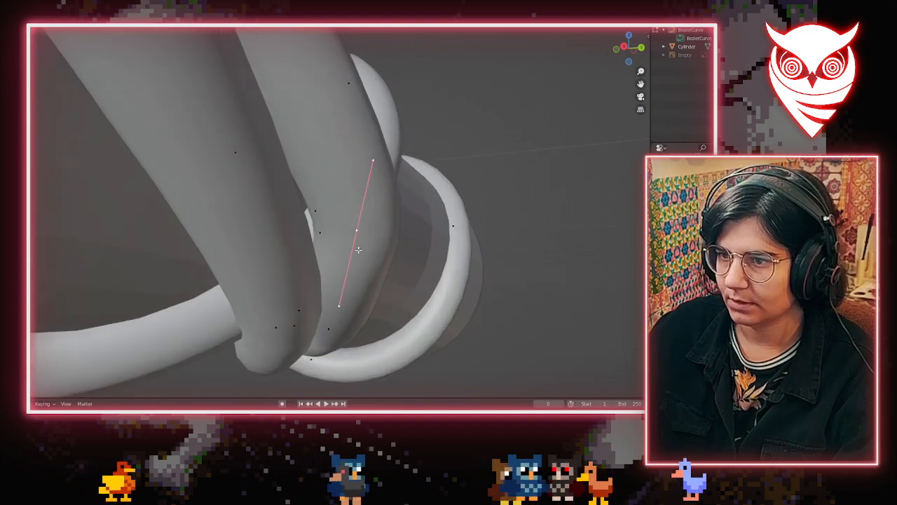
key("g")
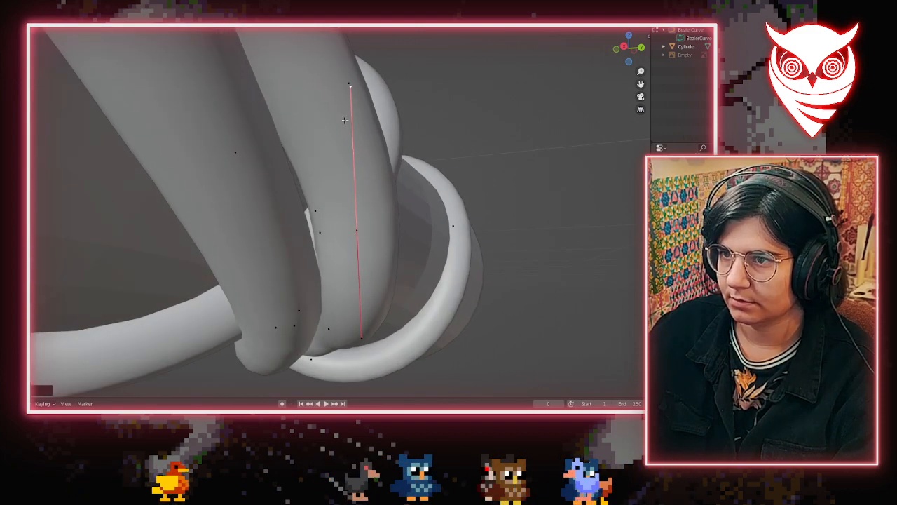
scroll(345, 121, "down", 3)
middle_click_drag(345, 121, 374, 304)
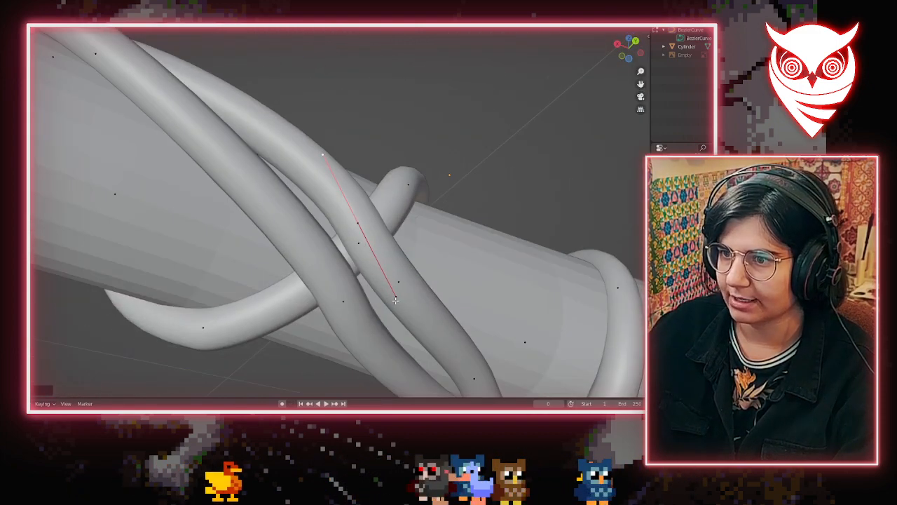
Refine the bend's lower handle and move its control point so the vine sits snugly beside the parallel strand
left_click_drag(397, 300, 388, 306)
scroll(388, 305, "down", 4)
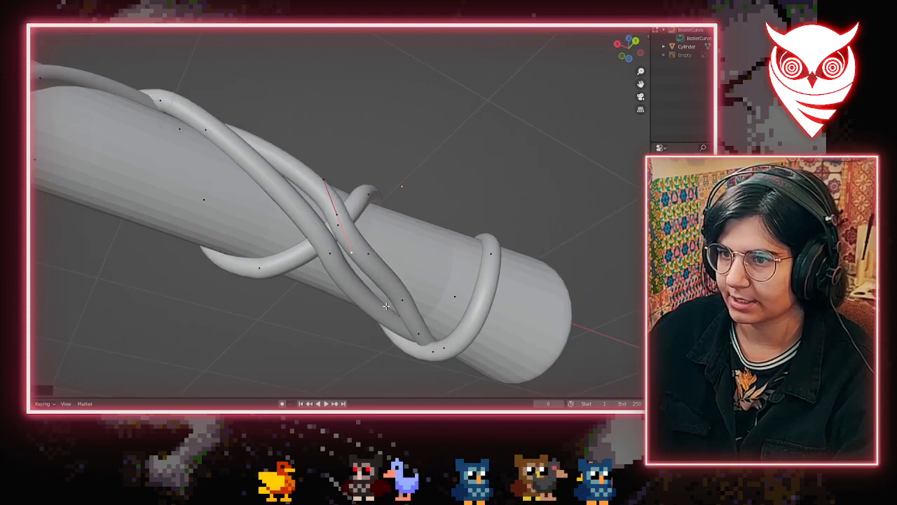
middle_click_drag(389, 305, 351, 376)
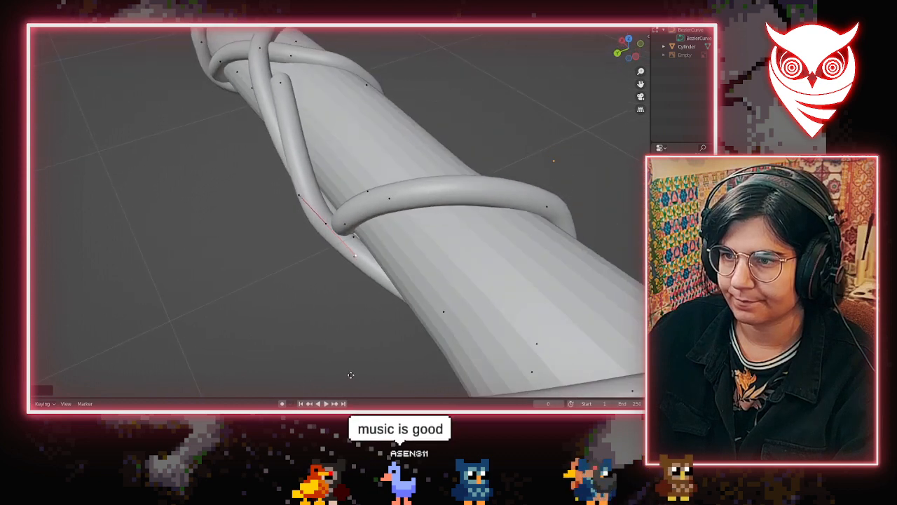
left_click(325, 223)
key("g")
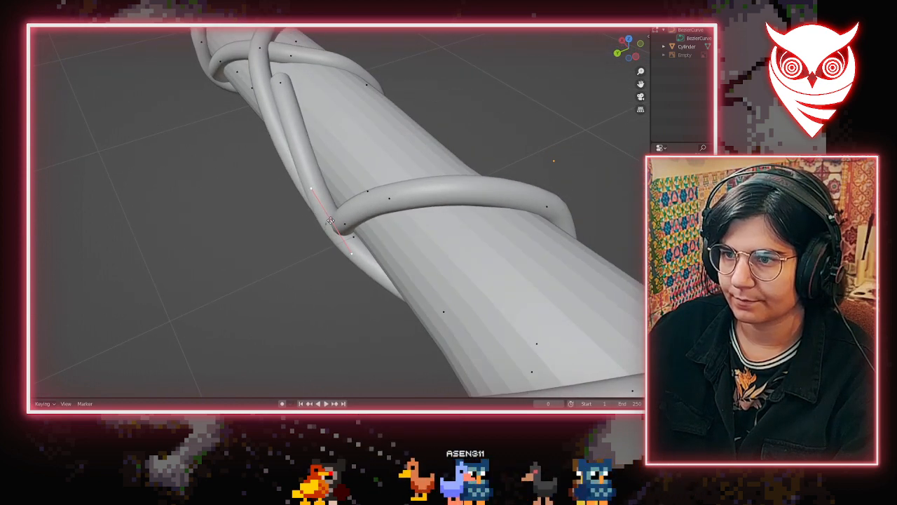
left_click(330, 220)
Try to carry the vine's end point past the crossing strands, then undo the move
middle_click_drag(330, 220, 369, 181)
middle_click_drag(341, 208, 384, 212)
key("e")
right_click(175, 106)
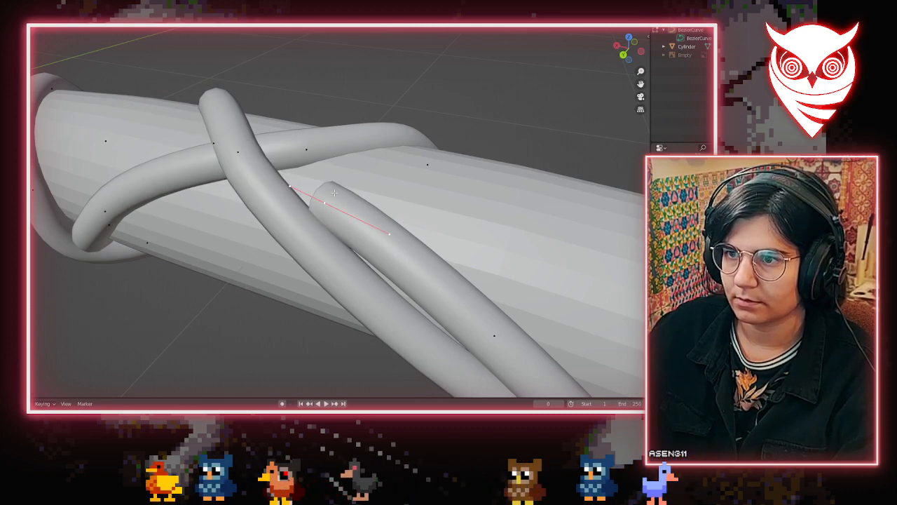
key("g")
left_click(181, 130)
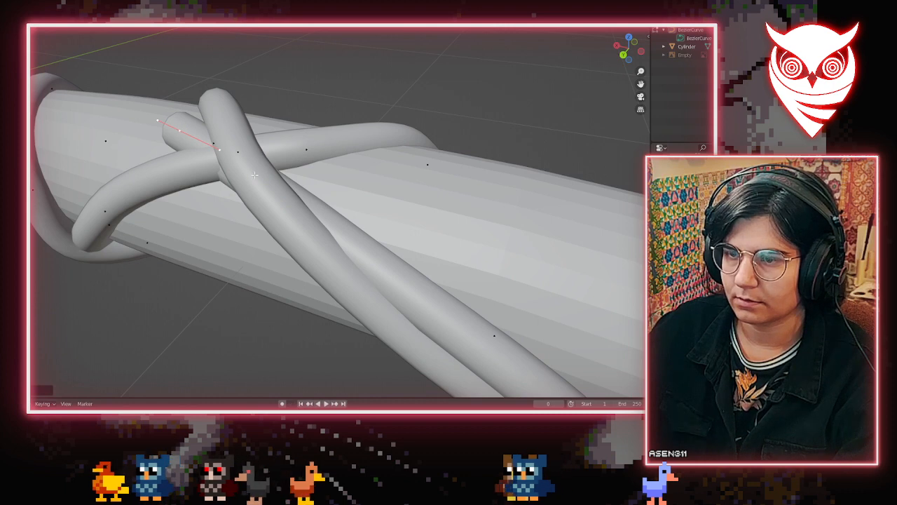
key("ctrl+z")
Extrude the vine's end past the crossing strands and bring the new end point around to the wand's far side
key("e")
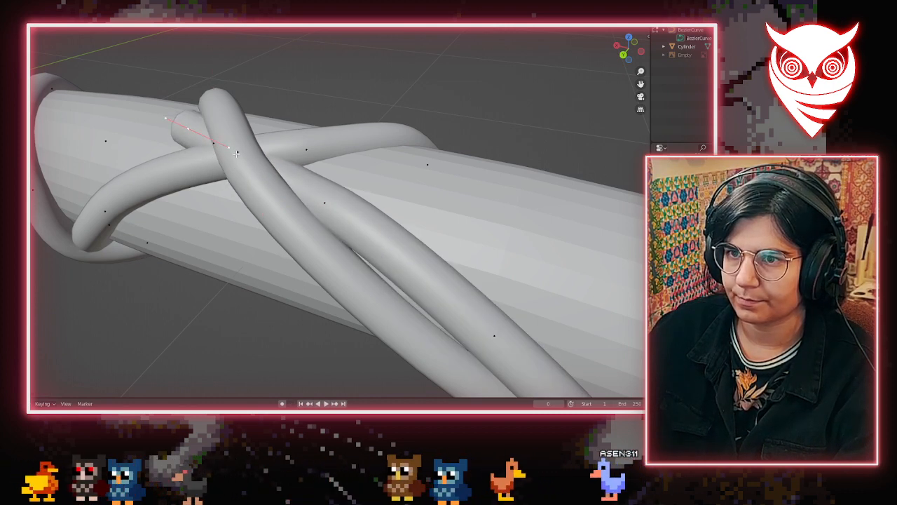
left_click(200, 166)
middle_click_drag(201, 166, 70, 199)
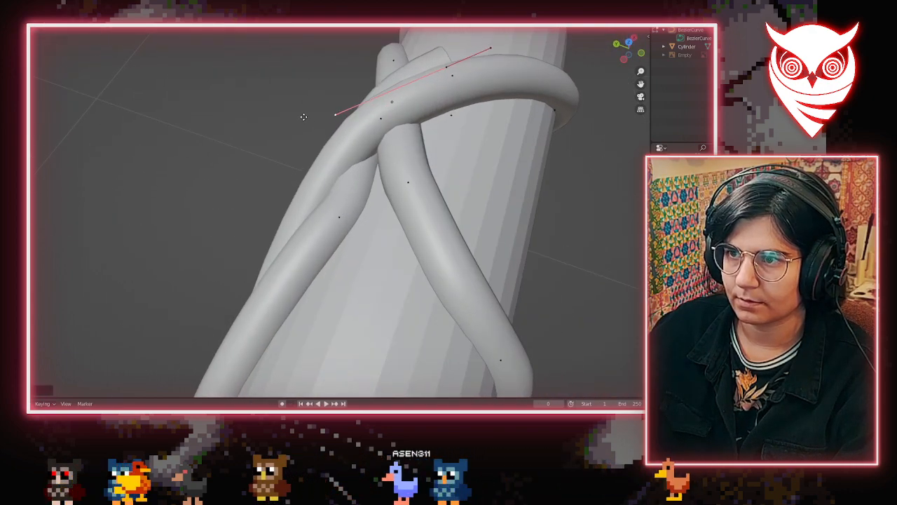
middle_click_drag(302, 107, 284, 277)
scroll(371, 199, "down", 8)
scroll(292, 48, "up", 4)
scroll(391, 251, "up", 6)
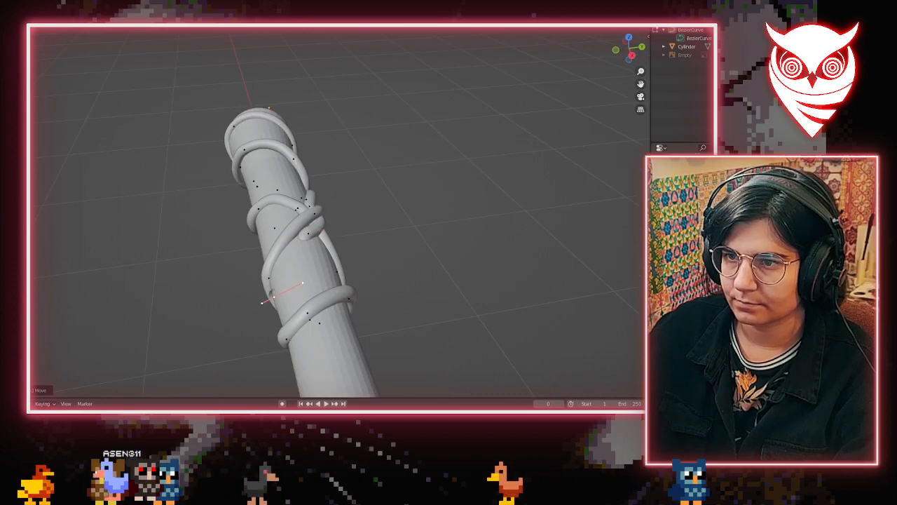
middle_click_drag(317, 301, 644, 153)
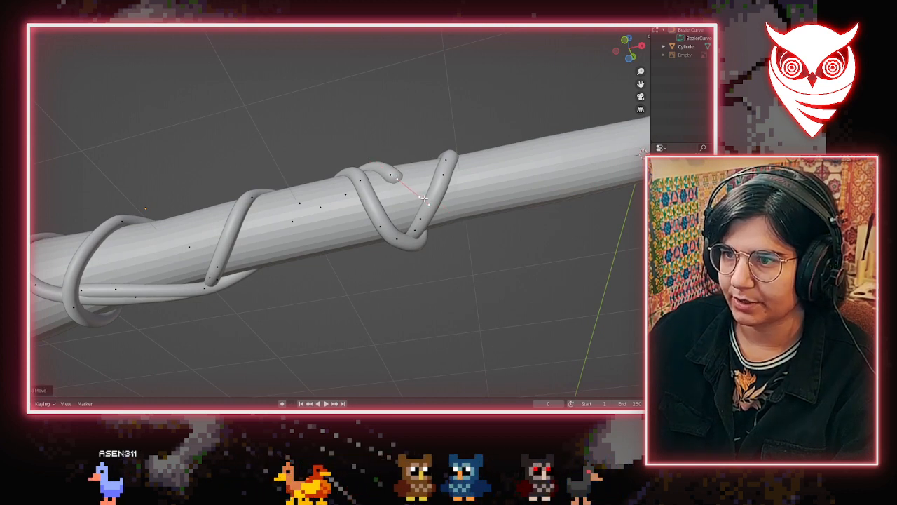
middle_click_drag(424, 198, 324, 186)
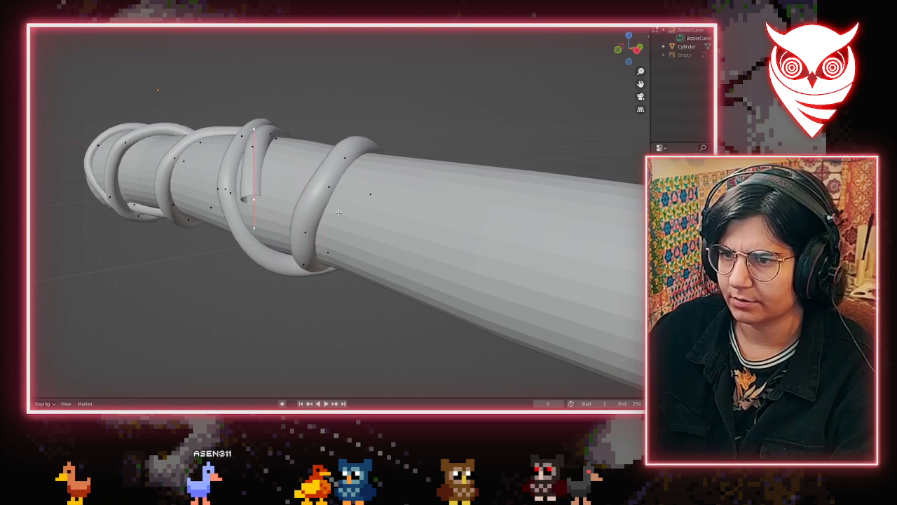
Extend the vine down the wand's side to the crossing strand and shift the new end point's upper handle
key("e")
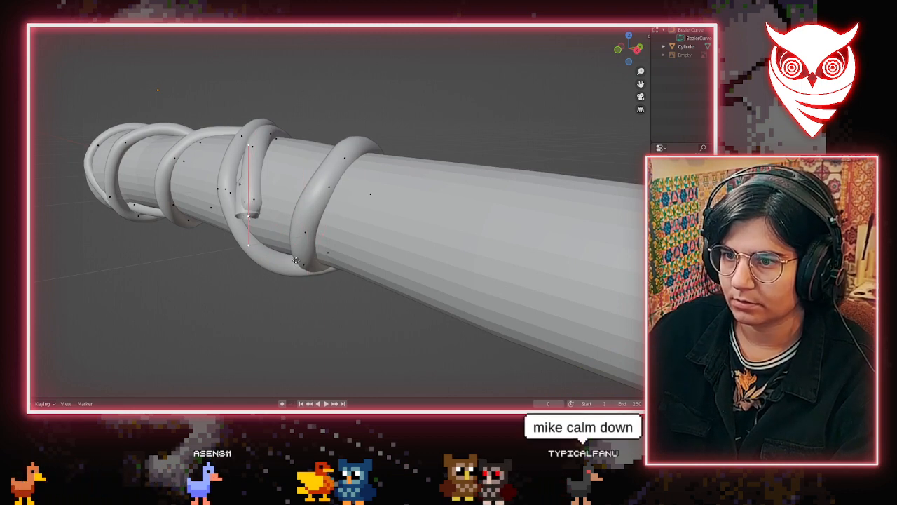
left_click(349, 190)
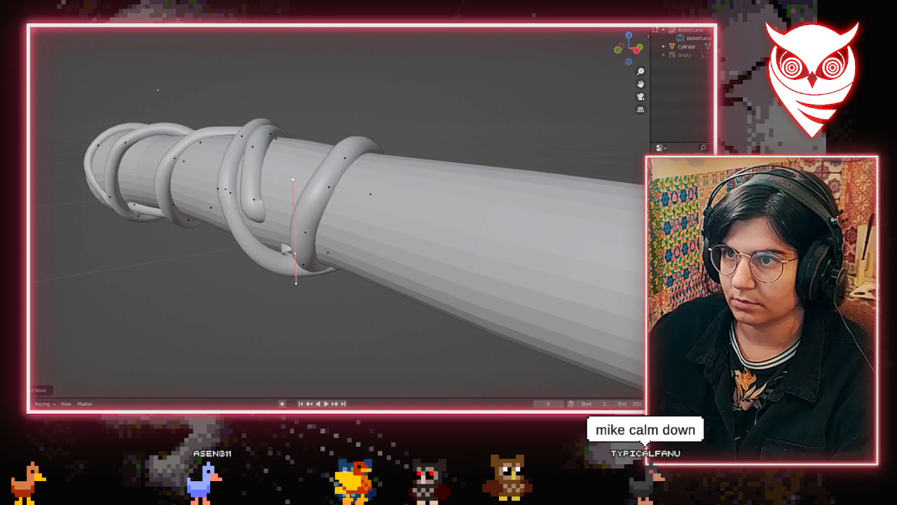
left_click(297, 174)
key("g")
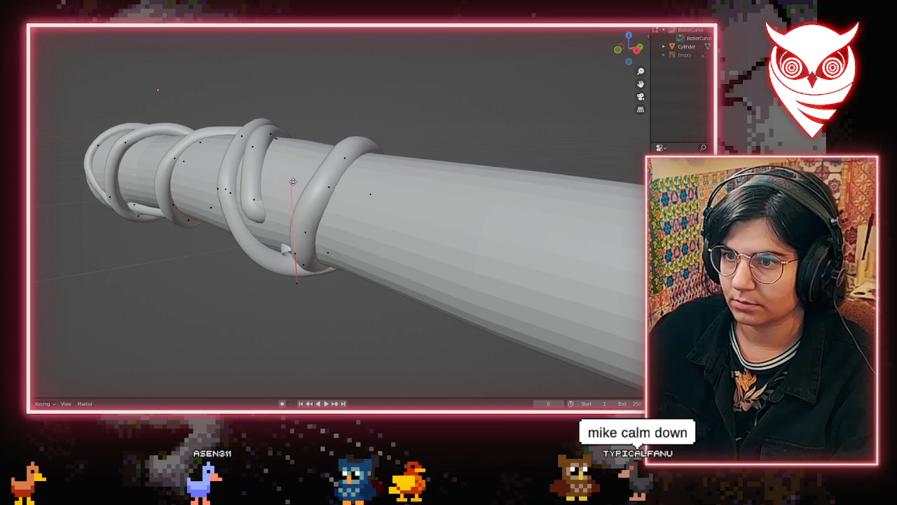
left_click(272, 230)
Tuck the vine's end point beneath the diagonal strand at the last coil
middle_click_drag(272, 228, 217, 284)
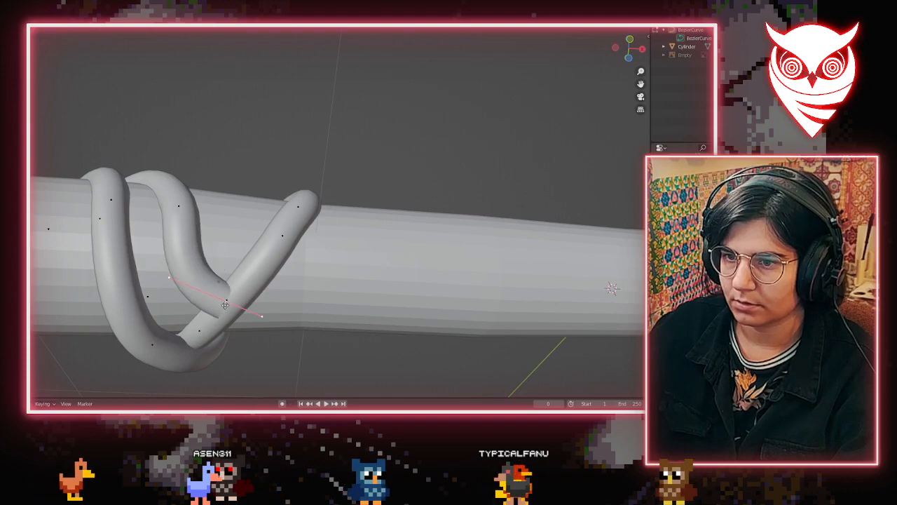
middle_click_drag(168, 308, 405, 270)
scroll(405, 270, "down", 6)
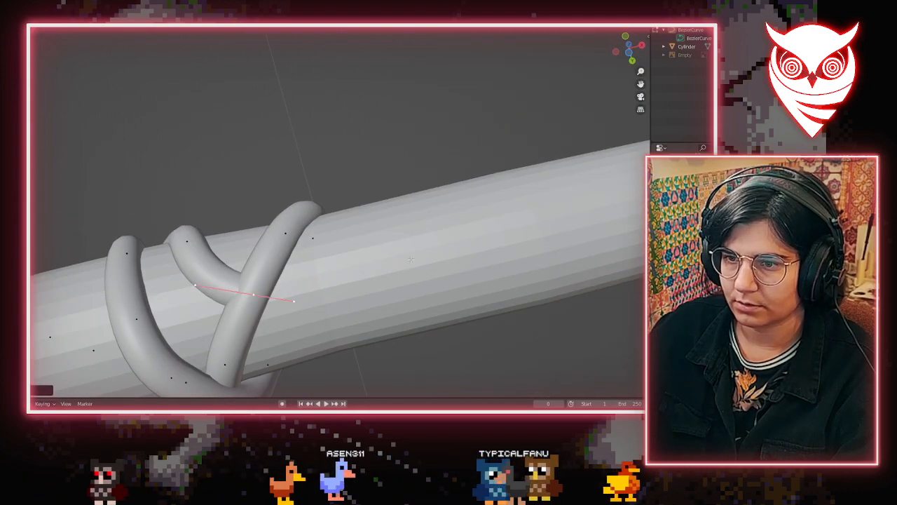
scroll(350, 262, "down", 5)
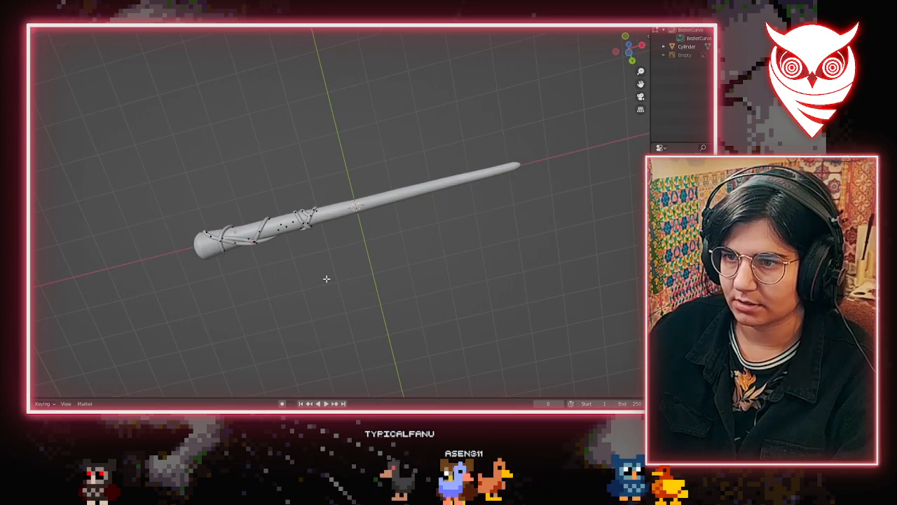
scroll(326, 279, "up", 9)
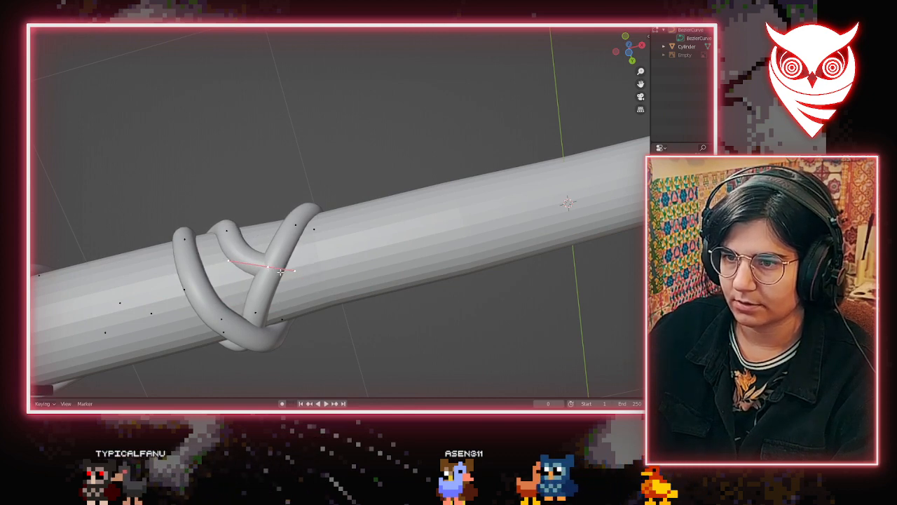
middle_click_drag(281, 271, 258, 350)
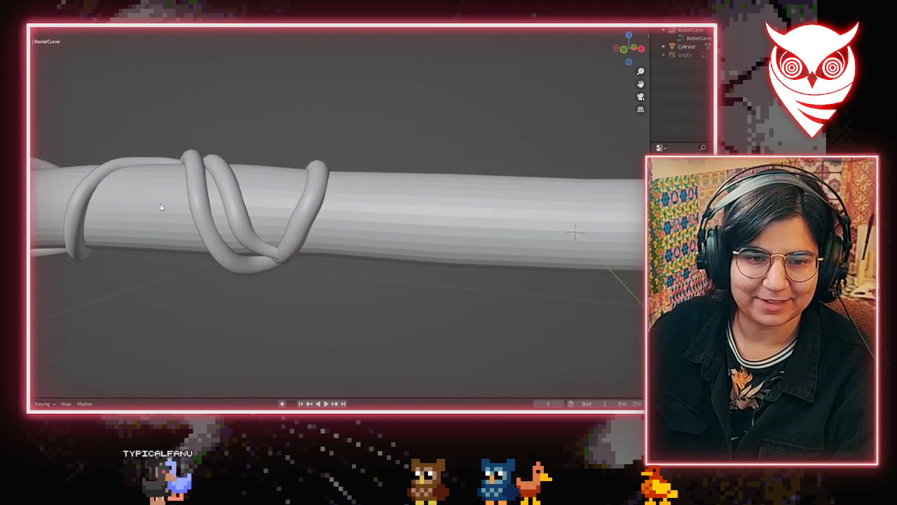
Reopen the vine for editing and reposition the control point at the parallel strands' bend to smooth their overlap
middle_click_drag(228, 202, 175, 203)
scroll(369, 252, "down", 5)
middle_click_drag(369, 253, 637, 245)
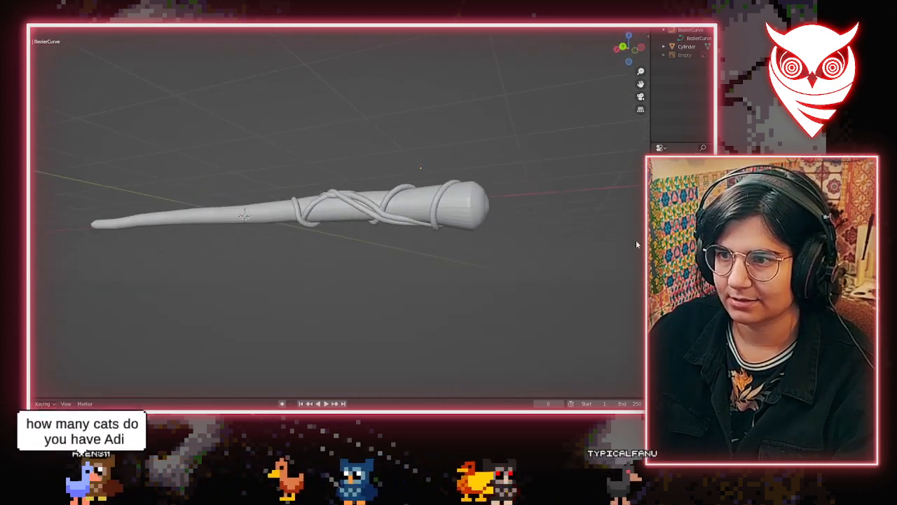
scroll(483, 231, "up", 5)
left_click(487, 225)
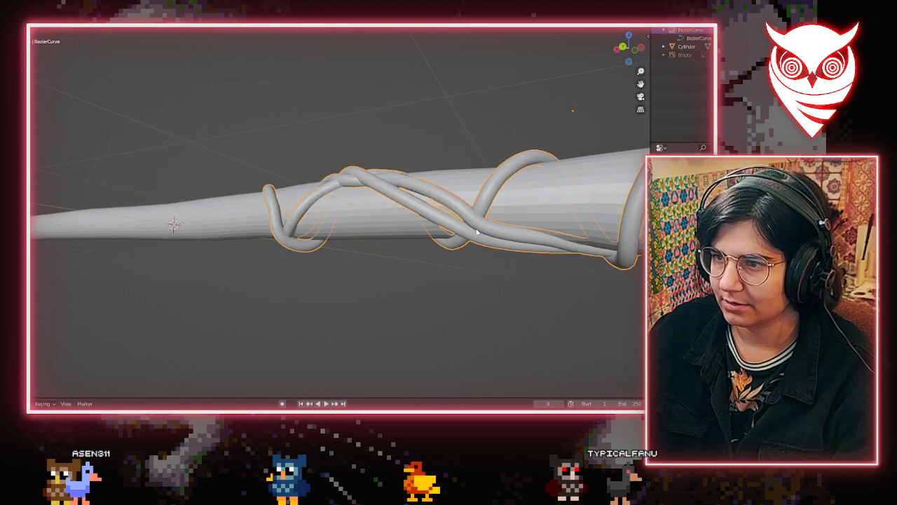
key("Tab")
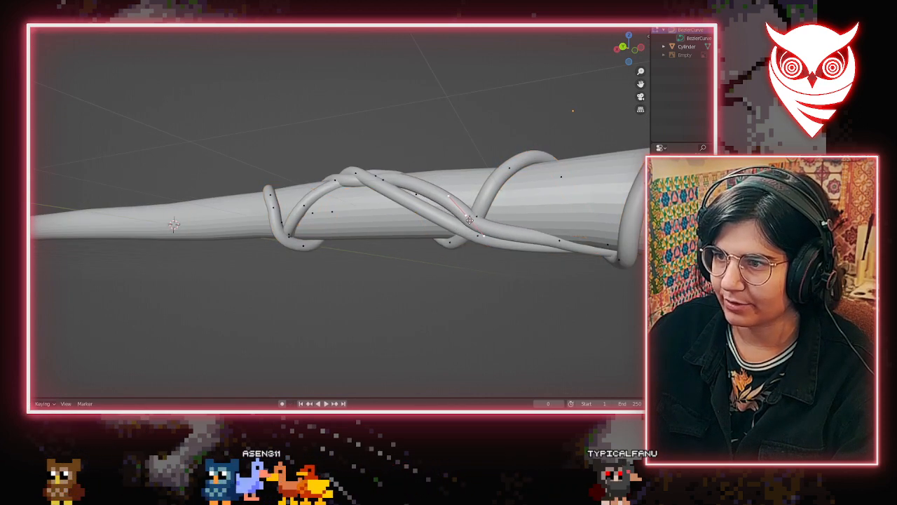
middle_click_drag(471, 229, 506, 168)
scroll(506, 182, "up", 4)
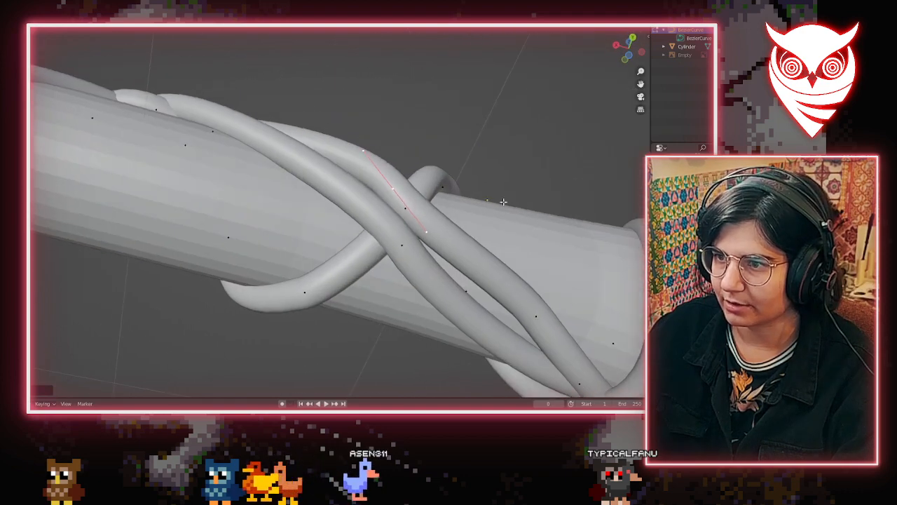
key("g")
middle_click_drag(496, 210, 464, 180)
key("g")
left_click(417, 260)
Adjust the control point and handles on the coil's underside near the wand's thick end
scroll(574, 258, "down", 6)
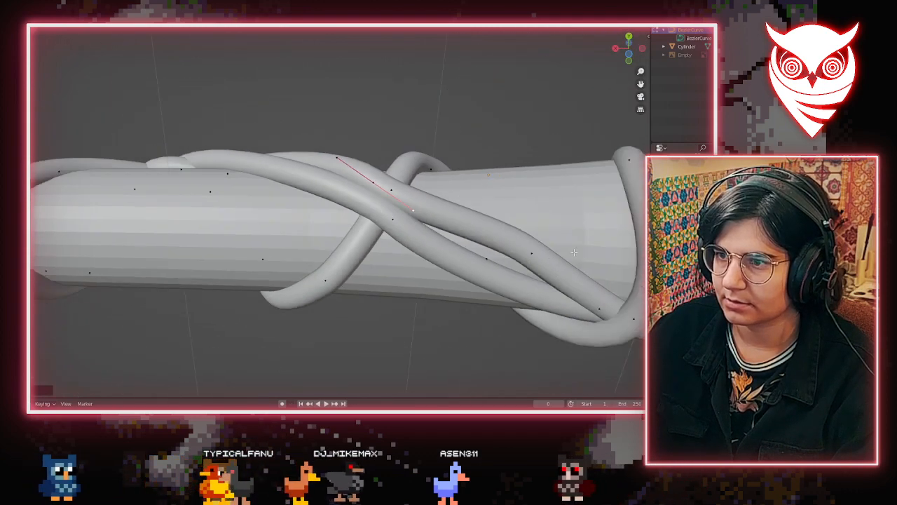
key("Tab")
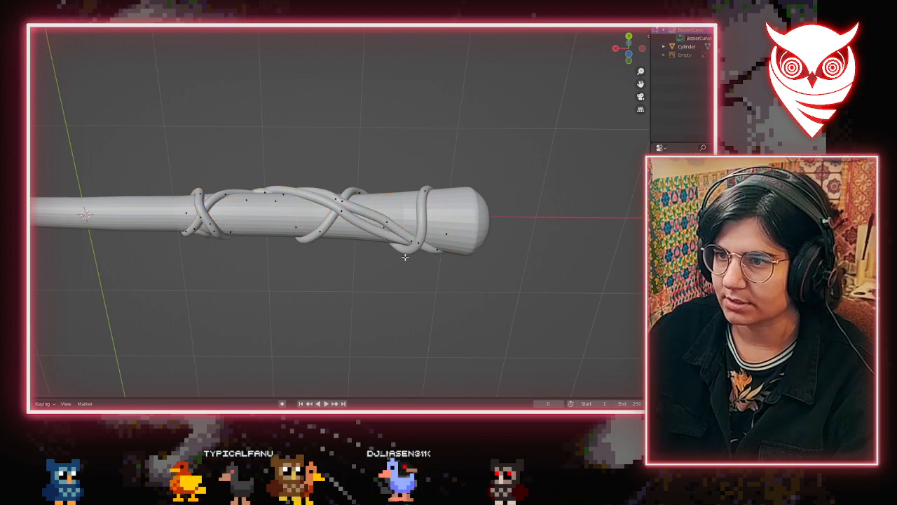
middle_click_drag(391, 224, 513, 245)
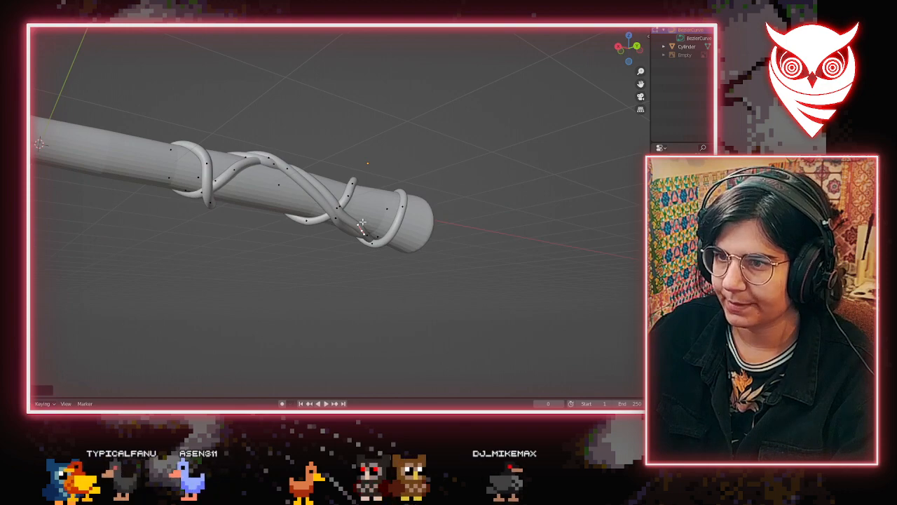
middle_click_drag(464, 284, 404, 221, "shift")
scroll(418, 266, "up", 7)
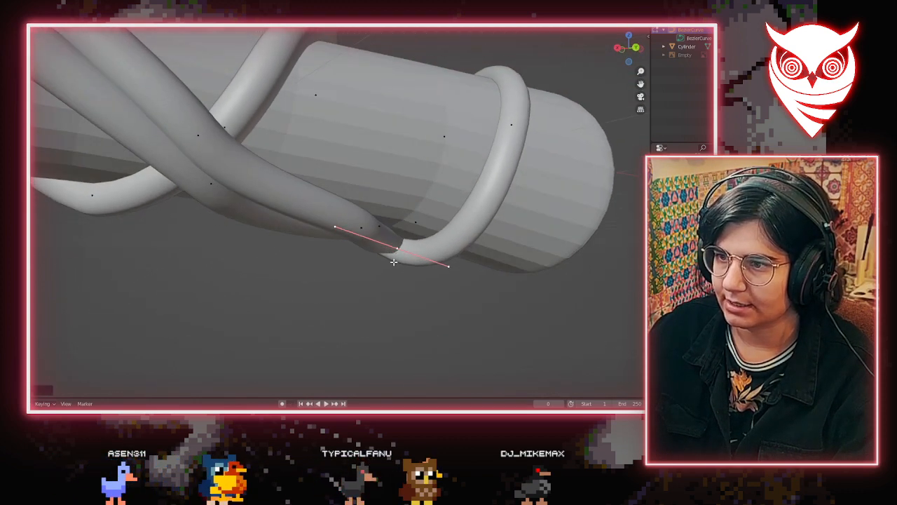
middle_click_drag(393, 262, 410, 197)
key("KP_1")
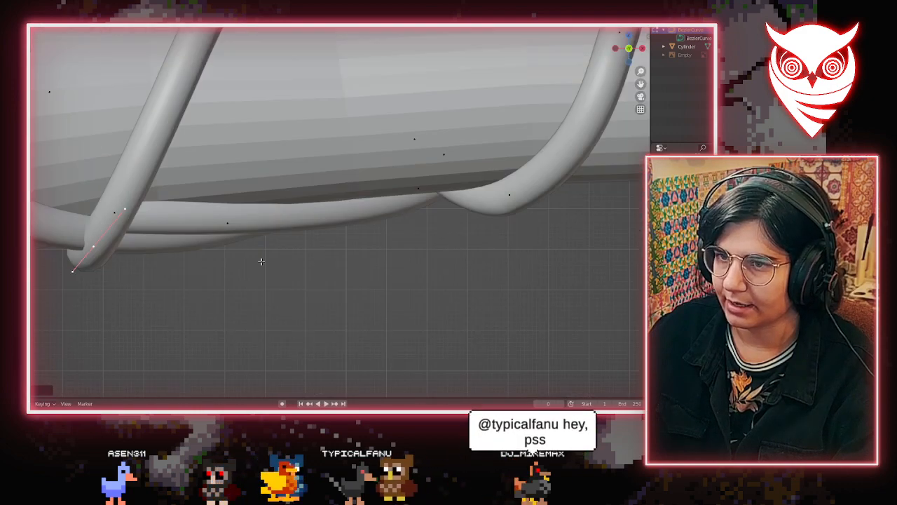
Adjust the control point where the vine sinks into the wand so the strand follows the surface
scroll(114, 252, "down", 8)
middle_click_drag(198, 234, 200, 130)
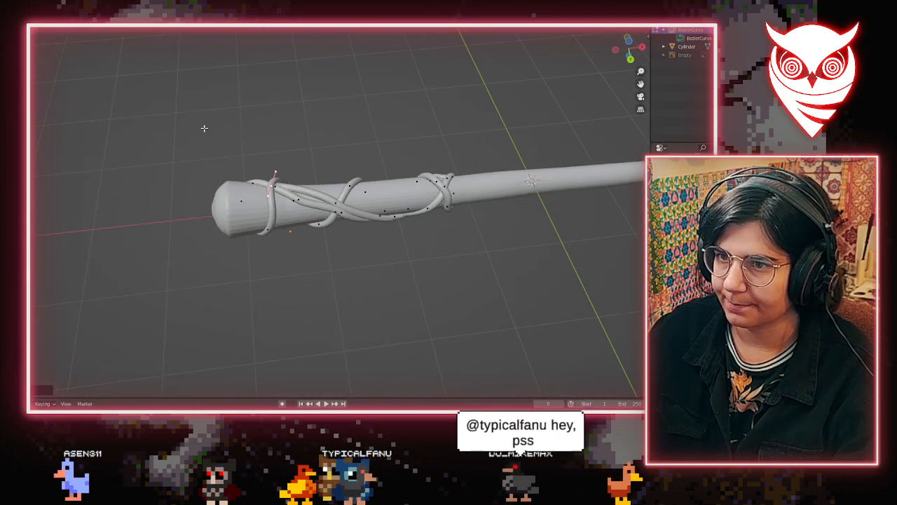
middle_click_drag(486, 265, 374, 255)
scroll(327, 323, "up", 4)
middle_click_drag(324, 324, 406, 180)
scroll(324, 267, "up", 4)
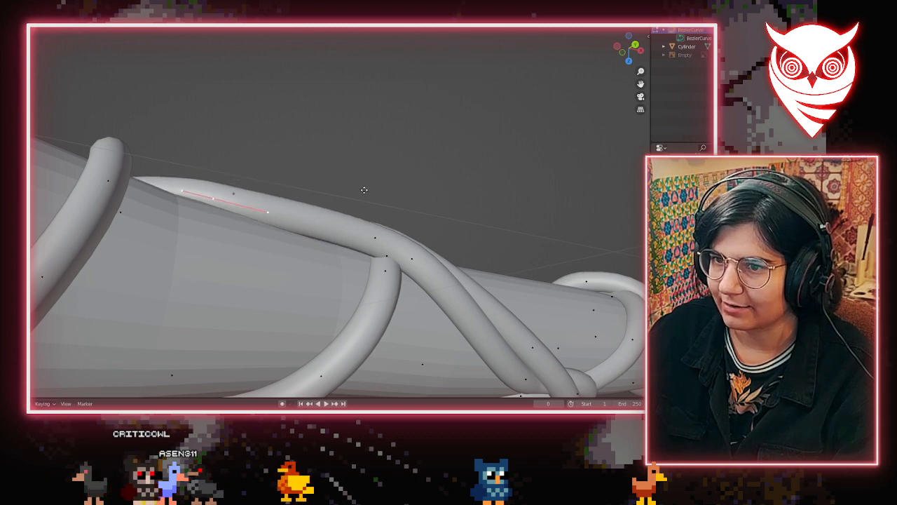
middle_click_drag(369, 192, 250, 298)
scroll(251, 299, "up", 1)
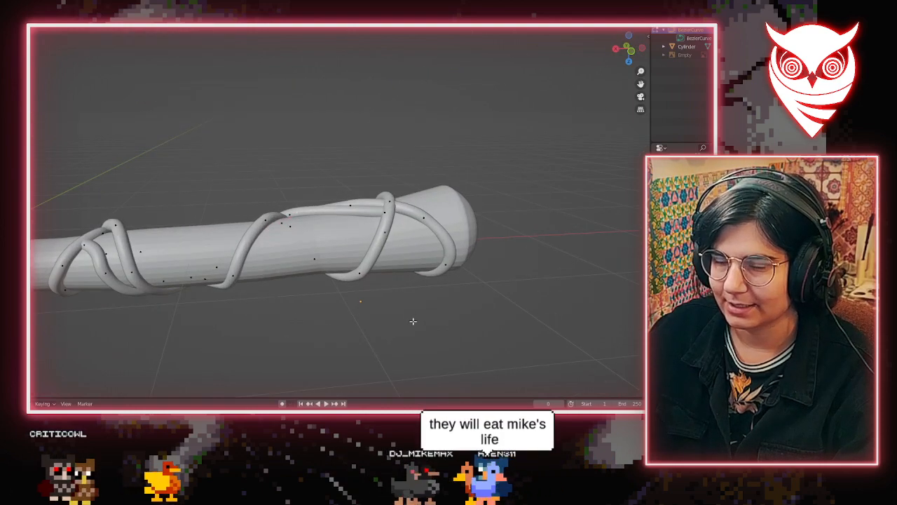
Leave curve editing, deselect the vine and examine how it wraps along the whole wand
scroll(421, 315, "down", 7)
key("Tab")
key("Tab")
key("Tab")
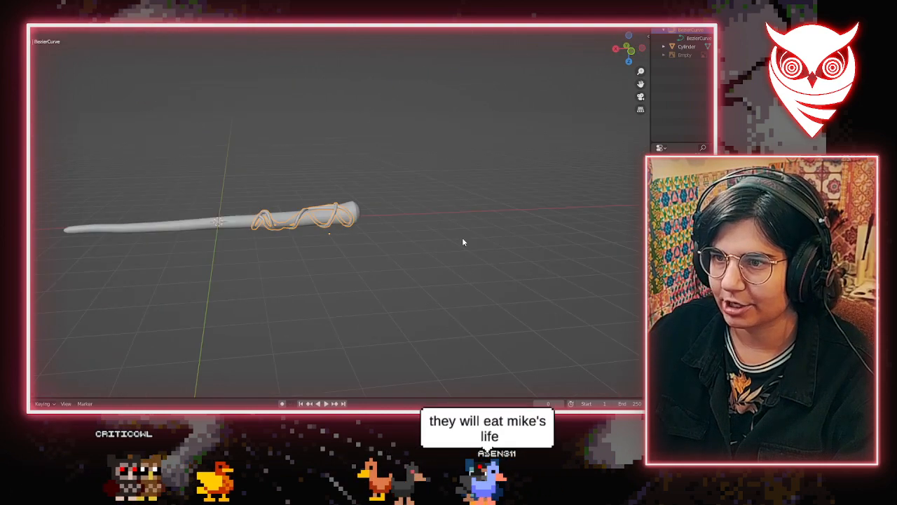
left_click(498, 230)
middle_click_drag(498, 230, 343, 254)
scroll(332, 254, "up", 5)
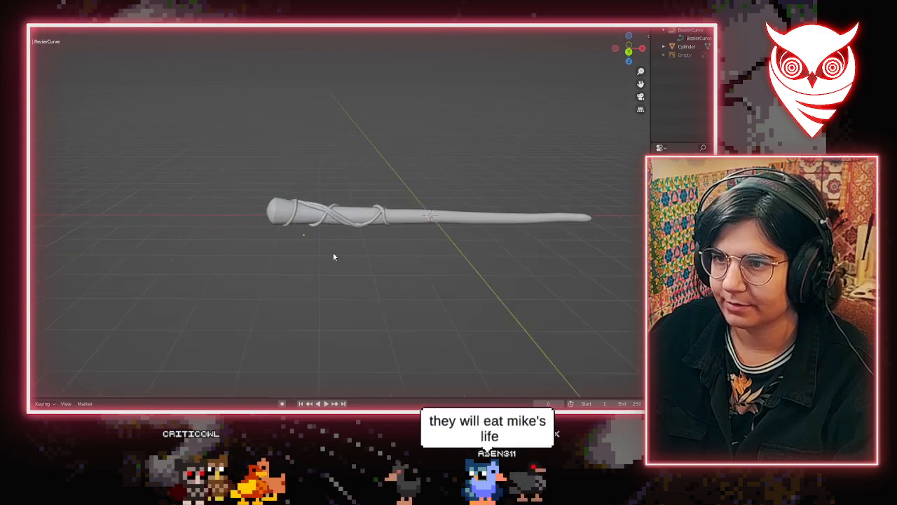
middle_click_drag(320, 153, 299, 262)
Add a second Bezier curve, give it thickness and place it above the wand's thick end for editing
key("shift+a")
mouse_move(295, 264)
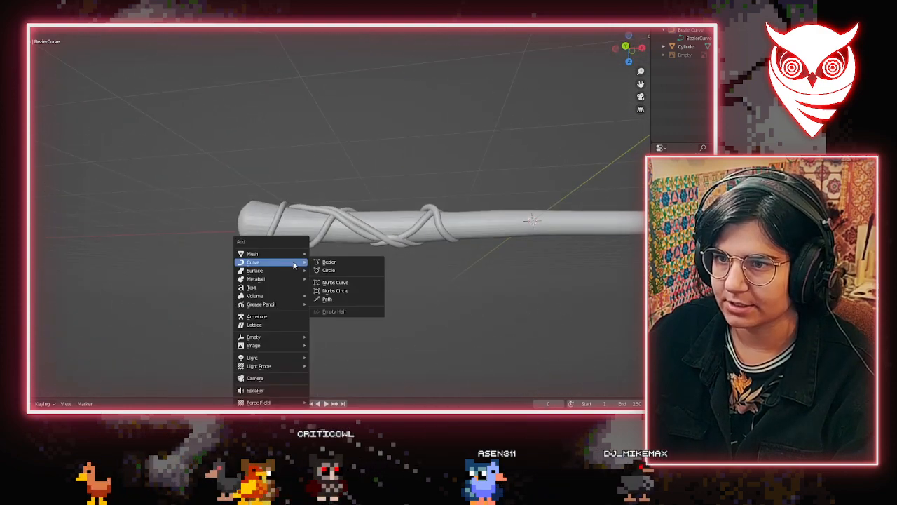
left_click(349, 262)
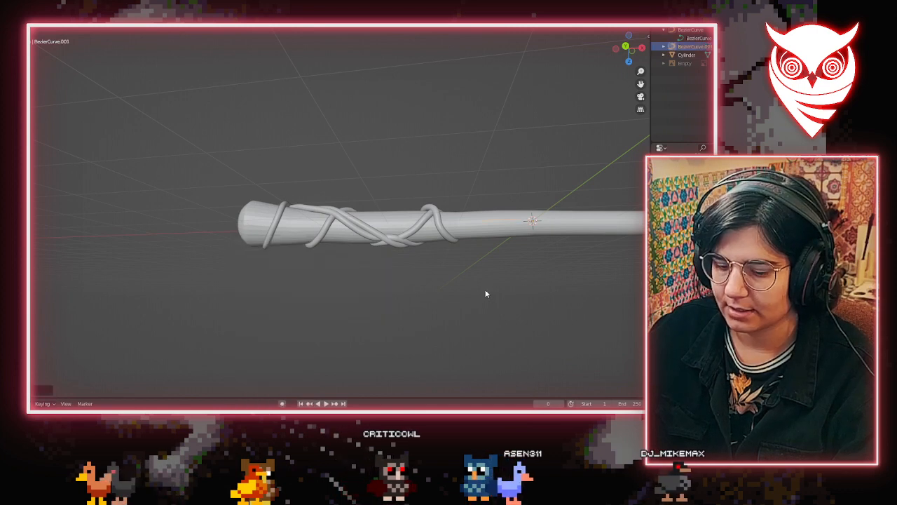
scroll(269, 246, "up", 2)
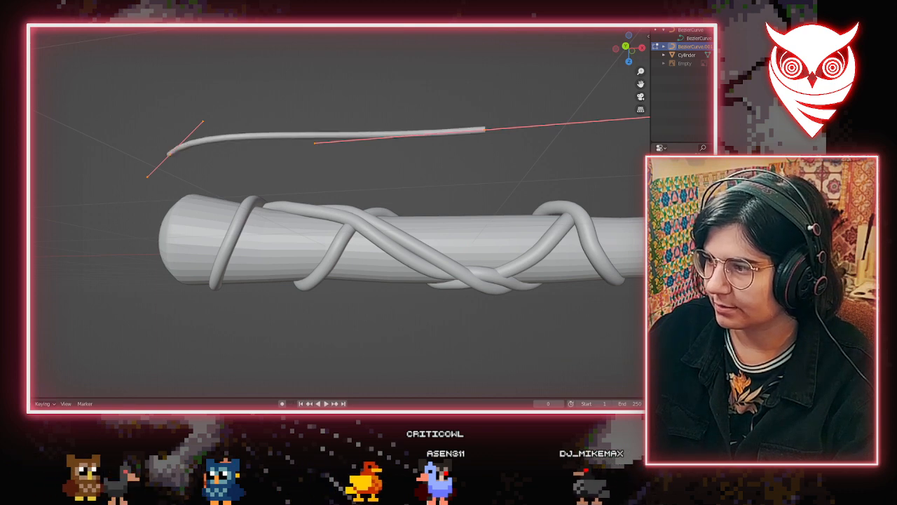
Move the second curve's end control point down onto the side of the wand, beside the first vine's coil
scroll(477, 298, "up", 3)
middle_click_drag(477, 299, 422, 326)
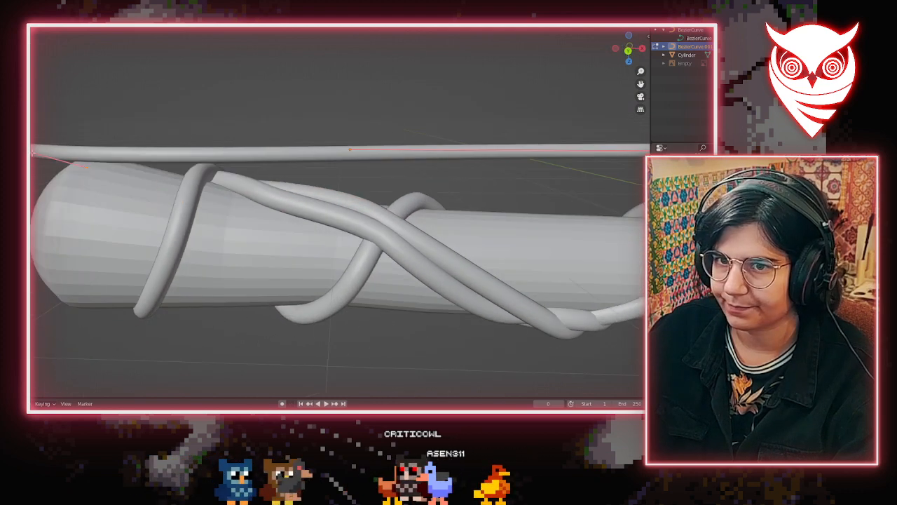
key("g")
right_click(134, 242)
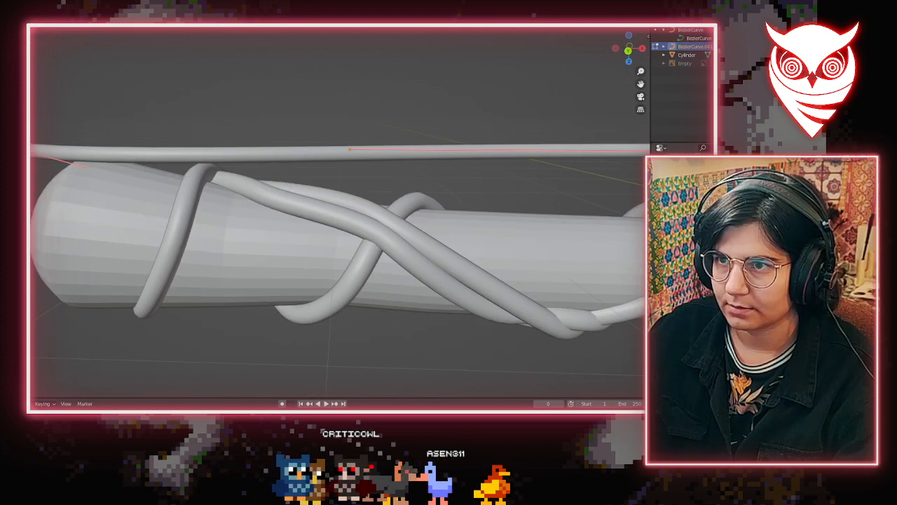
key("g")
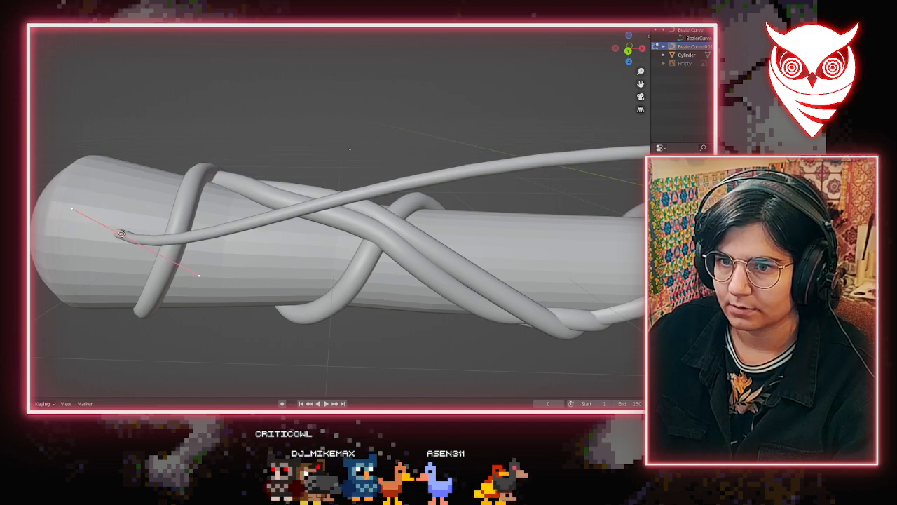
left_click(127, 249)
key("ctrl+KP_3")
middle_click_drag(308, 209, 524, 173)
key("KP_Decimal")
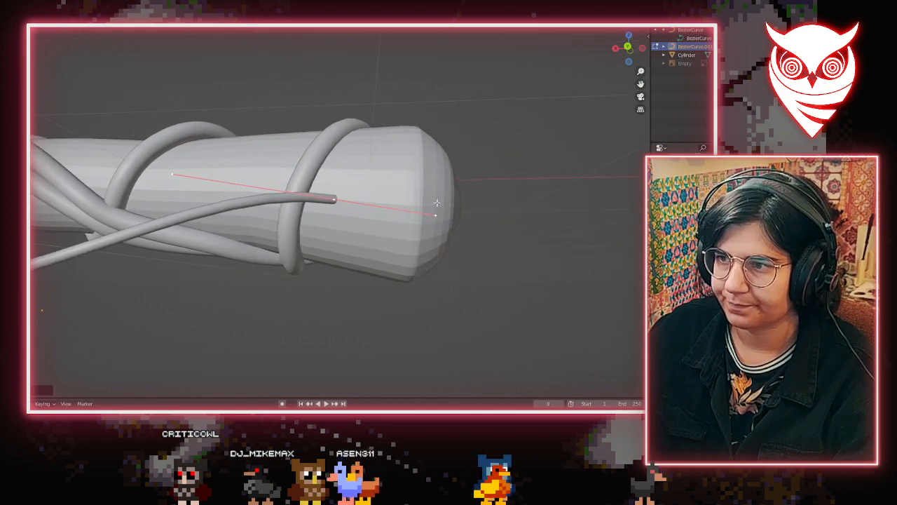
scroll(437, 203, "up", 2)
middle_click_drag(436, 203, 359, 212)
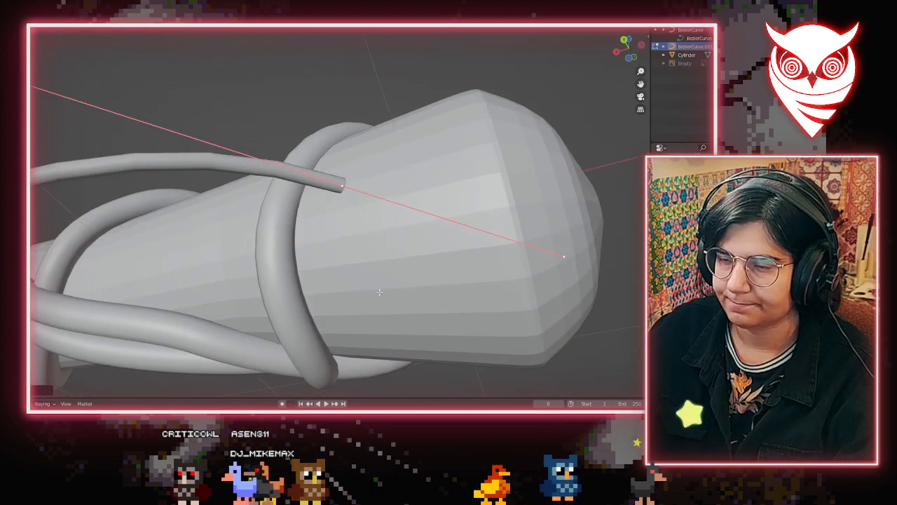
Show the hand-drawn reference sketch behind the wand, compare the vines with it and hide it again
scroll(379, 292, "down", 5)
middle_click_drag(393, 305, 402, 301)
middle_click_drag(520, 258, 393, 281)
left_click(713, 63)
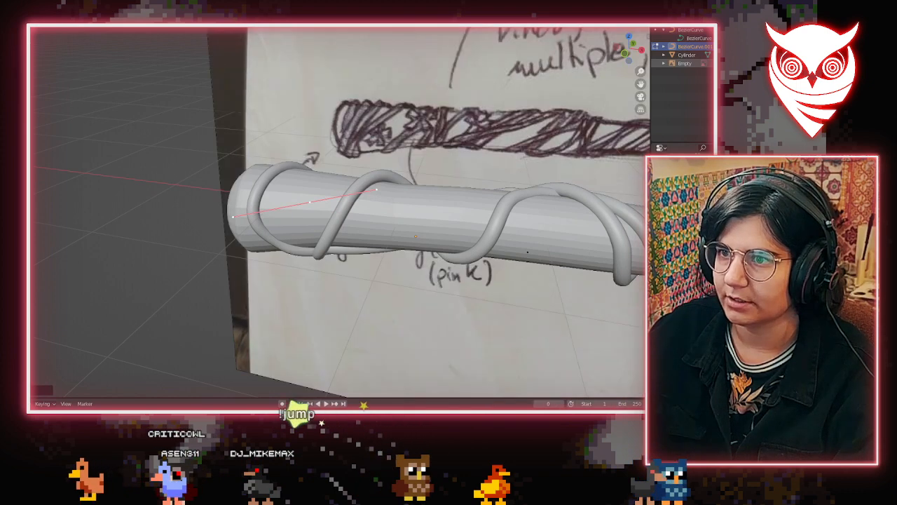
left_click(712, 63)
Reposition the second curve's end control point against the surface of the wand's thick end
middle_click_drag(330, 191, 342, 174)
key("g")
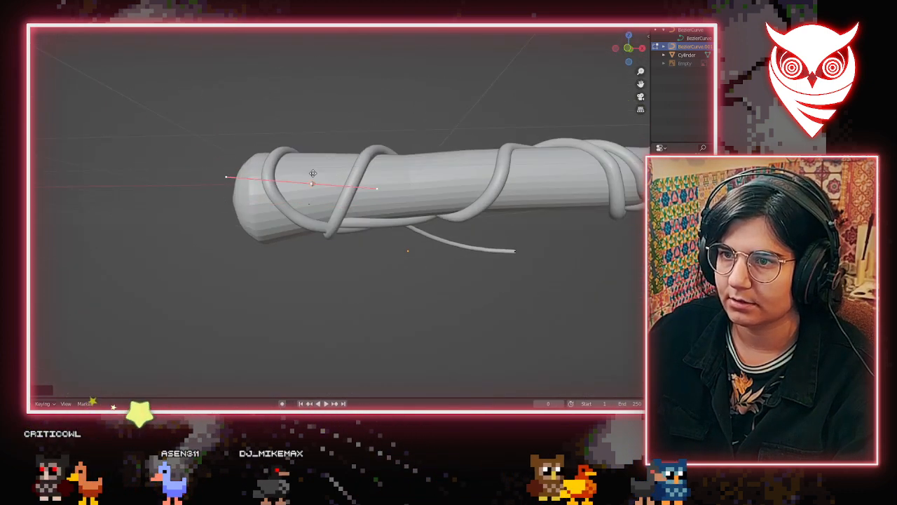
left_click(310, 173)
middle_click_drag(309, 173, 443, 152)
key("g")
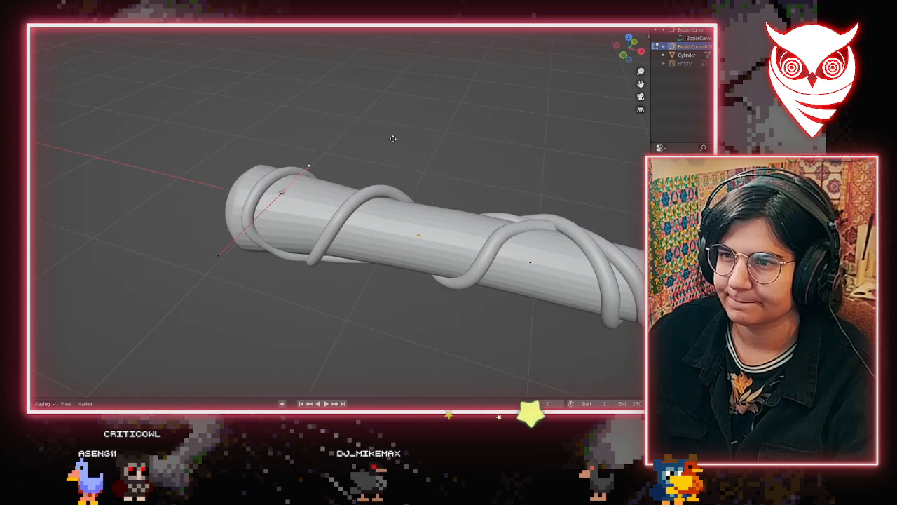
left_click(394, 138)
Shorten the end point's handle and move the point past the first coil onto the rim of the thick end
left_click_drag(243, 222, 261, 209)
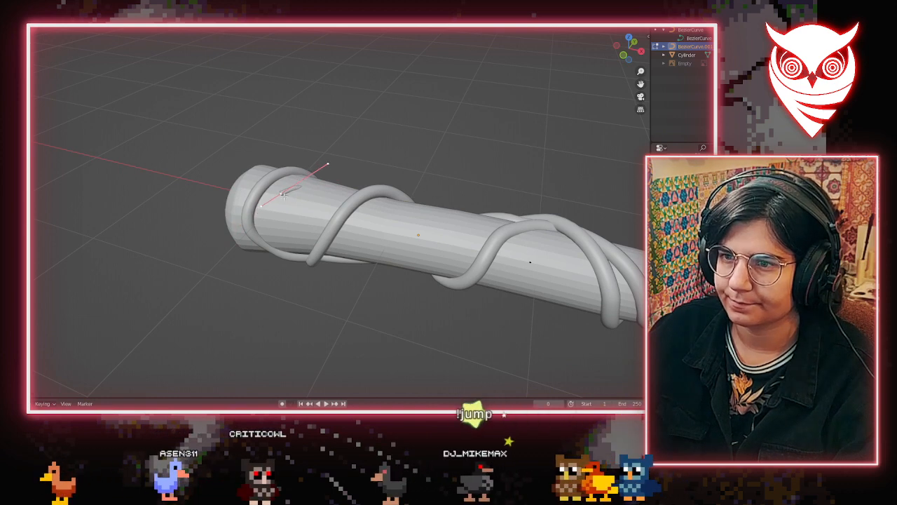
left_click_drag(283, 195, 241, 188)
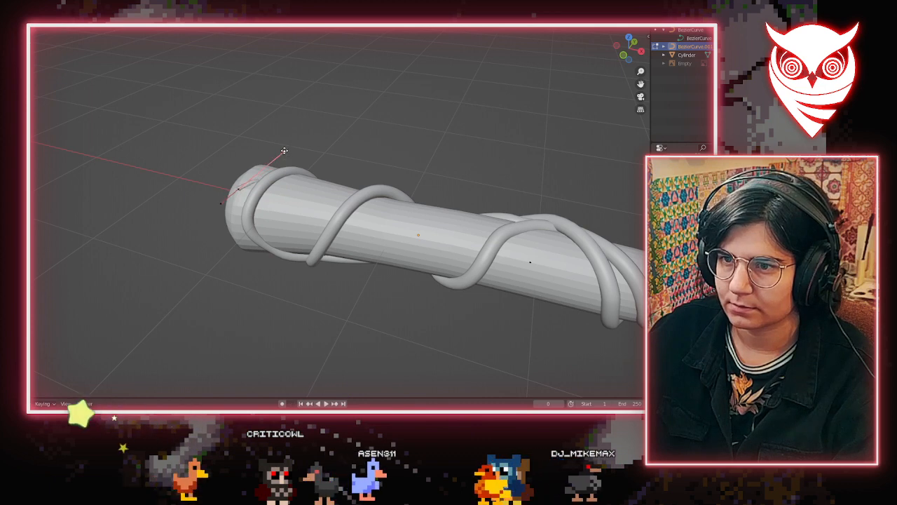
Bring the second curve's free end onto the wand behind the first coil and angle and shorten its handles
middle_click_drag(274, 157, 131, 336)
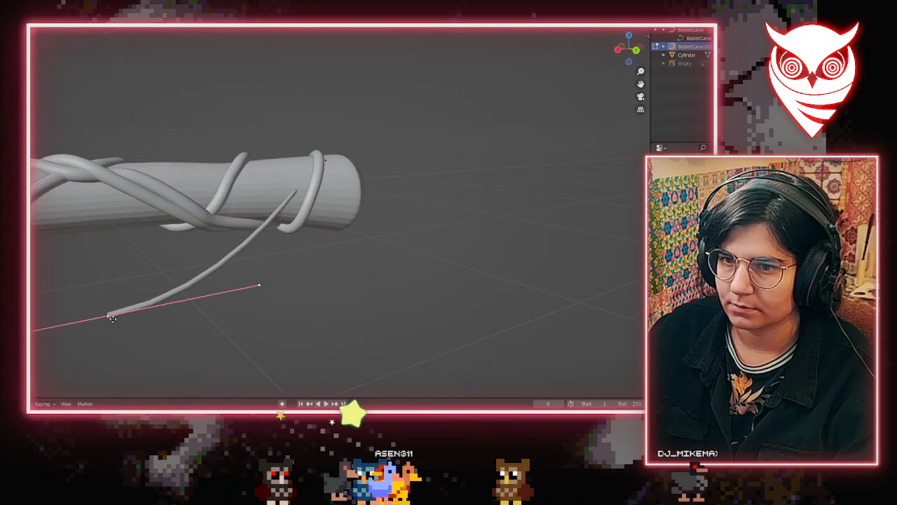
left_click_drag(110, 319, 283, 214)
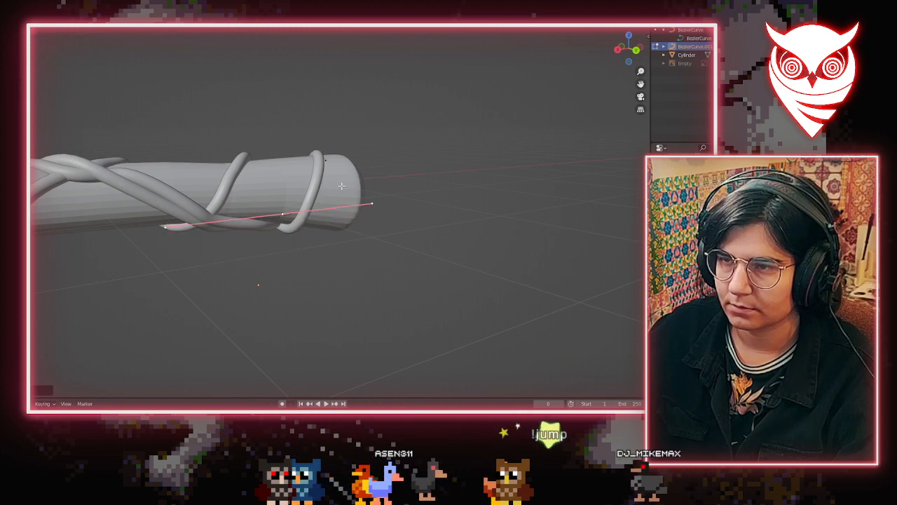
scroll(393, 203, "up", 2)
middle_click_drag(450, 218, 459, 166)
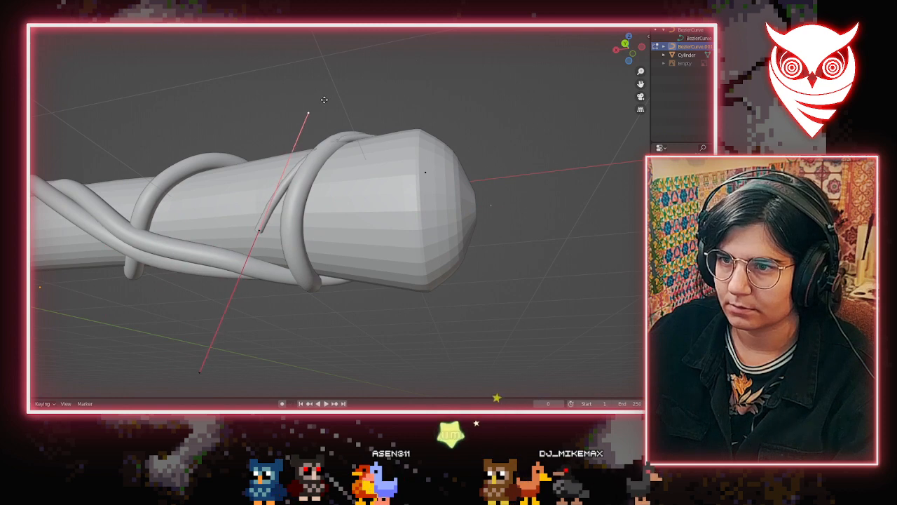
middle_click_drag(334, 148, 338, 128)
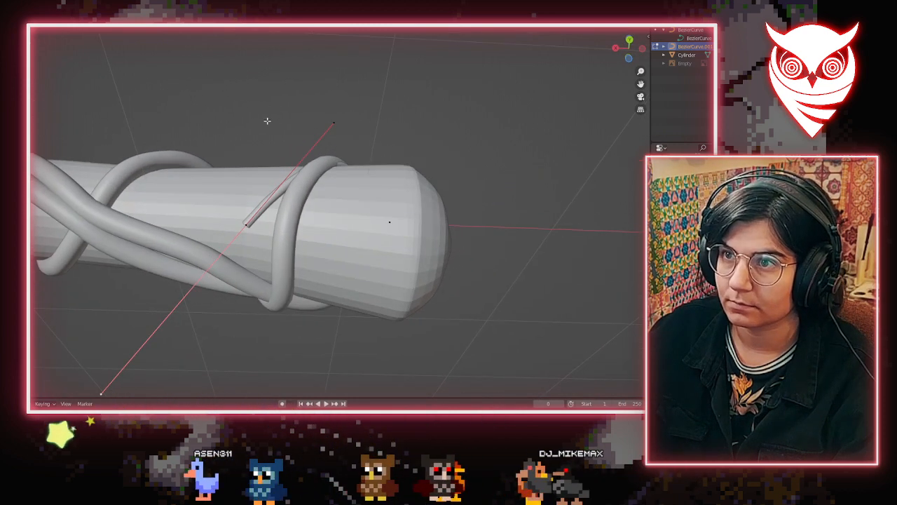
key("g")
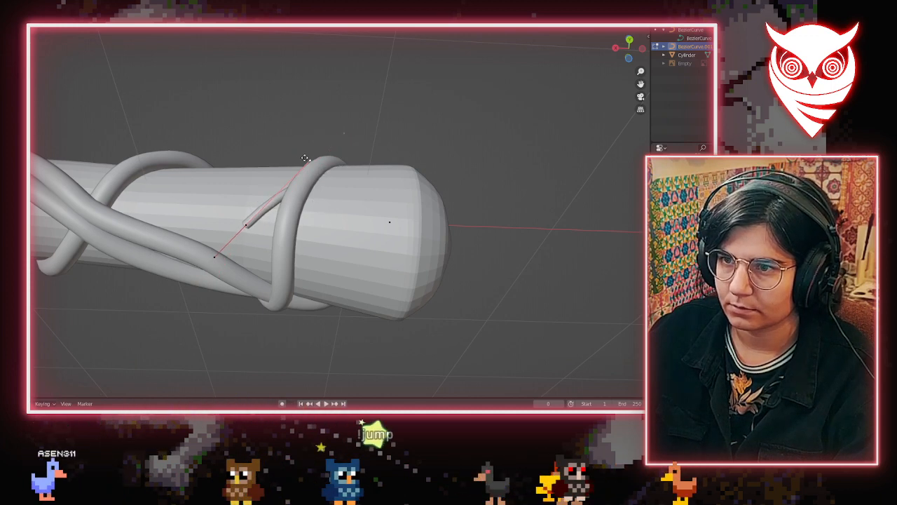
left_click(326, 133)
middle_click_drag(326, 133, 307, 233)
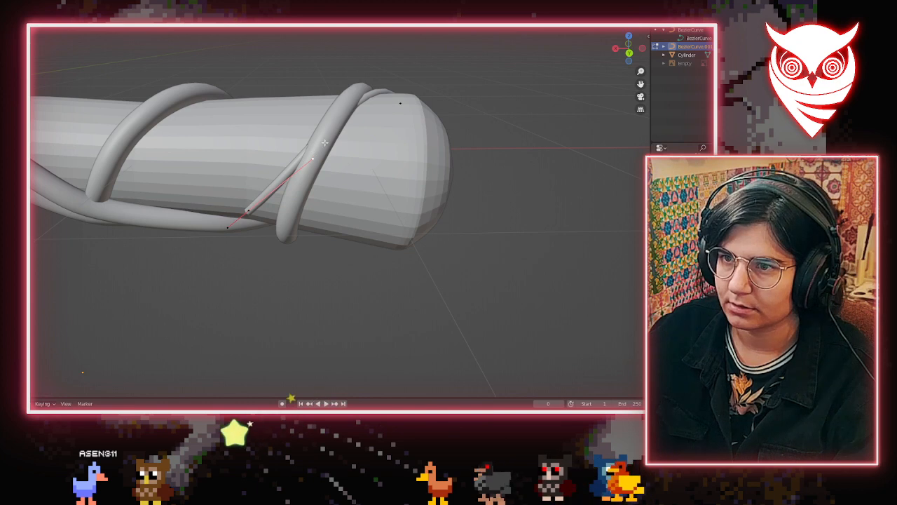
Switch to editing the first vine and shift its coil's control point where the second vine passes beneath it
left_click(324, 147)
key("Tab")
middle_click_drag(393, 172, 456, 204)
key("g")
left_click(327, 182)
key("g")
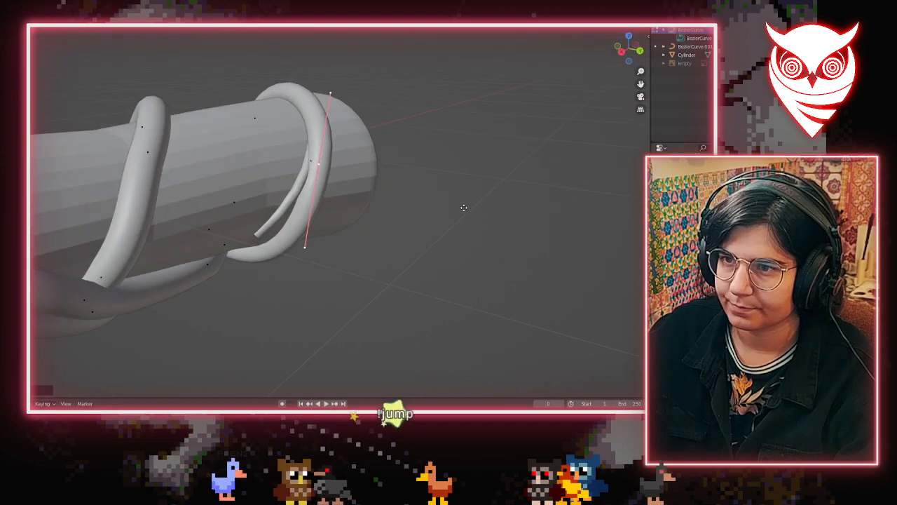
middle_click_drag(358, 203, 307, 213)
Return to editing the second vine, adjust its tail and extend its other end with a point under the wand's rounded end
key("Tab")
left_click(254, 224)
key("Tab")
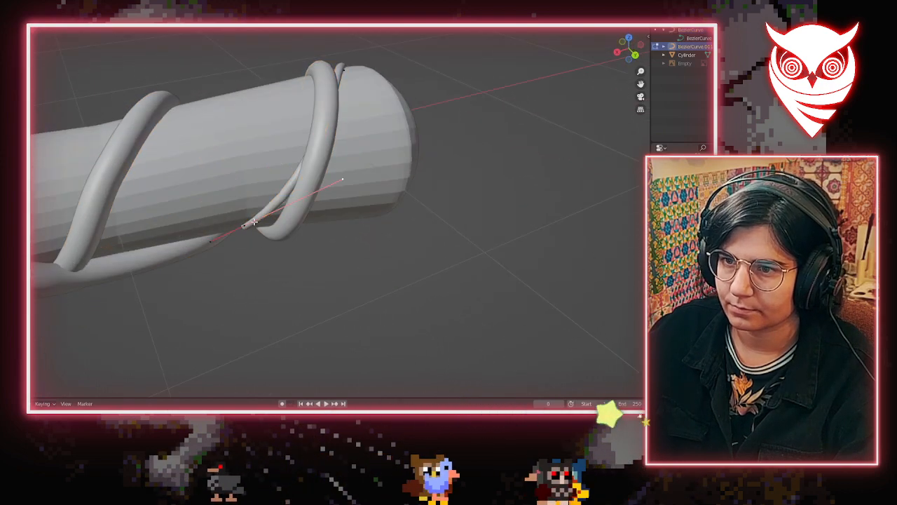
scroll(276, 258, "up", 1)
scroll(276, 259, "down", 5)
left_click(396, 312)
middle_click_drag(396, 312, 297, 153)
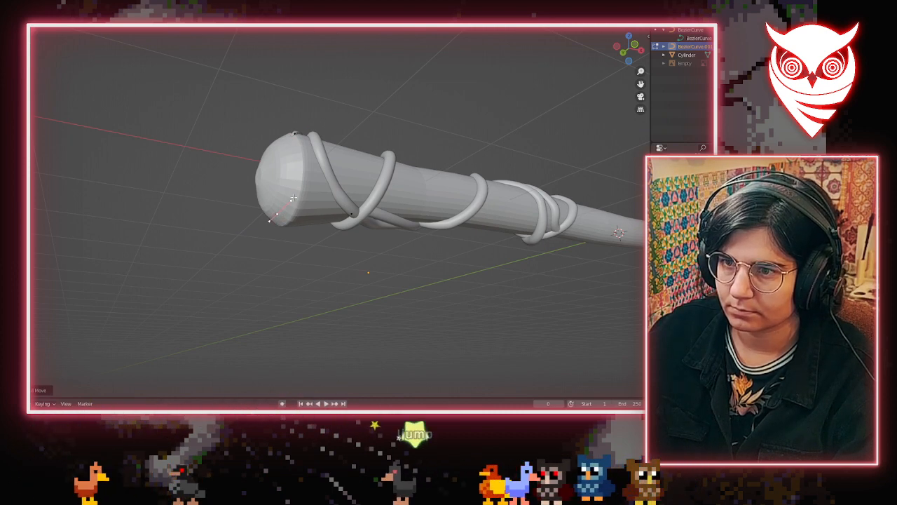
Adjust the new point's position and handles so the second vine curves around the rounded end
middle_click_drag(293, 198, 306, 134)
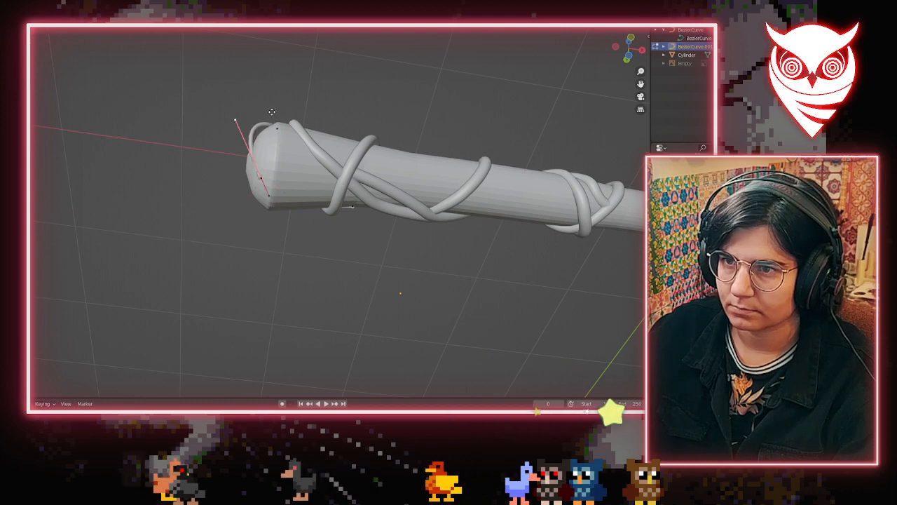
middle_click_drag(261, 177, 239, 191)
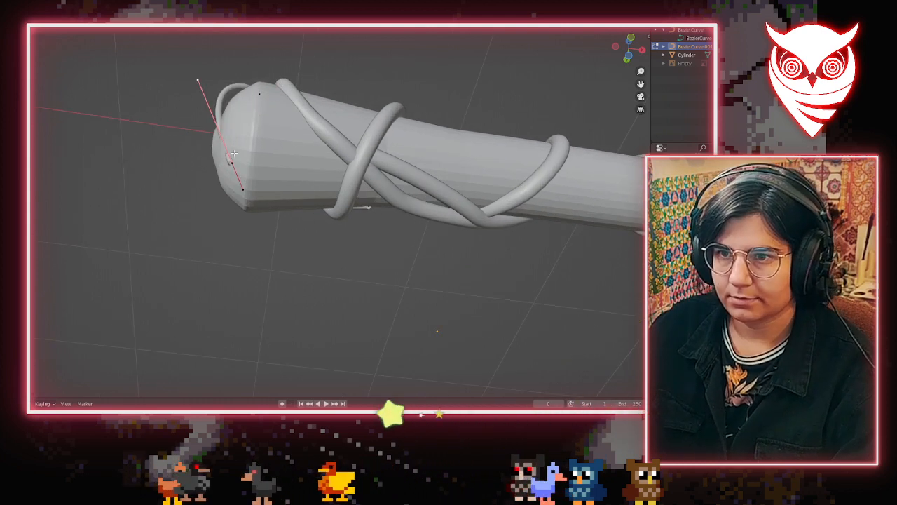
middle_click_drag(234, 153, 367, 254)
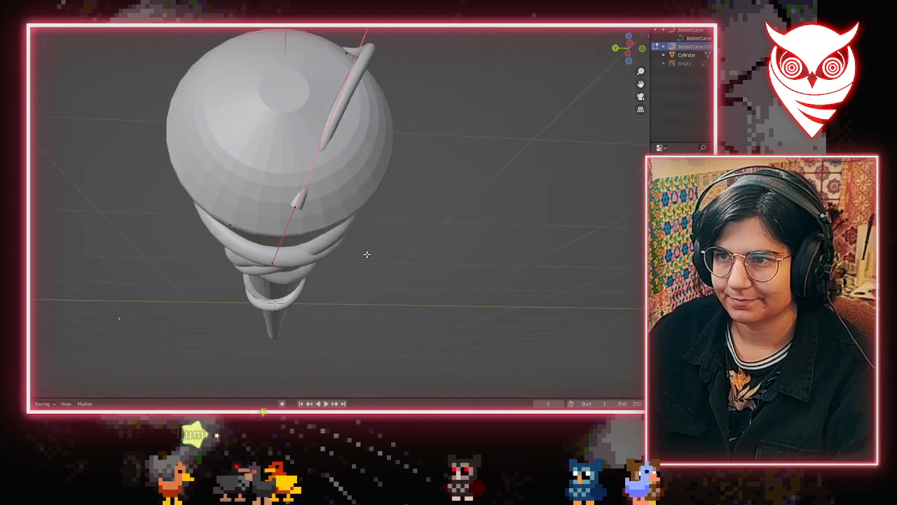
scroll(343, 169, "up", 1)
scroll(343, 111, "down", 5)
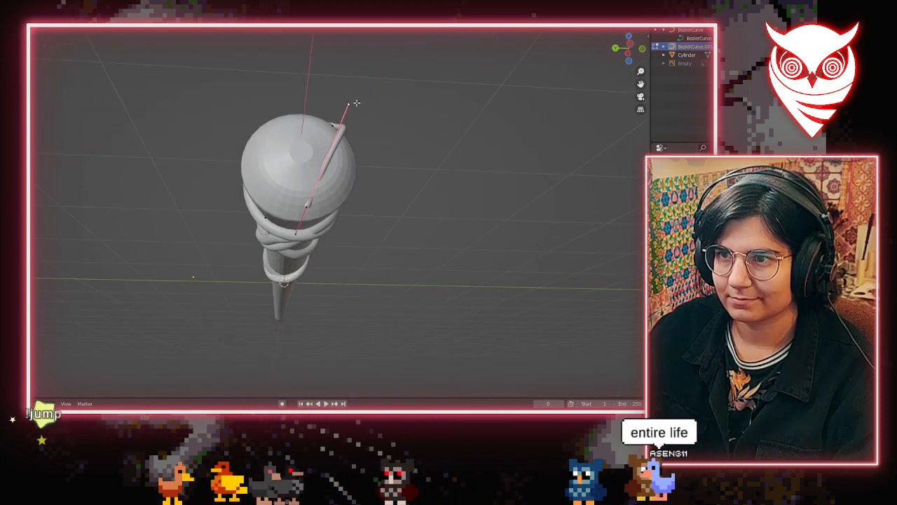
key("g")
left_click(368, 177)
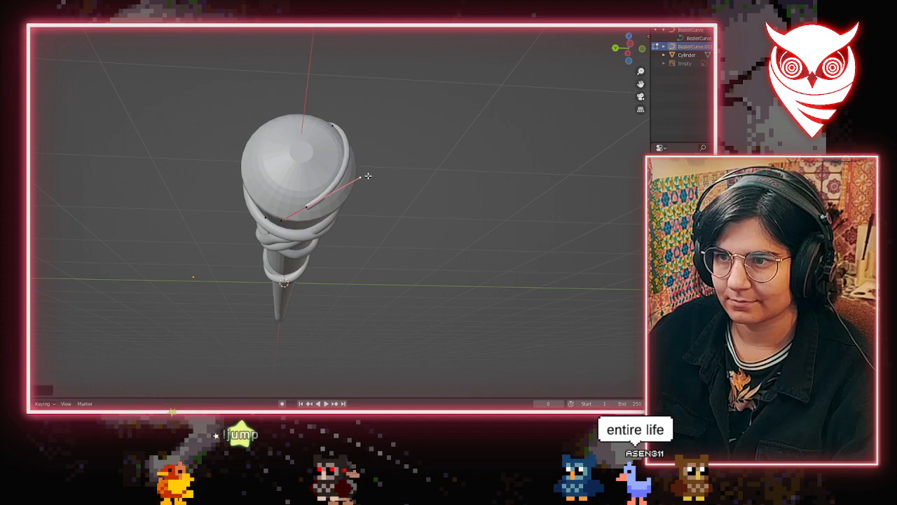
Extrude the second vine to a further control point on the opposite side of the wand's thick end
middle_click_drag(368, 176, 414, 203)
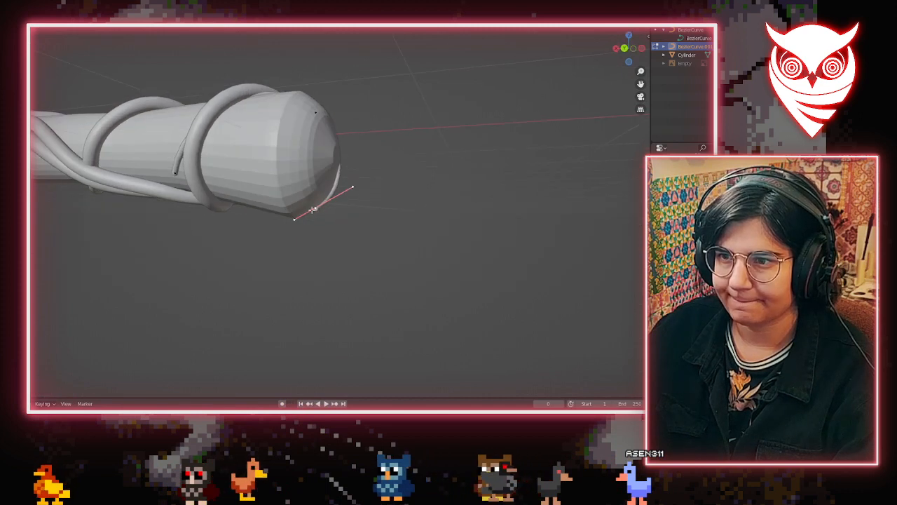
key("e")
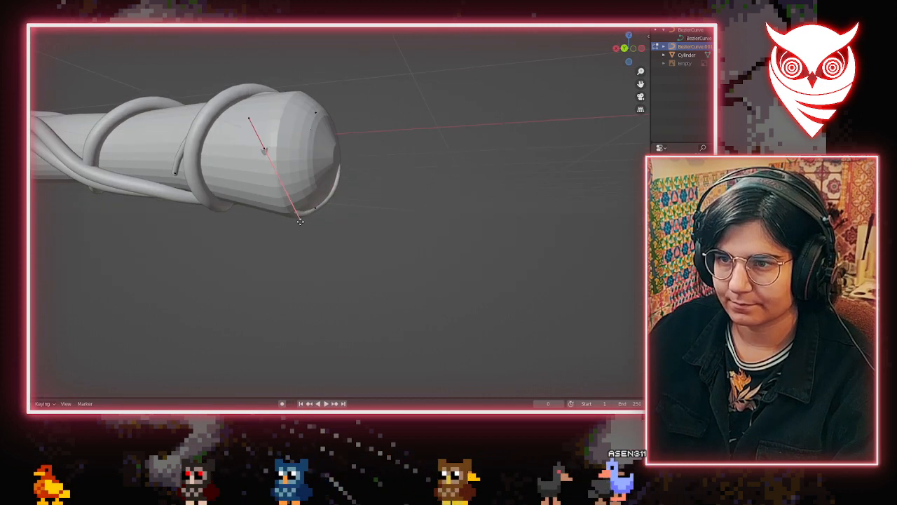
middle_click_drag(268, 211, 196, 208)
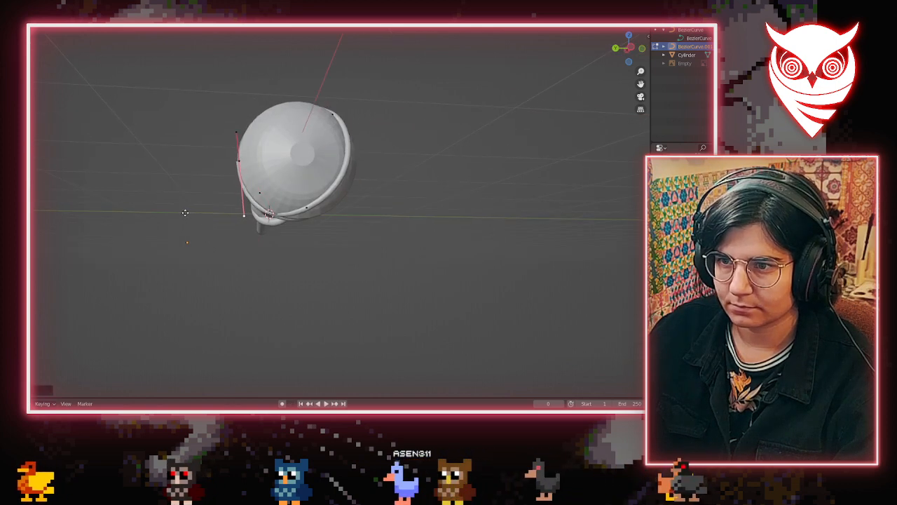
Adjust the handle of the control point beneath the rounded end so the strand hugs the wand
left_click(307, 206)
left_click(275, 222)
key("g")
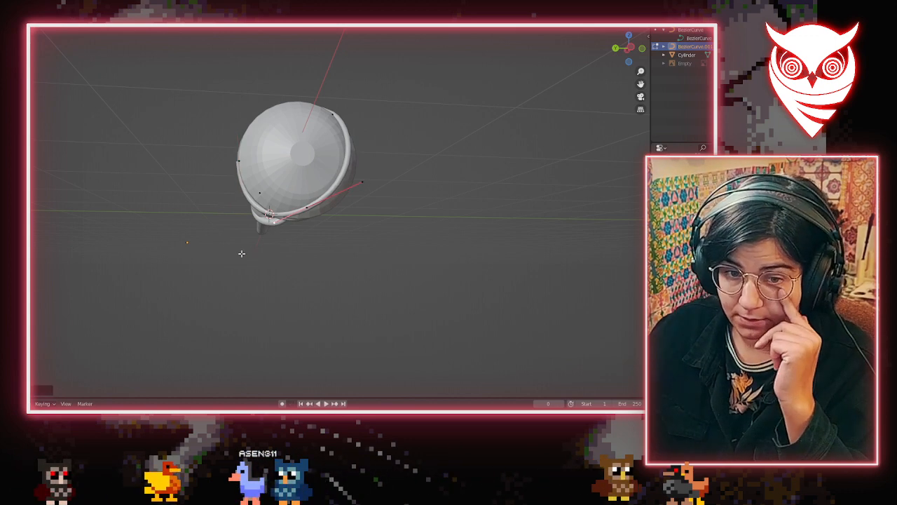
middle_click_drag(225, 152, 248, 176)
scroll(320, 266, "up", 3)
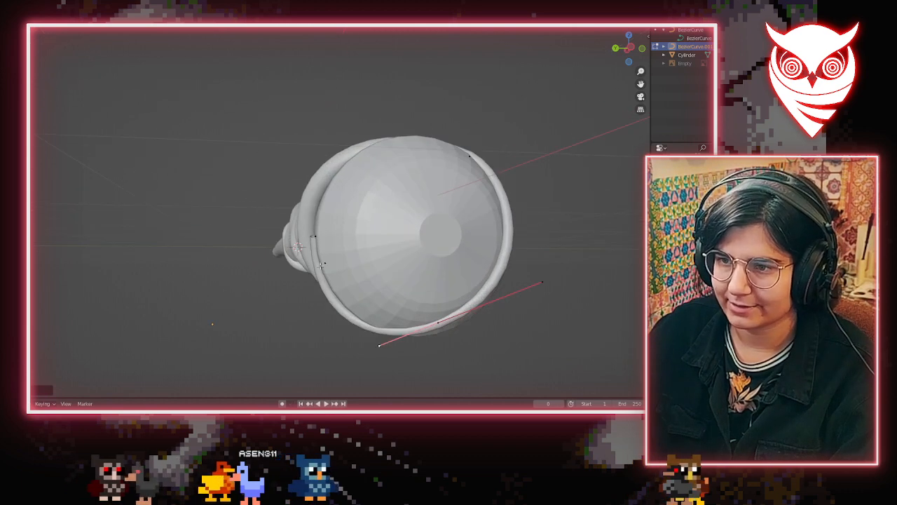
Extend the second vine with another control point over the top of the thick end and adjust its handles
middle_click_drag(316, 240, 363, 263)
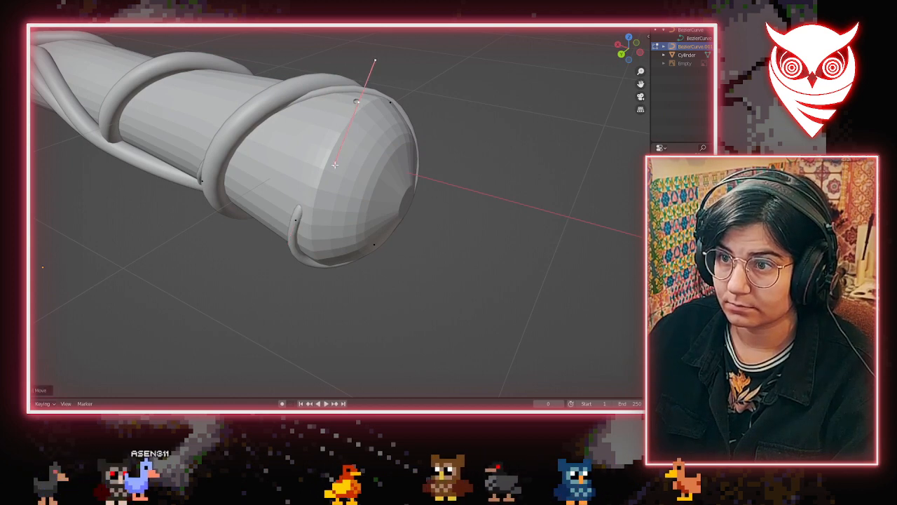
middle_click_drag(362, 262, 389, 235)
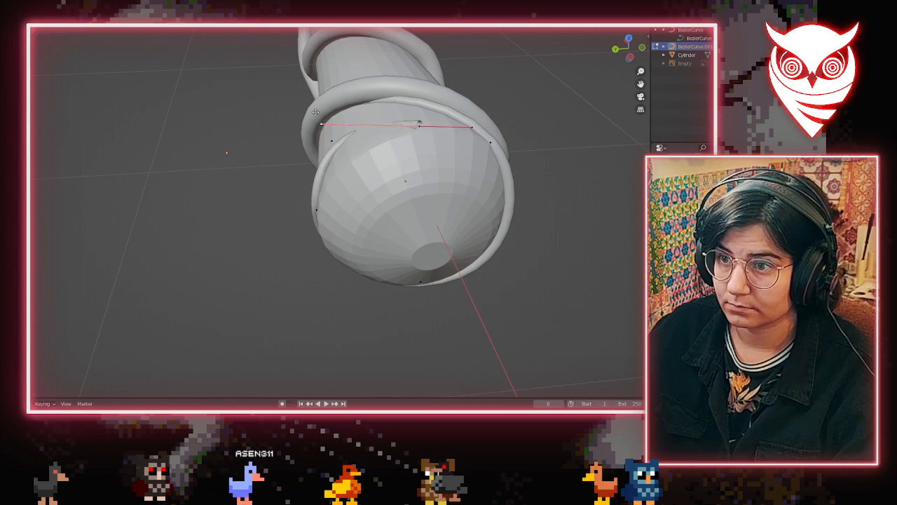
left_click(301, 92)
middle_click_drag(300, 91, 234, 185)
key("g")
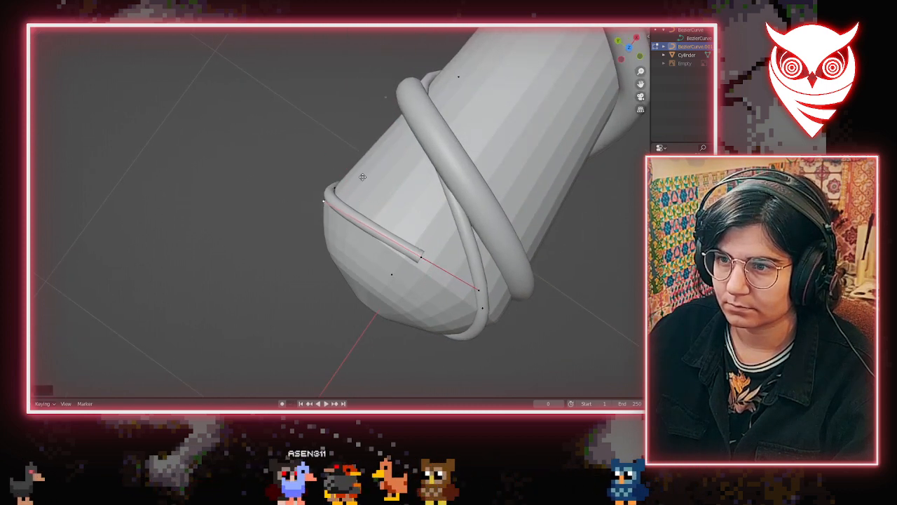
Adjust the second vine's side control point and extend the strand toward the top of the wand's thick end
middle_click_drag(368, 185, 345, 207)
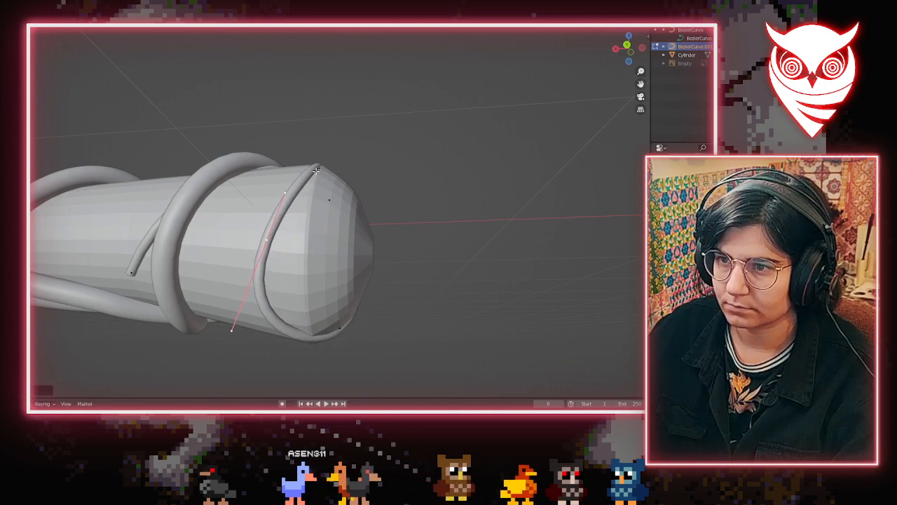
middle_click_drag(316, 171, 282, 210)
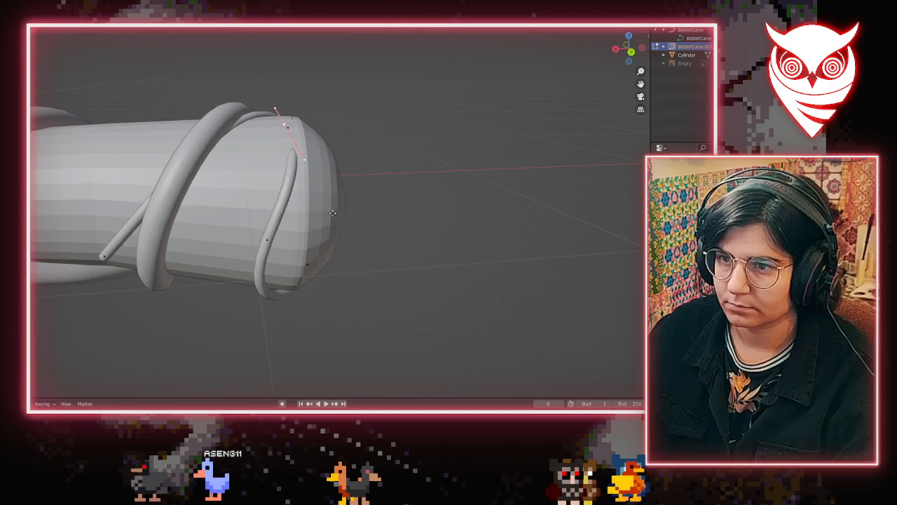
scroll(411, 224, "down", 4)
middle_click_drag(411, 224, 356, 230)
scroll(290, 253, "up", 4)
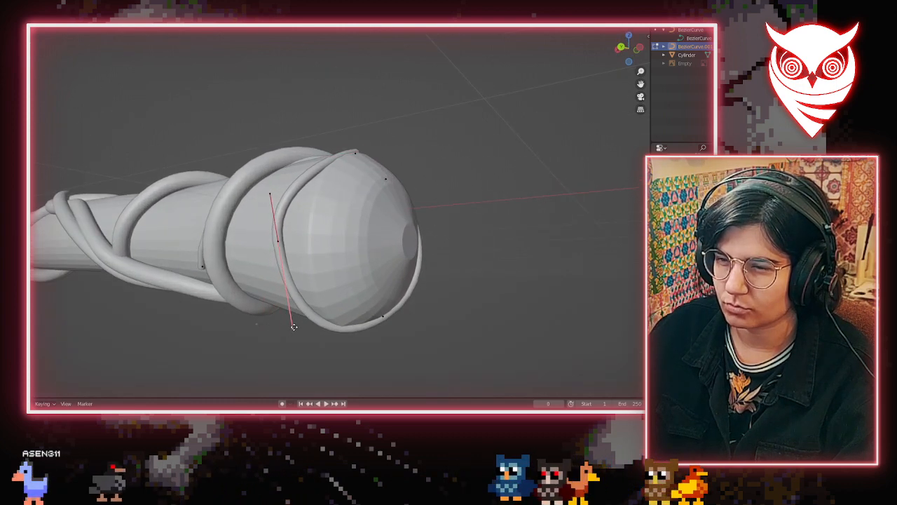
middle_click_drag(292, 325, 394, 127)
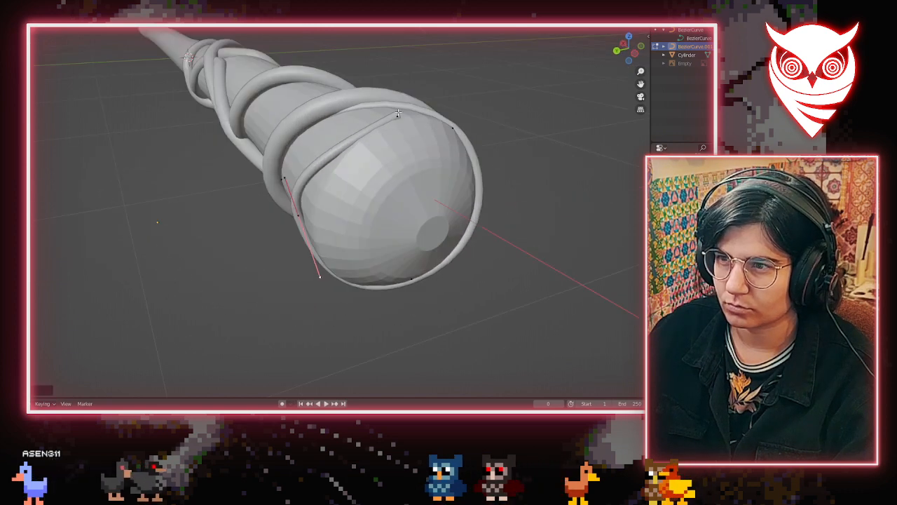
Move the second vine's end point across the top of the thick end so it sits against the surface
key("g")
left_click(351, 154)
middle_click_drag(351, 154, 407, 142)
key("g")
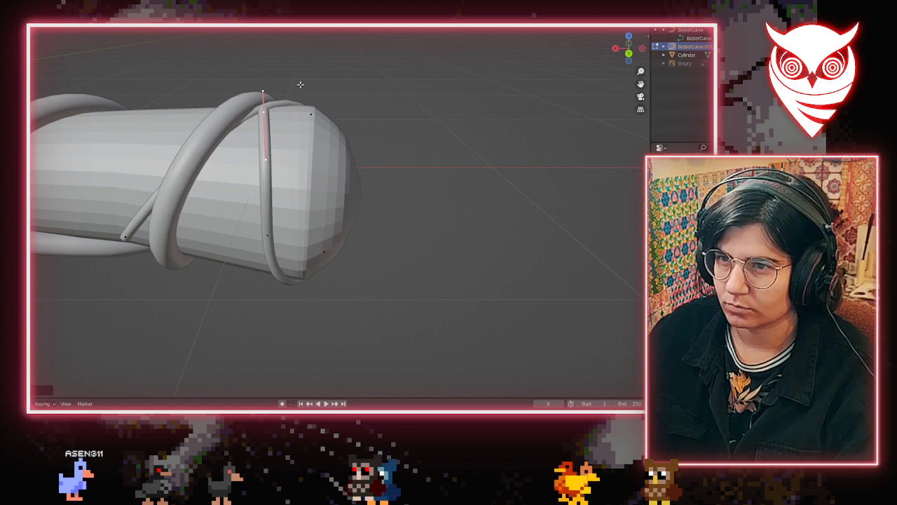
middle_click_drag(300, 85, 235, 102)
key("g")
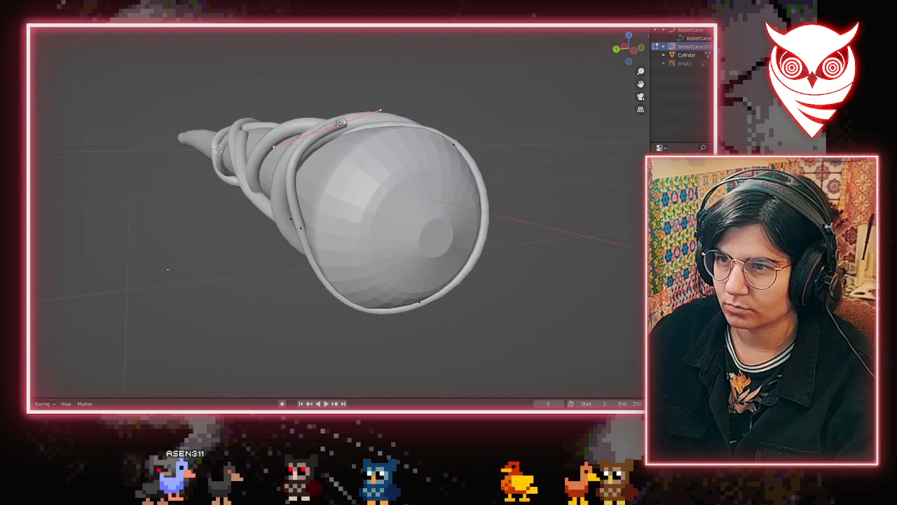
left_click(359, 129)
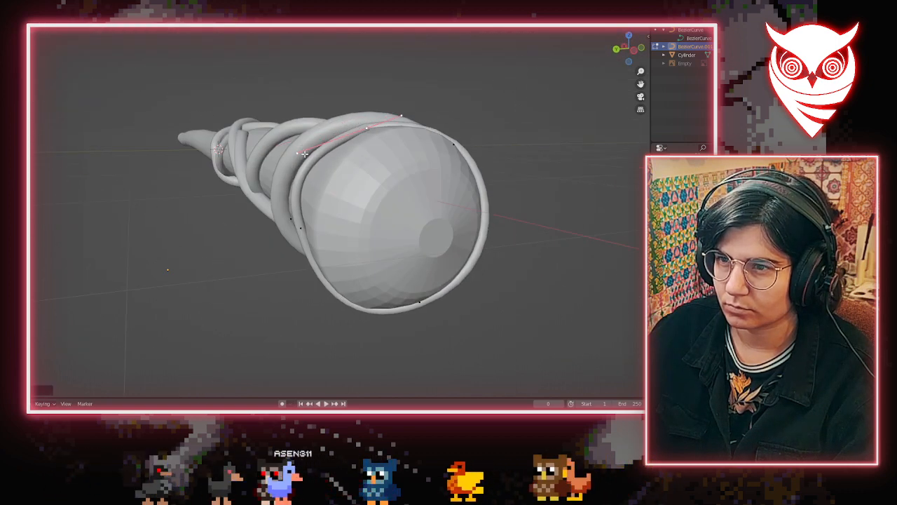
Adjust the handles of the second vine's end point and side point so the strand follows the thick end's curve
middle_click_drag(305, 153, 453, 140)
middle_click_drag(299, 154, 220, 235)
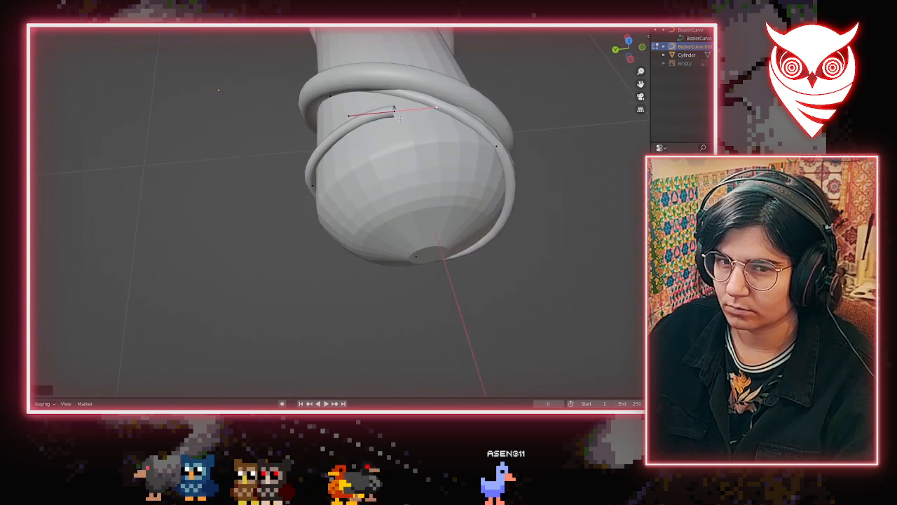
scroll(324, 207, "up", 4)
middle_click_drag(400, 119, 321, 140, "shift")
left_click(201, 240)
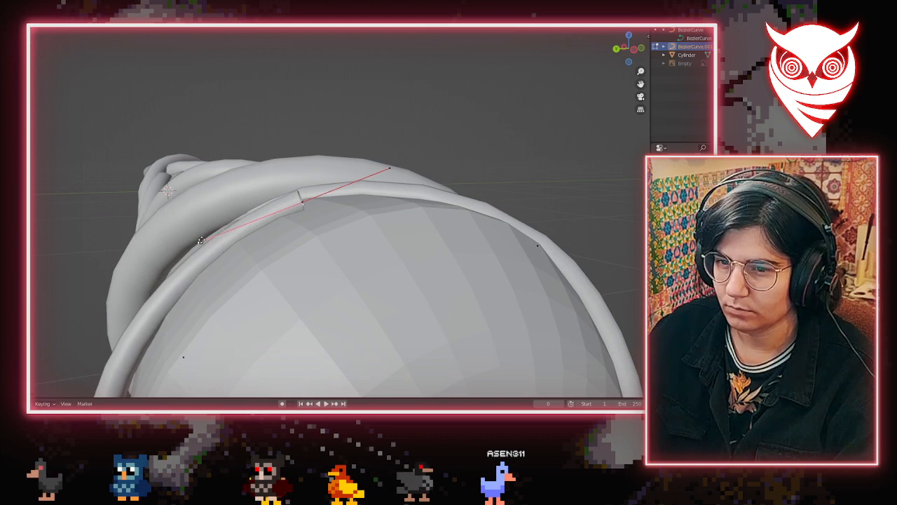
left_click_drag(202, 240, 194, 225)
left_click_drag(397, 179, 386, 183)
scroll(188, 311, "down", 2)
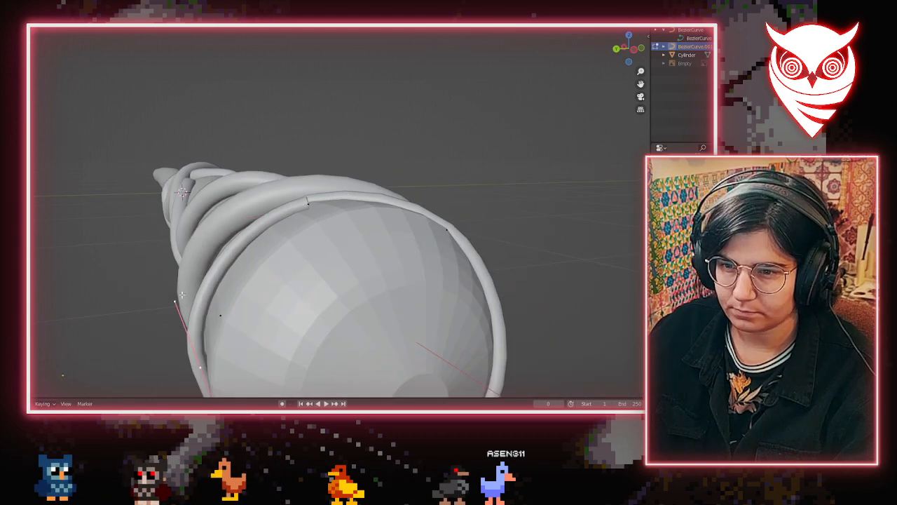
left_click_drag(181, 296, 199, 288)
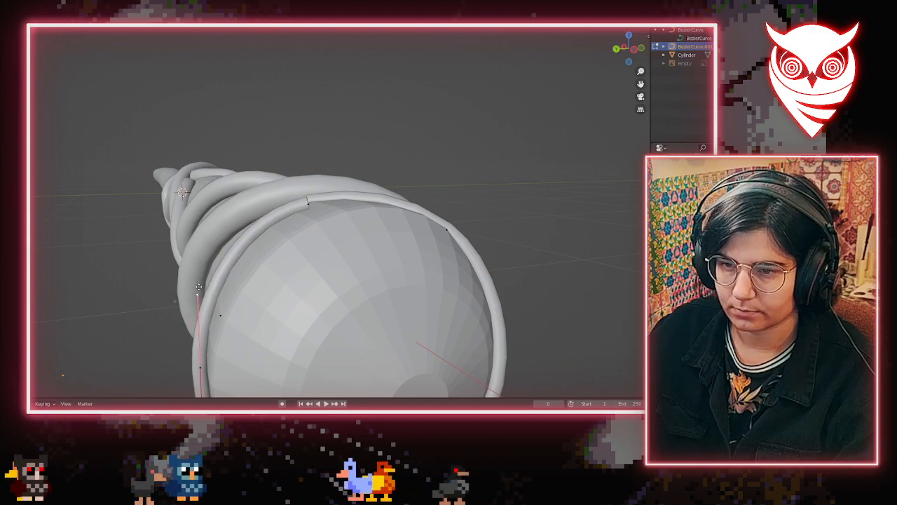
Extrude the second vine to another control point over the thick end and tilt its handle to follow the surface
middle_click_drag(340, 223, 399, 288)
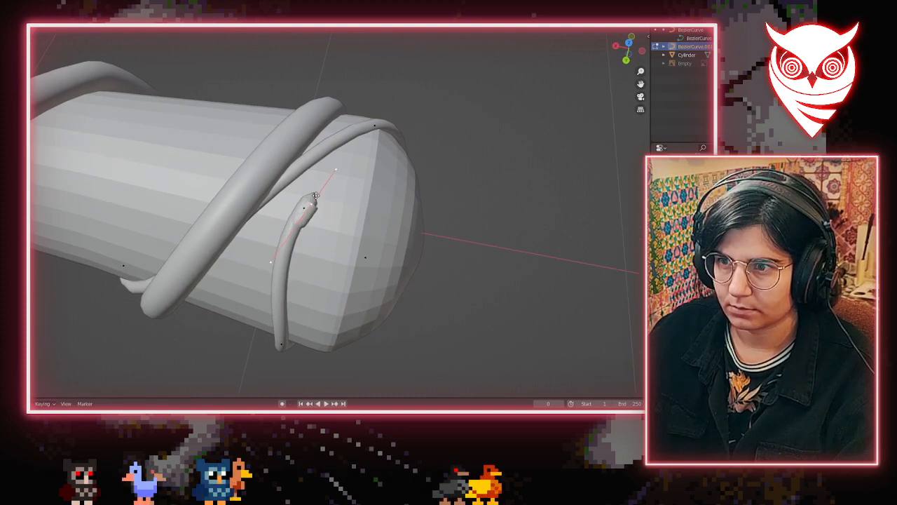
middle_click_drag(351, 112, 416, 218)
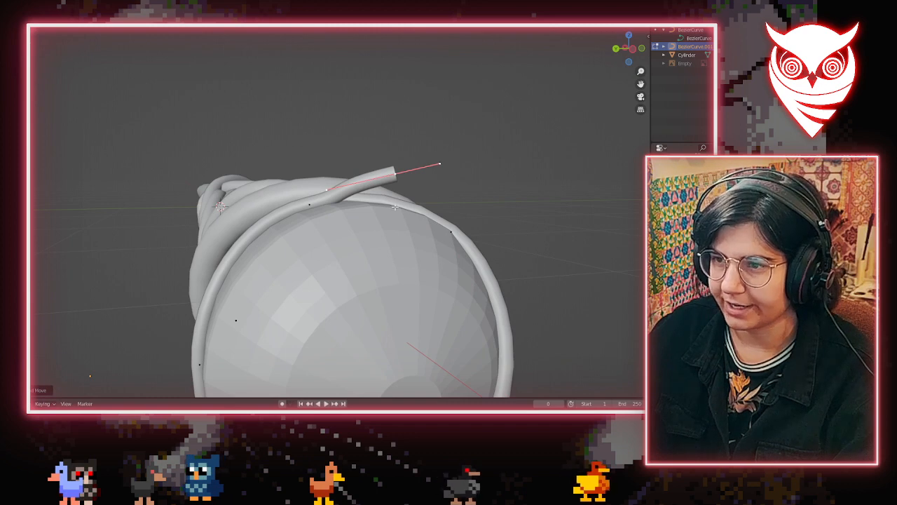
scroll(395, 207, "up", 4)
middle_click_drag(314, 175, 326, 192)
key("g")
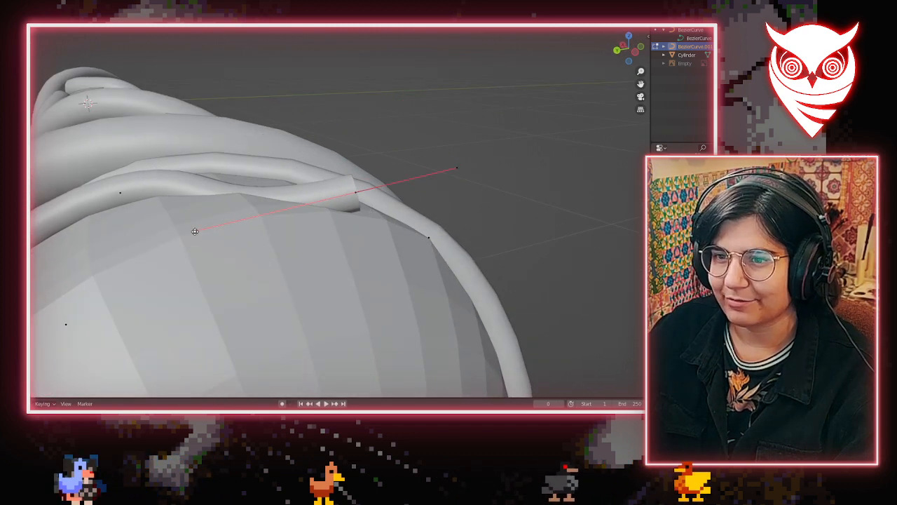
left_click_drag(195, 231, 200, 165)
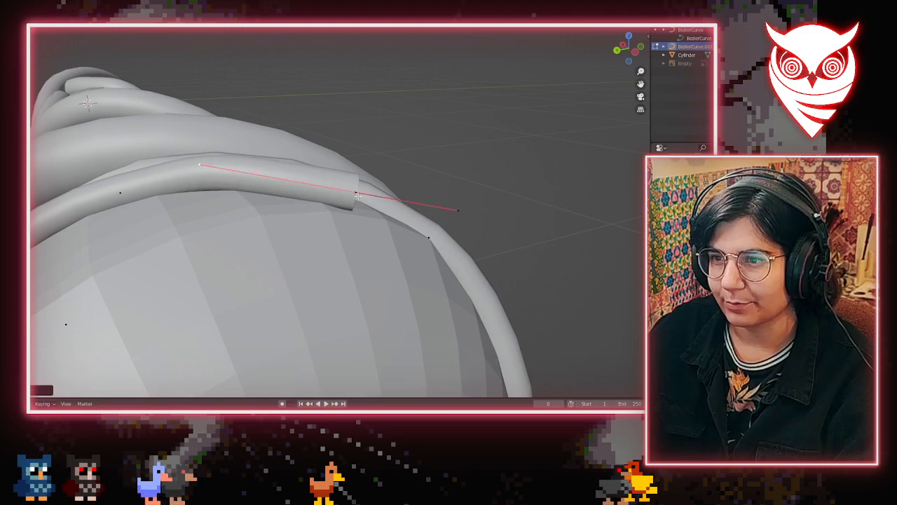
Reposition the second vine's last control points and handles so its tip merges into the neighbouring strand, and leave Edit Mode
middle_click_drag(357, 195, 332, 290)
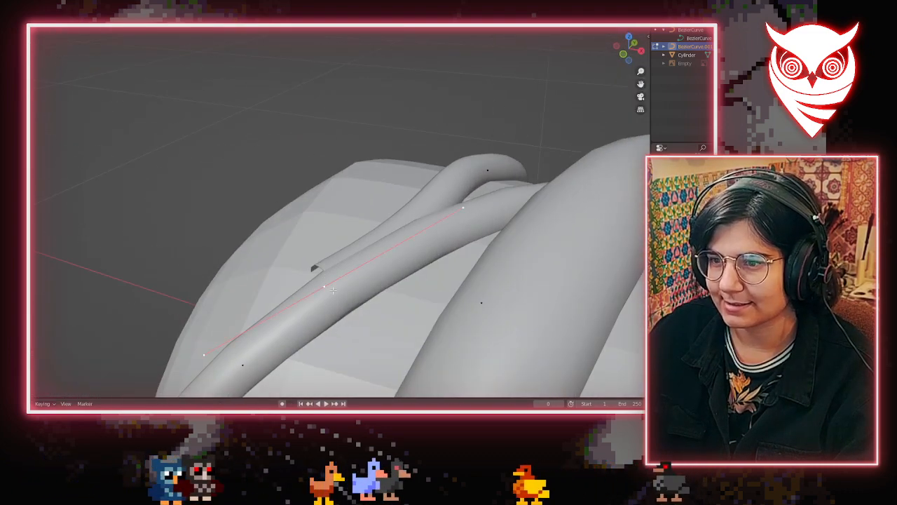
left_click(474, 179)
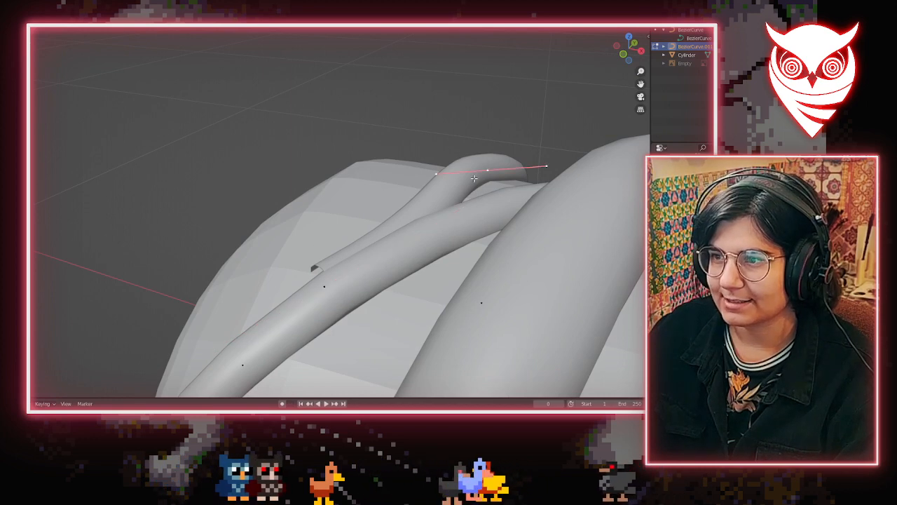
key("g")
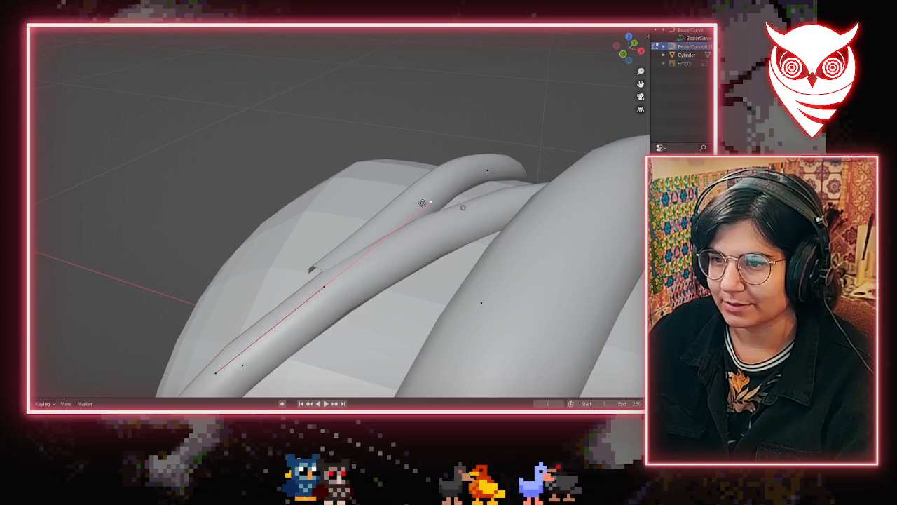
left_click(375, 188)
middle_click_drag(412, 208, 406, 251)
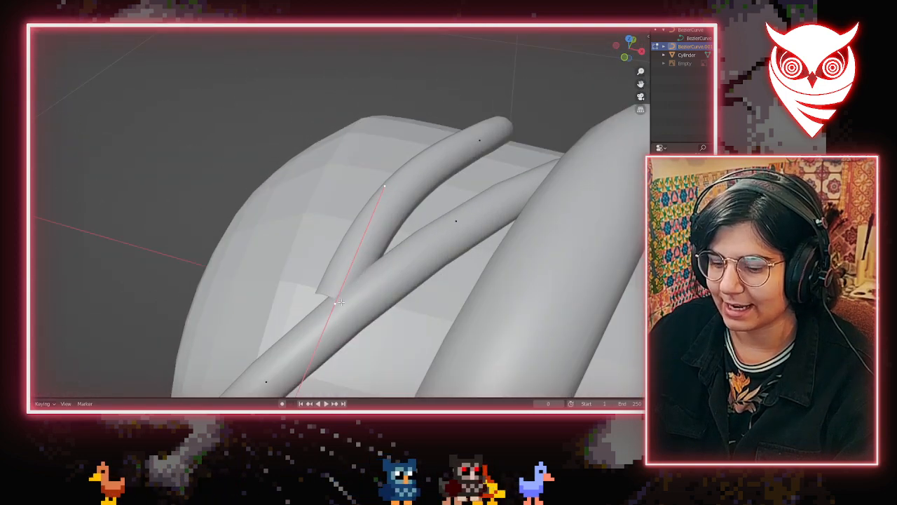
key("g")
middle_click_drag(410, 291, 451, 261)
key("Tab")
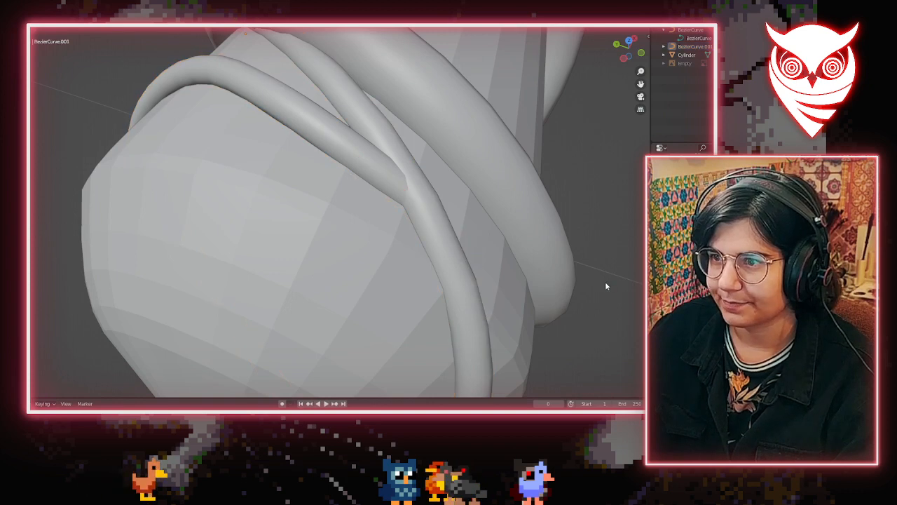
Reopen the second vine for editing and adjust its side control point's handles to follow the rounded end's outline
scroll(588, 277, "down", 8)
middle_click_drag(554, 263, 223, 207)
key("Tab")
scroll(259, 286, "up", 2)
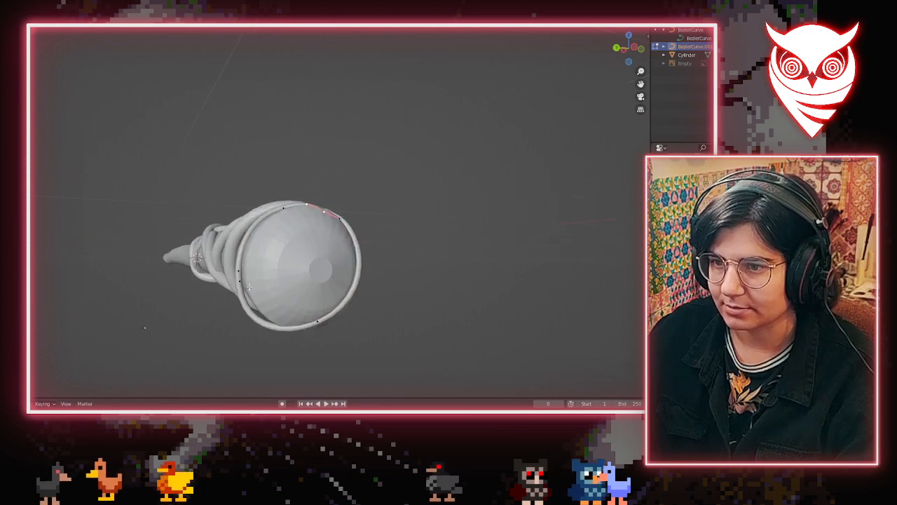
left_click_drag(233, 338, 248, 330)
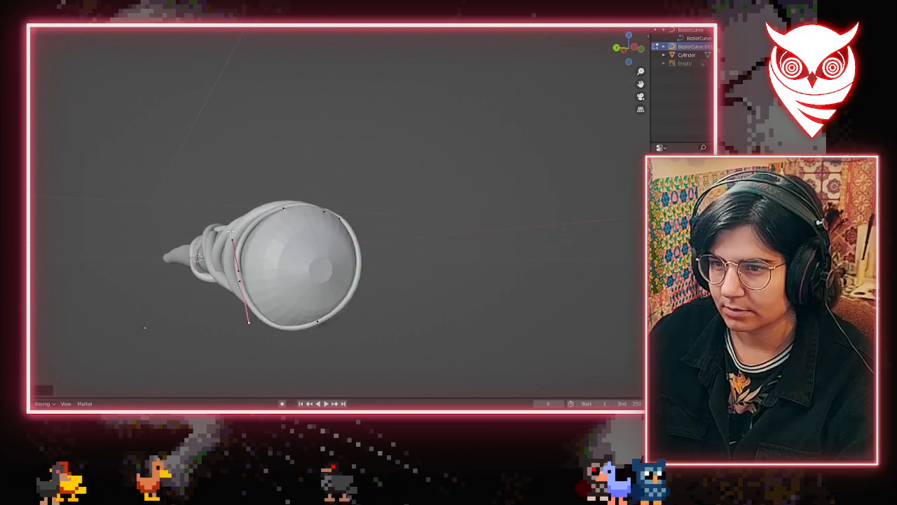
scroll(230, 232, "up", 2)
middle_click_drag(231, 232, 191, 248)
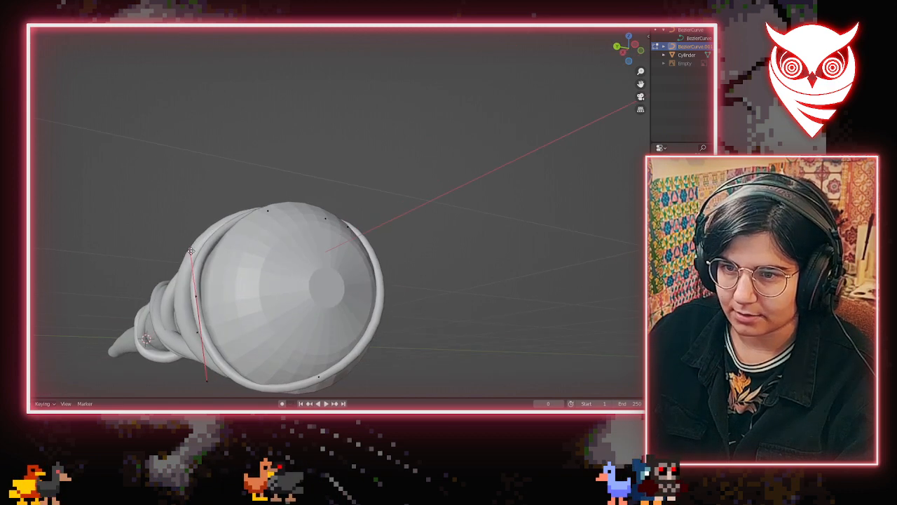
left_click_drag(193, 257, 199, 247)
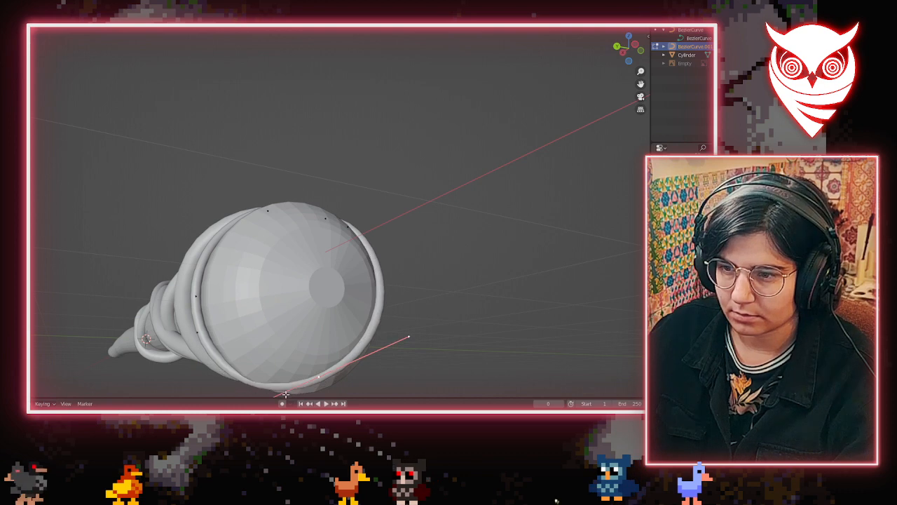
Adjust the second vine's control points beneath and beside the rounded end so the loop lies close to the wand
middle_click_drag(284, 394, 275, 373)
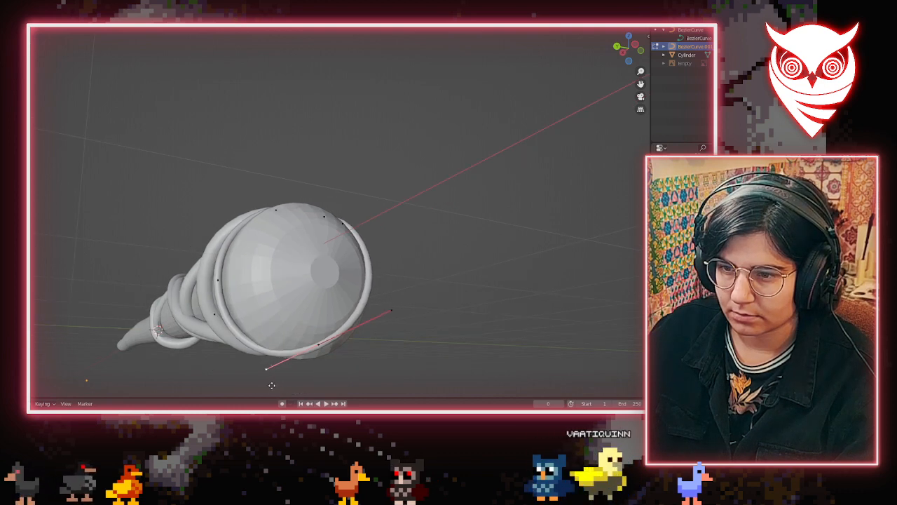
middle_click_drag(271, 385, 425, 340)
scroll(462, 313, "up", 4)
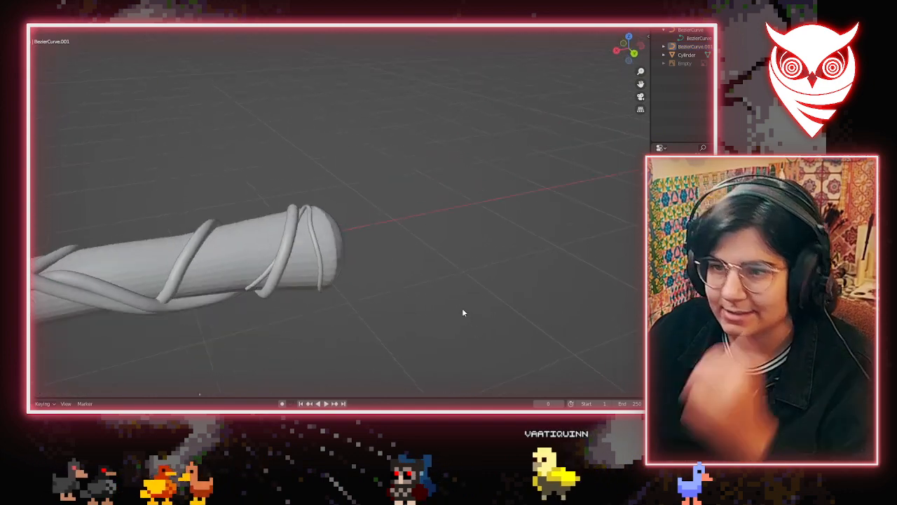
middle_click_drag(463, 313, 433, 302)
left_click(302, 279)
left_click(300, 279)
key("Tab")
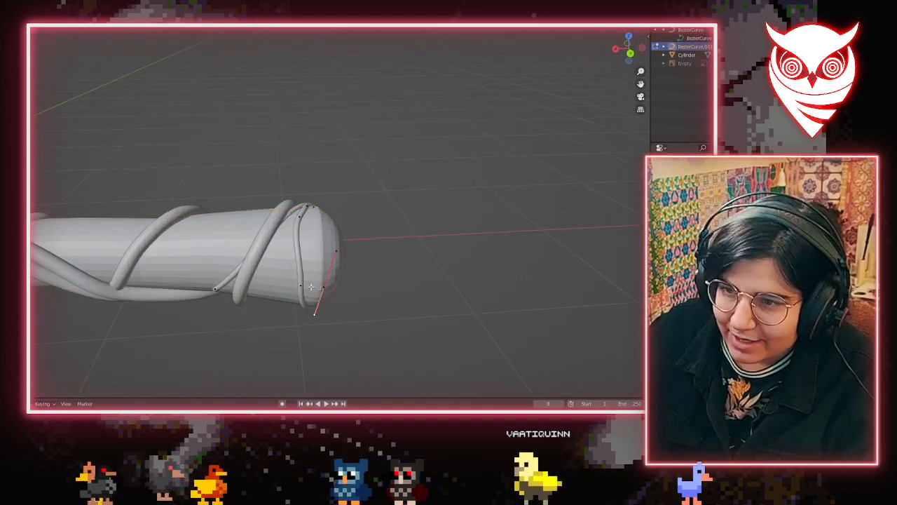
scroll(300, 280, "up", 4)
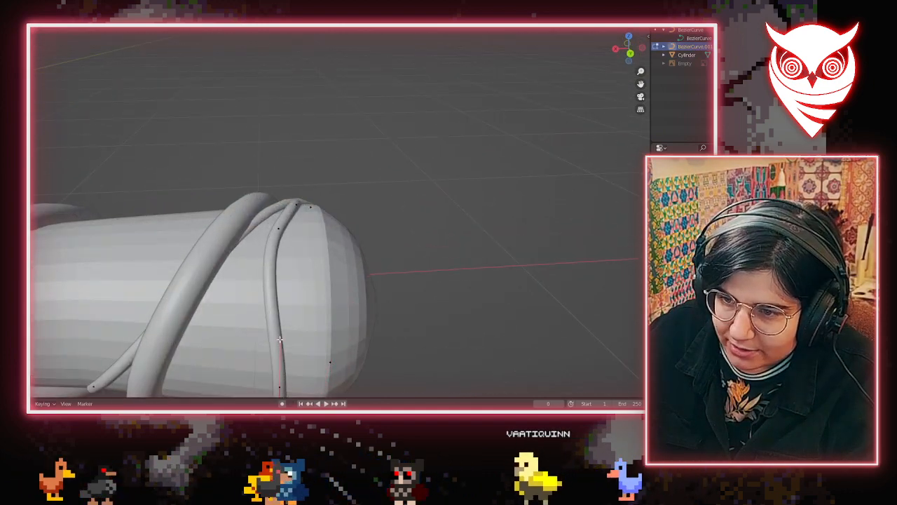
middle_click_drag(271, 342, 332, 256)
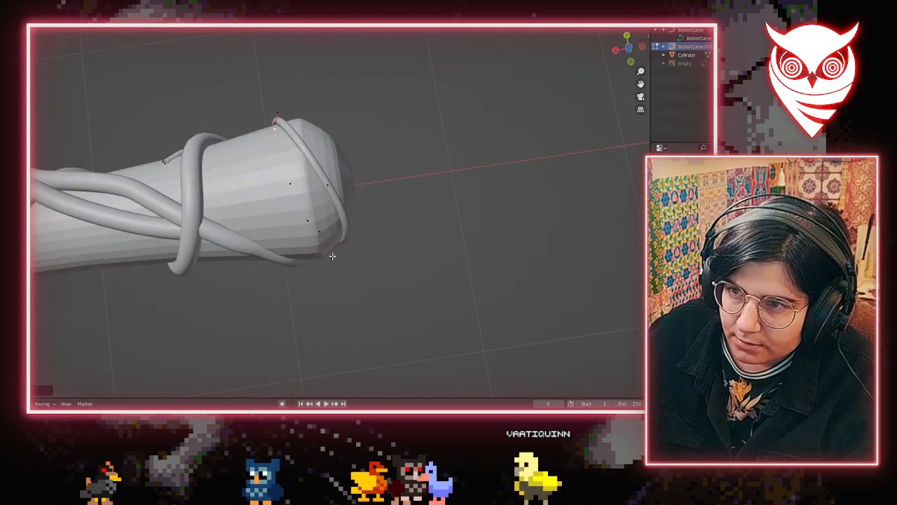
Extrude a new control point from the second vine's thin starting end along the shaft toward the crossing strands
middle_click_drag(425, 268, 335, 207)
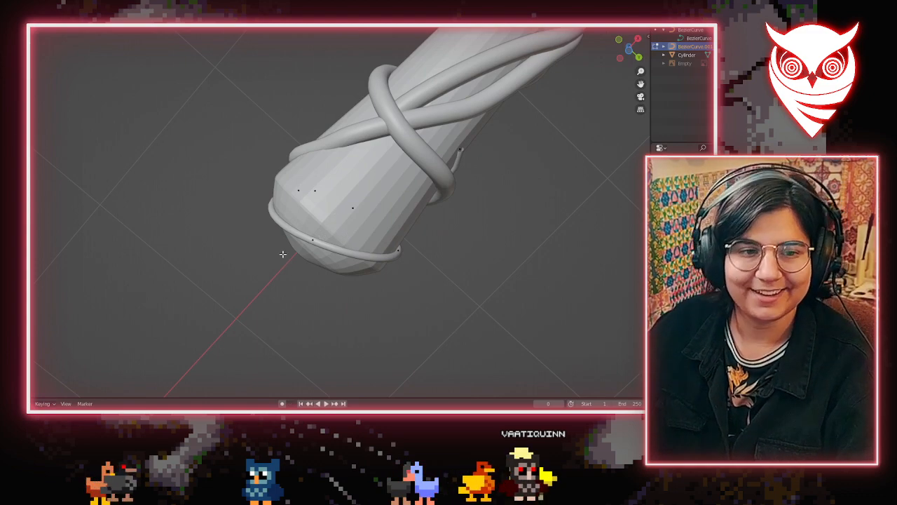
middle_click_drag(365, 260, 460, 257)
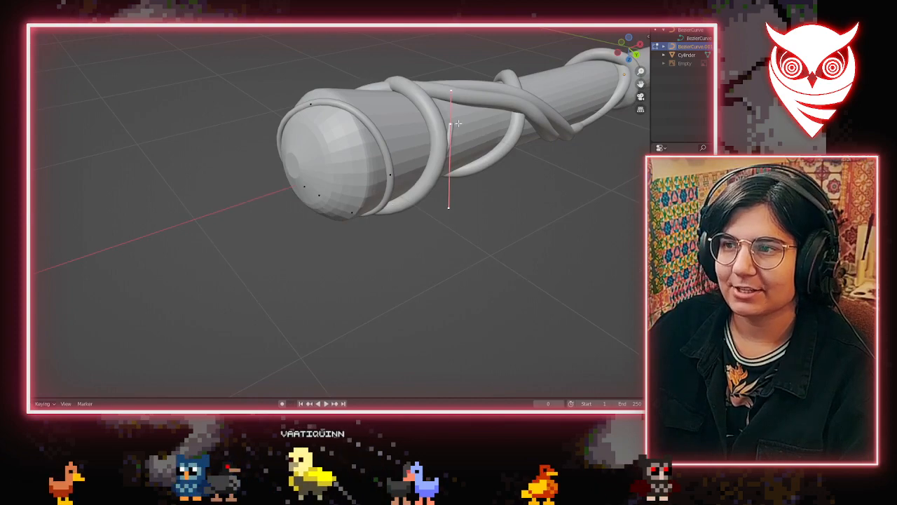
middle_click_drag(454, 172, 334, 245)
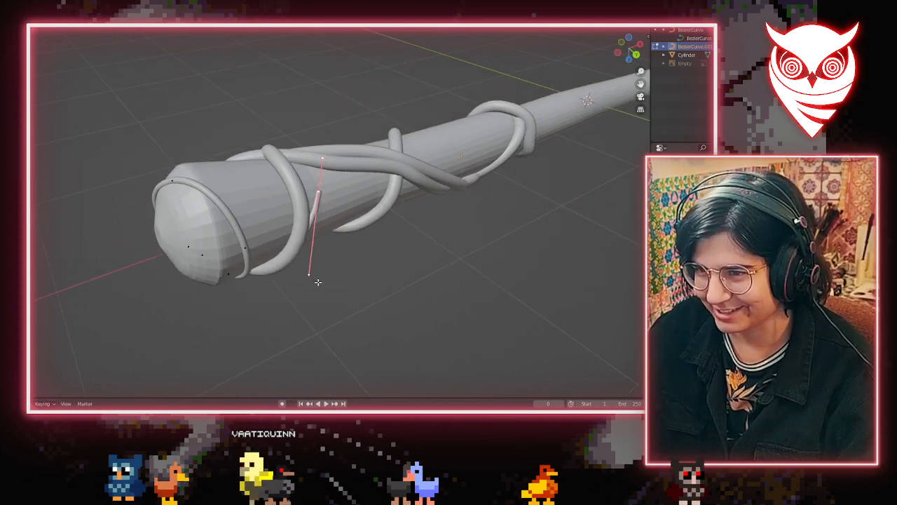
middle_click_drag(318, 282, 293, 352)
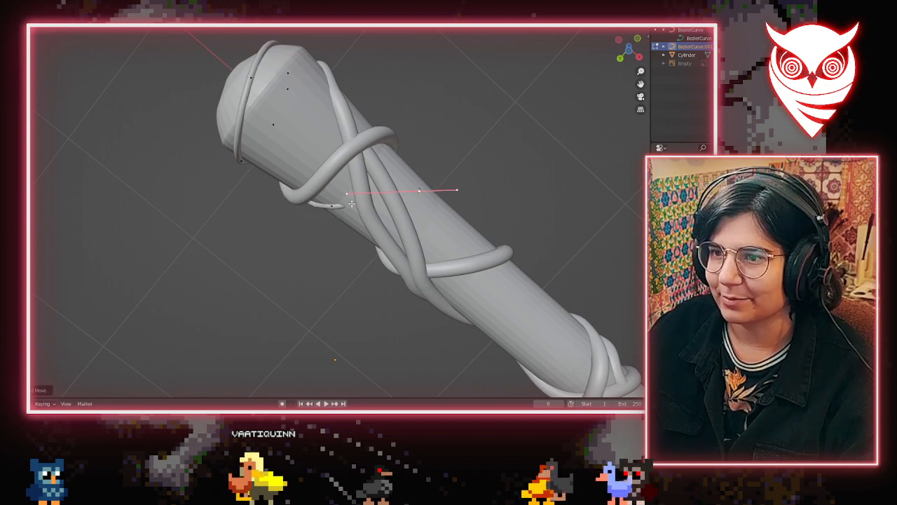
Reposition the second vine's new end point and its near handle to carry the thin strand across the crossing strands
middle_click_drag(471, 188, 404, 145, "shift")
scroll(399, 204, "up", 3)
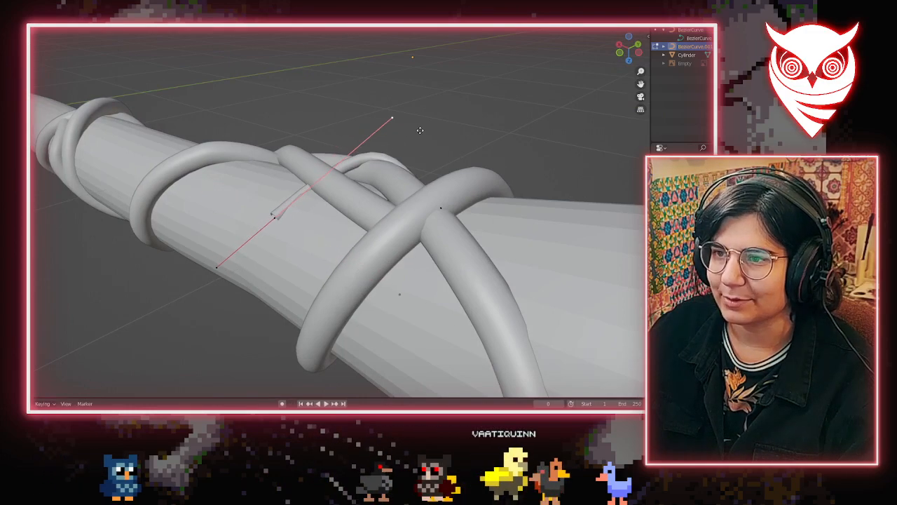
middle_click_drag(424, 128, 235, 159)
key("g")
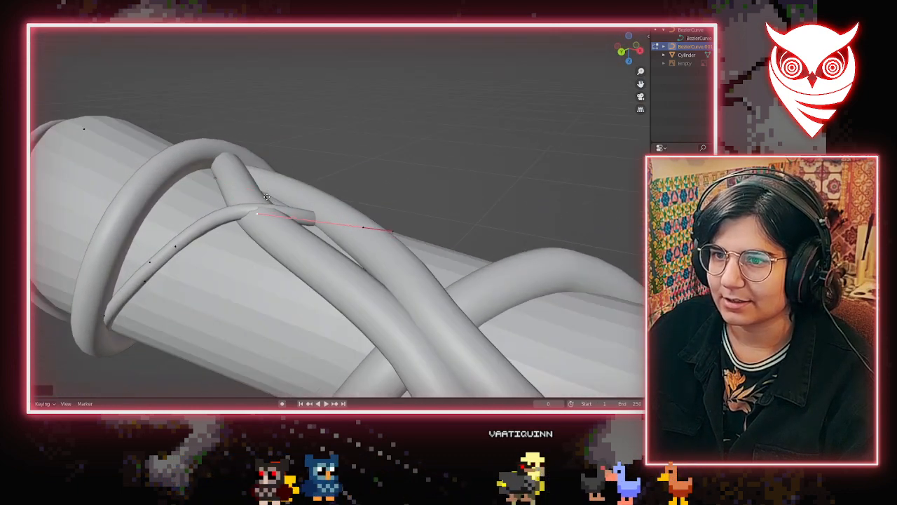
middle_click_drag(231, 166, 191, 243)
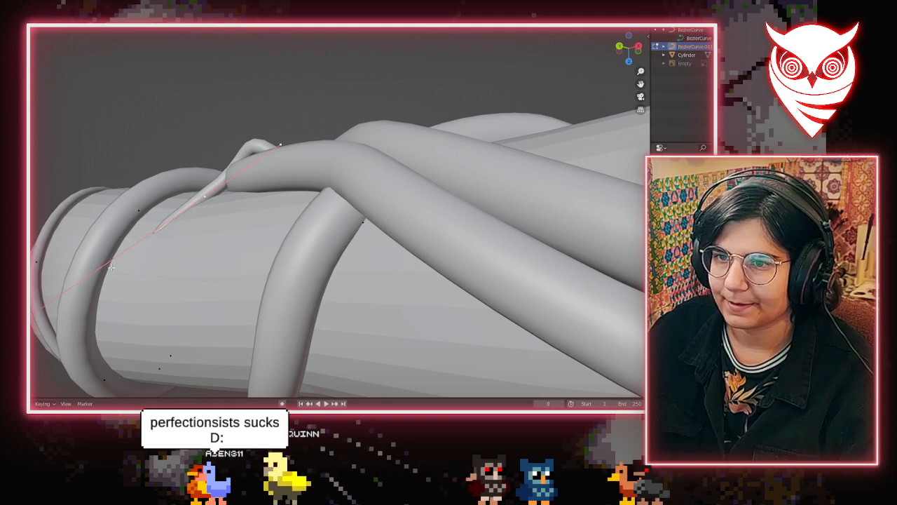
Shorten and redirect the handle of the control point before the crossing so the thin vine bends closely over the first strand
middle_click_drag(169, 282, 128, 307)
key("g")
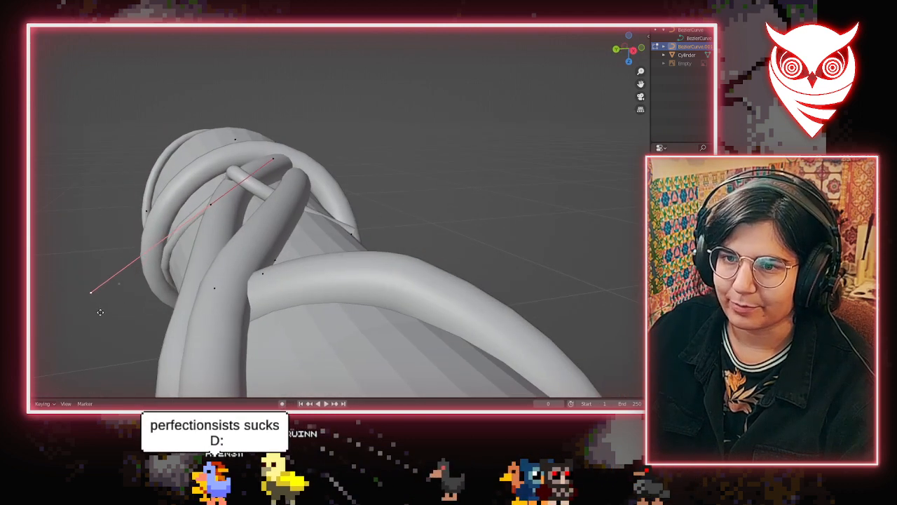
left_click(94, 311)
scroll(245, 150, "up", 5)
middle_click_drag(246, 149, 286, 138)
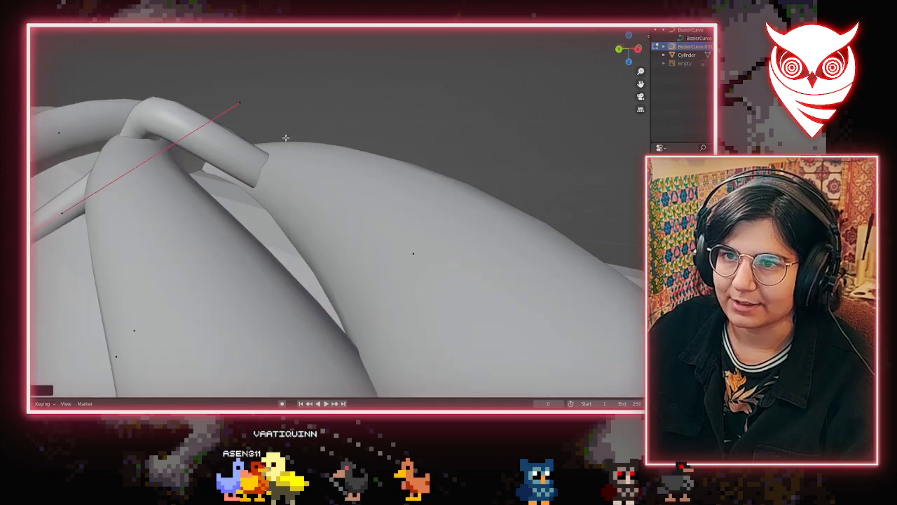
key("g")
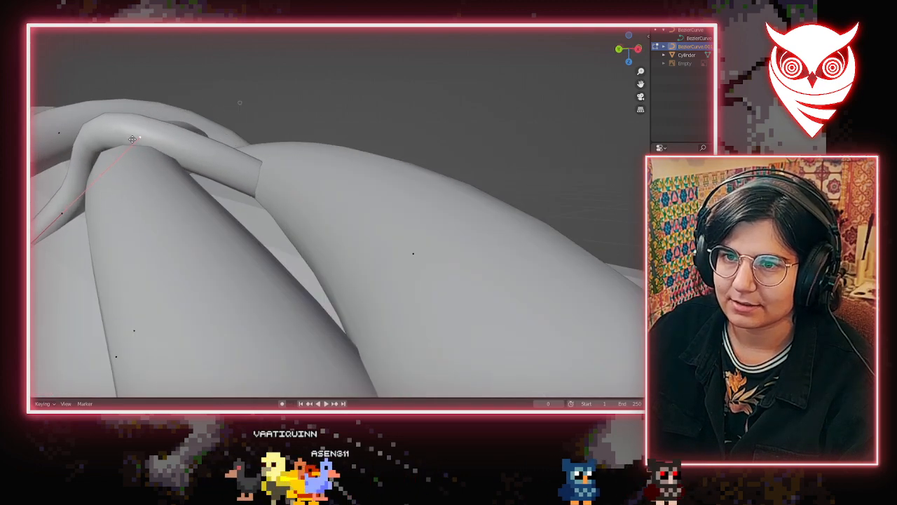
left_click(143, 143)
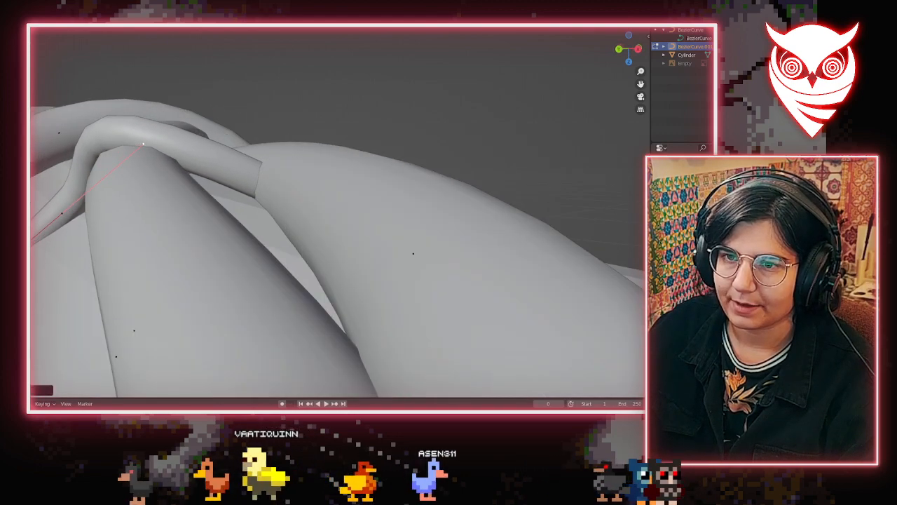
middle_click_drag(143, 143, 265, 311)
middle_click_drag(354, 230, 421, 260)
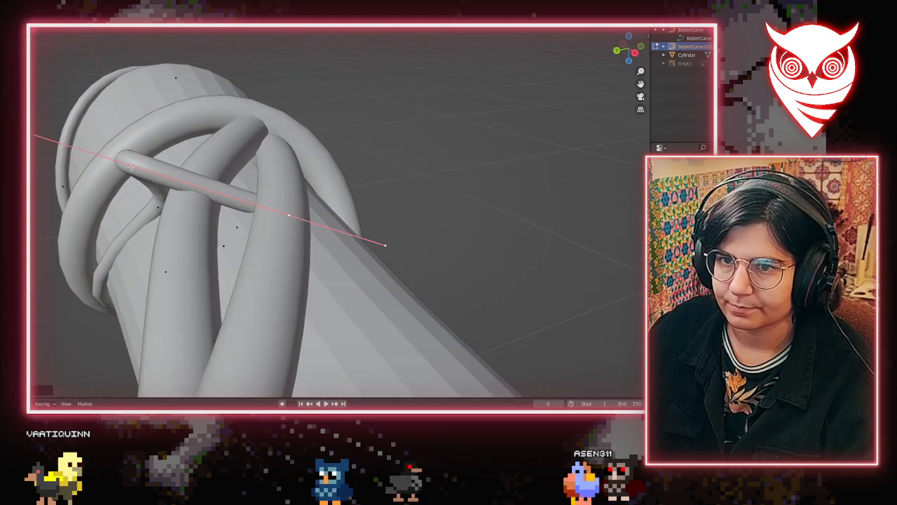
Move the thin vine's end point into the gap between the two crossing strands and angle its handles downward
middle_click_drag(130, 167, 270, 190)
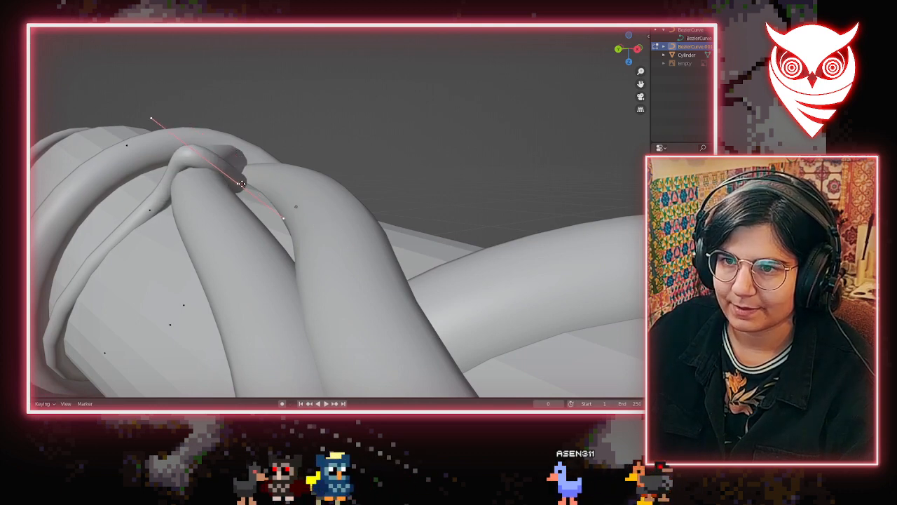
middle_click_drag(270, 190, 312, 182)
key("g")
left_click(390, 248)
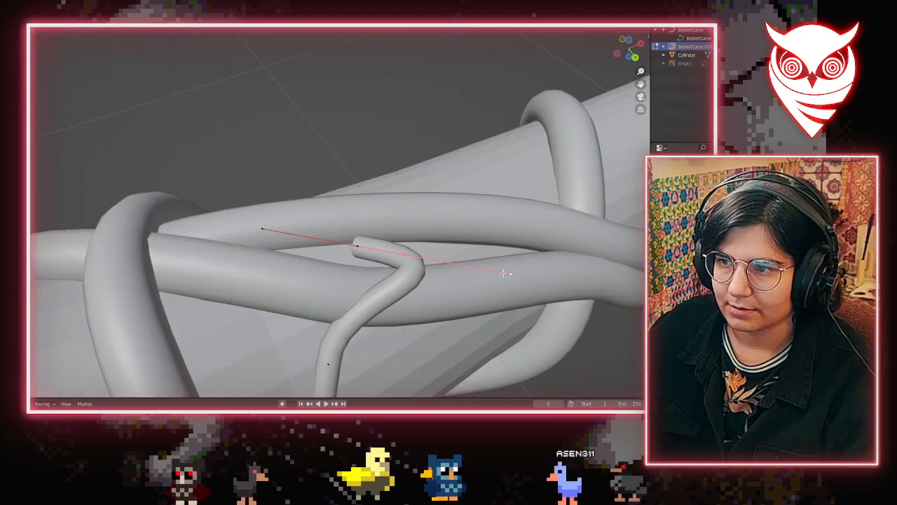
key("g")
left_click(346, 209)
middle_click_drag(347, 210, 227, 142)
left_click(205, 174)
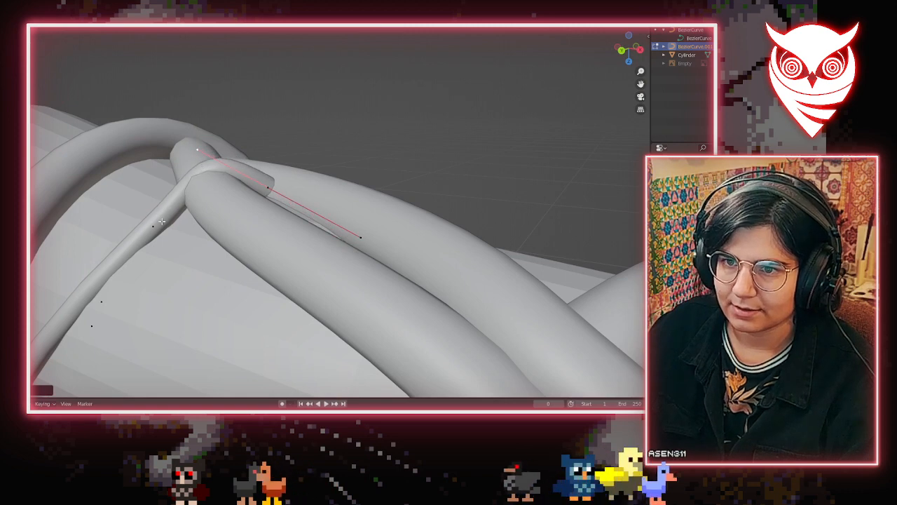
Adjust the facing handles of the thin vine's last two control points to tighten its bend around the first strand
left_click(206, 179)
key("g")
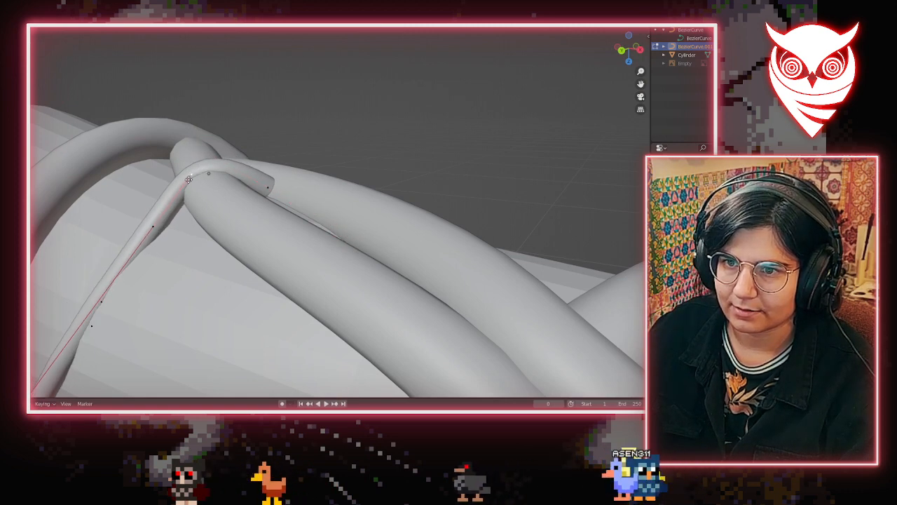
scroll(155, 349, "down", 2)
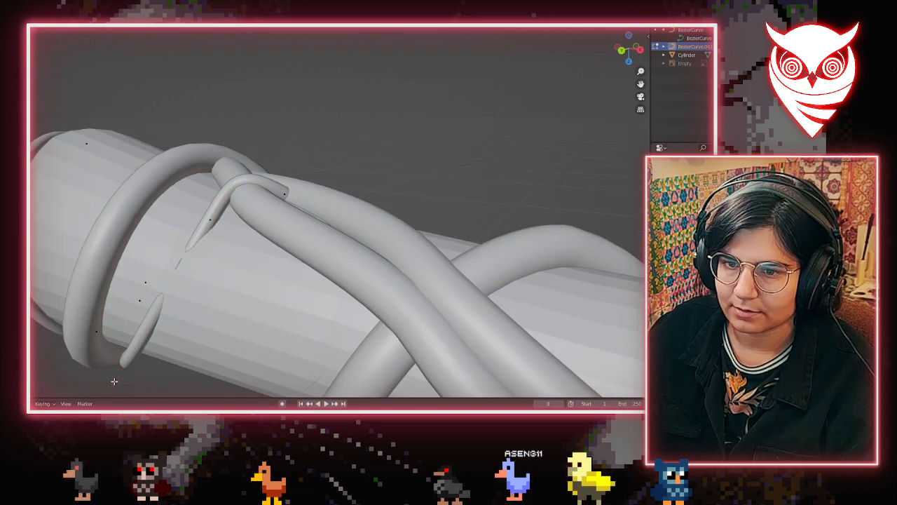
scroll(118, 366, "down", 2)
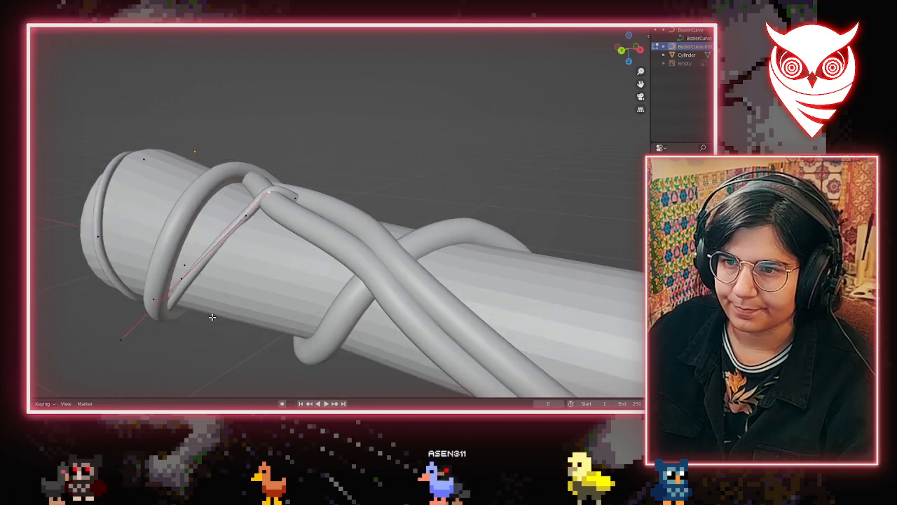
scroll(243, 202, "up", 3)
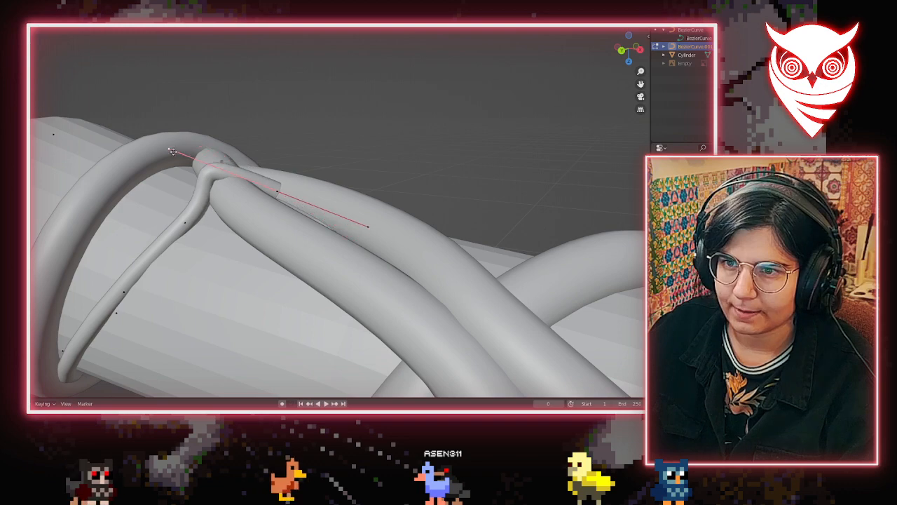
middle_click_drag(202, 152, 267, 185)
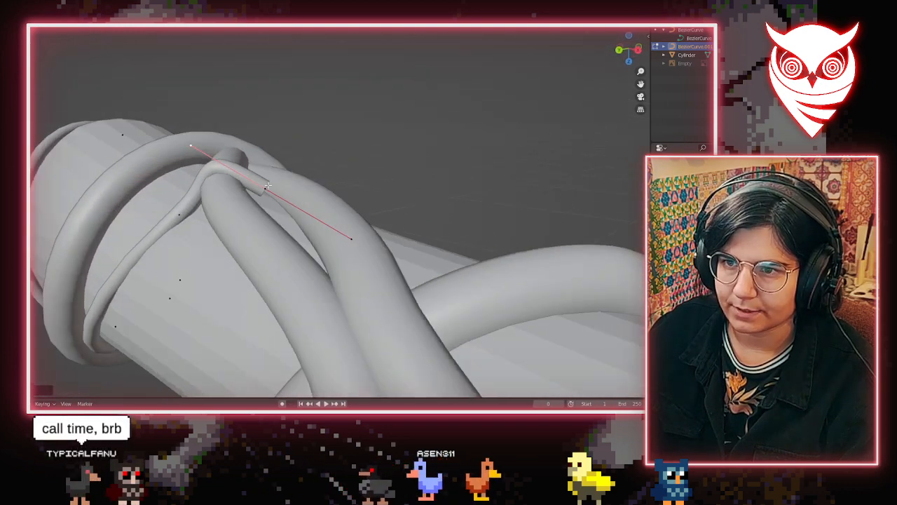
Extrude another control point beyond the second crossing strand and adjust the handles of the point between the strands
key("e")
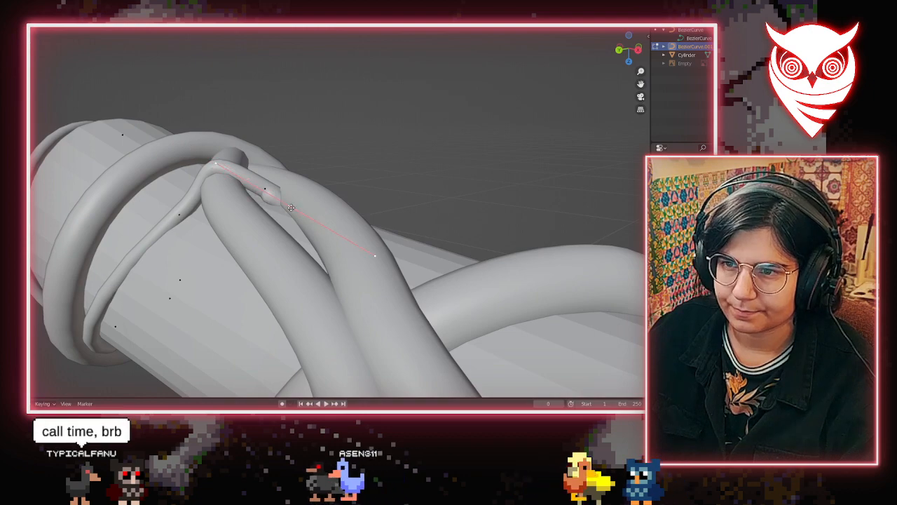
middle_click_drag(362, 216, 258, 202)
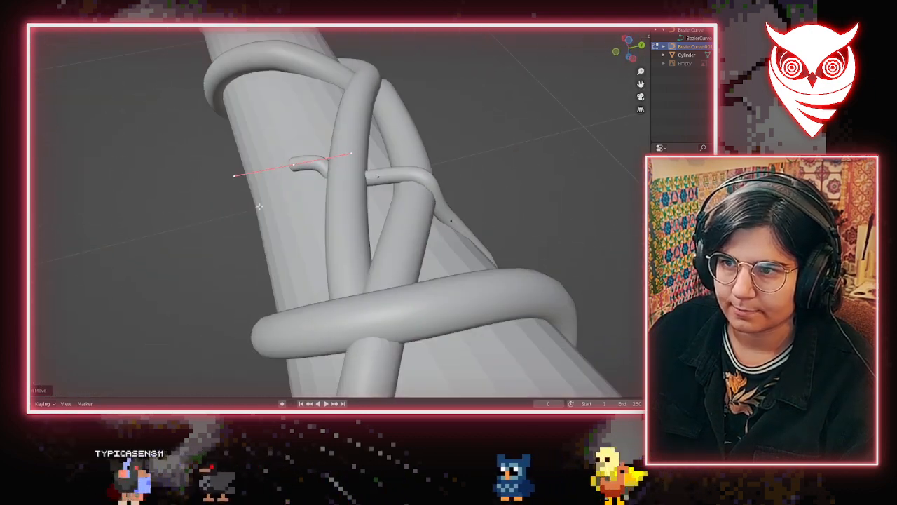
left_click(352, 154)
key("g")
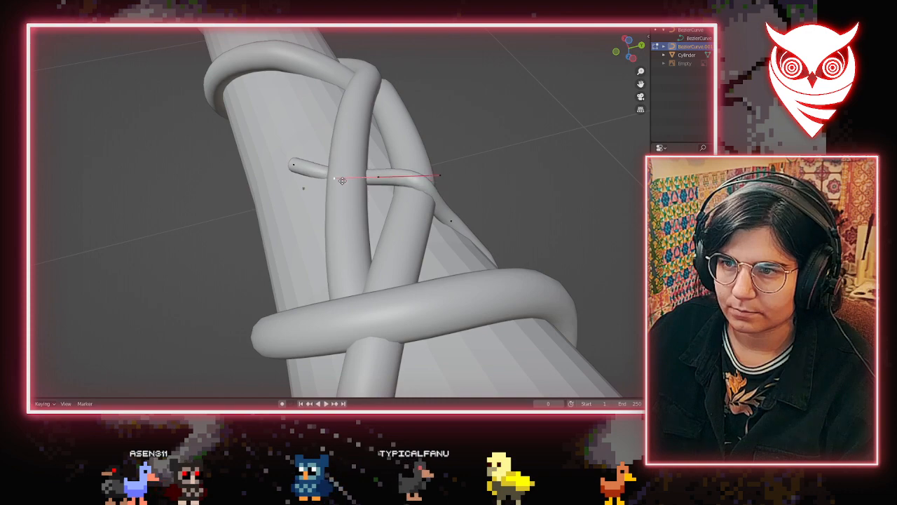
middle_click_drag(343, 184, 261, 318)
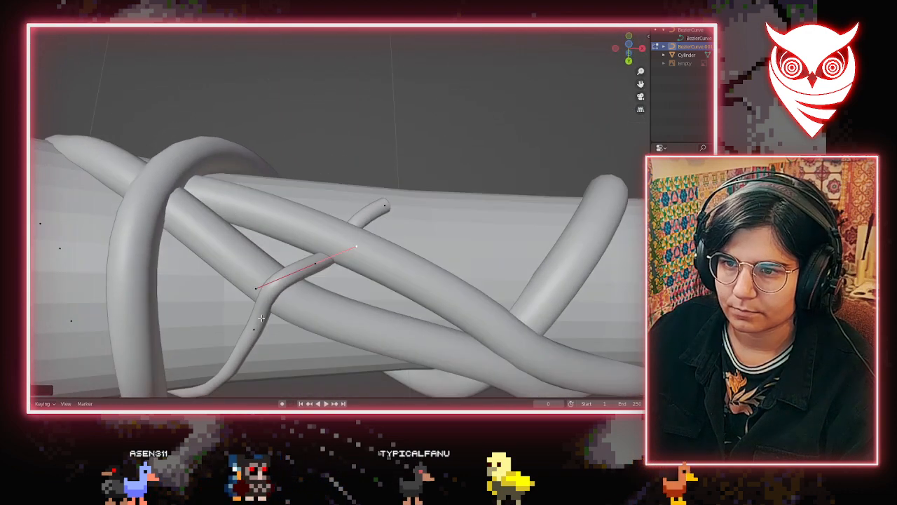
left_click(243, 299)
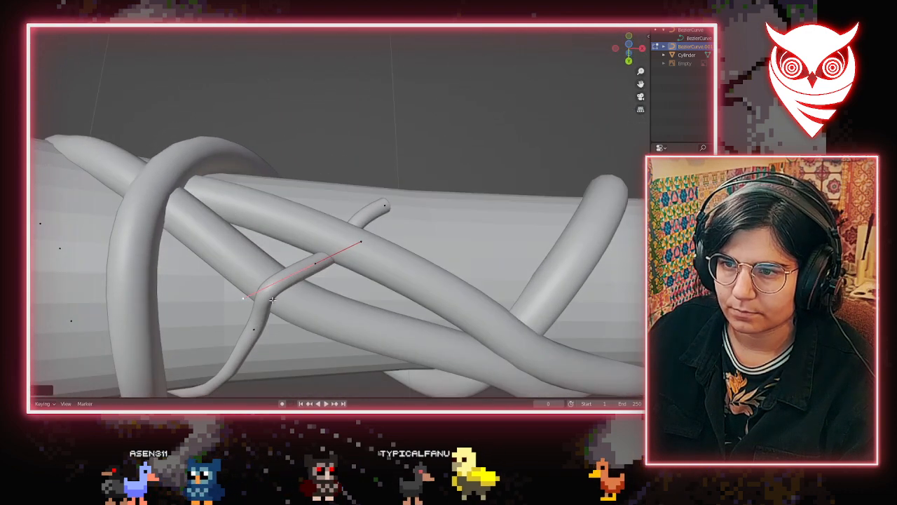
middle_click_drag(386, 203, 262, 183)
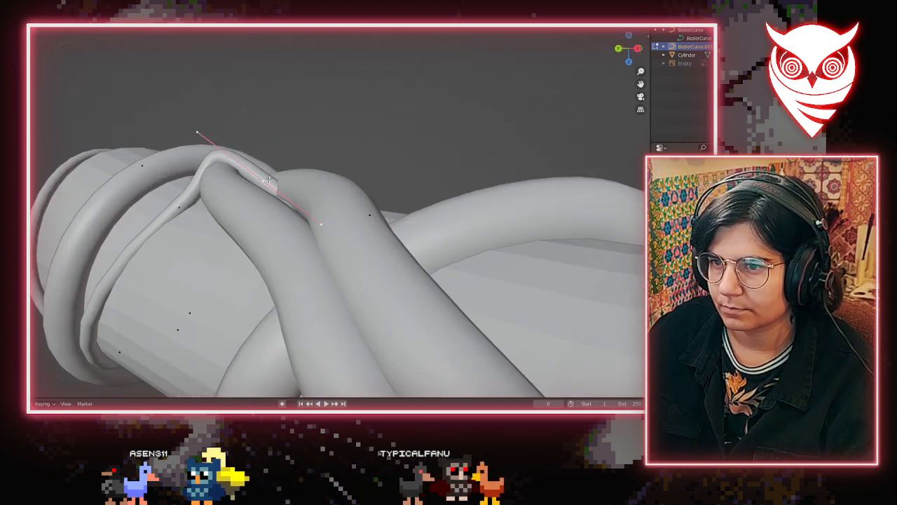
Lower the thin vine's control point between the crossing strands and pull its upper handle inward over the first strand
left_click(264, 186)
left_click(197, 138)
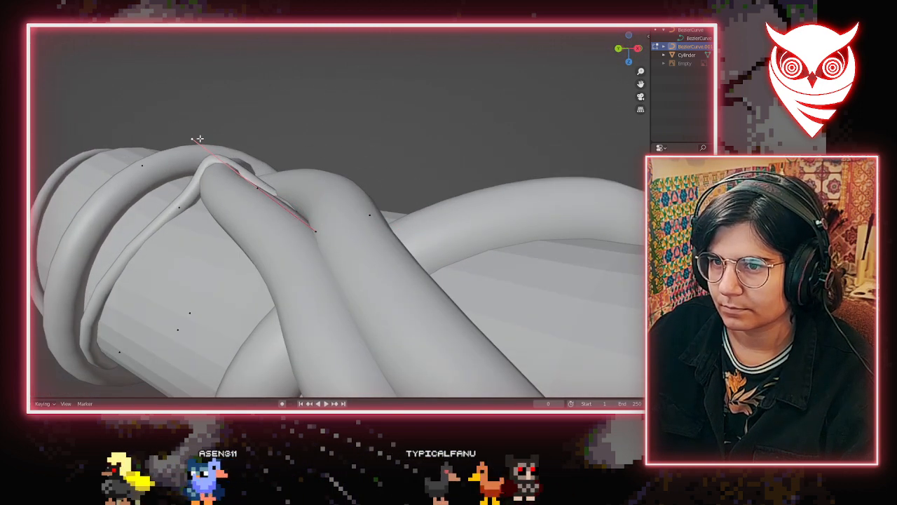
key("g")
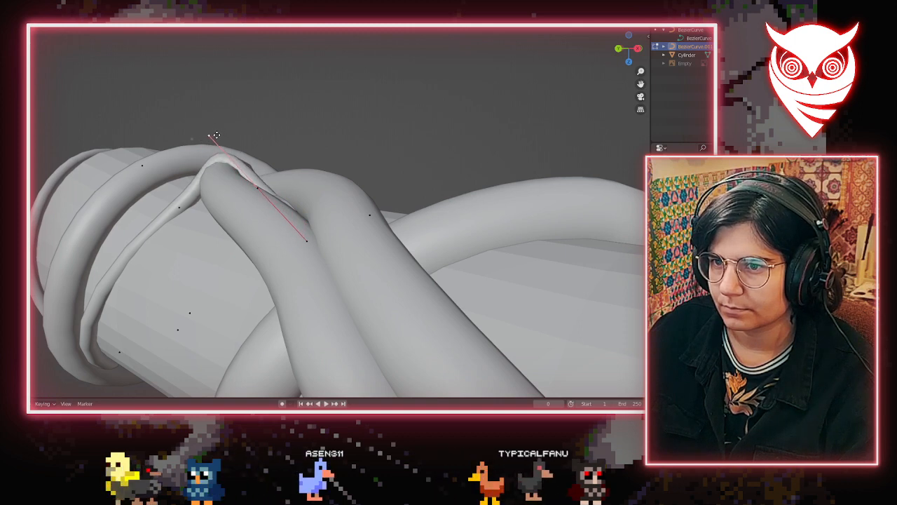
left_click(214, 138)
Try to reposition the control point just before the first crossing strand and its handle, undoing the first attempt
mouse_move(214, 138)
middle_mouse_down()
mouse_move(287, 173)
mouse_move(211, 152)
middle_mouse_up()
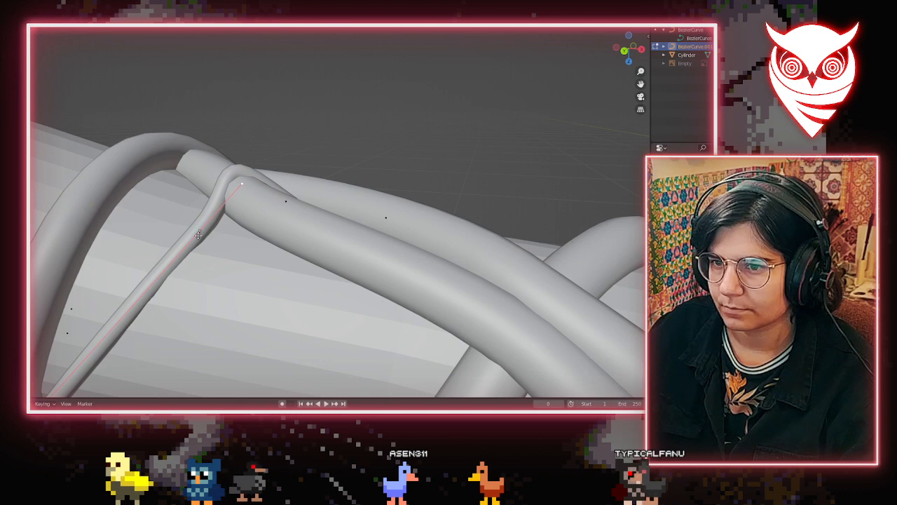
middle_click_drag(199, 235, 201, 182)
key("ctrl+z")
key("ctrl+z")
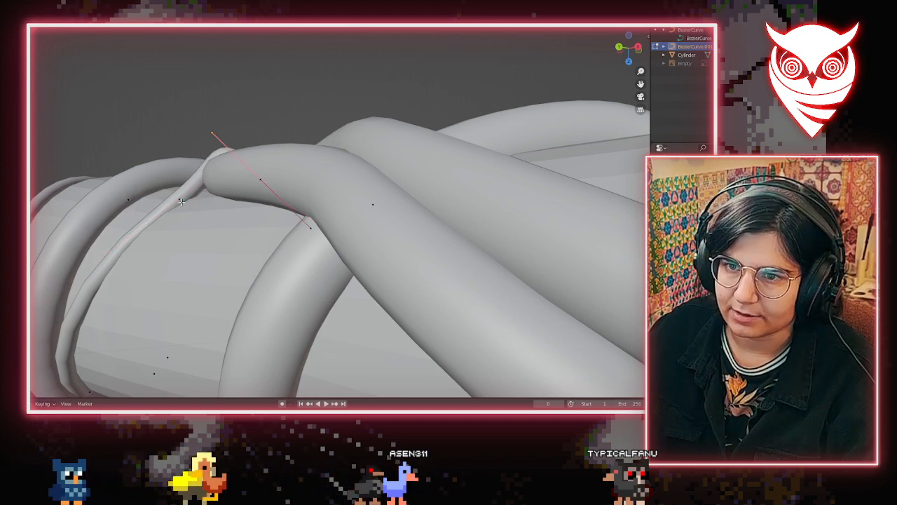
left_click(181, 202)
key("g")
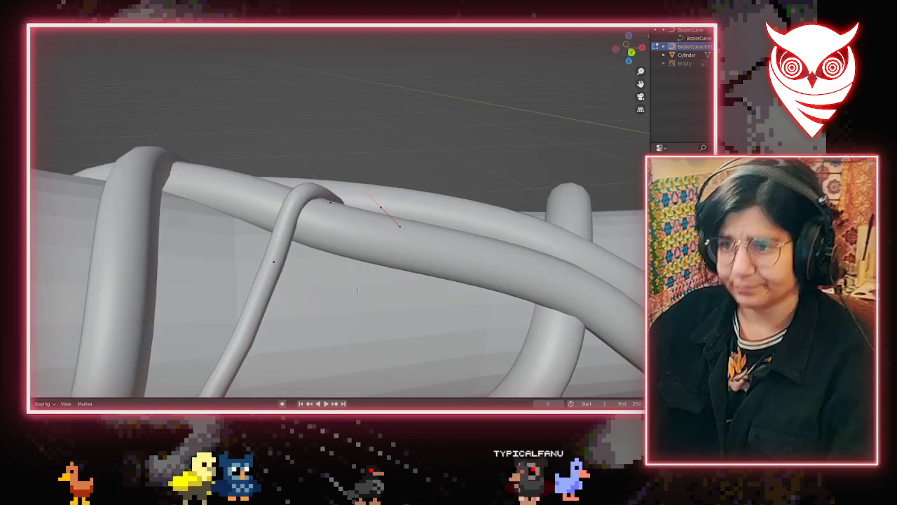
Undo the extra extruded point and the recent handle adjustments on the thin vine's end
key("ctrl+z")
key("ctrl+z")
key("ctrl+z")
key("ctrl+z")
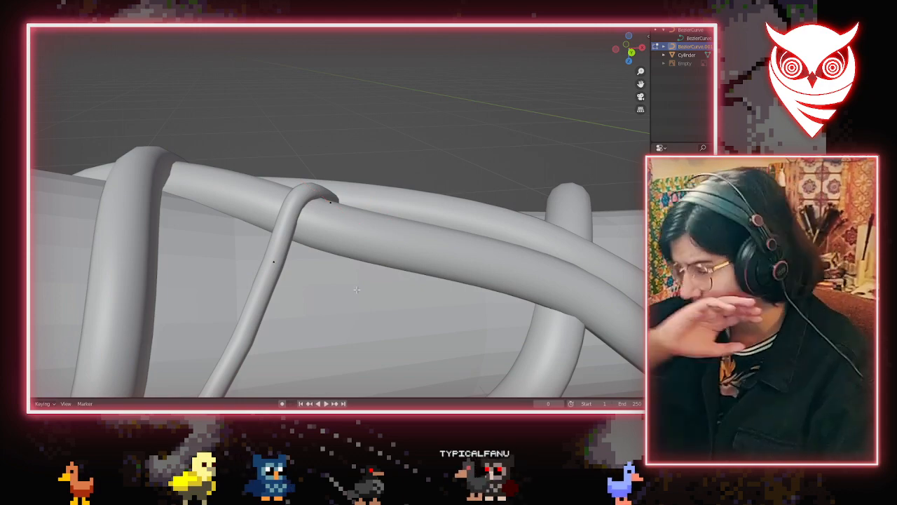
key("ctrl+z")
key("ctrl+z")
key("ctrl+z")
key("ctrl+z")
key("ctrl+z")
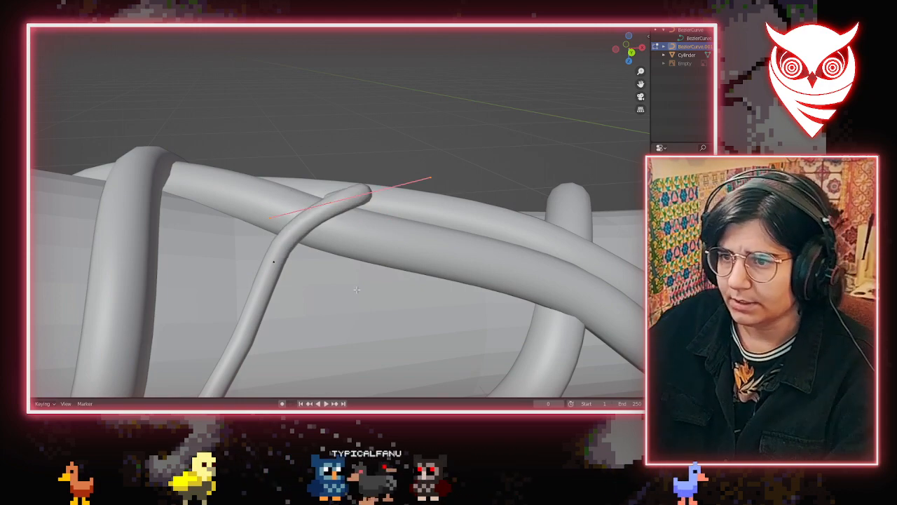
key("ctrl+z")
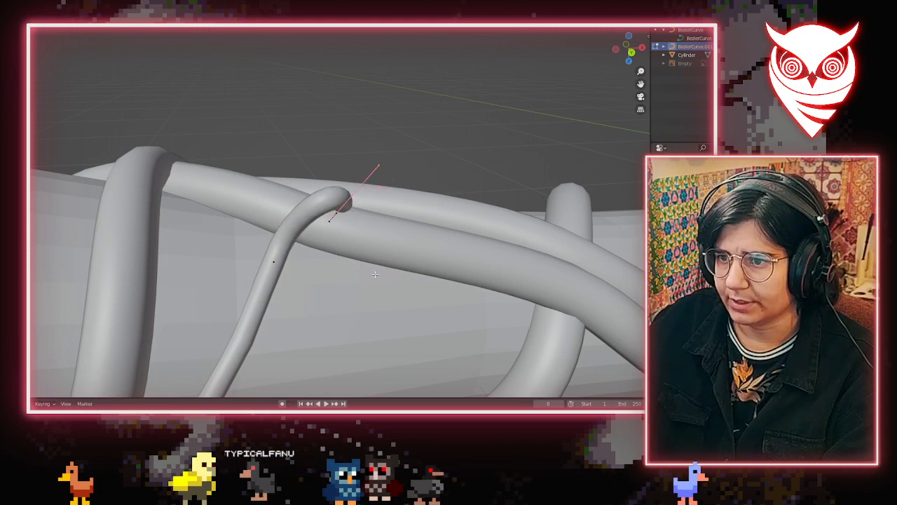
Place the thin vine's end point past both crossing strands and raise its near handle to arc the vine over them
middle_click_drag(349, 215, 372, 243)
left_click(382, 258)
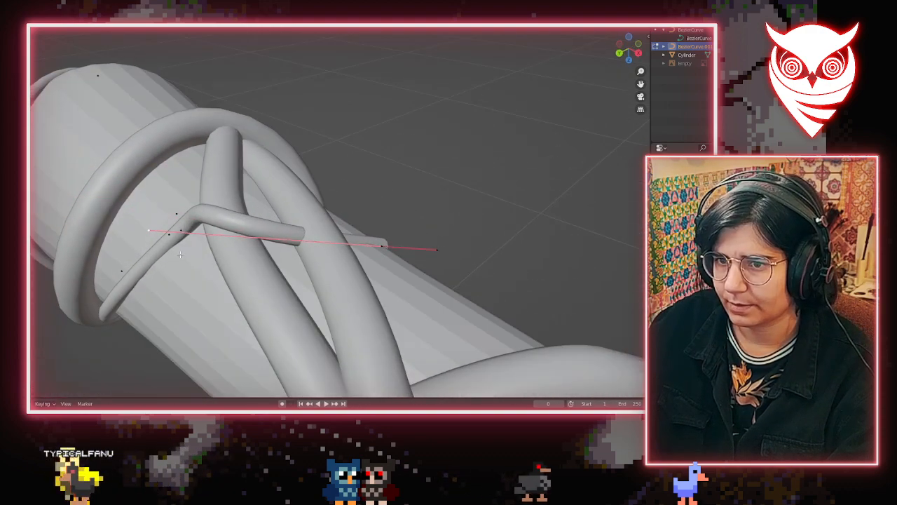
key("g")
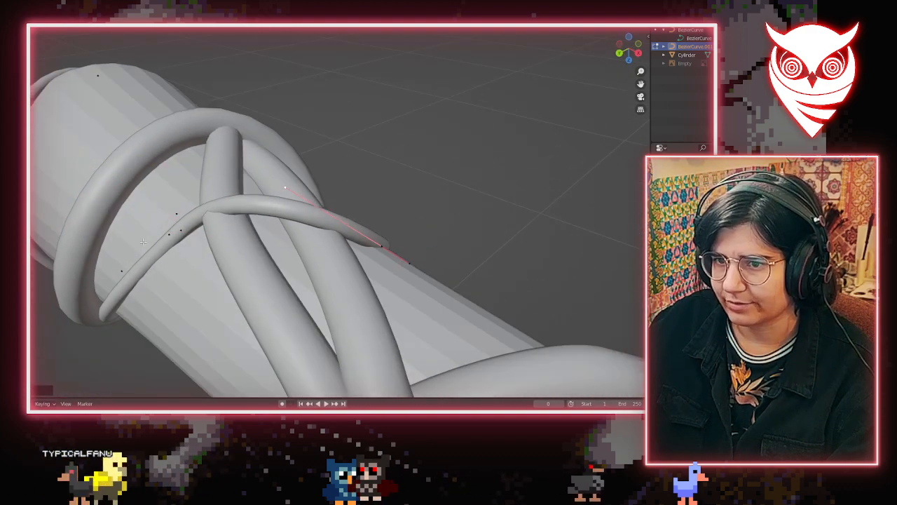
Fine-tune the handles at the thin vine's crossing so it curves smoothly over both strands and back against the shaft
left_click(220, 214)
key("g")
right_click(224, 219)
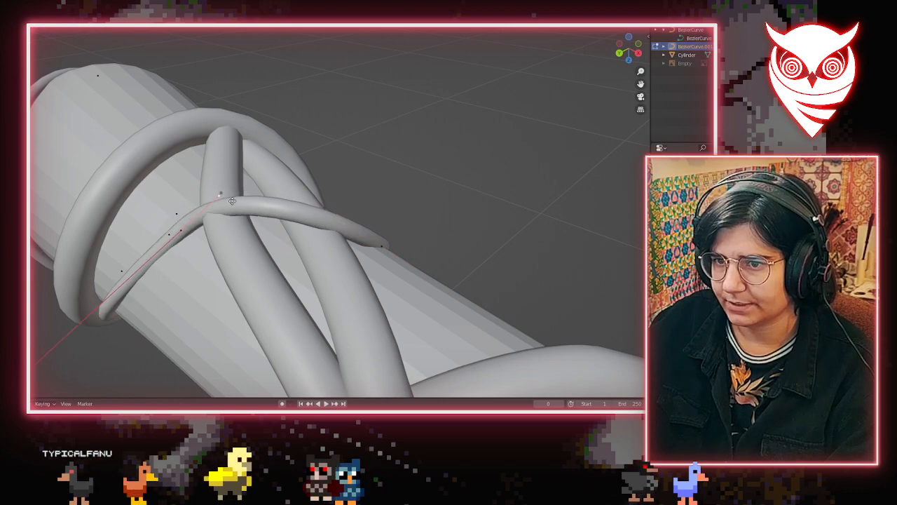
middle_click_drag(223, 220, 204, 182)
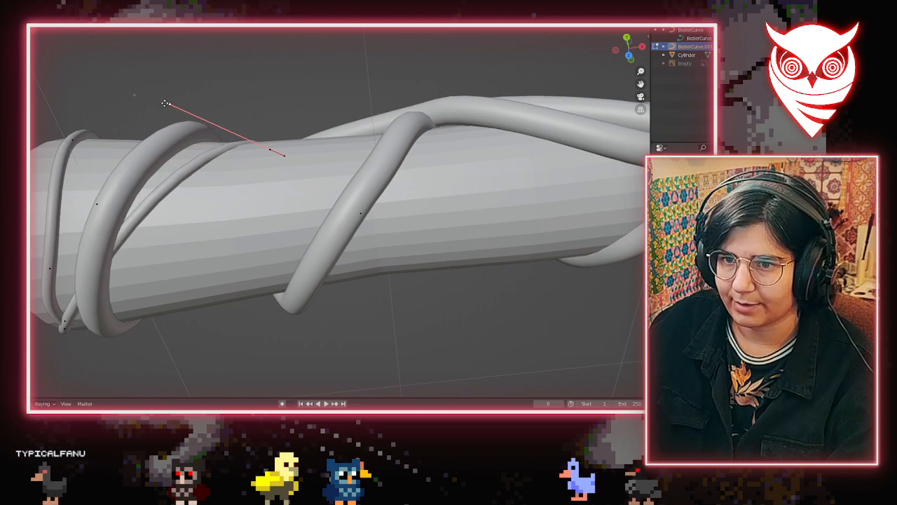
left_click(135, 90)
middle_click_drag(135, 91, 146, 188)
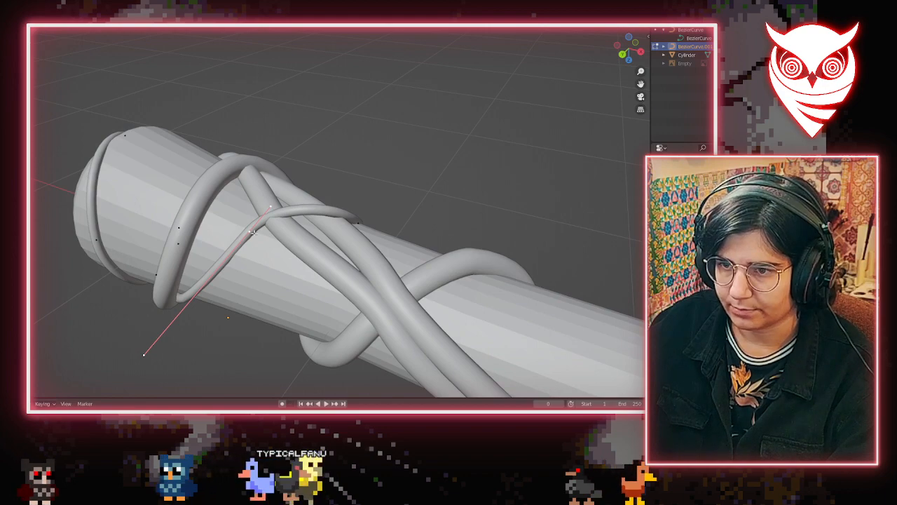
Adjust the handles of the thin vine's control point just before the two crossing strands so the curve follows the shaft surface
key("g")
left_click(218, 281)
middle_click_drag(218, 280, 225, 179)
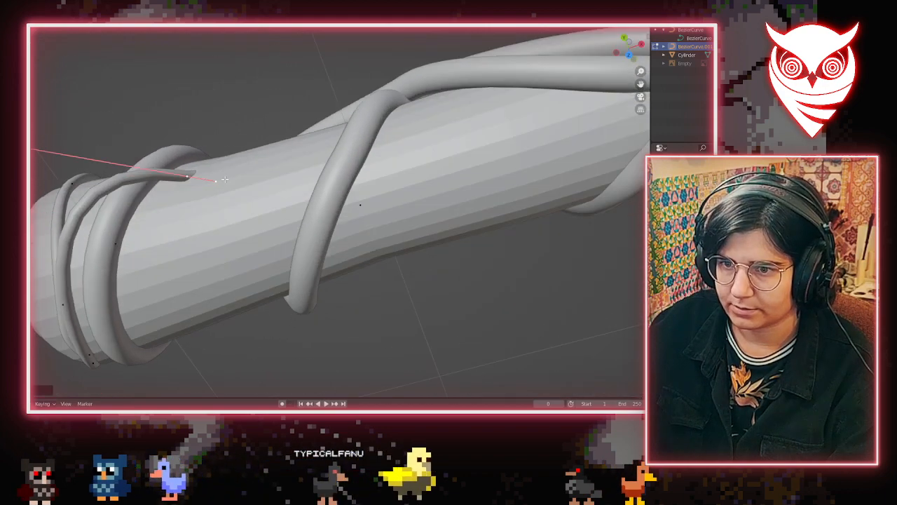
middle_click_drag(136, 94, 63, 145)
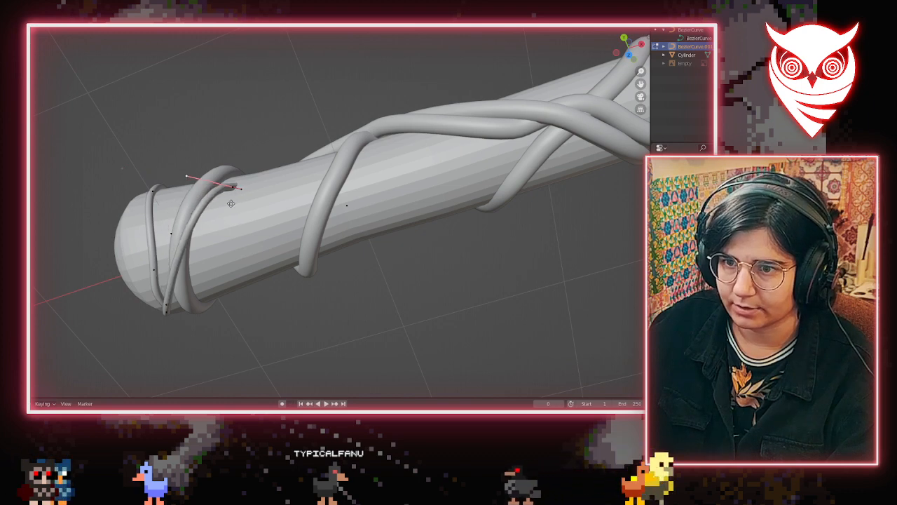
middle_click_drag(231, 204, 196, 229)
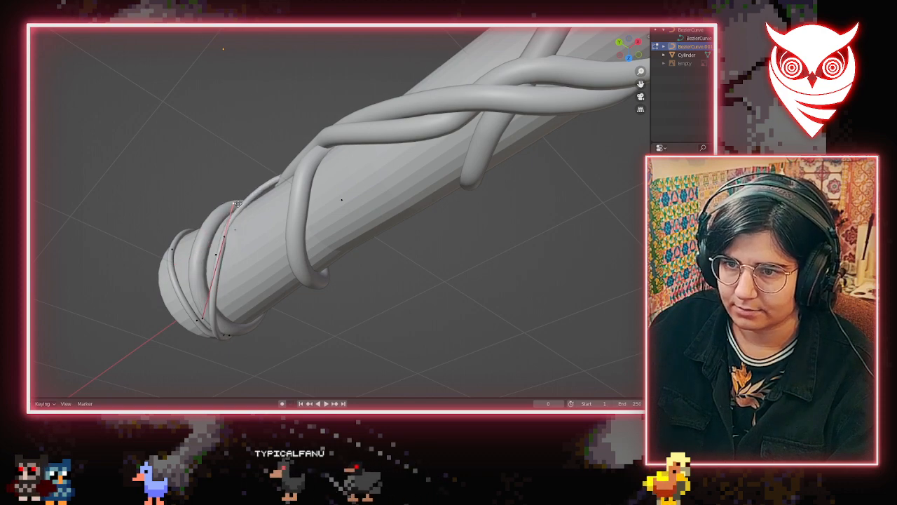
middle_click_drag(230, 237, 312, 208, "shift")
scroll(312, 211, "up", 3)
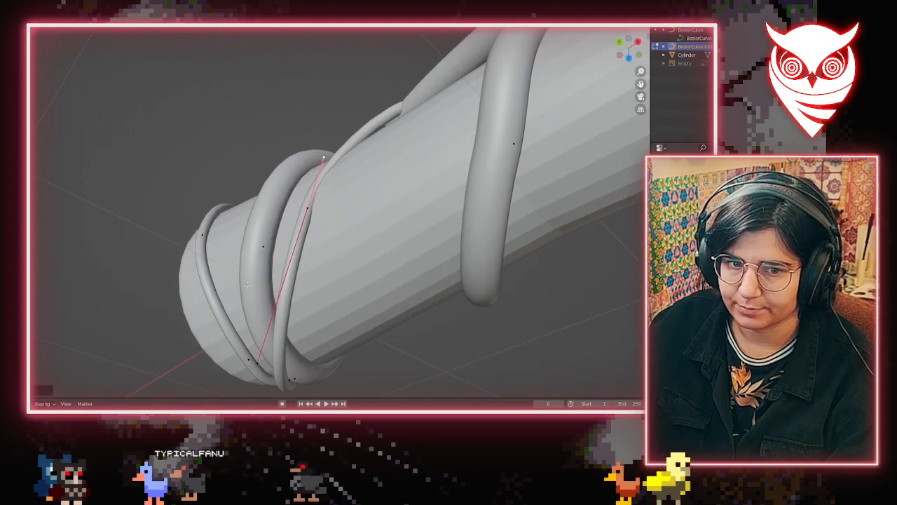
Shorten the lower handle of the thin vine's point before the crossing and raise its upper handle to lift the curve off the shaft
middle_click_drag(316, 280, 434, 319)
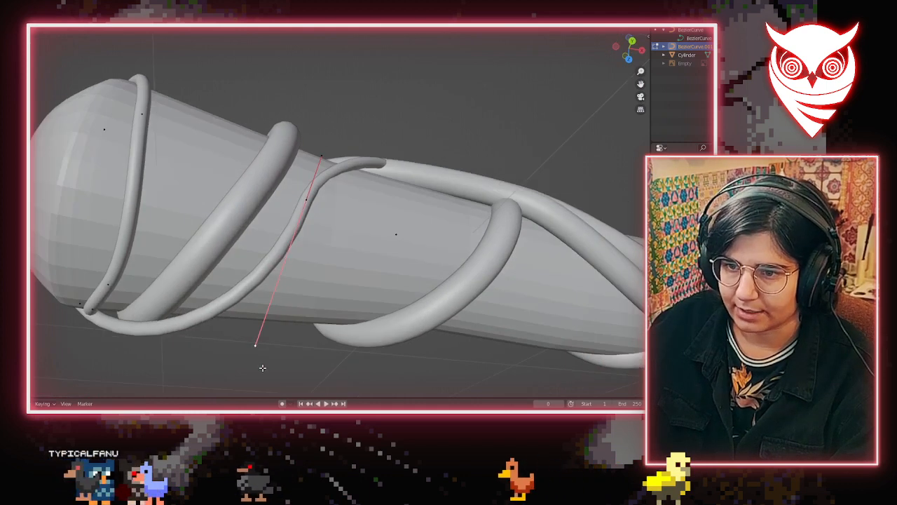
key("g")
left_click(251, 329)
mouse_move(251, 330)
middle_mouse_down()
mouse_move(221, 342)
mouse_move(236, 325)
middle_mouse_up()
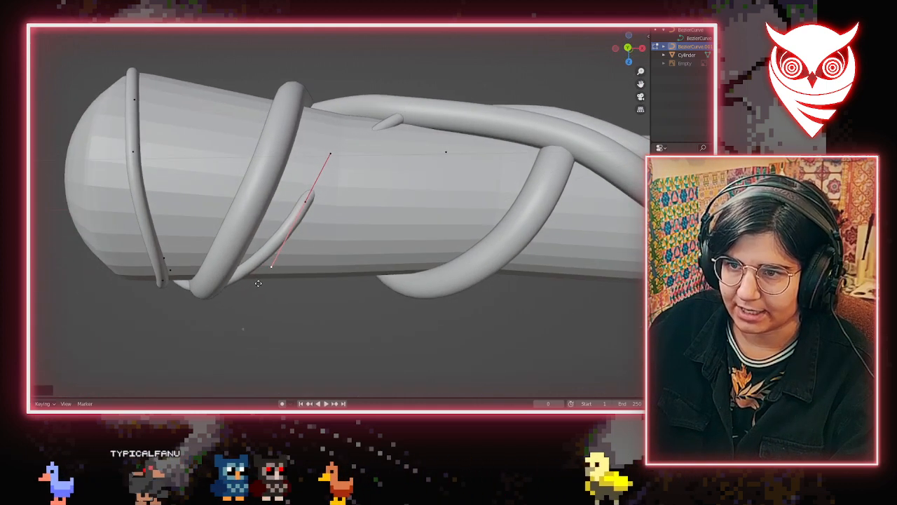
middle_click_drag(258, 283, 347, 209)
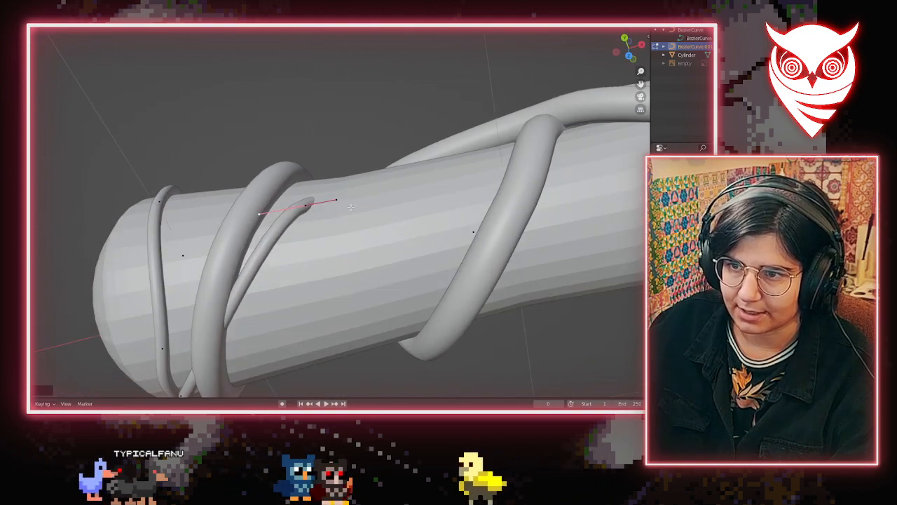
key("g")
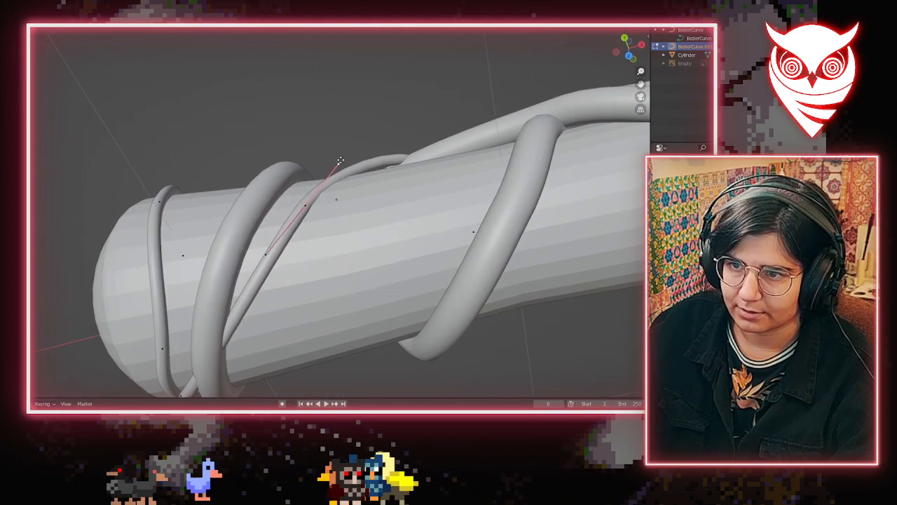
Refine both handles of the point before the crossing so the thin vine rises smoothly toward the first strand
middle_click_drag(341, 162, 240, 260)
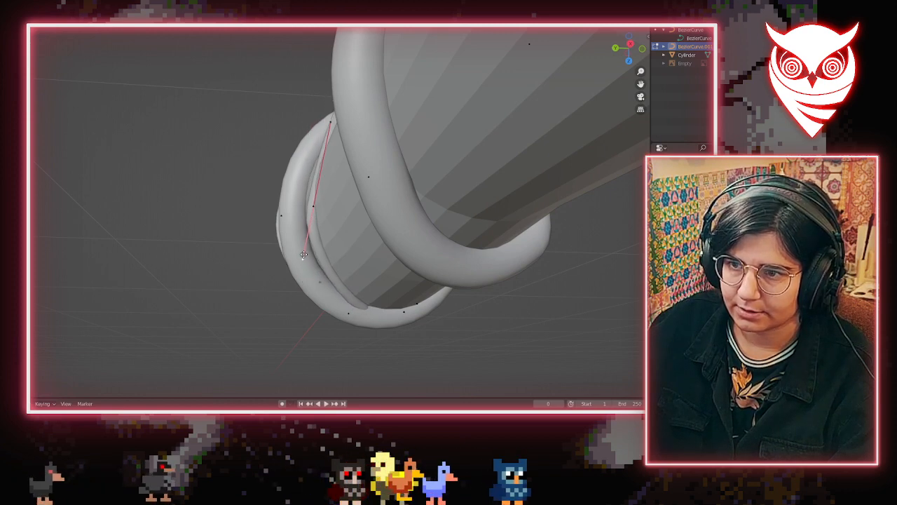
middle_click_drag(306, 256, 274, 212)
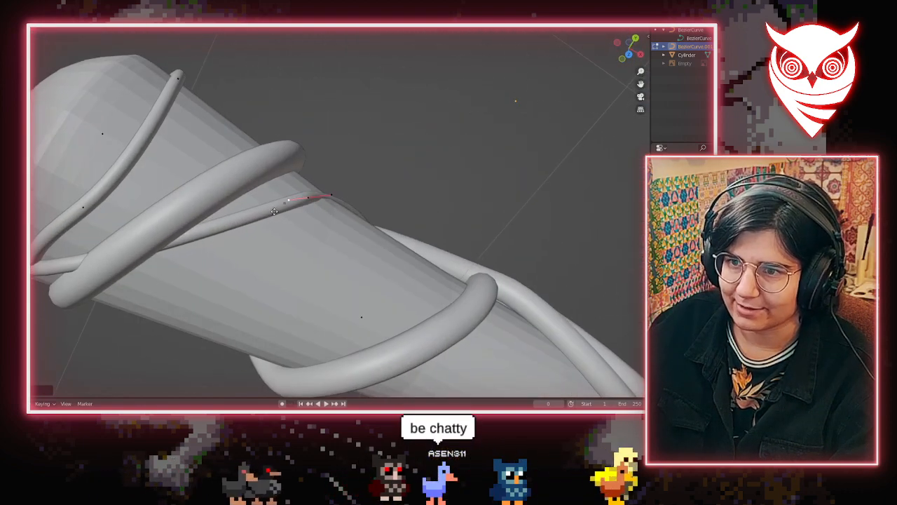
middle_click_drag(337, 192, 301, 242)
scroll(332, 210, "up", 4)
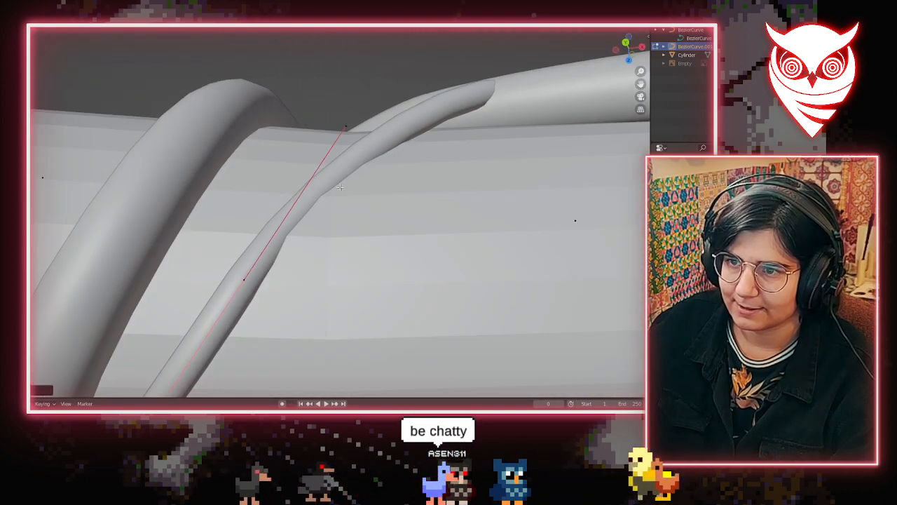
left_click(335, 130)
scroll(243, 277, "down", 5)
middle_click_drag(244, 277, 287, 205)
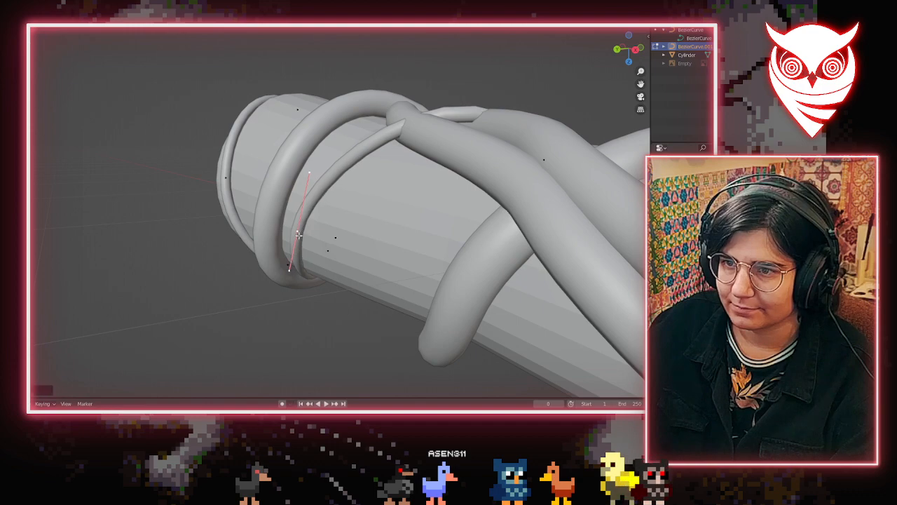
Move the thin vine's end point back into the gap between the two crossing strands
middle_click_drag(298, 235, 479, 172)
scroll(479, 173, "up", 2)
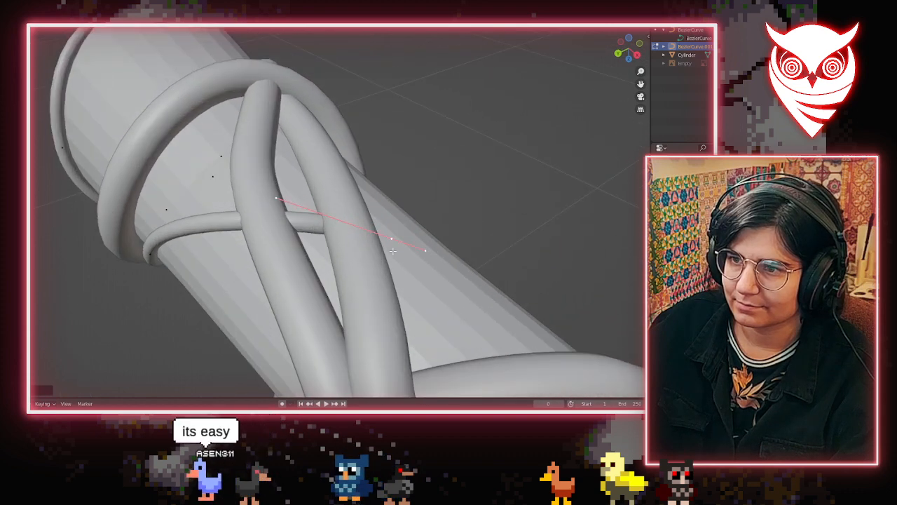
left_click_drag(389, 243, 313, 214)
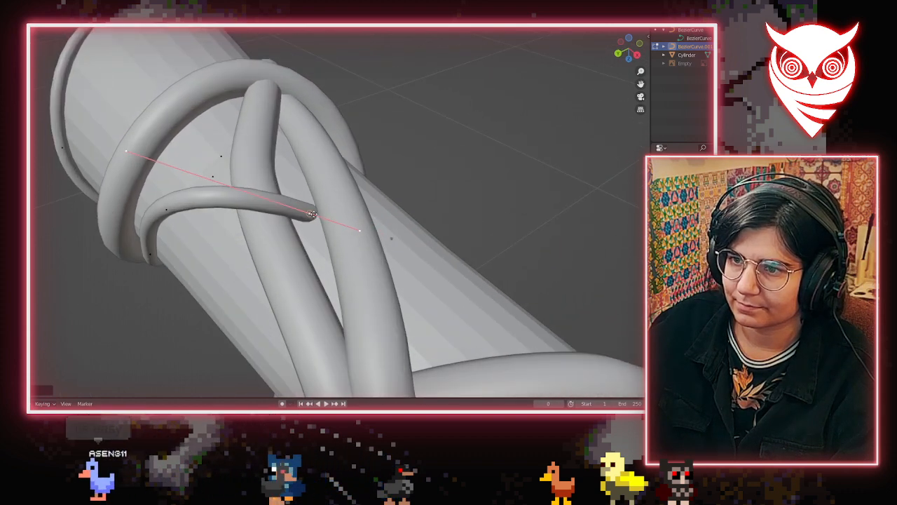
middle_click_drag(320, 213, 314, 127)
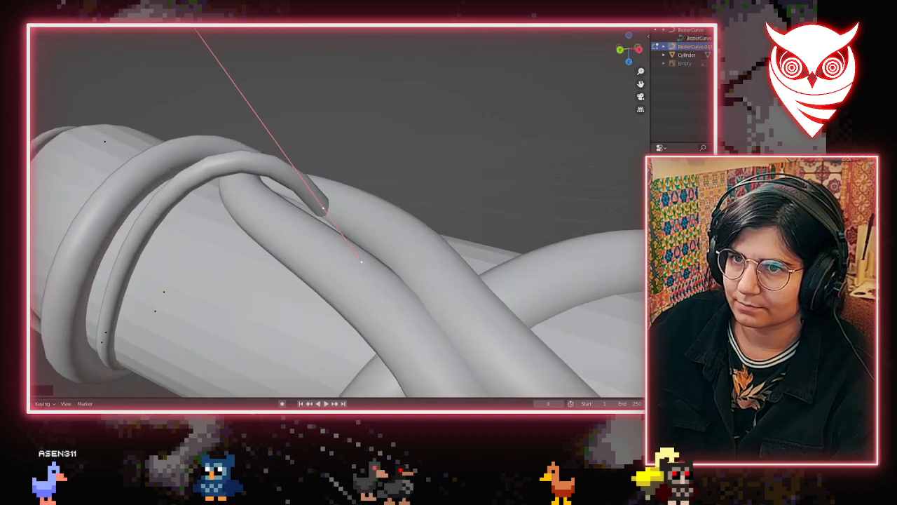
Lower and shorten the end point's near handle so the thin vine passes beneath the first crossing strand
left_click_drag(199, 28, 219, 198)
scroll(280, 223, "up", 3)
middle_click_drag(280, 223, 140, 80)
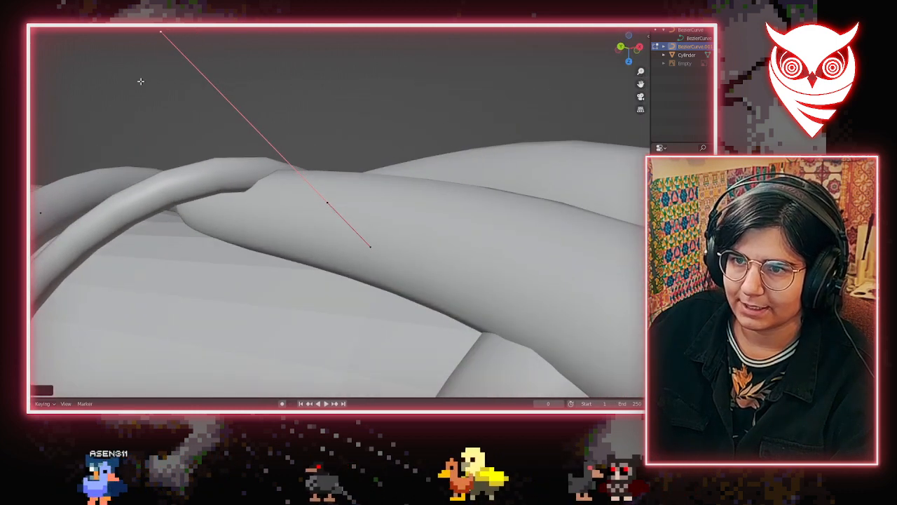
key("g")
middle_click_drag(112, 268, 159, 256)
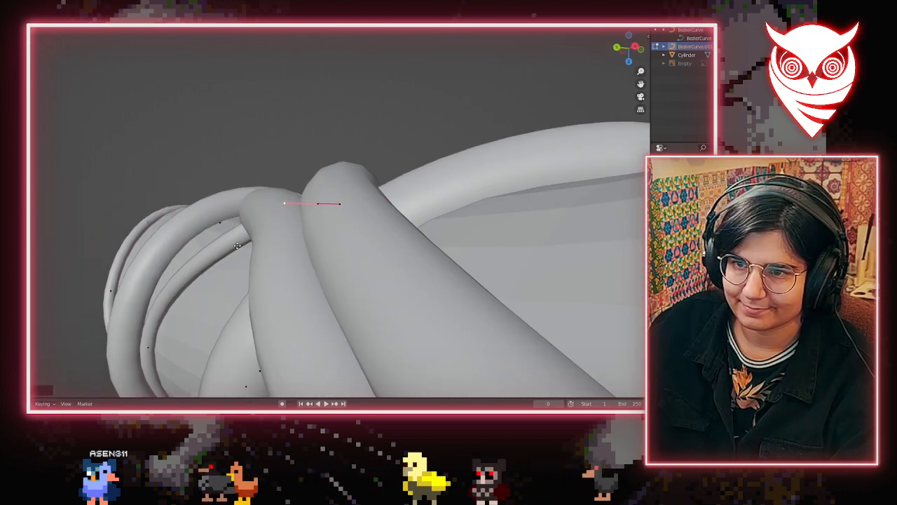
middle_click_drag(237, 255, 192, 252)
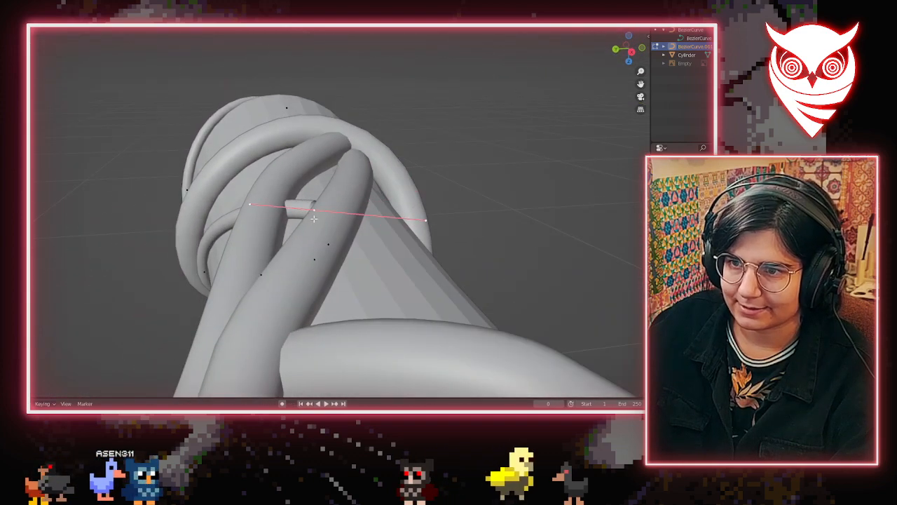
Fine-tune the end point and its handles beneath the crossing strands, keeping the thin vine close to the shaft surface
scroll(314, 219, "down", 3)
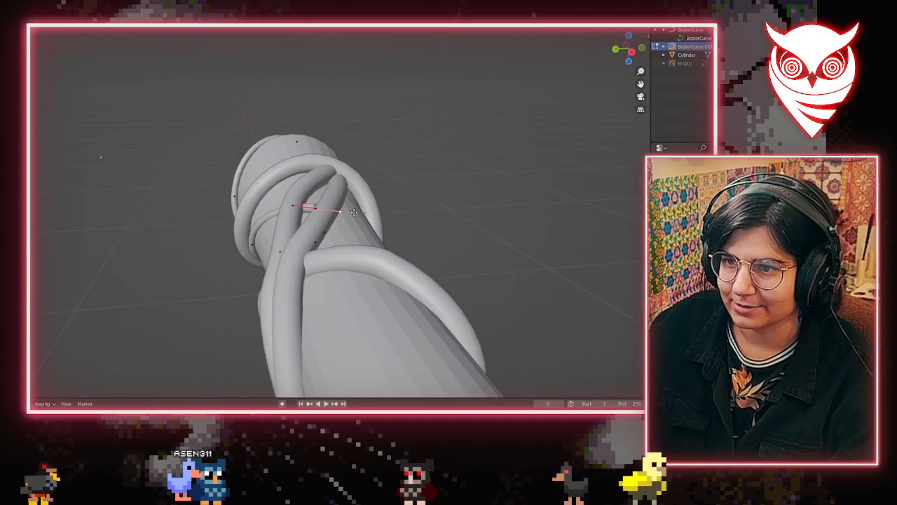
middle_click_drag(362, 220, 231, 224)
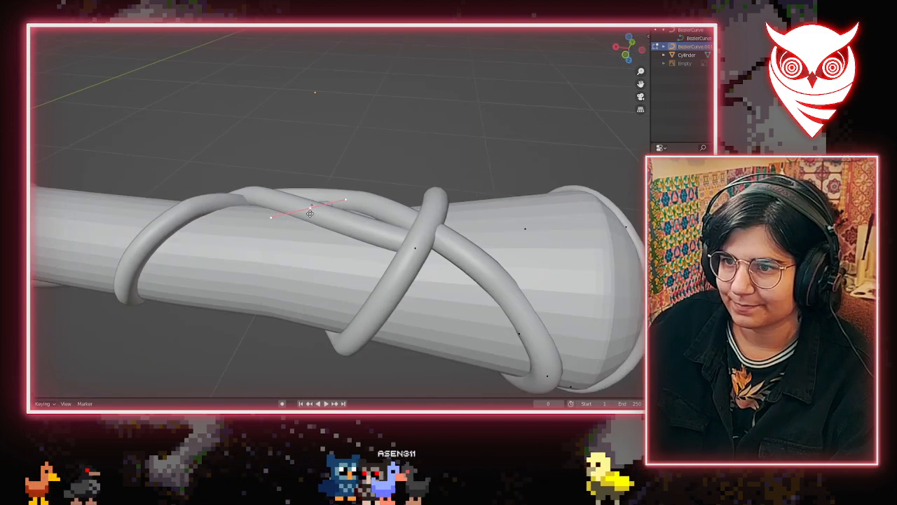
middle_click_drag(309, 213, 272, 252)
scroll(328, 215, "down", 4)
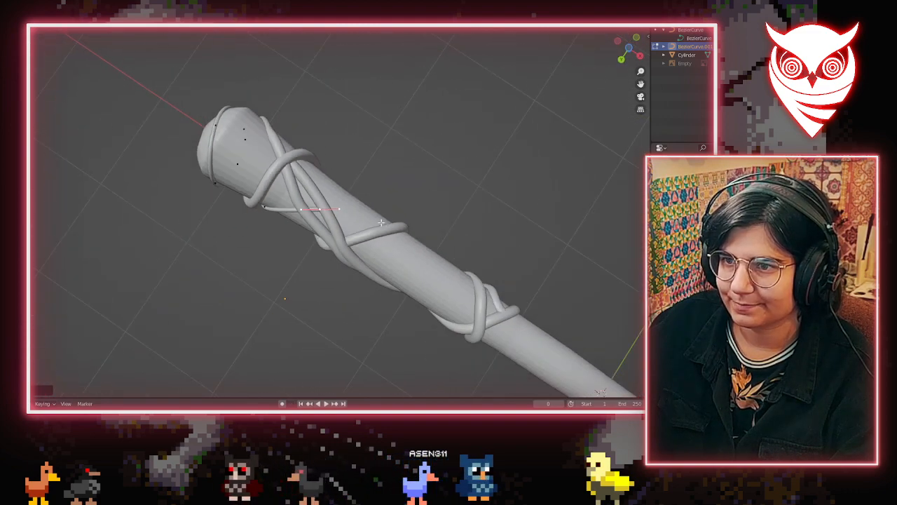
middle_click_drag(413, 204, 317, 213)
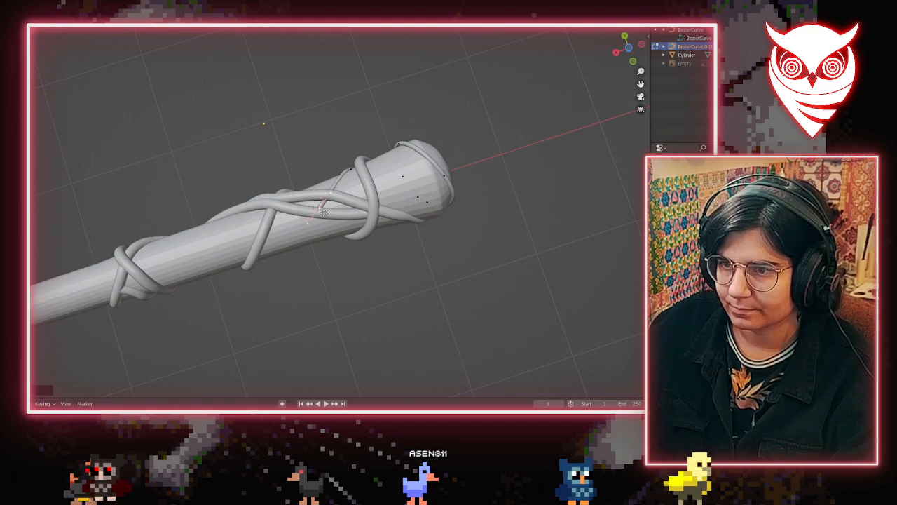
scroll(328, 204, "up", 8)
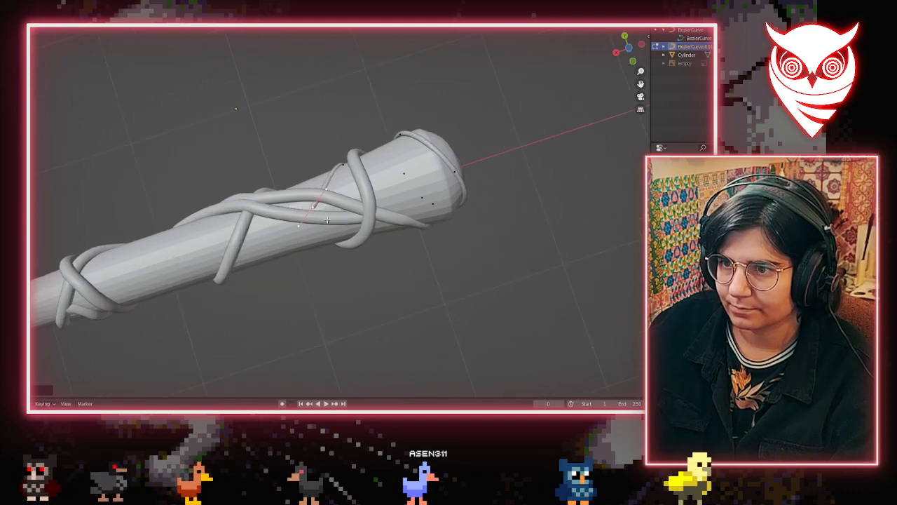
middle_click_drag(361, 232, 302, 220)
key("g")
scroll(260, 233, "down", 8)
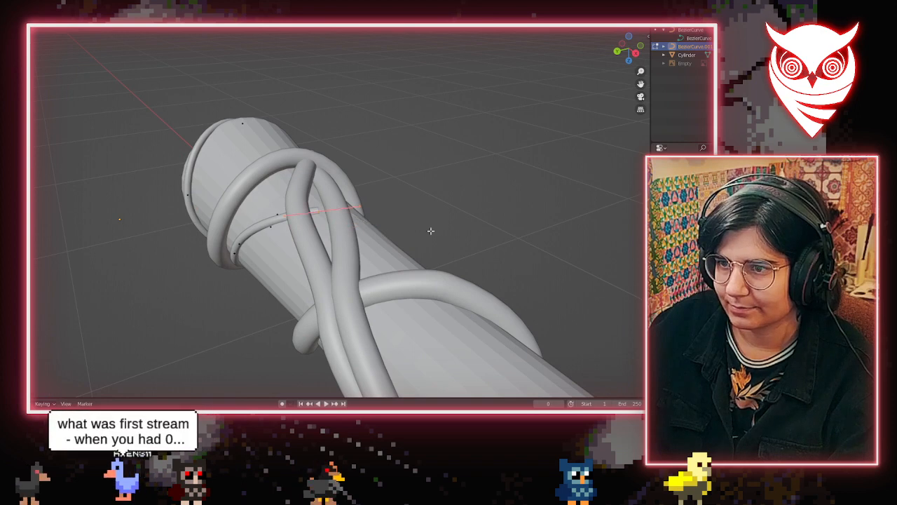
Extrude a new point from the thin vine's end past the crossing strands and raise its near handle to curve around the shaft
middle_click_drag(430, 231, 387, 223)
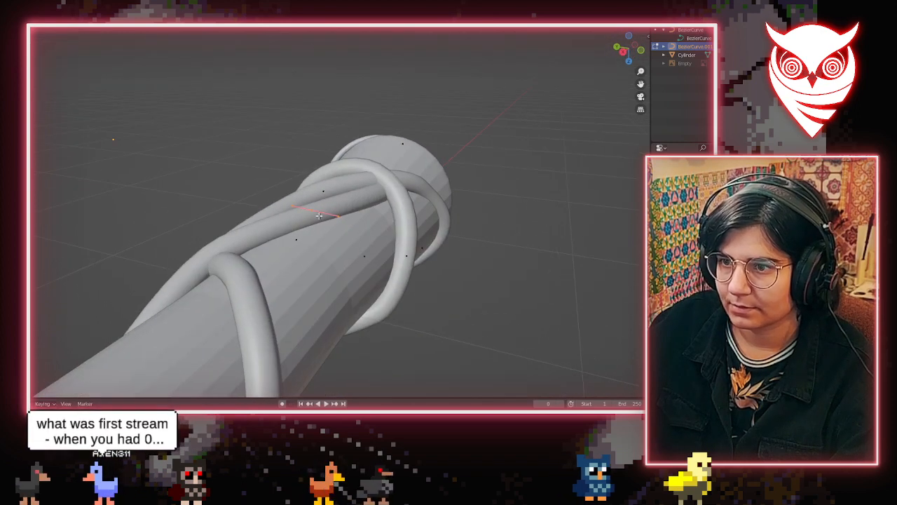
left_click_drag(324, 218, 362, 297)
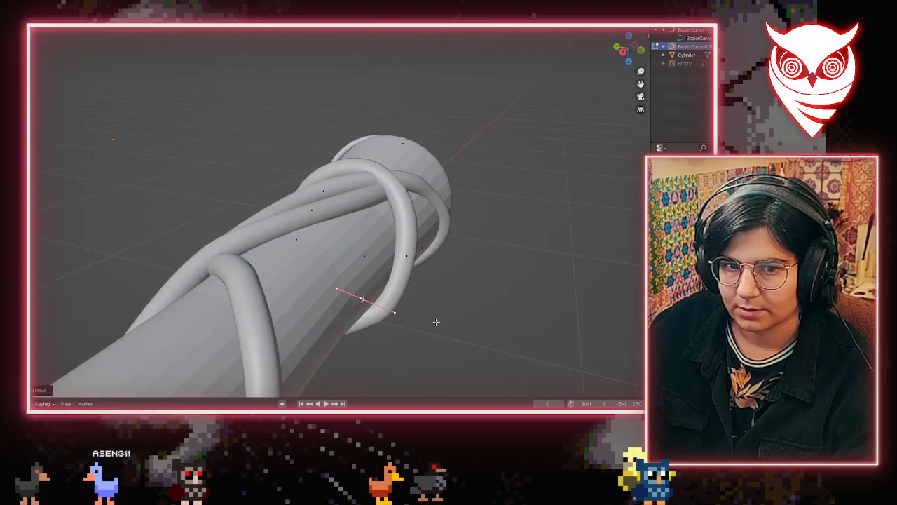
middle_click_drag(411, 370, 365, 307, "shift")
scroll(364, 306, "up", 3)
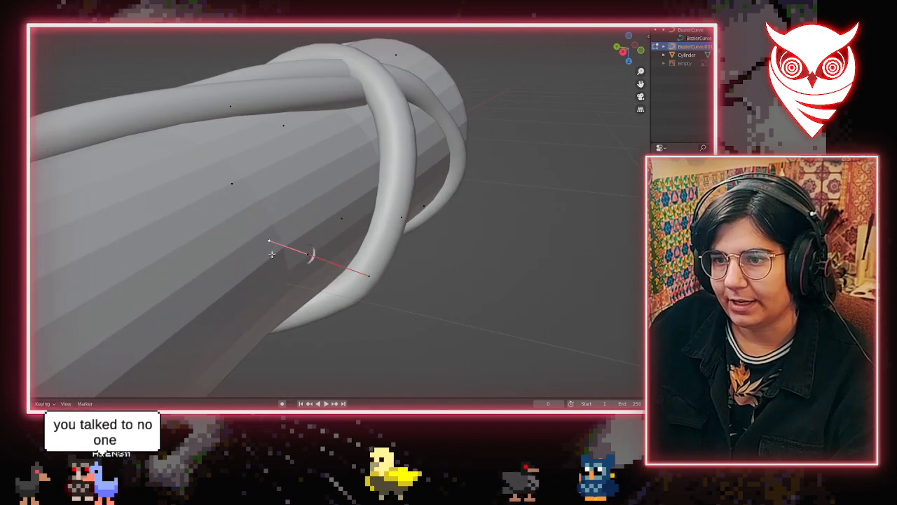
middle_click_drag(257, 262, 356, 256)
key("g")
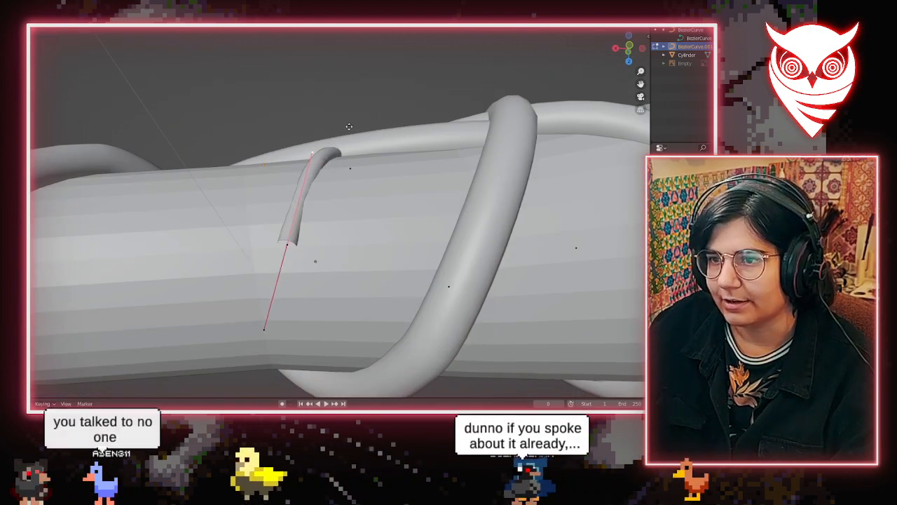
left_click(344, 122)
Extrude another point further around the shaft and pull its near handle outward so the thin vine wraps outside the surface
middle_click_drag(345, 122, 279, 231)
key("g")
scroll(495, 162, "down", 5)
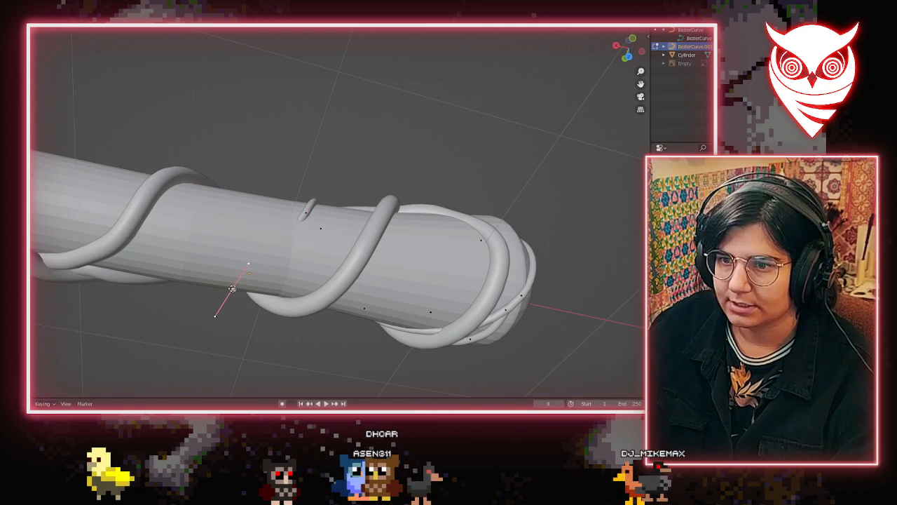
middle_click_drag(247, 317, 239, 287)
key("KP_Decimal")
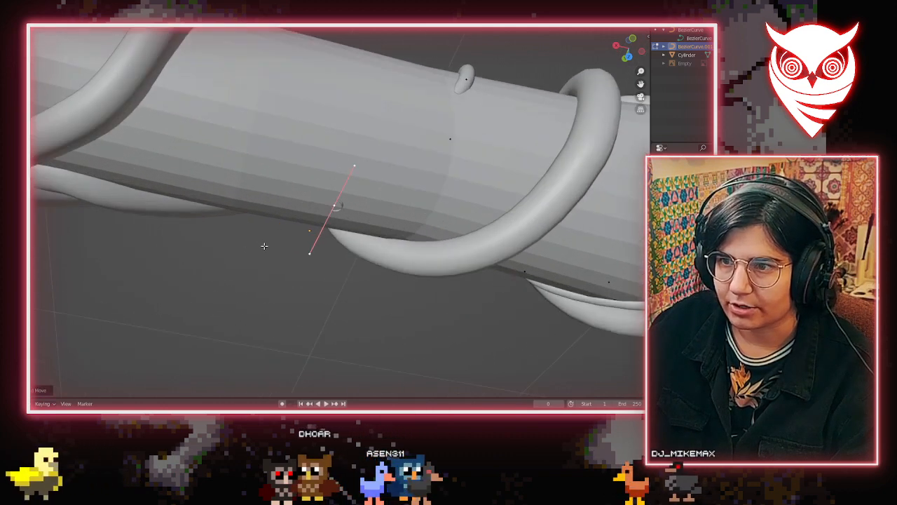
middle_click_drag(265, 244, 345, 225)
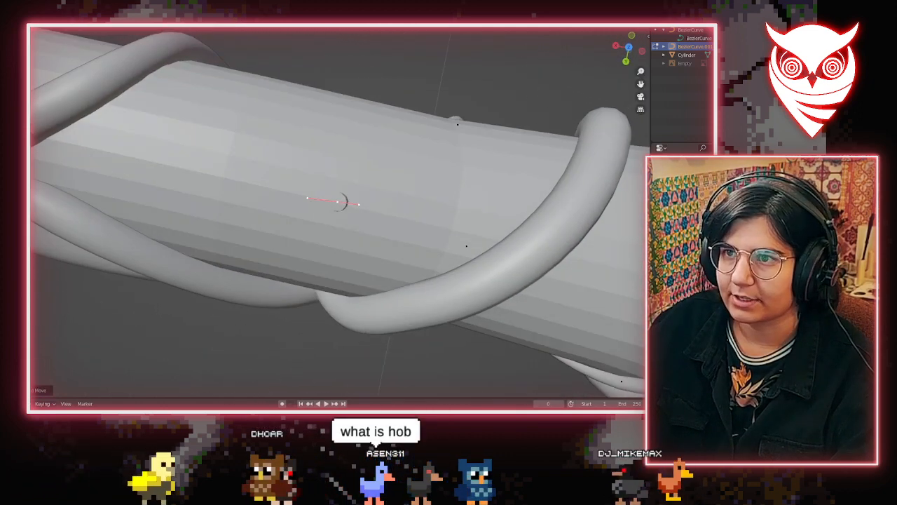
middle_click_drag(423, 265, 460, 293)
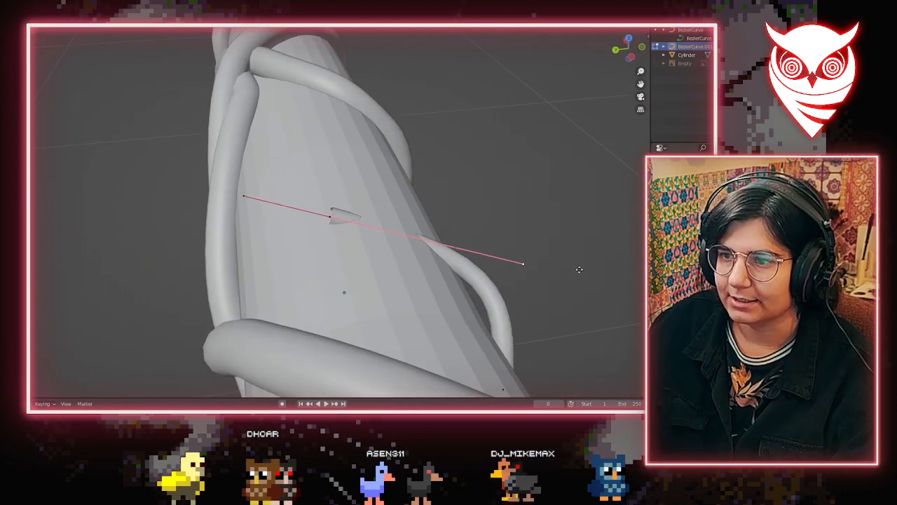
middle_click_drag(496, 187, 258, 228)
Reposition the new end point's near handle so the thin vine hugs the shaft between the thicker loops
key("g")
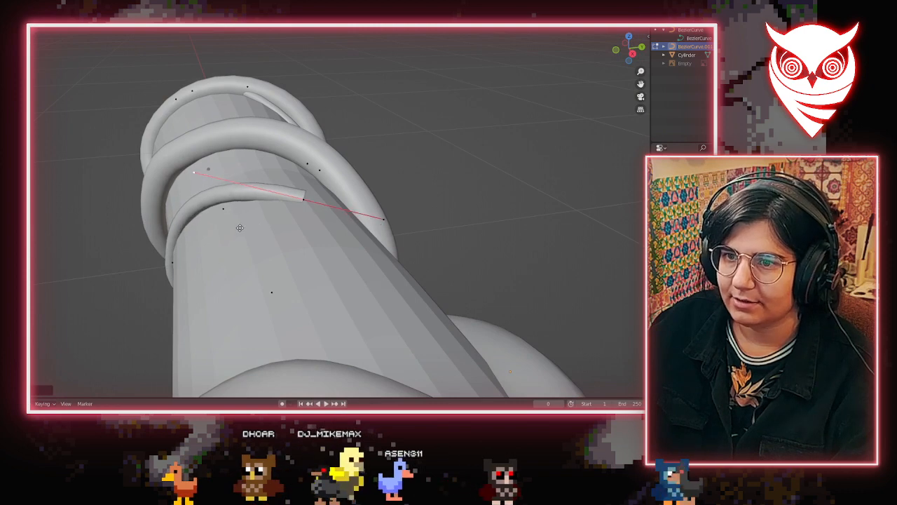
left_click(172, 262)
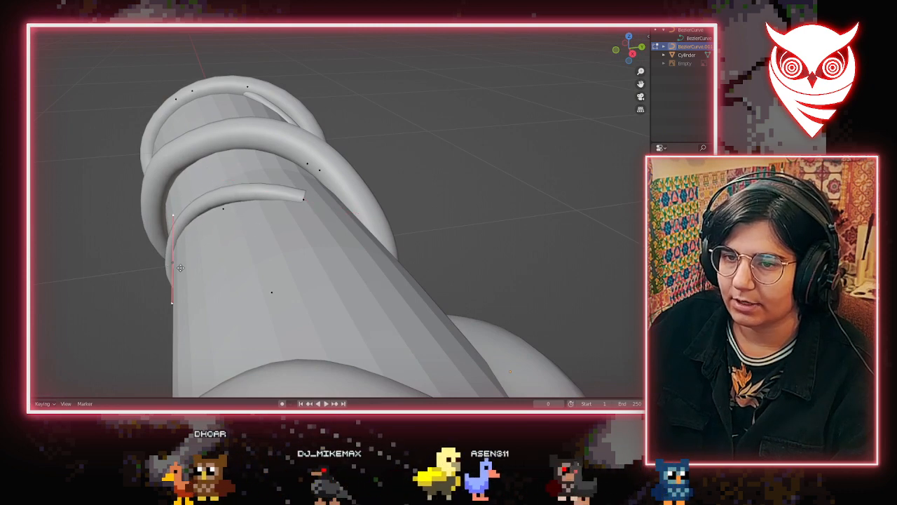
left_click(304, 197)
middle_click_drag(303, 197, 275, 258)
scroll(372, 213, "down", 4)
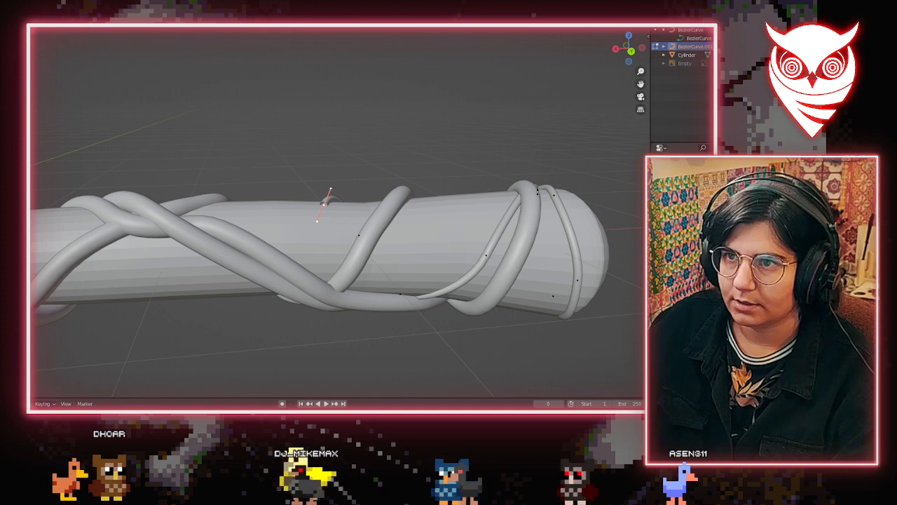
Place the thin vine's extruded point at the crossing strands and shift it inward beneath them against the shaft
left_click(275, 278)
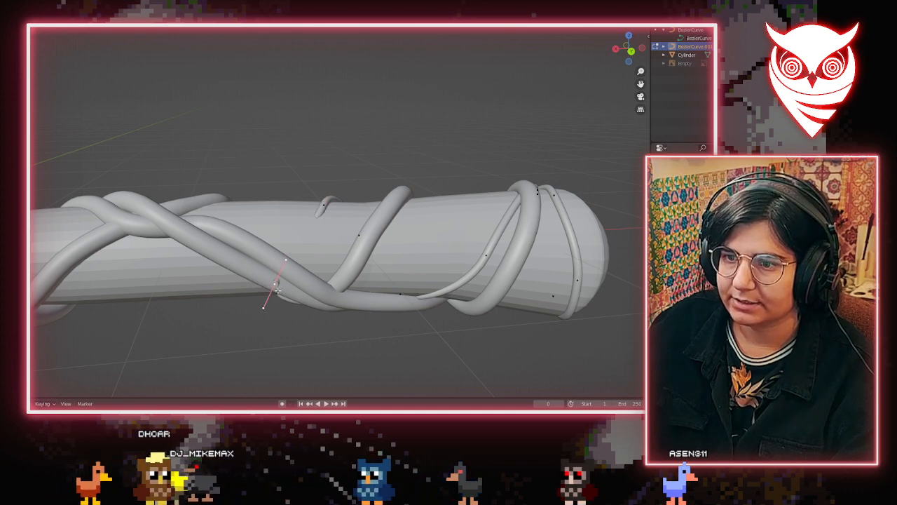
scroll(344, 344, "up", 3)
middle_click_drag(343, 343, 309, 289)
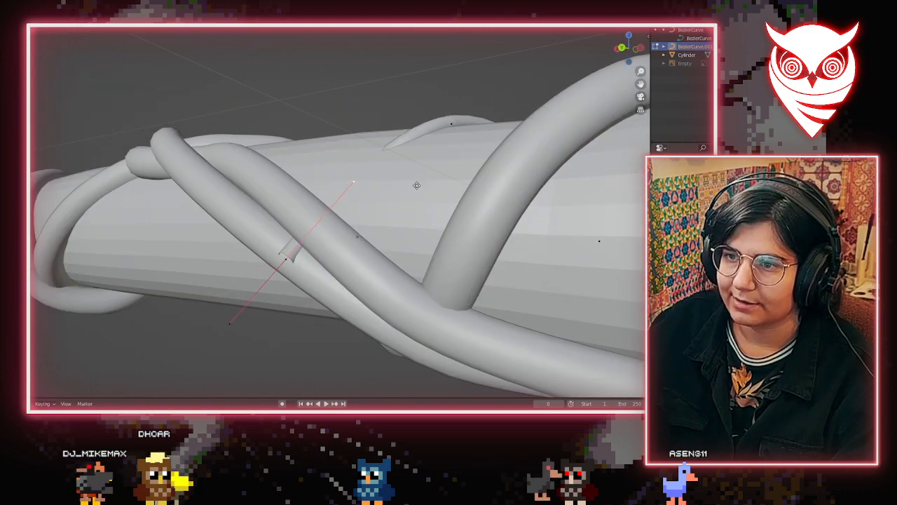
middle_click_drag(413, 150, 427, 166)
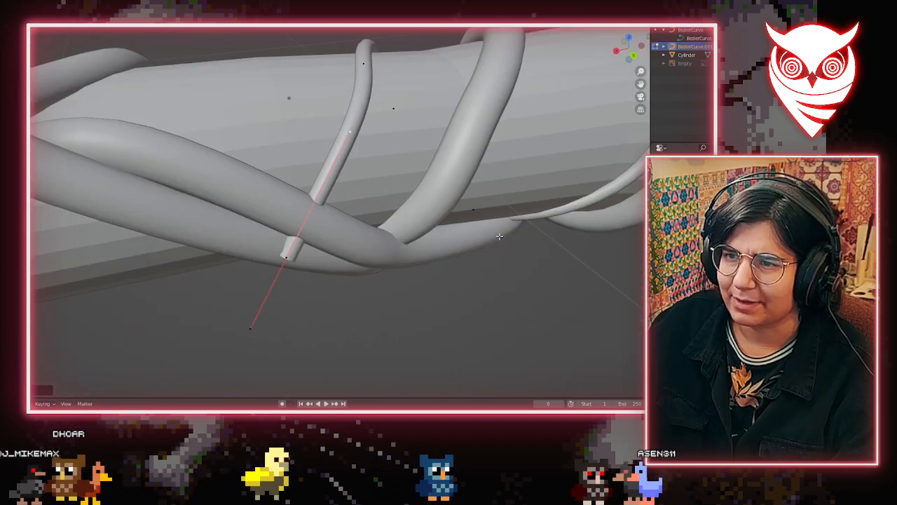
left_click(499, 235)
middle_click_drag(498, 234, 518, 226)
scroll(518, 226, "up", 4)
scroll(518, 225, "down", 4)
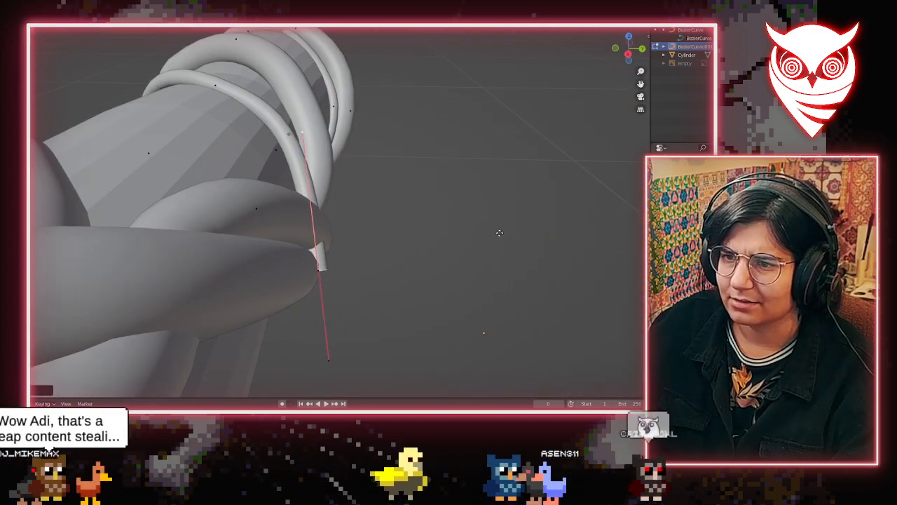
key("g")
left_click(299, 267)
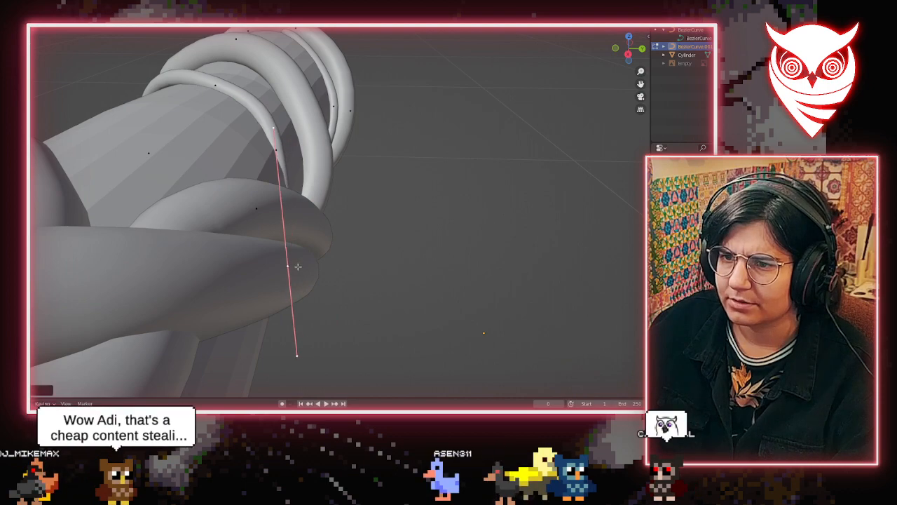
Reposition the end point's near handle so the thin vine follows the shaft as it enters beneath the crossing strands
middle_click_drag(299, 266, 303, 261)
left_click(286, 129)
middle_click_drag(286, 129, 300, 162)
key("g")
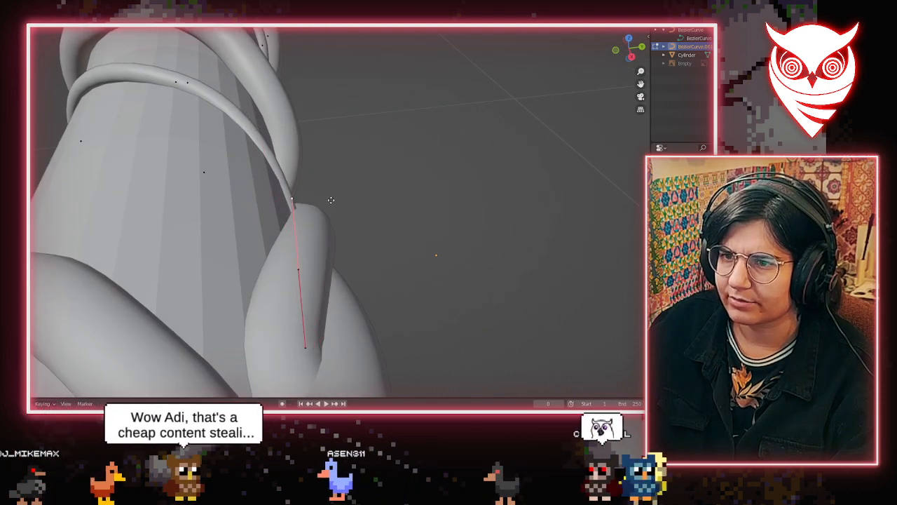
left_click(341, 188)
Extrude a new point from beneath the strands onto the shaft's underside and swing its near handle to curve the vine outside the surface
middle_click_drag(347, 238, 342, 199)
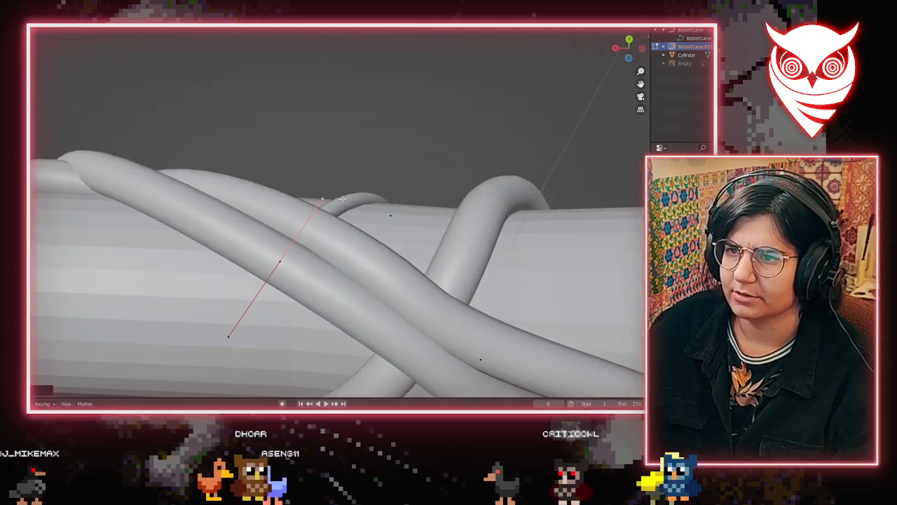
middle_click_drag(431, 275, 196, 286)
scroll(244, 282, "down", 5)
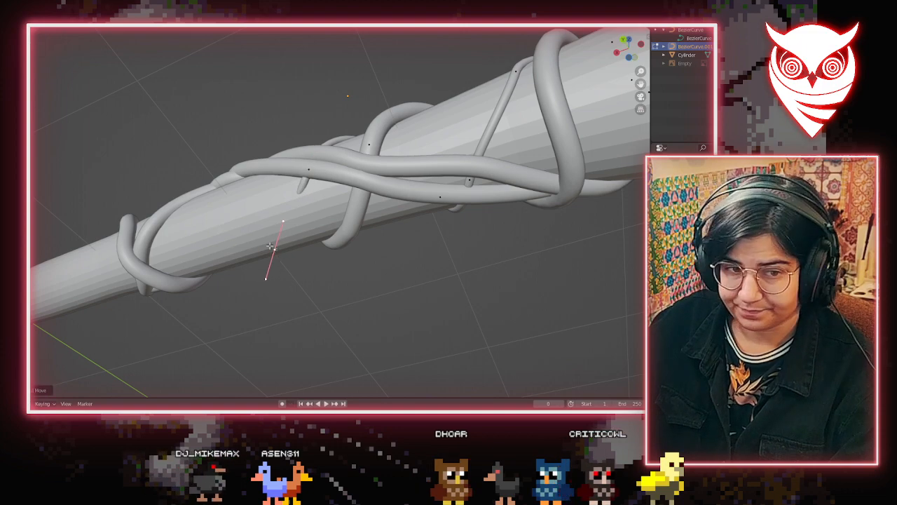
middle_click_drag(249, 280, 387, 80, "shift")
scroll(332, 223, "up", 5)
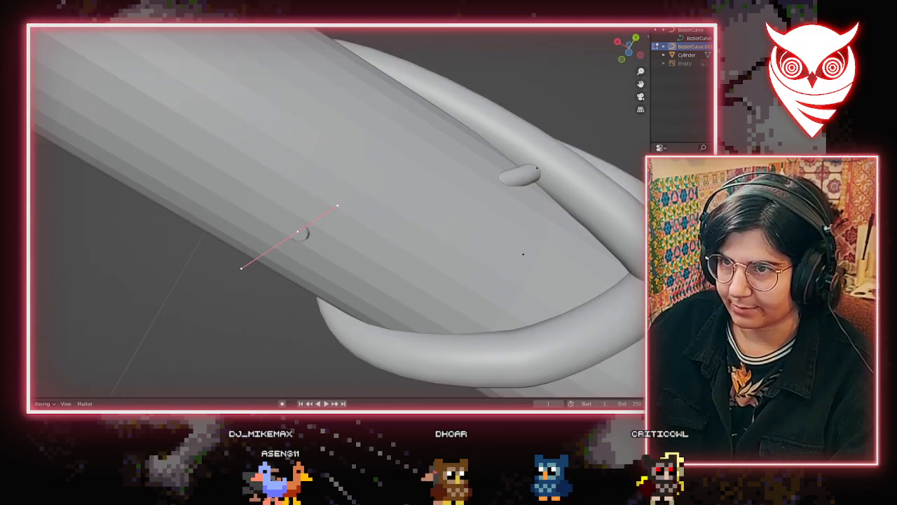
scroll(357, 245, "down", 3)
middle_click_drag(364, 281, 415, 168)
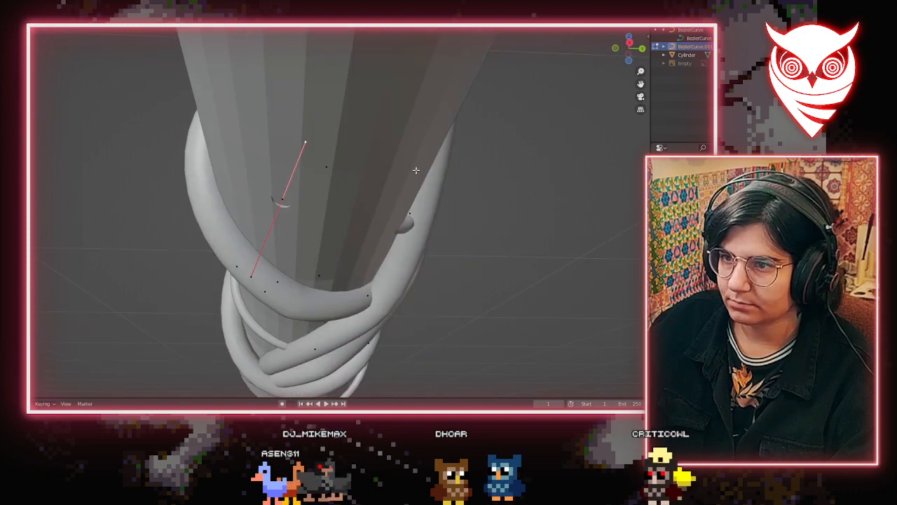
key("g")
left_click(450, 279)
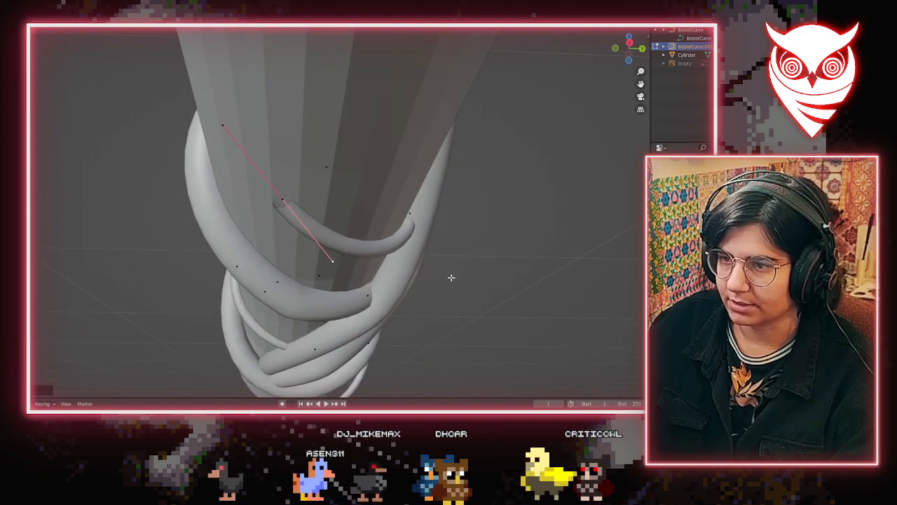
Extrude another point around the shaft's side and adjust its handle and the previous point's so the vine wraps smoothly
middle_click_drag(450, 279, 437, 221)
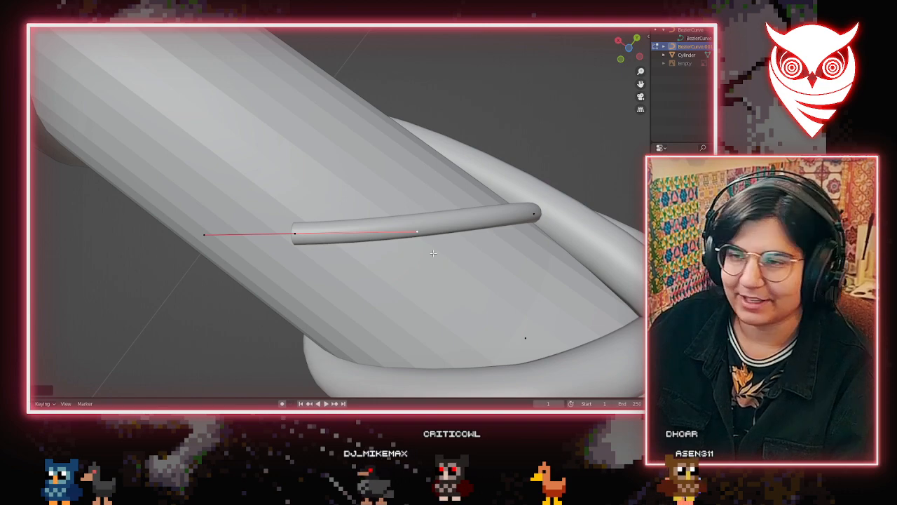
scroll(433, 253, "down", 3)
middle_click_drag(433, 253, 294, 231)
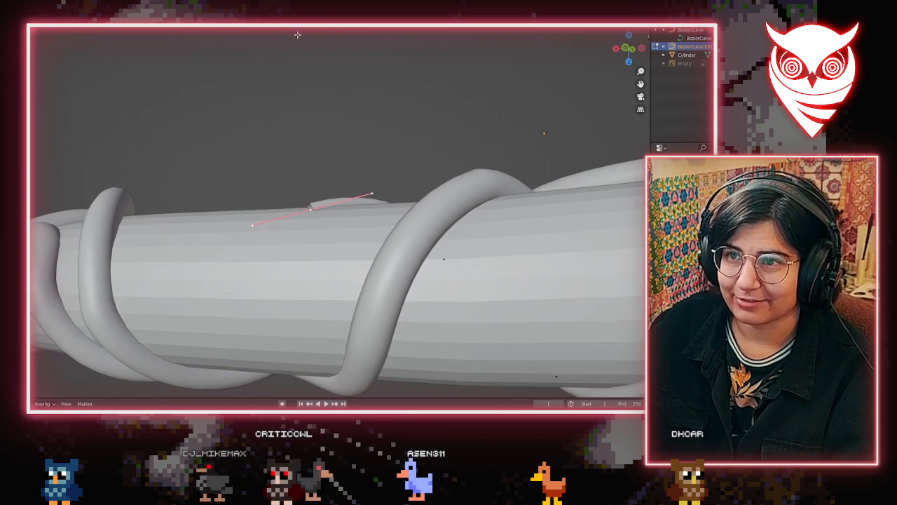
scroll(254, 258, "down", 3)
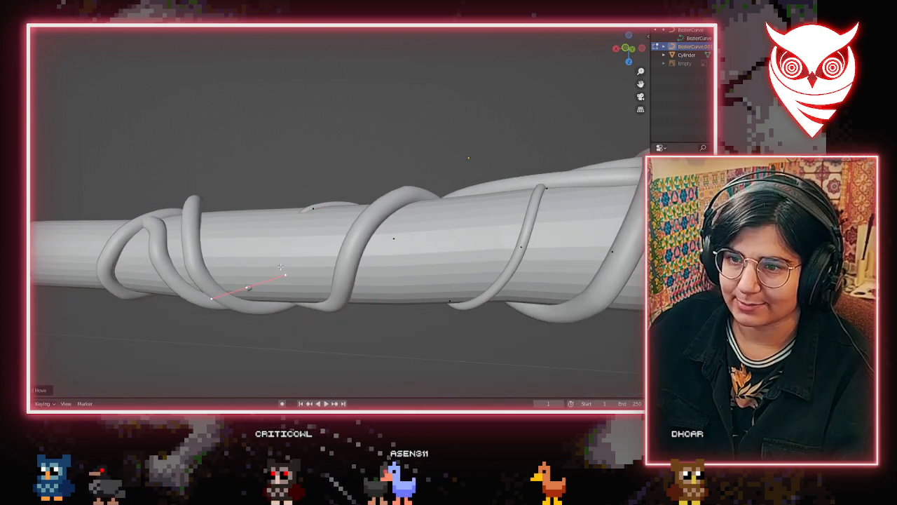
middle_click_drag(357, 306, 363, 244)
key("g")
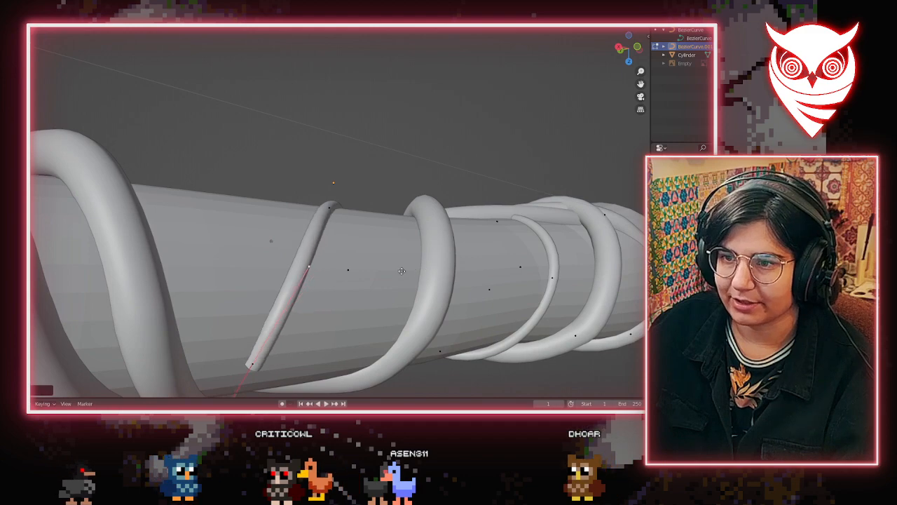
middle_click_drag(368, 300, 311, 209)
key("g")
left_click(371, 286)
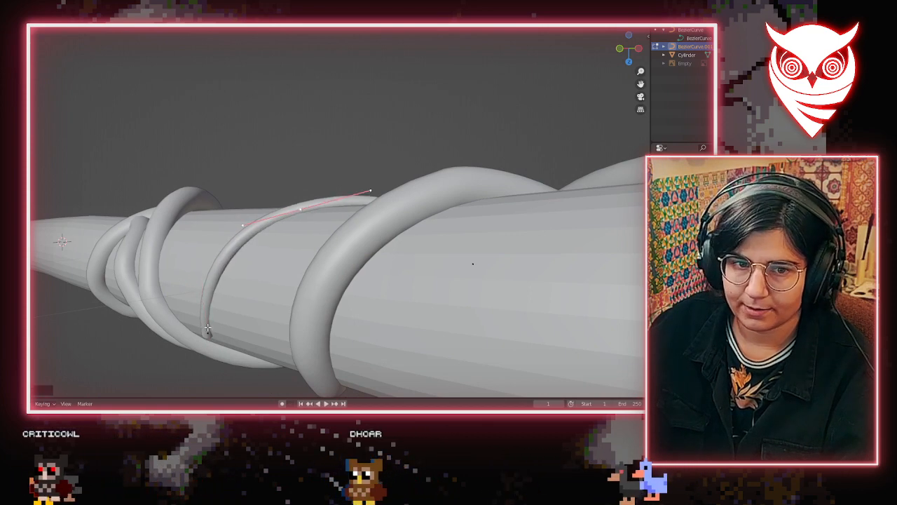
Extend the thin vine further around the shaft, extruding a new point to the top of the paired thick loops
middle_click_drag(208, 328, 331, 269)
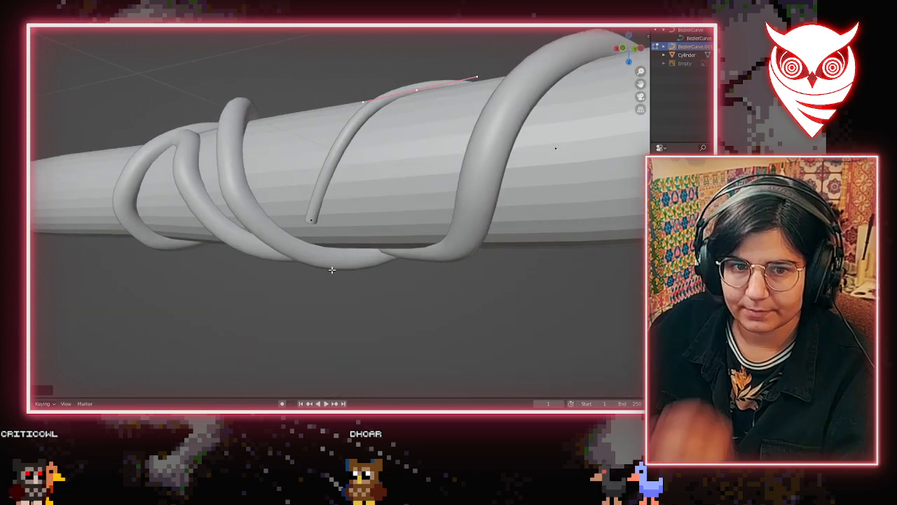
scroll(312, 242, "up", 3)
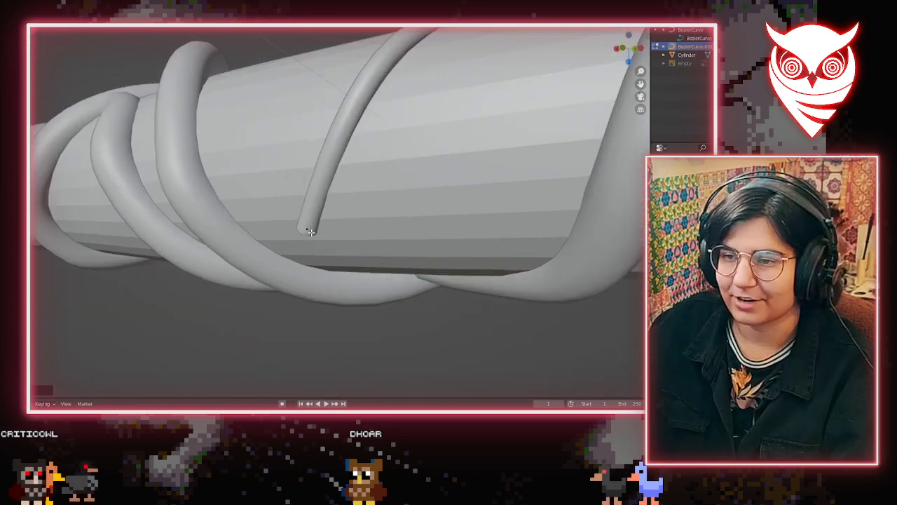
middle_click_drag(305, 230, 430, 223)
scroll(425, 226, "down", 5)
middle_click_drag(363, 256, 380, 235)
left_click(390, 184)
middle_click_drag(391, 184, 389, 216)
key("KP_3")
scroll(389, 216, "up", 4)
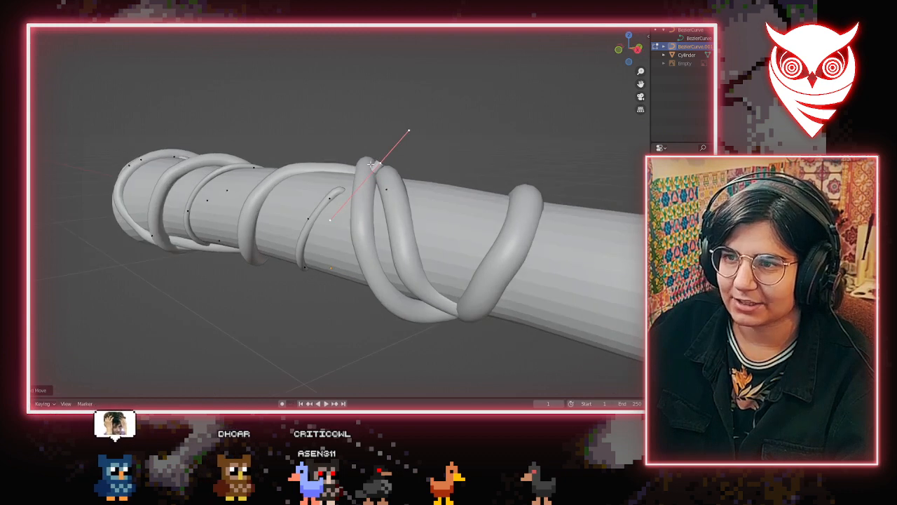
Adjust the new end point and the handles of the neighbouring point so the thin vine climbs over the first thick loop
middle_click_drag(239, 321, 302, 220)
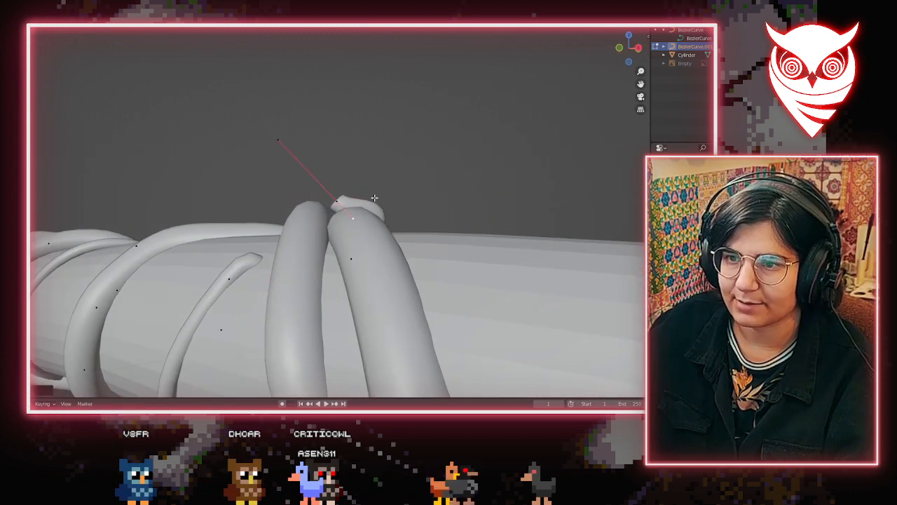
middle_click_drag(375, 198, 297, 222)
left_click(367, 213)
left_click(222, 364)
key("g")
left_click(298, 229)
key("g")
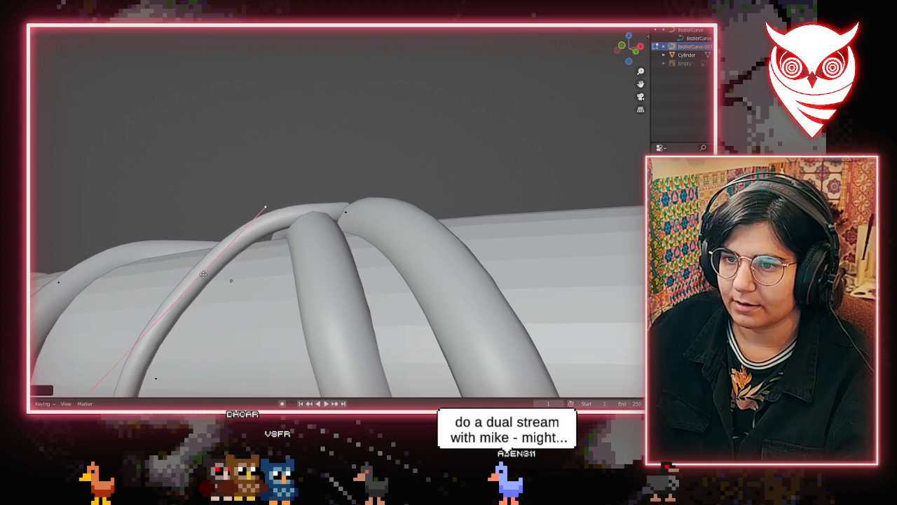
left_click(216, 281)
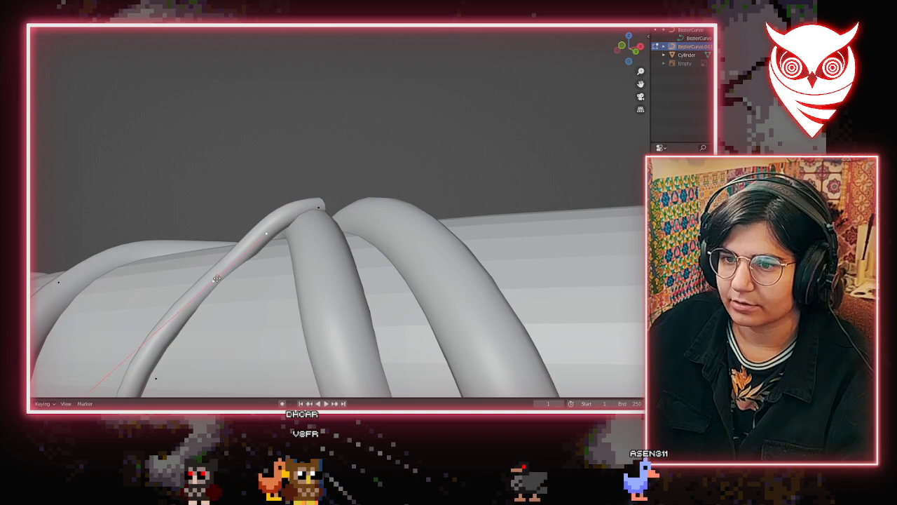
left_click(258, 258)
Extrude a point across the top of the two thick strands and move its near handle to carry the thin vine over them
middle_click_drag(258, 258, 380, 323)
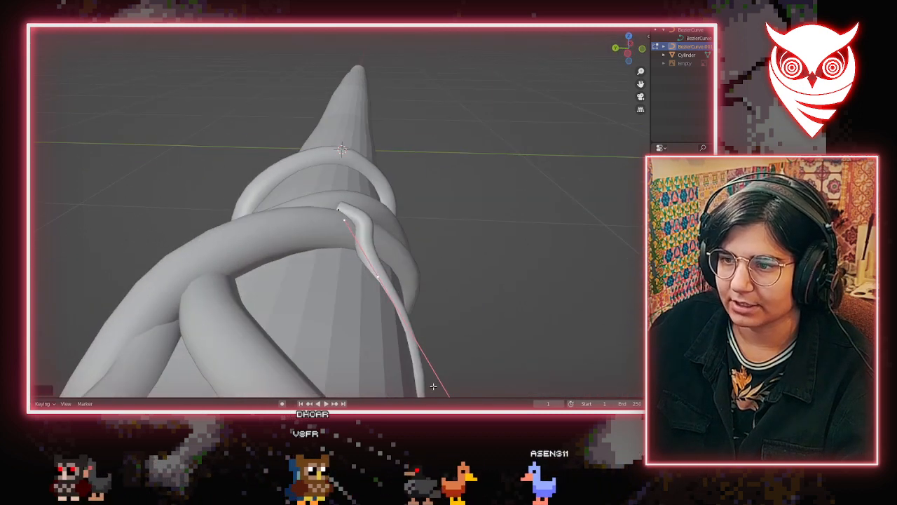
middle_click_drag(433, 386, 319, 247)
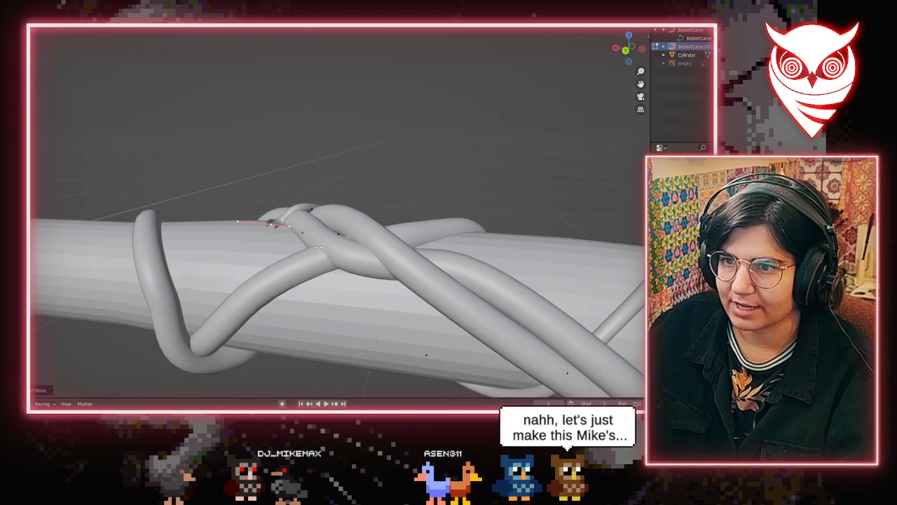
scroll(319, 247, "up", 3)
mouse_move(262, 245)
left_mouse_down()
mouse_move(258, 225)
mouse_move(259, 234)
left_mouse_up()
middle_click_drag(260, 231, 444, 208)
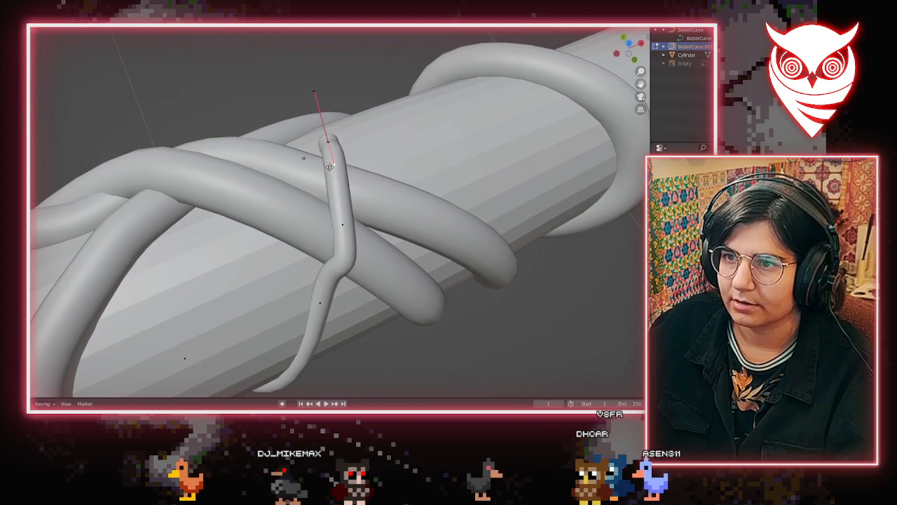
left_click(331, 165)
middle_click_drag(332, 165, 179, 104)
middle_click_drag(373, 257, 315, 279)
Extrude the next point down the shaft beside the crossing strands and reposition it with its near handle
key("g")
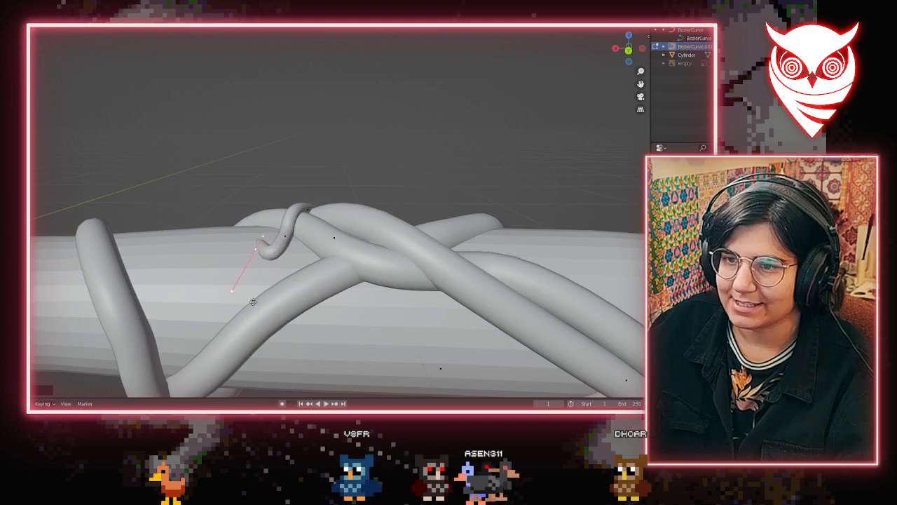
middle_click_drag(240, 307, 251, 321)
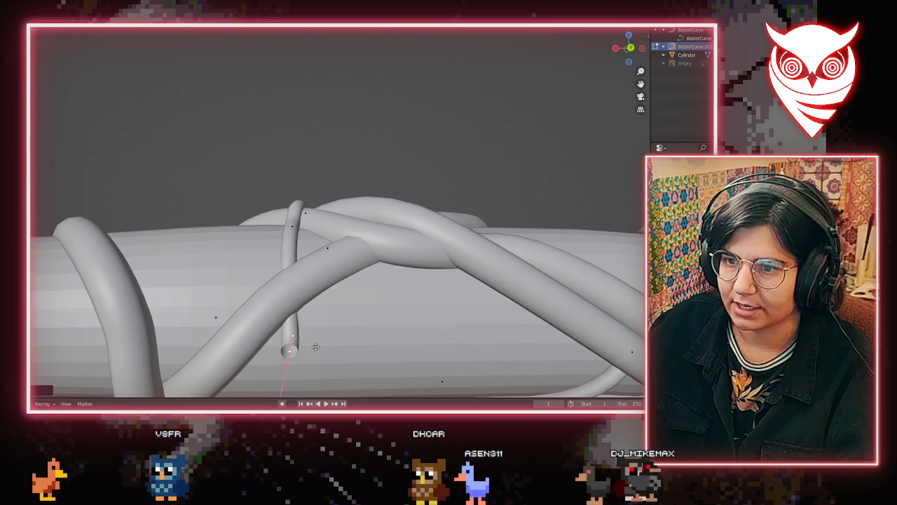
left_click(307, 338)
middle_click_drag(304, 336, 214, 345)
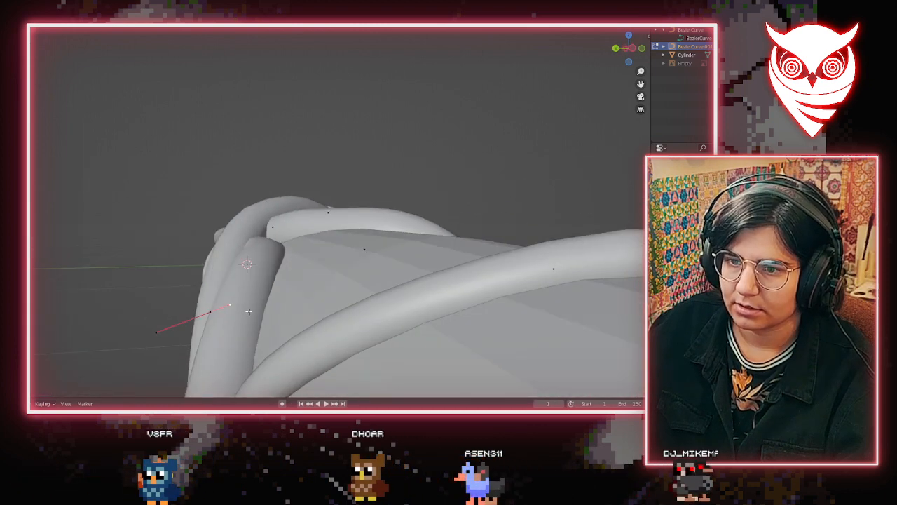
middle_click_drag(202, 274, 426, 283)
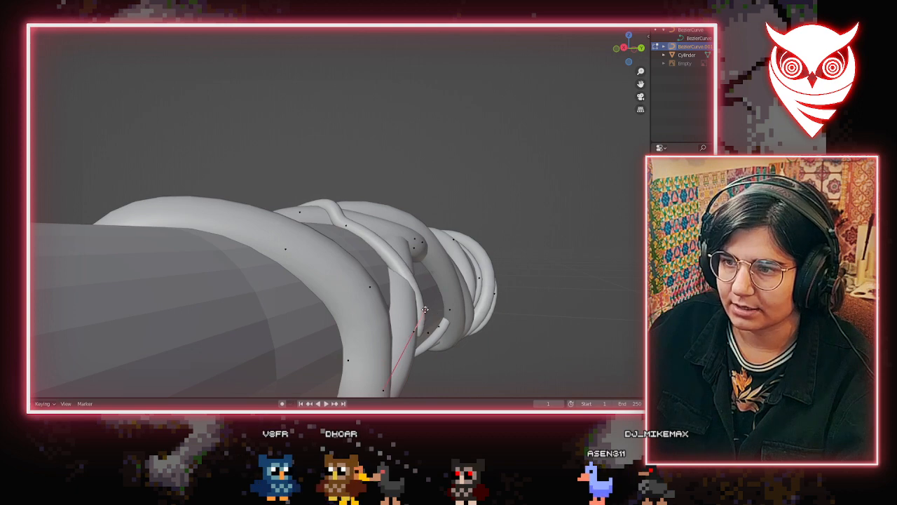
Reposition the thin vine's end point and its near handle so the vine rests on the thick strand it crosses
middle_click_drag(425, 309, 447, 270)
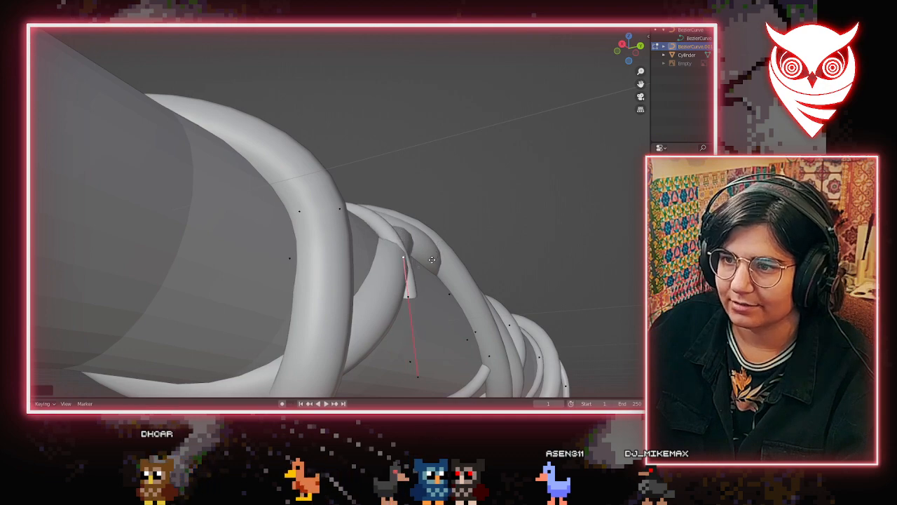
middle_click_drag(438, 265, 378, 278)
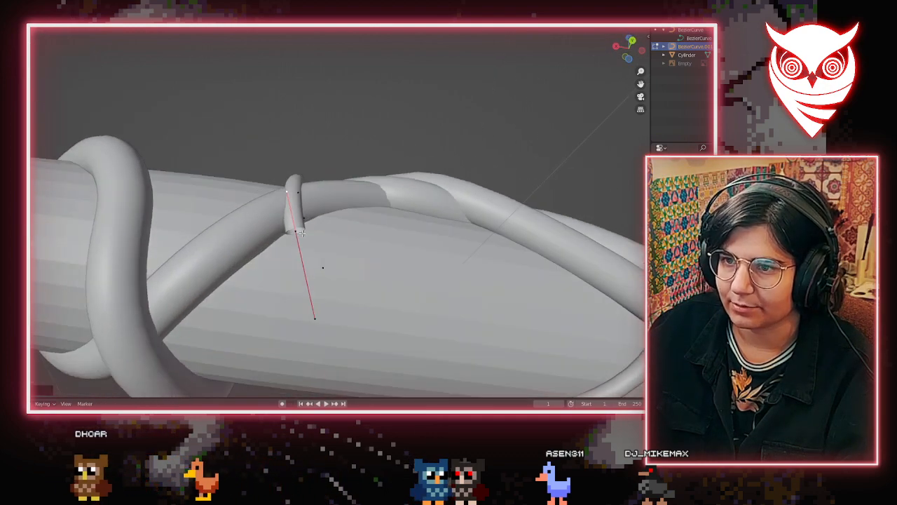
middle_click_drag(322, 254, 300, 350)
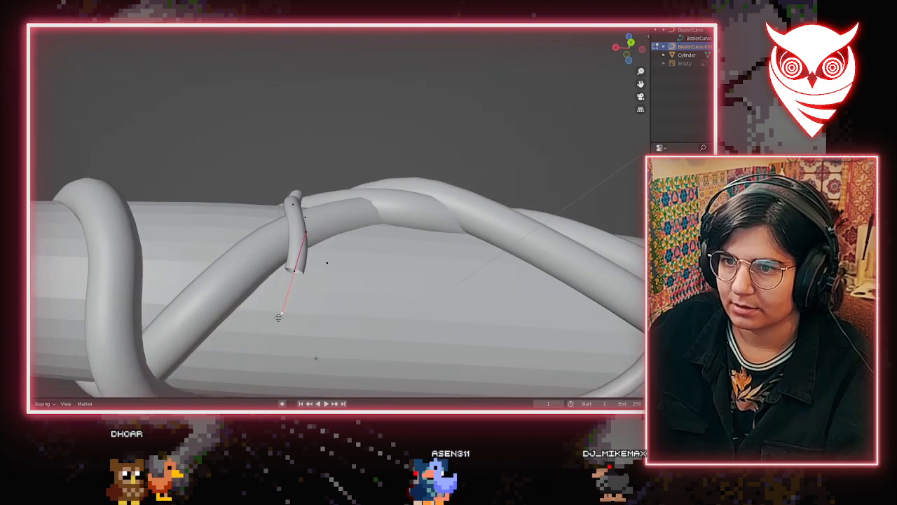
middle_click_drag(278, 318, 335, 260)
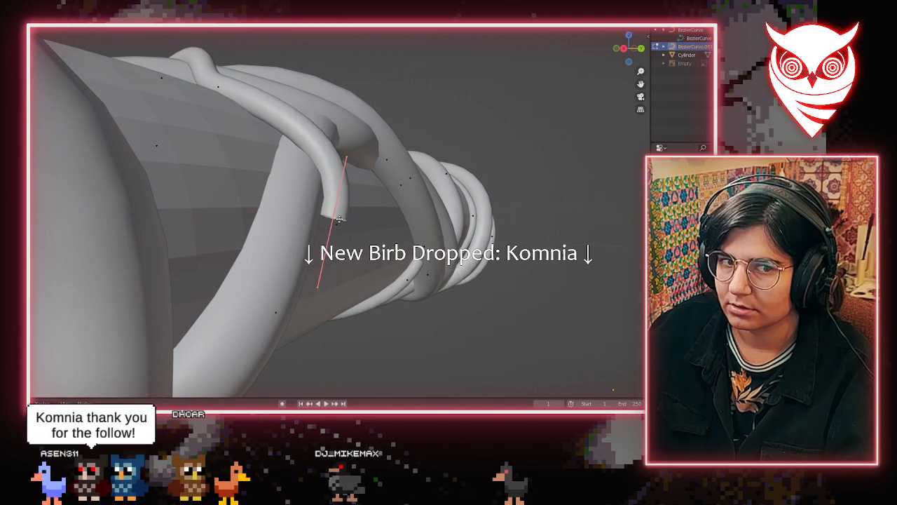
middle_click_drag(321, 266, 381, 149)
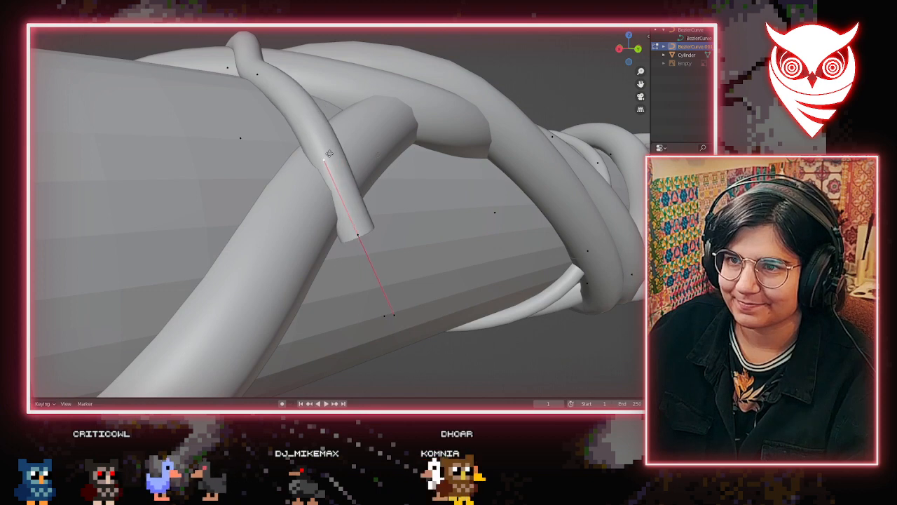
left_click_drag(358, 237, 333, 164)
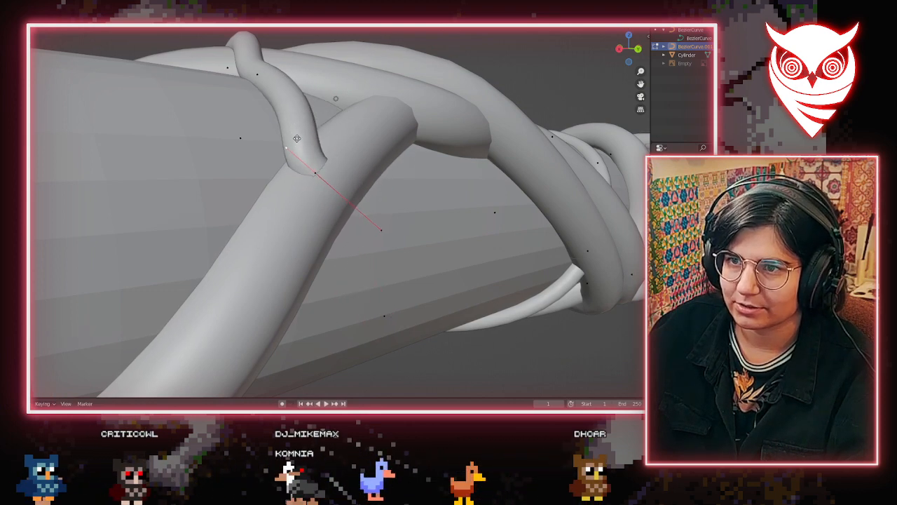
Adjust the near handle of the crossing point and extrude the thin vine's next point down past the thick strand
middle_click_drag(299, 132, 311, 105)
key("g")
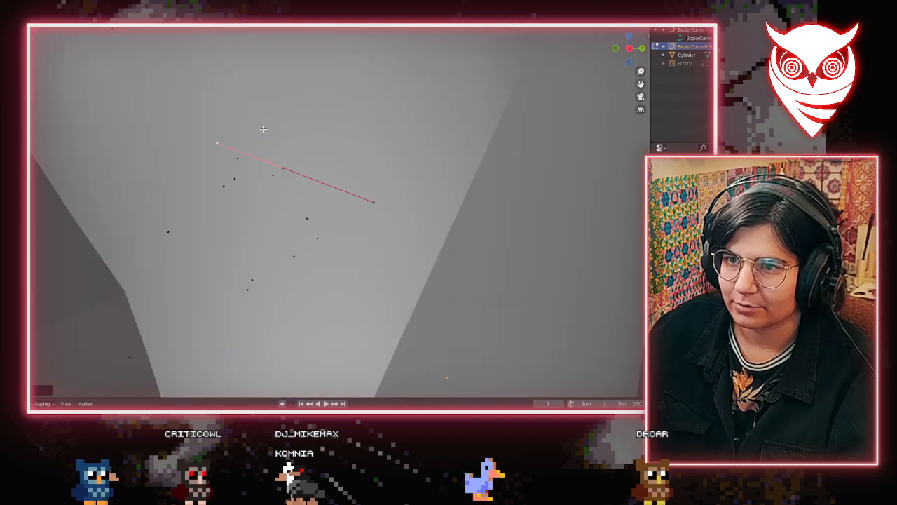
left_click(262, 130)
middle_click_drag(263, 130, 241, 142)
key("g")
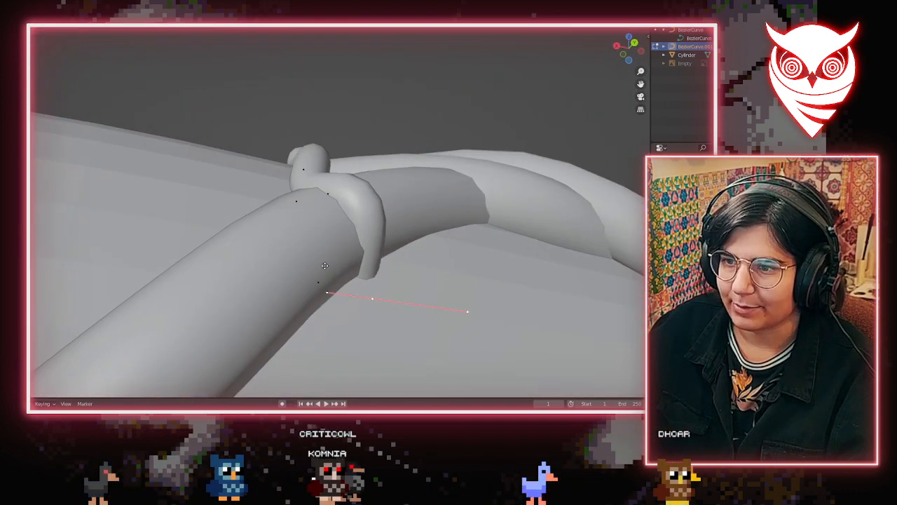
Move the new end point's near handle and adjust the crossing point so the thin vine drapes closely over the thick strand
mouse_move(321, 294)
middle_mouse_down()
mouse_move(345, 317)
mouse_move(331, 289)
middle_mouse_up()
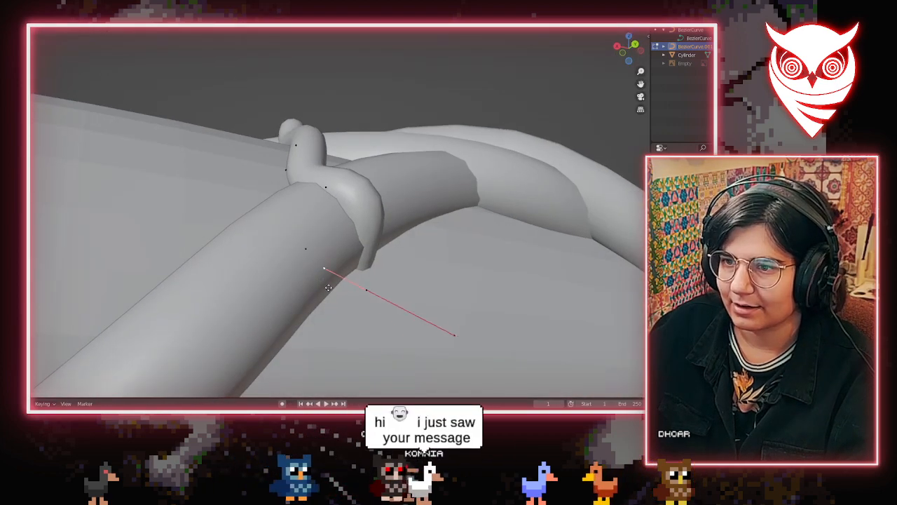
left_click(331, 286)
key("g")
middle_click_drag(414, 260, 481, 280)
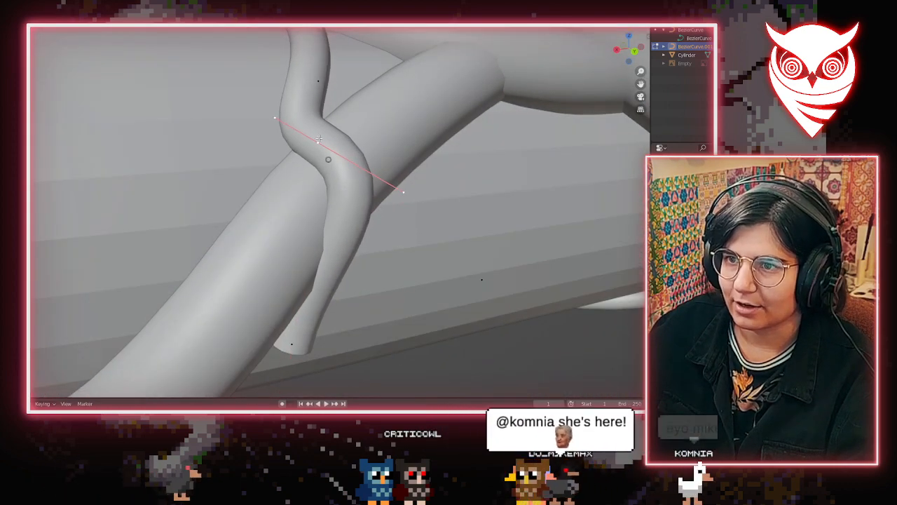
middle_click_drag(328, 159, 319, 66)
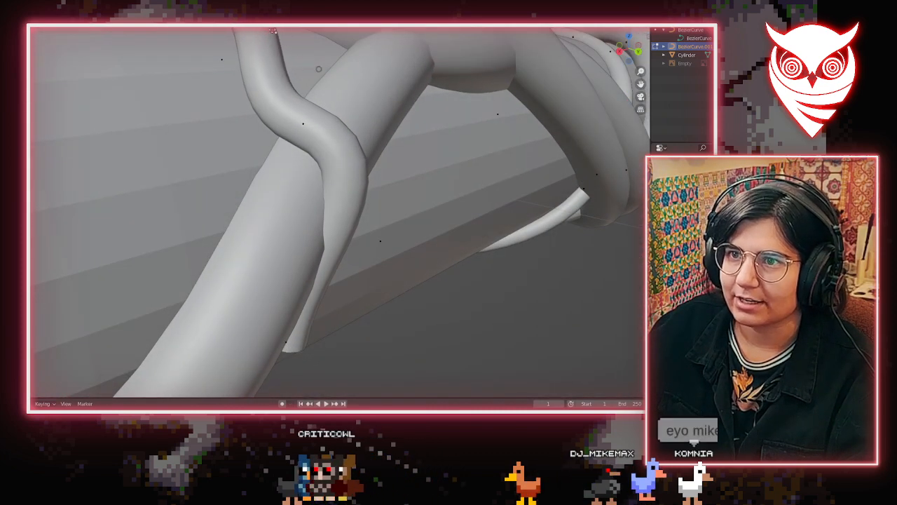
middle_click_drag(292, 114, 326, 115)
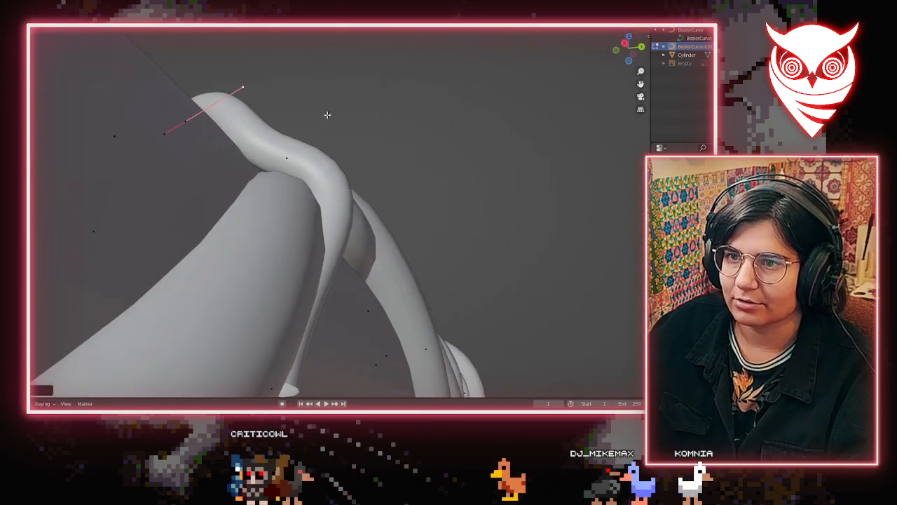
left_click(290, 158)
scroll(292, 160, "down", 4)
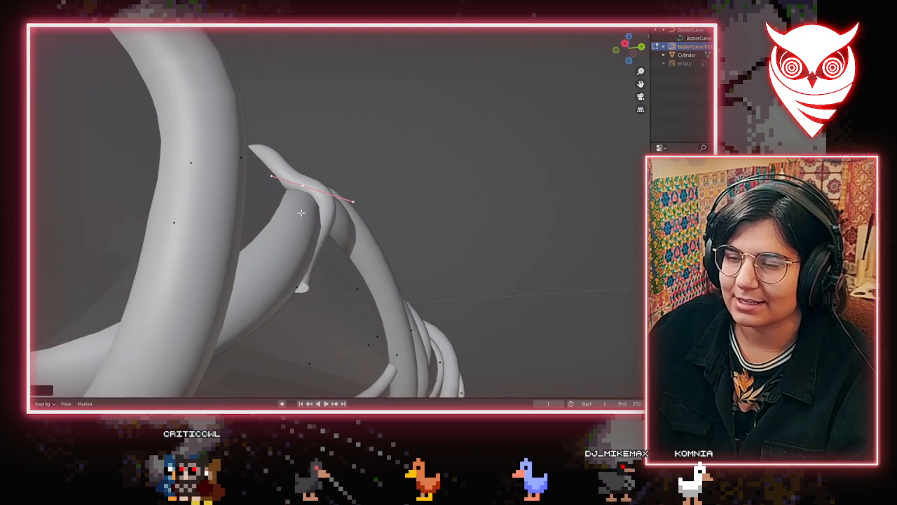
Check the thin vine's wrap outside curve editing and extrude its next point down underneath the lower thick loop
middle_click_drag(295, 168, 220, 310)
key("Tab")
scroll(287, 316, "down", 6)
left_click(260, 361)
middle_click_drag(270, 329, 145, 241)
middle_click_drag(396, 254, 329, 256)
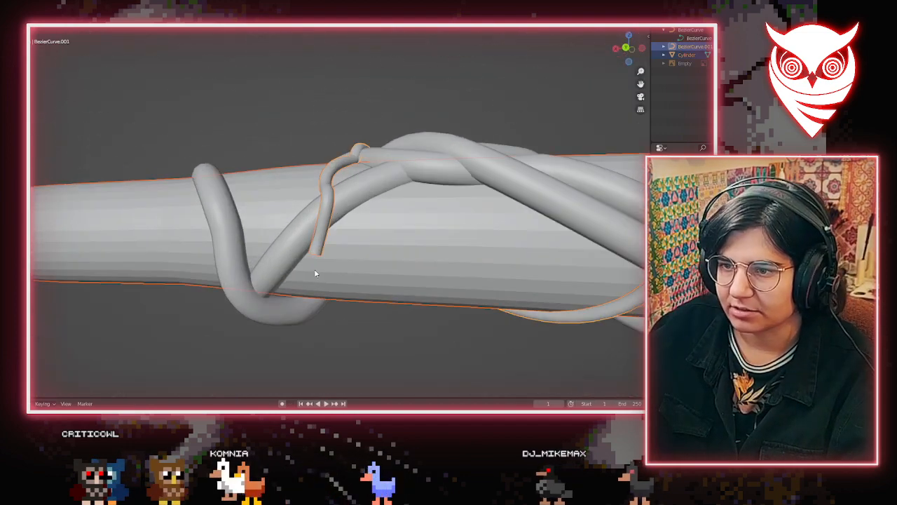
middle_click_drag(320, 313, 308, 250)
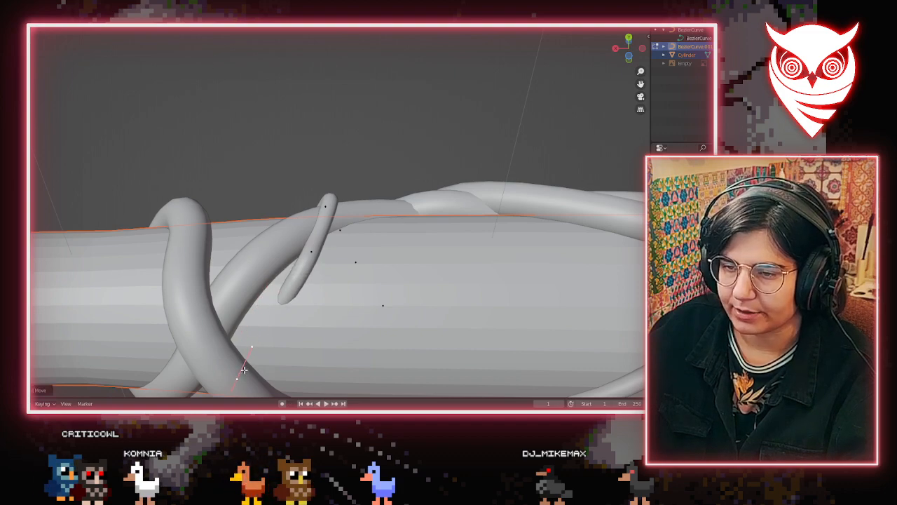
middle_click_drag(243, 369, 352, 209)
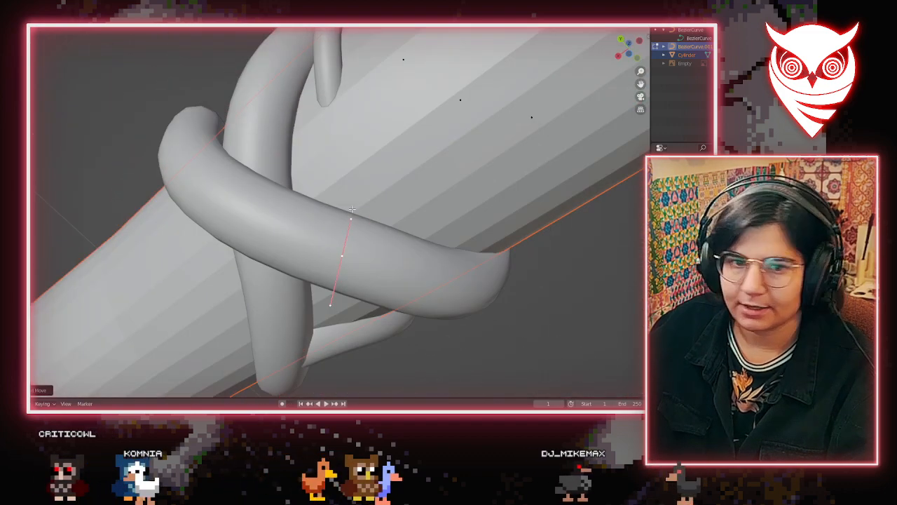
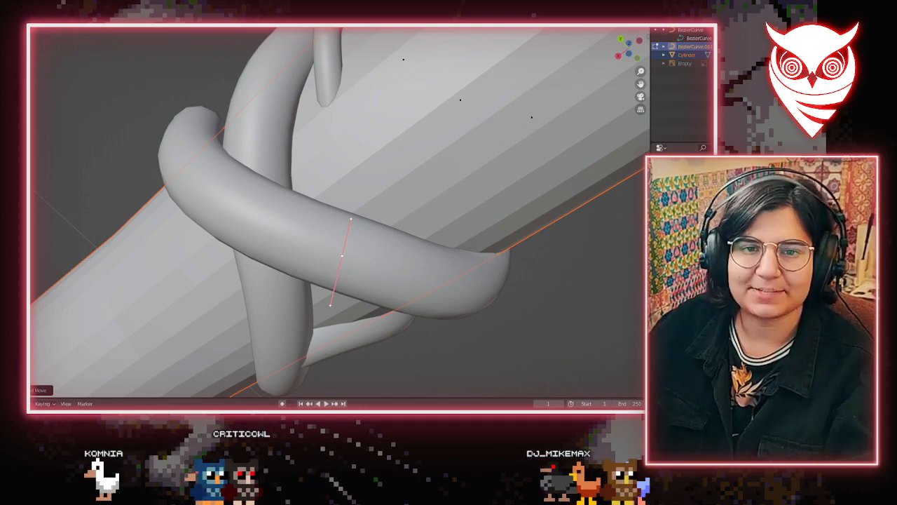
Shift the near handle of the point under the loop and extrude the thin vine around the shaft's far side
middle_click_drag(351, 236, 387, 146)
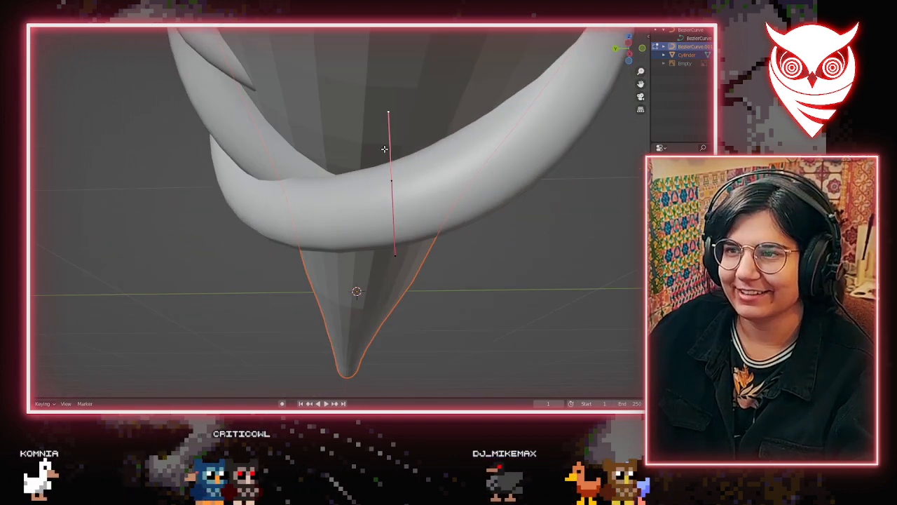
key("g")
middle_click_drag(292, 208, 289, 200)
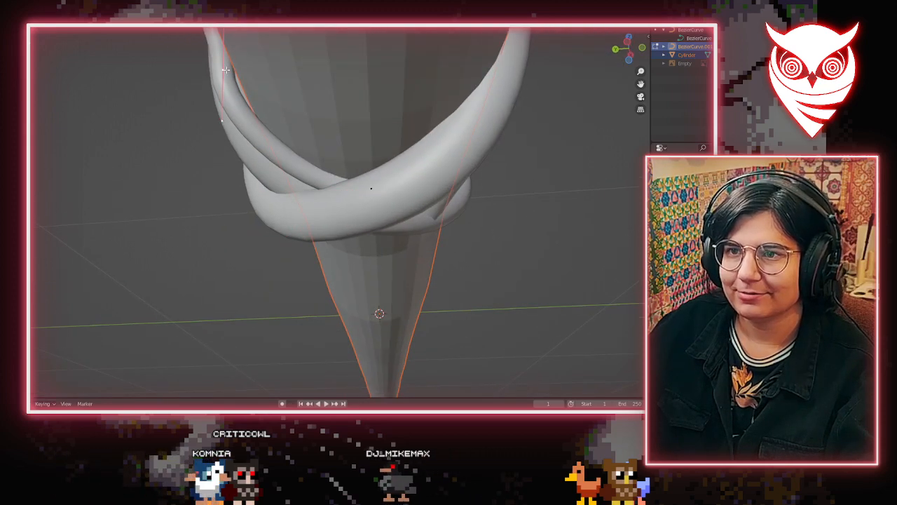
middle_click_drag(251, 78, 302, 233)
middle_click_drag(309, 280, 323, 316)
scroll(322, 315, "down", 3)
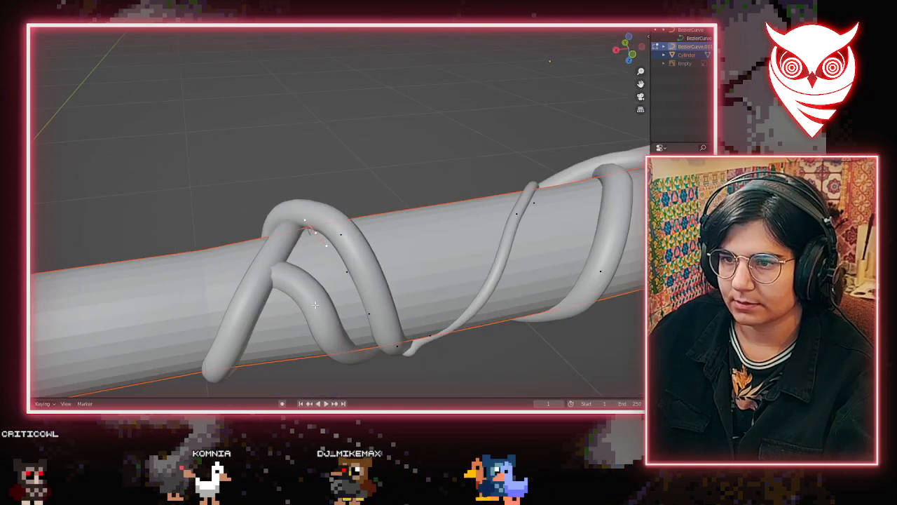
Adjust the far-side points beneath the tall thick loop and extrude the thin vine's end toward the neighbouring thick strand
key("g")
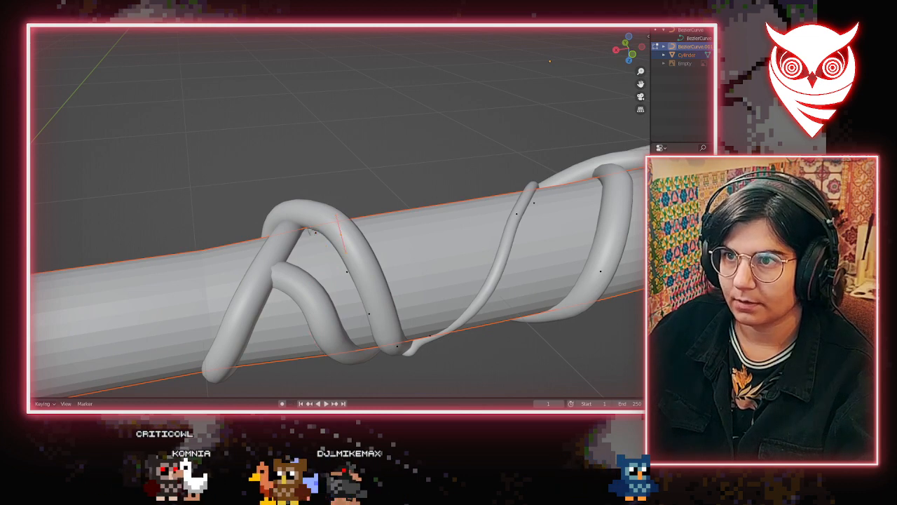
middle_click_drag(326, 254, 270, 274)
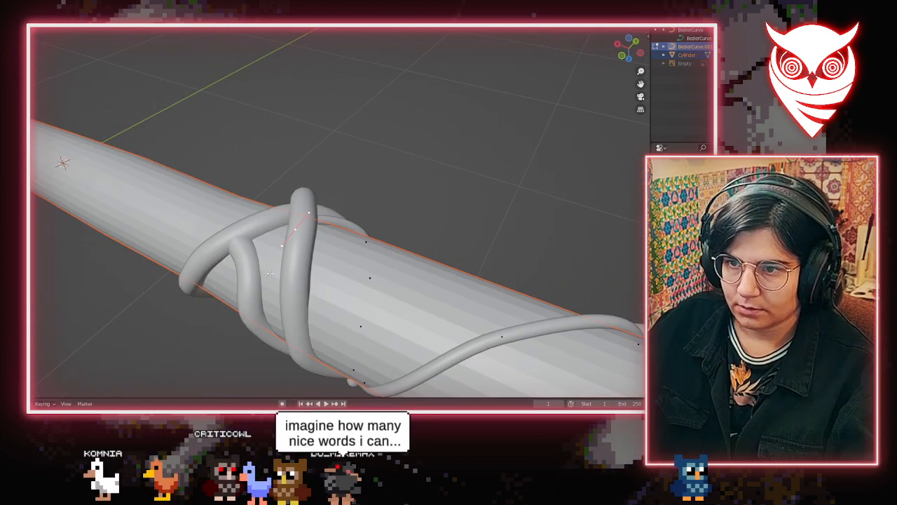
key("g")
left_click(260, 290)
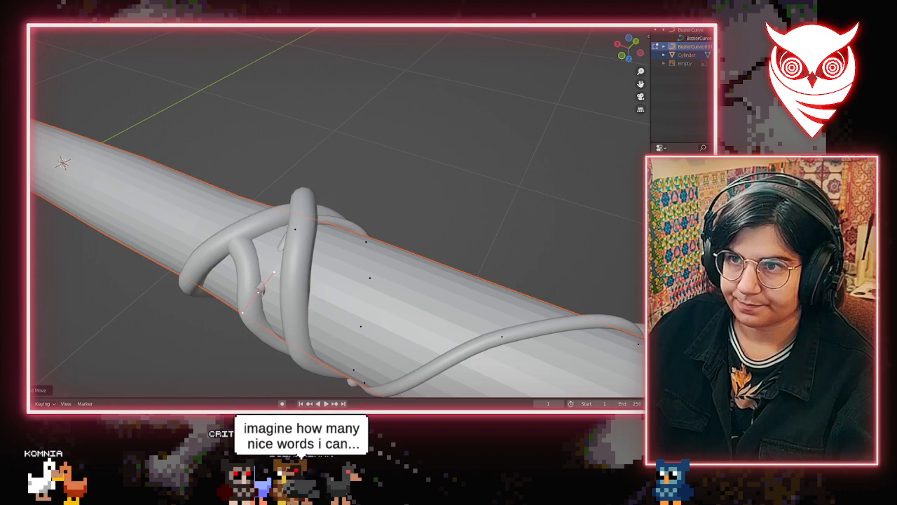
left_click(330, 14)
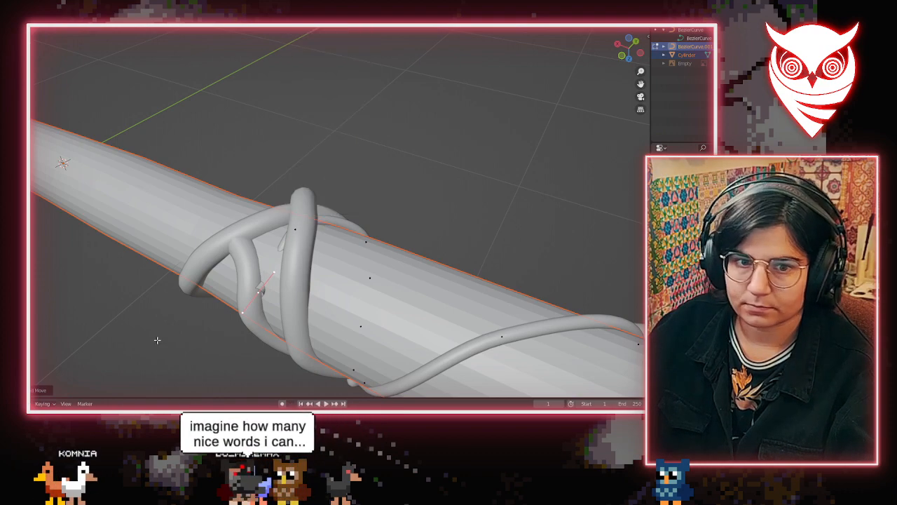
Move the new end point and its near handle so the thin vine sits between the two thick loops
middle_click_drag(181, 389, 243, 323, "shift")
scroll(304, 271, "up", 4)
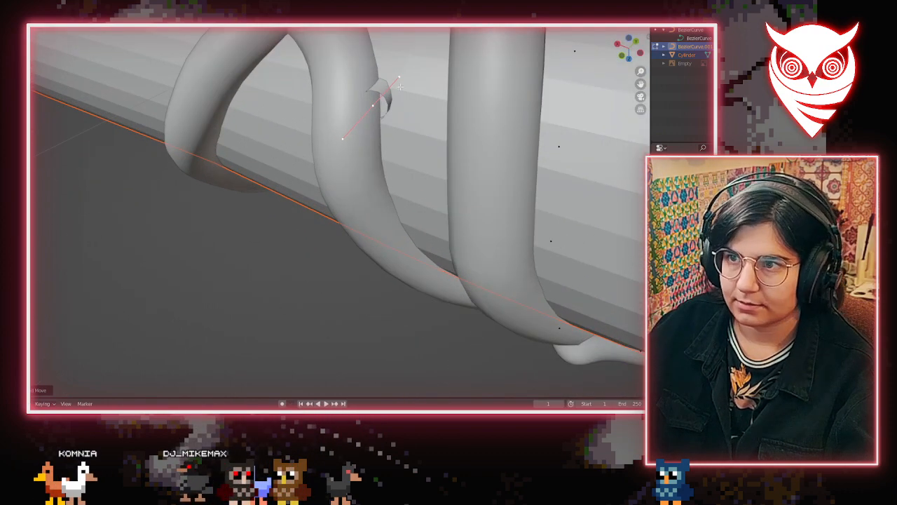
mouse_move(400, 86)
middle_mouse_down()
mouse_move(390, 90)
mouse_move(401, 76)
middle_mouse_up()
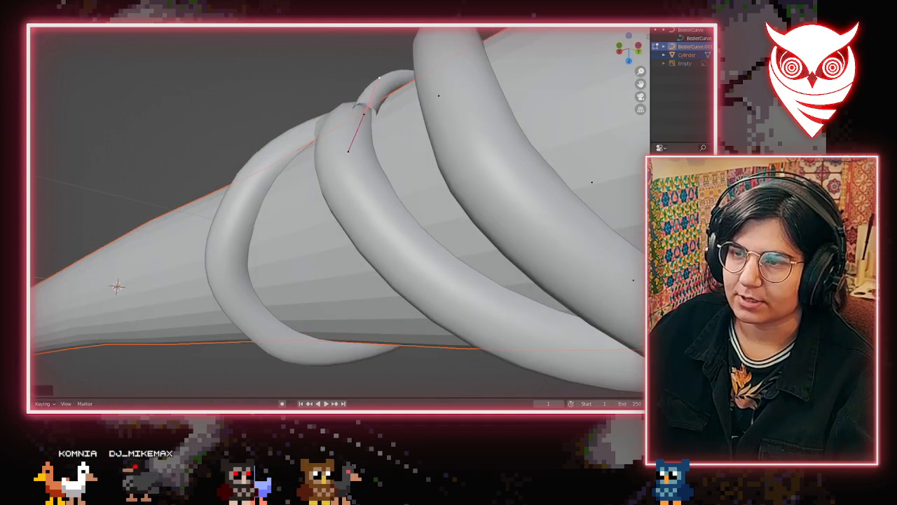
middle_click_drag(358, 267, 413, 288)
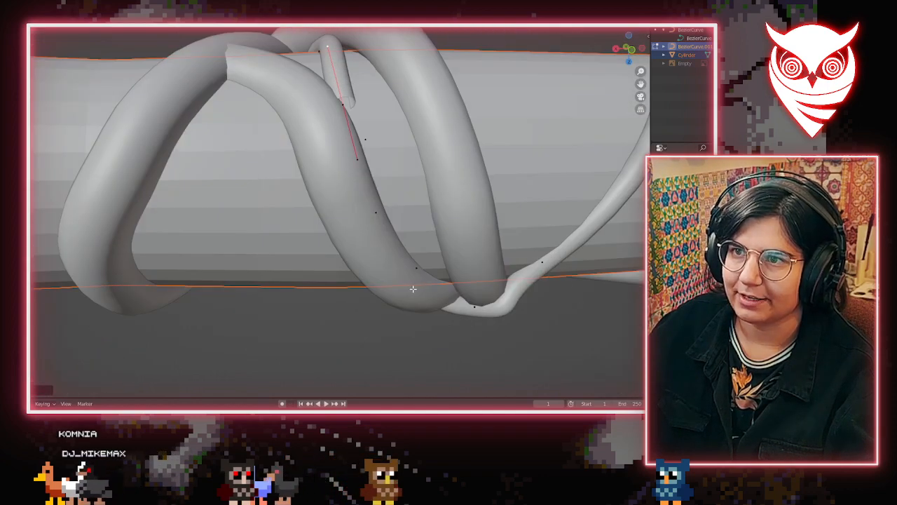
Save the project as vines.blend on the HD (H:) drive
key("ctrl+s")
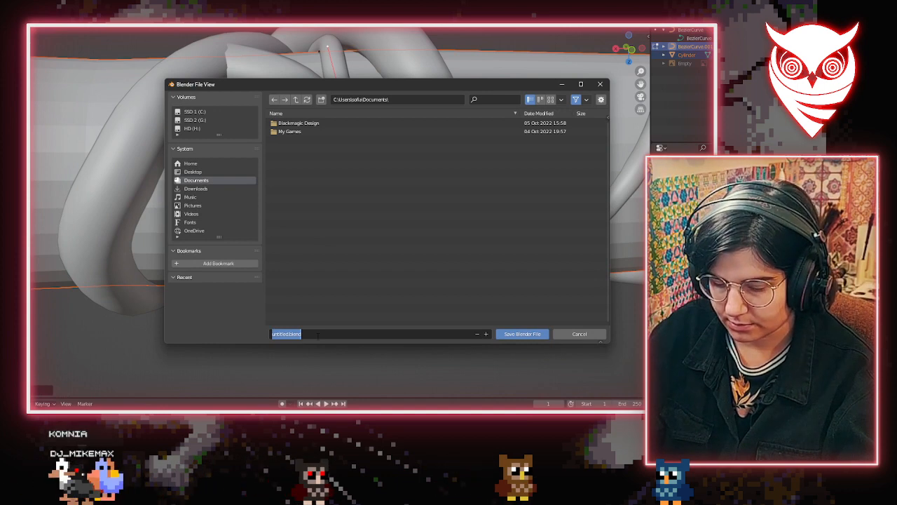
type("vines")
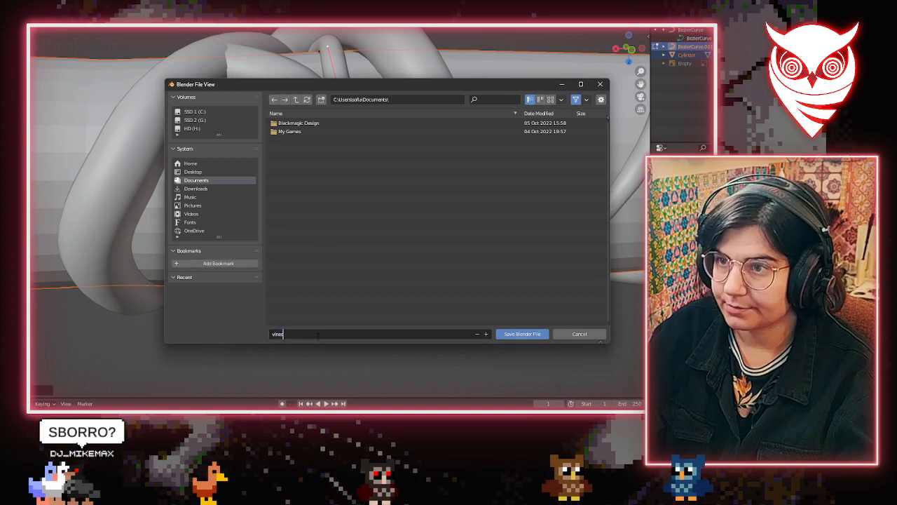
left_click(193, 171)
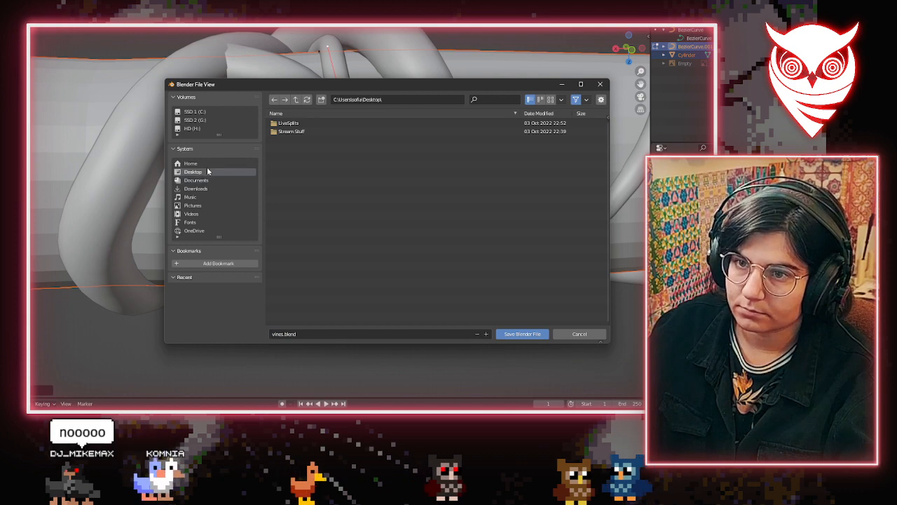
left_click(289, 123)
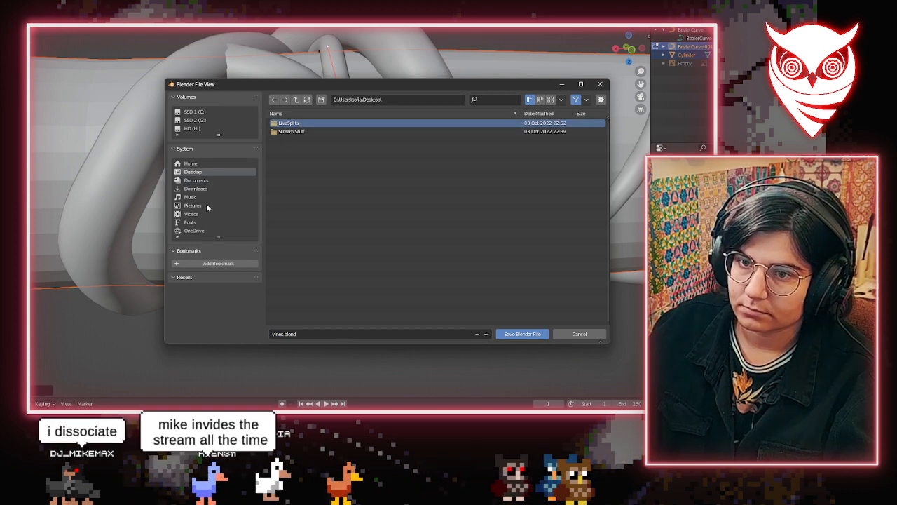
left_click(192, 129)
double_click(281, 123)
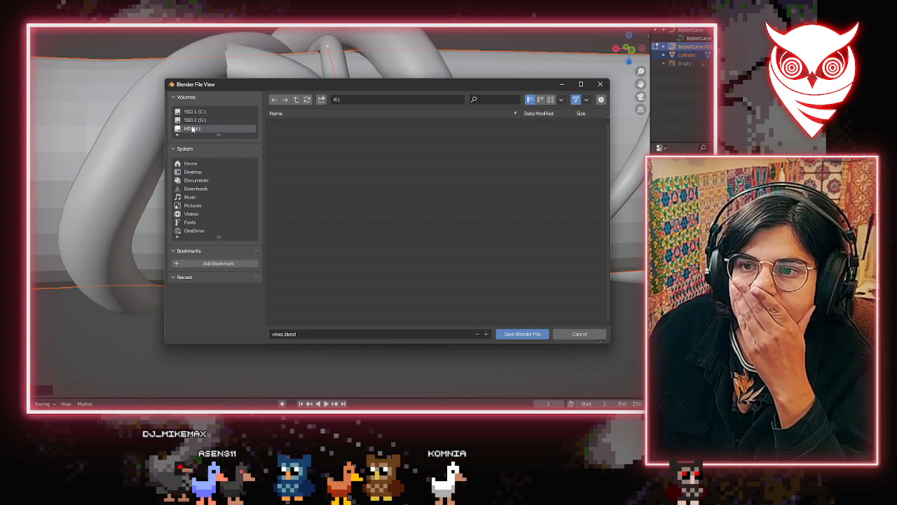
left_click(514, 336)
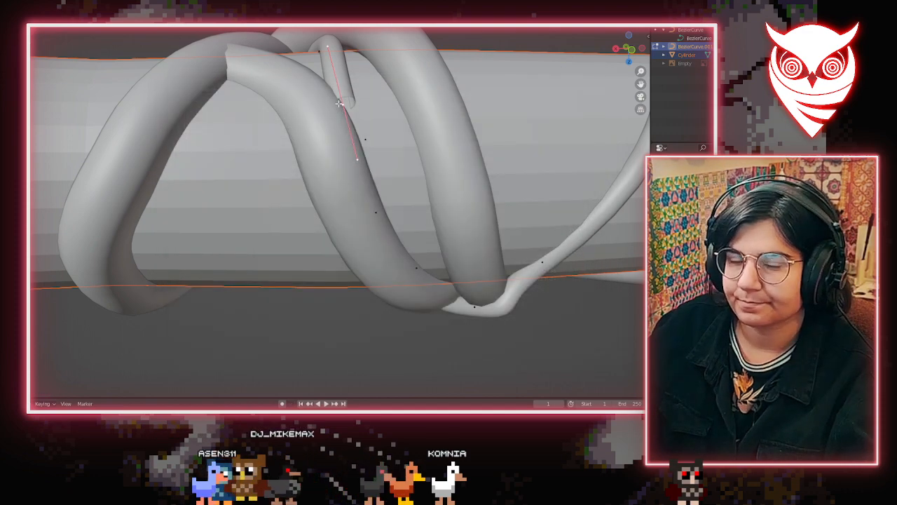
Extrude the thin vine's end from between the two thick loops toward the neighbouring thick strand
middle_click_drag(339, 103, 321, 184, "shift")
scroll(306, 185, "up", 1)
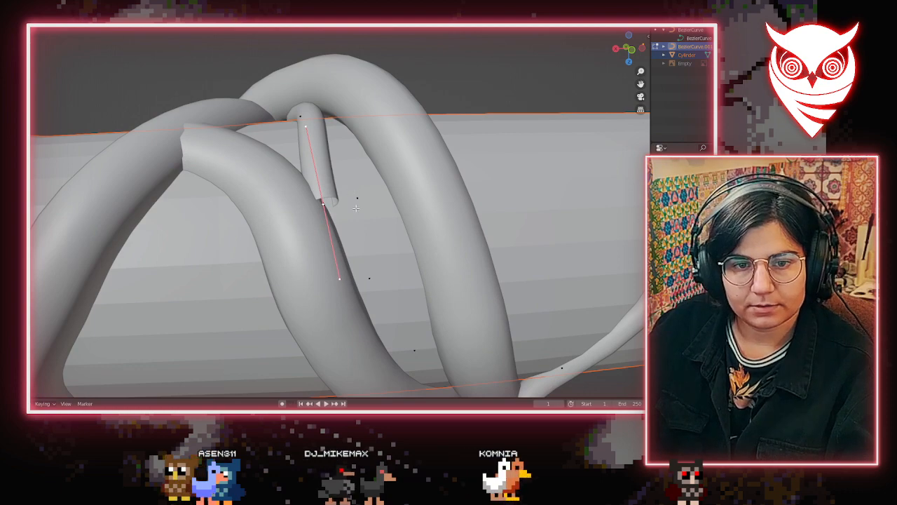
middle_click_drag(356, 208, 394, 256)
key("e")
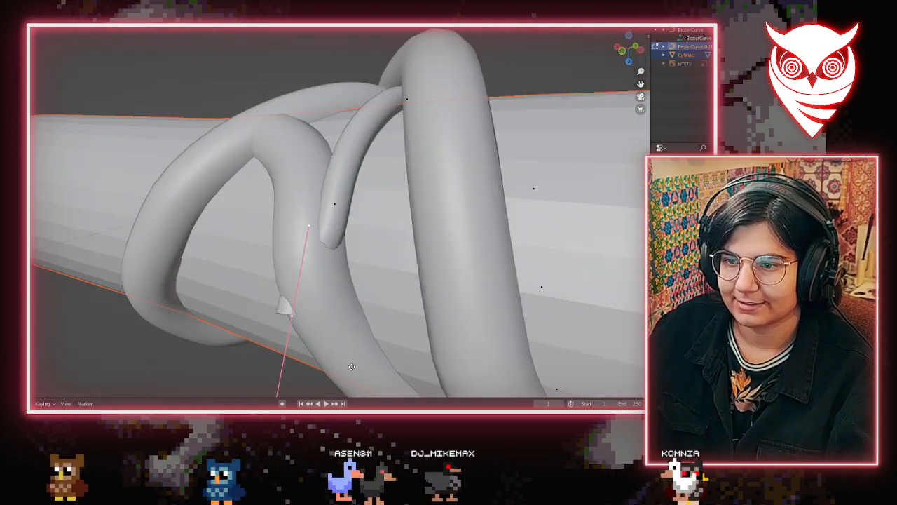
left_click(382, 281)
scroll(378, 273, "down", 3)
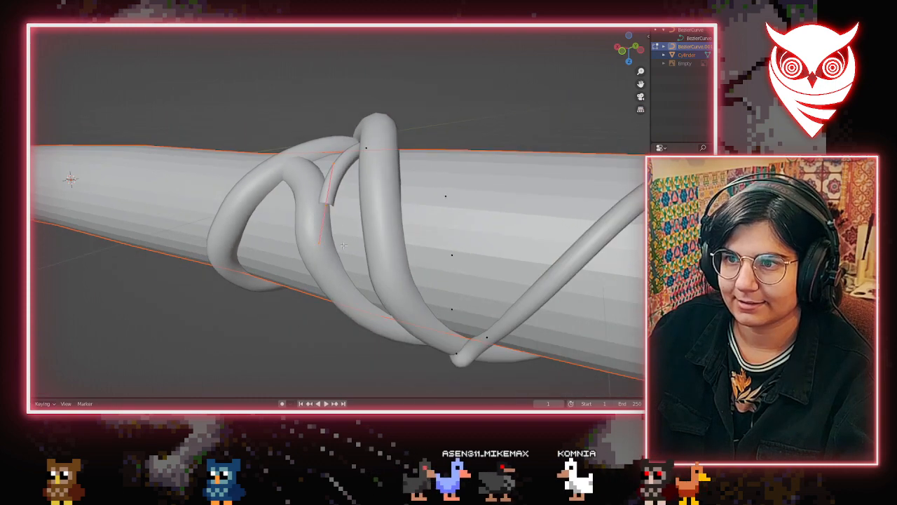
Adjust the near handle of the thin vine's new end point beside the thick strand
middle_click_drag(368, 270, 378, 140)
middle_click_drag(357, 178, 332, 240)
middle_click_drag(354, 289, 319, 268)
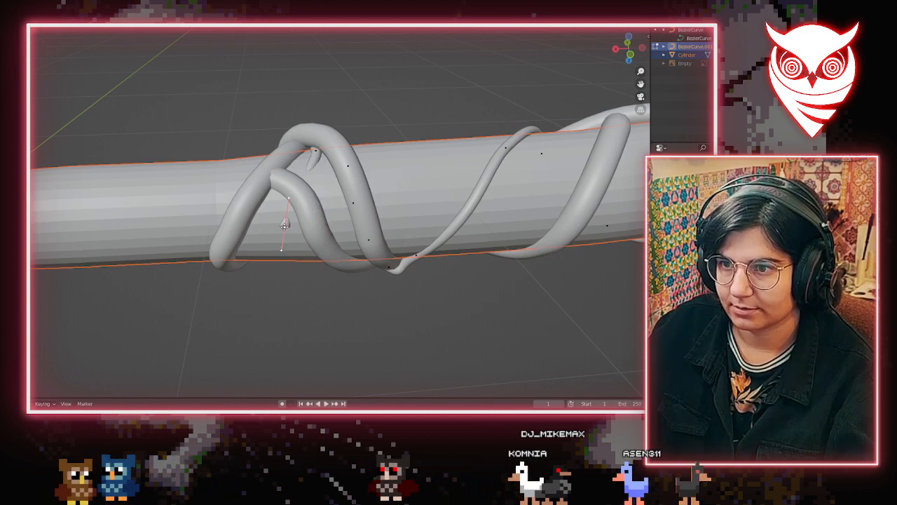
middle_click_drag(280, 205, 205, 194)
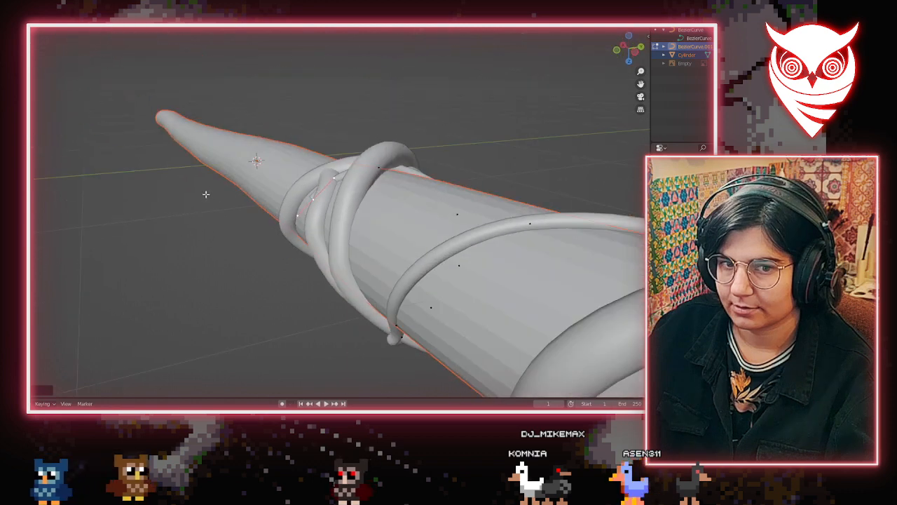
scroll(315, 195, "up", 3)
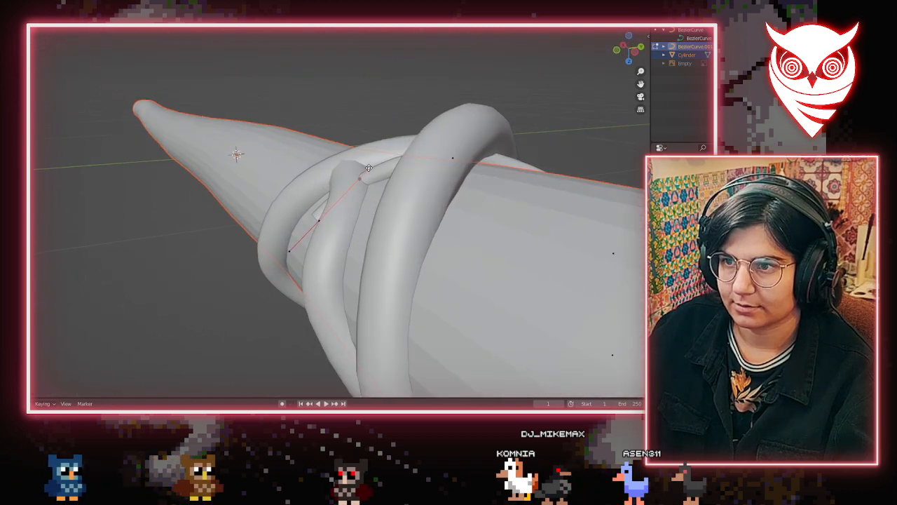
left_click_drag(357, 147, 362, 165)
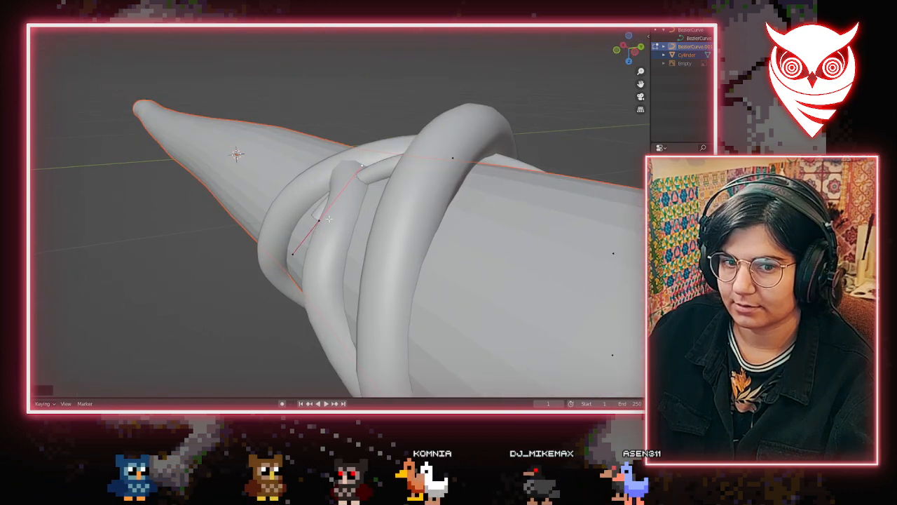
Move the end point's near handle so the thin vine arches over the neighbouring thick strand
middle_click_drag(282, 296, 402, 213)
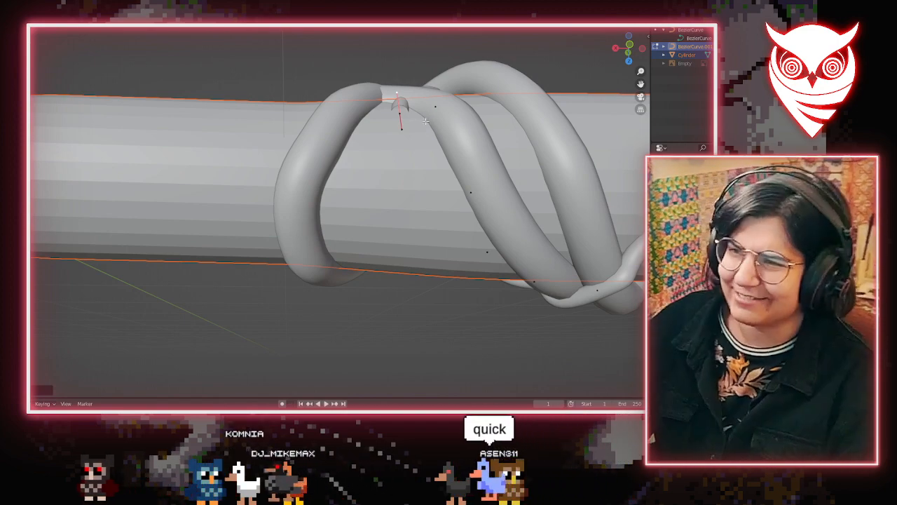
middle_click_drag(393, 105, 379, 184)
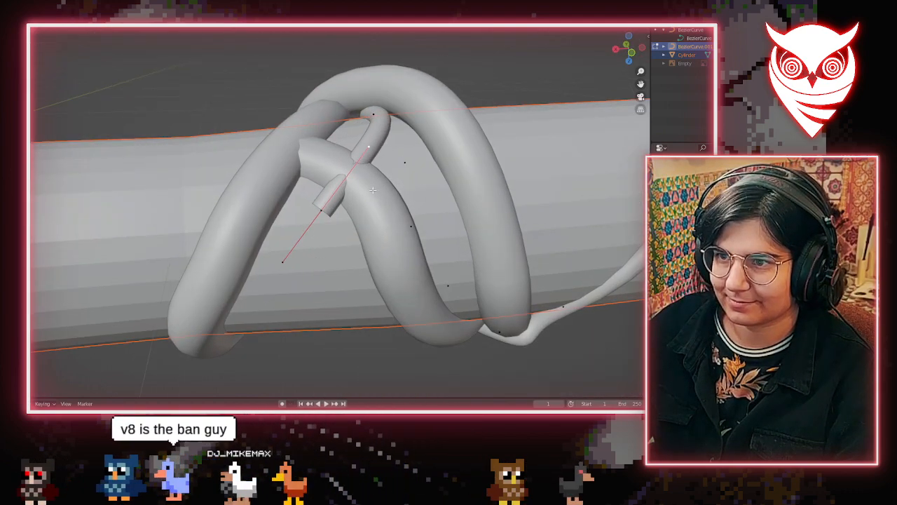
middle_click_drag(373, 190, 311, 174)
key("g")
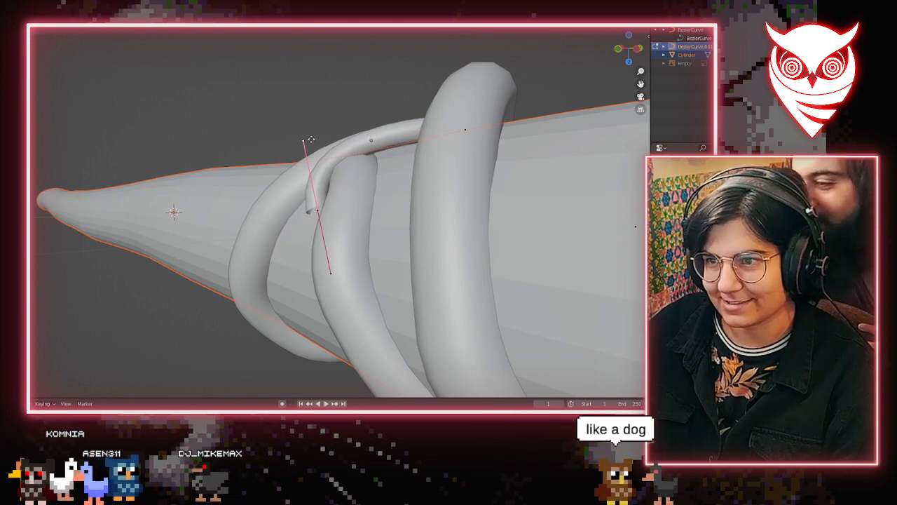
left_click(349, 163)
Extrude the thin vine beyond the thick strand and place its new end close to the shaft's surface
middle_click_drag(349, 163, 365, 153)
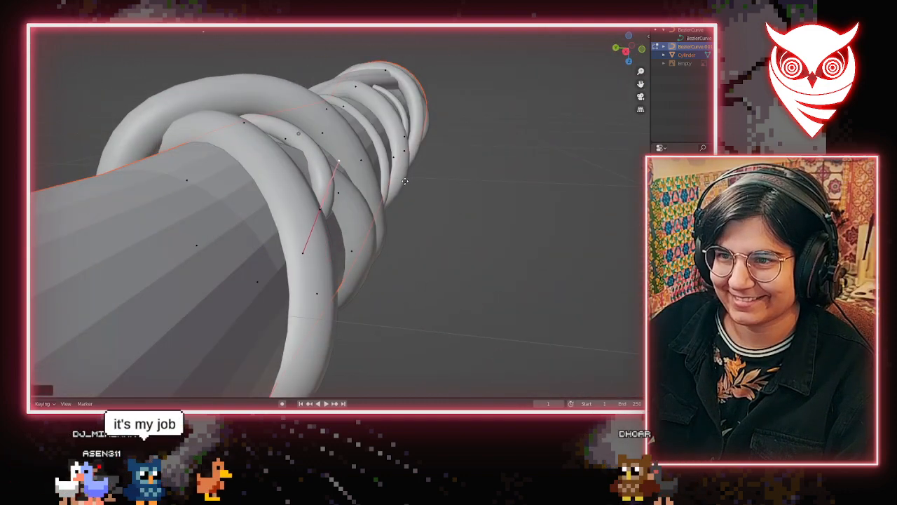
middle_click_drag(373, 183, 357, 278)
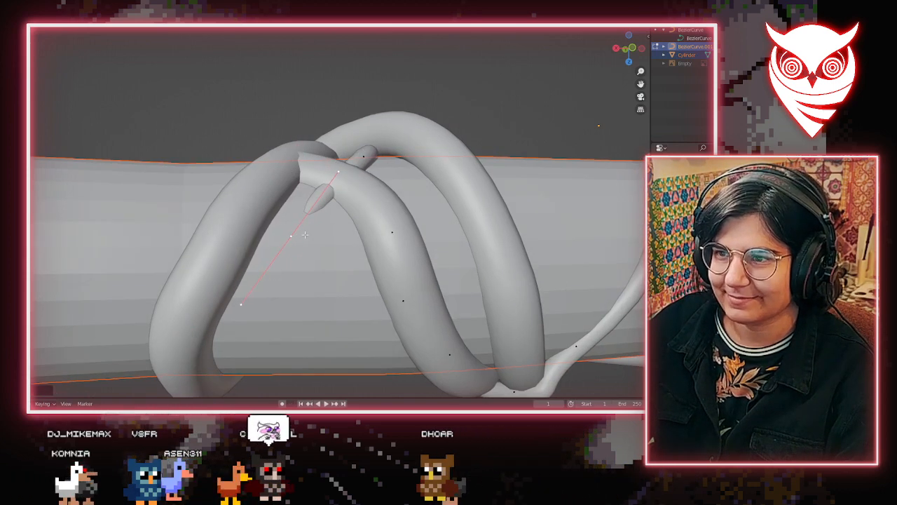
middle_click_drag(304, 235, 344, 264)
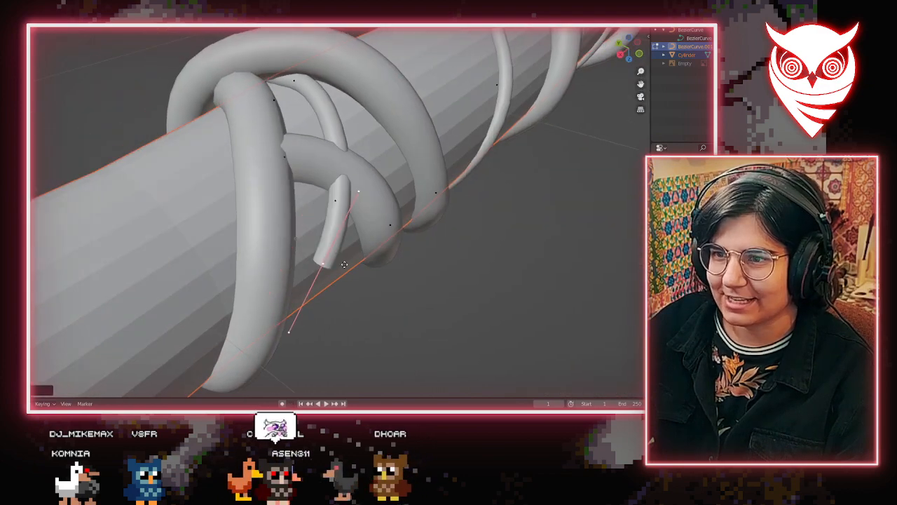
left_click(345, 187)
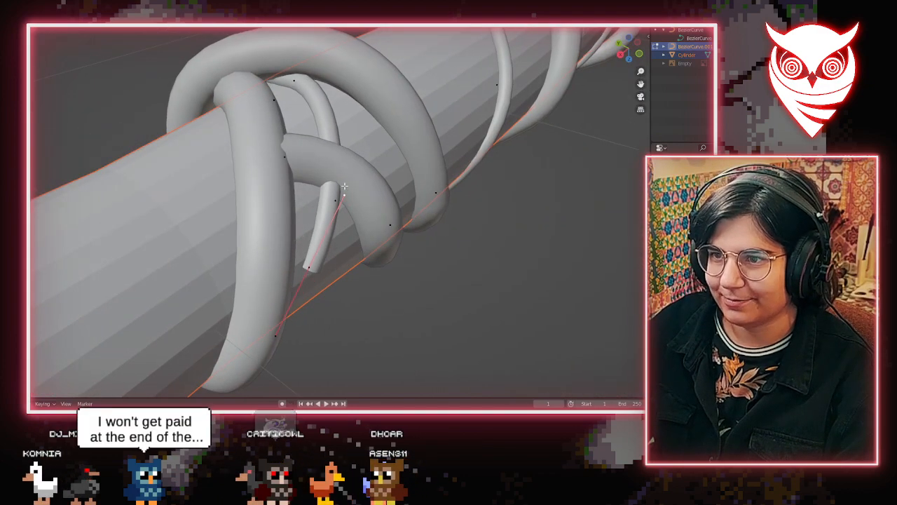
Extrude the thin vine past the last thick loop and adjust its end point and near handle
middle_click_drag(339, 176, 285, 220)
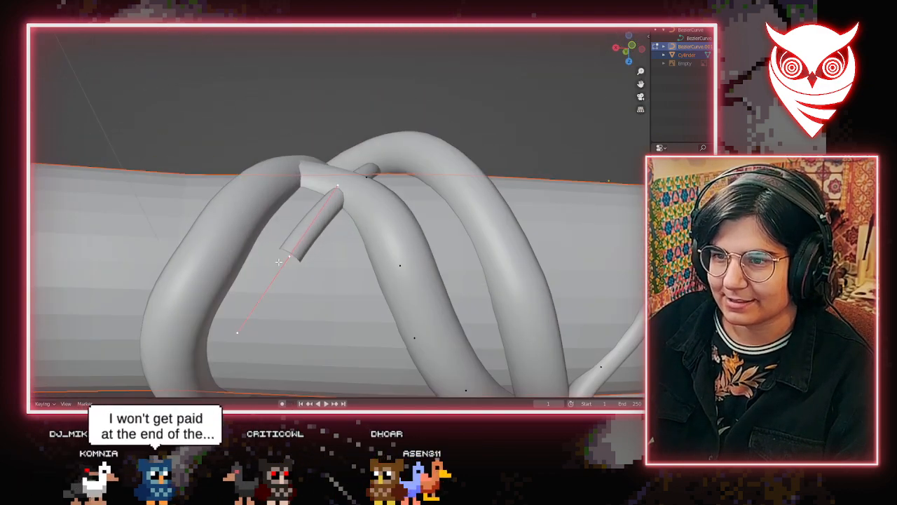
scroll(278, 261, "down", 4)
middle_click_drag(278, 261, 270, 281)
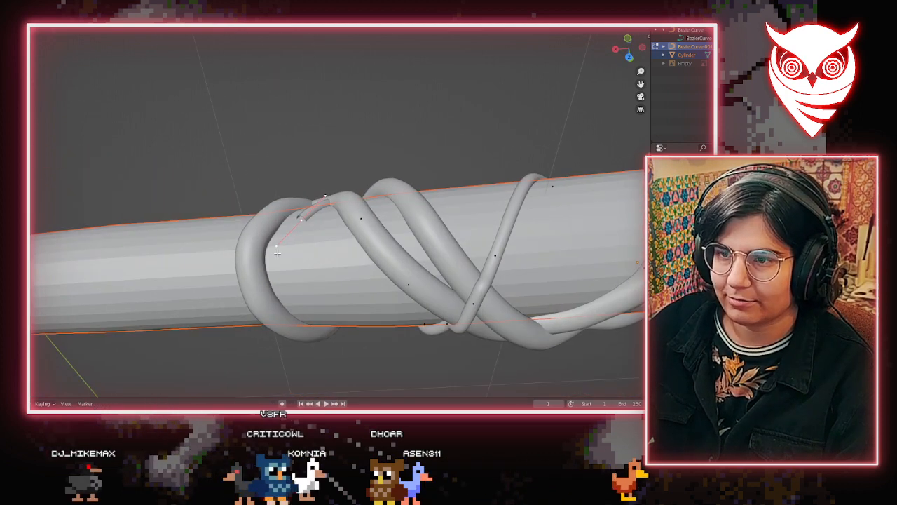
left_click(317, 32)
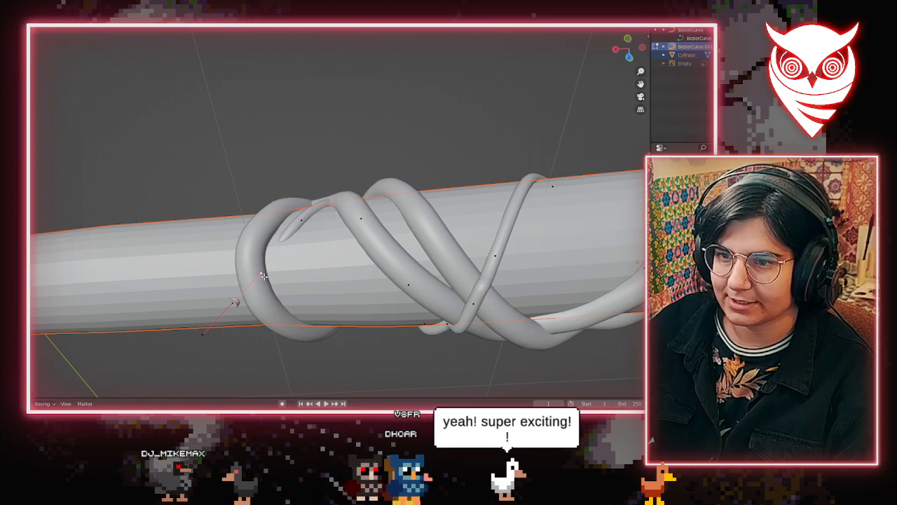
middle_click_drag(263, 275, 307, 252)
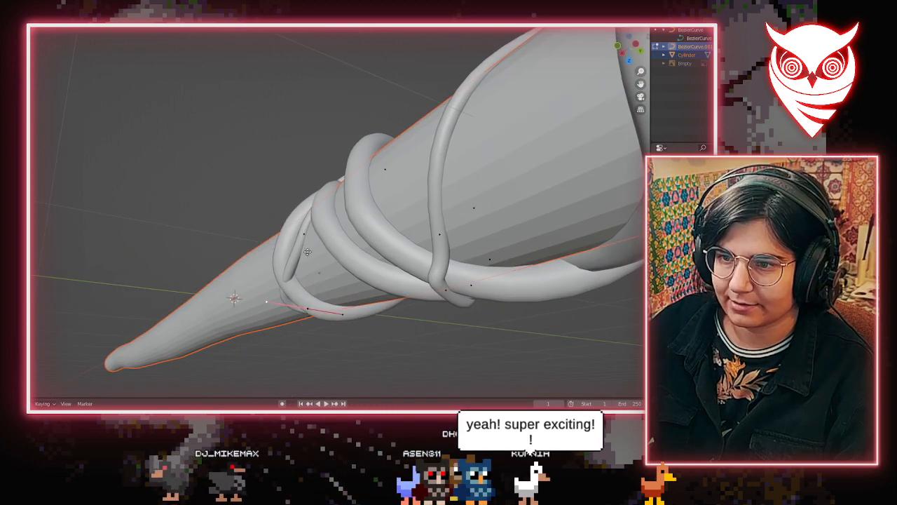
scroll(311, 313, "up", 10)
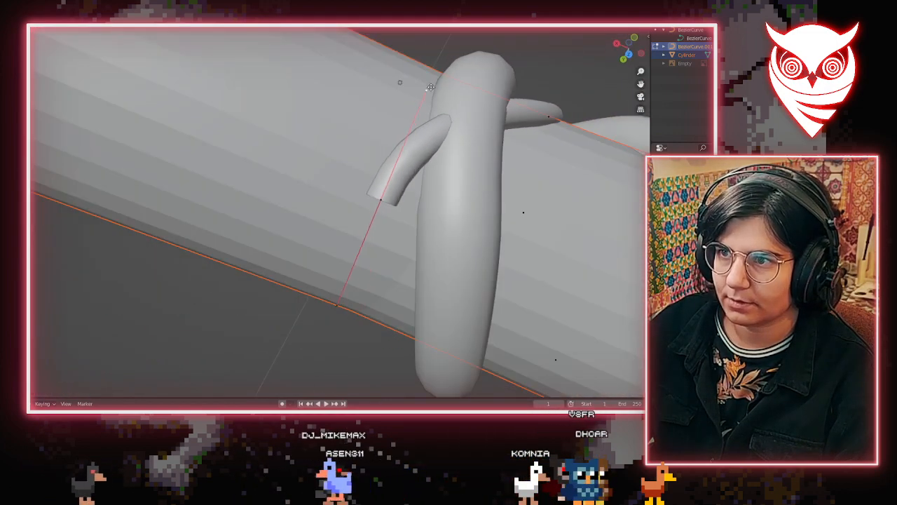
scroll(481, 152, "down", 3)
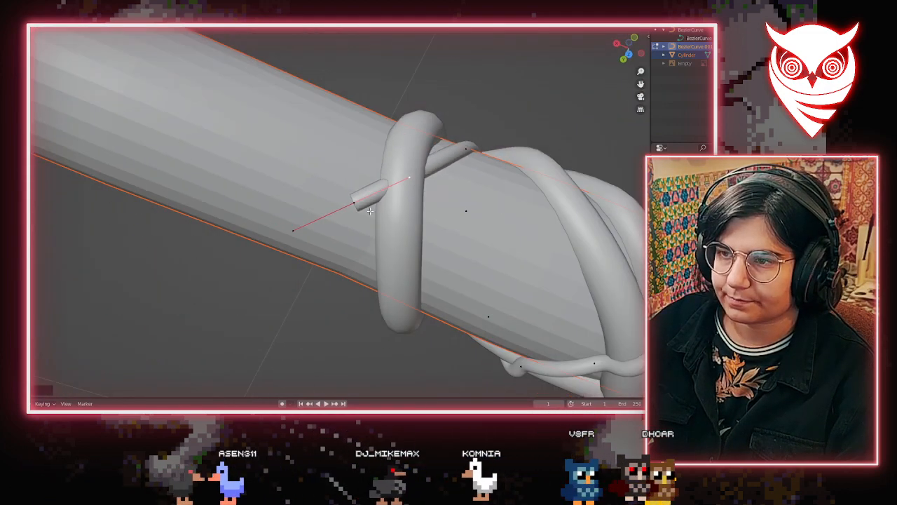
Extrude the thin vine's end along the bare shaft toward the wand's tip and reorient its handles
middle_click_drag(245, 237, 278, 138)
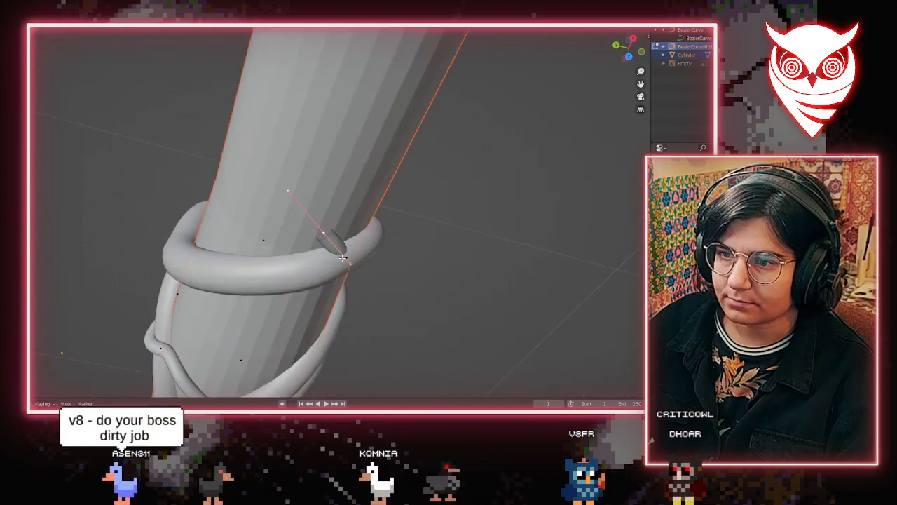
left_click(278, 139)
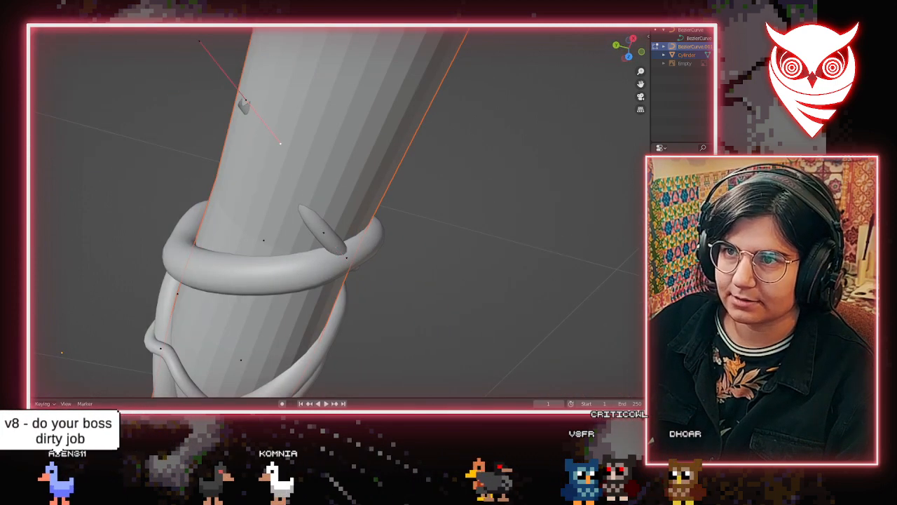
left_click(311, 12)
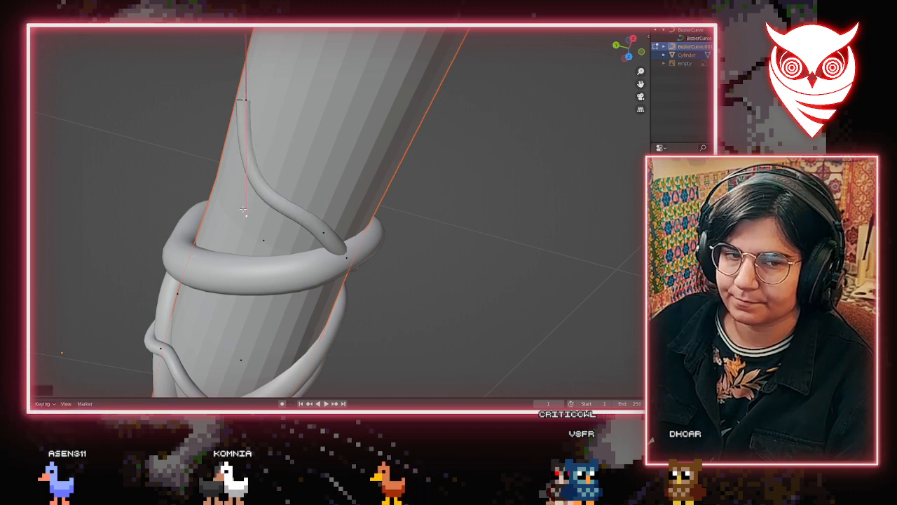
Move the new end point so the thin vine curves closely around the shaft beyond the last loop
middle_click_drag(244, 209, 351, 252)
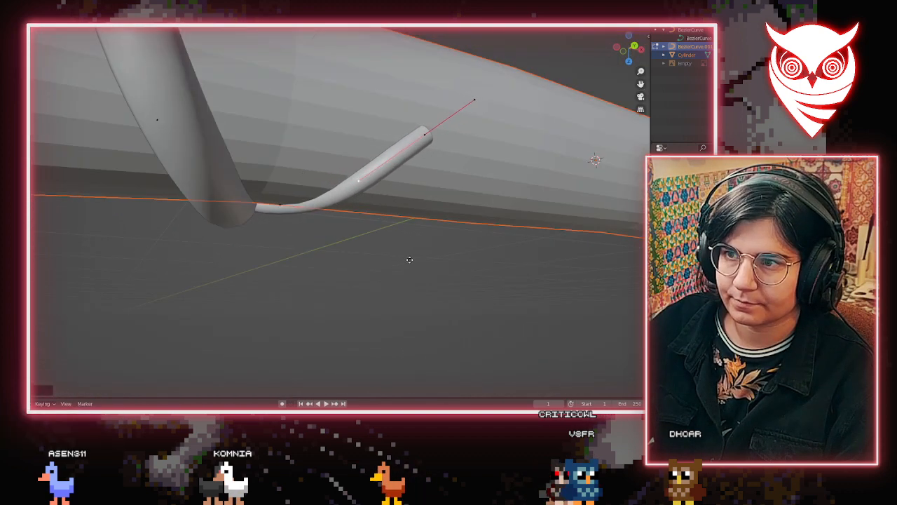
middle_click_drag(448, 254, 475, 234)
key("g")
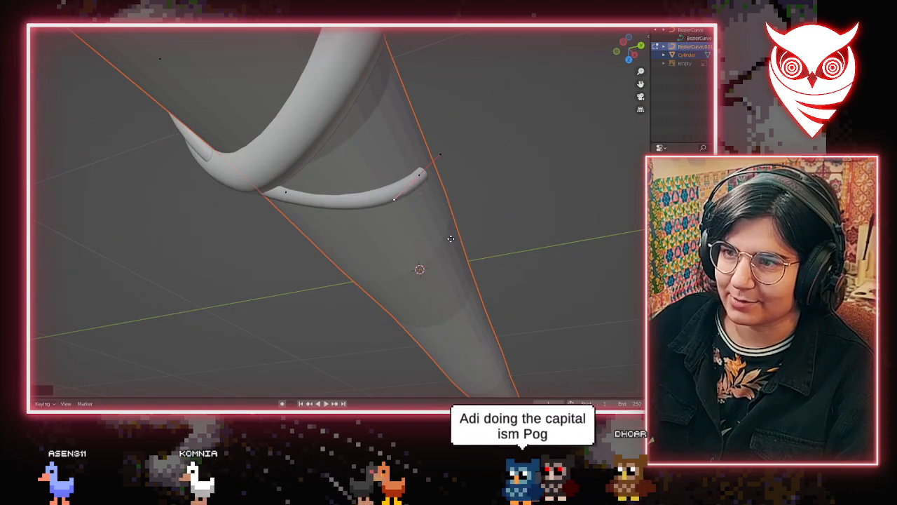
left_click(429, 245)
middle_click_drag(422, 245, 344, 330)
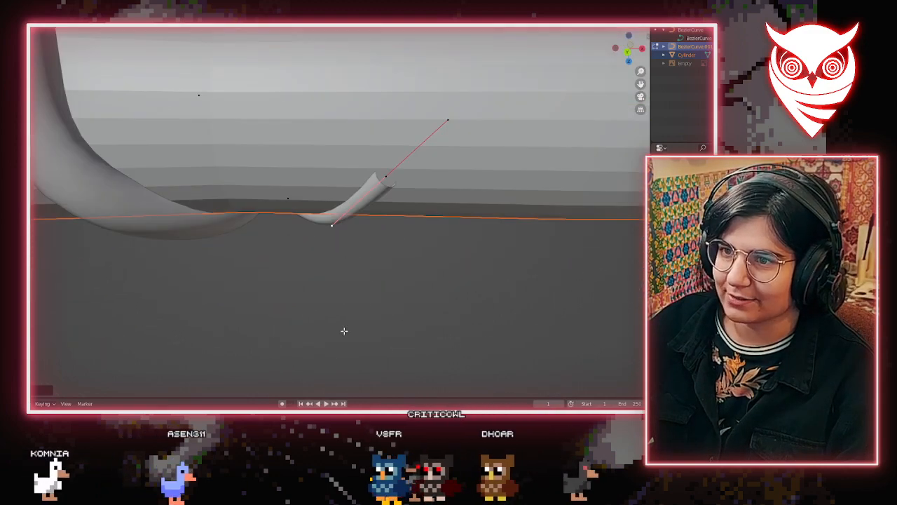
Extrude the thin vine diagonally up the shaft toward the tip and fit its end and near handle to the surface
scroll(340, 281, "down", 6)
left_click(331, 204)
scroll(329, 189, "up", 2)
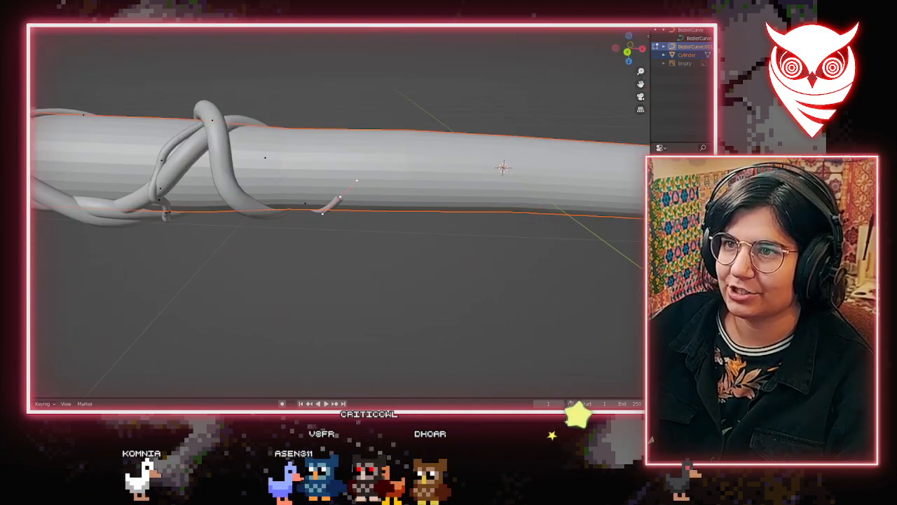
key("e")
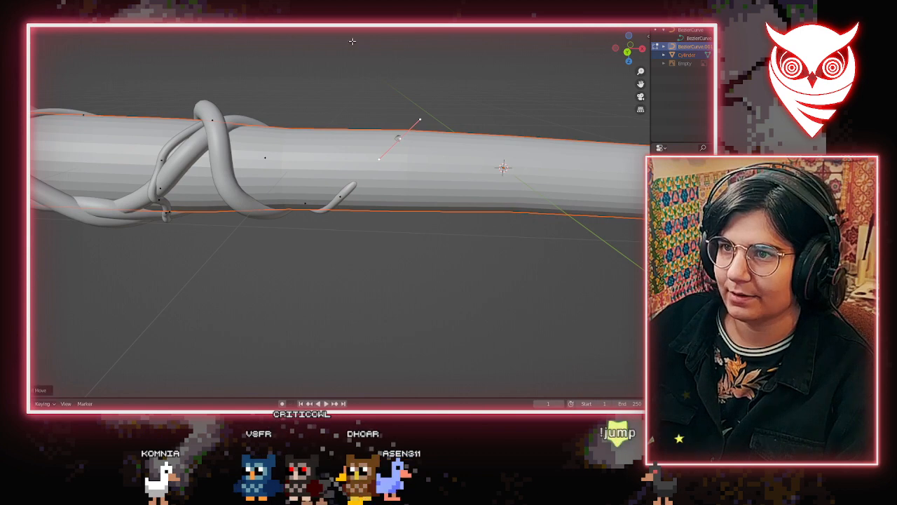
scroll(379, 160, "up", 2)
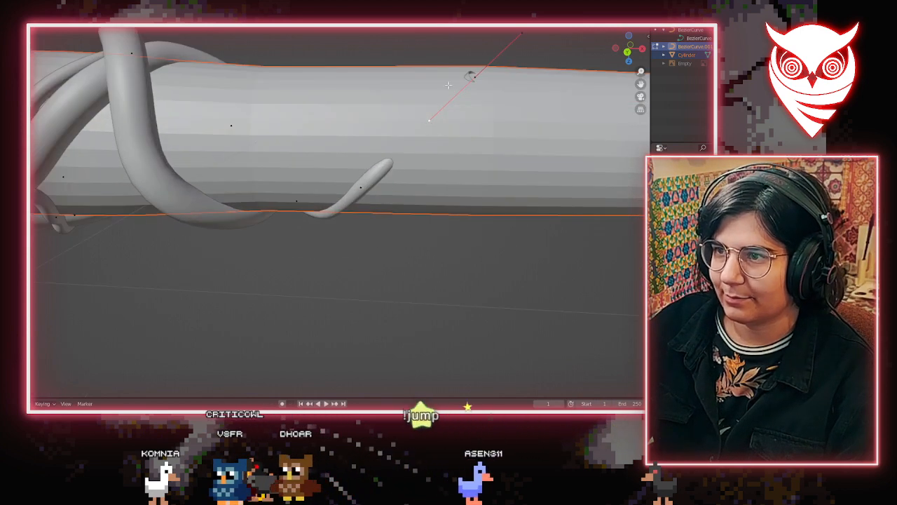
key("KP_Decimal")
middle_click_drag(437, 151, 326, 245)
key("g")
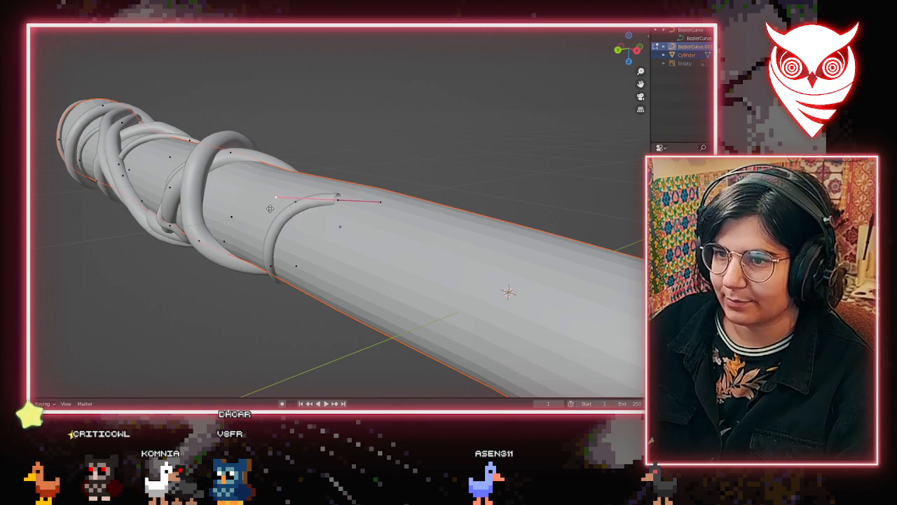
Inspect the whole wand from both sides and show the hidden reference sketch to compare the vine layout
middle_click_drag(270, 208, 253, 223)
scroll(263, 222, "down", 6)
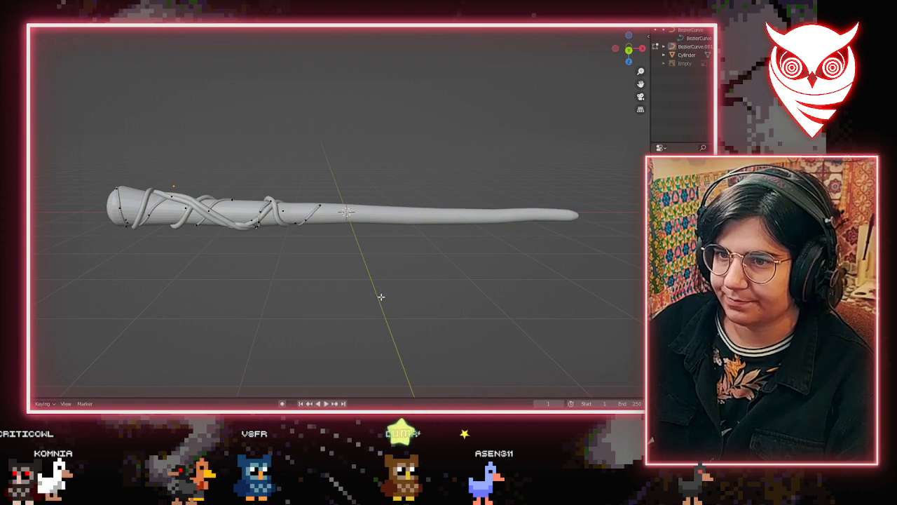
middle_click_drag(381, 297, 193, 277)
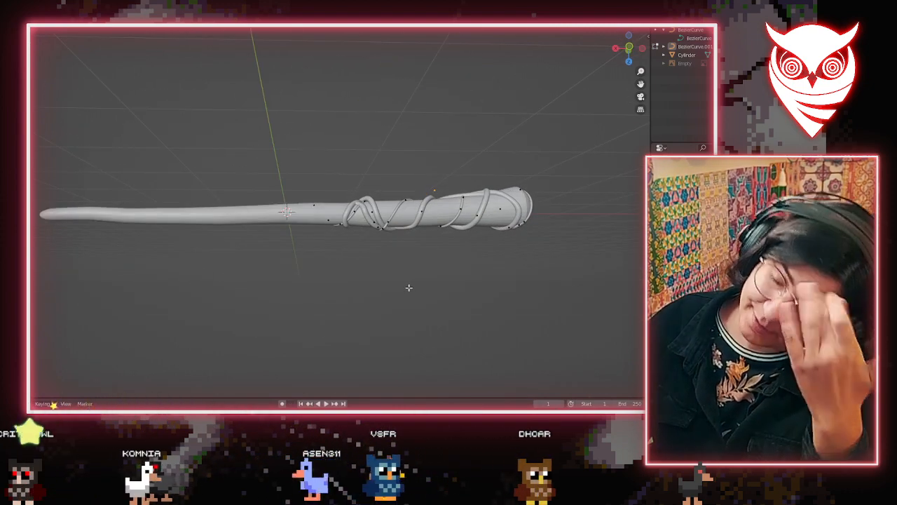
mouse_move(517, 278)
middle_mouse_down()
mouse_move(277, 309)
mouse_move(515, 199)
middle_mouse_up()
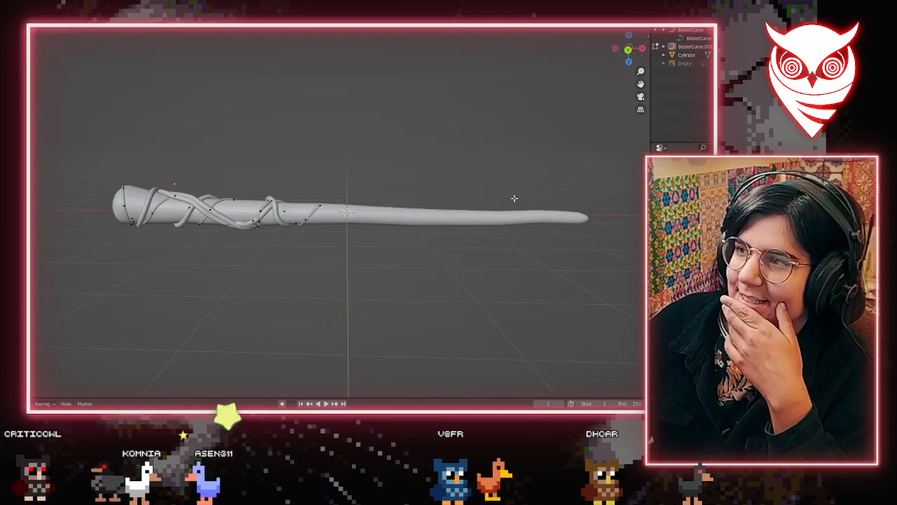
left_click(713, 63)
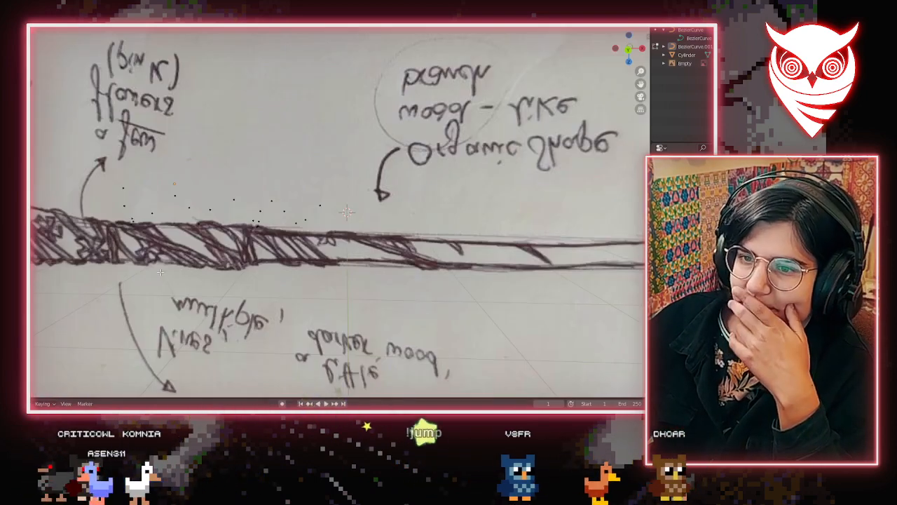
scroll(347, 212, "down", 5)
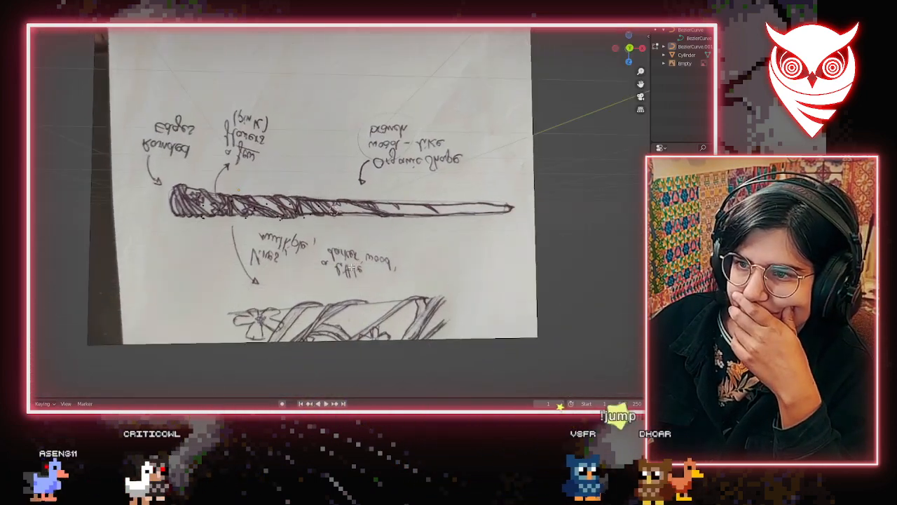
Hide the reference sketch again and return to the modeled wand
mouse_move(352, 267)
middle_mouse_down()
mouse_move(344, 57)
mouse_move(343, 102)
mouse_move(153, 86)
middle_mouse_up()
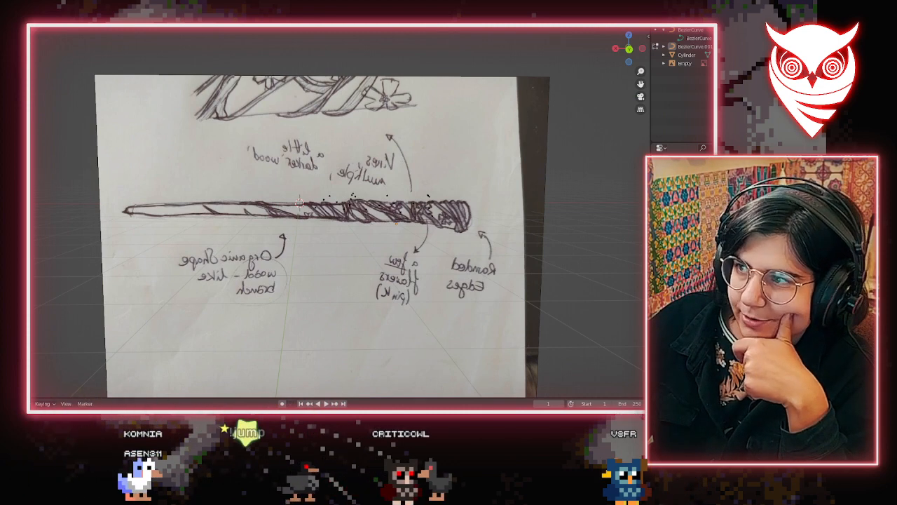
key("h")
middle_click_drag(299, 202, 338, 218)
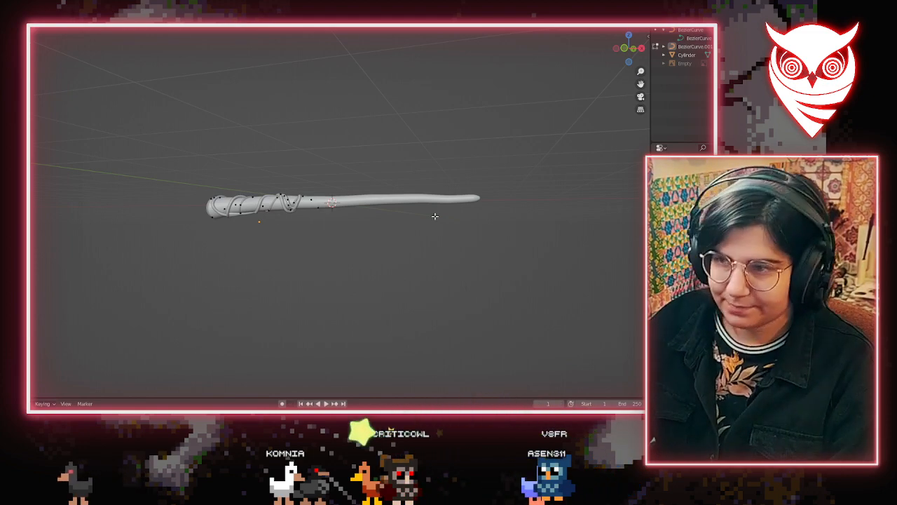
Extend the thin vine's end further around the shaft toward the tip and move the preceding handle to follow the surface
middle_click_drag(435, 216, 407, 260)
scroll(309, 238, "up", 4)
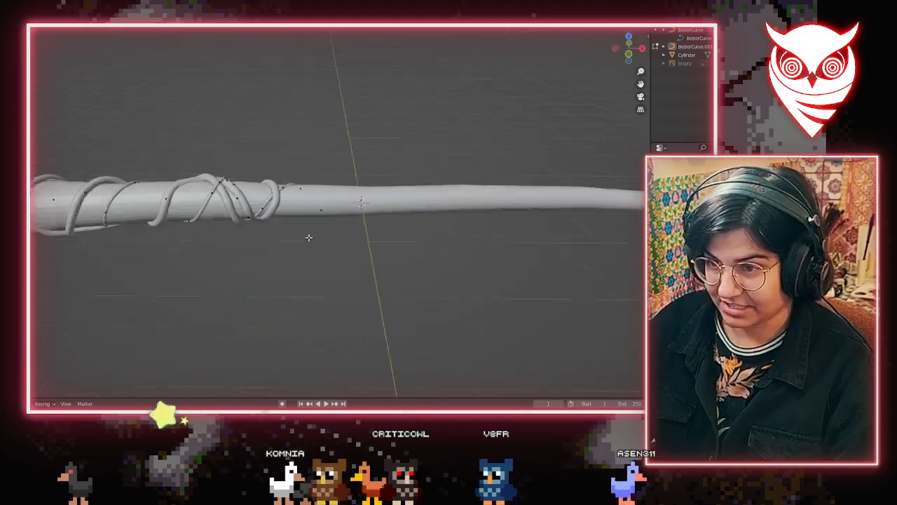
middle_click_drag(308, 237, 169, 236)
scroll(309, 209, "up", 4)
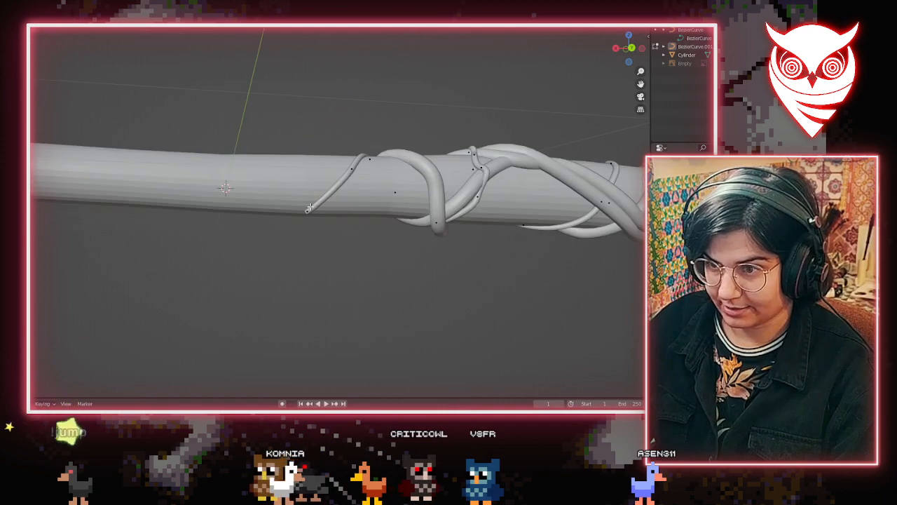
left_click(309, 209)
middle_click_drag(326, 228, 516, 215)
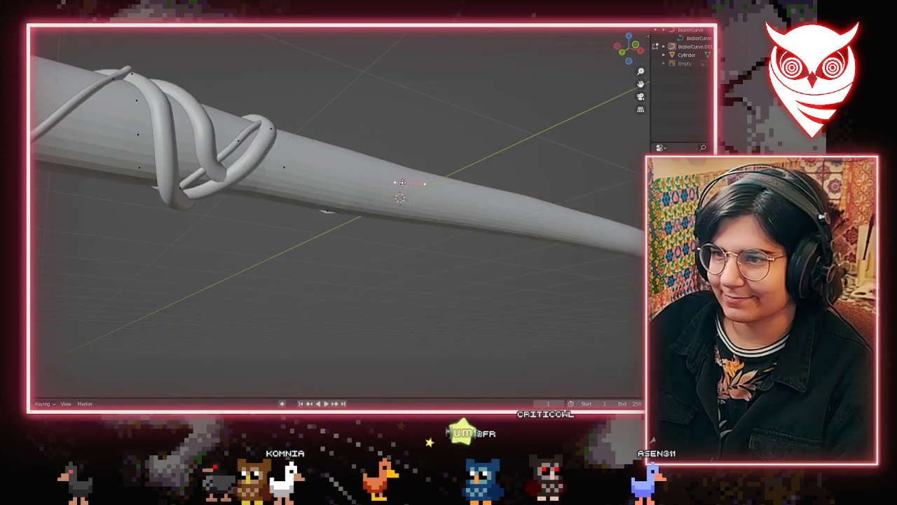
middle_click_drag(516, 214, 326, 50)
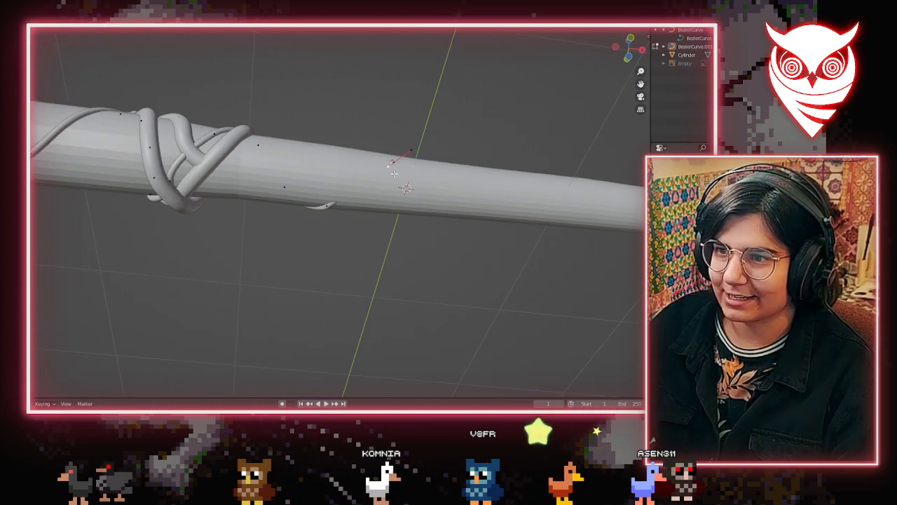
middle_click_drag(394, 173, 392, 230)
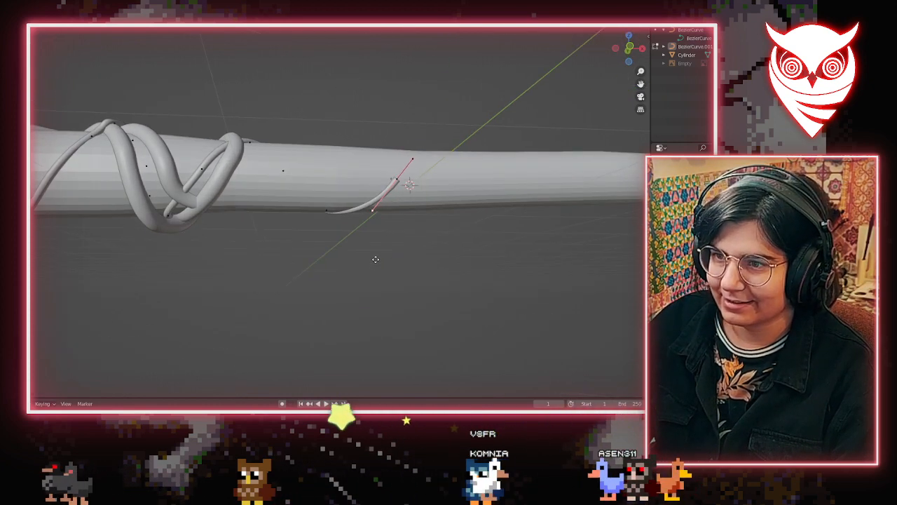
middle_click_drag(372, 263, 368, 232)
left_click(329, 203)
left_click(345, 197)
key("g")
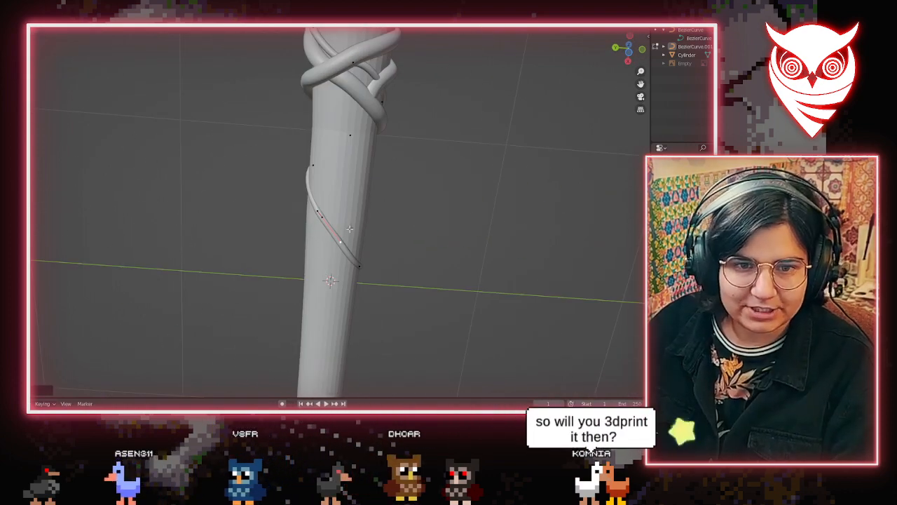
middle_click_drag(363, 261, 407, 221)
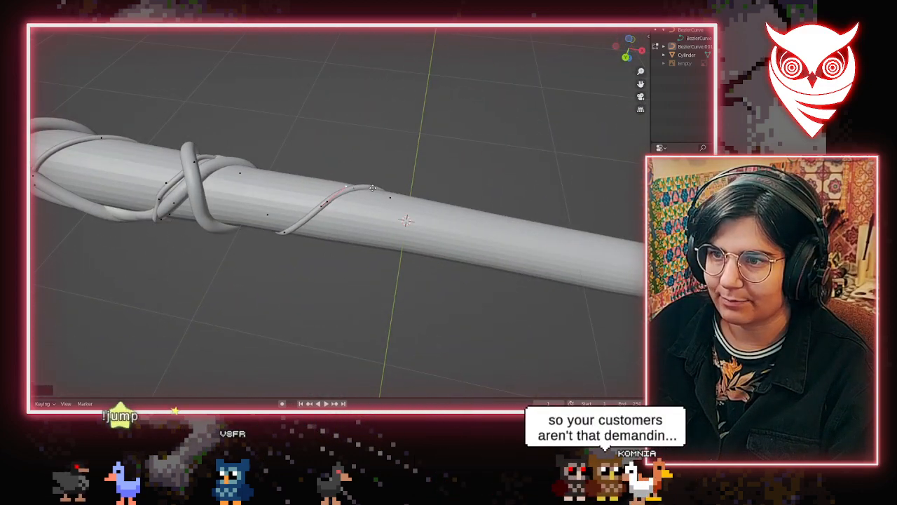
Reposition the near handle of the thin vine's end point so the last bend curves along the back of the shaft
middle_click_drag(379, 190, 242, 210)
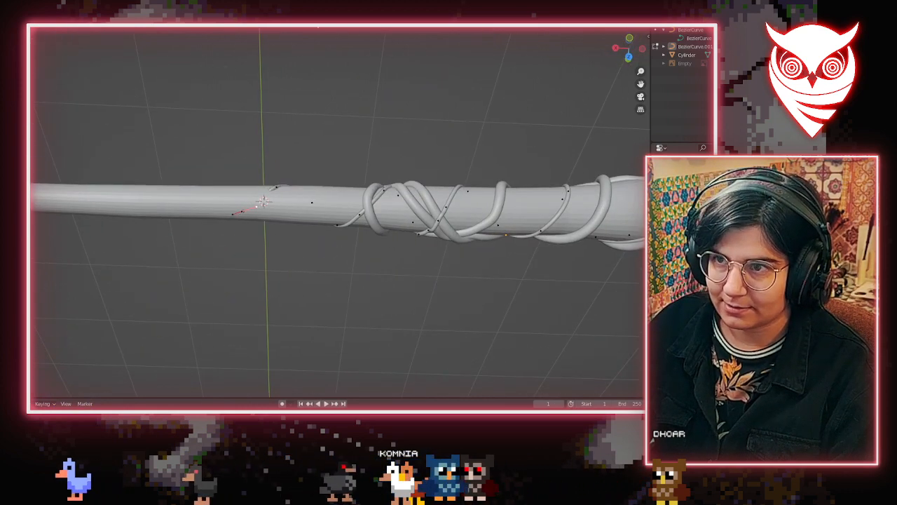
middle_click_drag(273, 197, 377, 138)
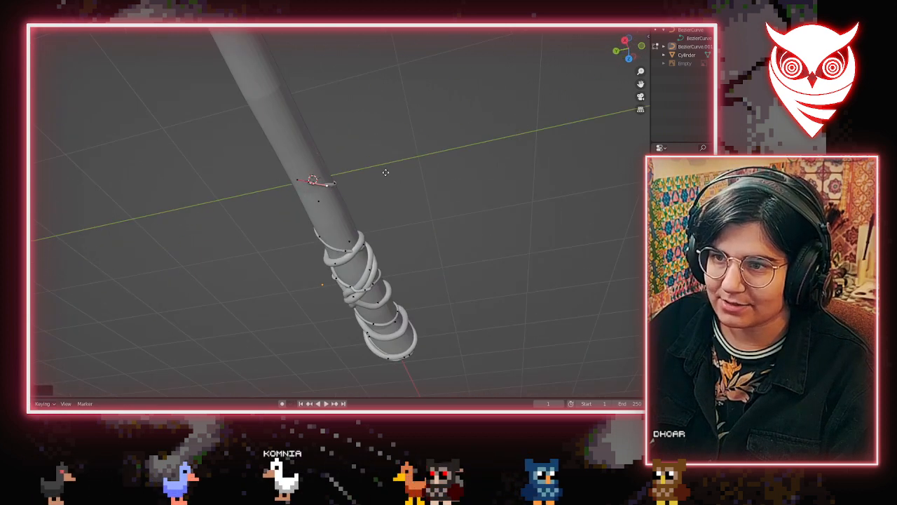
scroll(383, 175, "up", 3)
middle_click_drag(372, 184, 263, 215)
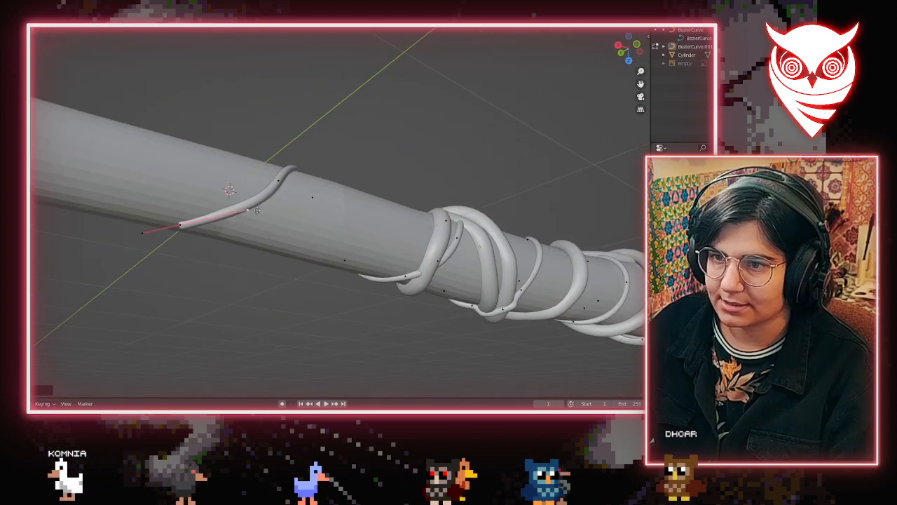
left_click_drag(256, 210, 258, 222)
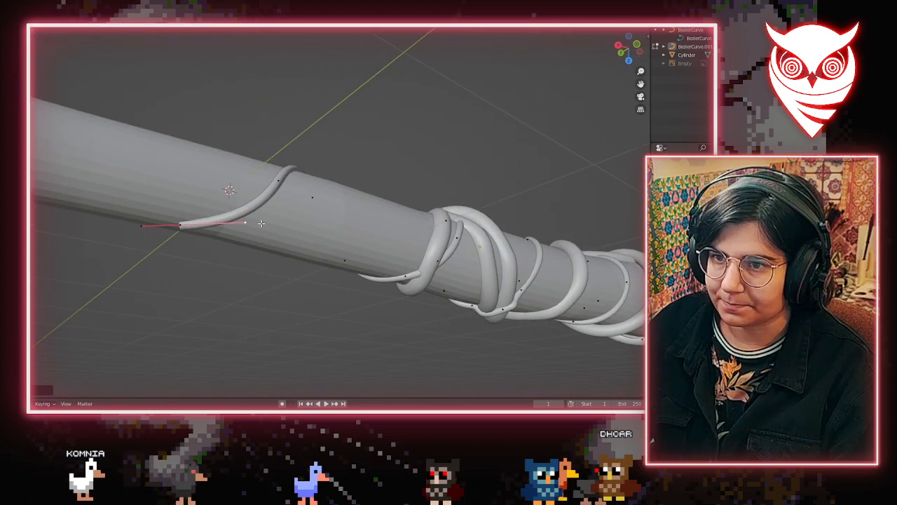
middle_click_drag(261, 223, 360, 250)
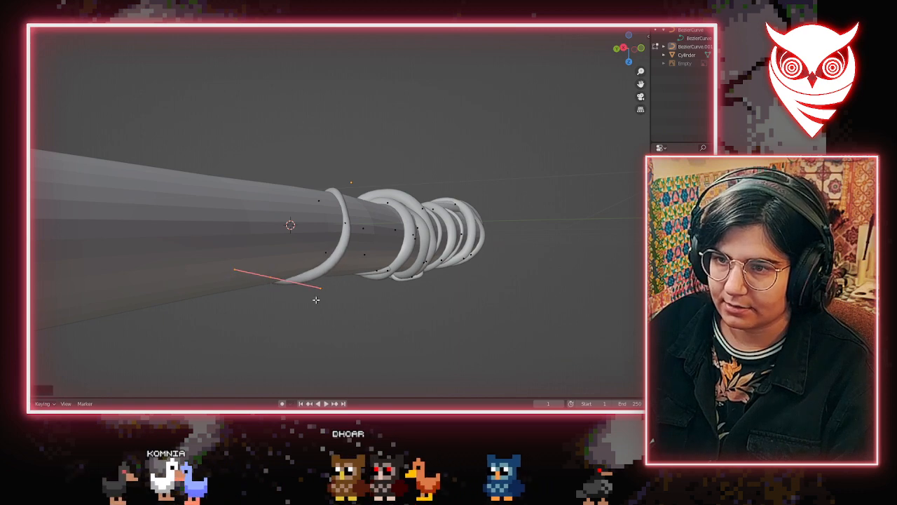
Fit the thin vine's end point and its near handle closer to the shaft surface, and leave curve editing
middle_click_drag(316, 300, 293, 249)
left_click(259, 141)
key("g")
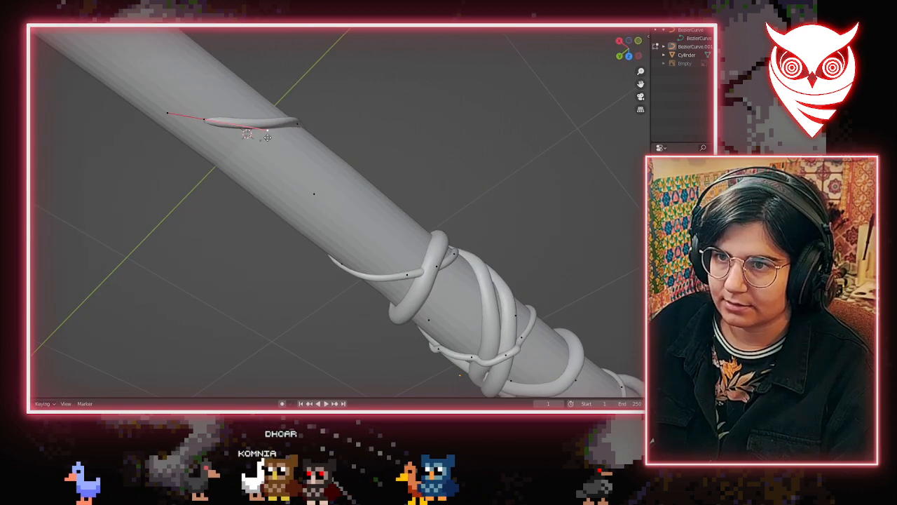
left_click(267, 137)
middle_click_drag(271, 168, 350, 142)
key("Tab")
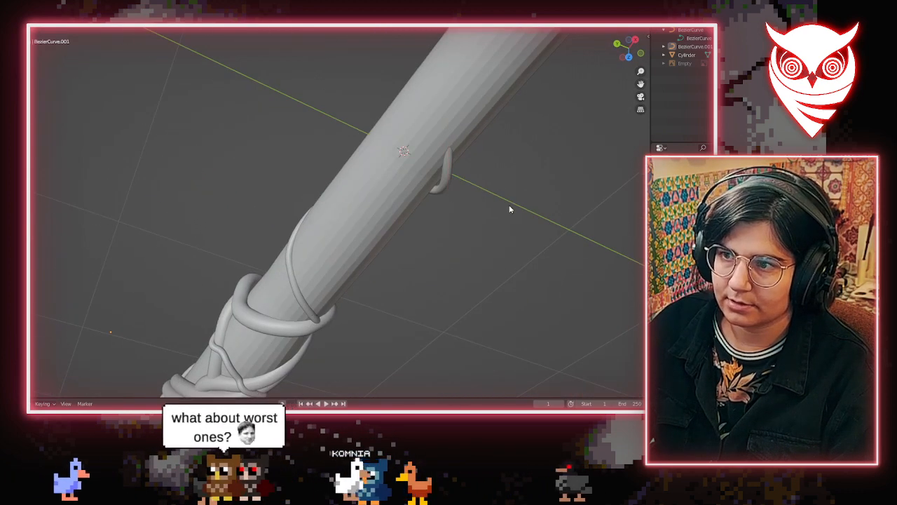
key("Tab")
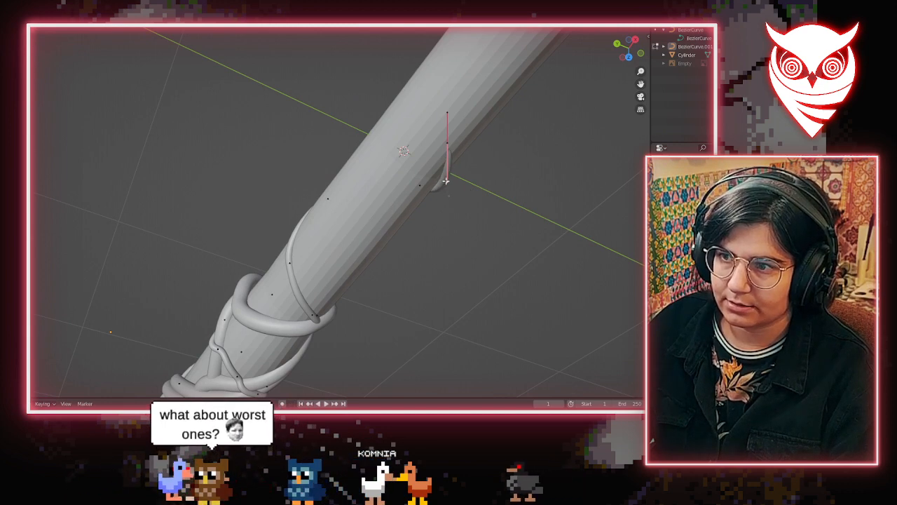
middle_click_drag(446, 181, 298, 200)
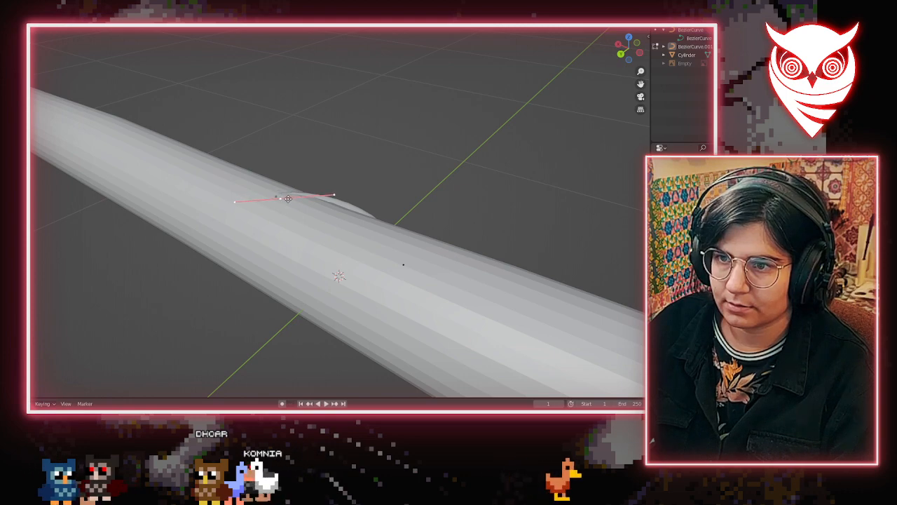
middle_click_drag(335, 230, 225, 278)
key("Tab")
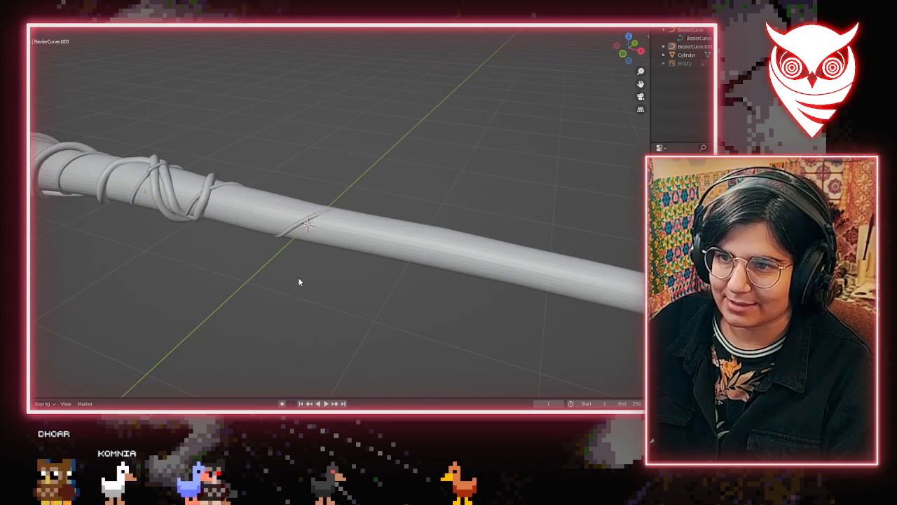
Hide both Bezier vine curves to isolate the wand's shaft, and make the cylinder the active object
middle_click_drag(309, 277, 82, 192)
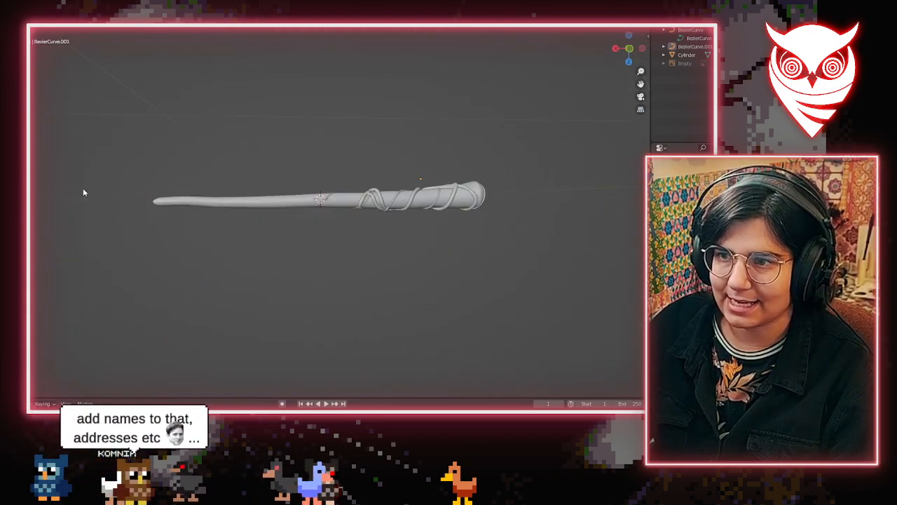
middle_click_drag(189, 209, 552, 110)
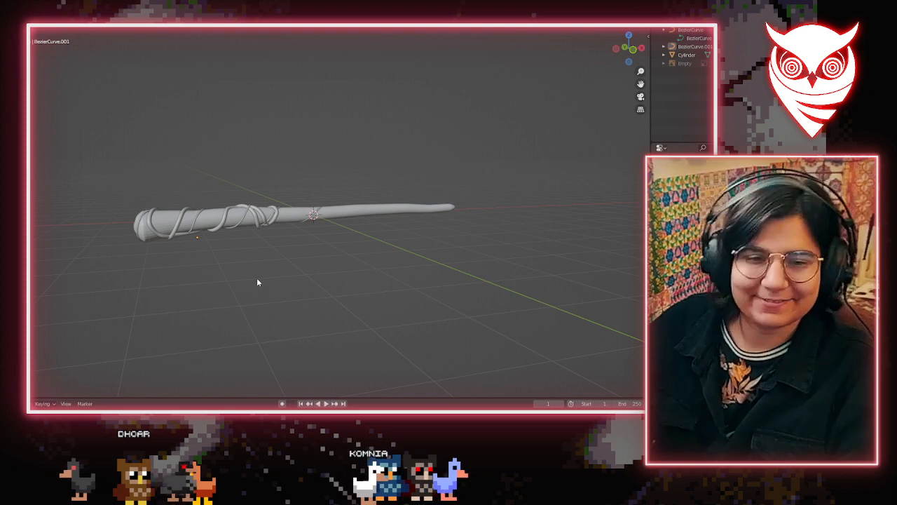
scroll(274, 194, "up", 2)
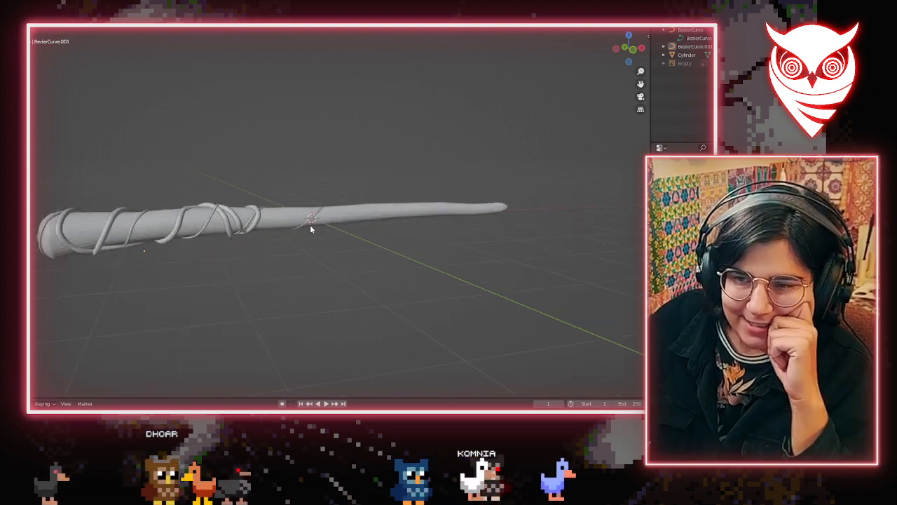
scroll(311, 231, "down", 1)
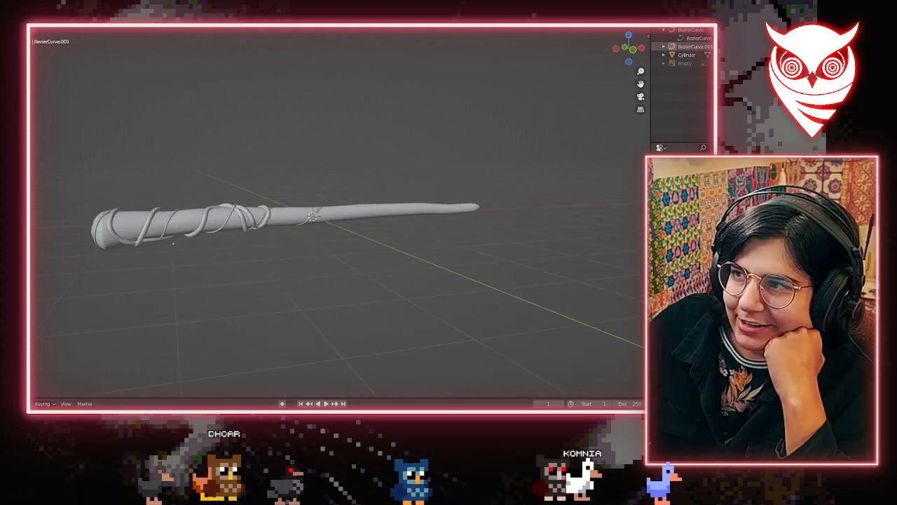
left_click(713, 30)
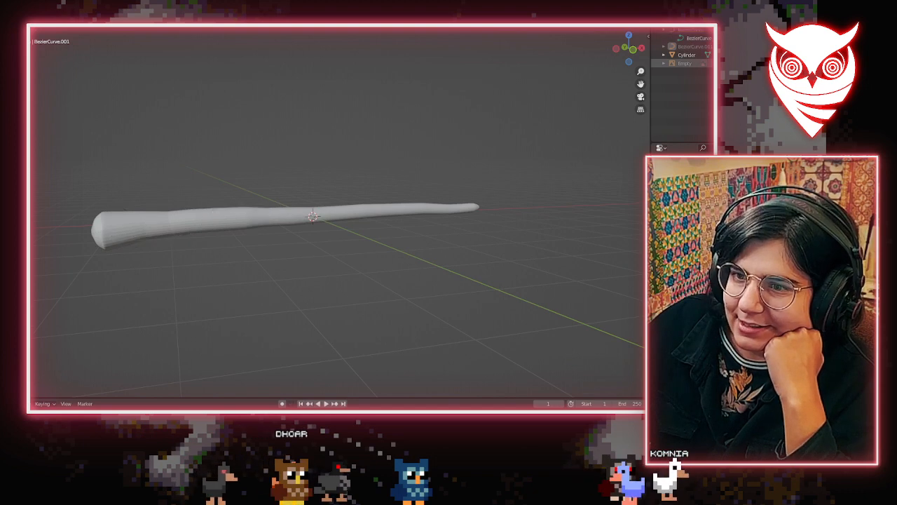
left_click(712, 55)
left_click(712, 54)
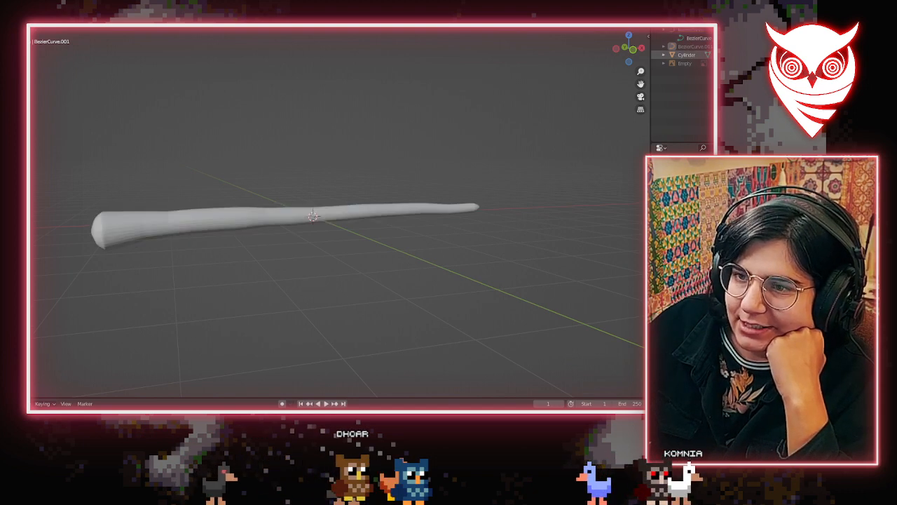
Examine the edge loops of the shaft mesh from several angles in Edit Mode
key("Tab")
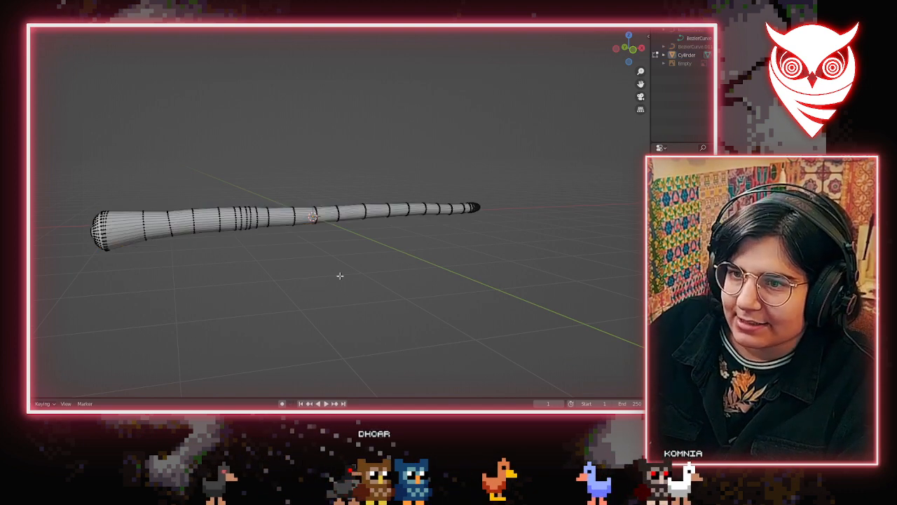
middle_click_drag(425, 274, 42, 268)
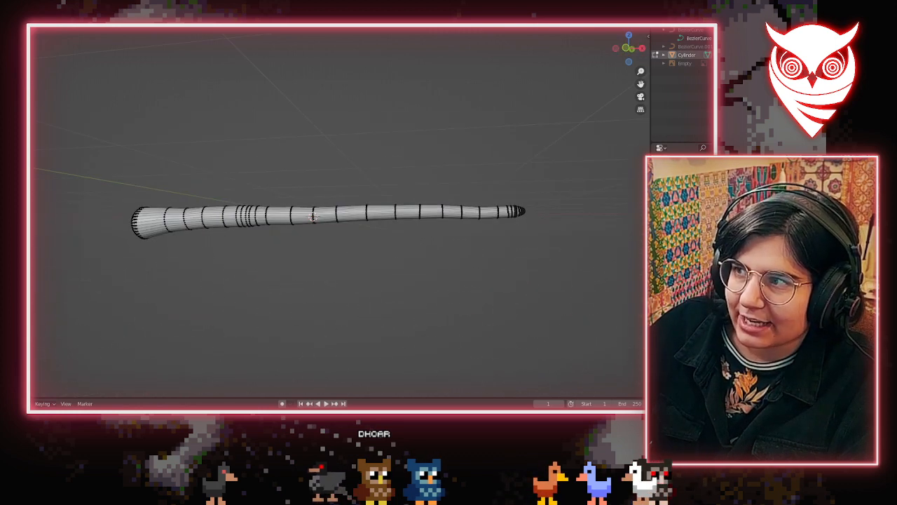
left_click(773, 63)
middle_click_drag(560, 266, 575, 232)
key("h")
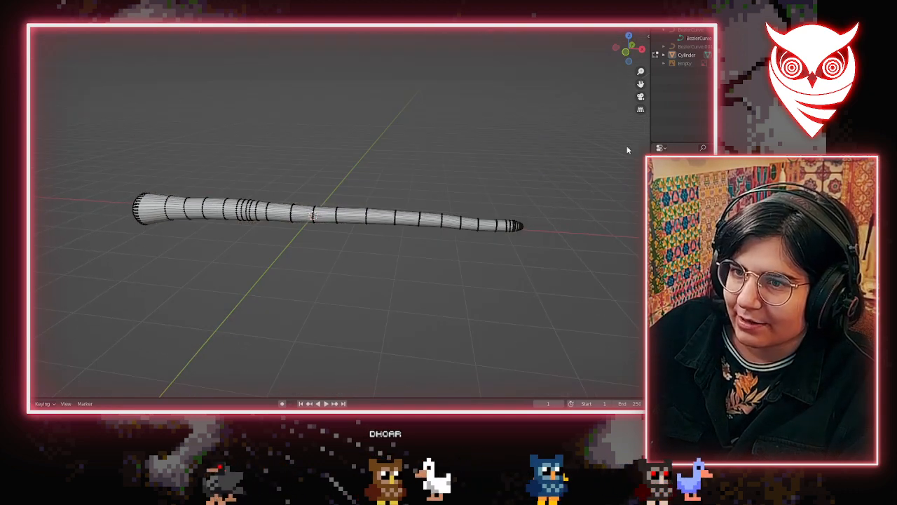
key("Tab")
middle_click_drag(430, 318, 475, 304)
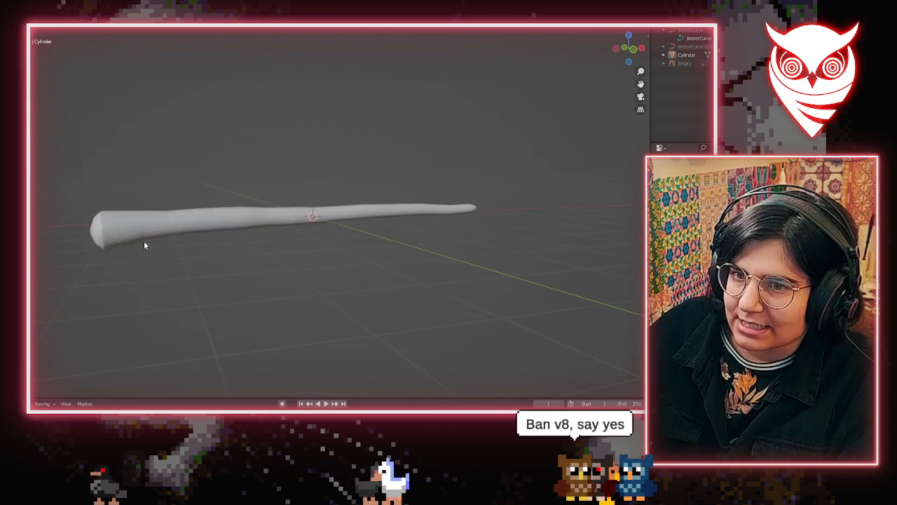
Select the edge loop beside the rounded handle end of the shaft and scale it
left_click(126, 236)
key("Tab")
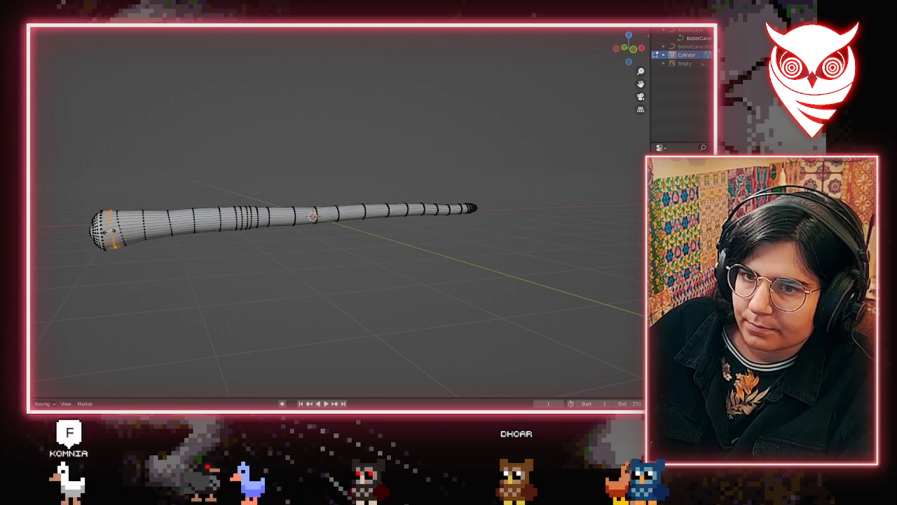
left_click(110, 233)
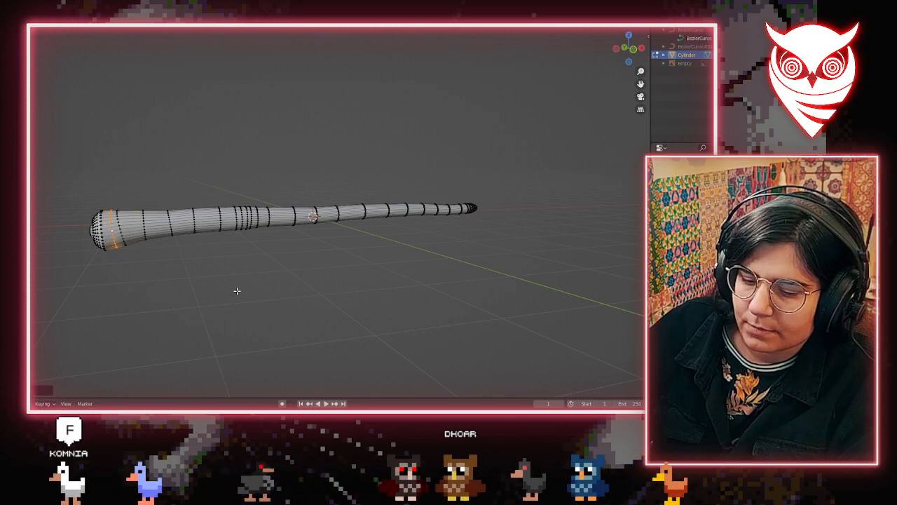
key("s")
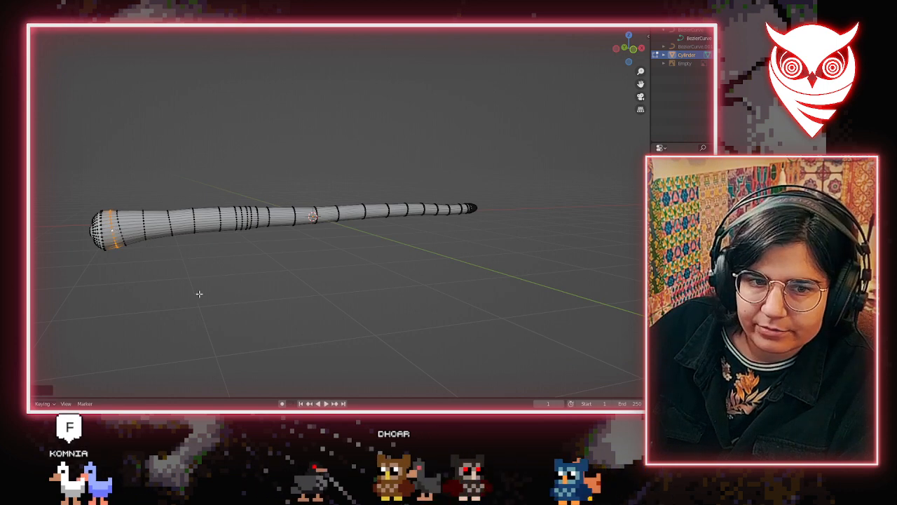
Leave mesh editing, show the thin vine again and view the wand in orthographic right and back views
key("Tab")
mouse_move(225, 287)
middle_mouse_down()
mouse_move(301, 305)
mouse_move(212, 279)
middle_mouse_up()
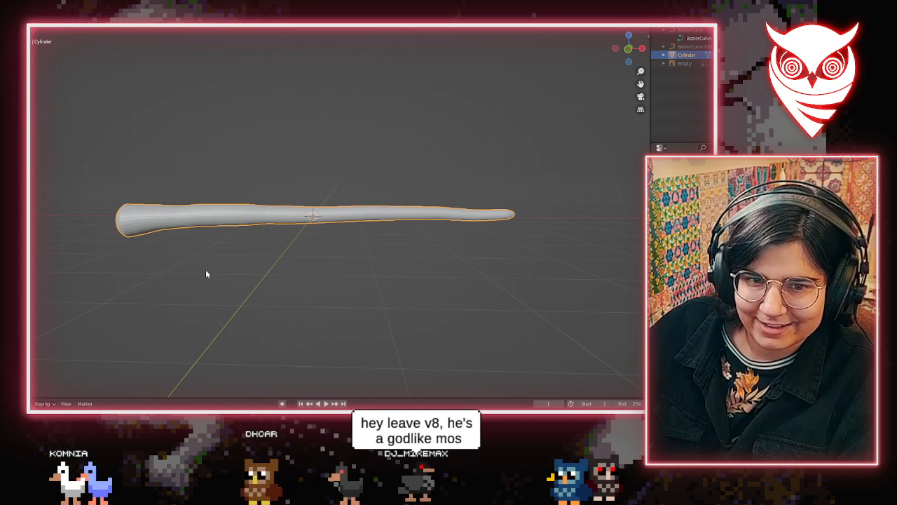
key("KP_3")
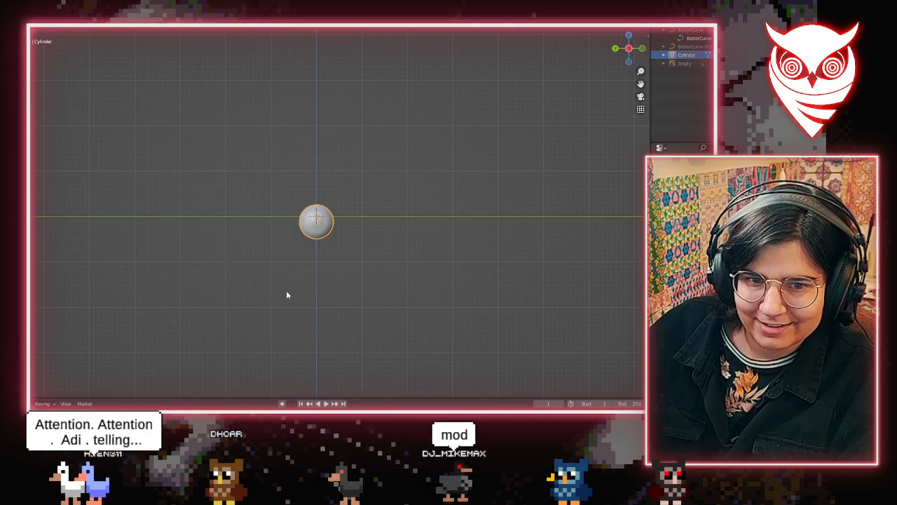
key("ctrl+KP_1")
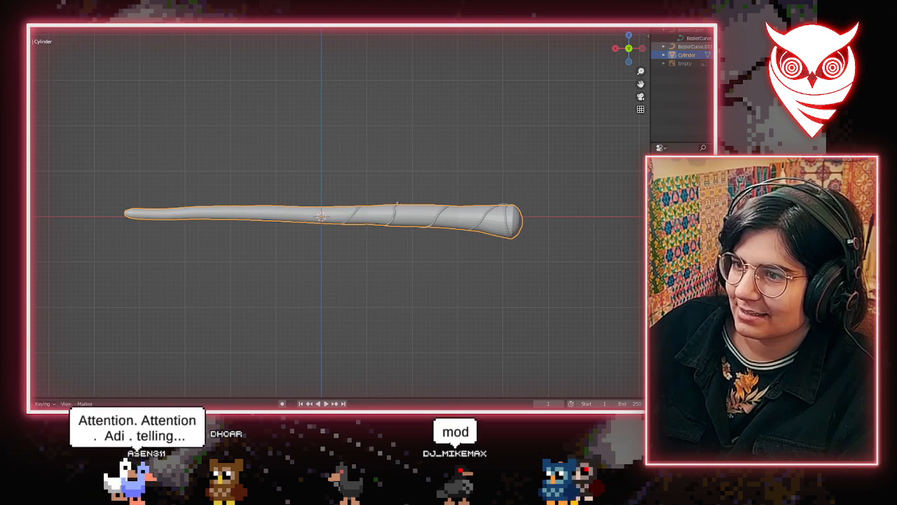
Examine the thick vine's path around the shaft from both sides of the wand
middle_click_drag(453, 253, 244, 266)
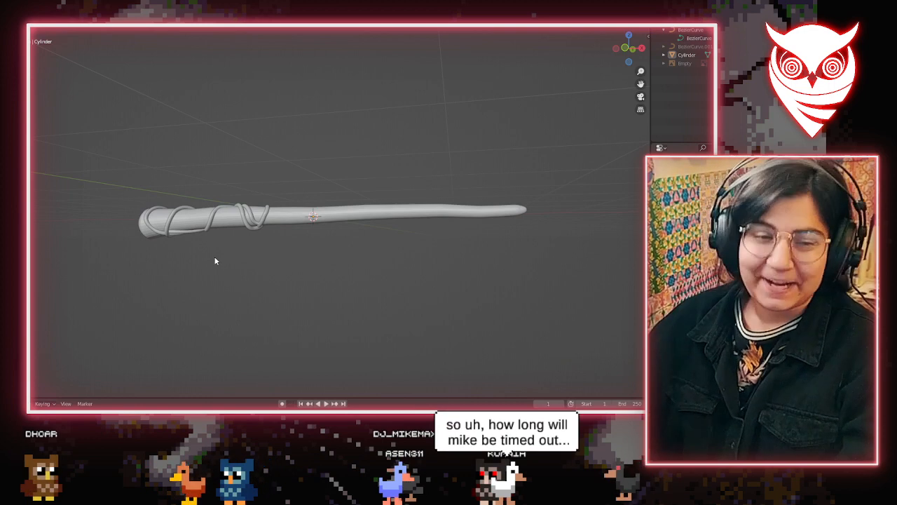
middle_click_drag(260, 257, 35, 272)
middle_click_drag(176, 230, 293, 212, "shift")
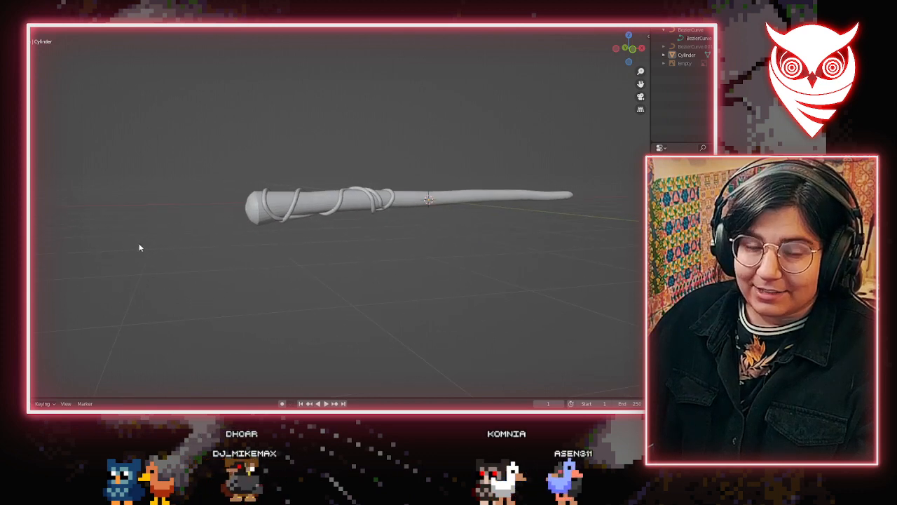
scroll(141, 248, "up", 4)
middle_click_drag(276, 289, 235, 272)
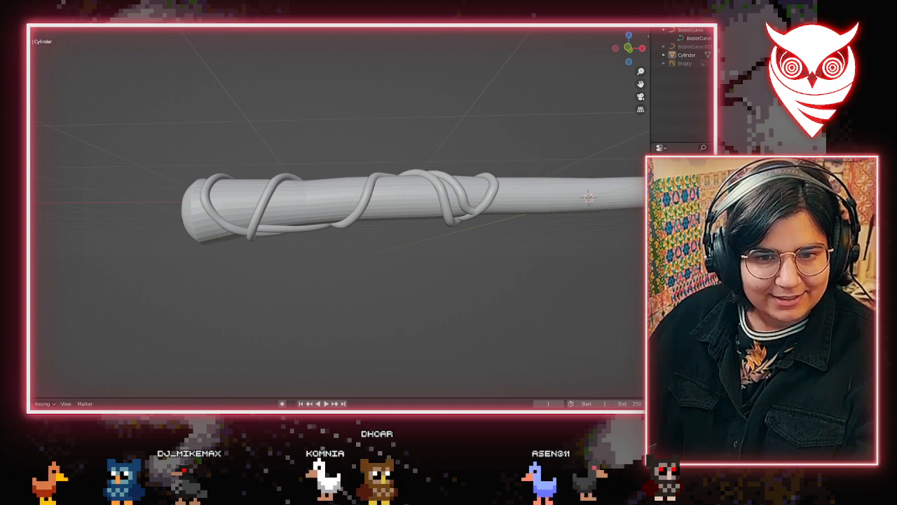
left_click(251, 233)
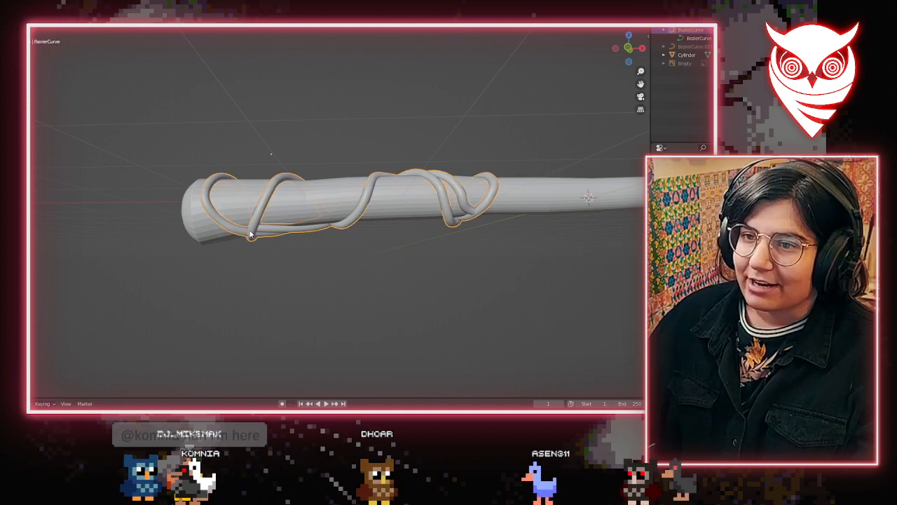
left_click(271, 300)
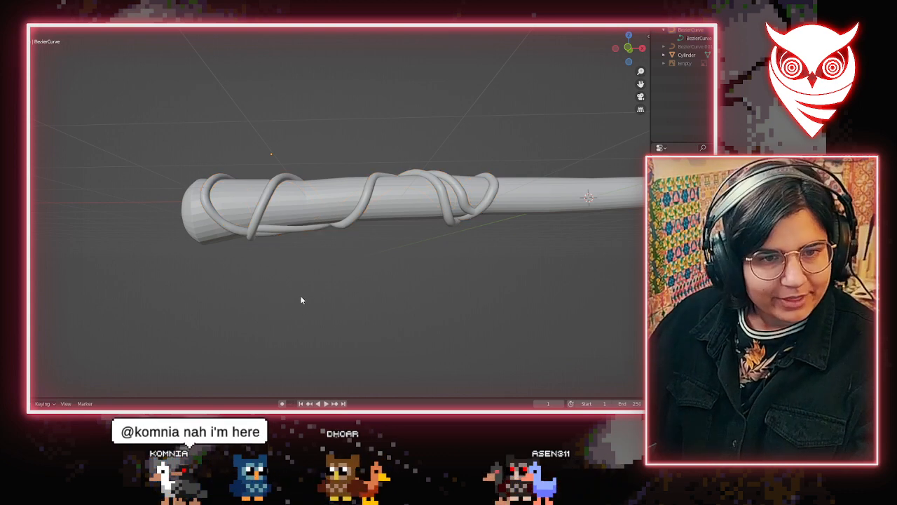
left_click(447, 196)
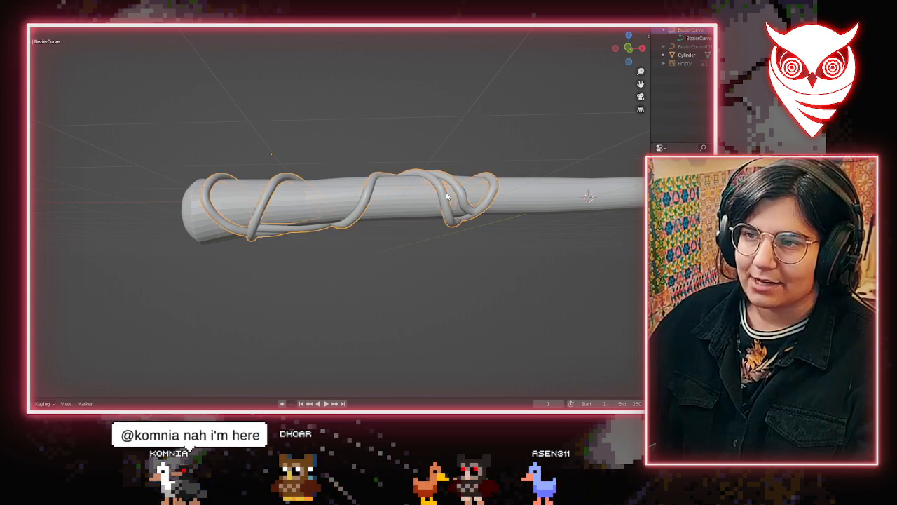
left_click(515, 353)
middle_click_drag(530, 337, 238, 294)
Show the reference sketch to compare it with the wand, hide it again, and show the thin vine curve
left_click(712, 63)
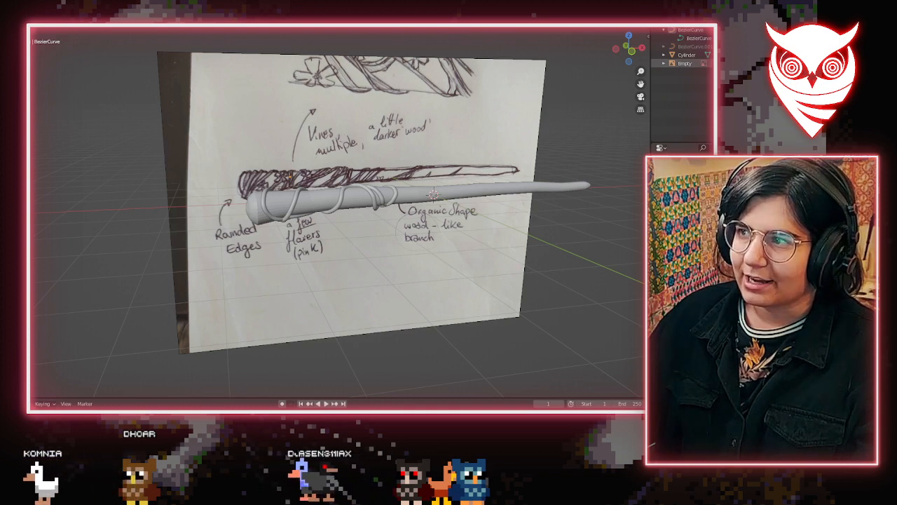
left_click(712, 63)
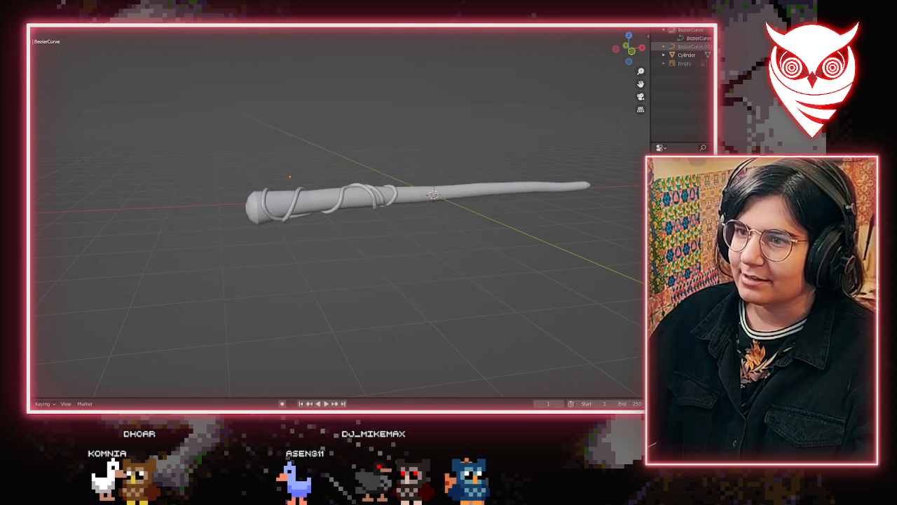
middle_click_drag(152, 297, 383, 239)
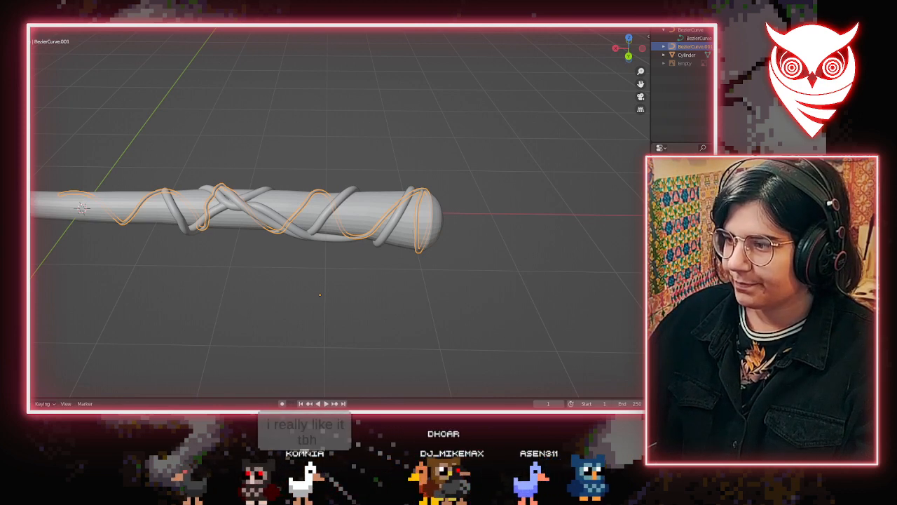
left_click(558, 353)
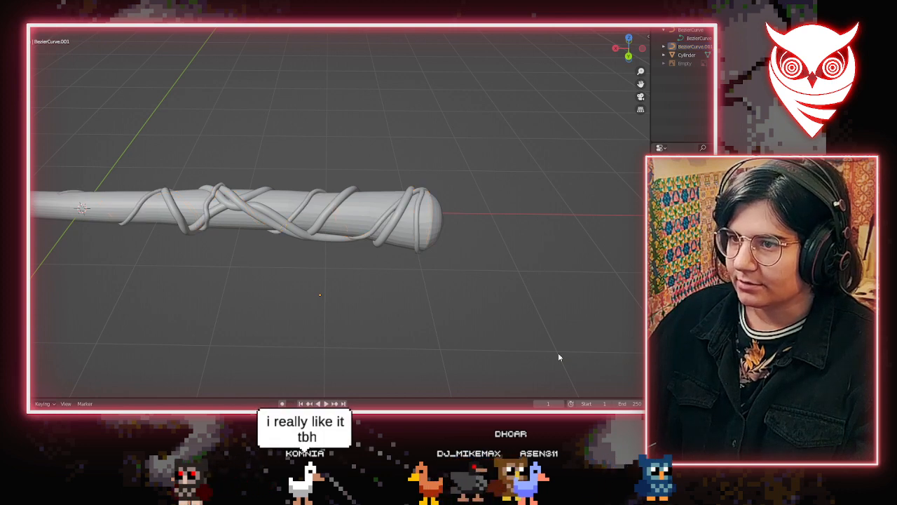
Examine how both vines wrap around the handle from several angles and distances
middle_click_drag(547, 361, 535, 302)
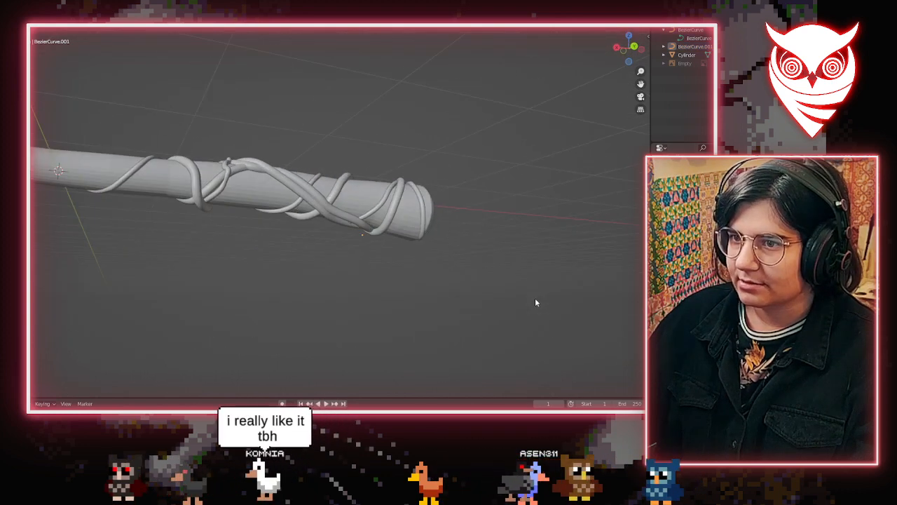
middle_click_drag(361, 311, 501, 154)
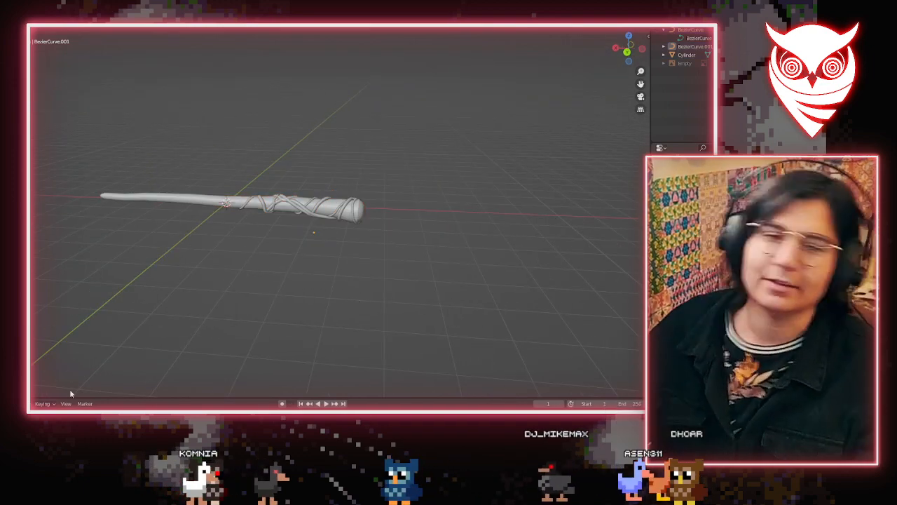
middle_click_drag(396, 184, 259, 241)
scroll(333, 243, "up", 5)
scroll(329, 245, "down", 4)
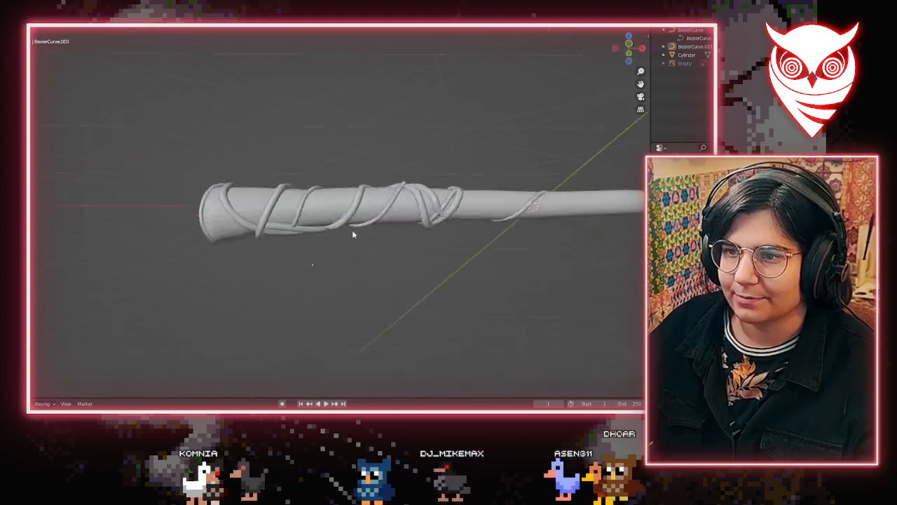
middle_click_drag(353, 234, 278, 297)
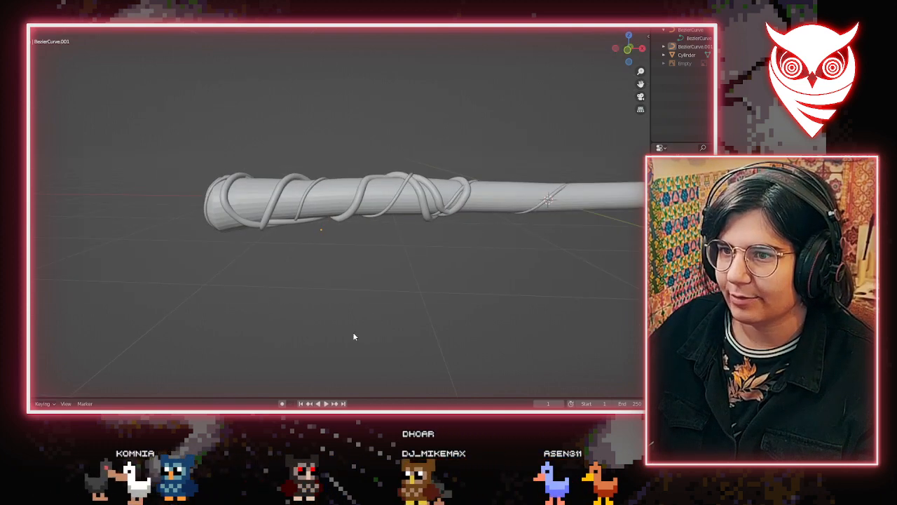
key("shift+a")
mouse_move(329, 267)
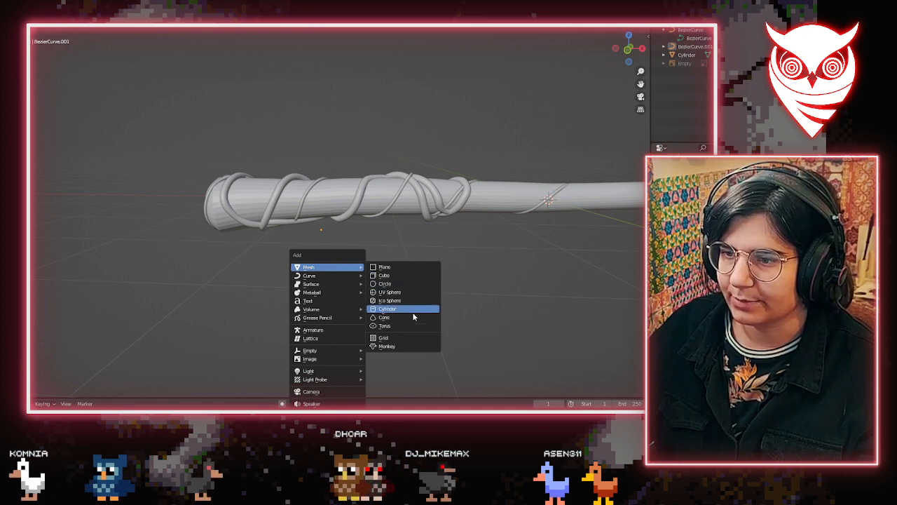
left_click(305, 213)
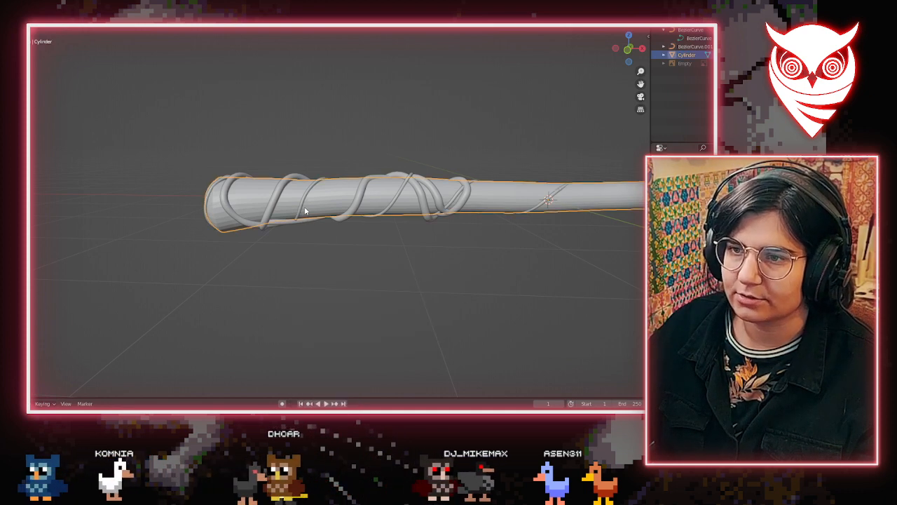
left_click(319, 228)
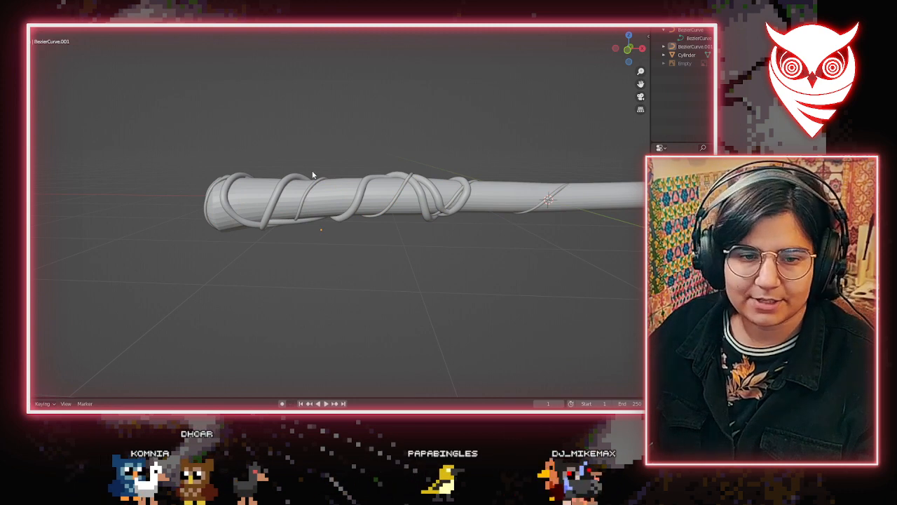
Add a third Bezier curve above the handle, give it a round thickness and open it for point editing
middle_click_drag(479, 273, 182, 185)
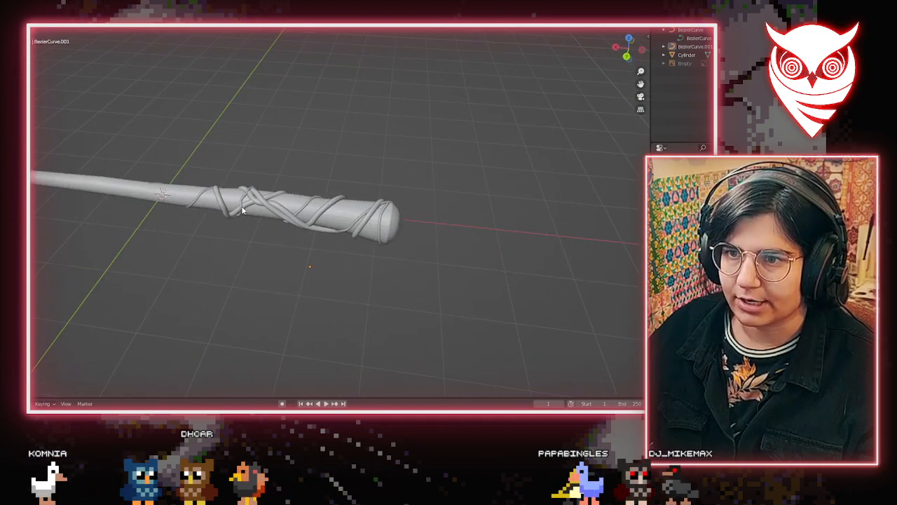
middle_click_drag(399, 260, 231, 247)
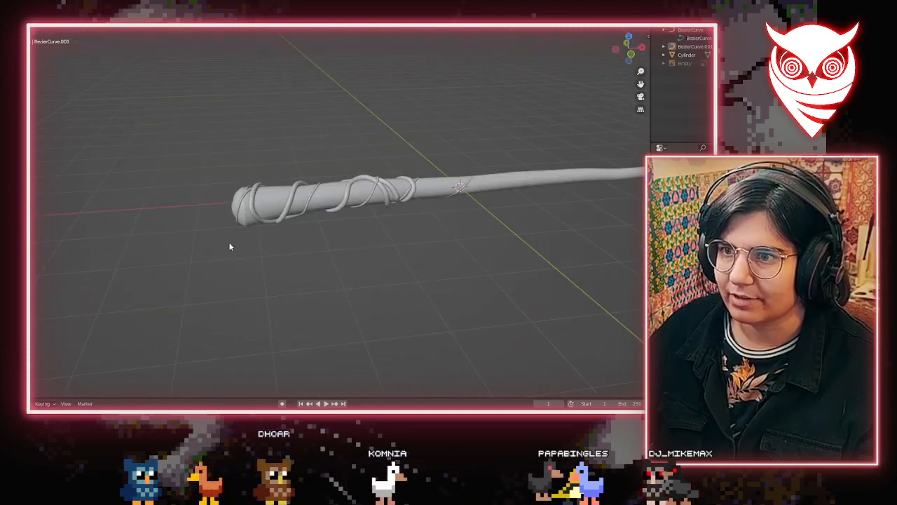
key("shift+a")
mouse_move(230, 246)
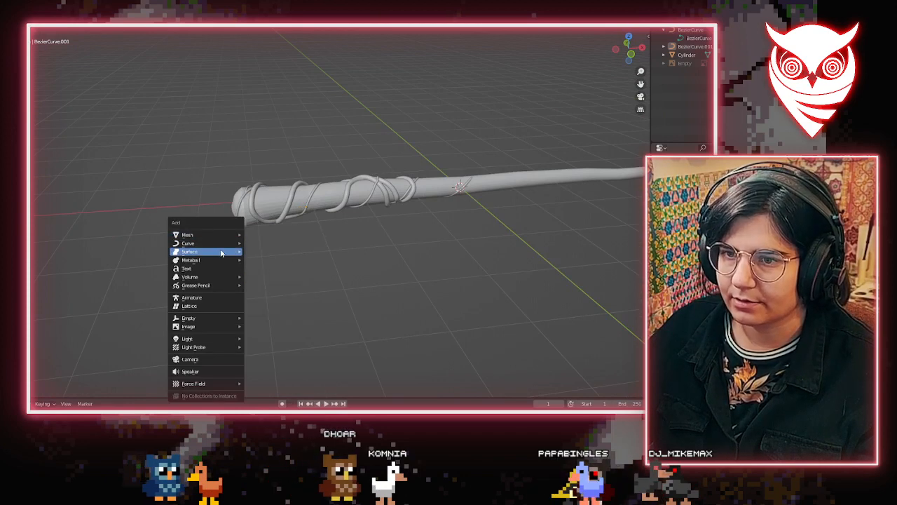
left_click(302, 249)
middle_click_drag(301, 249, 412, 249)
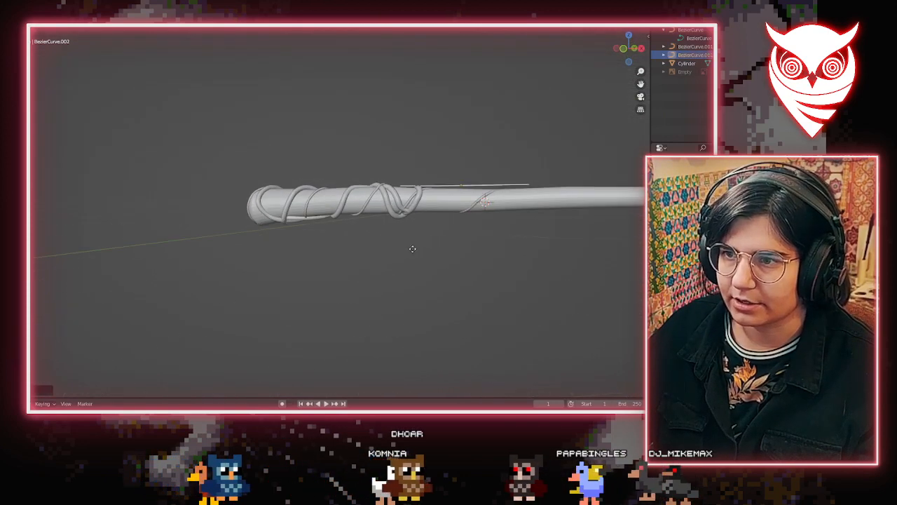
middle_click_drag(296, 253, 311, 280)
scroll(310, 281, "up", 3)
Move the new curve's starting control point to the side of the rounded handle end and rotate it upright
left_click(200, 148)
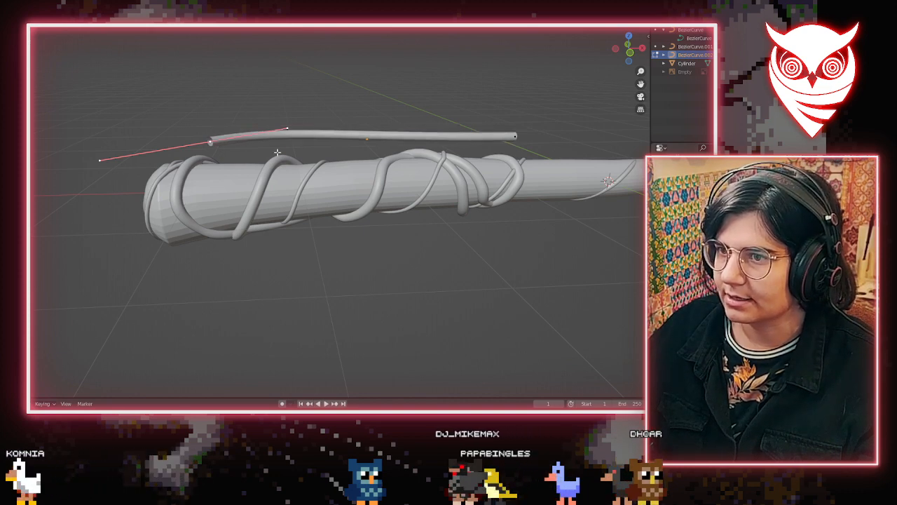
middle_click_drag(210, 163, 251, 189)
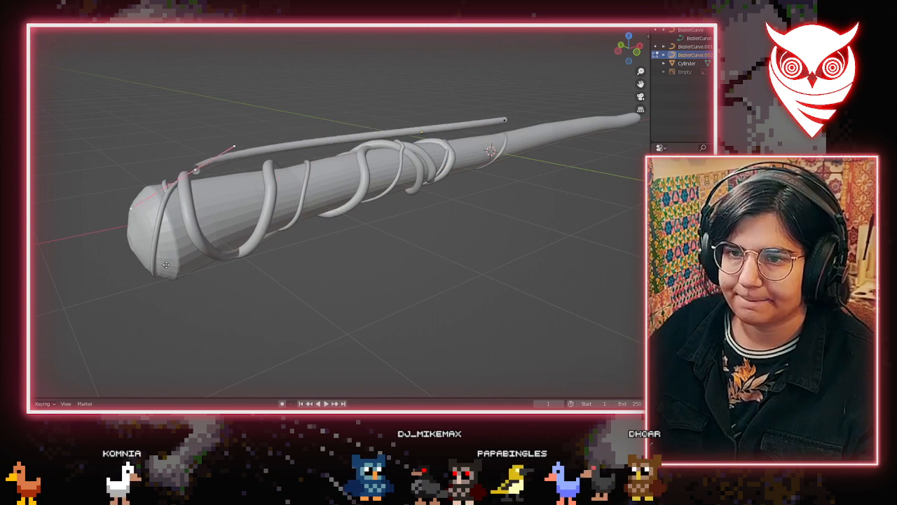
left_click(289, 284)
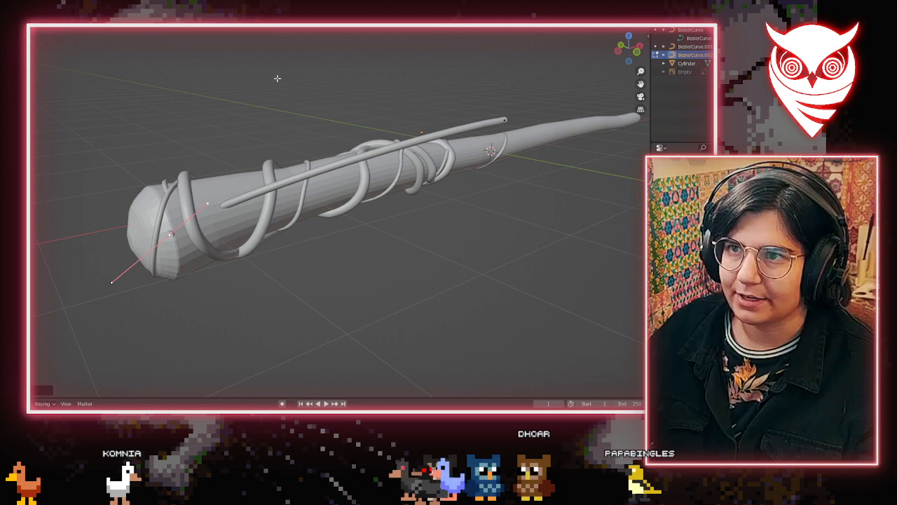
middle_click_drag(208, 211, 233, 152)
key("r")
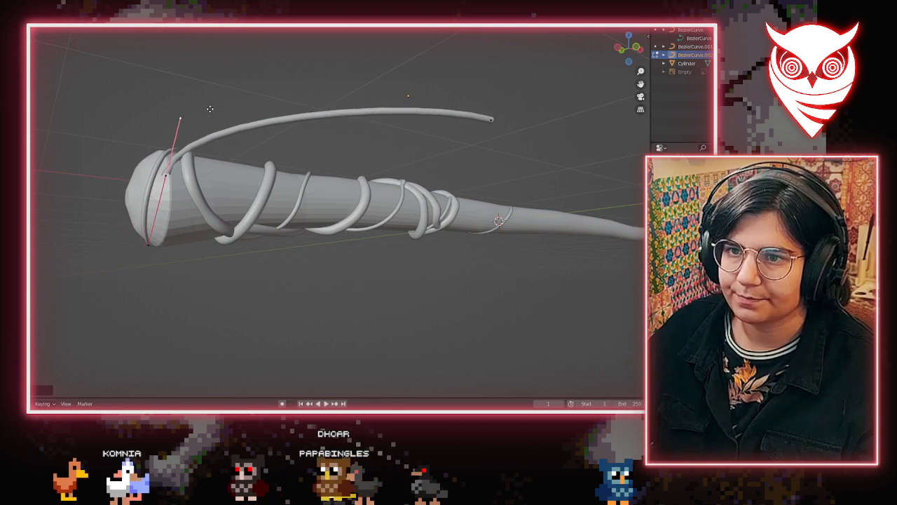
left_click(217, 94)
middle_click_drag(216, 94, 259, 170)
key("g")
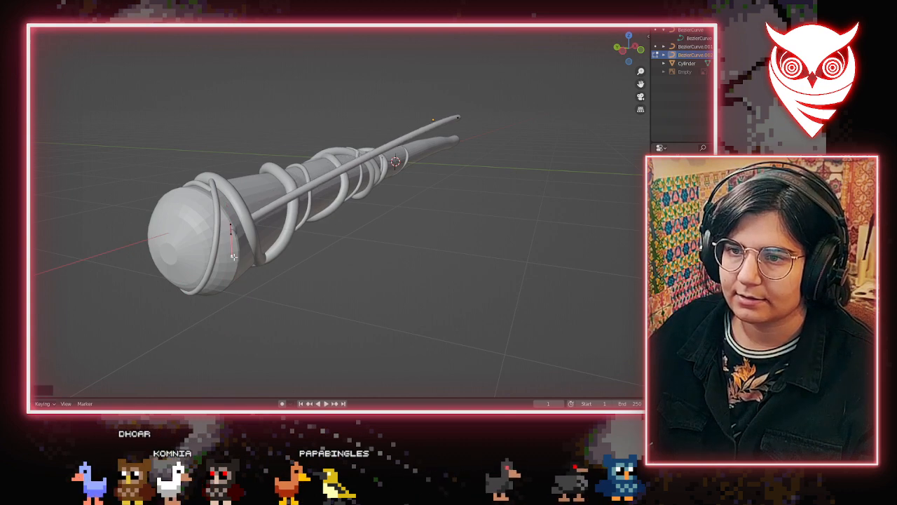
Adjust the starting point's position and handle length so the new vine begins on the surface of the handle end
key("KP_Decimal")
scroll(308, 235, "up", 4)
middle_click_drag(316, 234, 249, 235)
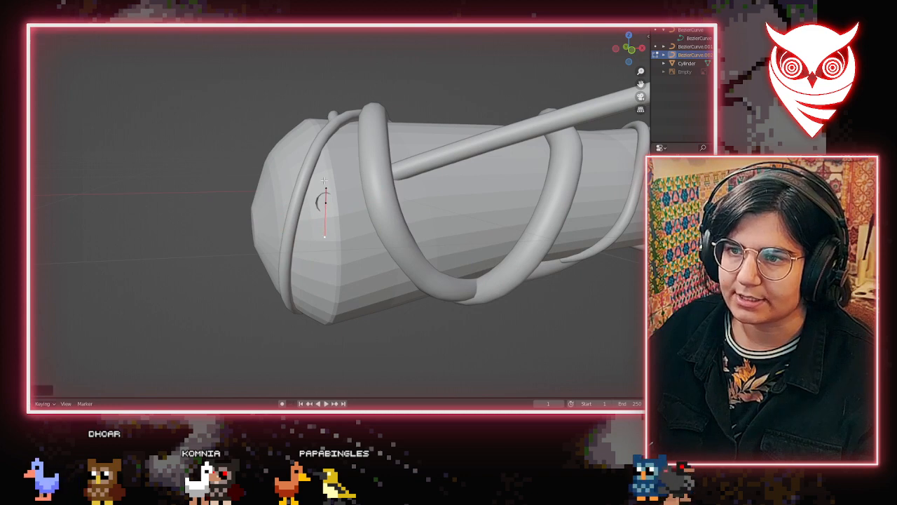
middle_click_drag(324, 181, 468, 143)
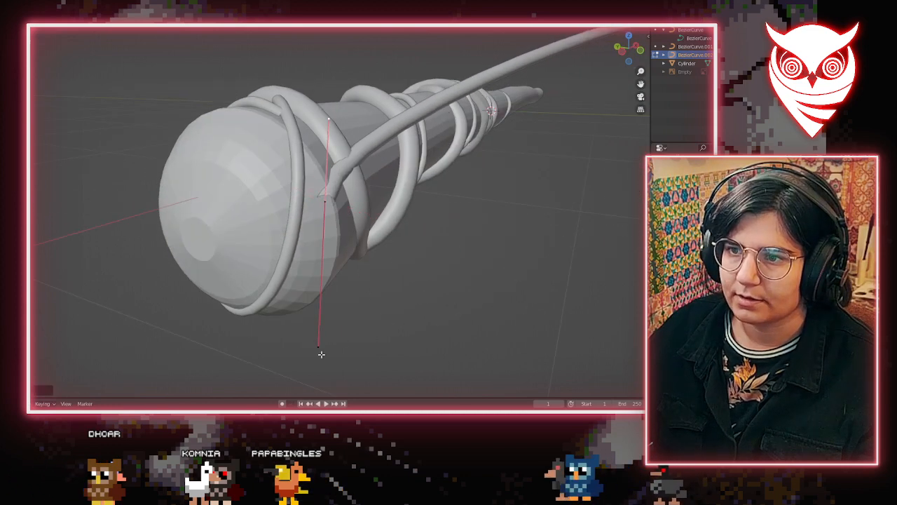
key("g")
left_click(373, 71)
middle_click_drag(589, 210, 338, 309)
left_click(371, 270)
key("g")
left_click(338, 253)
Bring the new curve's far end point close above the handle end and shorten its handles
scroll(337, 309, "down", 8)
left_click(508, 155)
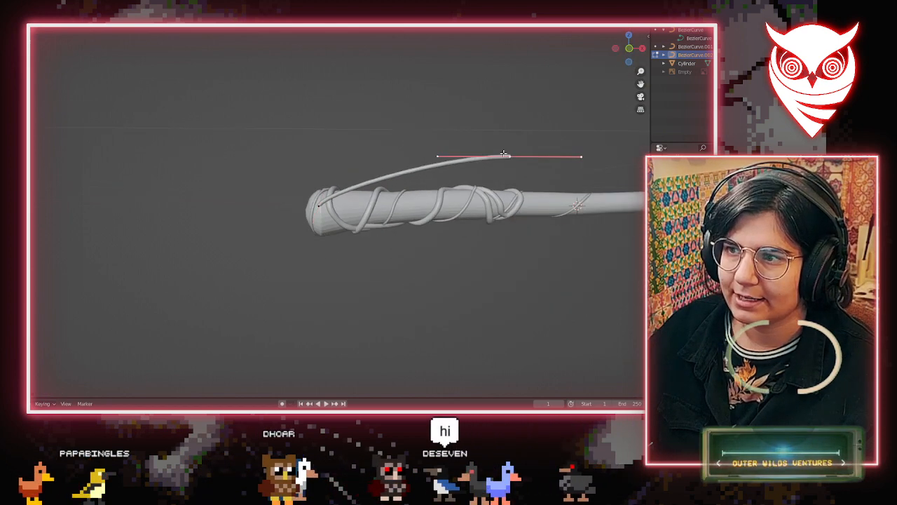
key("g")
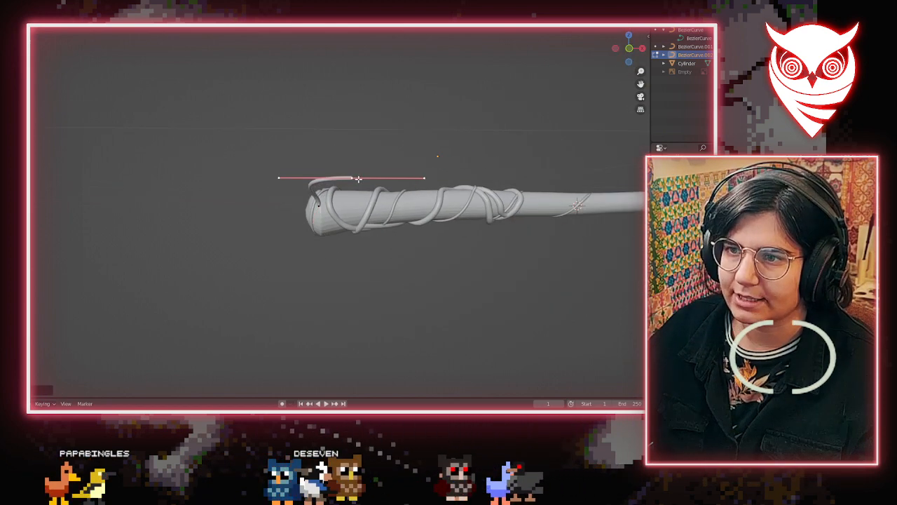
scroll(414, 200, "up", 2)
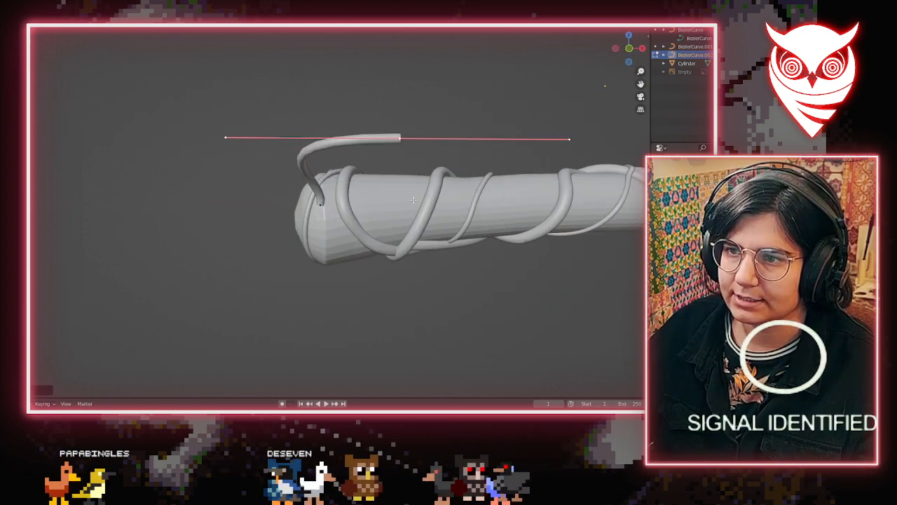
left_click(369, 145)
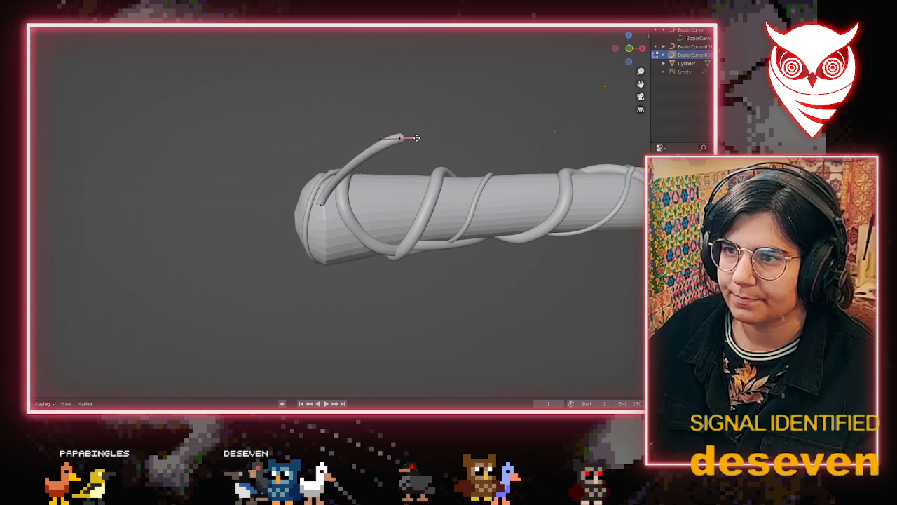
Lower the third vine's end point and its handle so the curve rests on top of the wand's handle end beside the existing vines
middle_click_drag(421, 140, 257, 252)
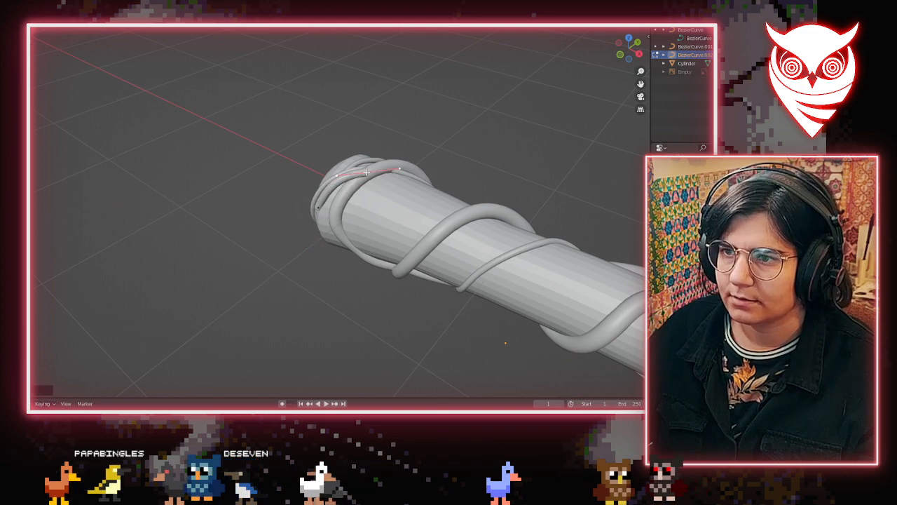
middle_click_drag(366, 172, 336, 187)
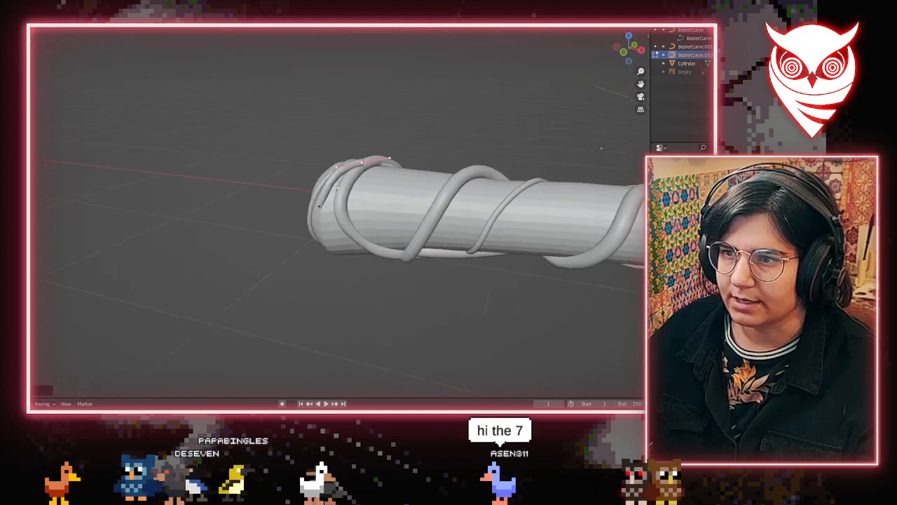
scroll(336, 187, "up", 5)
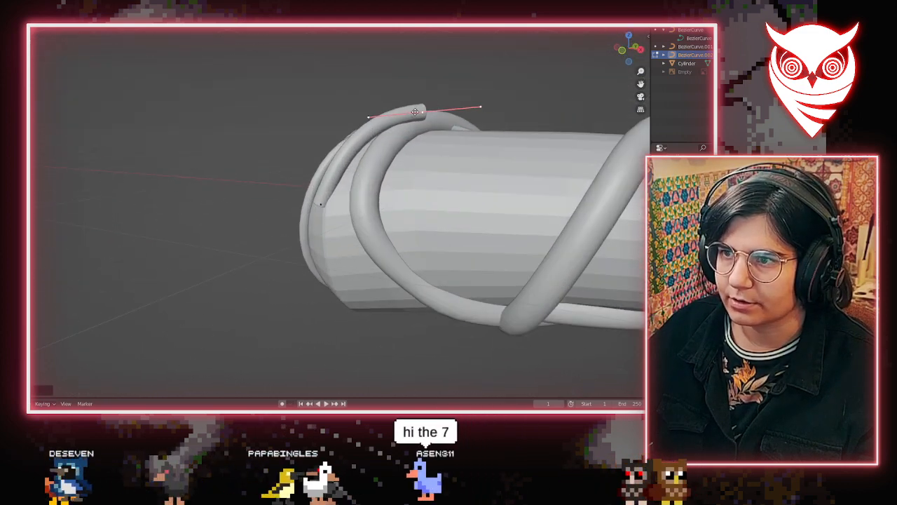
left_click_drag(417, 114, 371, 124)
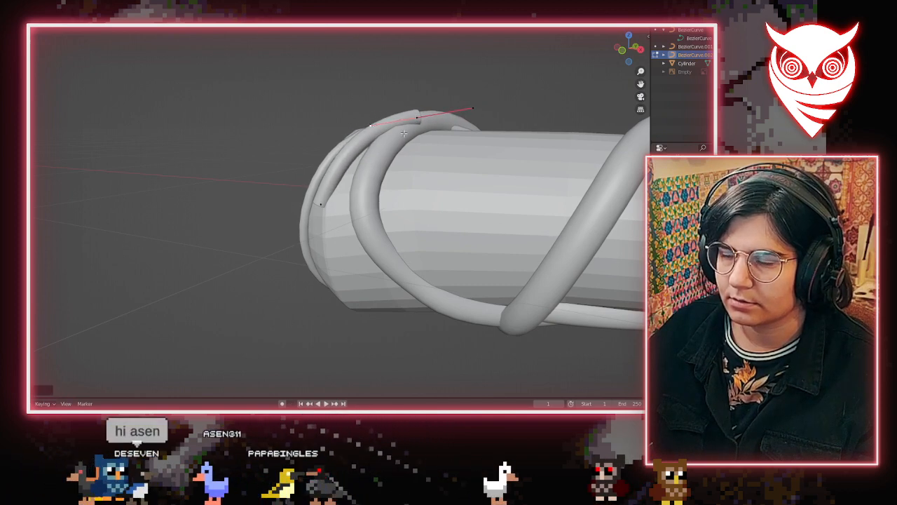
middle_click_drag(371, 123, 315, 161)
key("g")
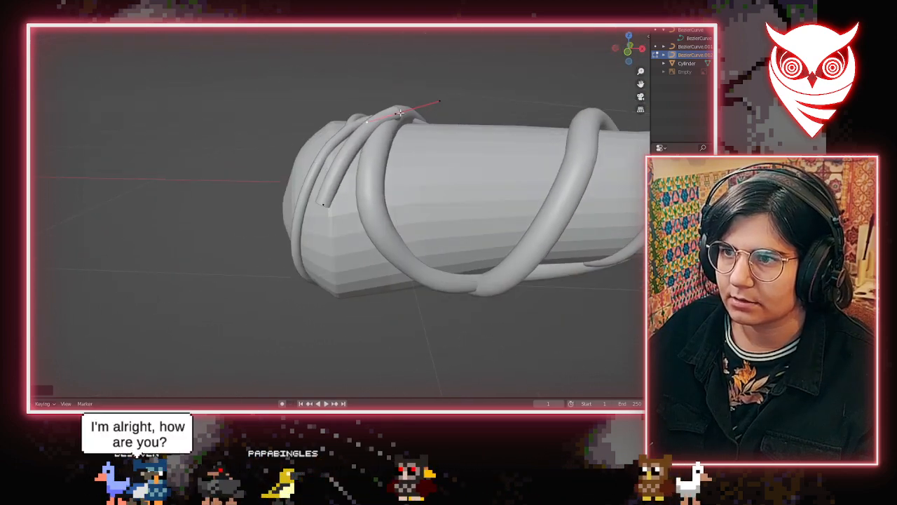
Extrude a new control point from the third vine's end, over the top to the far side of the shaft
middle_click_drag(463, 145, 335, 51)
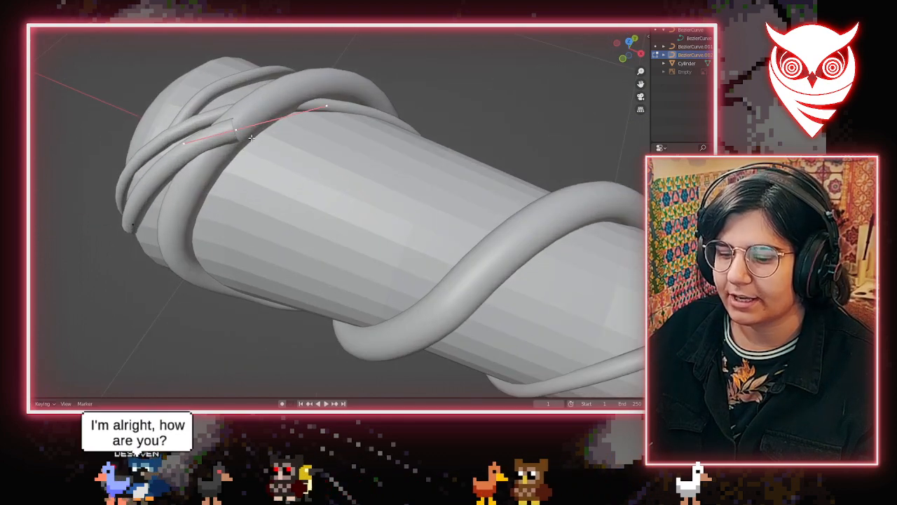
key("e")
left_click(468, 156)
middle_click_drag(474, 196, 433, 190)
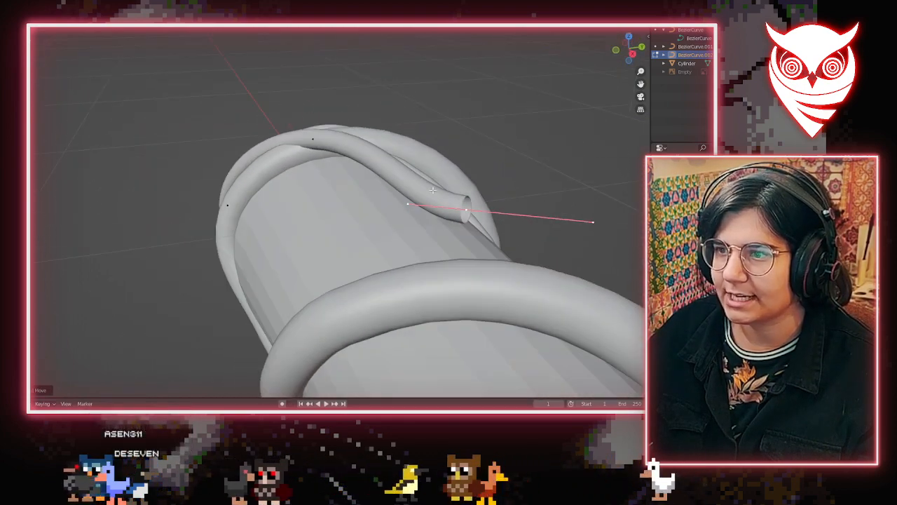
left_click(468, 230)
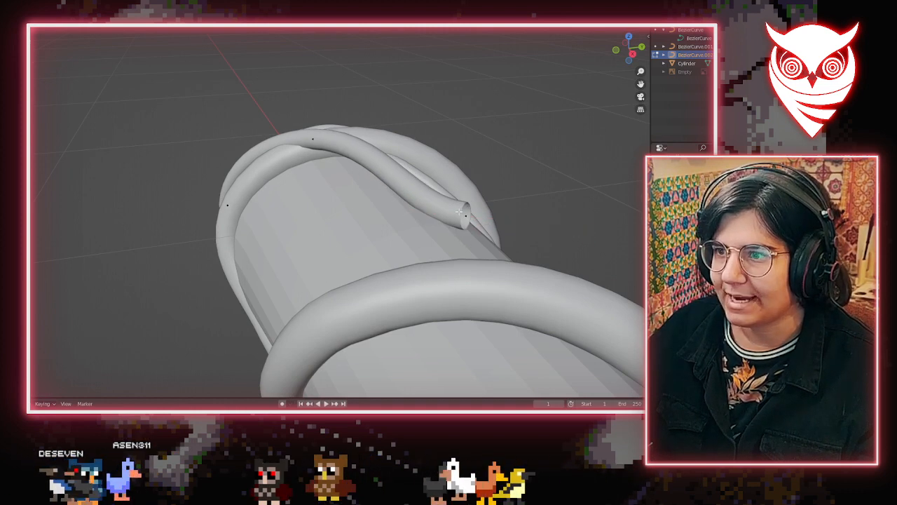
Reposition the new end point's handle so the third vine slopes diagonally down along the far side of the shaft
left_click(460, 214)
key("g")
left_click(471, 222)
middle_click_drag(472, 222, 265, 255)
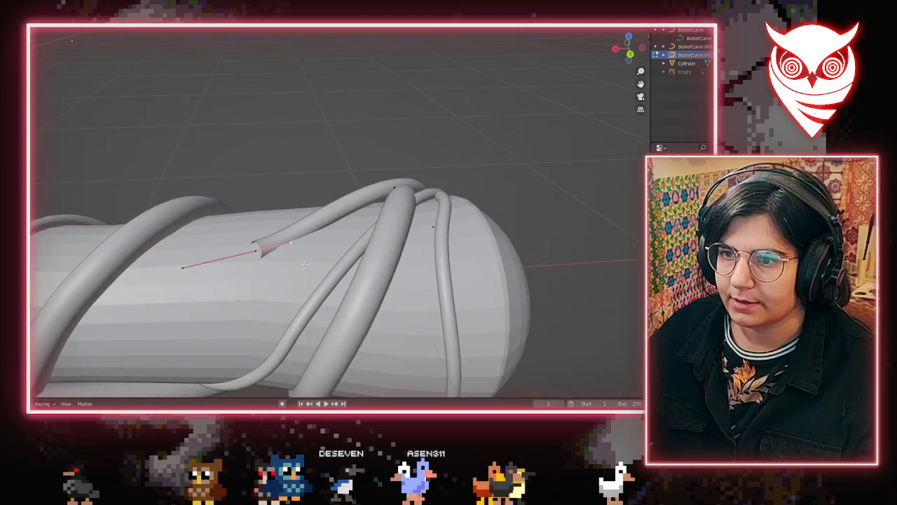
middle_click_drag(305, 264, 301, 254)
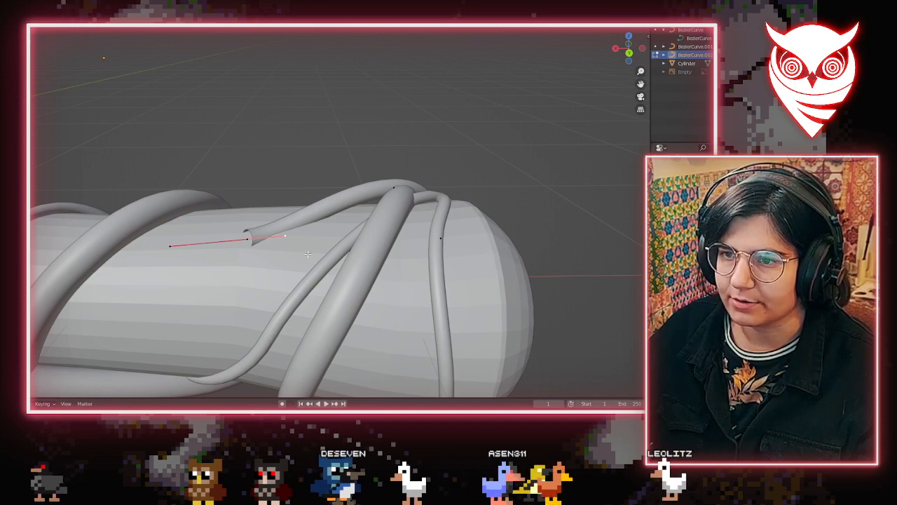
left_click(314, 224)
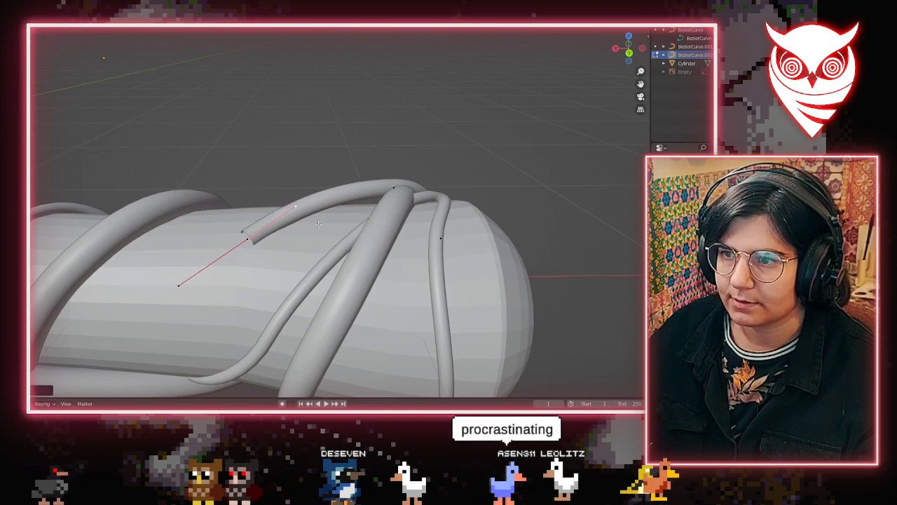
Reposition the vine curve's control point where it crosses the thick vine near the cylinder's rounded end
key("g")
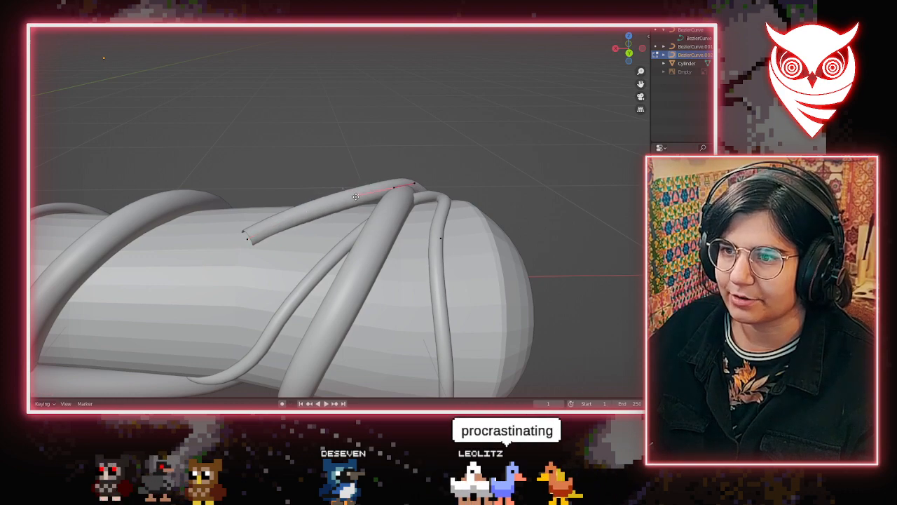
middle_click_drag(370, 203, 619, 206)
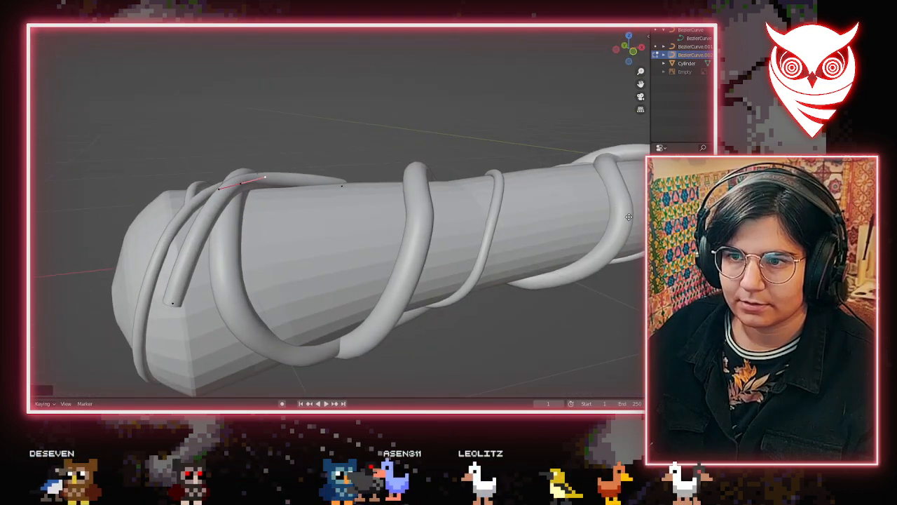
middle_click_drag(629, 221, 560, 221)
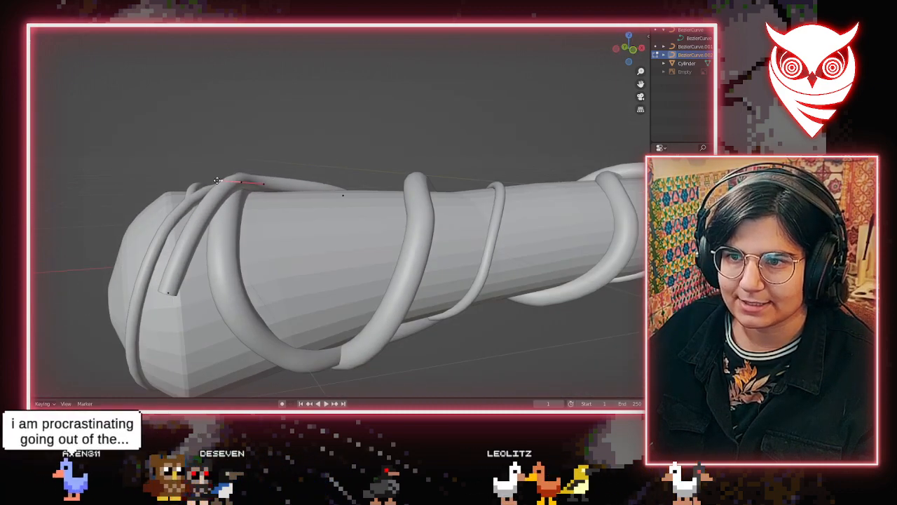
middle_click_drag(218, 180, 287, 261)
middle_click_drag(250, 212, 226, 171, "shift")
scroll(322, 228, "up", 3)
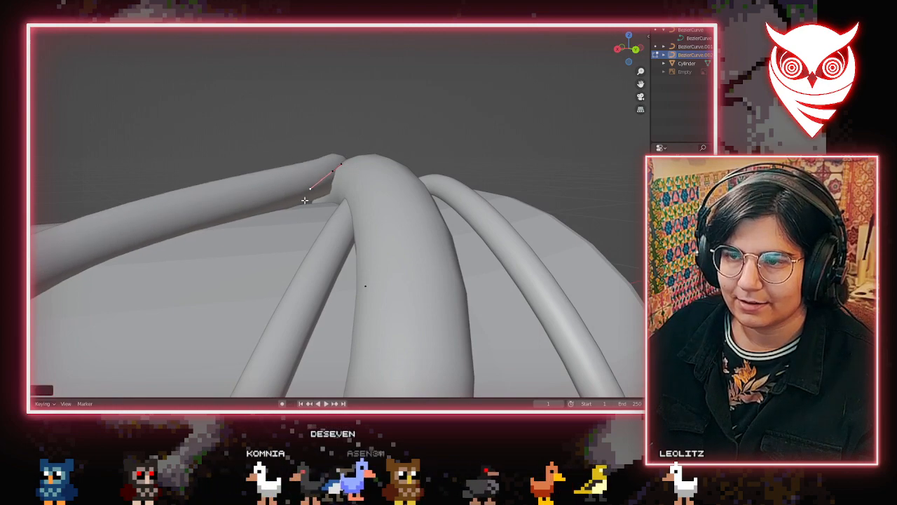
middle_click_drag(305, 200, 256, 251)
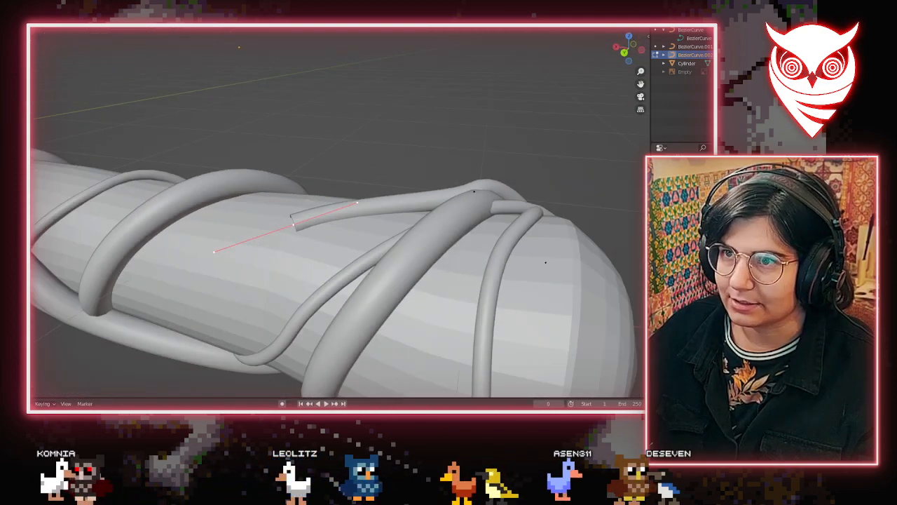
Extend the vine curve from its open end with a new control point and fit it against the cylinder's side
key("e")
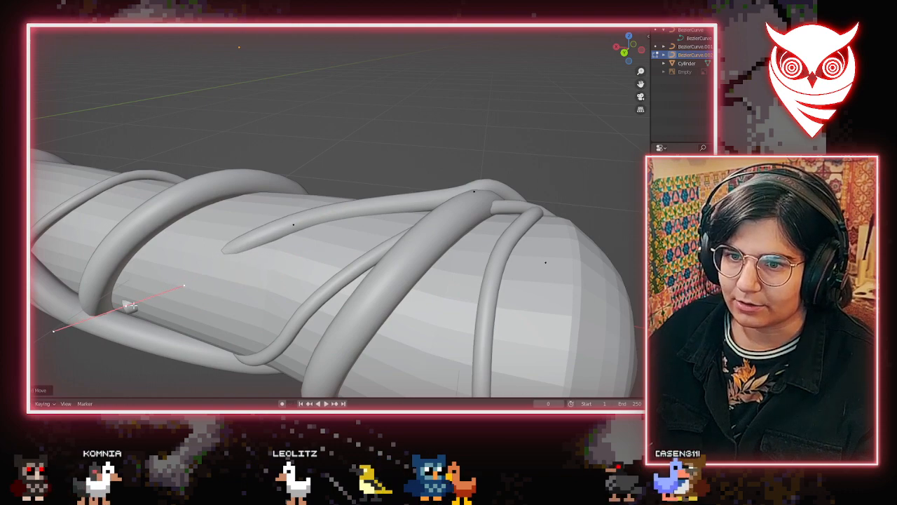
middle_click_drag(130, 309, 329, 185, "shift")
scroll(190, 288, "up", 2)
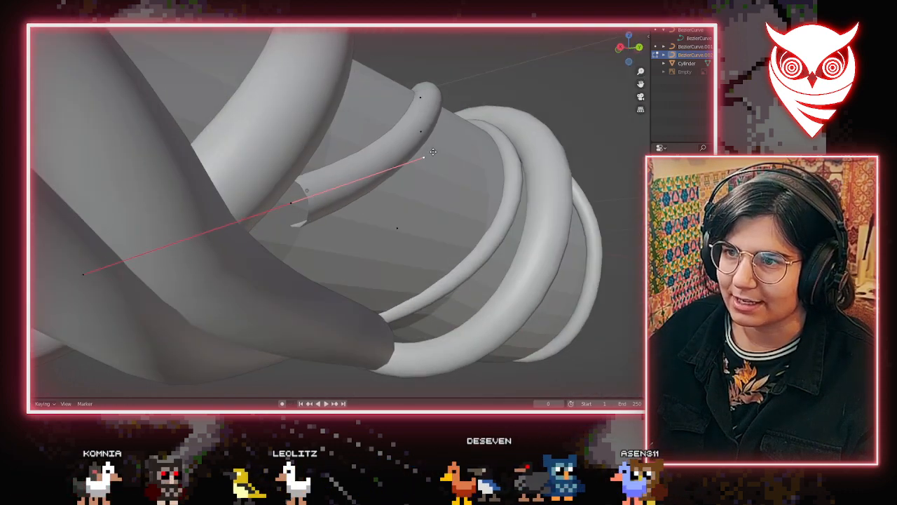
middle_click_drag(455, 131, 317, 212)
scroll(336, 226, "down", 6)
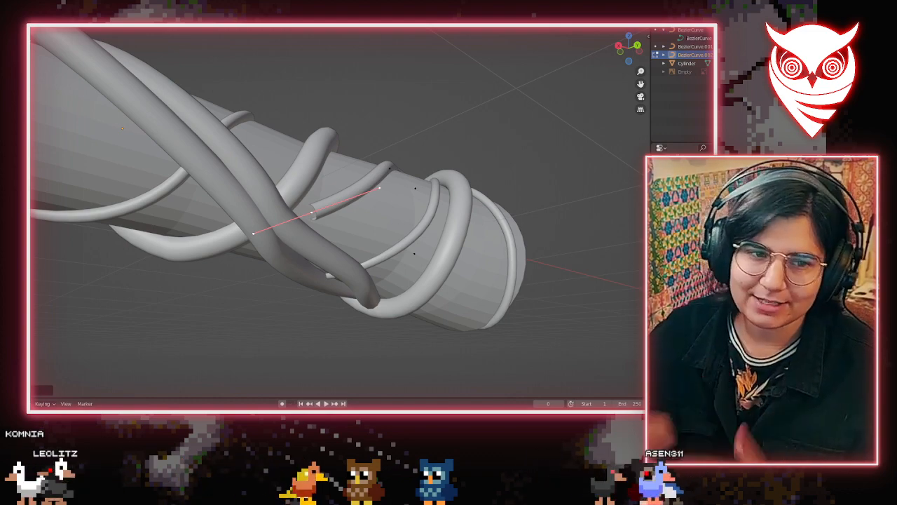
scroll(283, 237, "up", 3)
left_click(201, 256)
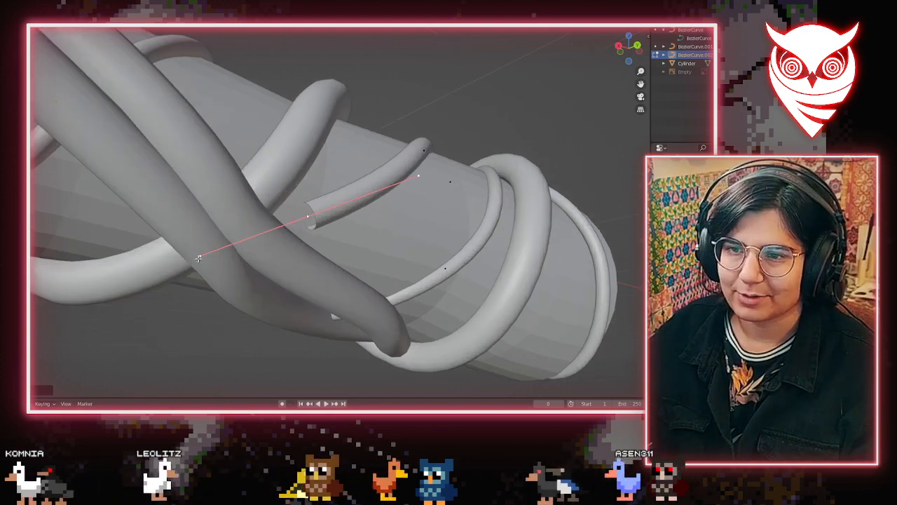
middle_click_drag(256, 284, 288, 251)
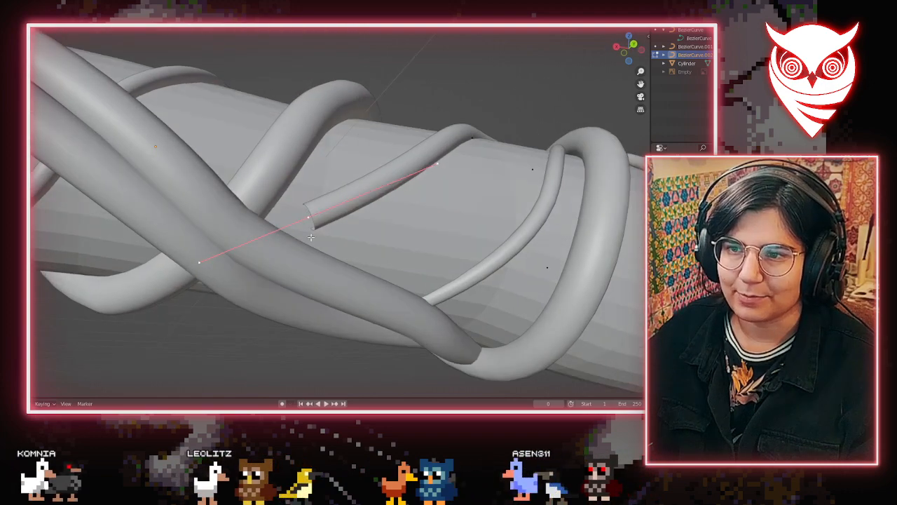
Continue the vine beneath the two crossing vines and adjust its end point on the cylinder beside the thick loop
scroll(232, 257, "down", 3)
middle_click_drag(232, 256, 330, 176)
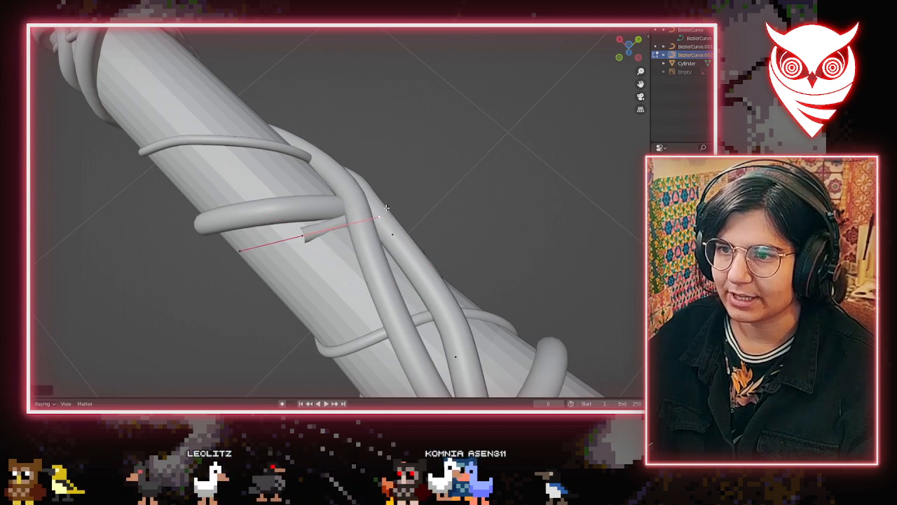
middle_click_drag(386, 209, 324, 210)
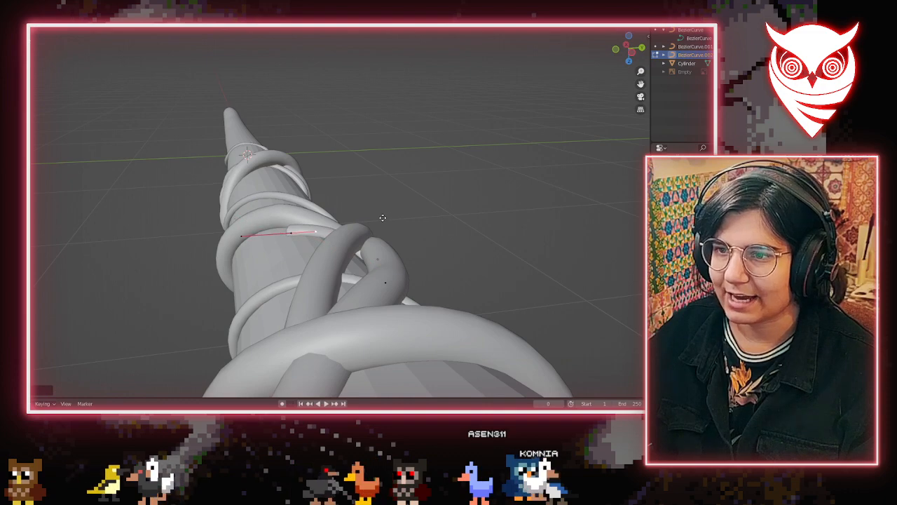
middle_click_drag(393, 229, 413, 301)
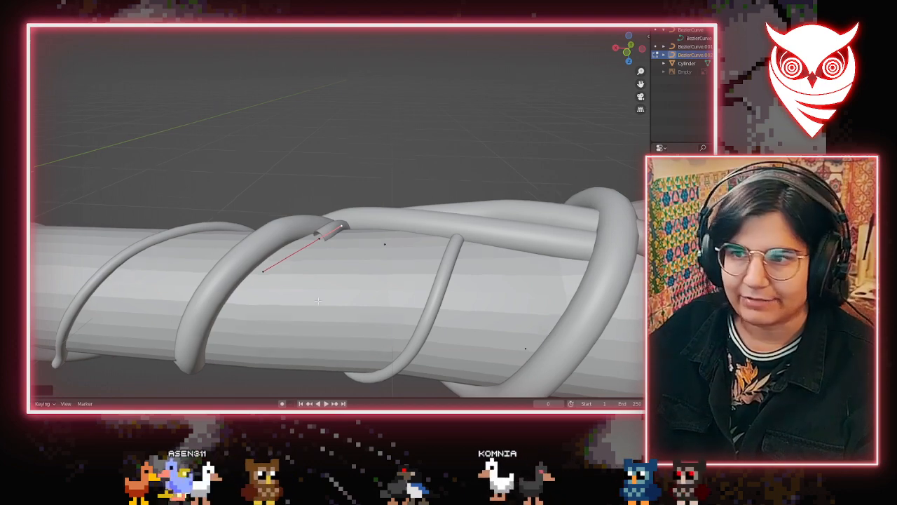
middle_click_drag(279, 273, 292, 322)
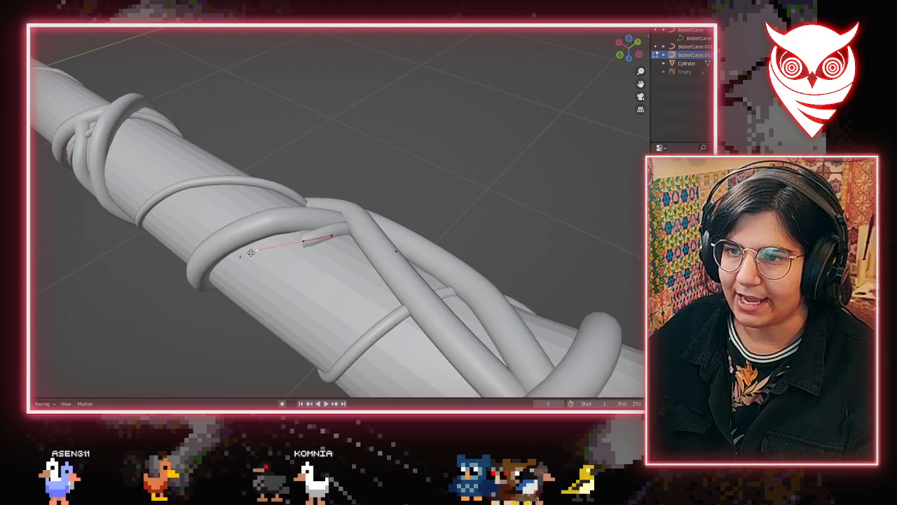
Extend the vine down along the thick loop with another control point and seat it on the cylinder's surface
middle_click_drag(225, 259, 64, 235)
middle_click_drag(261, 242, 281, 282)
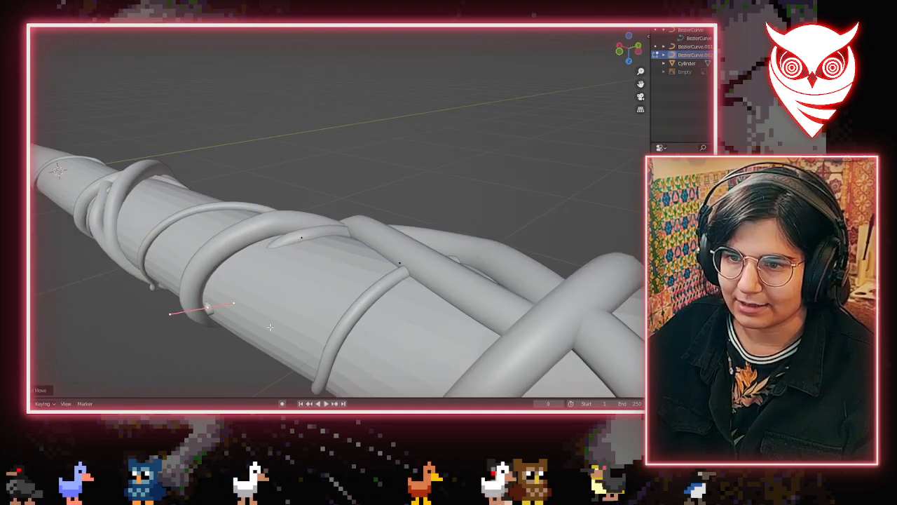
middle_click_drag(224, 314, 288, 190)
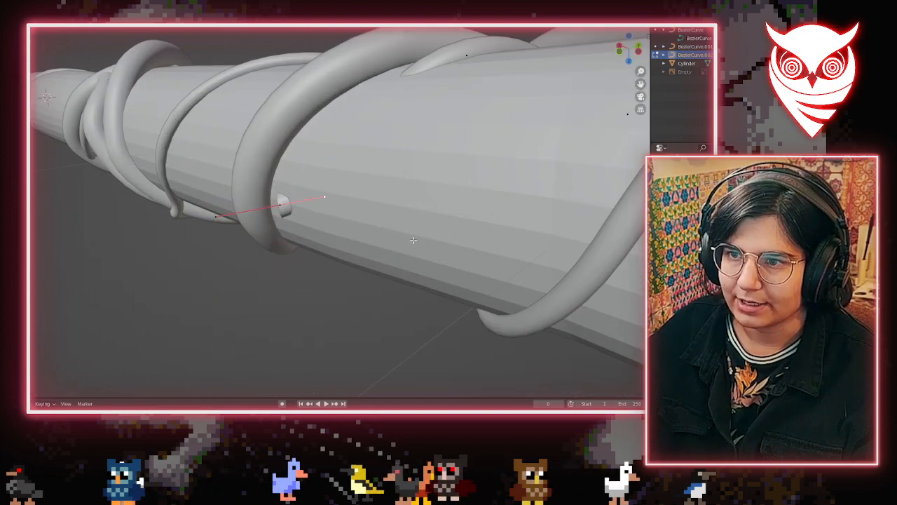
middle_click_drag(414, 240, 428, 221)
key("g")
left_click(400, 168)
middle_click_drag(400, 169, 412, 223)
key("g")
left_click(450, 193)
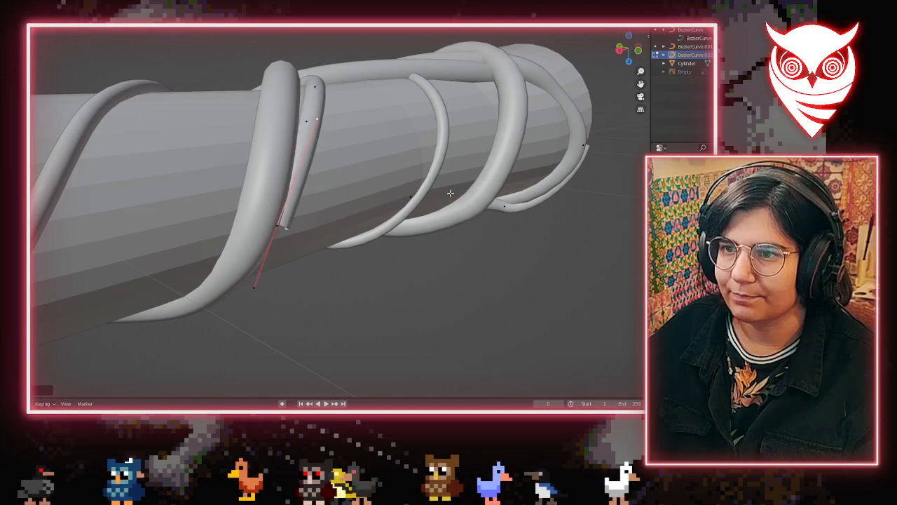
Adjust the vine's control handles near its end so it curves closely alongside the thick loop
middle_click_drag(450, 193, 401, 93)
key("g")
key("y")
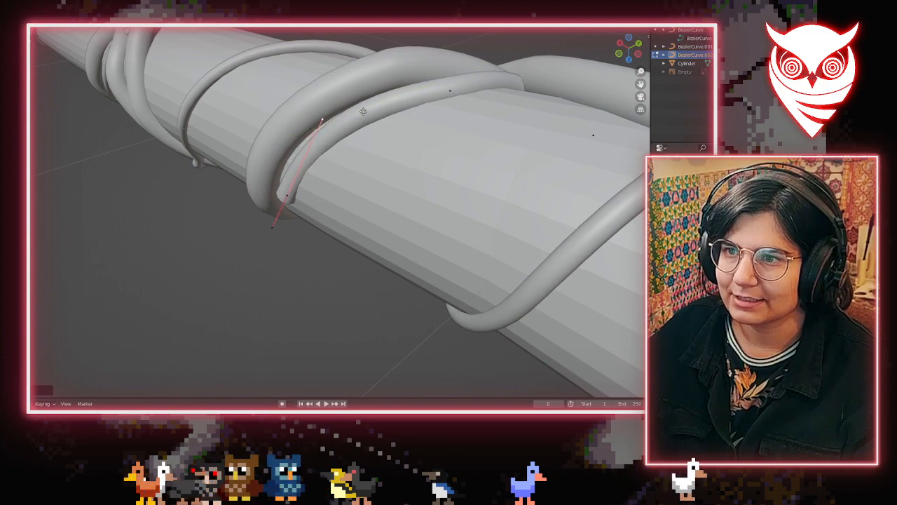
key("g")
middle_click_drag(352, 115, 398, 85)
left_click(364, 47)
scroll(323, 130, "down", 4)
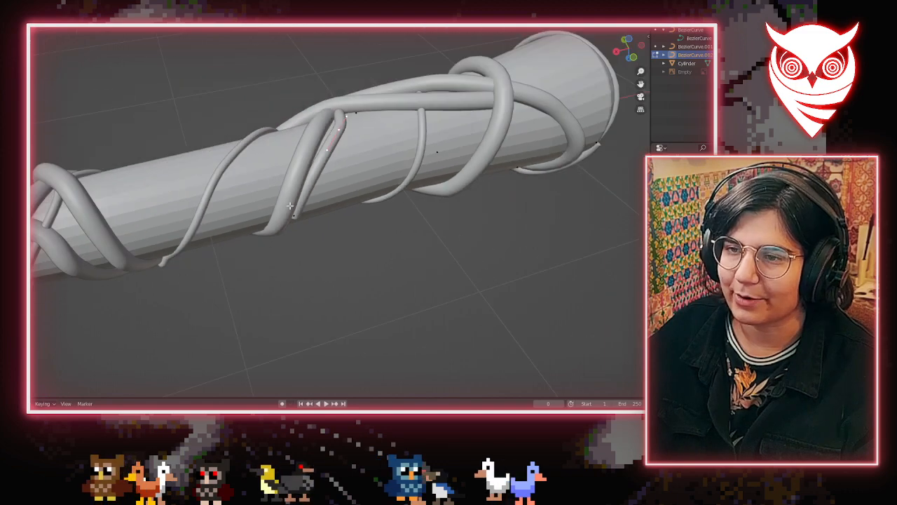
Extrude the vine's end past the thick loop and position the new control point close to the cylinder's surface
middle_click_drag(322, 131, 279, 173)
middle_click_drag(282, 239, 310, 226, "shift")
scroll(311, 226, "up", 5)
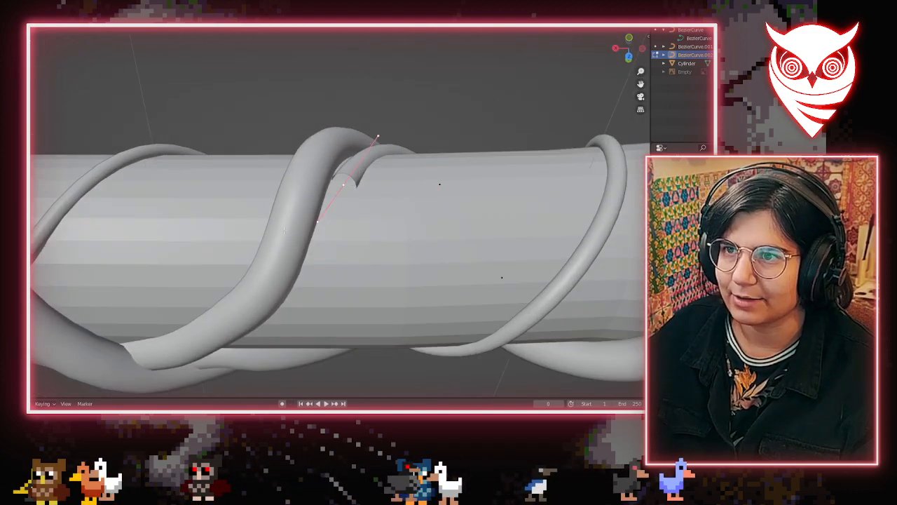
key("e")
left_click(280, 334)
middle_click_drag(238, 386, 344, 40, "shift")
scroll(301, 279, "up", 3)
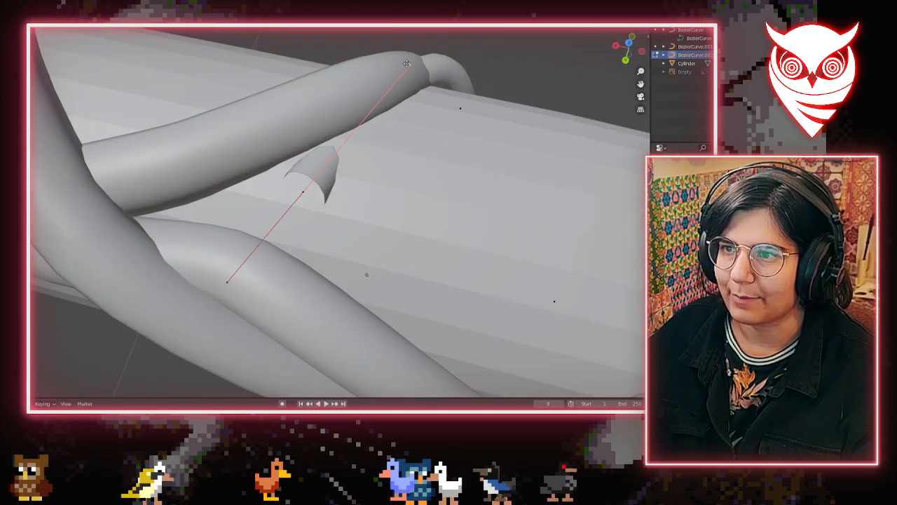
middle_click_drag(457, 131, 626, 273)
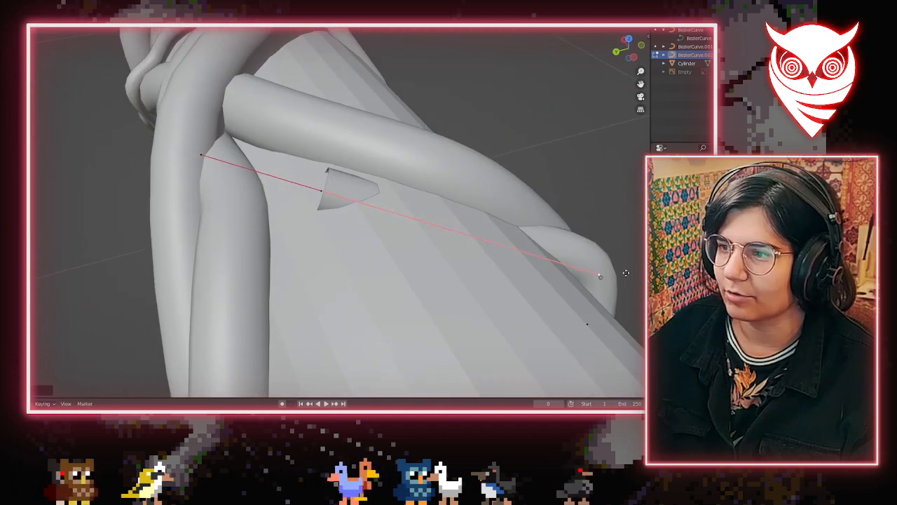
middle_click_drag(475, 200, 533, 245)
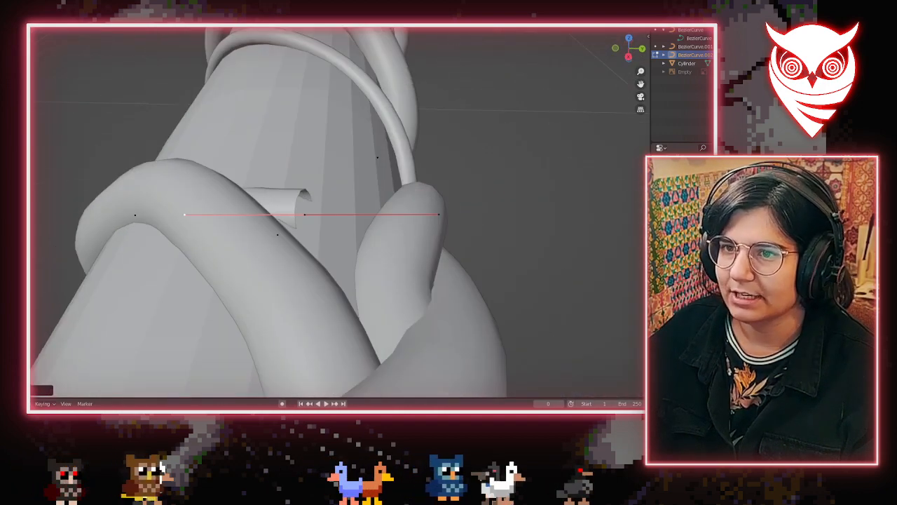
middle_click_drag(190, 185, 420, 120)
Extend the vine beneath the paired thick vines to the cylinder's lower edge and angle the new end's handle
left_click(312, 205)
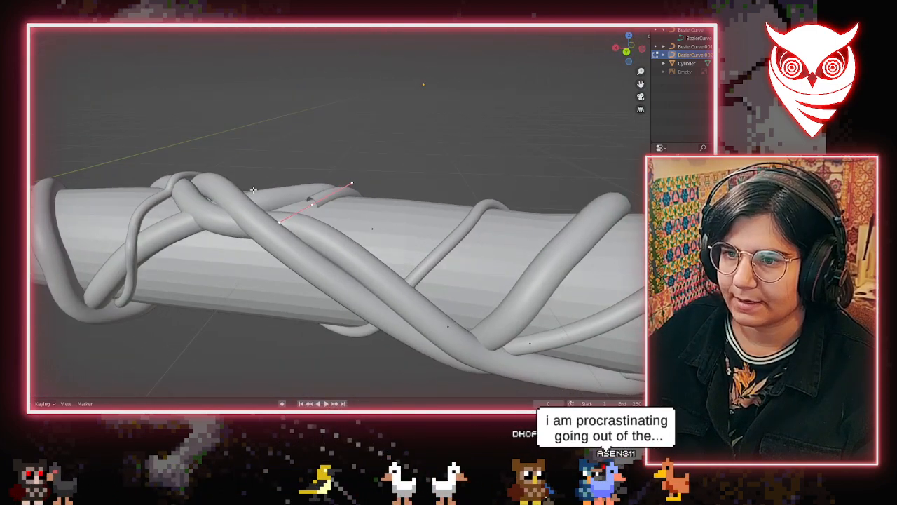
key("g")
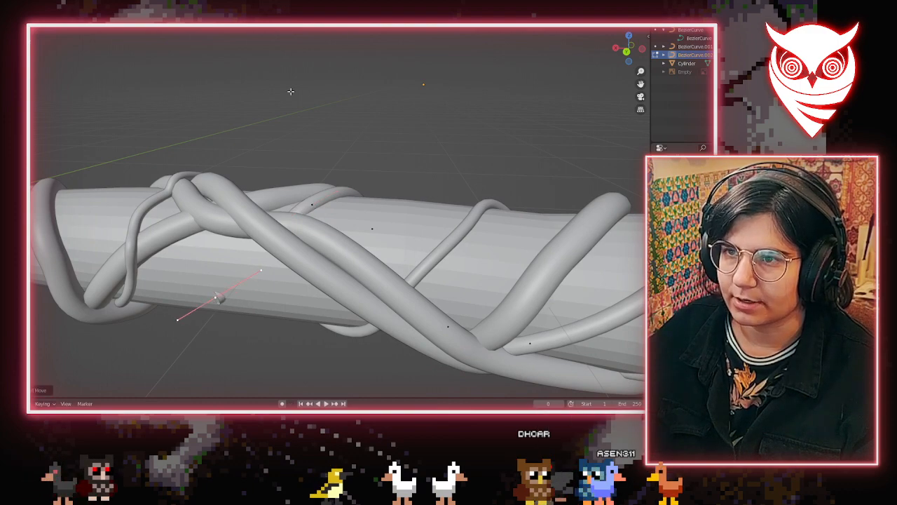
key("KP_Decimal")
scroll(238, 284, "up", 3)
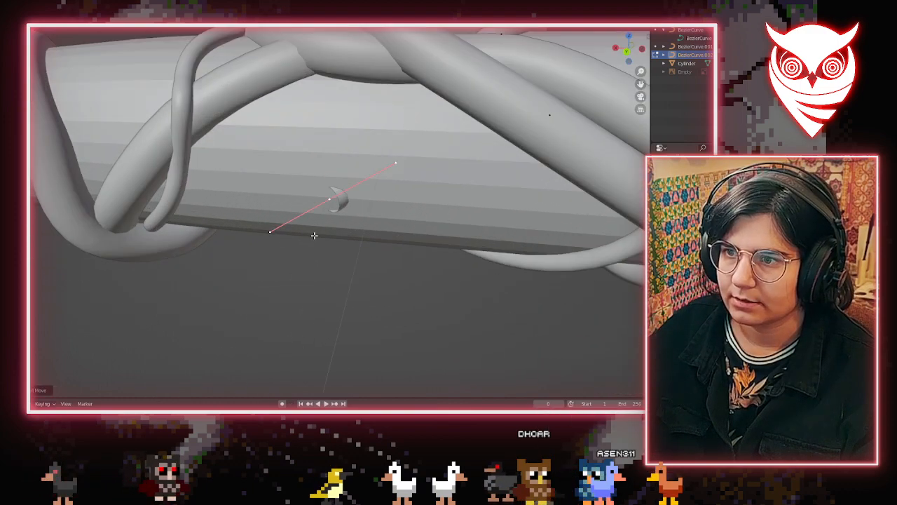
middle_click_drag(315, 236, 426, 135)
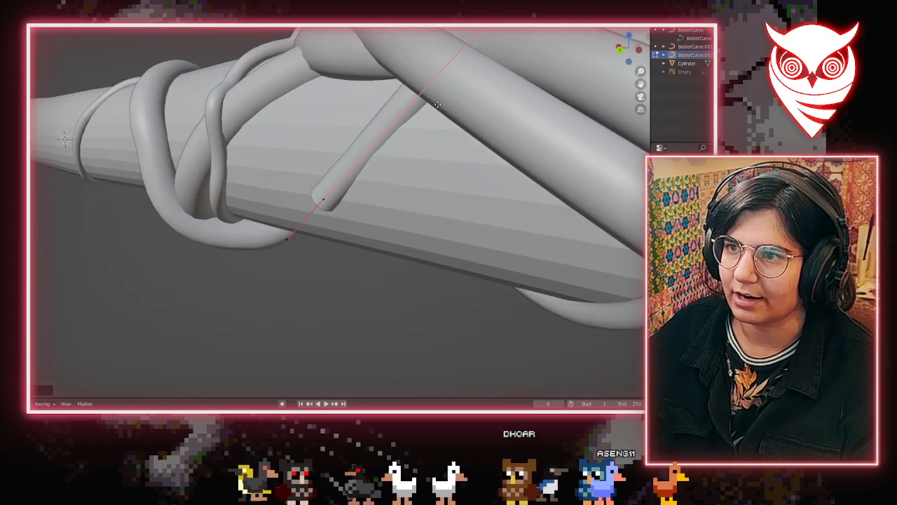
middle_click_drag(438, 104, 341, 174)
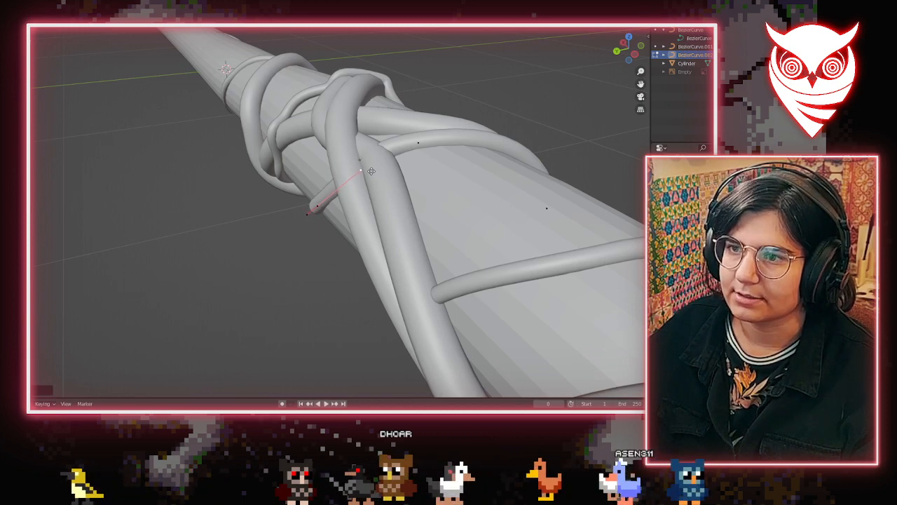
Move the handle of the control point where the vine emerges between the thick vines to smooth its bend
left_click(371, 171)
middle_click_drag(371, 171, 315, 201)
left_click(356, 223)
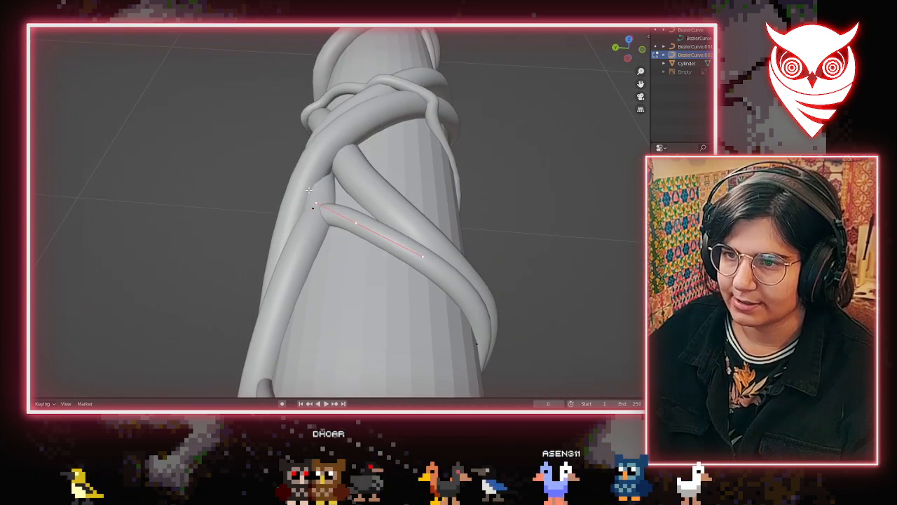
left_click(317, 203)
key("g")
left_click(331, 206)
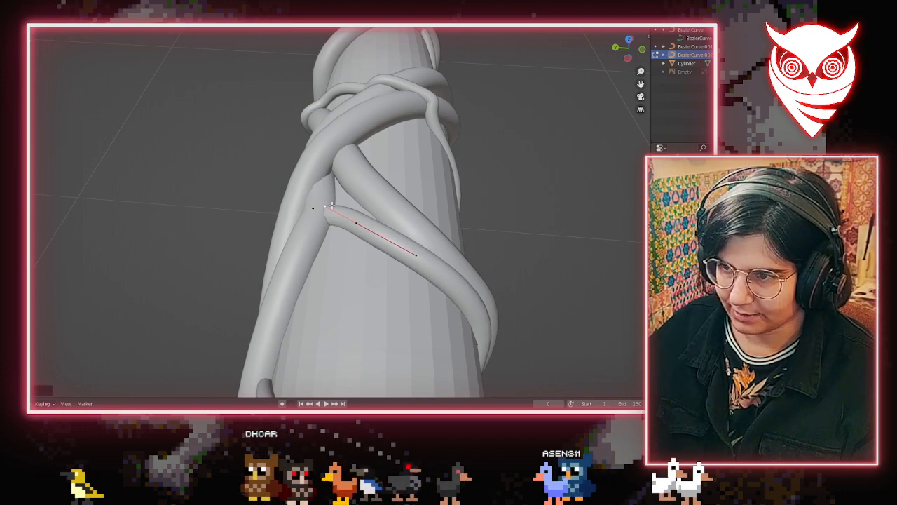
middle_click_drag(331, 205, 462, 130)
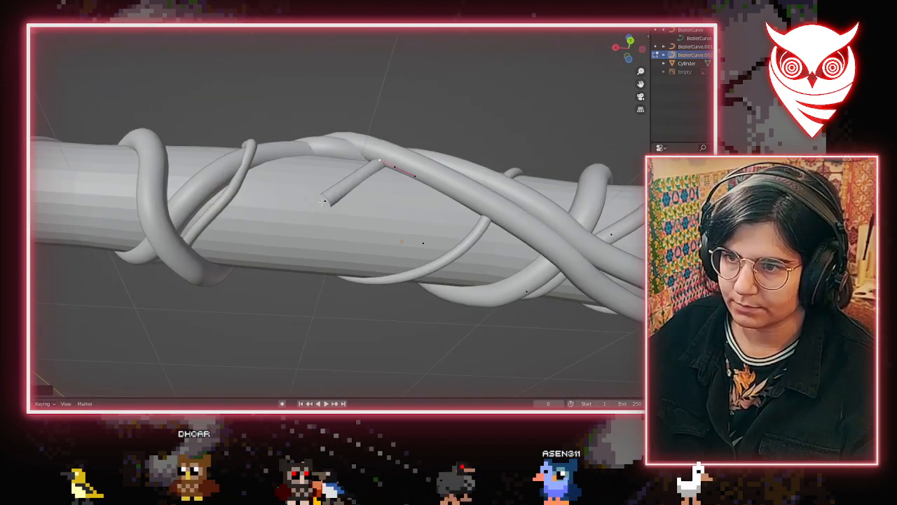
Extend the vine across the cylinder to the next thick loop and fit its new end point to the surface
middle_click_drag(322, 202, 307, 51)
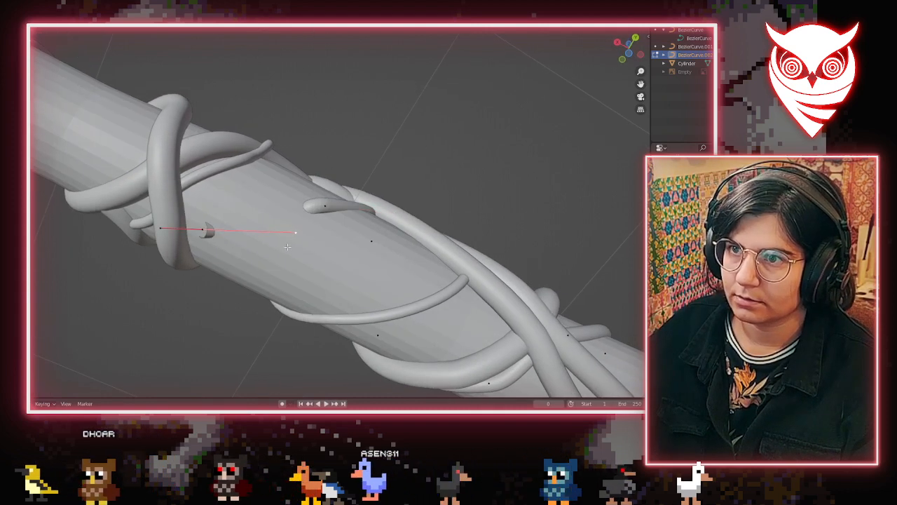
middle_click_drag(300, 253, 357, 287)
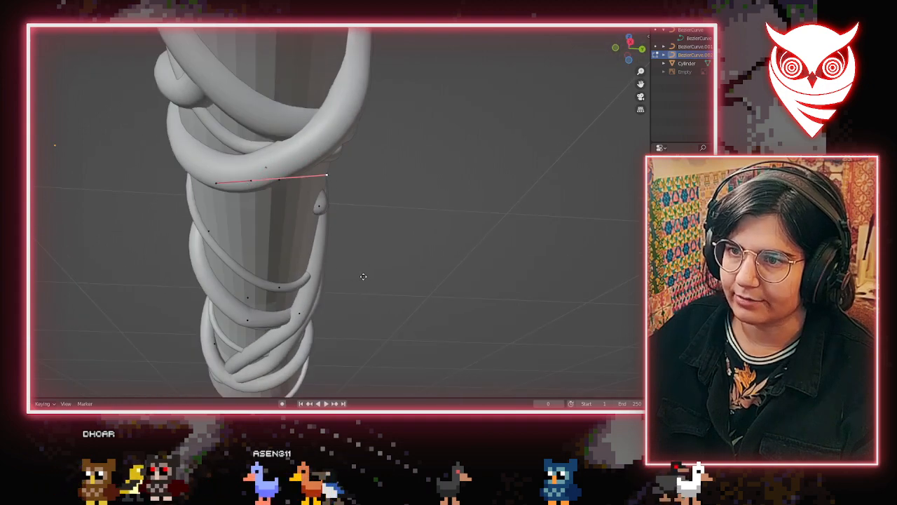
middle_click_drag(225, 221, 325, 231)
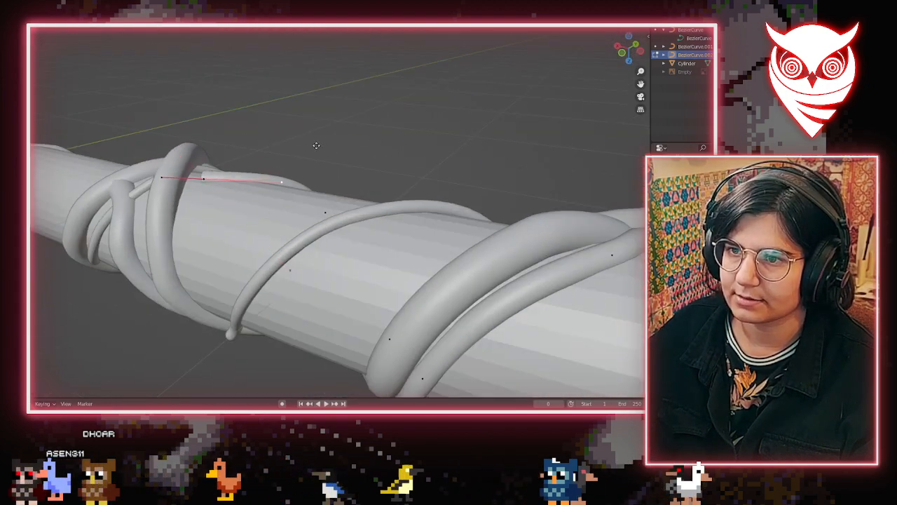
middle_click_drag(292, 136, 469, 204)
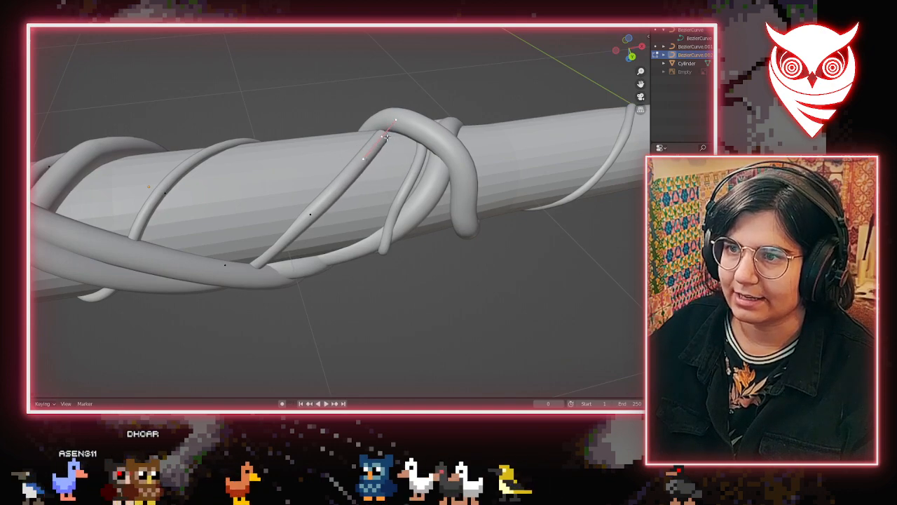
Switch editing to the thin vine BezierCurve.001 and reposition its control point between the thick vine's tip and the outer thick loop
middle_click_drag(415, 172, 227, 262)
key("Tab")
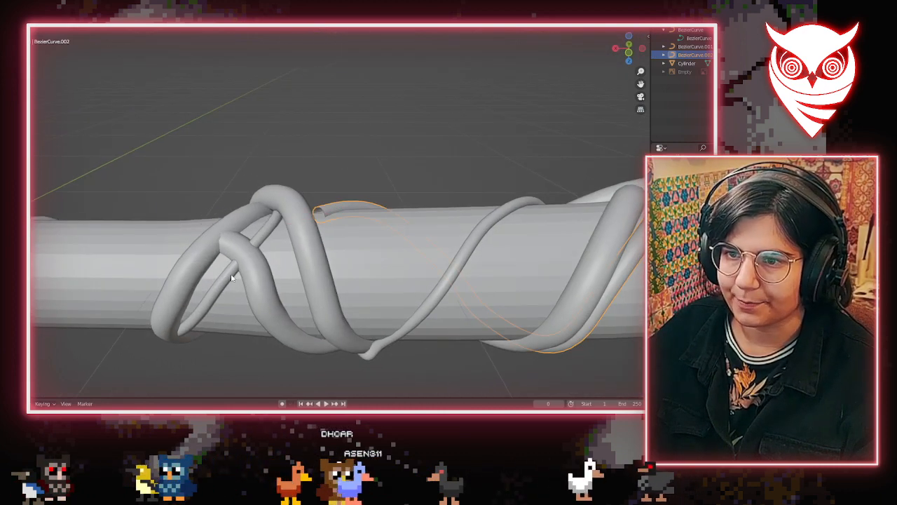
left_click(230, 275)
key("Tab")
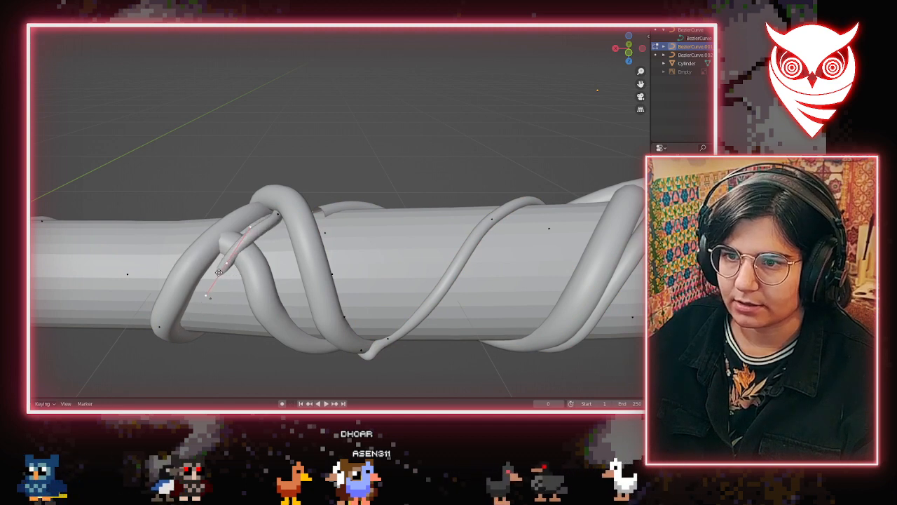
middle_click_drag(216, 275, 285, 248)
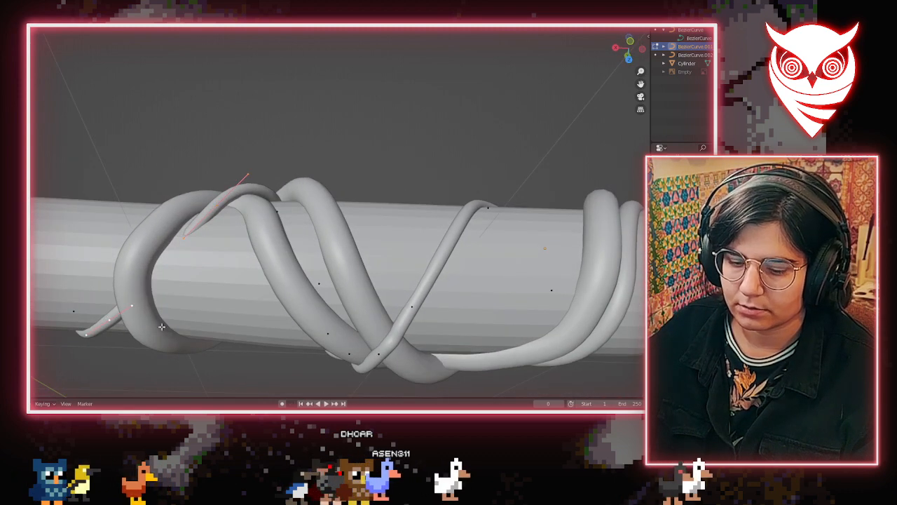
right_click(162, 212)
left_click(161, 209)
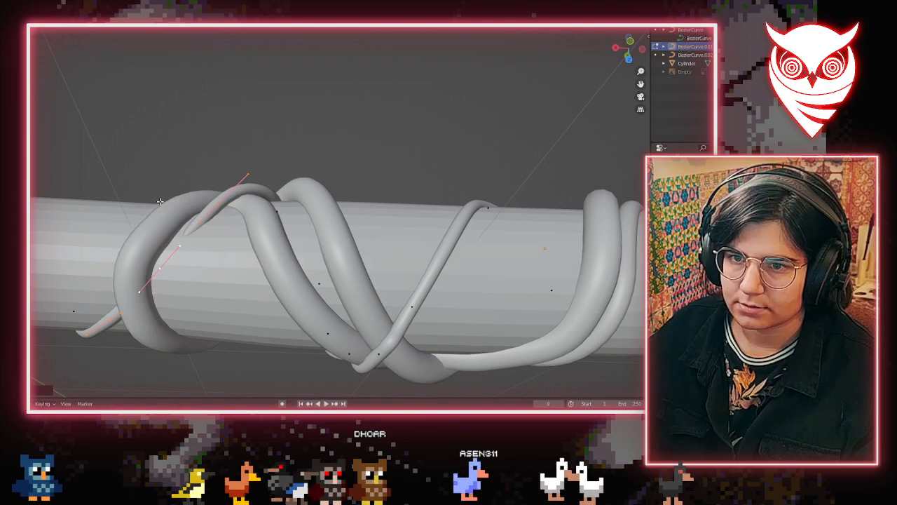
Adjust the thin vine's control point and handles so it passes over the thick vine's tip and runs beneath the outer loop
middle_click_drag(336, 276, 262, 40)
key("KP_1")
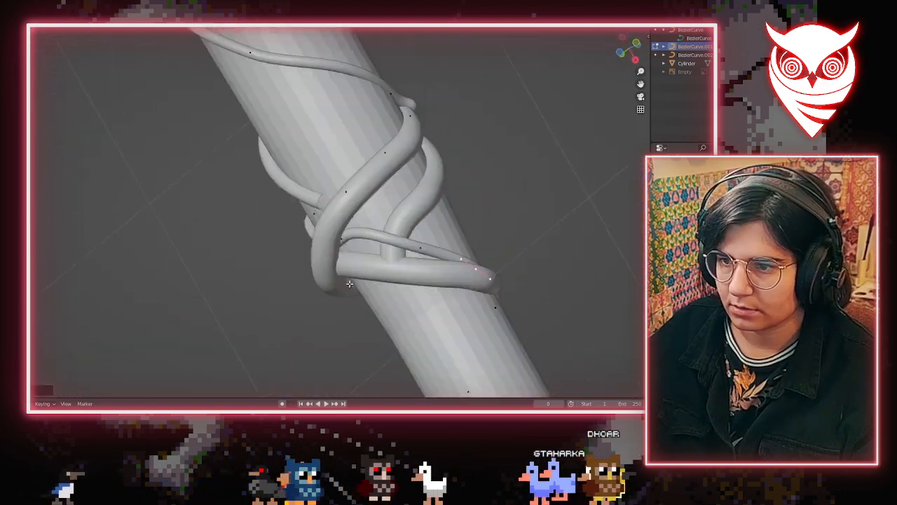
key("KP_5")
middle_click_drag(341, 200, 281, 175, "shift")
scroll(257, 249, "up", 2)
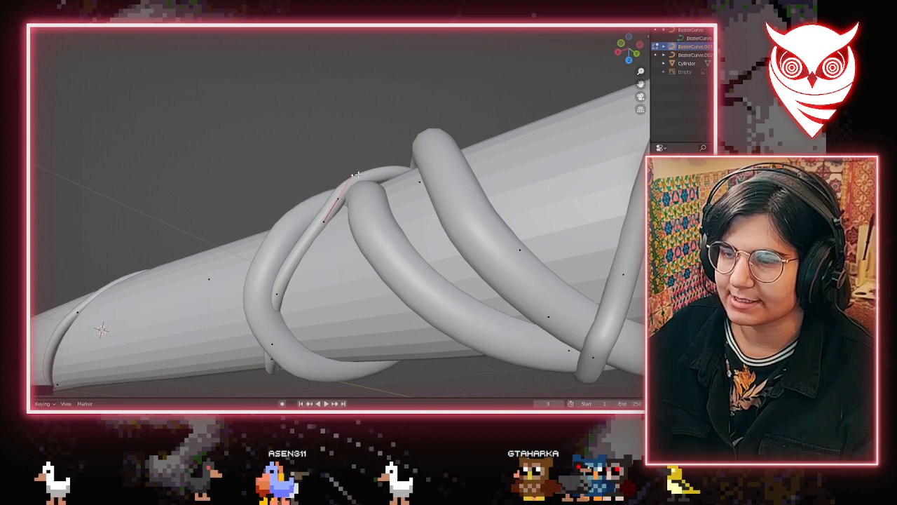
middle_click_drag(357, 174, 349, 221)
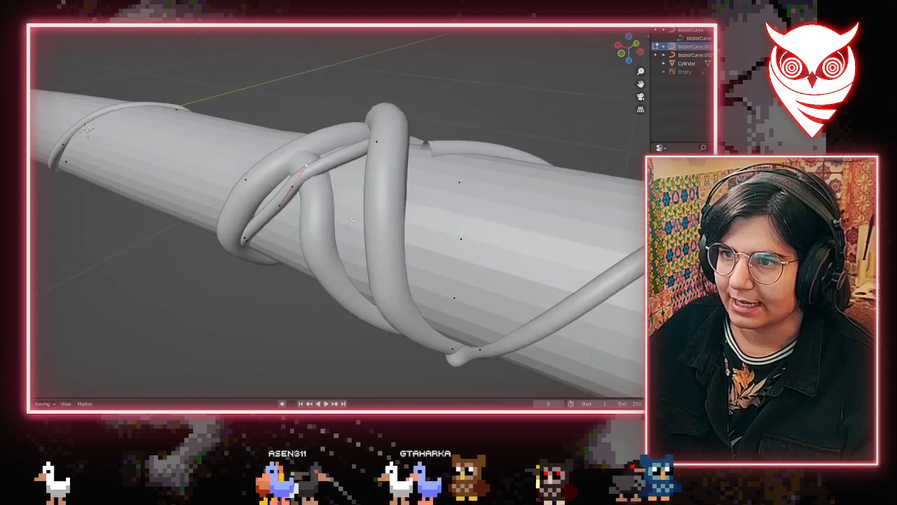
Leave curve editing and inspect how the vines wrap around the whole tapered cylinder from several sides
middle_click_drag(359, 154, 211, 171)
middle_click_drag(133, 214, 344, 293)
scroll(168, 225, "down", 3)
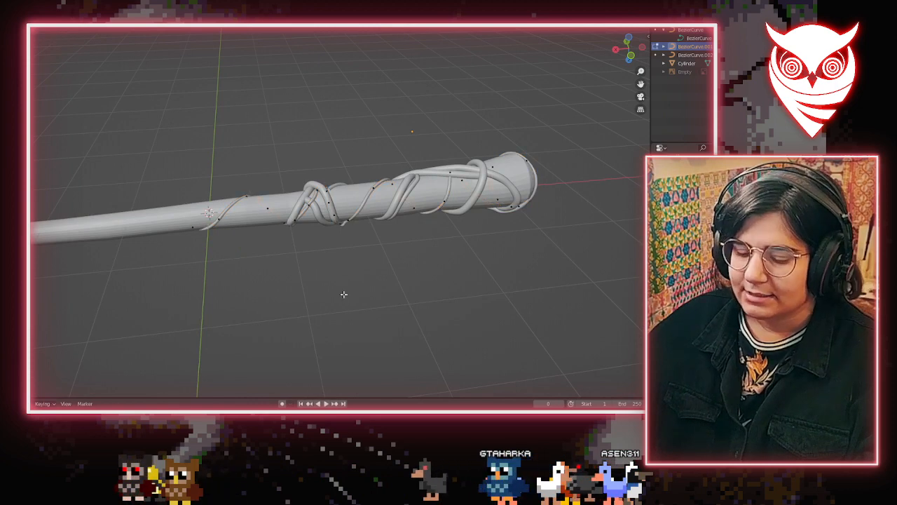
middle_click_drag(477, 250, 296, 293)
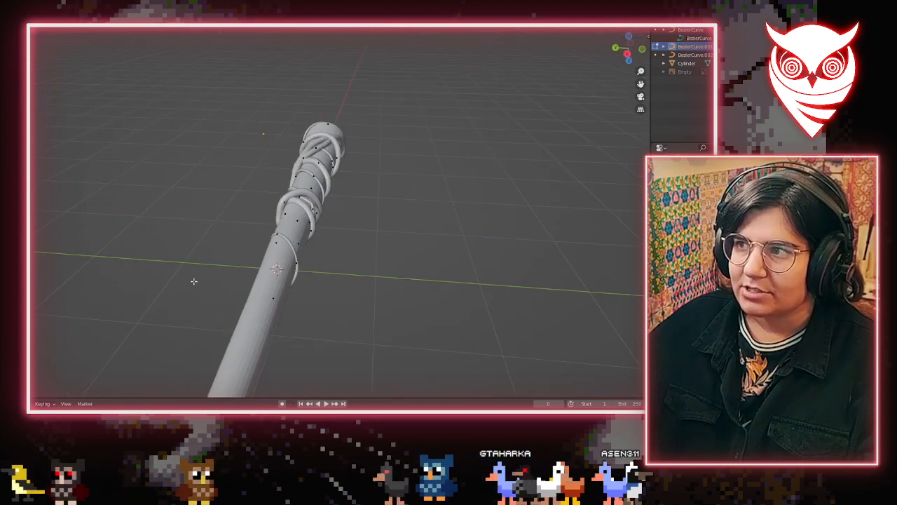
middle_click_drag(176, 256, 90, 348)
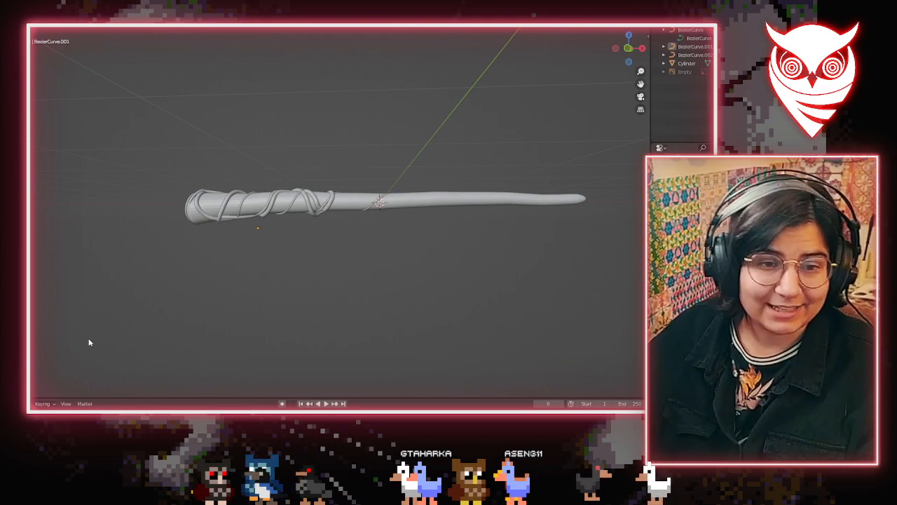
Open BezierCurve and BezierCurve.002 together for editing and bring the BezierCurve.002 end past the thick vine's tip
scroll(276, 270, "up", 4)
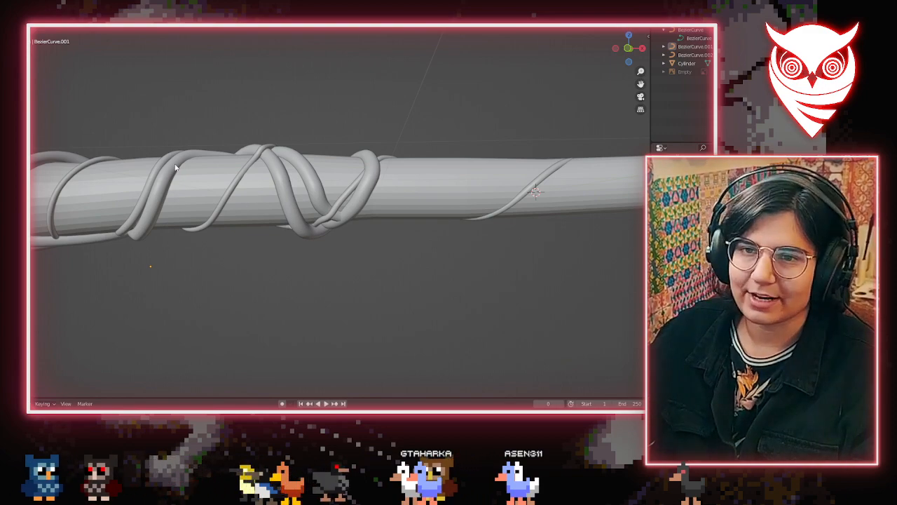
left_click(227, 195)
left_click(306, 230)
left_click(370, 299)
key("Tab")
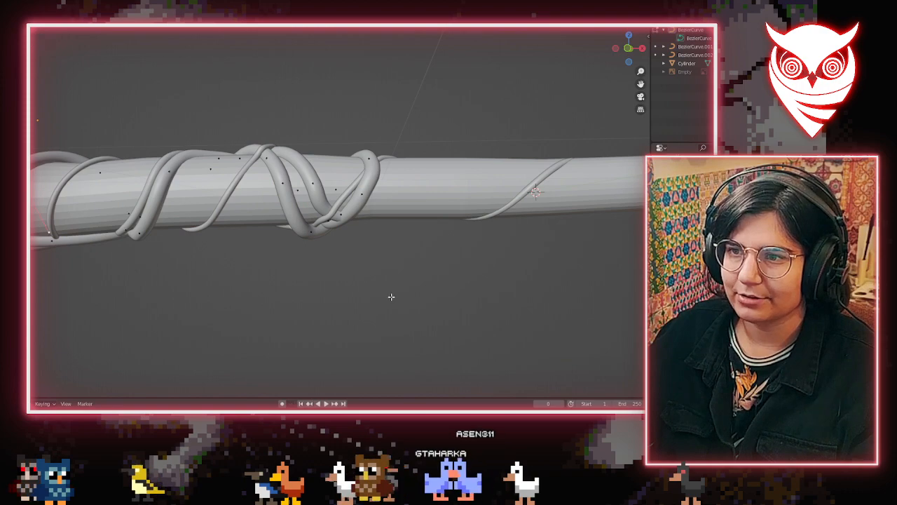
scroll(391, 297, "down", 2)
left_click(694, 55)
middle_click_drag(356, 263, 387, 206)
key("Tab")
key("Tab")
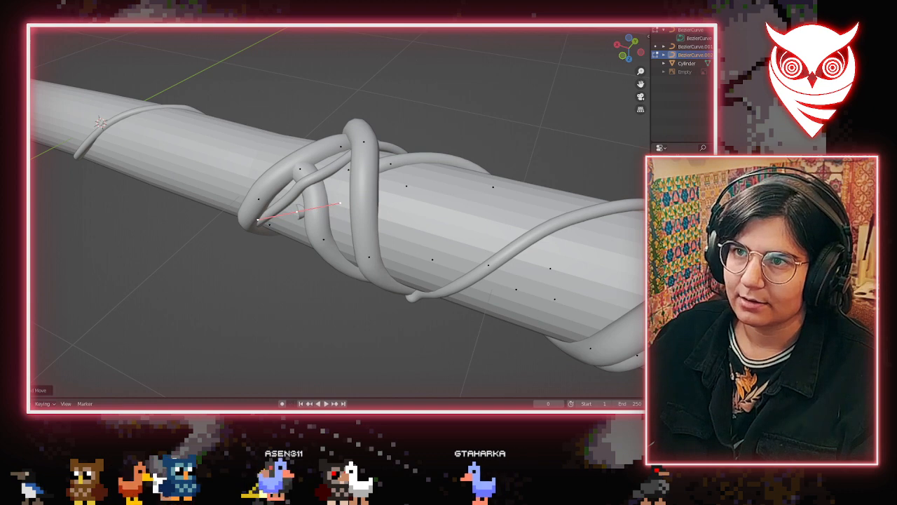
Angle the handles of the vine's end point beside the thick vine's tip so it bends down along the thin vine
scroll(379, 184, "up", 3)
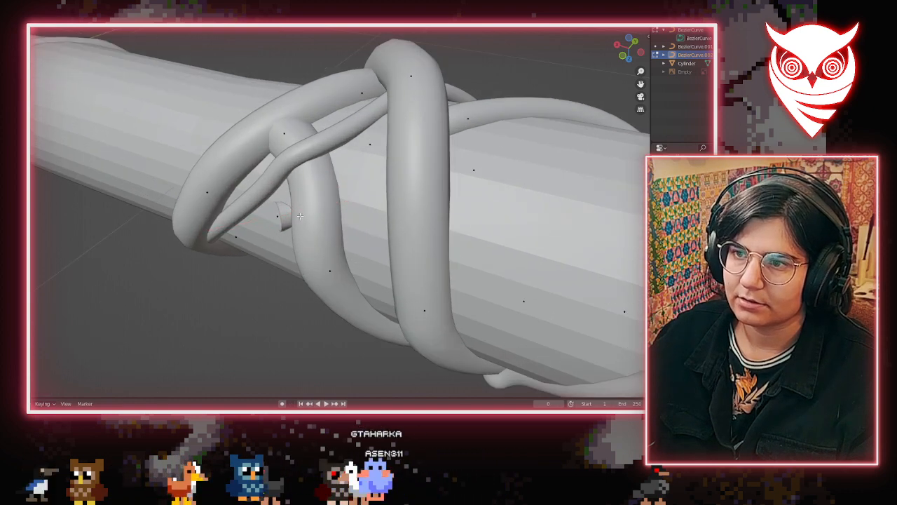
middle_click_drag(379, 217, 388, 170)
key("g")
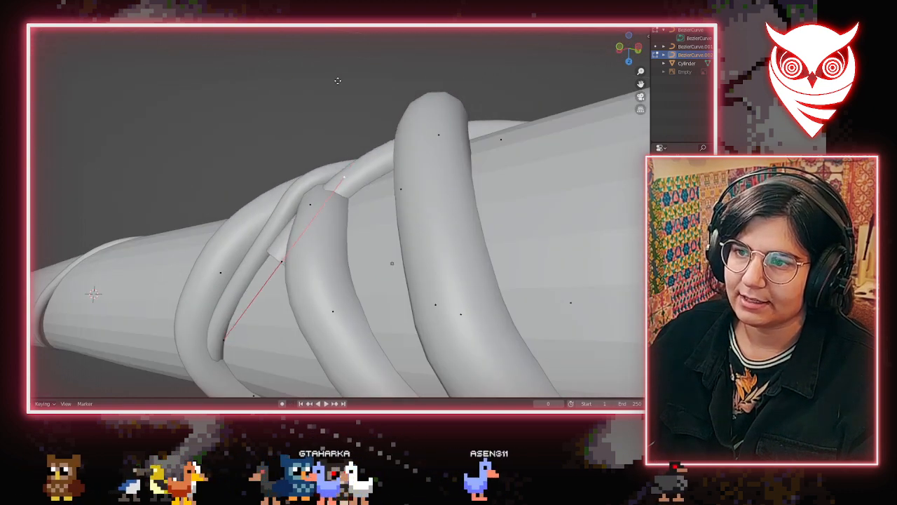
left_click(286, 96)
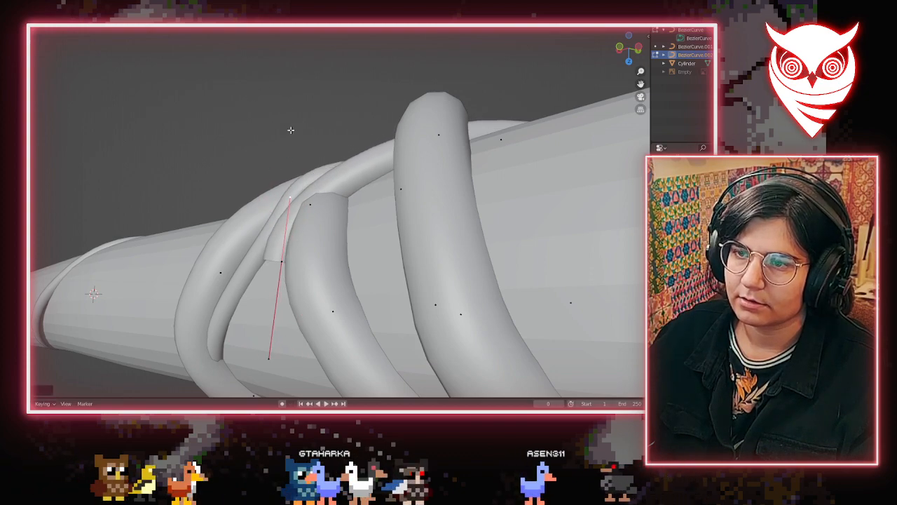
middle_click_drag(296, 166, 295, 303)
key("g")
left_click(270, 250)
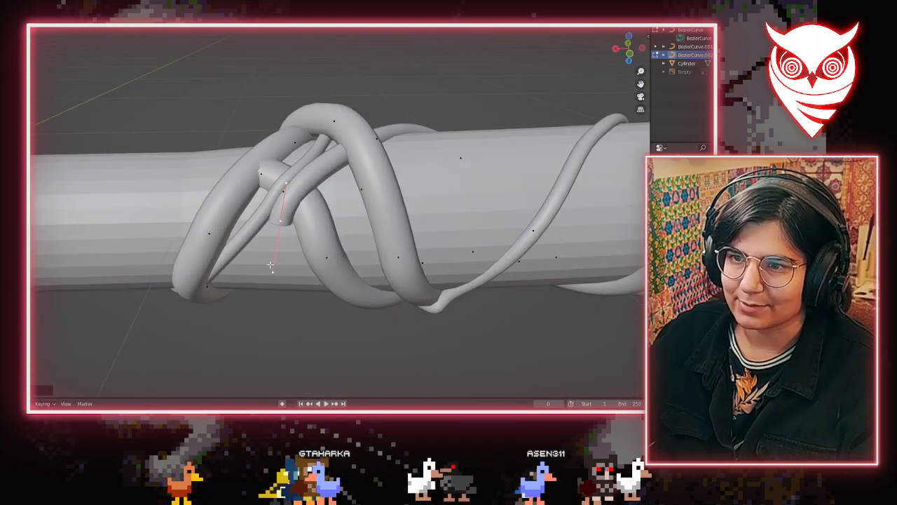
Extrude the vine's end to the outer thick loop and position the new control point against the cylinder's surface
middle_click_drag(271, 273, 323, 111)
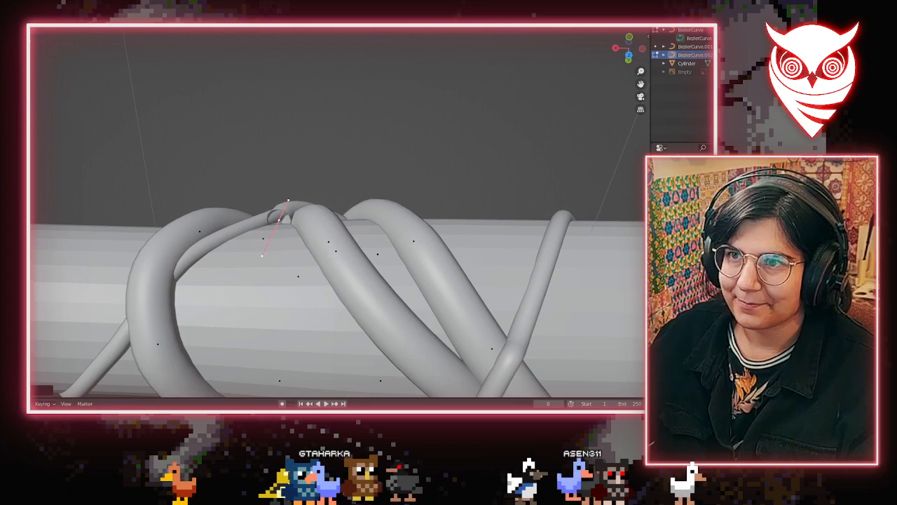
key("e")
left_click(194, 339)
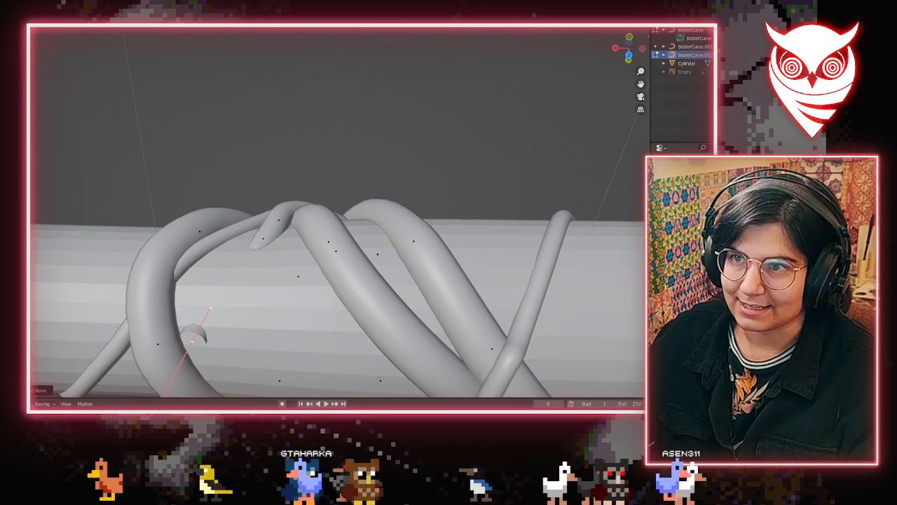
middle_click_drag(225, 306, 206, 369)
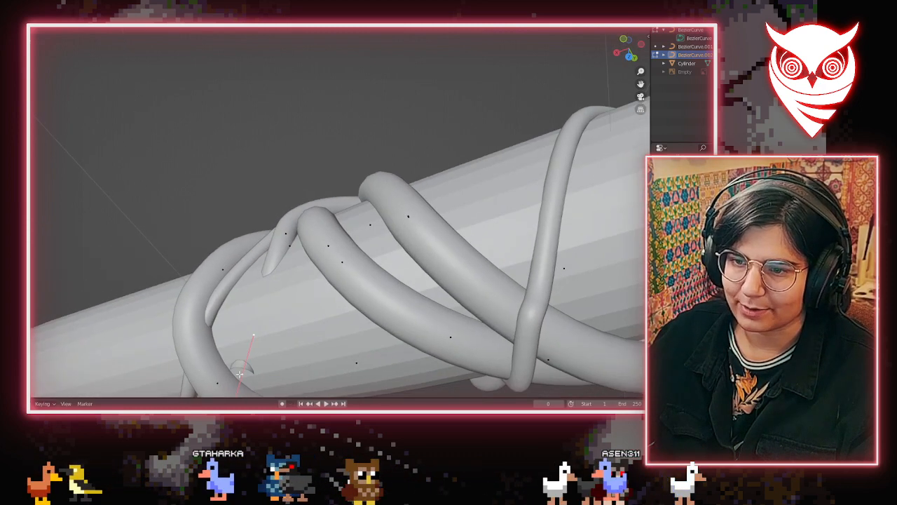
middle_click_drag(281, 340, 324, 250)
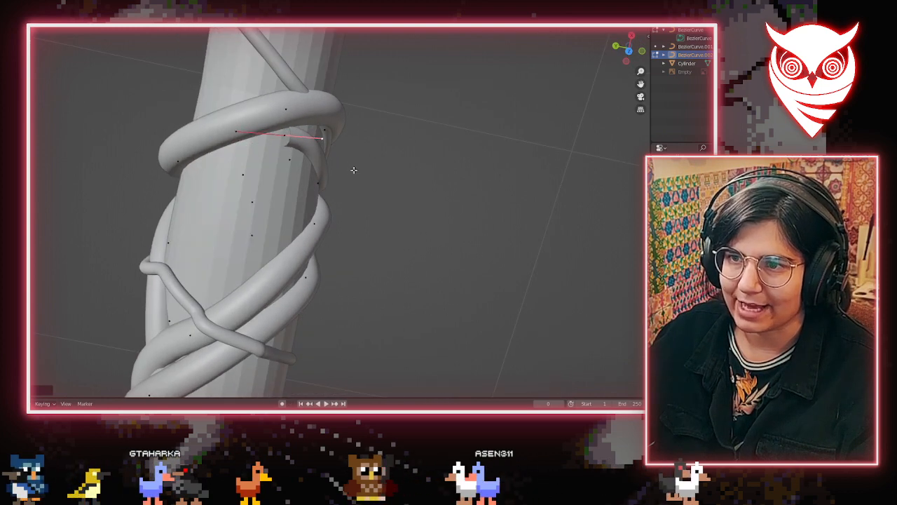
middle_click_drag(354, 170, 304, 201)
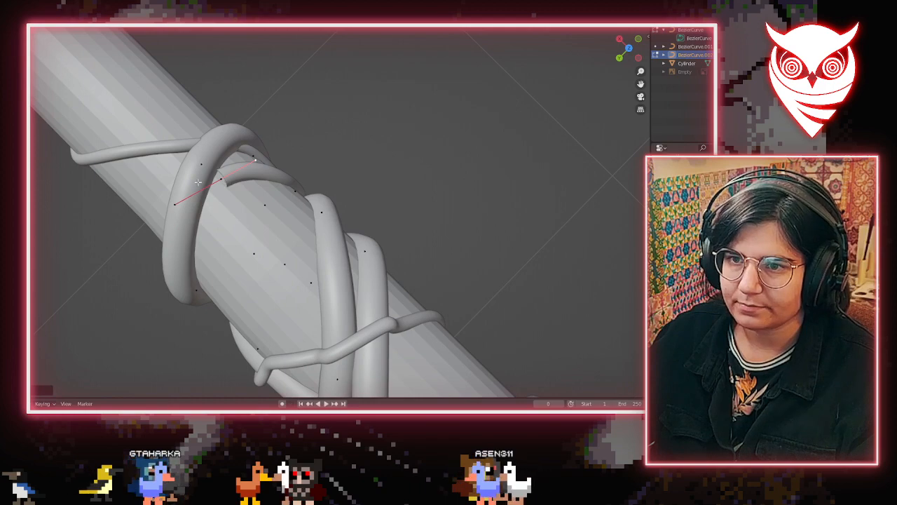
Route the vine's end across the outer thick loop by adjusting its end handles and the neighbouring control point
middle_click_drag(198, 182, 320, 225)
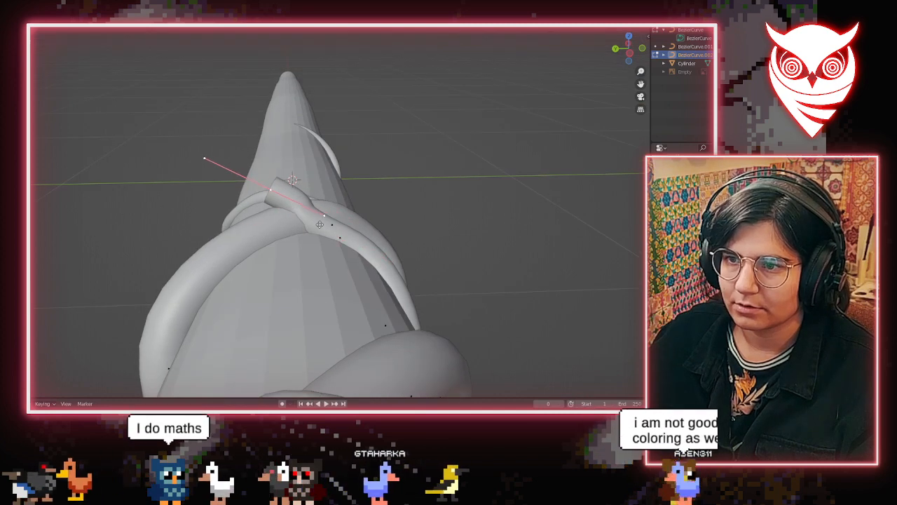
left_click(334, 220)
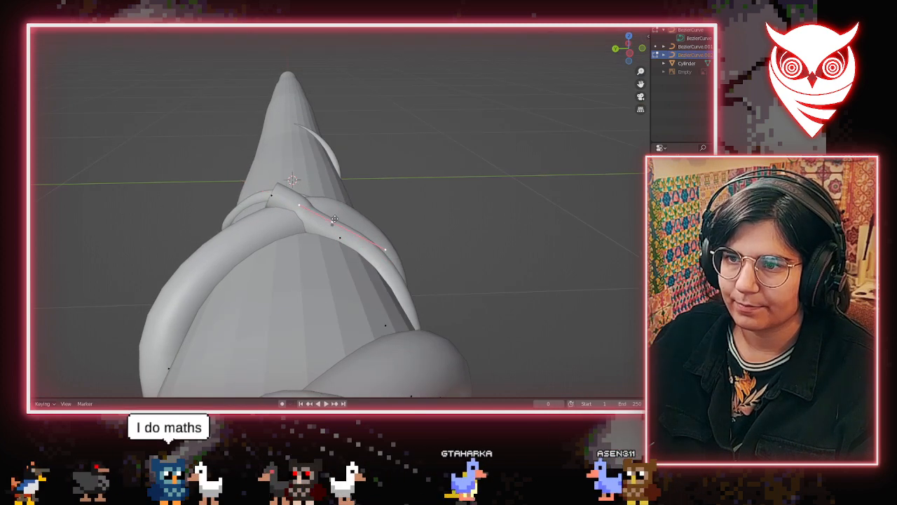
key("g")
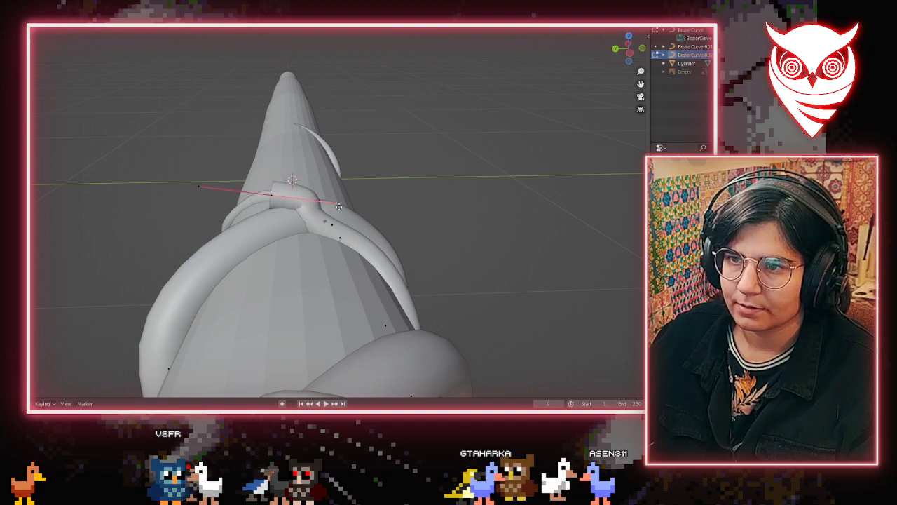
mouse_move(338, 225)
middle_mouse_down()
mouse_move(292, 255)
mouse_move(353, 234)
middle_mouse_up()
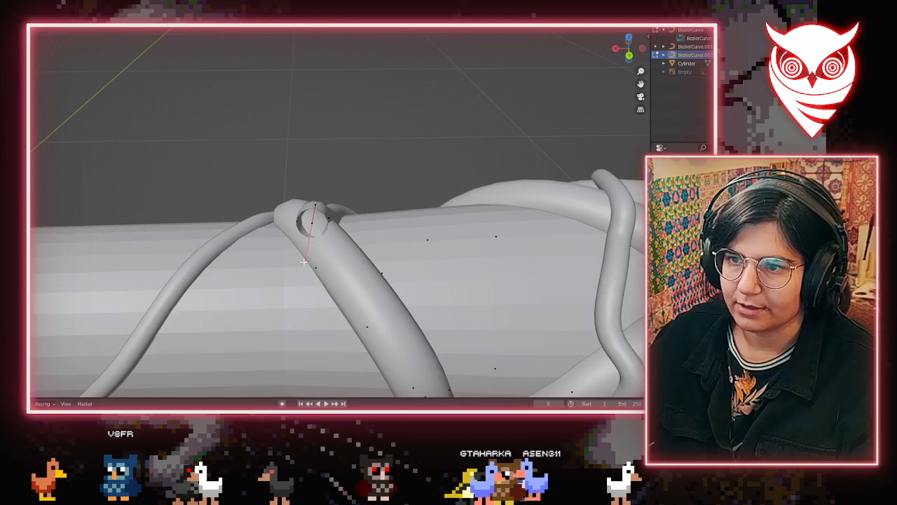
middle_click_drag(301, 256, 338, 199)
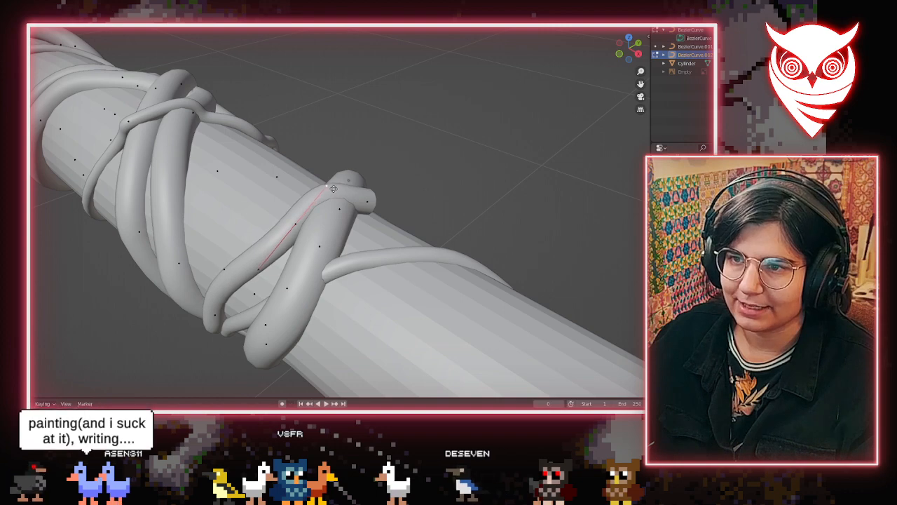
Extend the vine past the outer thick loop and place its new end point close to the cylinder's surface
middle_click_drag(339, 188, 353, 205)
scroll(275, 273, "up", 3)
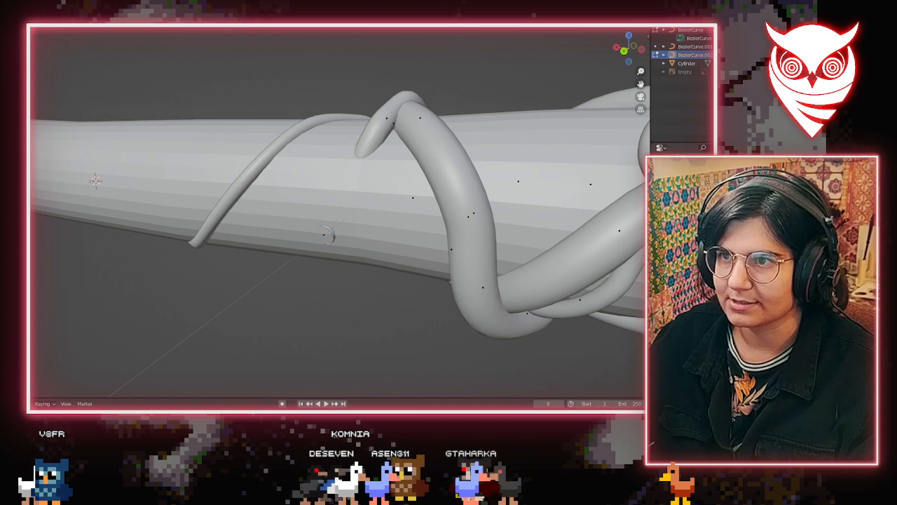
middle_click_drag(346, 217, 444, 201)
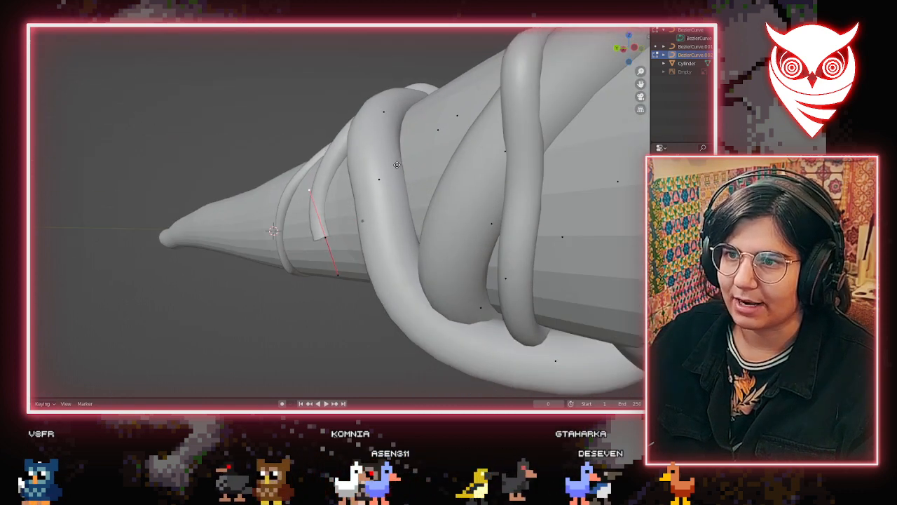
middle_click_drag(390, 165, 507, 190)
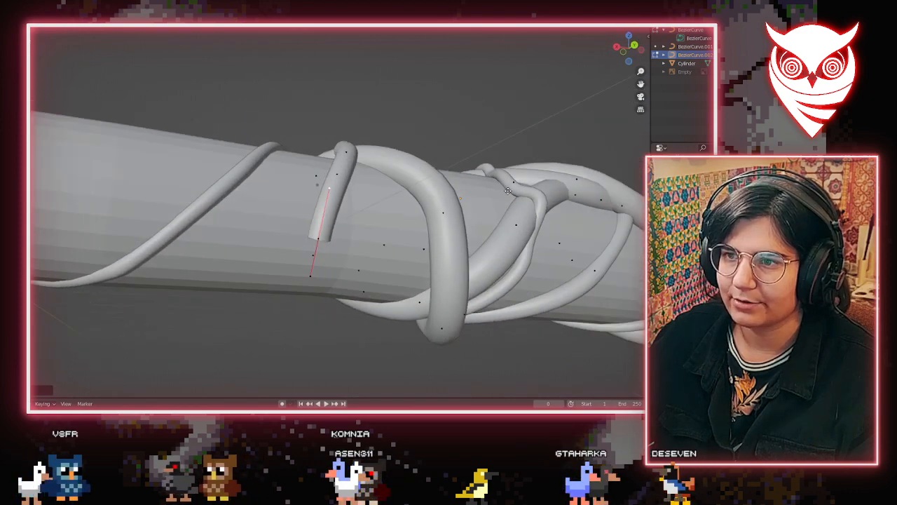
Continue the vine around the cylinder beyond the outer thick loop, fitting its new control point and handles to the surface
middle_click_drag(503, 276, 425, 155)
scroll(436, 188, "down", 5)
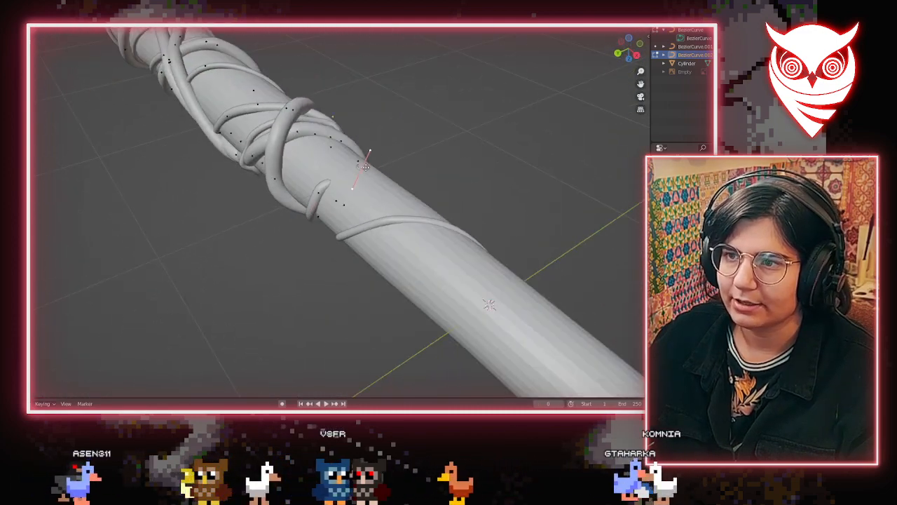
middle_click_drag(391, 192, 363, 200)
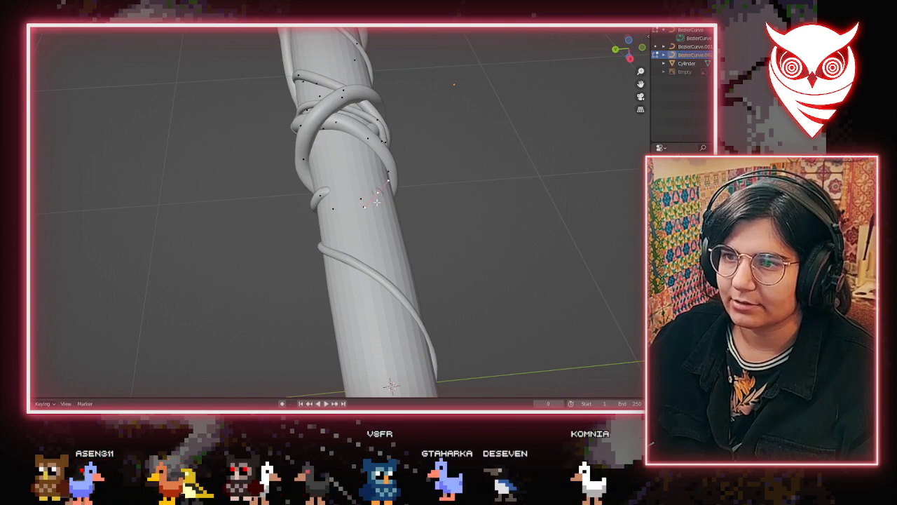
scroll(378, 208, "up", 3)
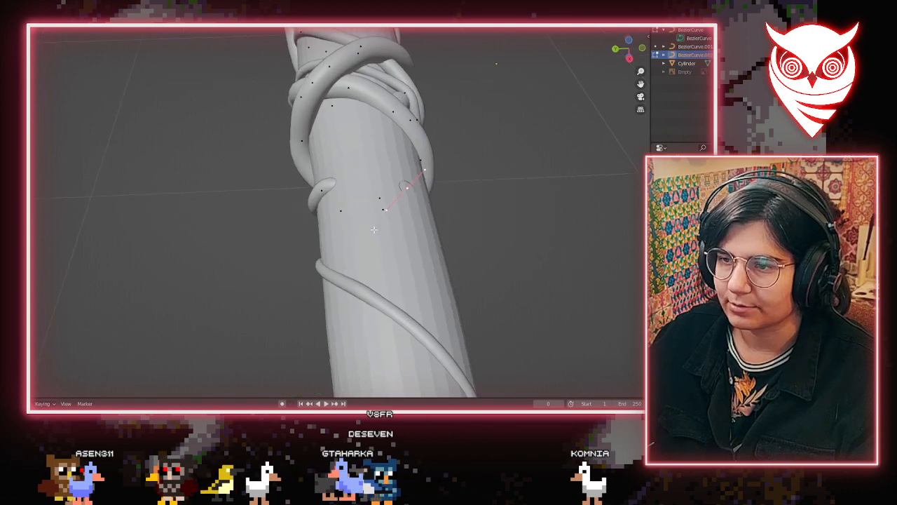
middle_click_drag(382, 225, 368, 224)
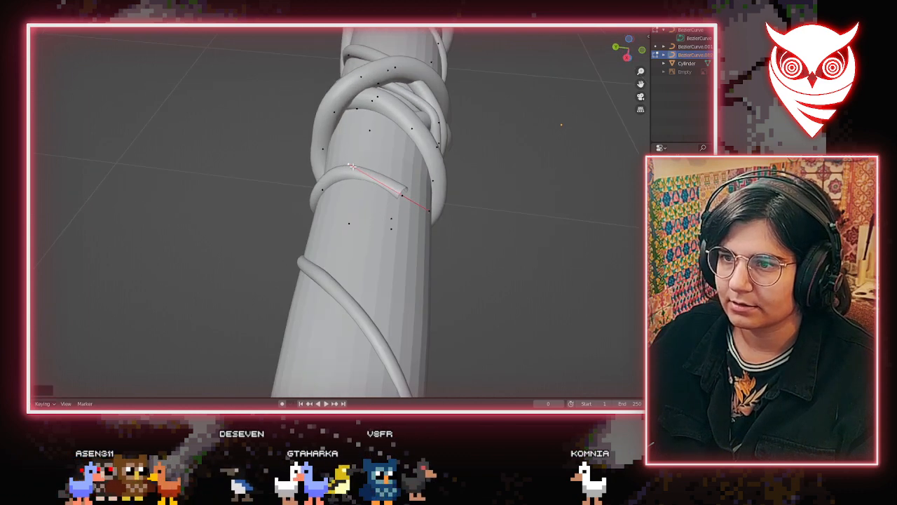
middle_click_drag(352, 166, 197, 207)
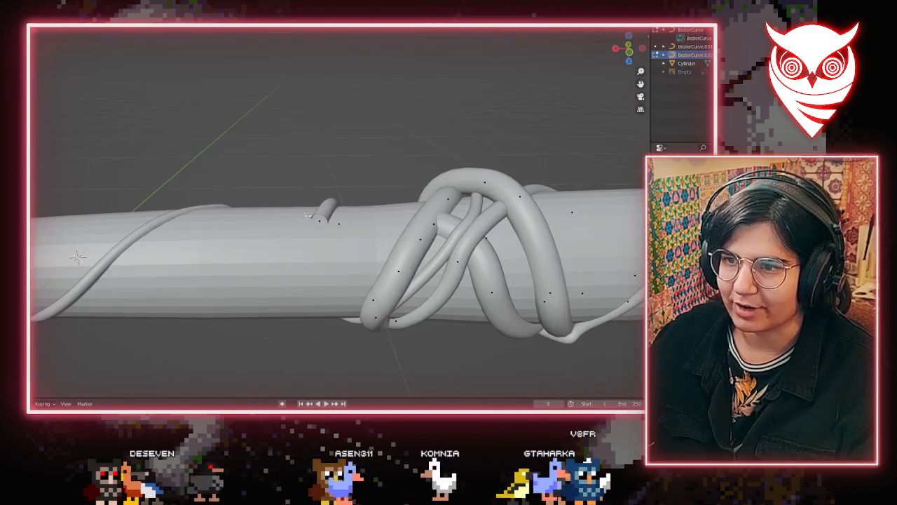
Extrude the vine's end down the cylinder's side beyond the outer thick loop and fit the new control point to the surface
middle_click_drag(322, 242, 326, 237)
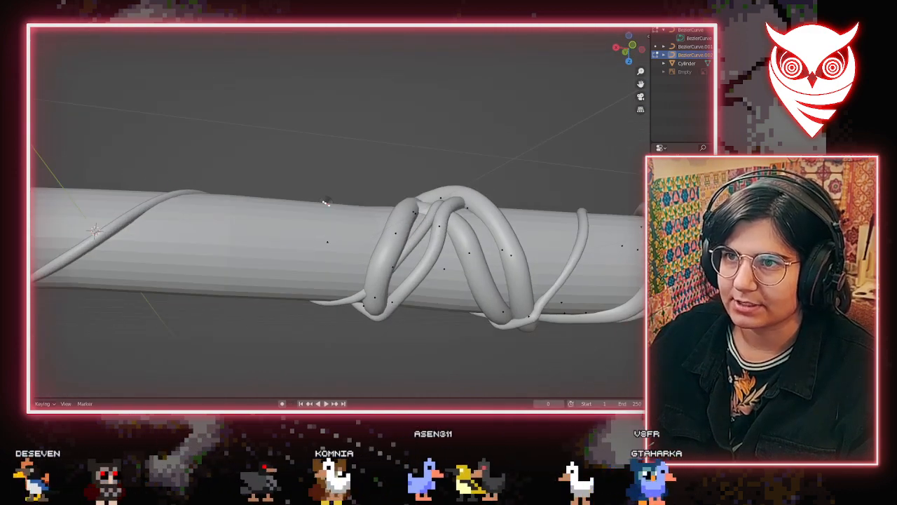
key("e")
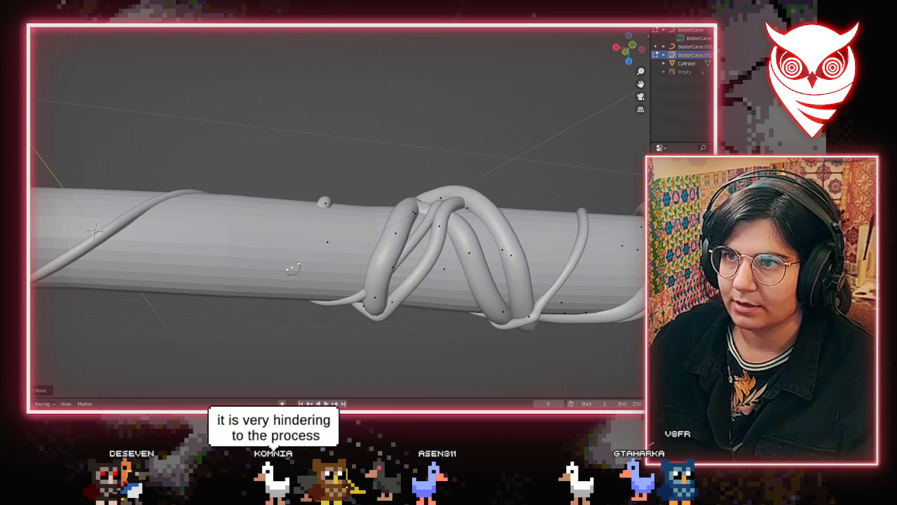
middle_click_drag(318, 294, 346, 206)
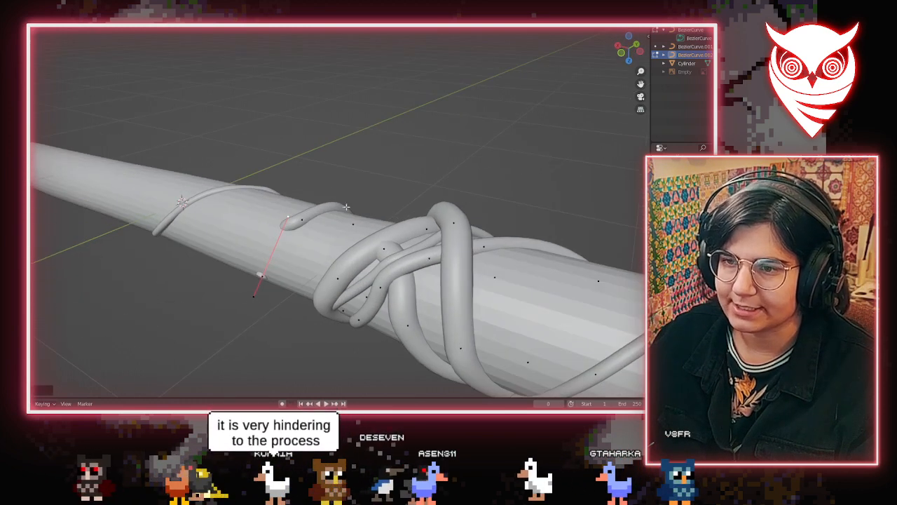
middle_click_drag(333, 241, 403, 250)
middle_click_drag(345, 298, 170, 323)
scroll(357, 295, "down", 5)
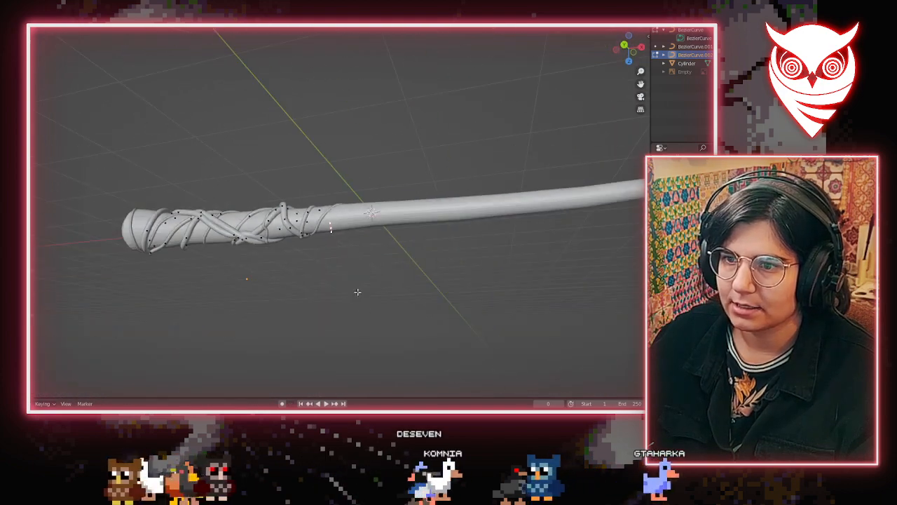
Continue the vine around the cylinder with another end point and align its handles along the surface
middle_click_drag(355, 295, 313, 232)
scroll(346, 205, "up", 4)
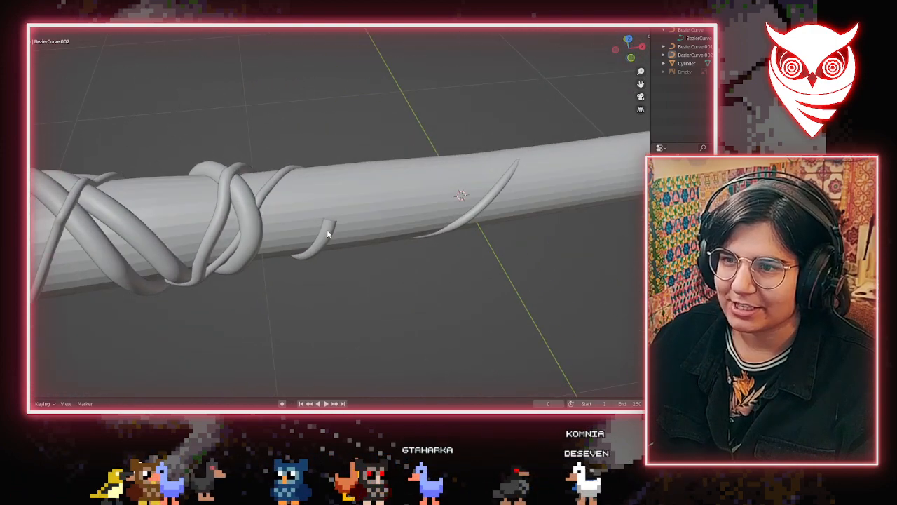
middle_click_drag(367, 253, 334, 63)
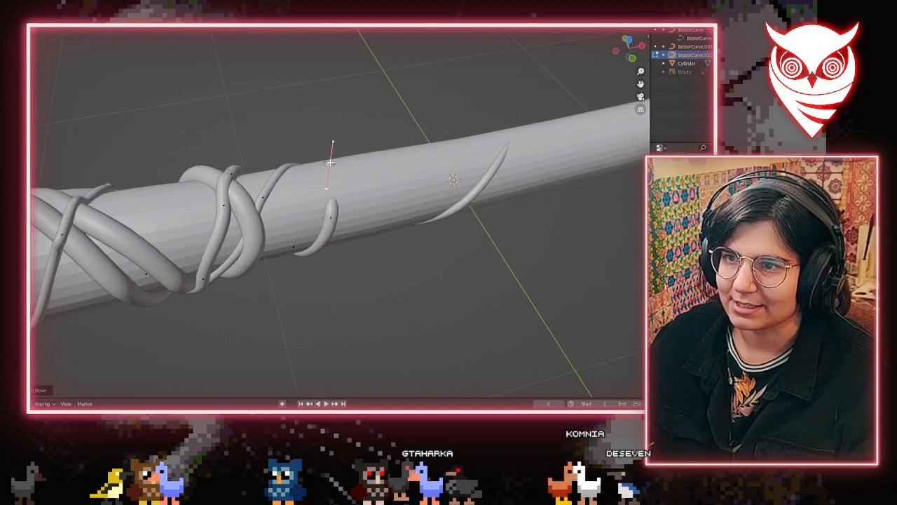
middle_click_drag(326, 192, 443, 285)
middle_click_drag(415, 258, 328, 227)
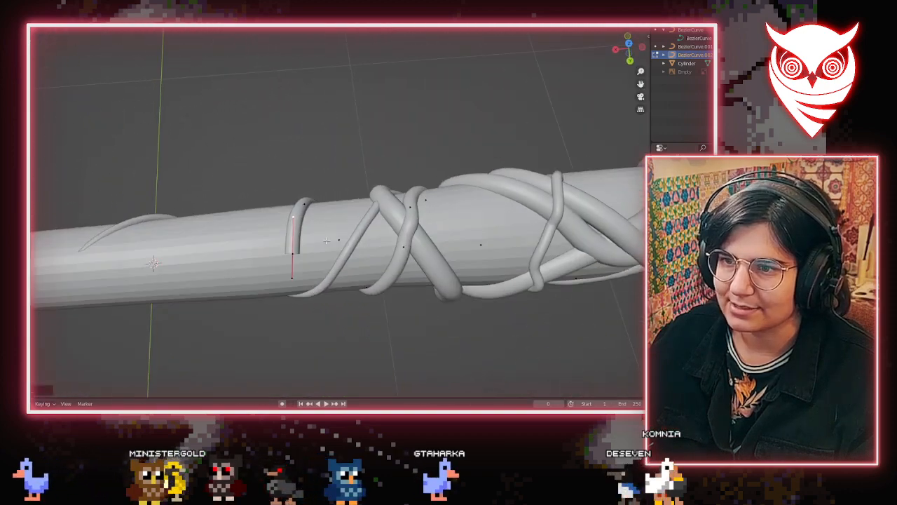
left_click(330, 233)
Route the vine's end up beside the thin tapering vine and place a new control point where the two cross
middle_click_drag(218, 243, 401, 192)
middle_click_drag(378, 137, 347, 282)
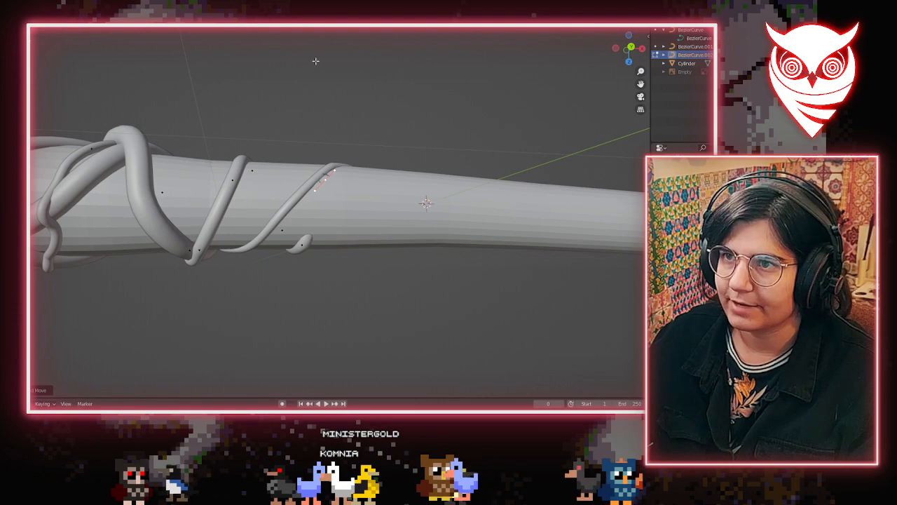
middle_click_drag(318, 200, 351, 196)
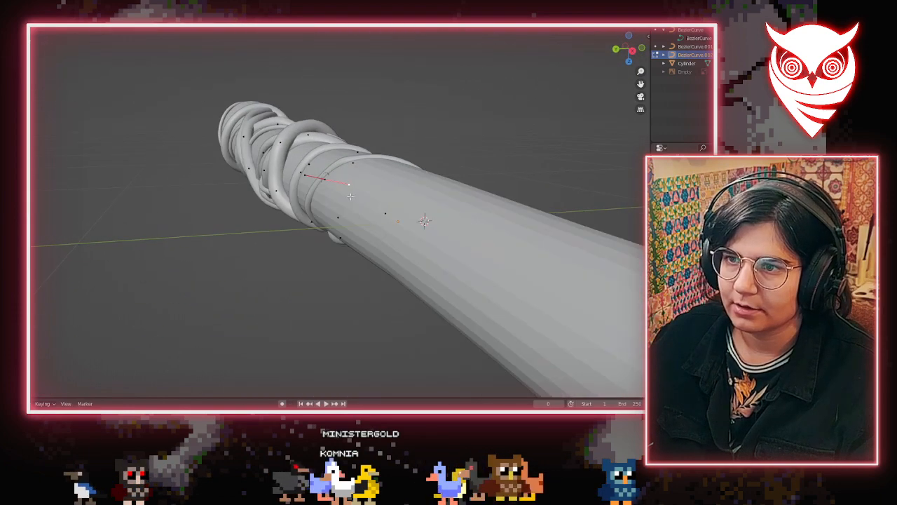
middle_click_drag(303, 223, 390, 295)
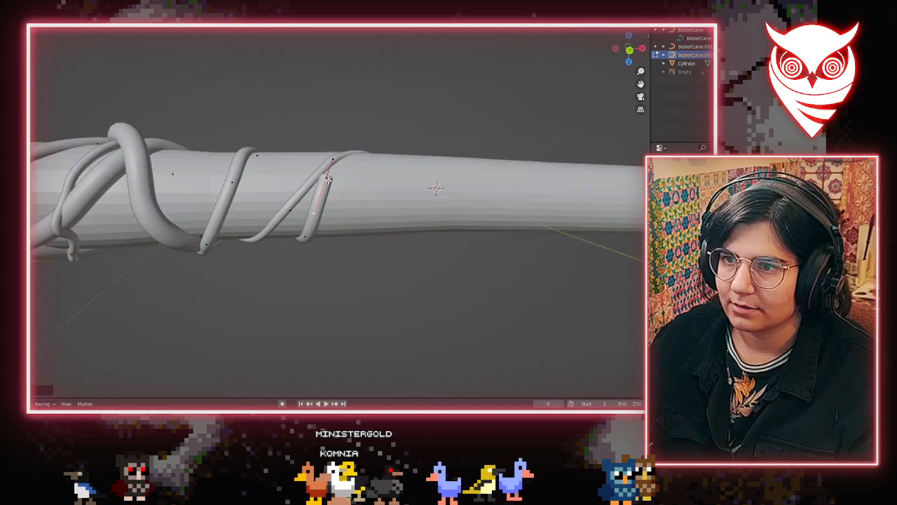
middle_click_drag(362, 158, 308, 239)
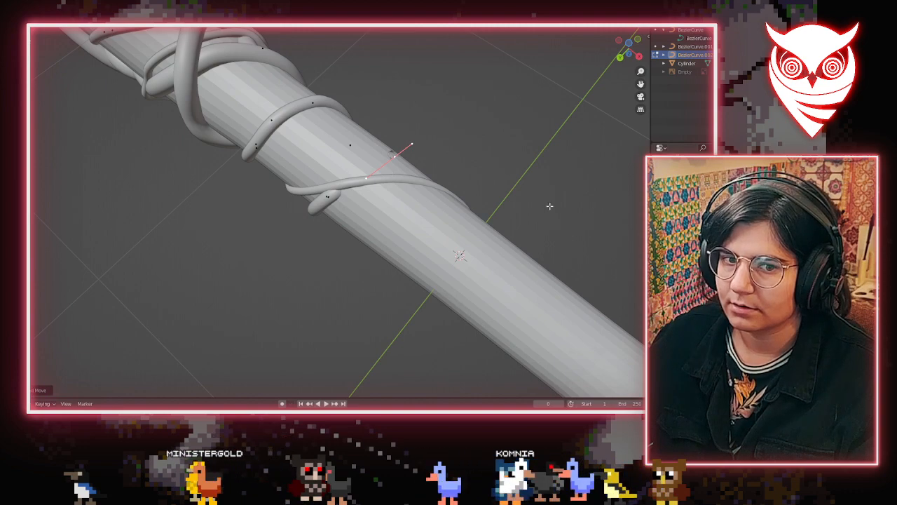
Wrap the vine over the thin vine and down the cylinder's opposite side, fitting the end handles to the surface
middle_click_drag(550, 206, 188, 129)
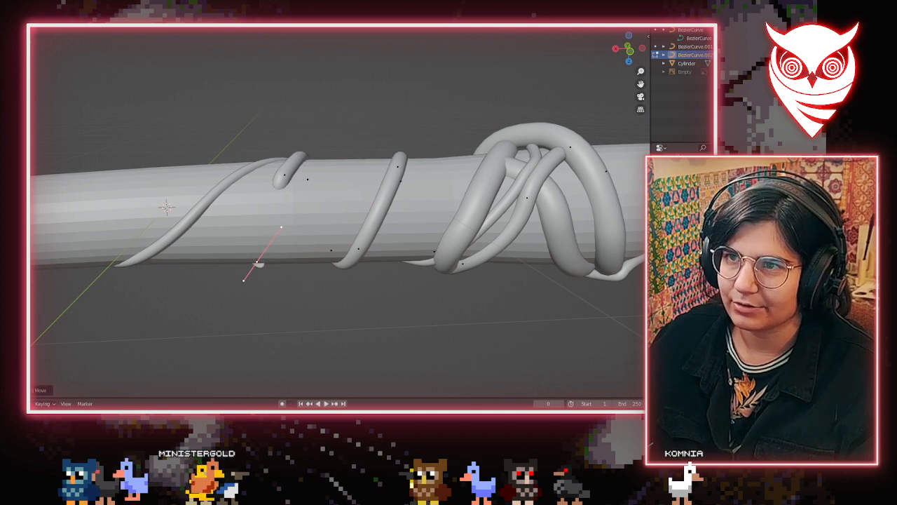
middle_click_drag(322, 32, 326, 279)
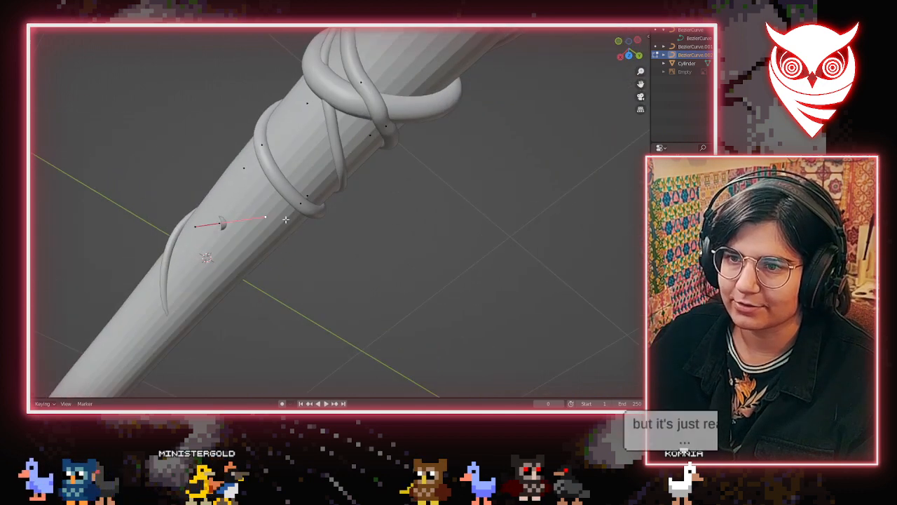
middle_click_drag(212, 183, 331, 213)
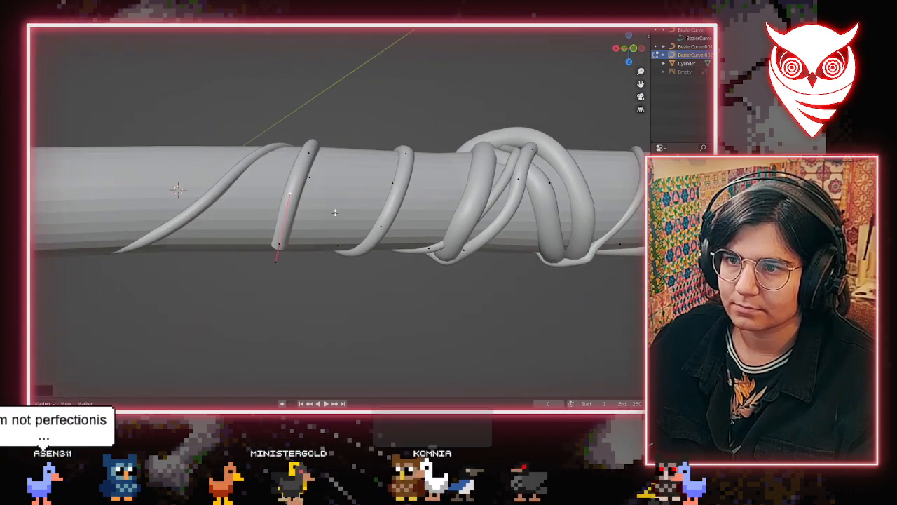
middle_click_drag(297, 262, 389, 204)
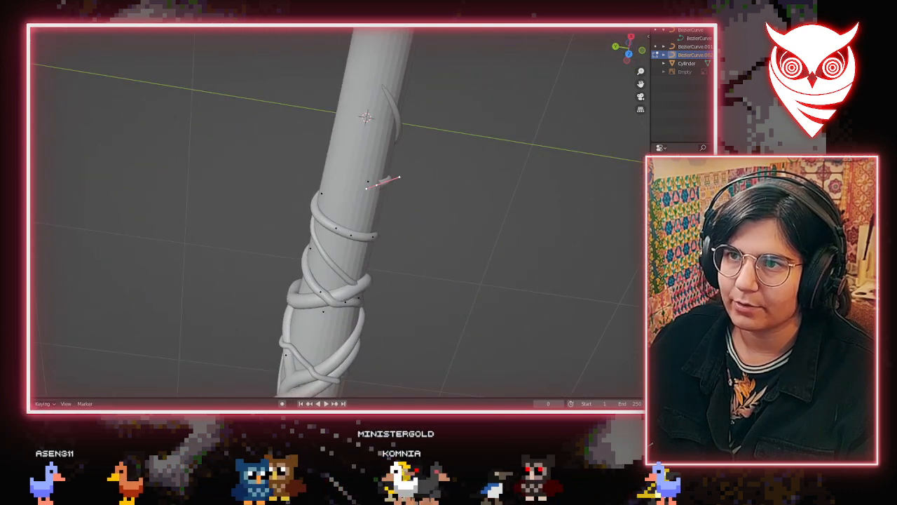
Place the vine's next end point nearer the wand's narrow end and adjust its handles to follow the cylinder's curvature
left_click(331, 147)
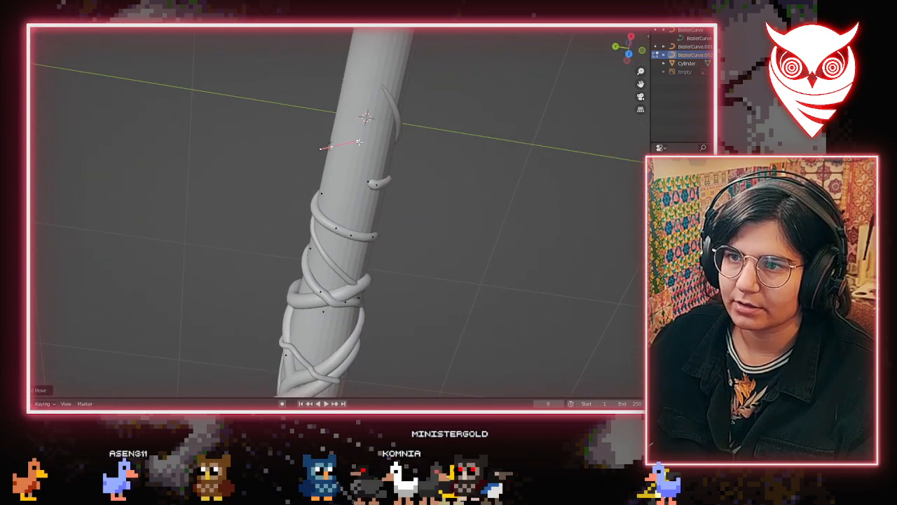
middle_click_drag(321, 148, 278, 222)
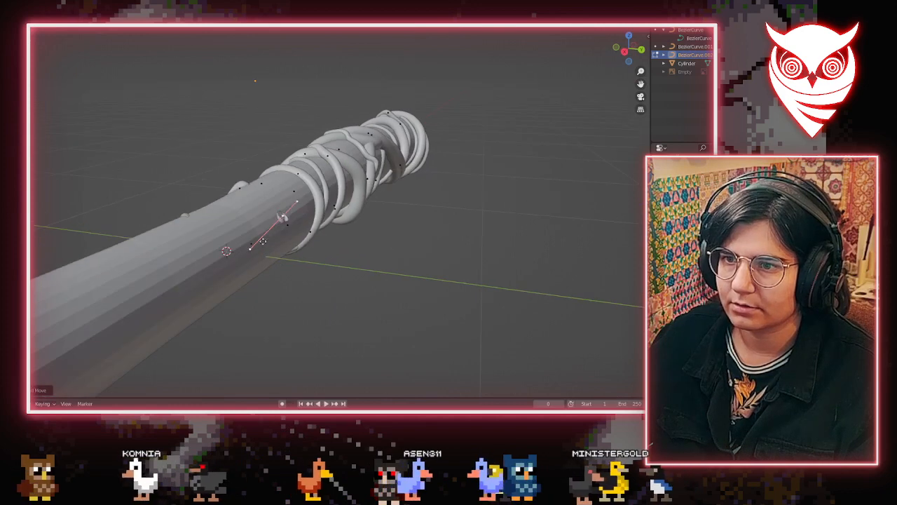
left_click(289, 172)
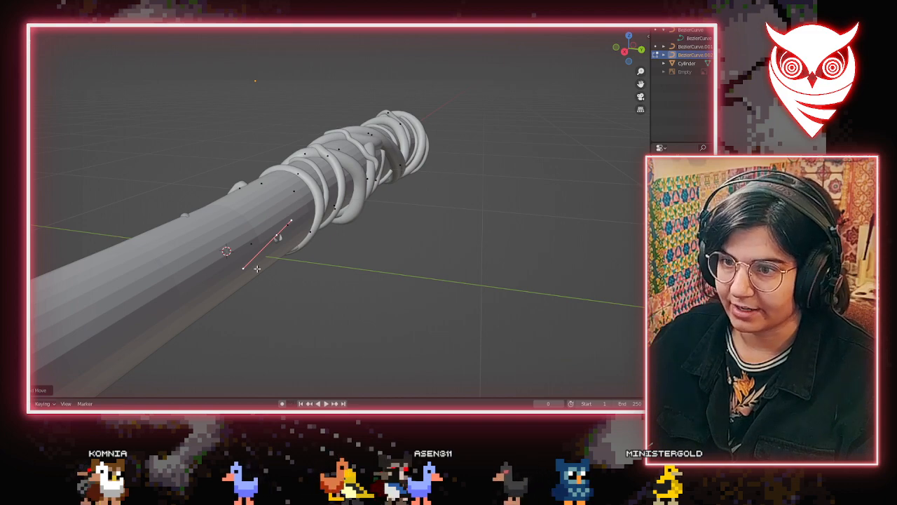
middle_click_drag(278, 179, 404, 165)
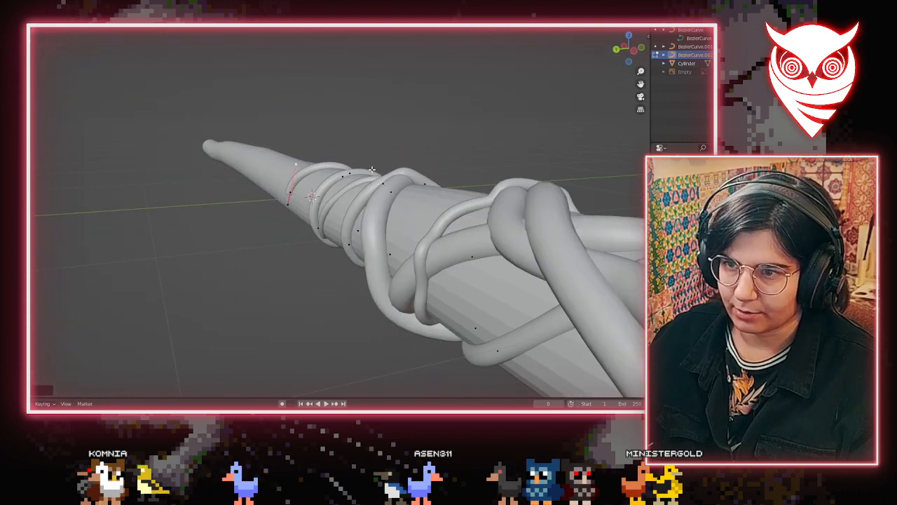
middle_click_drag(231, 189, 92, 201)
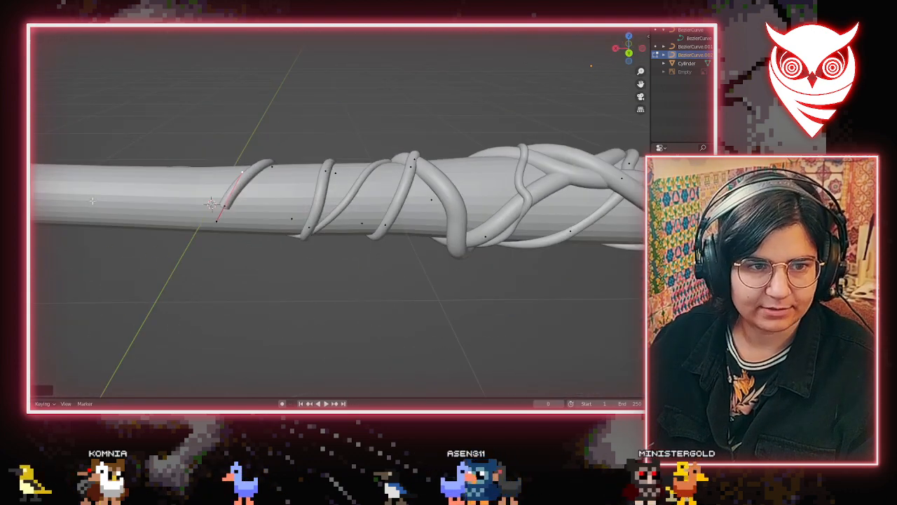
Reshape the vine's segment beside the thin vine's tip by moving the handle of its control point
middle_click_drag(307, 217, 504, 260)
left_click(299, 200)
left_click(301, 251)
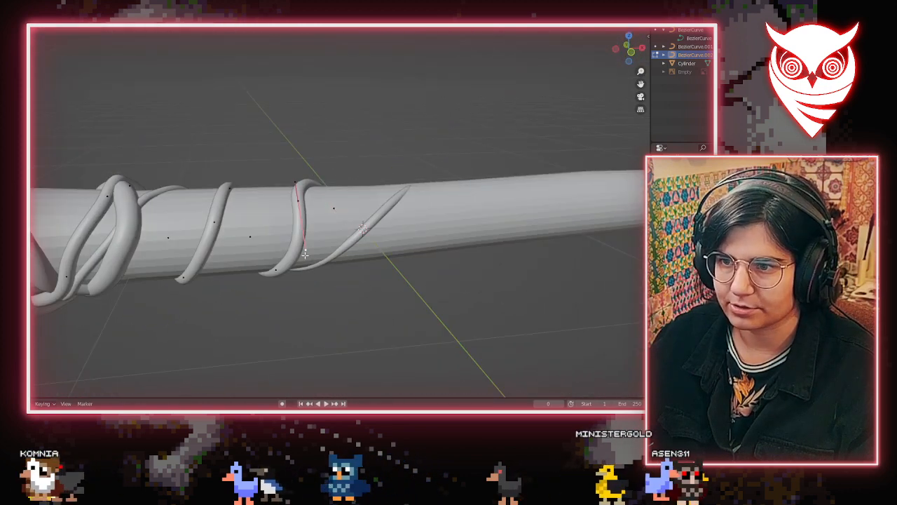
key("g")
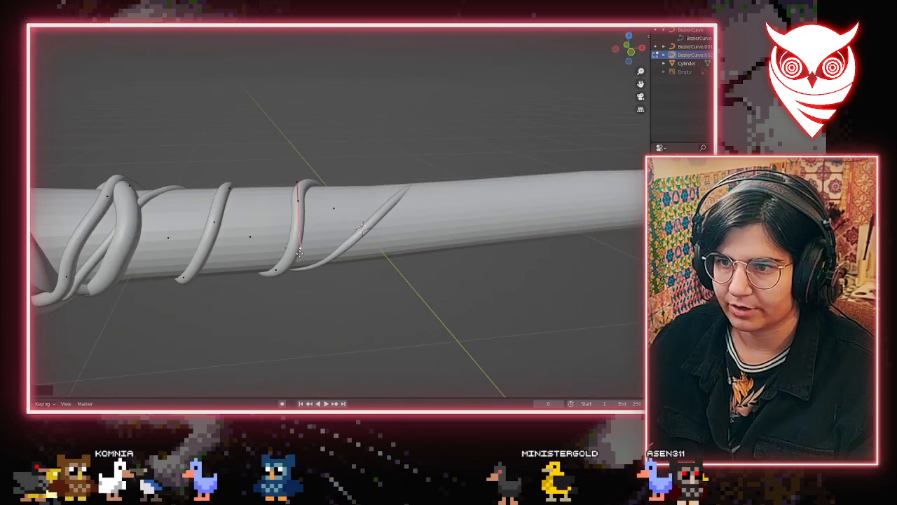
Rotate the vine's end handles over the cylinder's edge and extend the vine down its side toward the narrow end
scroll(351, 256, "down", 4)
middle_click_drag(419, 290, 315, 196)
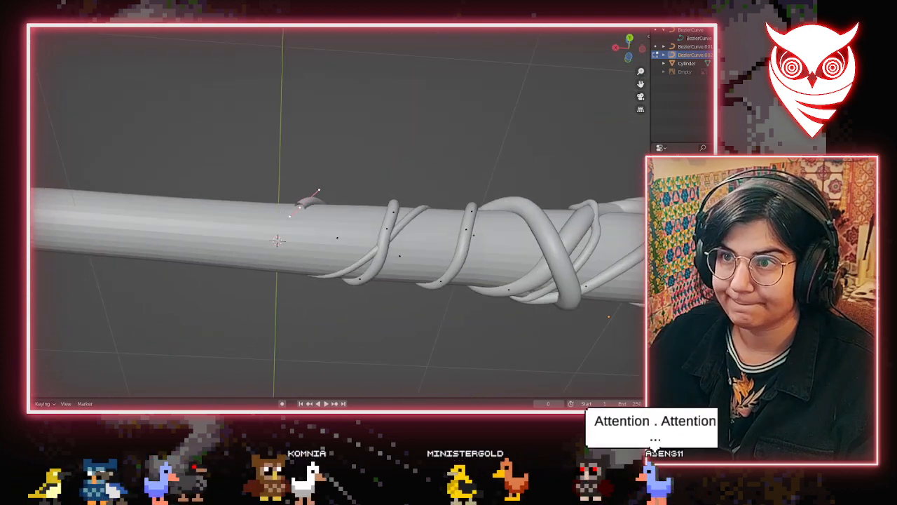
key("r")
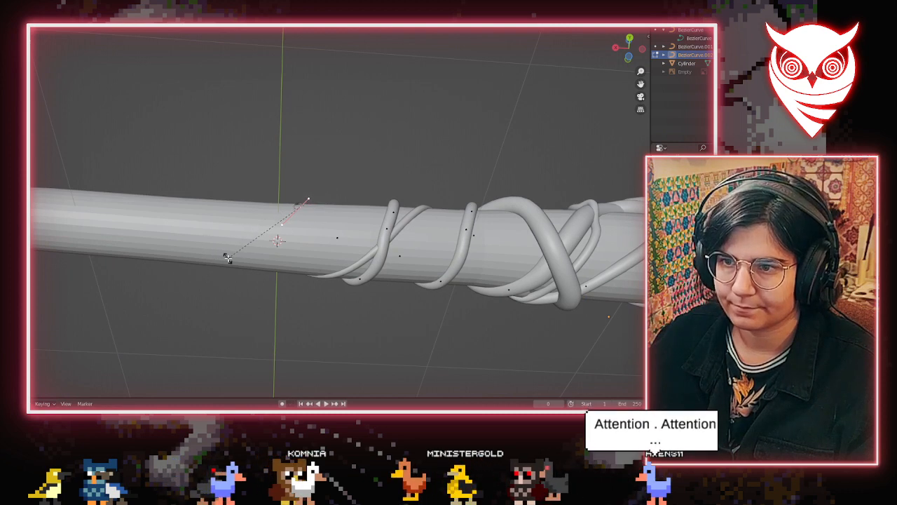
left_click(279, 227)
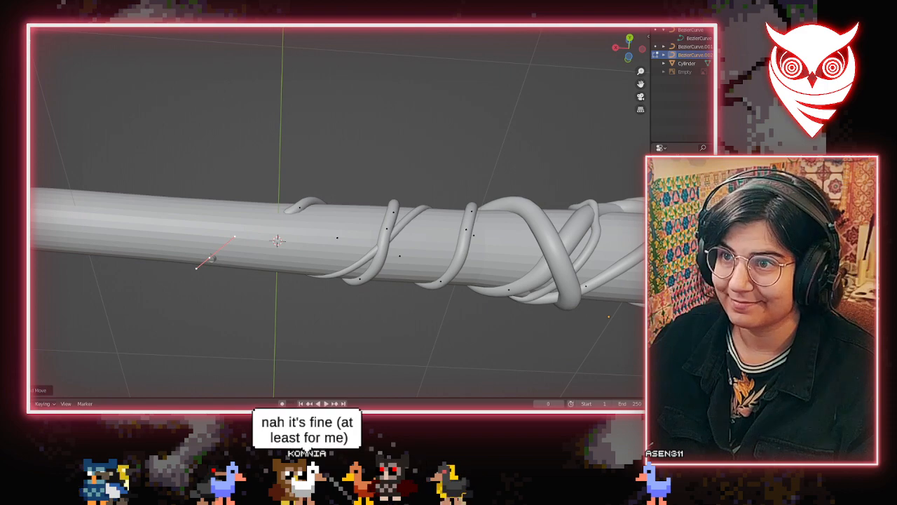
key("ctrl+KP_3")
middle_click_drag(206, 258, 408, 220)
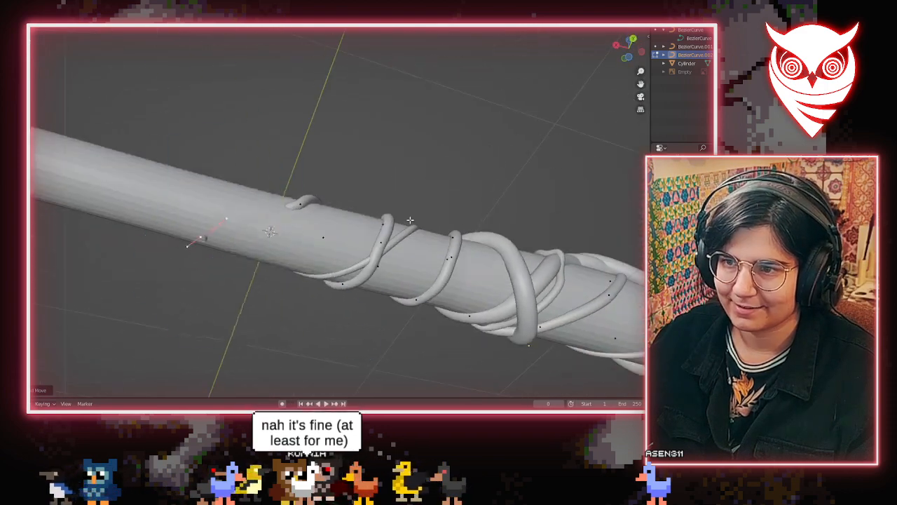
middle_click_drag(218, 212, 236, 201)
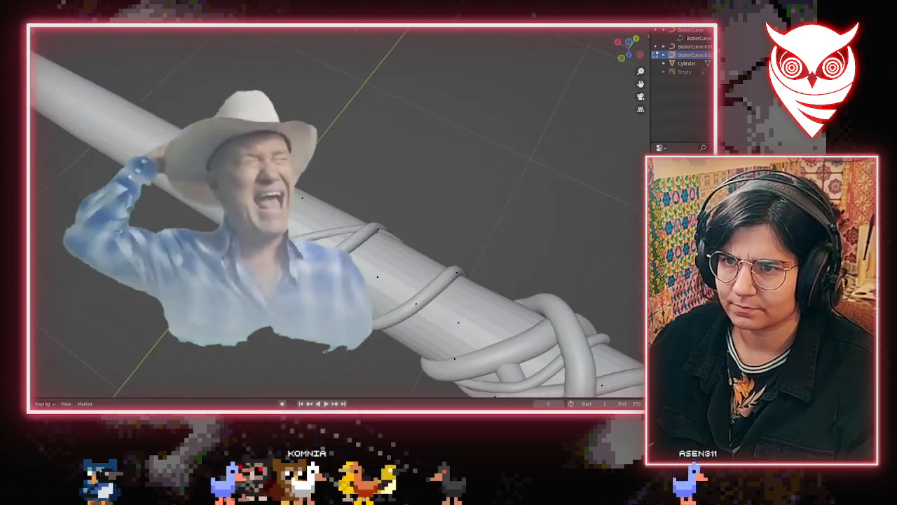
middle_click_drag(316, 240, 435, 222)
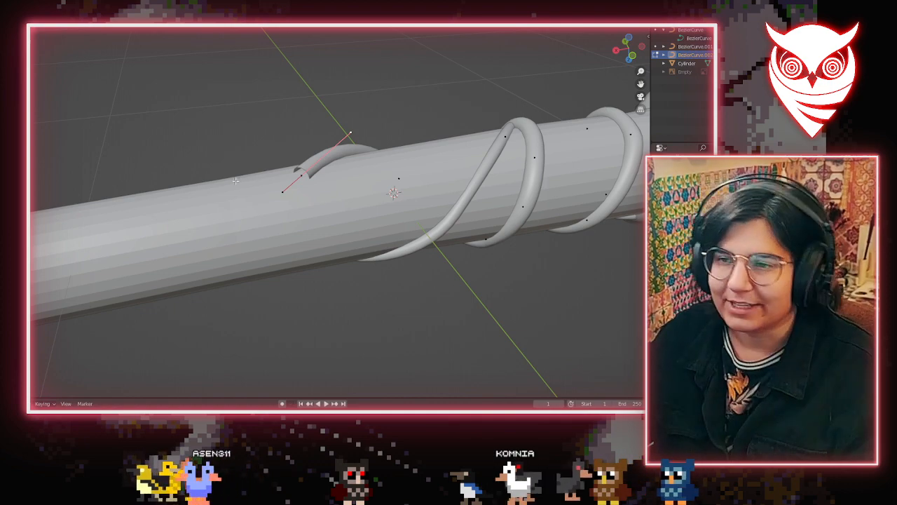
Form the vine's last diagonal stretch past the thin vine's tip, adjusting its end point and handles to lie on the cylinder
middle_click_drag(314, 231, 279, 210)
key("e")
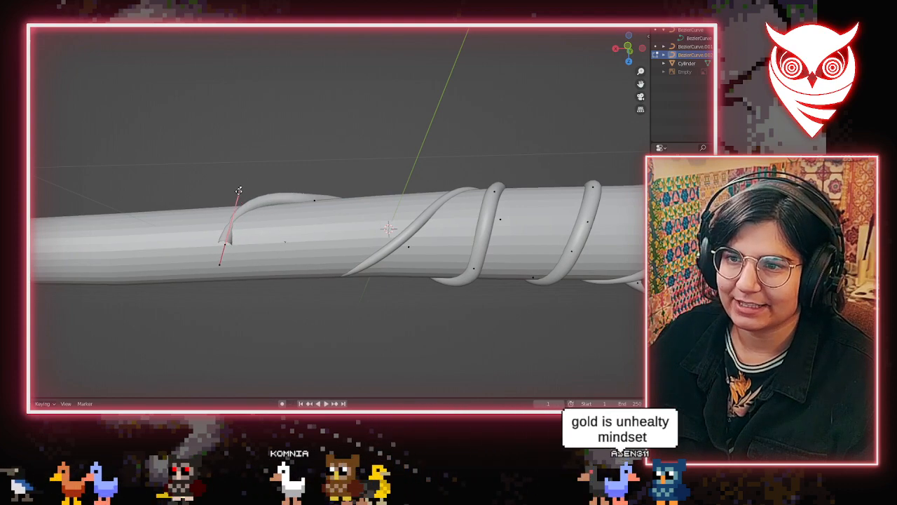
middle_click_drag(259, 211, 306, 240)
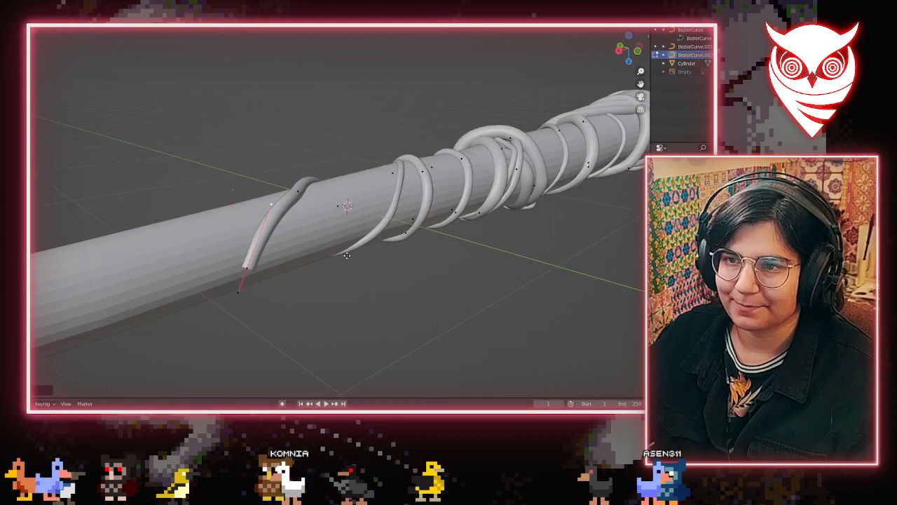
middle_click_drag(363, 269, 303, 205)
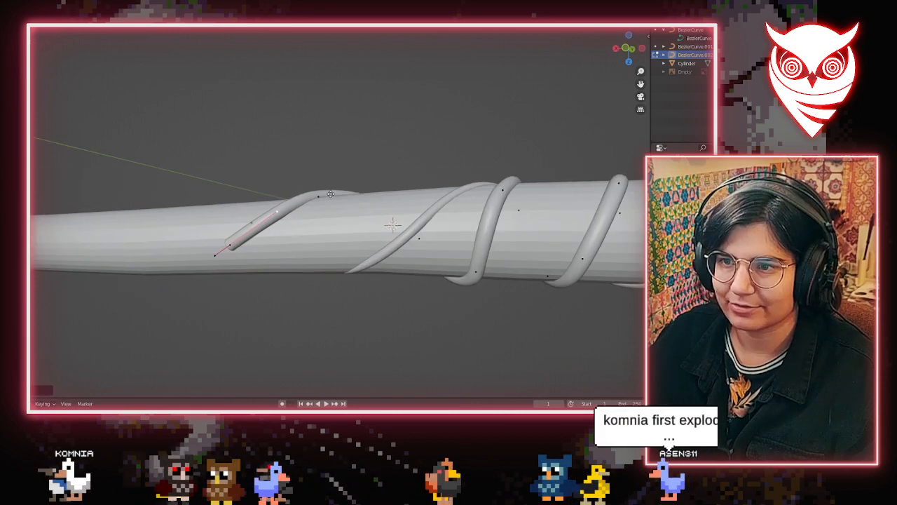
middle_click_drag(309, 203, 330, 255)
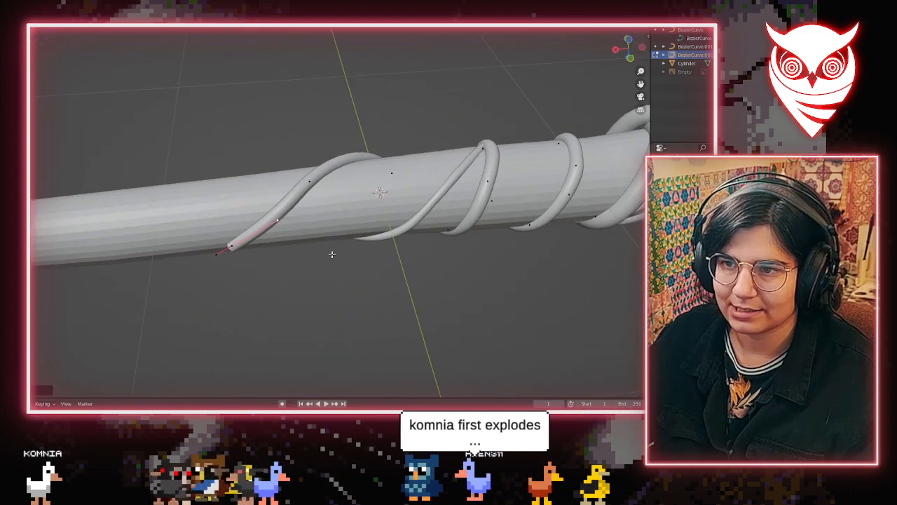
Leave curve editing and examine the vines along the whole wand
scroll(332, 239, "down", 4)
right_click(329, 265)
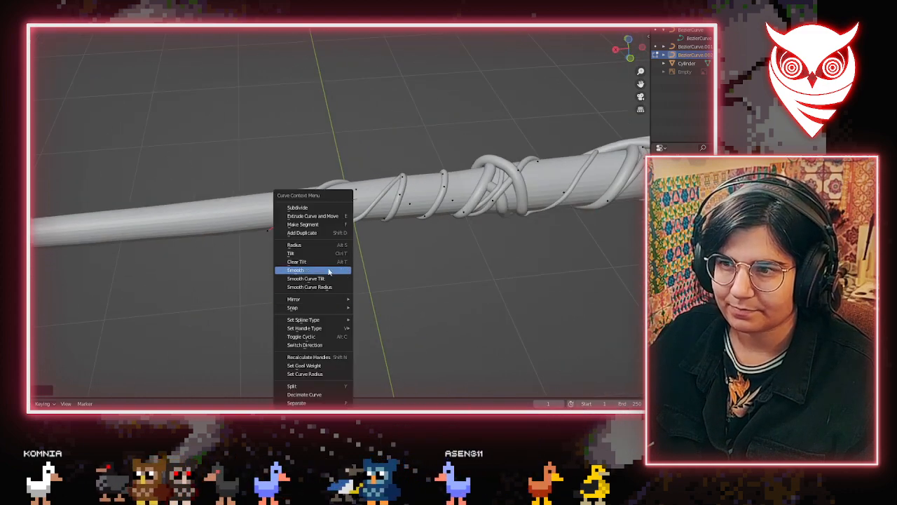
scroll(434, 284, "down", 5)
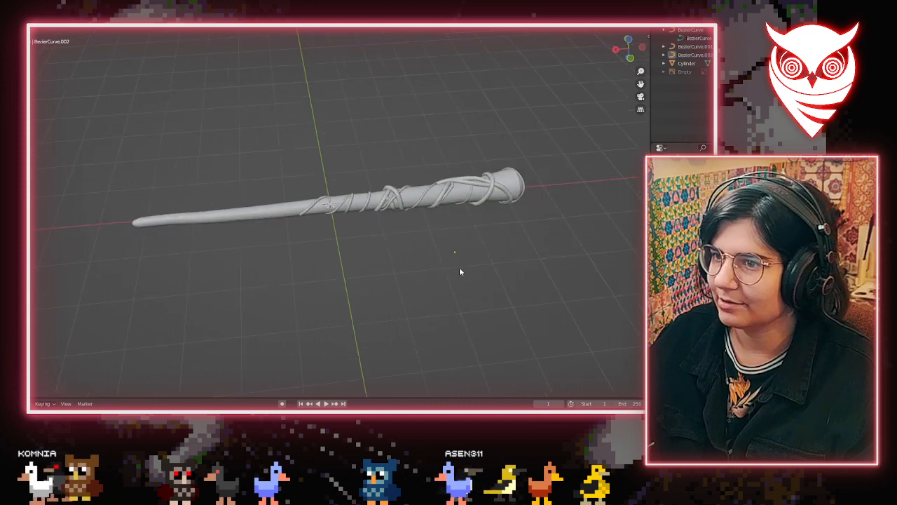
middle_click_drag(459, 270, 457, 204)
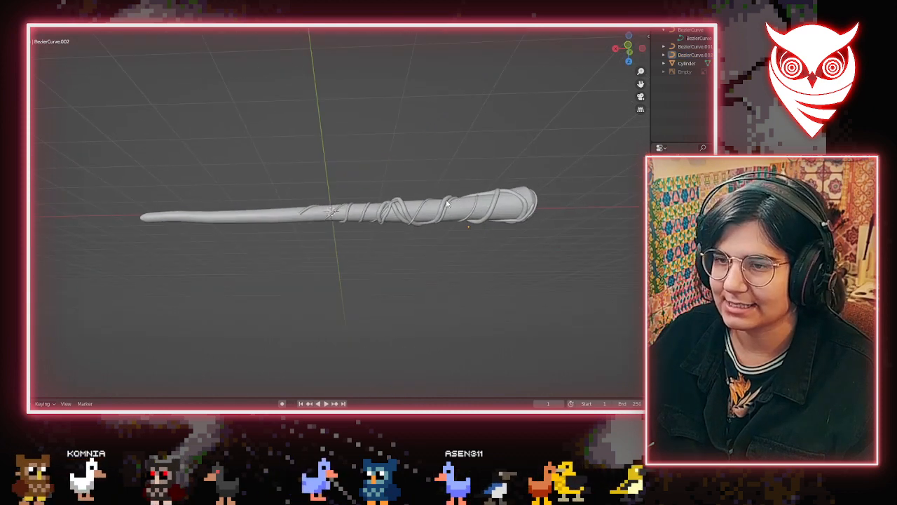
Resume editing the vine's curve and move its end point along the wand toward the narrow end
scroll(336, 239, "up", 5)
scroll(272, 236, "up", 3)
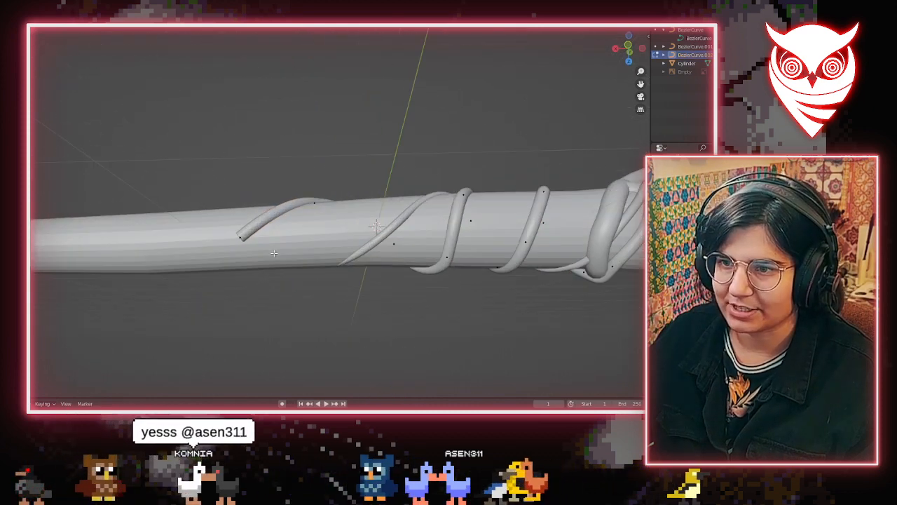
middle_click_drag(249, 260, 323, 77)
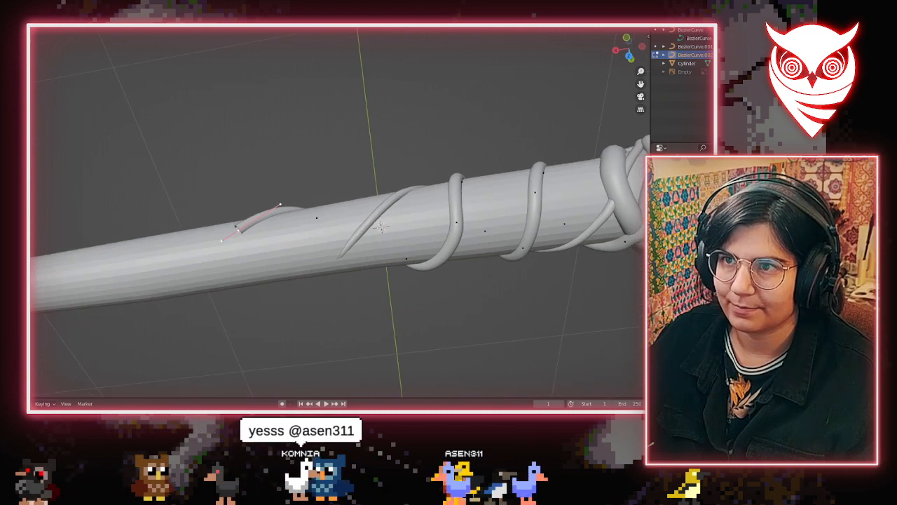
left_click(158, 294)
middle_click_drag(158, 293, 150, 203)
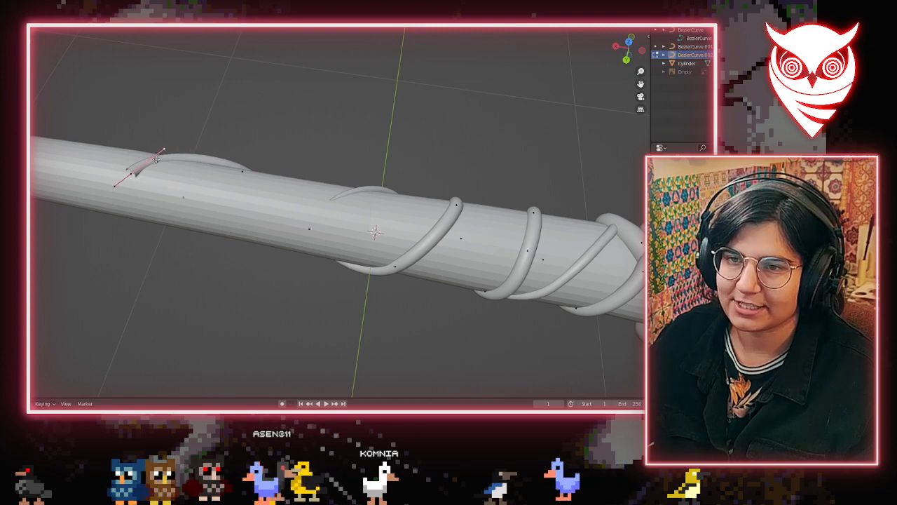
middle_click_drag(166, 160, 244, 268)
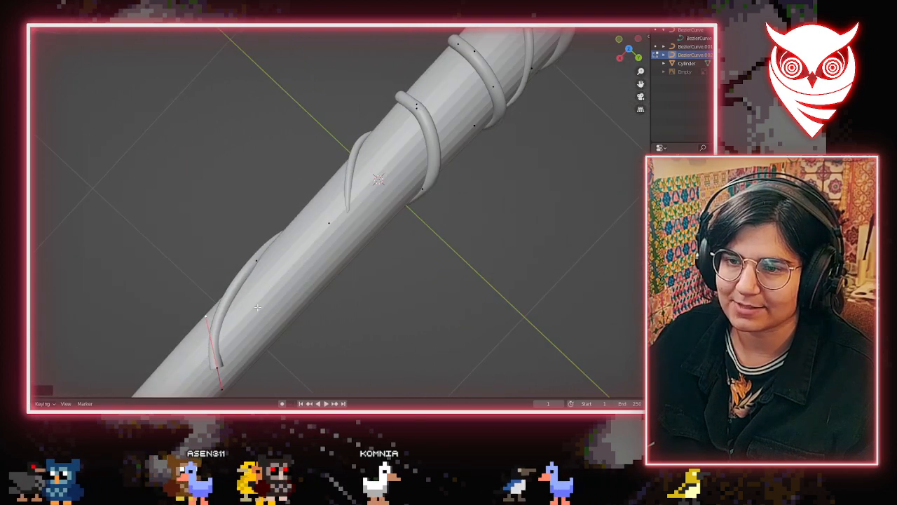
Rotate the vine's end handles and lower the end point onto the cylinder's side to form a diagonal stretch
middle_click_drag(258, 307, 302, 196)
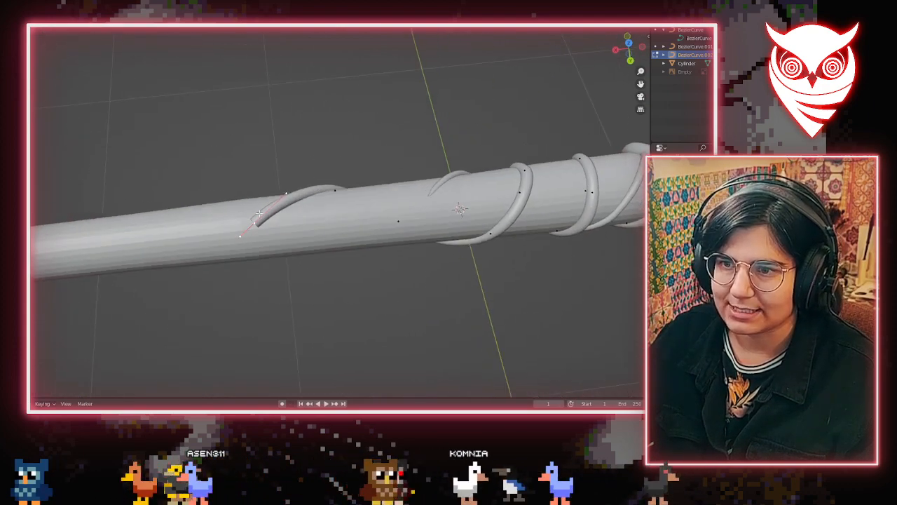
middle_click_drag(172, 235, 480, 242)
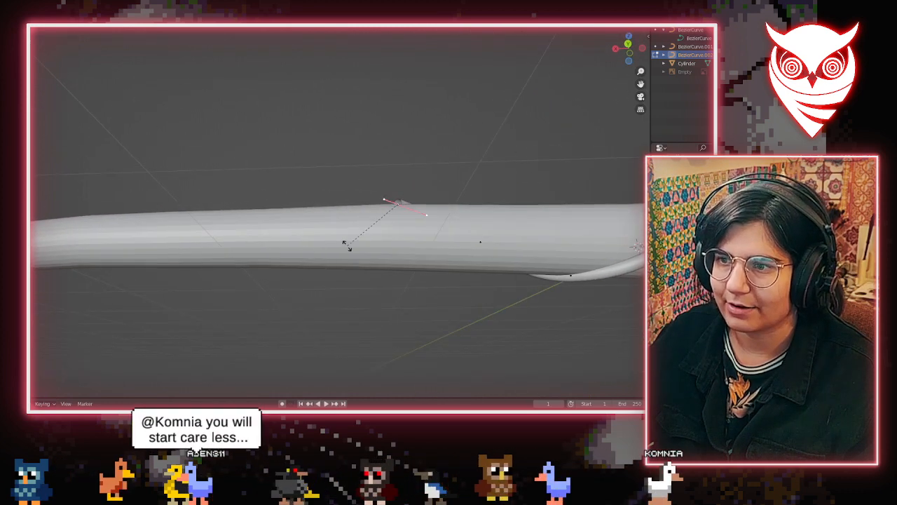
left_click(373, 230)
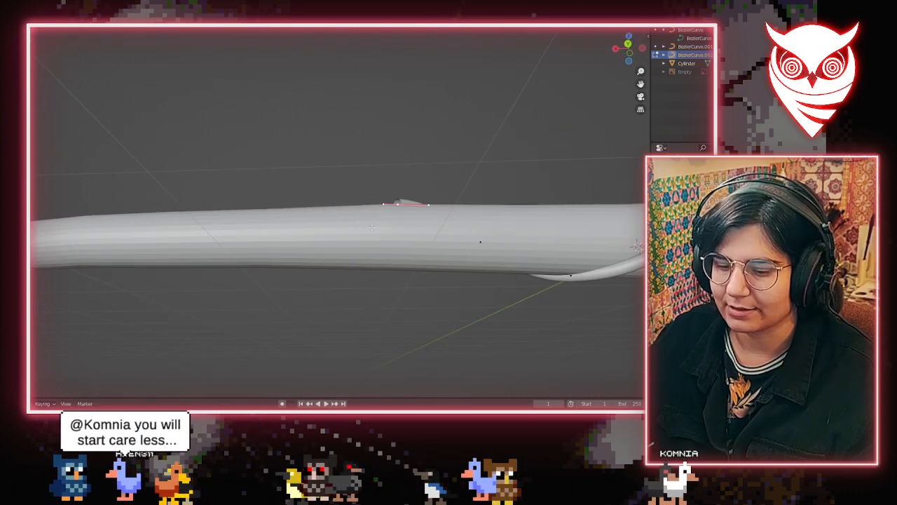
middle_click_drag(341, 270, 317, 91)
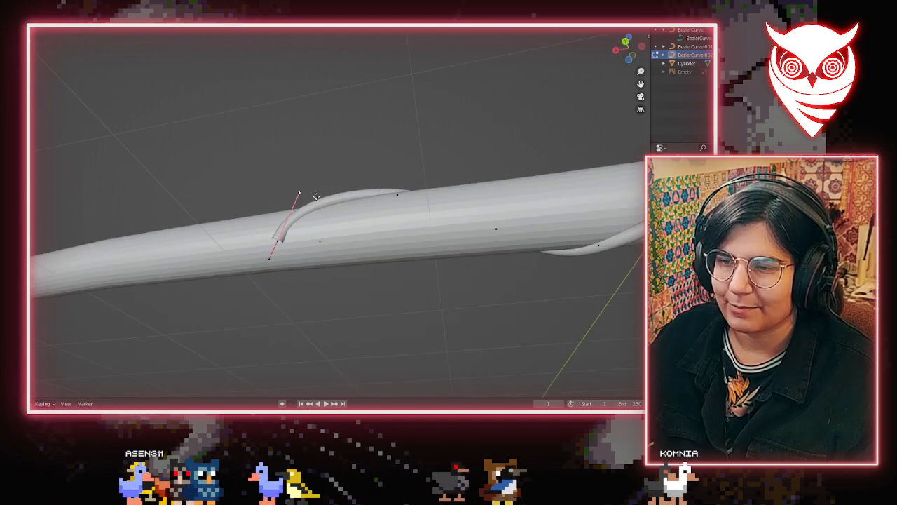
middle_click_drag(317, 201, 412, 269)
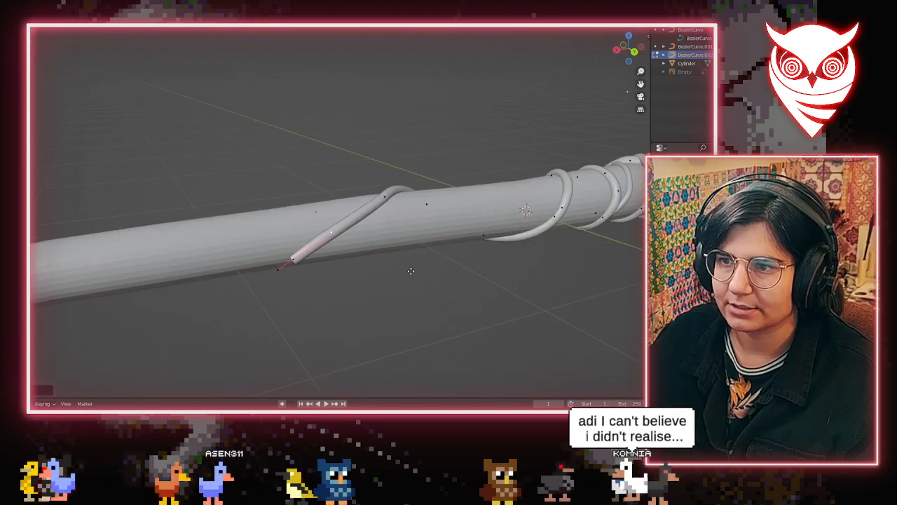
left_click(401, 266)
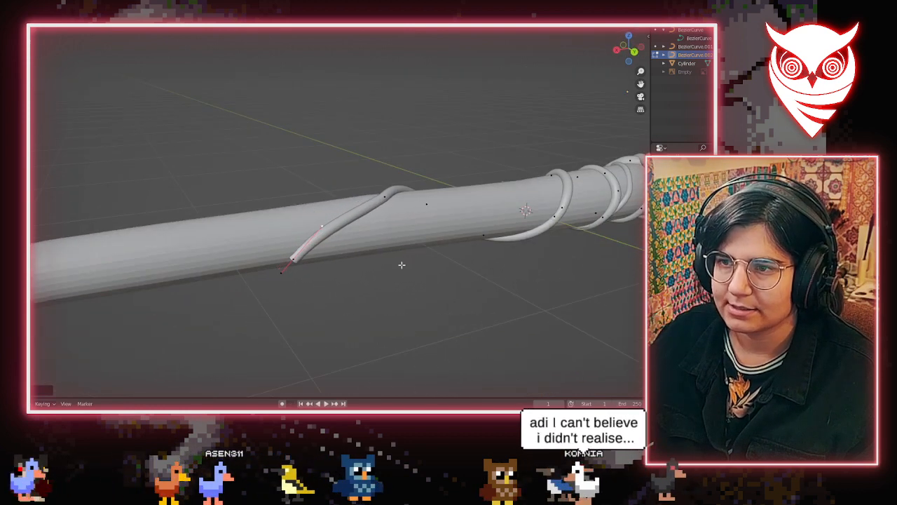
Reshape the diagonal stretch by adjusting the bend point at the cylinder's edge and moving the end point's inner handle
left_click(376, 207)
middle_click_drag(376, 207, 622, 253)
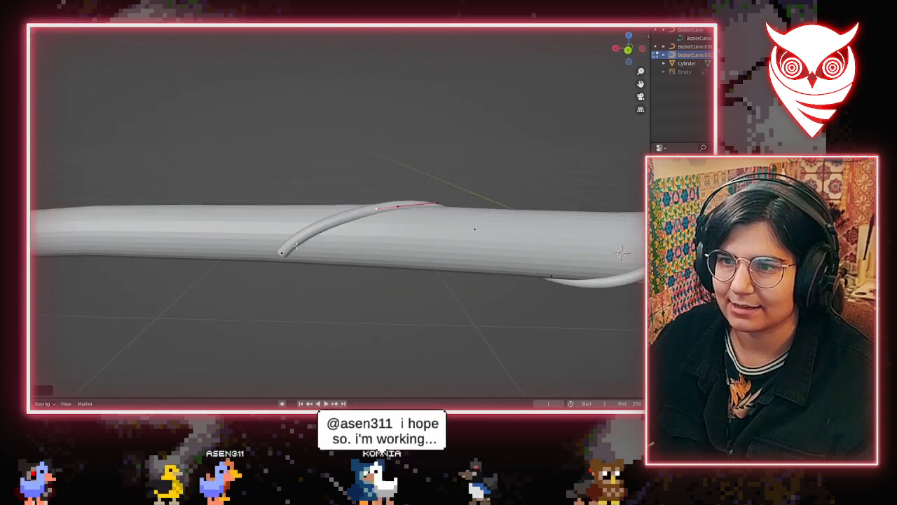
left_click(312, 223)
key("g")
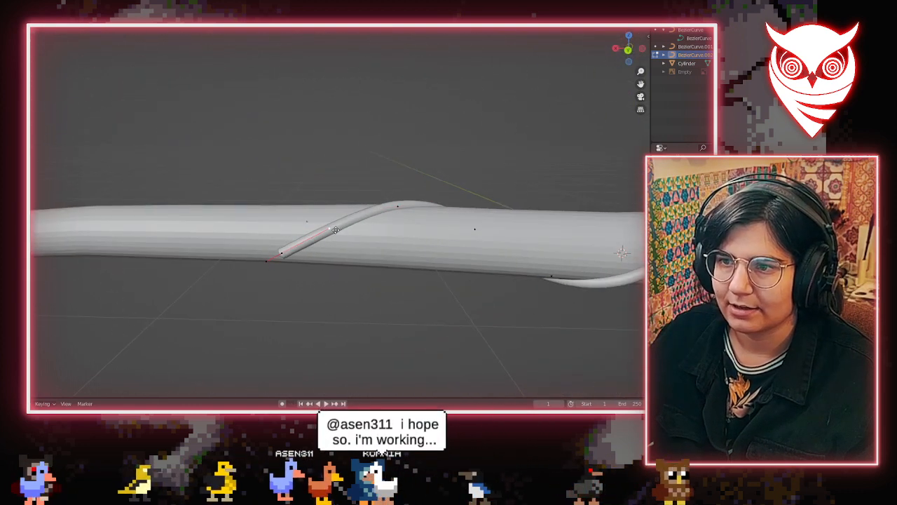
left_click(350, 219)
Reposition the vine's end point and handle from an end-on view so the tapered tip sinks into the cylinder
middle_click_drag(350, 220, 341, 286)
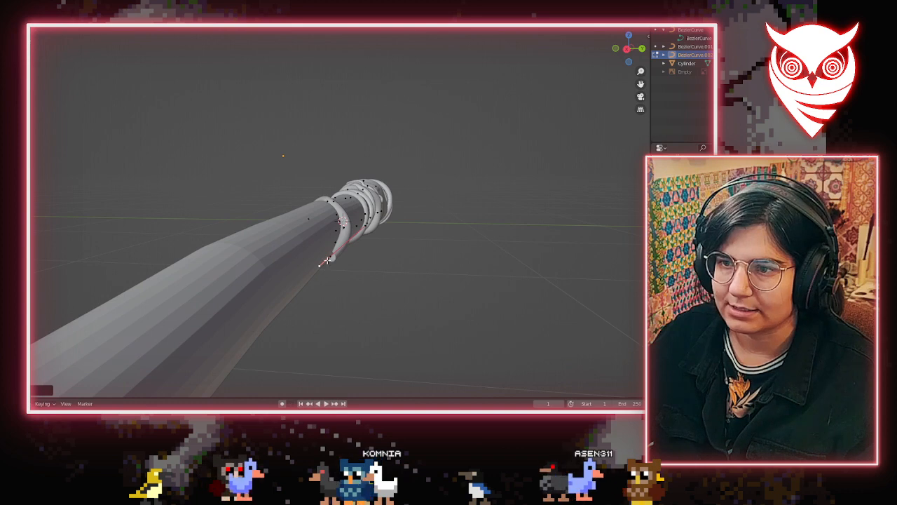
key("g")
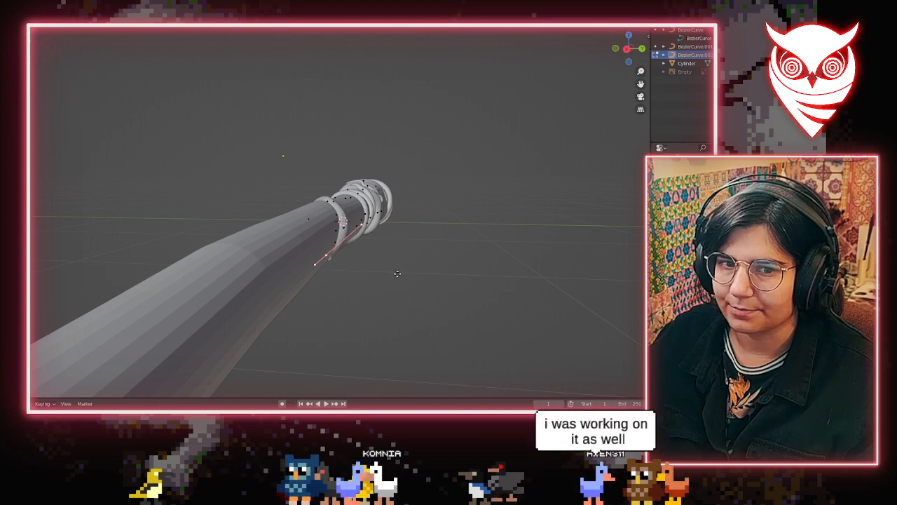
left_click(398, 274)
middle_click_drag(397, 274, 411, 293)
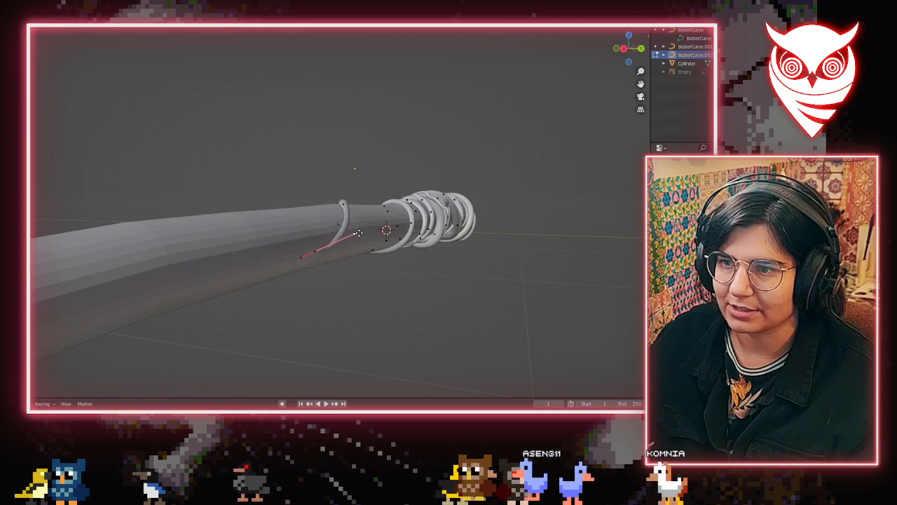
middle_click_drag(397, 291, 337, 296)
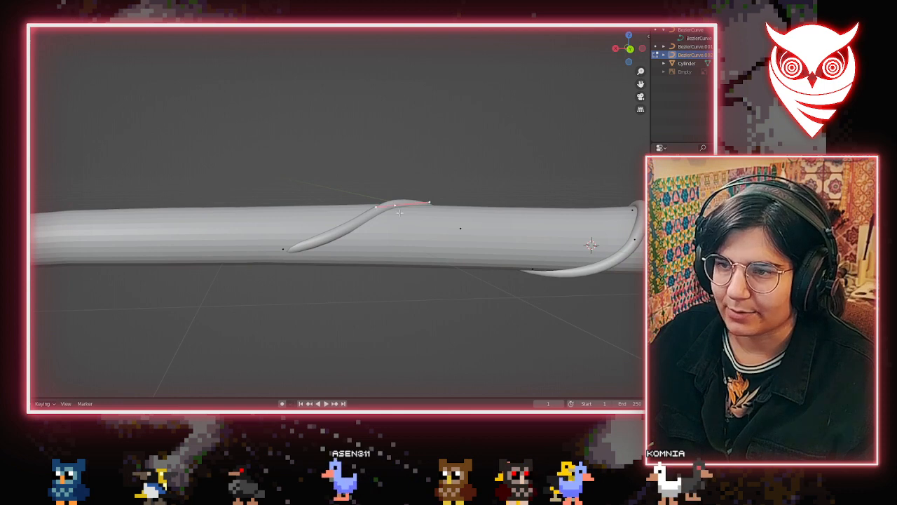
Adjust the handles of the bend point before the tip so the vine curves closely over the cylinder's edge
middle_click_drag(399, 212, 446, 248)
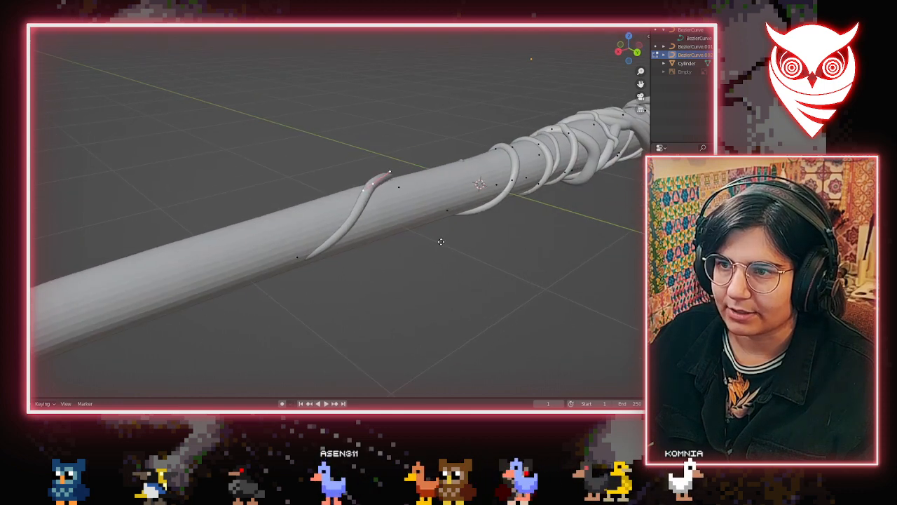
middle_click_drag(441, 247, 363, 280)
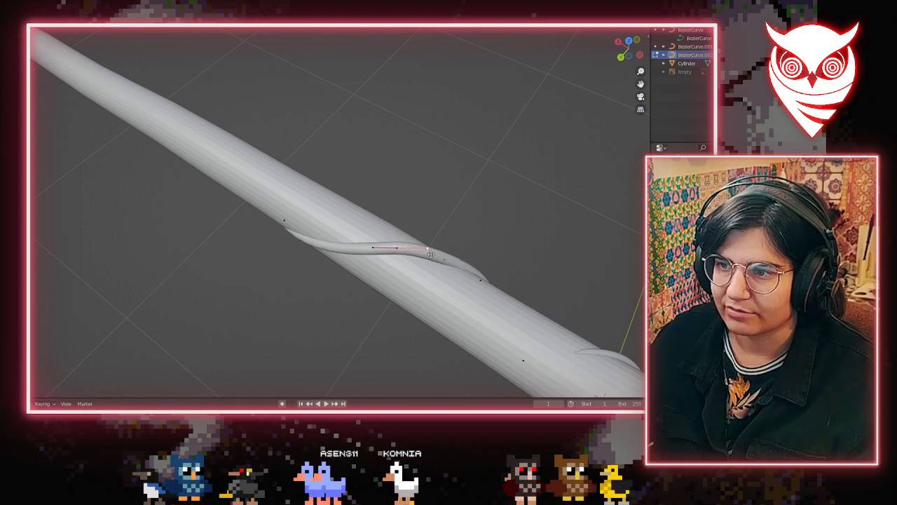
middle_click_drag(431, 254, 434, 187)
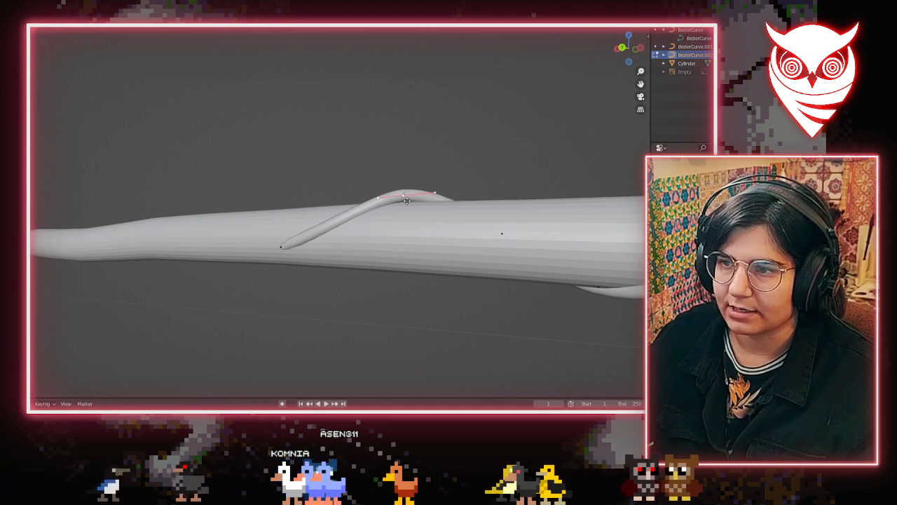
middle_click_drag(401, 206, 204, 215)
Refine the preceding diagonal stretch by adjusting its middle control point and the point where it passes under the cylinder
scroll(307, 237, "down", 4)
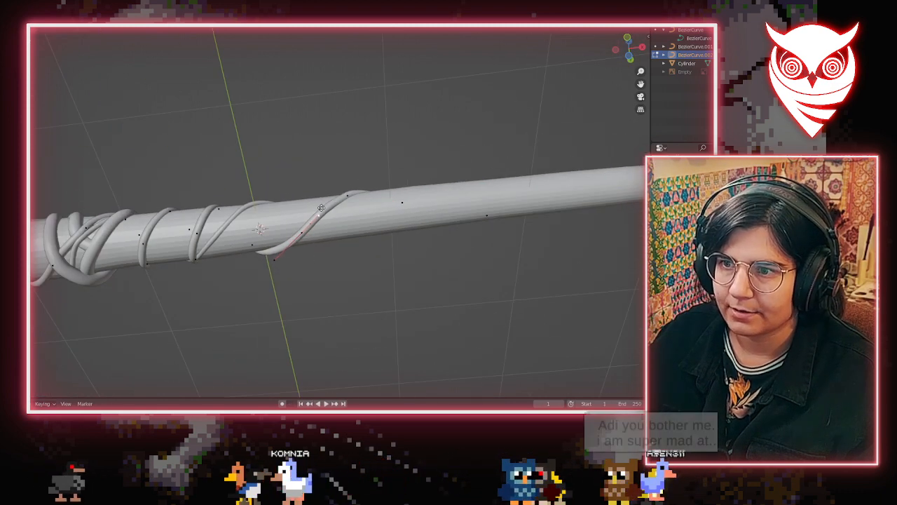
middle_click_drag(320, 208, 407, 308)
middle_click_drag(340, 211, 274, 230)
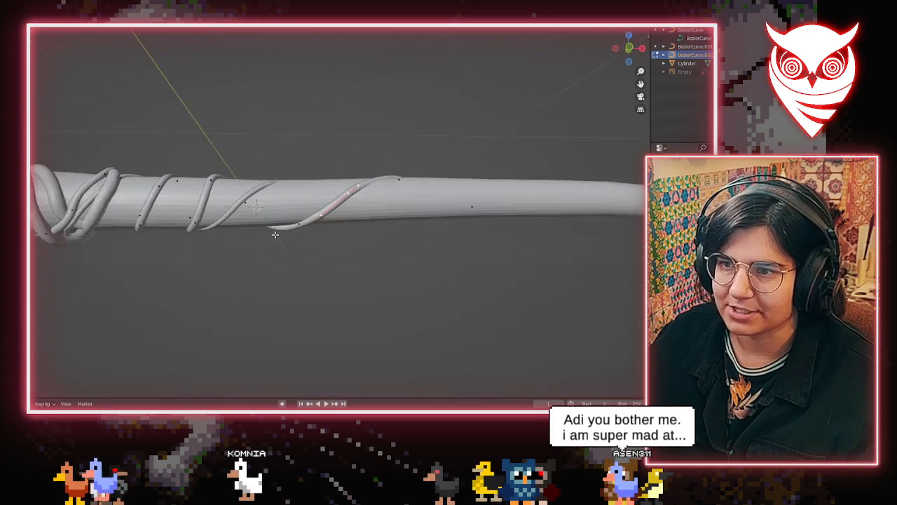
scroll(336, 232, "up", 3)
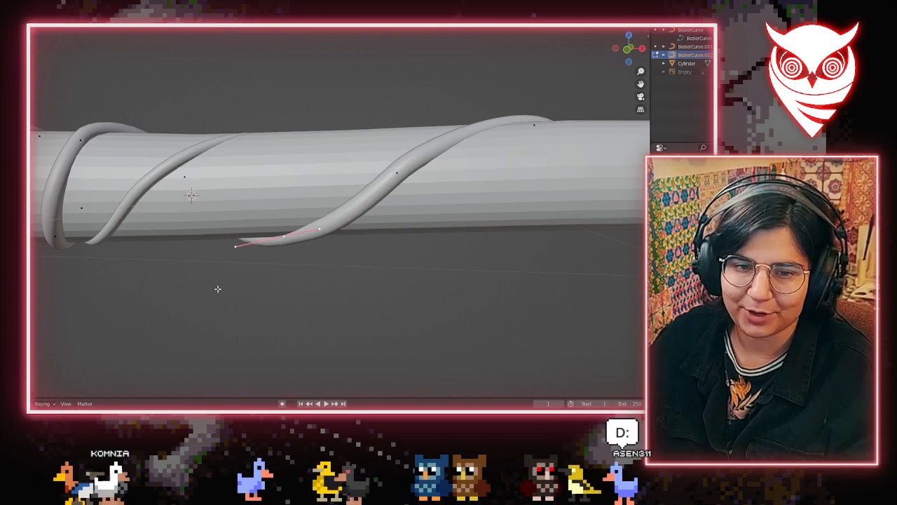
scroll(285, 288, "down", 4)
middle_click_drag(285, 288, 262, 284)
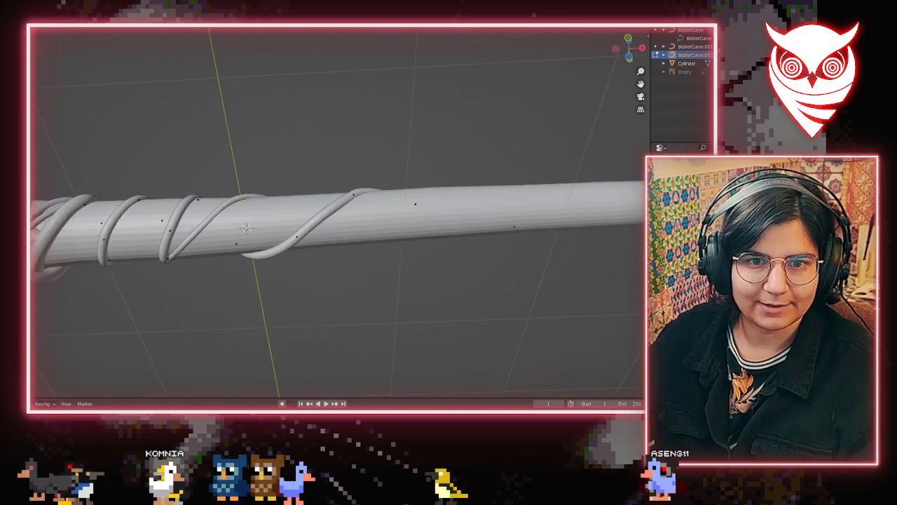
scroll(335, 247, "up", 2)
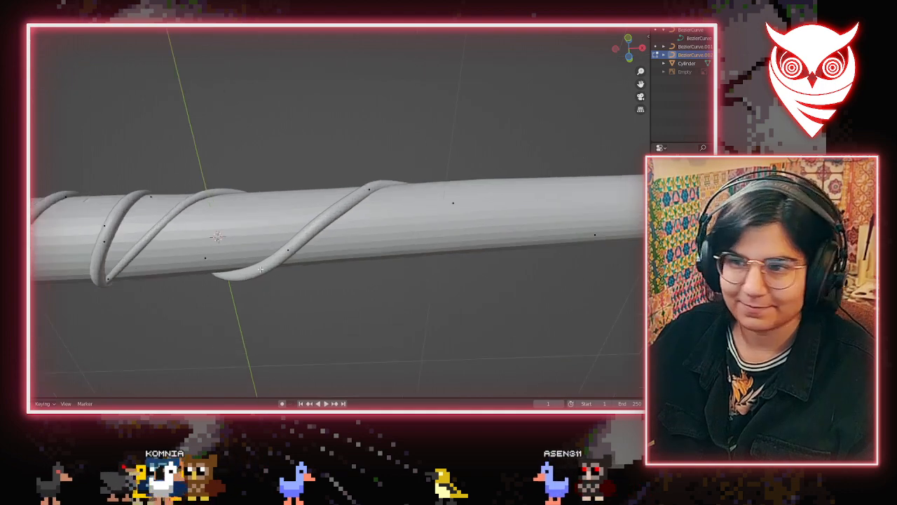
Smooth the turn near the wand's middle by moving the control point's handle so the vine hugs the surface
middle_click_drag(329, 253, 228, 233)
scroll(228, 232, "down", 5)
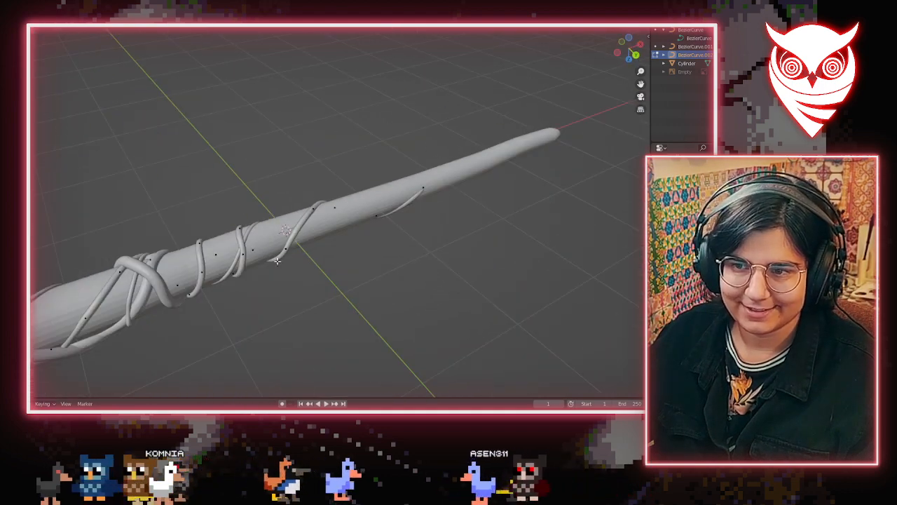
scroll(228, 233, "up", 4)
middle_click_drag(262, 272, 190, 302)
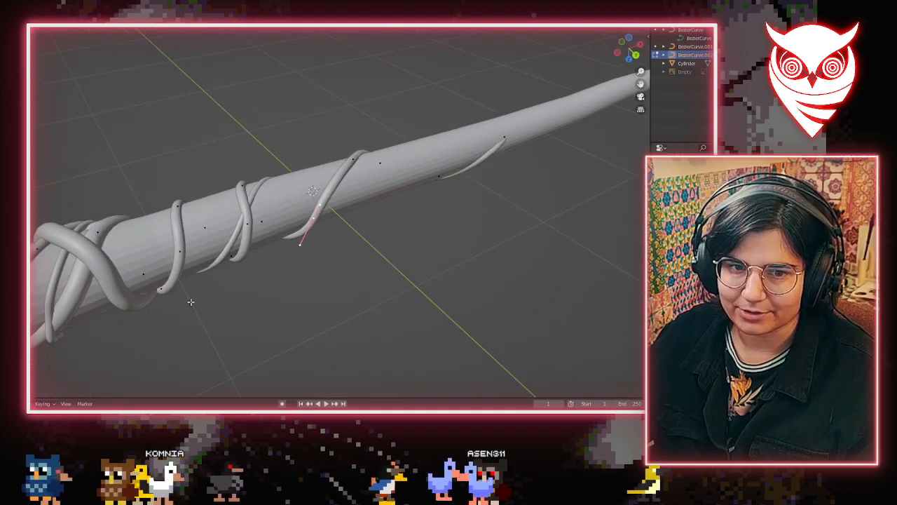
middle_click_drag(342, 323, 309, 223)
scroll(352, 202, "up", 4)
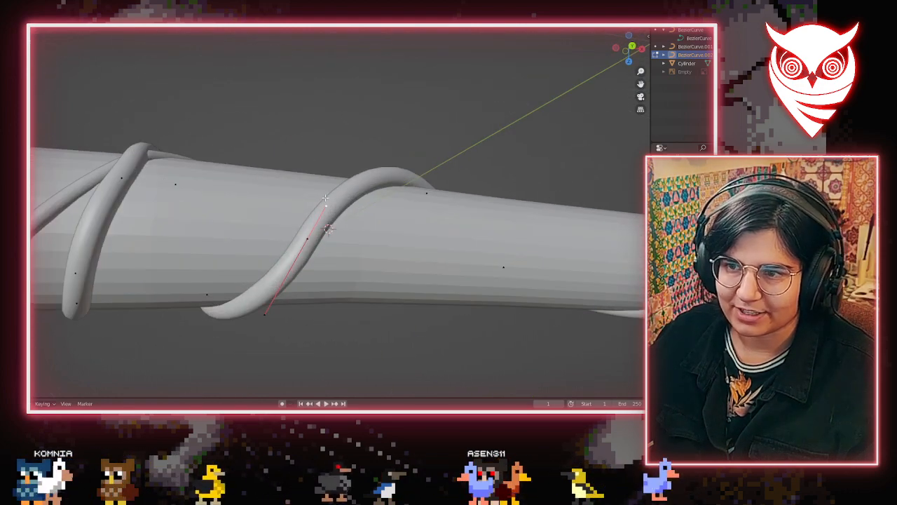
middle_click_drag(337, 199, 296, 259)
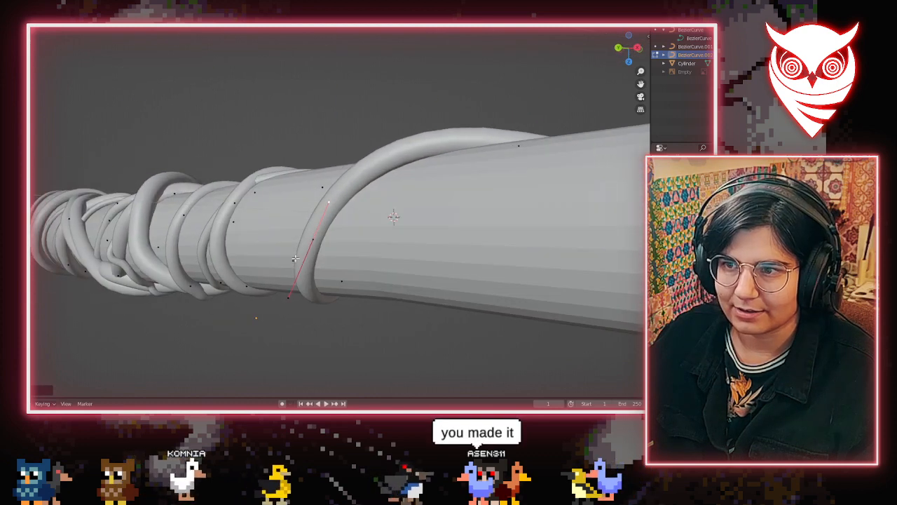
left_click(329, 206)
key("g")
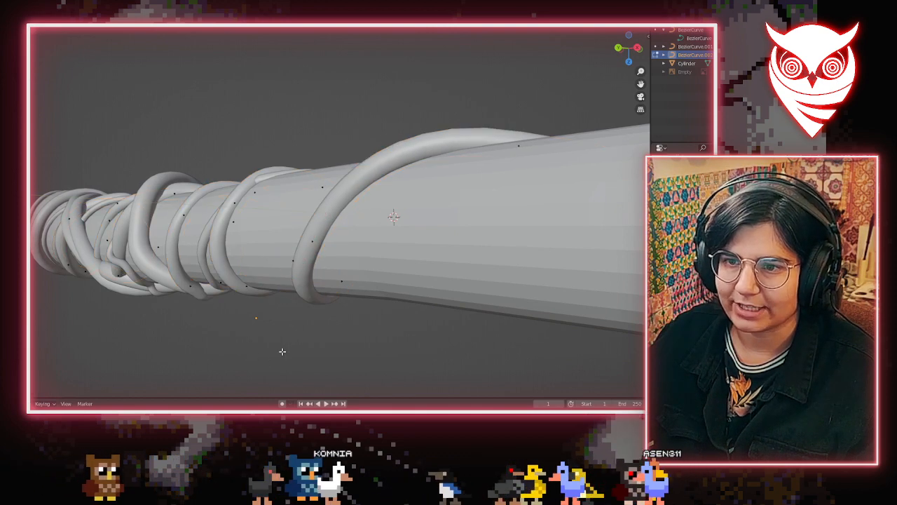
Leave curve editing, deselect the vine, and examine the vines from both sides of the wand and around the thick end
scroll(302, 348, "down", 3)
middle_click_drag(304, 347, 401, 331)
scroll(398, 327, "down", 5)
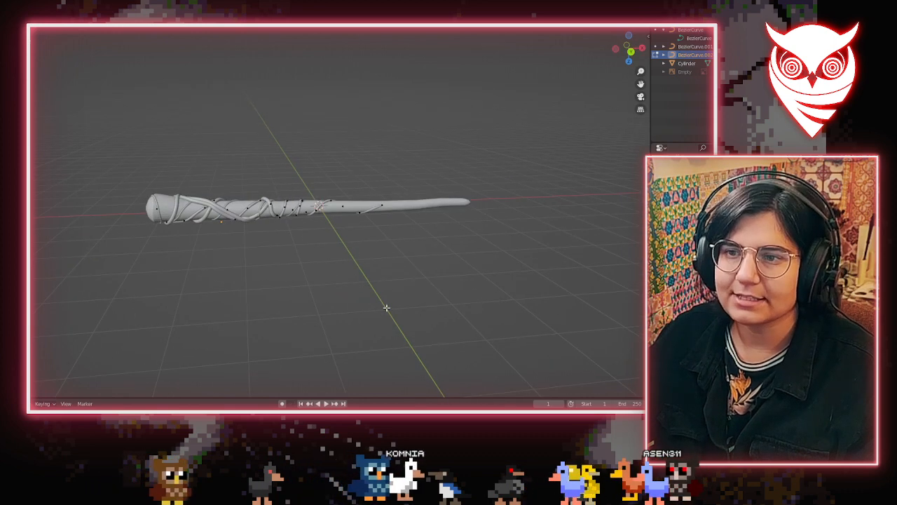
key("shift+a")
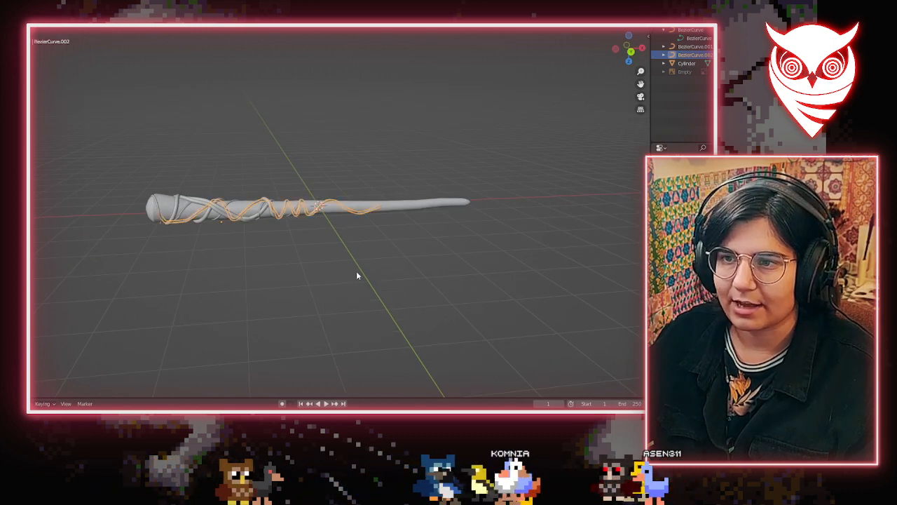
left_click(481, 265)
middle_click_drag(510, 253, 277, 50)
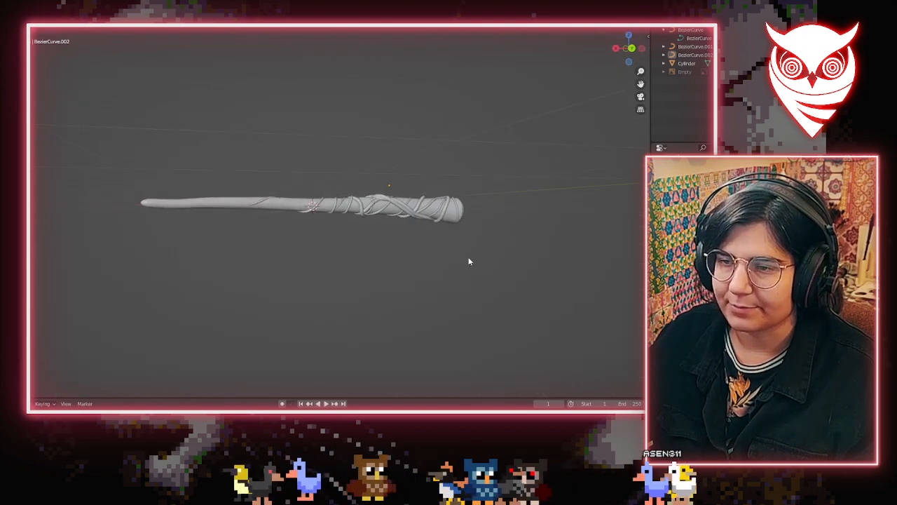
middle_click_drag(463, 243, 397, 167)
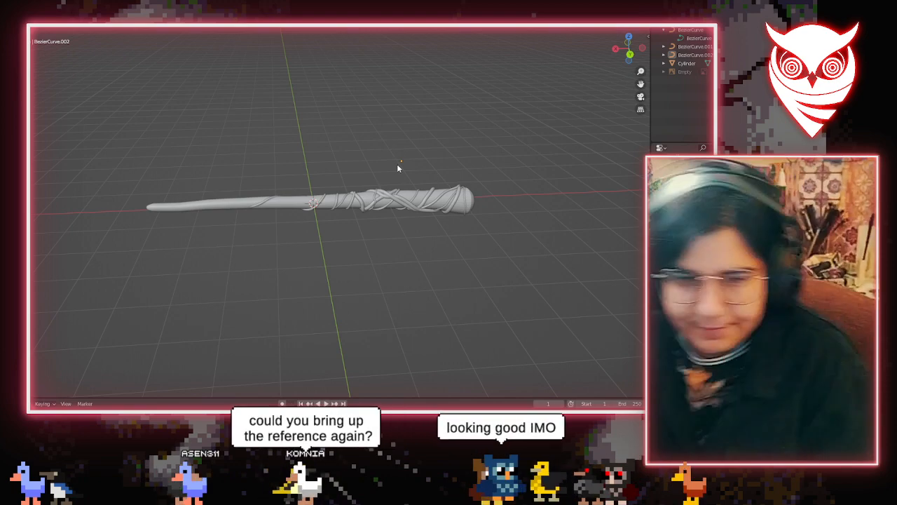
scroll(411, 230, "up", 3)
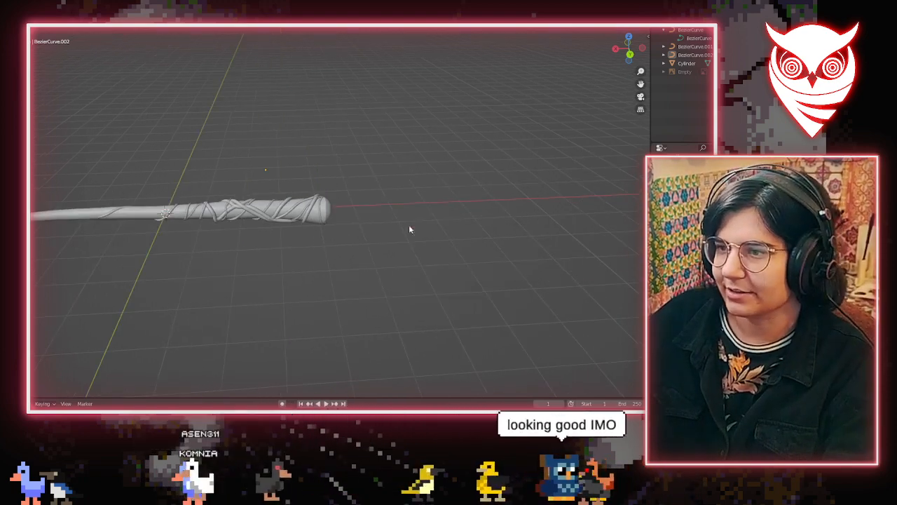
middle_click_drag(411, 231, 328, 212)
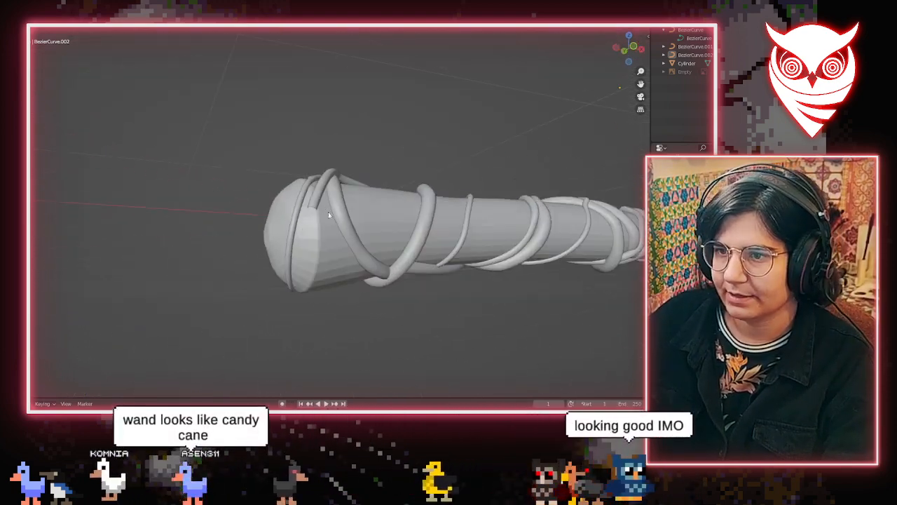
Extend the vine from its open end near the wand's thick end, extruding points around the underside to the opposite side
key("Tab")
left_click(312, 212)
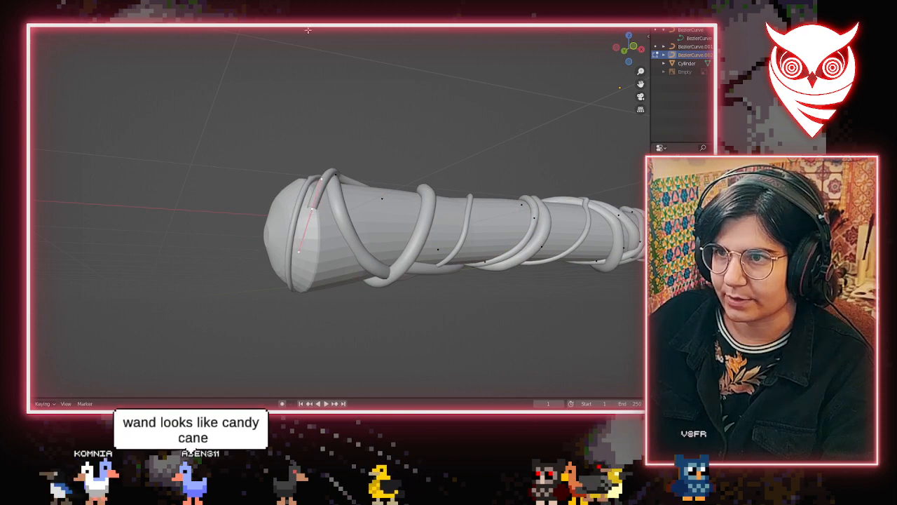
key("e")
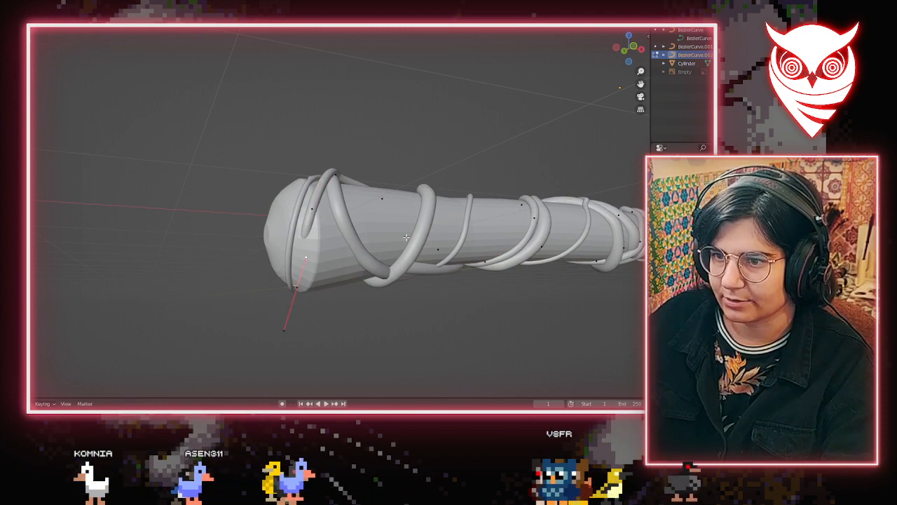
middle_click_drag(406, 237, 388, 261)
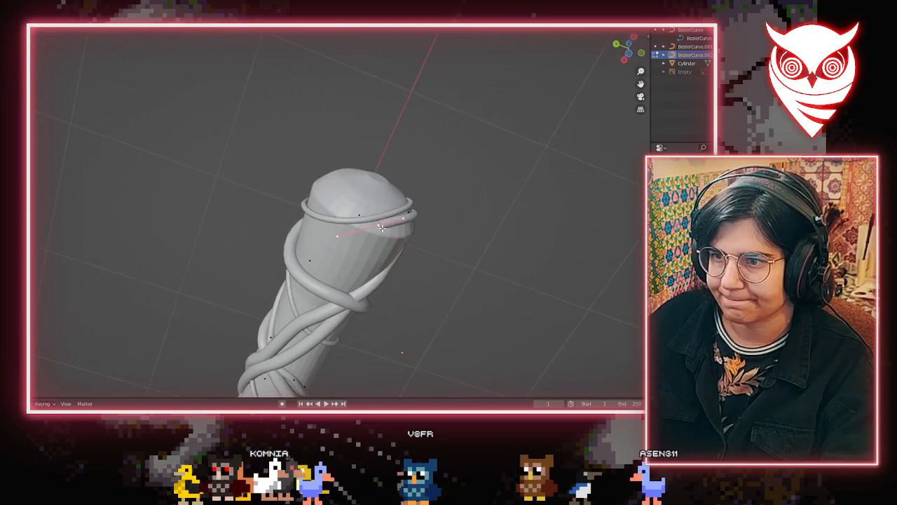
middle_click_drag(381, 227, 320, 114)
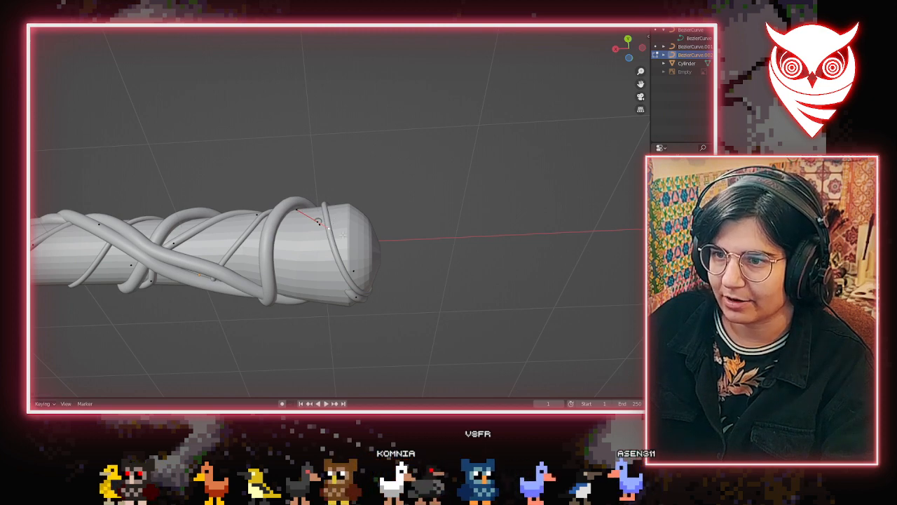
middle_click_drag(342, 234, 353, 269)
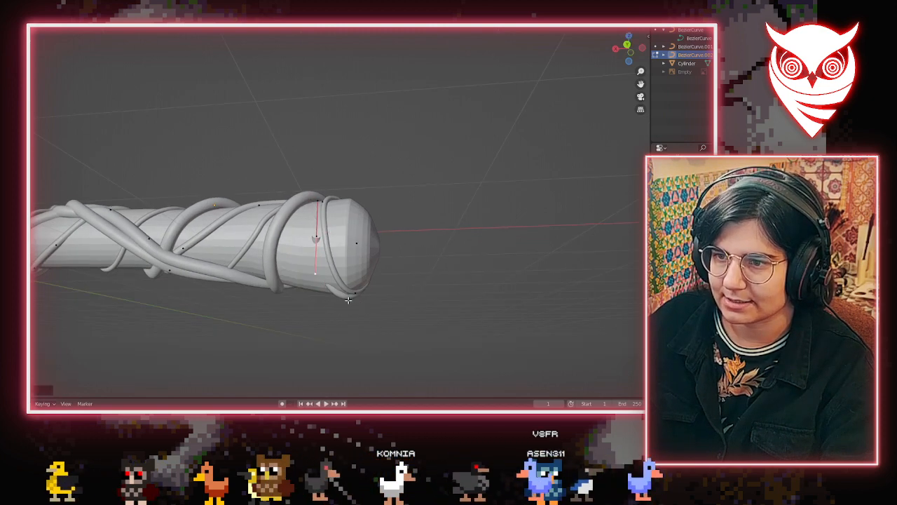
Position and angle the control points of the vine's added wrap so it hugs the thick end beside the existing loop
mouse_move(356, 303)
middle_mouse_down()
mouse_move(287, 308)
mouse_move(401, 295)
mouse_move(366, 249)
mouse_move(344, 285)
mouse_move(360, 319)
mouse_move(328, 344)
mouse_move(330, 358)
mouse_move(343, 298)
middle_mouse_up()
key("g")
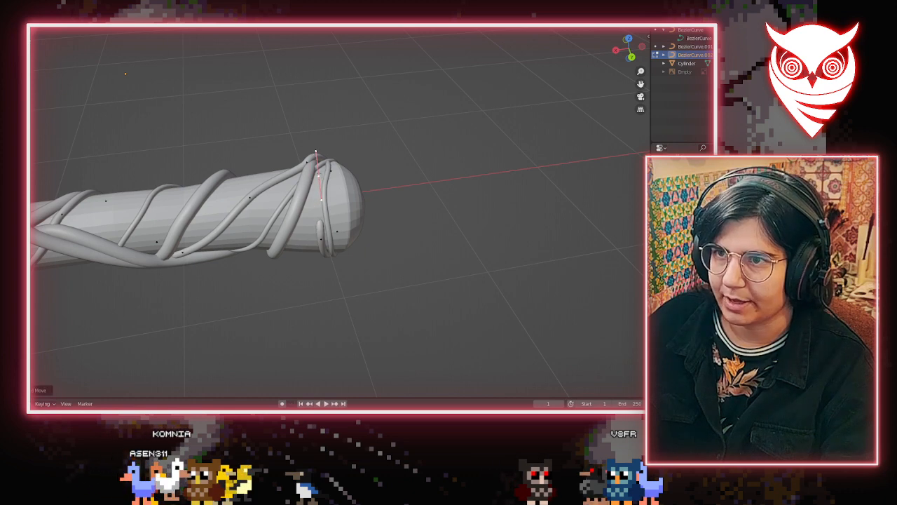
scroll(339, 229, "up", 3)
middle_click_drag(339, 228, 414, 270)
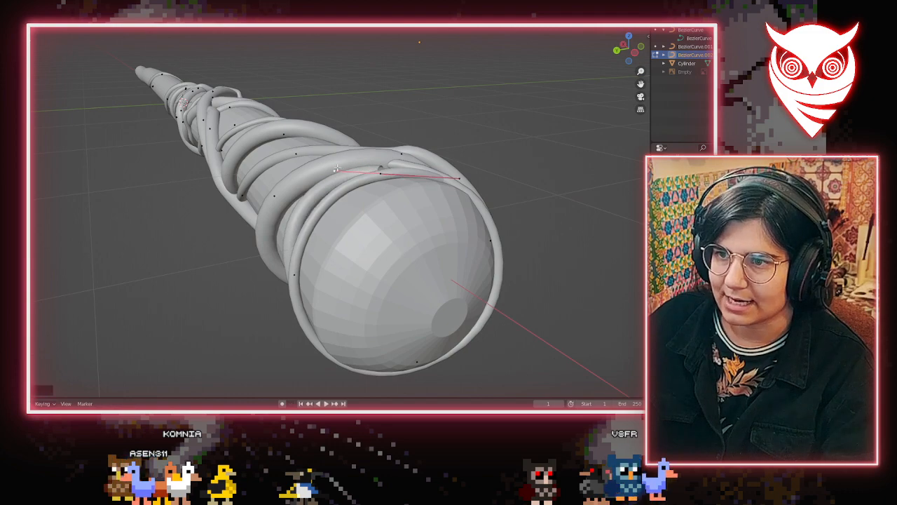
middle_click_drag(337, 169, 301, 210)
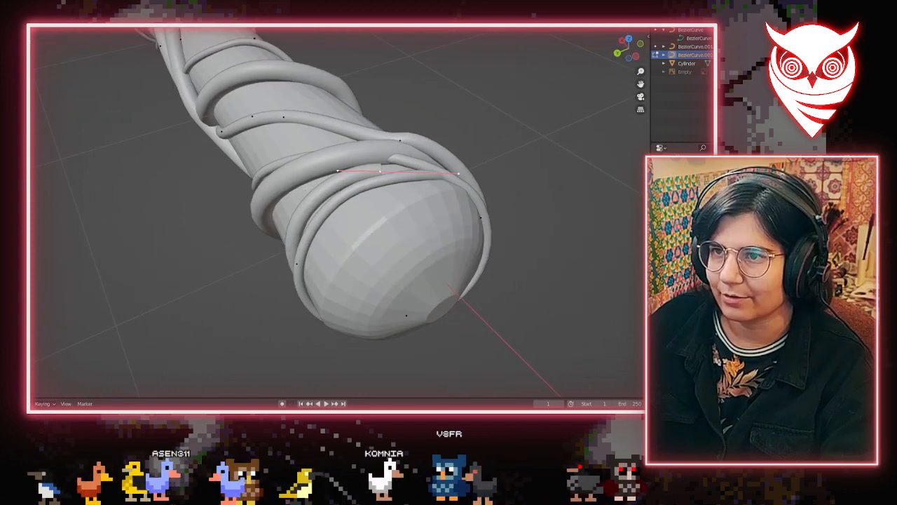
middle_click_drag(375, 179, 461, 167)
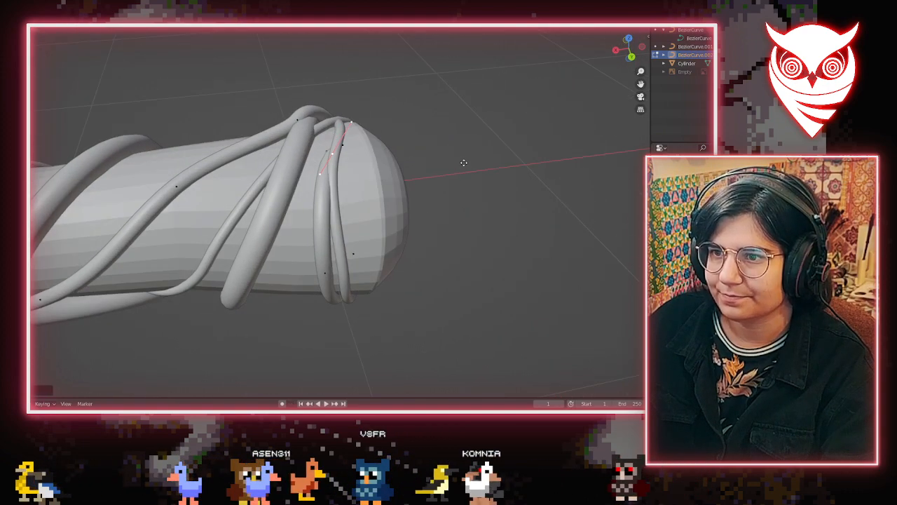
middle_click_drag(481, 248, 408, 221)
middle_click_drag(310, 204, 365, 228)
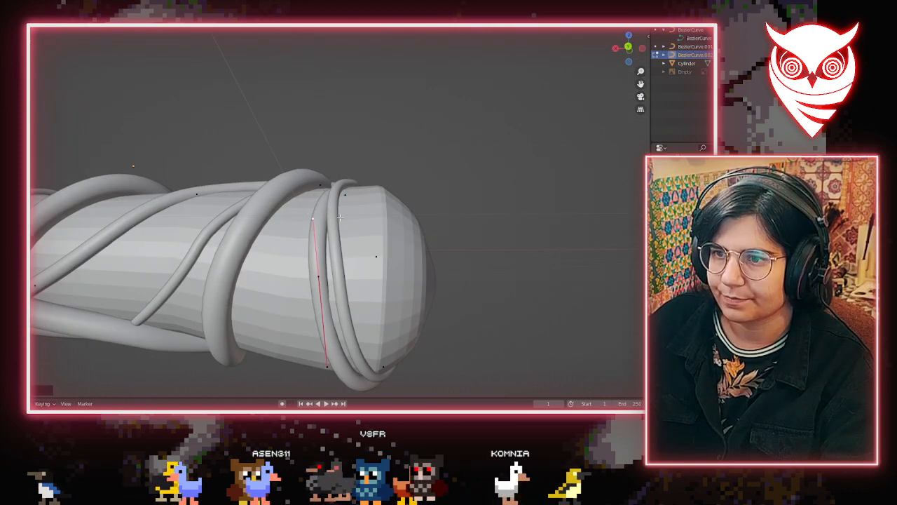
middle_click_drag(340, 218, 459, 251)
Leave curve editing, deselect the vine, and examine the whole wand from both sides
scroll(505, 255, "down", 5)
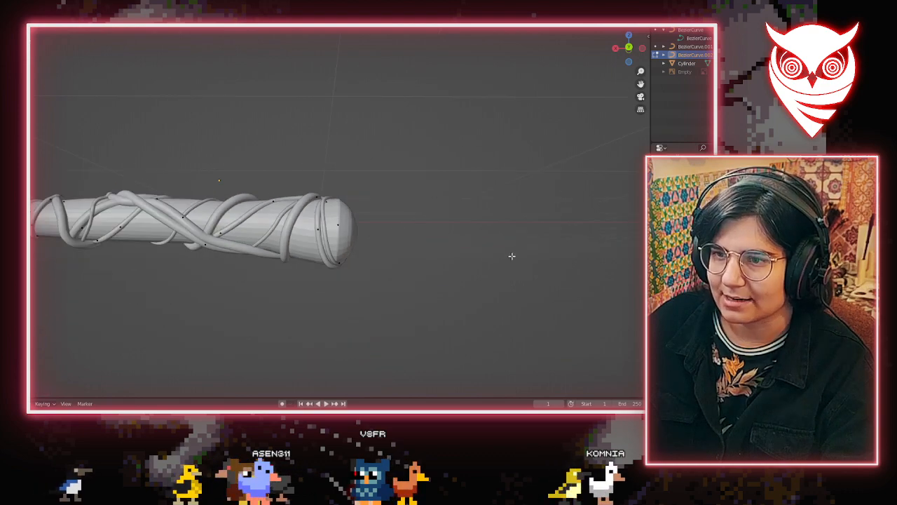
middle_click_drag(513, 255, 563, 231)
scroll(352, 242, "down", 4)
middle_click_drag(353, 243, 214, 287)
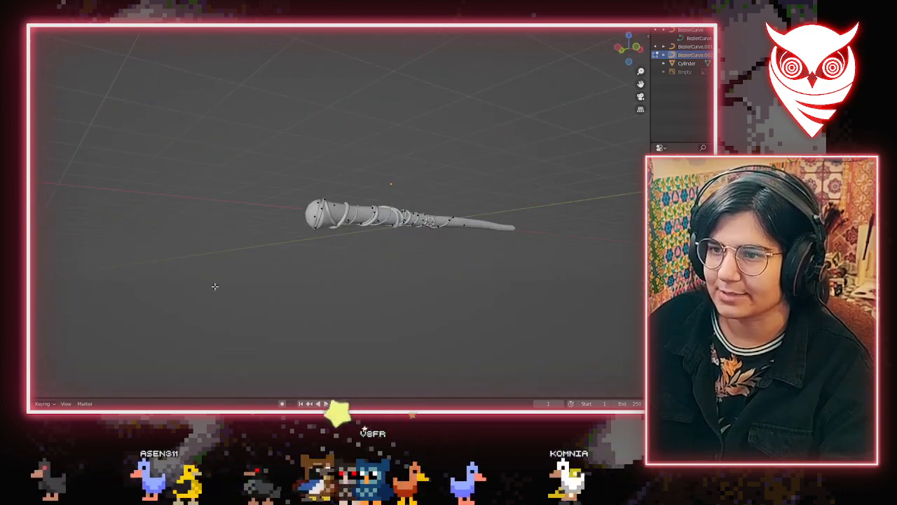
key("Tab")
left_click(395, 298)
scroll(395, 298, "up", 4)
middle_click_drag(395, 298, 276, 323)
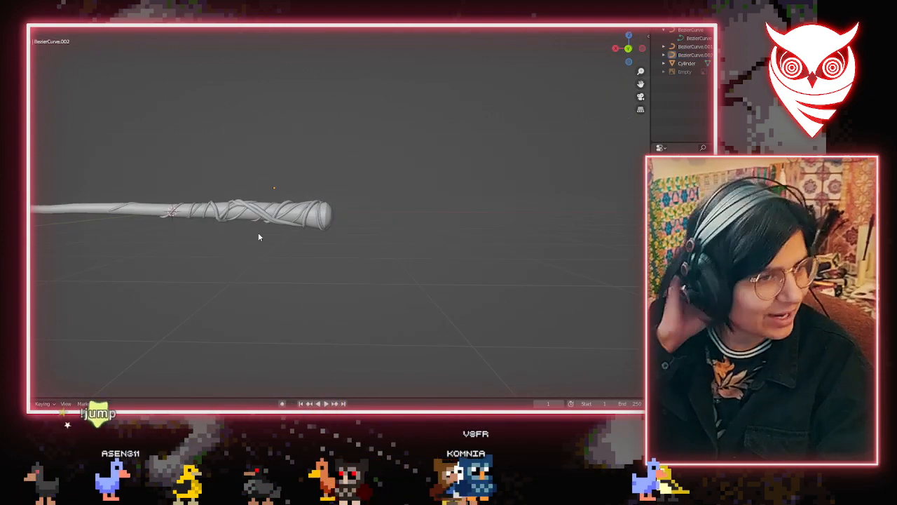
middle_click_drag(238, 253, 335, 279)
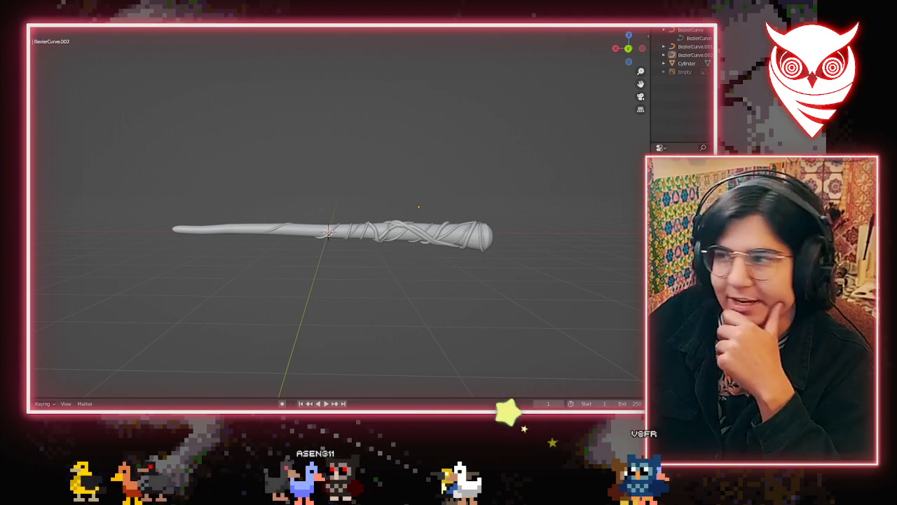
Show the reference sketch to compare its vines with the modelled wand, hide it again, and view the wand's other side
left_click(792, 71)
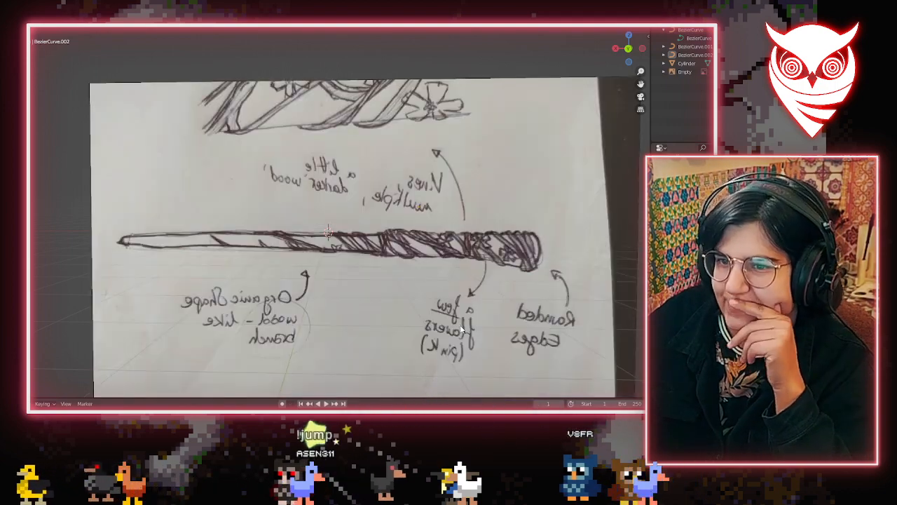
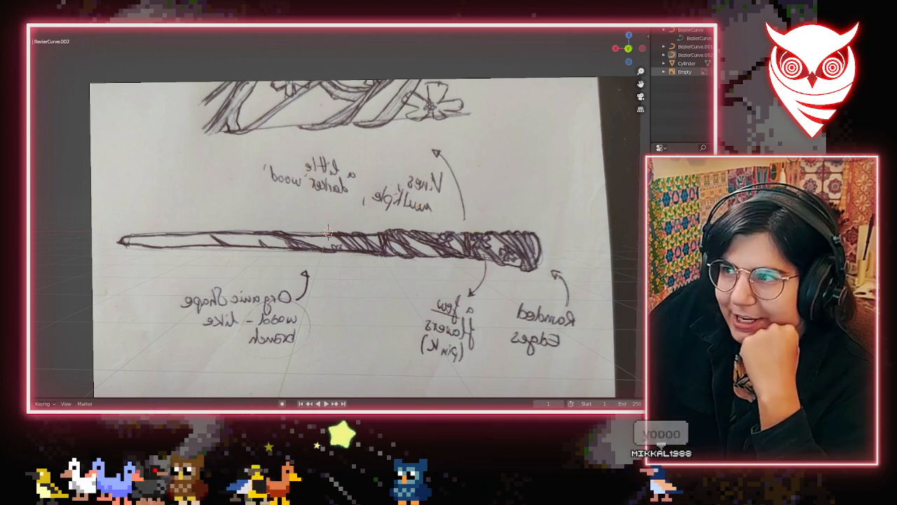
left_click(712, 72)
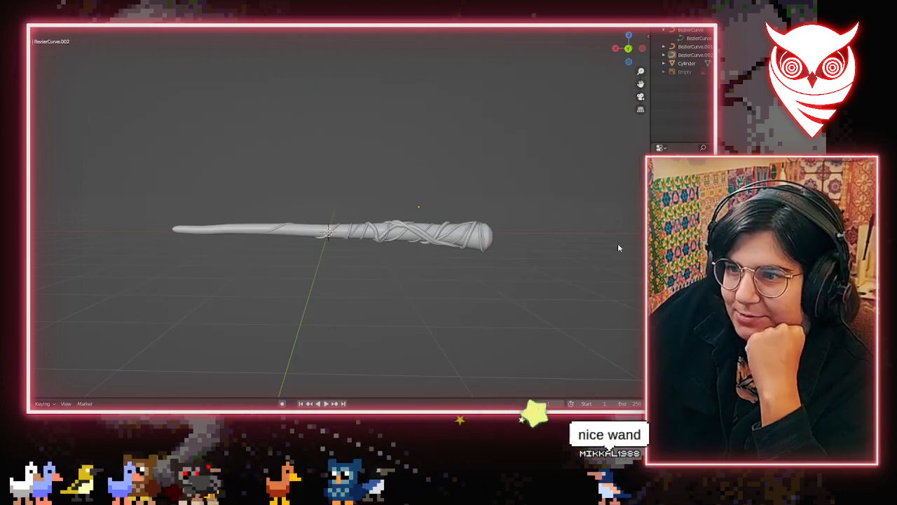
middle_click_drag(550, 281, 373, 296)
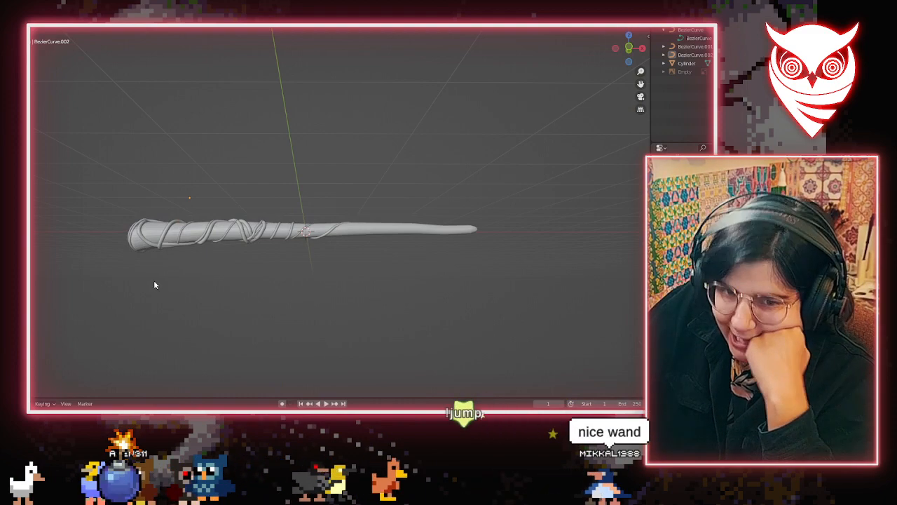
Add a new Bezier curve and place it above the wand's thick half
middle_click_drag(149, 242, 305, 246, "alt")
scroll(351, 261, "up", 4)
middle_click_drag(356, 262, 419, 380)
key("shift+a")
mouse_move(392, 211)
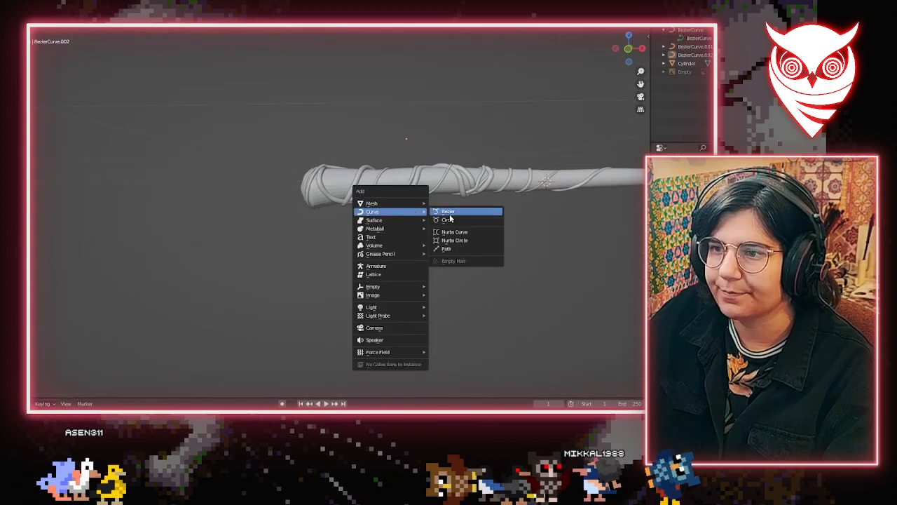
left_click(456, 210)
key("g")
left_click(347, 221)
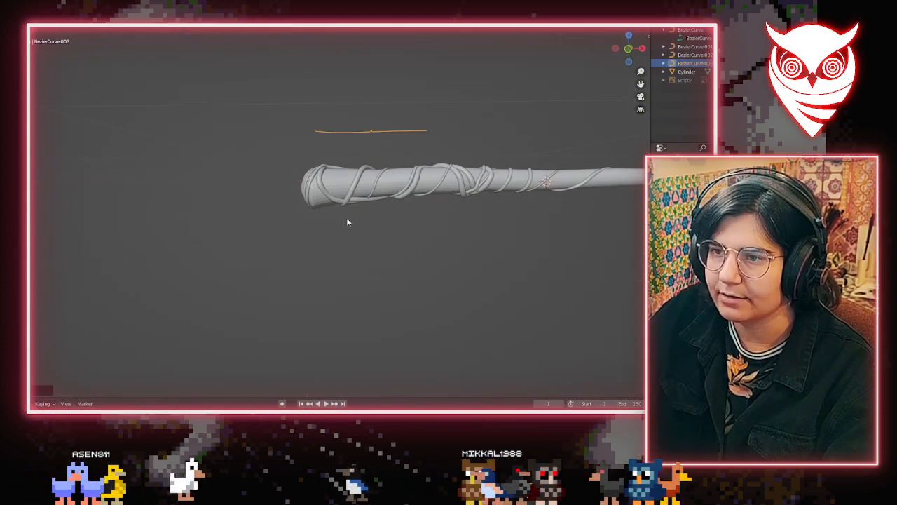
Edit the new curve, shortening the handles at both end points so it runs nearly straight
key("Tab")
left_click(316, 127)
mouse_move(344, 218)
middle_mouse_down()
mouse_move(348, 251)
mouse_move(344, 214)
middle_mouse_up()
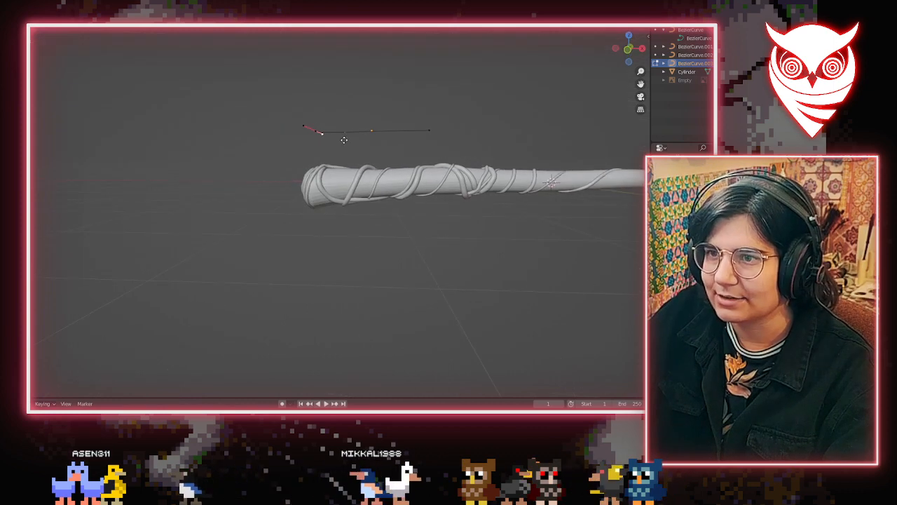
middle_click_drag(352, 144, 291, 209)
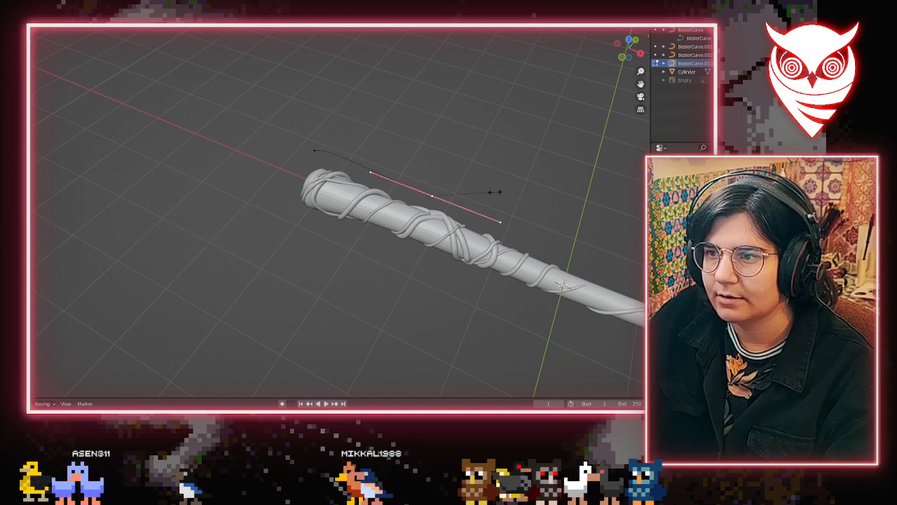
left_click(441, 185)
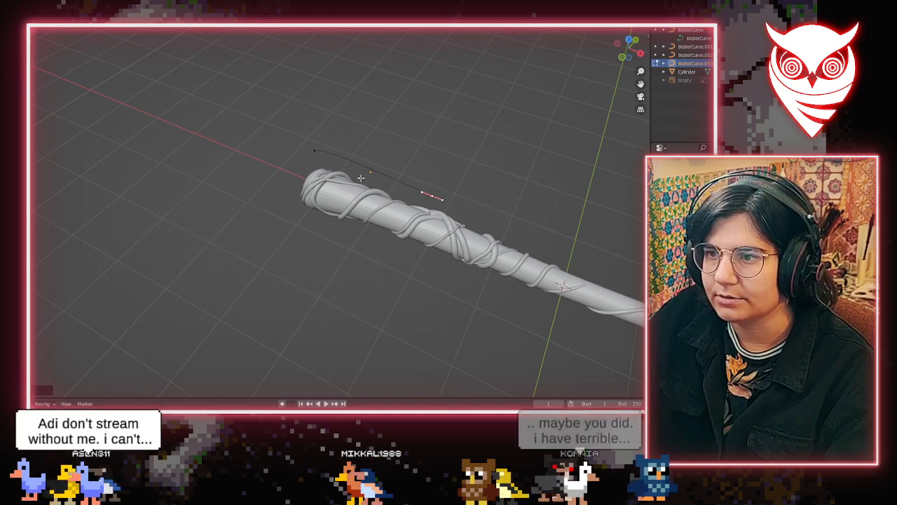
left_click(315, 151)
scroll(314, 230, "up", 1)
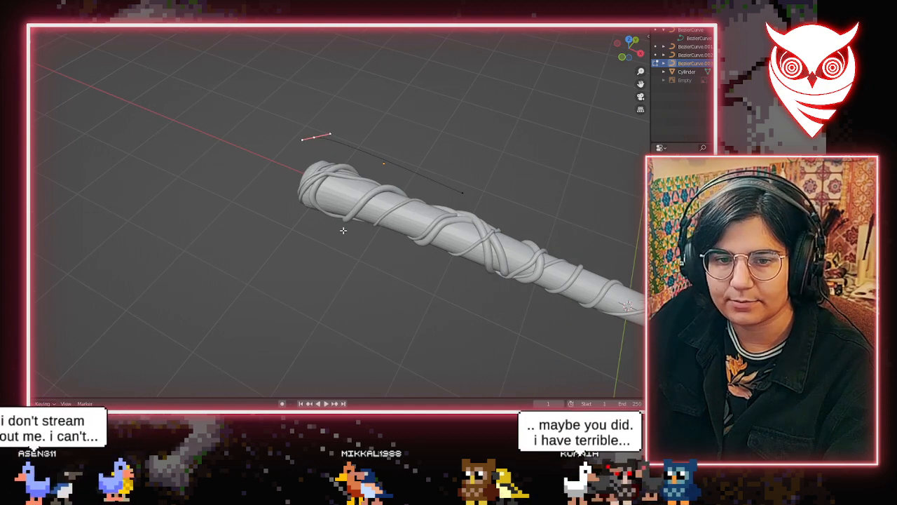
Move the curve's near end point down onto the wand's thick end and rotate its handles to follow the neighbouring loops
middle_click_drag(371, 279, 260, 96)
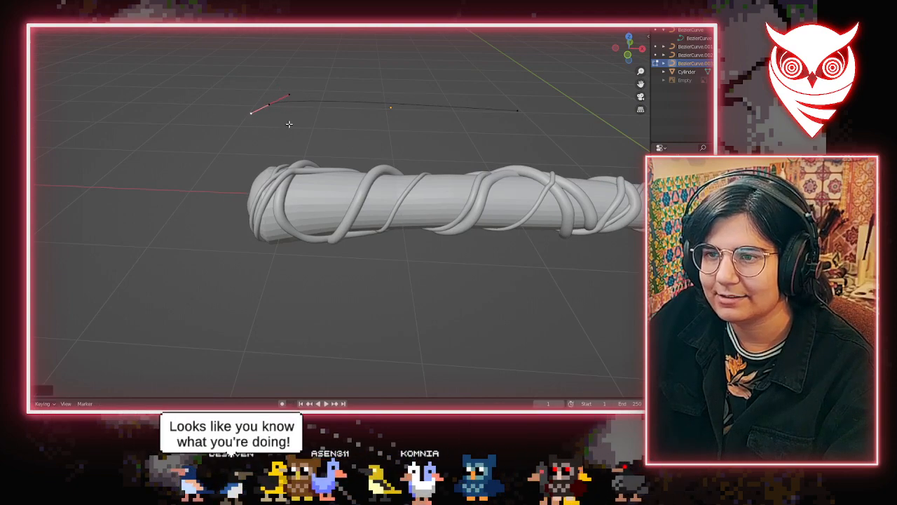
middle_click_drag(252, 116, 284, 143)
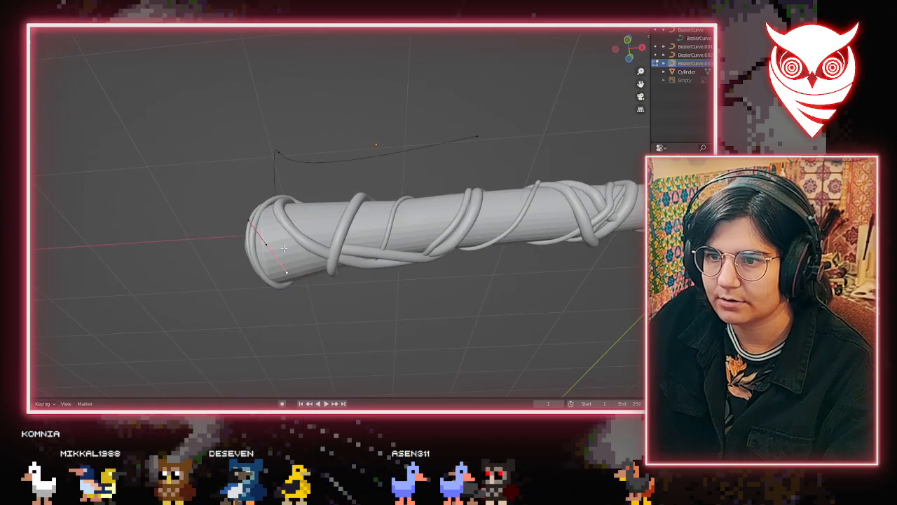
middle_click_drag(306, 212, 314, 257)
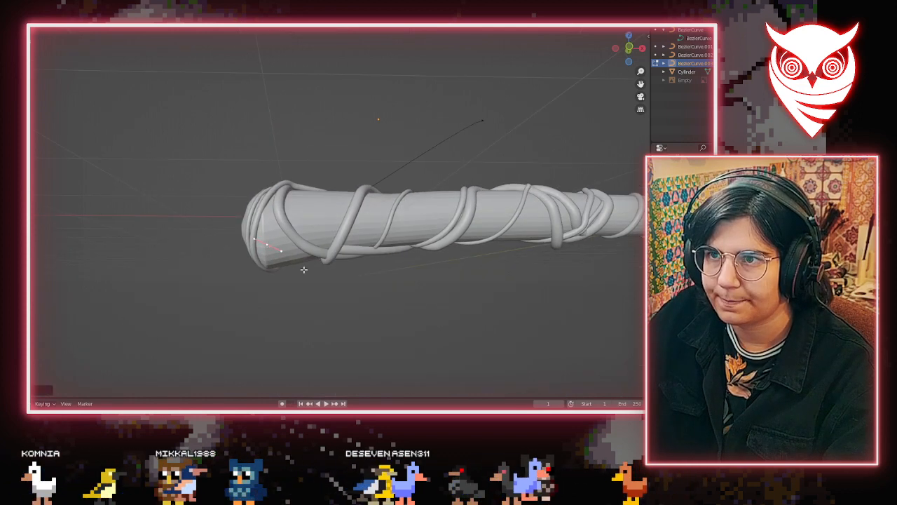
middle_click_drag(284, 258, 289, 272)
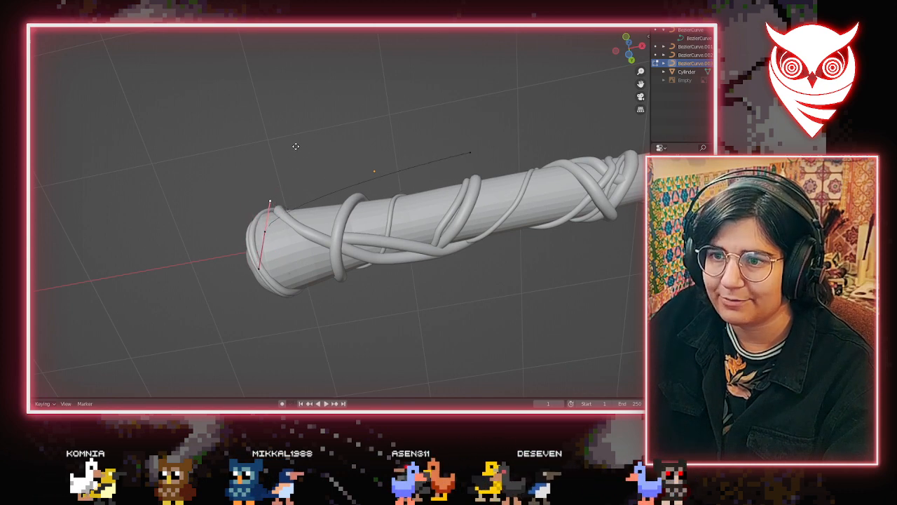
middle_click_drag(268, 277, 274, 183)
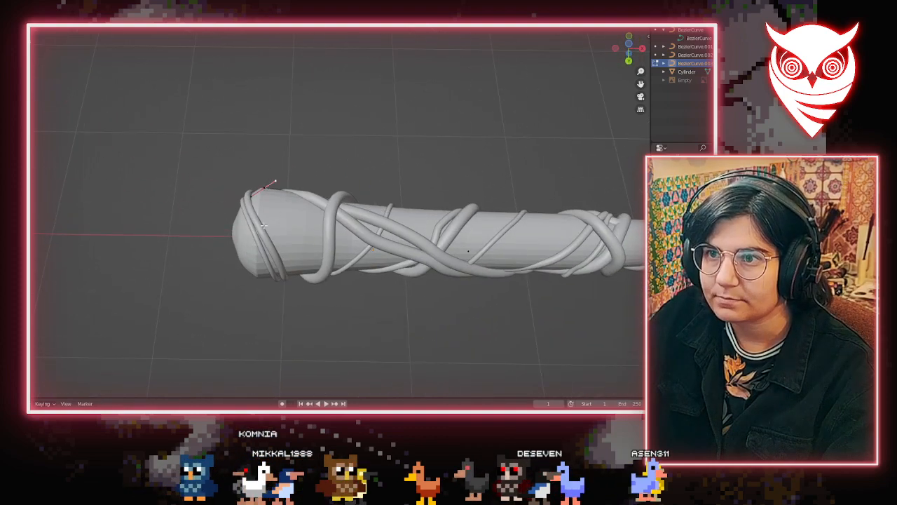
left_click(267, 207)
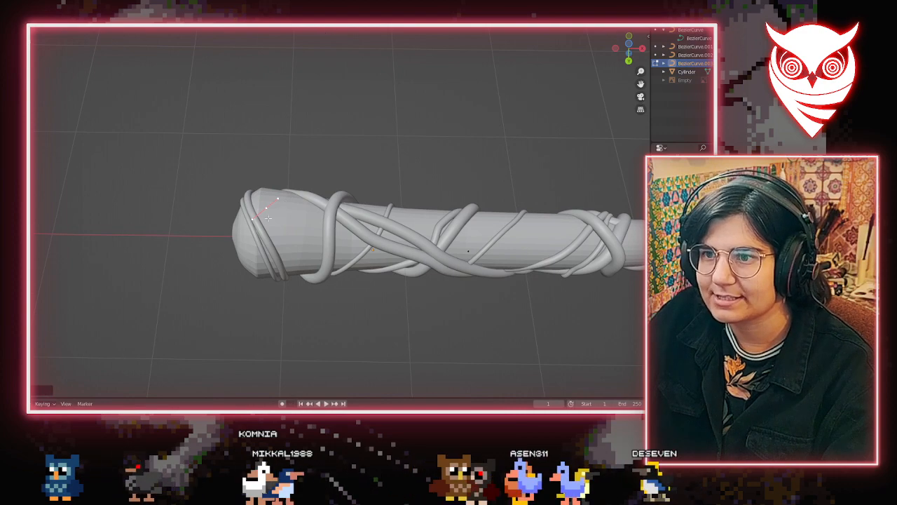
middle_click_drag(284, 219, 267, 256)
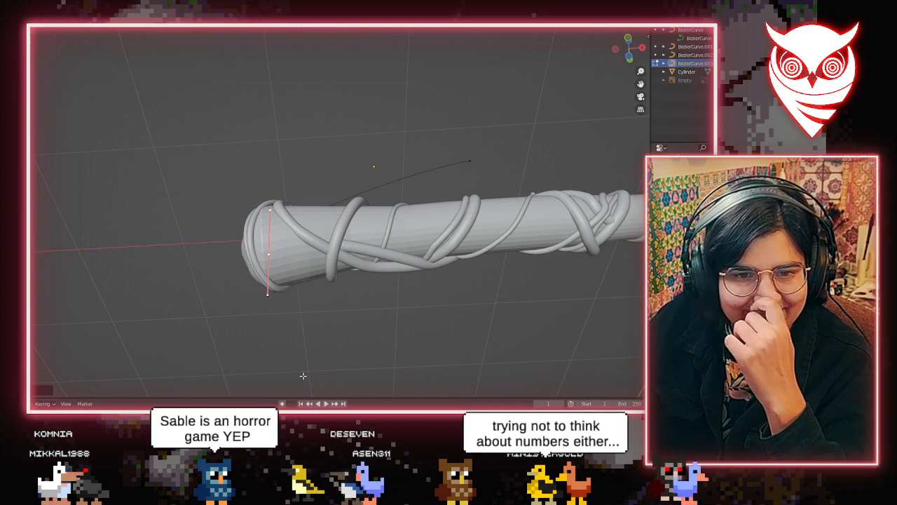
Give the new curve a round thickness like the other vines and move its far end point onto the wand near the thick end
middle_click_drag(335, 274, 324, 305)
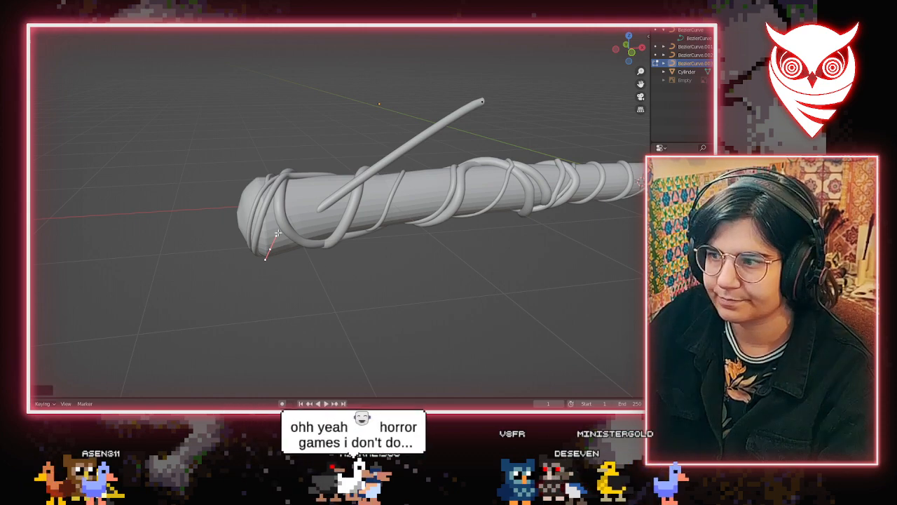
scroll(286, 240, "up", 4)
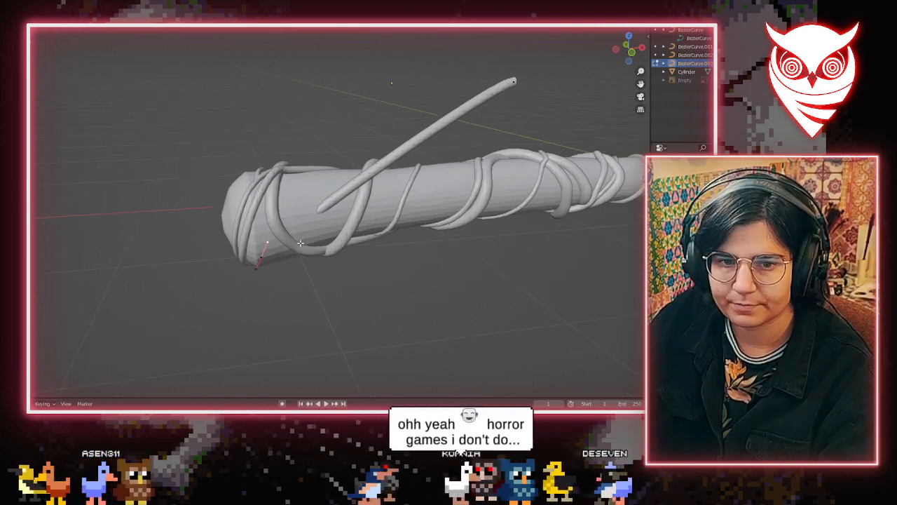
scroll(333, 299, "up", 3)
scroll(333, 299, "up", 2)
middle_click_drag(334, 299, 315, 263)
scroll(316, 263, "down", 4)
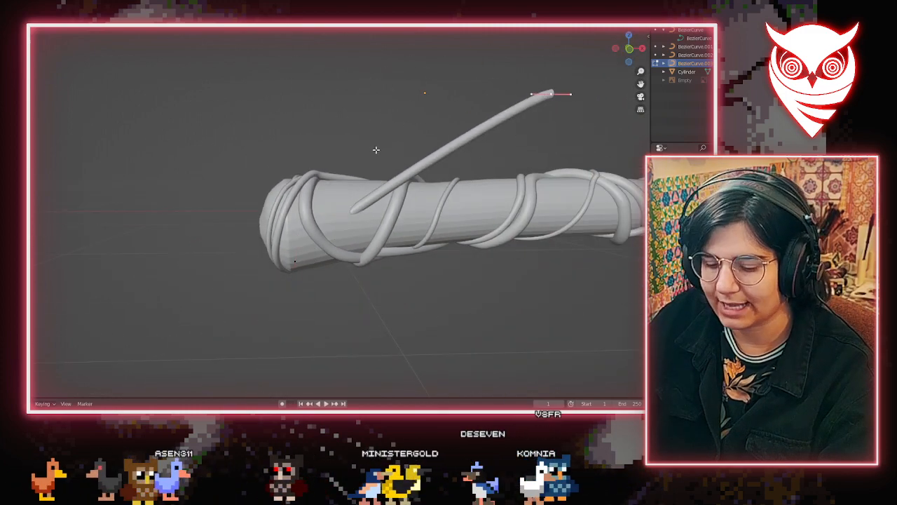
key("g")
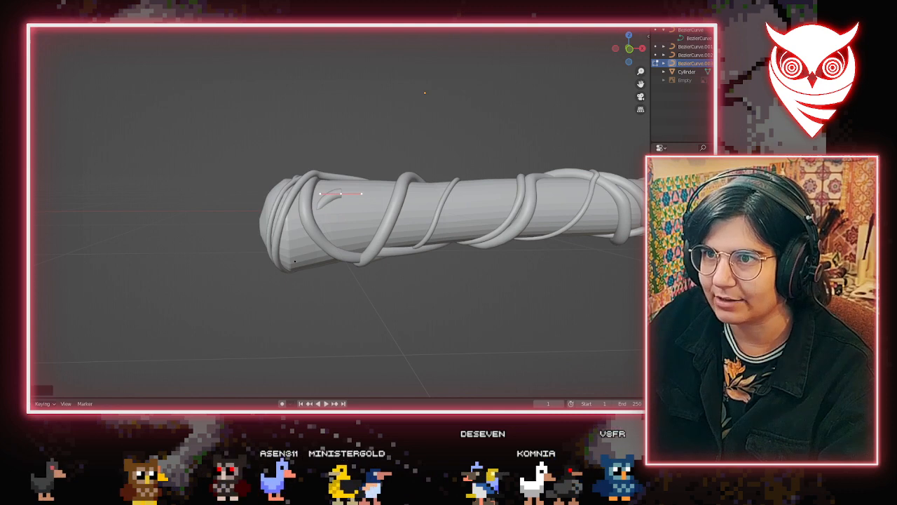
Move the end handle of the vine's far point so the new segment follows the wand's surface near the thick end
left_click(320, 192)
key("g")
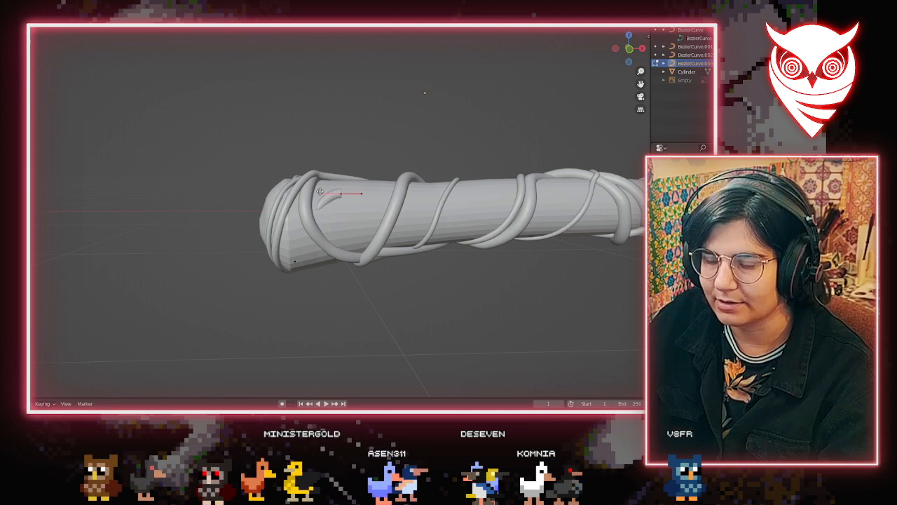
middle_click_drag(327, 225, 262, 233)
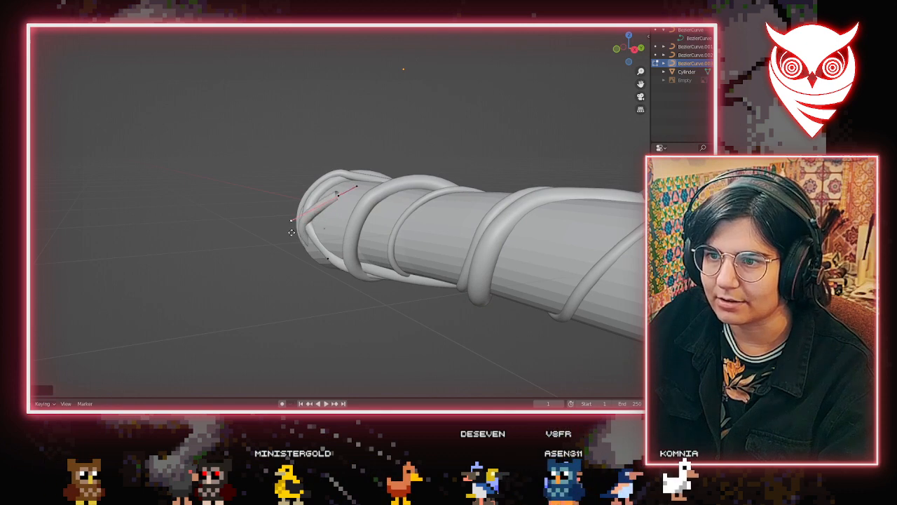
mouse_move(308, 235)
middle_mouse_down()
mouse_move(307, 279)
mouse_move(294, 252)
mouse_move(336, 214)
mouse_move(303, 218)
middle_mouse_up()
left_click(294, 210)
key("g")
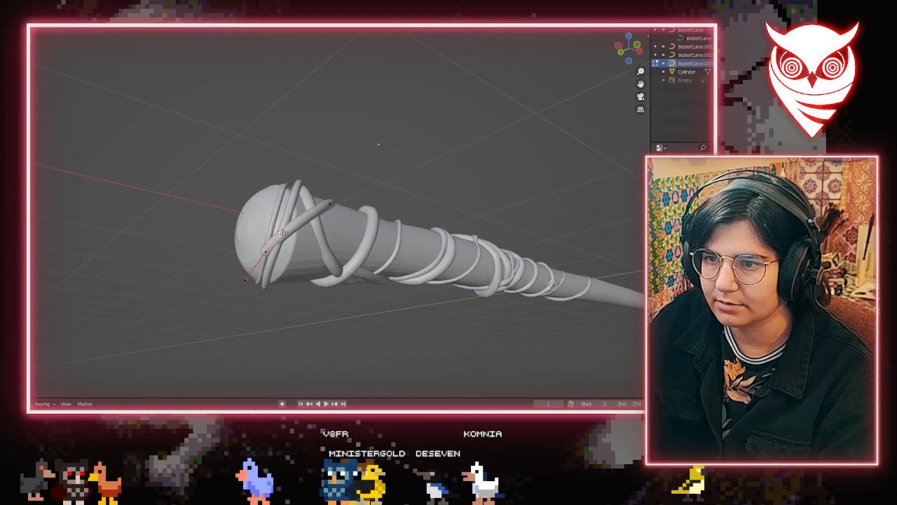
Reposition the vine's control point at the thick end so the vine runs diagonally across the existing loops
left_click(284, 230)
left_click(266, 252)
key("g")
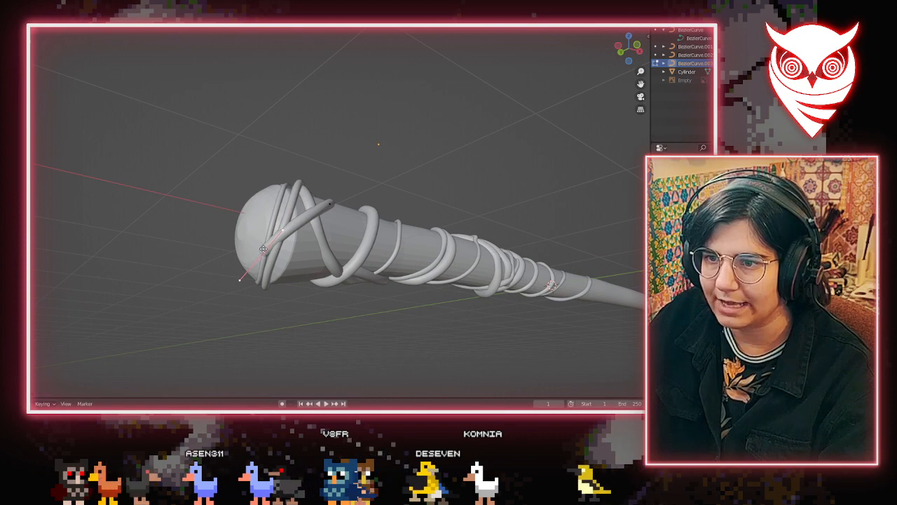
middle_click_drag(281, 253, 305, 346)
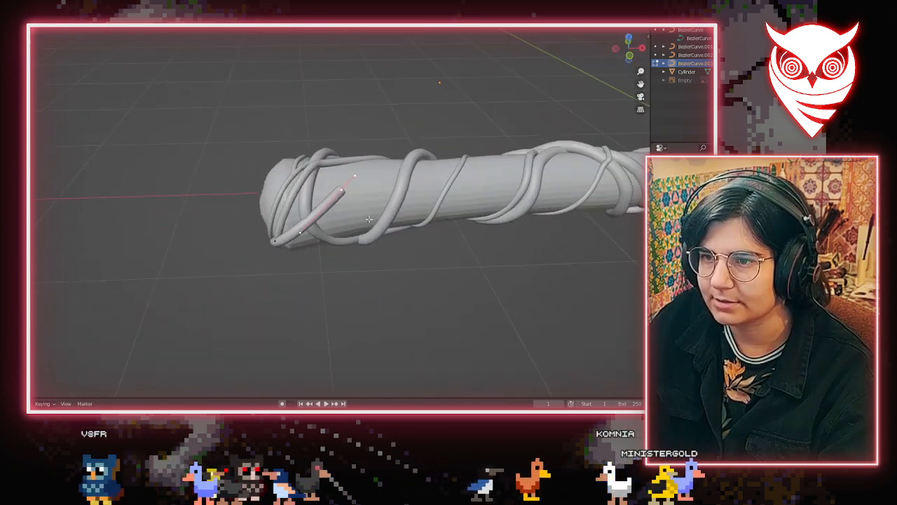
Extend the vine along the wand from its free end and align the handles with the neighbouring vine
middle_click_drag(346, 194, 367, 98)
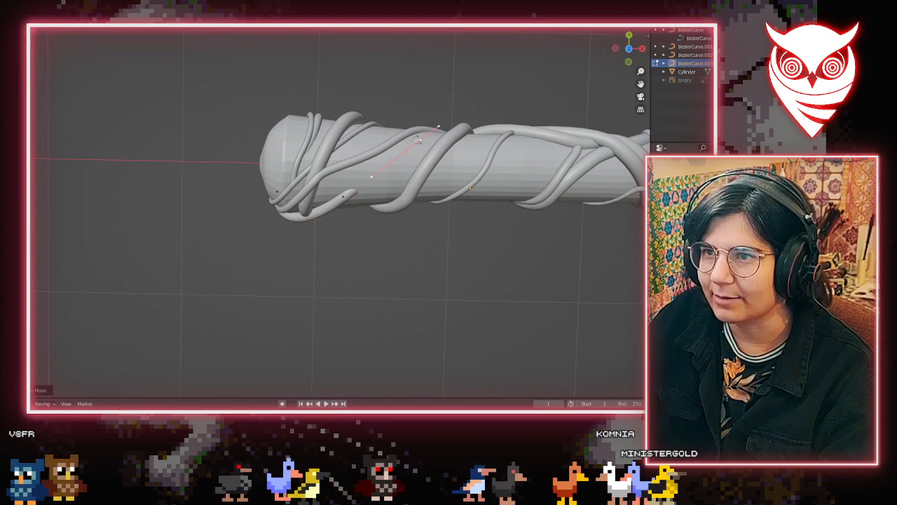
middle_click_drag(422, 164, 281, 239)
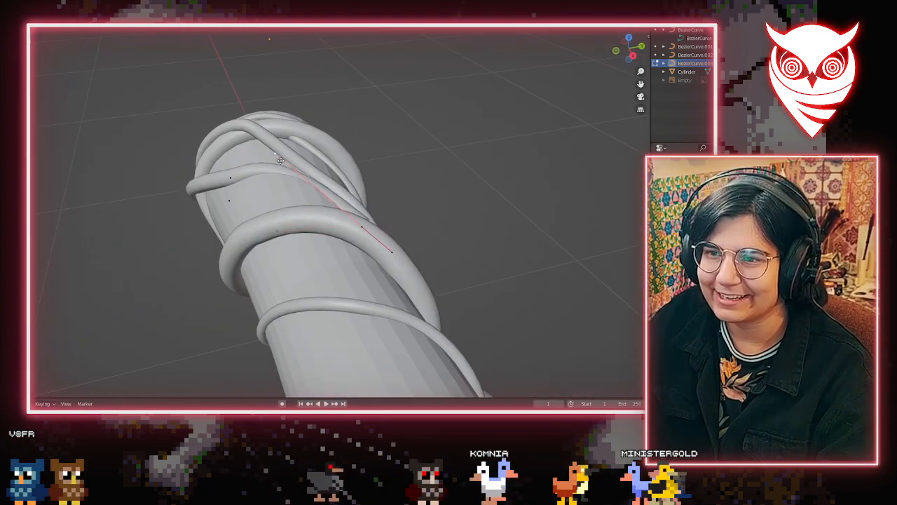
middle_click_drag(279, 160, 361, 176)
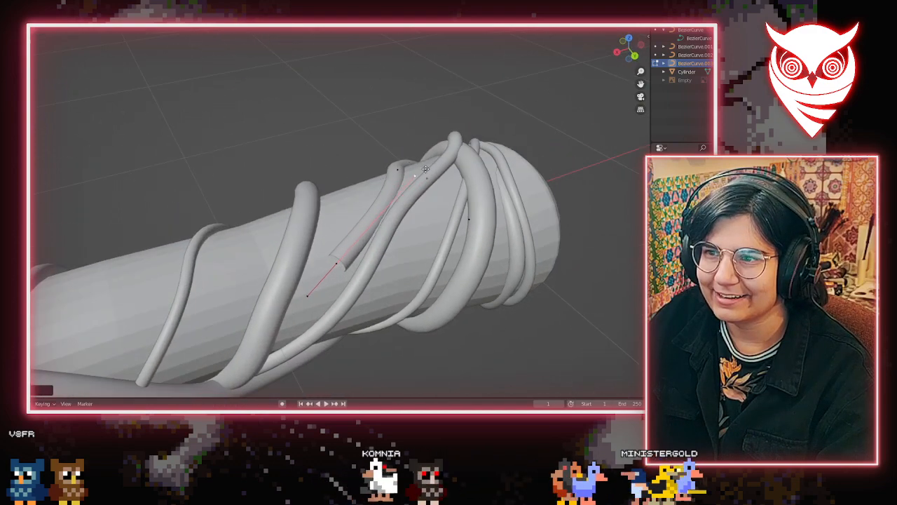
middle_click_drag(418, 164, 547, 238)
middle_click_drag(295, 141, 325, 211)
key("g")
middle_click_drag(360, 153, 379, 210)
scroll(375, 260, "down", 3)
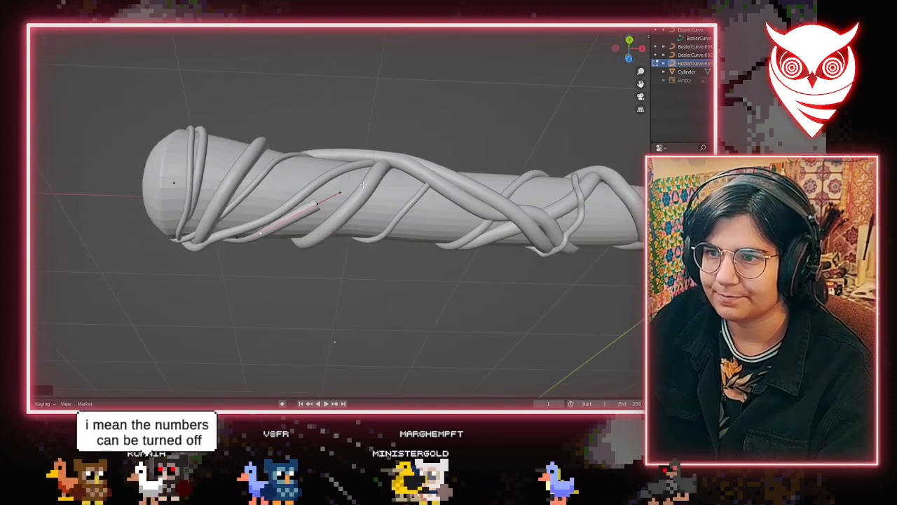
scroll(332, 218, "up", 4)
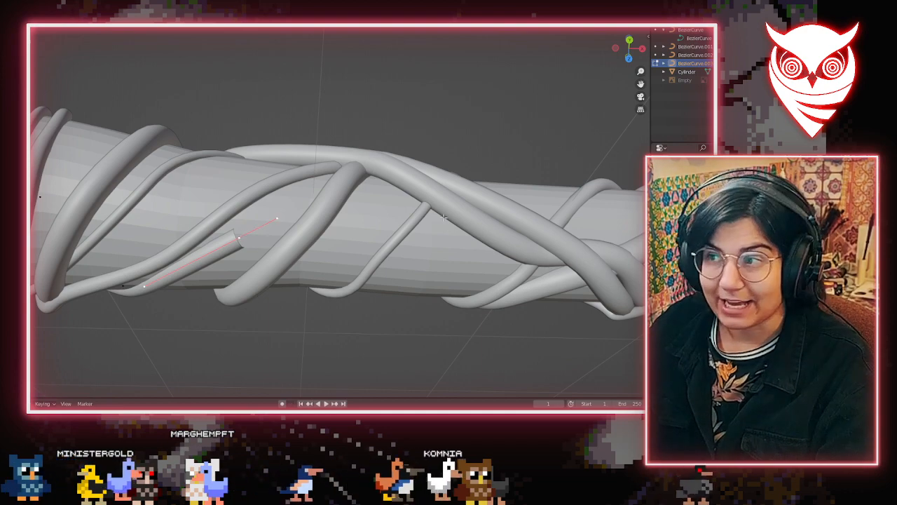
Extend the vine with another point over the thick loop where the vines cross and pull out its rear handle
left_click(444, 150)
middle_click_drag(340, 259, 288, 189)
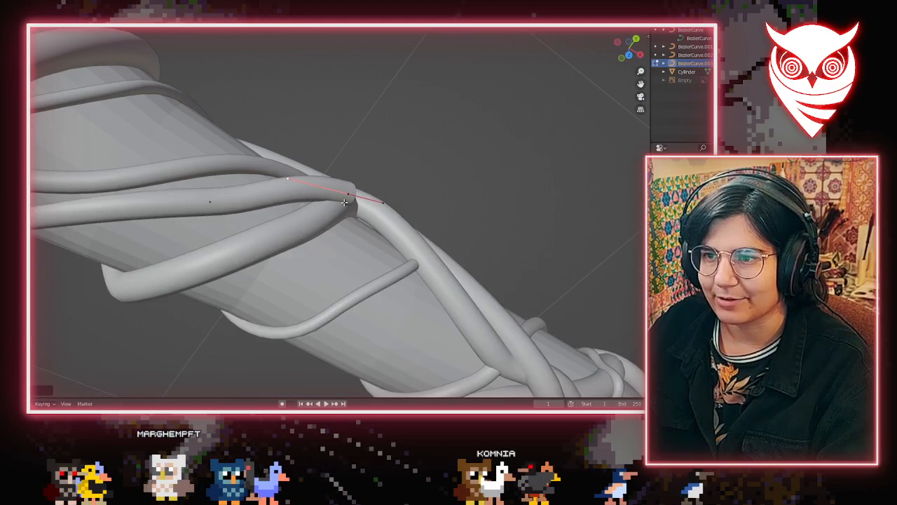
middle_click_drag(305, 217, 399, 125)
scroll(314, 209, "up", 4)
middle_click_drag(387, 159, 372, 211)
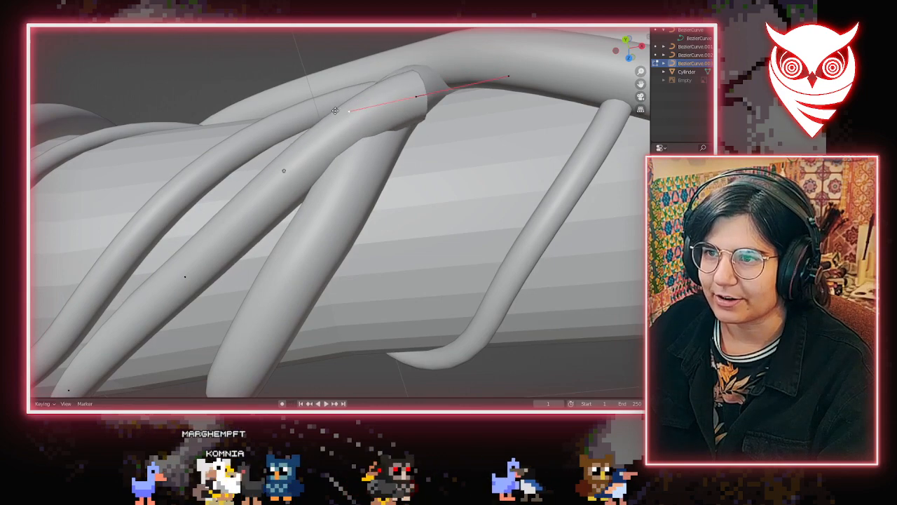
left_click(299, 110)
Adjust the end point and its handle so the vine bends over the thick loop and tucks under the crossing vines
left_click(415, 101)
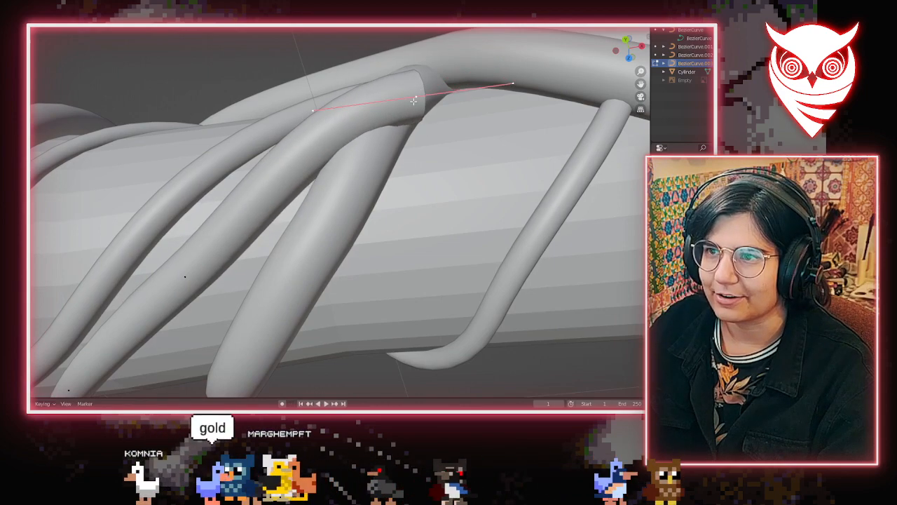
key("g")
middle_click_drag(409, 110, 253, 314)
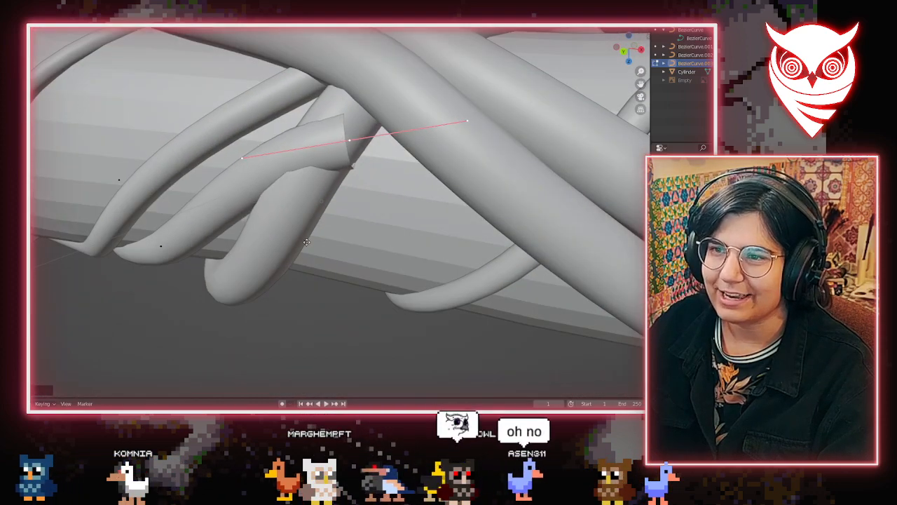
middle_click_drag(306, 242, 374, 166)
left_click(310, 161)
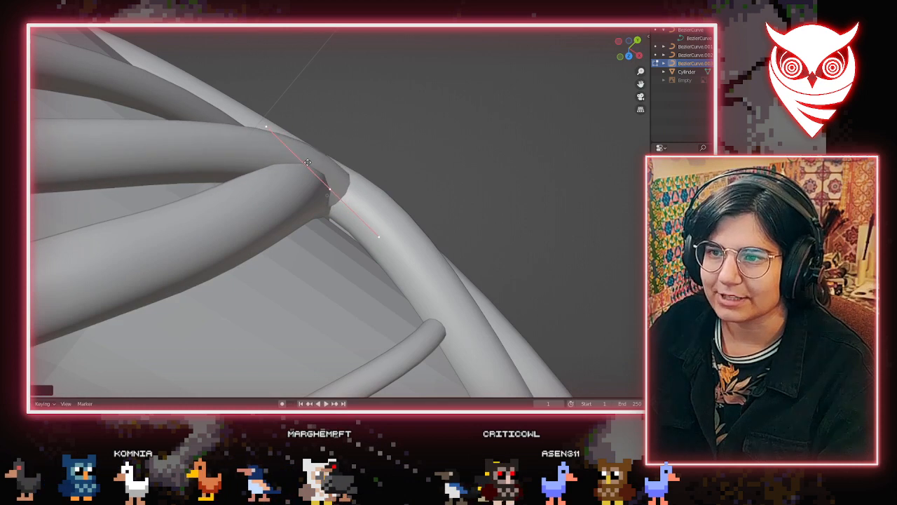
left_click(286, 131)
key("g")
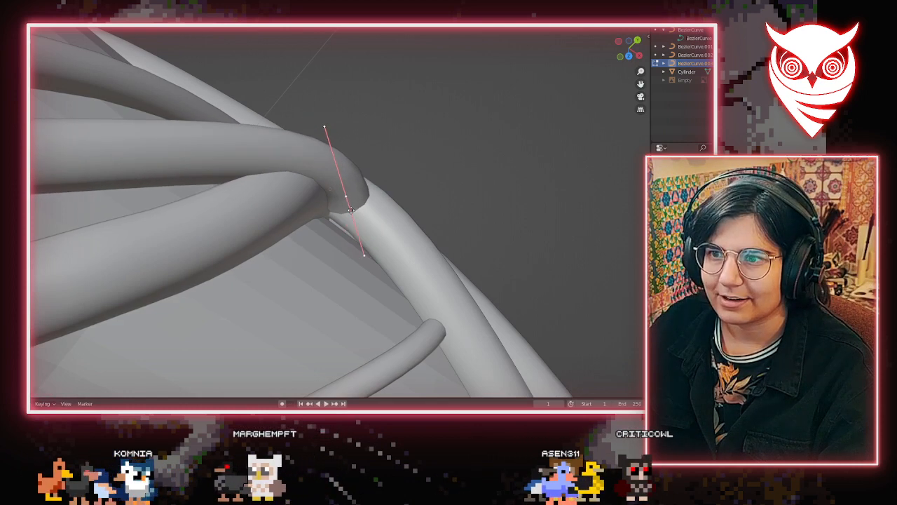
middle_click_drag(361, 212, 311, 262)
left_click(251, 160)
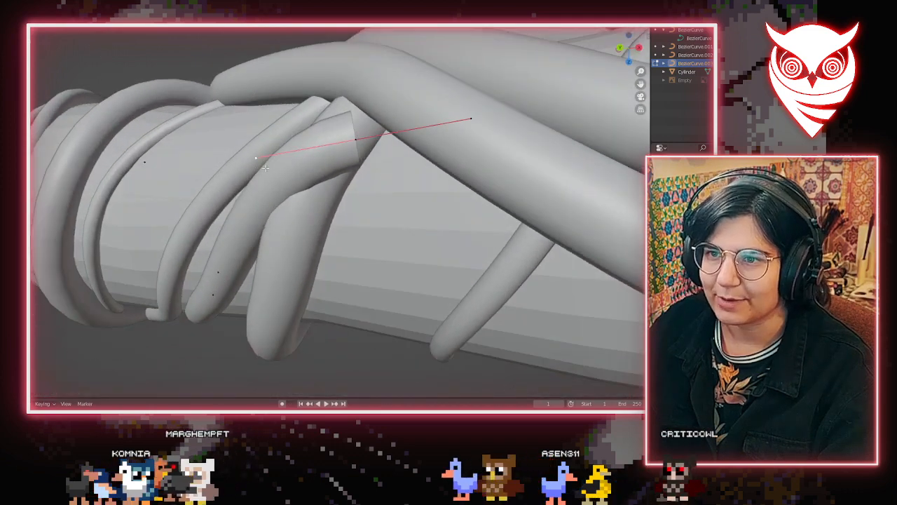
middle_click_drag(256, 164, 337, 206)
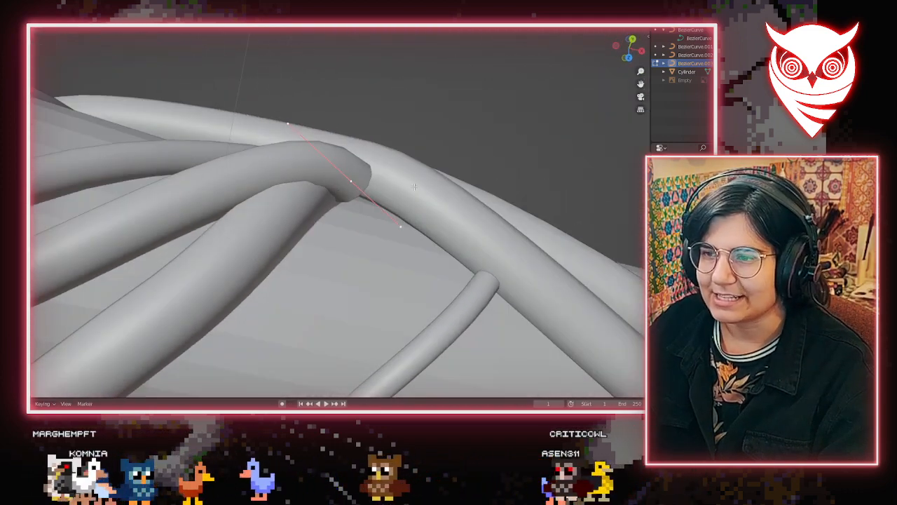
scroll(430, 220, "down", 4)
Extend the vine past the two crossing vines and place its new end point on the wand's surface beyond them
middle_click_drag(429, 220, 438, 181)
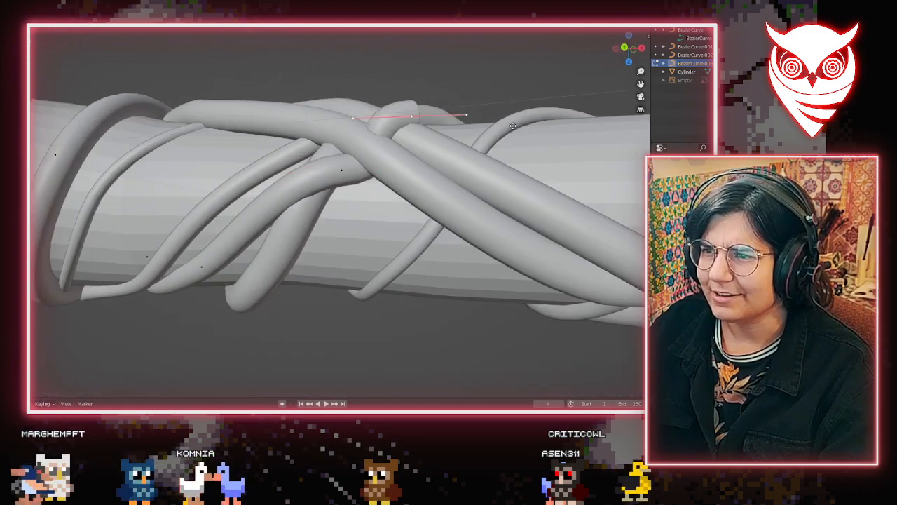
middle_click_drag(550, 128, 451, 261)
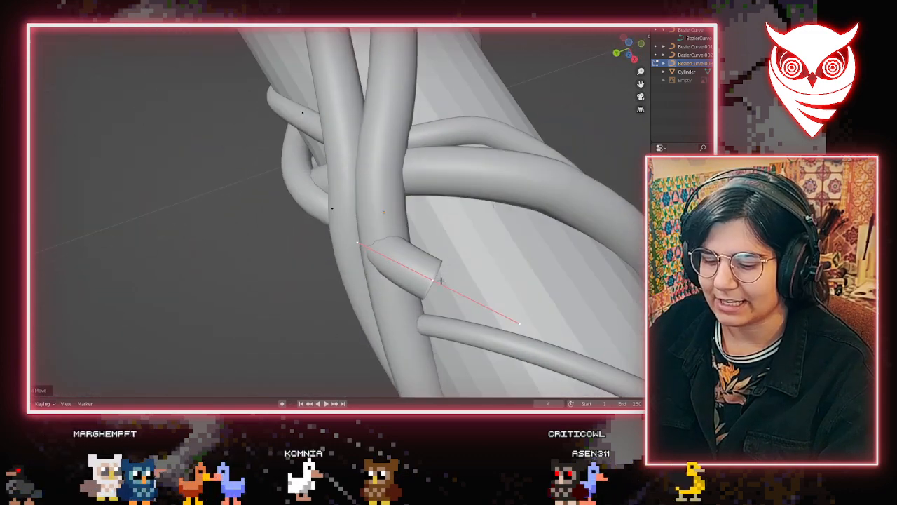
key("g")
left_click(519, 260)
middle_click_drag(519, 260, 368, 272)
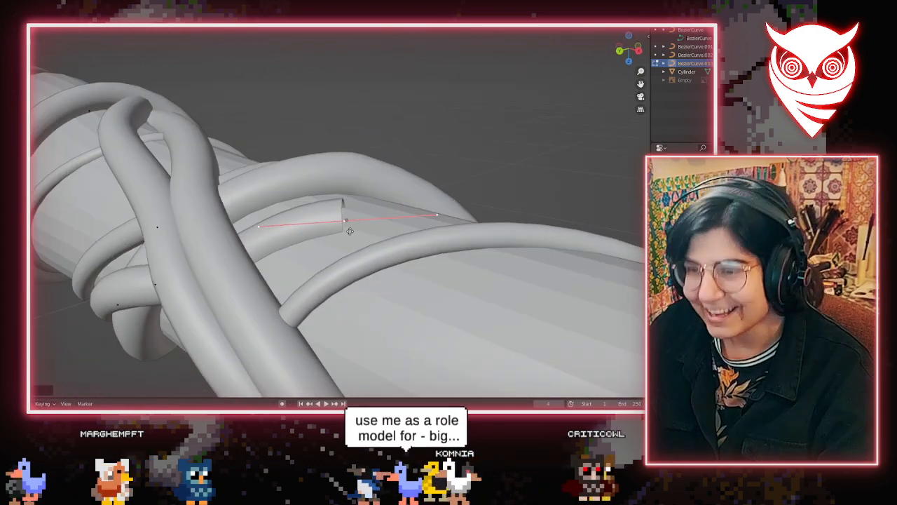
middle_click_drag(350, 230, 371, 227)
scroll(501, 190, "down", 3)
scroll(335, 220, "down", 3)
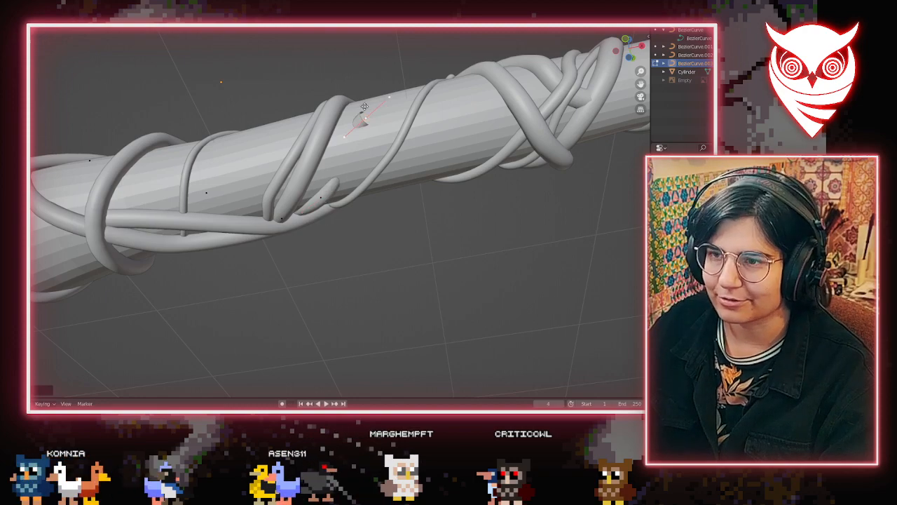
Add another vine point further around the wand, rotate its handles along the wrap and reposition the rear handle
left_click(367, 95)
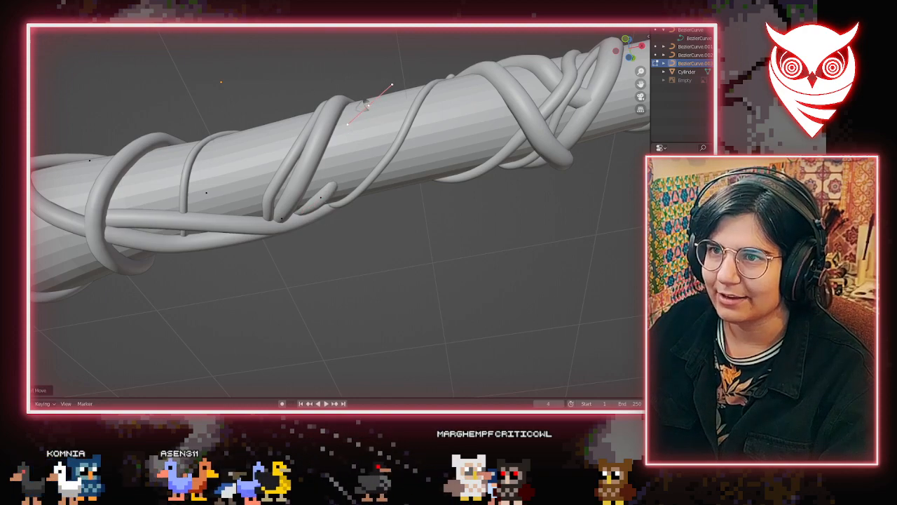
middle_click_drag(367, 98, 325, 276)
key("r")
left_click(309, 315)
middle_click_drag(309, 315, 339, 253)
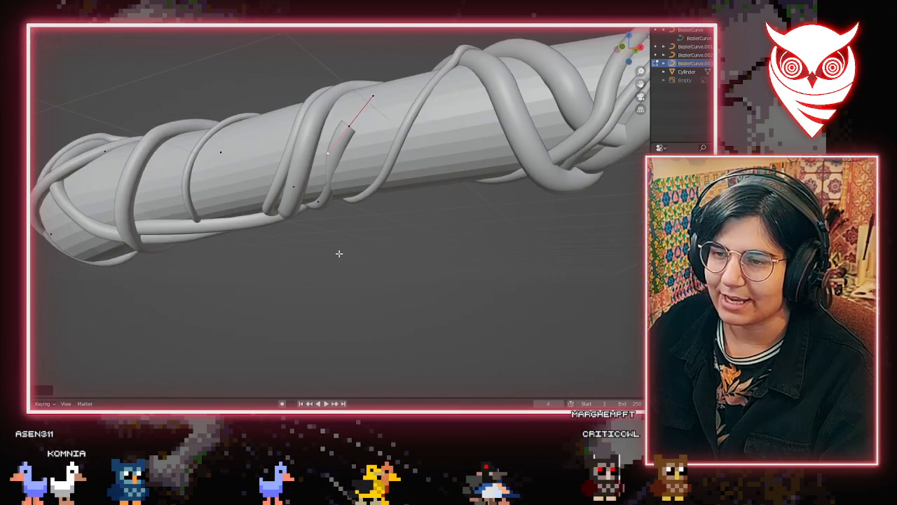
key("g")
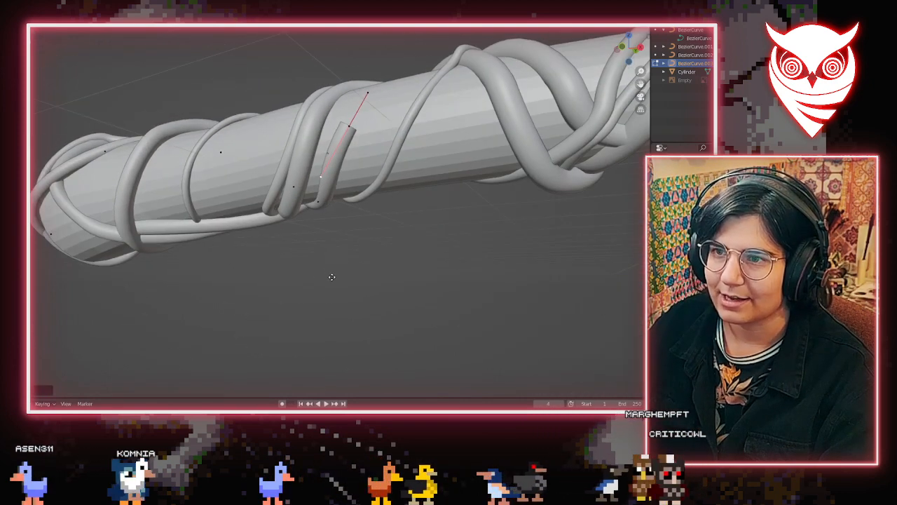
left_click(334, 278)
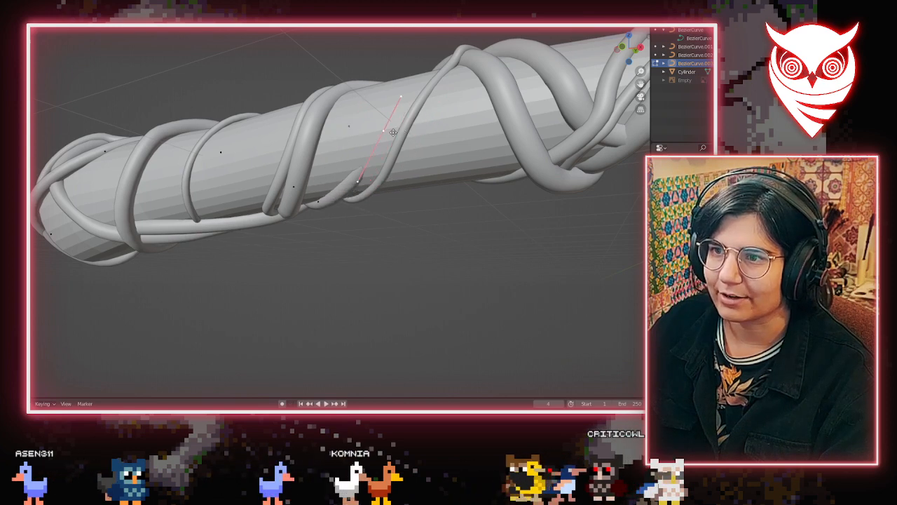
Place the vine's free end beside the thin vine and lengthen its rear handle so it curves smoothly around the wand
middle_click_drag(418, 105, 317, 171)
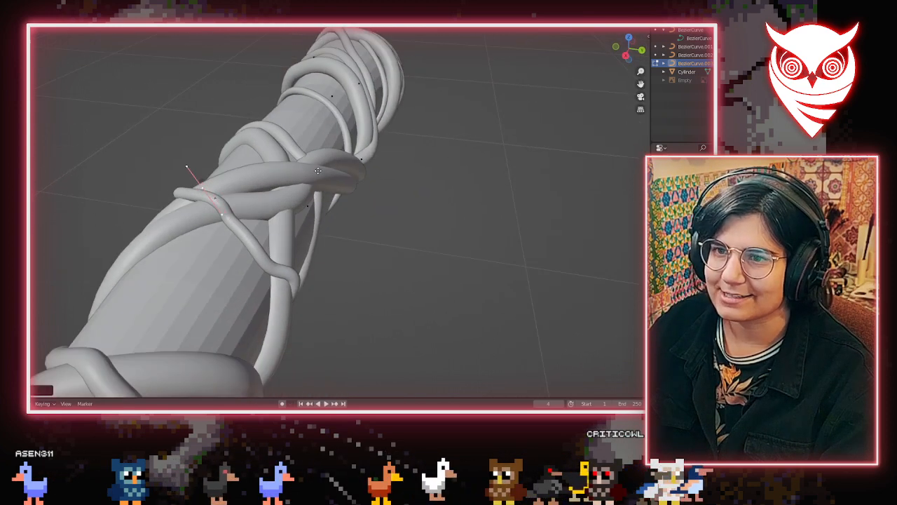
middle_click_drag(177, 203, 267, 261)
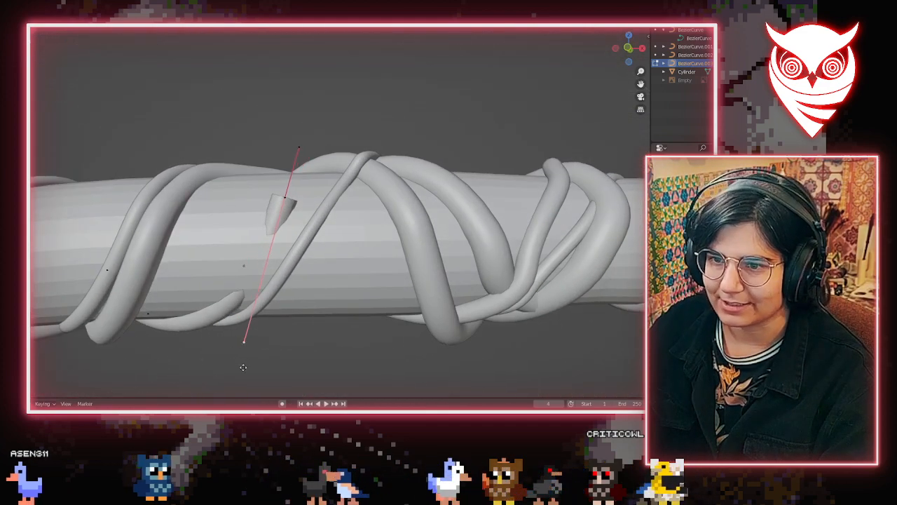
middle_click_drag(267, 360, 298, 385)
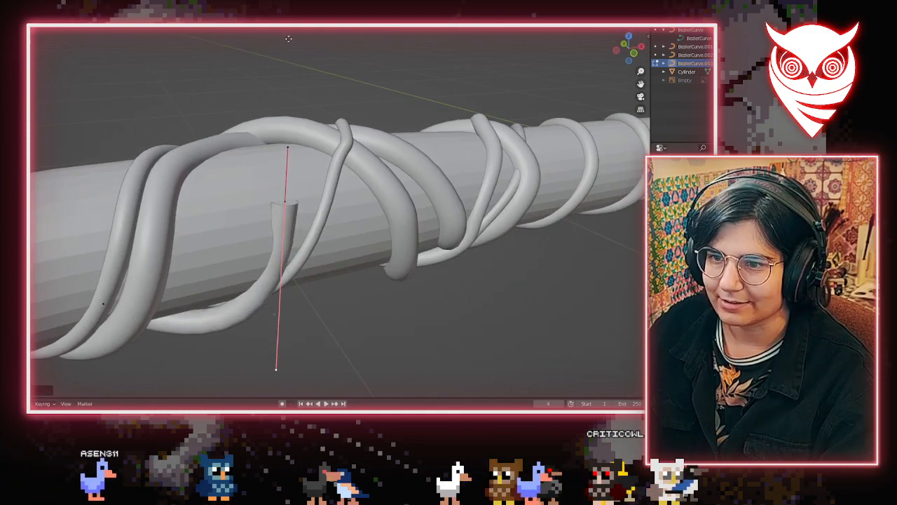
middle_click_drag(316, 223, 202, 234)
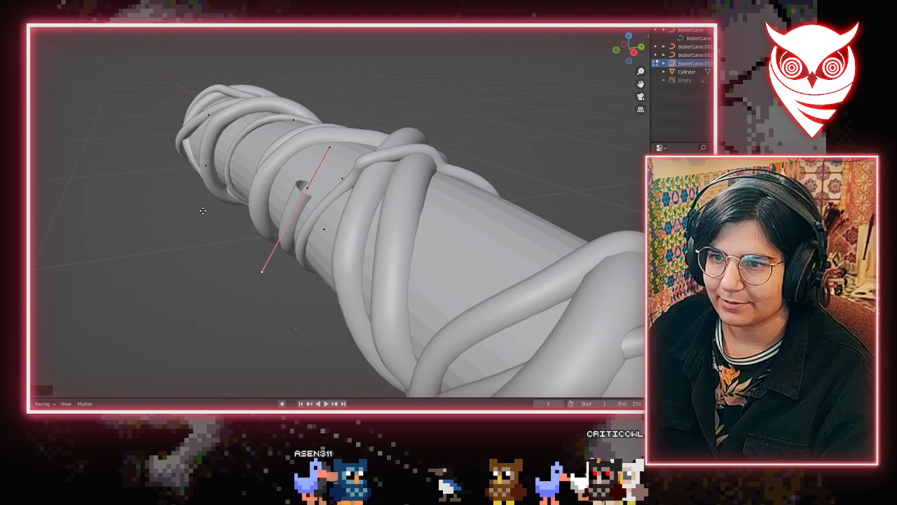
middle_click_drag(214, 202, 258, 299)
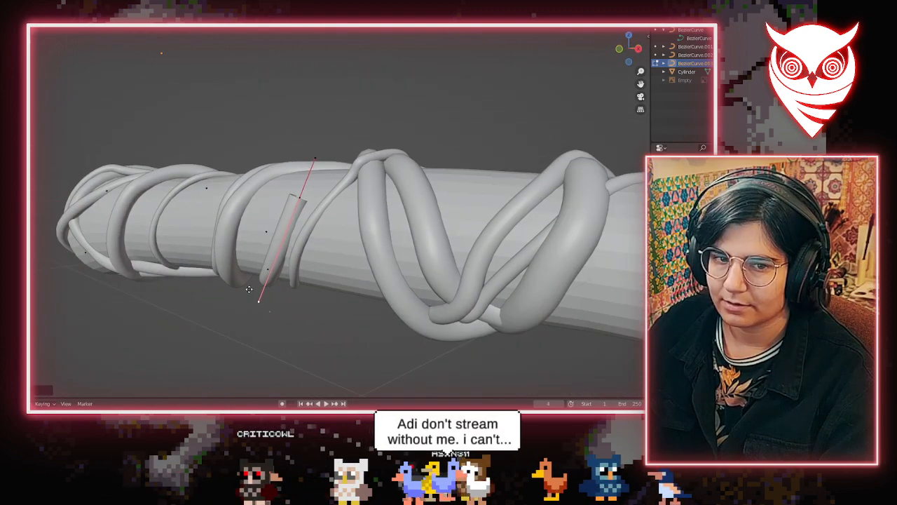
middle_click_drag(252, 286, 329, 281)
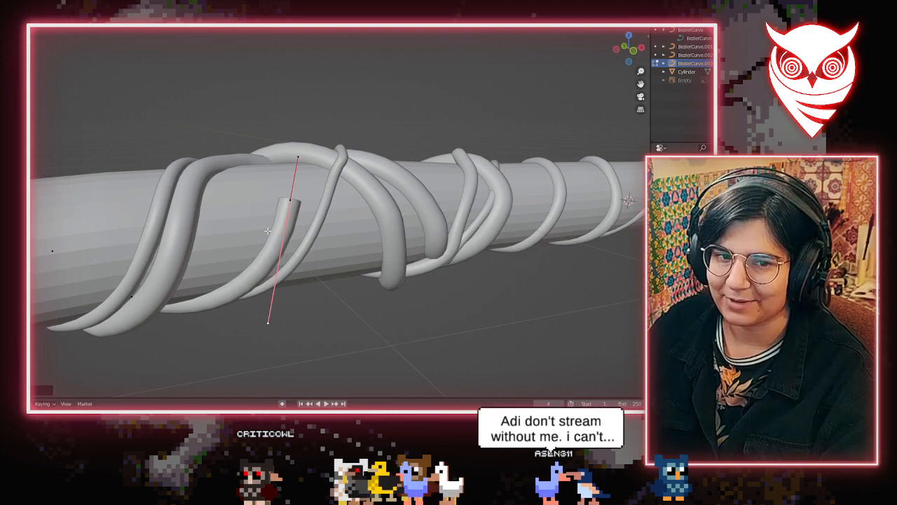
Examine the new vine's path among the other vines from several angles and select its end point
middle_click_drag(268, 231, 311, 208, "shift")
scroll(269, 231, "up", 3)
middle_click_drag(268, 231, 343, 266)
scroll(347, 181, "down", 5)
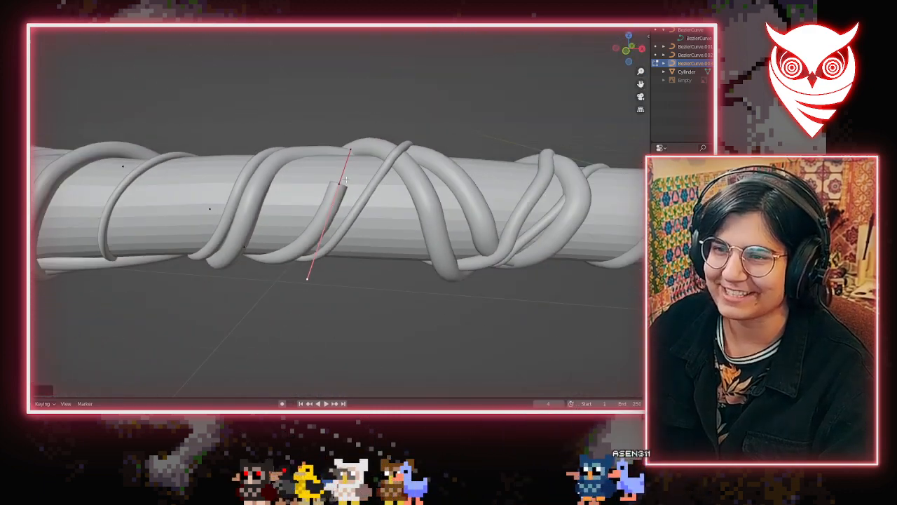
middle_click_drag(342, 191, 402, 190)
scroll(401, 190, "down", 4)
middle_click_drag(354, 274, 292, 319)
scroll(302, 301, "up", 5)
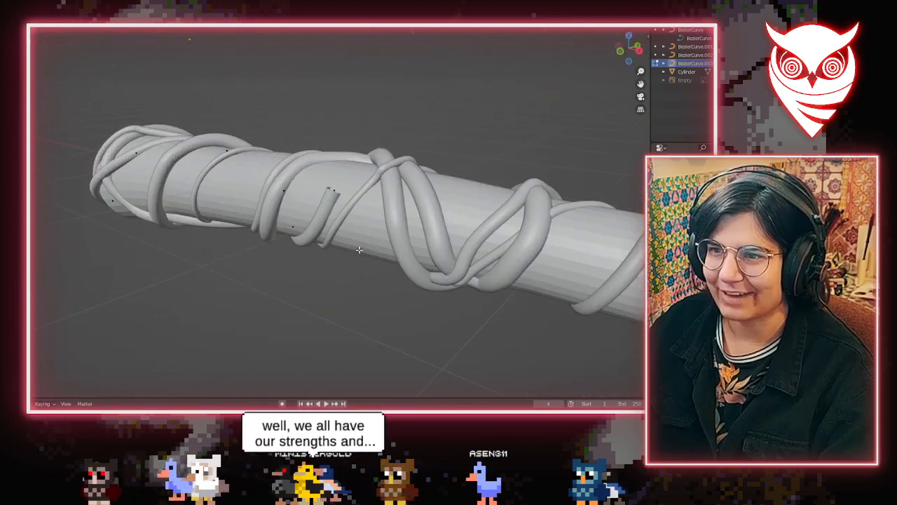
middle_click_drag(328, 251, 402, 298)
left_click(336, 193)
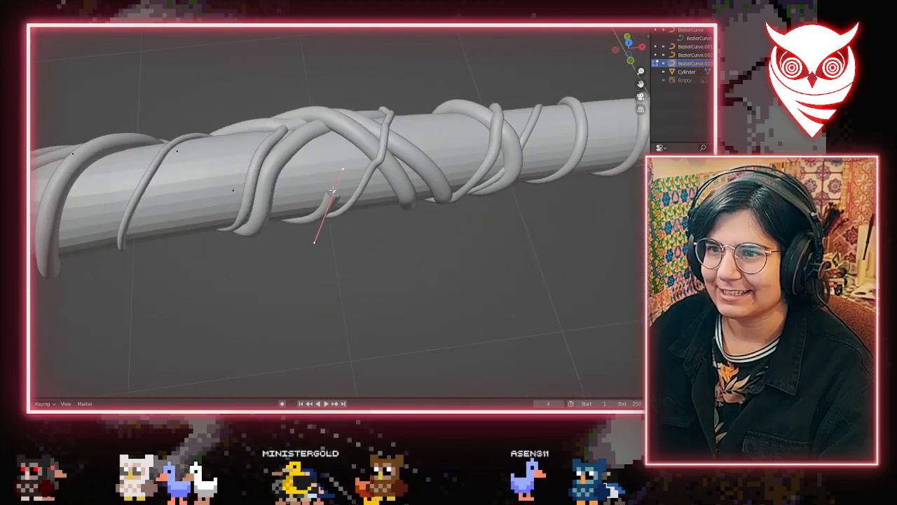
Extend the vine with a new end point on the wand's surface beside the two crossing thick vines
middle_click_drag(369, 219, 344, 254)
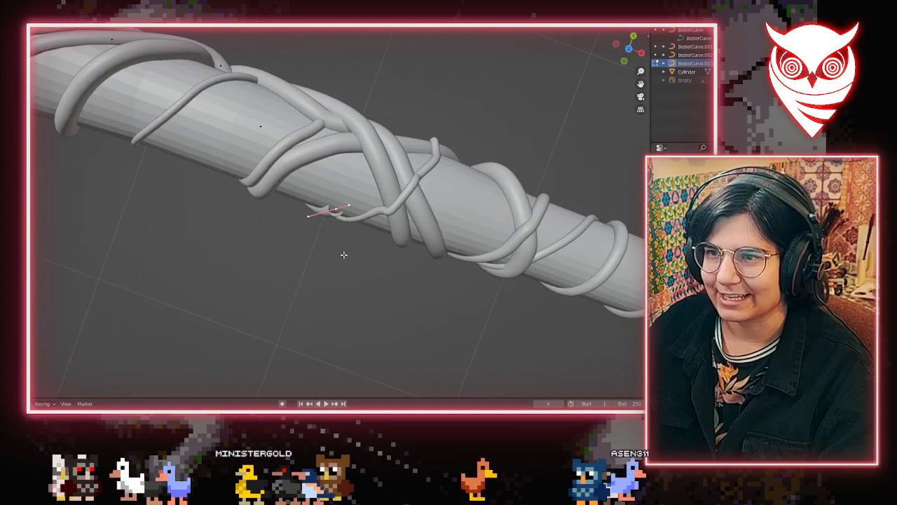
middle_click_drag(396, 127, 323, 109)
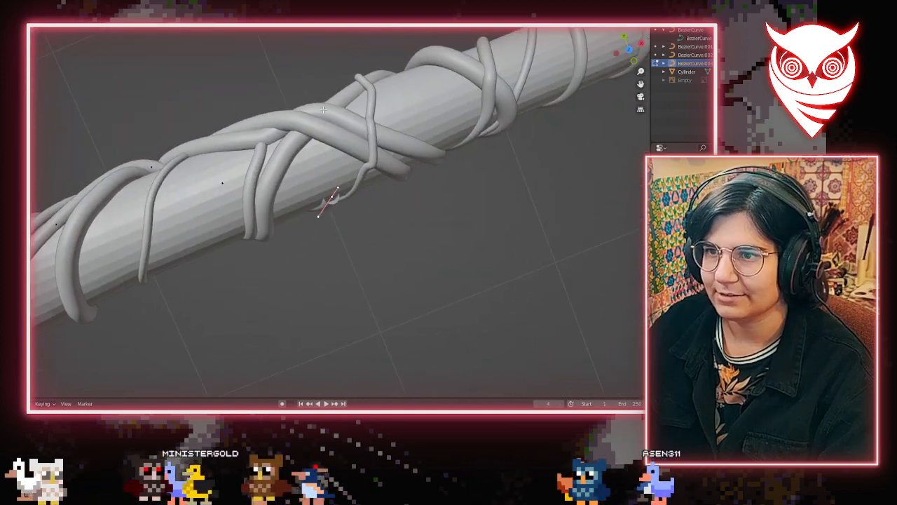
middle_click_drag(319, 152, 376, 220)
scroll(377, 220, "up", 2)
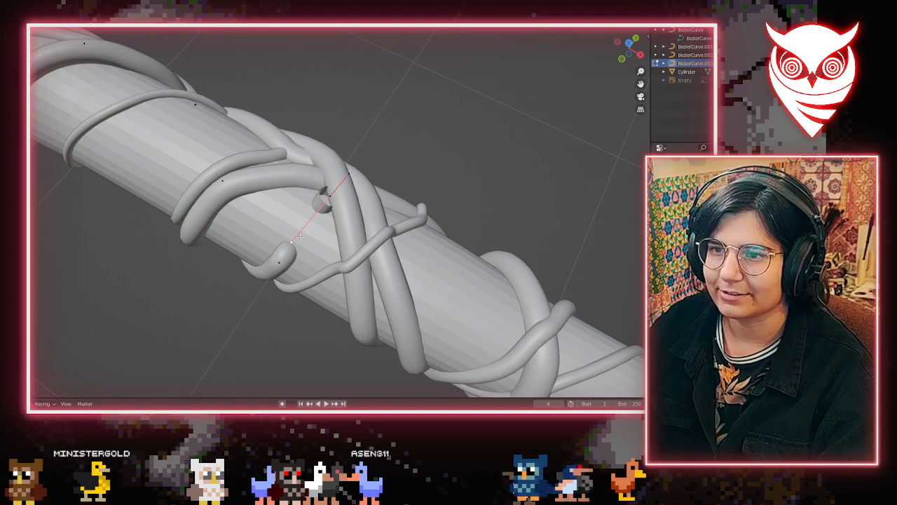
Turn the new point's handles so the vine runs under the crossing vines, and adjust the curve through the preceding point
middle_click_drag(377, 220, 403, 168)
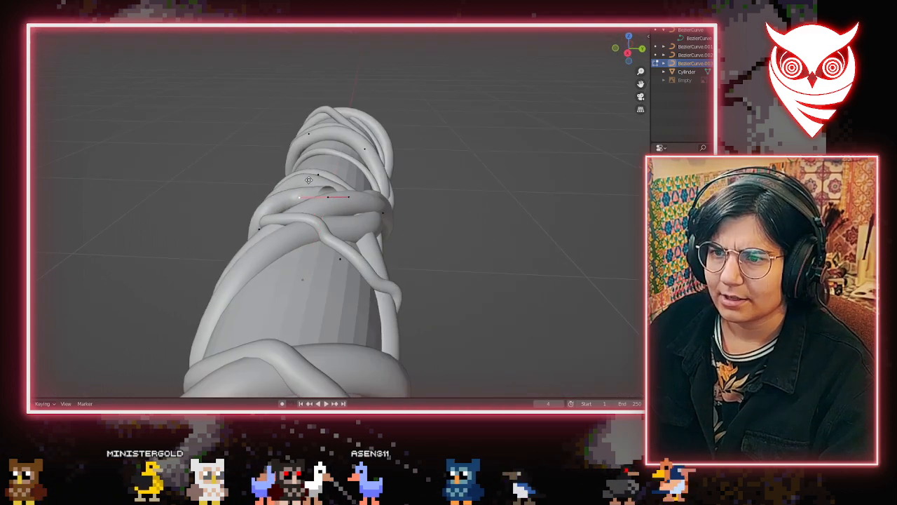
middle_click_drag(309, 181, 168, 297)
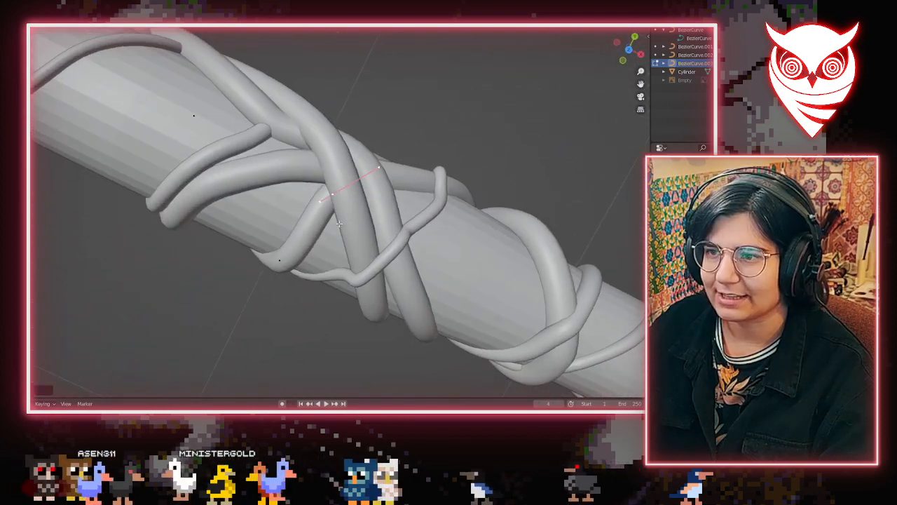
middle_click_drag(338, 223, 264, 252)
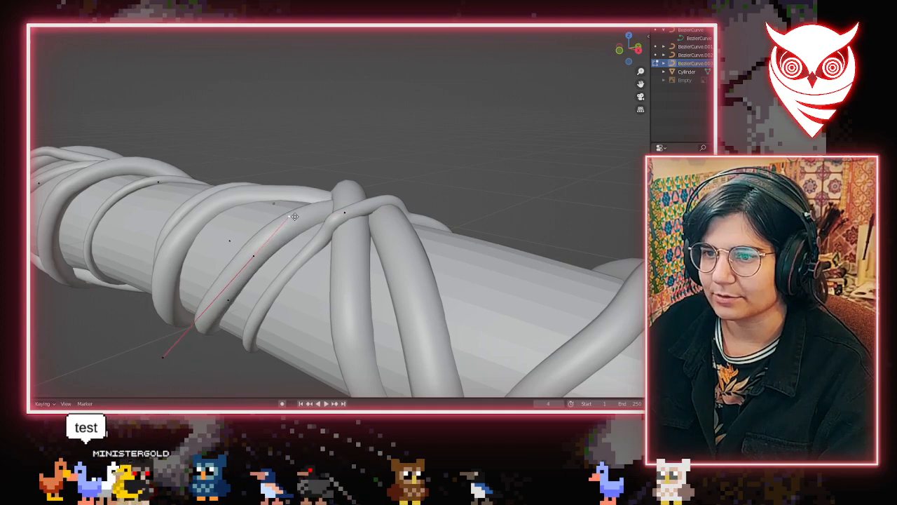
middle_click_drag(289, 211, 314, 213)
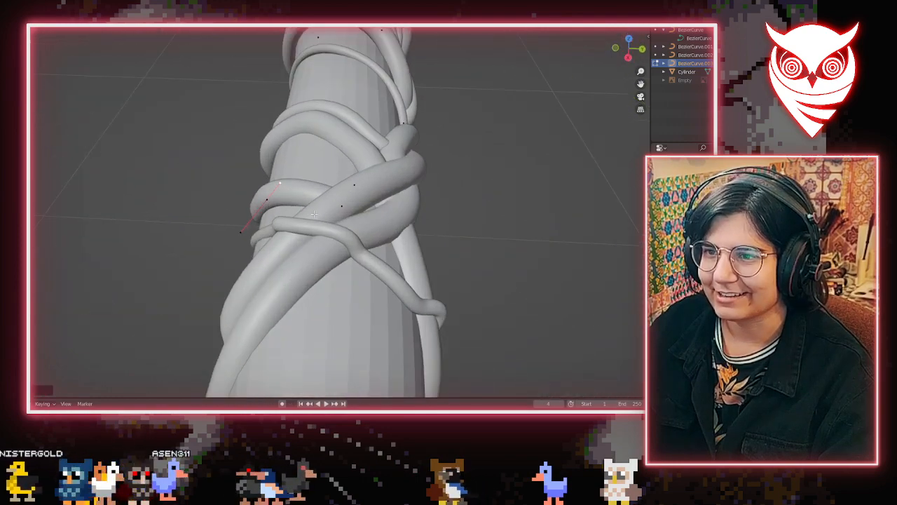
Extend the vine beneath the crossing vines and settle its new end point against the wand beside the neighbouring thick vine
middle_click_drag(376, 228, 288, 275)
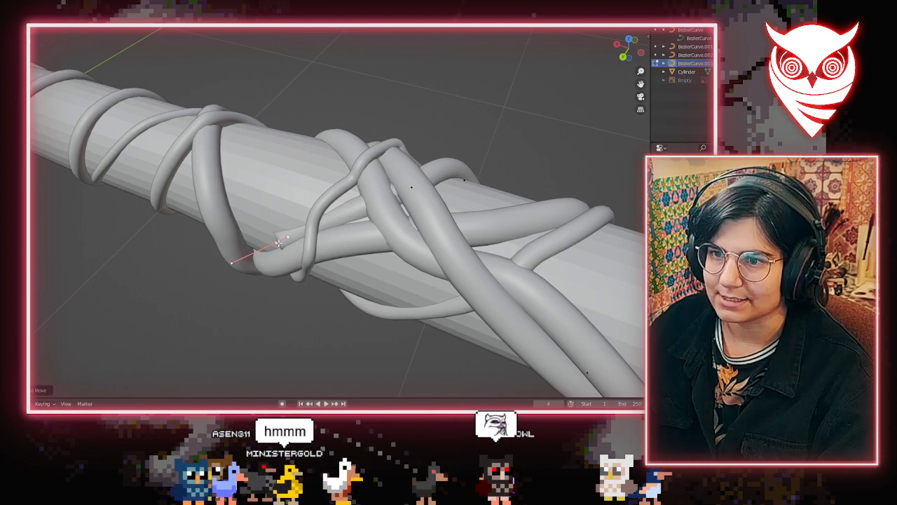
middle_click_drag(279, 242, 351, 212)
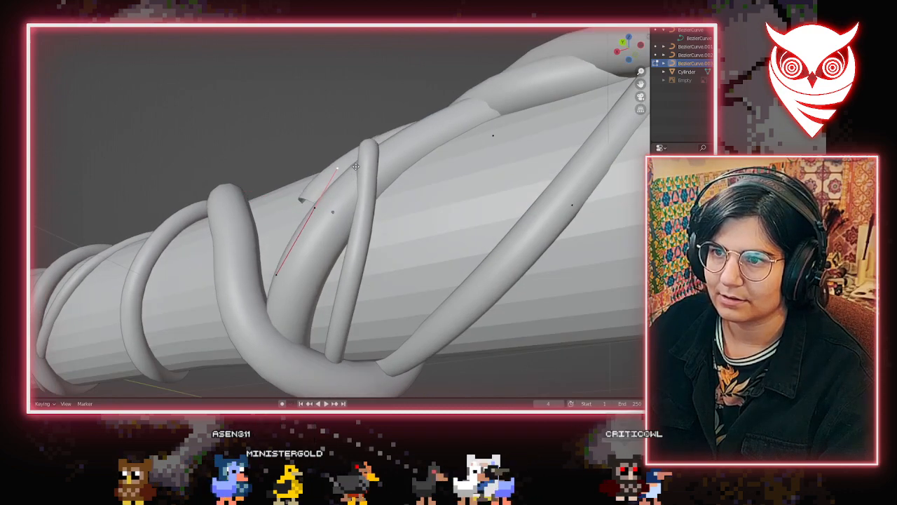
middle_click_drag(367, 171, 439, 233)
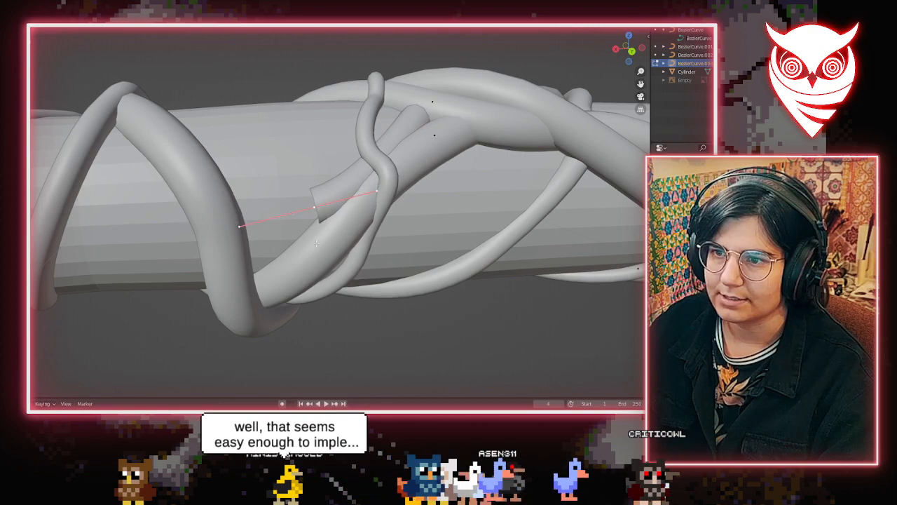
middle_click_drag(316, 243, 338, 185)
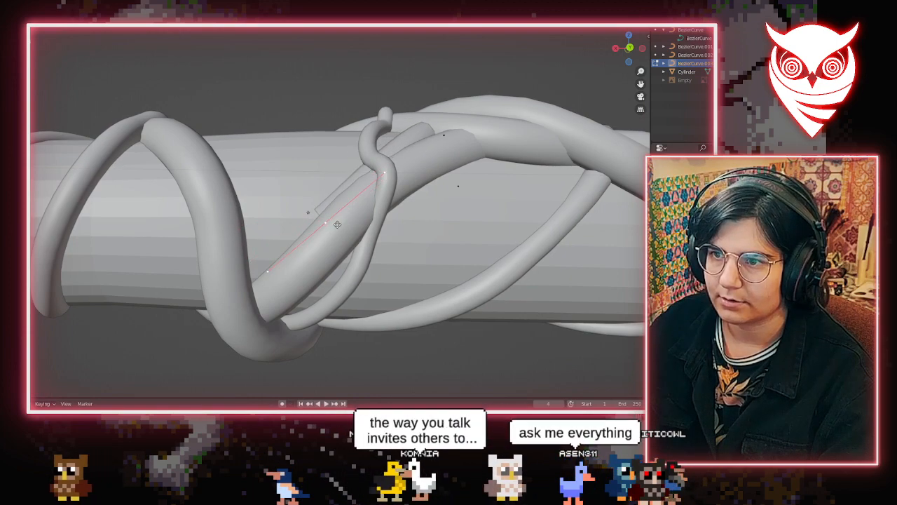
middle_click_drag(359, 242, 197, 338)
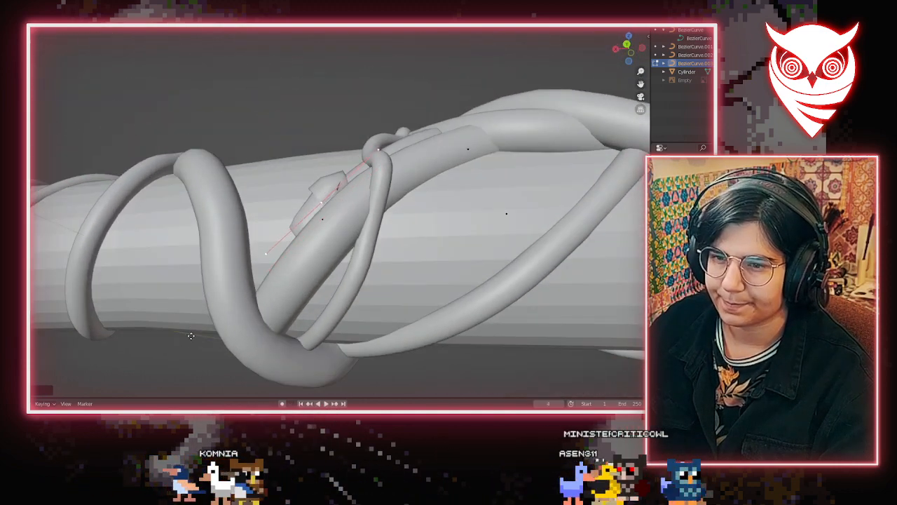
Place the vine's end point beyond the thick looping vine and angle its handles to follow the wand's surface
middle_click_drag(204, 294, 216, 243)
middle_click_drag(209, 281, 218, 249)
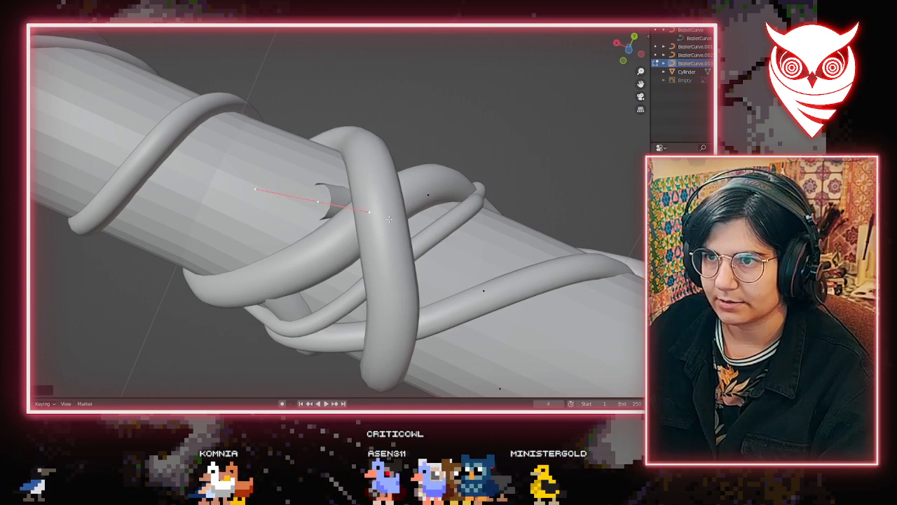
middle_click_drag(368, 256, 530, 120)
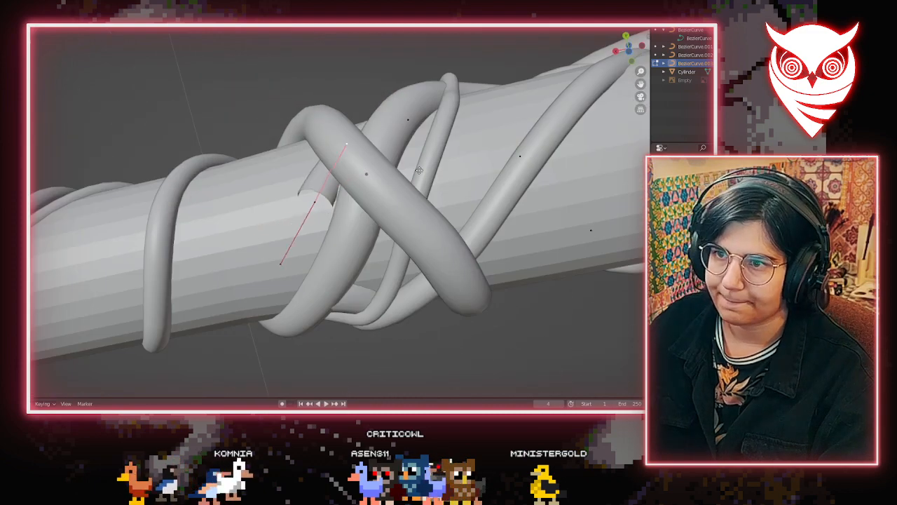
middle_click_drag(447, 133, 513, 172)
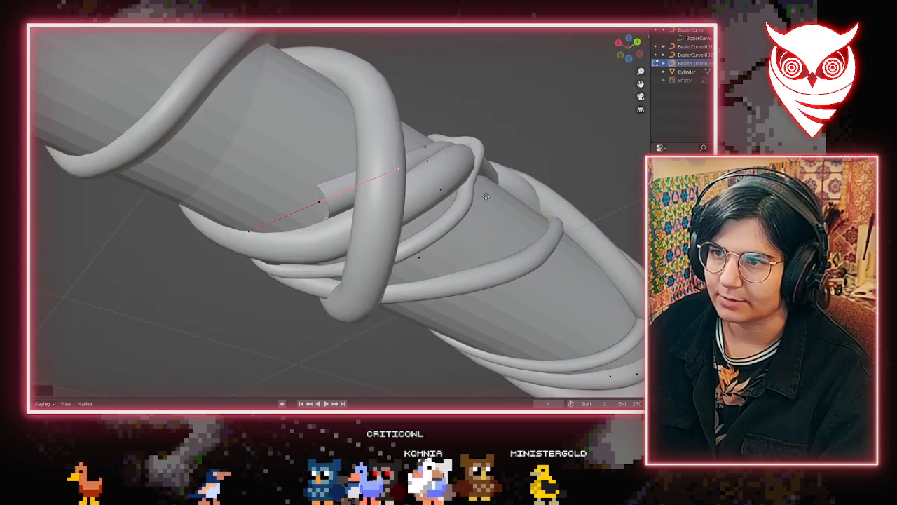
middle_click_drag(386, 281, 389, 313)
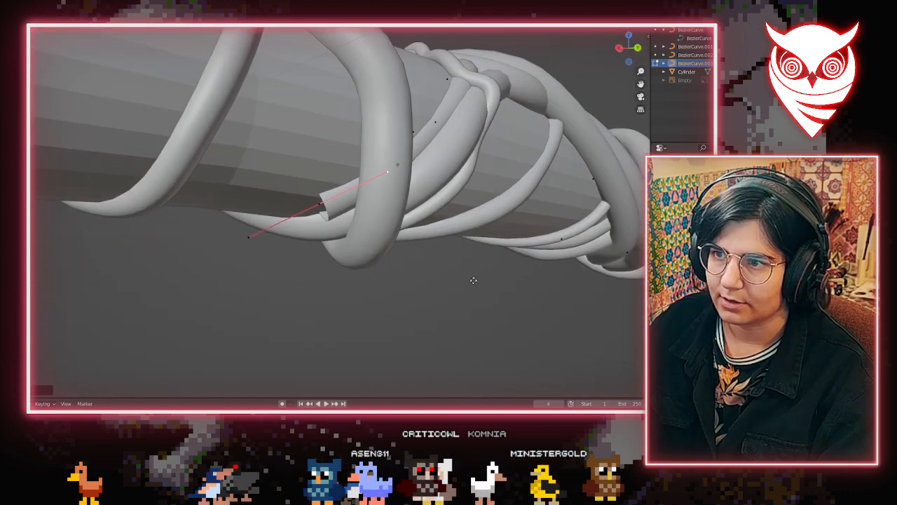
middle_click_drag(463, 282, 417, 169)
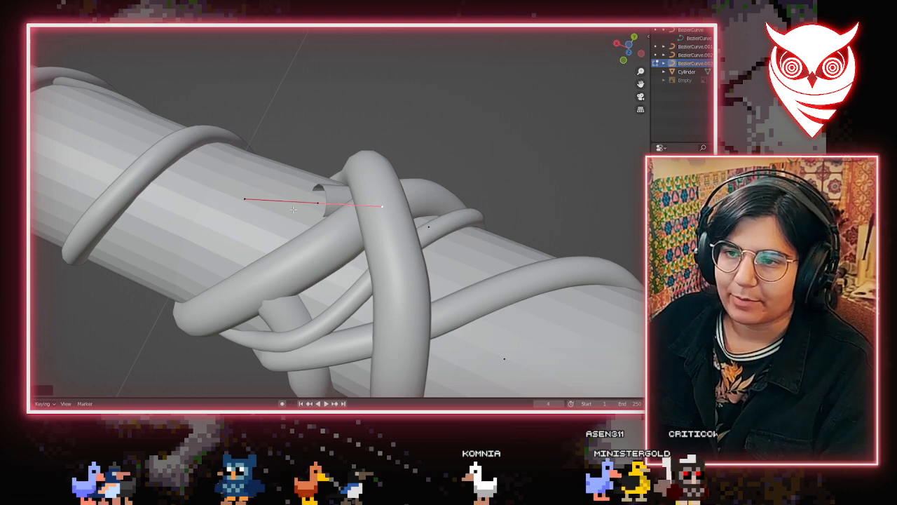
Extrude another vine point over the next thin loop and position it against the wand's surface
middle_click_drag(152, 258, 286, 232)
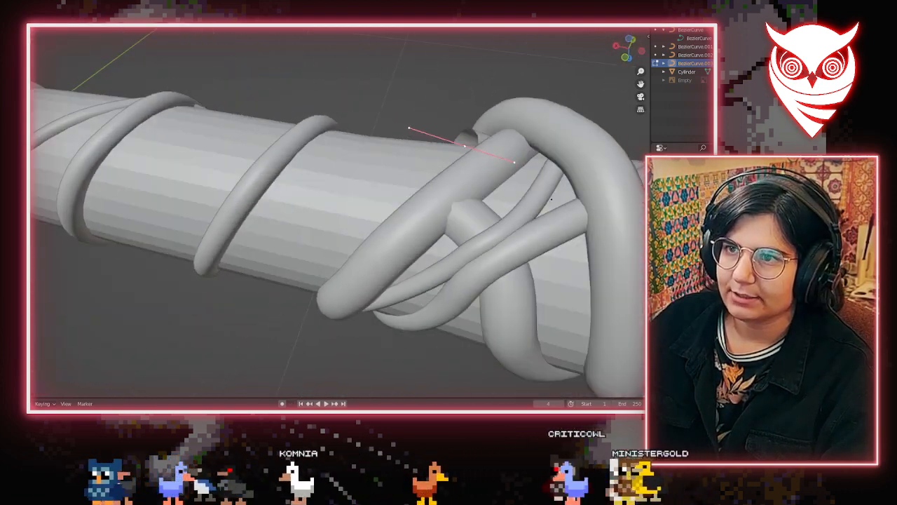
key("e")
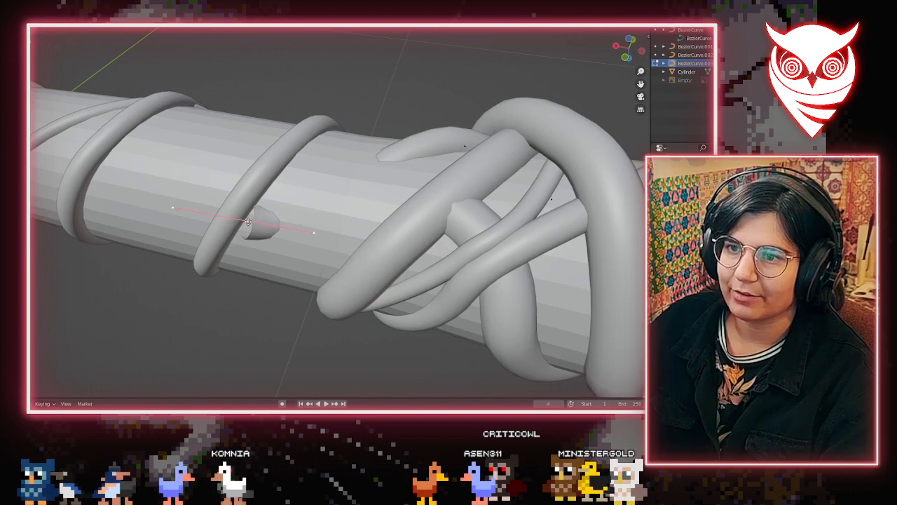
left_click(313, 15)
left_click(327, 46)
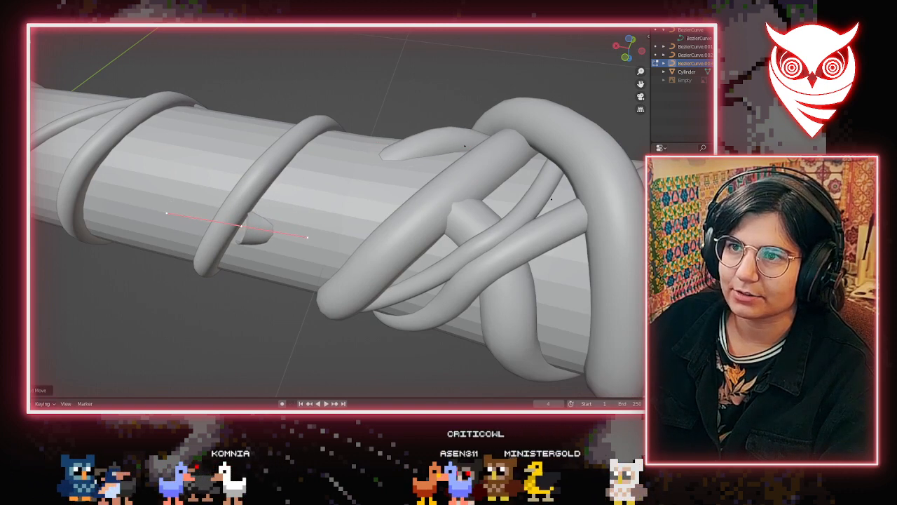
middle_click_drag(282, 264, 327, 133)
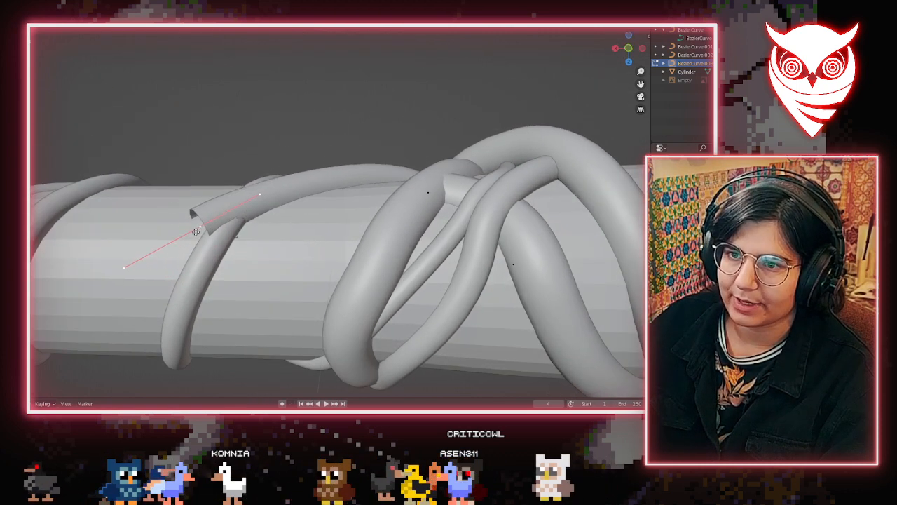
mouse_move(201, 221)
middle_mouse_down()
mouse_move(309, 248)
mouse_move(204, 205)
middle_mouse_up()
key("g")
left_click(313, 237)
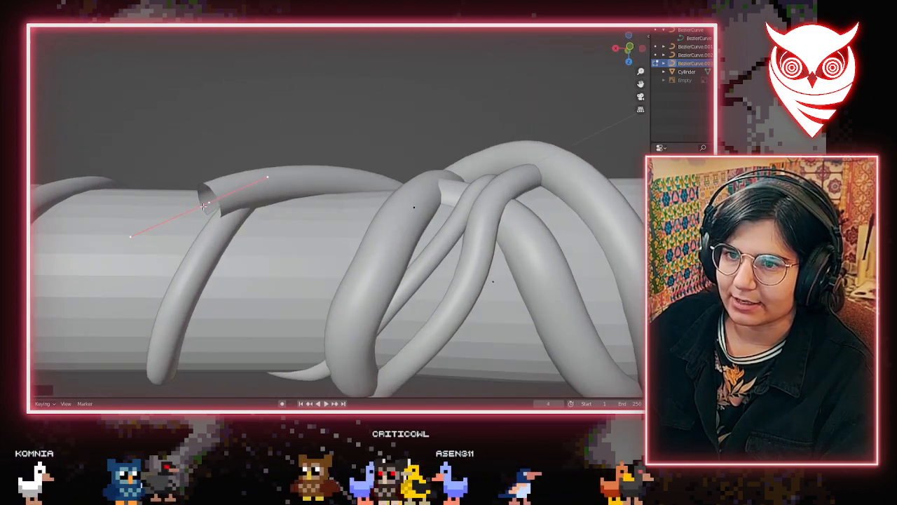
Extend the vine further towards the wand's tip, placing its end point beside the following thin loop
middle_click_drag(133, 267, 46, 213)
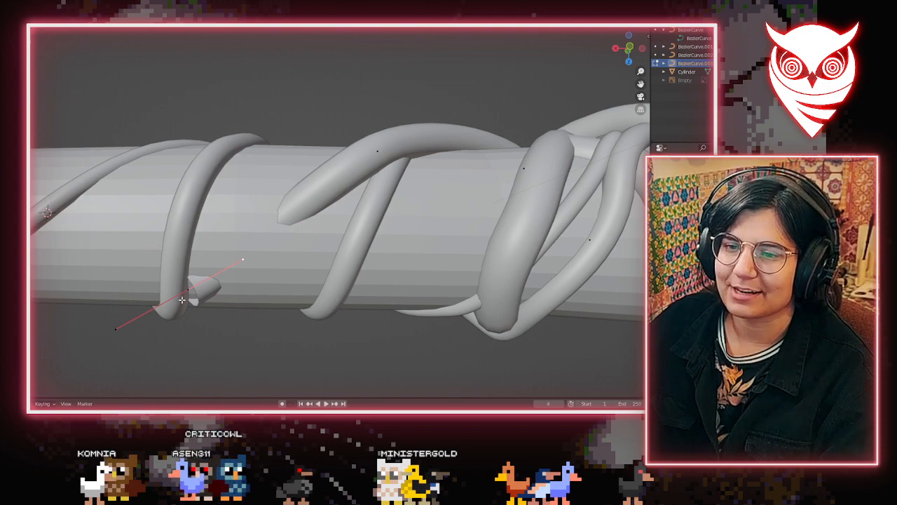
middle_click_drag(182, 300, 340, 250)
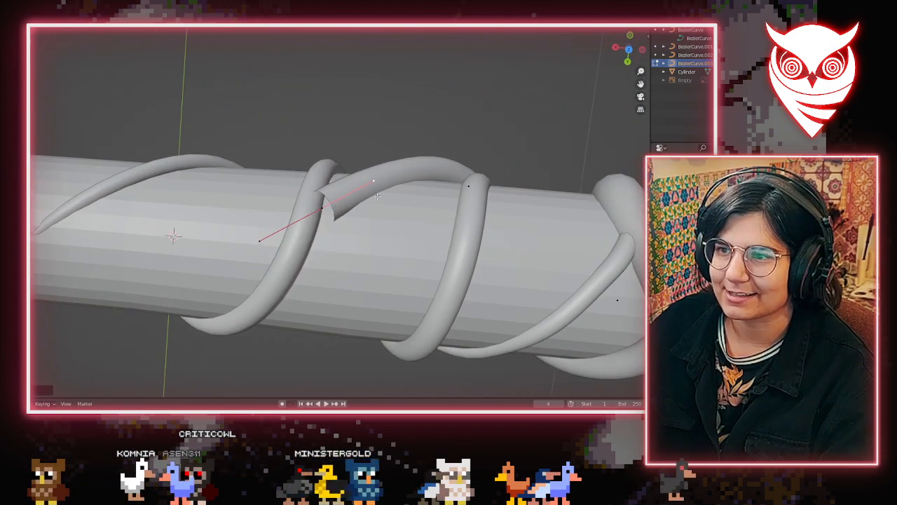
middle_click_drag(377, 196, 346, 258)
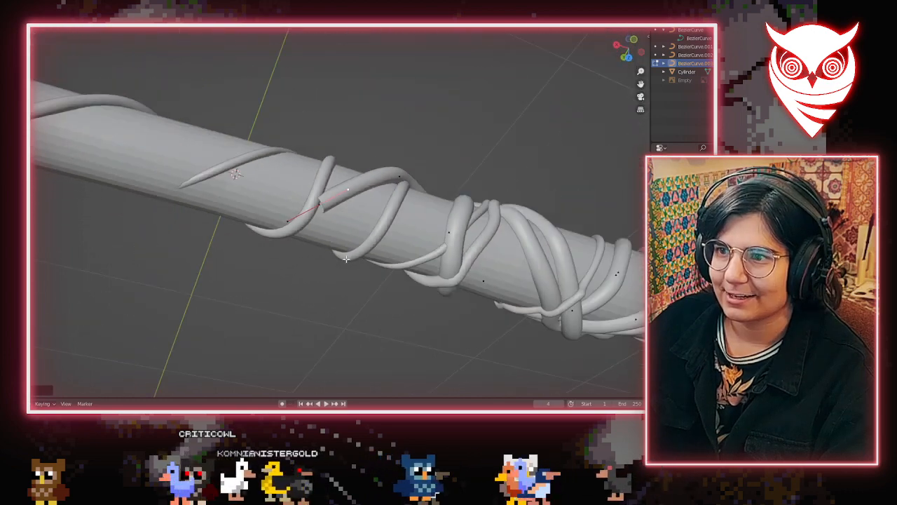
scroll(345, 259, "down", 6)
middle_click_drag(315, 294, 178, 321)
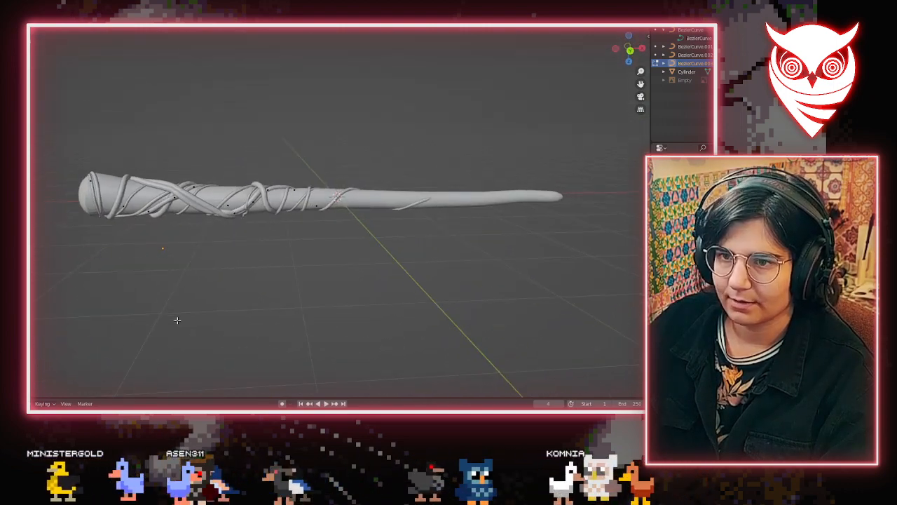
scroll(170, 316, "up", 5)
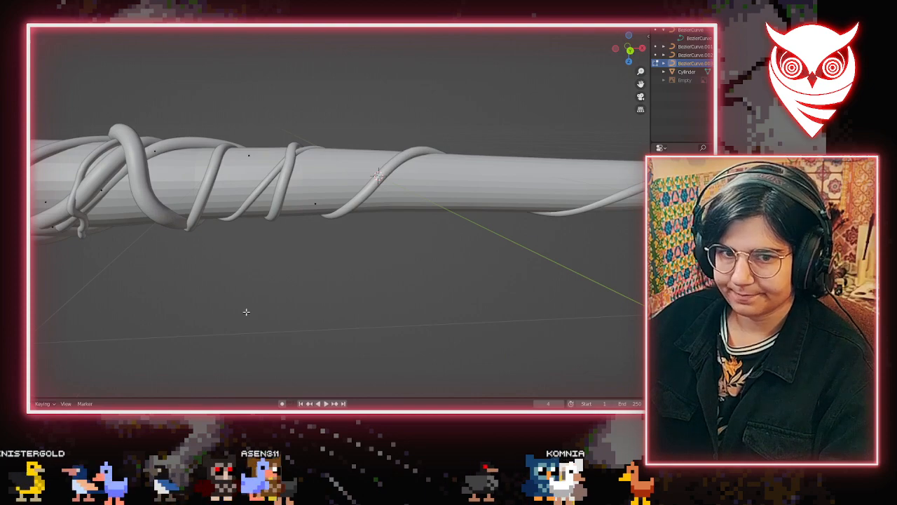
middle_click_drag(342, 293, 175, 278)
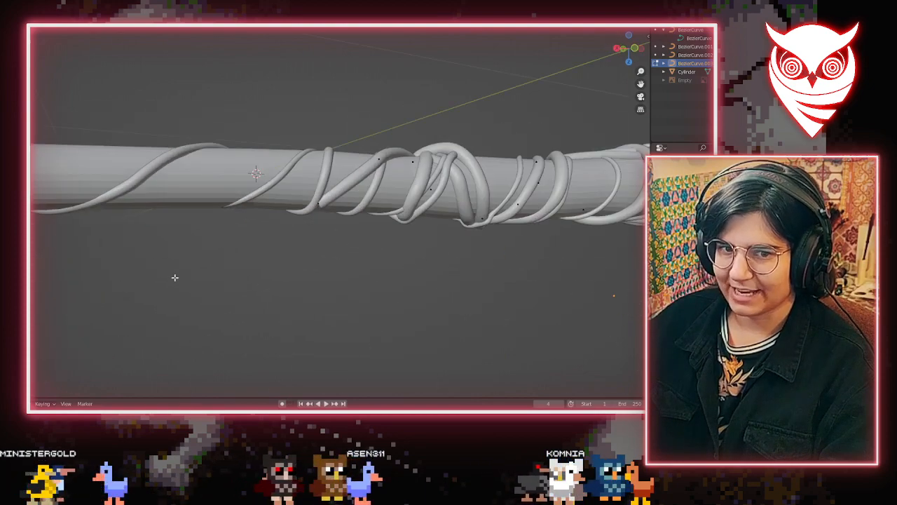
scroll(329, 204, "up", 5)
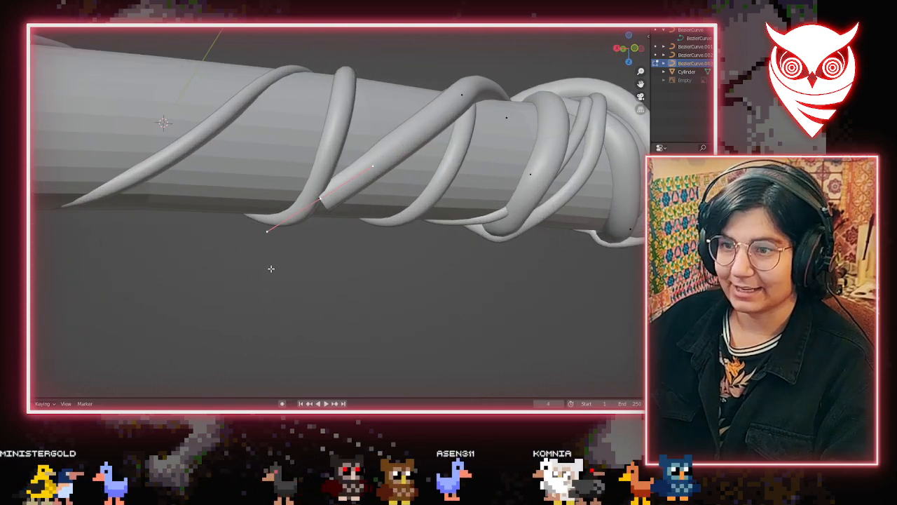
middle_click_drag(192, 188, 266, 190)
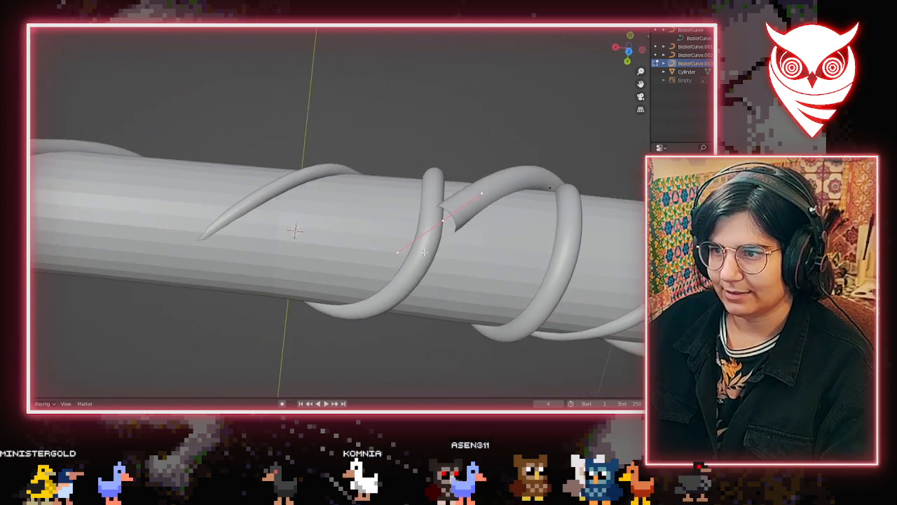
Move the vine's end point beneath the thin loop and fit it against the wand's surface
key("g")
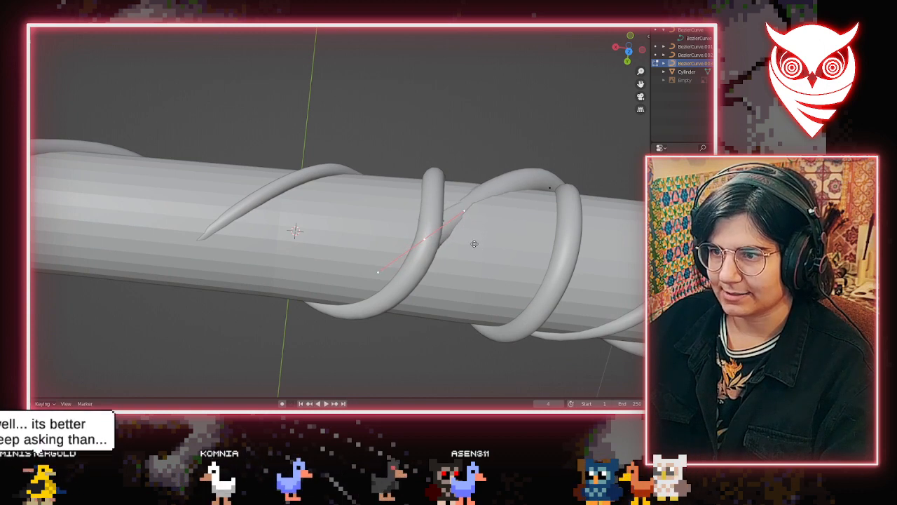
middle_click_drag(462, 237, 353, 188)
scroll(354, 154, "up", 1)
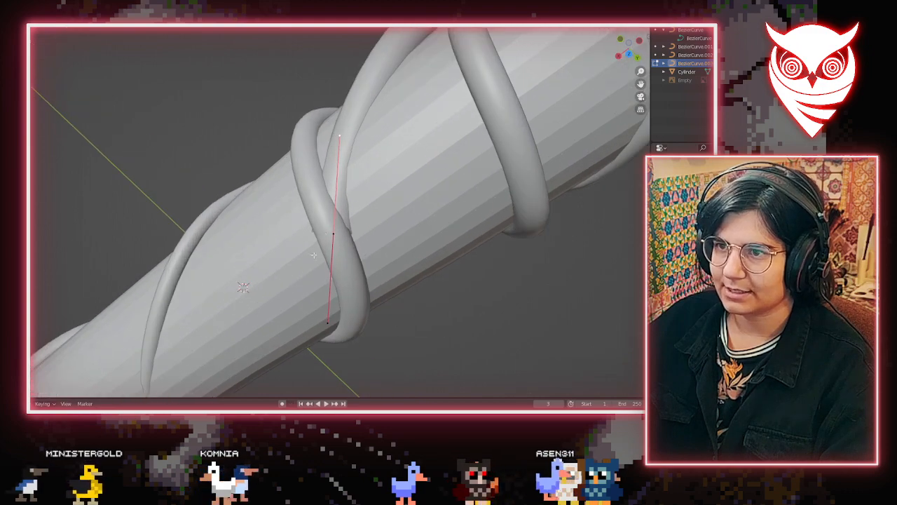
key("g")
left_click(345, 123)
middle_click_drag(345, 126, 464, 218)
key("g")
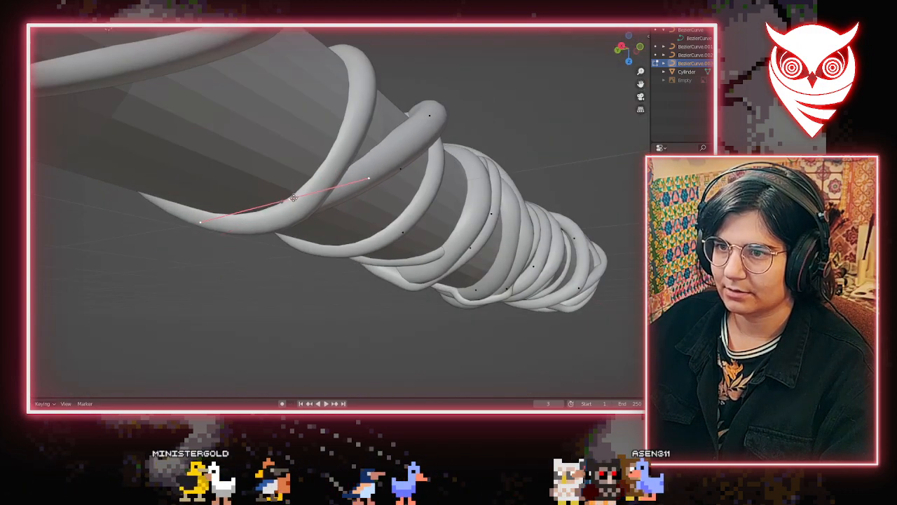
left_click(300, 198)
Move and re-angle the handles of the vine's end point so it tucks beneath the thin loop
middle_click_drag(300, 198, 405, 191)
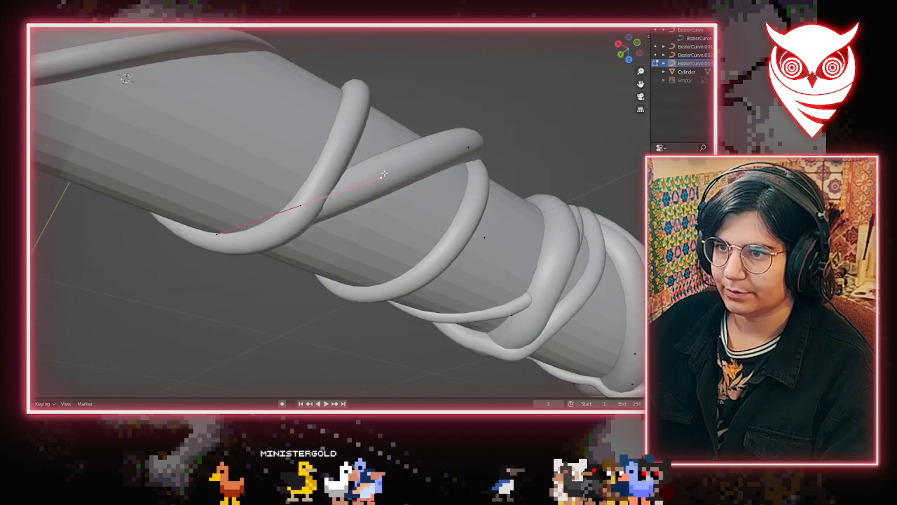
key("g")
left_click(305, 204)
key("g")
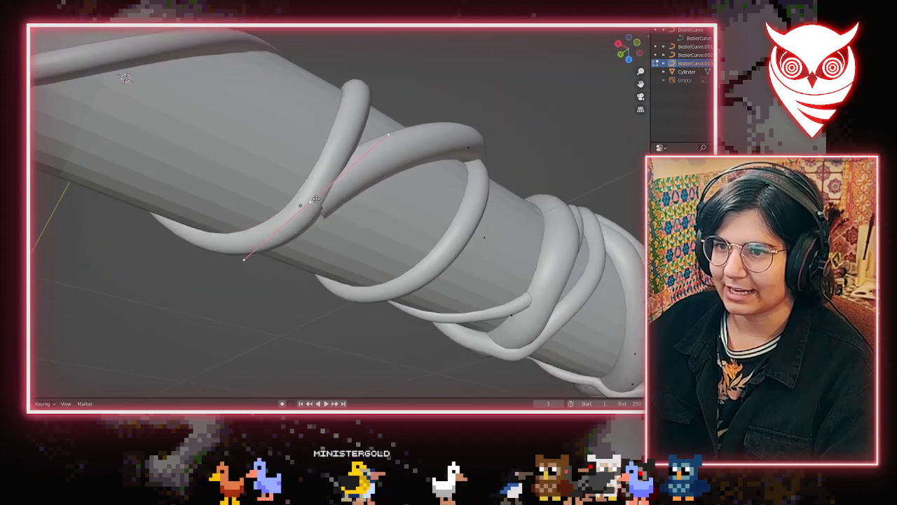
middle_click_drag(317, 181, 256, 223)
scroll(281, 224, "down", 4)
key("Tab")
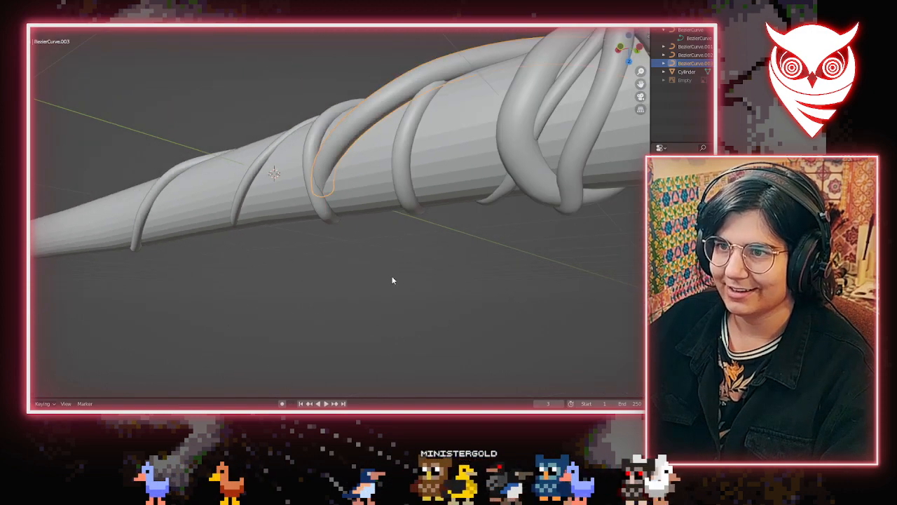
Fit the vine's end point against the wand's surface where it meets the thin loop
left_click(393, 279)
scroll(394, 280, "down", 4)
middle_click_drag(395, 280, 366, 201)
scroll(326, 205, "up", 4)
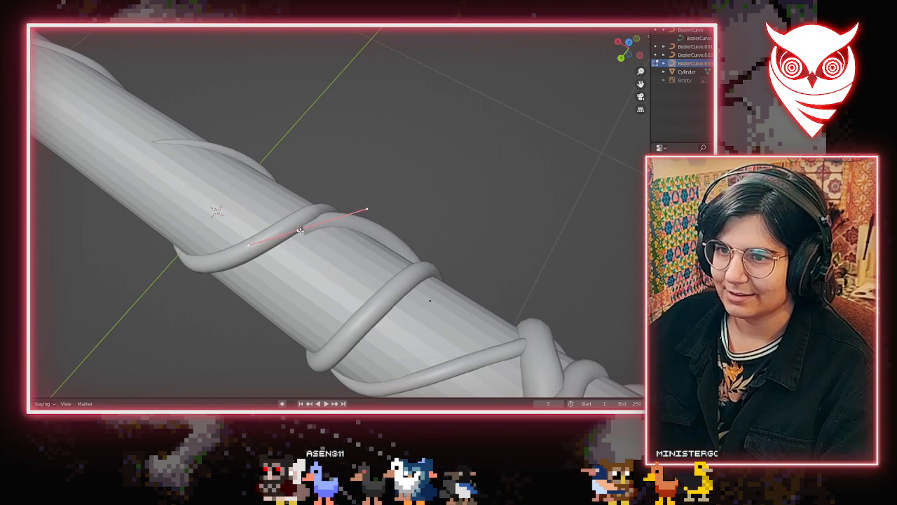
middle_click_drag(312, 232, 335, 172)
scroll(319, 223, "up", 6)
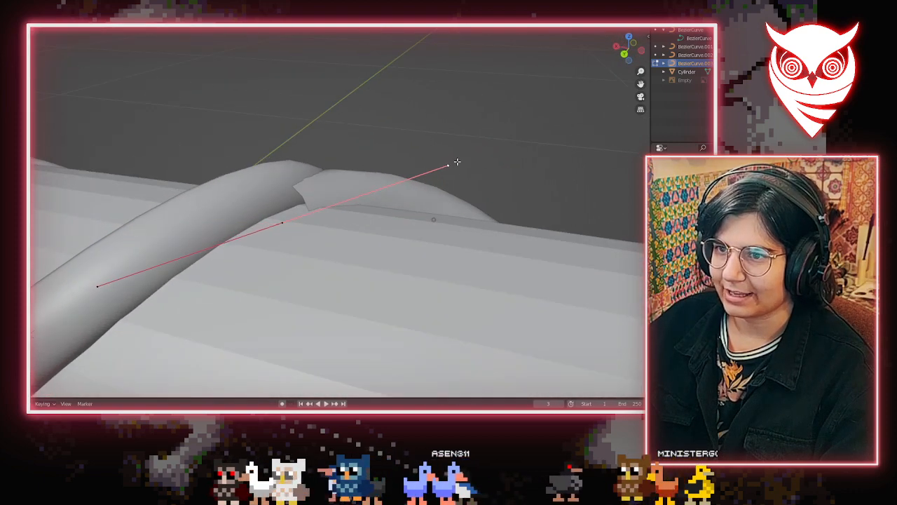
middle_click_drag(281, 231, 271, 243)
left_click(269, 246)
scroll(274, 249, "down", 4)
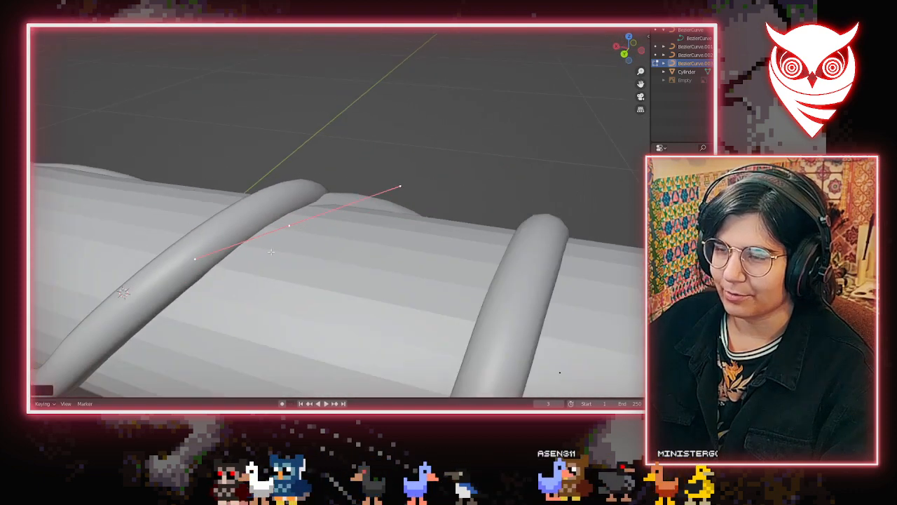
Adjust the end point's rear handle and the neighbouring vine point to smooth the curve leading under the thin loop
middle_click_drag(559, 372, 250, 317)
key("g")
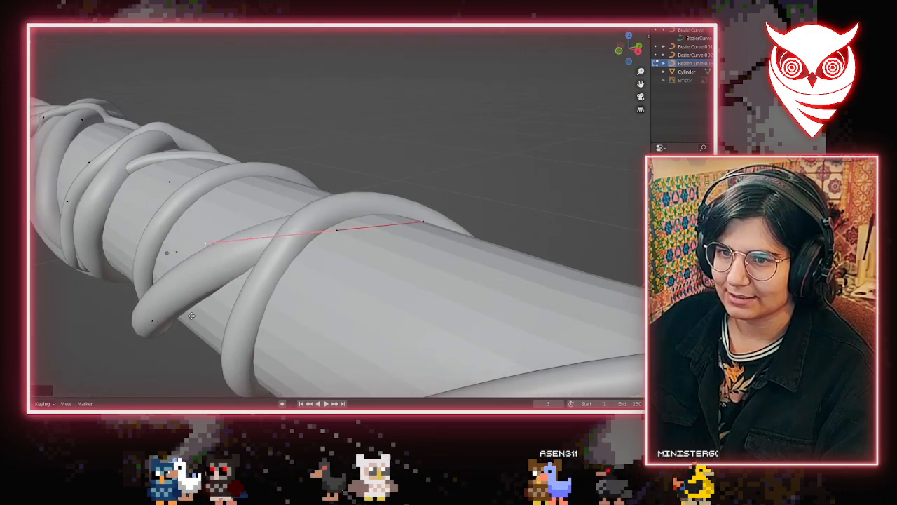
left_click(172, 320)
middle_click_drag(171, 320, 120, 295)
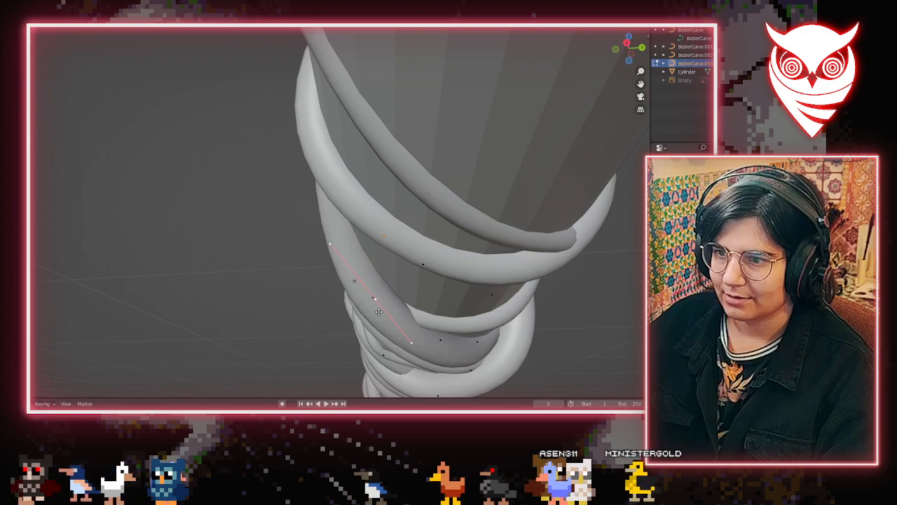
middle_click_drag(368, 330, 302, 321)
Examine the wrapped vines along the whole wand from both sides, from the handle end to the tip
key("Tab")
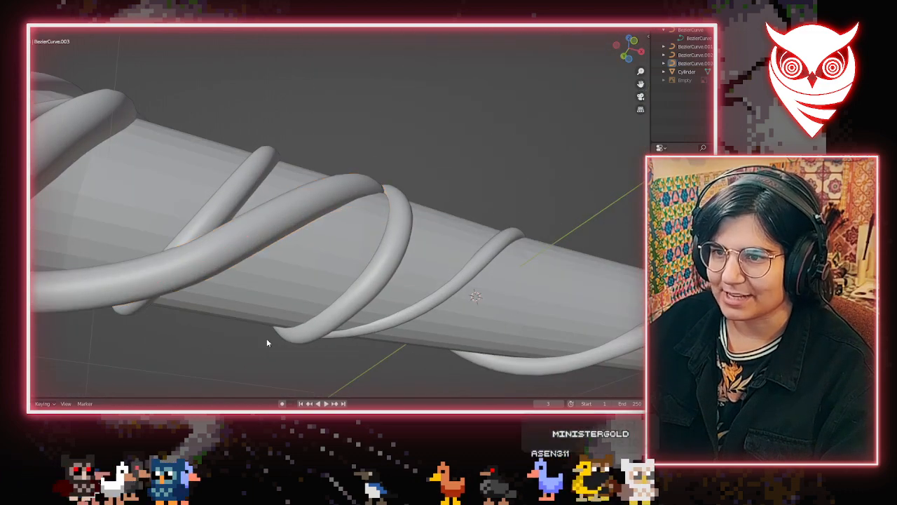
middle_click_drag(356, 267, 362, 312)
scroll(362, 312, "down", 4)
scroll(413, 274, "down", 3)
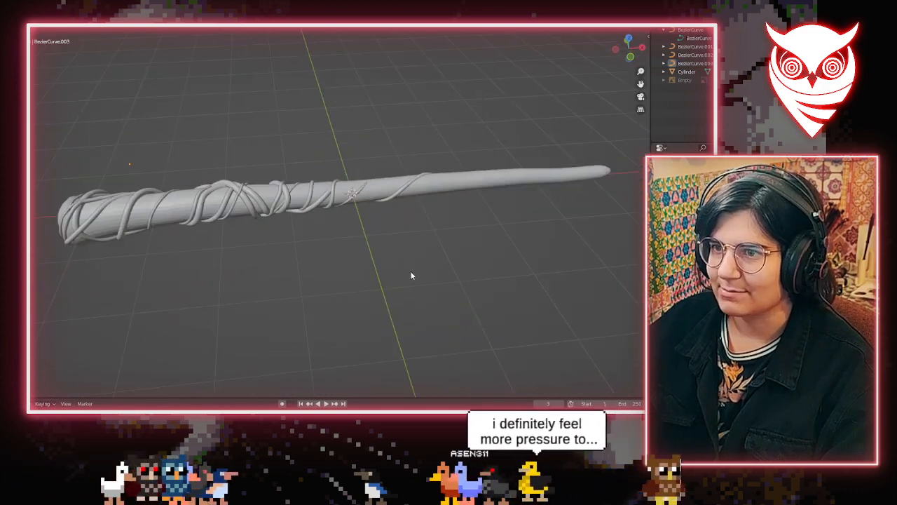
middle_click_drag(413, 276, 196, 270)
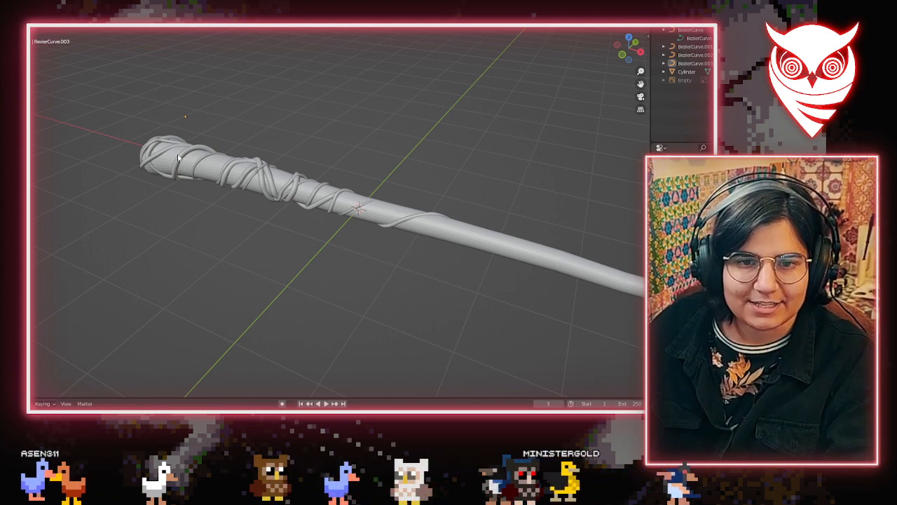
middle_click_drag(328, 204, 150, 192)
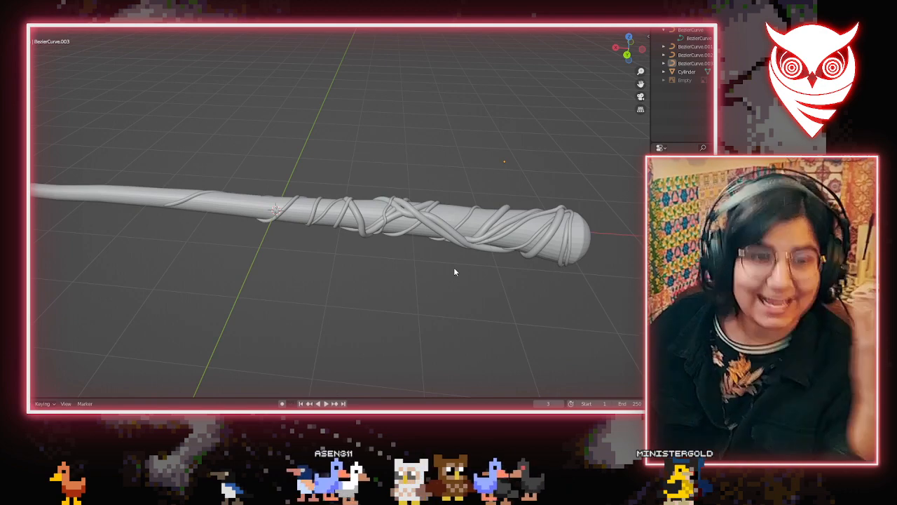
middle_click_drag(422, 221, 317, 210, "shift")
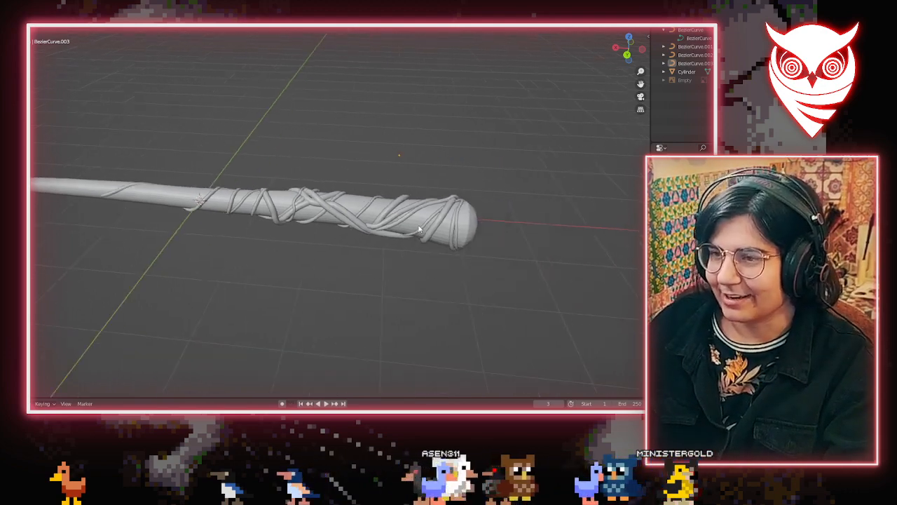
Reposition the latest vine's points where it runs beneath the two thick crossing vines and the thin wavy loop
scroll(365, 242, "up", 5)
middle_click_drag(366, 244, 143, 275)
left_click(235, 240)
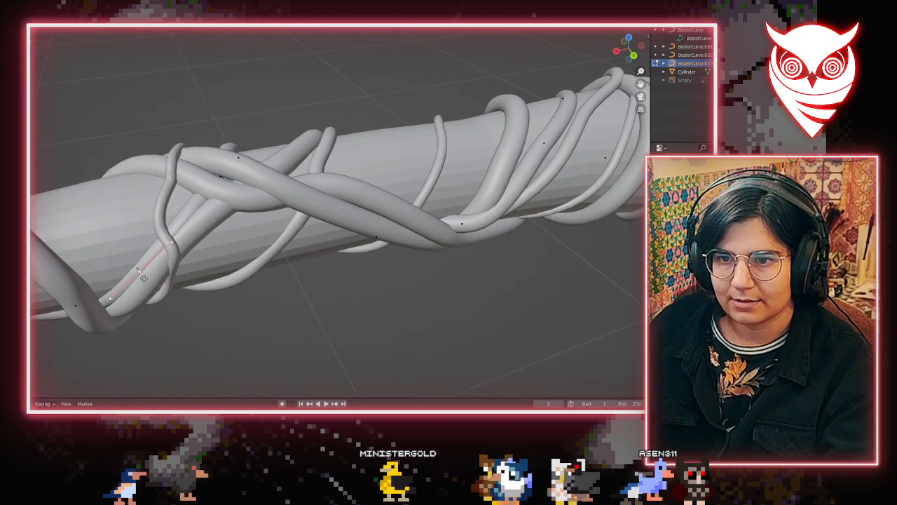
middle_click_drag(279, 311, 357, 231)
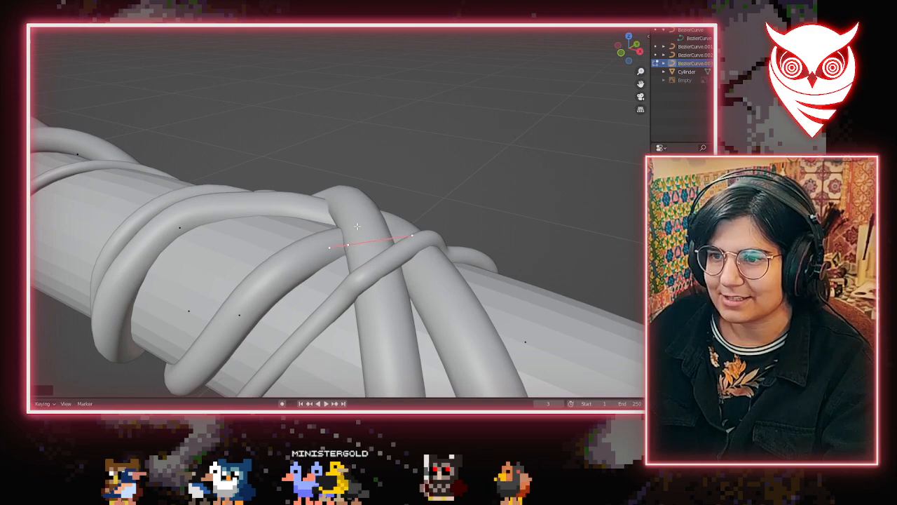
scroll(324, 292, "down", 3)
middle_click_drag(493, 216, 278, 178)
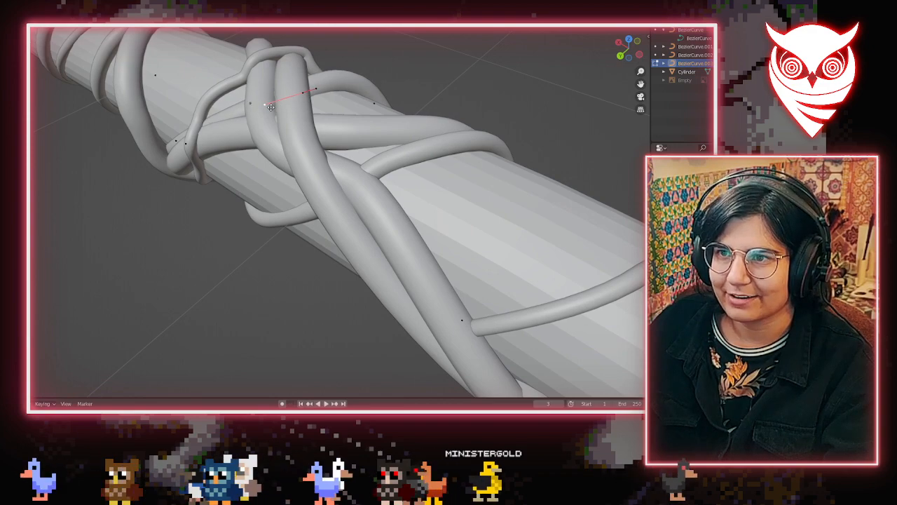
middle_click_drag(271, 106, 353, 136)
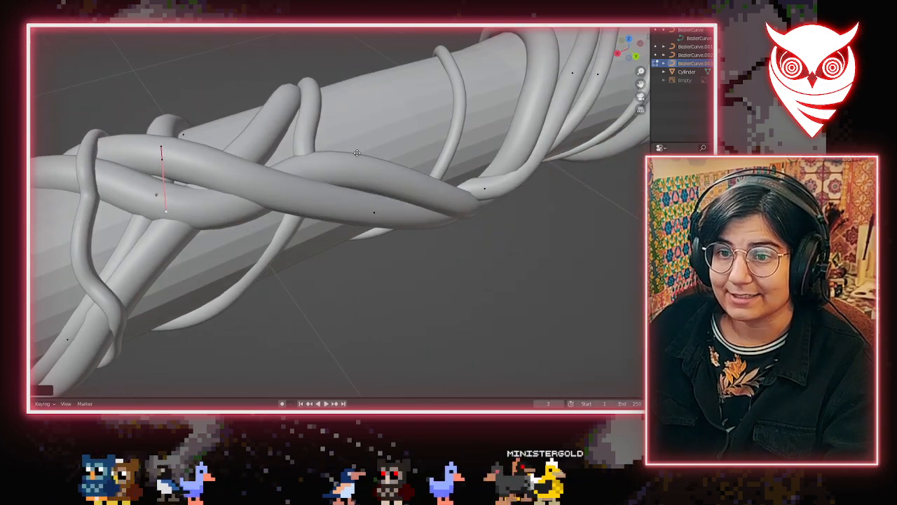
left_click(352, 152)
left_click(349, 364)
key("Tab")
key("Tab")
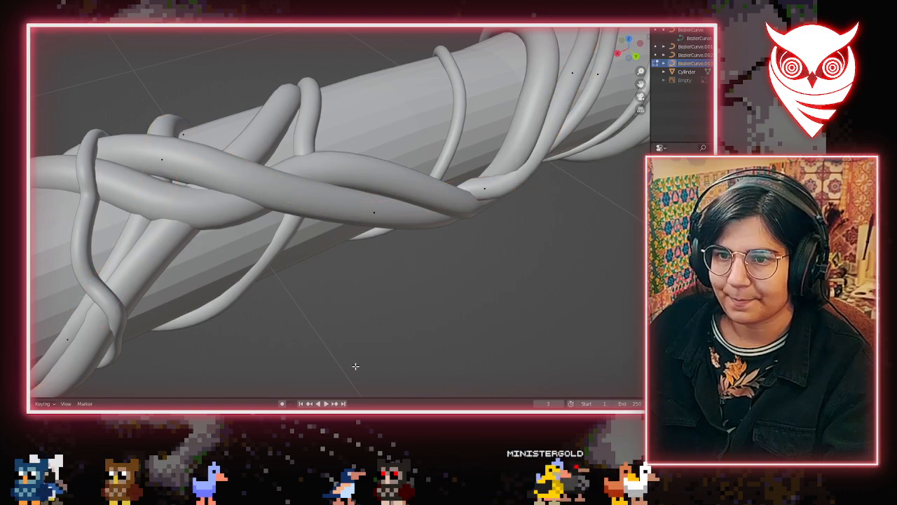
Refine the latest vine's point beside the thin wavy loop so it follows the neighbouring vines
scroll(356, 366, "down", 4)
middle_click_drag(428, 333, 446, 310)
key("Tab")
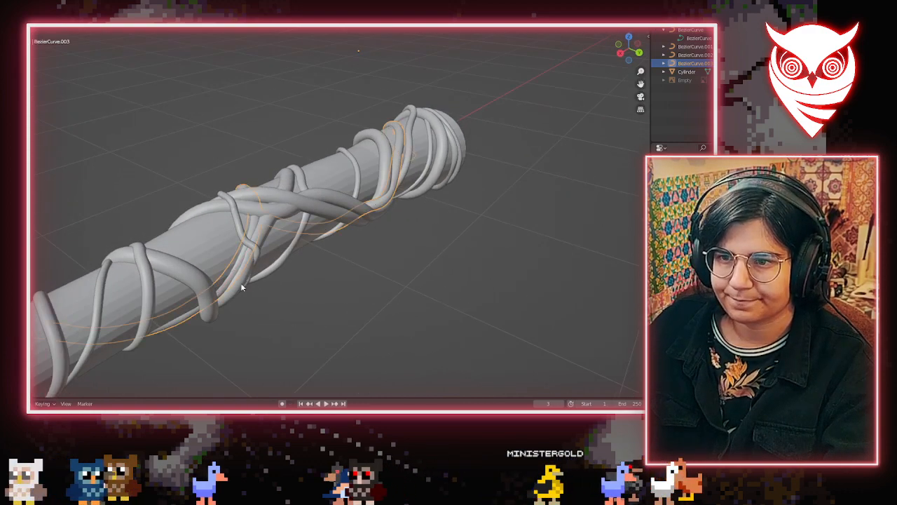
scroll(232, 289, "up", 5)
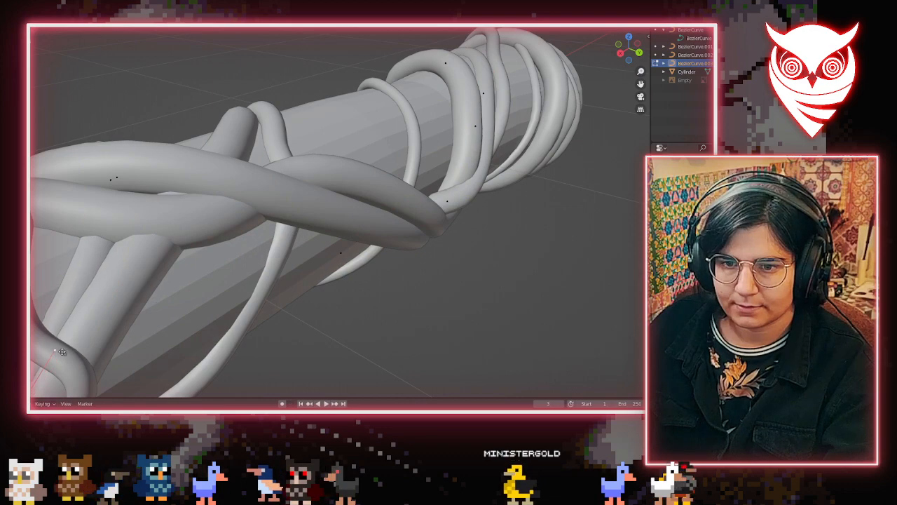
scroll(370, 360, "down", 6)
middle_click_drag(372, 360, 338, 336)
scroll(393, 340, "down", 2)
middle_click_drag(475, 343, 295, 341)
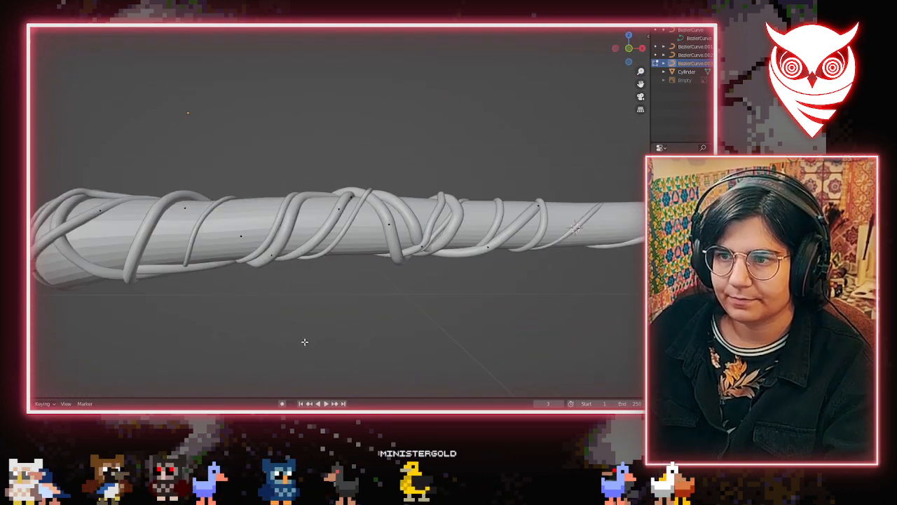
Inspect the complete wand with its vines in Object Mode, along its length and from the rounded handle end
key("Tab")
left_click(312, 342)
scroll(393, 336, "down", 2)
middle_click_drag(589, 313, 570, 309)
scroll(564, 307, "down", 3)
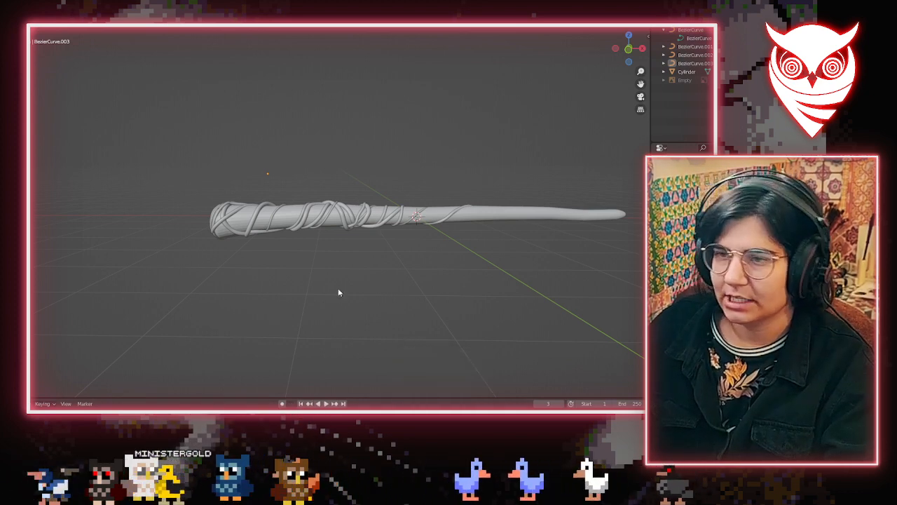
scroll(277, 250, "up", 2)
middle_click_drag(158, 157, 368, 278)
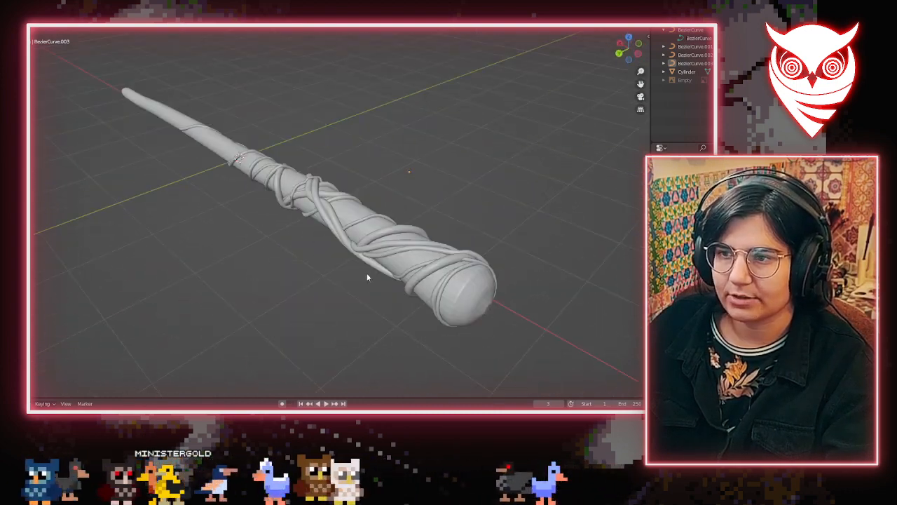
Edit the BezierCurve.001 vine around the rounded handle end, adjusting its points and handles to hug the surface and neighbouring vines
scroll(465, 263, "up", 5)
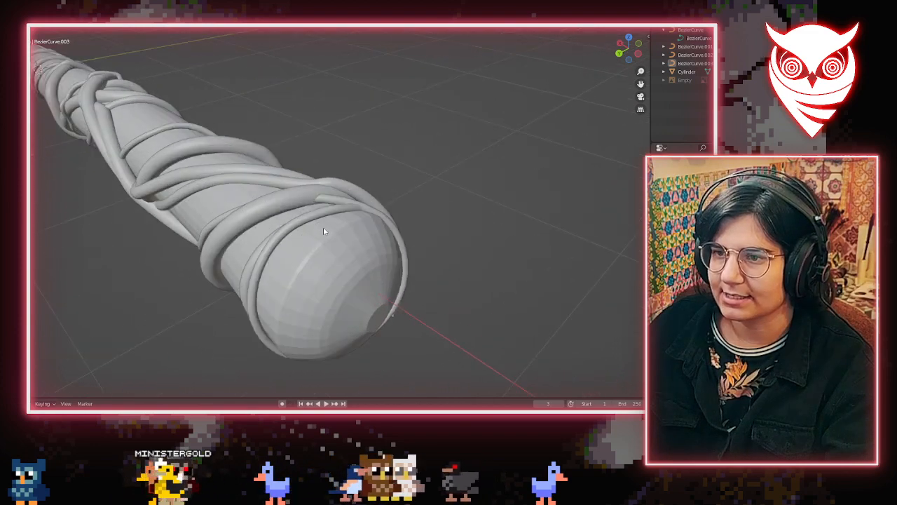
left_click(320, 202)
middle_click_drag(336, 202, 386, 210)
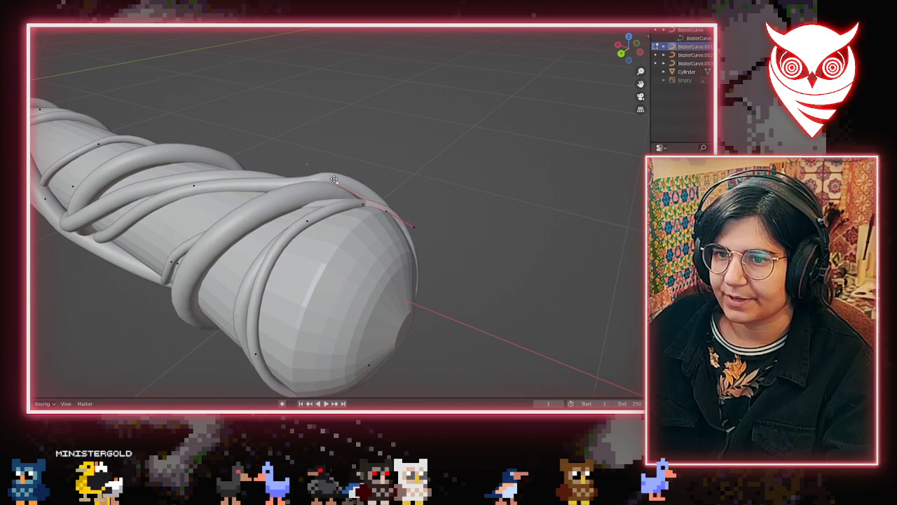
middle_click_drag(330, 174, 390, 215)
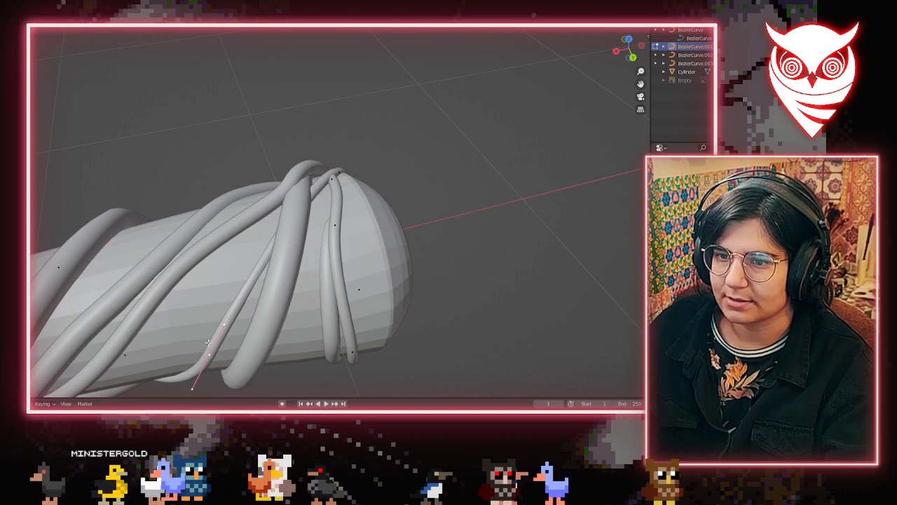
middle_click_drag(233, 324, 334, 307)
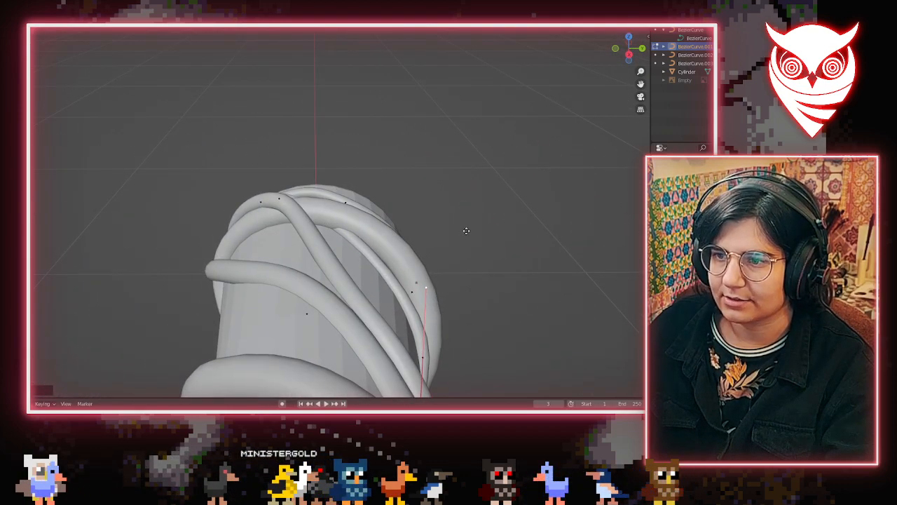
middle_click_drag(470, 229, 331, 269)
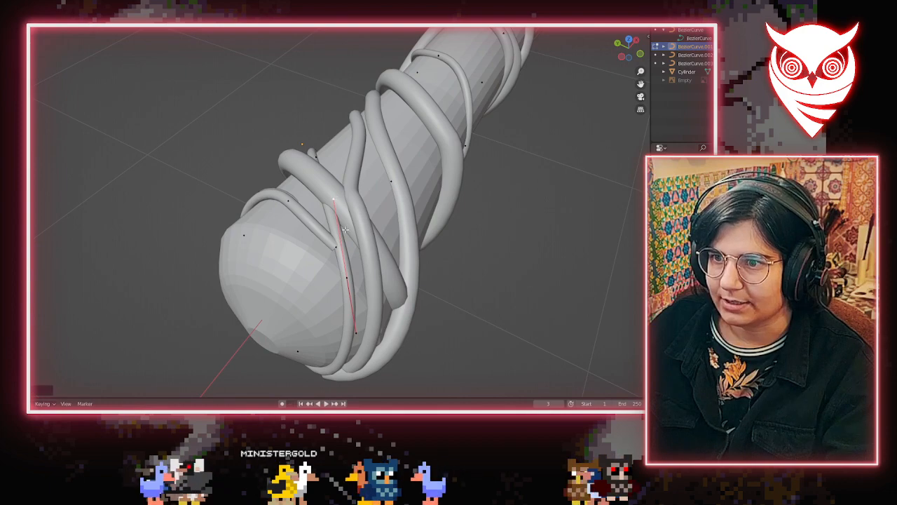
key("g")
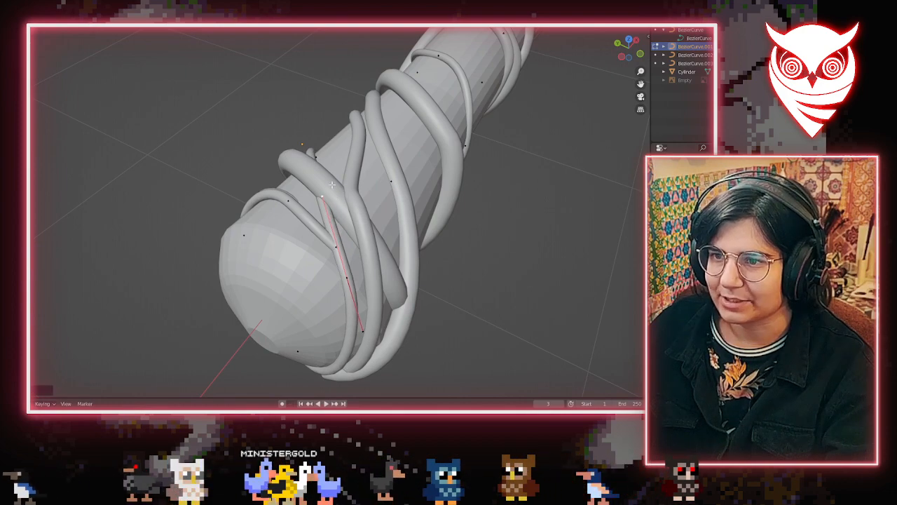
left_click(335, 194)
middle_click_drag(317, 228, 110, 244)
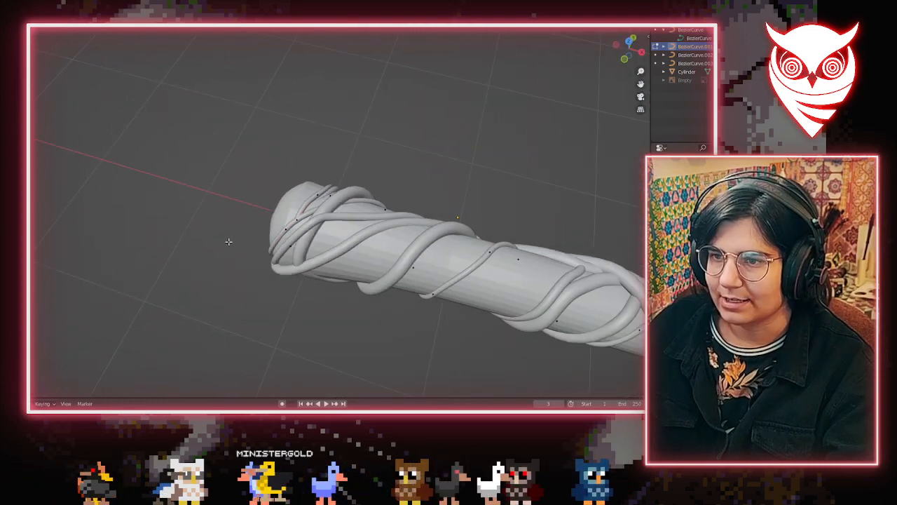
Select the thick vine with the blunt start near the handle end and extrude its end point onto the rounded base
scroll(296, 323, "down", 4)
middle_click_drag(348, 300, 401, 208)
scroll(352, 232, "up", 4)
scroll(352, 232, "up", 6)
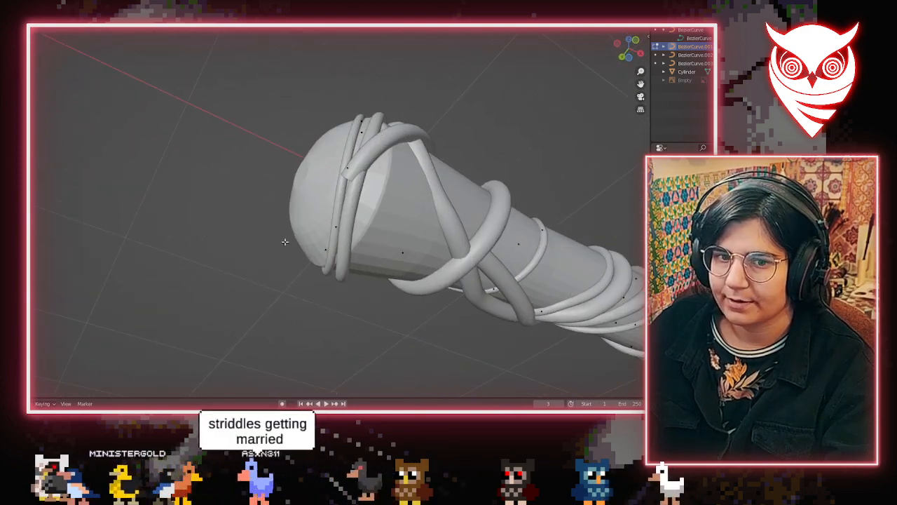
middle_click_drag(299, 213, 330, 237)
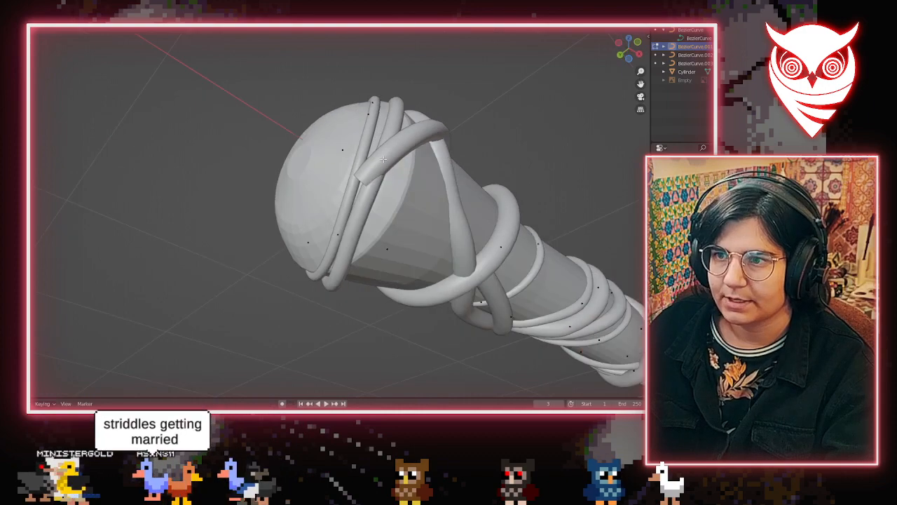
key("Tab")
left_click(404, 147)
key("Tab")
left_click(363, 182)
middle_click_drag(361, 183, 275, 250)
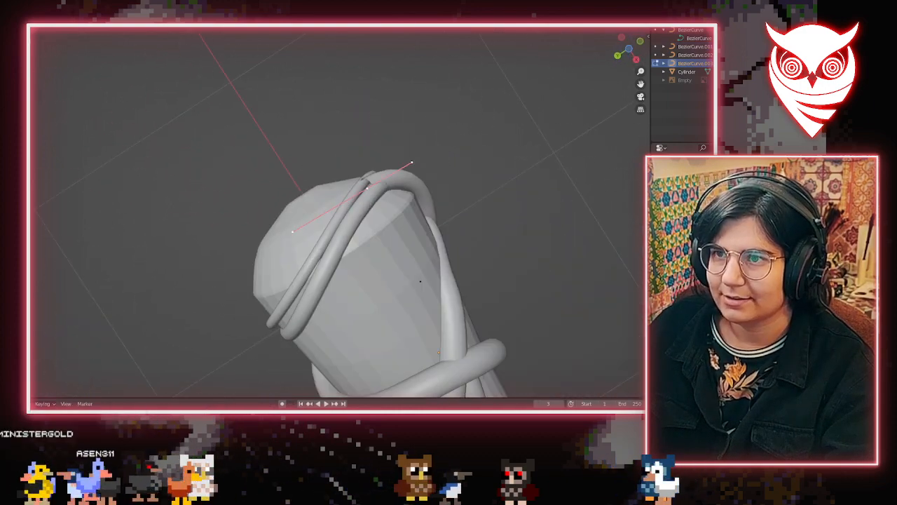
left_click(267, 257)
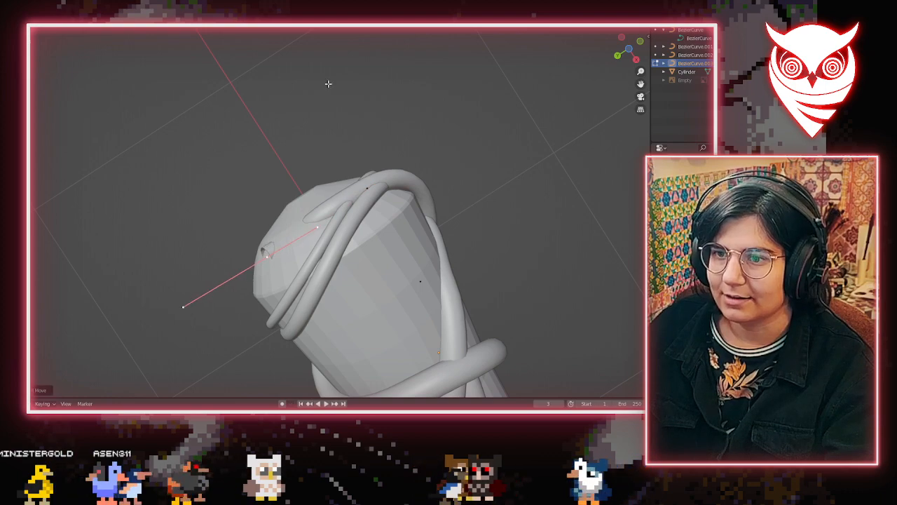
Move the thick vine's extruded end point and handles so the end lies against the rounded base of the handle
middle_click_drag(267, 256, 391, 390)
key("g")
left_click(343, 338)
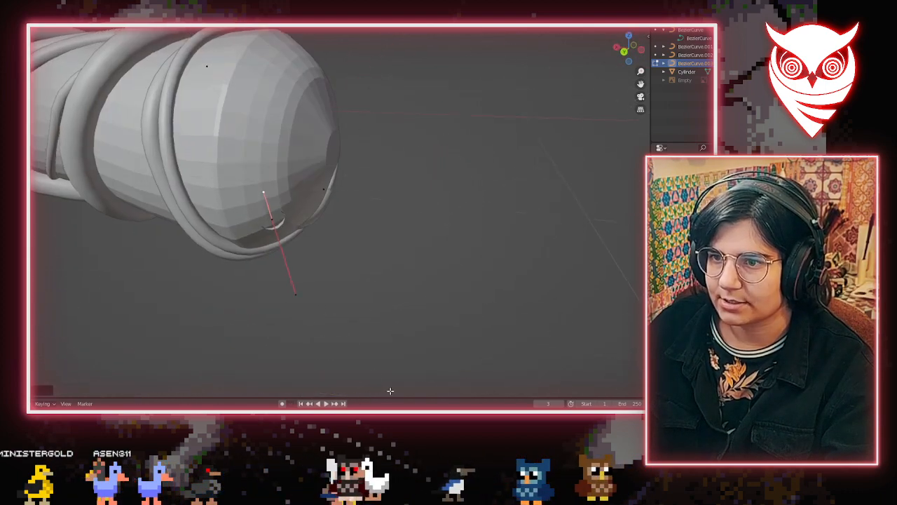
key("g")
middle_click_drag(337, 275, 301, 227)
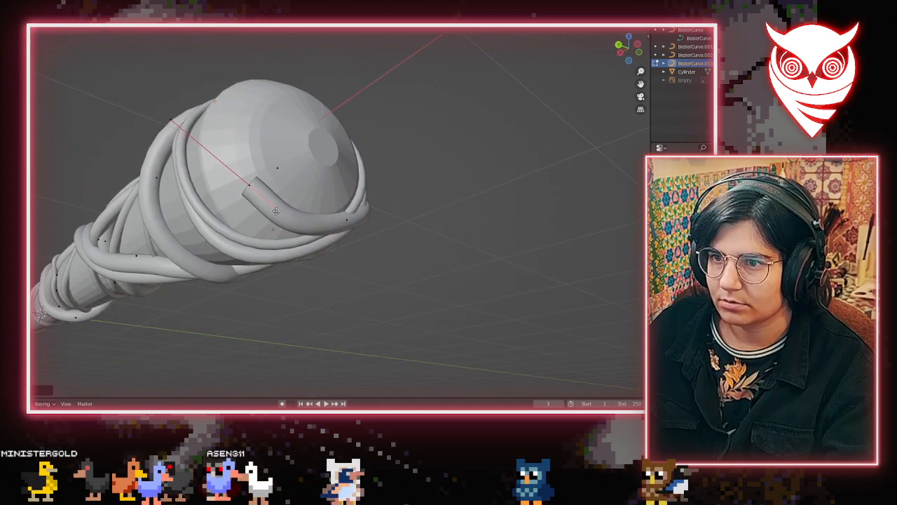
middle_click_drag(337, 233, 270, 265)
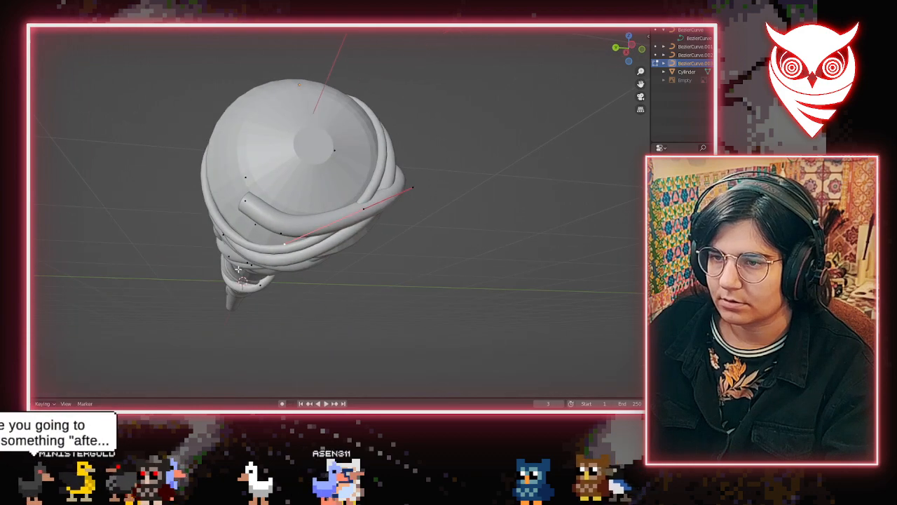
key("g")
left_click(266, 258)
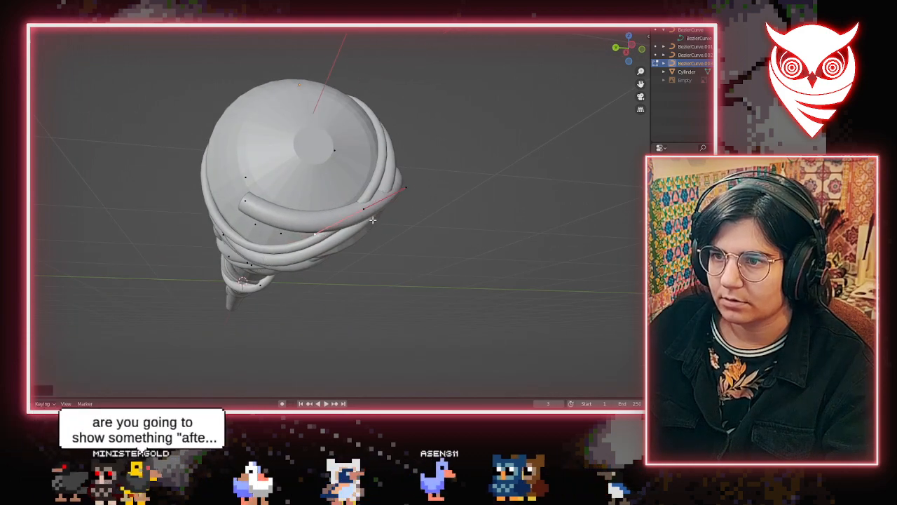
Move the thick vine's point on the underside of the rounded end outward so it crosses over the neighbouring vines
left_click(366, 209)
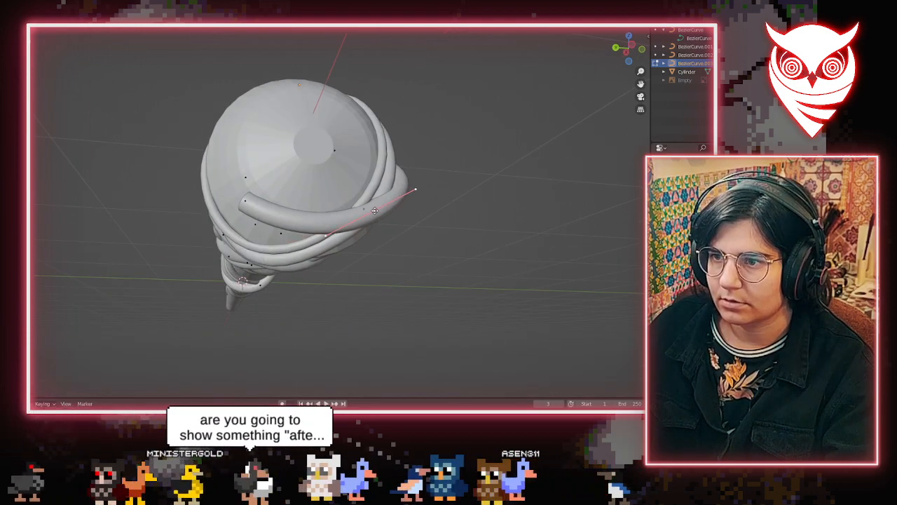
middle_click_drag(373, 210, 458, 181)
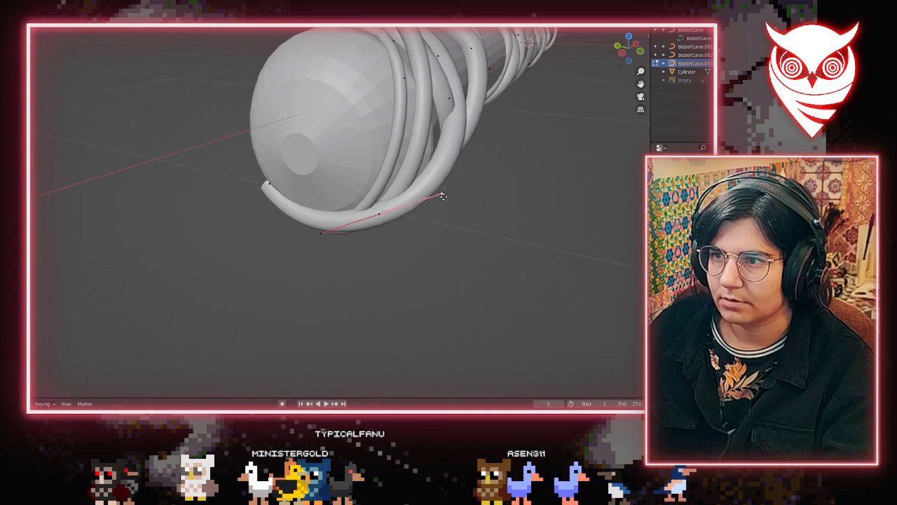
left_click(380, 214)
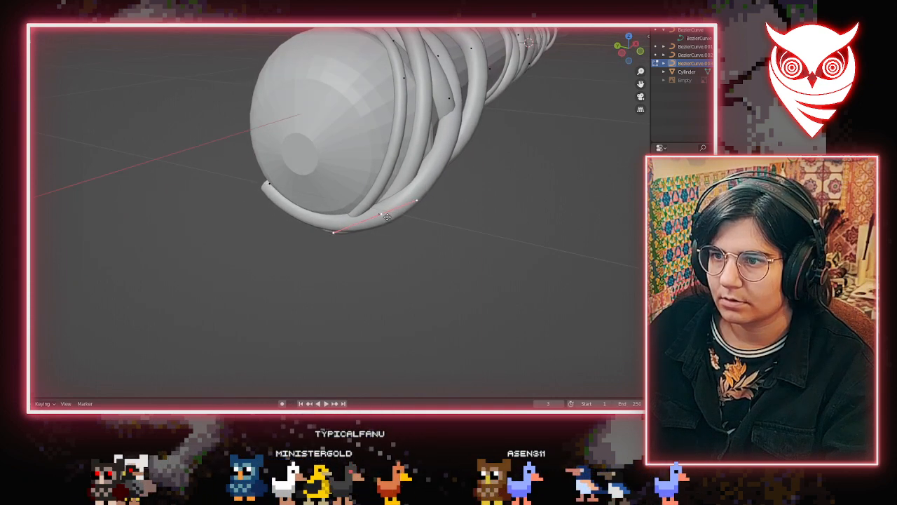
key("g")
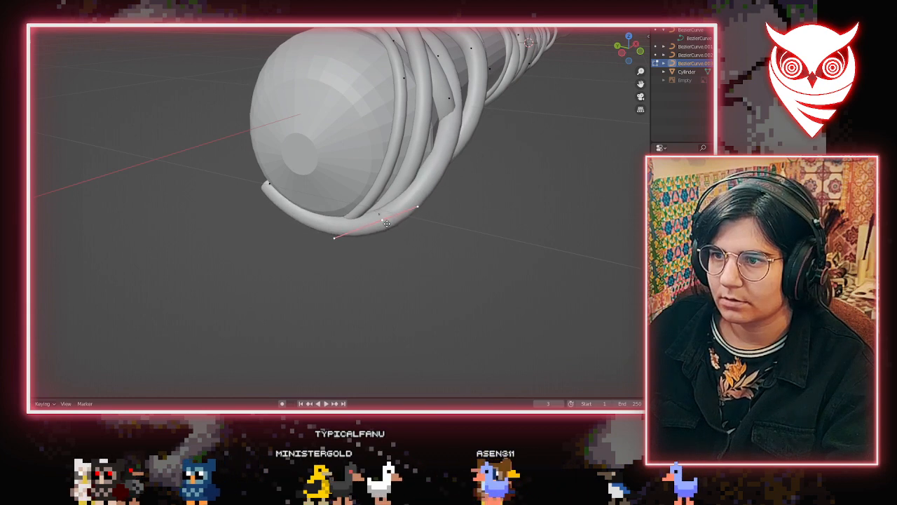
left_click(381, 231)
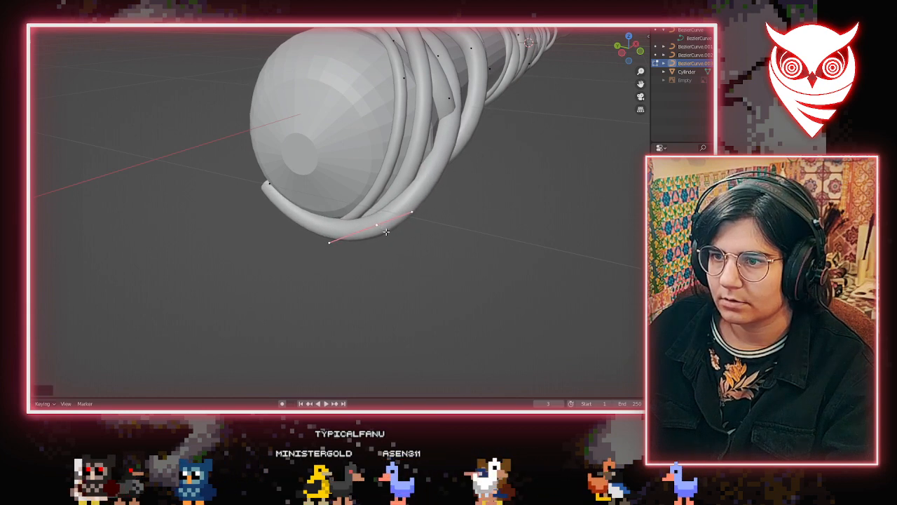
Subdivide the thick vine's segment between the rounded end and the shaft, and move the new point and its handles into a smooth curve
middle_click_drag(380, 233, 445, 109)
right_click(475, 52)
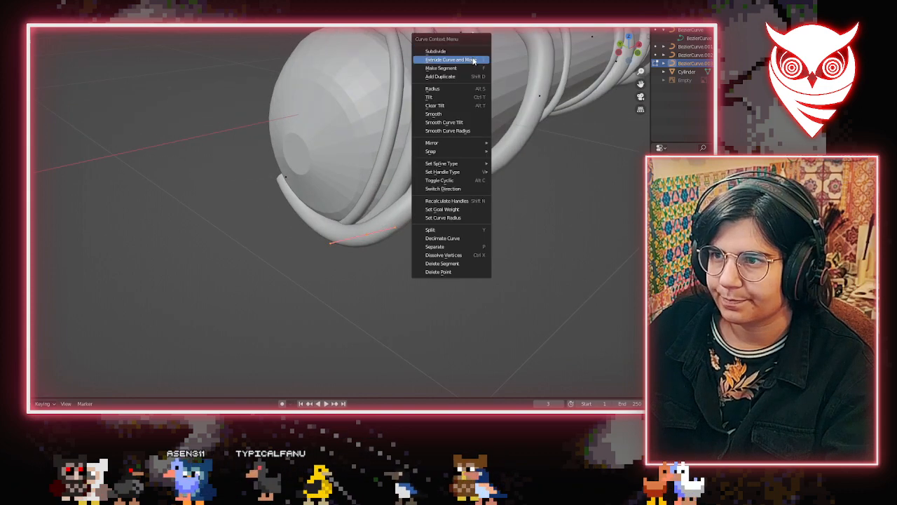
left_click(460, 107)
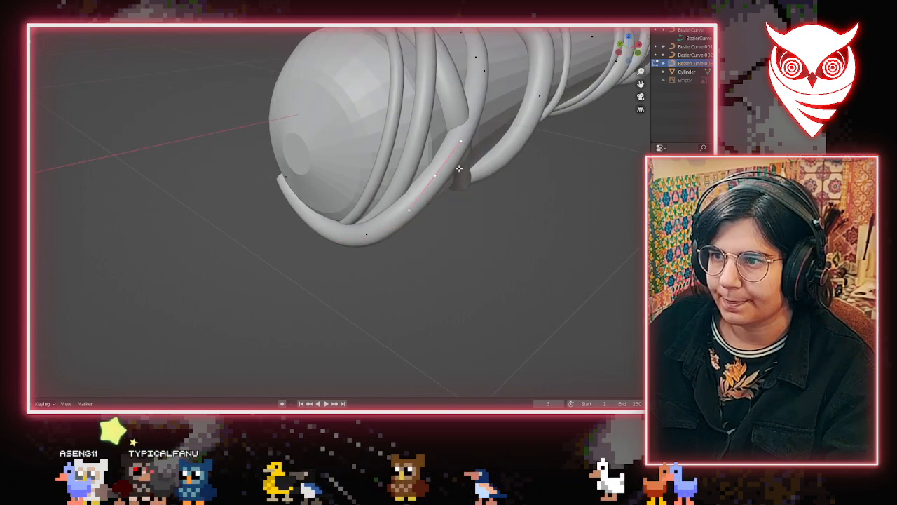
key("g")
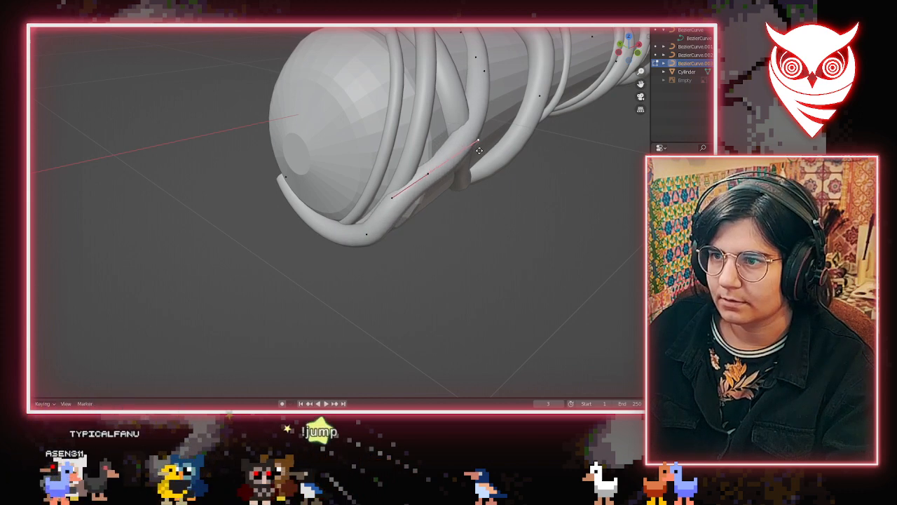
middle_click_drag(468, 150, 296, 171)
key("g")
left_click(350, 161)
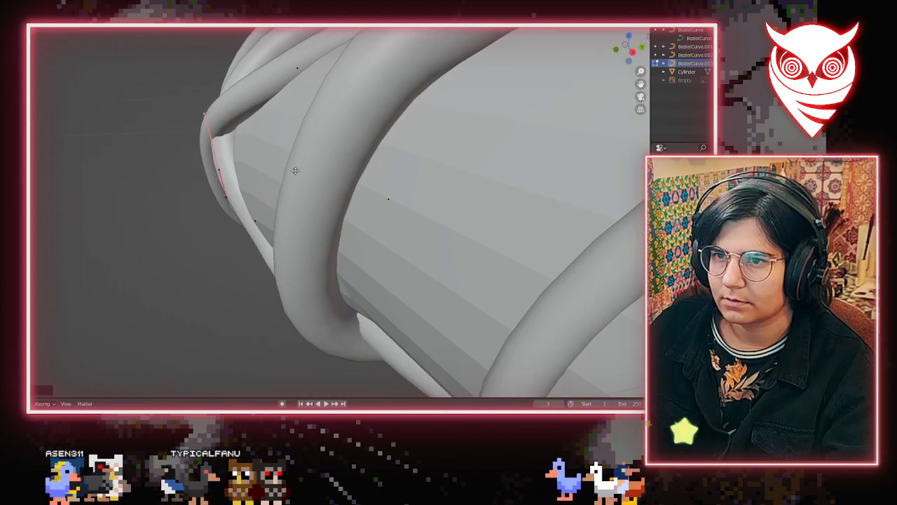
key("g")
left_click(196, 171)
middle_click_drag(196, 172, 309, 222)
key("g")
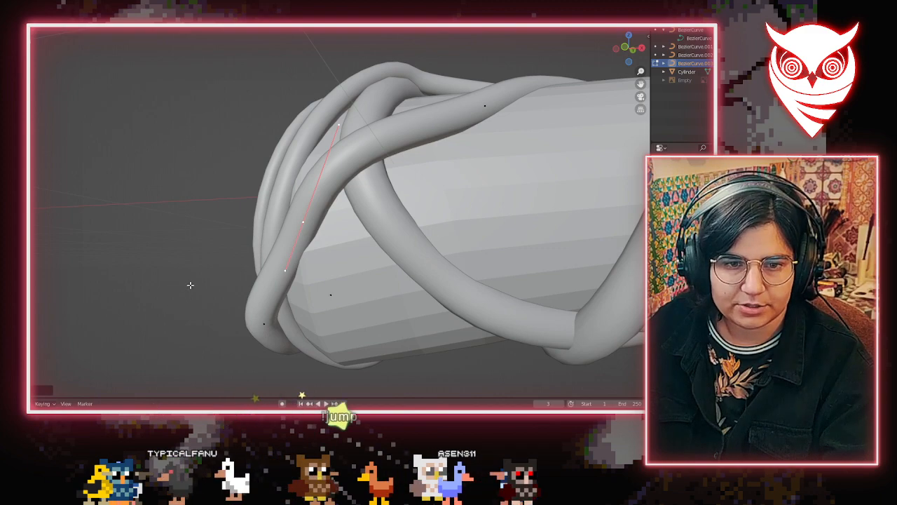
Fine-tune the new point and its upper handle close up so the vine hugs the wand beside the crossing vine
middle_click_drag(191, 286, 244, 212)
scroll(286, 234, "up", 2)
key("g")
left_click(310, 249)
key("g")
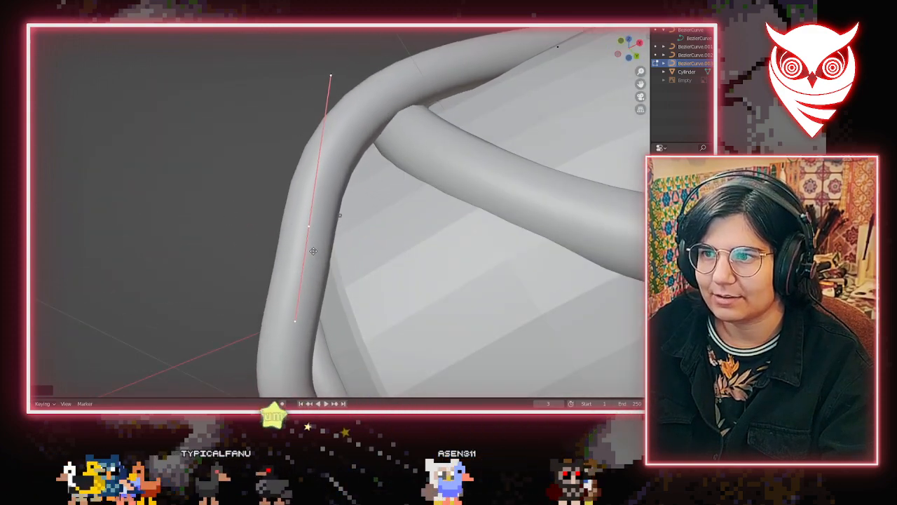
left_click(324, 257)
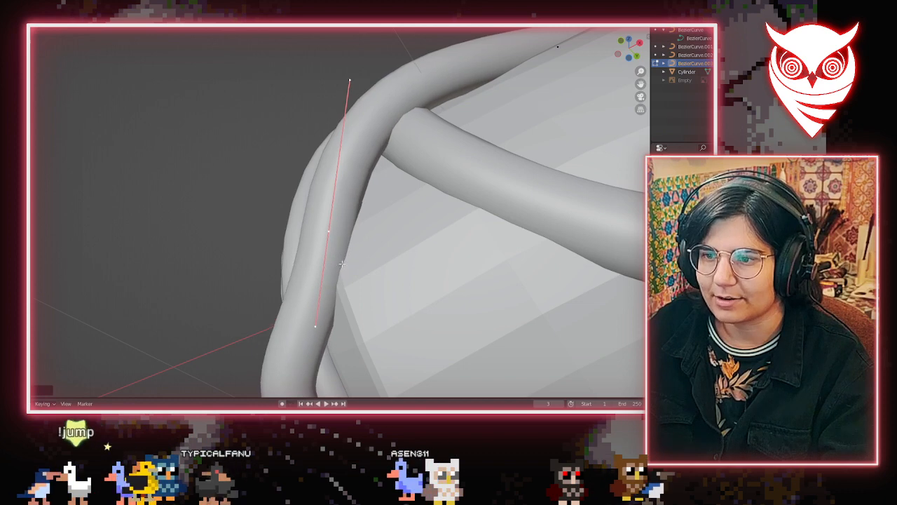
mouse_move(324, 257)
middle_mouse_down()
mouse_move(274, 283)
mouse_move(326, 257)
middle_mouse_up()
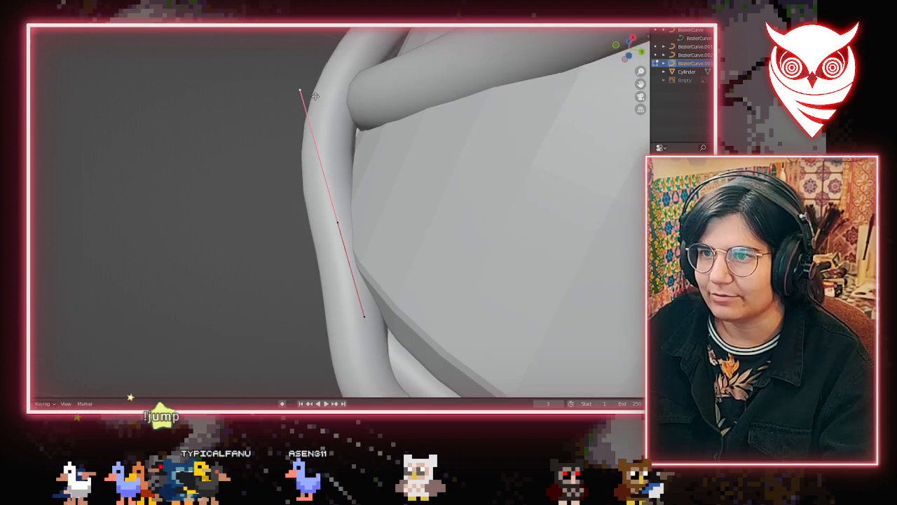
key("g")
middle_click_drag(351, 127, 428, 175)
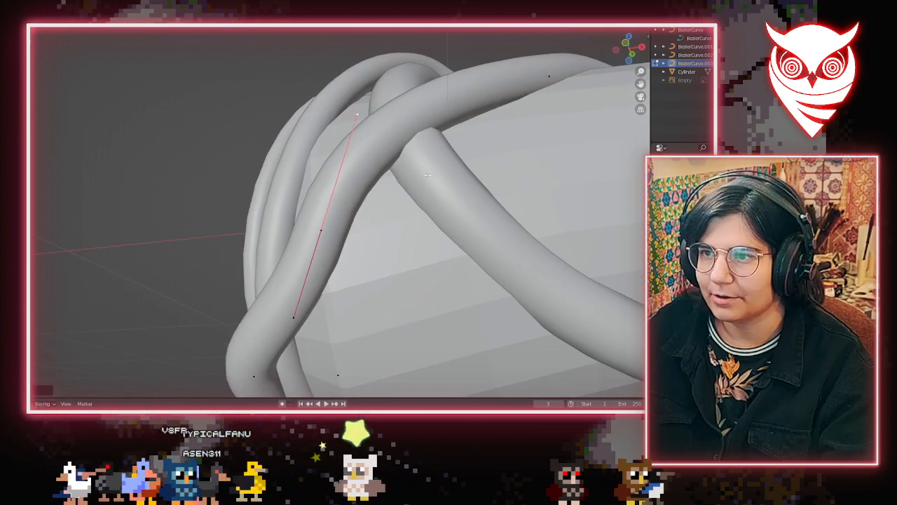
Edit the other thick vine passing under the crossing and move its nearby point so it sits beneath the upper vine
key("Tab")
left_click(432, 173)
key("Tab")
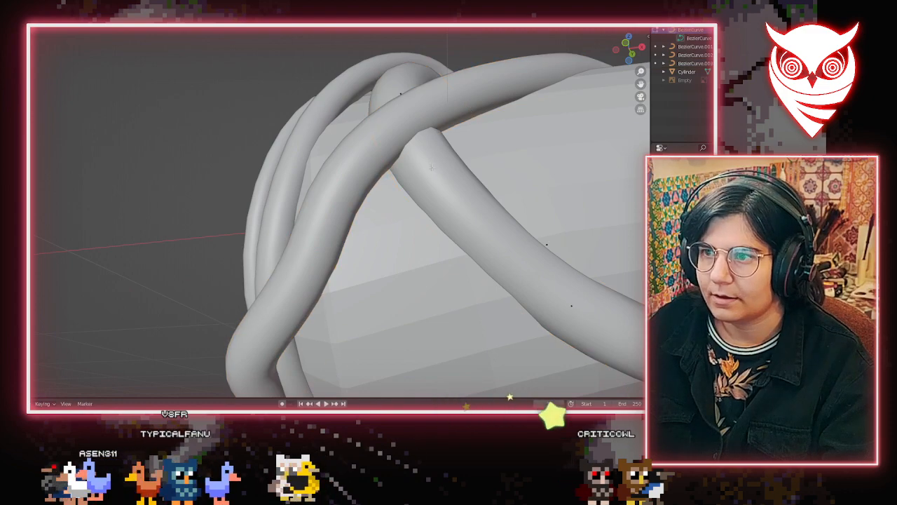
left_click(402, 96)
key("g")
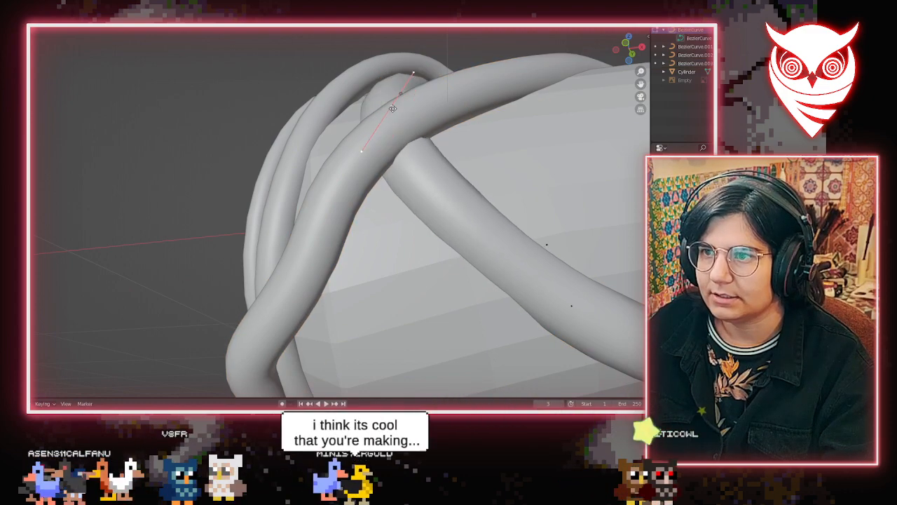
left_click(395, 108)
middle_click_drag(452, 198, 295, 261)
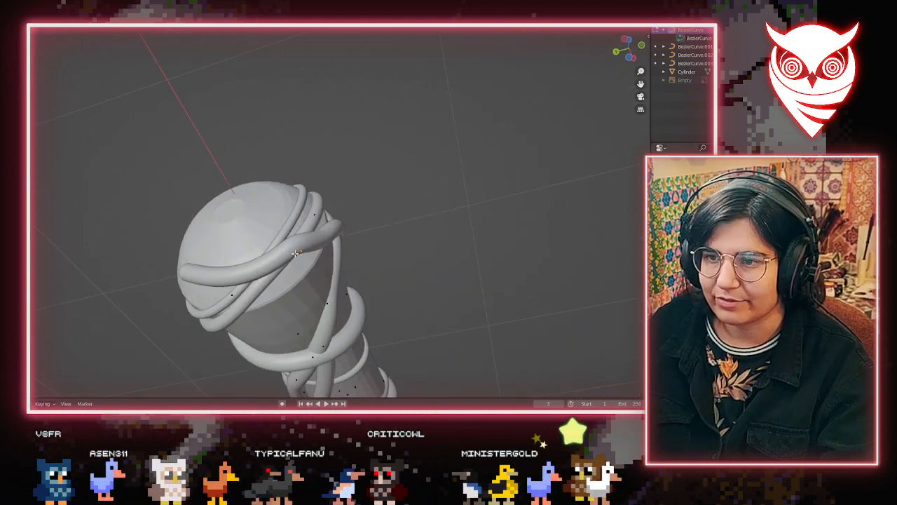
Return to editing the thick vine wrapped onto the rounded end and adjust its underside point's handle to smooth the bend
left_click(296, 254)
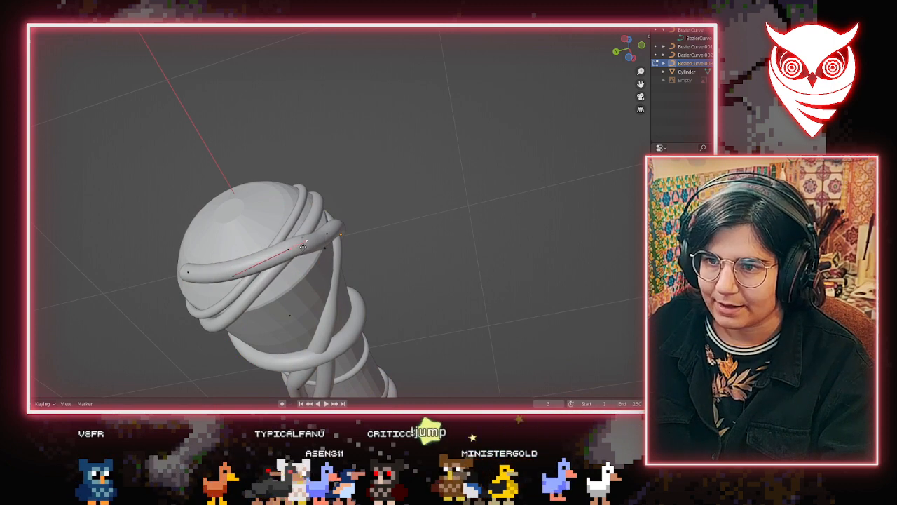
scroll(273, 259, "down", 2)
middle_click_drag(275, 260, 278, 384)
scroll(289, 291, "up", 4)
key("g")
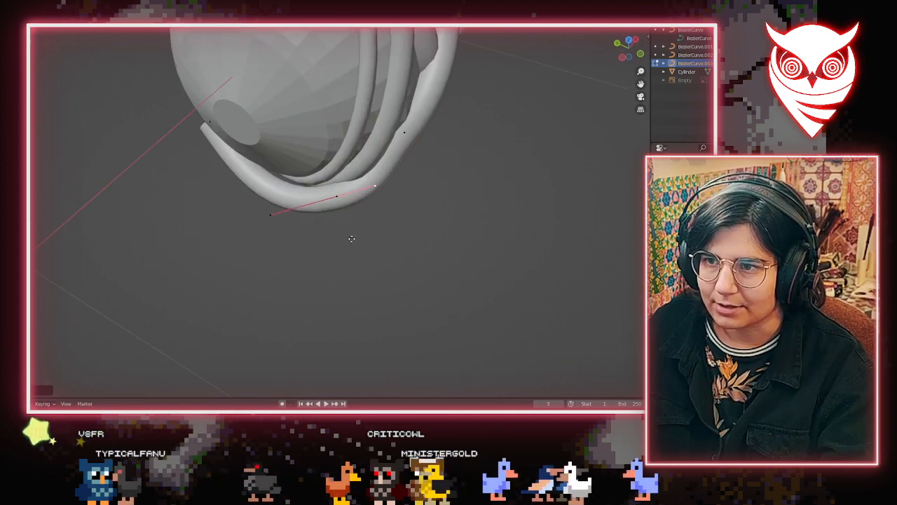
left_click(358, 243)
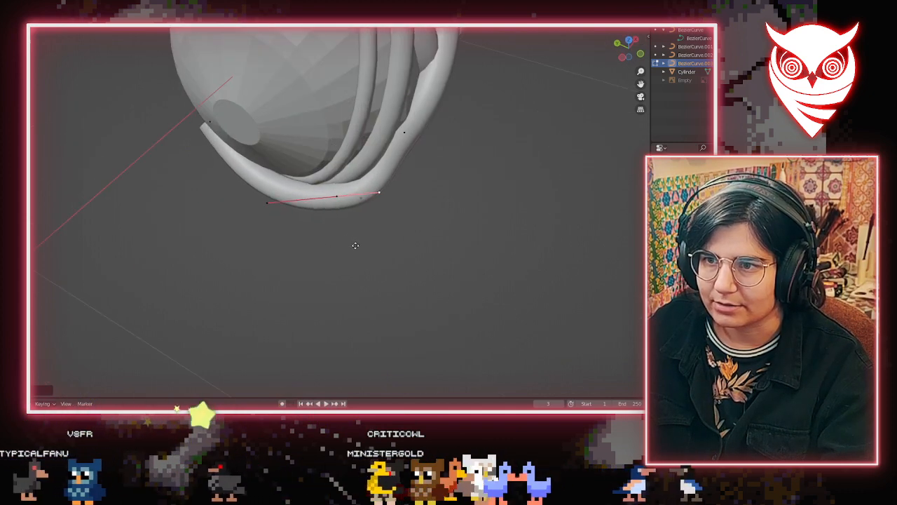
middle_click_drag(358, 244, 368, 227)
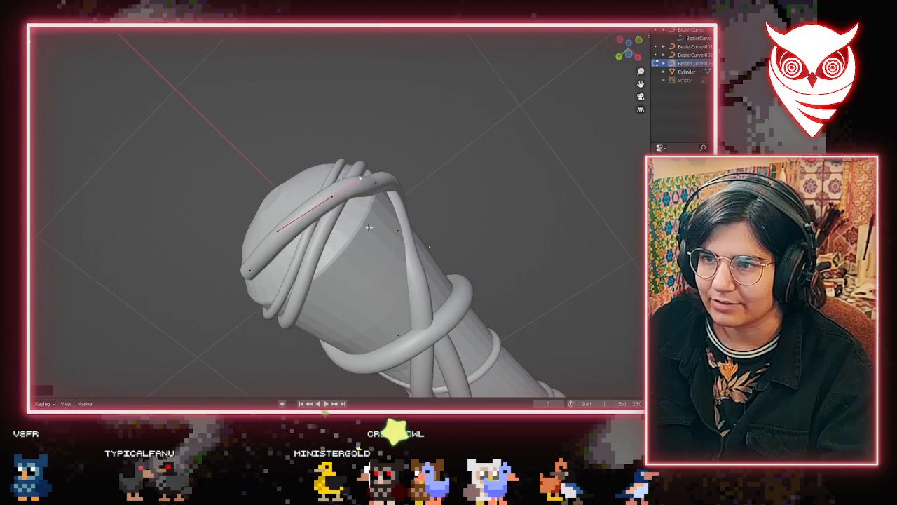
Reposition the same underside point and its end-side handle so the vine lies tighter around the rounded end
middle_click_drag(269, 324, 294, 337)
middle_click_drag(204, 112, 160, 56)
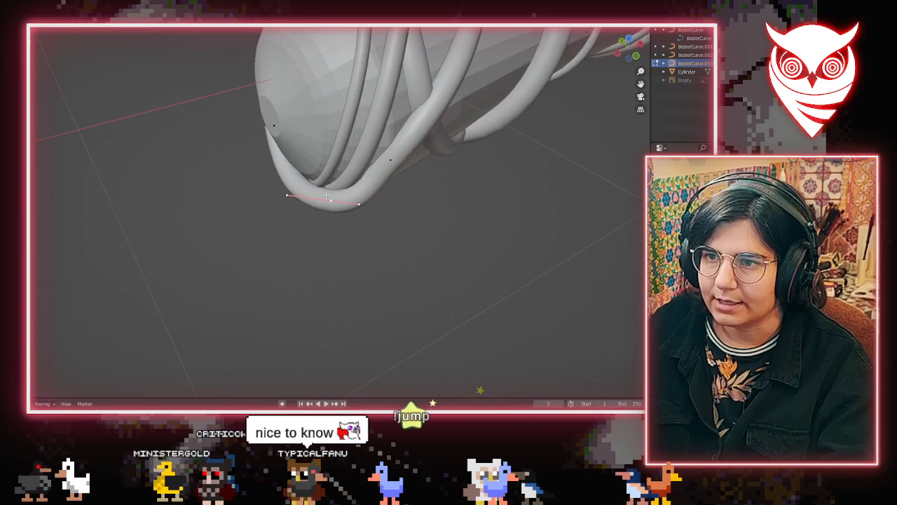
middle_click_drag(279, 143, 314, 158)
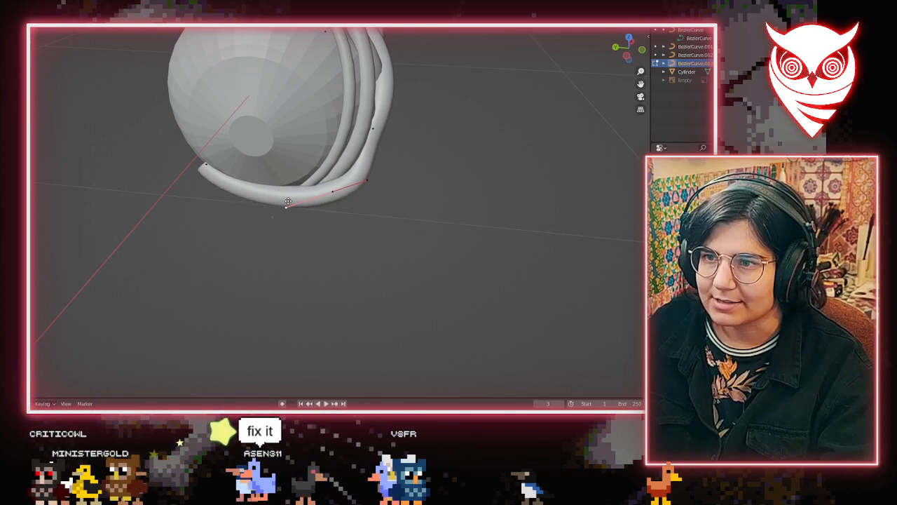
middle_click_drag(296, 200, 236, 77)
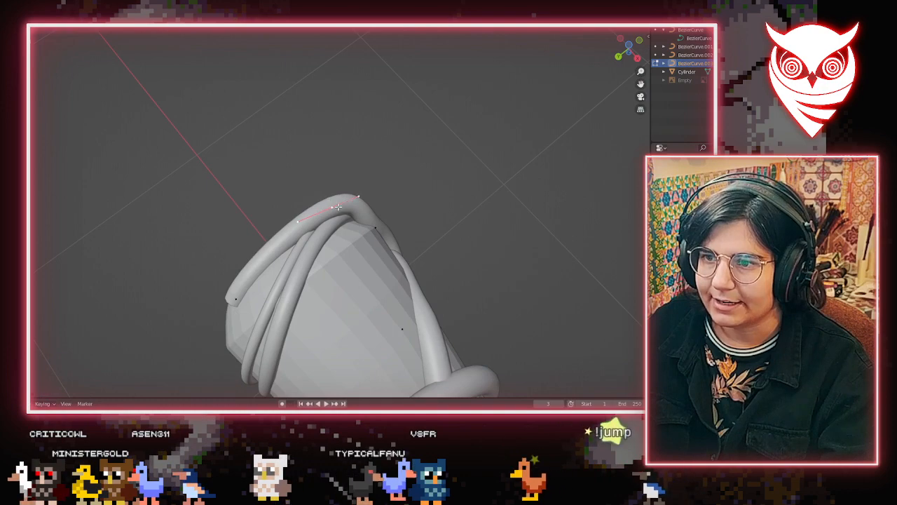
left_click(328, 211)
middle_click_drag(326, 214, 255, 345)
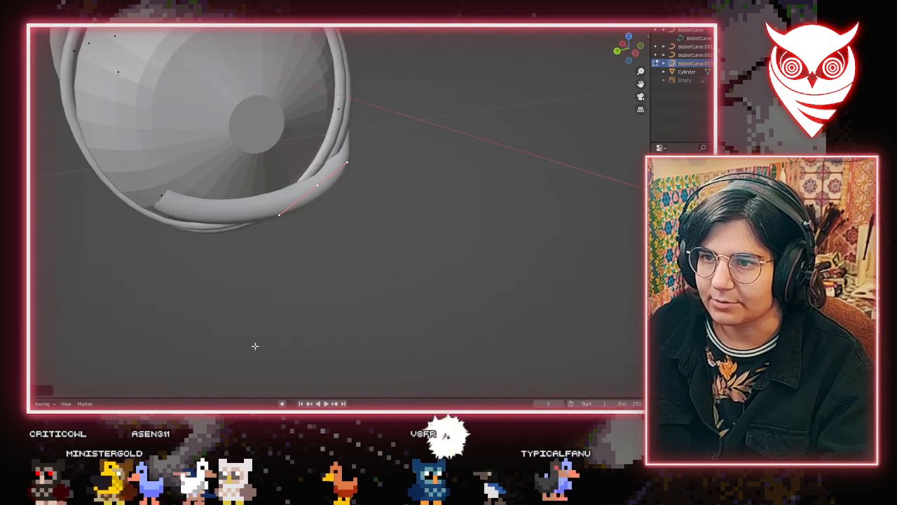
Move the thick vine's end point and its handle farther around the side, next to the two parallel thin vines
left_click(160, 194)
middle_click_drag(119, 95, 348, 41)
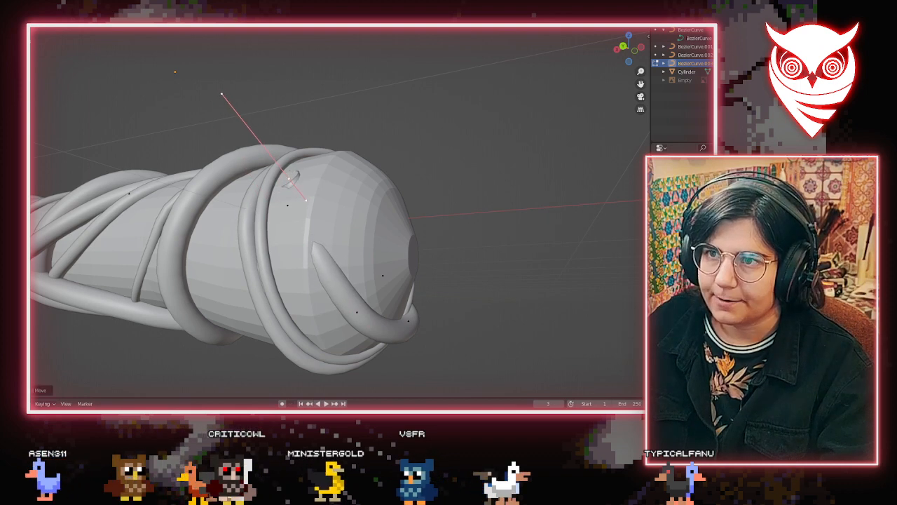
middle_click_drag(303, 208, 449, 206)
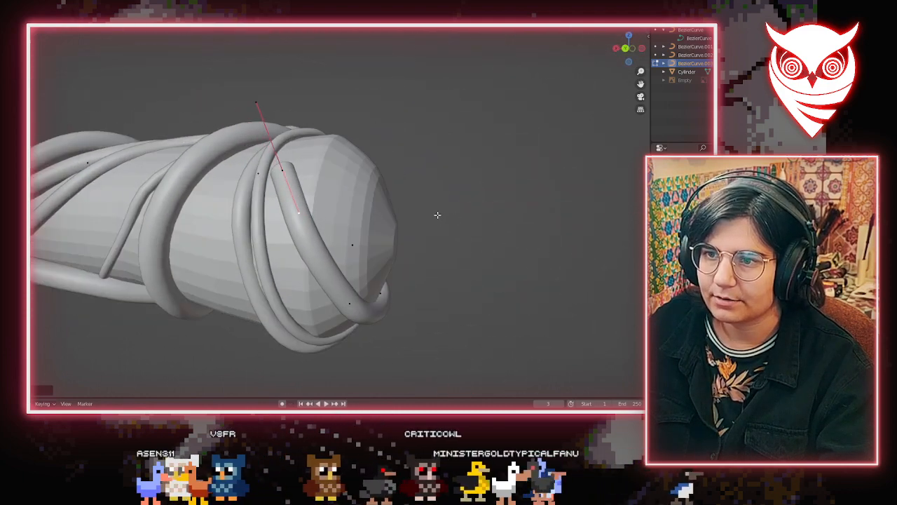
Adjust the point before the thick vine's end and its handle so the curve follows the outline of the rounded end
middle_click_drag(350, 305, 257, 321)
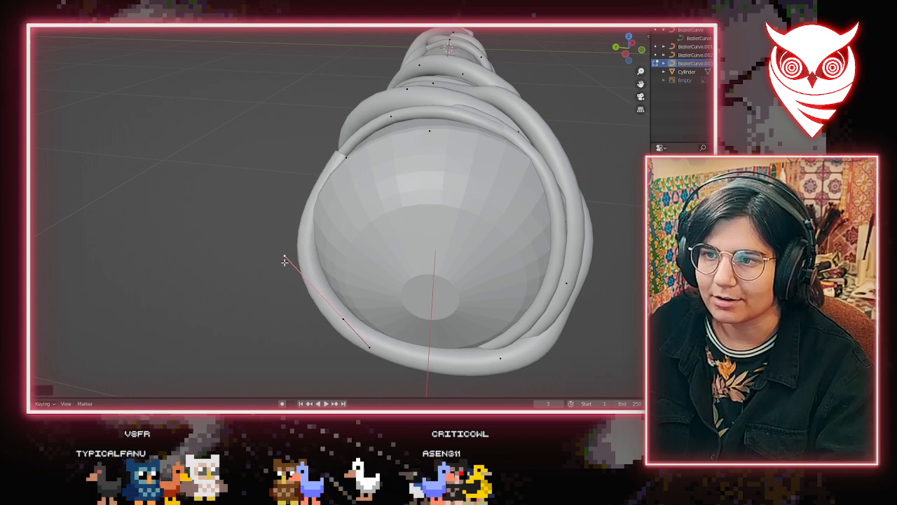
middle_click_drag(284, 262, 393, 251)
left_click(298, 165)
middle_click_drag(308, 228, 235, 236)
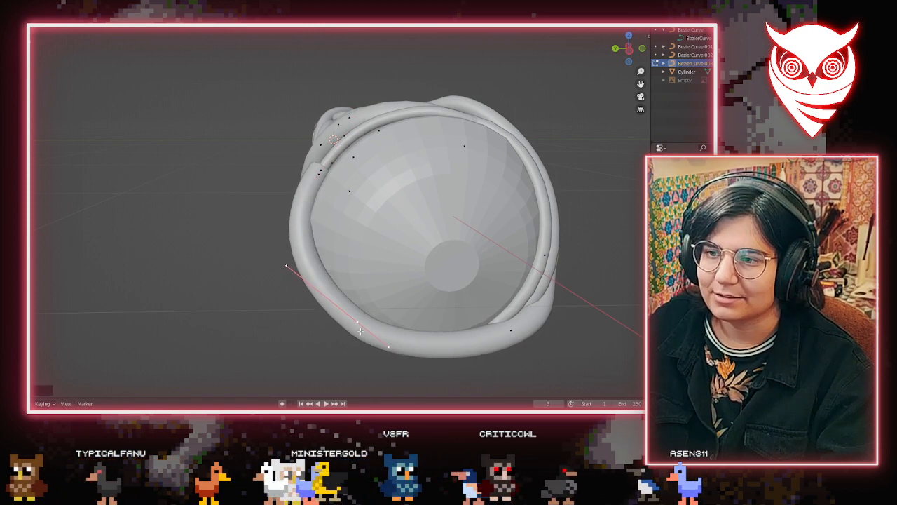
middle_click_drag(364, 324, 606, 307)
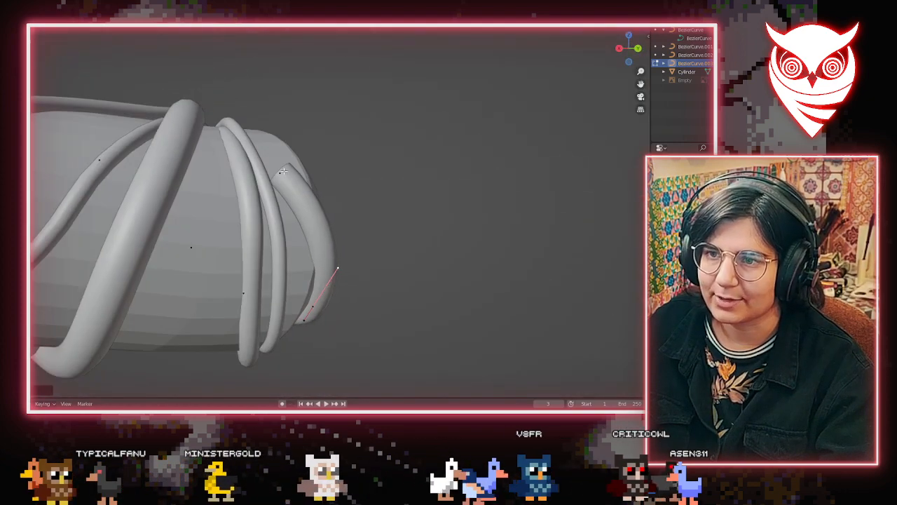
Rotate the thick vine's end point so its tip lines up with the two parallel thin vines
middle_click_drag(283, 171, 430, 240)
key("r")
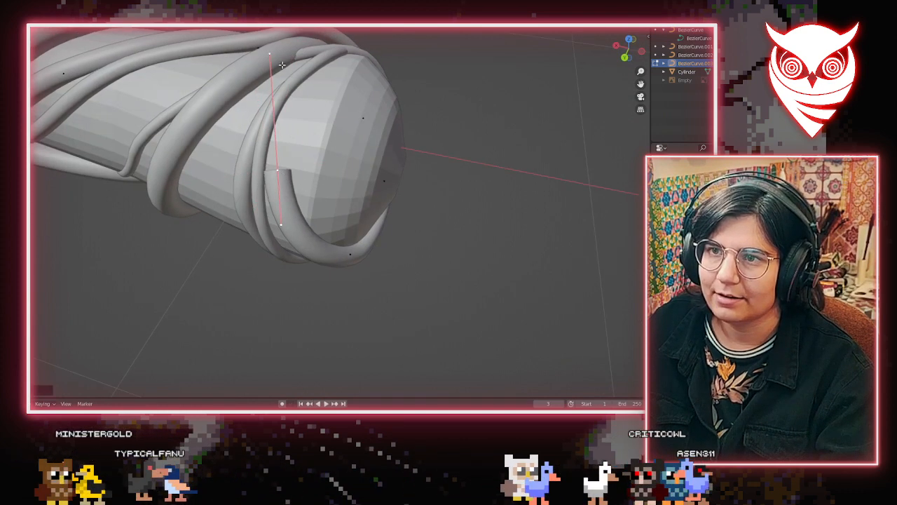
left_click(290, 176)
middle_click_drag(290, 177, 296, 247)
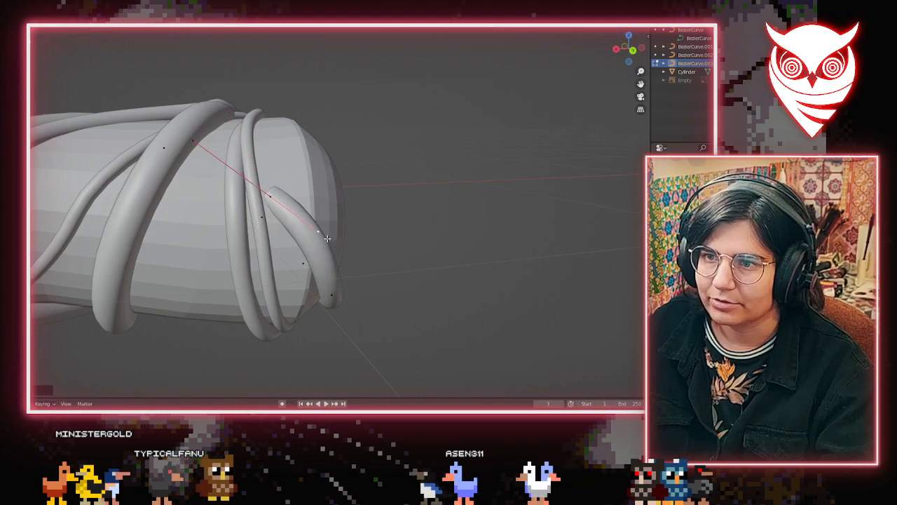
Move the thick vine's end point over to the two parallel thin vines so that its tip meets them
middle_click_drag(260, 202, 177, 214)
scroll(287, 246, "up", 6)
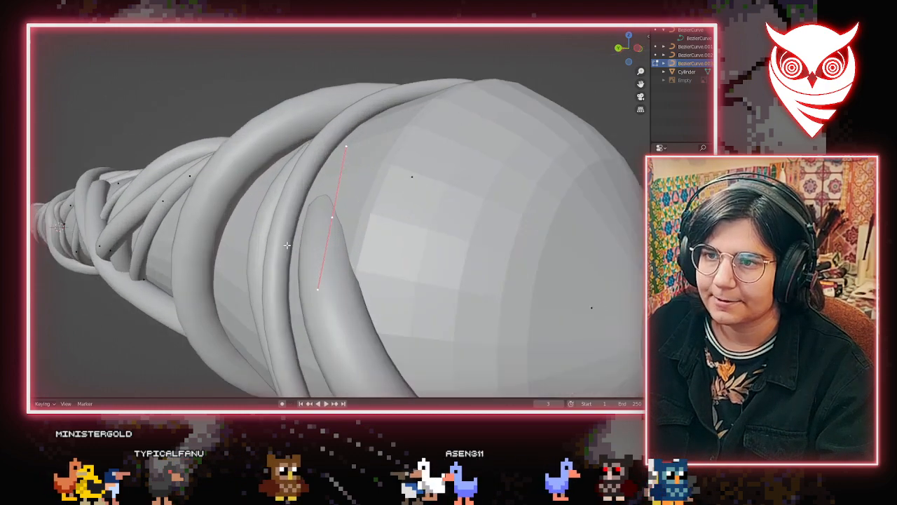
middle_click_drag(287, 246, 333, 234)
key("g")
left_click(237, 268)
scroll(271, 216, "down", 3)
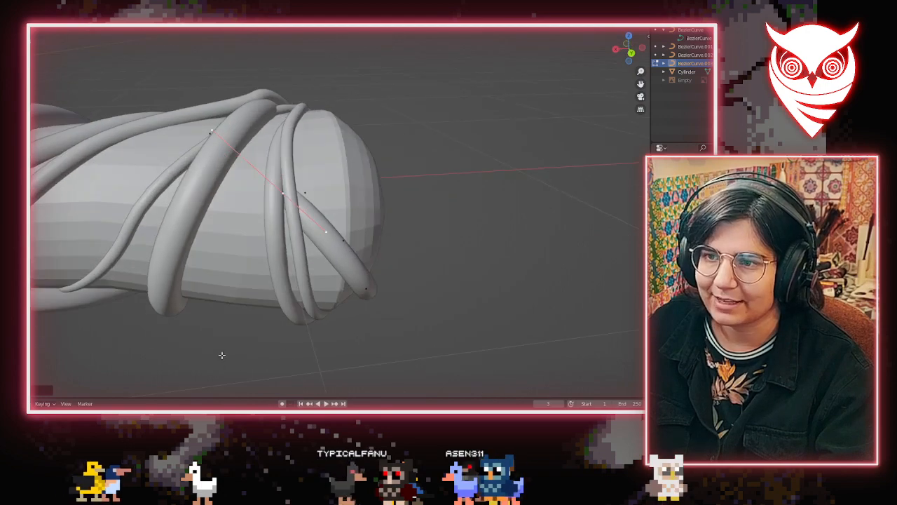
Extend the thick vine with a new end point past the two thin vines, up beside the neighbouring thick coil
middle_click_drag(222, 355, 235, 330)
scroll(234, 330, "down", 4)
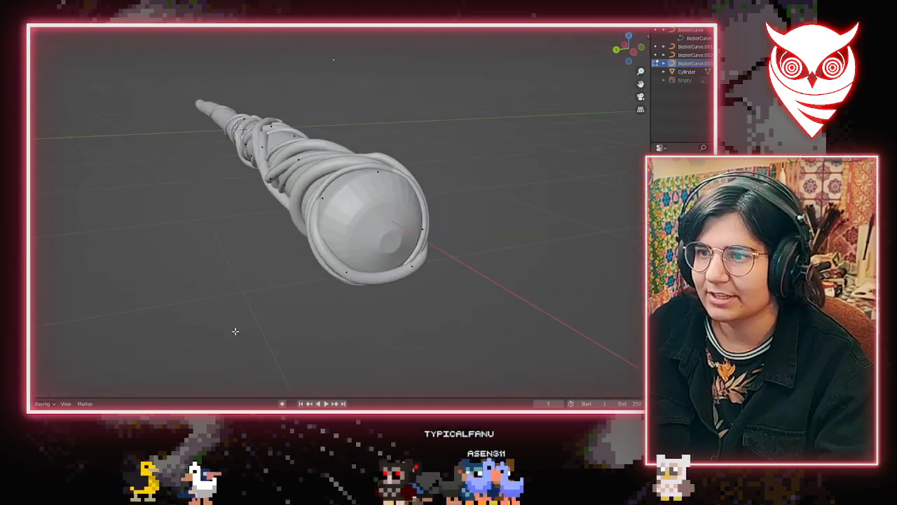
scroll(453, 334, "up", 3)
middle_click_drag(453, 334, 421, 253)
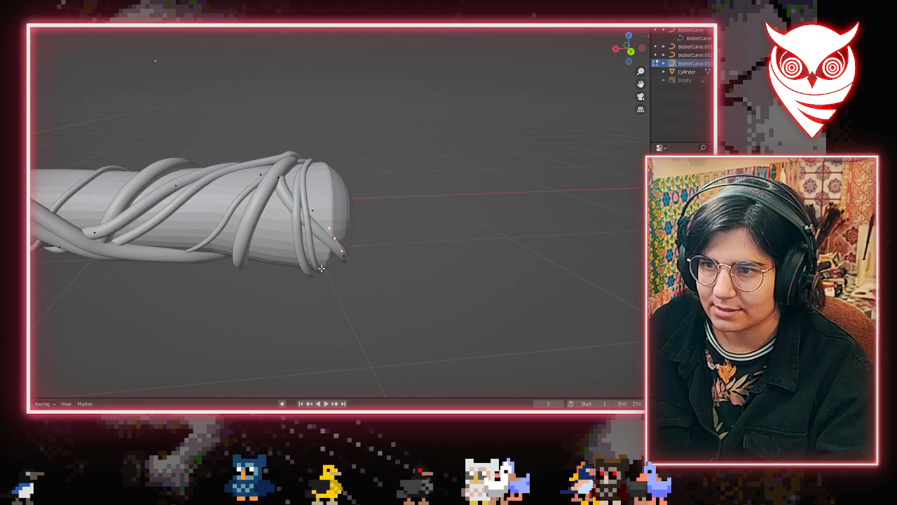
mouse_move(321, 268)
middle_mouse_down()
mouse_move(218, 282)
mouse_move(160, 258)
mouse_move(298, 279)
mouse_move(325, 262)
middle_mouse_up()
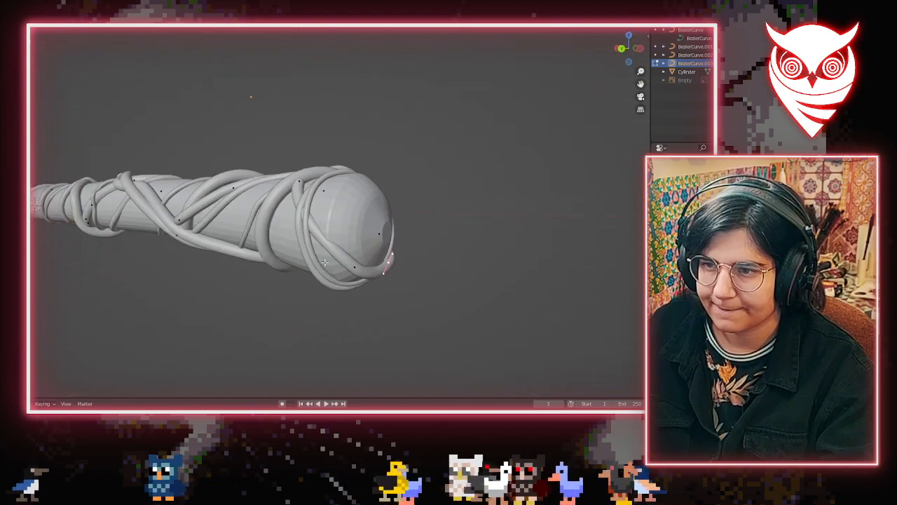
right_click(302, 180)
left_click(320, 238)
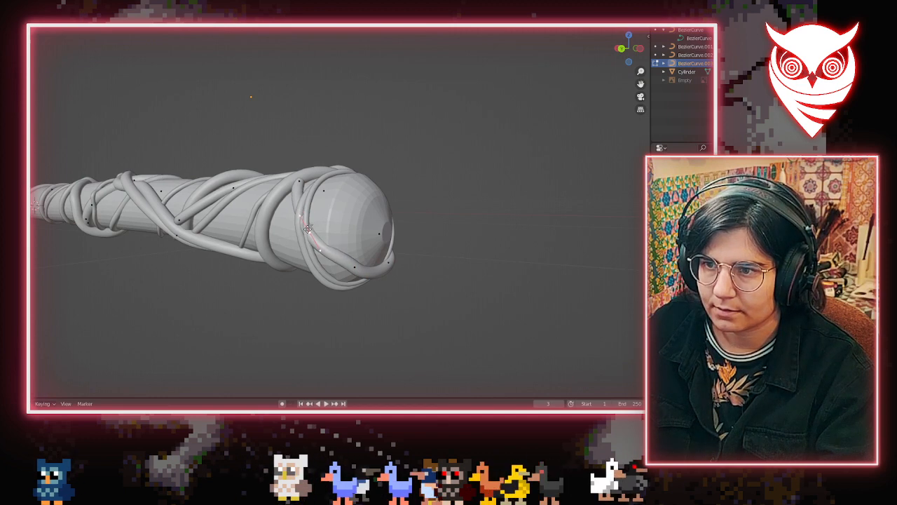
left_click(313, 224)
Adjust the handle of the thick vine's lower point to smooth the bend around the rounded end
middle_click_drag(312, 224, 310, 263)
scroll(315, 232, "up", 5)
key("g")
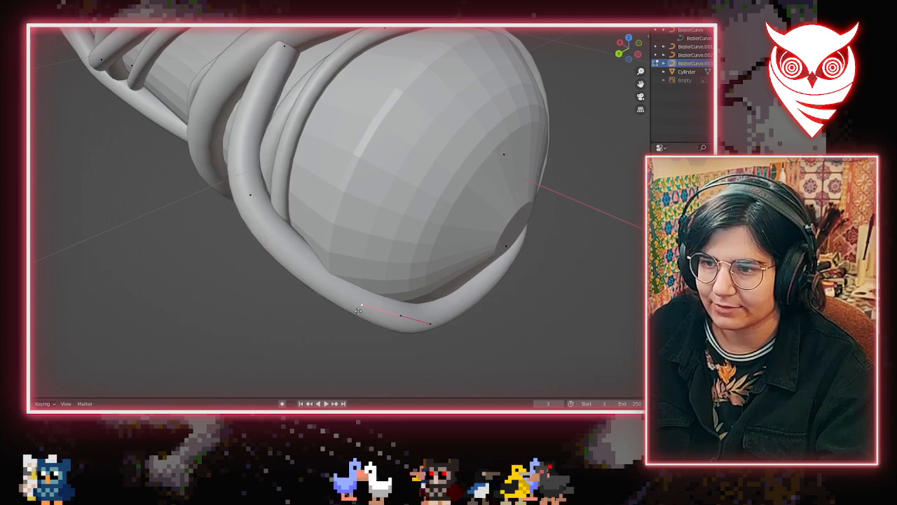
left_click(318, 322)
middle_click_drag(317, 322, 336, 280)
Move the thick vine's new end point and rework its handles so the tip tucks beneath the neighbouring thick coil
key("KP_3")
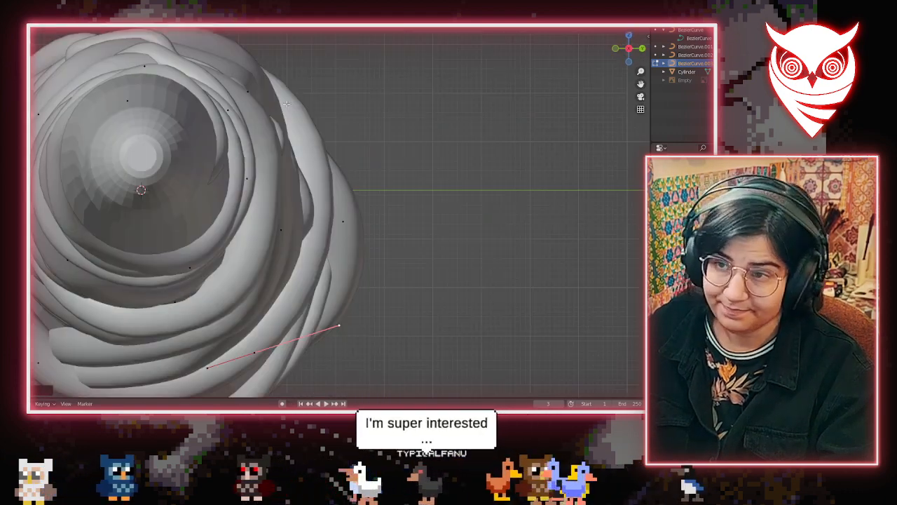
middle_click_drag(298, 181, 364, 198)
left_click(361, 166)
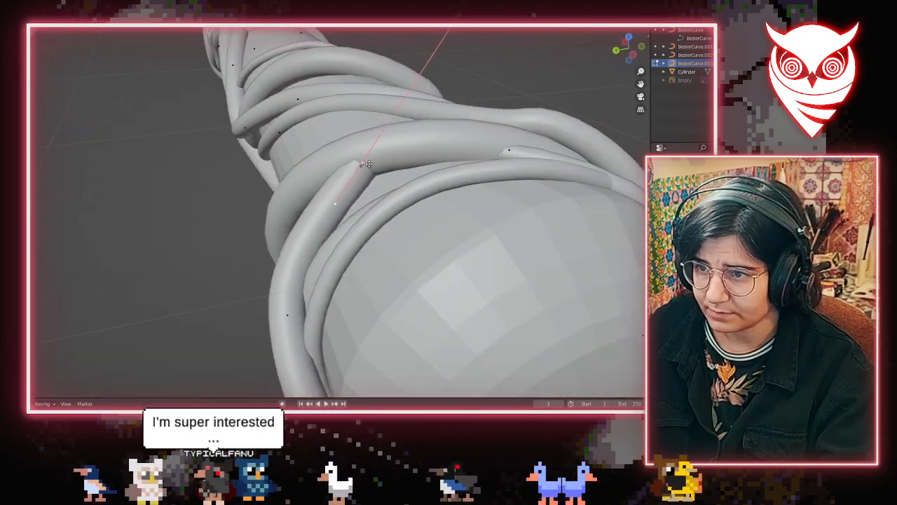
key("g")
middle_click_drag(362, 162, 331, 205)
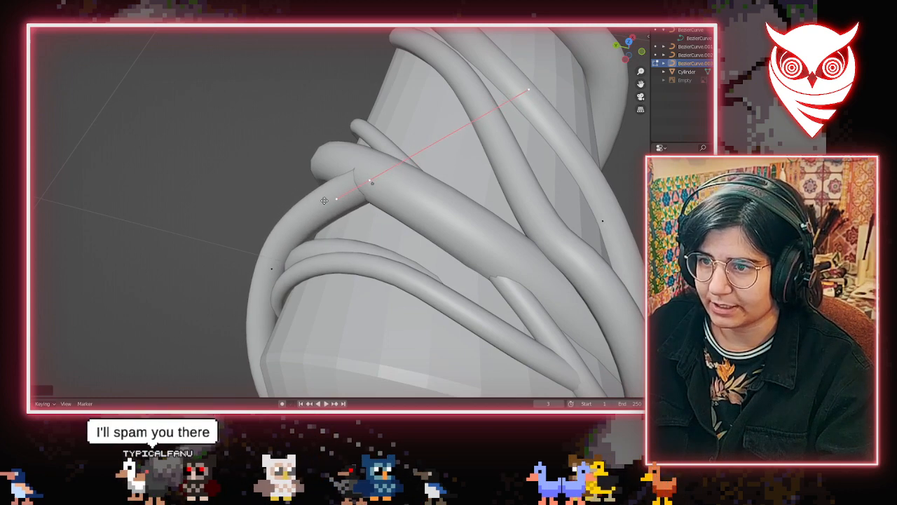
left_click(325, 201)
key("g")
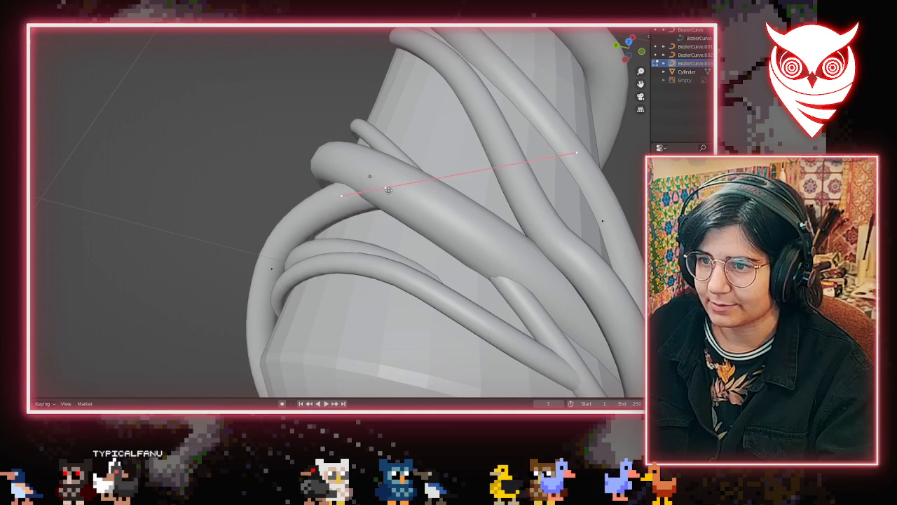
middle_click_drag(399, 192, 135, 118)
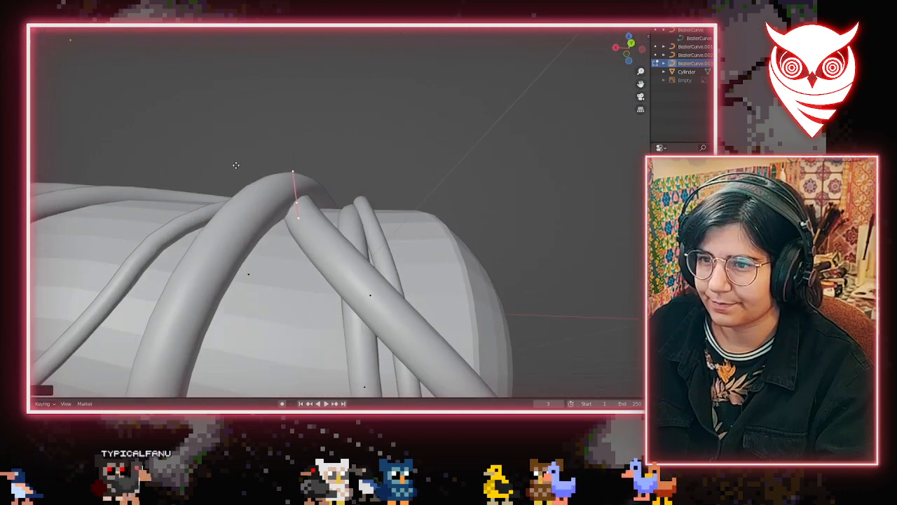
middle_click_drag(307, 197, 324, 293)
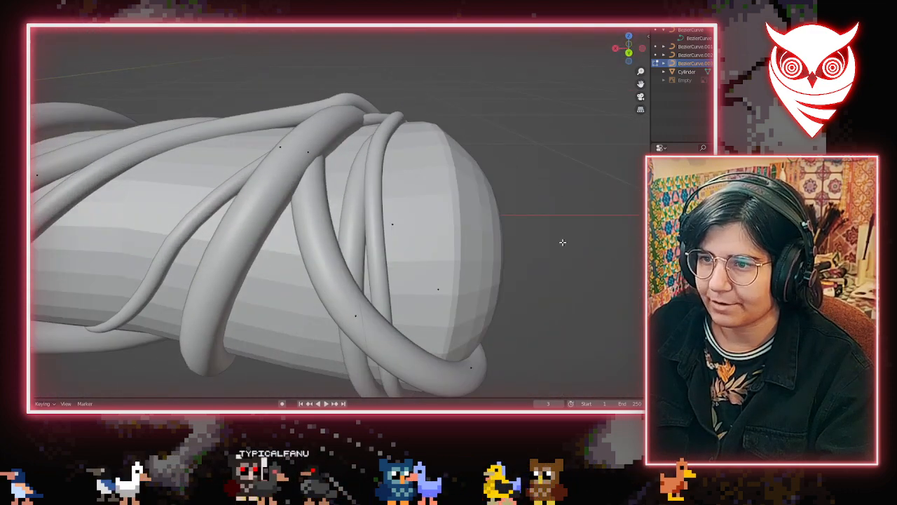
Adjust the thick vine's points and handles where it crosses the two thin vines to smooth its path
scroll(564, 238, "down", 3)
middle_click_drag(493, 237, 456, 174)
scroll(443, 183, "up", 3)
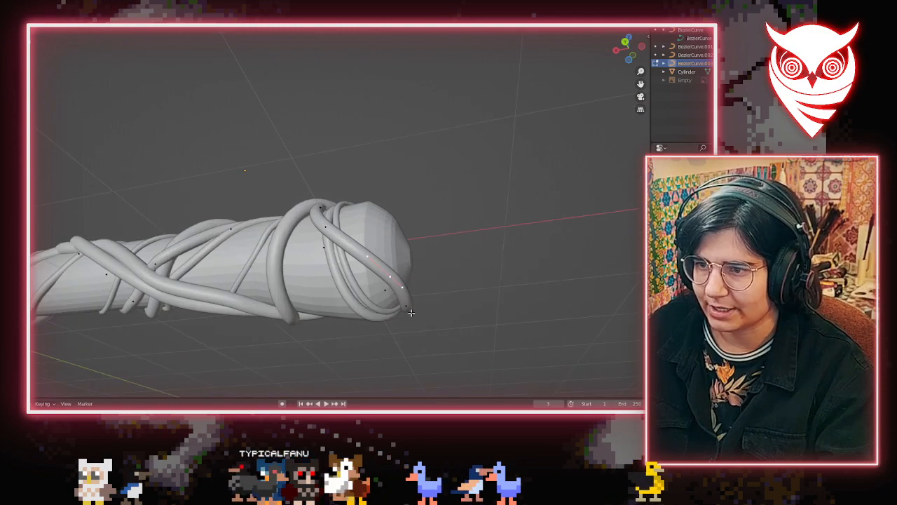
mouse_move(411, 311)
middle_mouse_down()
mouse_move(330, 331)
mouse_move(363, 298)
mouse_move(448, 369)
mouse_move(401, 310)
middle_mouse_up()
middle_click_drag(334, 240, 310, 243)
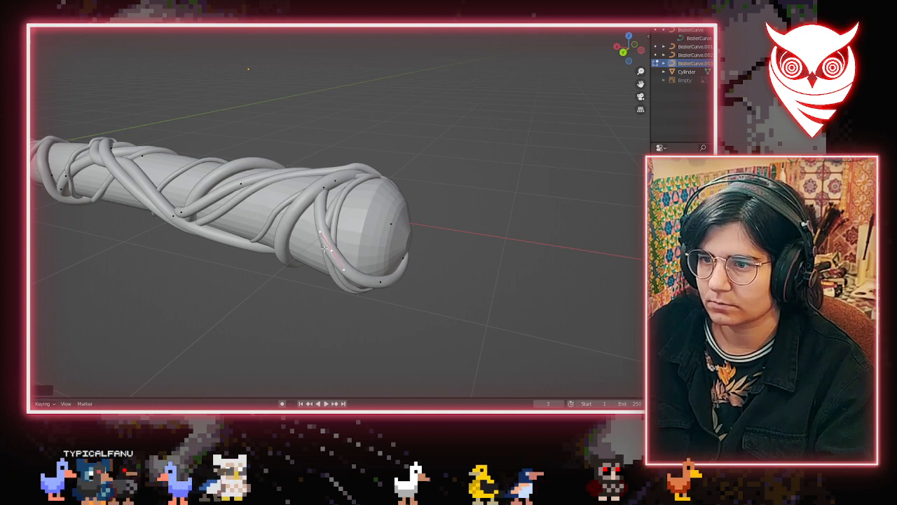
middle_click_drag(325, 248, 361, 224)
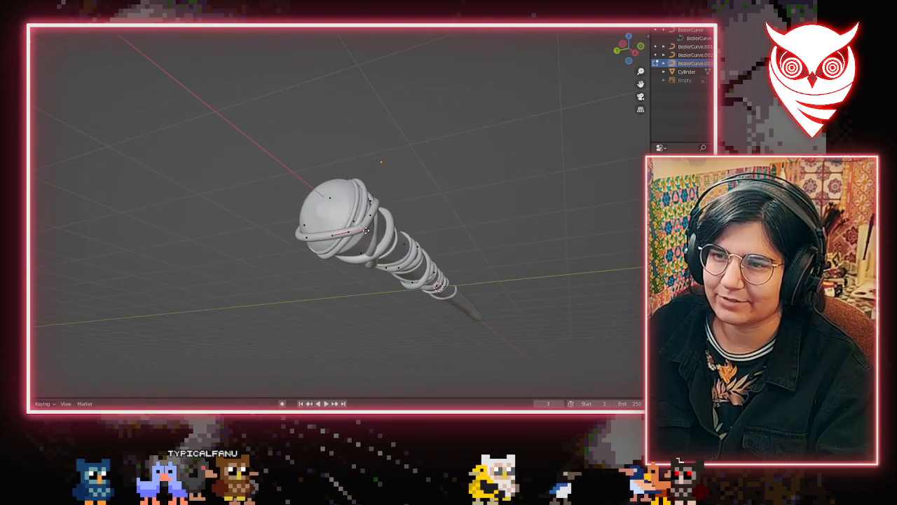
Check the thick vine outside editing, reopen it and refine the handle of its point near the thin-vine crossing
left_click(255, 282)
mouse_move(290, 282)
middle_mouse_down()
mouse_move(408, 386)
mouse_move(443, 366)
mouse_move(421, 290)
mouse_move(268, 284)
mouse_move(250, 304)
mouse_move(297, 278)
middle_mouse_up()
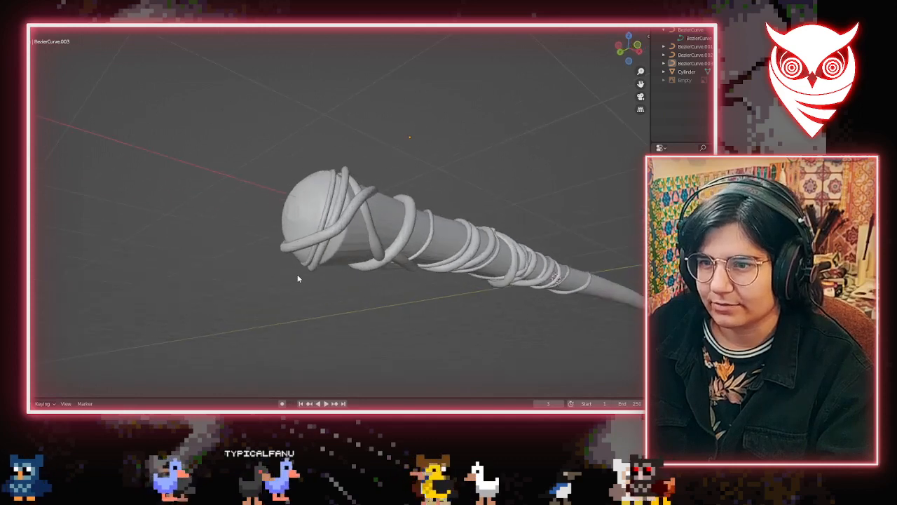
scroll(297, 279, "up", 3)
left_click(367, 251)
key("Tab")
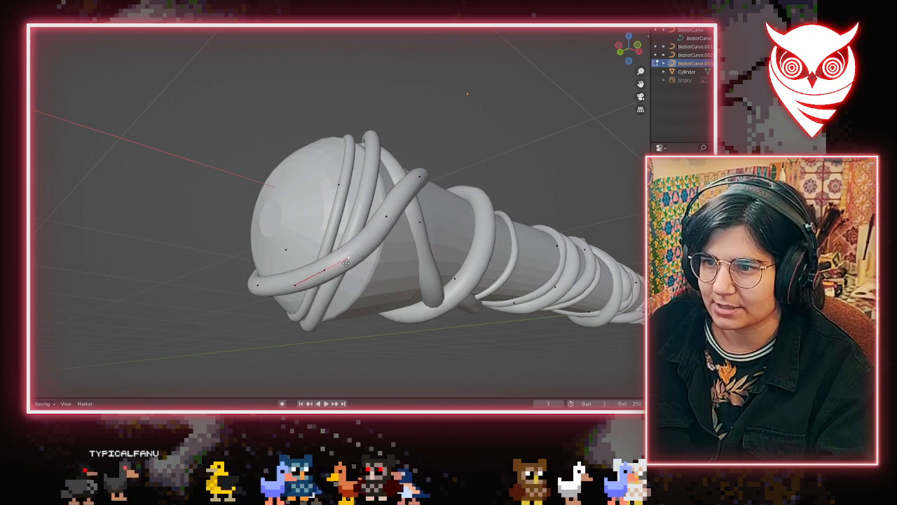
middle_click_drag(346, 262, 400, 316)
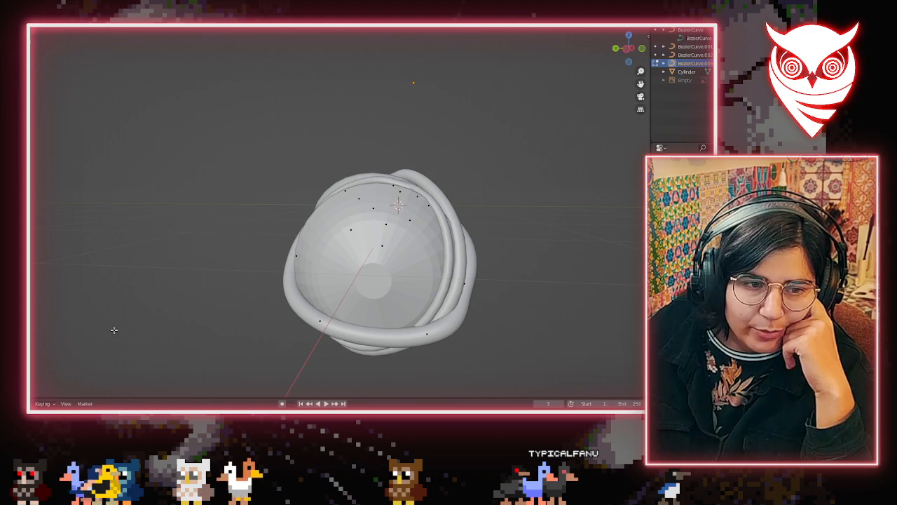
Finish editing the thick vine and examine the weave along the whole wand
scroll(289, 277, "down", 3)
middle_click_drag(503, 276, 490, 245)
middle_click_drag(299, 272, 506, 345)
left_click(456, 284)
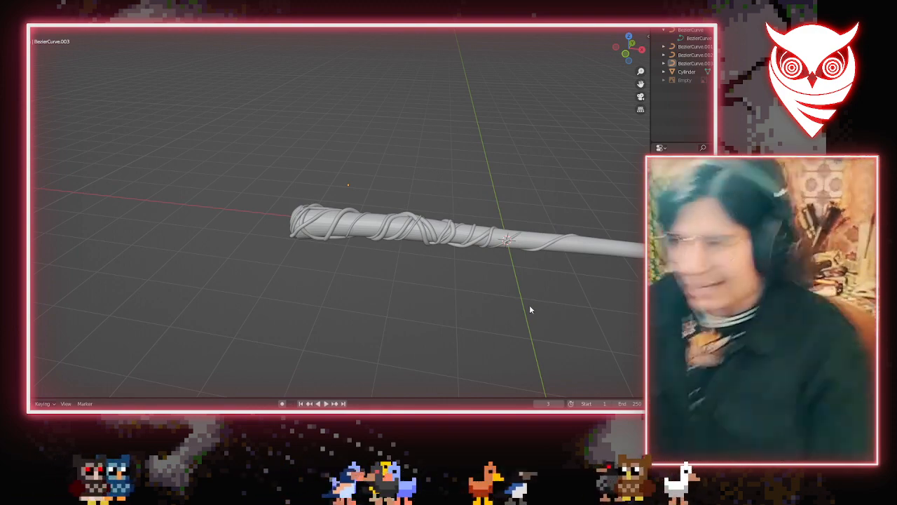
scroll(466, 276, "up", 2)
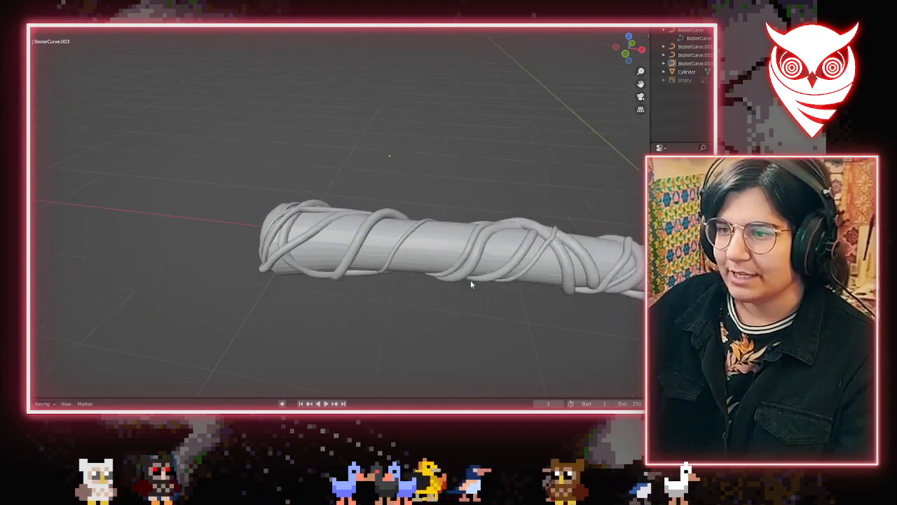
scroll(453, 340, "down", 5)
middle_click_drag(491, 315, 584, 300)
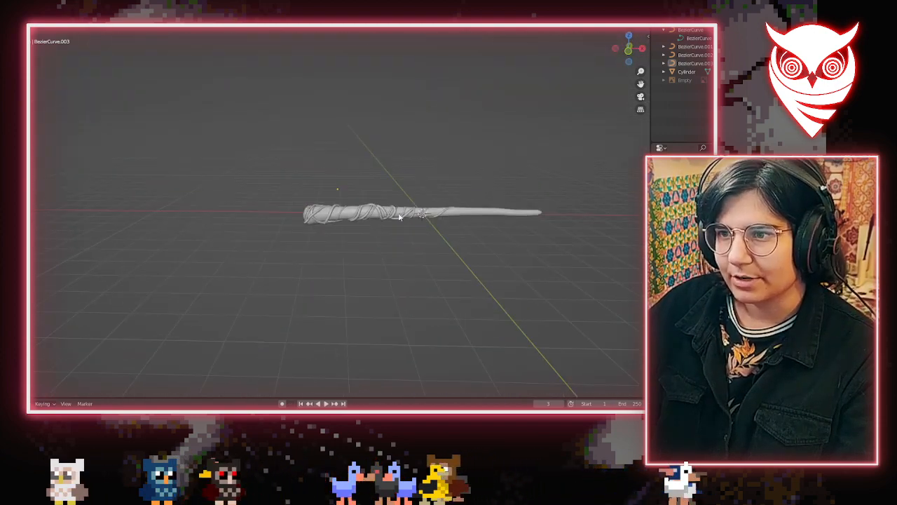
Add a new Bezier curve above the wand for another vine
middle_click_drag(399, 214, 360, 218, "shift")
scroll(327, 231, "up", 2)
key("shift+a")
mouse_move(325, 232)
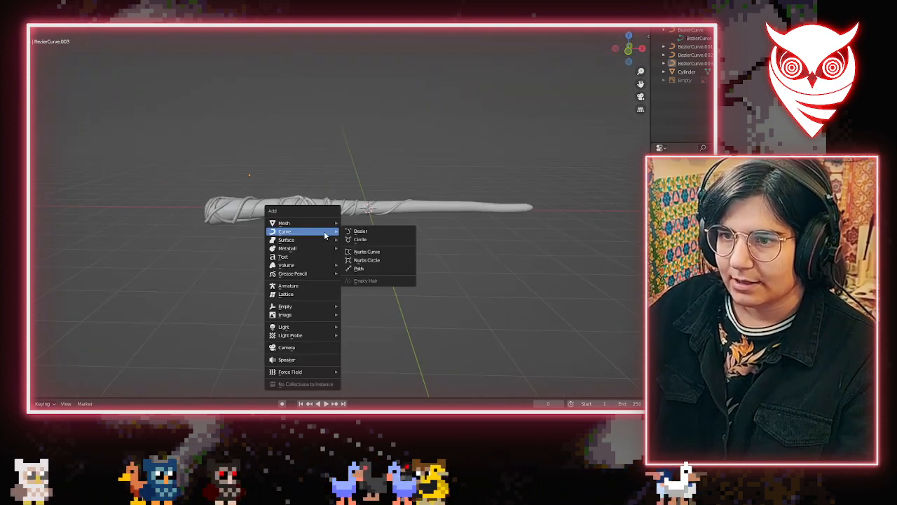
left_click(379, 231)
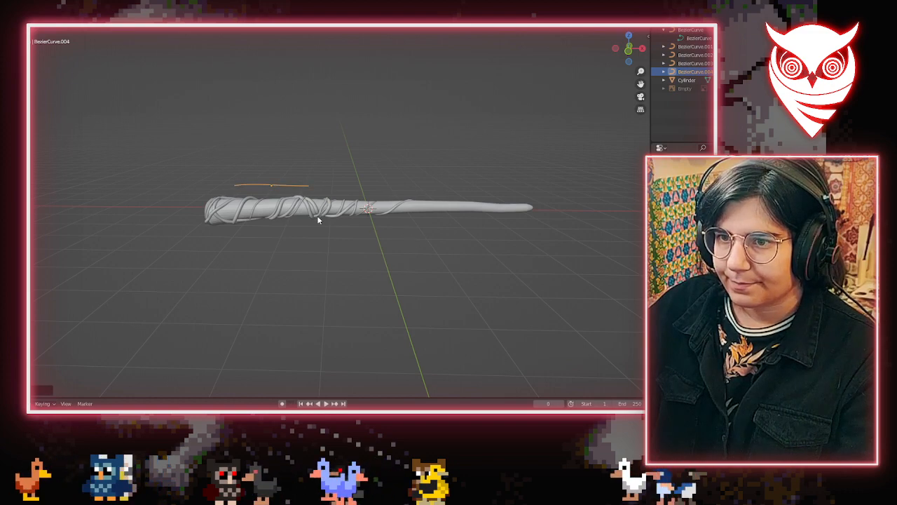
Edit the new curve and place its start point on the handle's surface, between the rounded end's vines and the thick coil
scroll(227, 236, "up", 3)
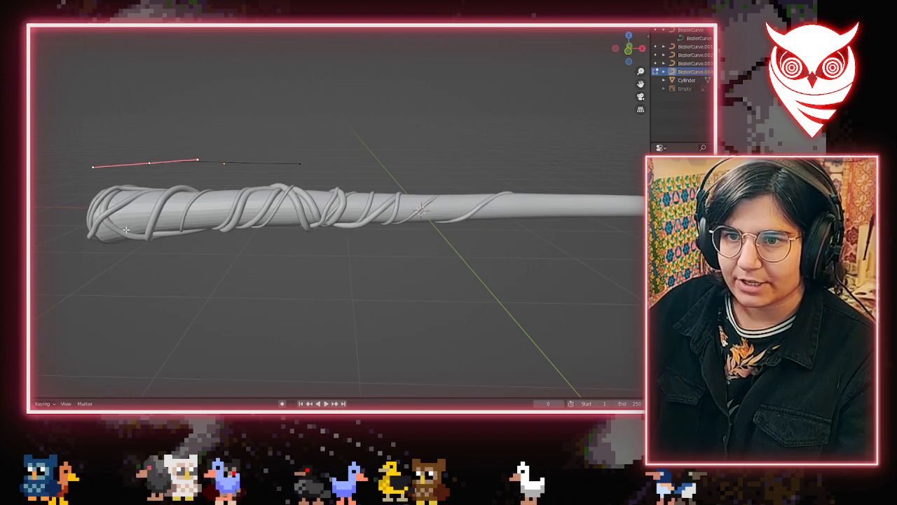
middle_click_drag(126, 229, 138, 254)
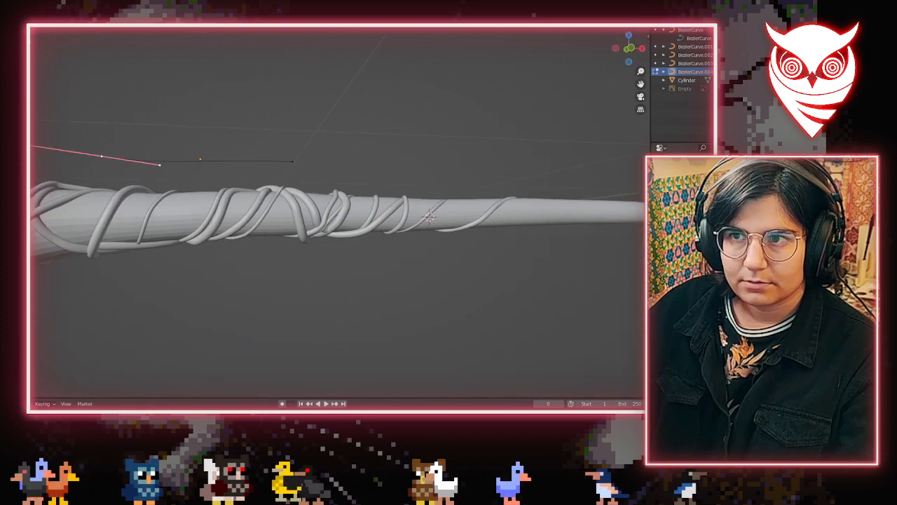
left_click_drag(103, 159, 100, 225)
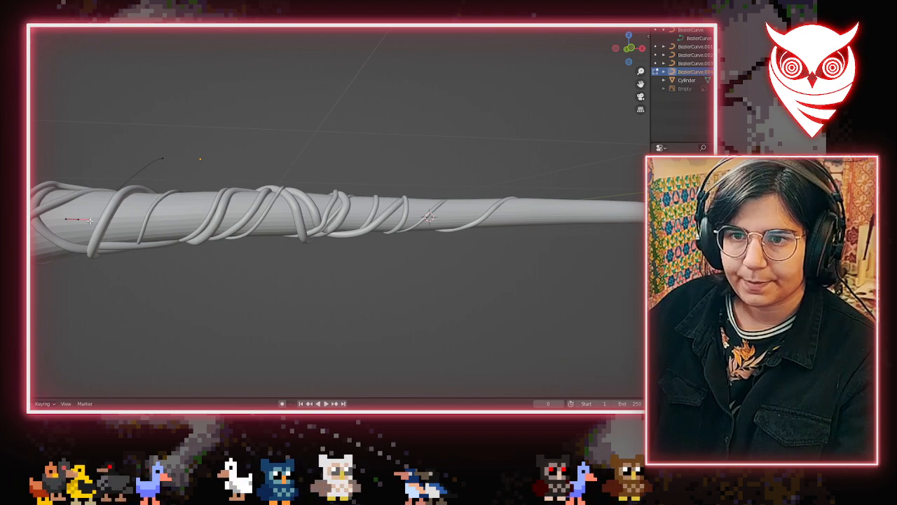
middle_click_drag(63, 218, 110, 208, "shift")
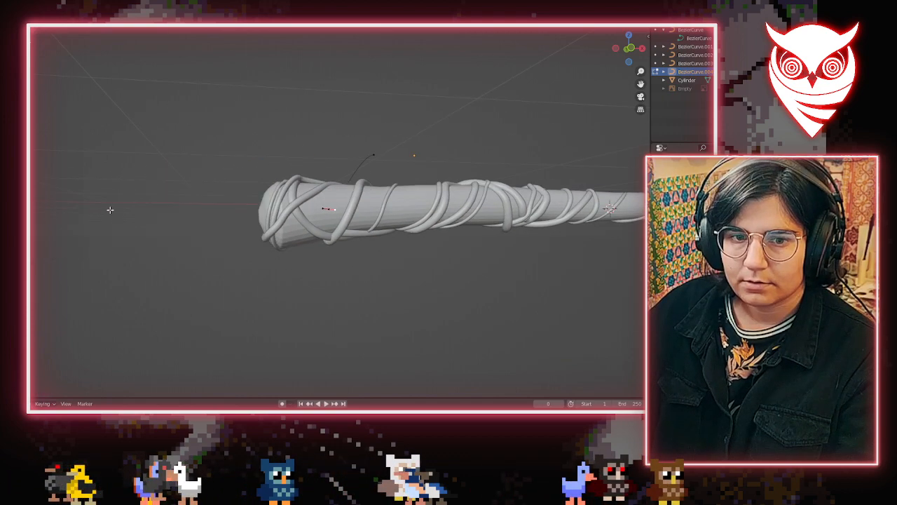
scroll(507, 342, "up", 5)
middle_click_drag(507, 342, 453, 317)
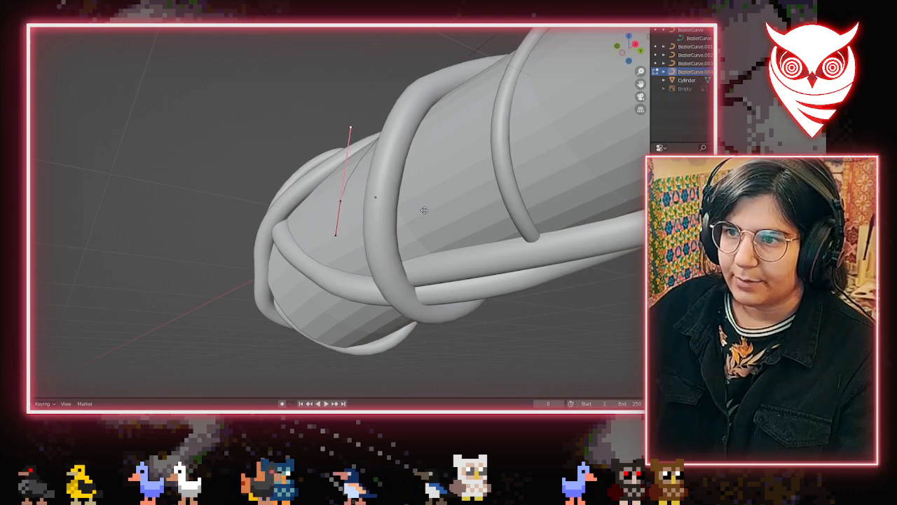
middle_click_drag(468, 218, 525, 216)
scroll(525, 216, "down", 4)
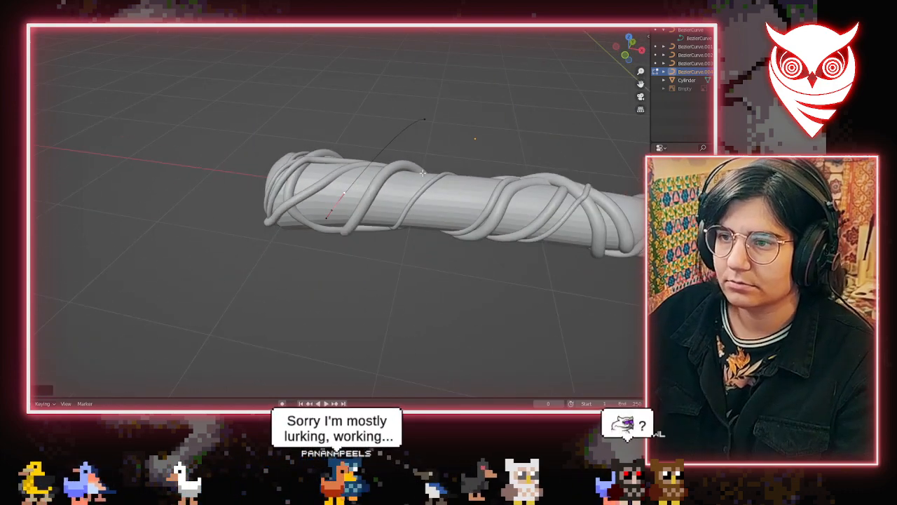
Place the new curve's end point on the wand surface beyond the thick coil and give the curve tube thickness
key("g")
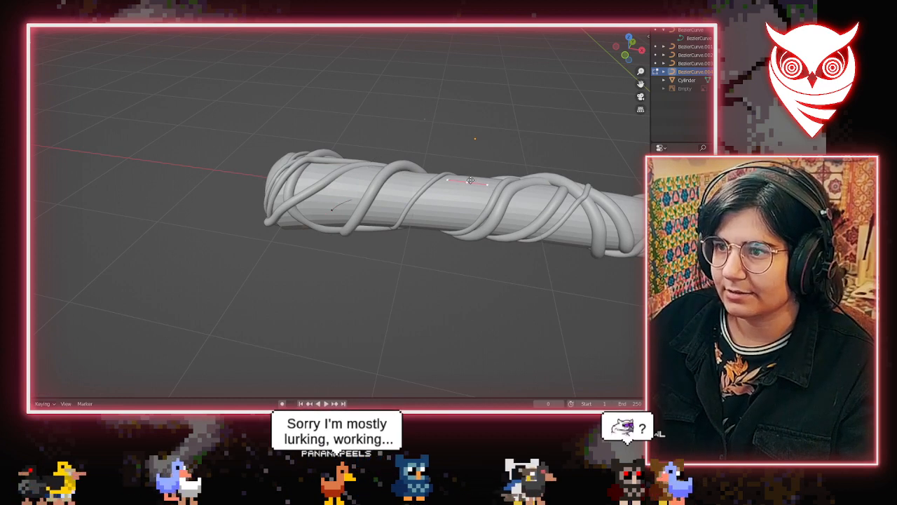
left_click(470, 172)
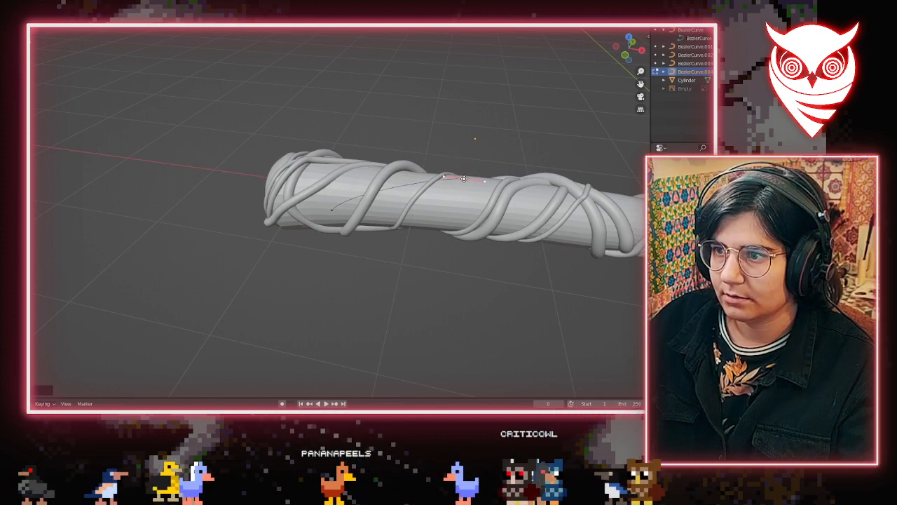
middle_click_drag(402, 226, 423, 217)
scroll(344, 228, "up", 4)
key("g")
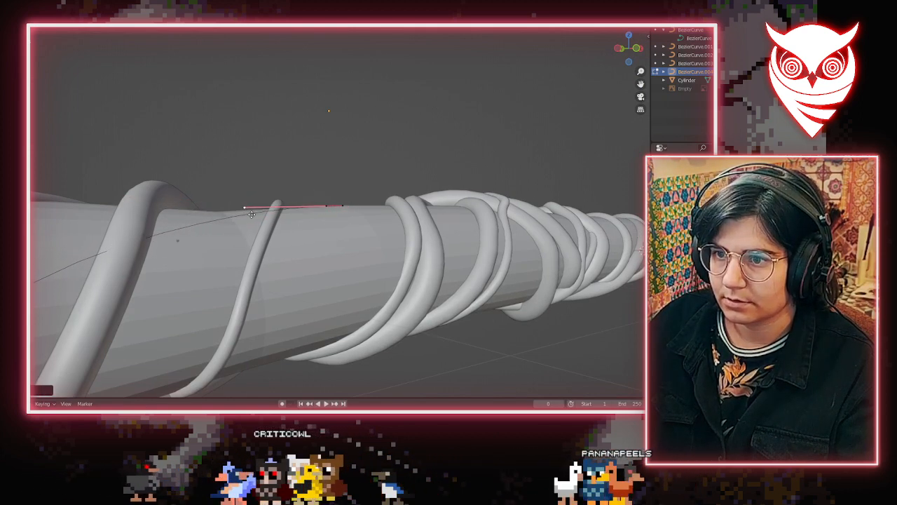
middle_click_drag(247, 213, 554, 239)
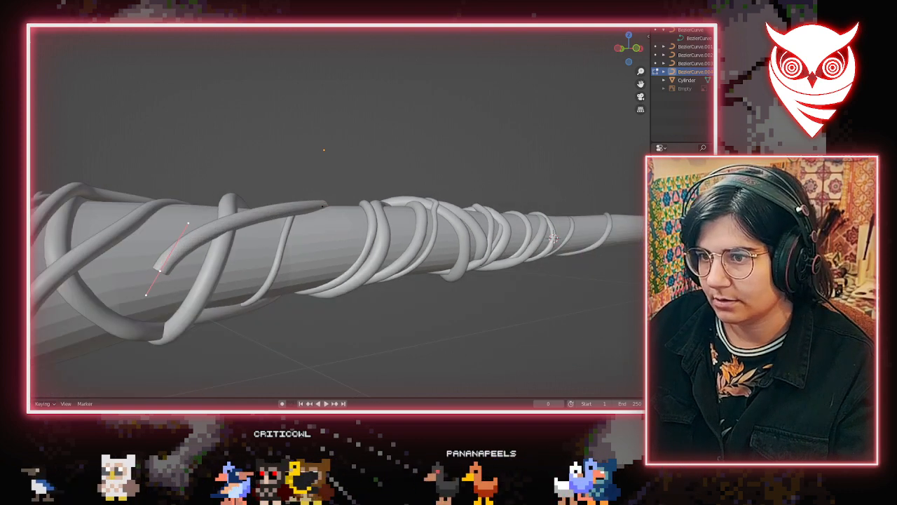
Adjust the handles of the new vine's two points so it runs beneath the thick coil and hugs the wand
middle_click_drag(553, 239, 232, 300)
left_click_drag(160, 240, 189, 236)
middle_click_drag(198, 249, 325, 222)
middle_click_drag(260, 204, 275, 157)
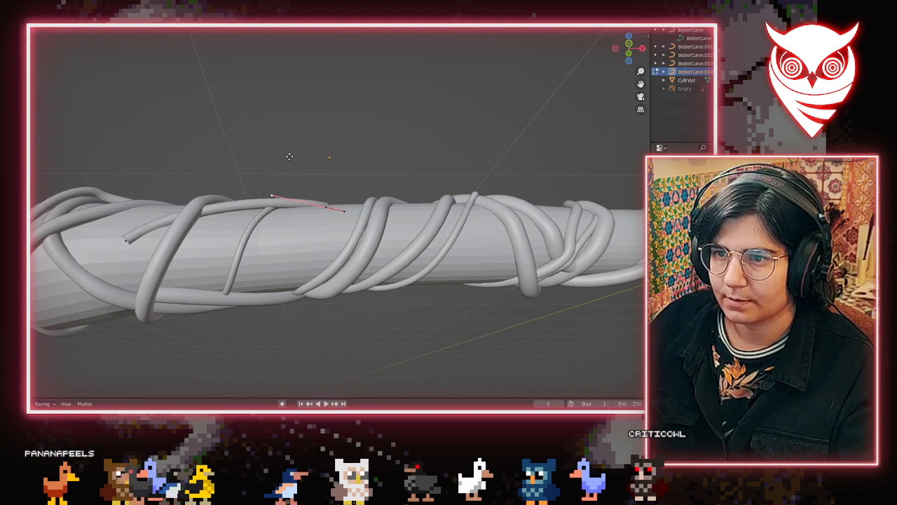
scroll(136, 271, "up", 5)
scroll(135, 271, "down", 2)
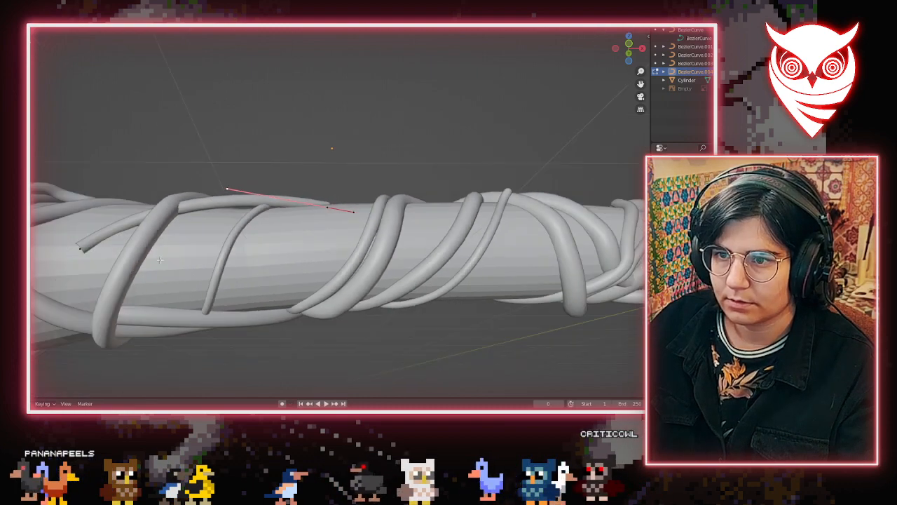
middle_click_drag(136, 270, 148, 274)
left_click(79, 254)
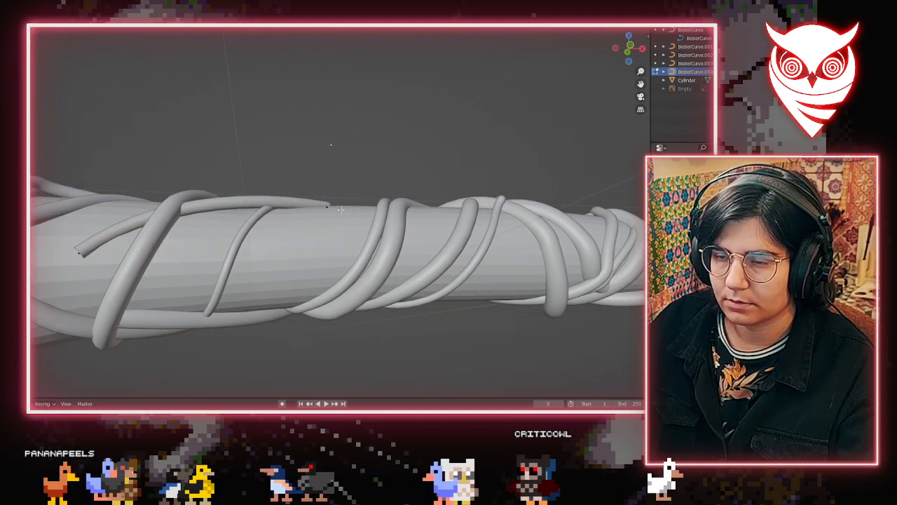
Extrude the vine's end point around the wand to the gap beside the crossing thick vines
middle_click_drag(299, 217, 414, 232)
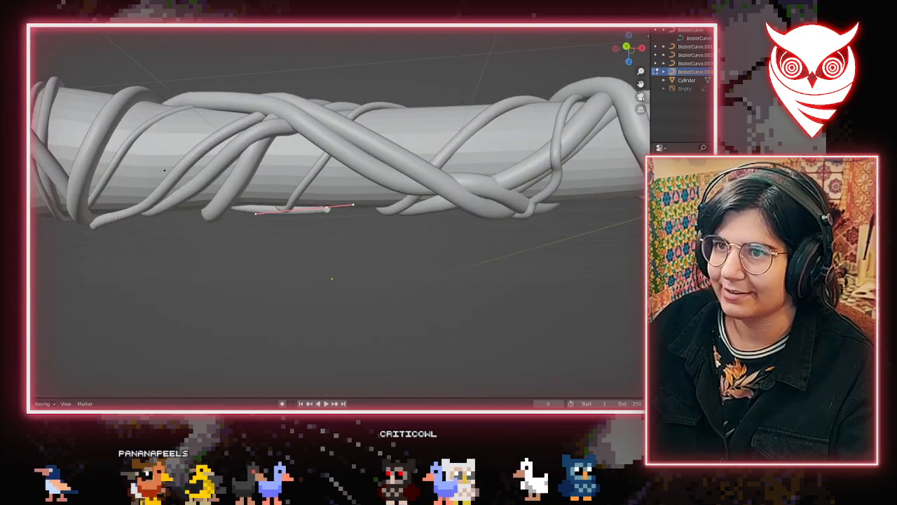
key("g")
left_click(525, 130)
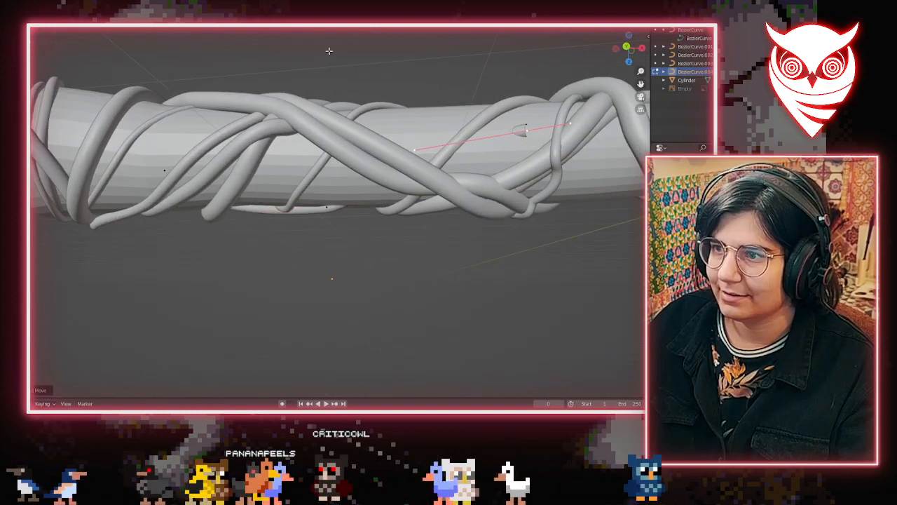
left_click(426, 165)
middle_click_drag(426, 165, 277, 261)
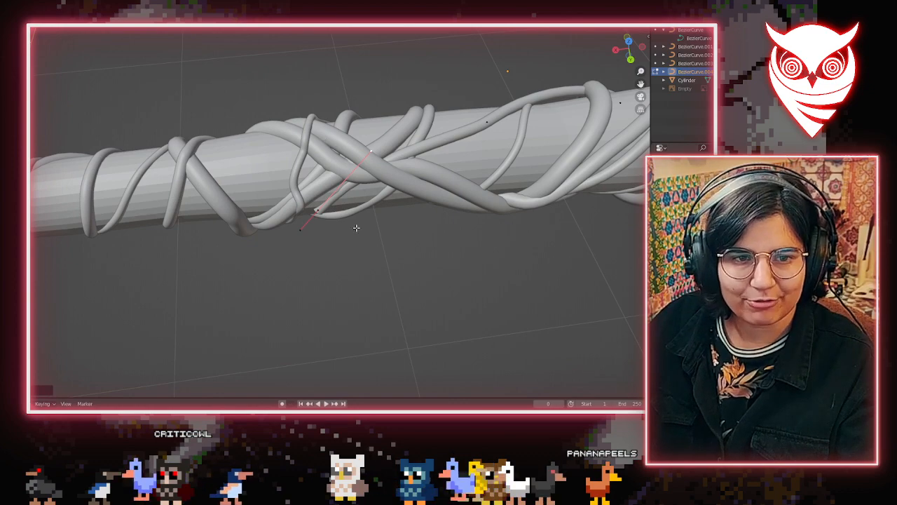
Turn the extruded point's handles so the vine follows the wand surface beneath the crossing thick vines
scroll(401, 208, "up", 3)
middle_click_drag(407, 214, 371, 132)
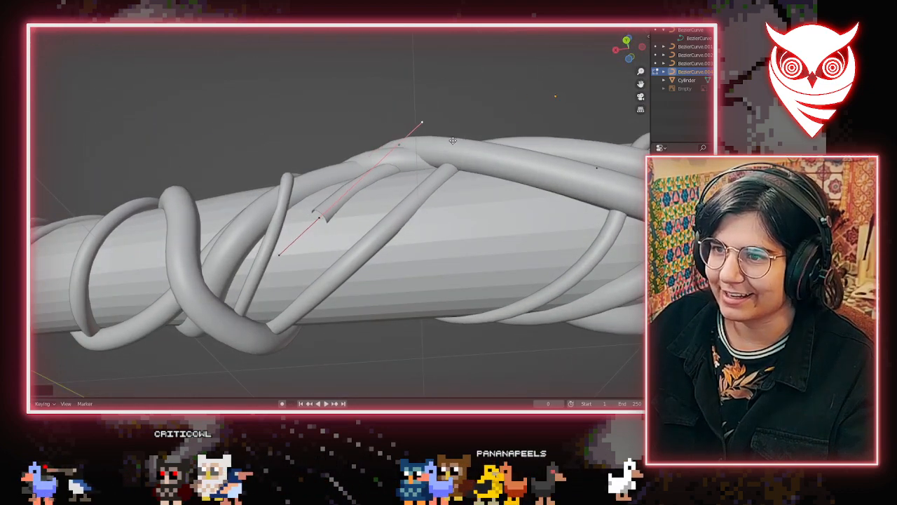
middle_click_drag(421, 155, 451, 111)
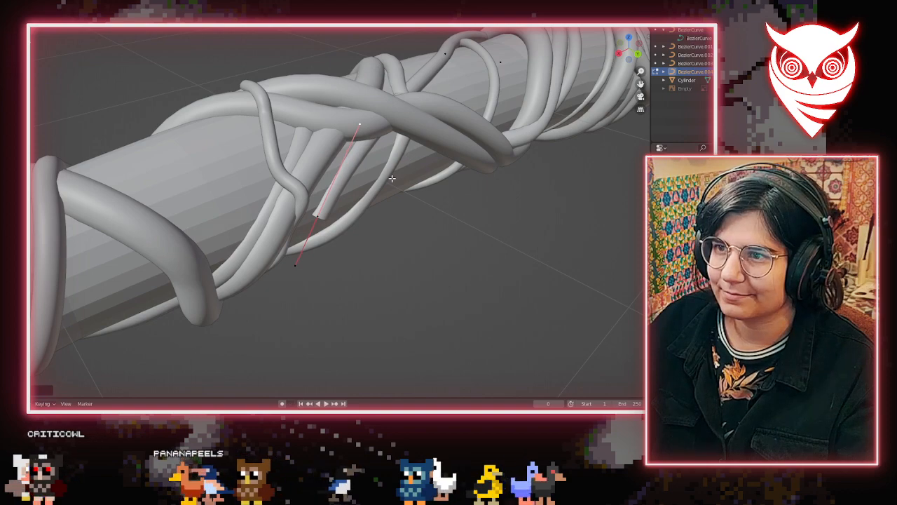
middle_click_drag(392, 178, 412, 221)
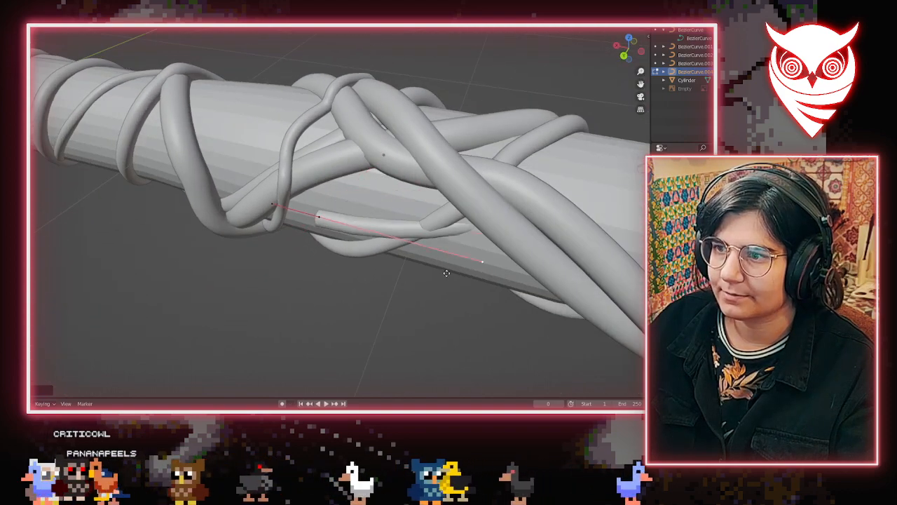
middle_click_drag(486, 251, 376, 71)
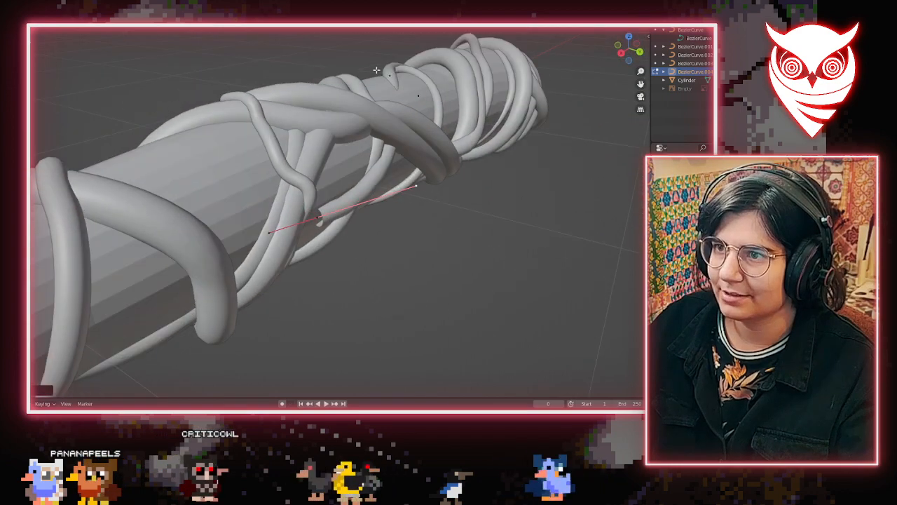
middle_click_drag(403, 111, 449, 260)
middle_click_drag(493, 241, 322, 337)
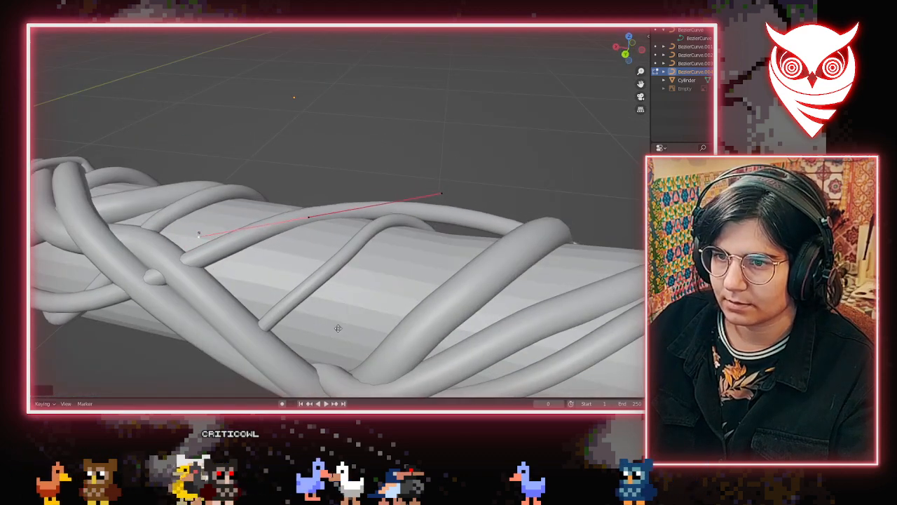
Reposition the handle of the vine's middle point so the vine curves down under the crossing thick vines
left_click(355, 317)
key("g")
middle_click_drag(224, 232, 343, 281)
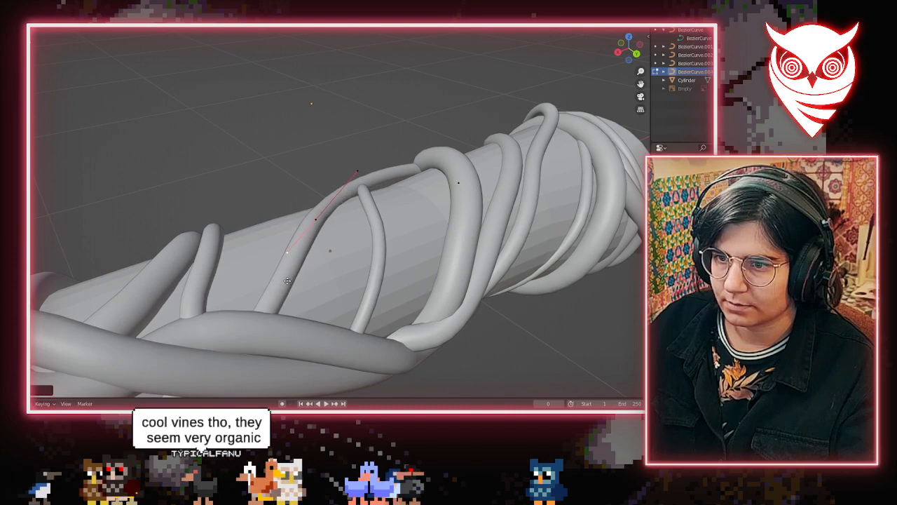
Refine the position and handles of the vine's end point so the segment past the crossing lies close to the wand
middle_click_drag(287, 281, 293, 227)
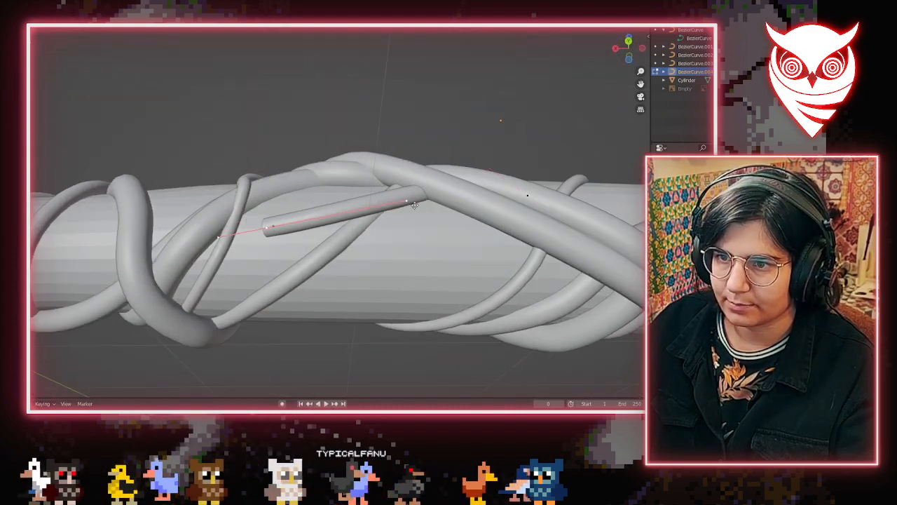
middle_click_drag(351, 211, 251, 205)
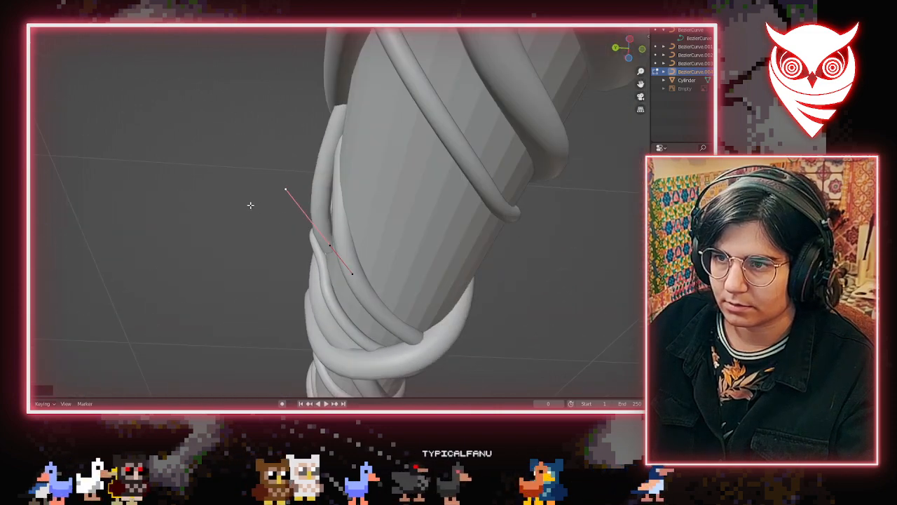
middle_click_drag(295, 187, 406, 247)
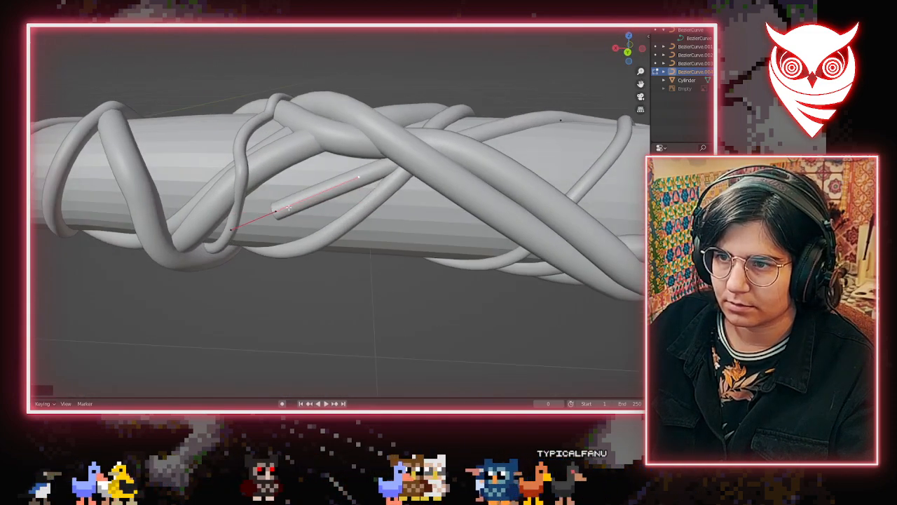
middle_click_drag(282, 235, 287, 135)
scroll(300, 229, "down", 4)
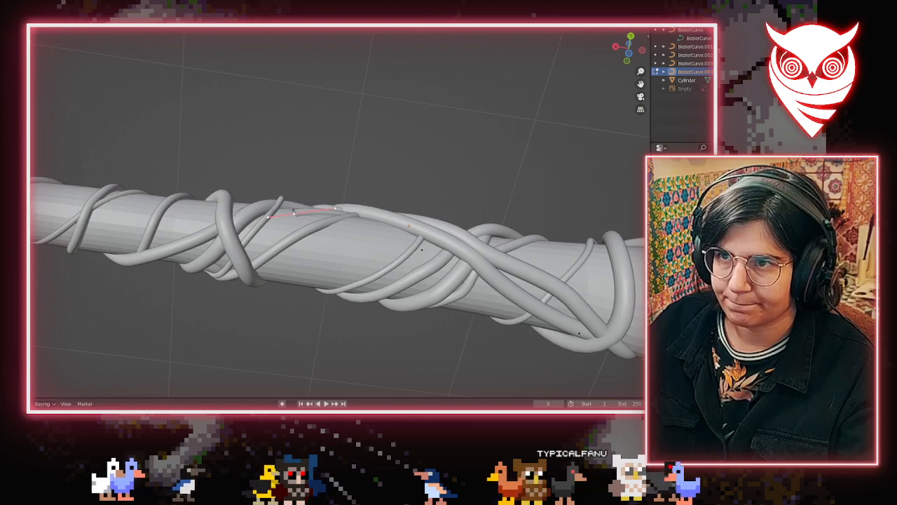
middle_click_drag(279, 274, 270, 244)
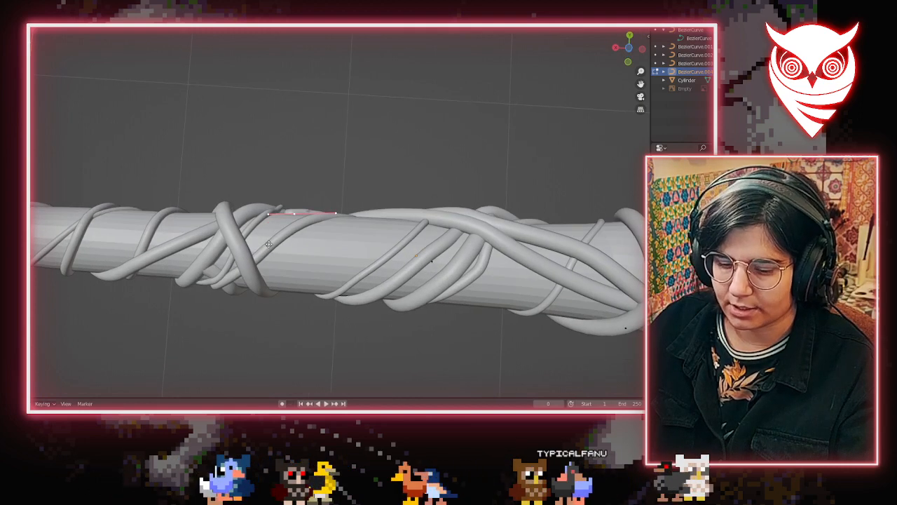
Extrude the vine beyond the next thick coil and align the new point's handles with the neighbouring vine
key("e")
left_click(141, 290)
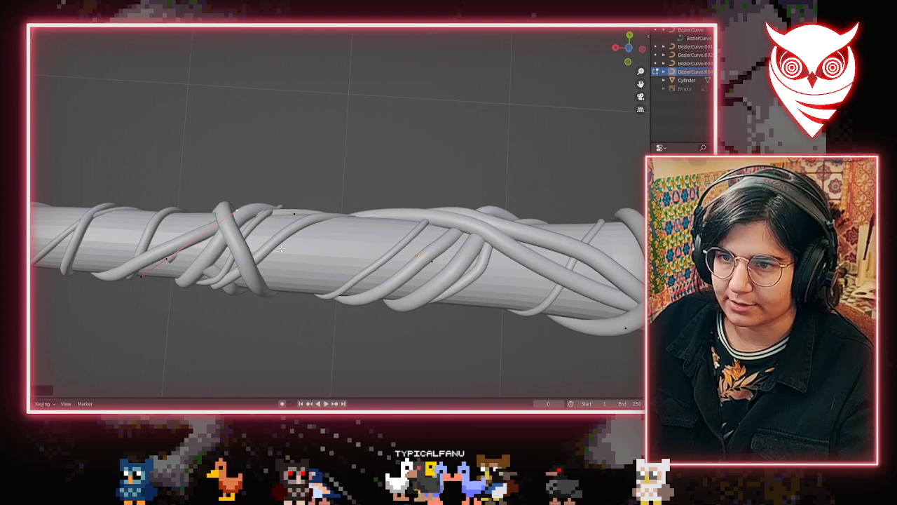
middle_click_drag(282, 249, 481, 243)
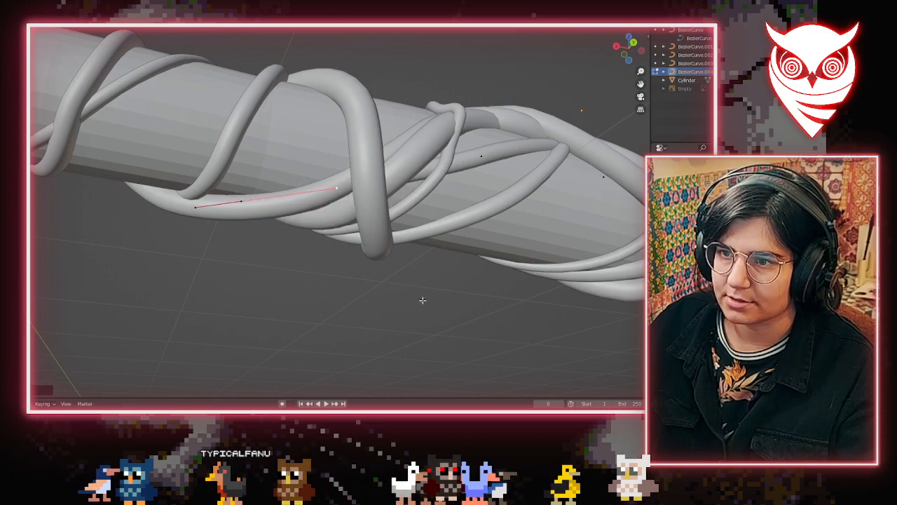
middle_click_drag(423, 300, 384, 196)
scroll(158, 350, "down", 1)
middle_click_drag(159, 351, 227, 353)
scroll(244, 303, "down", 4)
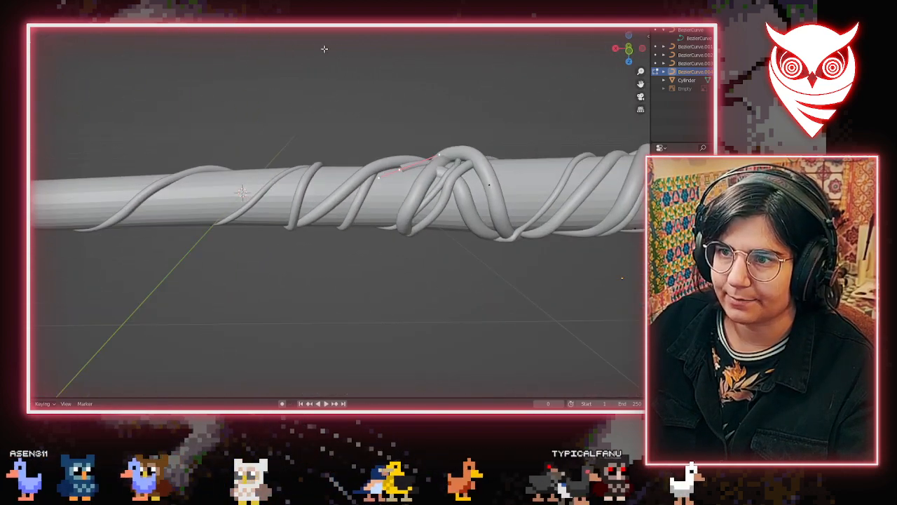
Extrude the vine farther toward the wand's narrow end, placing the new point beside the thin vine's tip
key("e")
left_click(254, 223)
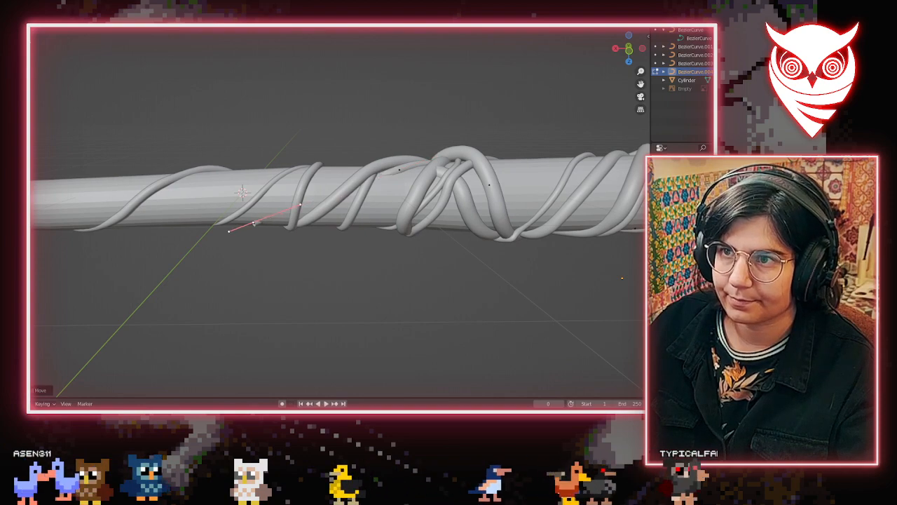
scroll(337, 294, "up", 4)
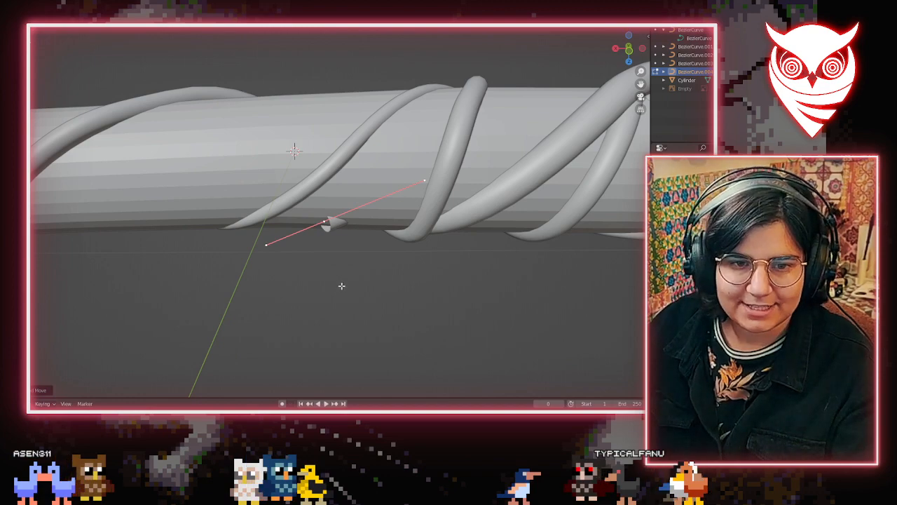
middle_click_drag(342, 286, 386, 351)
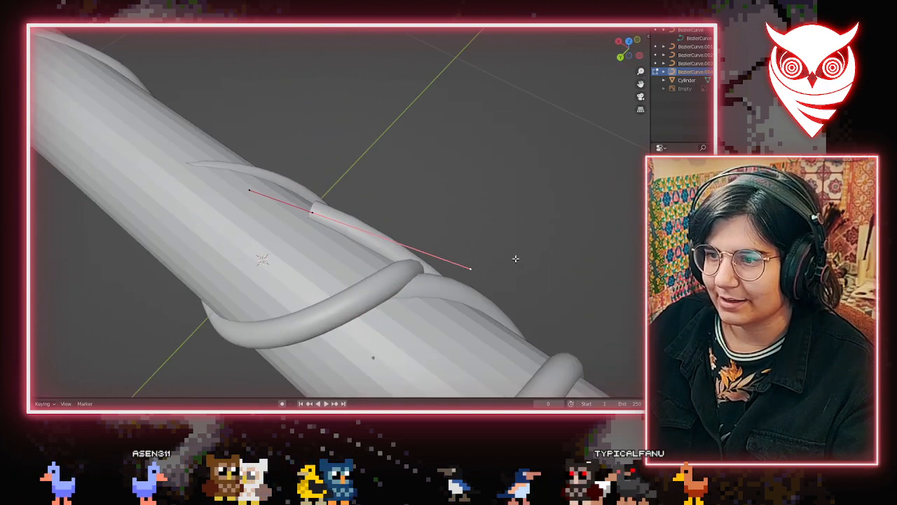
middle_click_drag(515, 259, 485, 35)
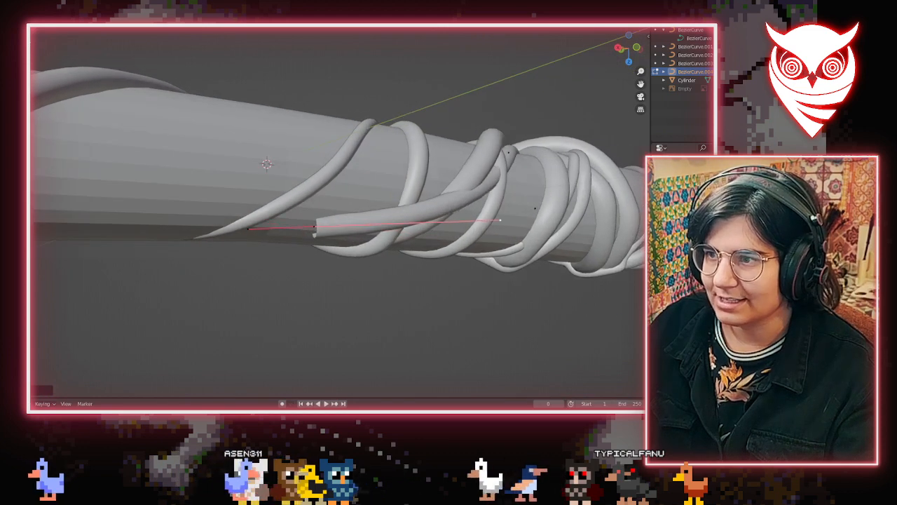
Move the end point's handle so the last segment crosses over the neighbouring vines and stays on the wand
key("g")
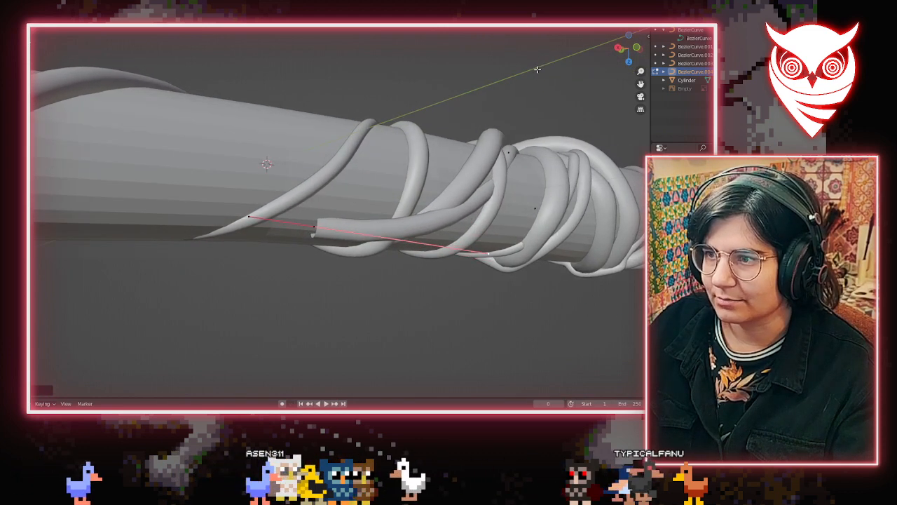
middle_click_drag(537, 69, 538, 104)
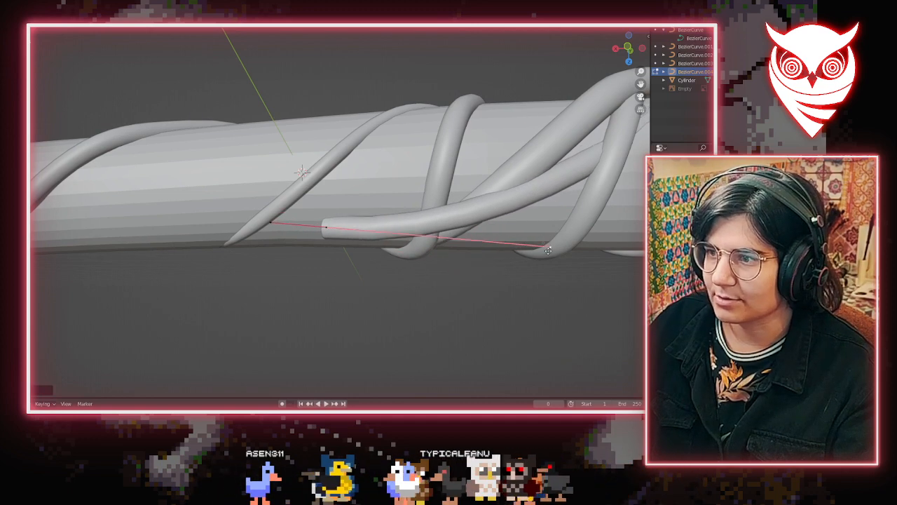
middle_click_drag(540, 247, 498, 308)
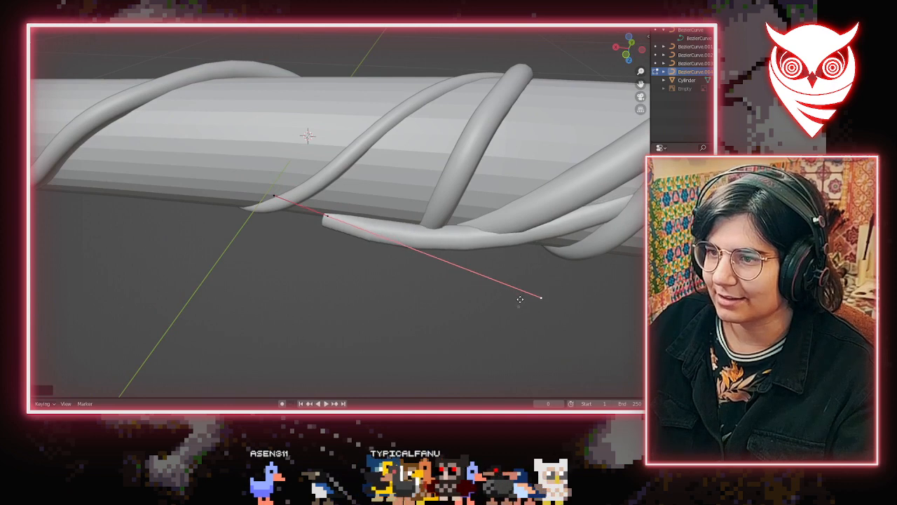
middle_click_drag(545, 211, 423, 210)
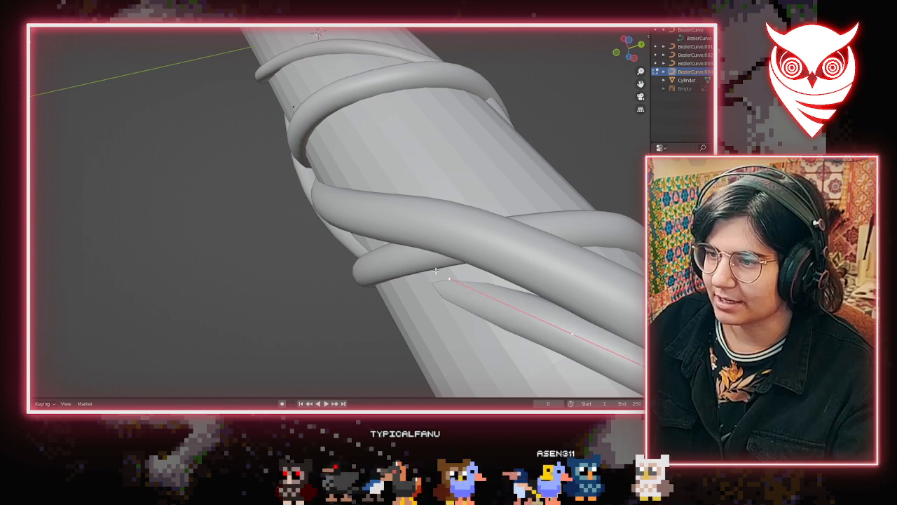
Shift the handle of the preceding point so the vine tucks under the thicker strand and over the thin one
key("g")
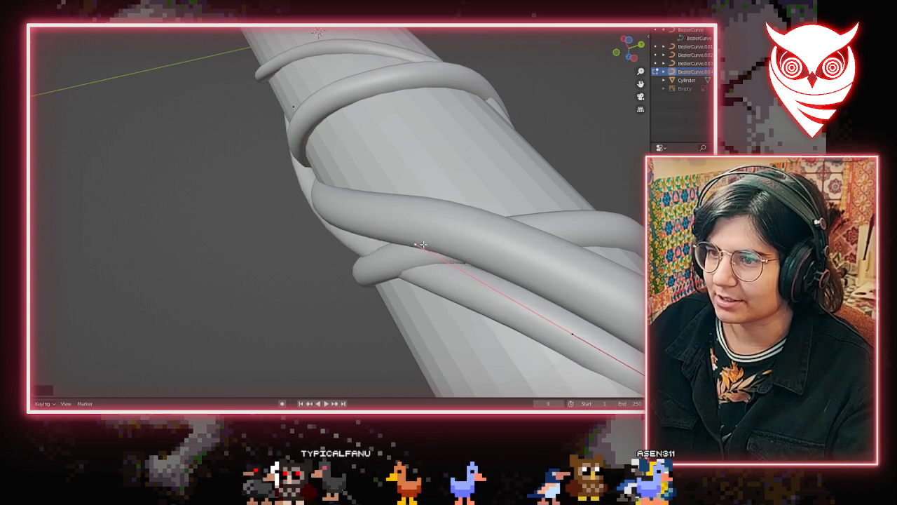
middle_click_drag(397, 268, 411, 211)
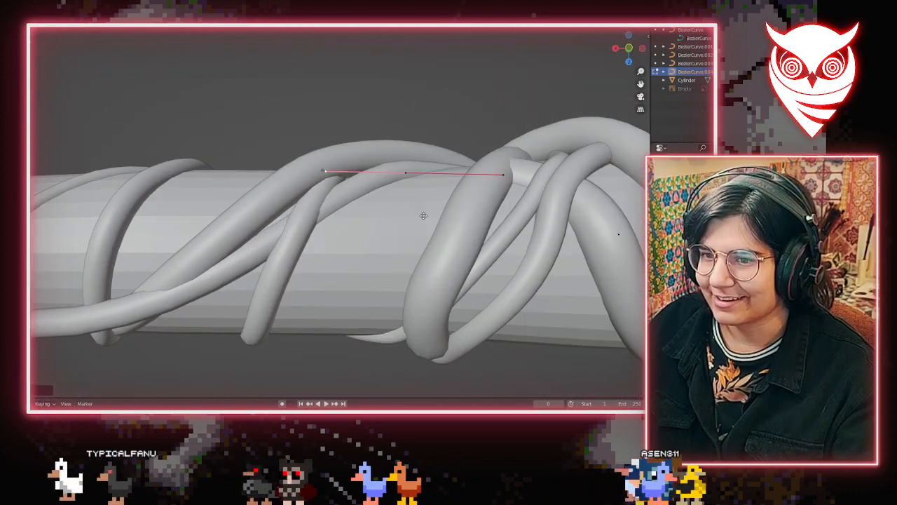
scroll(316, 238, "down", 4)
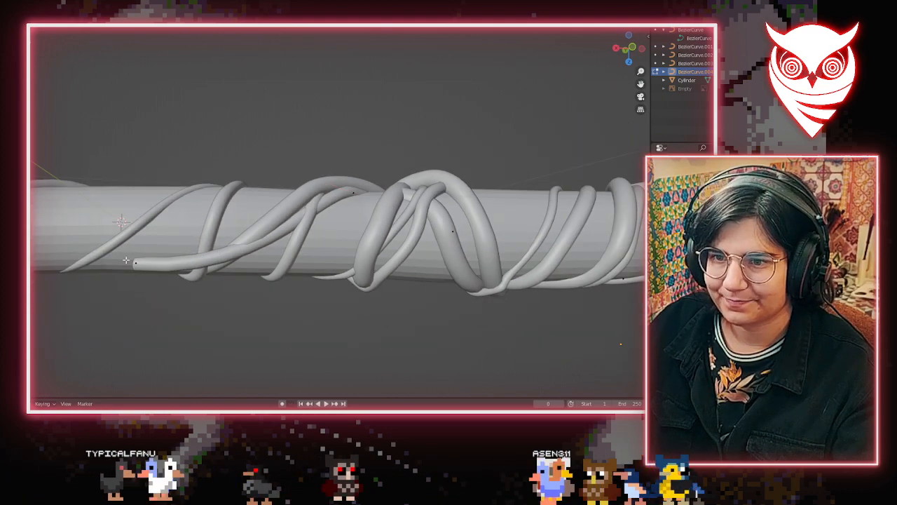
Select the vine's end point near the thin vine's tip
middle_click_drag(143, 269, 143, 250)
middle_click_drag(166, 212, 329, 211, "shift")
middle_click_drag(414, 234, 491, 166)
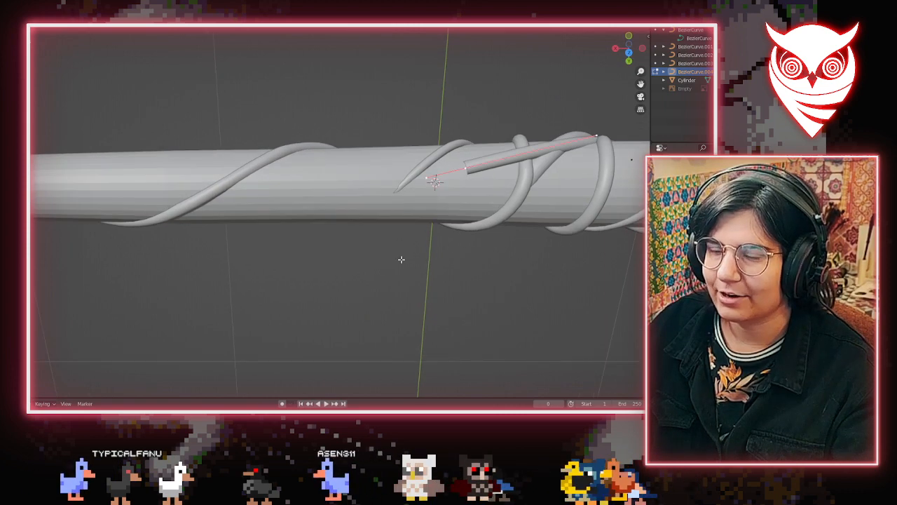
middle_click_drag(401, 259, 382, 291)
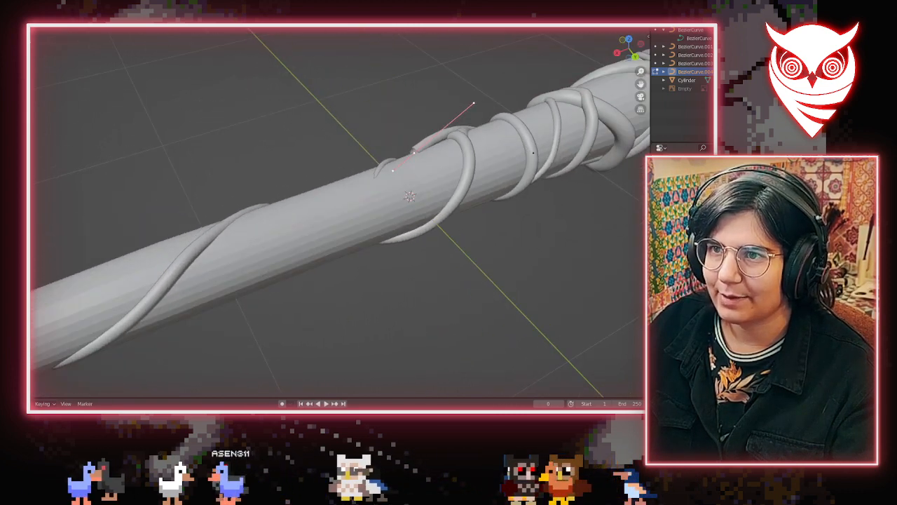
Extrude the vine curve's end point to add a control point further along the cylinder
key("e")
left_click(340, 220)
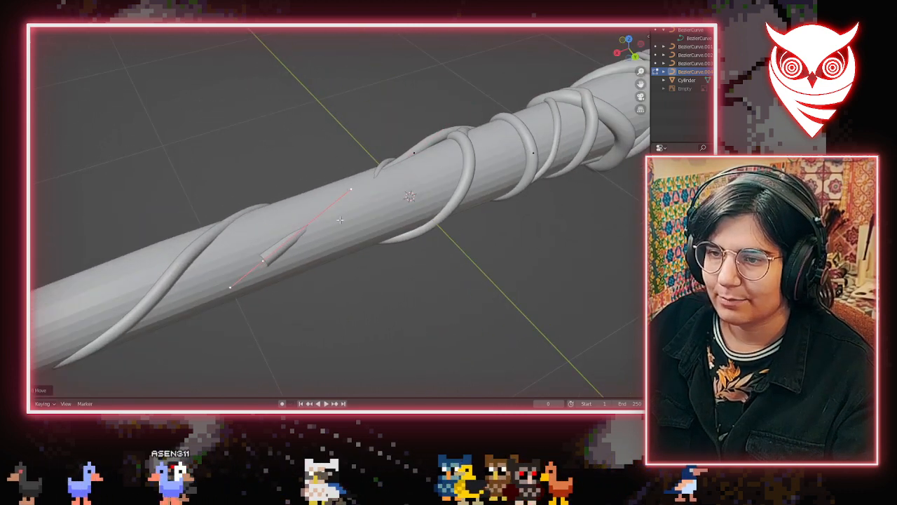
middle_click_drag(370, 224, 172, 203)
left_click(155, 195)
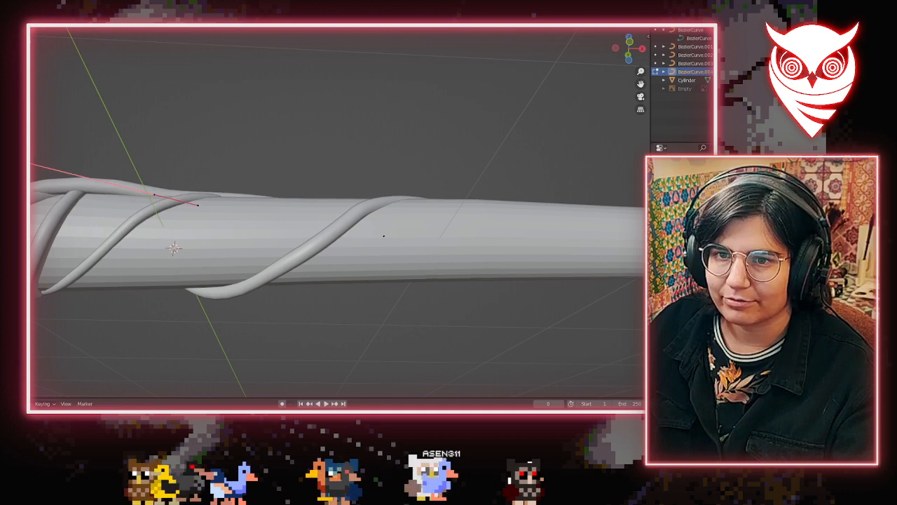
Adjust the handles of the new end point and its neighbour so the vine follows the cylinder's surface
middle_click_drag(73, 175, 68, 272)
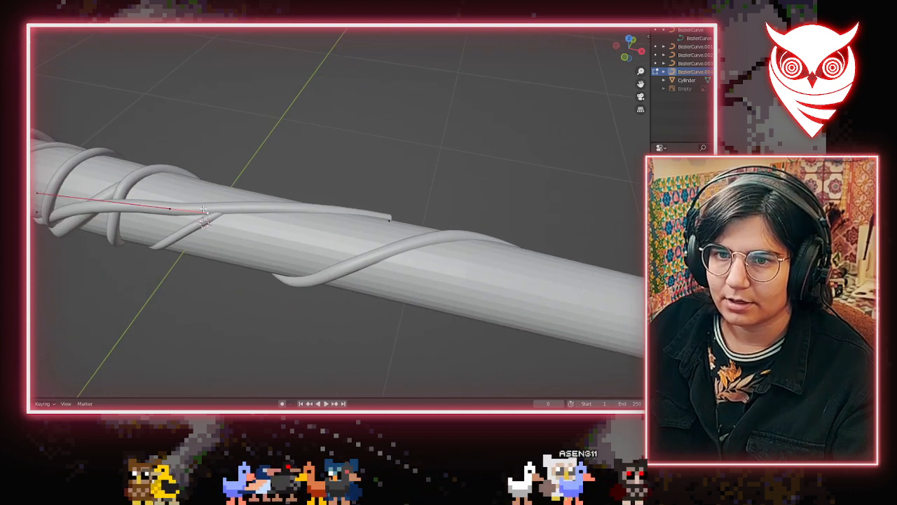
middle_click_drag(377, 230, 346, 175)
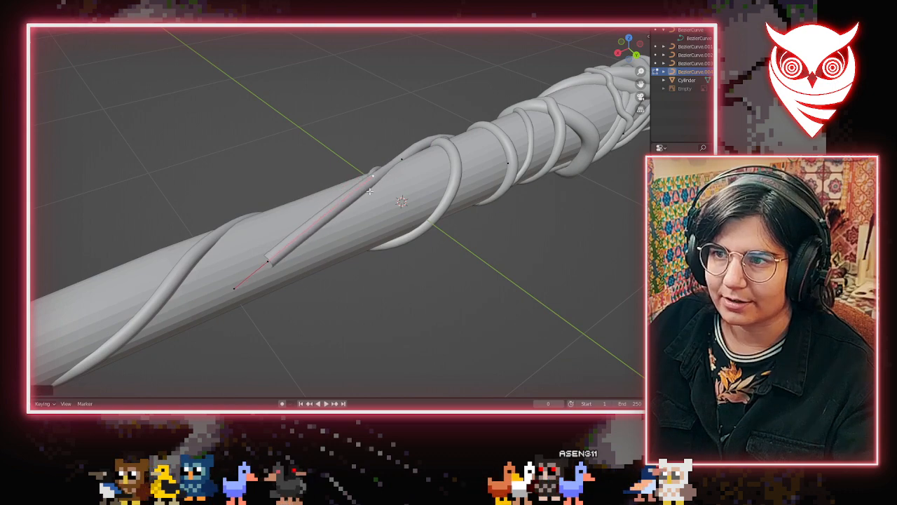
middle_click_drag(370, 191, 361, 220)
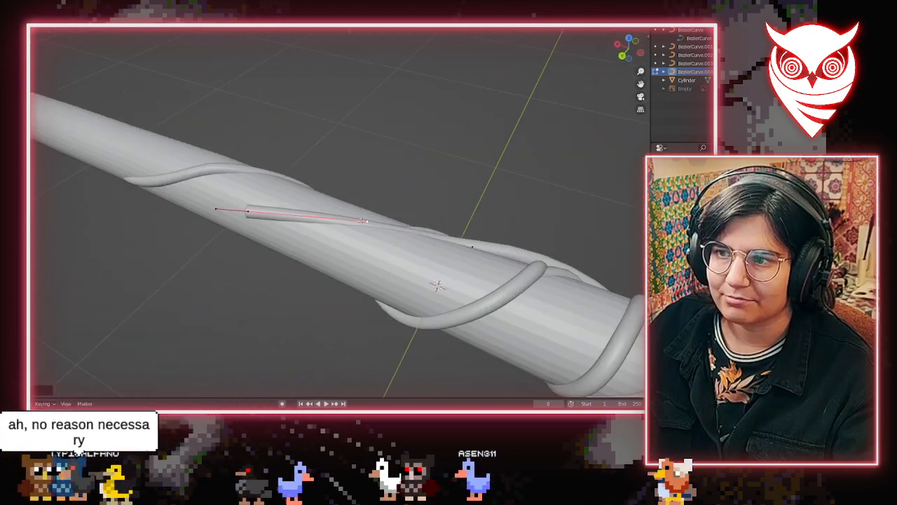
key("g")
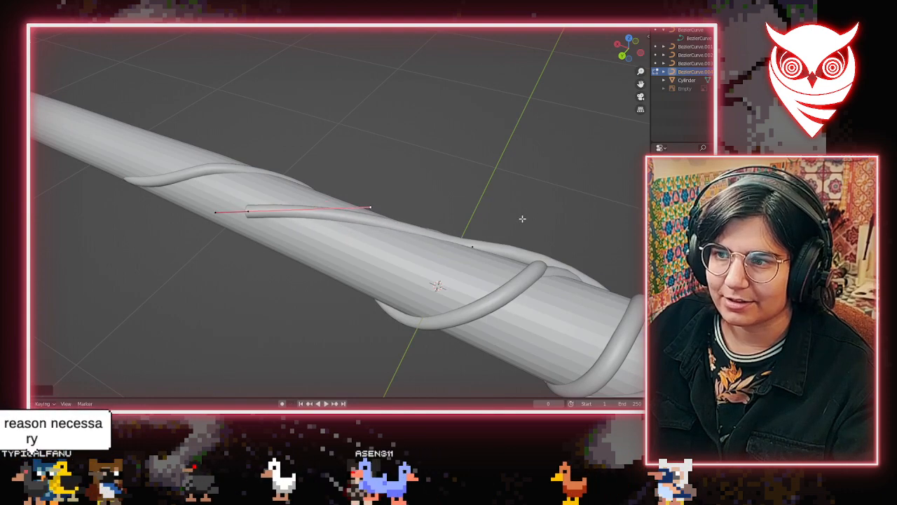
middle_click_drag(523, 218, 262, 242)
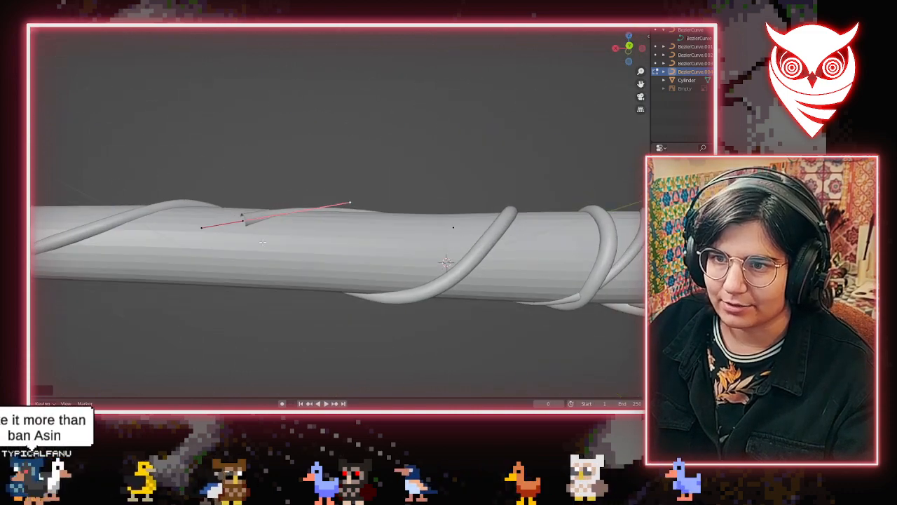
middle_click_drag(40, 252, 91, 270)
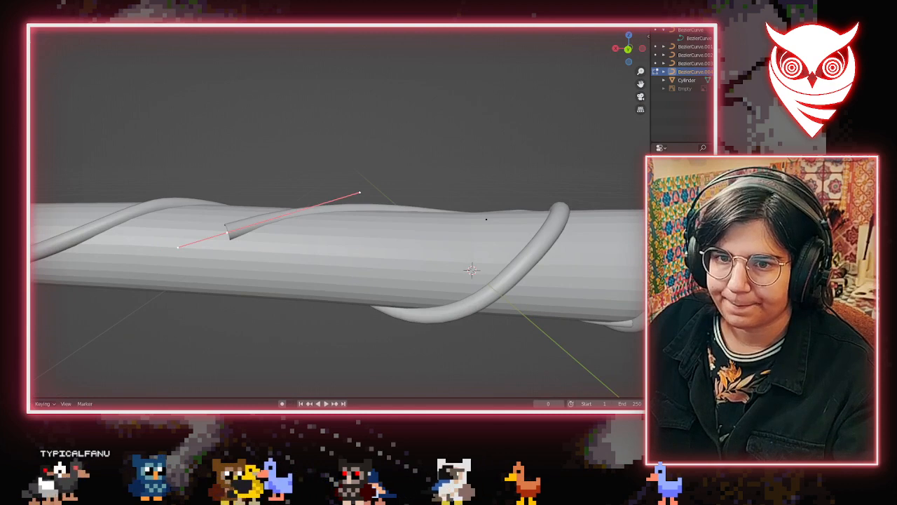
Extend the vine with another control point further along the cylinder and reshape its handle to follow the surface
middle_click_drag(471, 270, 219, 268)
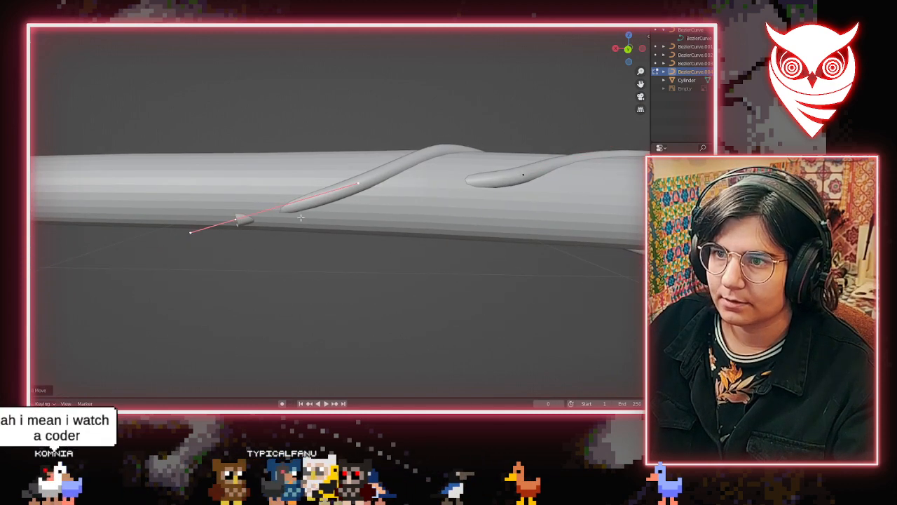
middle_click_drag(355, 198, 455, 216)
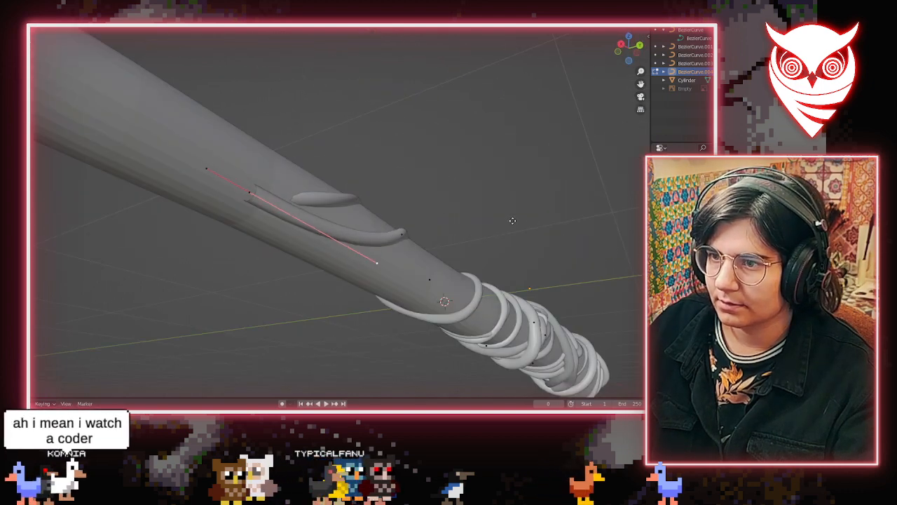
left_click(497, 197)
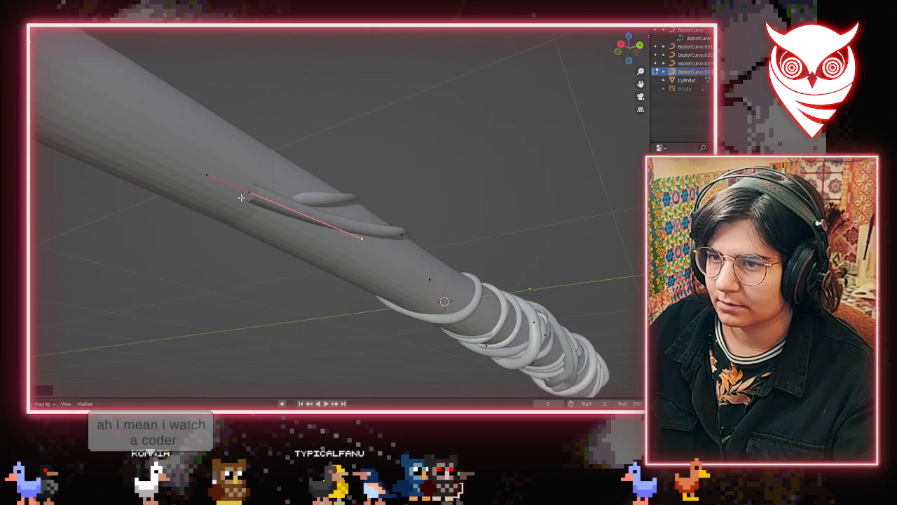
Move the vine's end point closer to the cylinder's surface, near the neighbouring vine's tip
left_click(250, 196)
left_click(281, 227)
middle_click_drag(281, 244, 303, 262)
key("g")
left_click(291, 248)
scroll(304, 263, "up", 4)
middle_click_drag(343, 305, 330, 224)
scroll(325, 218, "down", 3)
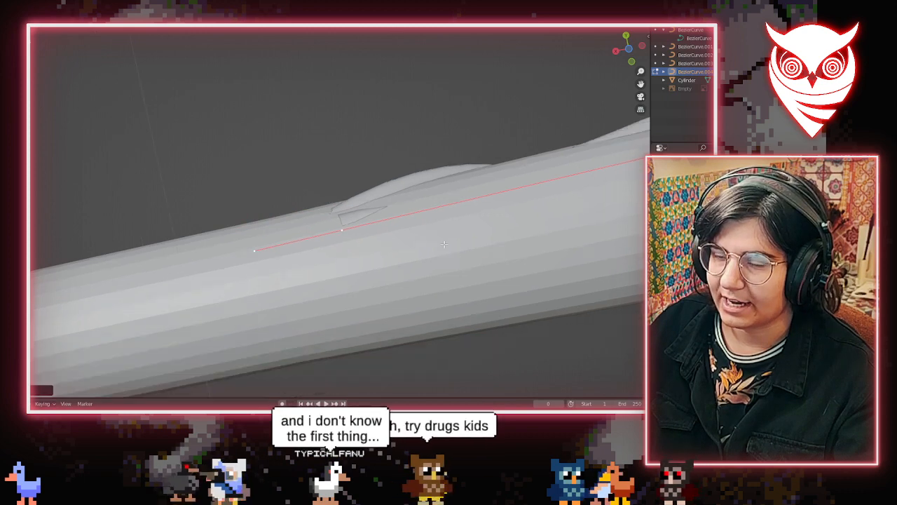
Shorten the end point's inner handle and move the end point outward so the tip tapers into the cylinder
left_click(546, 169)
key("g")
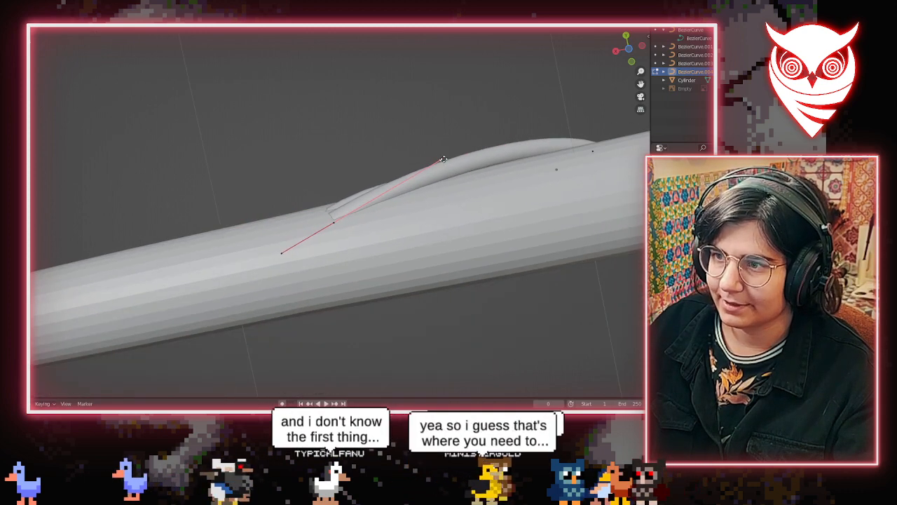
left_click(296, 235)
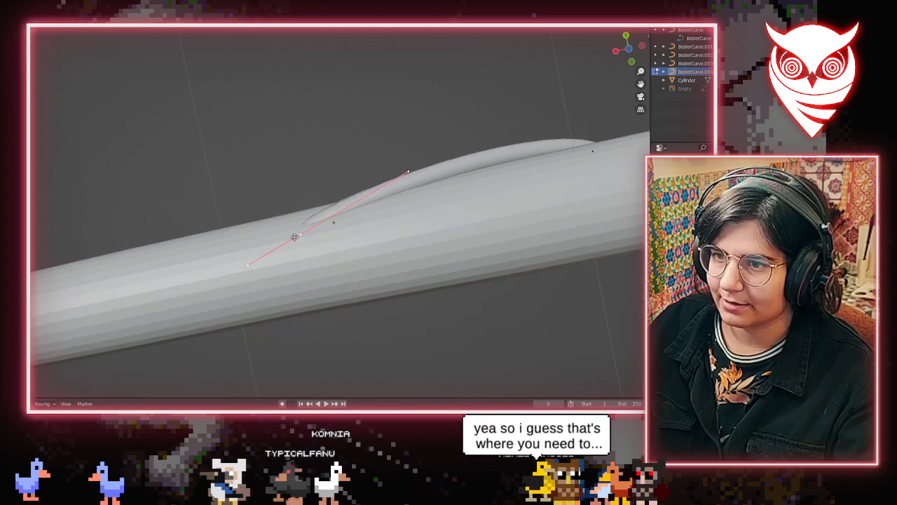
middle_click_drag(295, 234, 350, 272)
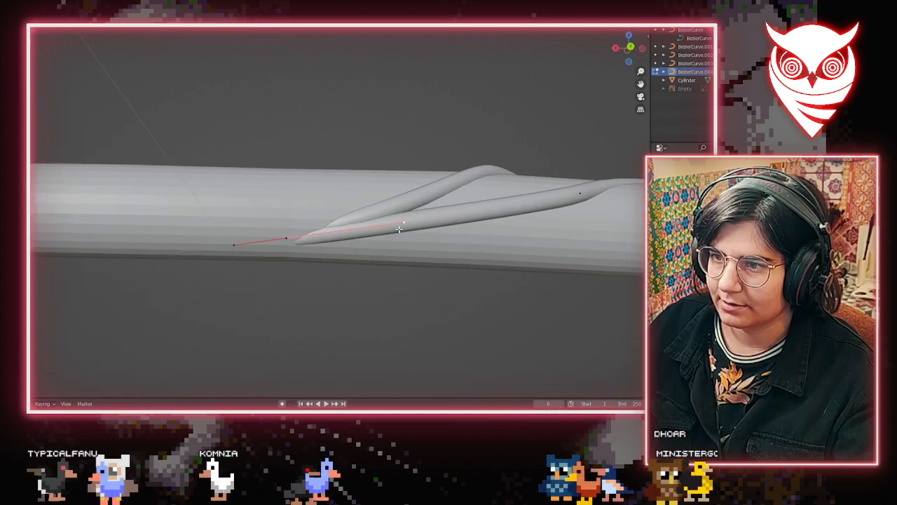
Lower the inner handle of the tip point and the facing handle of the preceding control point
key("g")
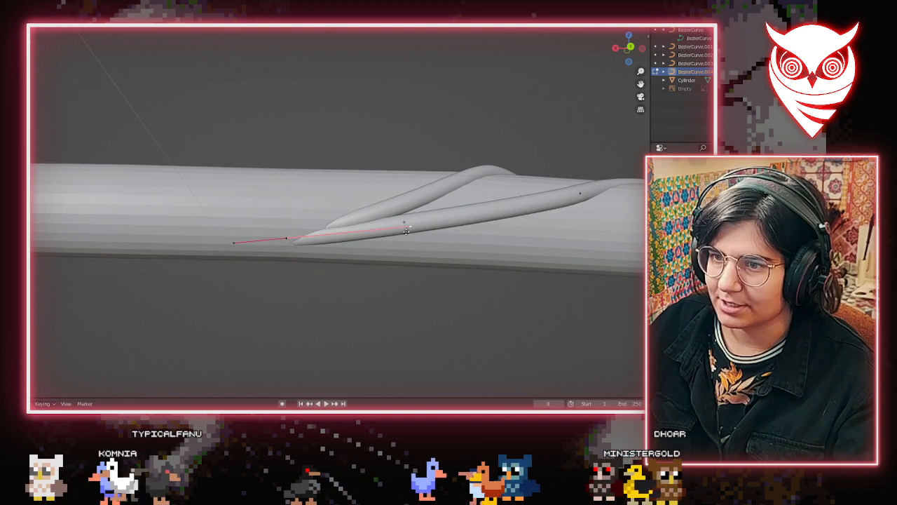
left_click(414, 227)
middle_click_drag(413, 227, 560, 221)
middle_click_drag(614, 211, 563, 312)
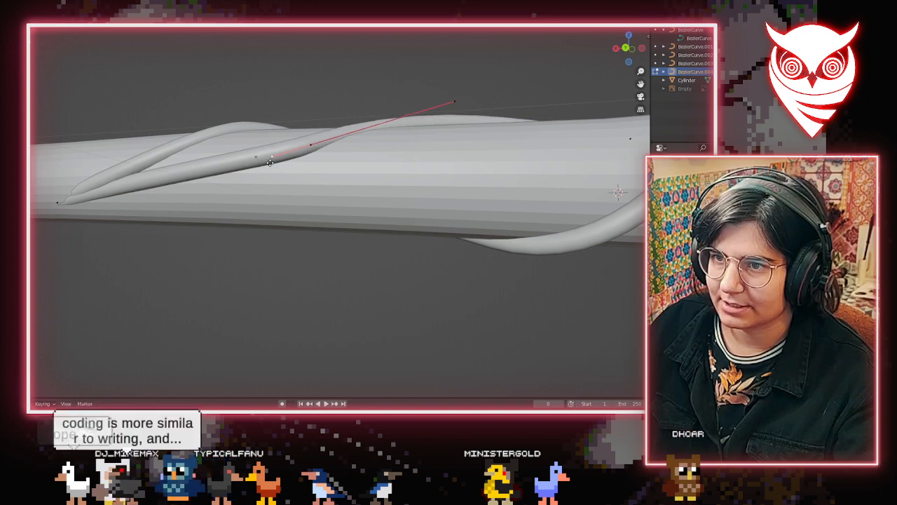
left_click(270, 167)
Reposition the next control point back along the vine and its handles to smooth the bend over the cylinder
middle_click_drag(272, 179, 456, 267, "shift")
scroll(321, 238, "up", 4)
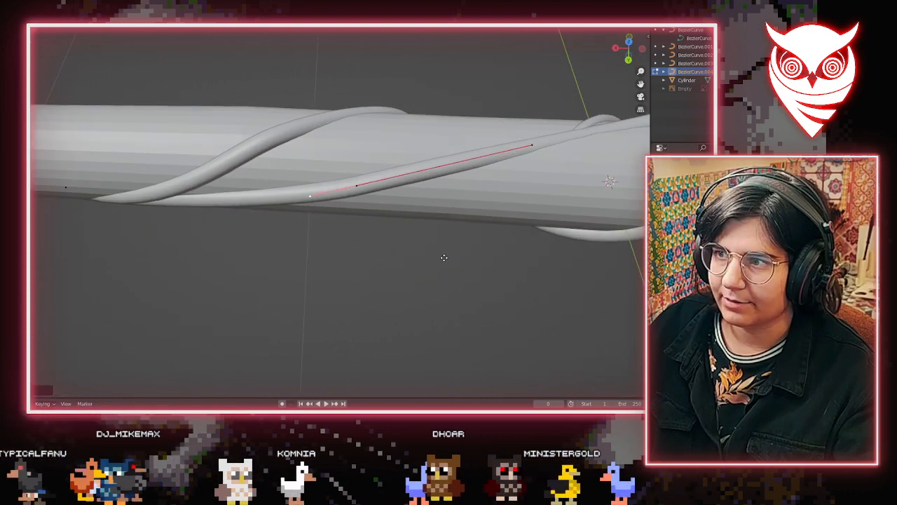
middle_click_drag(445, 257, 456, 177)
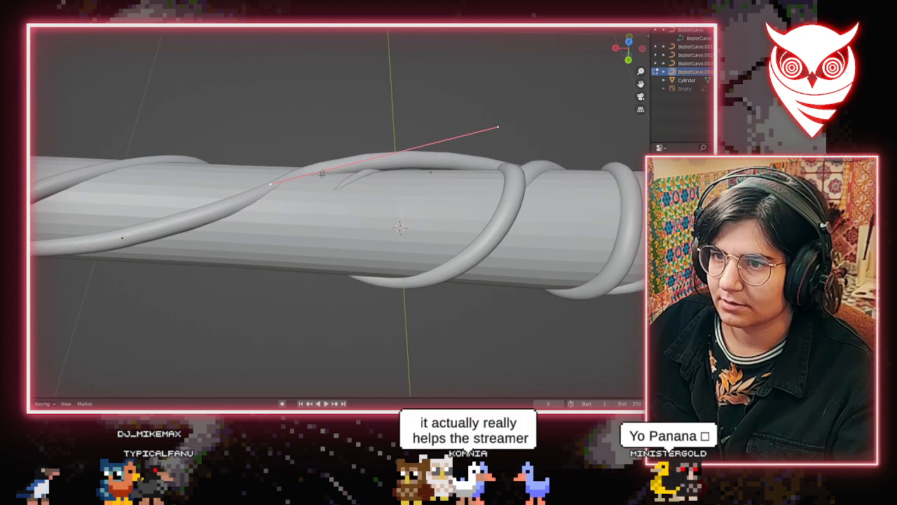
middle_click_drag(399, 227, 378, 229)
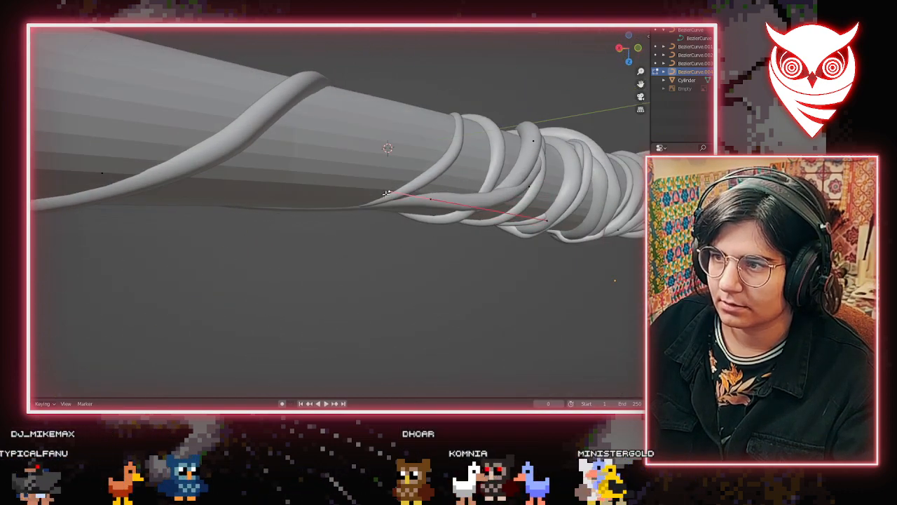
Move the control point near the vine crossing so the curve lies across the cylinder's upper side
middle_click_drag(450, 219, 262, 258)
scroll(360, 239, "down", 3)
key("g")
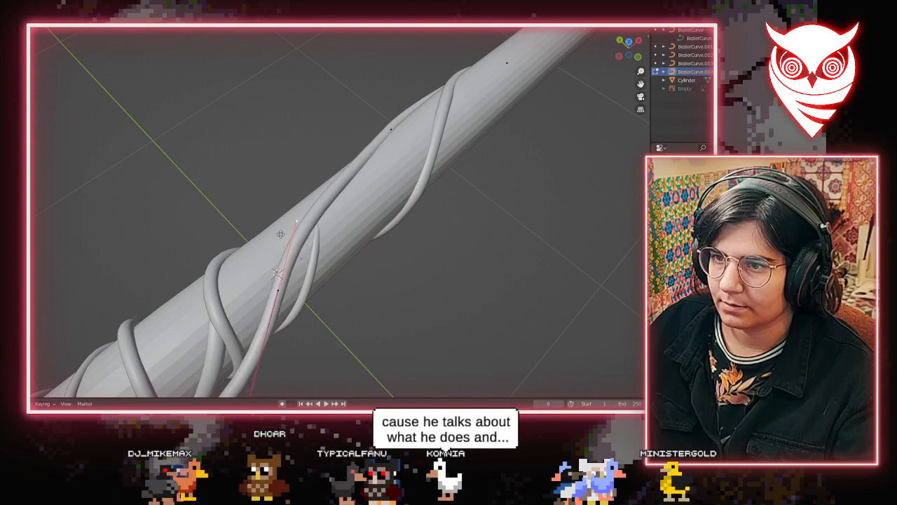
right_click(279, 293)
key("g")
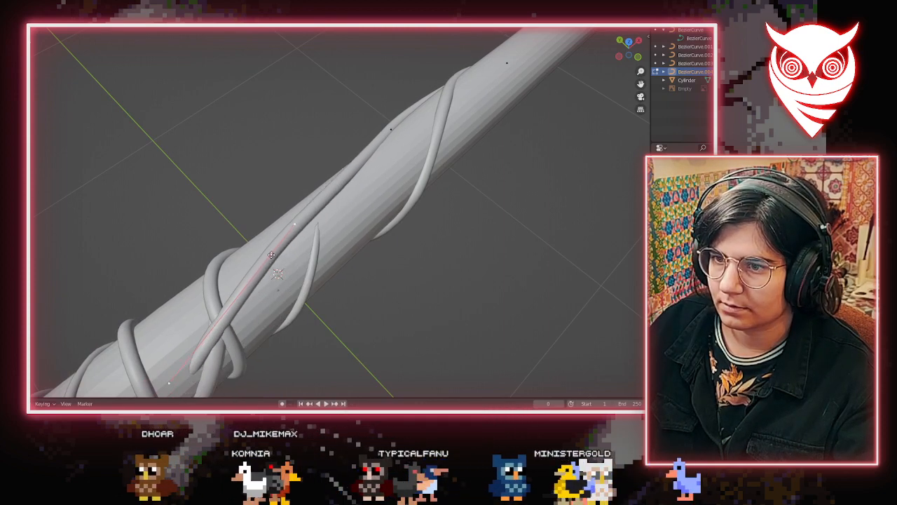
left_click(260, 262)
Nudge the crossing control point along the cylinder and raise its handle on the tip side
middle_click_drag(260, 264, 452, 298)
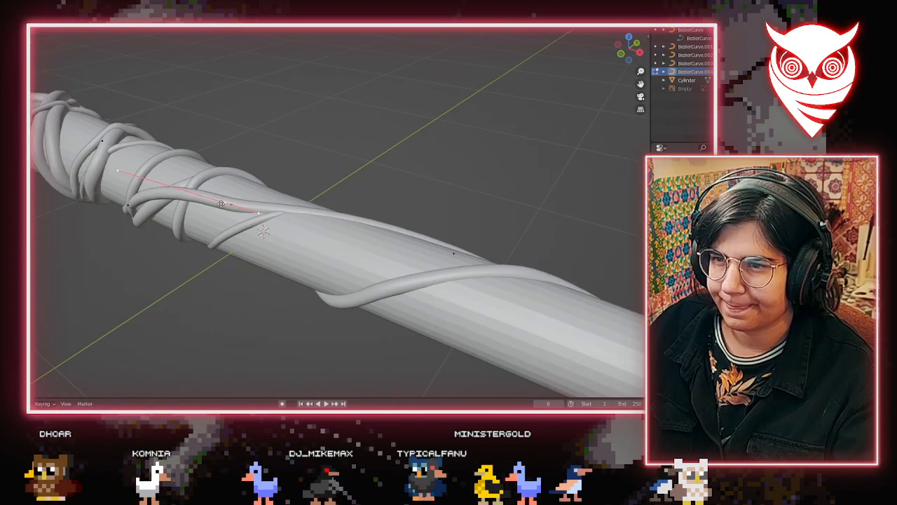
left_click(237, 206)
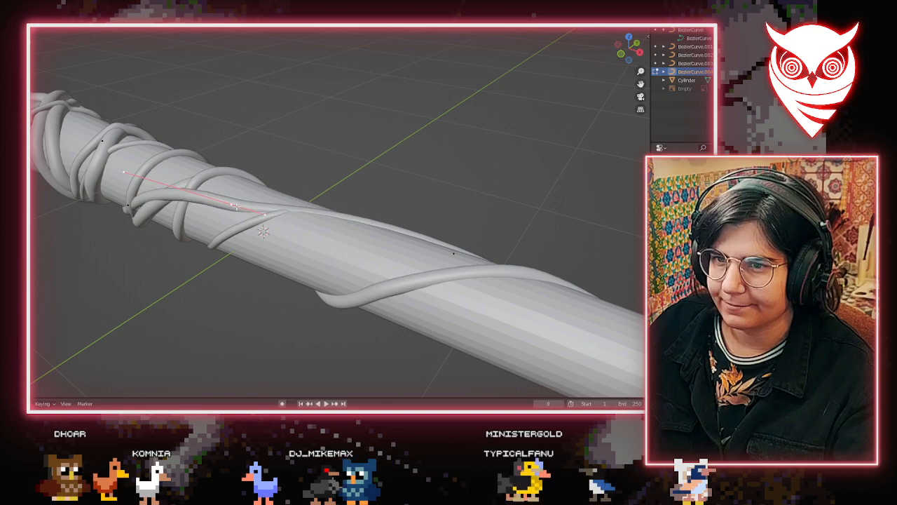
middle_click_drag(223, 233, 234, 223)
left_click_drag(263, 216, 277, 207)
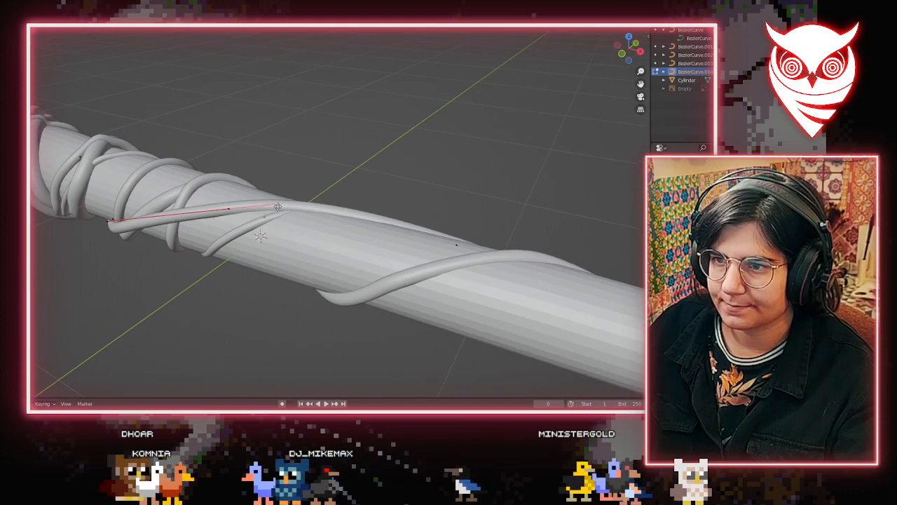
Adjust the inner handle of the control point before the tip to smooth the long diagonal stretch
middle_click_drag(290, 207, 155, 287)
left_click(220, 315)
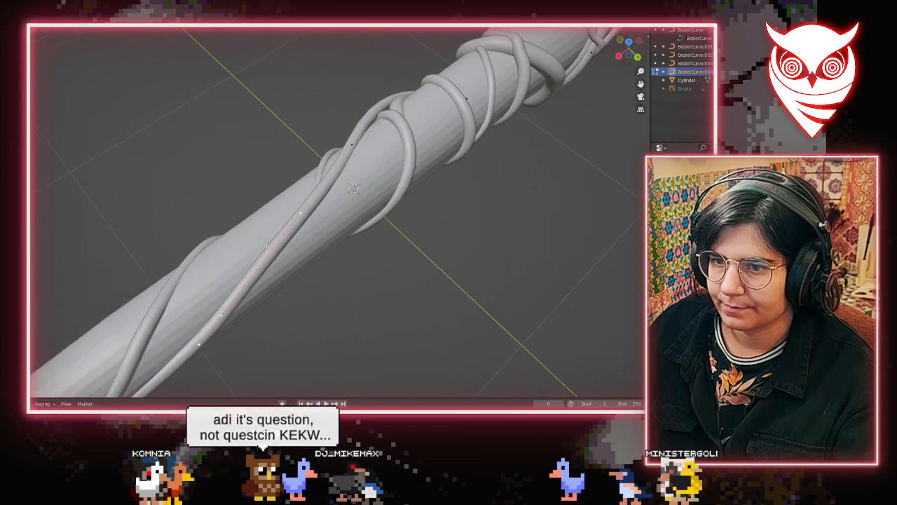
left_click_drag(301, 212, 296, 237)
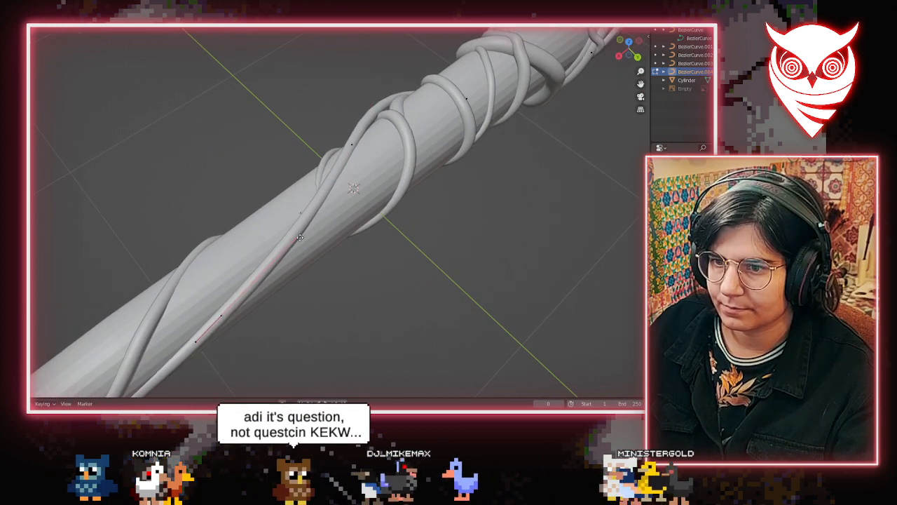
middle_click_drag(319, 194, 381, 194)
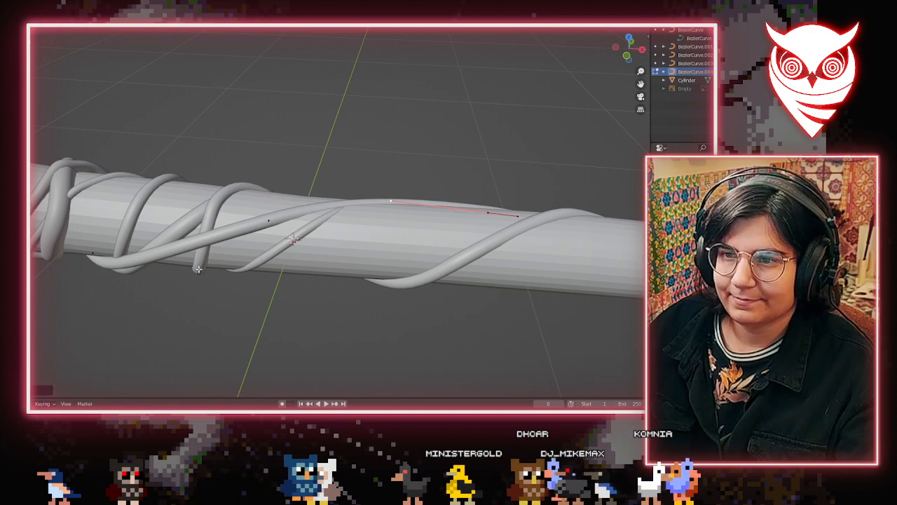
Shift the vine's control point at the thick loop crossing and adjust its handle so the curve tucks under the loop
middle_click_drag(513, 212, 50, 250)
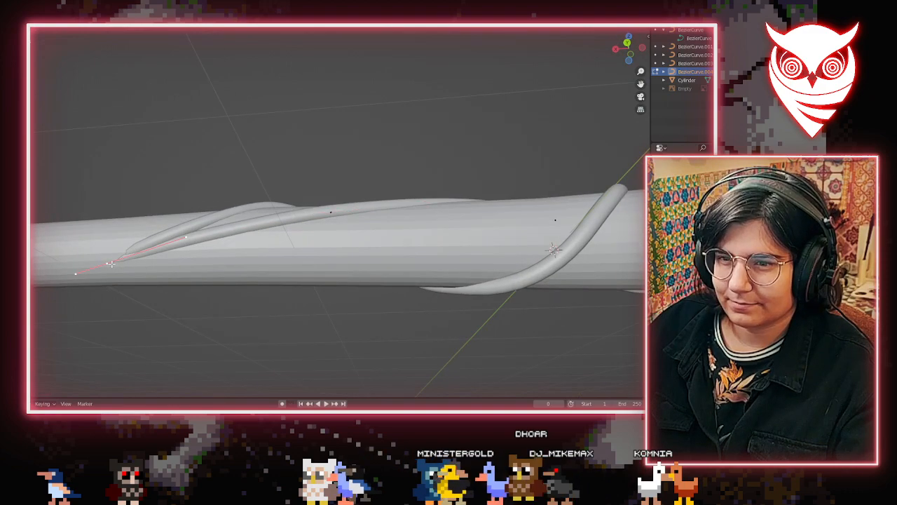
middle_click_drag(515, 240, 340, 215)
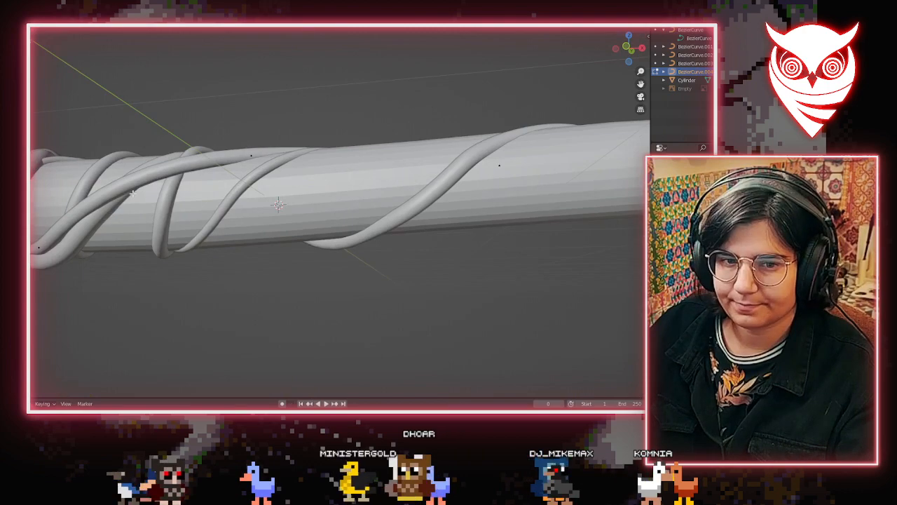
middle_click_drag(133, 193, 239, 242)
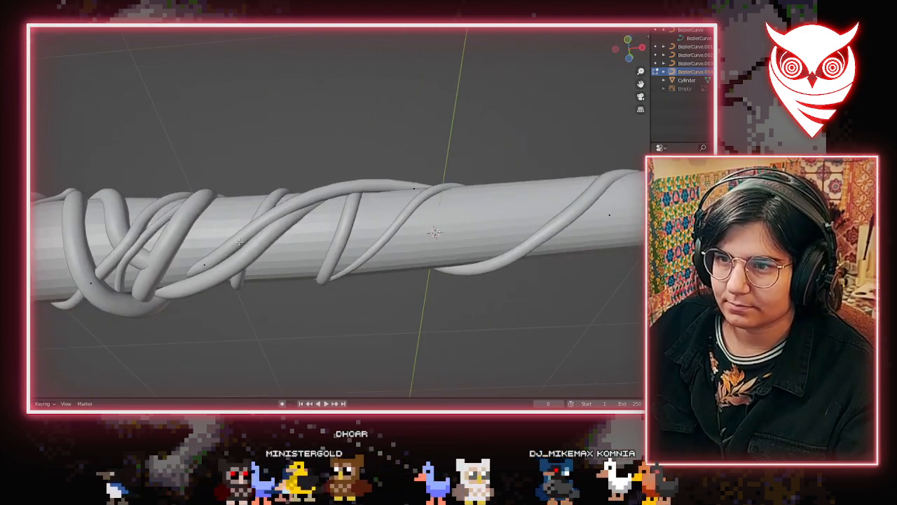
mouse_move(208, 268)
middle_mouse_down()
mouse_move(197, 328)
mouse_move(199, 260)
middle_mouse_up()
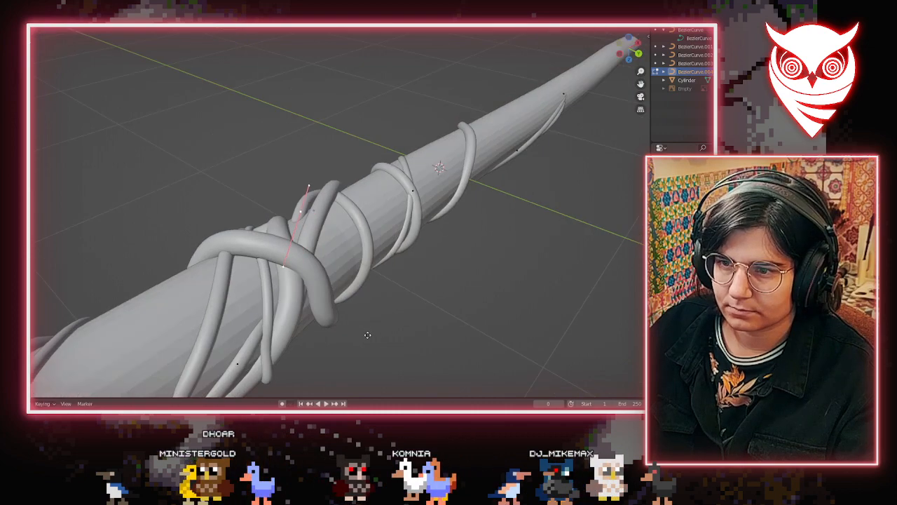
middle_click_drag(381, 336, 348, 222)
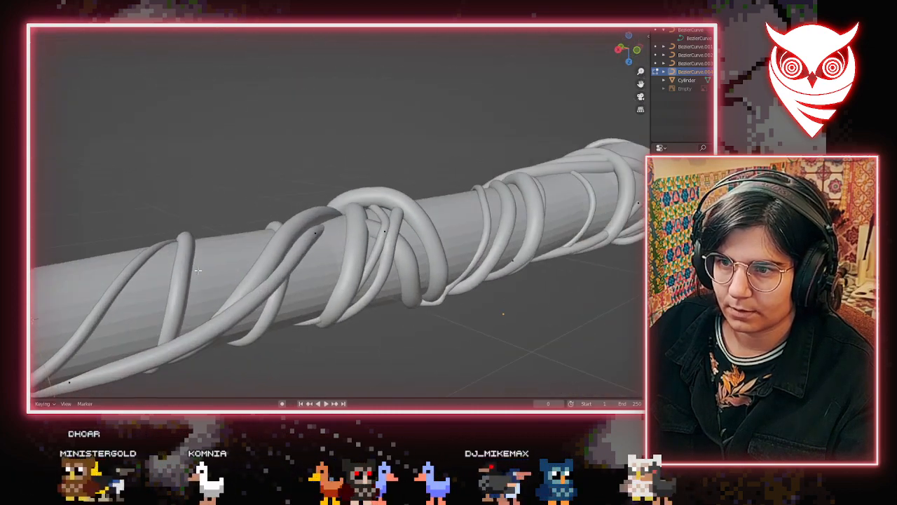
key("g")
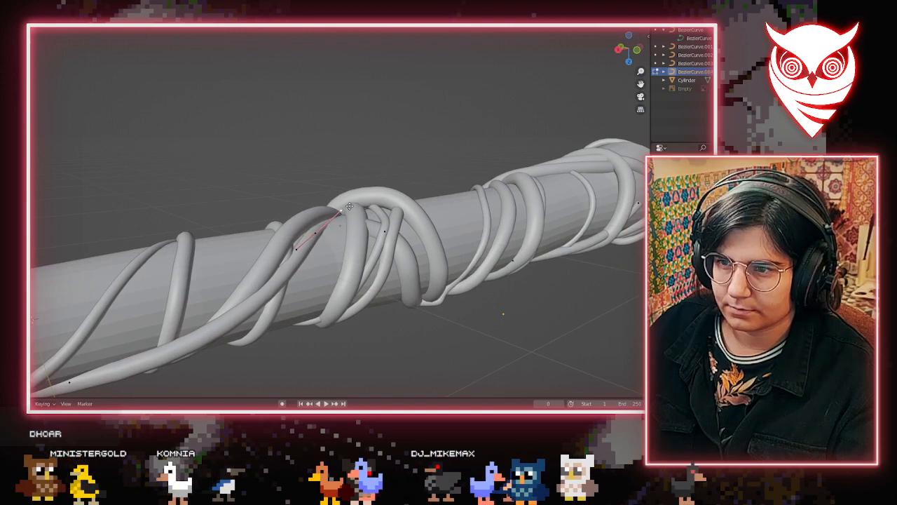
left_click(349, 206)
left_click(298, 250)
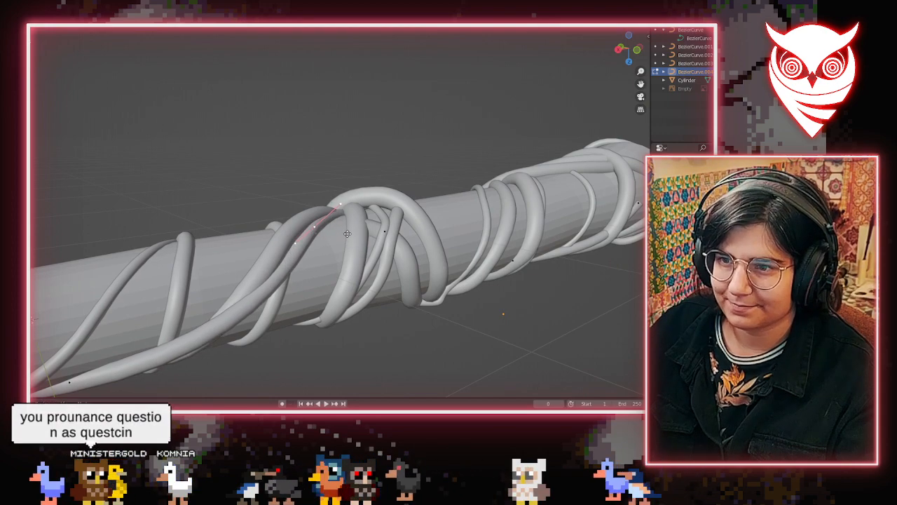
Adjust the handles of the control point beside the thick loop so the curve follows the neighbouring vine over the cylinder
middle_click_drag(346, 234, 230, 282)
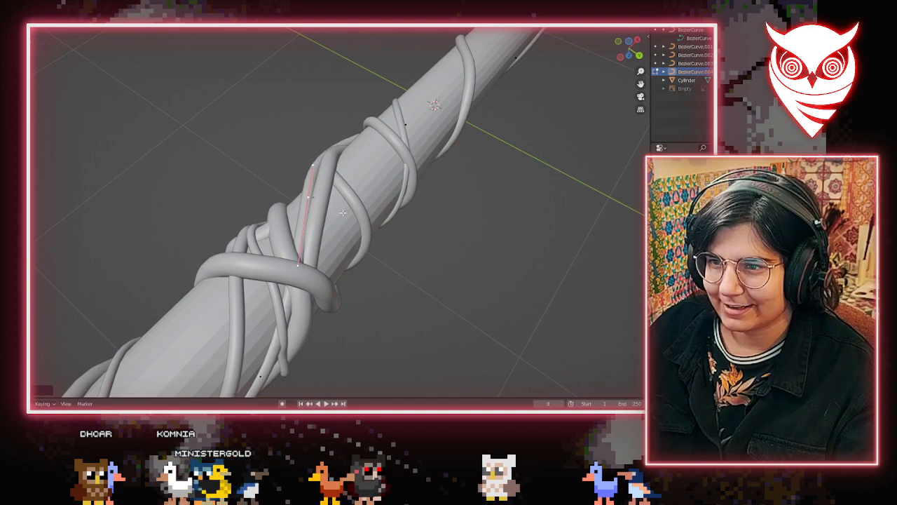
middle_click_drag(343, 212, 437, 209)
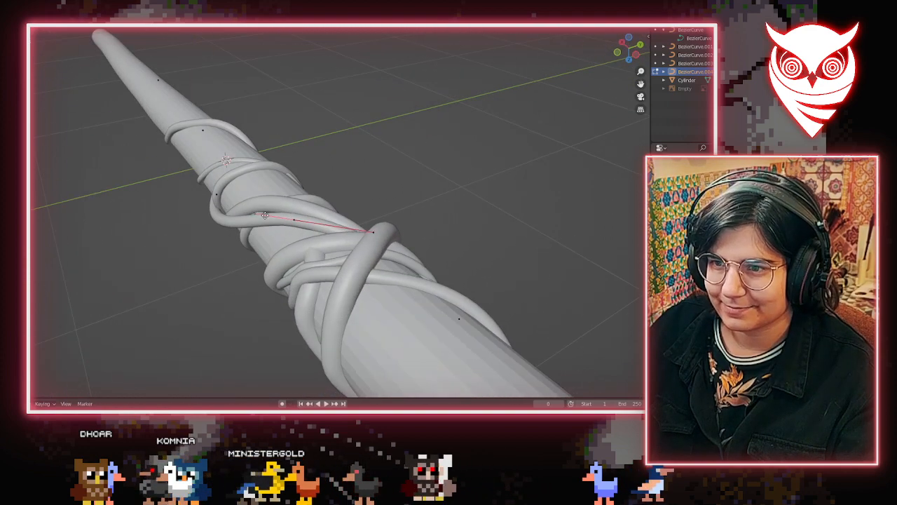
middle_click_drag(300, 240, 218, 261)
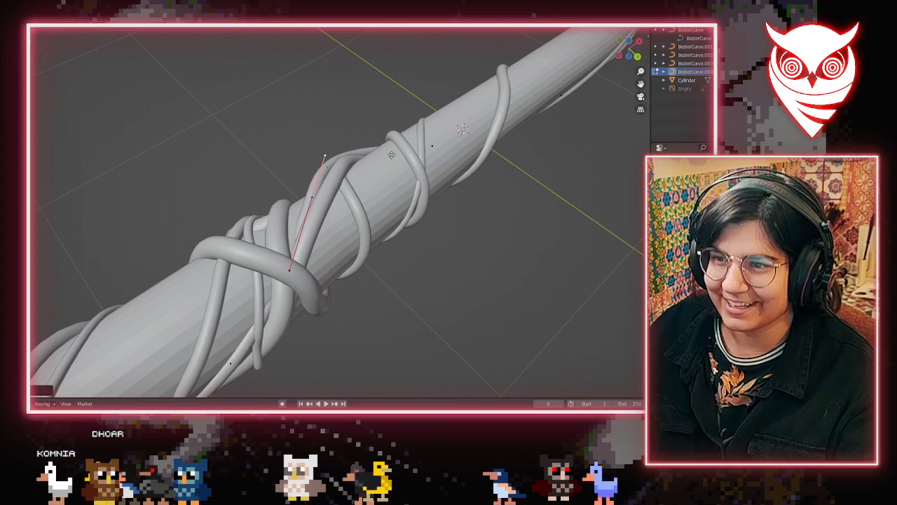
middle_click_drag(390, 168, 263, 205)
scroll(263, 205, "up", 4)
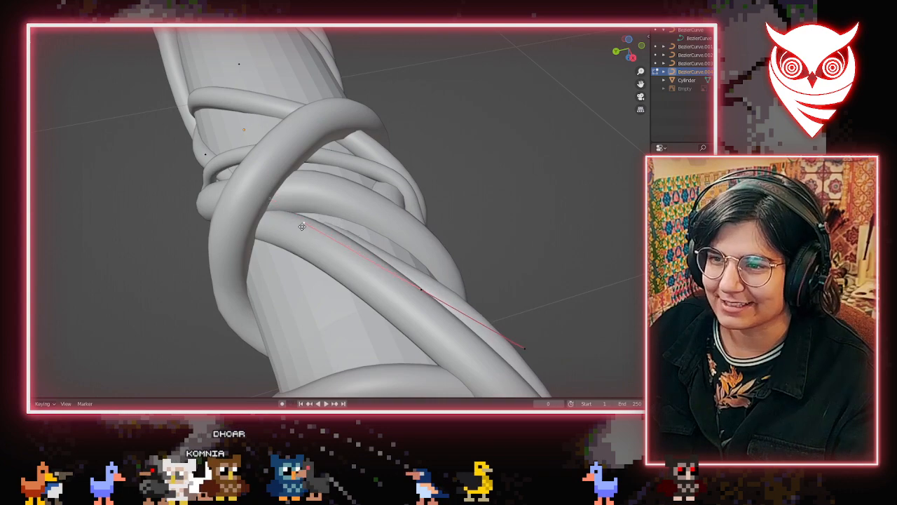
middle_click_drag(289, 213, 304, 271)
scroll(353, 208, "down", 3)
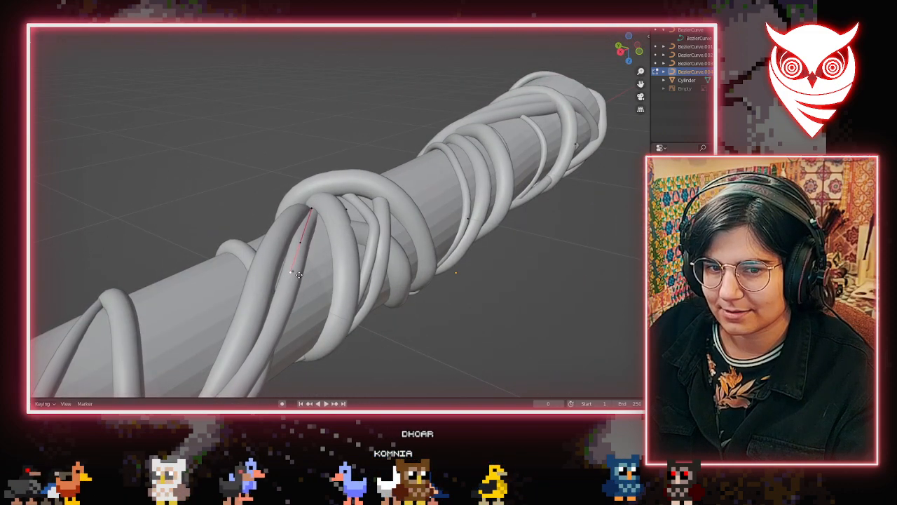
Refine the long diagonal stretch between the crossing vines by moving its control points and handles against the cylinder
middle_click_drag(299, 275, 248, 274)
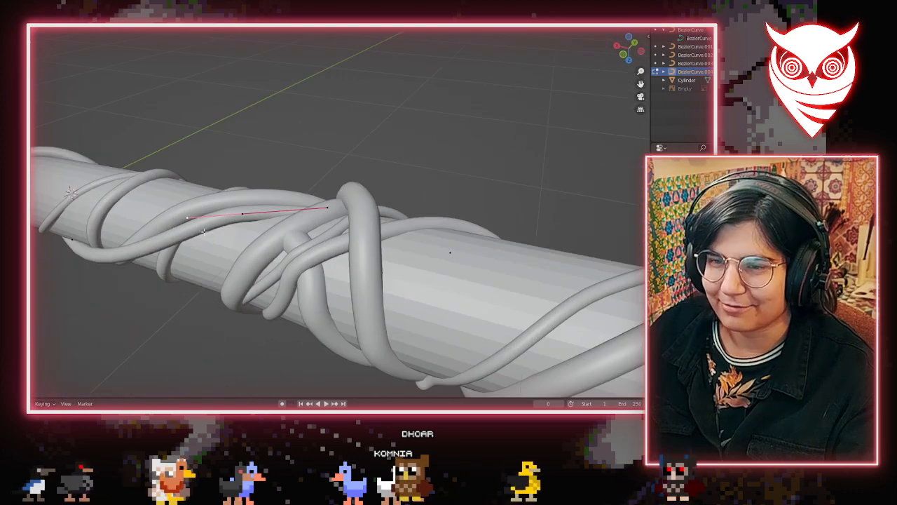
middle_click_drag(191, 222, 459, 198)
key("g")
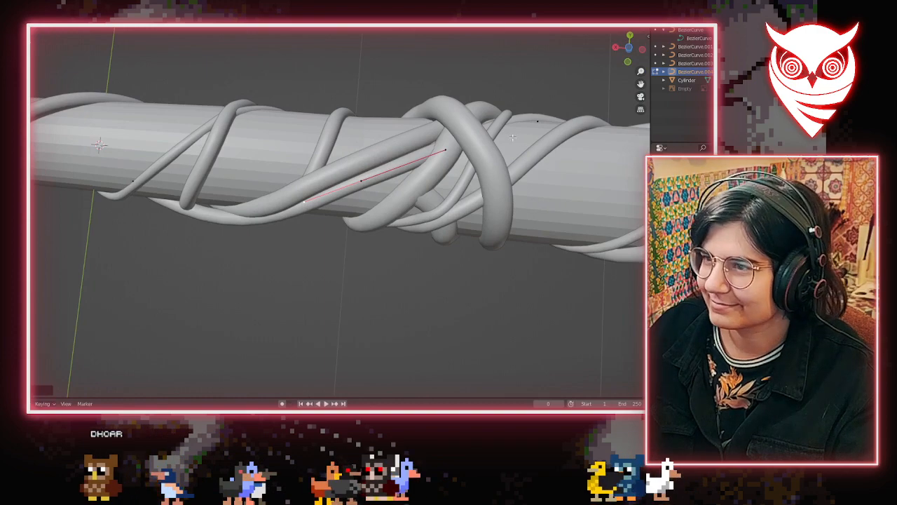
middle_click_drag(512, 137, 316, 236)
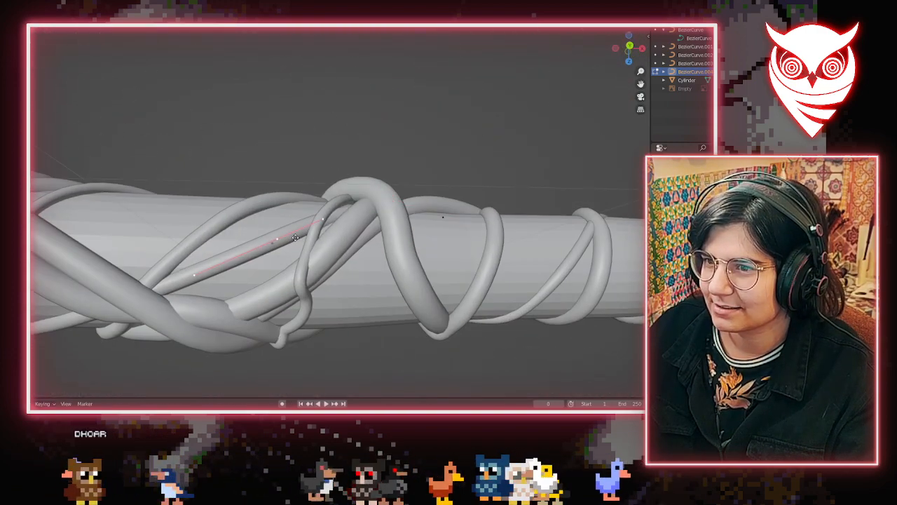
scroll(295, 238, "down", 3)
middle_click_drag(258, 301, 244, 231)
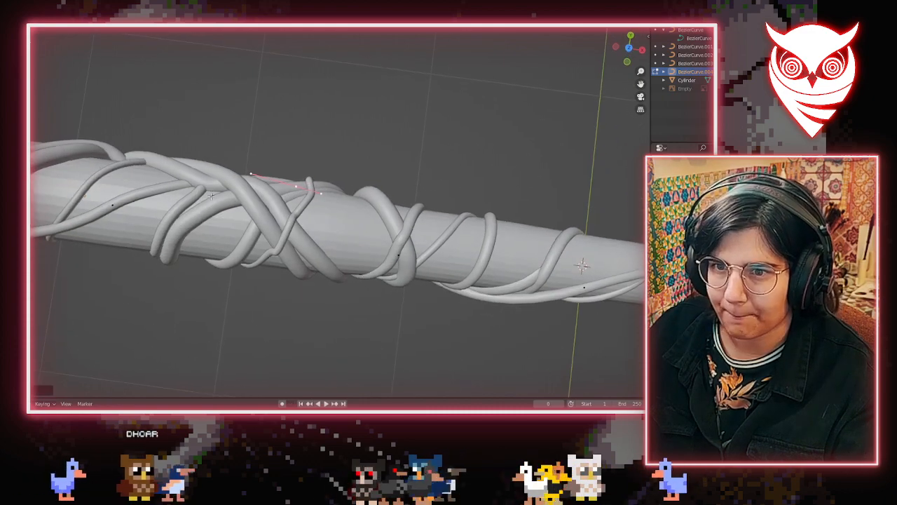
Delete the last control point at the vine's thin tip end to shorten the curve
scroll(243, 232, "down", 5)
middle_click_drag(362, 285, 289, 201)
middle_click_drag(296, 186, 294, 219)
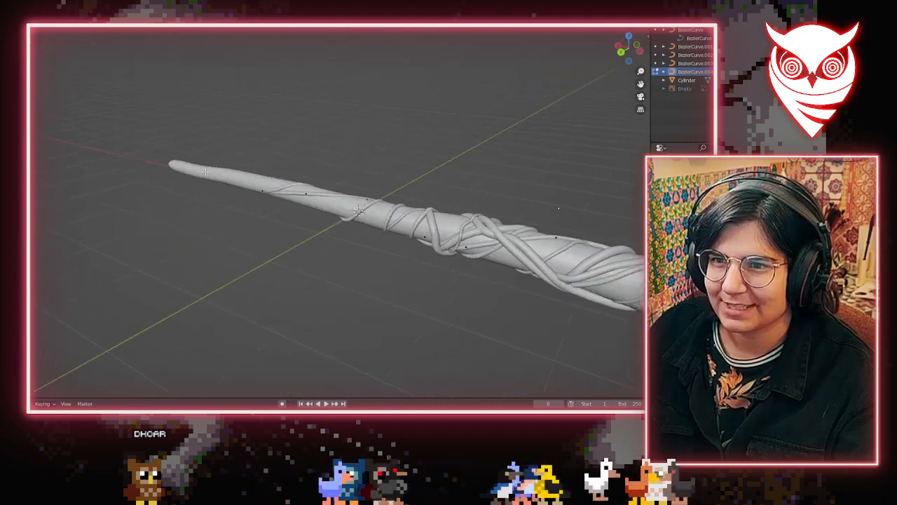
scroll(294, 223, "up", 7)
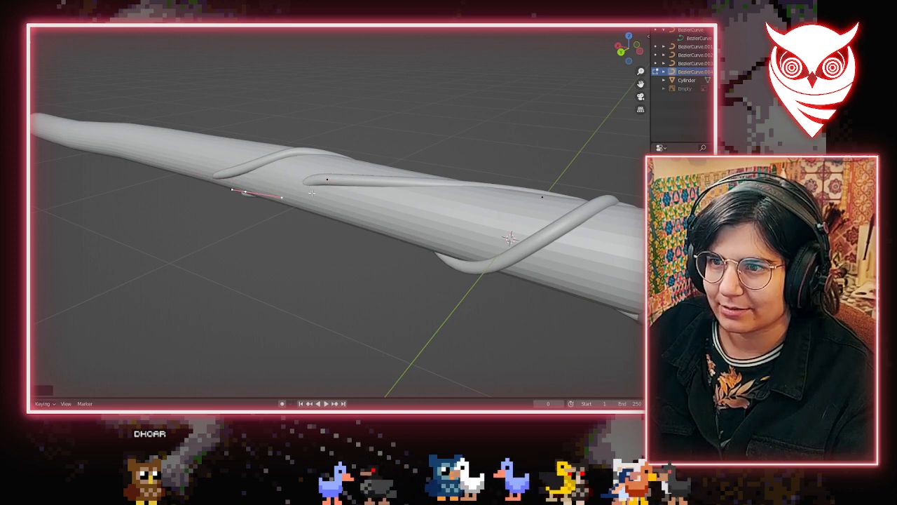
key("x")
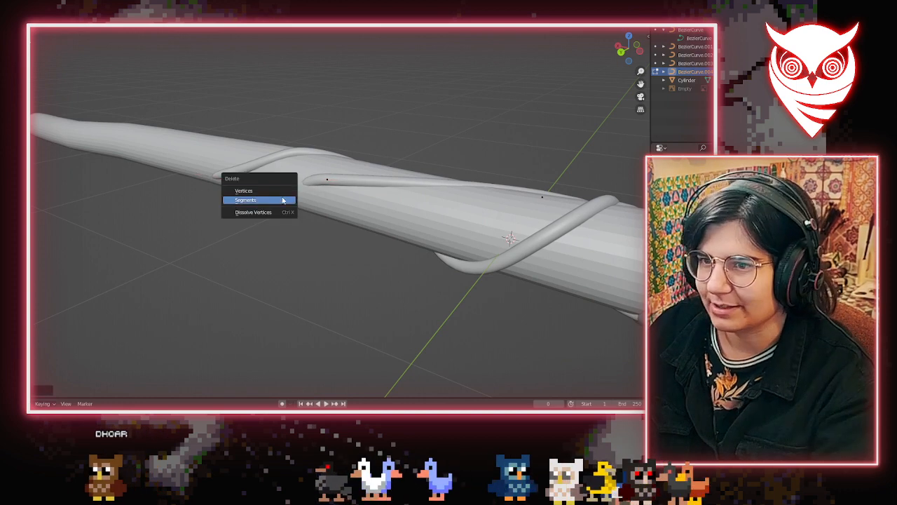
left_click(283, 199)
key("x")
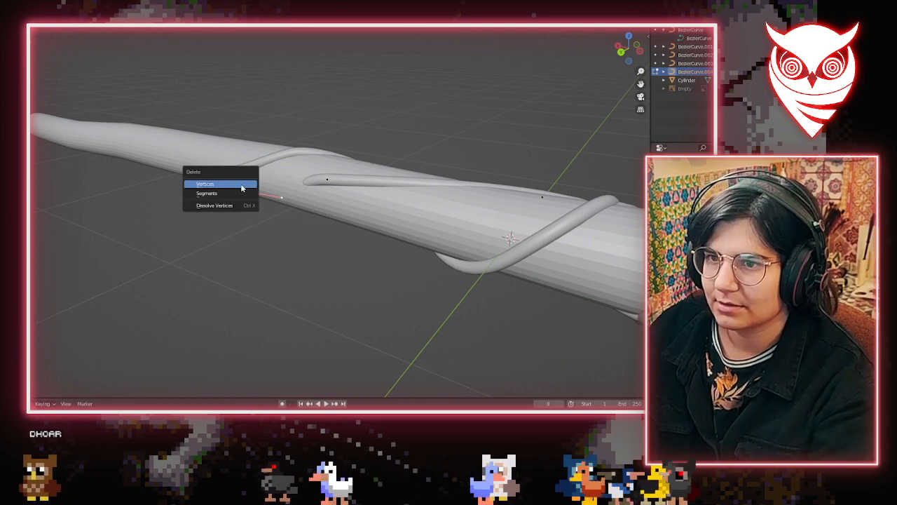
left_click(244, 185)
Shrink the radius of the vine's new end control point so the cut end tapers to a fine tip
left_click(327, 180)
middle_click_drag(329, 182, 384, 197)
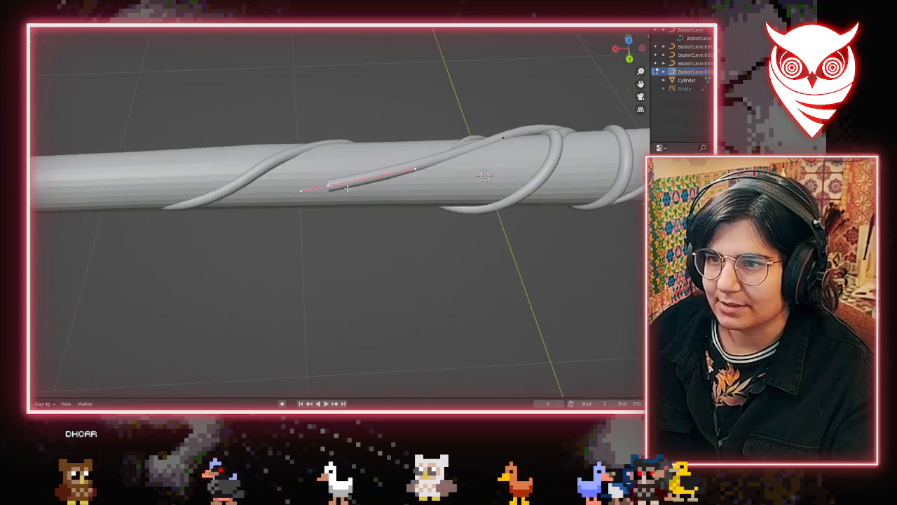
middle_click_drag(328, 262, 432, 248)
scroll(339, 269, "up", 5)
left_click(329, 177)
left_click(307, 202)
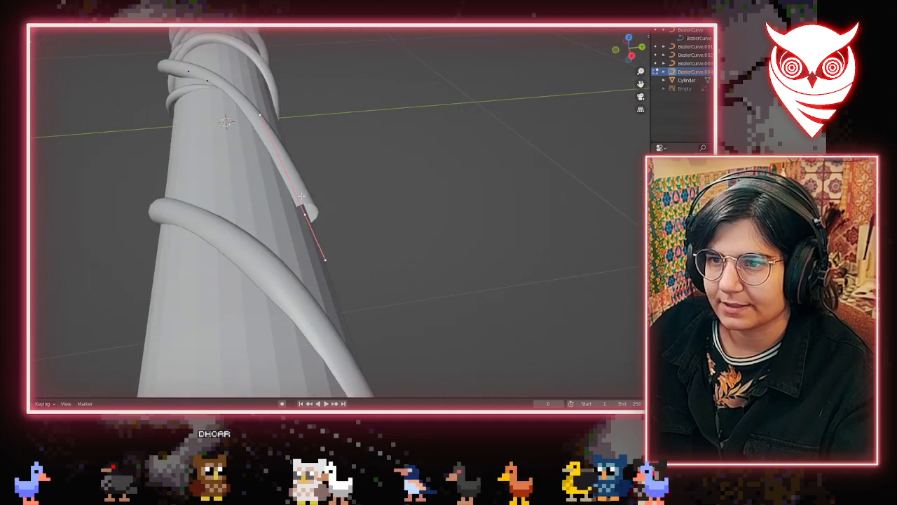
key("alt+s")
left_click(303, 199)
Move the tapered end point and the neighbouring control handles so the tip lies against the cylinder
key("g")
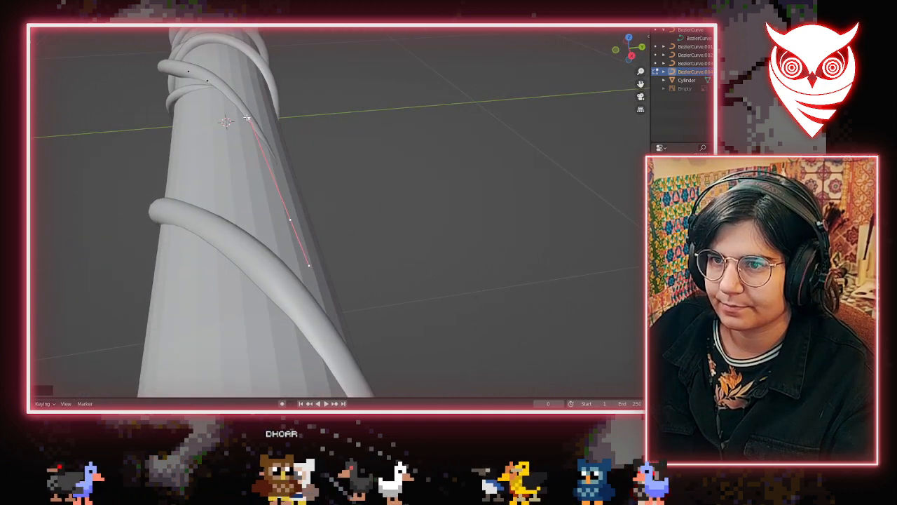
left_click_drag(247, 117, 264, 109)
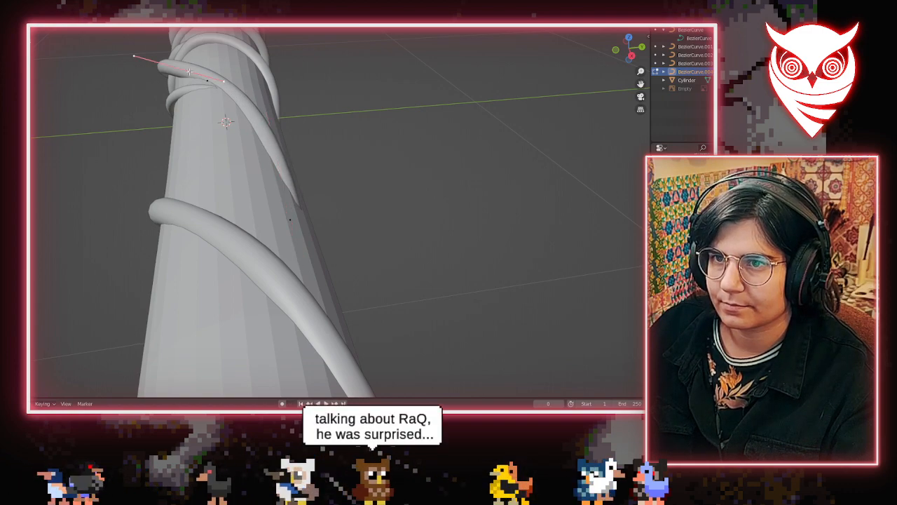
middle_click_drag(263, 110, 385, 168)
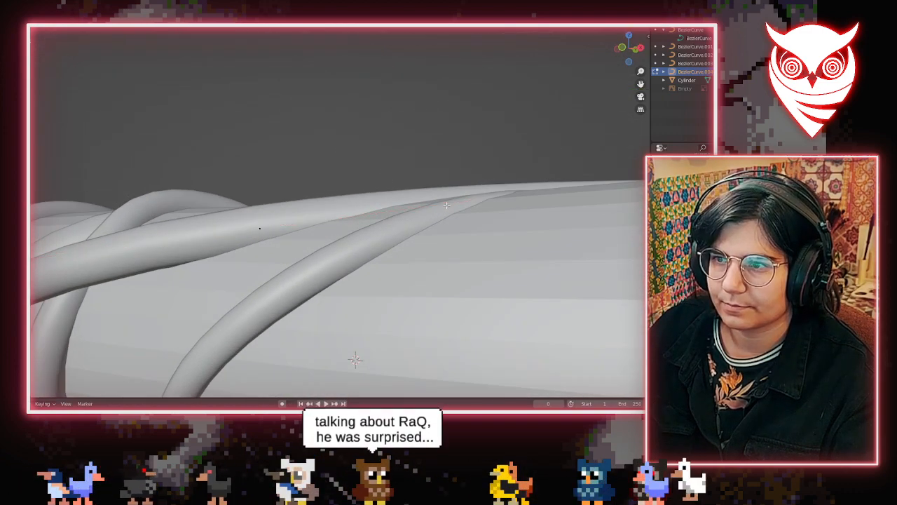
left_click_drag(478, 198, 482, 181)
Leave curve editing, deselect the vine and examine the wrapping along the whole shaft
scroll(247, 268, "down", 2)
middle_click_drag(246, 268, 463, 172, "shift")
key("Tab")
scroll(294, 342, "down", 1)
scroll(295, 343, "down", 5)
left_click(360, 332)
scroll(361, 332, "down", 4)
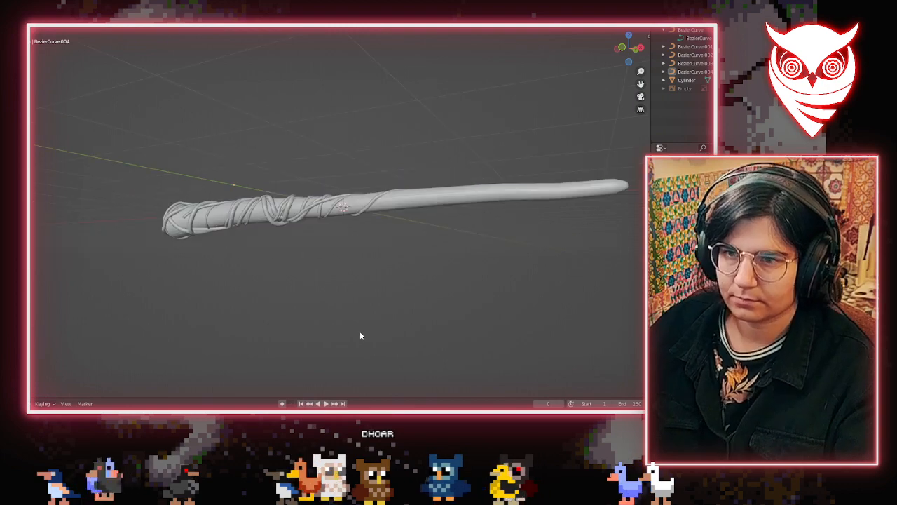
middle_click_drag(360, 332, 92, 285)
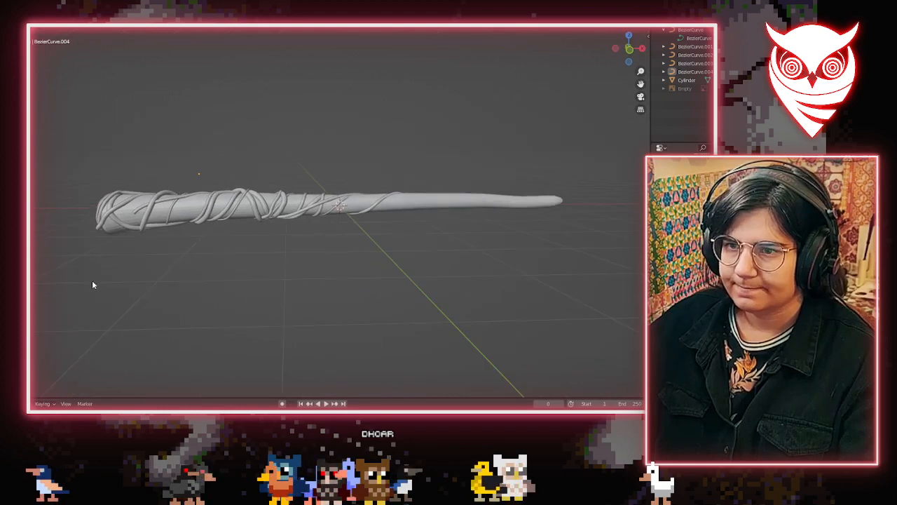
Reopen the vine with the blunt end near the shaft's butt for editing and adjust its end control point's inner handle
middle_click(133, 212, "alt")
scroll(177, 217, "up", 4)
left_click(324, 225)
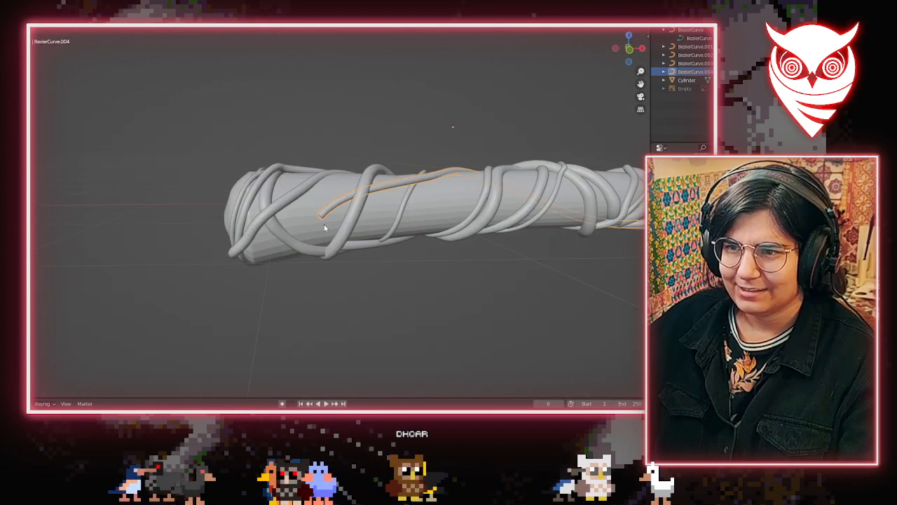
middle_click_drag(324, 227, 293, 269)
key("Tab")
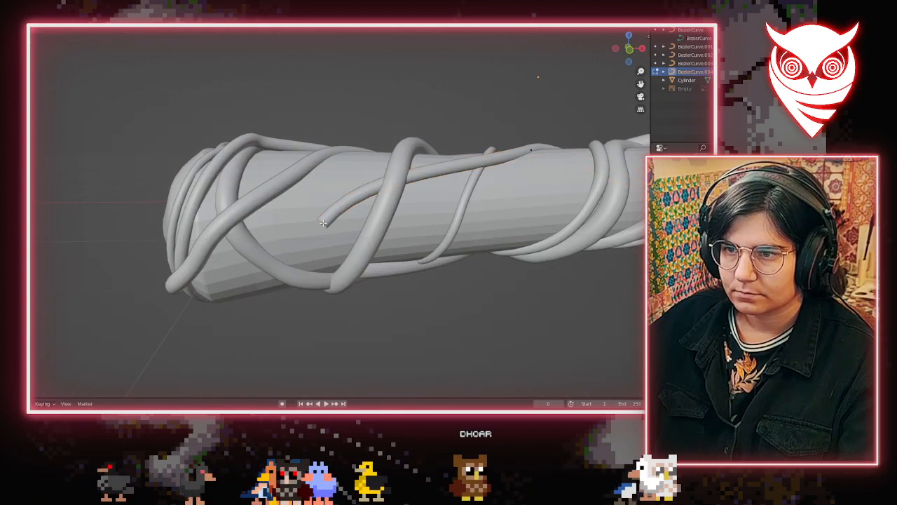
key("g")
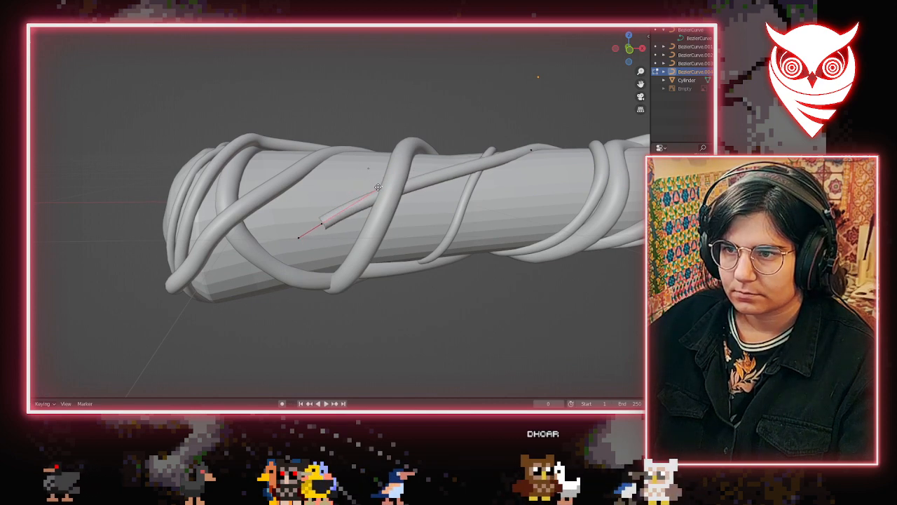
left_click(376, 201)
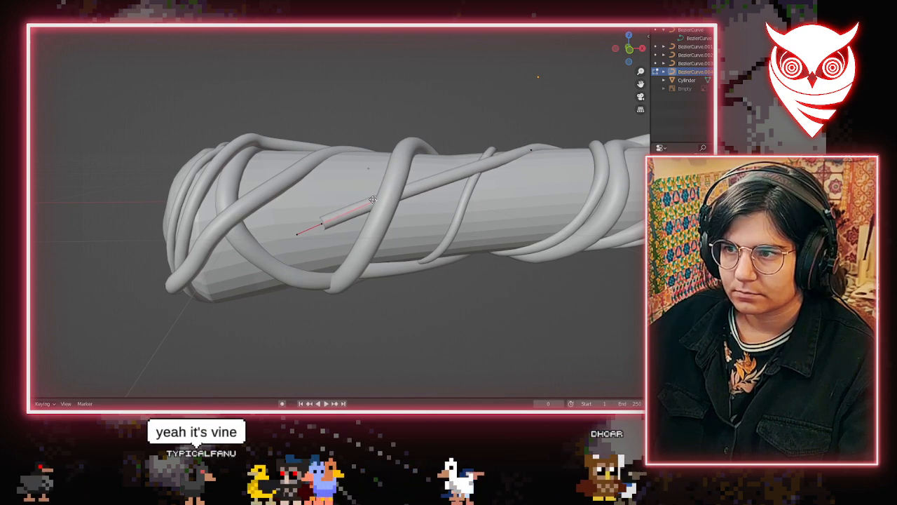
left_click(322, 229)
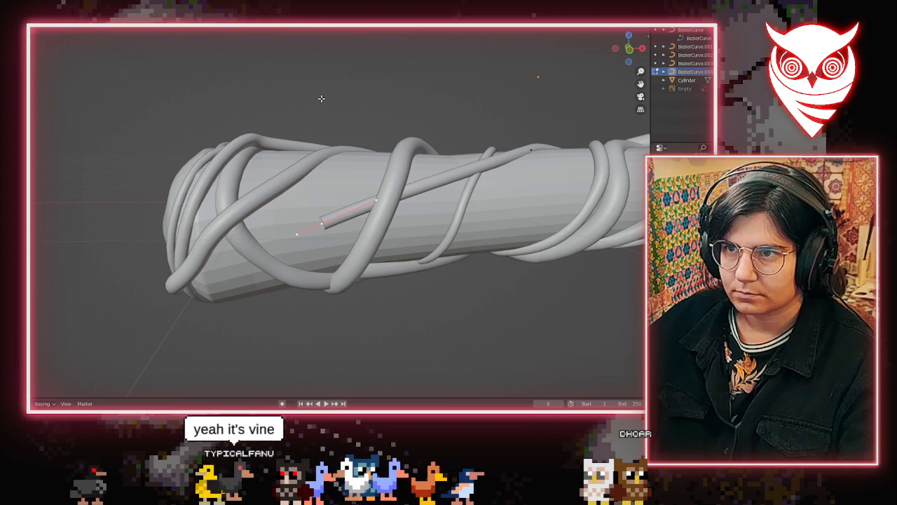
Extrude a new control point from the vine's blunt end towards the shaft's butt and move it against the surface
key("e")
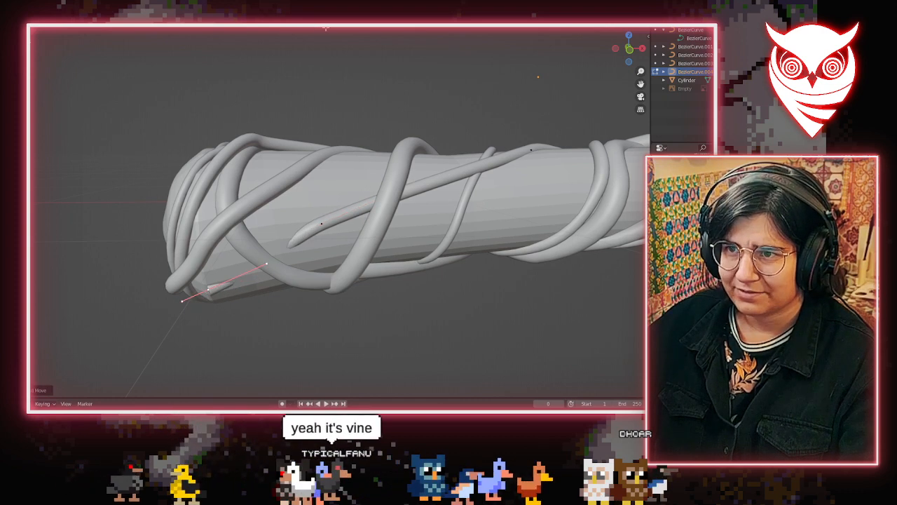
middle_click_drag(208, 288, 406, 239)
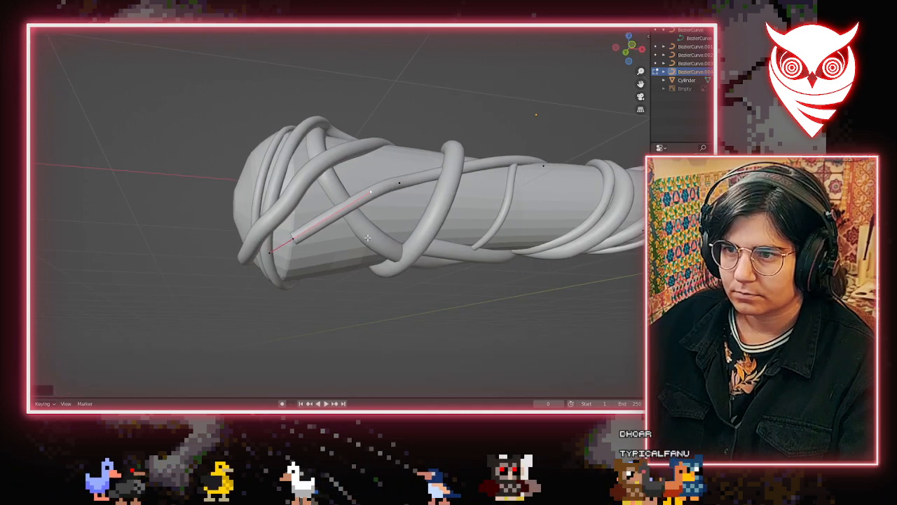
middle_click_drag(367, 238, 269, 309)
key("g")
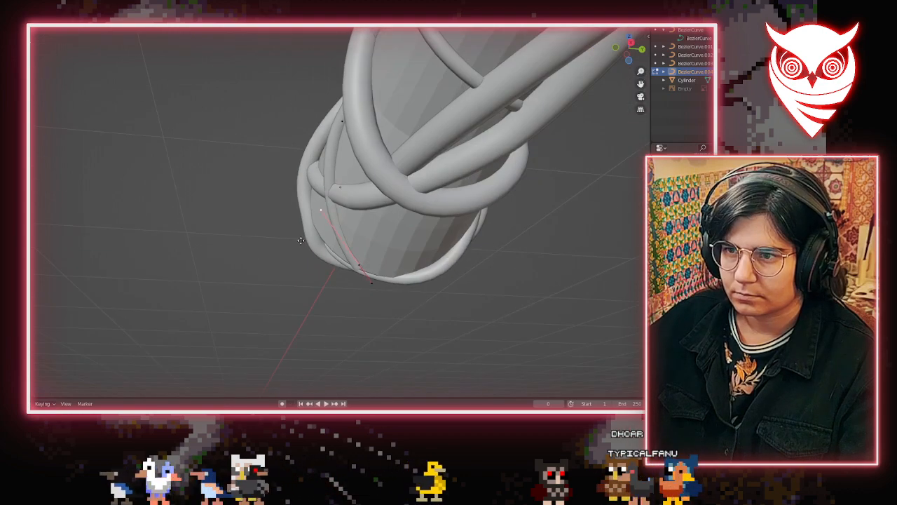
left_click(283, 255)
middle_click_drag(283, 254, 413, 257)
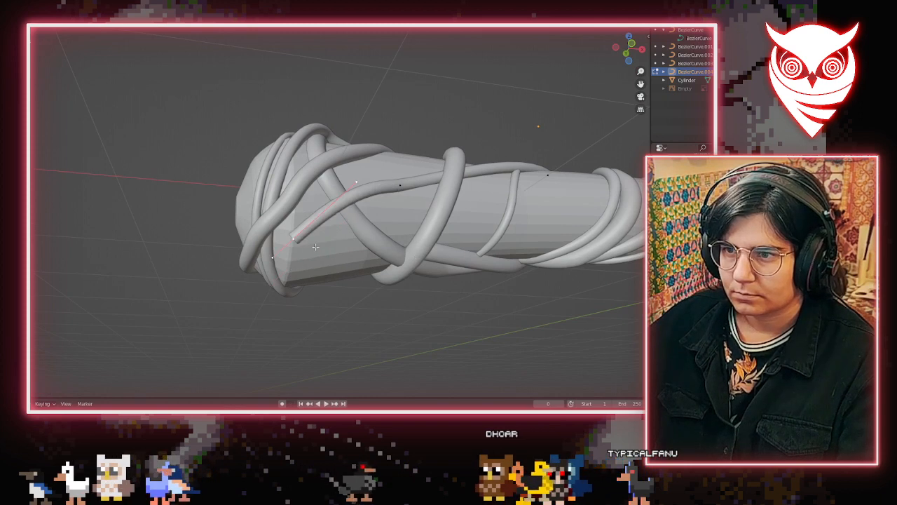
key("g")
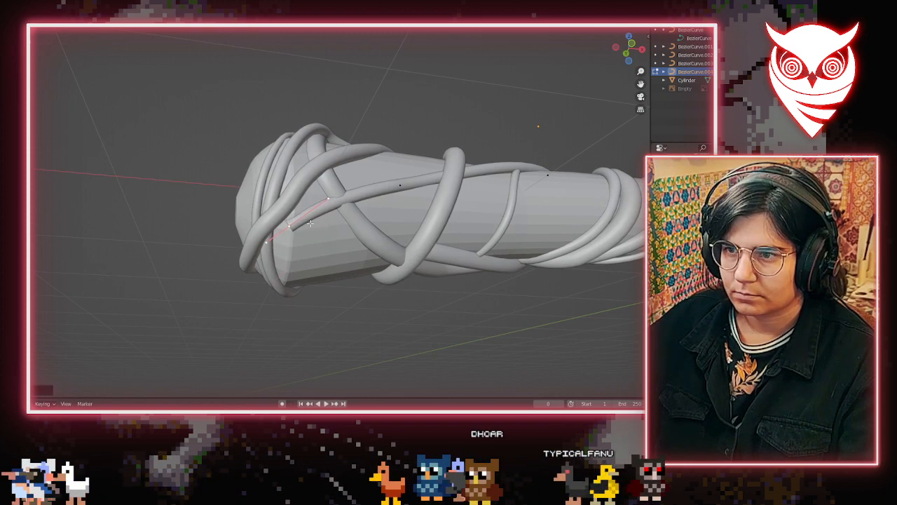
middle_click_drag(310, 223, 337, 235)
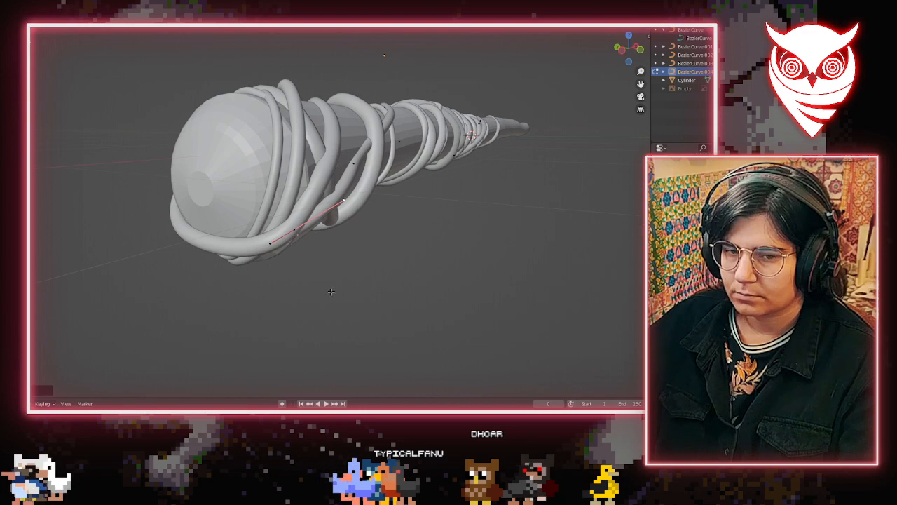
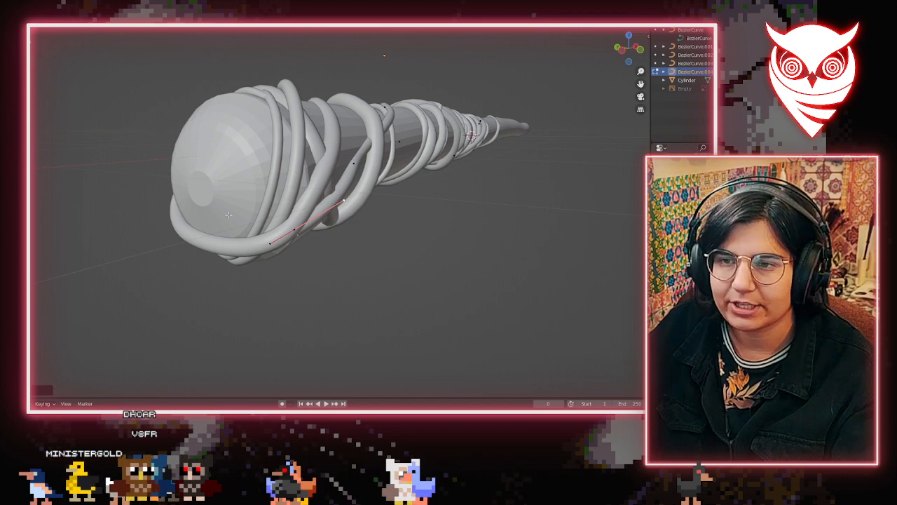
Extend the vine with another control point around the shaft's butt and move it and its handle close to the surface
middle_click_drag(326, 308, 277, 248)
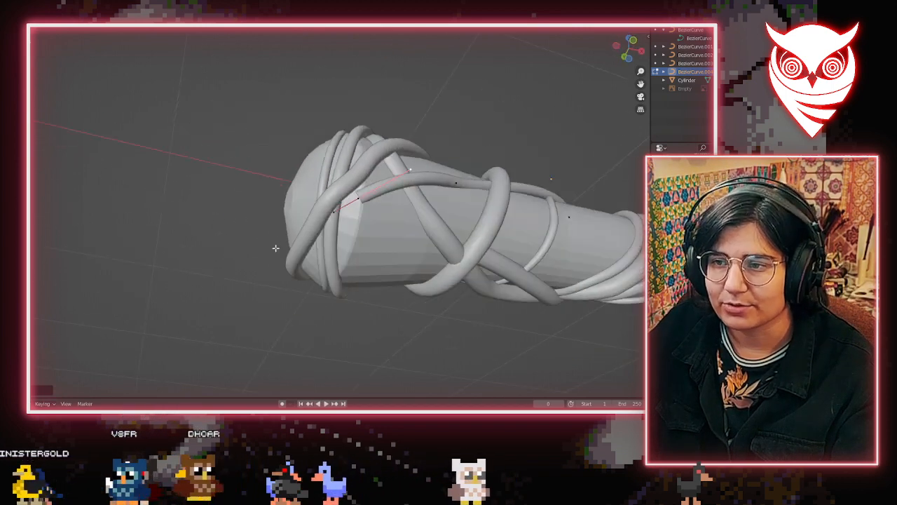
scroll(412, 192, "up", 3)
middle_click_drag(412, 192, 260, 331)
key("g")
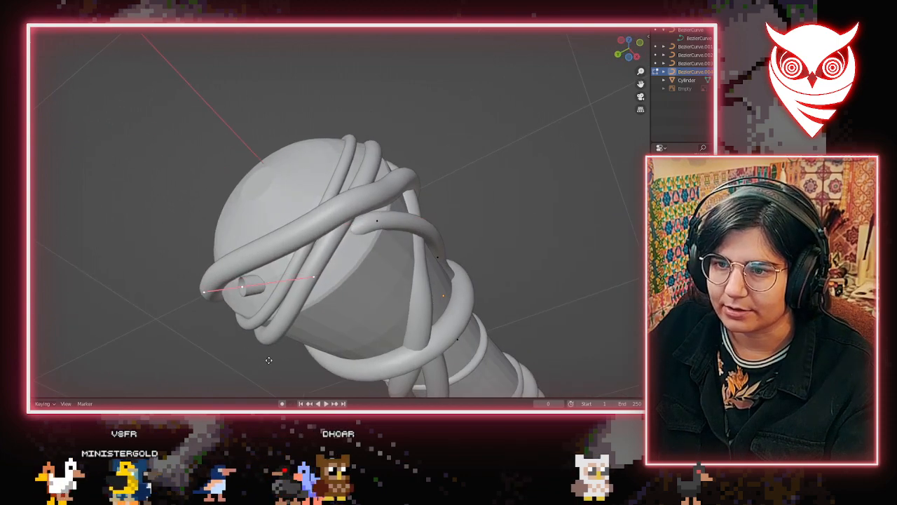
left_click(326, 275)
middle_click_drag(326, 276, 274, 282)
key("g")
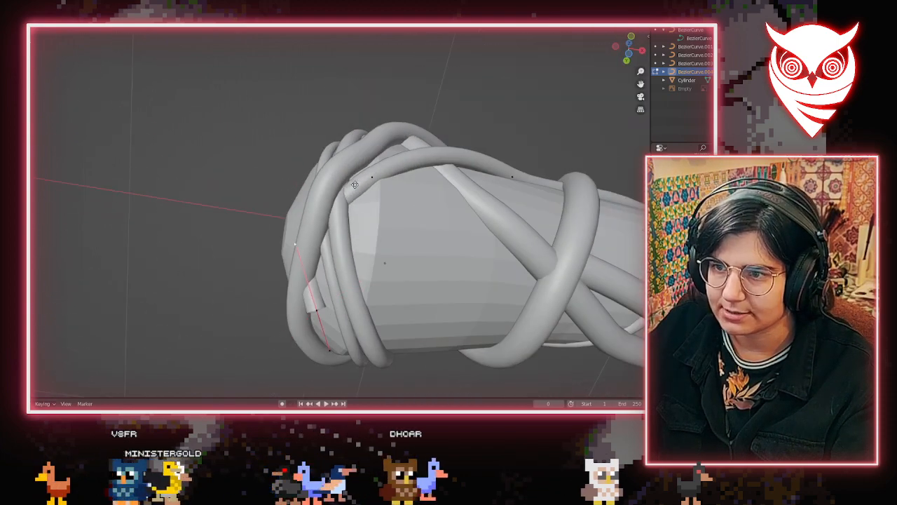
middle_click_drag(333, 254, 431, 177)
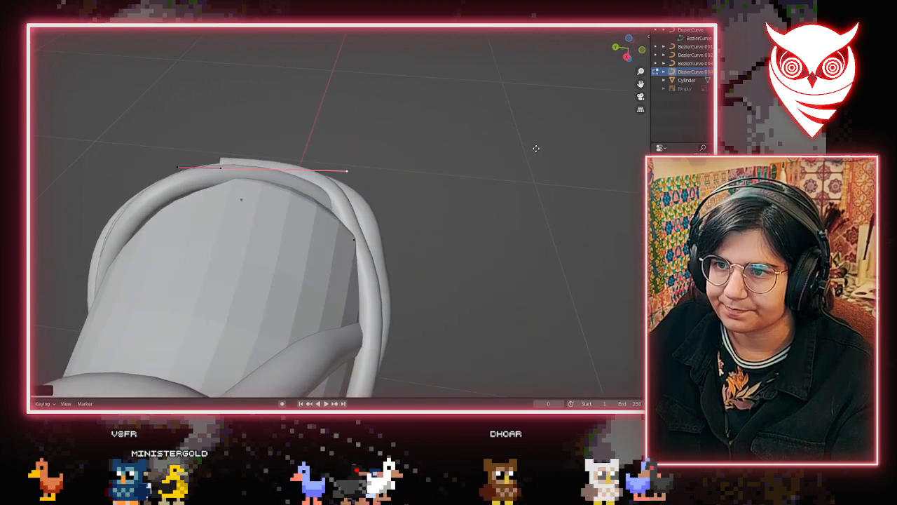
middle_click_drag(527, 153, 130, 317)
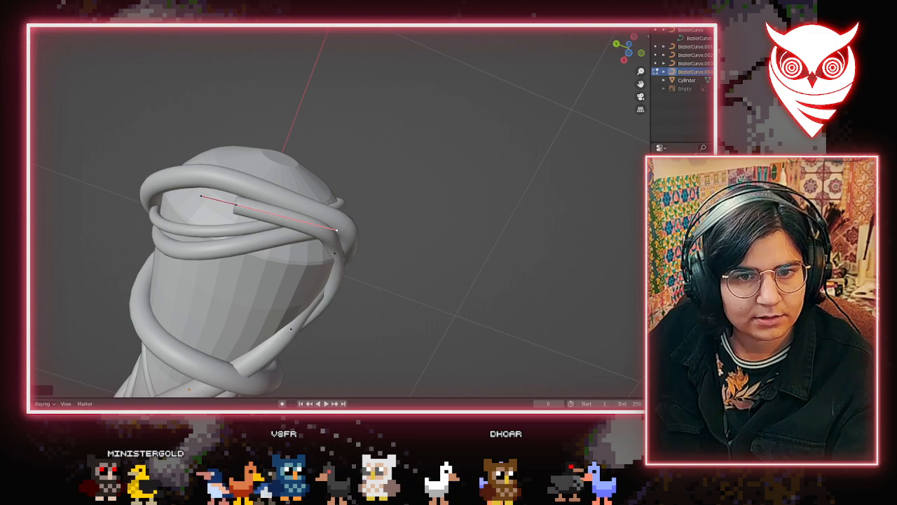
Reposition the vine's end control point and its handles so the end wraps around the butt beside the thicker vine
middle_click_drag(204, 295, 263, 284)
scroll(232, 295, "up", 2)
middle_click_drag(161, 309, 239, 247)
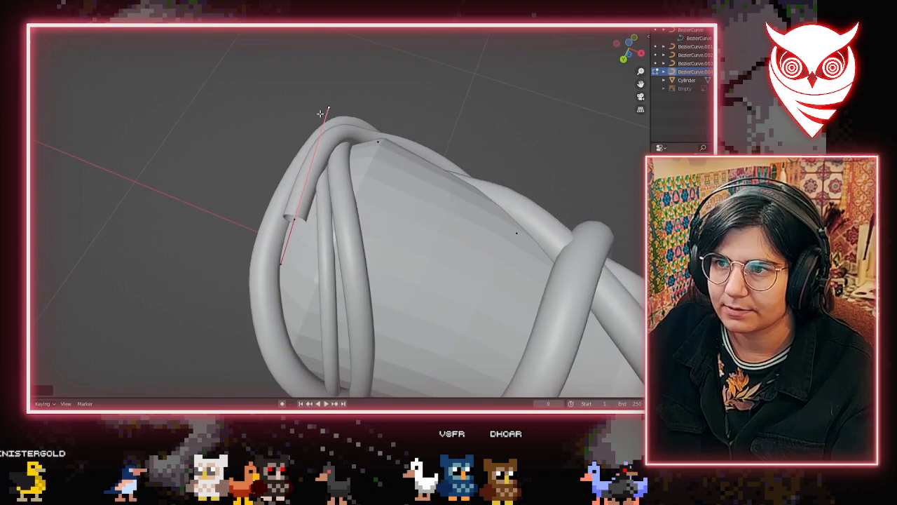
left_click(294, 220)
scroll(298, 223, "down", 3)
middle_click_drag(309, 235, 326, 219)
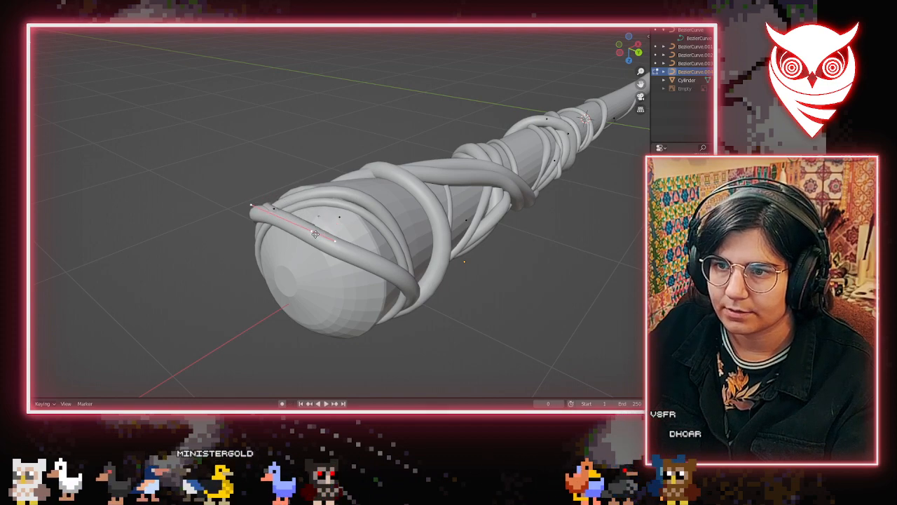
middle_click_drag(317, 233, 338, 303)
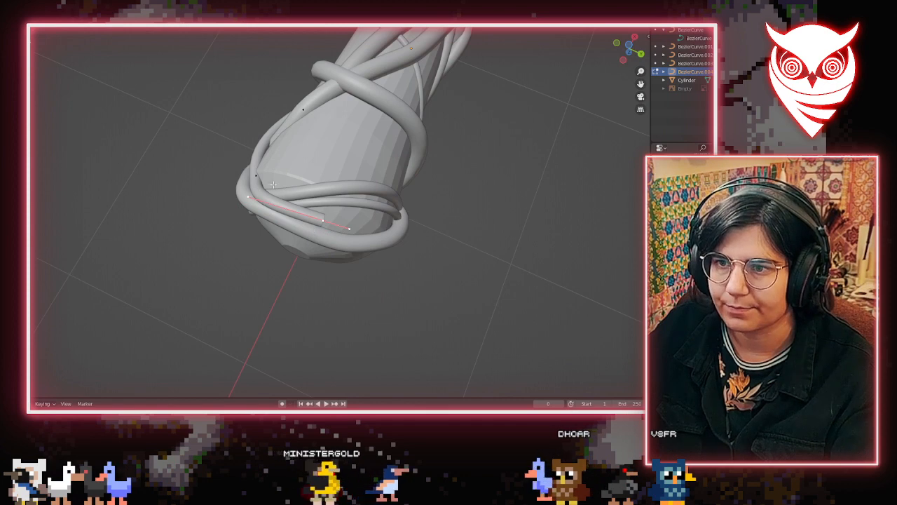
middle_click_drag(274, 184, 367, 117)
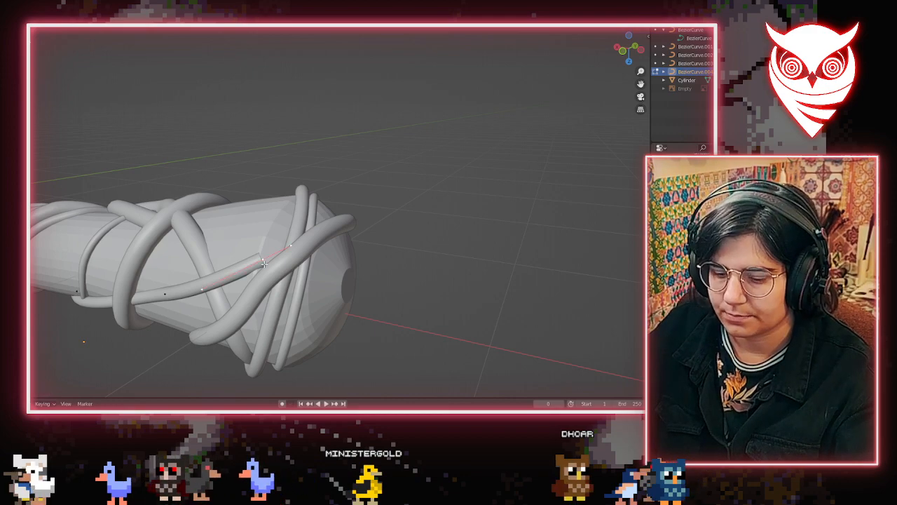
Lengthen and rotate the handle of the vine's control point before the butt so the strand bends smoothly across the shaft
middle_click_drag(265, 278, 349, 315)
middle_click_drag(523, 186, 311, 271)
scroll(311, 271, "up", 5)
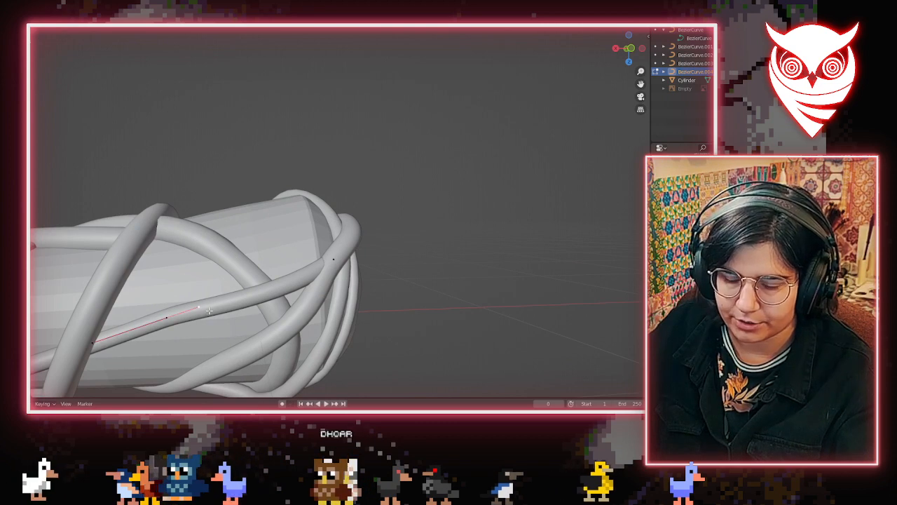
left_click_drag(209, 310, 216, 300)
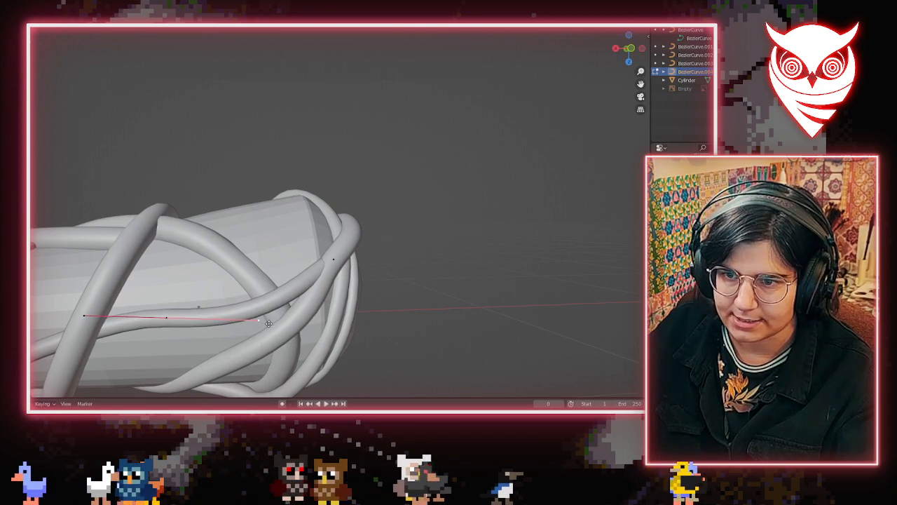
scroll(272, 320, "down", 5)
key("Tab")
left_click(322, 331)
Adjust the same vine's control handles around the middle of the shaft so the strand follows the surface
mouse_move(322, 331)
middle_mouse_down()
mouse_move(300, 348)
mouse_move(309, 326)
middle_mouse_up()
middle_click_drag(135, 270, 266, 297)
scroll(340, 204, "up", 3)
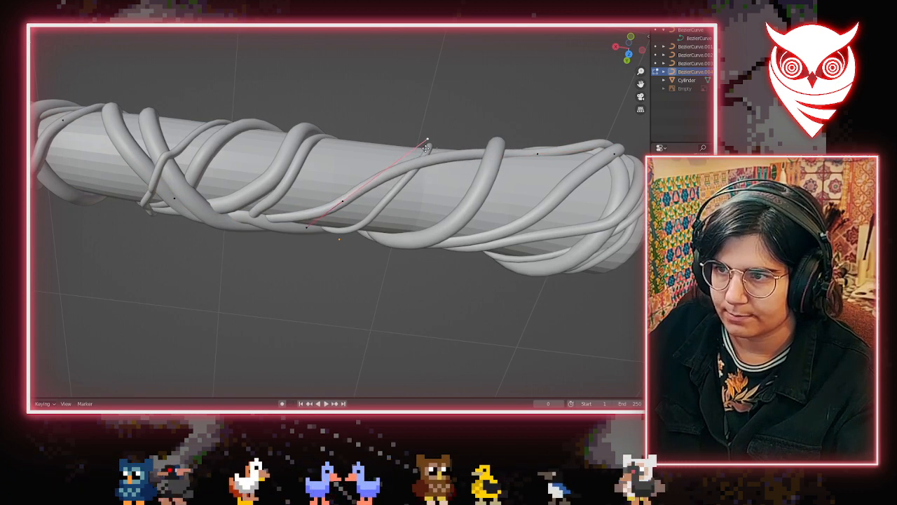
middle_click_drag(299, 239, 307, 196)
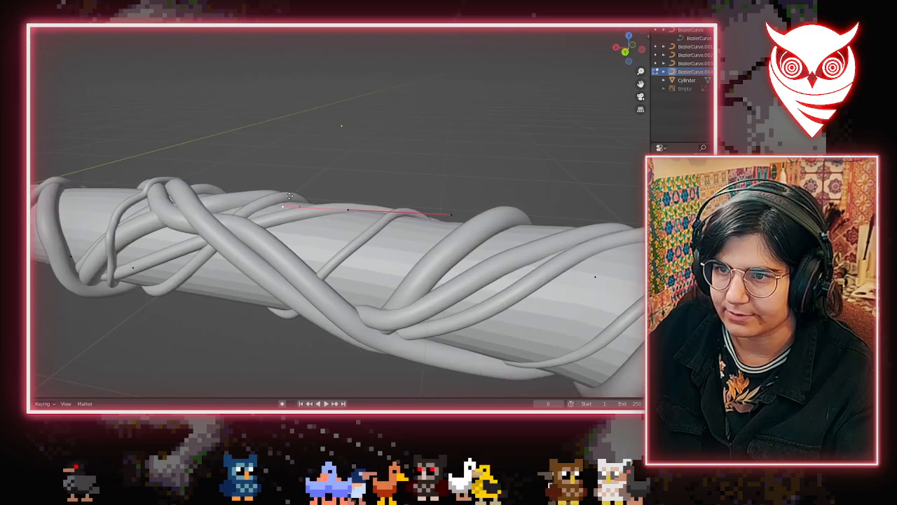
middle_click_drag(132, 264, 301, 182)
scroll(134, 224, "down", 4)
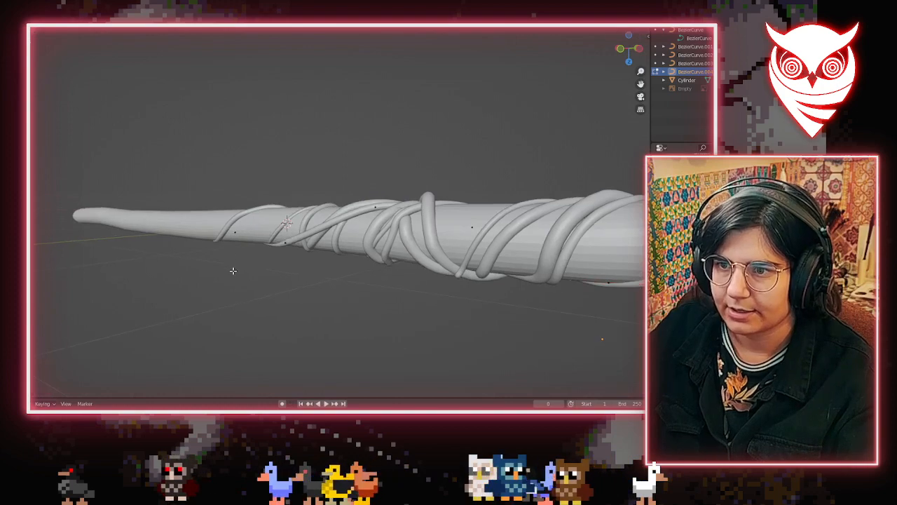
Leave curve editing, deselect the vine and examine the whole wand from several angles
key("Tab")
left_click(293, 303)
middle_click_drag(296, 302, 174, 302)
scroll(174, 302, "down", 5)
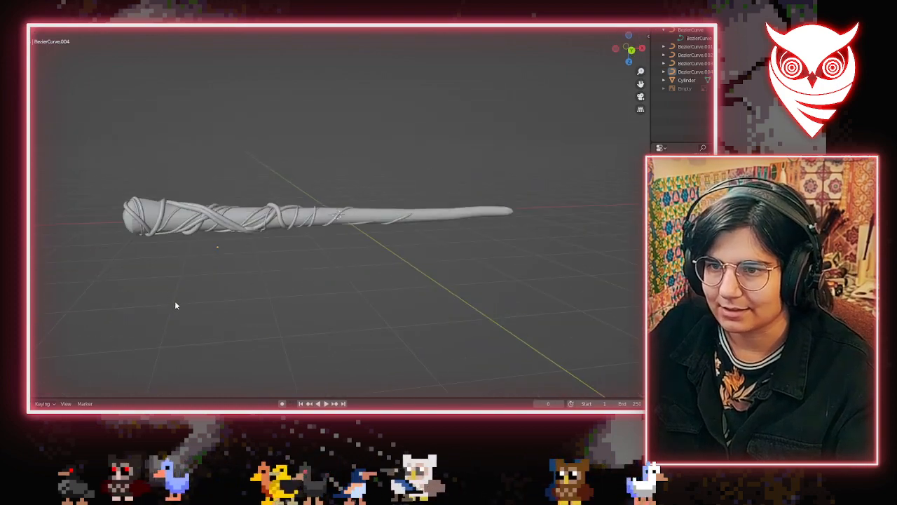
scroll(260, 282, "down", 1)
middle_click_drag(260, 281, 68, 89)
scroll(198, 235, "up", 3)
middle_click_drag(199, 235, 431, 261)
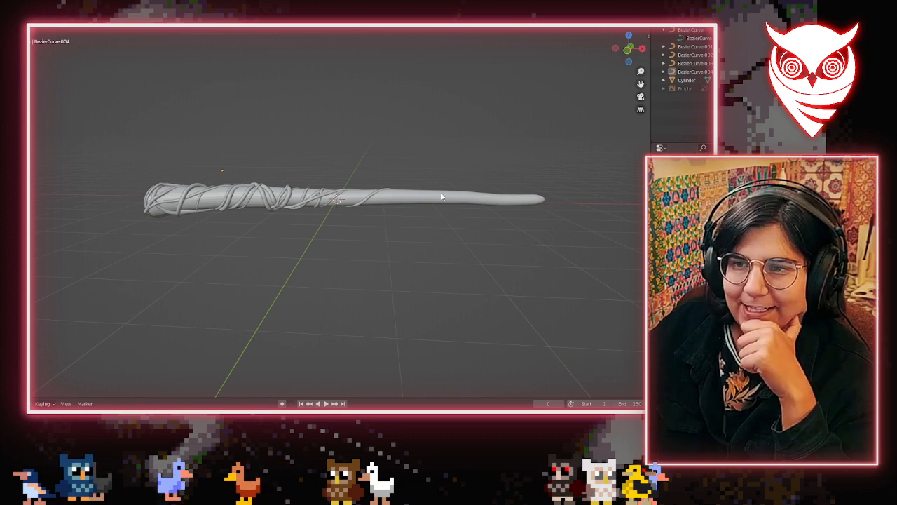
middle_click_drag(442, 197, 511, 248)
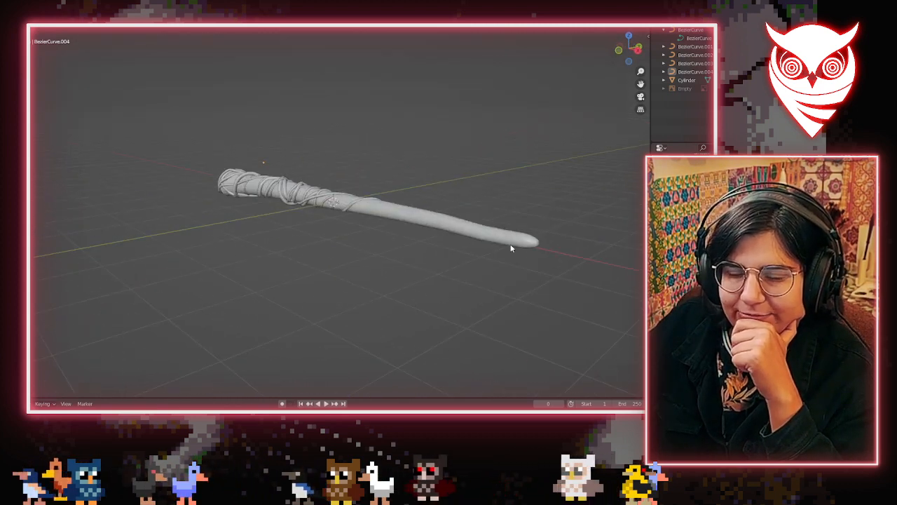
middle_click_drag(366, 312, 469, 291)
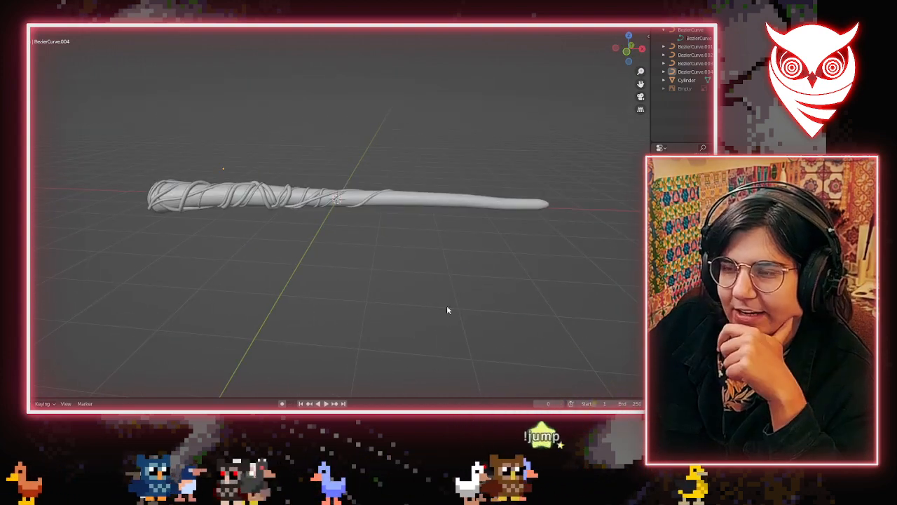
Unhide the reference sketch to compare it with the wand and hide it again
left_click(793, 89)
scroll(355, 113, "down", 2)
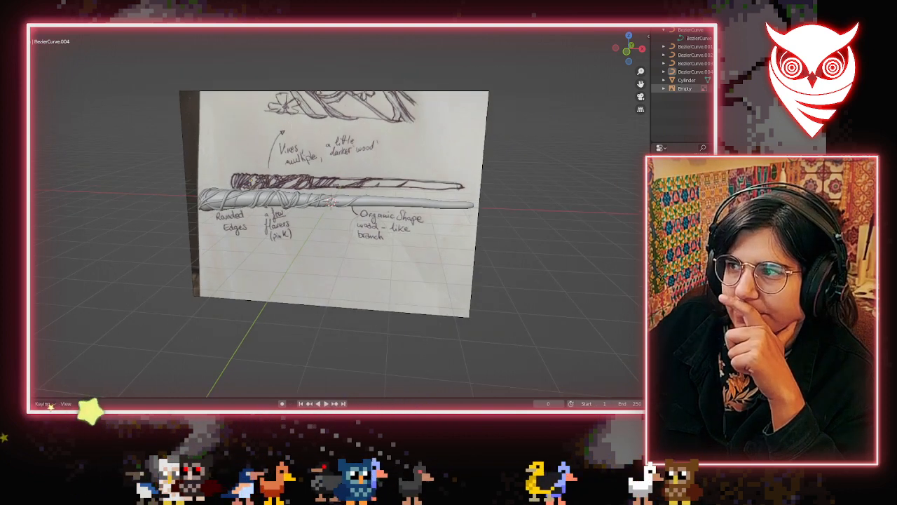
key("h")
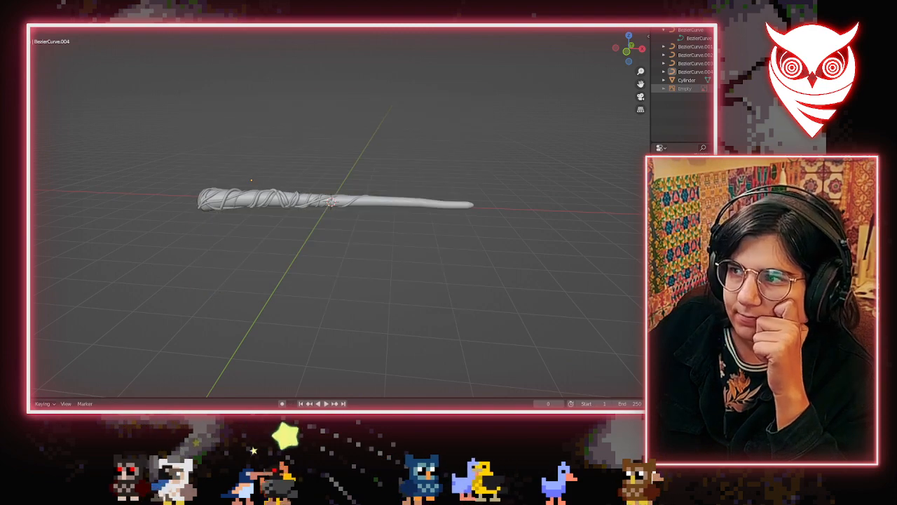
Frame the whole wand in a side view and capture a screenshot of that area
middle_click_drag(330, 266, 379, 266)
scroll(379, 266, "up", 4)
scroll(380, 266, "down", 3)
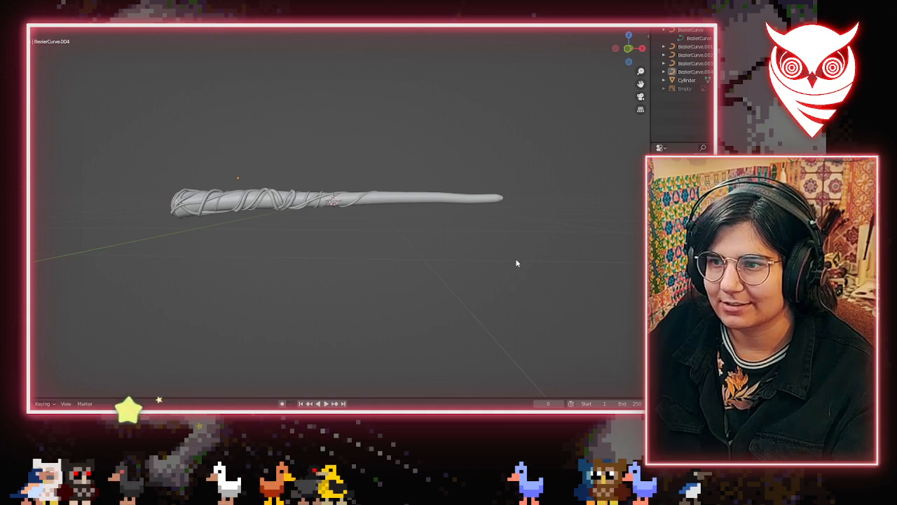
scroll(553, 256, "up", 1)
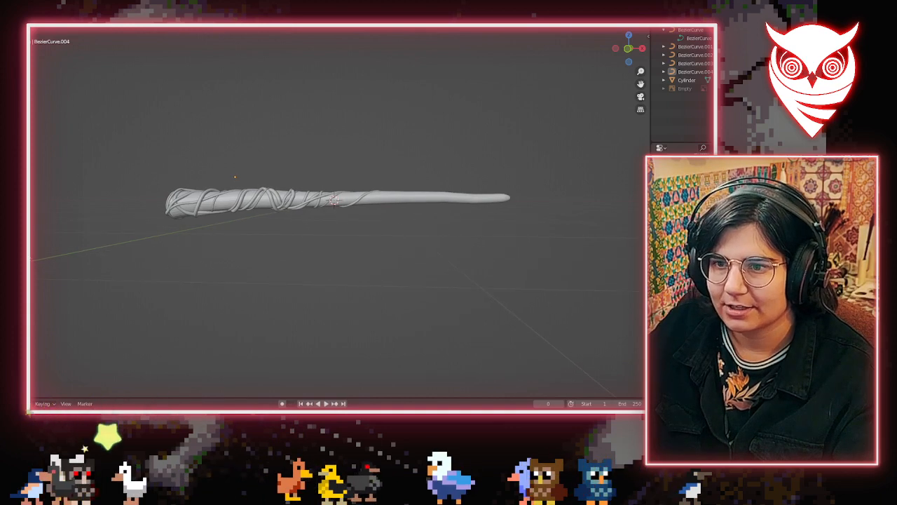
middle_click_drag(159, 235, 199, 241)
scroll(434, 238, "up", 2)
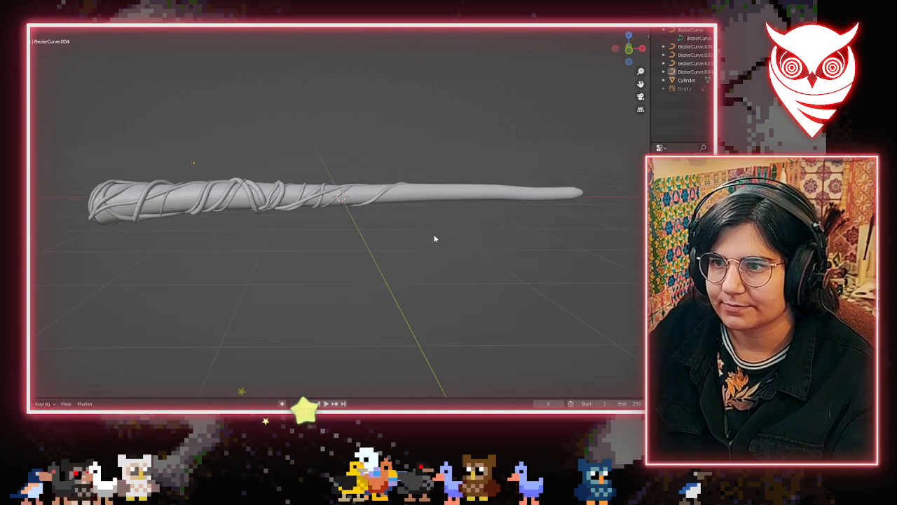
middle_click_drag(434, 239, 31, 245)
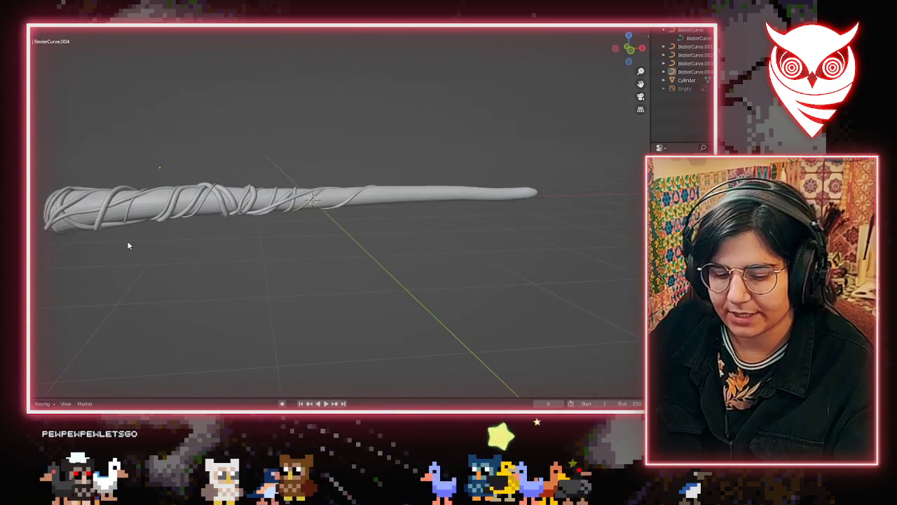
key("super+shift+s")
left_click_drag(30, 78, 505, 318)
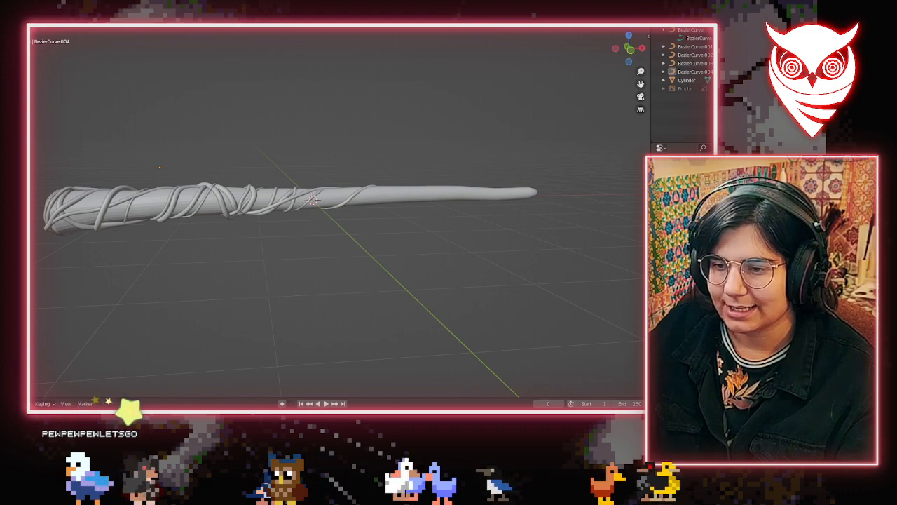
Open Paint and paste the wand screenshot onto the blank canvas
key("super")
type("paint")
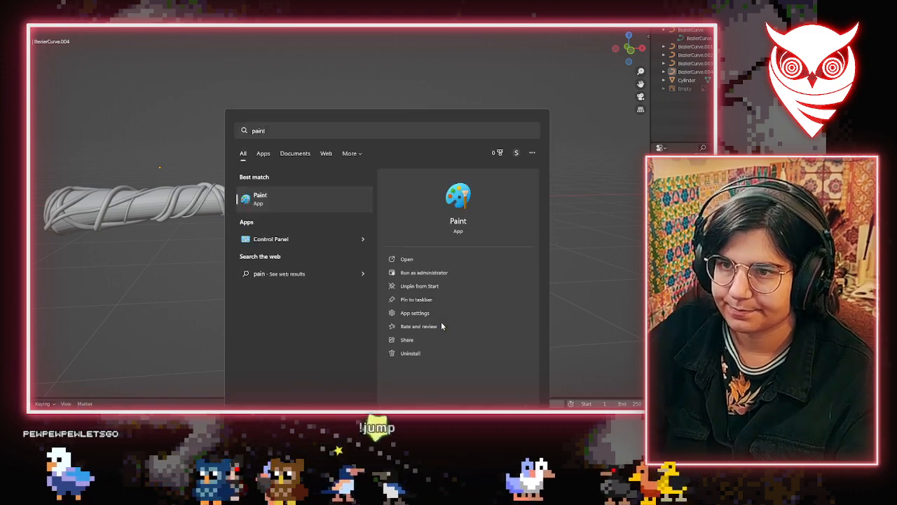
key("Return")
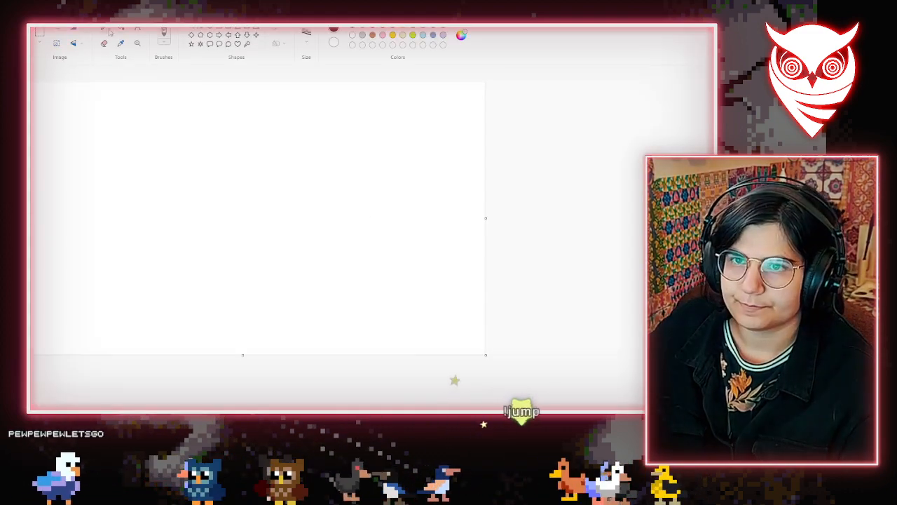
key("ctrl+v")
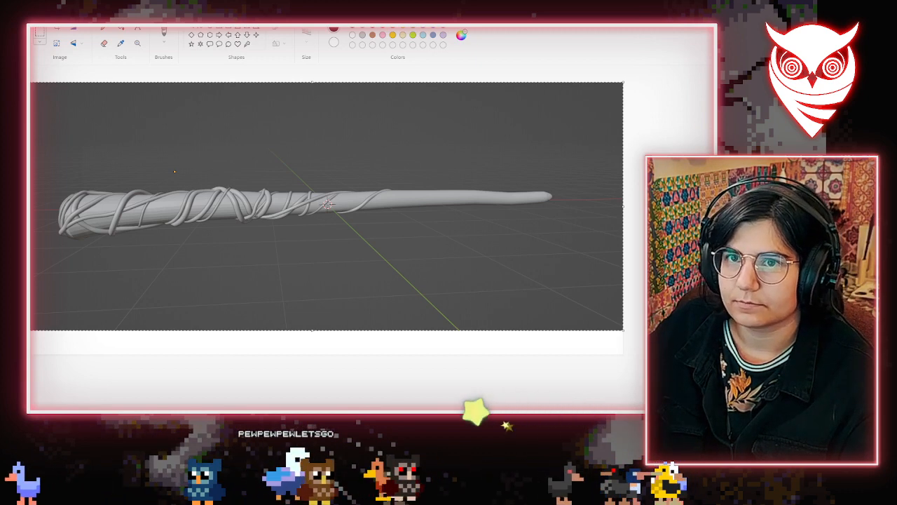
Save the pasted wand screenshot to the Desktop as a PNG file named cines
key("ctrl+s")
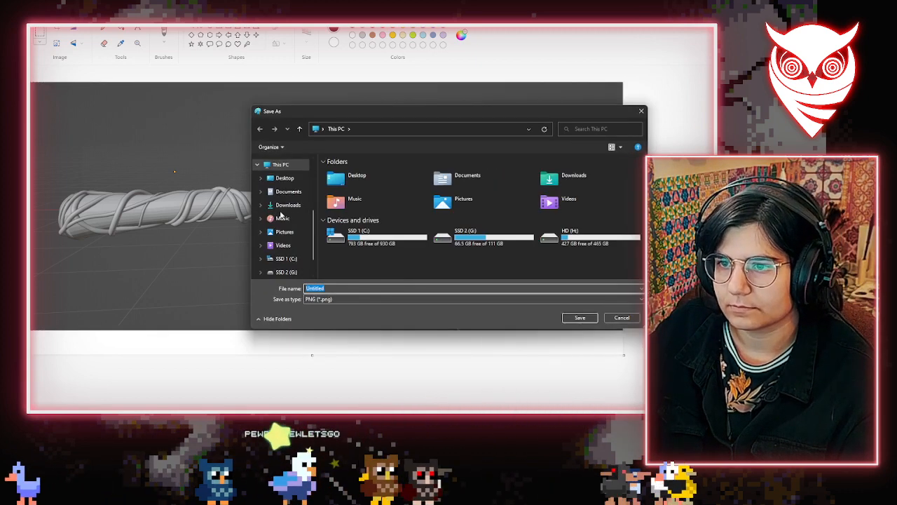
left_click(280, 206)
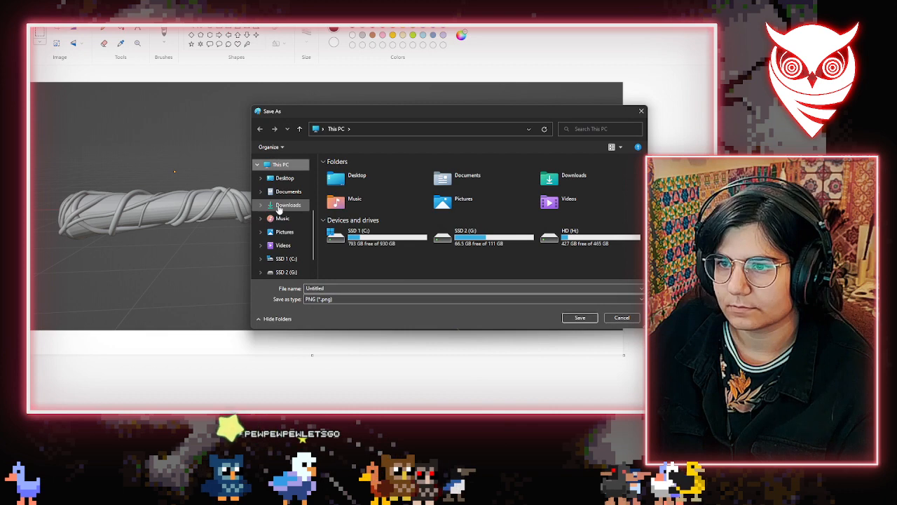
left_click(332, 289)
type("cines")
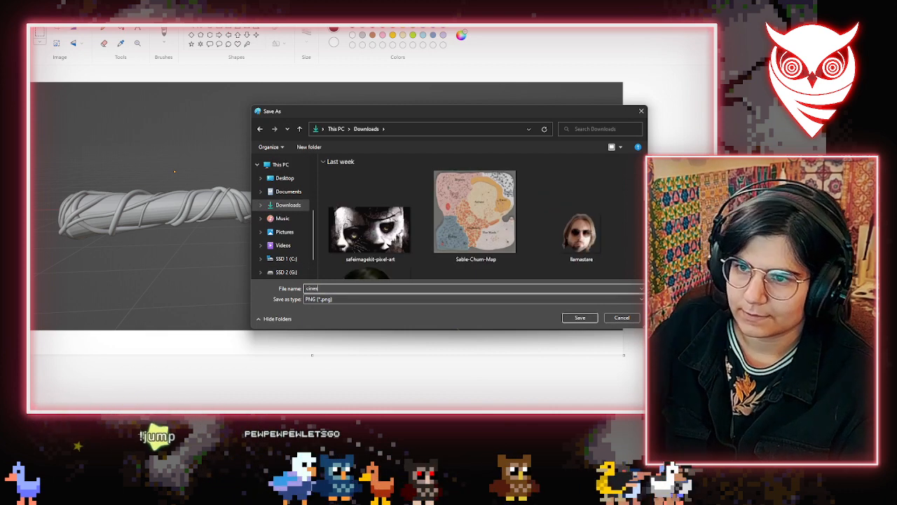
left_click(284, 181)
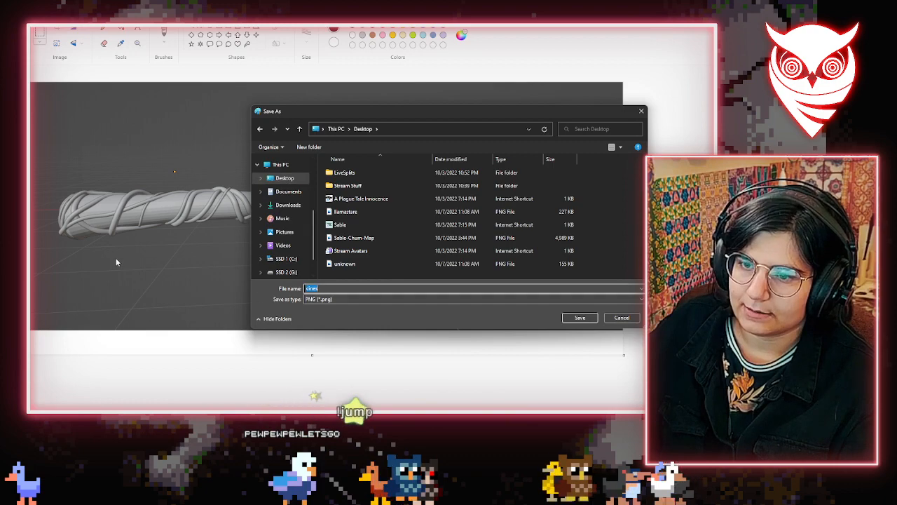
key("Return")
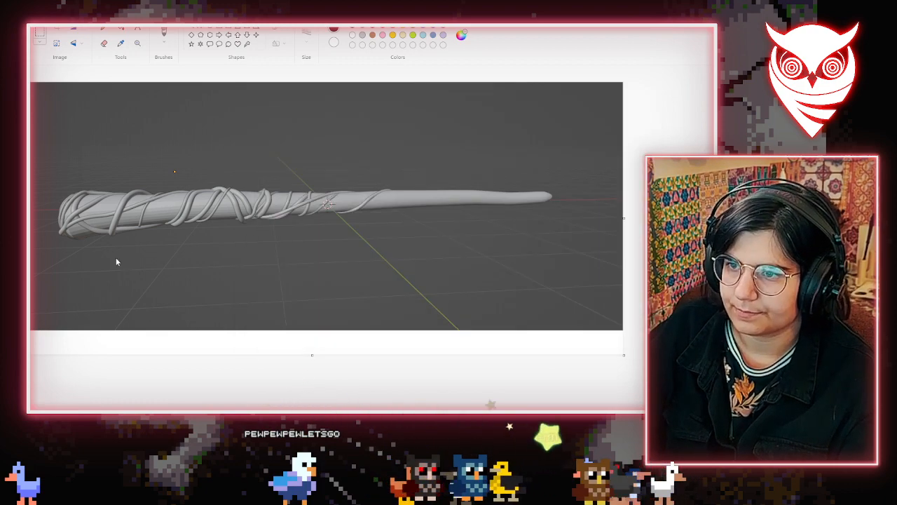
Switch back to Blender and examine the vine-wrapped wand from both sides, its tip and above
key("alt+Tab")
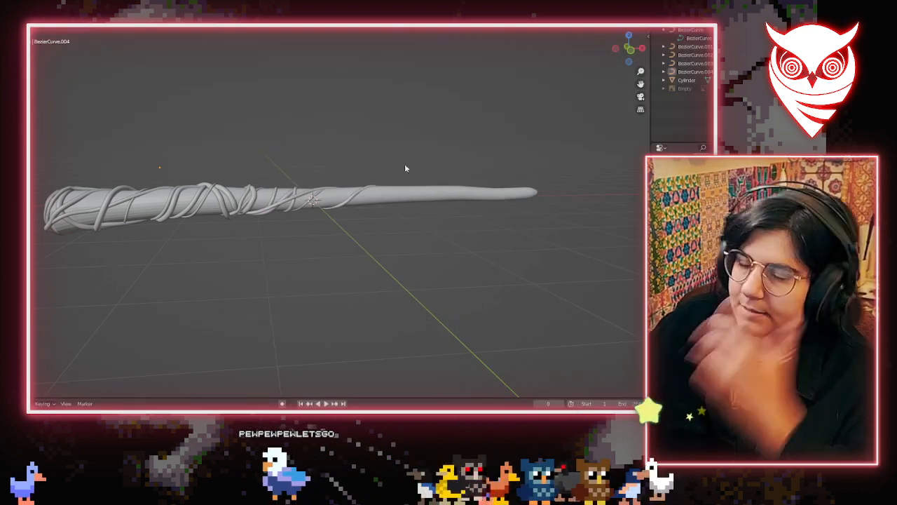
scroll(442, 198, "down", 5)
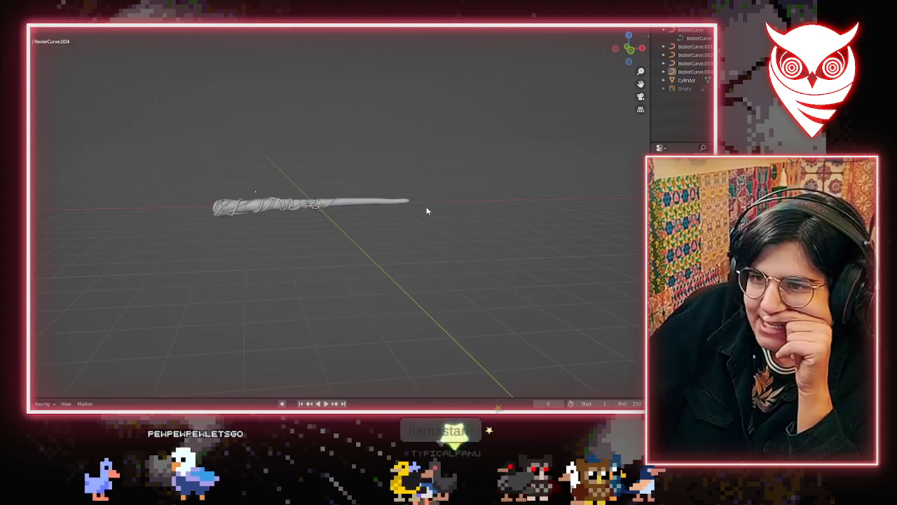
middle_click_drag(458, 275, 267, 296)
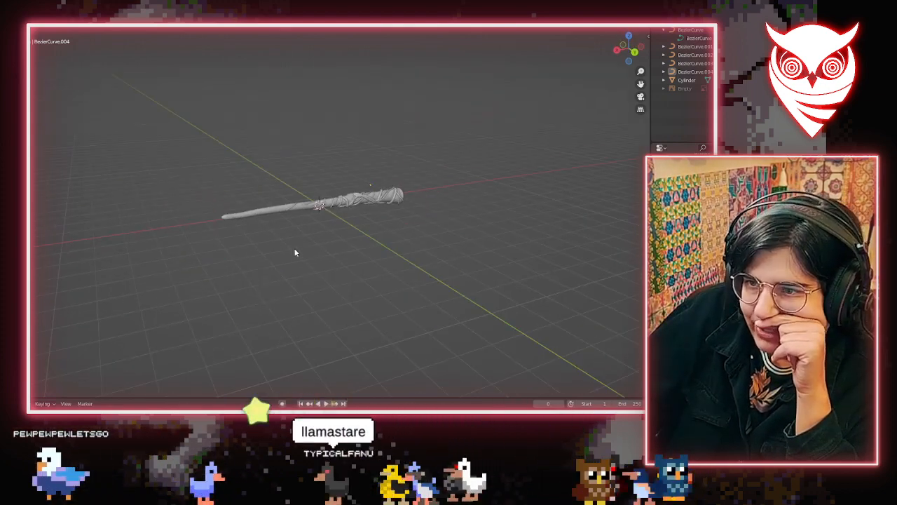
middle_click_drag(295, 252, 449, 254)
scroll(262, 266, "up", 5)
middle_click_drag(261, 267, 188, 250)
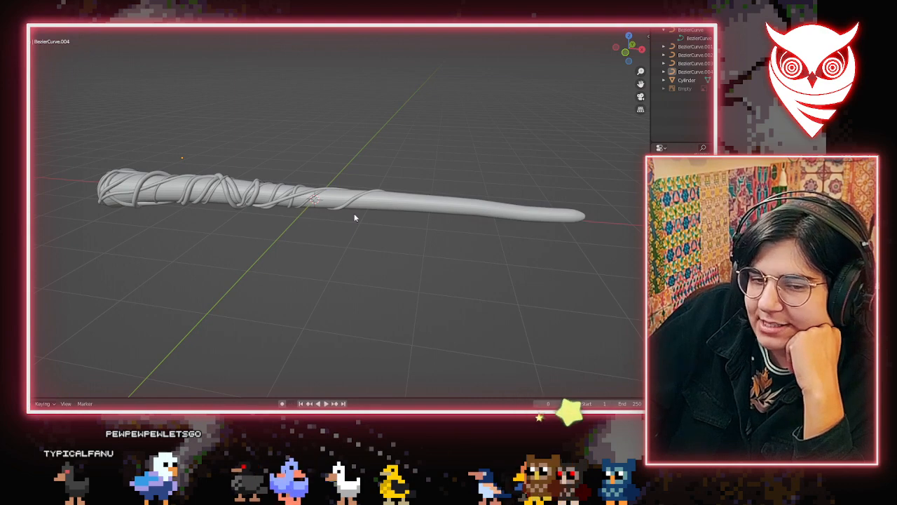
middle_click_drag(355, 223, 267, 235)
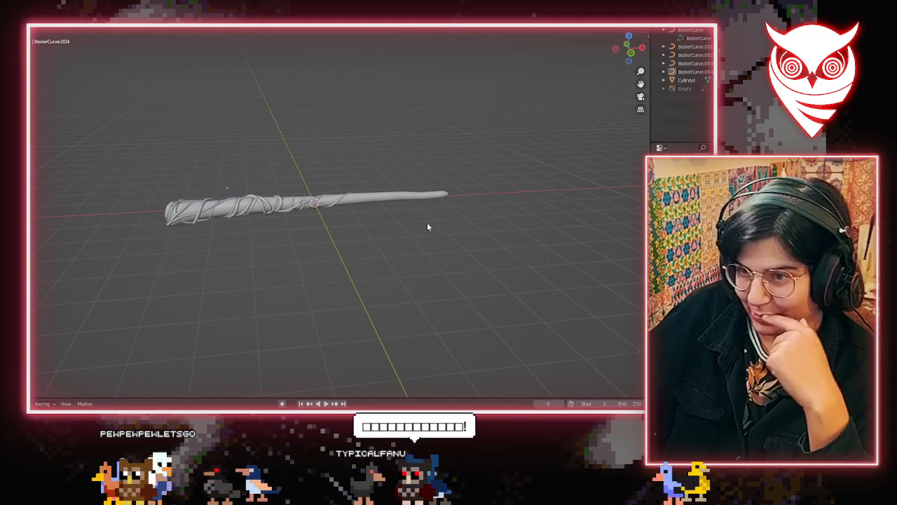
middle_click_drag(427, 227, 224, 236)
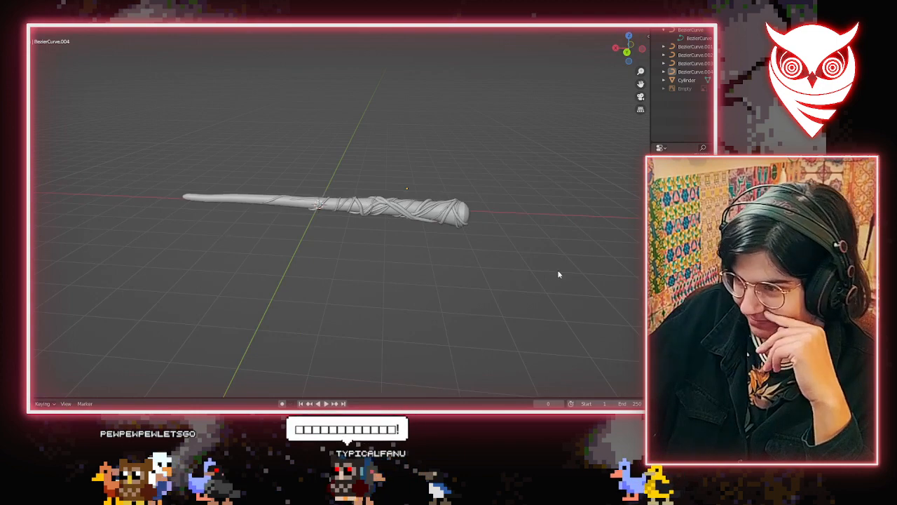
middle_click_drag(529, 278, 241, 294)
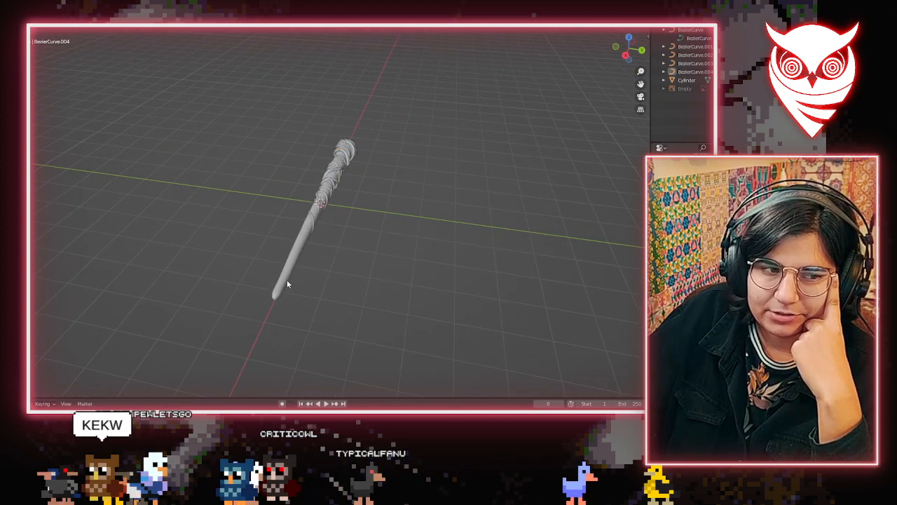
middle_click_drag(287, 284, 486, 304)
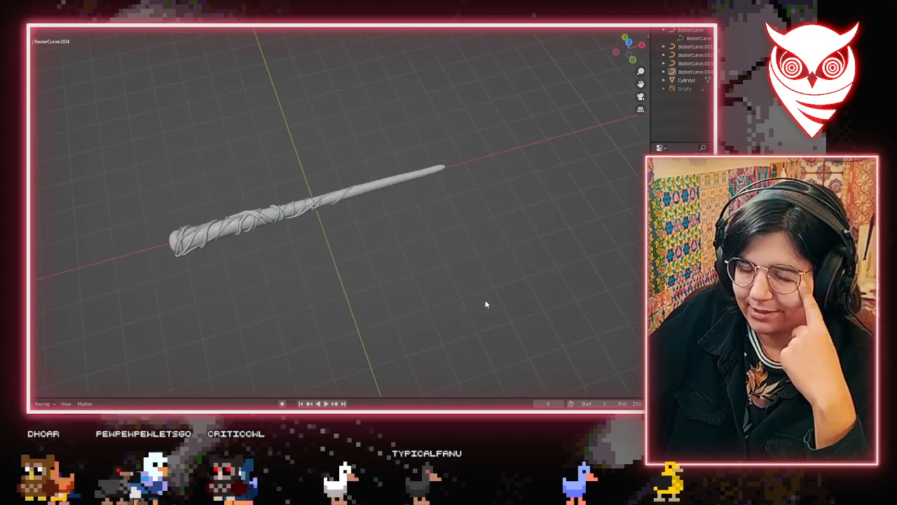
key("shift+a")
mouse_move(466, 267)
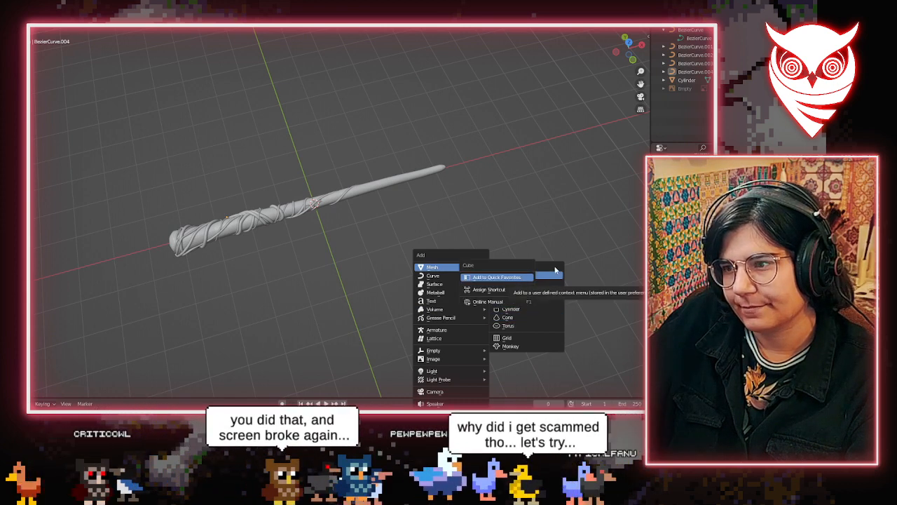
left_click(553, 267)
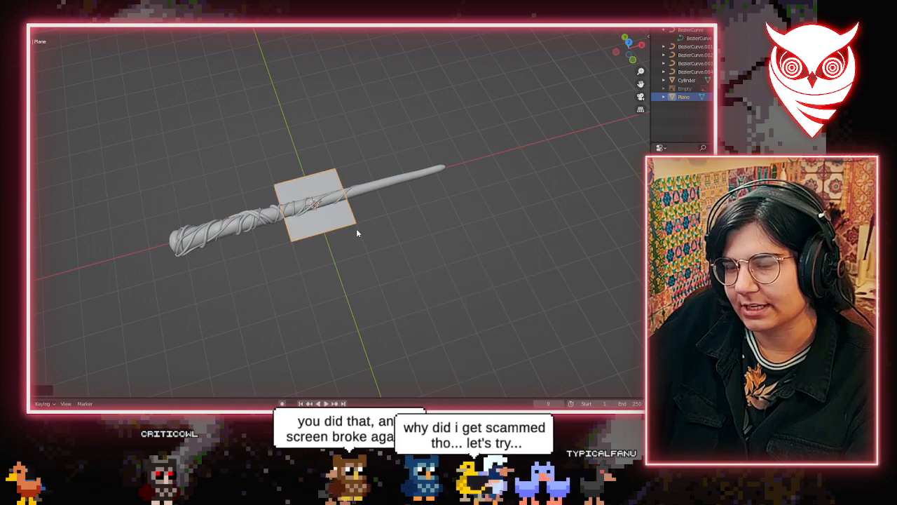
middle_click_drag(362, 246, 348, 231)
key("Delete")
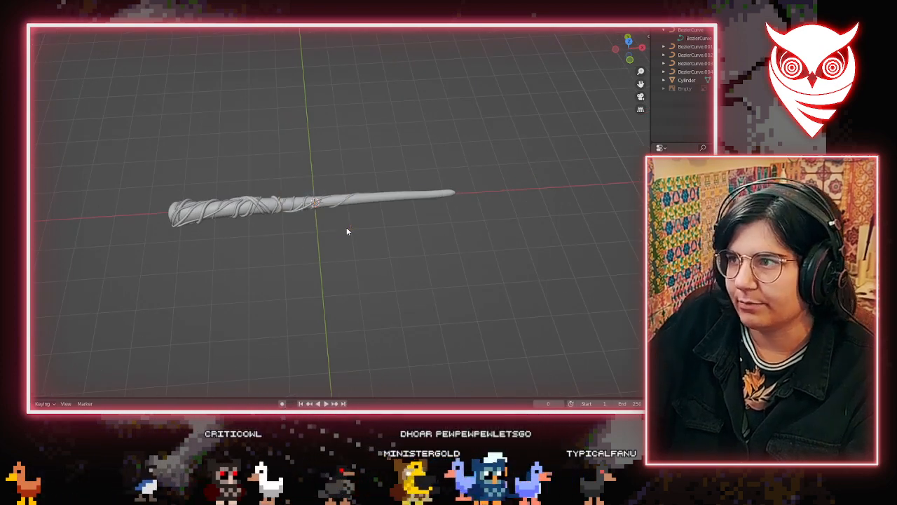
Add a cube mesh and move it along the Y axis until it stands clear of the wand
key("shift+a")
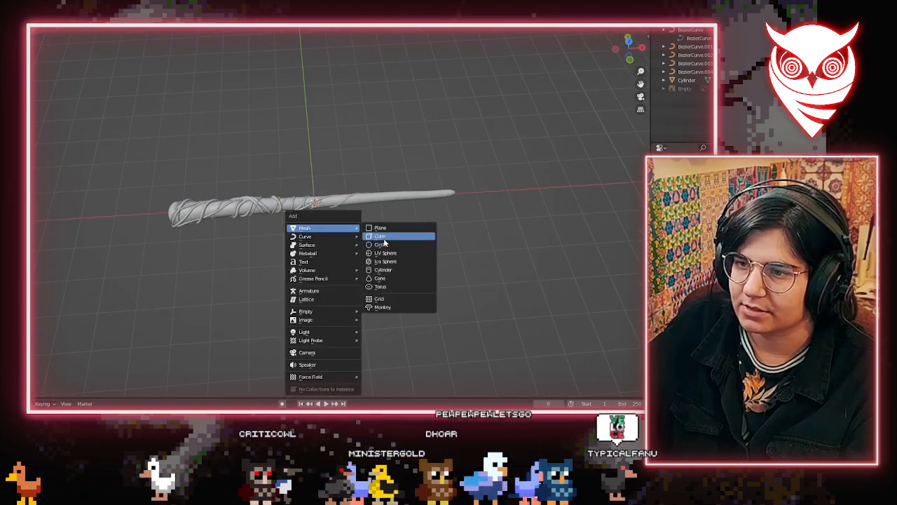
left_click(382, 235)
middle_click_drag(382, 235, 412, 190)
key("g")
key("y")
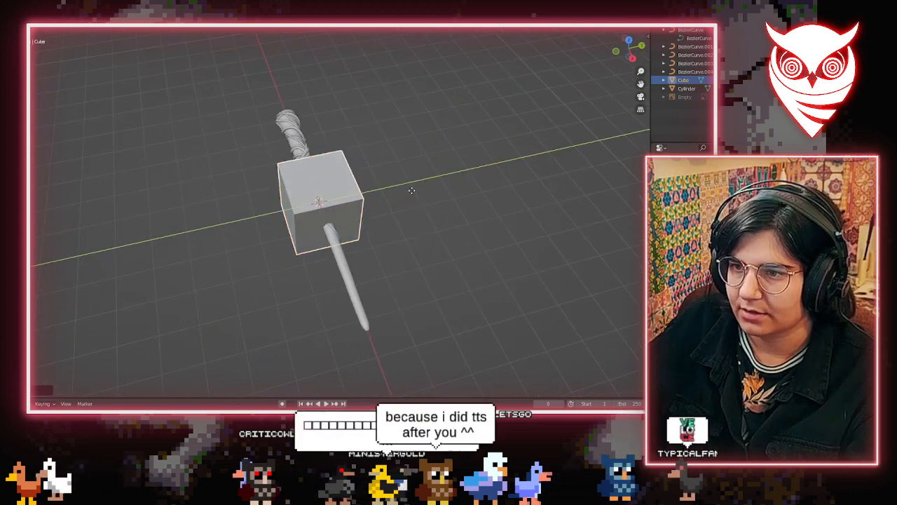
Scale the cube down along the Z axis into a thin square slab
key("r")
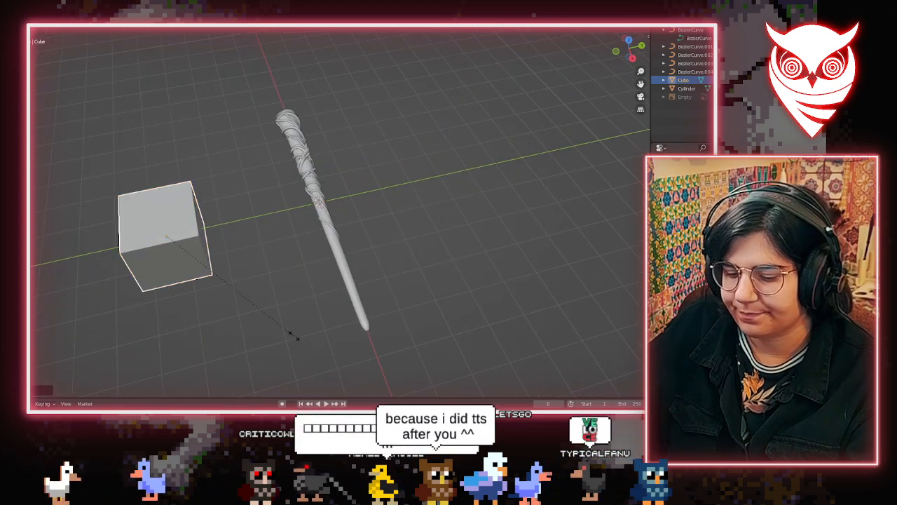
key("z")
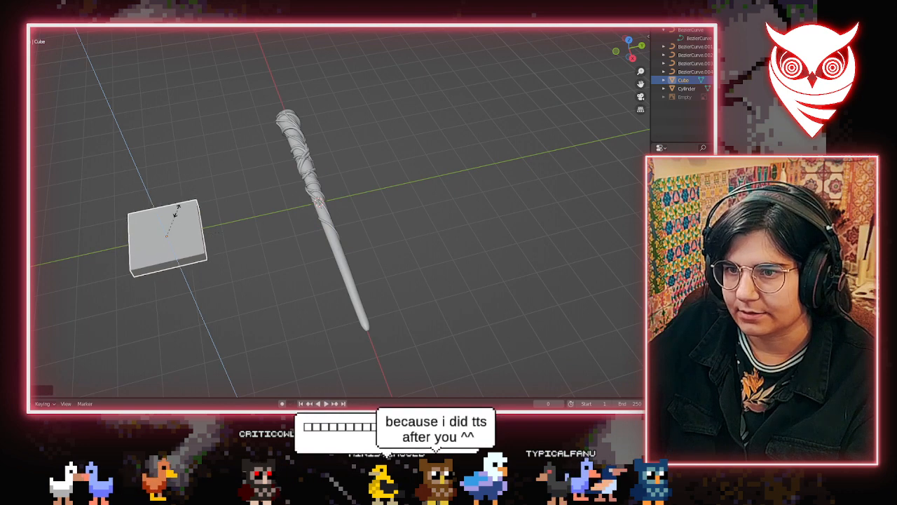
left_click(181, 260)
middle_click(156, 258, "alt")
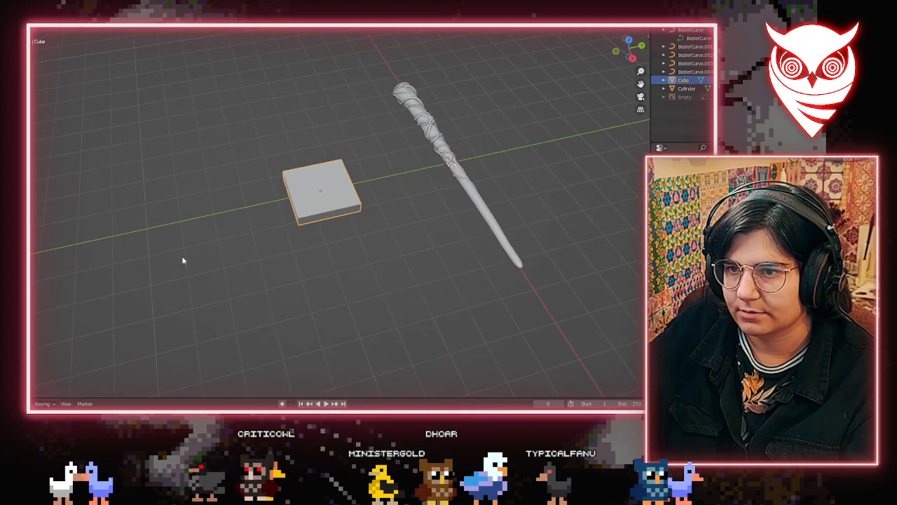
scroll(239, 268, "up", 1)
key("s")
key("z")
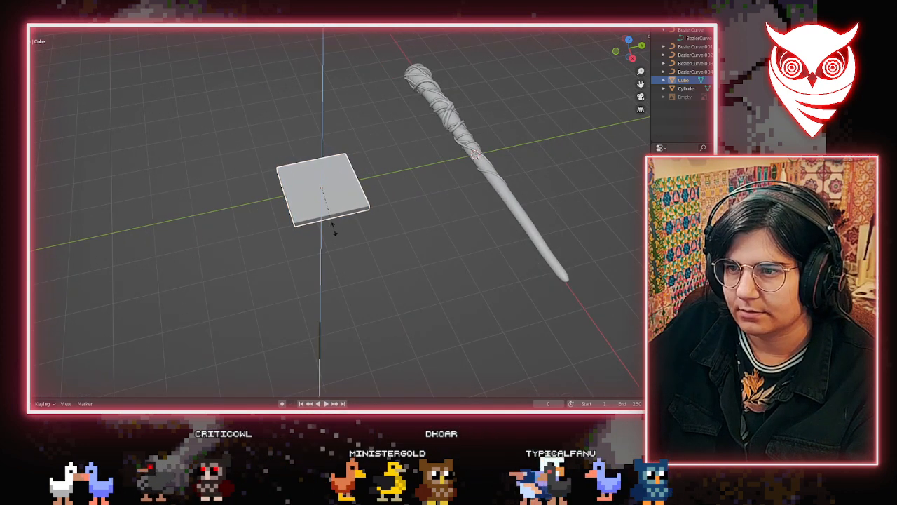
left_click(331, 221)
Scale the slab down uniformly to a small tile beside the wand
key("s")
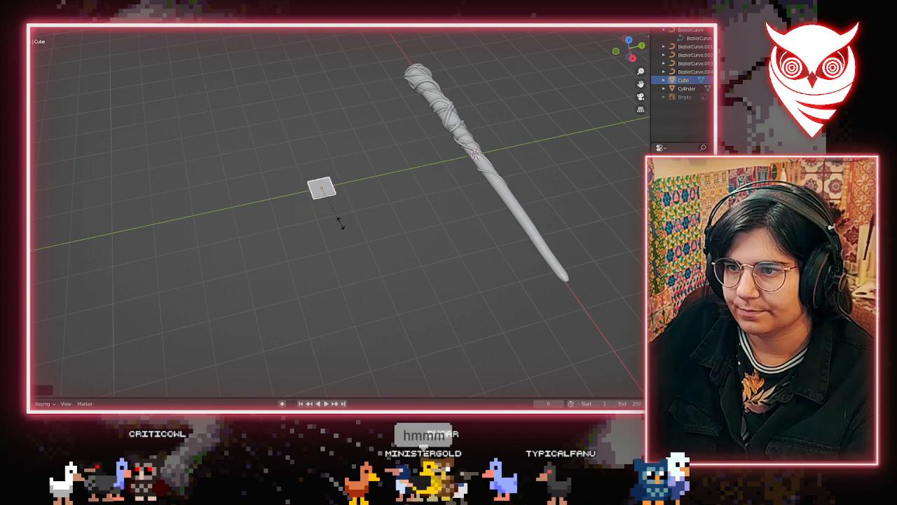
left_click(357, 214)
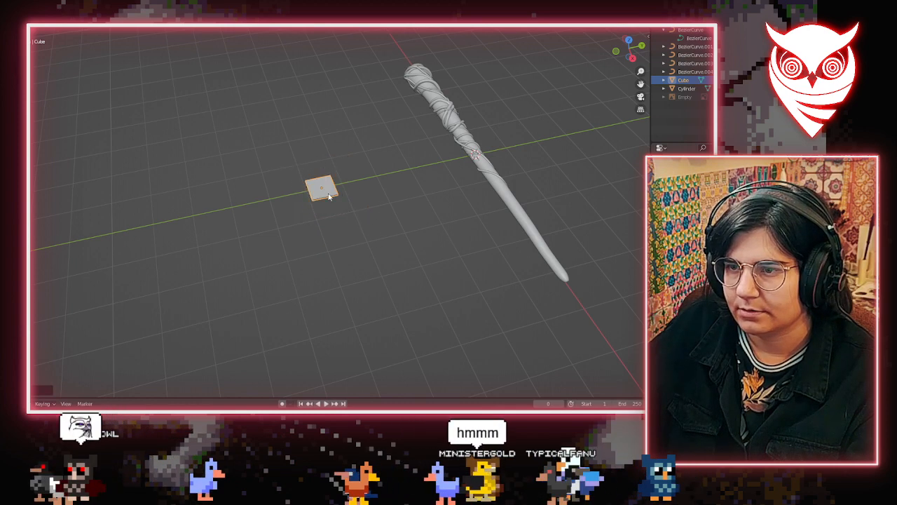
middle_click_drag(327, 189, 330, 231)
scroll(337, 262, "up", 5)
middle_click_drag(336, 262, 419, 252)
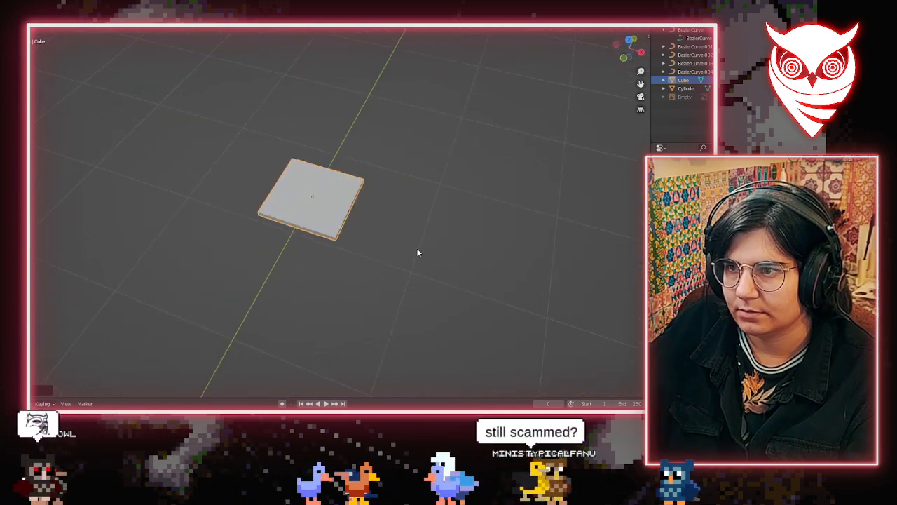
key("s")
left_click(451, 223)
In Edit Mode, select the vertices at one end of the slab and scale them down to taper it
key("Tab")
left_click_drag(255, 199, 342, 247)
key("s")
left_click(372, 245)
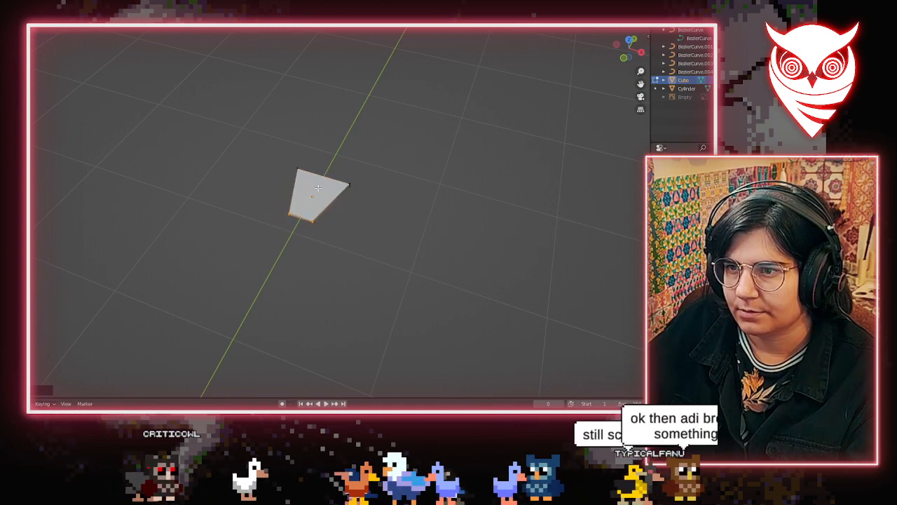
Scale the slab's wide end down slightly, shrink its narrow end a little more, and check the taper
left_click_drag(274, 146, 416, 210)
key("s")
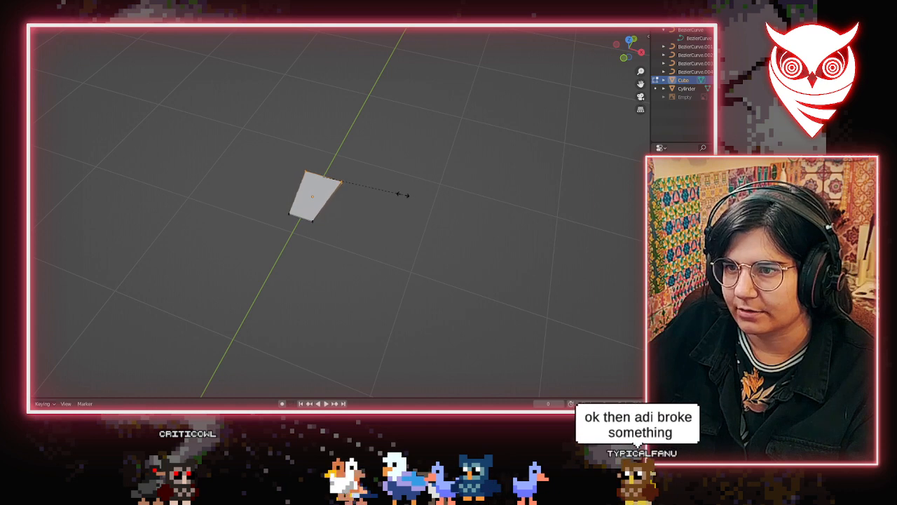
left_click(401, 194)
left_click_drag(257, 210, 400, 267)
key("s")
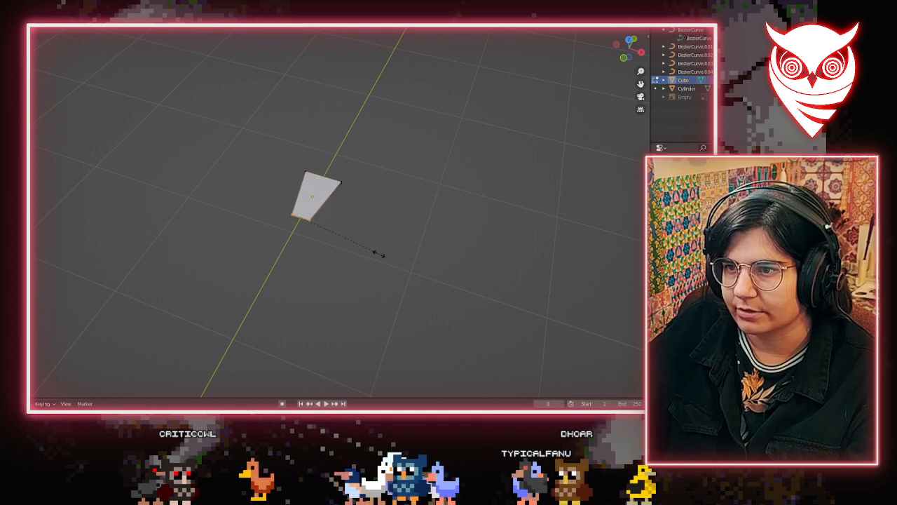
middle_click_drag(323, 269, 254, 192)
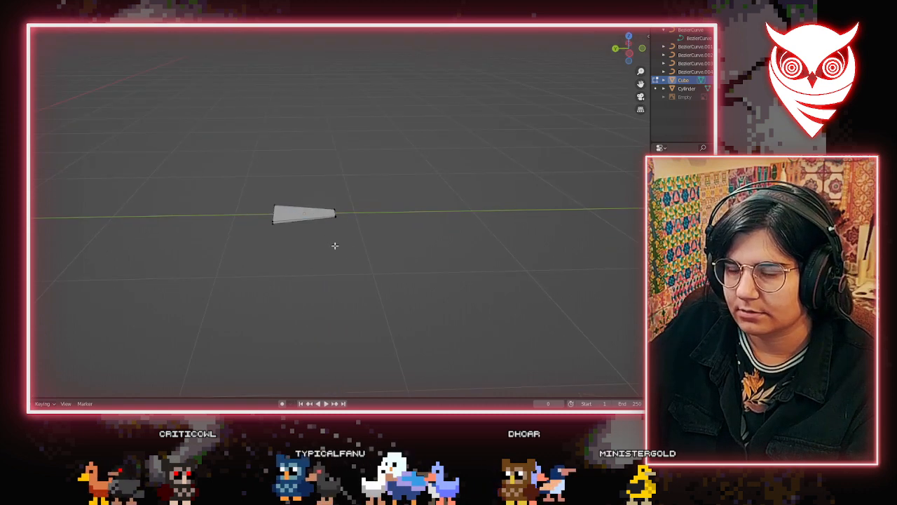
middle_click_drag(334, 246, 284, 319)
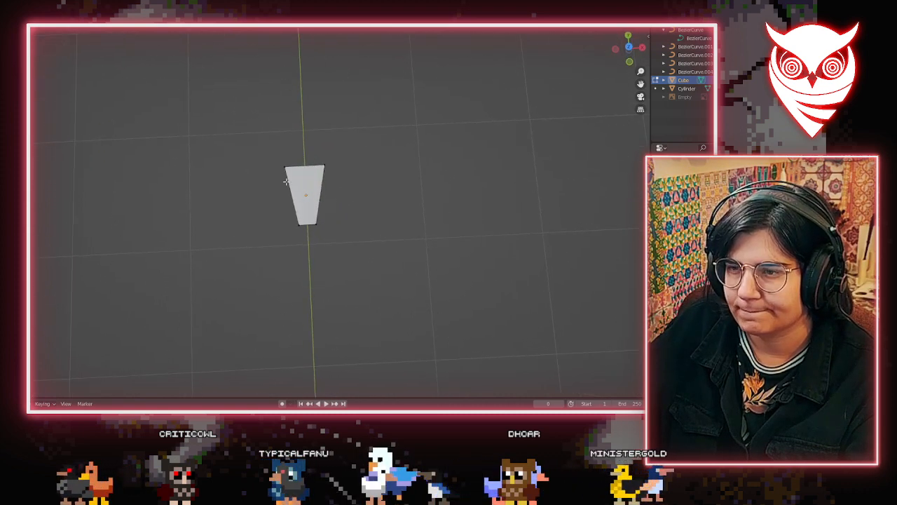
left_click_drag(261, 141, 442, 253)
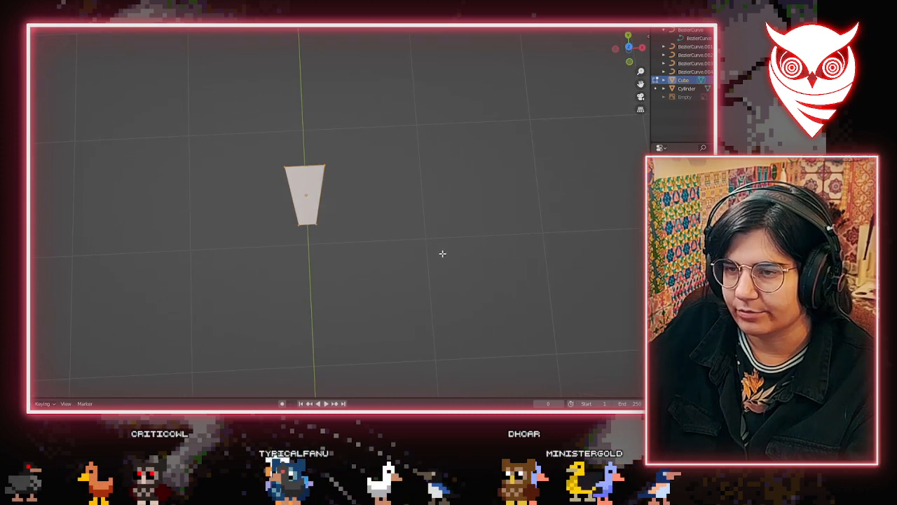
key("ctrl+v")
key("Escape")
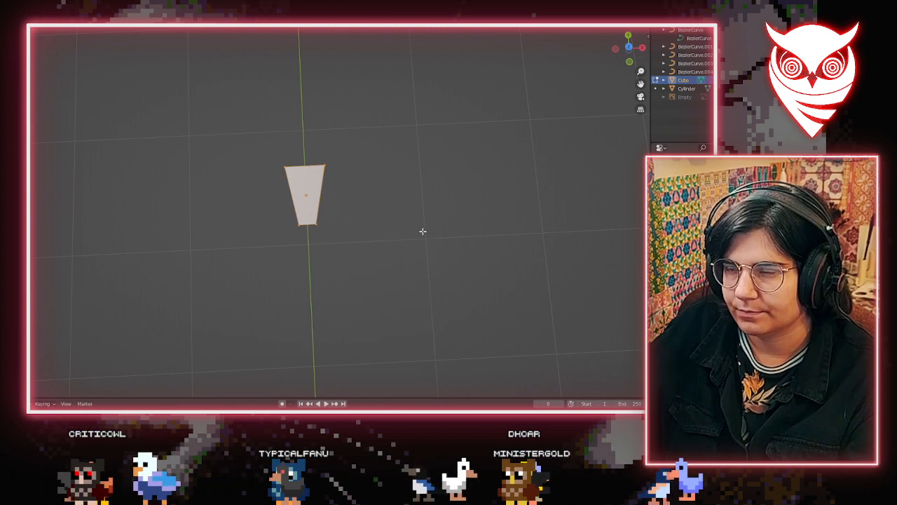
Paste a copy of the tapered block and move it along the Y axis just past the original's narrow end
left_click_drag(223, 138, 443, 307)
key("ctrl+v")
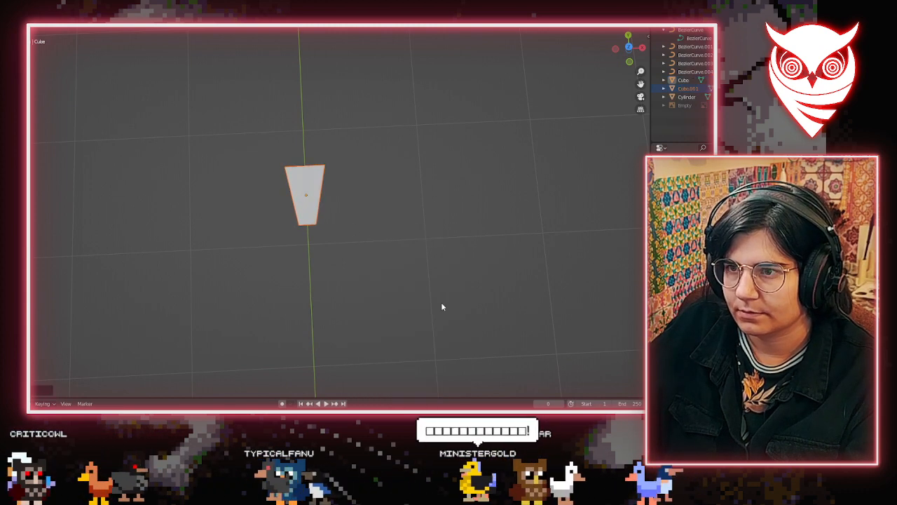
key("g")
key("z")
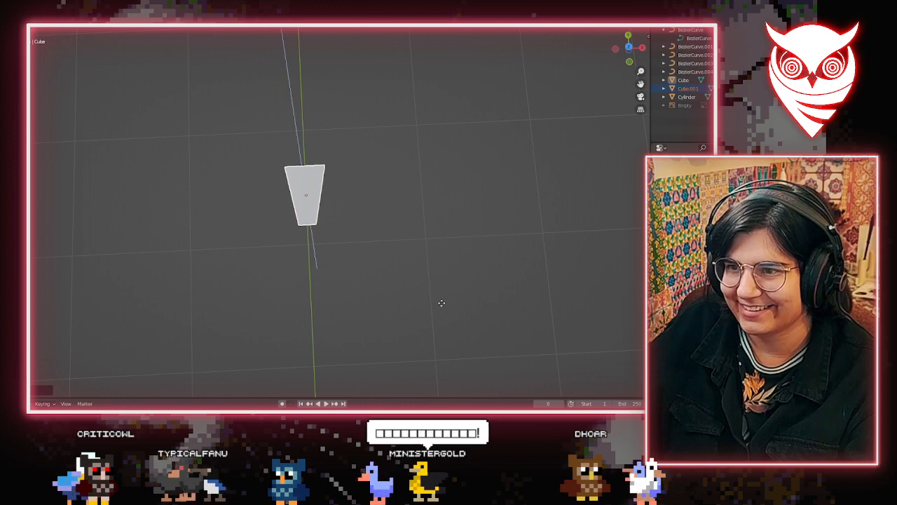
left_click(450, 371)
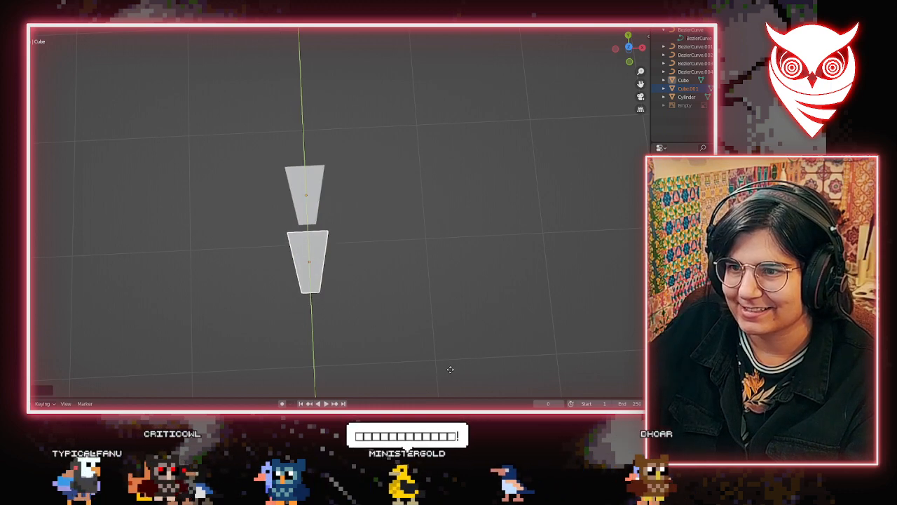
type("ry90")
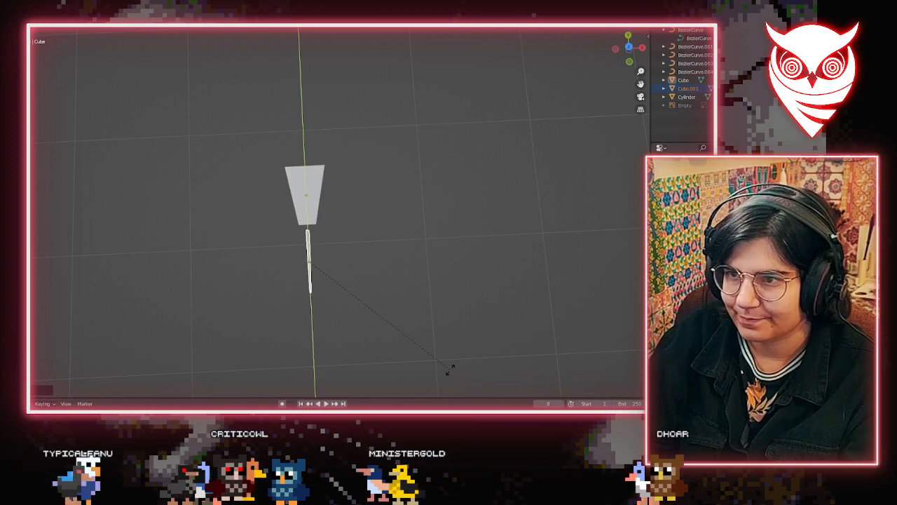
key("Escape")
type("rx90")
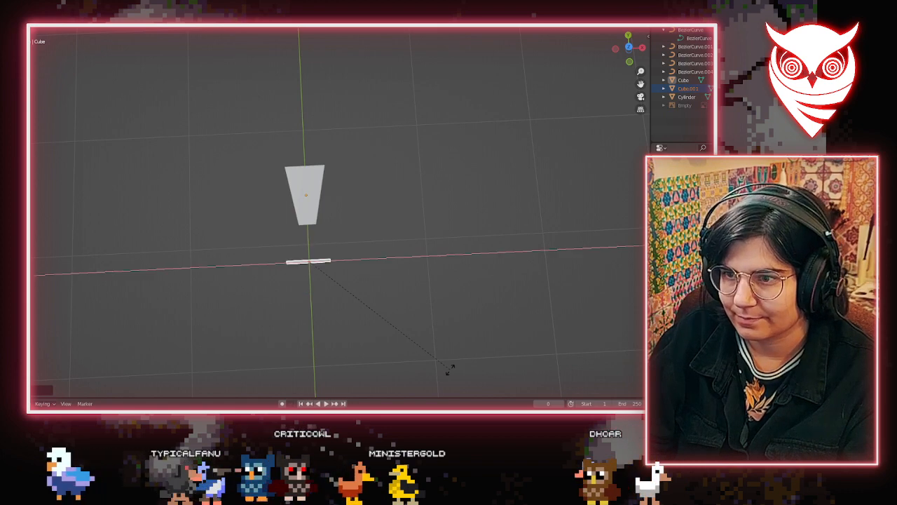
key("Escape")
Turn the copied block around so its narrow end faces the original's narrow end, and view both straight from below
type("rx9")
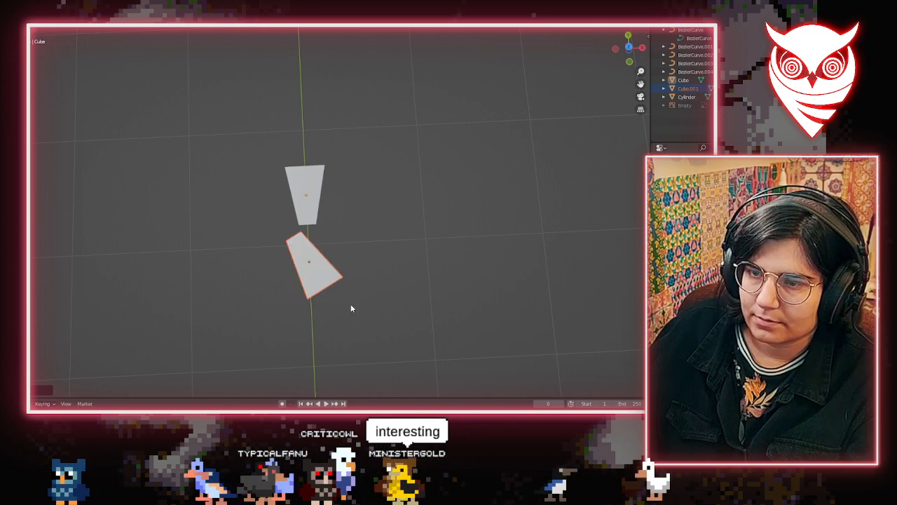
key("ctrl+KP_1")
key("KP_7")
key("ctrl+z")
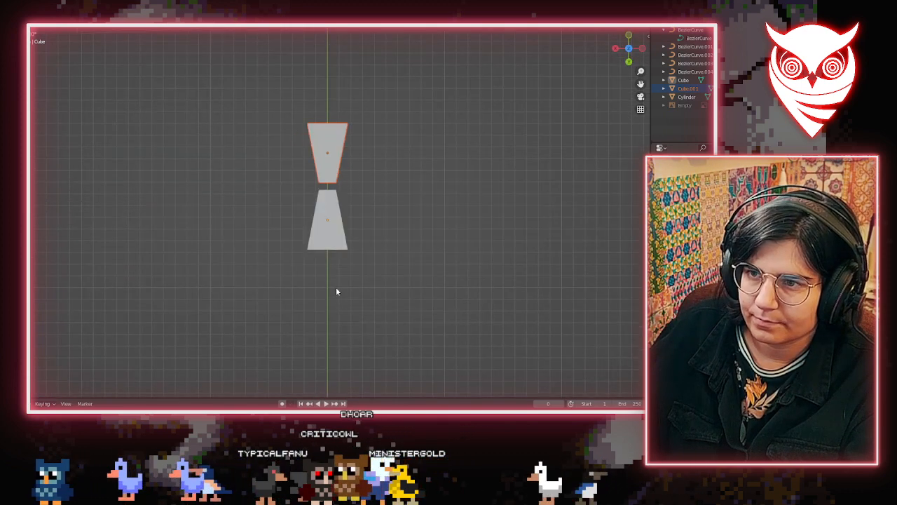
Rotate the copied block and shift it sideways so it fans out at an angle from the original
key("r")
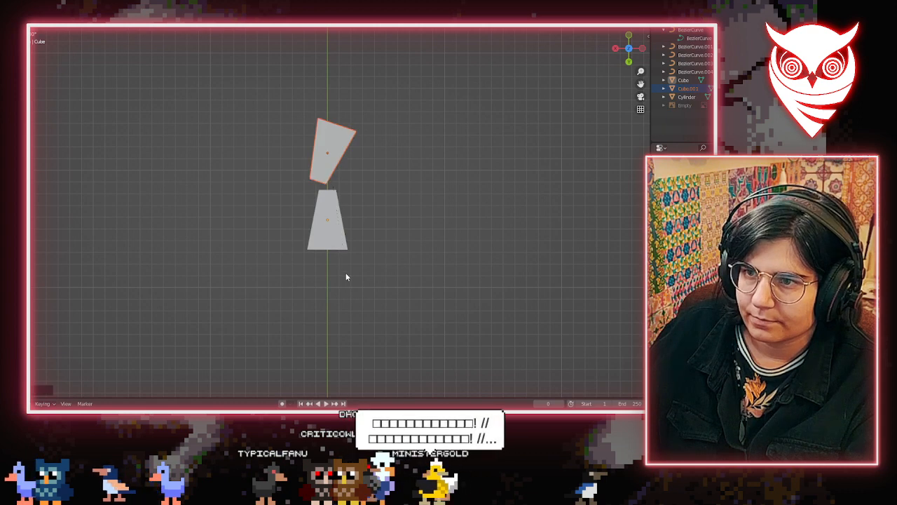
key("g")
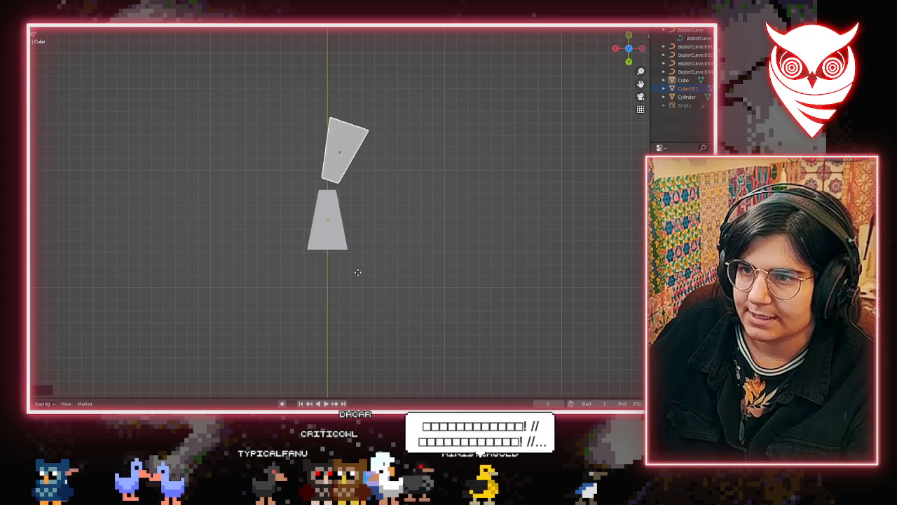
key("g")
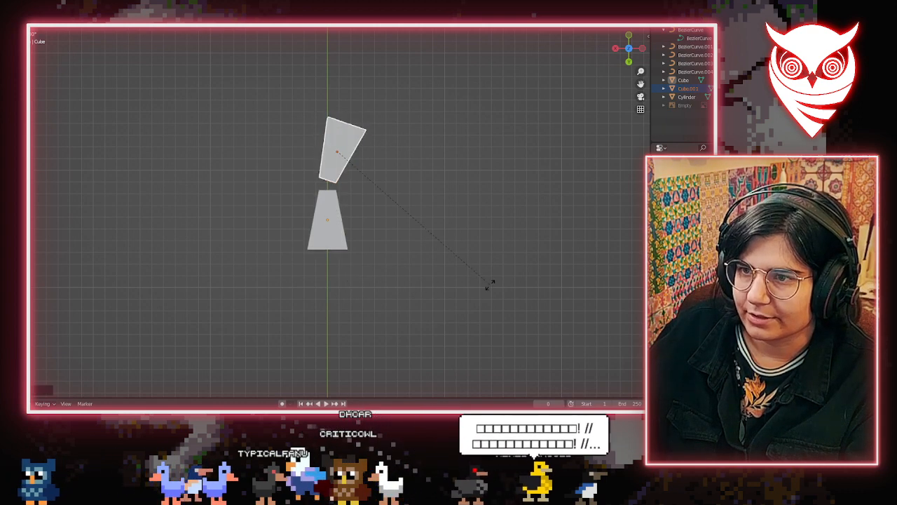
left_click(429, 327)
key("g")
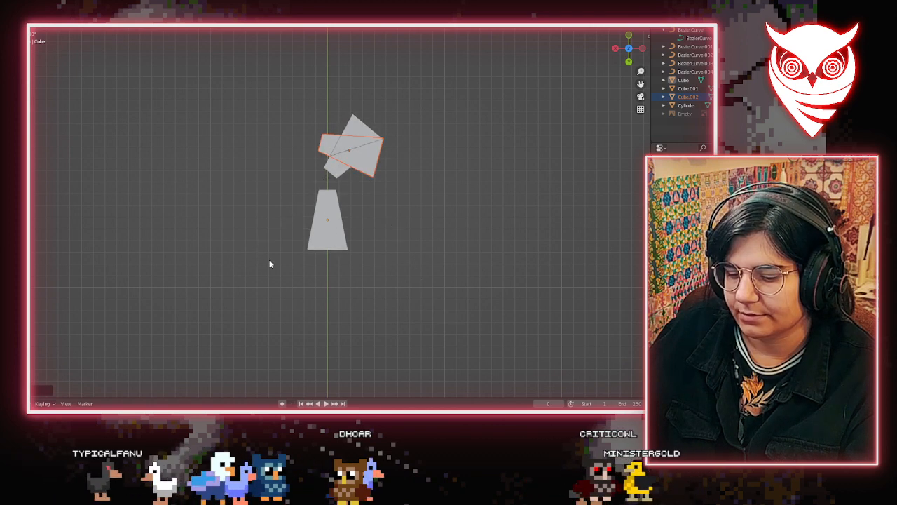
Place two further copies of the angled block around the common centre, nudging the first copy slightly to even out the fan
key("g")
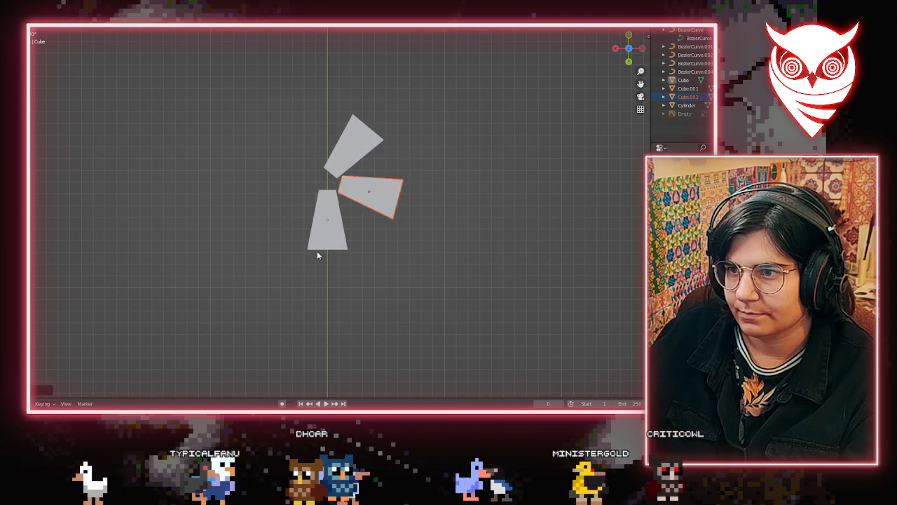
left_click(340, 167)
key("g")
left_click(344, 162)
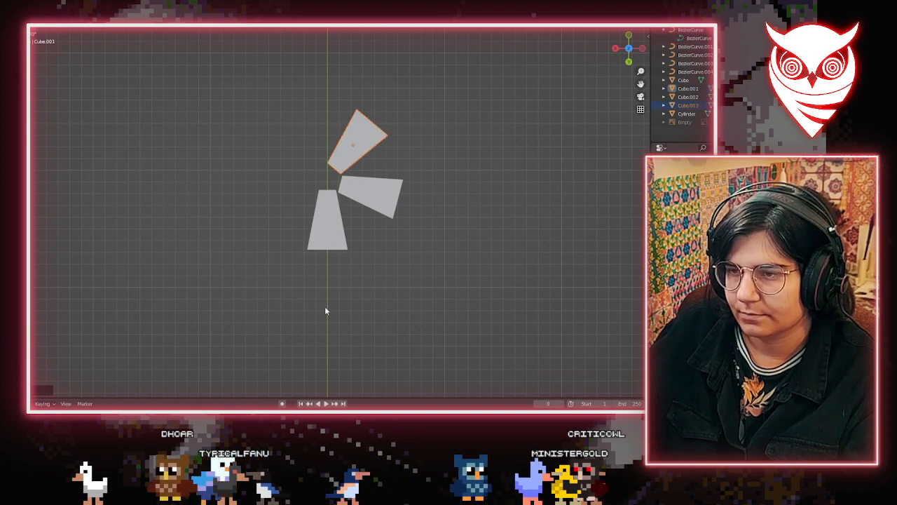
key("g")
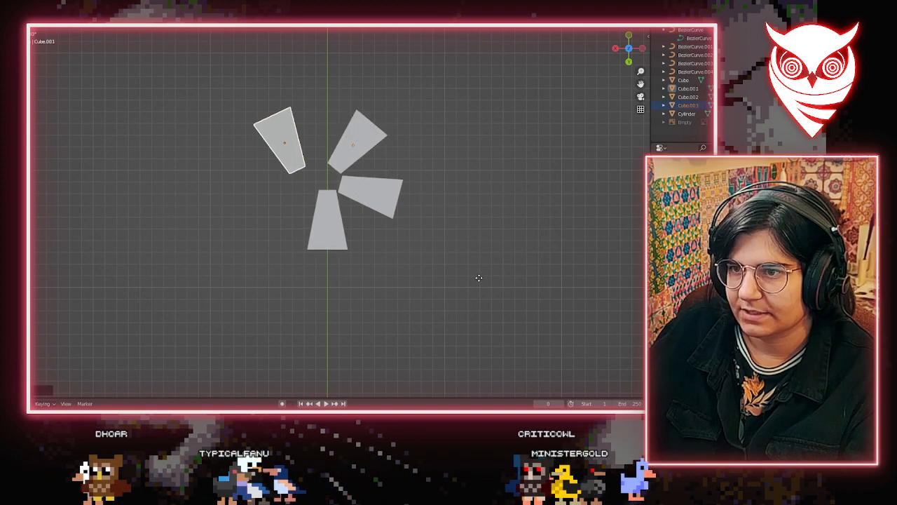
left_click(498, 274)
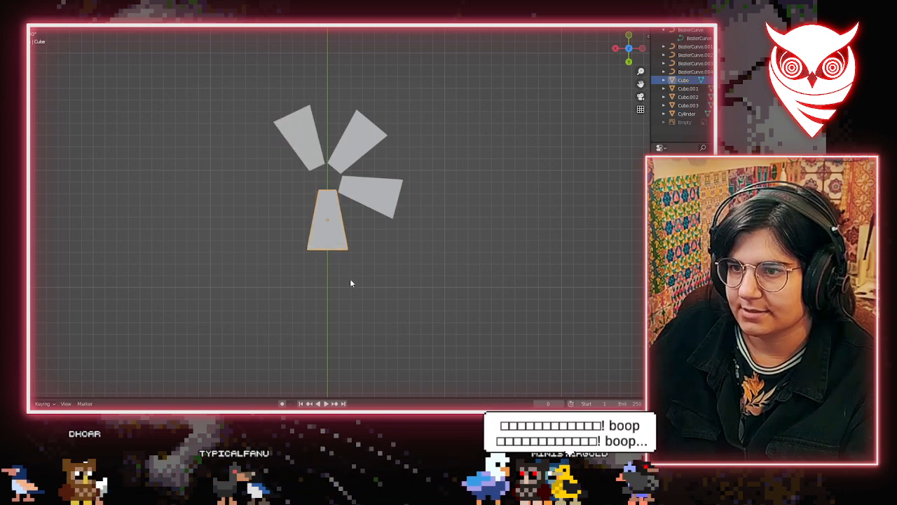
Duplicate the original block, rotate the copy and move it into the remaining gap to complete a five-blade ring
key("shift+d")
right_click(365, 292)
key("r")
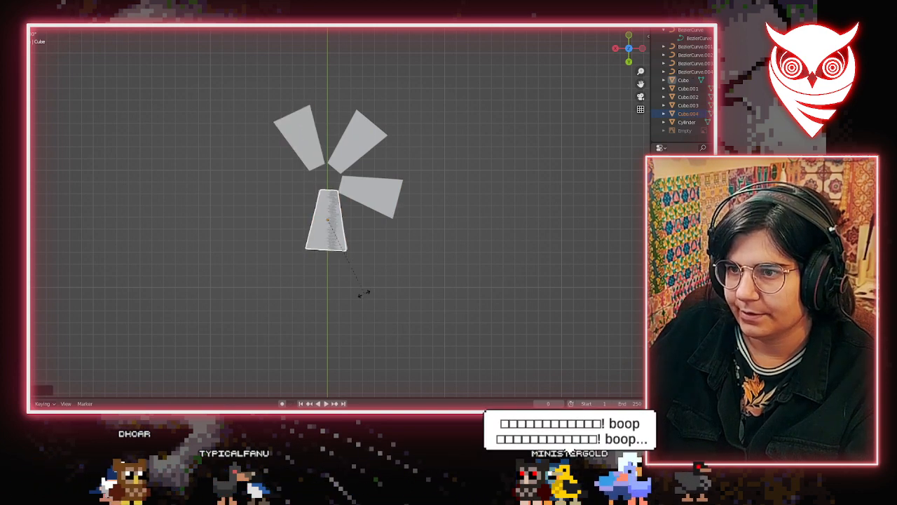
left_click(320, 295)
key("g")
left_click(287, 276)
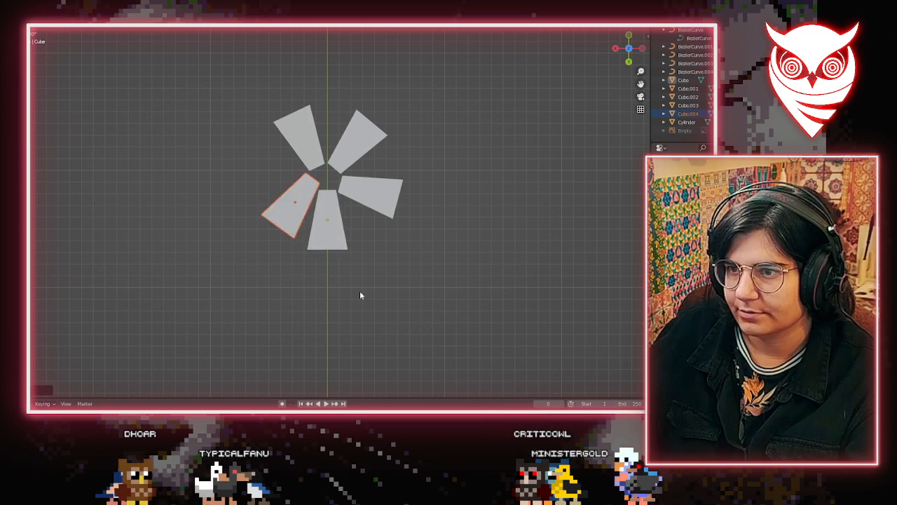
key("r")
key("g")
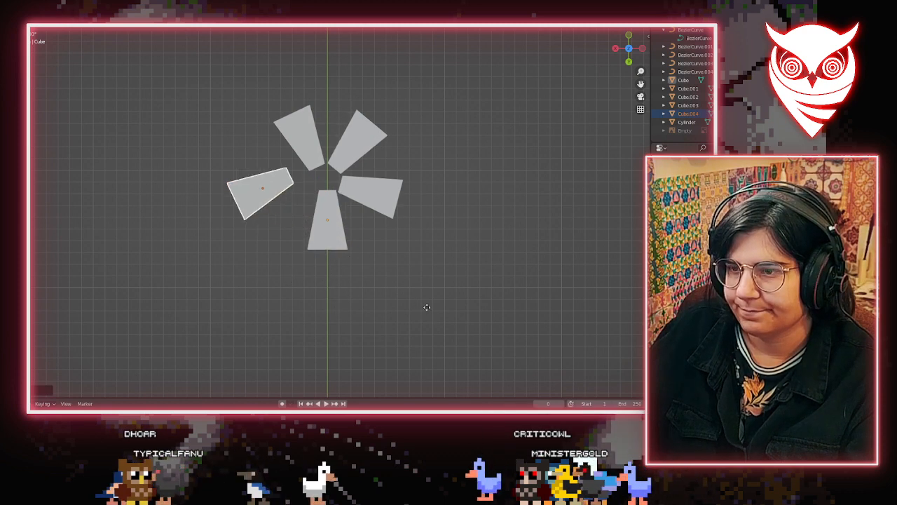
left_click(449, 312)
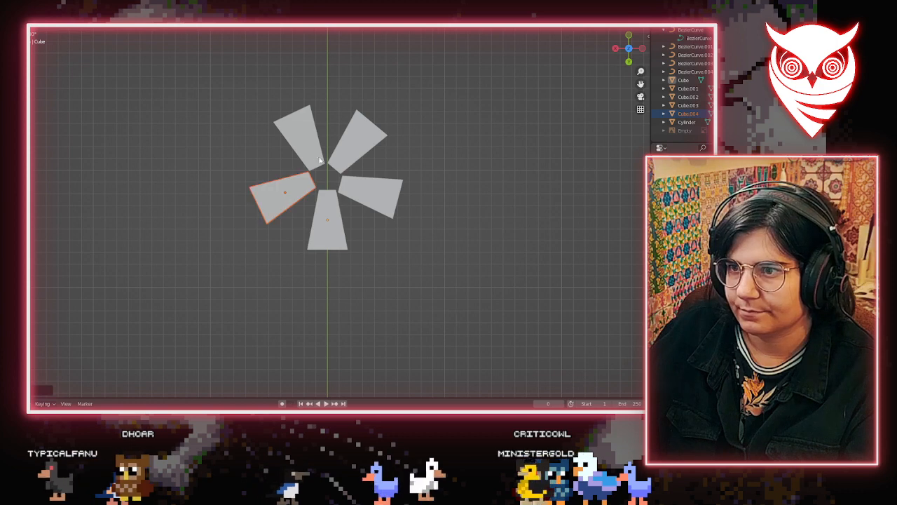
Rotate the block next to the newly placed one slightly so it points away from the ring's centre
left_click(303, 133)
key("r")
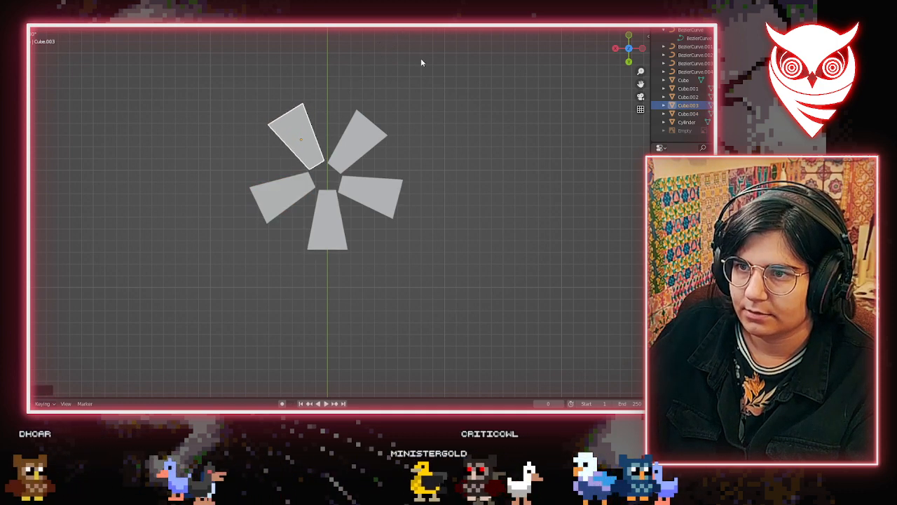
key("r")
Nudge the last placed block and its neighbour slightly to even out the gaps in the ring
middle_click_drag(435, 274, 364, 196)
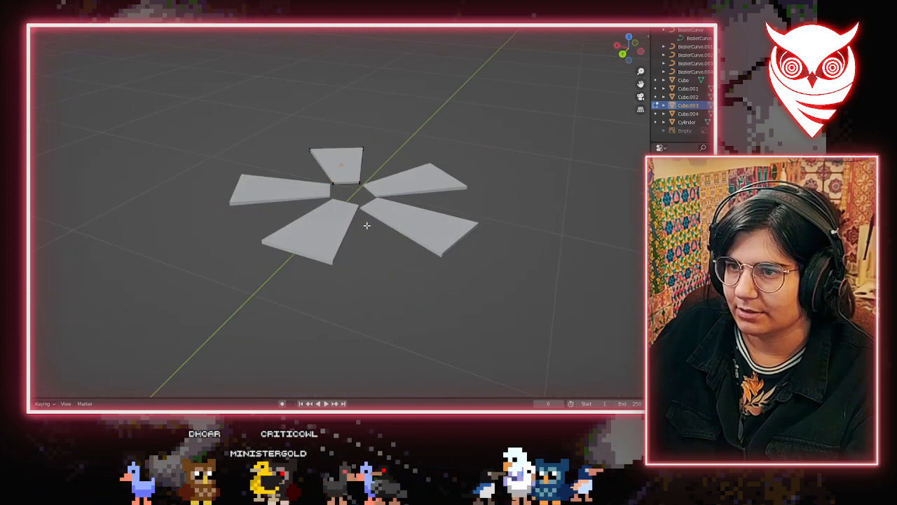
middle_click_drag(371, 225, 315, 288)
scroll(333, 289, "down", 3)
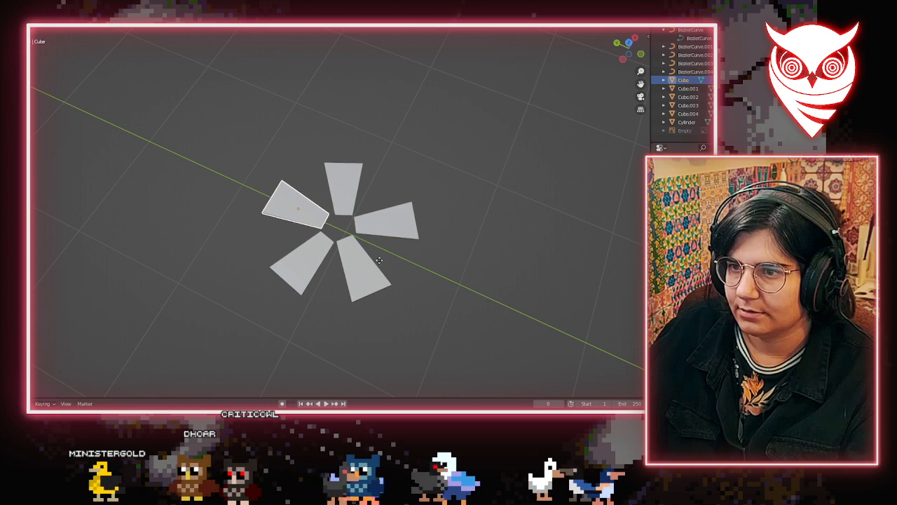
middle_click_drag(381, 262, 317, 270)
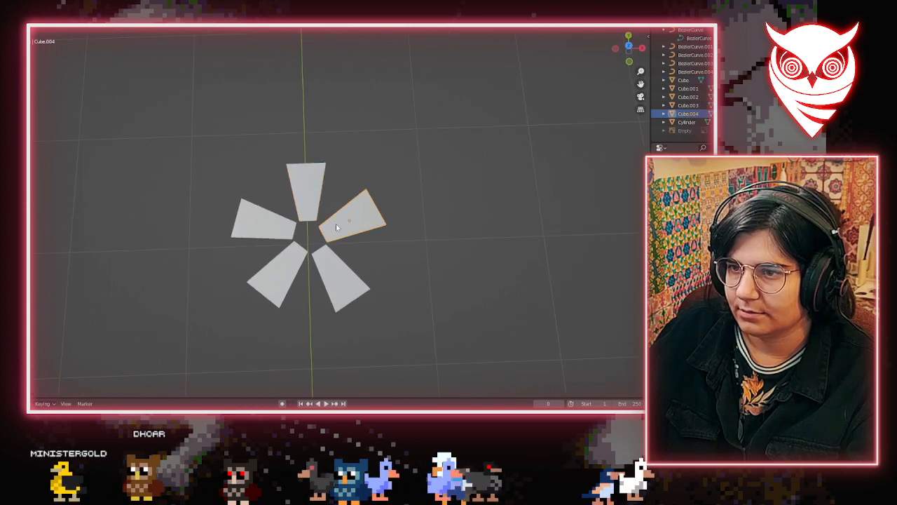
key("g")
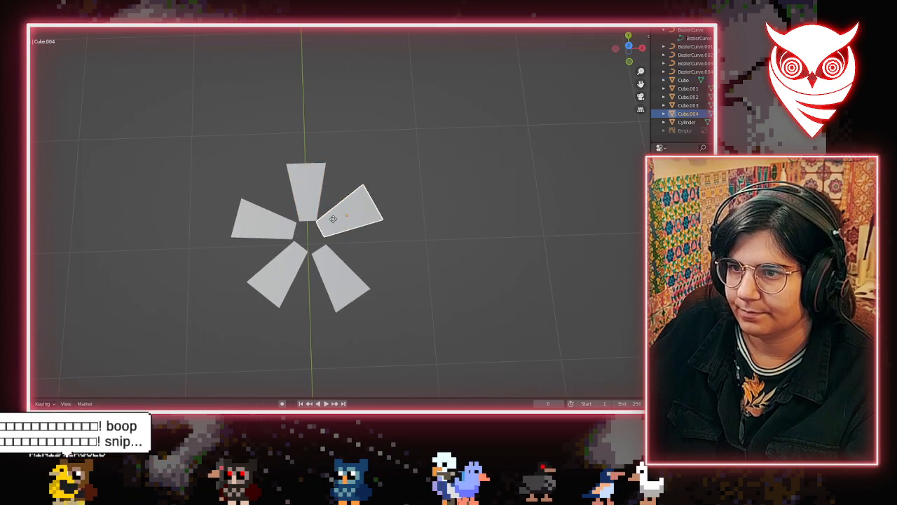
left_click(339, 265)
key("g")
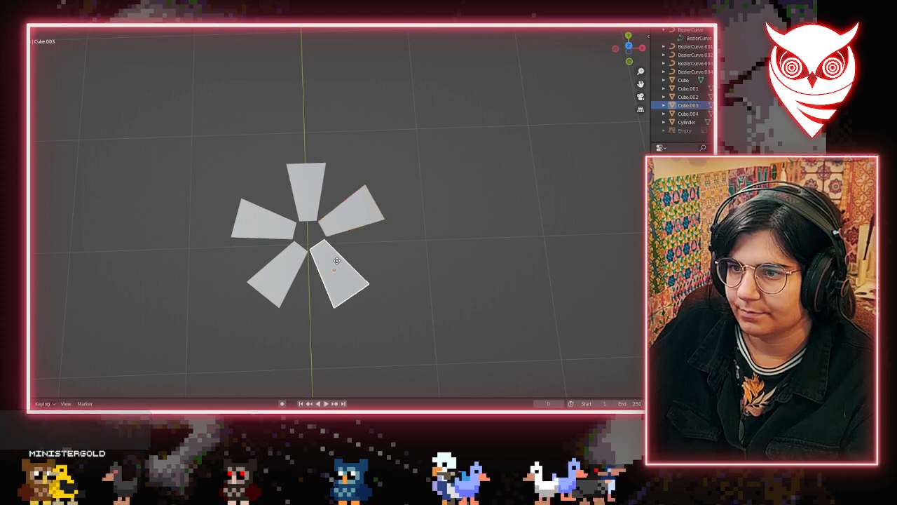
Select all five blocks of the ring and enter Edit Mode on them together
left_click_drag(191, 144, 421, 347)
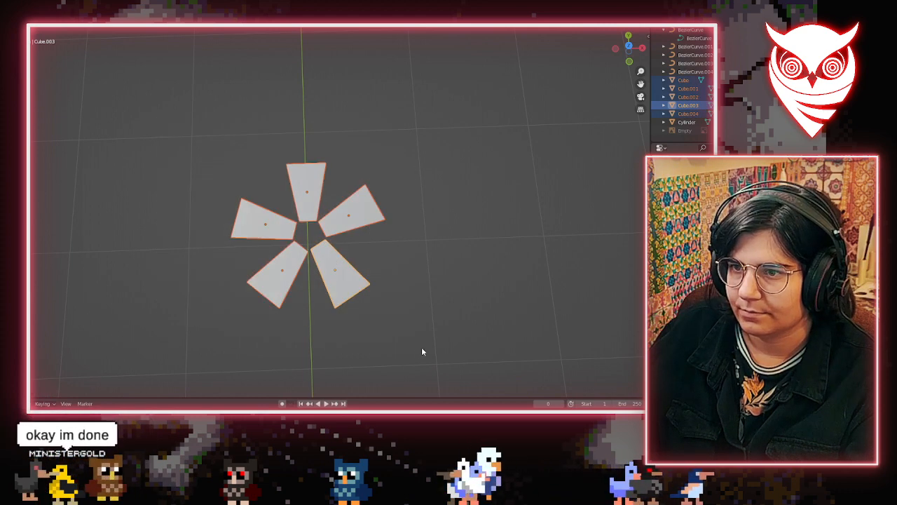
key("b")
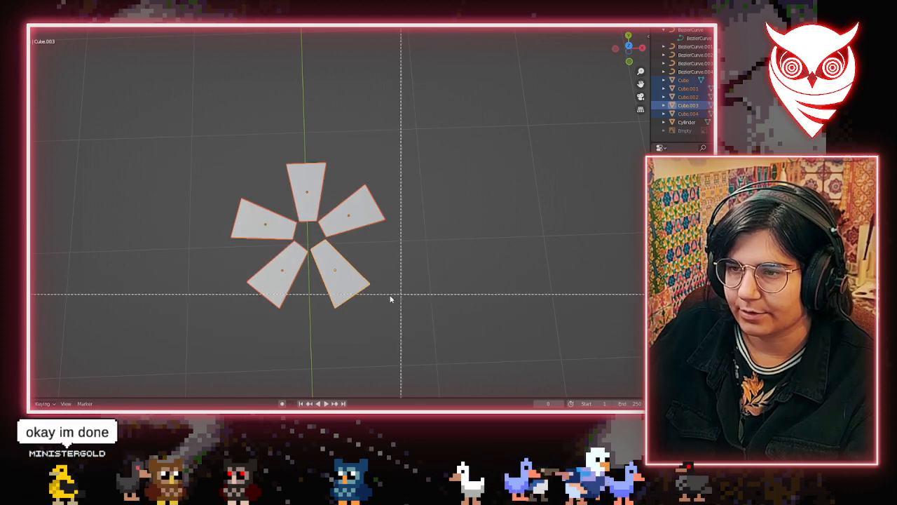
key("Escape")
scroll(362, 305, "up", 4)
middle_click_drag(406, 317, 396, 262)
key("Tab")
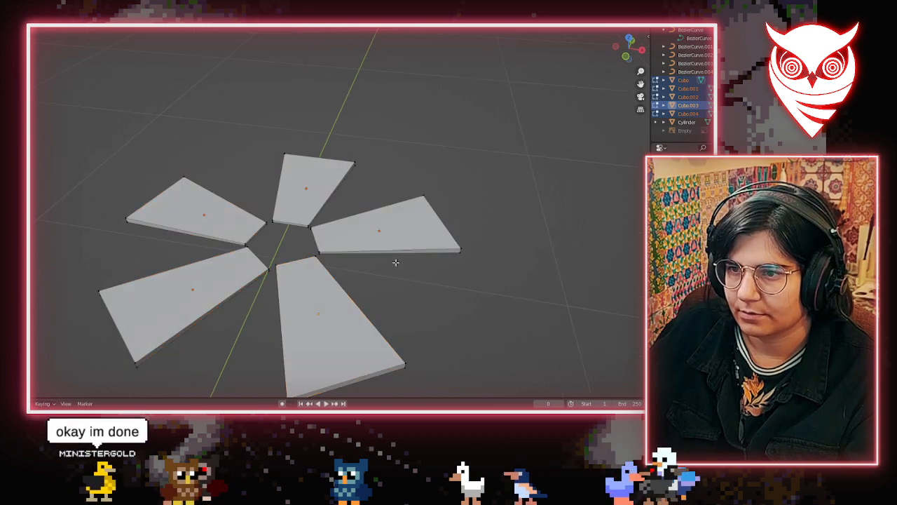
left_click_drag(75, 99, 502, 405)
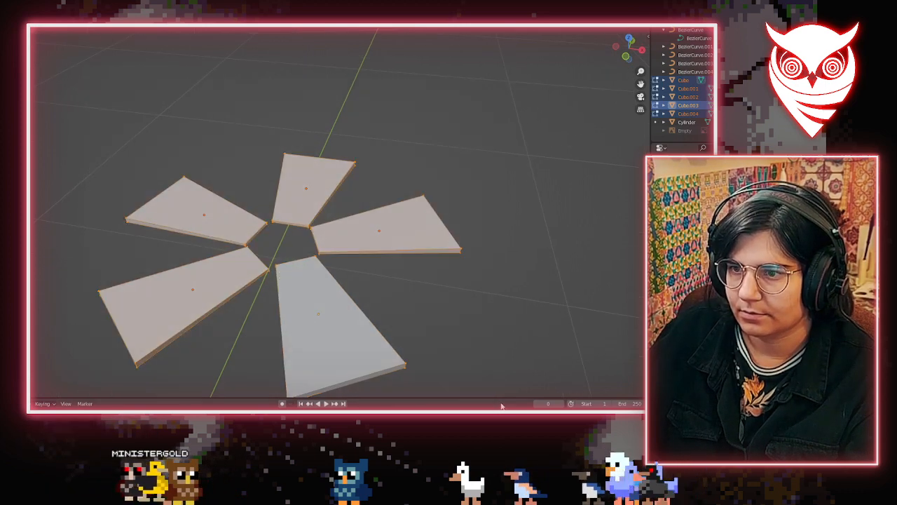
scroll(494, 375, "down", 3)
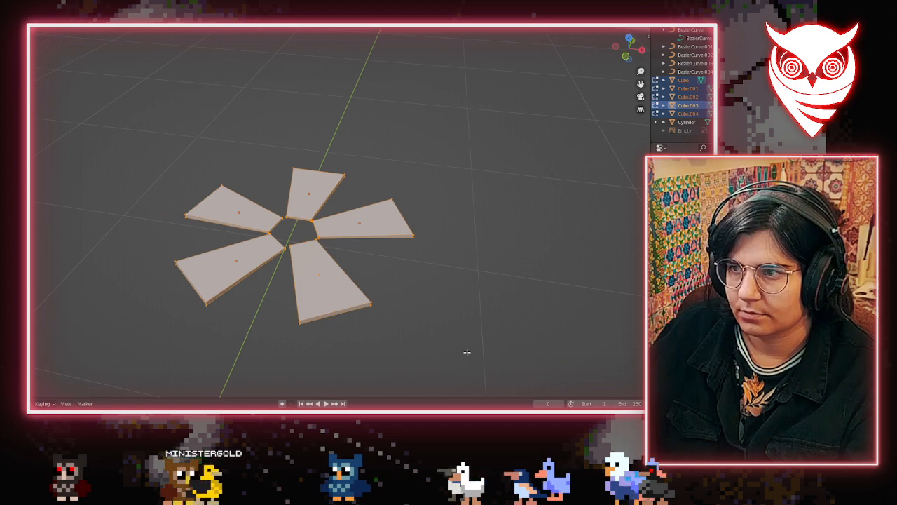
key("b")
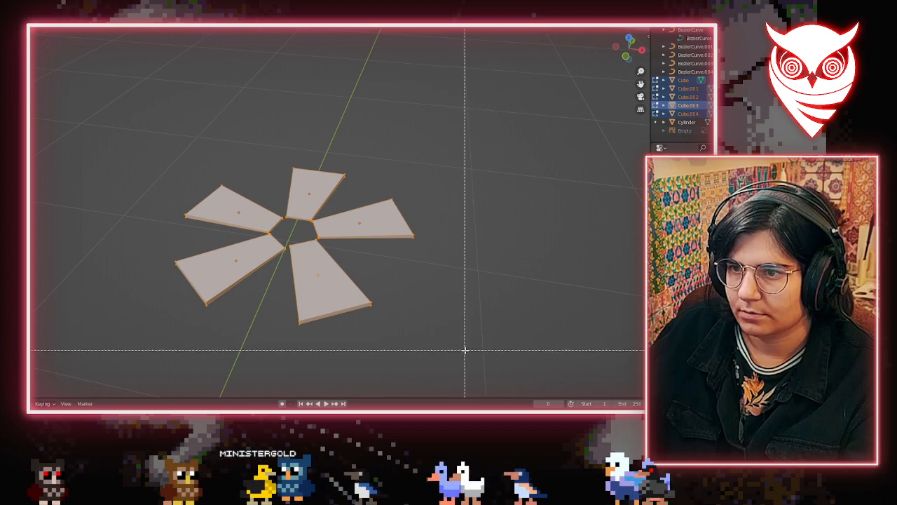
key("Escape")
right_click(431, 309)
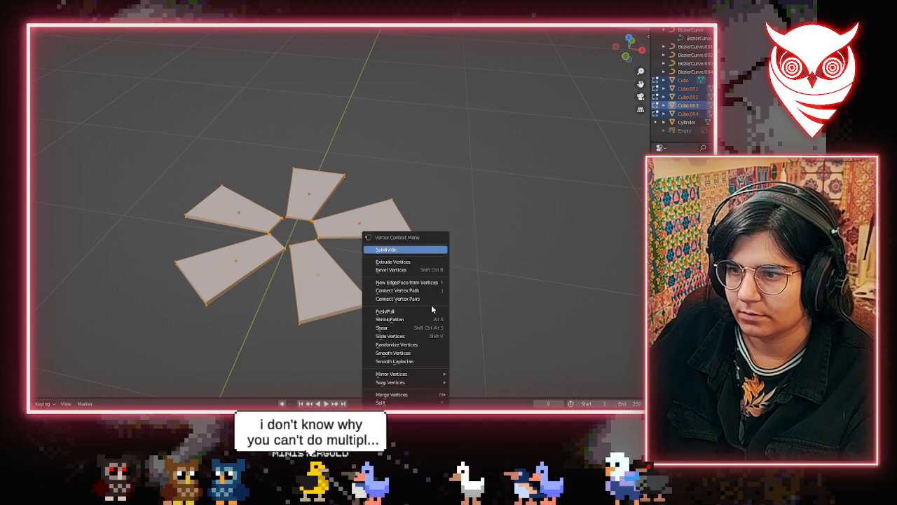
left_click(512, 288)
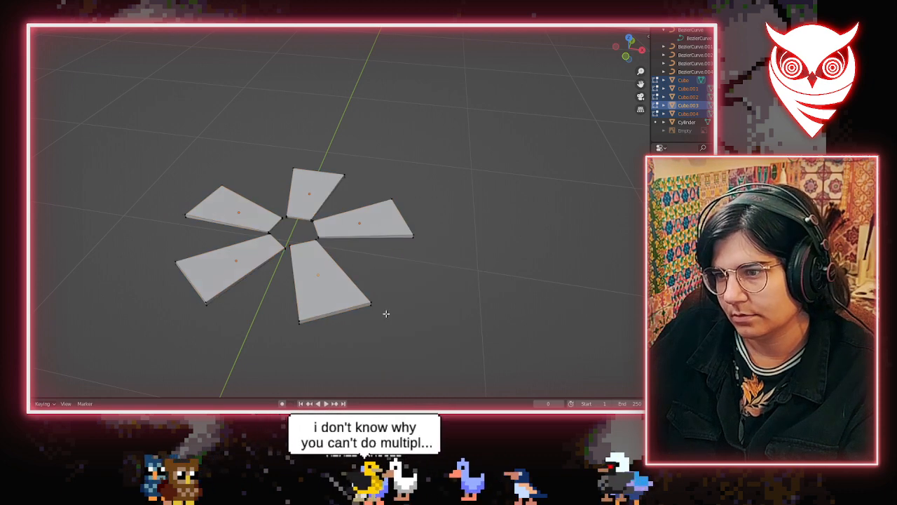
scroll(405, 312, "down", 2)
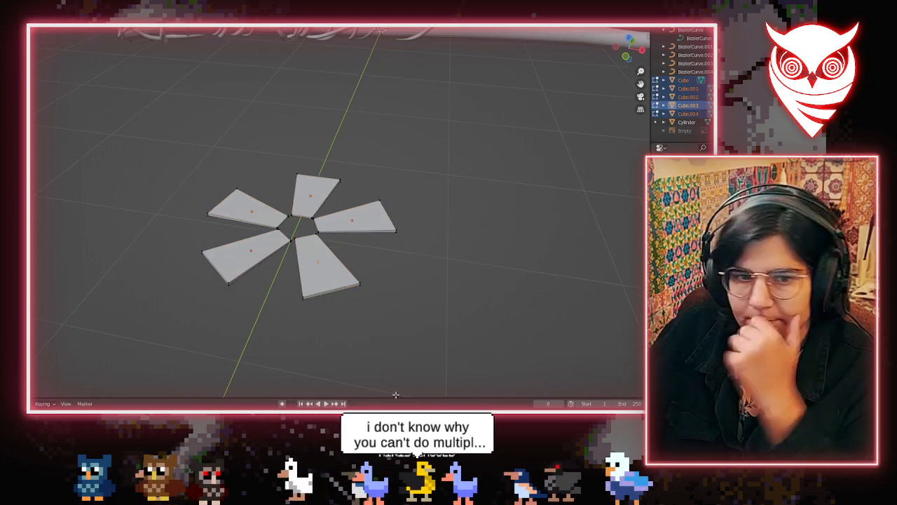
scroll(336, 347, "up", 3)
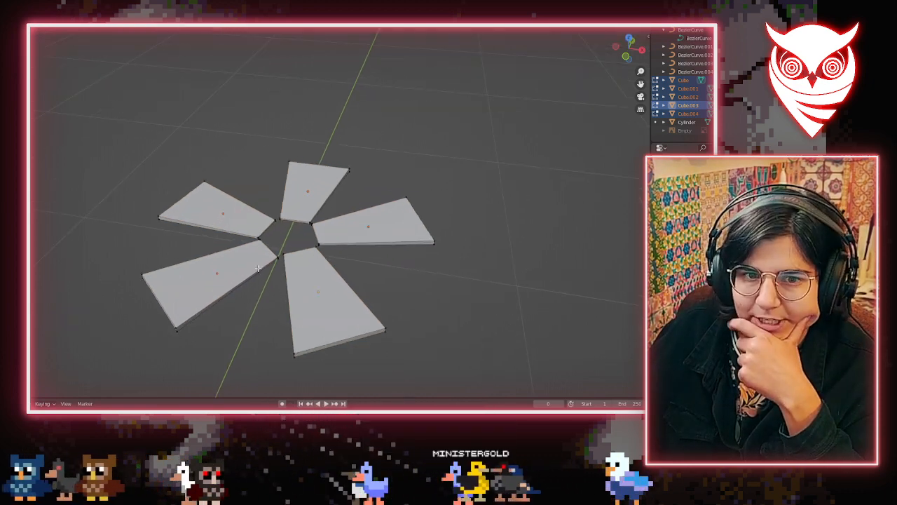
middle_click_drag(225, 367, 338, 33)
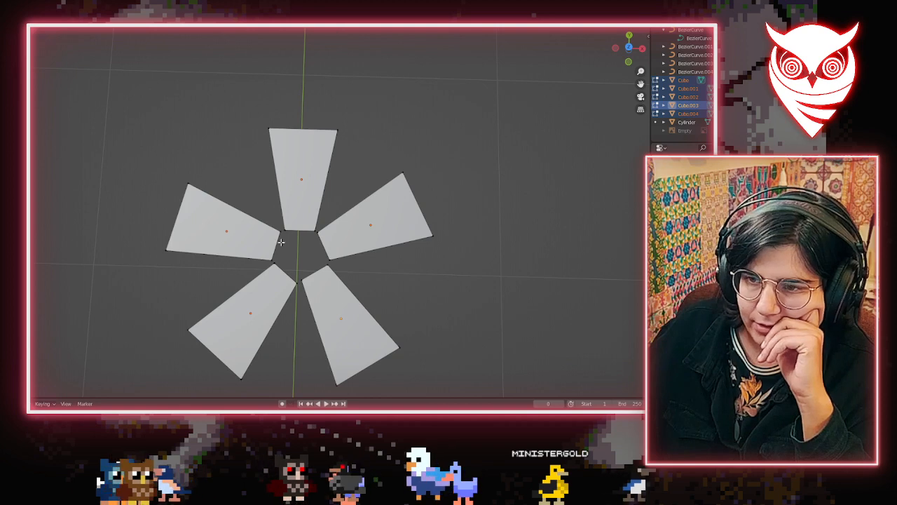
scroll(232, 343, "down", 5)
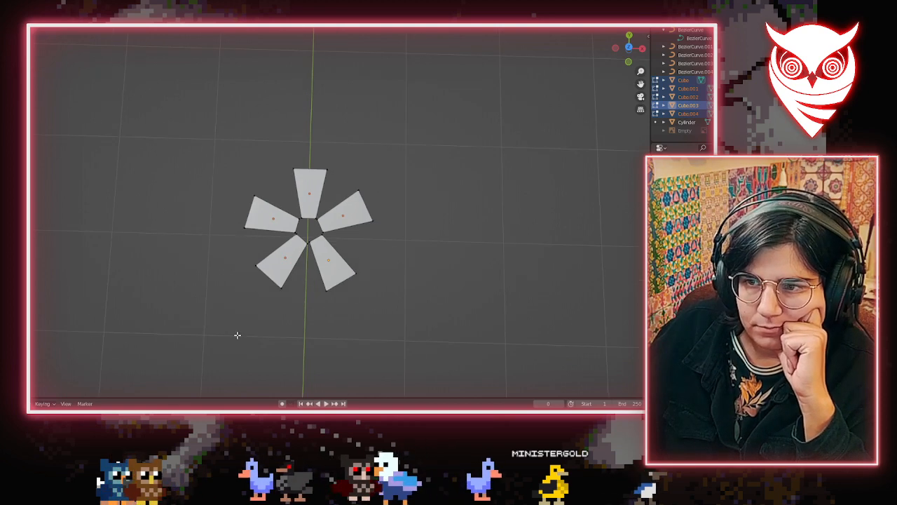
scroll(236, 334, "up", 5)
middle_click_drag(268, 312, 375, 251)
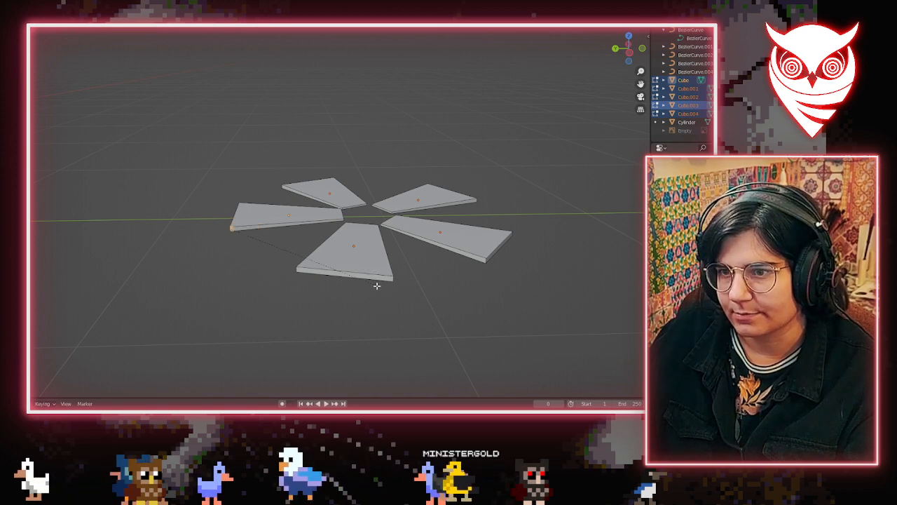
Bevel the corners at the wide outer end of one block into rounded, multi-segment corners
middle_click_drag(390, 287, 373, 243)
left_click(395, 204)
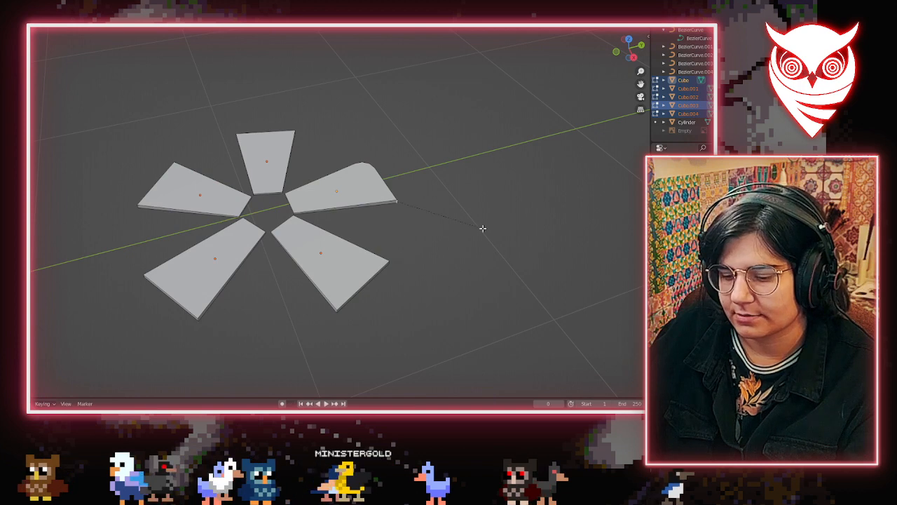
key("ctrl+b")
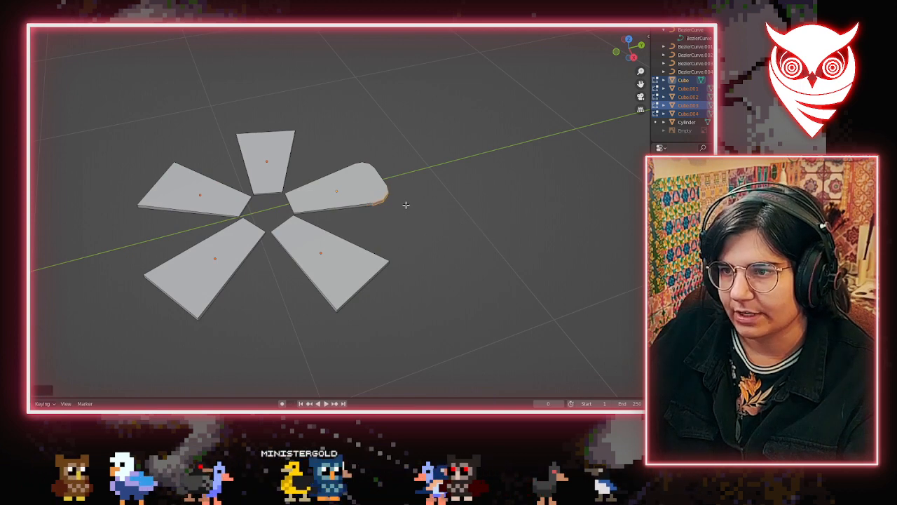
middle_click_drag(417, 223, 412, 269)
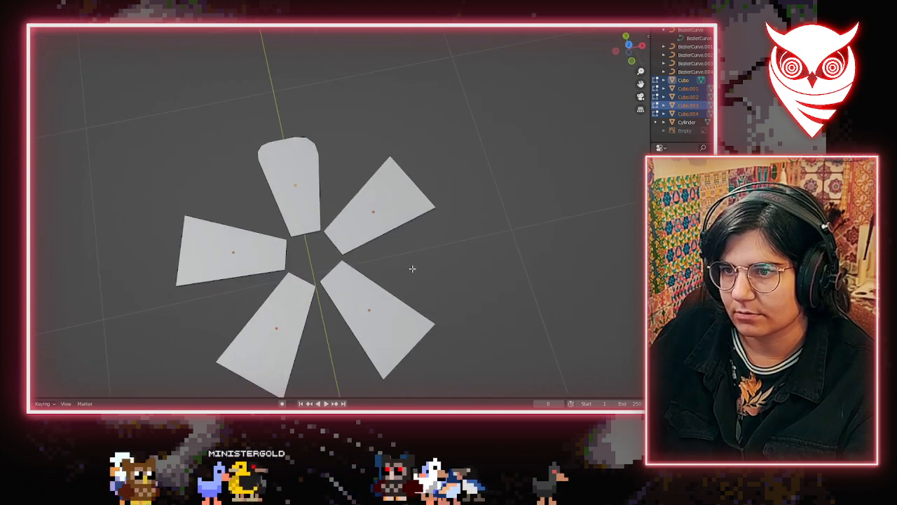
Bevel both corners at the narrow inner end of the same block so it becomes a rounded petal
middle_click_drag(320, 232, 317, 224)
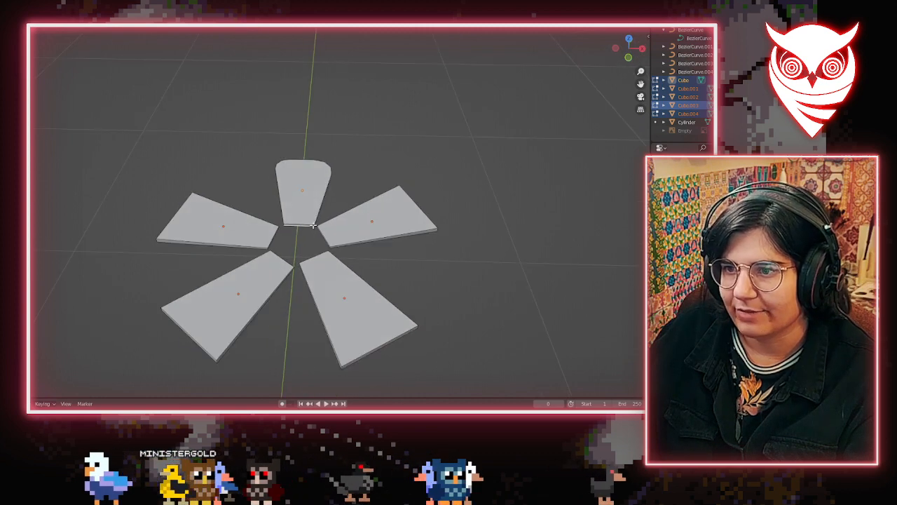
scroll(318, 230, "up", 4)
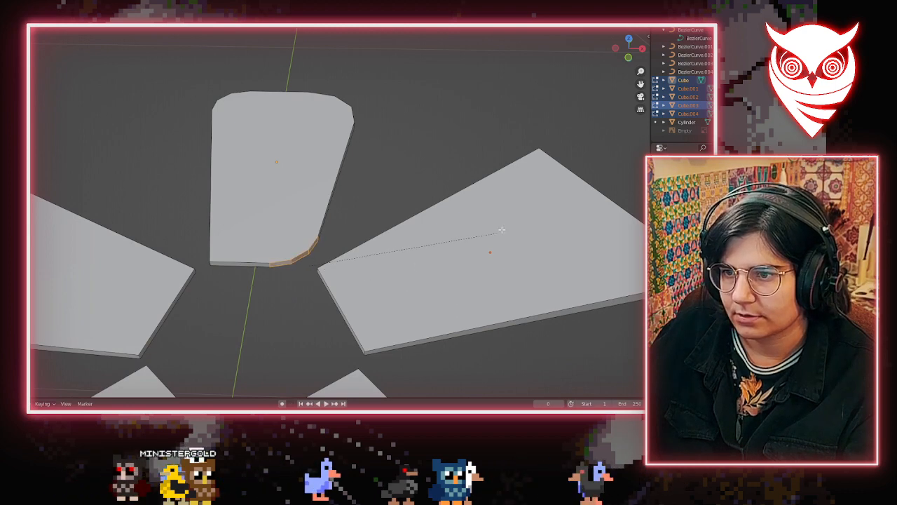
left_click(213, 262)
key("ctrl+shift+b")
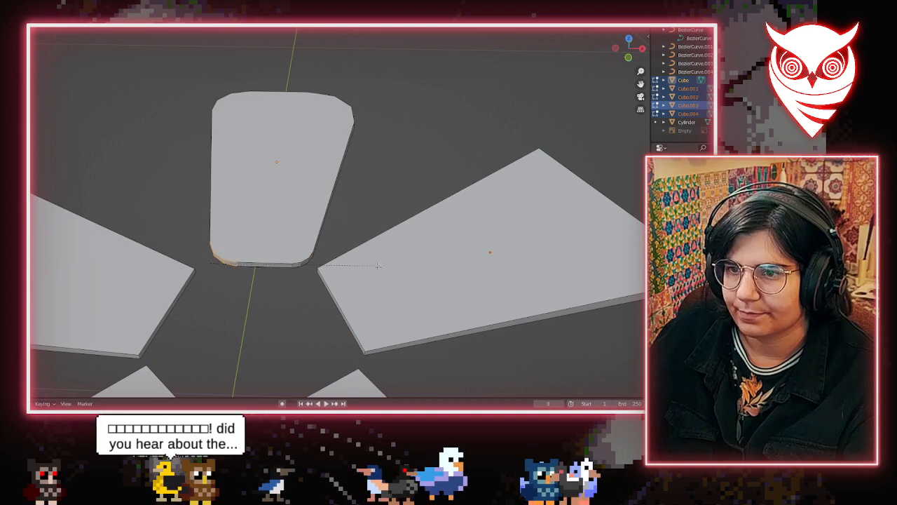
left_click(375, 265)
scroll(406, 204, "down", 1)
left_click(407, 204)
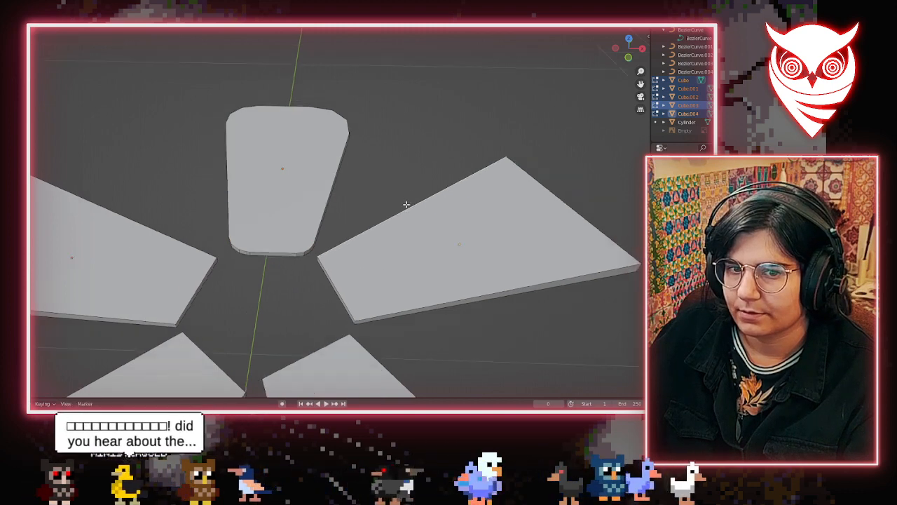
Leave the shared Edit Mode, select only the rounded petal and enter Edit Mode on it alone
scroll(407, 204, "down", 2)
middle_click_drag(398, 208, 320, 242)
key("Tab")
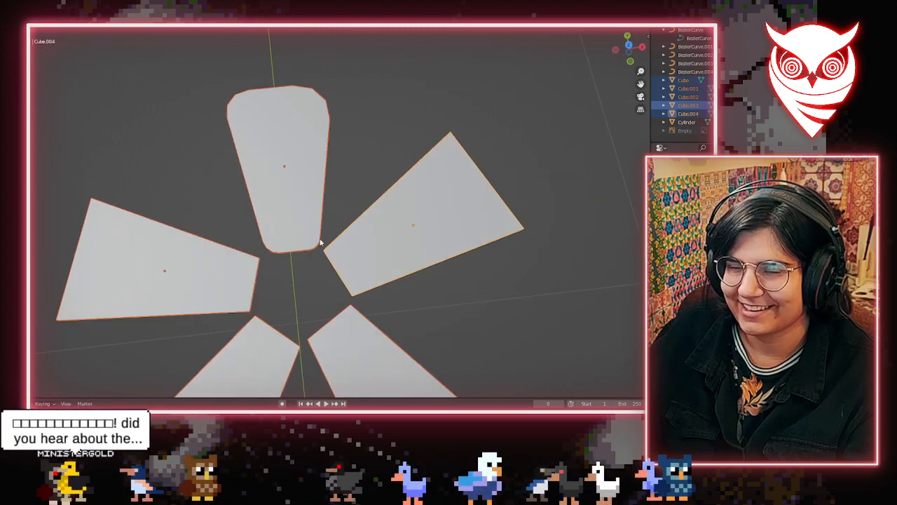
left_click(322, 139)
middle_click_drag(321, 140, 395, 235)
key("Tab")
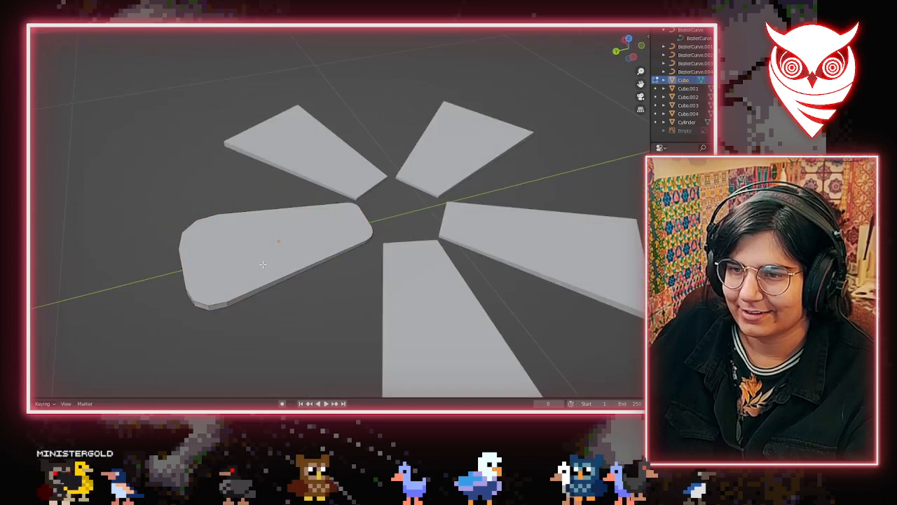
key("Tab")
left_click(217, 173)
key("Tab")
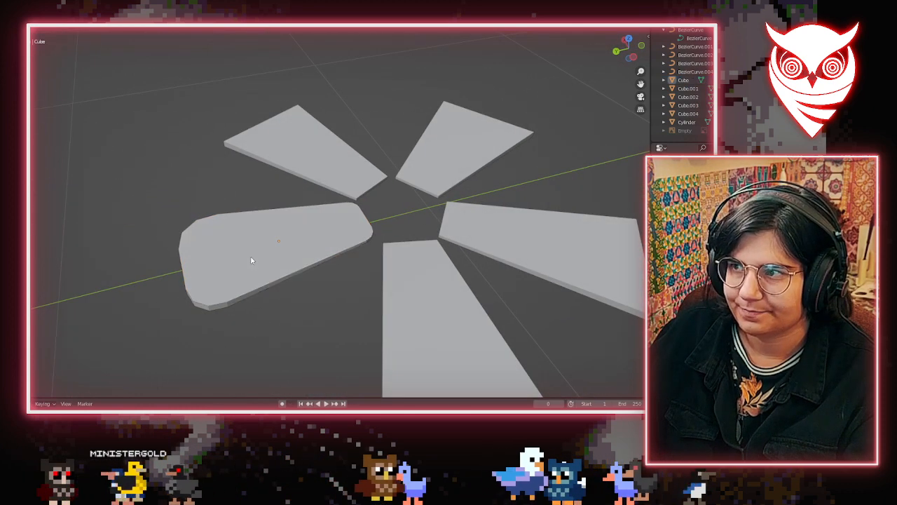
key("Tab")
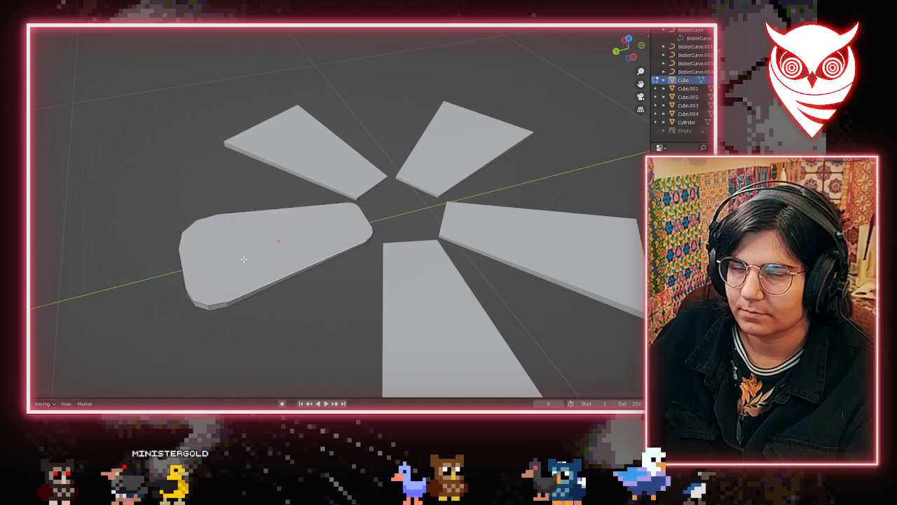
Subdivide the rounded petal's entire mesh and switch to vertex selection
key("a")
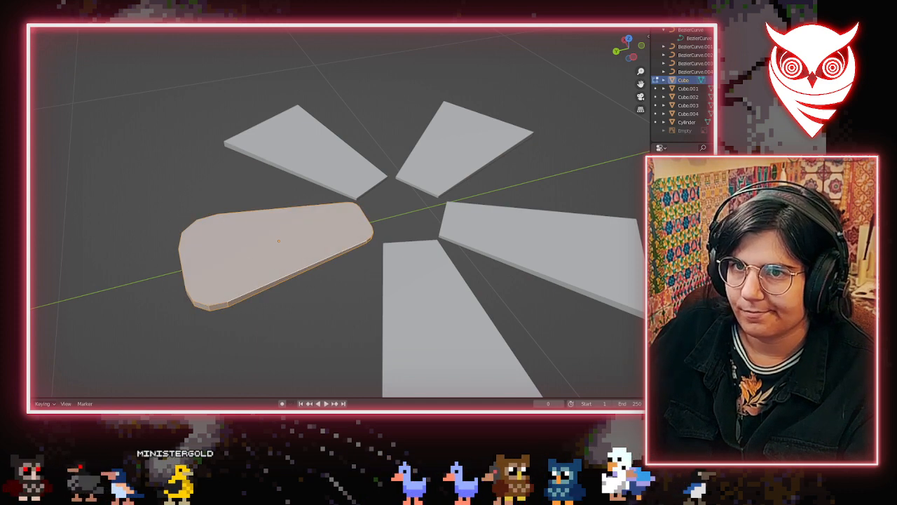
key("alt+a")
right_click(237, 248)
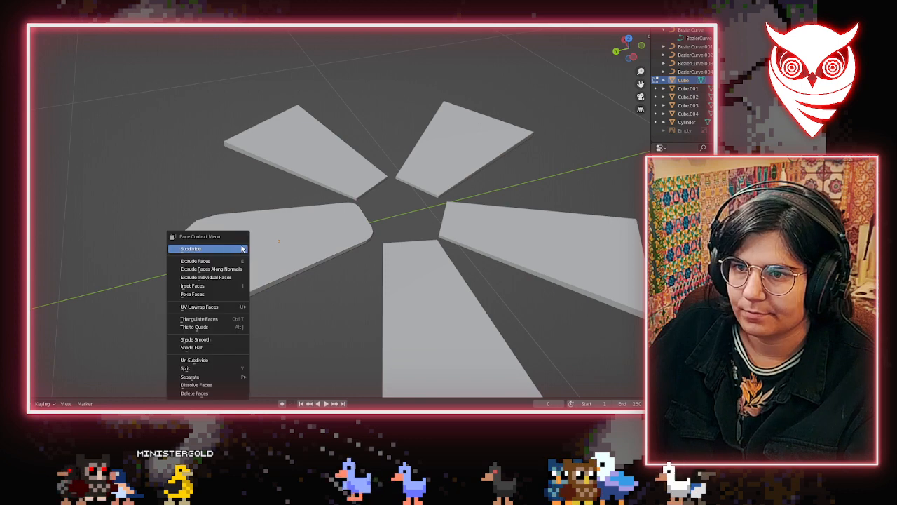
right_click(272, 233)
left_click(272, 232)
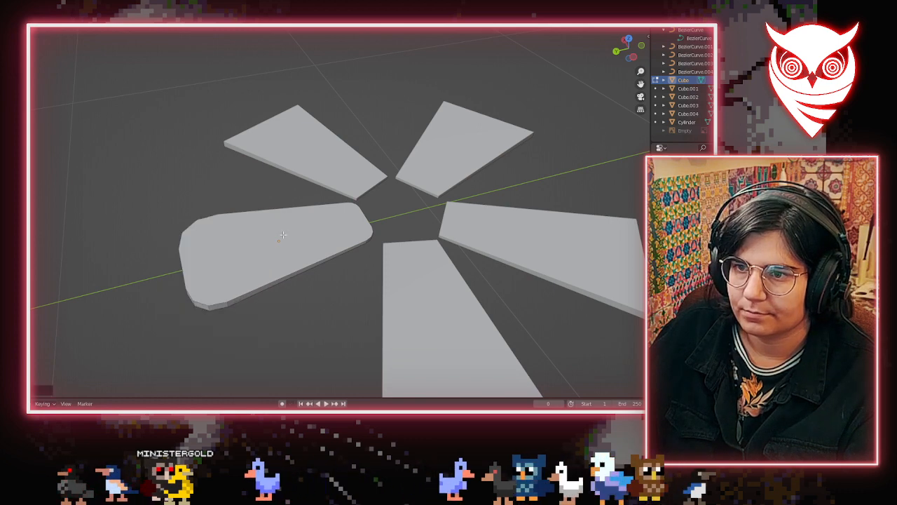
key("a")
right_click(260, 239)
left_click(260, 239)
key("Tab")
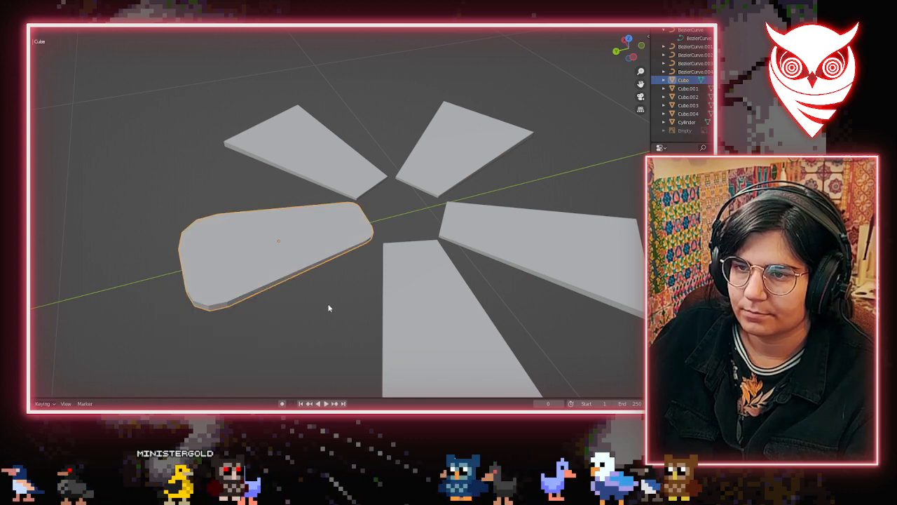
key("alt+a")
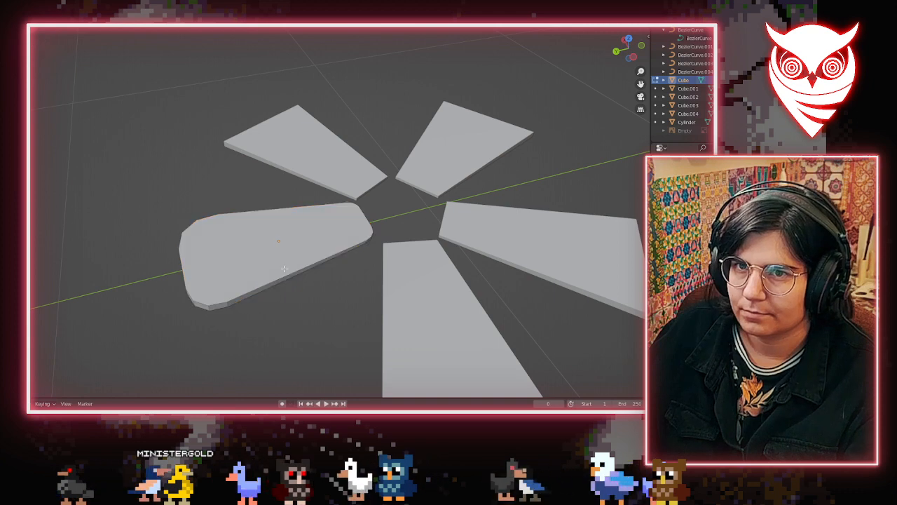
key("1")
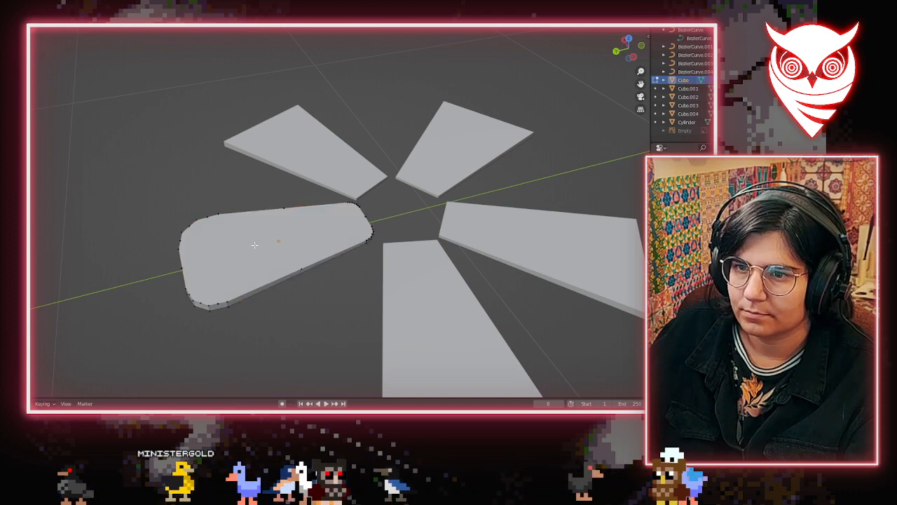
Examine the subdivided petal's mesh from above and below
middle_click_drag(255, 245, 322, 261)
key("a")
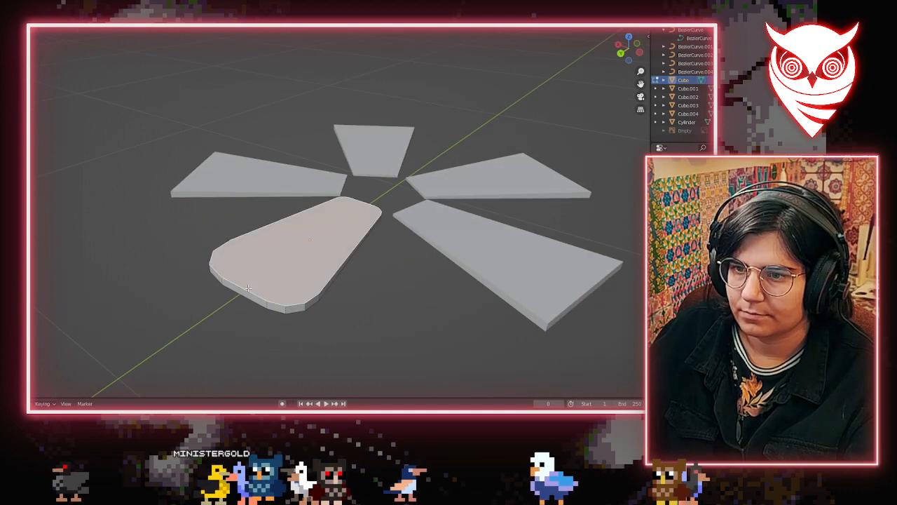
key("Tab")
key("Tab")
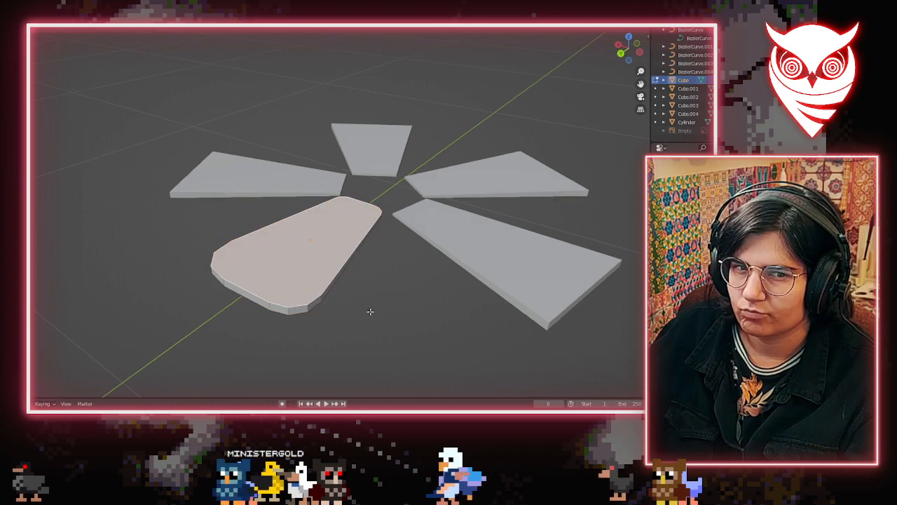
middle_click_drag(371, 311, 392, 208)
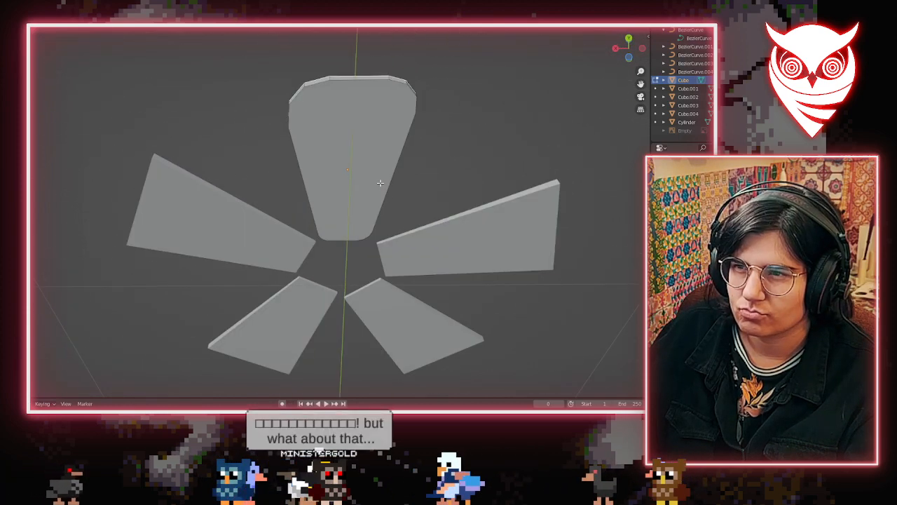
middle_click_drag(383, 170, 193, 223)
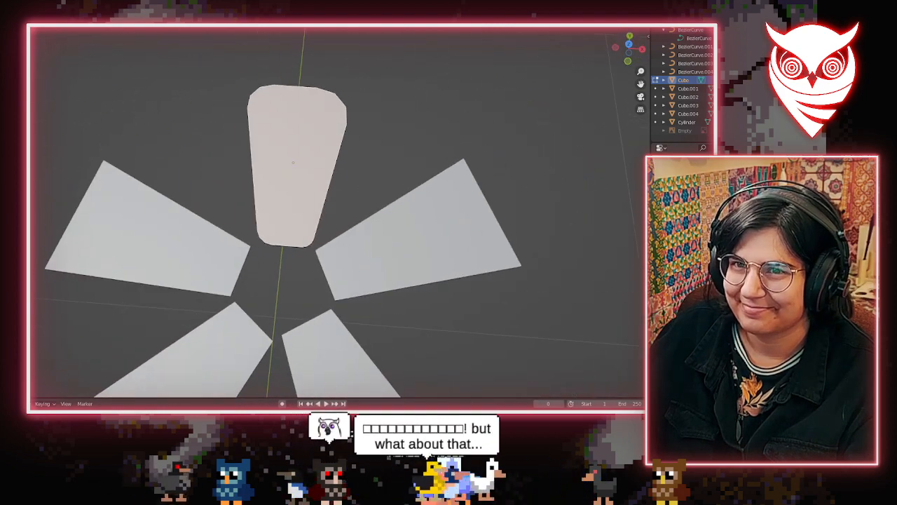
key("Tab")
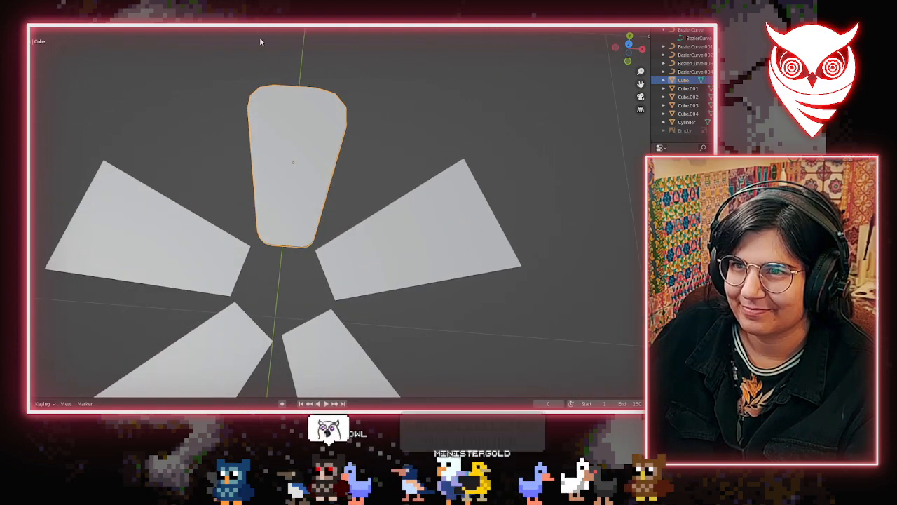
left_click(288, 75)
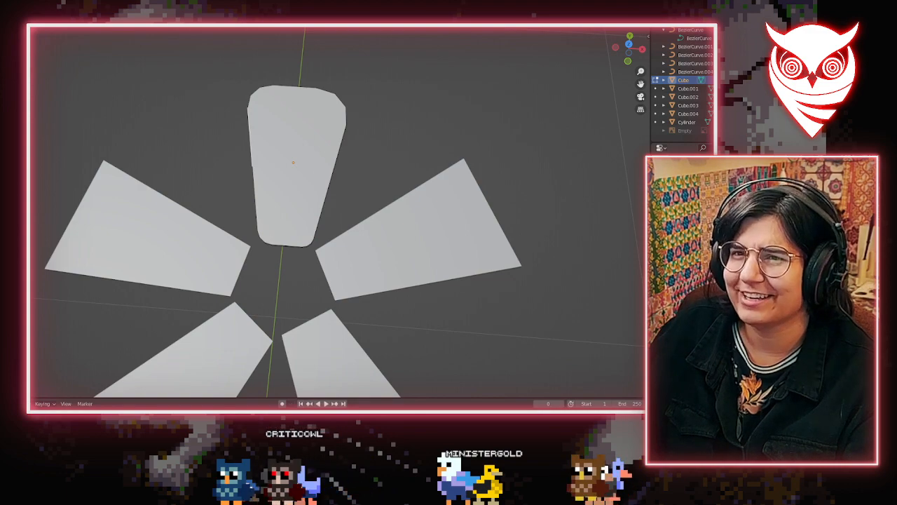
Connect the midpoints of the petal's outer and inner ends with a lengthwise edge across its upper face
scroll(313, 227, "down", 1)
mouse_move(270, 264)
middle_mouse_down()
mouse_move(341, 196)
mouse_move(343, 213)
mouse_move(273, 260)
middle_mouse_up()
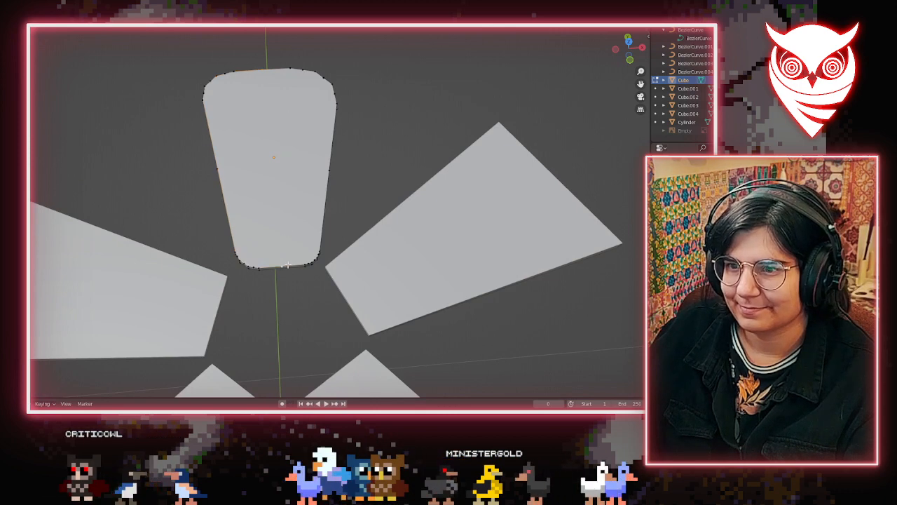
middle_click_drag(365, 154, 270, 190)
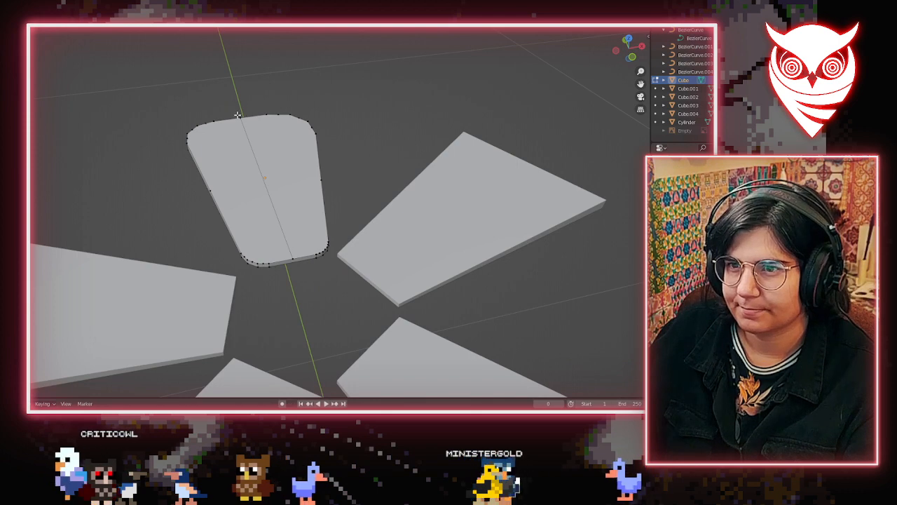
Select the petal's lengthwise centre edge in edge selection mode and try to bevel it
key("2")
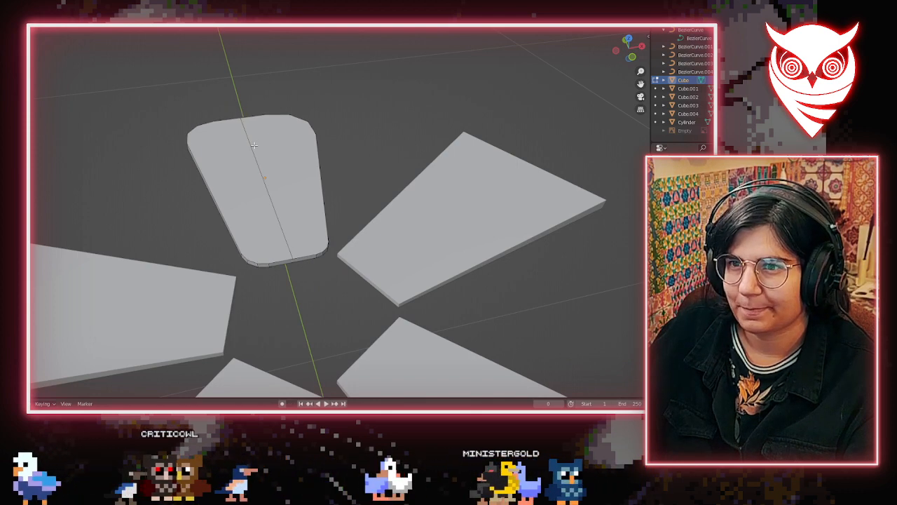
left_click(267, 190)
key("ctrl+b")
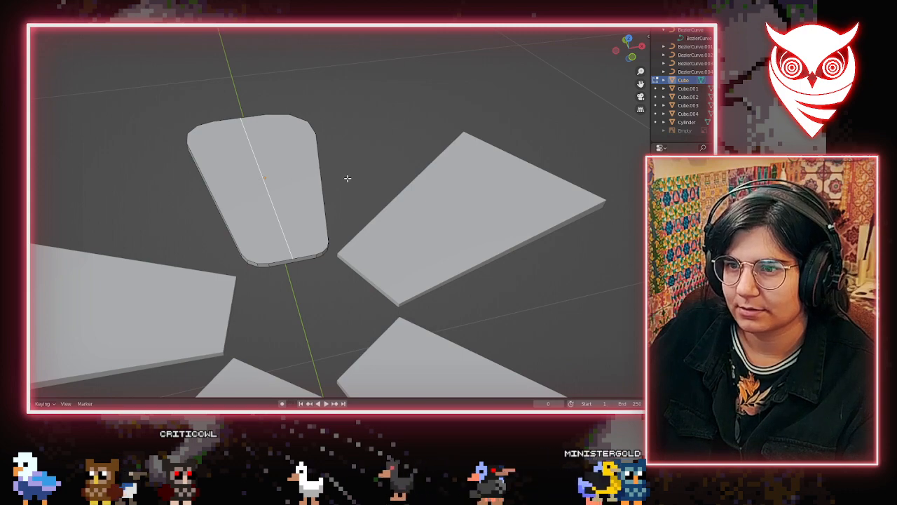
middle_click_drag(347, 179, 286, 350)
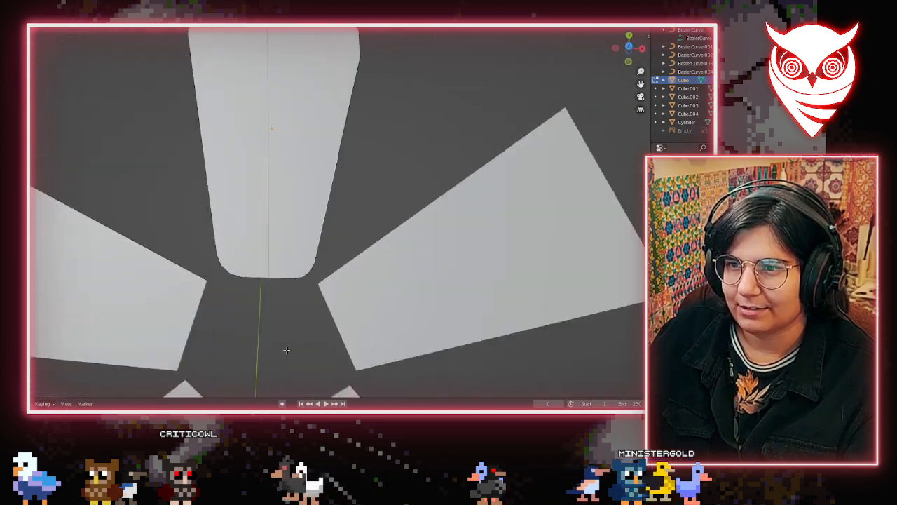
Undo the lengthwise centre edge across the petal's upper face
scroll(286, 350, "down", 8)
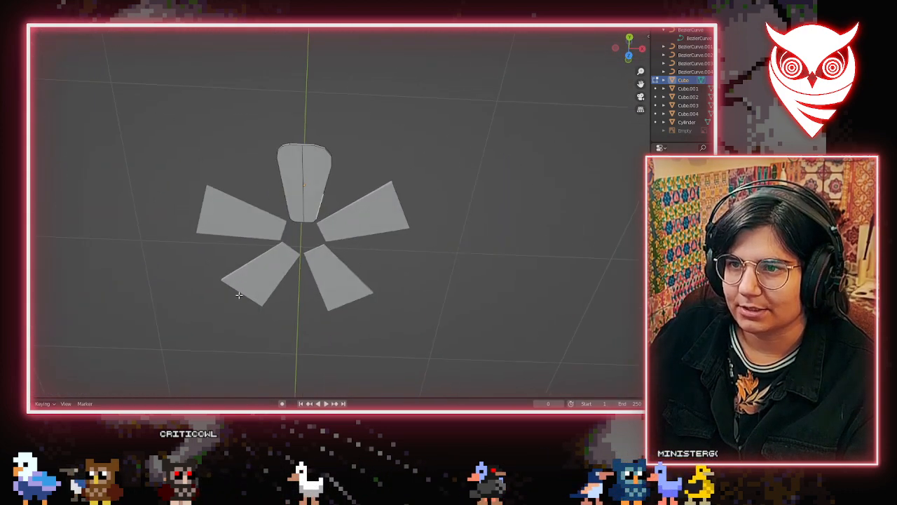
middle_click_drag(257, 269, 279, 177)
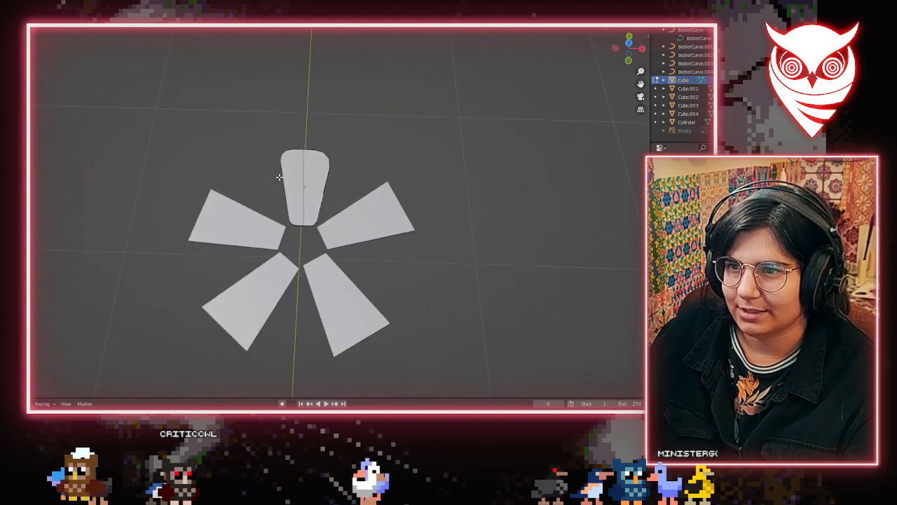
scroll(279, 176, "down", 7)
scroll(302, 184, "up", 7)
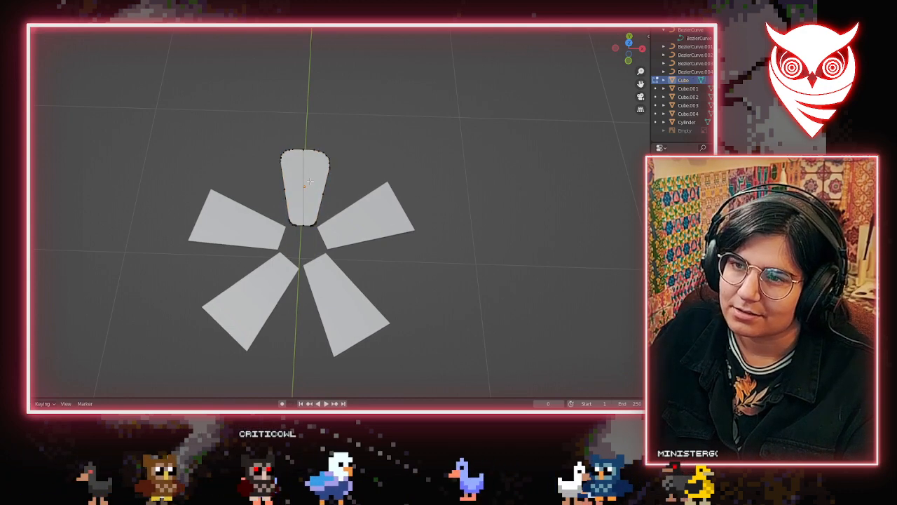
scroll(329, 183, "up", 3)
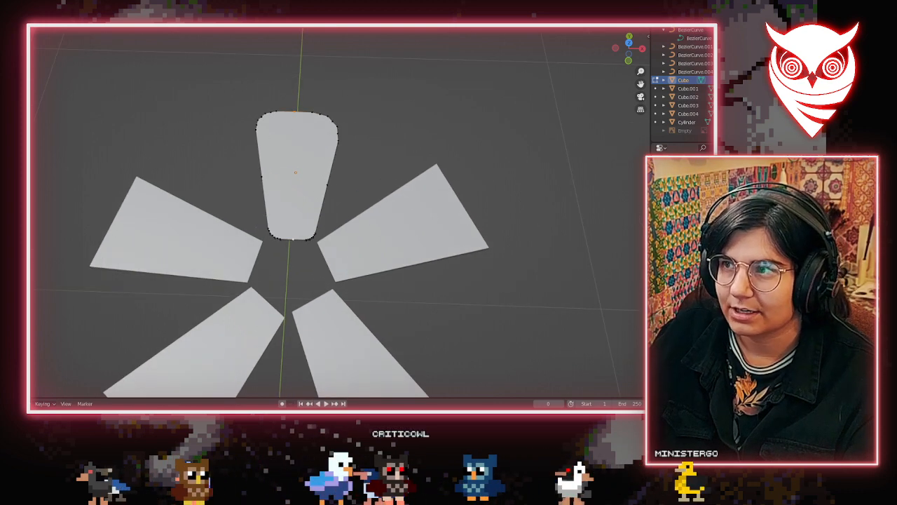
Turn on X-ray, box-select the vertices along the petal's left half and scale them up slightly
key("alt+z")
left_click_drag(237, 96, 279, 275)
key("s")
left_click(316, 301)
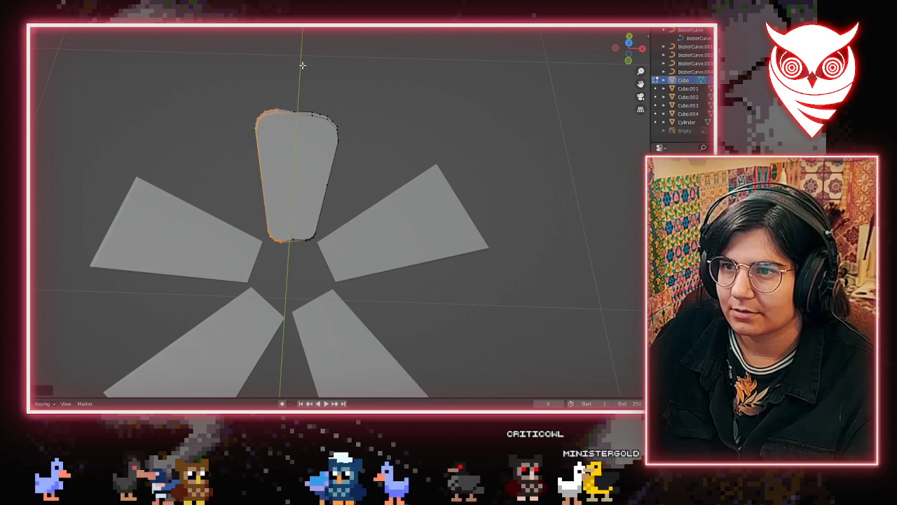
Scale up the vertices along the petal's right half slightly, return to Object Mode and deselect the petal
left_click_drag(305, 100, 337, 213)
key("s")
left_click(393, 262)
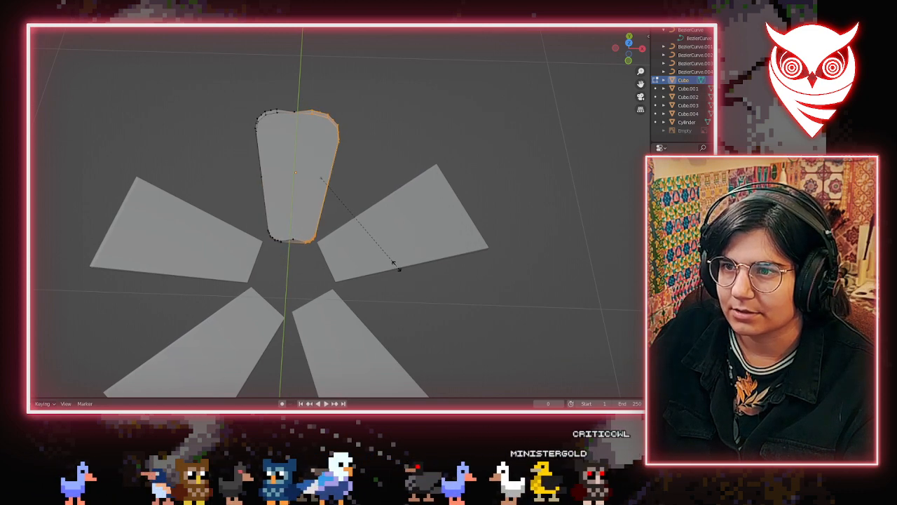
key("Tab")
left_click(360, 287)
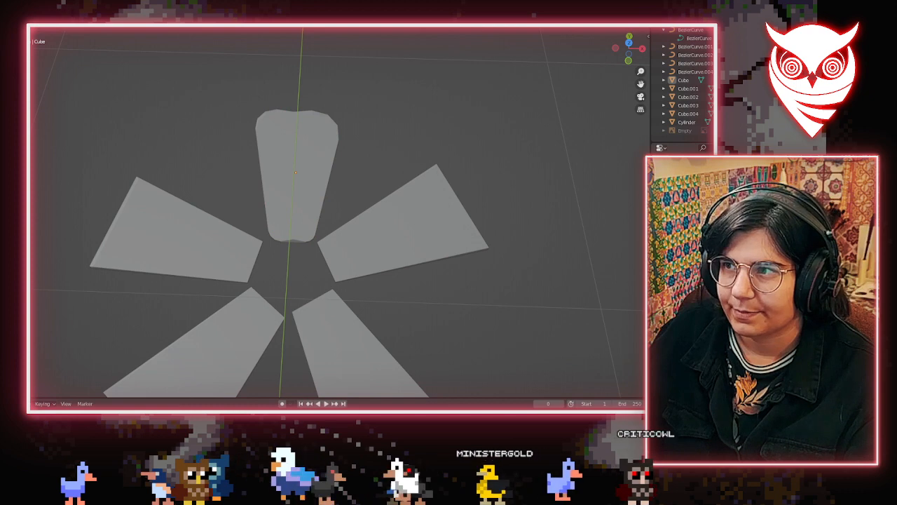
Open the rounded petal in Edit Mode and turn on X-ray, facing its outer end
left_click(428, 195)
middle_click_drag(427, 195, 159, 159)
left_click(336, 225)
key("Tab")
scroll(378, 239, "up", 4)
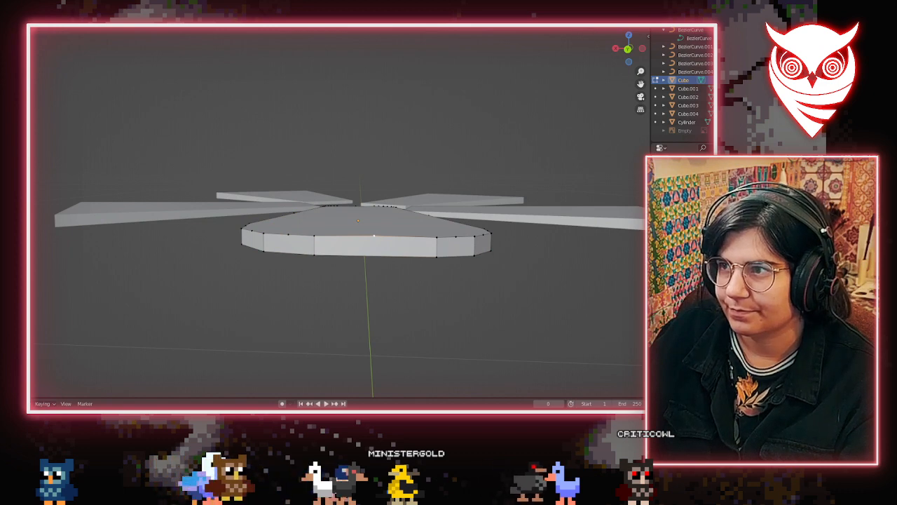
key("alt+z")
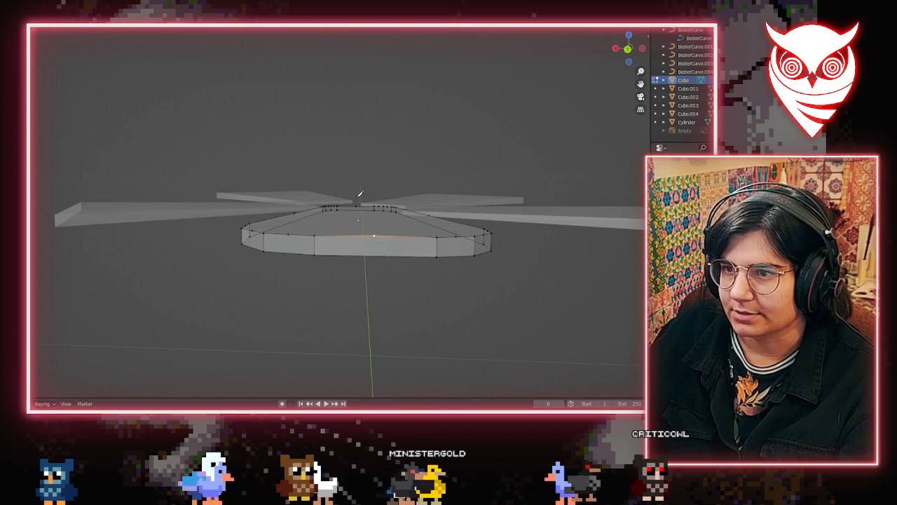
Try to knife-cut the petal lengthwise down its centre
left_click(357, 196)
left_click(367, 331)
key("Return")
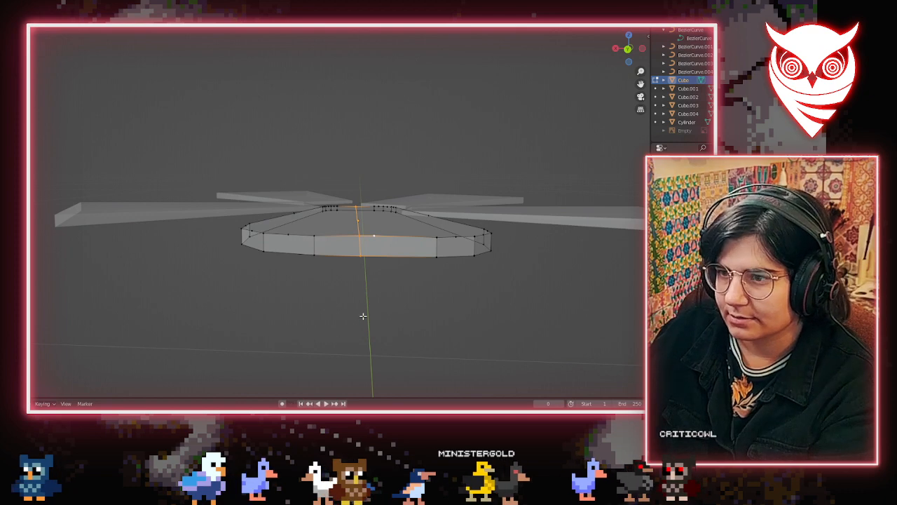
middle_click_drag(363, 316, 371, 296)
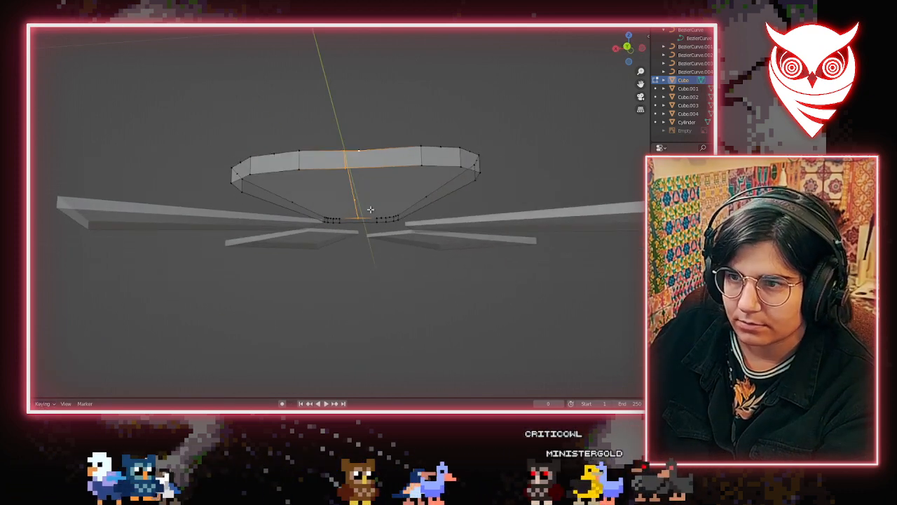
middle_click_drag(360, 241, 379, 265)
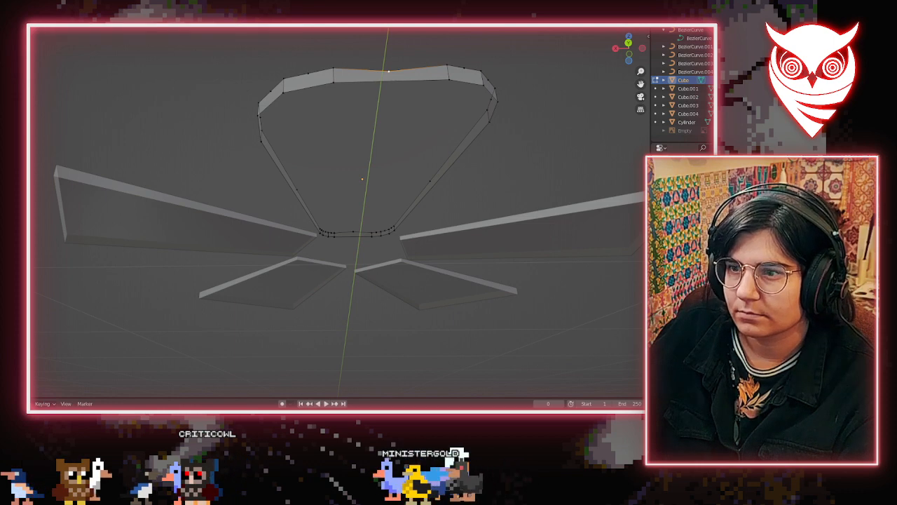
Subdivide the edges at the petal's inner end and connect their midpoints to the outer end's midpoints with lengthwise centre edges
right_click(372, 236)
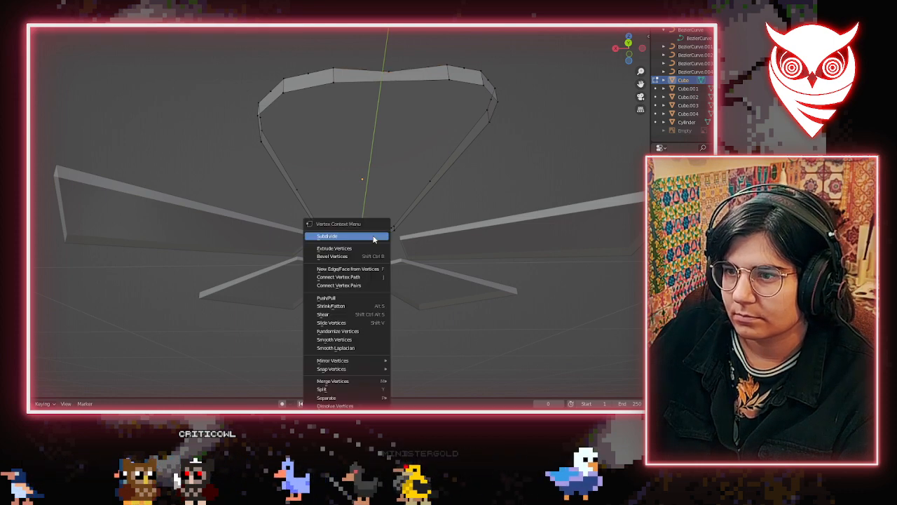
left_click(373, 235)
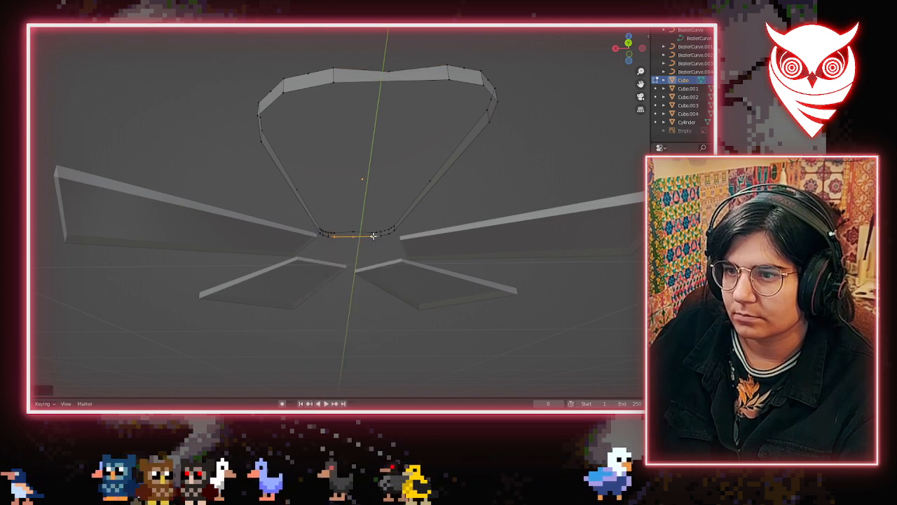
right_click(443, 80)
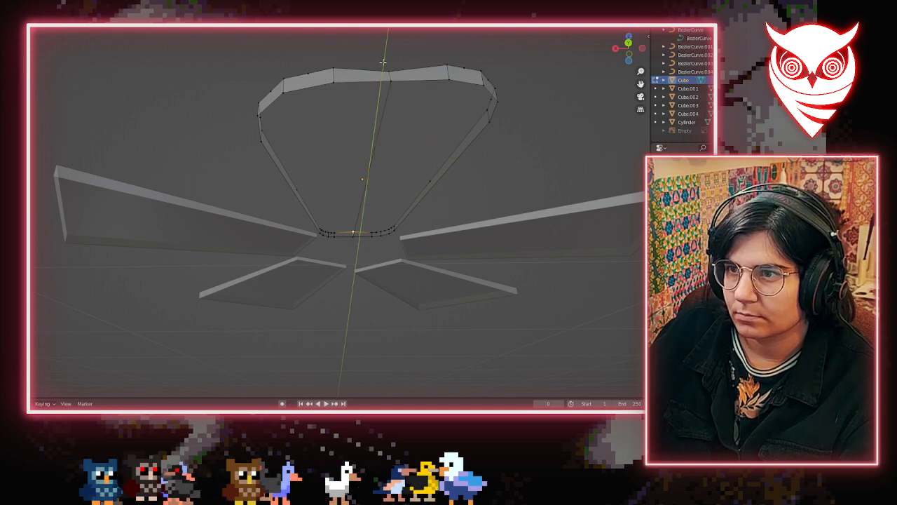
Select the vertices of the petal's centre line and scale them down to make its middle thinner
key("KP_1")
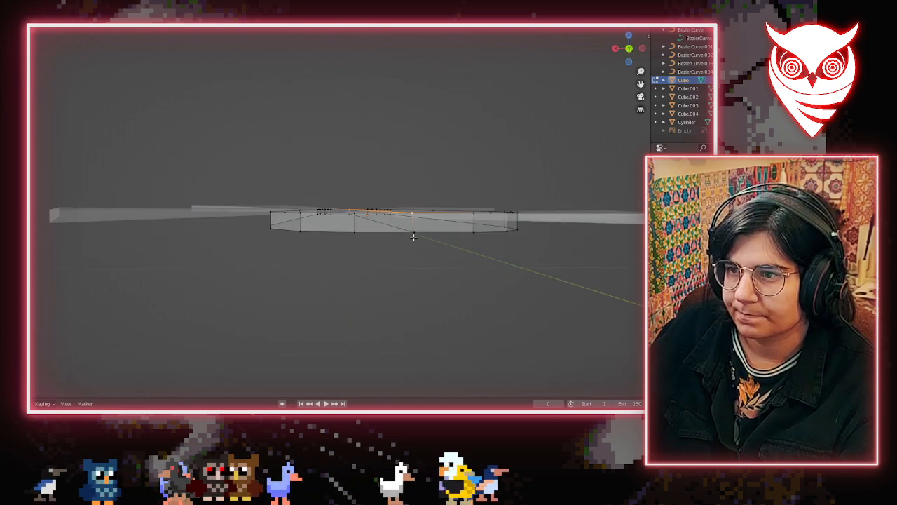
middle_click_drag(405, 296, 404, 272)
key("s")
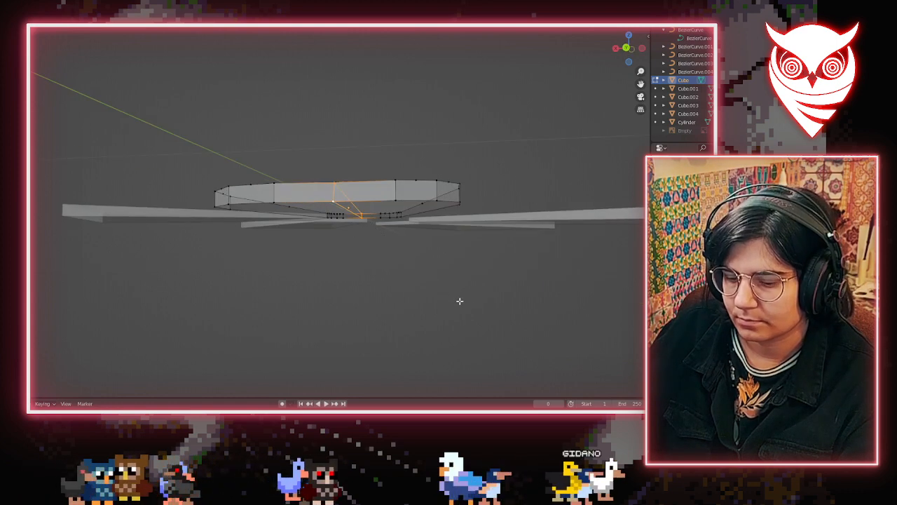
left_click(413, 234)
Scale up the vertical edges near the petal's outer corner, adjusting the proportional editing influence
middle_click_drag(410, 298, 423, 304)
middle_click_drag(246, 175, 262, 195)
key("s")
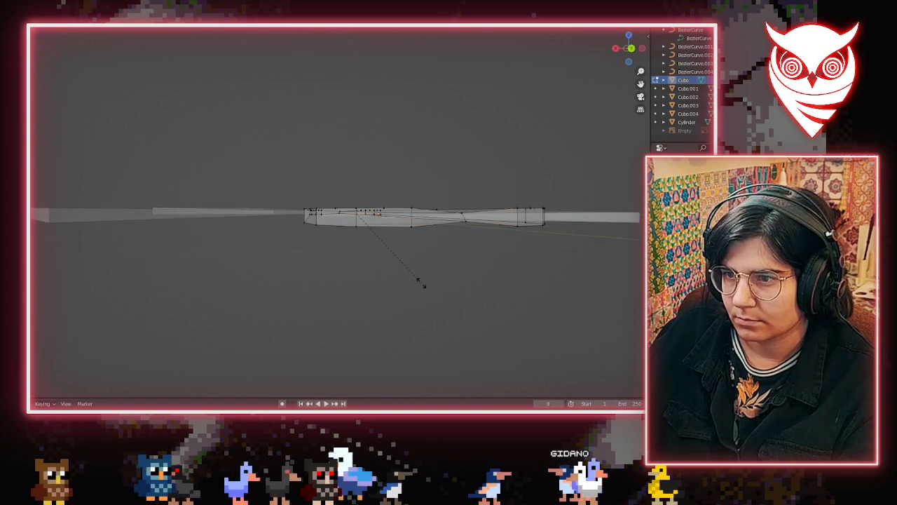
left_click(421, 283)
middle_click_drag(361, 236, 345, 260)
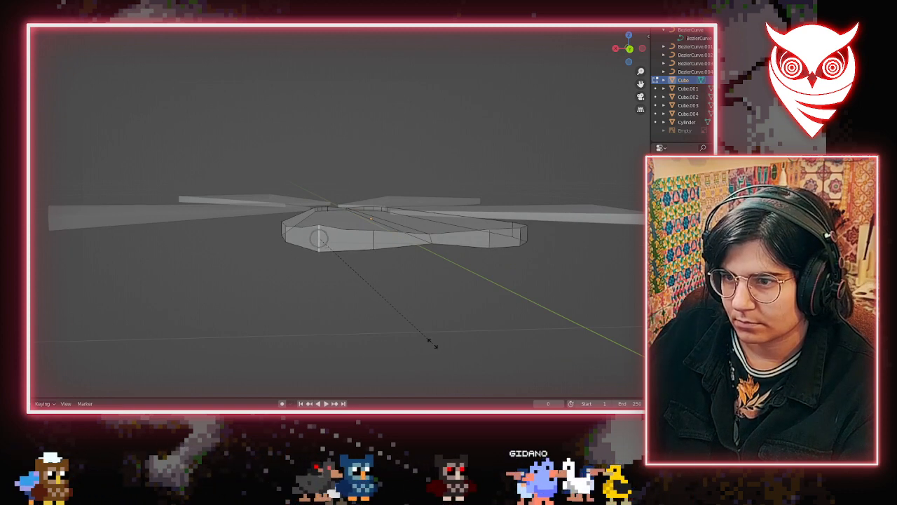
key("o")
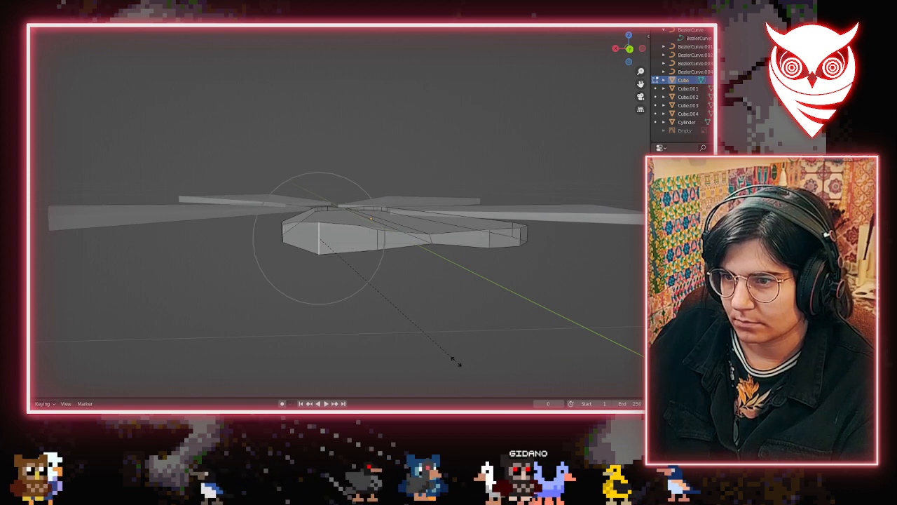
left_click(452, 361)
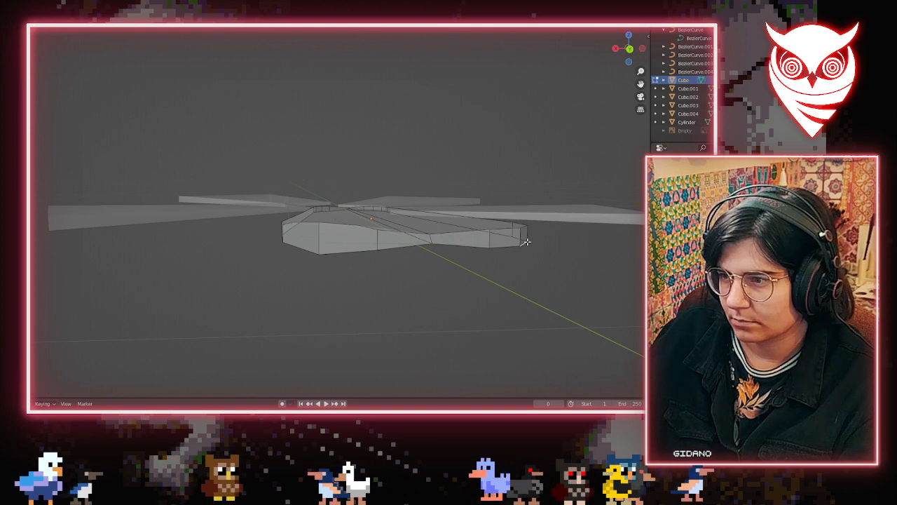
Scale up the vertical edge at the petal's inner corner and return to Object Mode
left_click(563, 289)
middle_click_drag(563, 288, 441, 249)
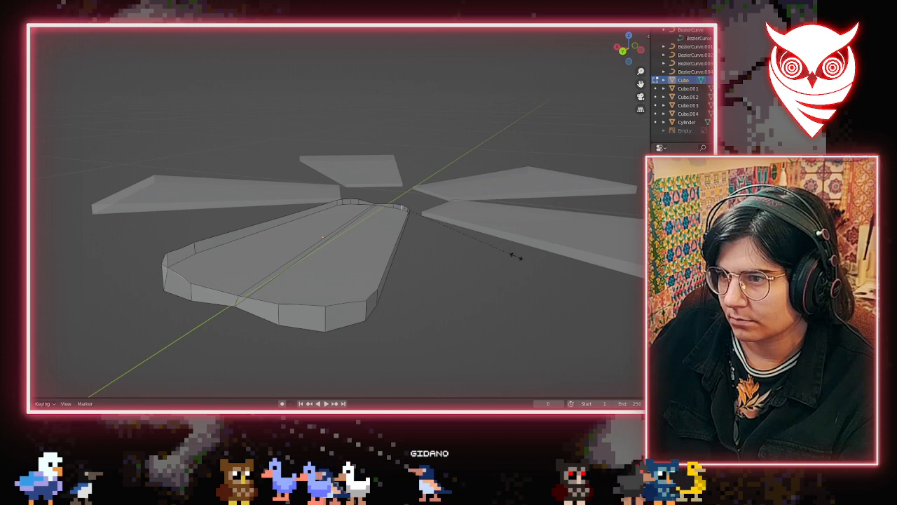
left_click(514, 305)
middle_click_drag(513, 305, 311, 386)
scroll(351, 214, "down", 2)
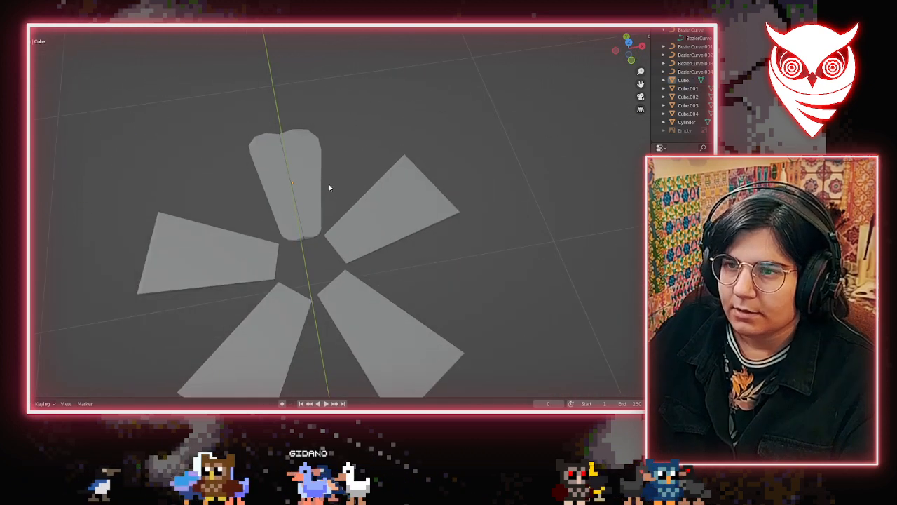
Examine the reshaped petal from above and from the side next to the plain petals
left_click(307, 214)
middle_click_drag(307, 215, 384, 201)
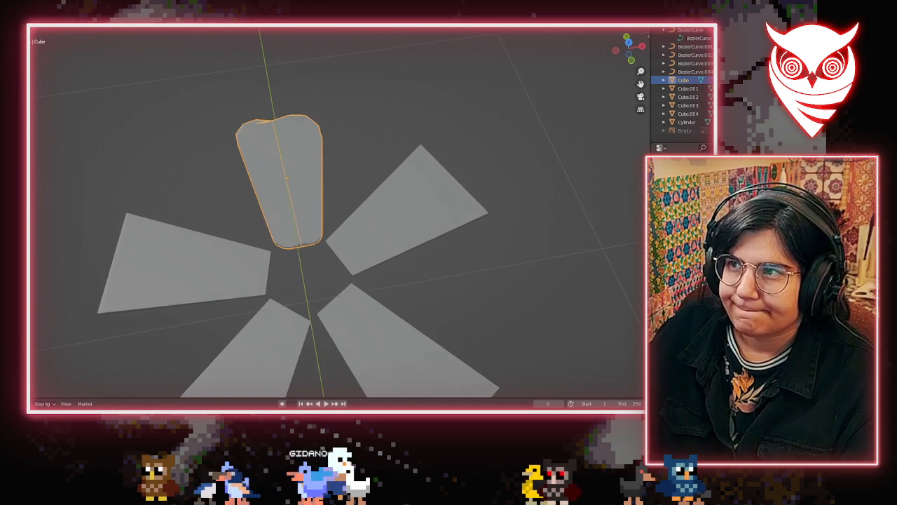
left_click(336, 145)
scroll(375, 156, "down", 2)
middle_click_drag(375, 157, 315, 144)
key("Tab")
scroll(344, 246, "up", 3)
scroll(335, 287, "up", 1)
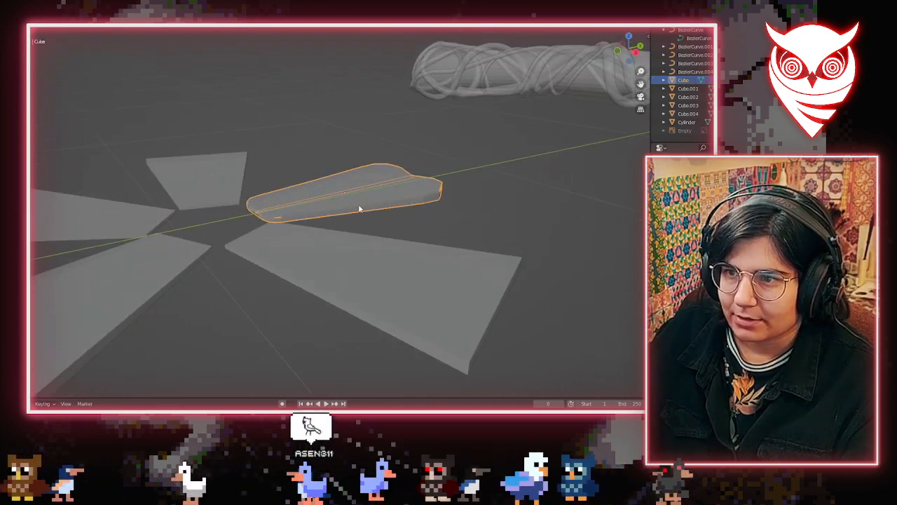
Turn off X-ray, check the petal's notched ends in Edit Mode and return to Object Mode
key("Tab")
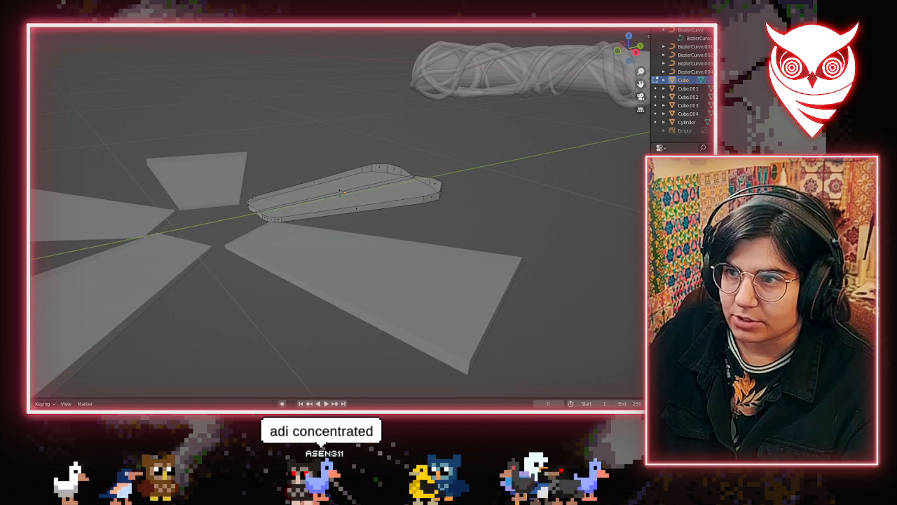
key("Tab")
middle_click_drag(495, 136, 349, 272)
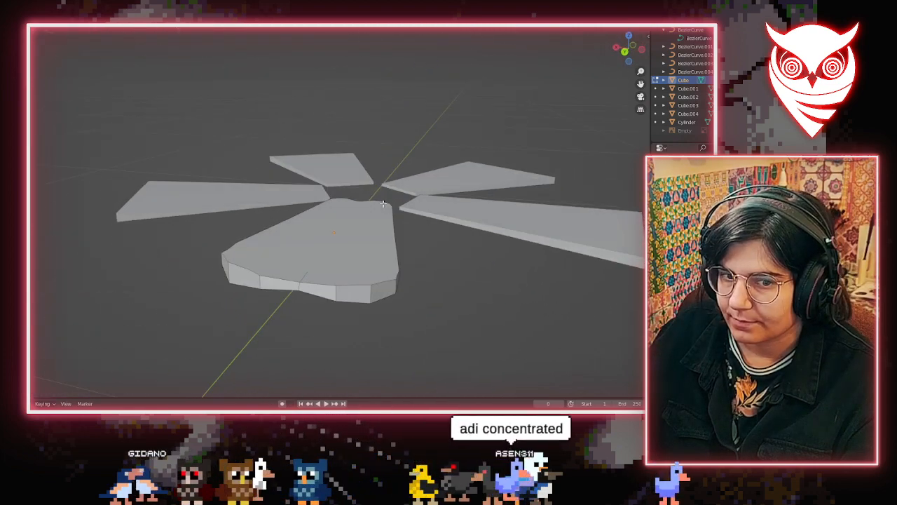
left_click(350, 273)
middle_click_drag(396, 297, 296, 311)
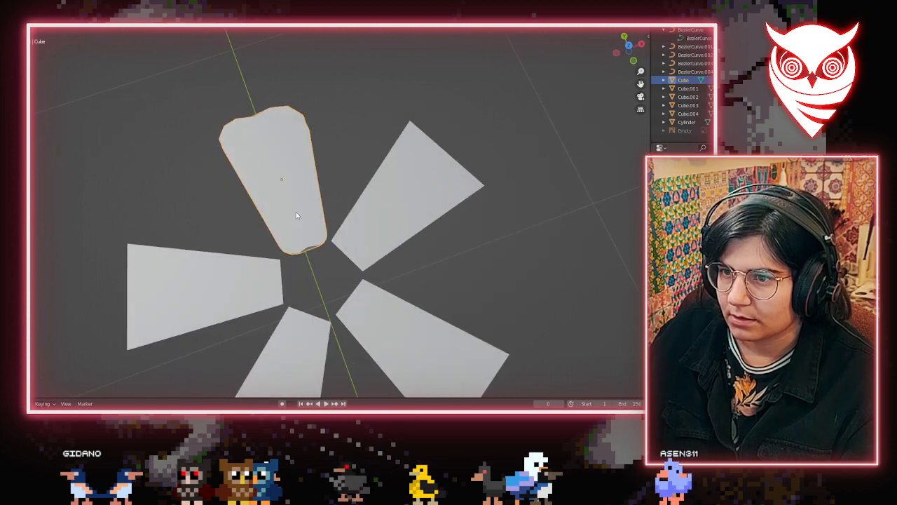
Delete the four unshaped petals, keeping only the rounded, notched one
left_click(417, 206)
key("Delete")
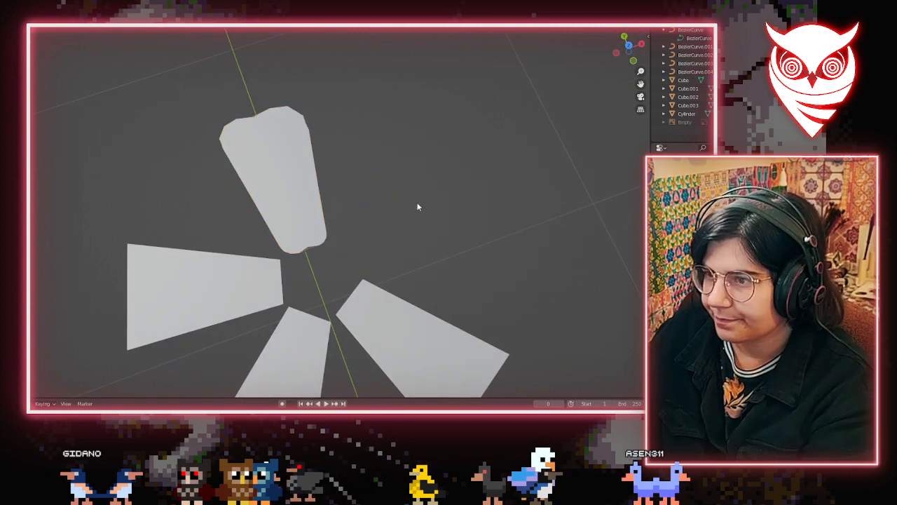
left_click(421, 361)
key("Delete")
left_click(301, 336)
key("Delete")
left_click(253, 313)
key("Delete")
scroll(336, 312, "down", 2)
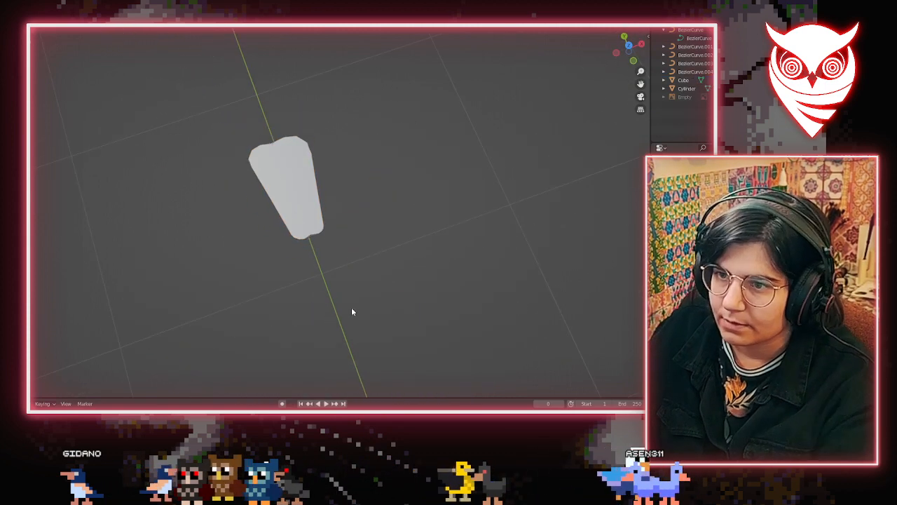
Scale the remaining petal up along Z to make it thicker
left_click(302, 211)
middle_click_drag(301, 210, 364, 192)
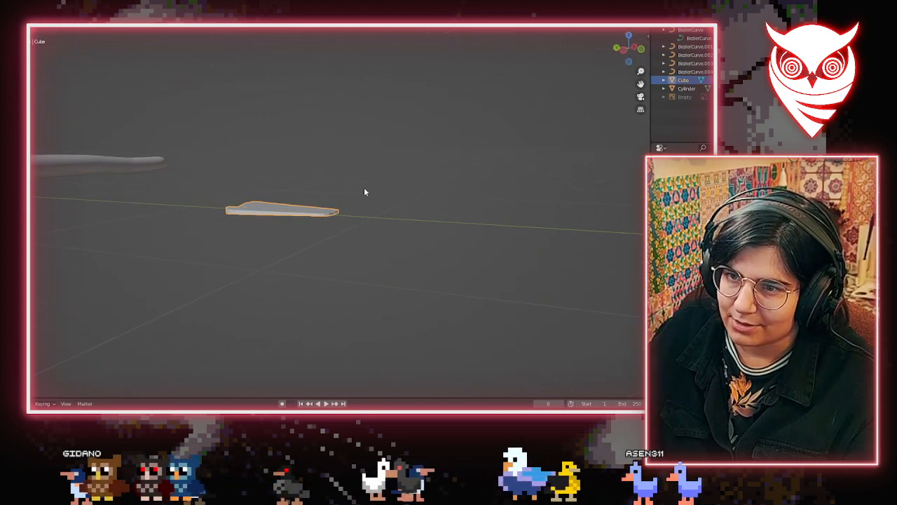
key("s")
key("z")
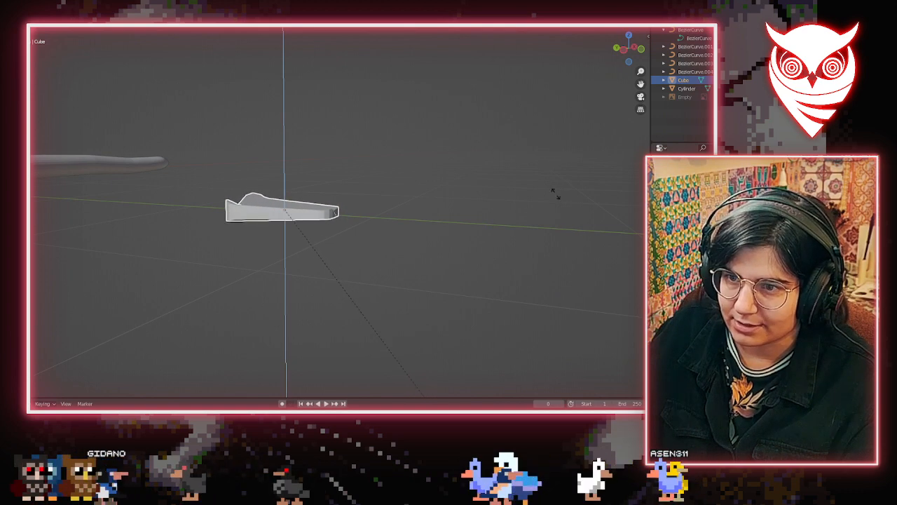
left_click(523, 136)
Enter Edit Mode on the thickened petal and bring it into close view
middle_click_drag(520, 134, 365, 172)
scroll(360, 181, "up", 2)
key("Tab")
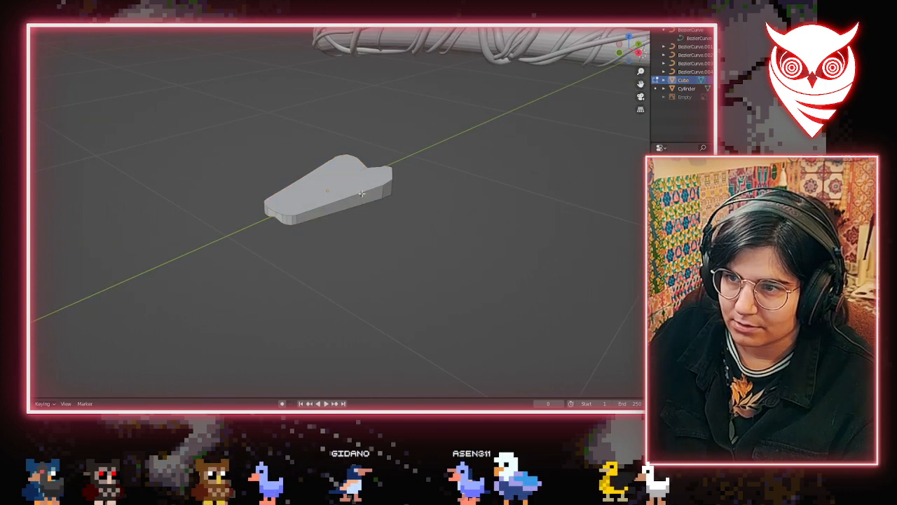
scroll(362, 194, "up", 4)
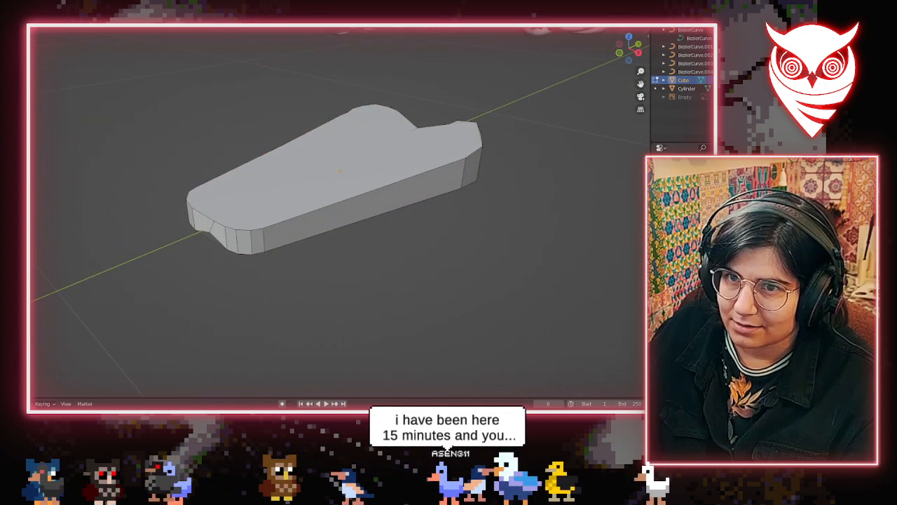
Try to scale the petal's lengthwise centre edge with proportional editing
middle_click_drag(389, 242, 427, 228)
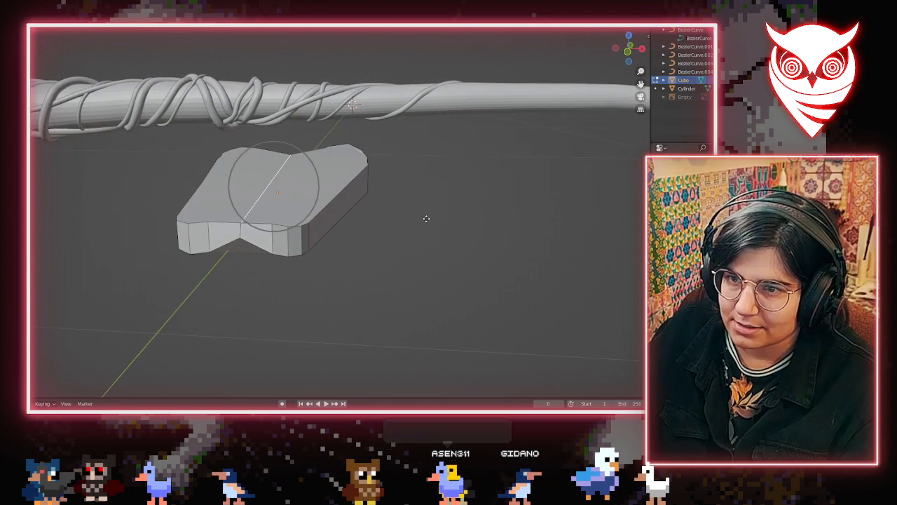
right_click(427, 216)
key("s")
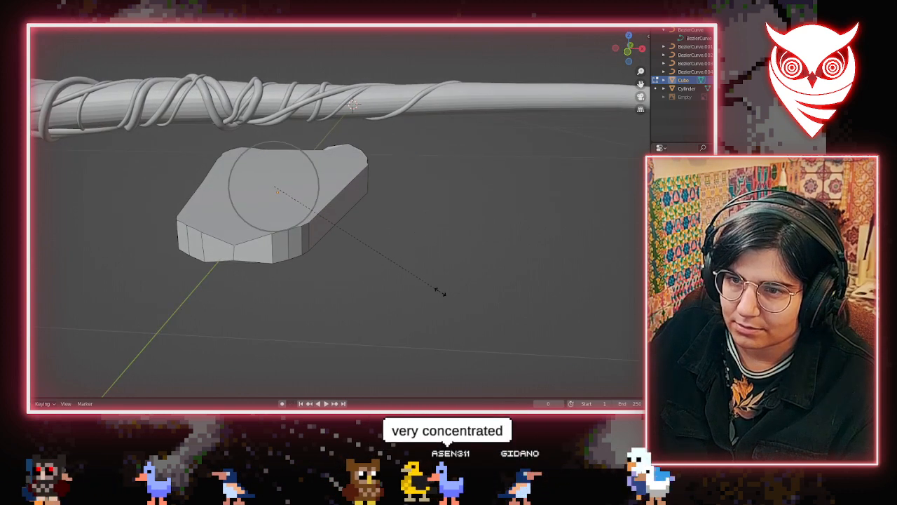
left_click(346, 278)
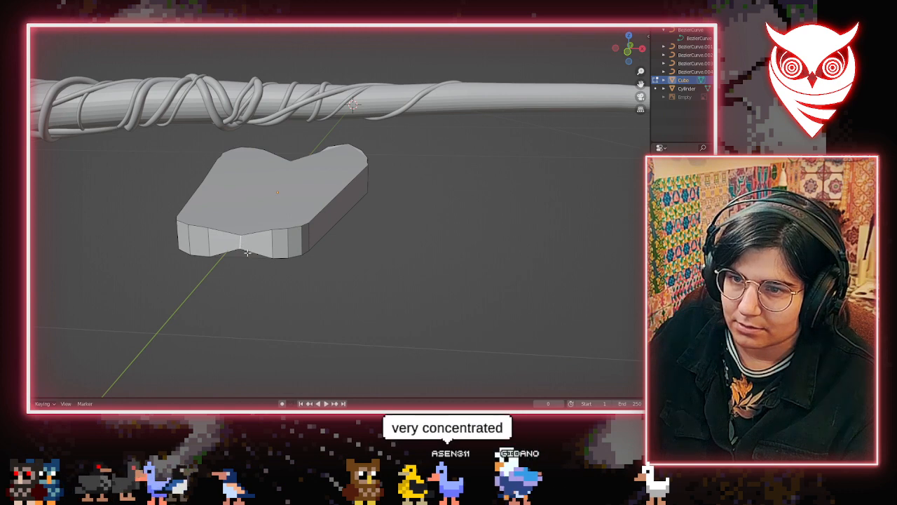
Scale the vertical edge in the notch of the petal's inner end with proportional editing
key("s")
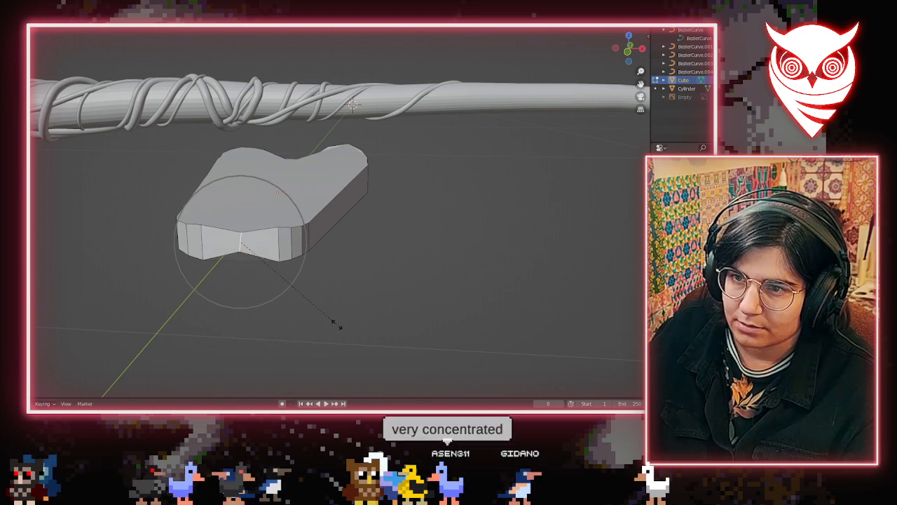
left_click(335, 321)
middle_click_drag(331, 320, 336, 255)
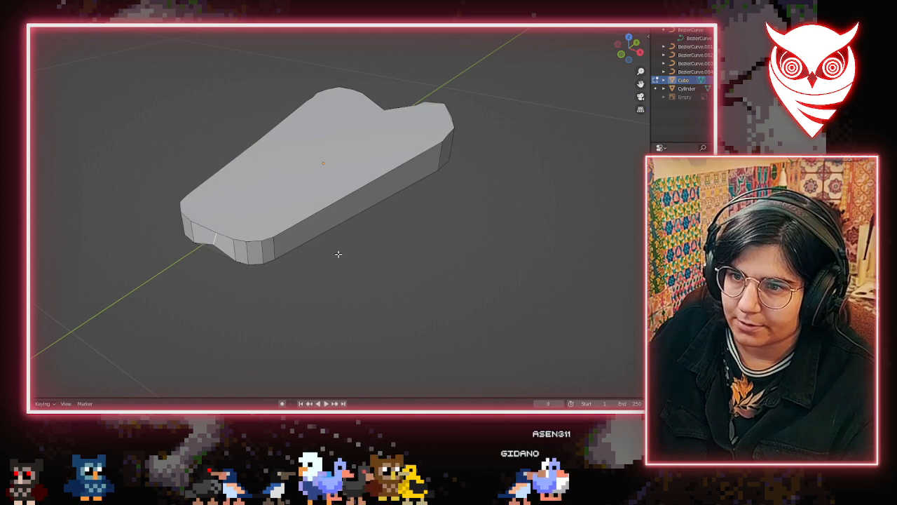
Select the upper edge along the petal's long side and try to bevel it
left_click(396, 173, "shift")
key("ctrl+z")
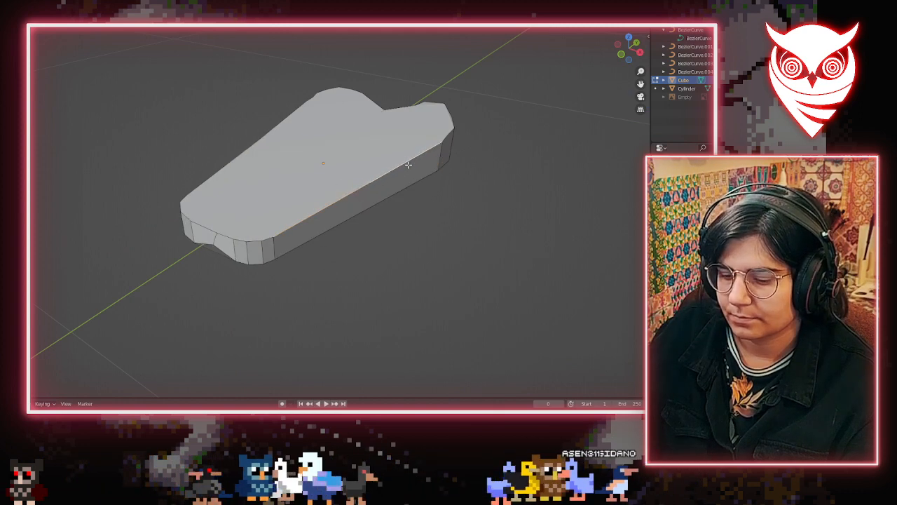
key("ctrl+b")
key("Escape")
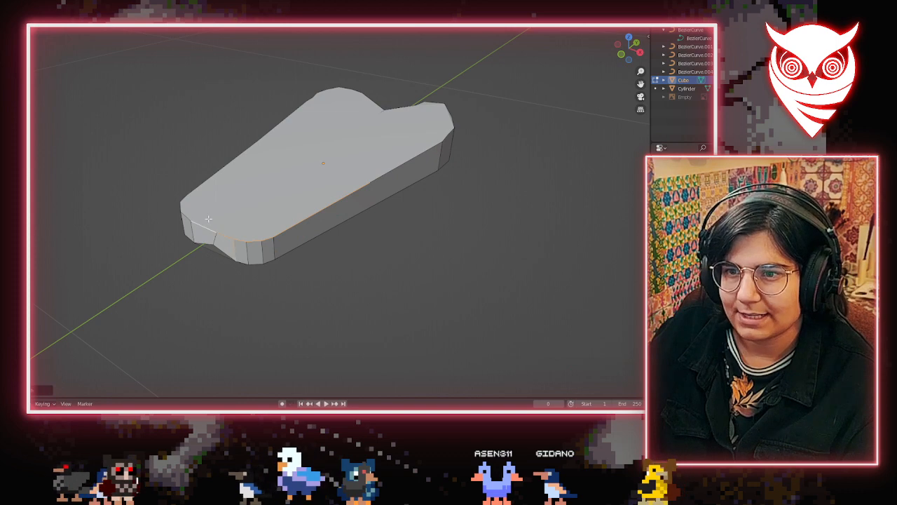
Turn on X-ray display and select the petal's upper edges in side view
key("alt+z")
key("KP_Divide")
middle_click_drag(418, 122, 215, 144)
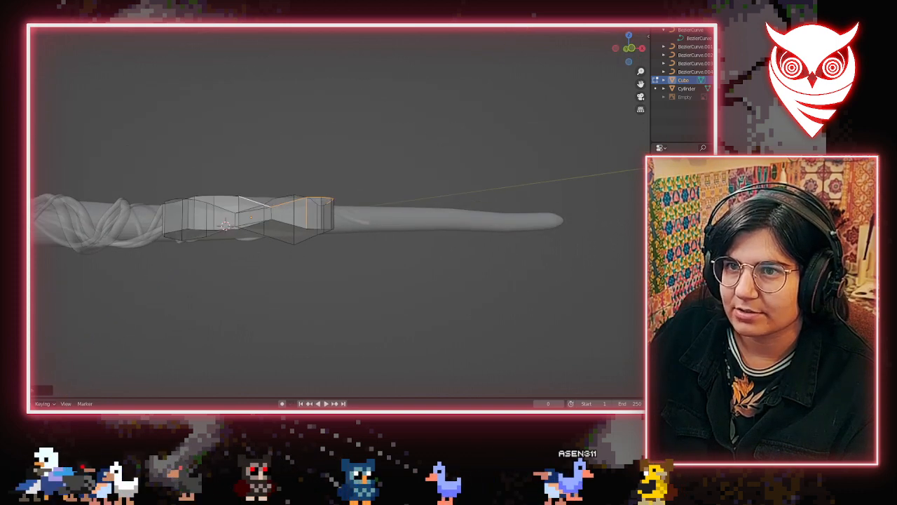
middle_click_drag(184, 174, 332, 215)
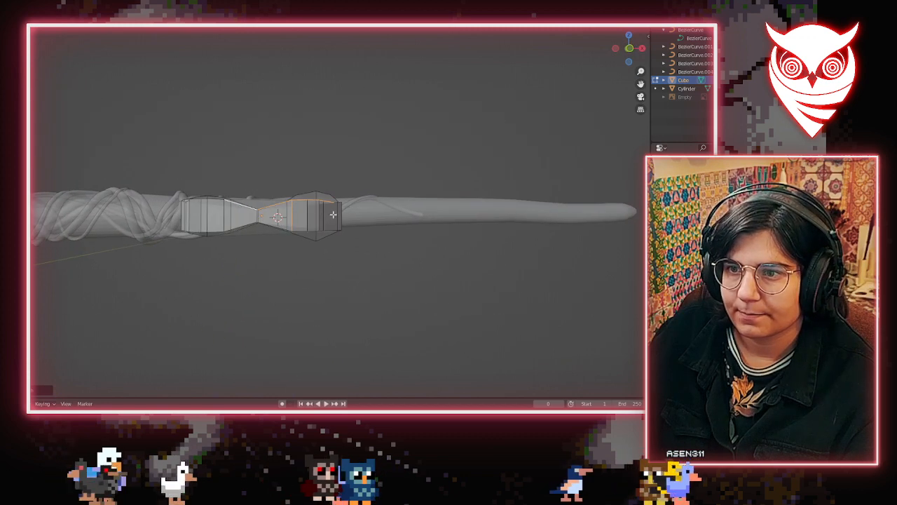
key("KP_Divide")
key("ctrl+KP_3")
left_click_drag(32, 146, 484, 206)
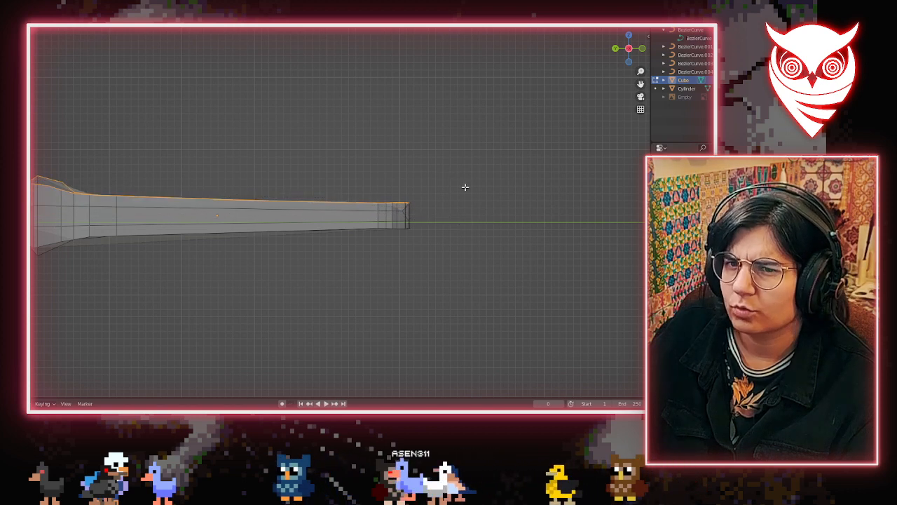
middle_click_drag(465, 188, 526, 232)
middle_click_drag(480, 223, 420, 216)
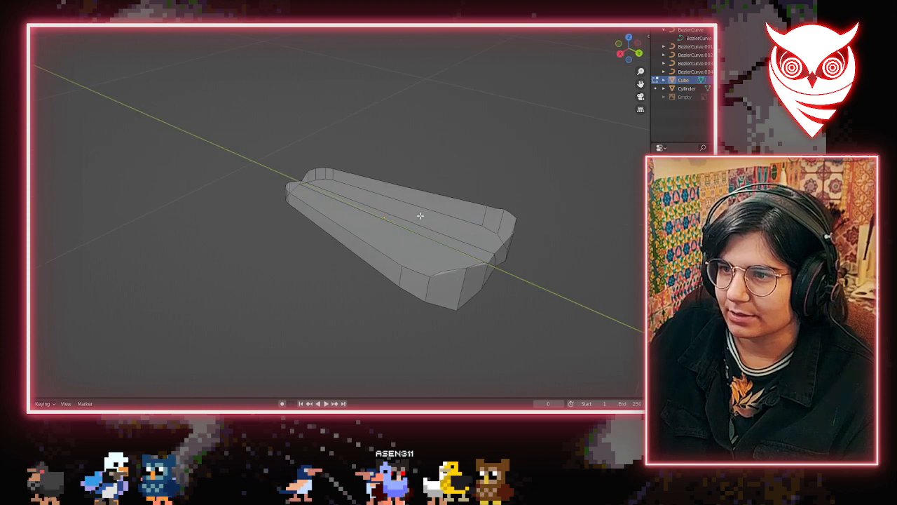
Delete the broad faces on both flat sides of the petal, leaving its outer wall
left_click(75, 24)
left_click(437, 252)
left_click(413, 235)
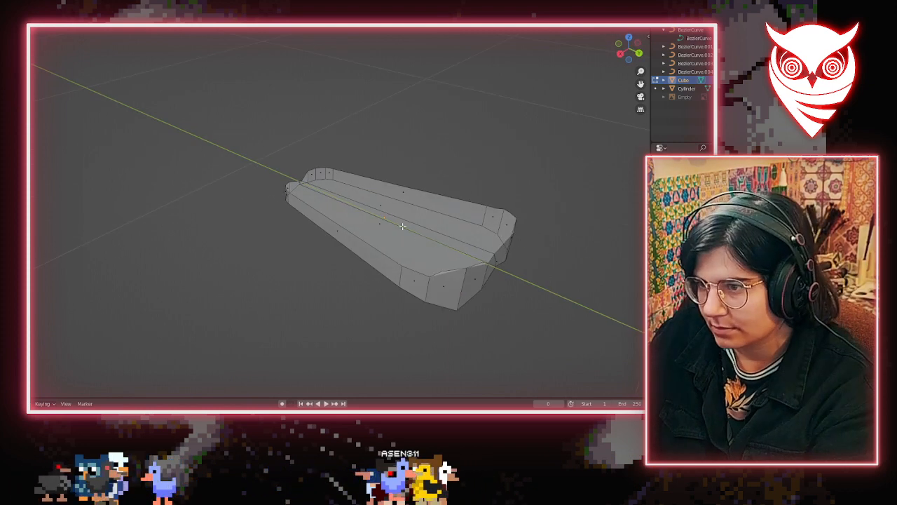
left_click(384, 205)
left_click(398, 222, "shift")
key("x")
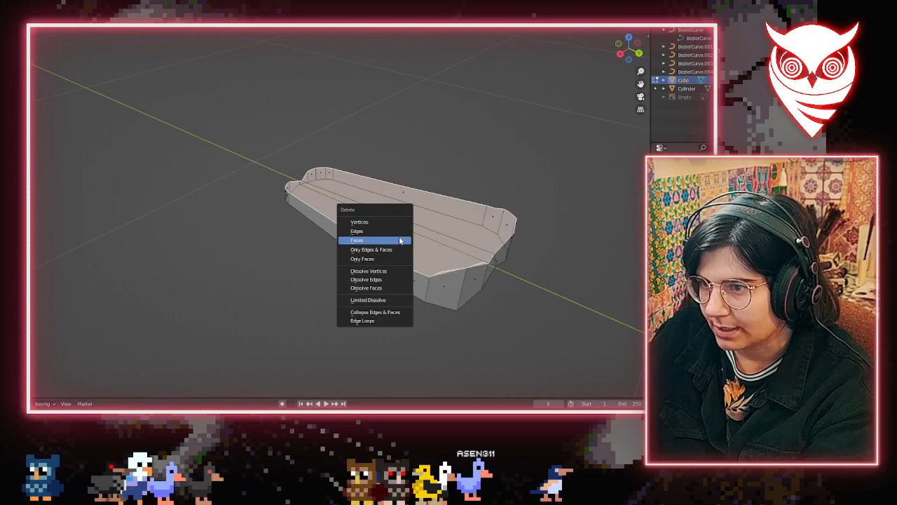
left_click(399, 240)
middle_click_drag(437, 272, 175, 107)
left_click(371, 226)
key("x")
left_click(370, 228)
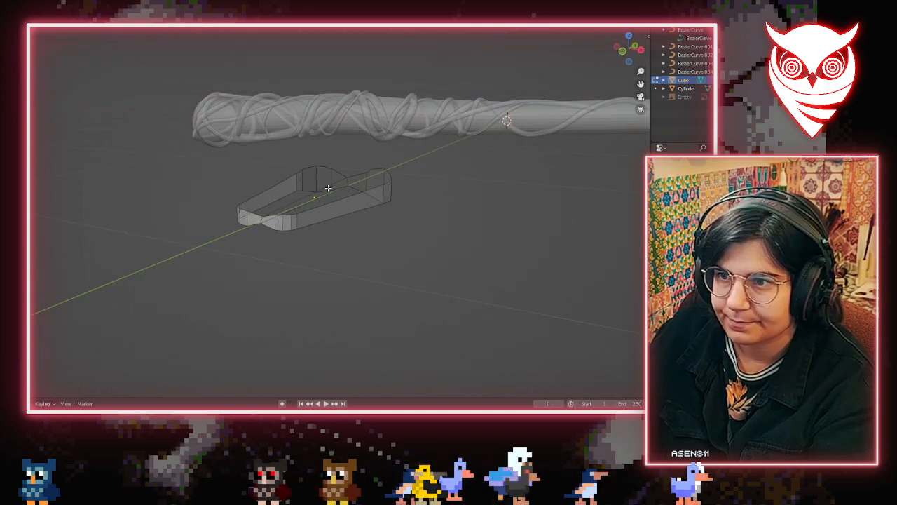
Delete the leftover lengthwise centre edges spanning the open petal
key("Tab")
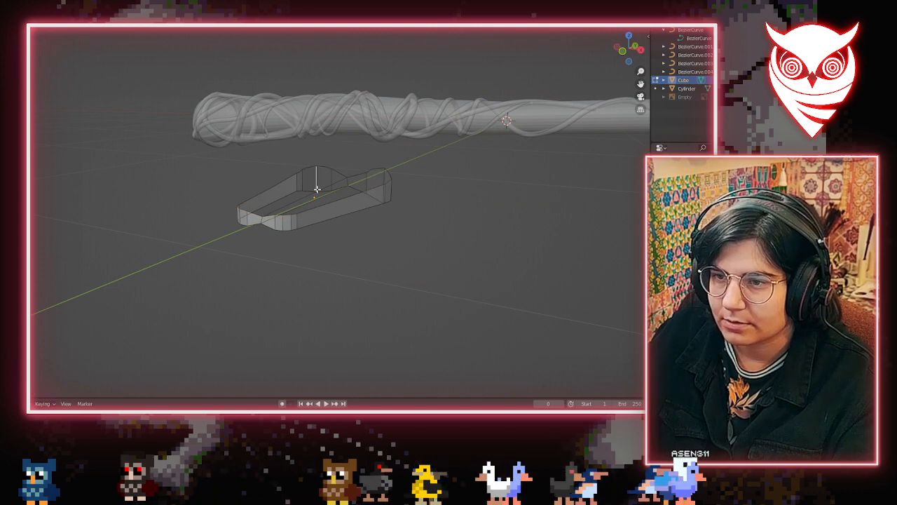
middle_click_drag(323, 188, 417, 244)
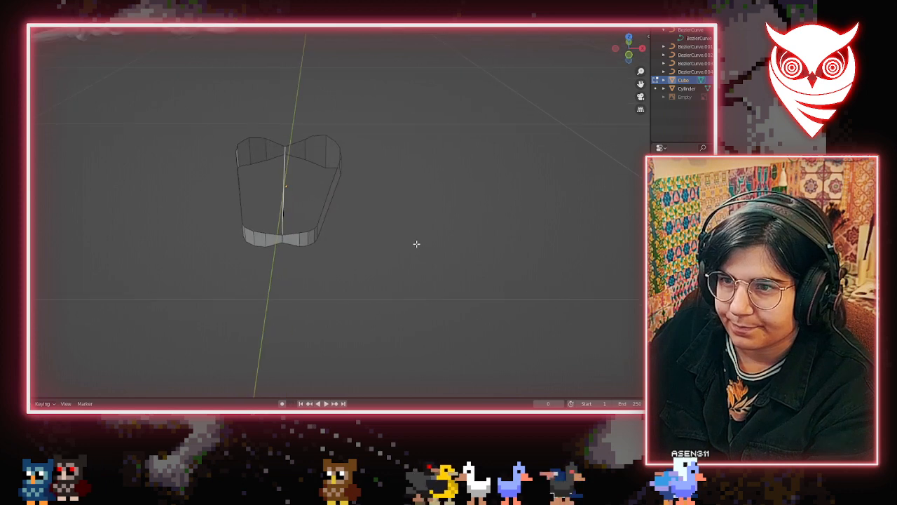
key("x")
left_click(414, 236)
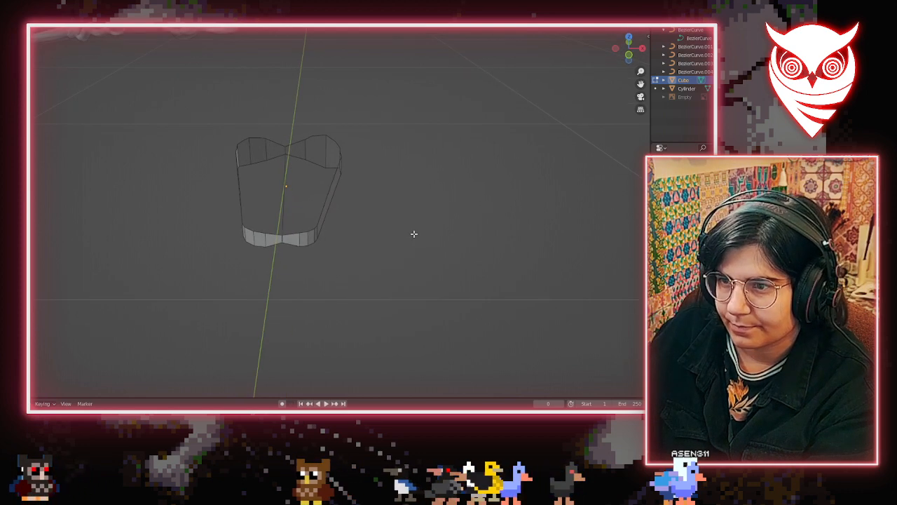
left_click(284, 169)
middle_click_drag(312, 198, 304, 178)
key("x")
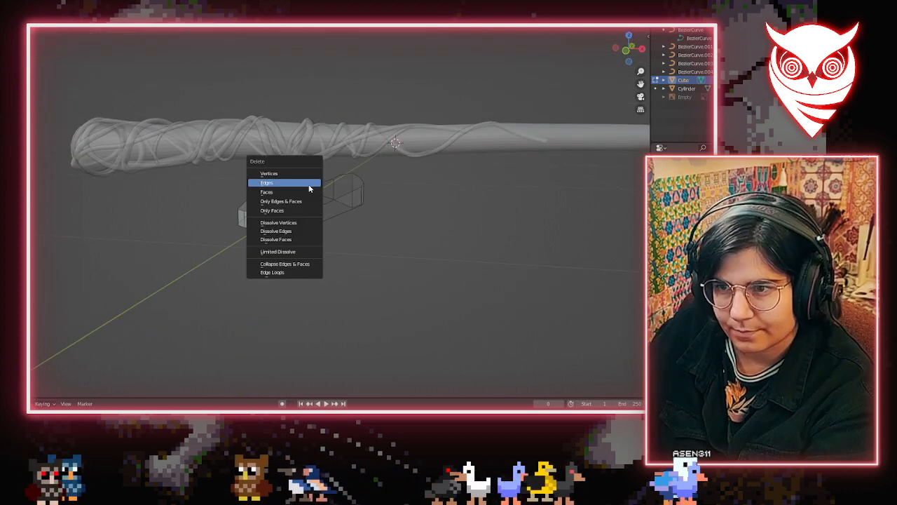
left_click(308, 182)
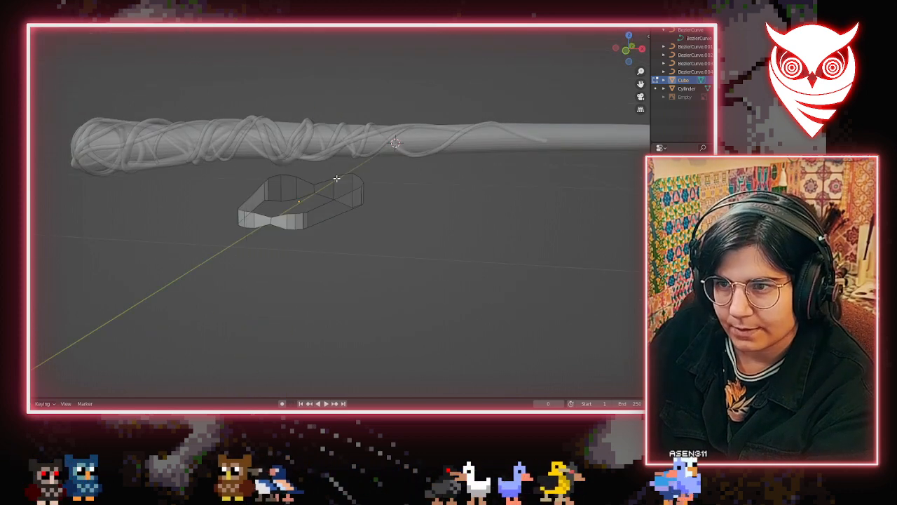
Fill both halves of the petal's open upper side with strips of faces, starting from a centre edge between the notches
left_click(280, 216, "shift")
key("f")
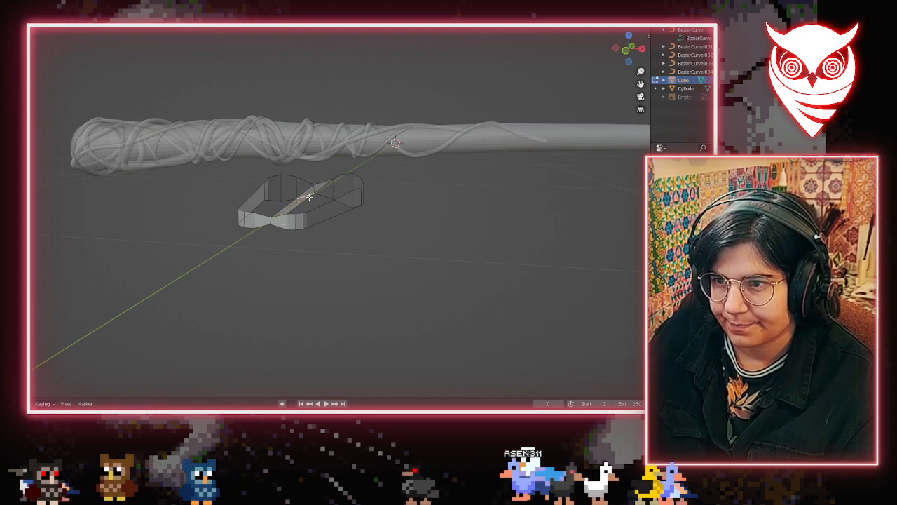
left_click(320, 188)
key("f")
key("f")
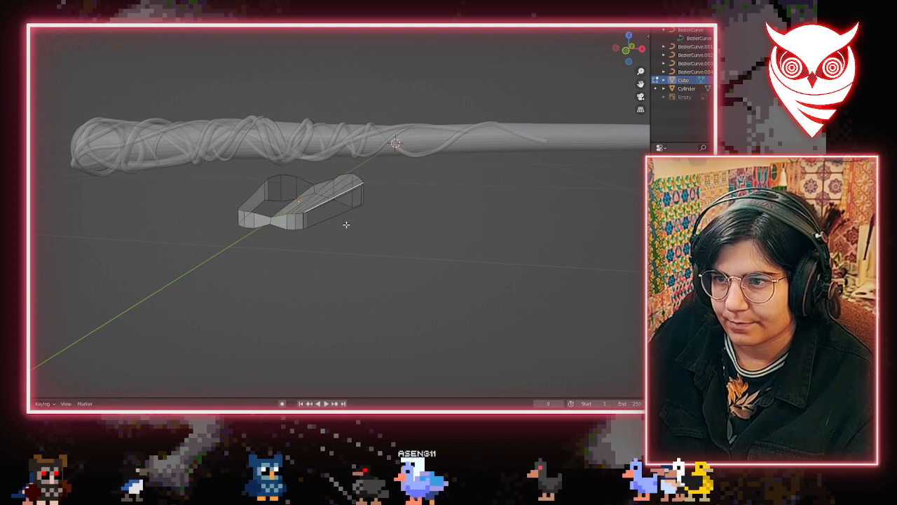
left_click(292, 202)
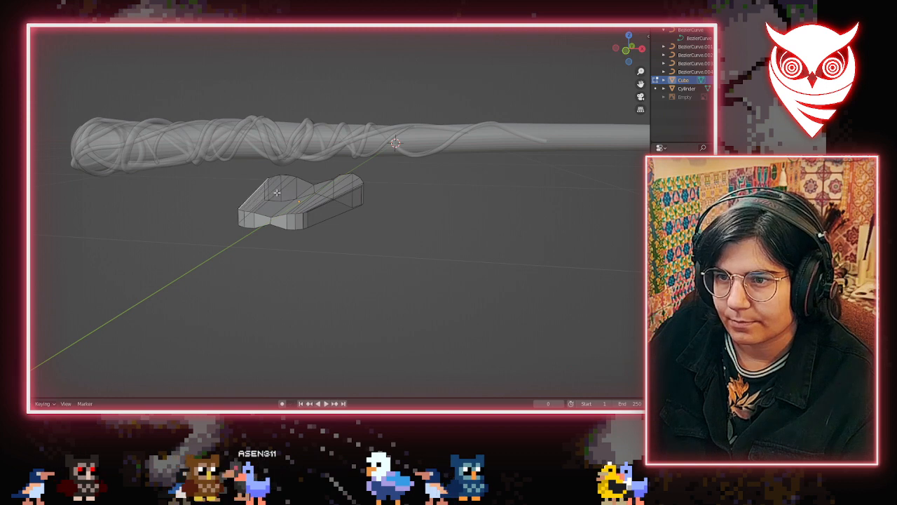
Fill both halves of the petal's open underside with lengthwise strips of faces
middle_click_drag(364, 290, 229, 200)
key("f")
key("f")
key("f")
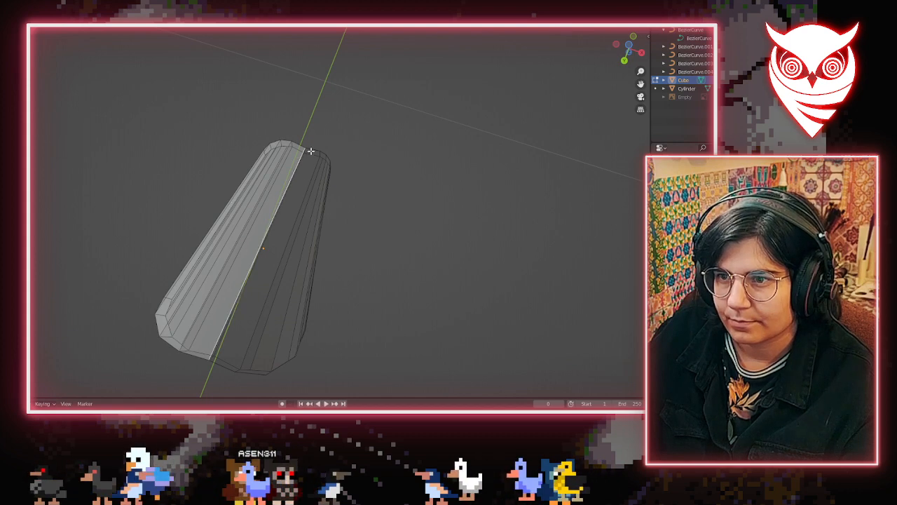
middle_click_drag(307, 315, 237, 284)
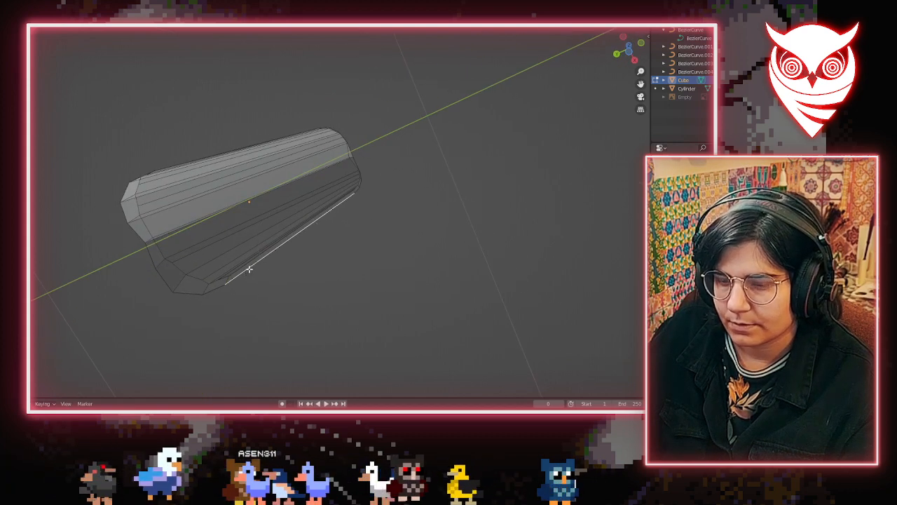
key("f")
key("f")
key("f")
key("f")
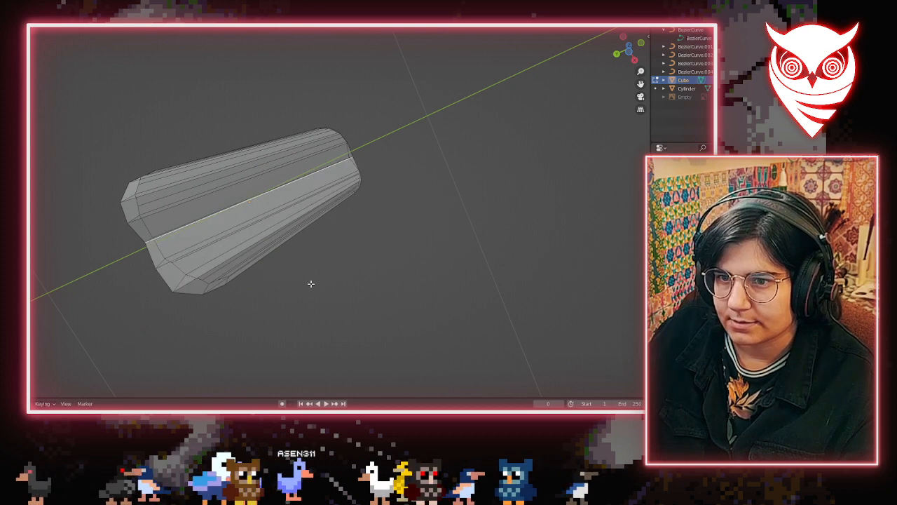
Examine the refilled petal's shape in Object Mode and its face strips in Edit Mode
scroll(310, 284, "down", 3)
middle_click_drag(311, 284, 367, 277)
key("Tab")
key("KP_Divide")
left_click(397, 245)
key("h")
middle_click_drag(398, 245, 356, 268)
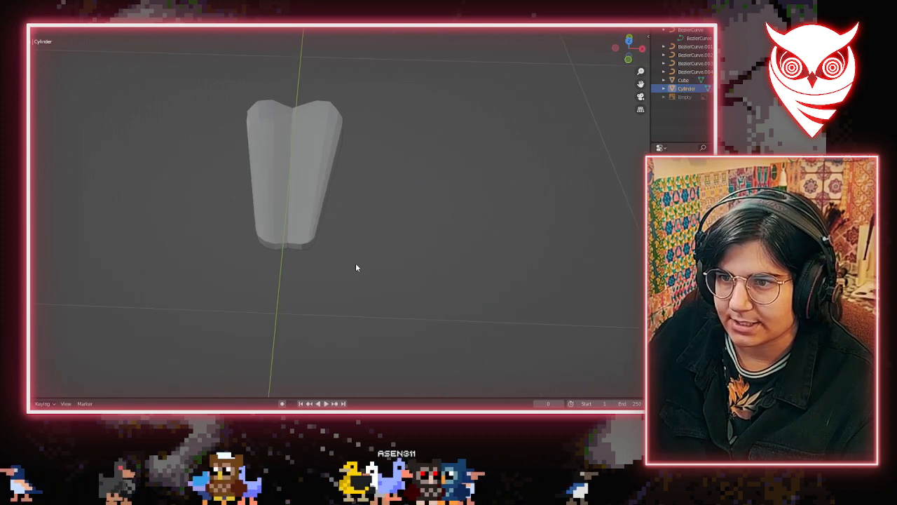
key("Tab")
scroll(290, 185, "up", 2)
key("Tab")
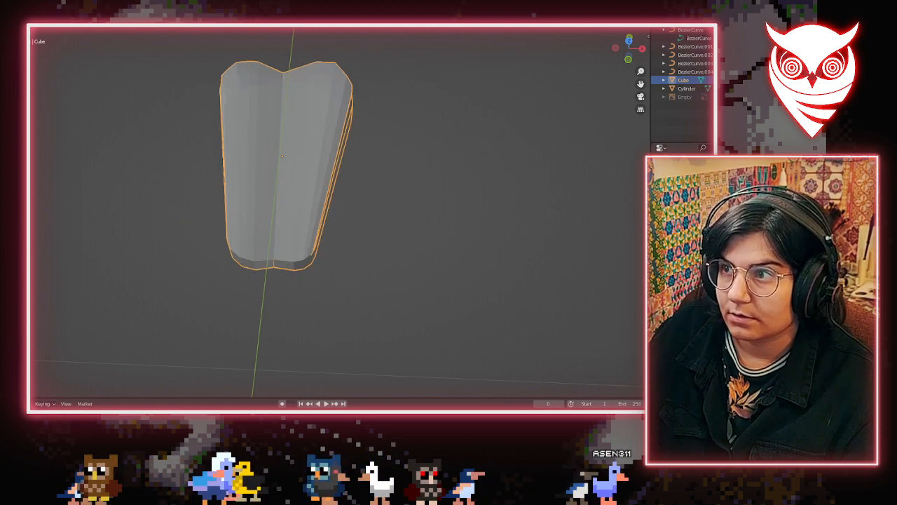
key("Tab")
key("Tab")
key("Tab")
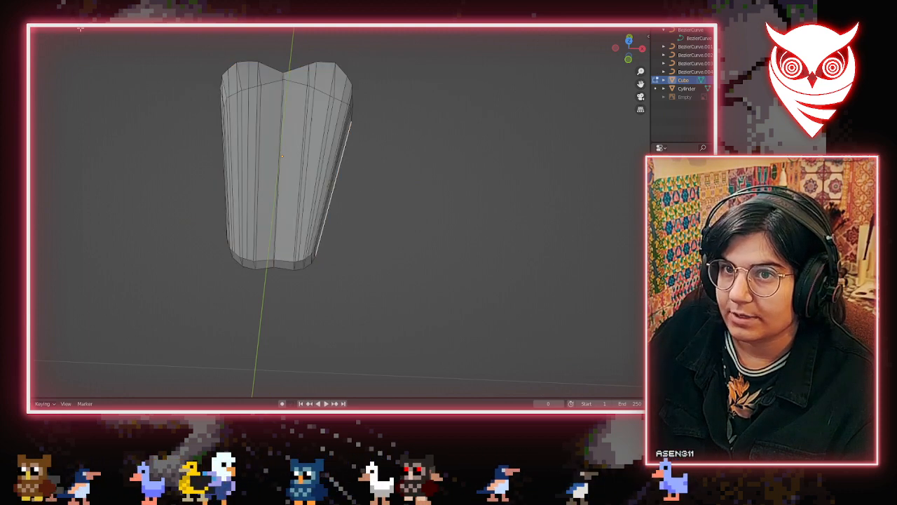
Check the vertices and long edge along the petal's side, and return to Object Mode
key("1")
left_click(432, 268)
middle_click_drag(433, 269, 433, 233)
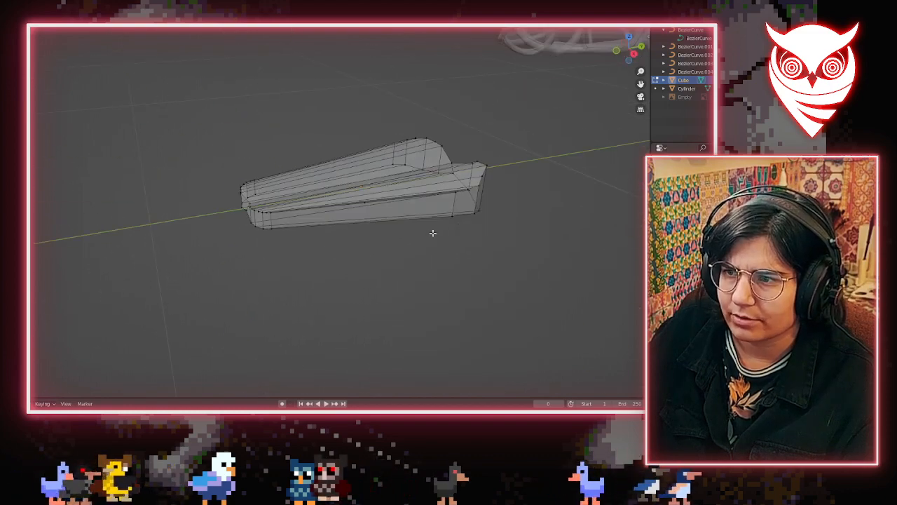
left_click(470, 187)
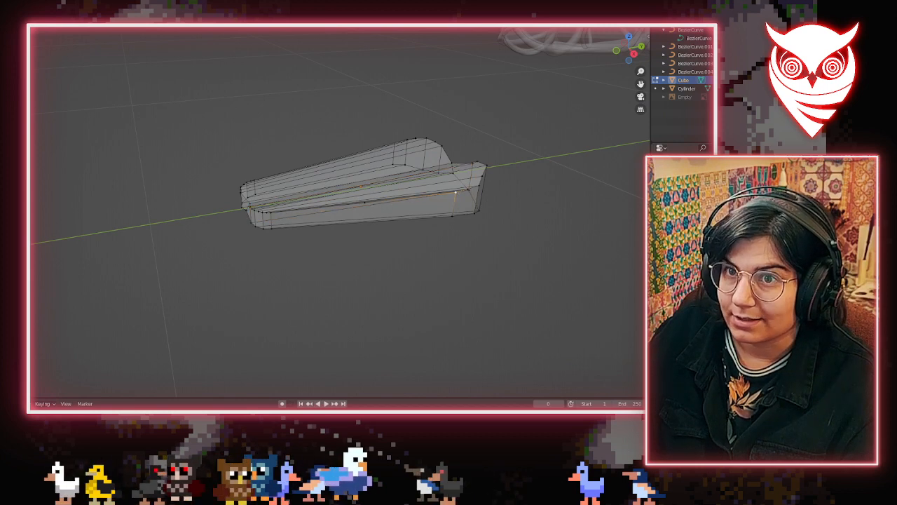
left_click(415, 194)
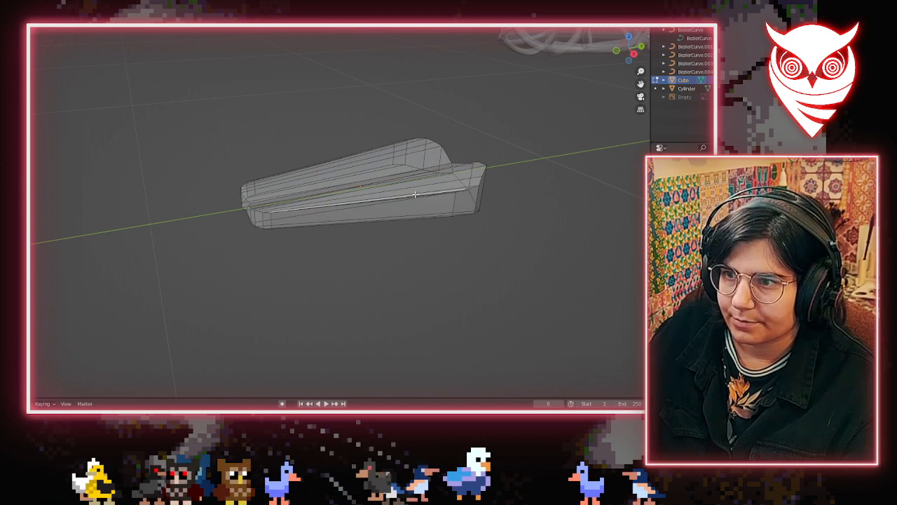
left_click(484, 278)
middle_click_drag(485, 278, 566, 130)
key("Tab")
left_click(245, 295)
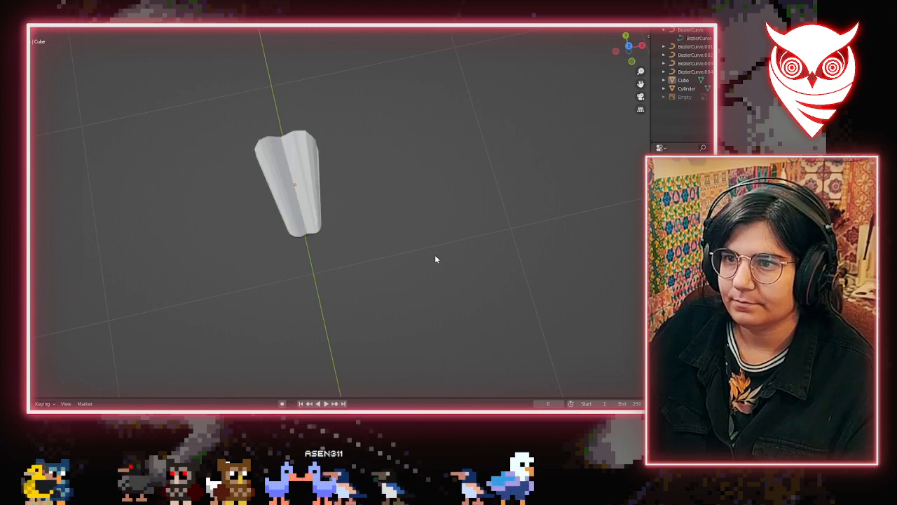
scroll(435, 254, "down", 5)
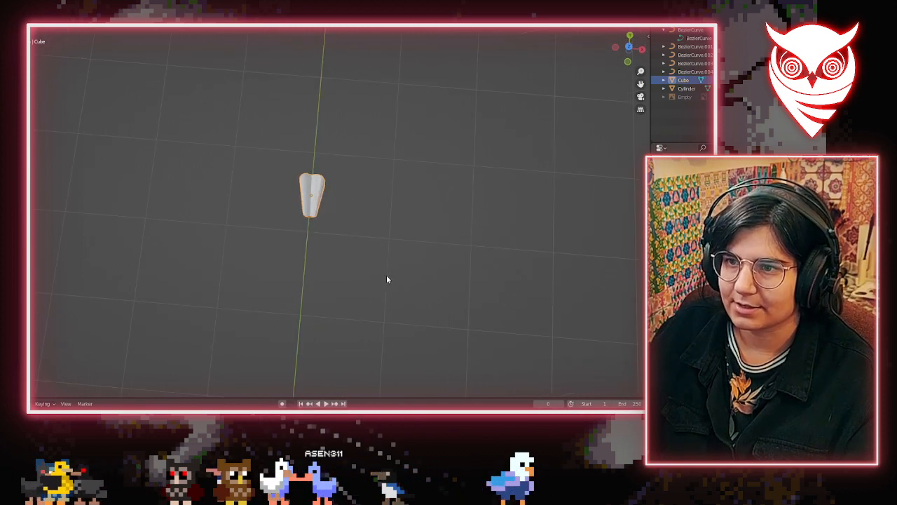
key("shift+d")
key("Escape")
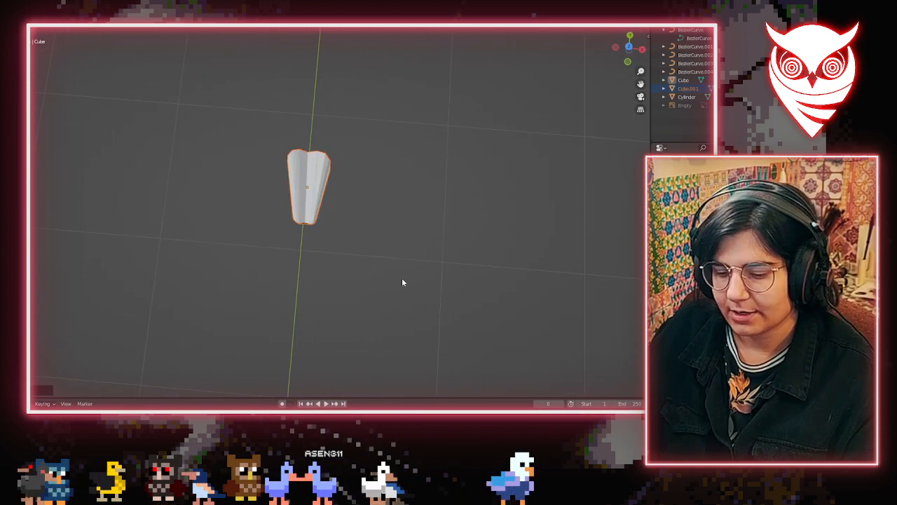
key("r")
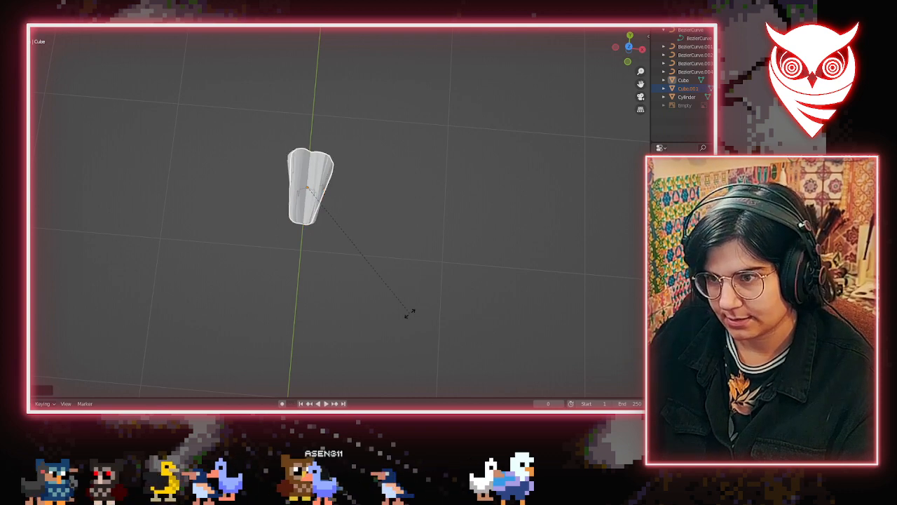
right_click(376, 353)
key("ctrl+z")
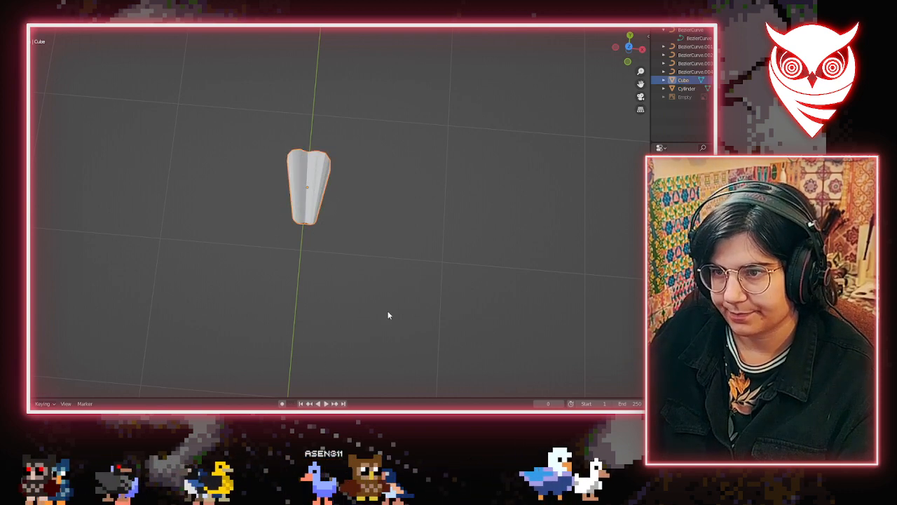
In top view, duplicate the petal, rotate the copy clockwise and place it beside the original
key("KP_Divide")
key("KP_Divide")
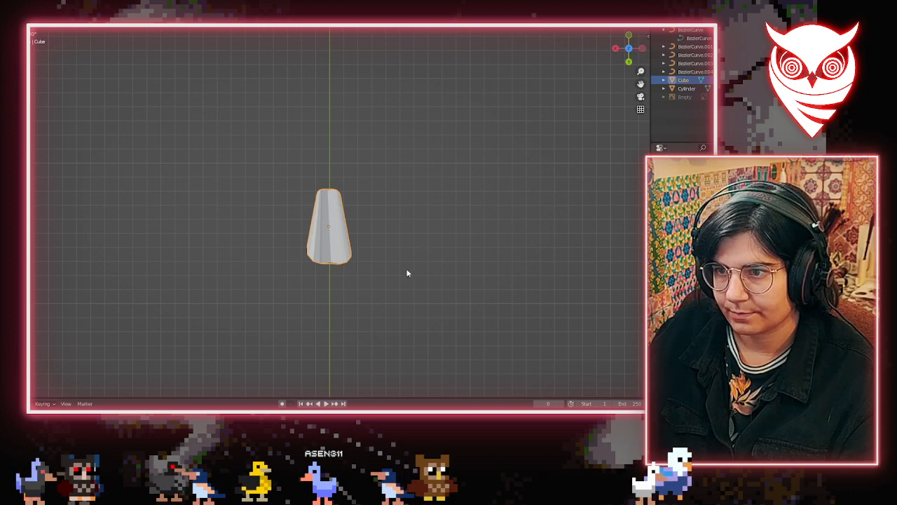
key("KP_Divide")
key("KP_Divide")
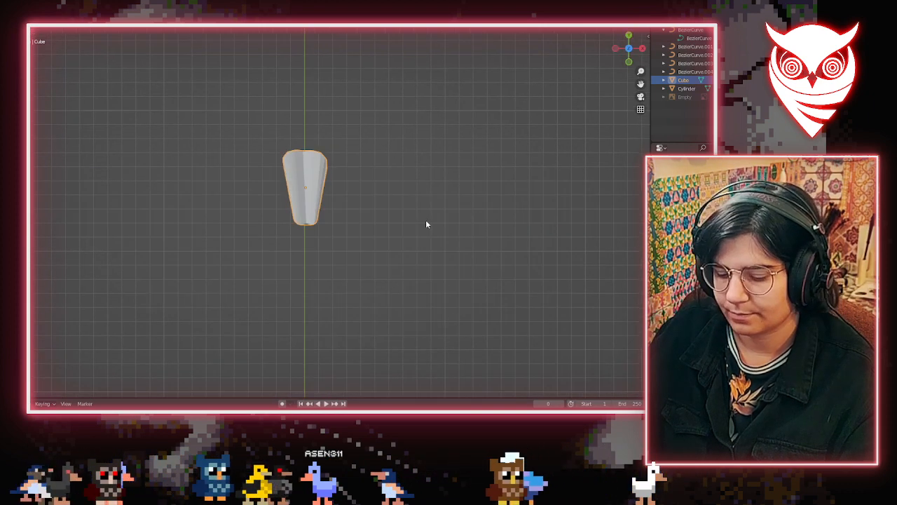
key("shift+d")
key("r")
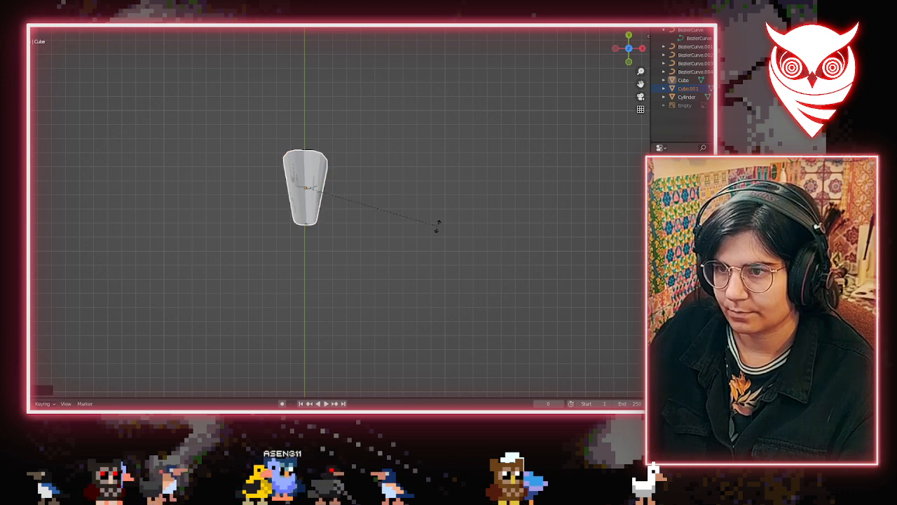
key("g")
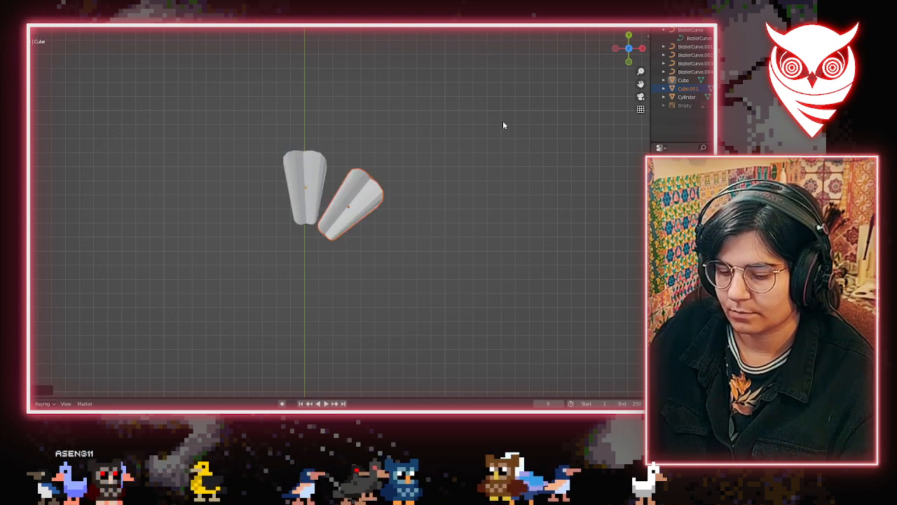
Rotate the second petal further clockwise and move its narrow end close to the first petal's narrow end
key("r")
key("g")
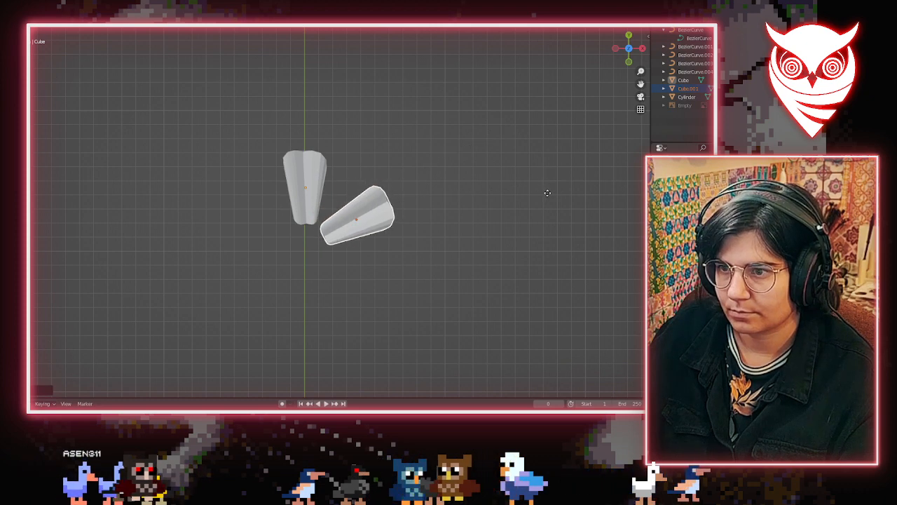
middle_click_drag(449, 215, 488, 220, "shift")
key("g")
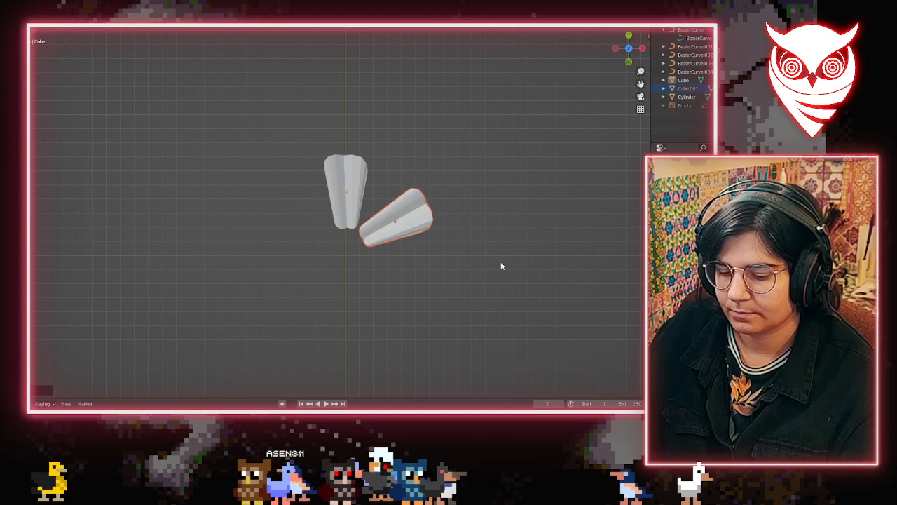
Duplicate the second petal, rotate the copy clockwise and place it below the second petal as the third one
key("shift+d")
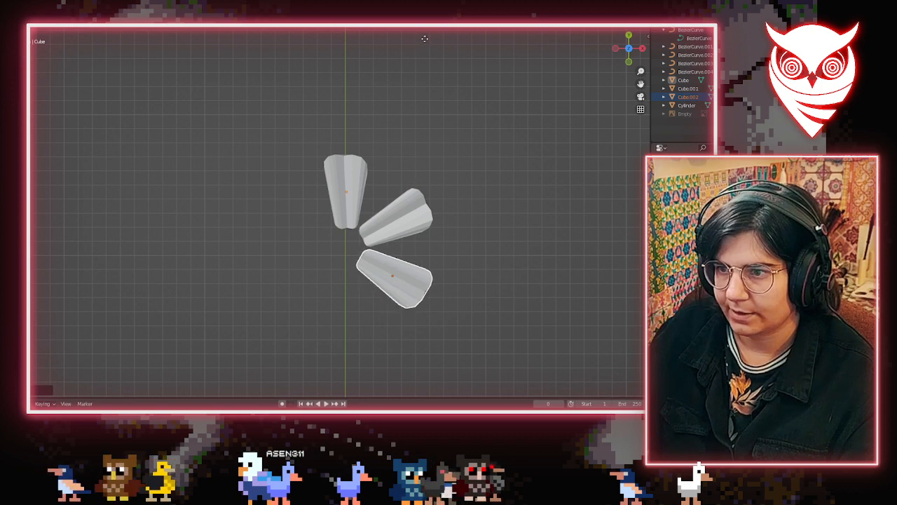
key("g")
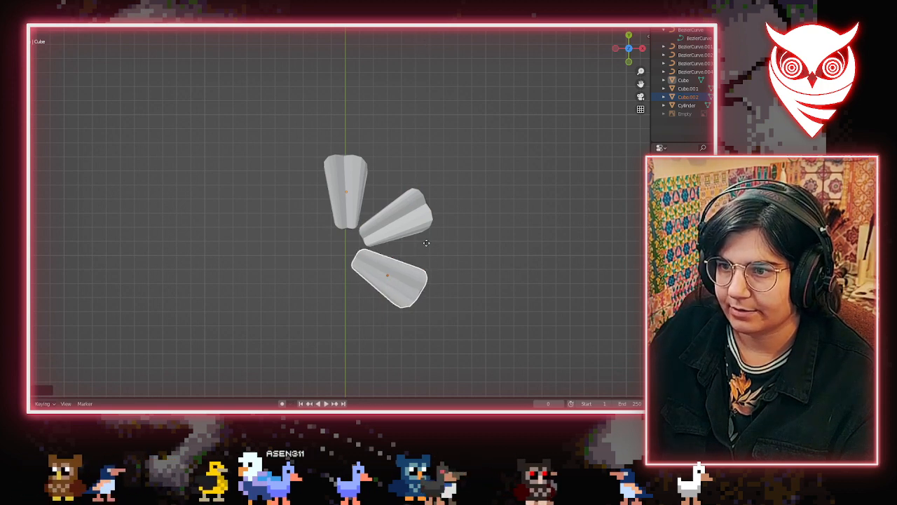
left_click(425, 242)
Move the second petal and the first petal slightly inward so their narrow ends nearly meet at the flower's centre
left_click(414, 223)
key("g")
left_click(408, 223)
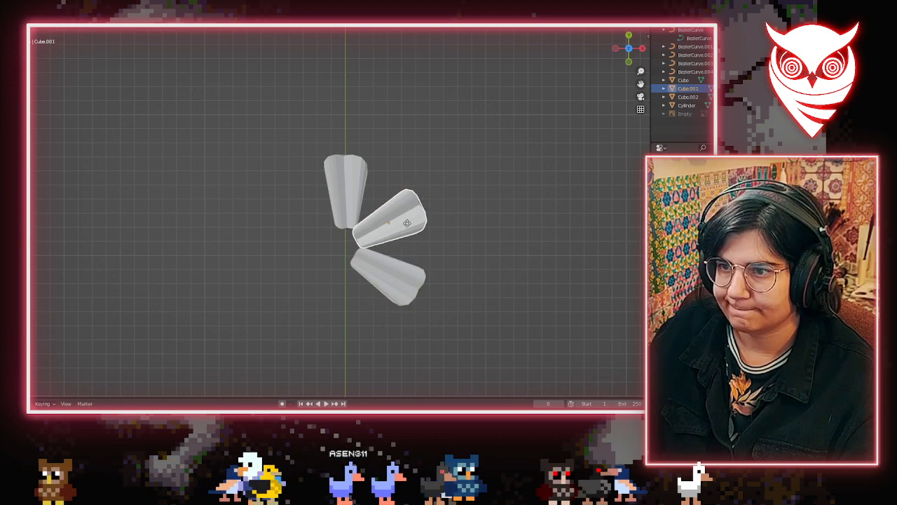
left_click(365, 189)
key("g")
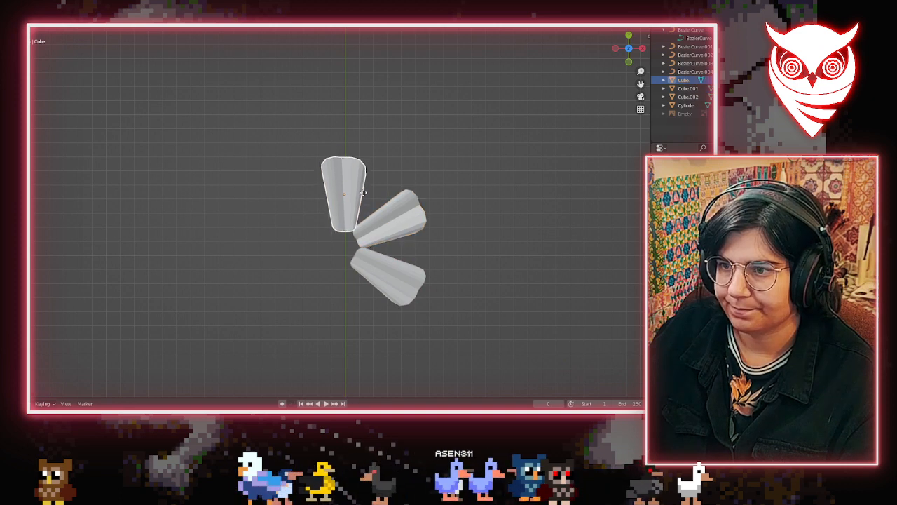
left_click(363, 192)
Duplicate the third petal, rotate and place the copy opposite it as the fourth petal, and rotate the third petal to even the spacing
left_click(385, 266)
left_click(385, 266)
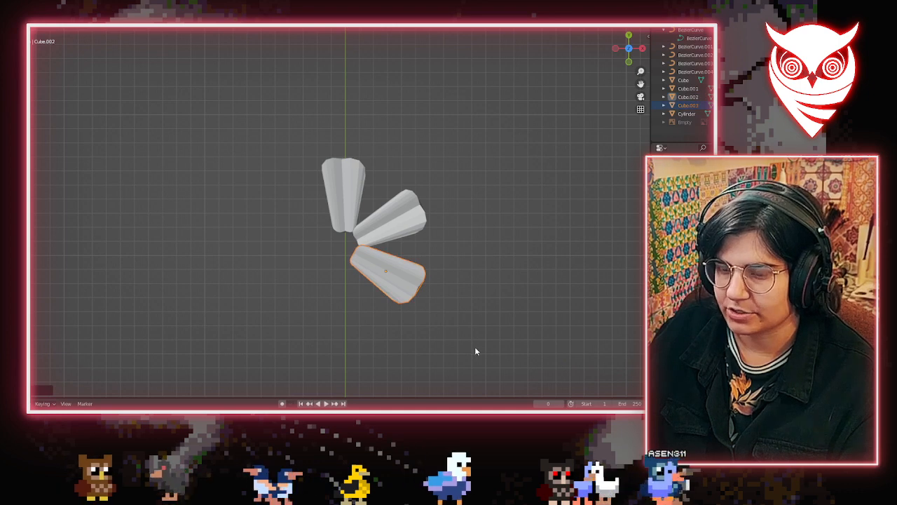
key("shift+d")
key("r")
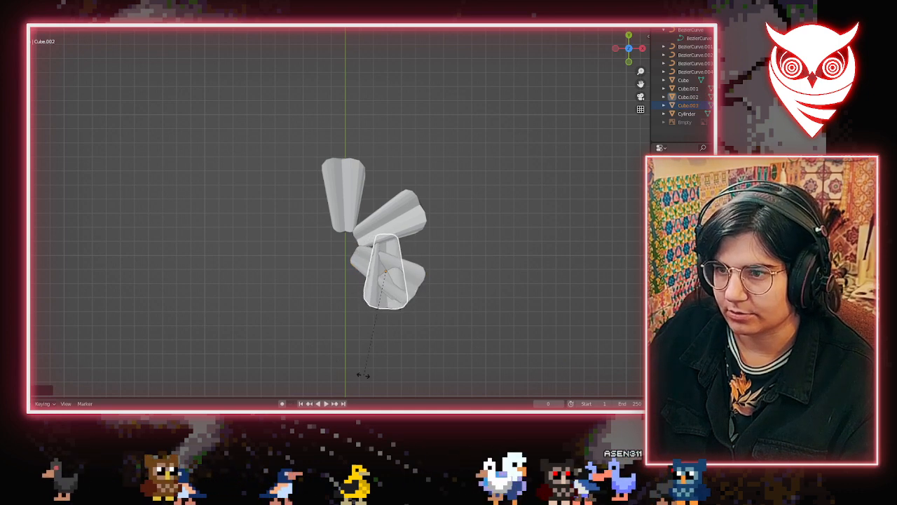
left_click(277, 348)
key("r")
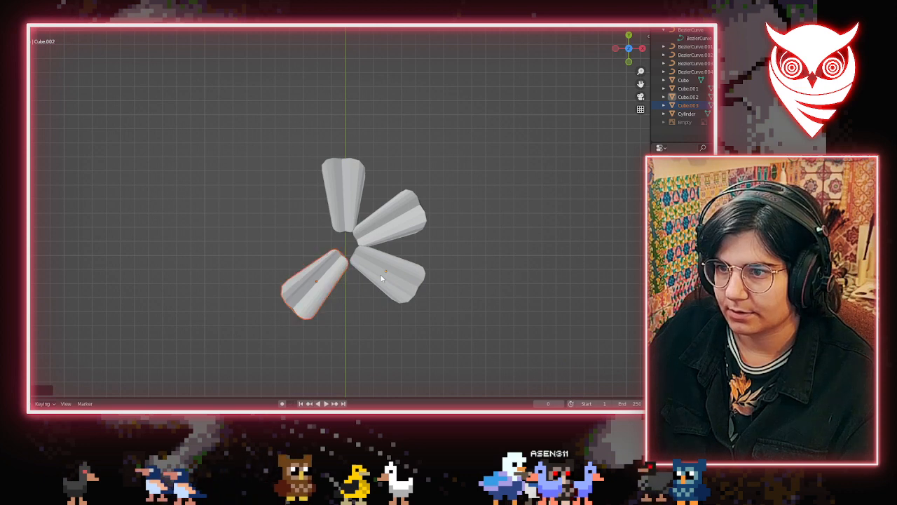
key("r")
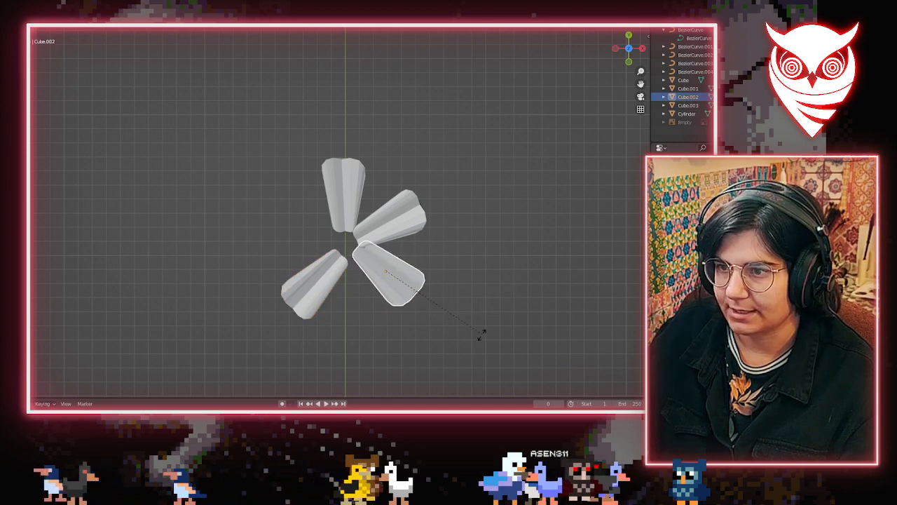
key("r")
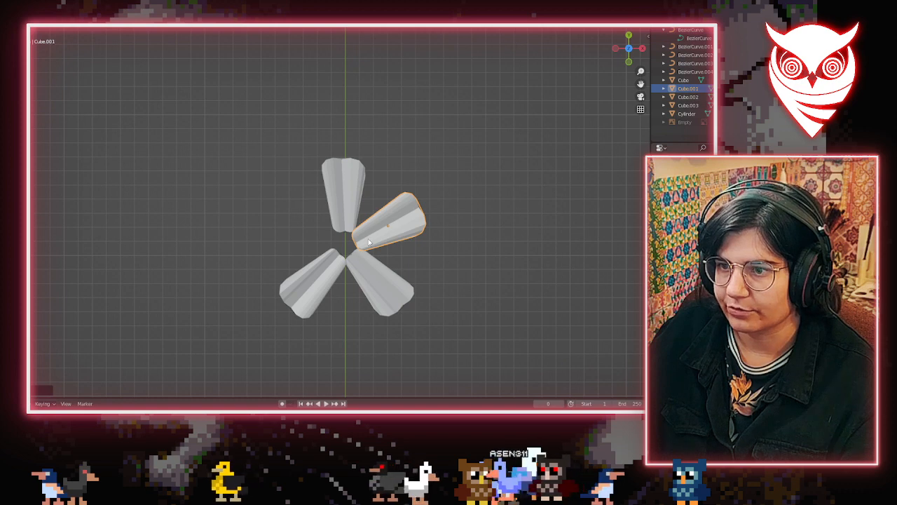
Duplicate the fourth petal, rotate the copy clockwise and place it as the fifth petal in the remaining gap
left_click(327, 273)
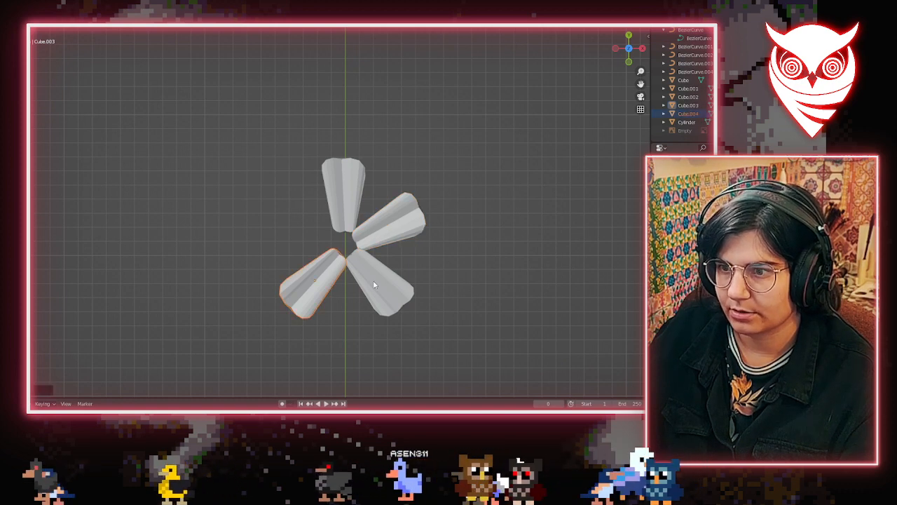
key("shift+d")
key("r")
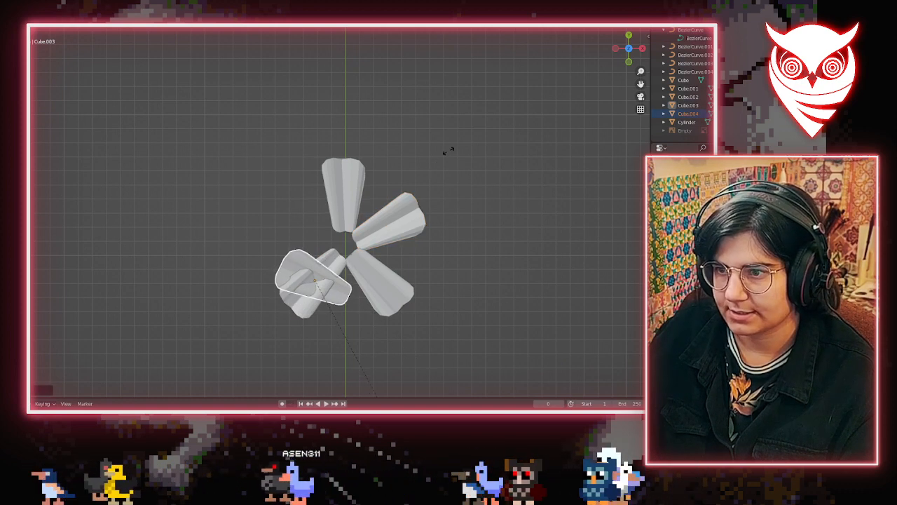
left_click(450, 143)
key("g")
left_click(434, 89)
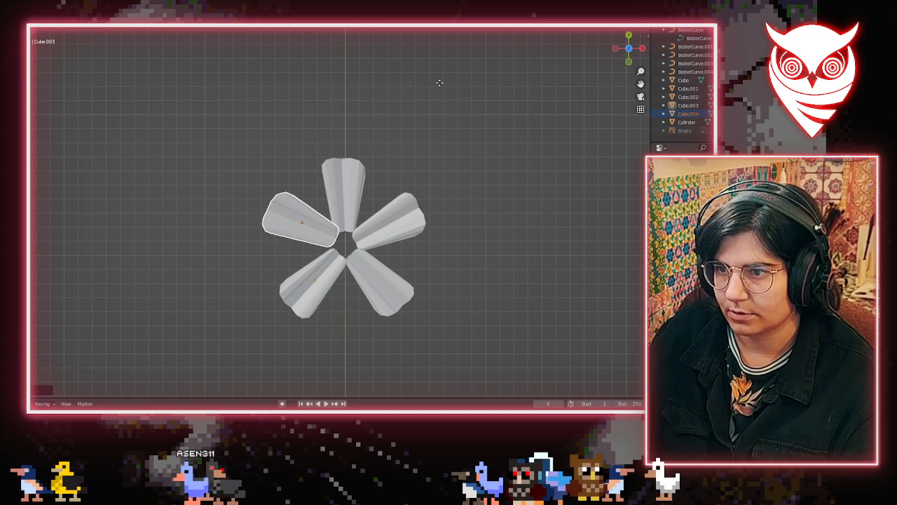
Nudge the fifth, fourth and third petals so all five are evenly spaced around the centre
left_click(330, 238)
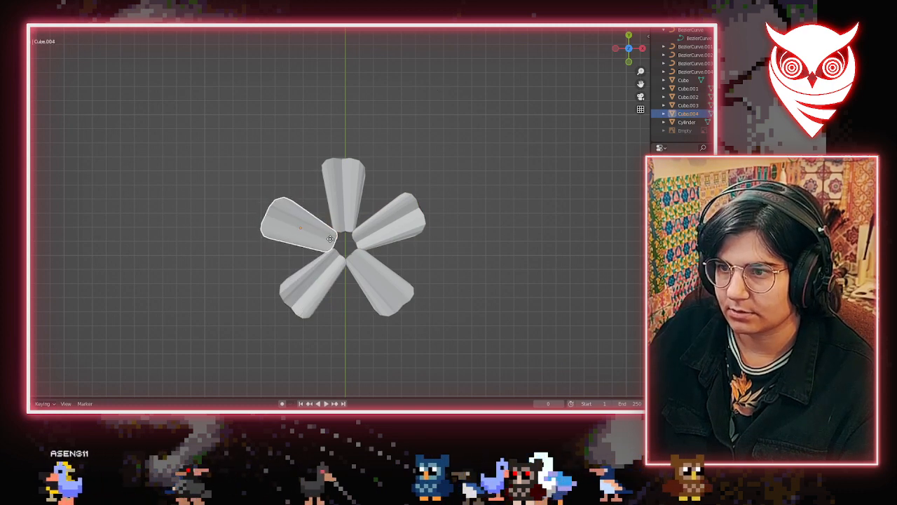
left_click(324, 274)
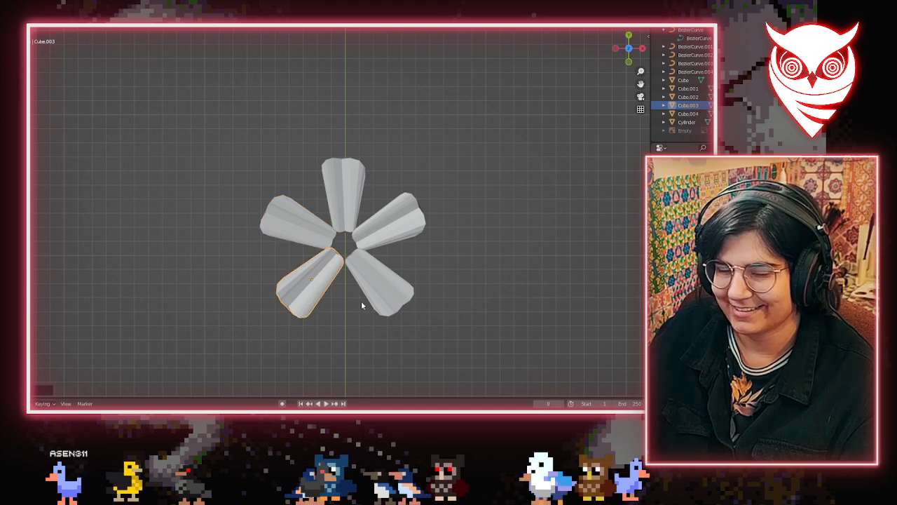
key("g")
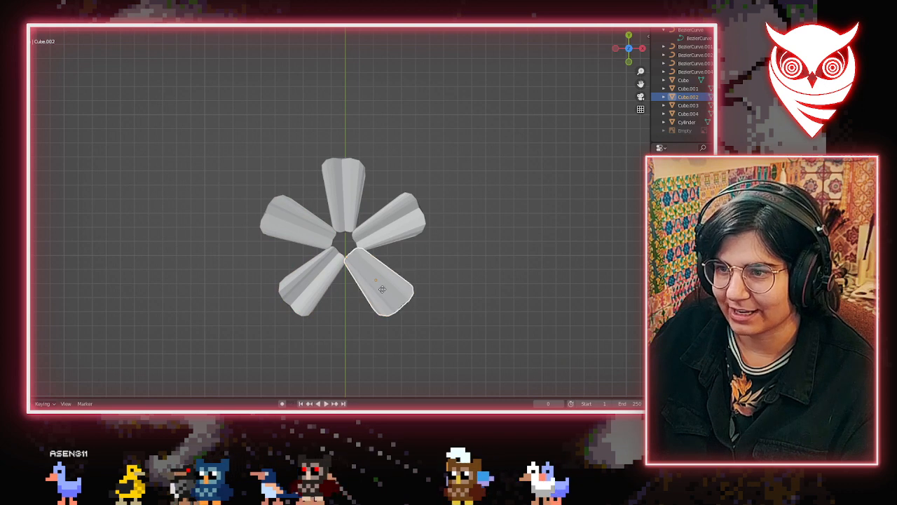
left_click(476, 312)
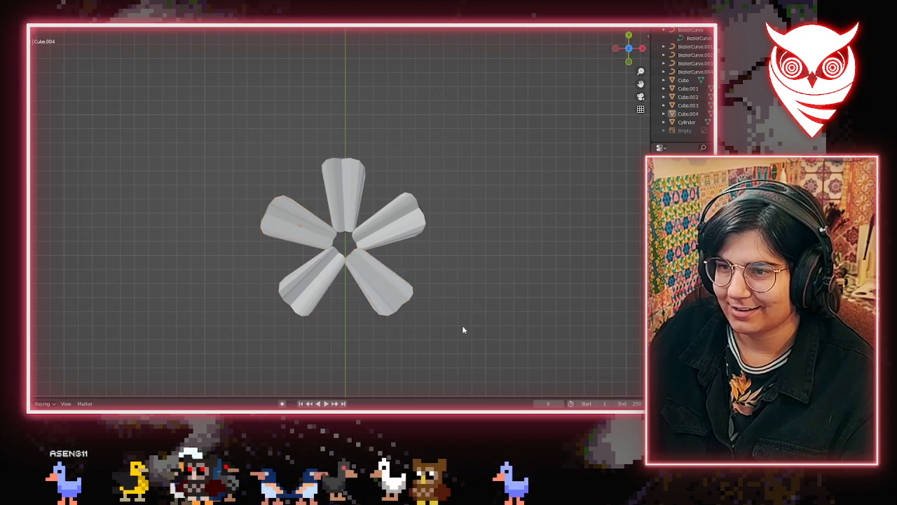
middle_click_drag(462, 330, 454, 286)
key("shift+a")
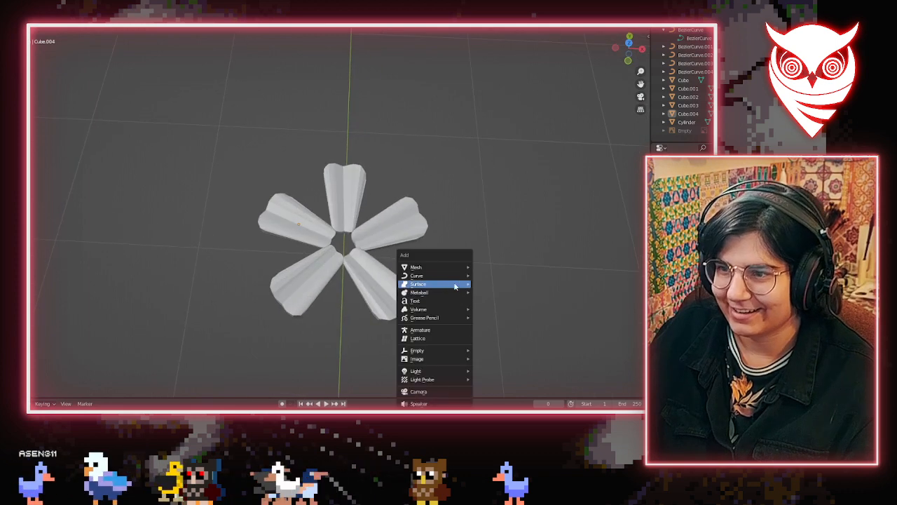
mouse_move(455, 269)
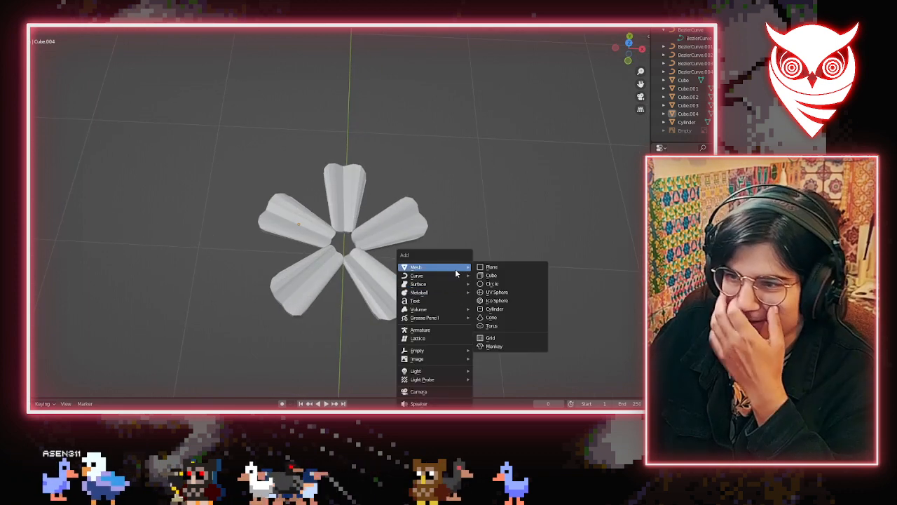
left_click(511, 283)
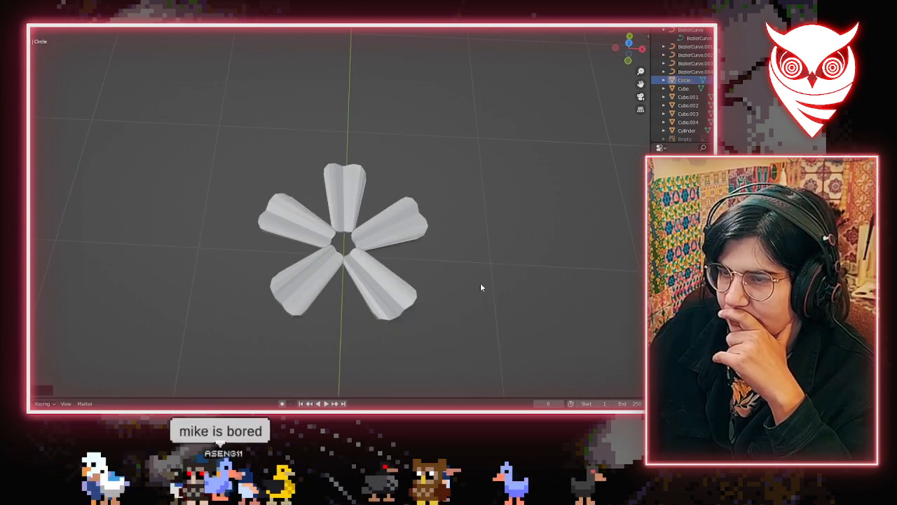
Add a UV sphere and move it between the wand and the flower
scroll(456, 176, "down", 8)
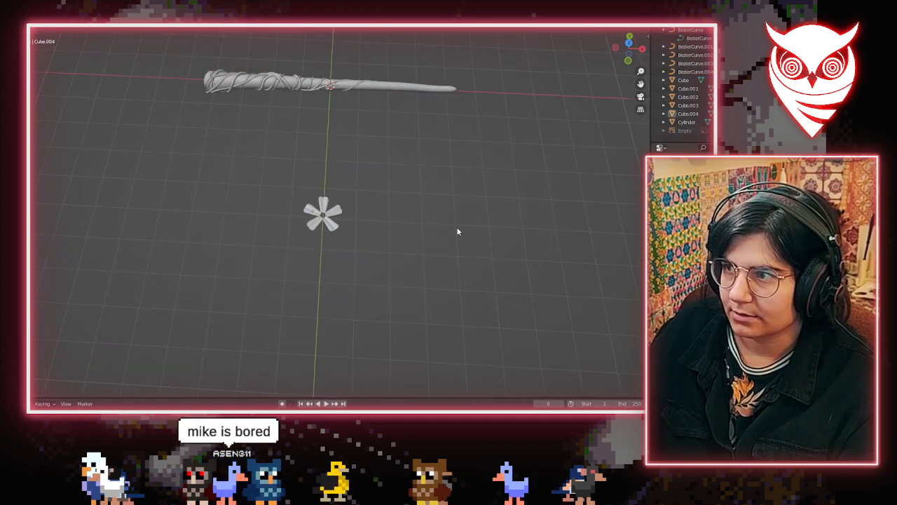
key("shift+a")
mouse_move(461, 230)
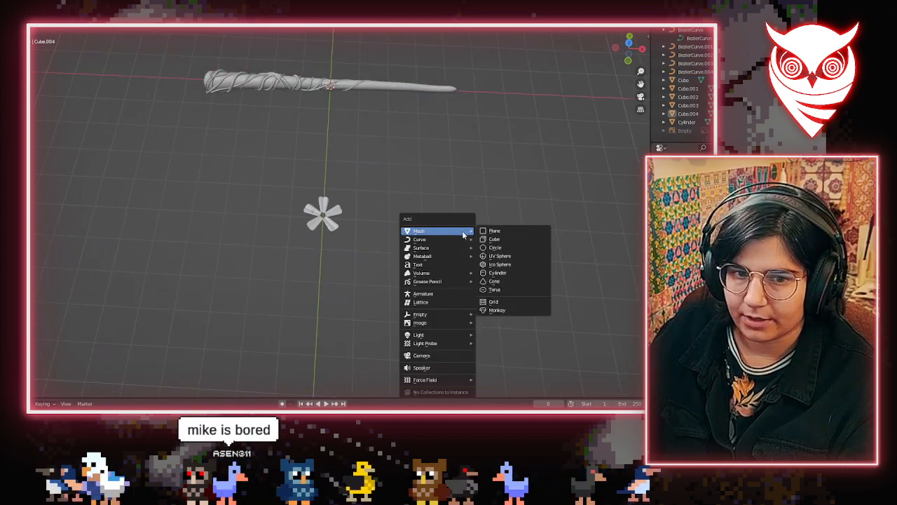
left_click(502, 256)
middle_click_drag(456, 236, 482, 160)
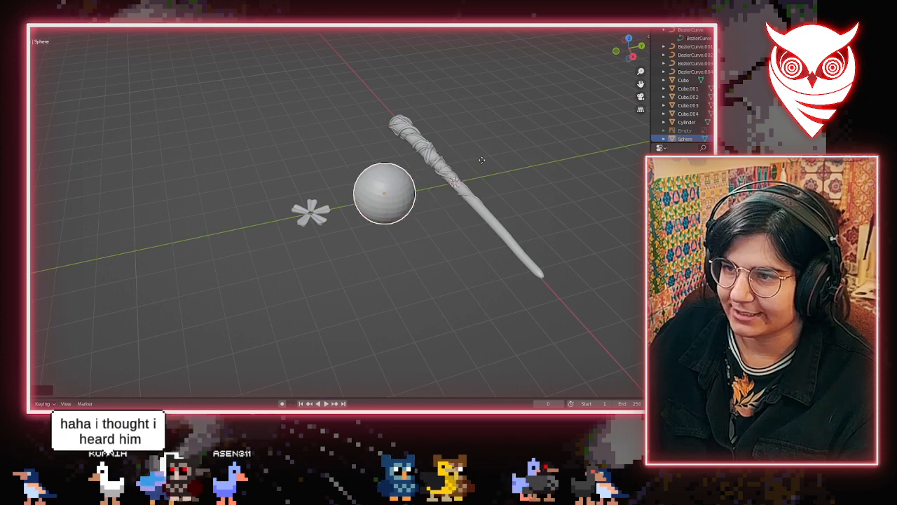
left_click(454, 166)
Scale the sphere down to a small ball and flatten it along the Z axis
key("s")
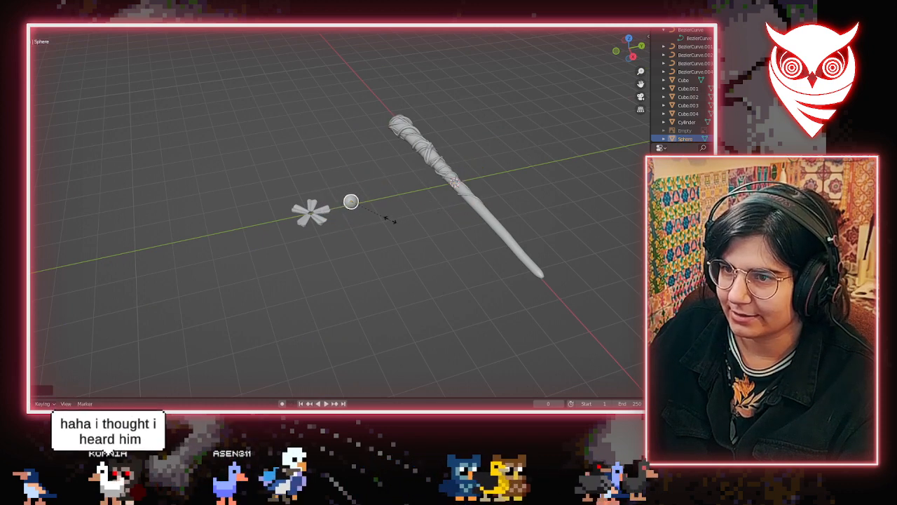
key("z")
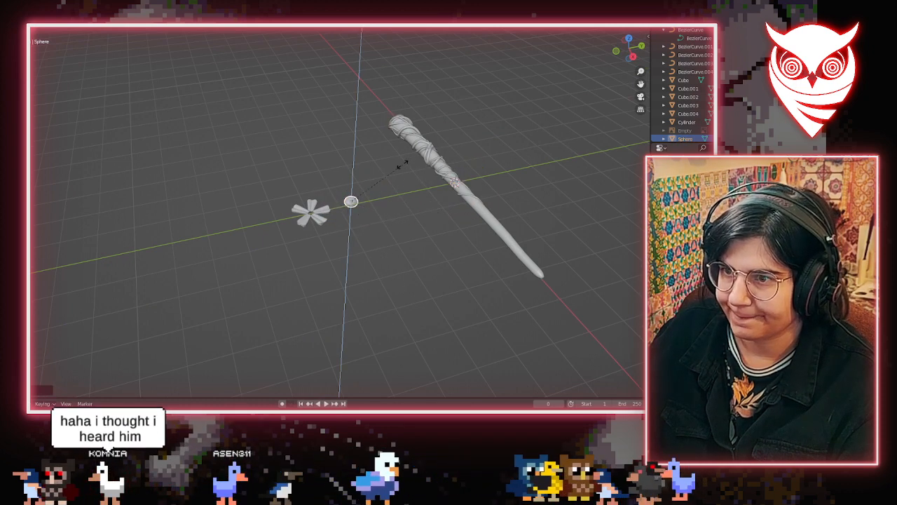
left_click(369, 185)
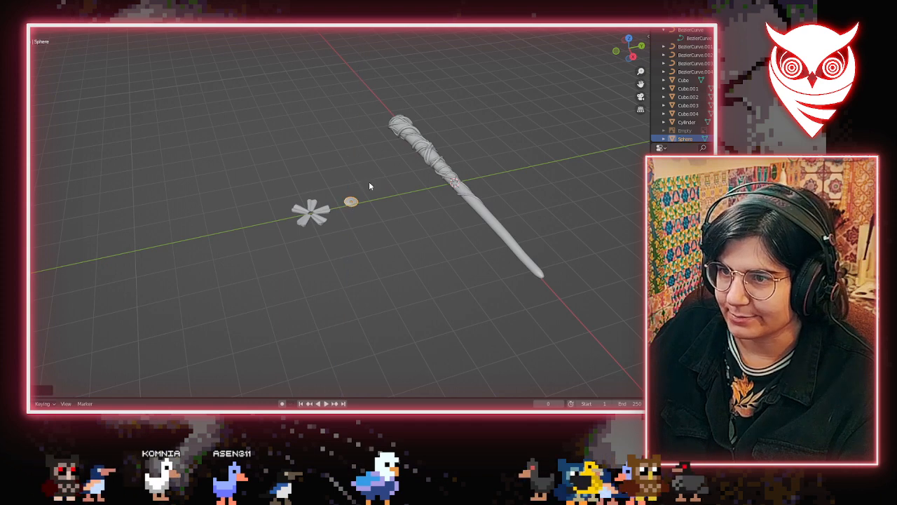
Centre the flattened sphere over the ring of petals and raise it along Z to the petals' height
scroll(351, 209, "up", 5)
middle_click_drag(347, 214, 421, 262)
middle_click_drag(328, 246, 402, 250, "shift")
scroll(387, 169, "up", 3)
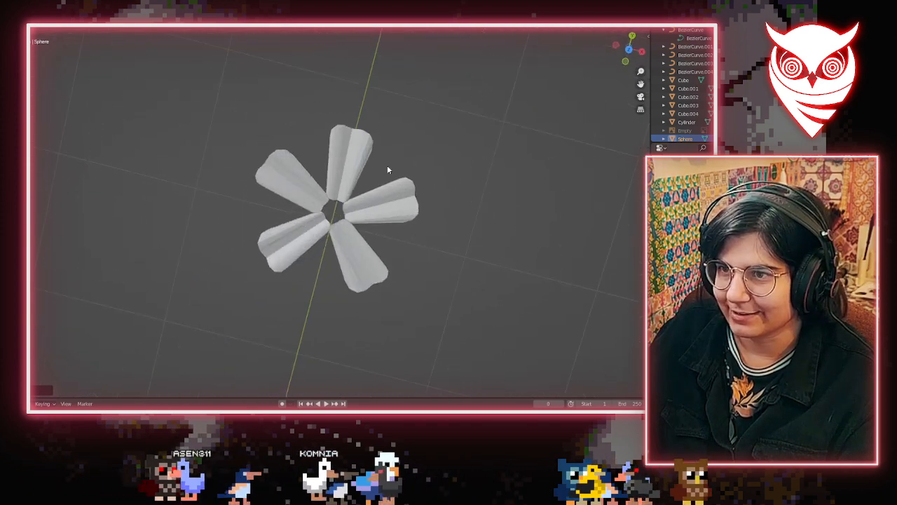
left_click(443, 334)
middle_click_drag(484, 286, 468, 204)
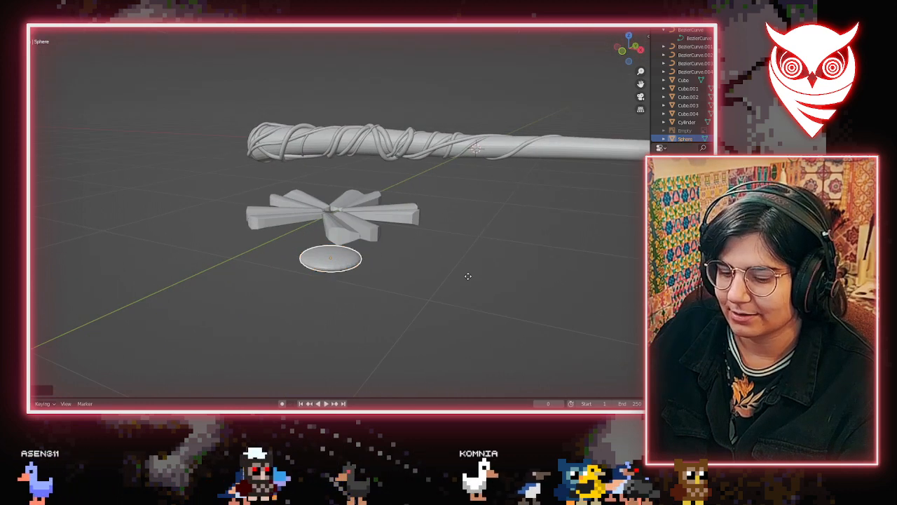
key("g")
key("z")
left_click(478, 238)
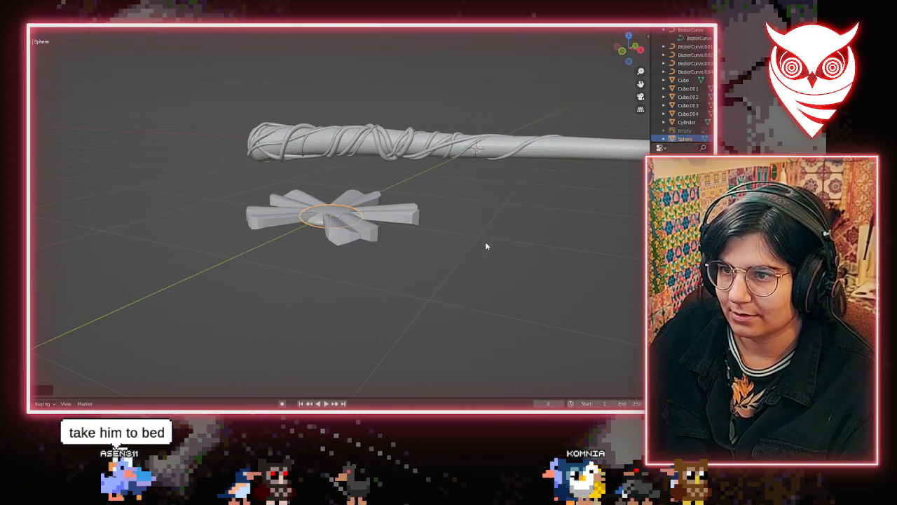
Shrink the flattened sphere so it just covers the petals' inner ends as the flower's centre
scroll(424, 275, "up", 2)
middle_click_drag(424, 276, 507, 316)
scroll(505, 301, "down", 4)
middle_click_drag(498, 262, 461, 335)
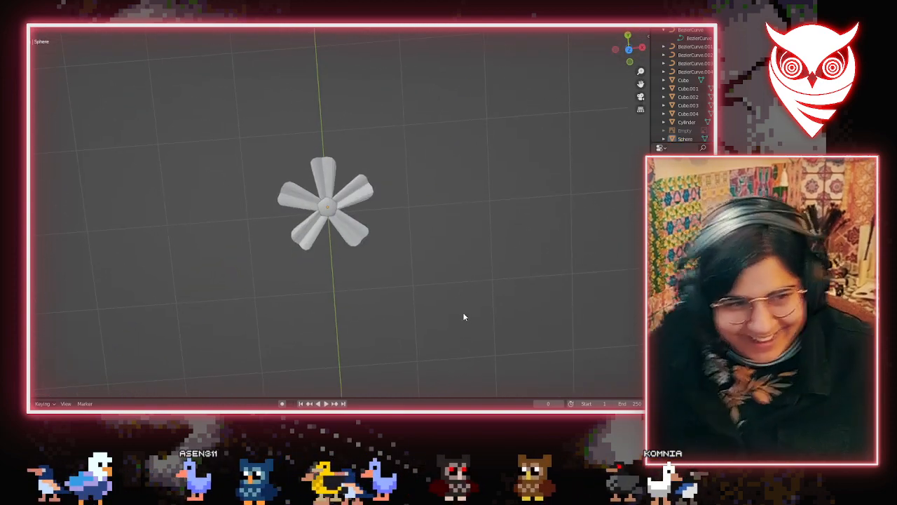
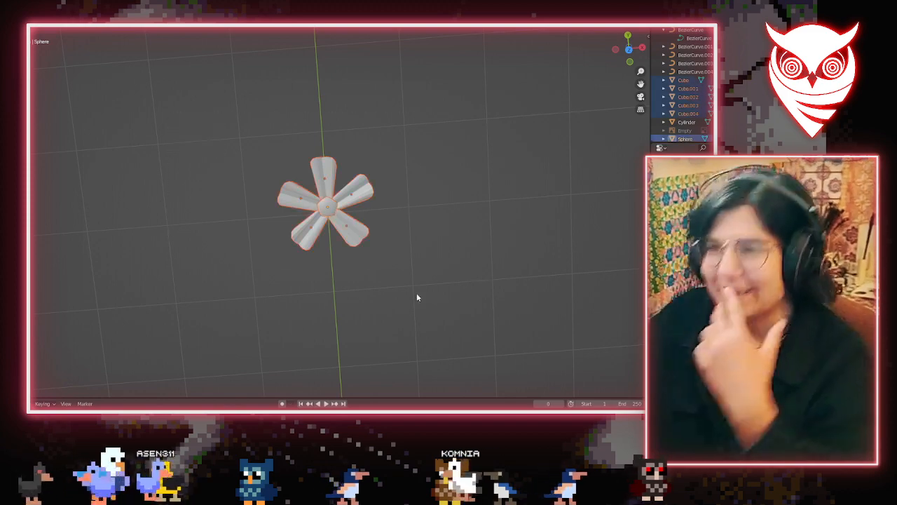
Select the five petals and the centre sphere and join them into one object
key("a")
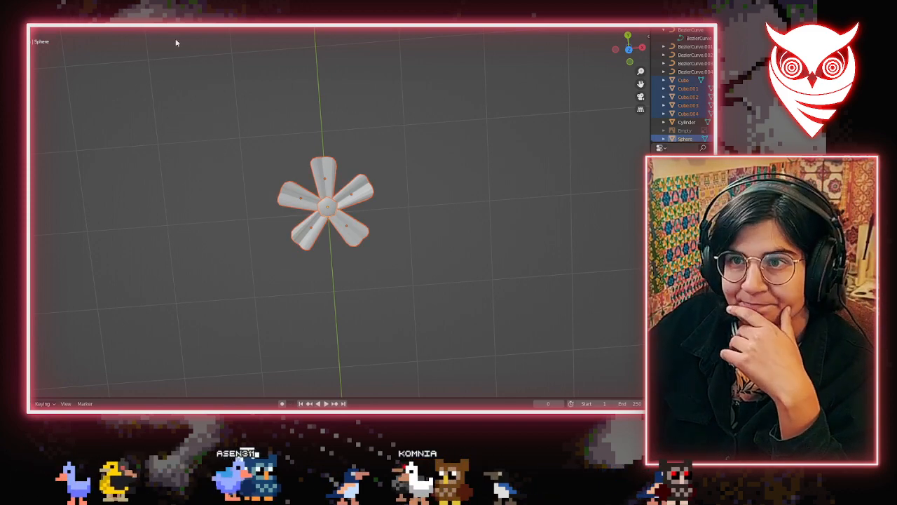
left_click(112, 10)
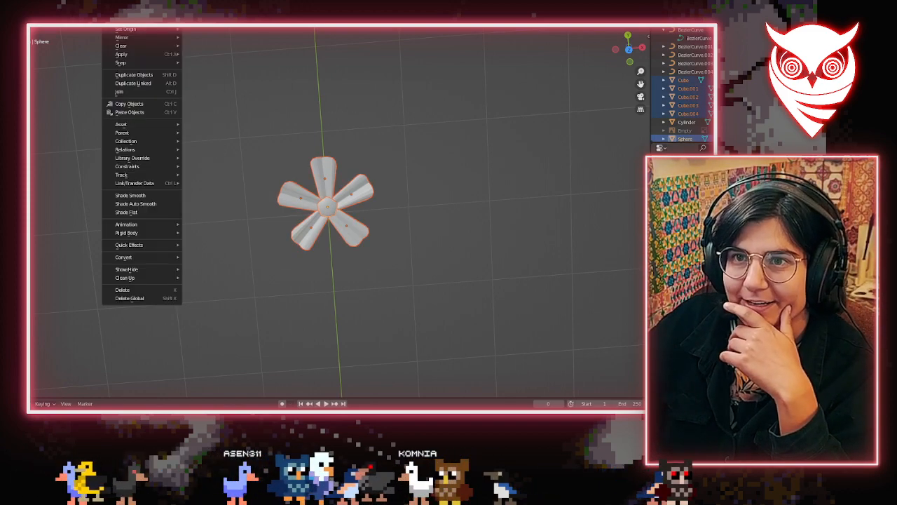
left_click(143, 92)
Examine the joined flower's mesh for open edges by selecting its non-manifold geometry in Edit Mode
middle_click_drag(342, 234, 302, 162)
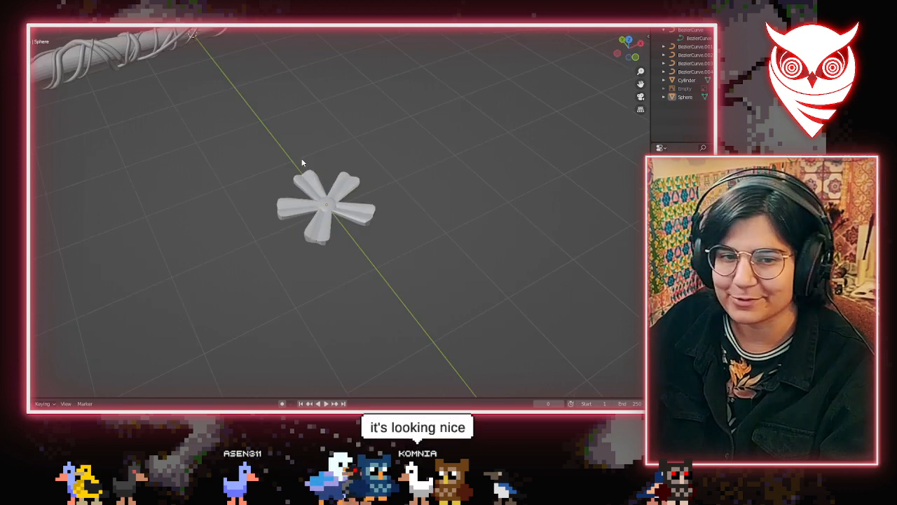
key("Tab")
scroll(429, 263, "up", 4)
middle_click_drag(384, 235, 371, 232)
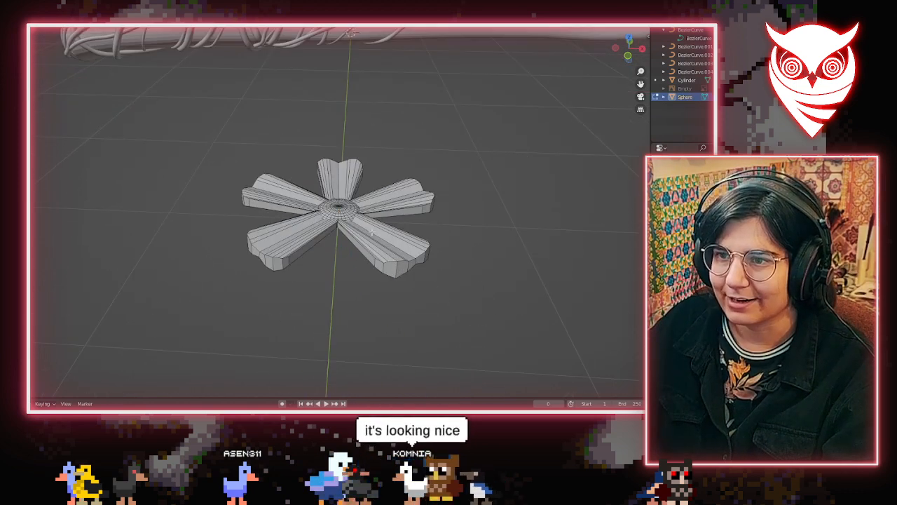
left_click(106, 31)
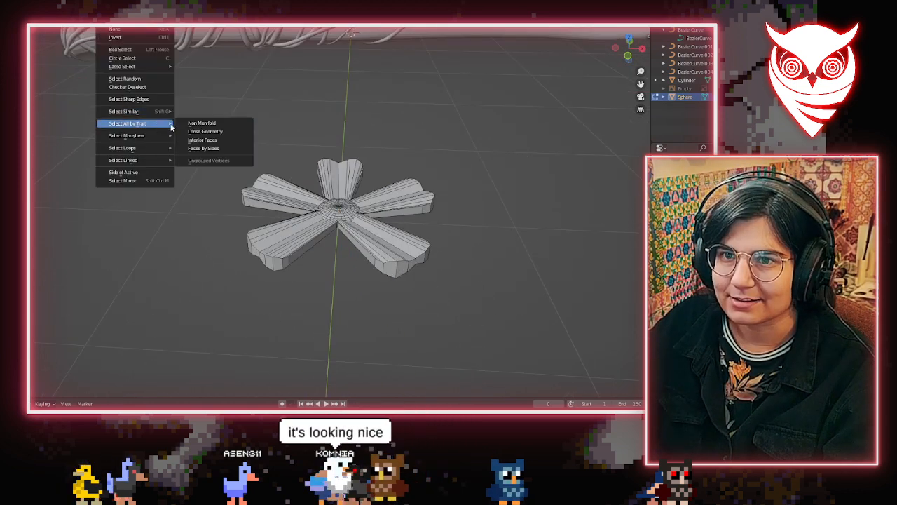
left_click(196, 125)
scroll(359, 280, "up", 4)
middle_click_drag(365, 284, 467, 282)
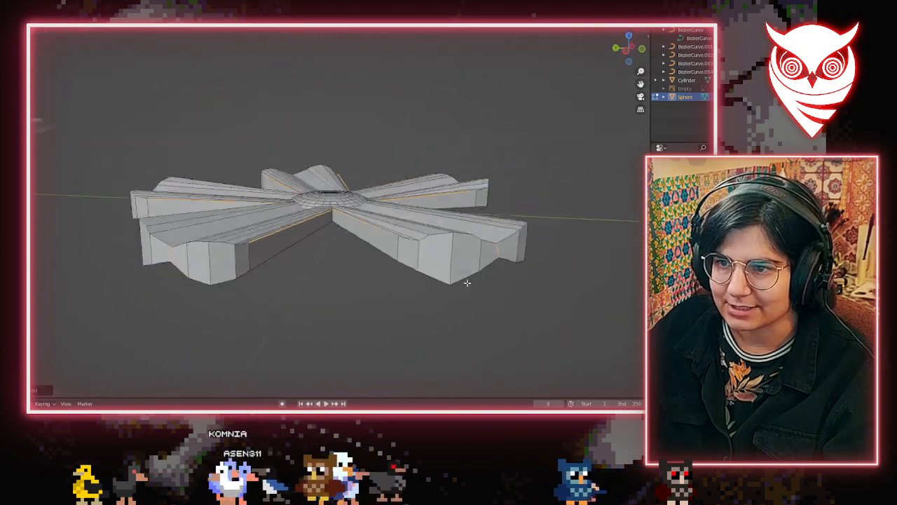
scroll(419, 279, "up", 4)
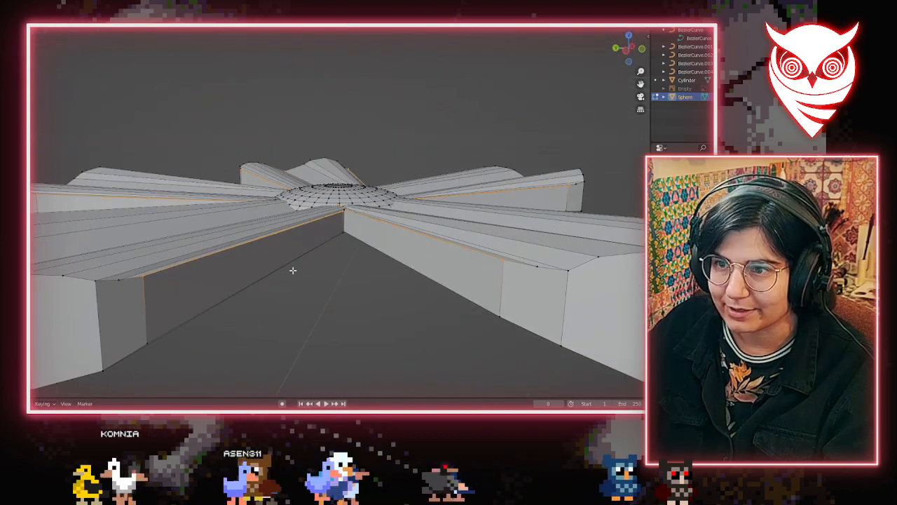
scroll(294, 270, "down", 6)
Select all of the flower's vertices and merge them by distance
left_click(155, 29)
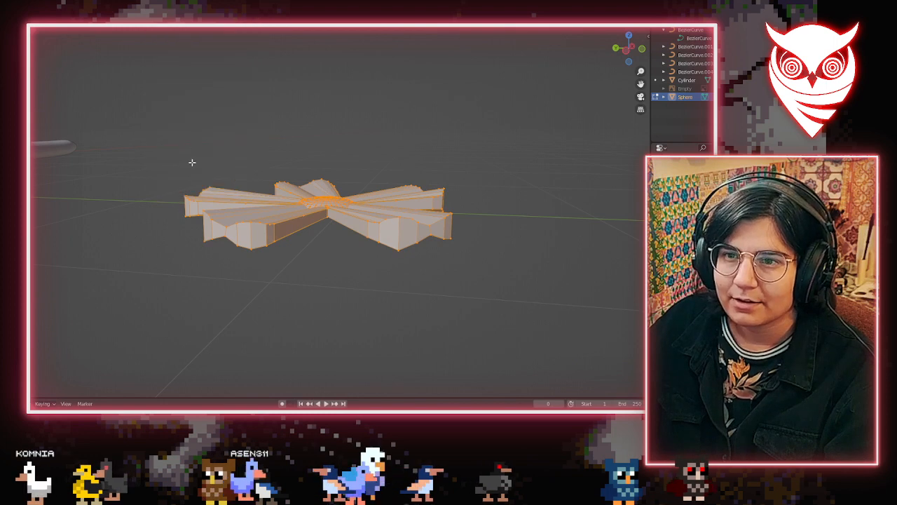
key("ctrl+v")
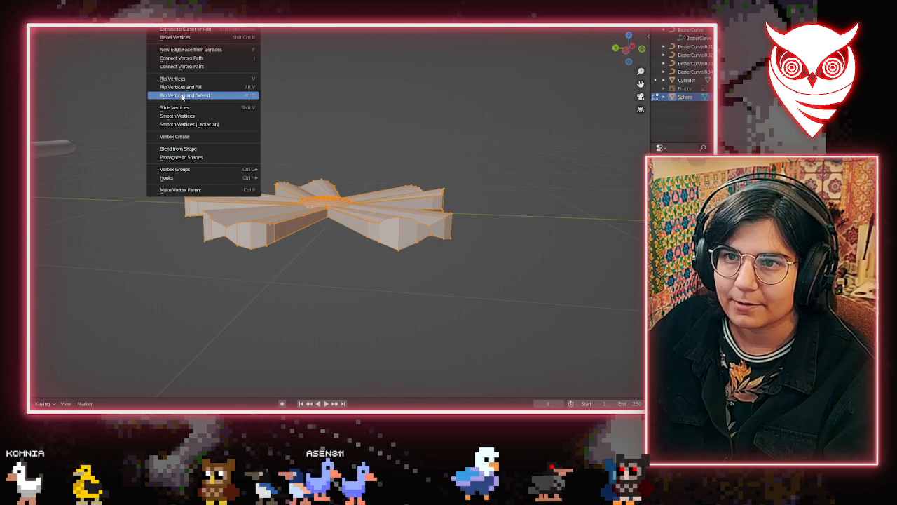
right_click(277, 299)
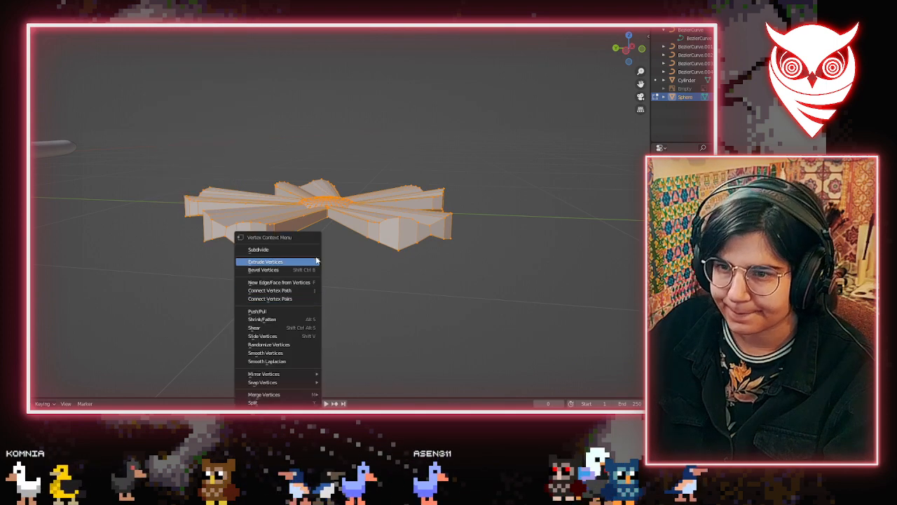
mouse_move(312, 400)
left_click(355, 395)
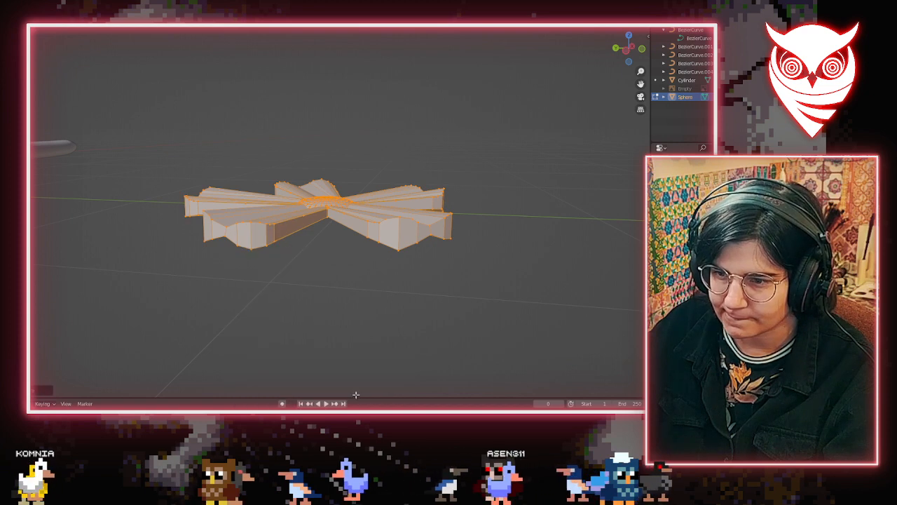
Set the merge distance to 0.0501 m and return to Object Mode
left_click(42, 390)
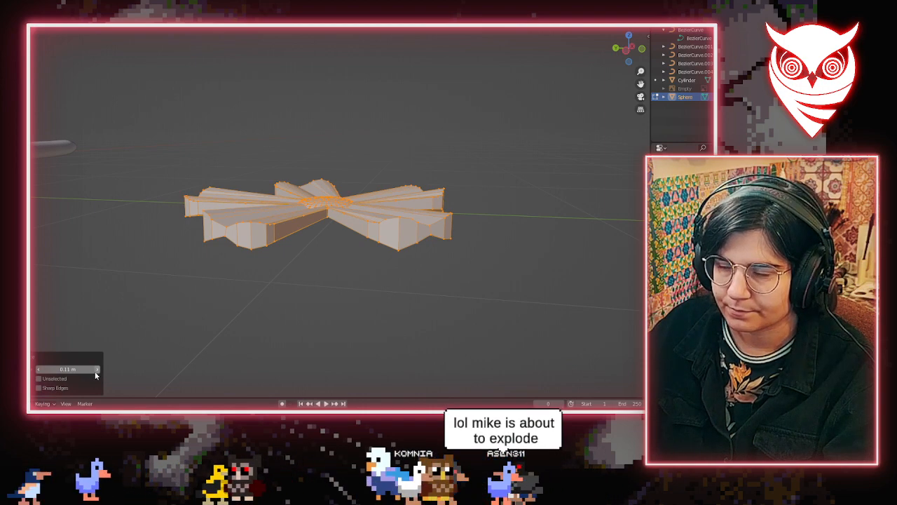
scroll(273, 246, "up", 3)
middle_click_drag(279, 240, 215, 314)
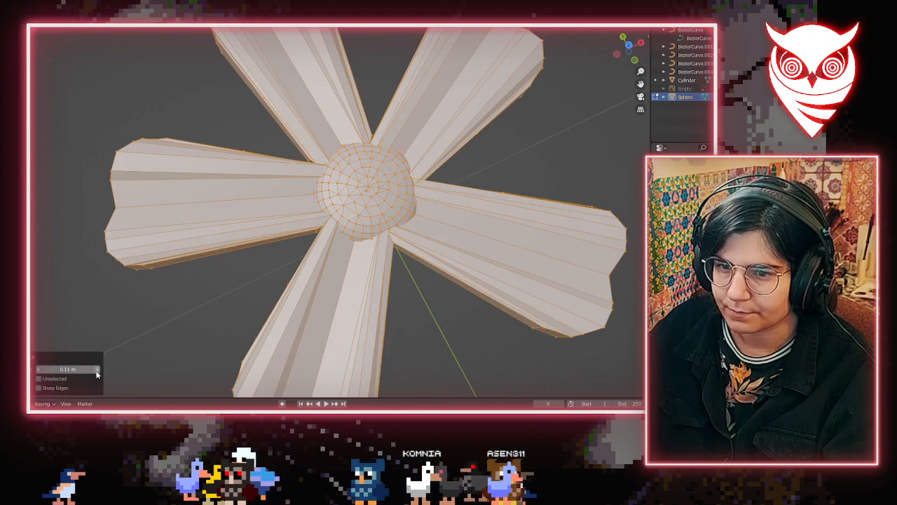
left_click(96, 370)
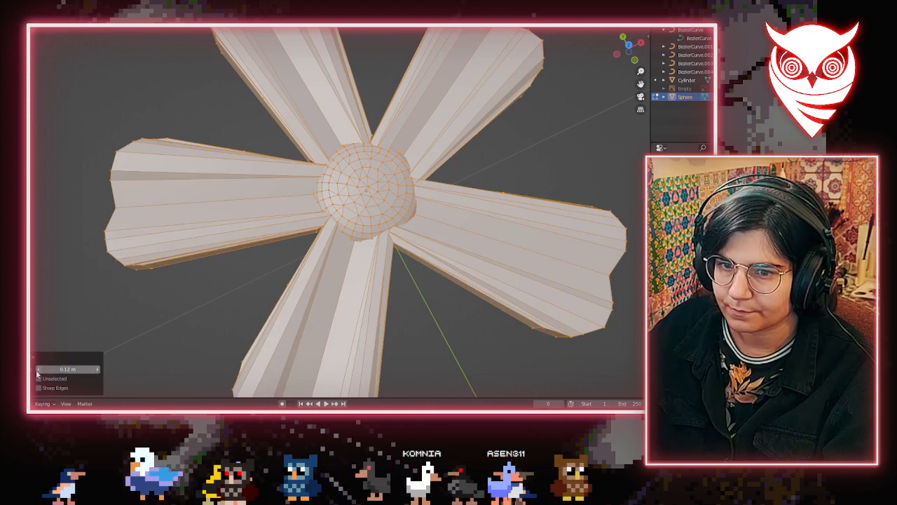
left_click(37, 372)
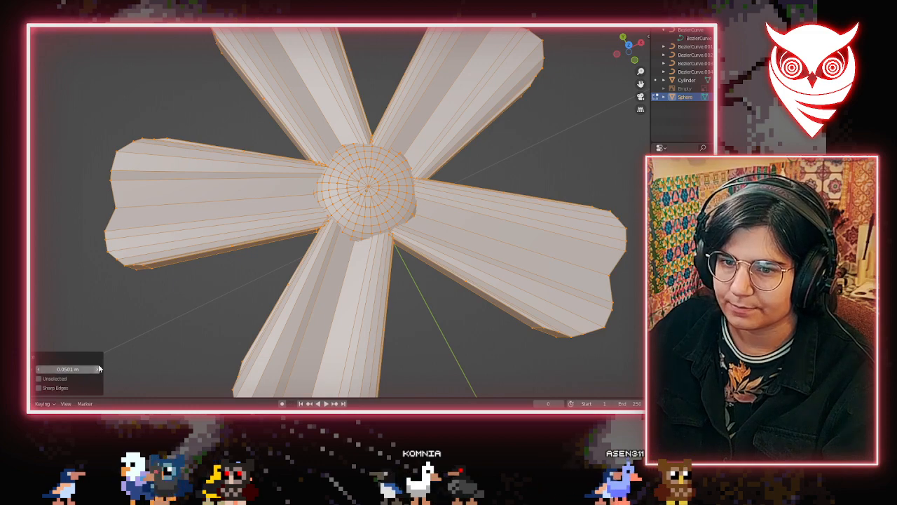
left_click(269, 302)
key("Tab")
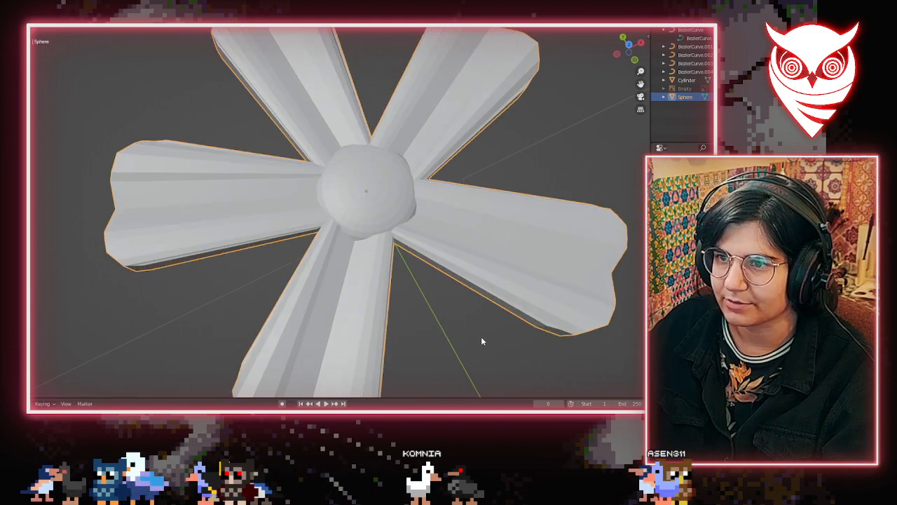
Inspect the merged flower's centre and petal joints from above and from the side
middle_click_drag(482, 339, 433, 327)
scroll(433, 323, "up", 10)
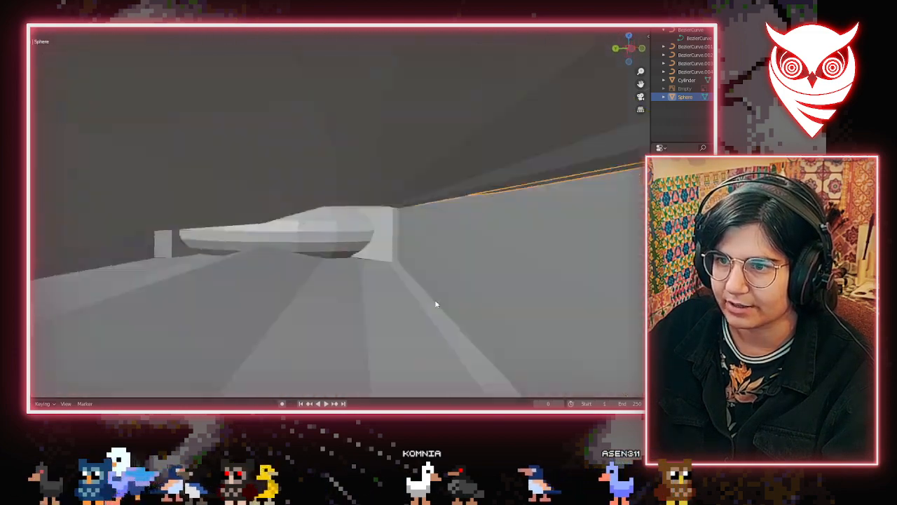
middle_click_drag(439, 295, 383, 362)
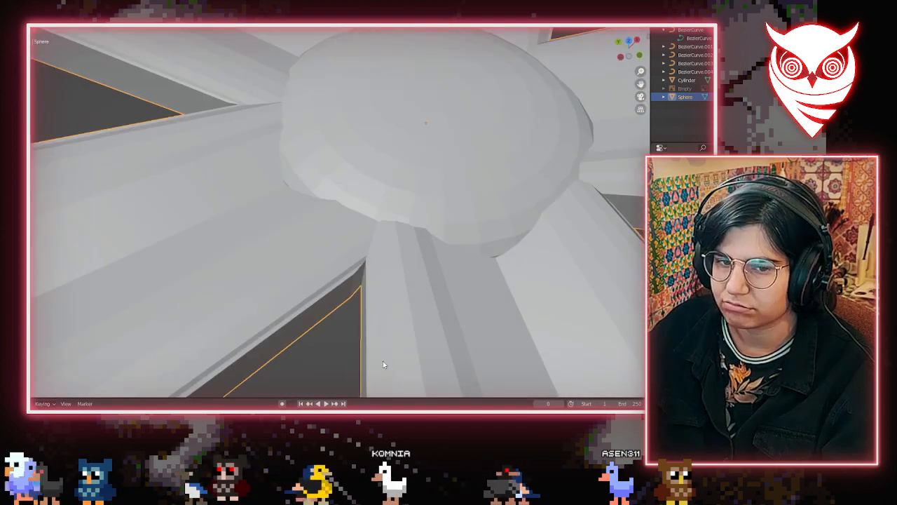
scroll(383, 362, "down", 8)
key("Tab")
key("Tab")
left_click(455, 285)
middle_click_drag(454, 284, 414, 278)
scroll(385, 279, "down", 5)
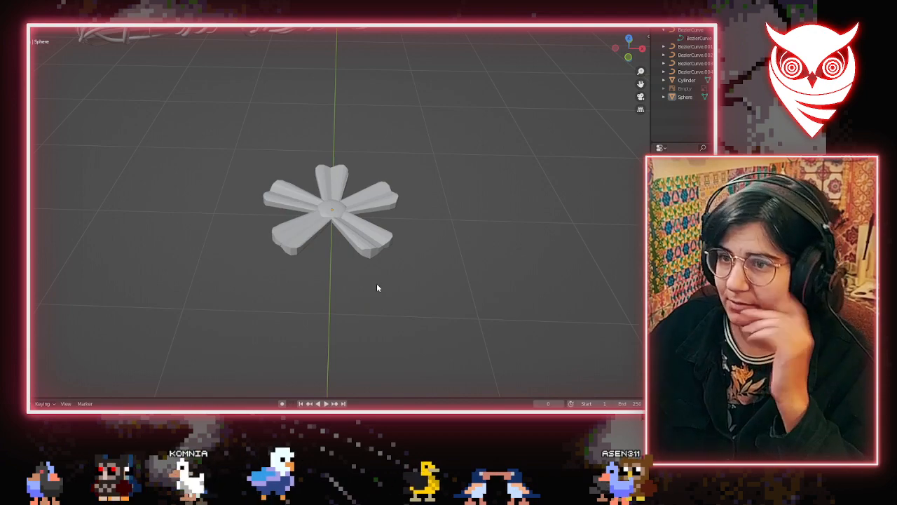
scroll(377, 283, "down", 5)
Rename the flower object as flowe and paste a copy of it in front of the wand's handle
left_click(323, 207)
key("KP_Decimal")
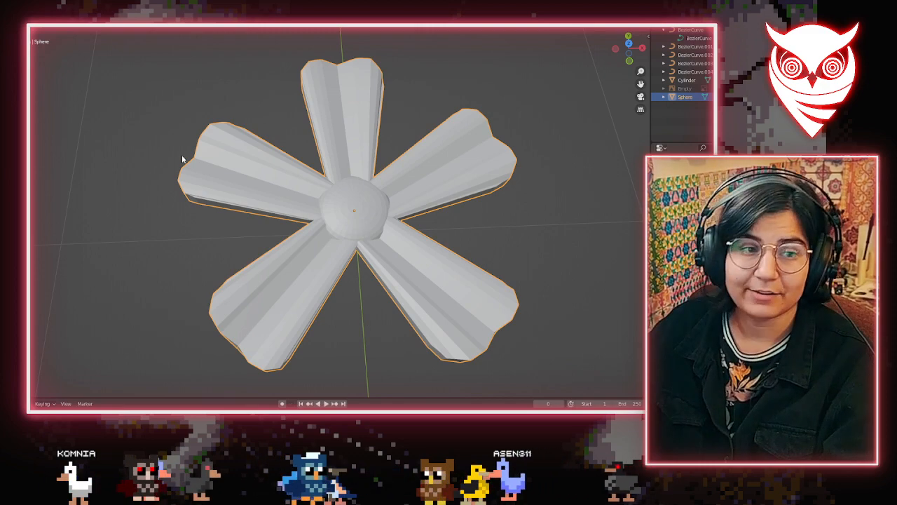
scroll(371, 249, "down", 8)
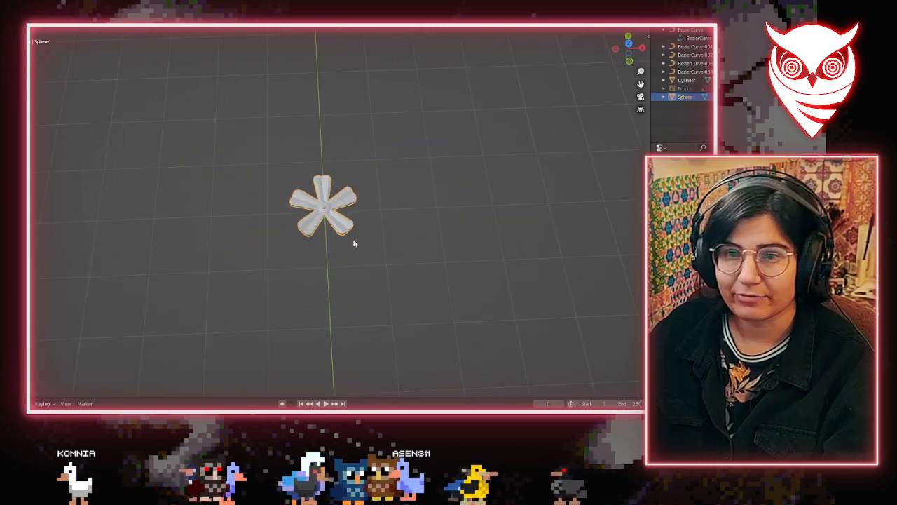
middle_click_drag(381, 274, 385, 267)
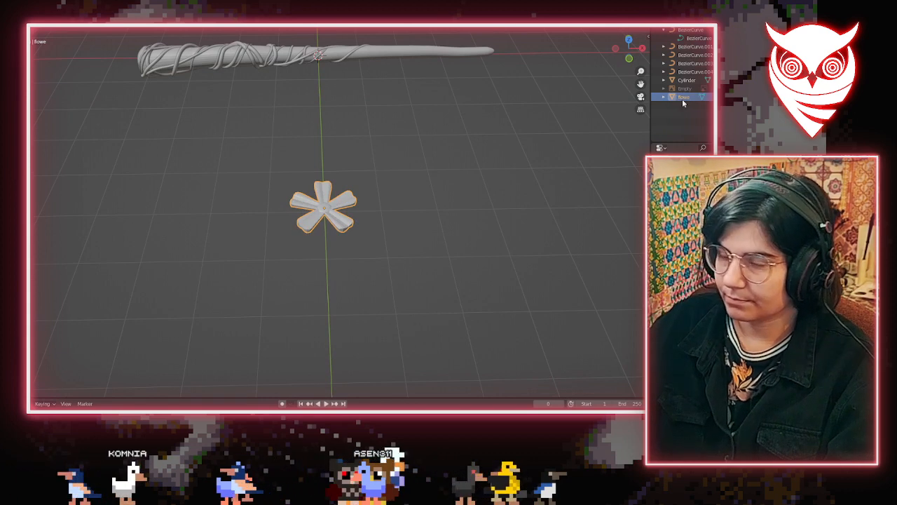
key("ctrl+v")
key("g")
left_click(298, 173)
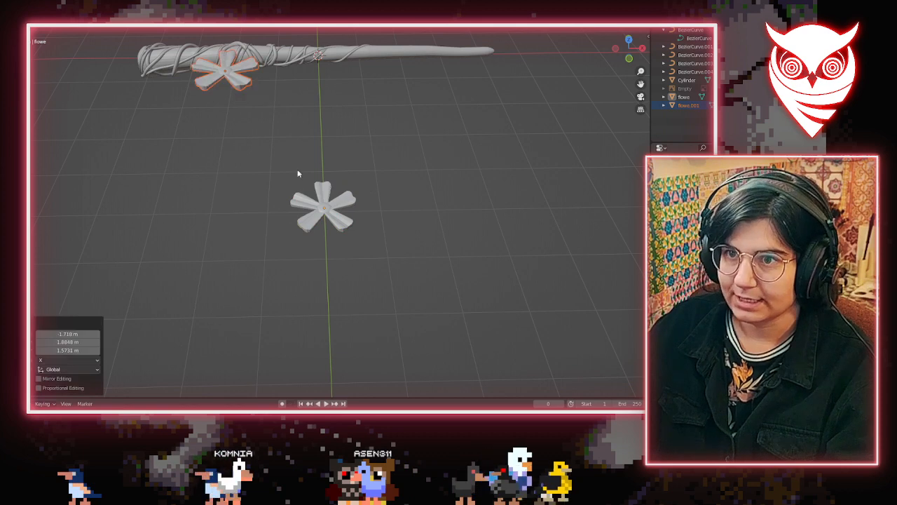
Shrink the flower copy to fit the wand's width and move it to the handle
middle_click_drag(164, 35, 313, 218, "shift")
scroll(315, 219, "up", 1)
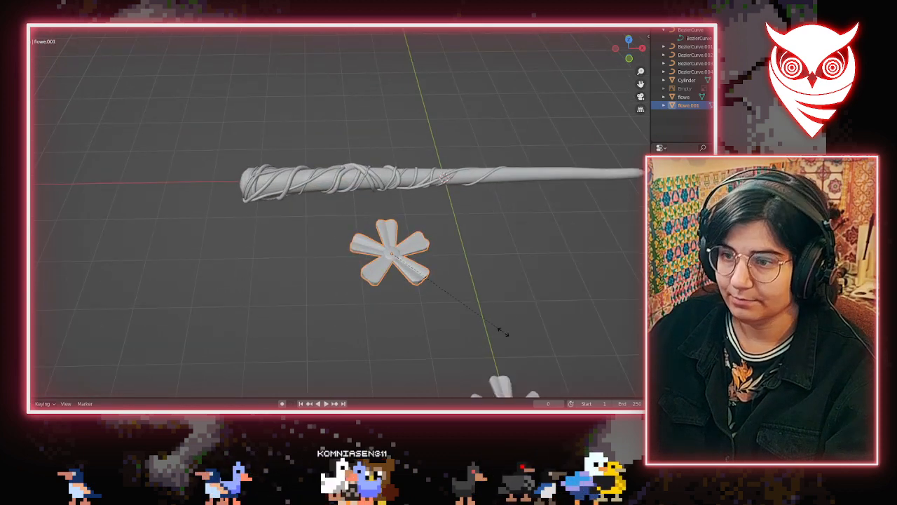
left_click(431, 275)
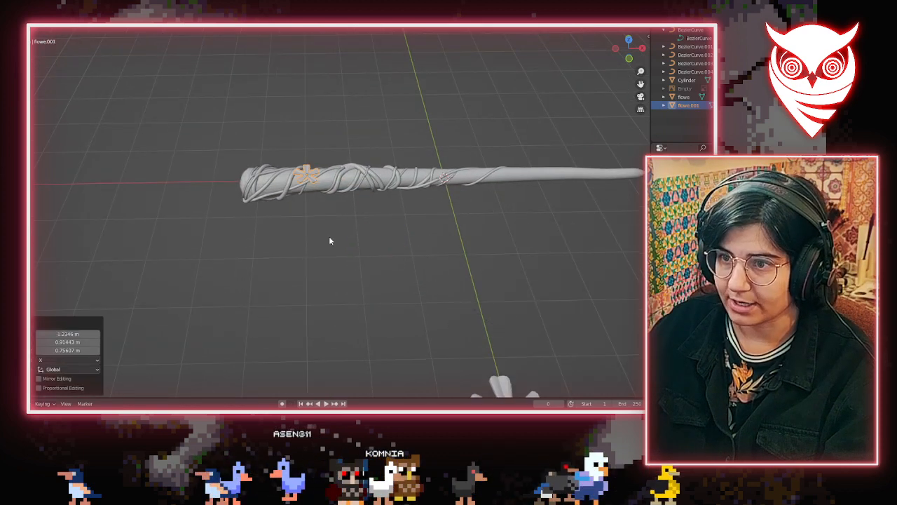
scroll(336, 247, "up", 3)
middle_click_drag(338, 253, 411, 283)
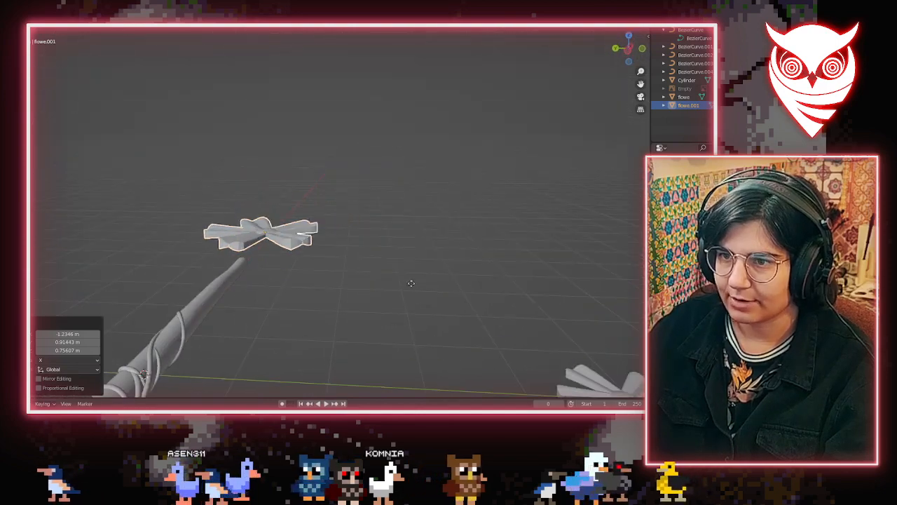
left_click(246, 174)
Reposition the flower copy so it rests on top of the handle between the vines
middle_click_drag(193, 386, 246, 345, "shift")
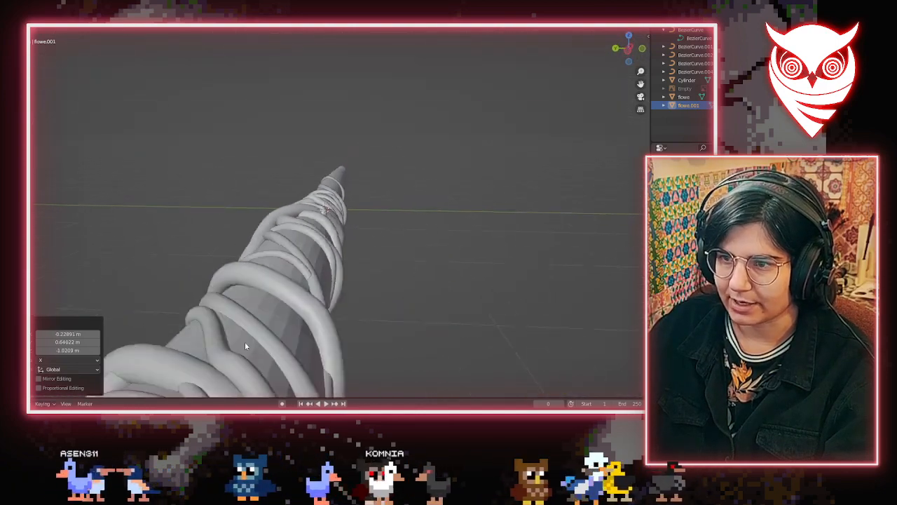
scroll(246, 344, "down", 3)
key("g")
left_click(327, 332)
middle_click_drag(326, 332, 239, 228)
scroll(194, 239, "up", 4)
key("g")
left_click(365, 276)
left_click(402, 258)
scroll(239, 228, "down", 1)
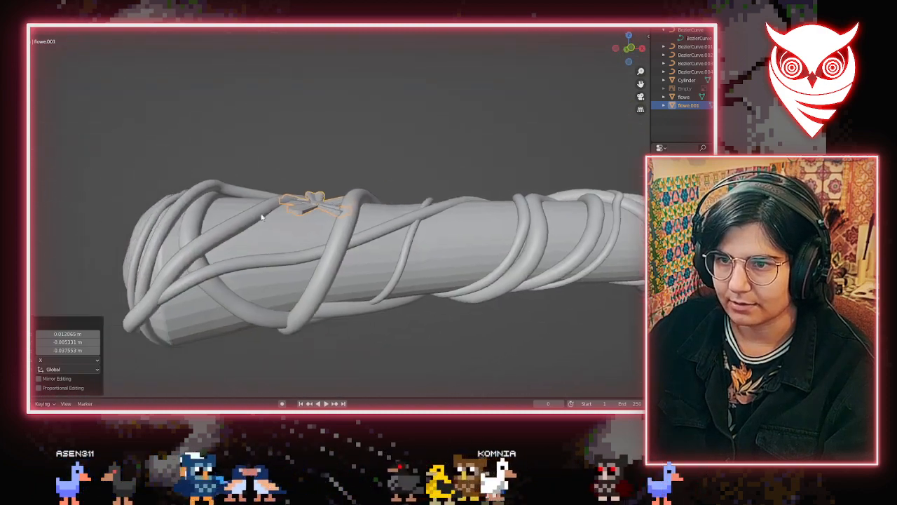
Resize the flower copy by 0.444 and 1.282 and nudge it into the gap between the handle's vines
scroll(301, 245, "up", 3)
middle_click_drag(301, 246, 240, 220)
scroll(271, 302, "up", 1)
left_click(447, 226)
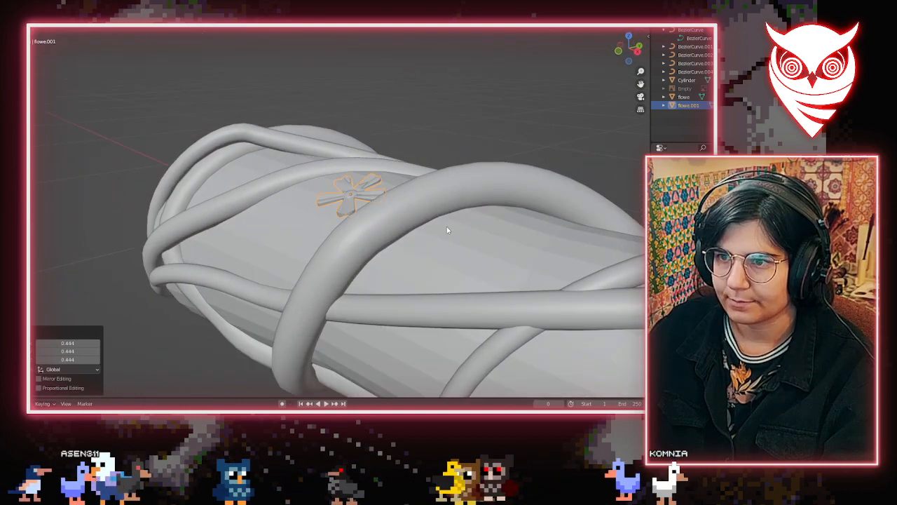
left_click(443, 221)
key("s")
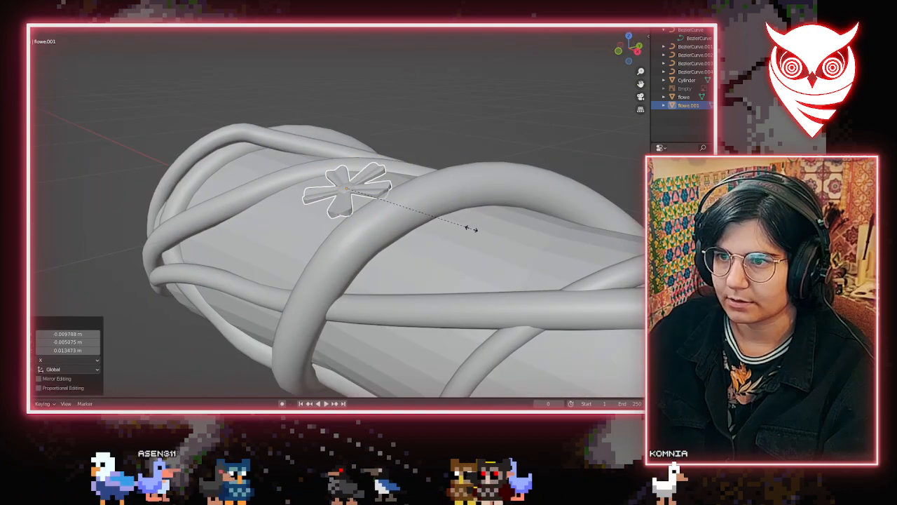
left_click(471, 229)
Scale the flower copy by 1.101 and tilt and lower it to lie flush on the handle's surface
middle_click_drag(473, 233, 523, 204)
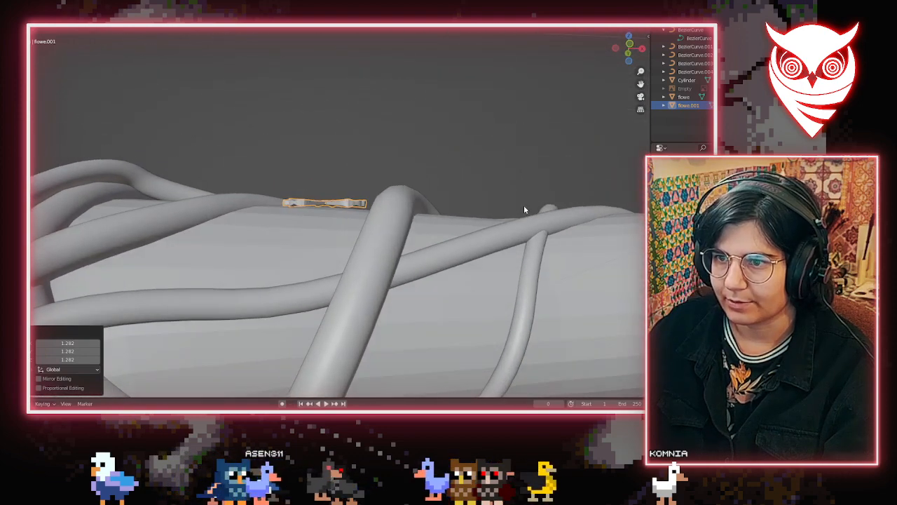
key("s")
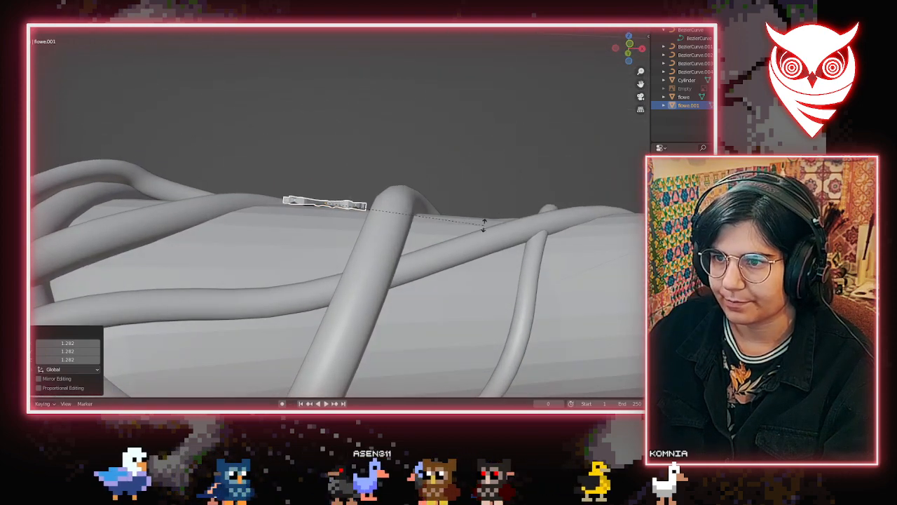
left_click(491, 229)
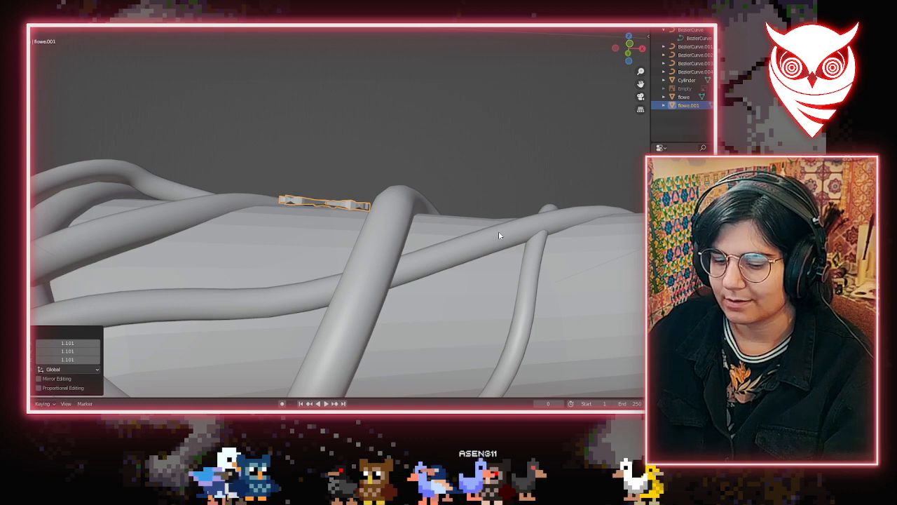
key("g")
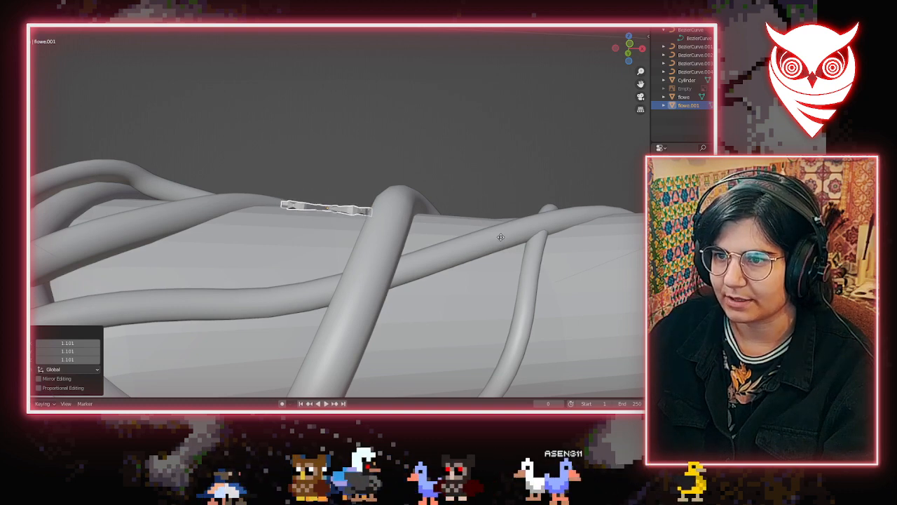
left_click(457, 243)
scroll(406, 338, "down", 5)
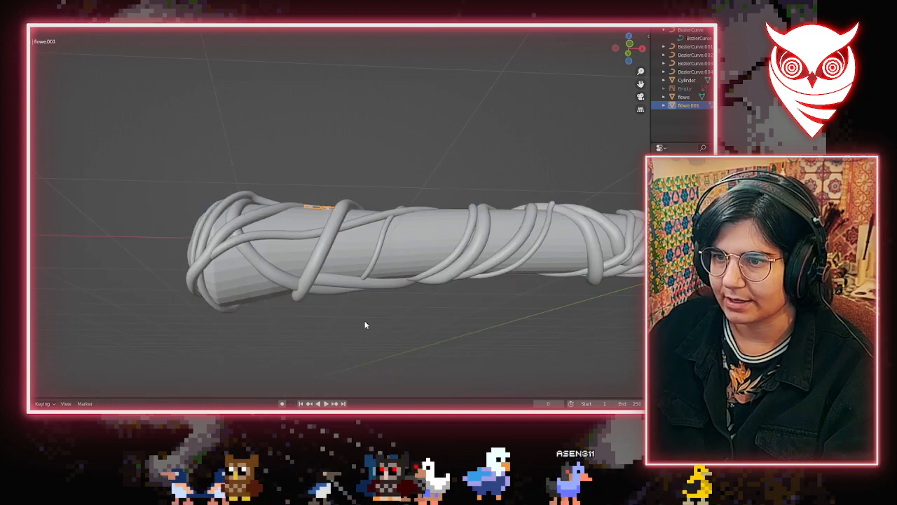
Try to thicken the flower copy by scaling it 2.658 along Z
key("z")
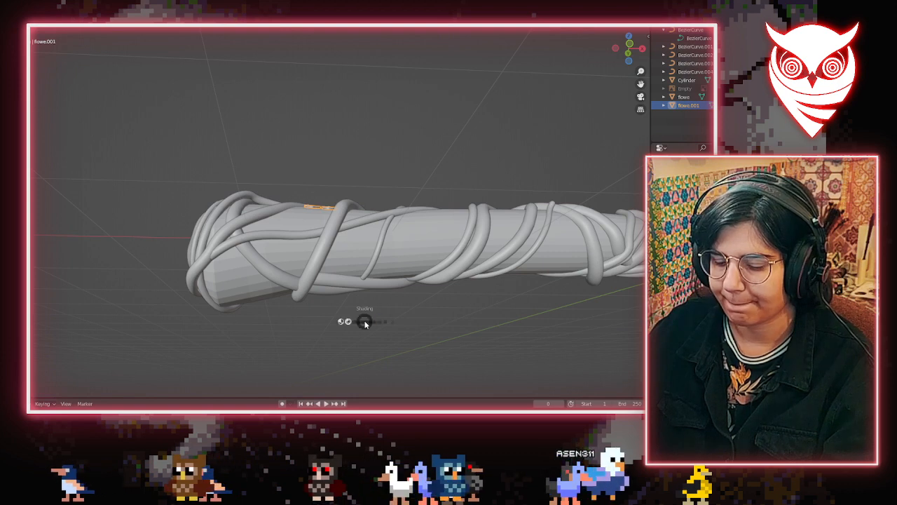
key("Escape")
key("s")
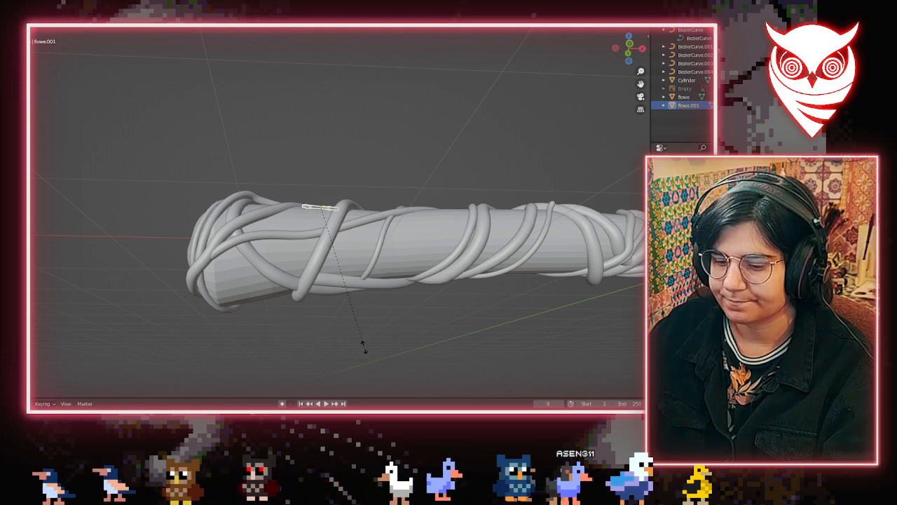
left_click(424, 163)
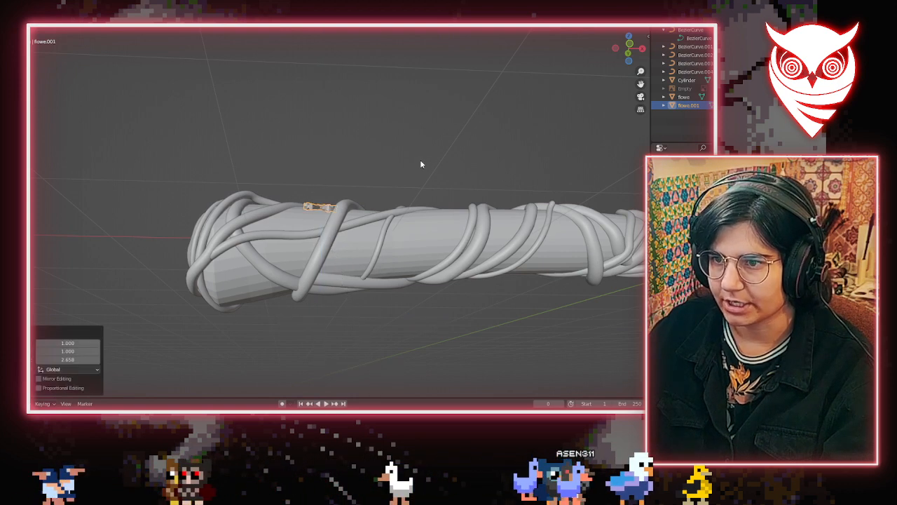
middle_click_drag(421, 164, 348, 276)
Undo the flower copy's stretch along with its earlier resizing and placement on the handle
key("ctrl+z")
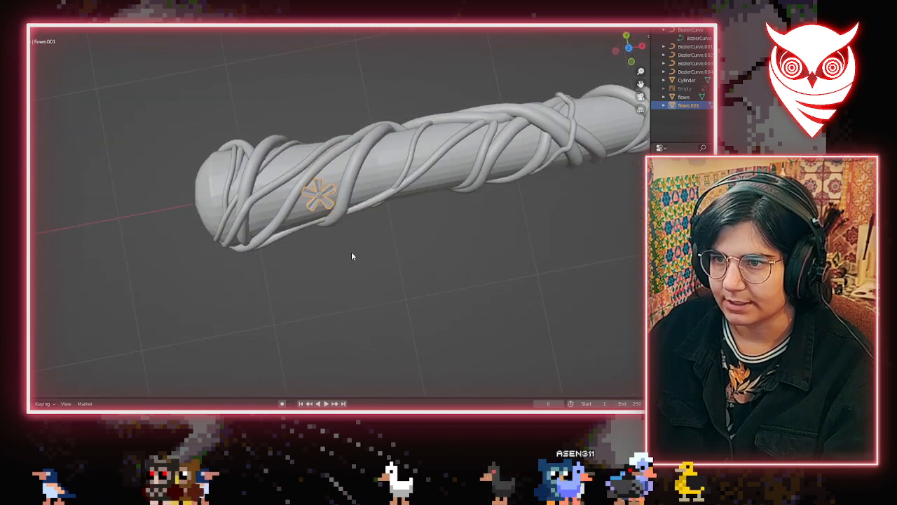
key("ctrl+z")
key("ctrl+z")
key("ctrl+z")
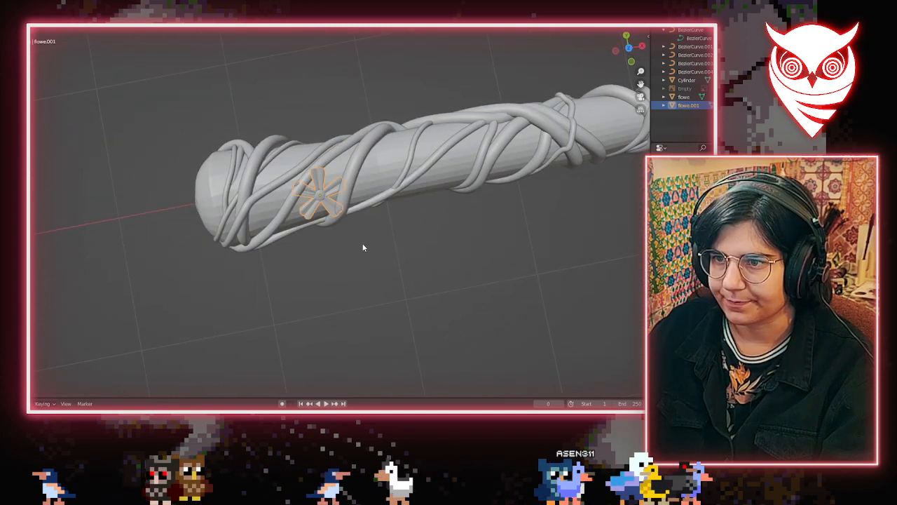
scroll(444, 290, "down", 6)
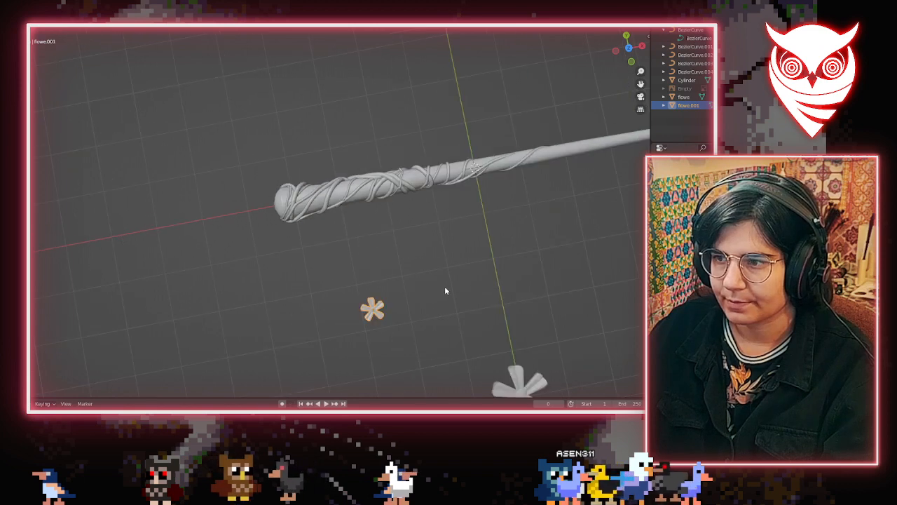
middle_click_drag(398, 319, 397, 242)
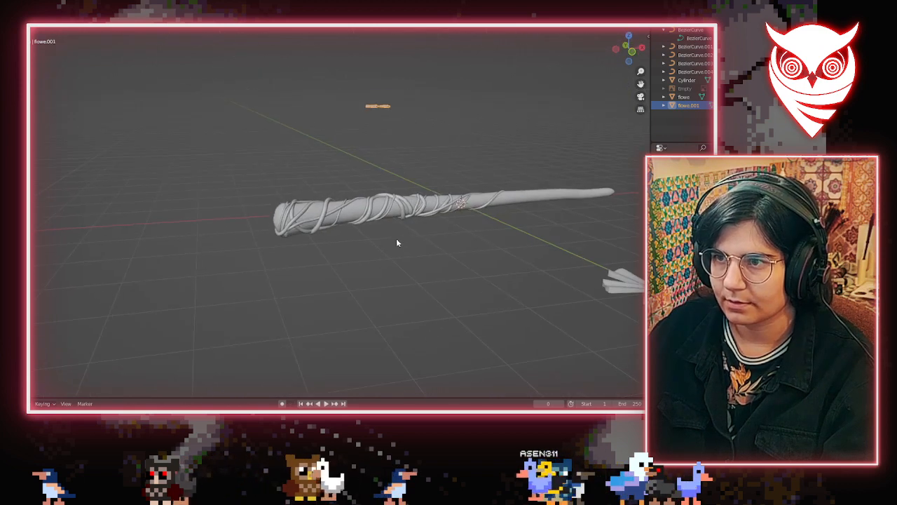
Scale the flower copy by 2.630 along Z and move it toward the wand's handle
key("s")
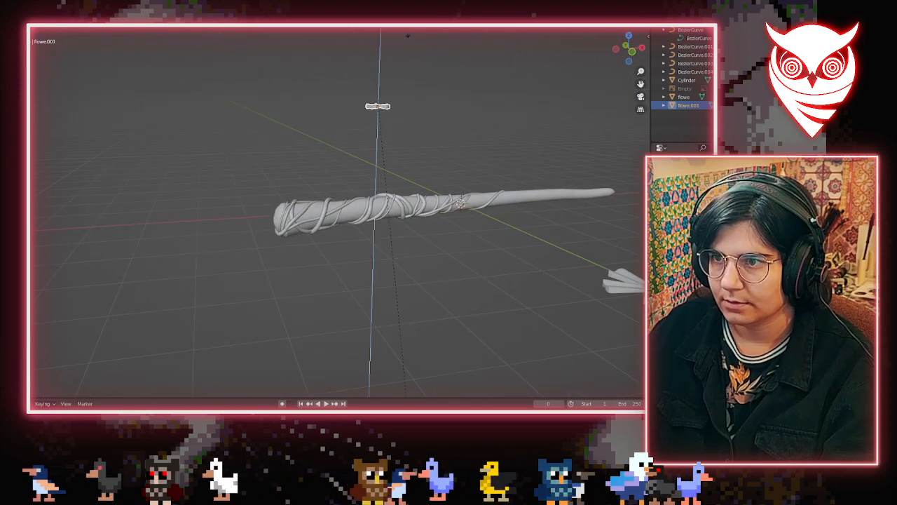
left_click(400, 83)
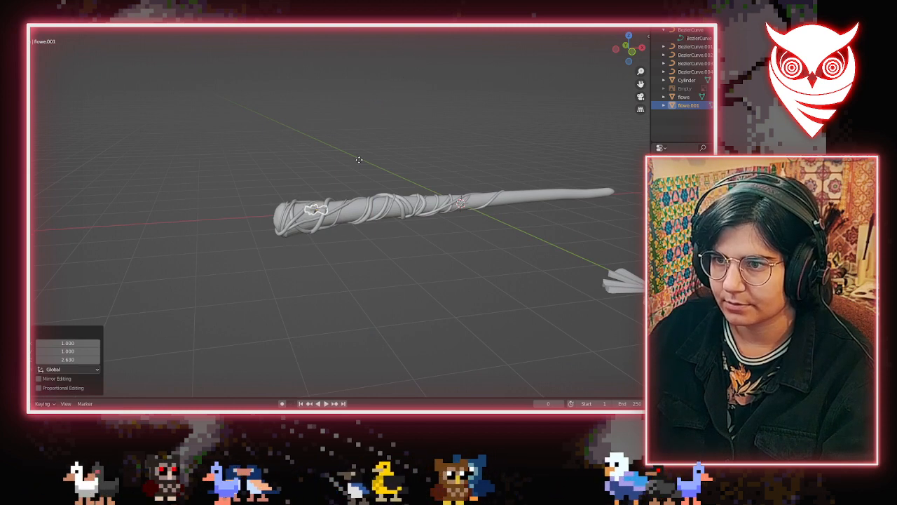
left_click(310, 221)
middle_click_drag(315, 207, 375, 238)
scroll(321, 211, "up", 5)
scroll(459, 231, "down", 5)
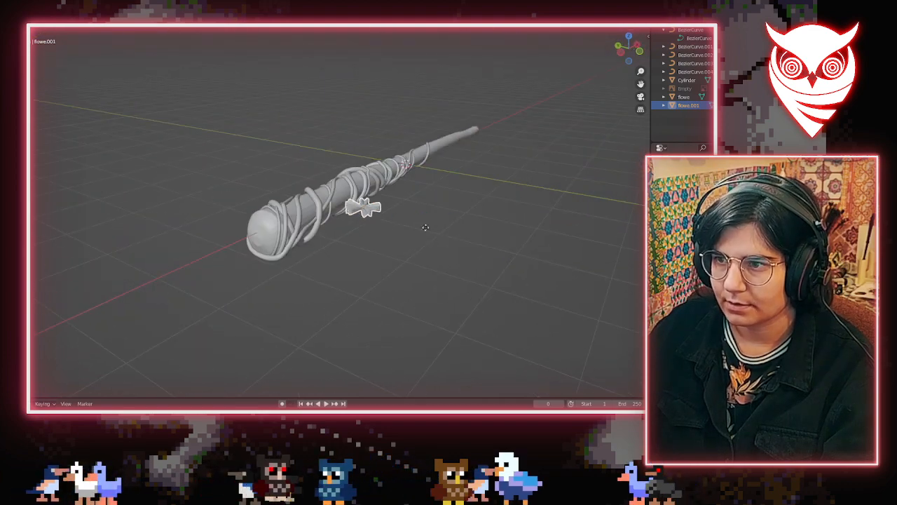
Reposition the thickened flower copy so it sits on top of the handle between the vines
left_click(312, 222)
scroll(394, 212, "up", 4)
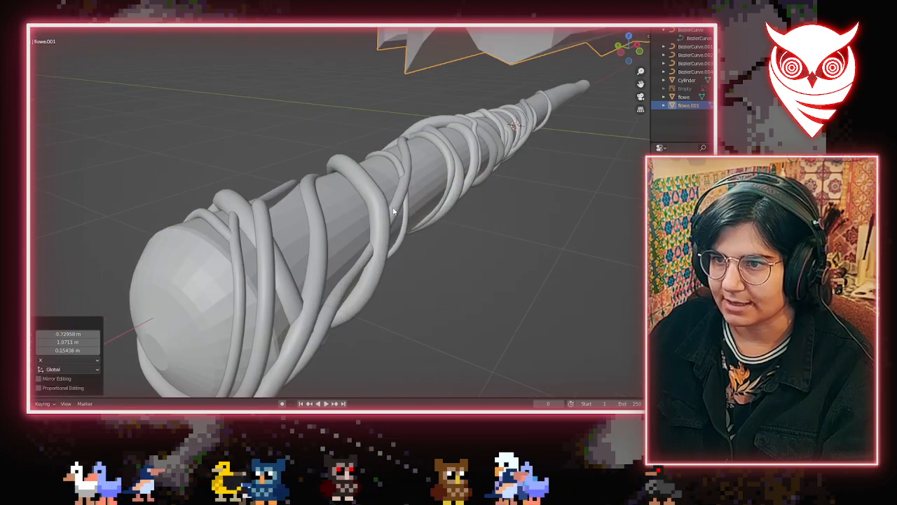
middle_click_drag(497, 209, 312, 150)
key("g")
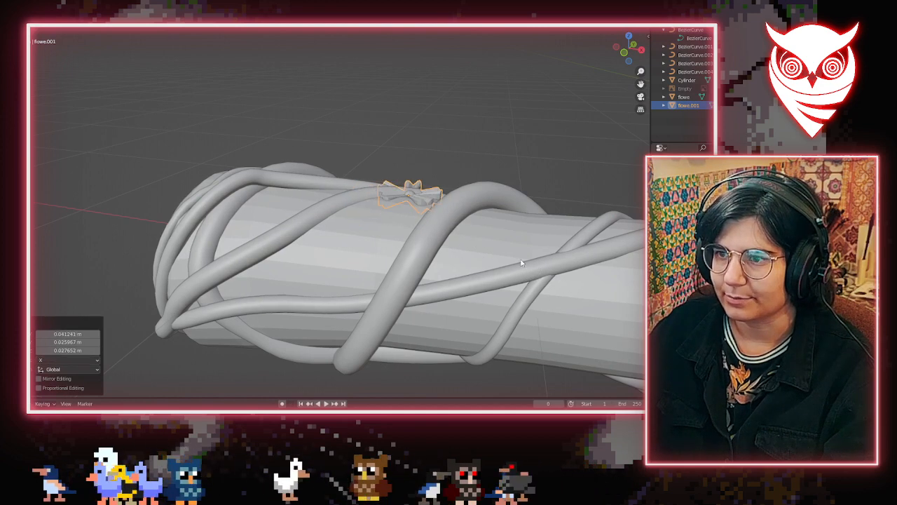
middle_click_drag(522, 263, 224, 309)
middle_click_drag(284, 288, 168, 241)
key("Tab")
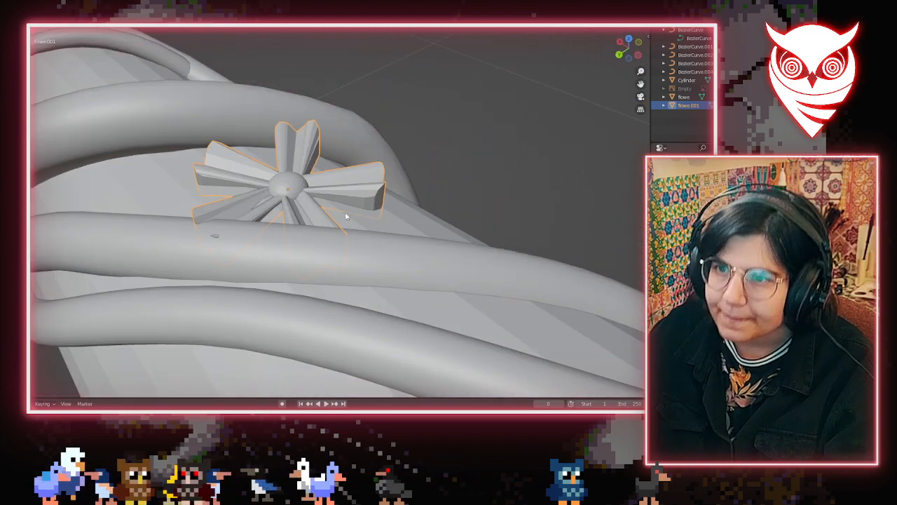
Undo the flower copy's placement and scaling, and delete the copy
key("ctrl+z")
key("ctrl+z")
key("ctrl+z")
scroll(404, 206, "down", 13)
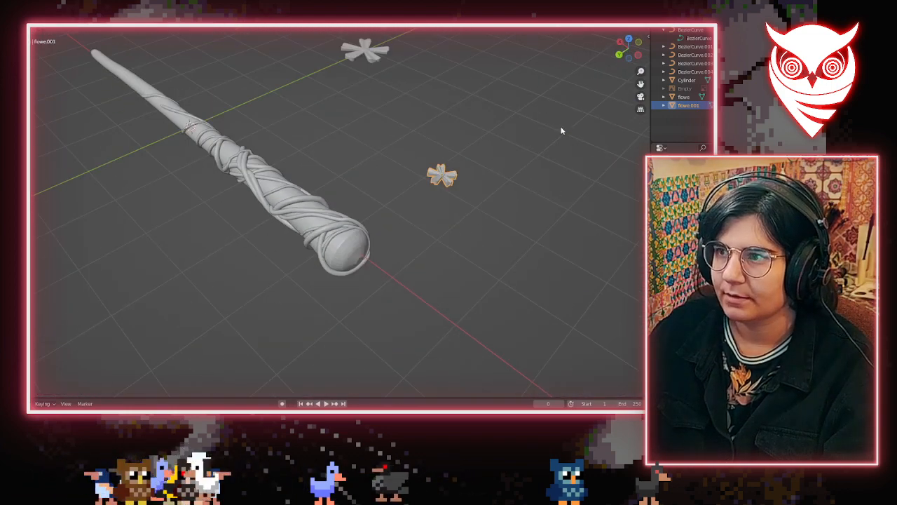
key("ctrl+z")
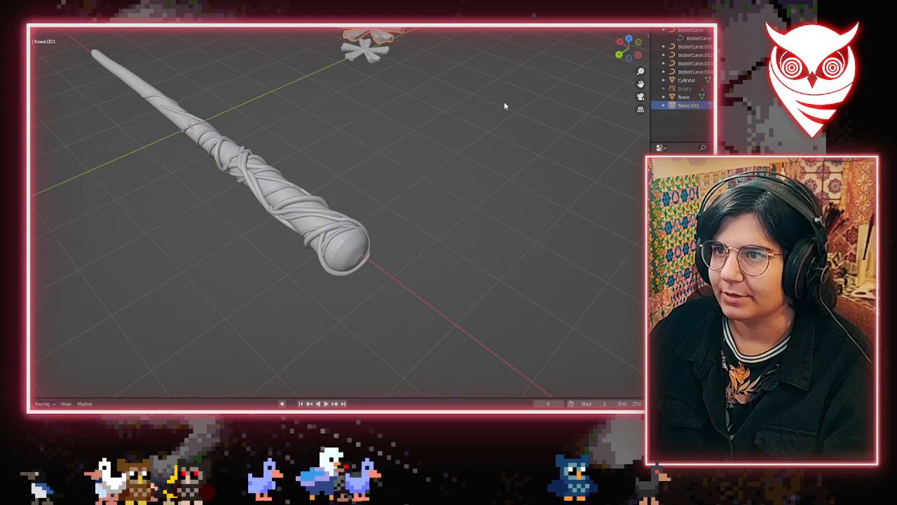
key("Delete")
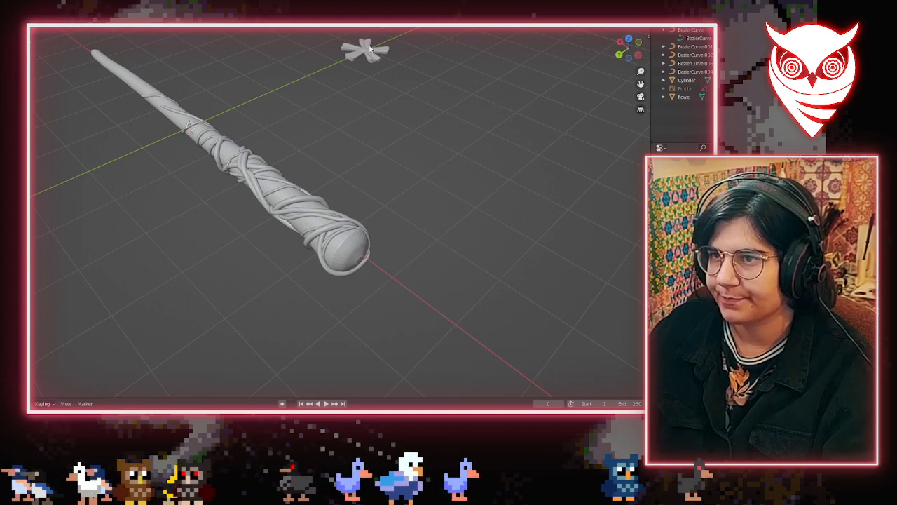
Open the original flower's mesh for editing in a see-through front view
scroll(340, 200, "up", 10)
middle_click_drag(382, 60, 308, 300, "shift")
left_click(264, 241)
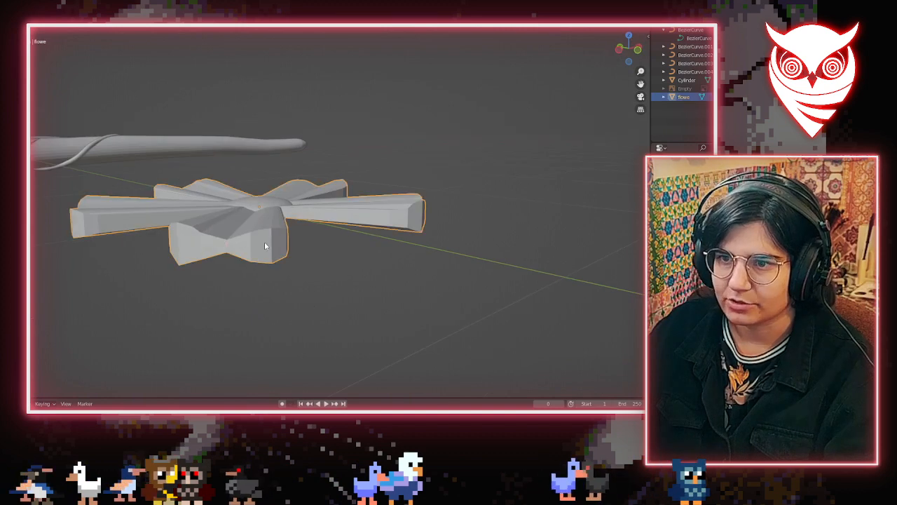
key("Tab")
middle_click_drag(265, 243, 291, 276)
key("KP_3")
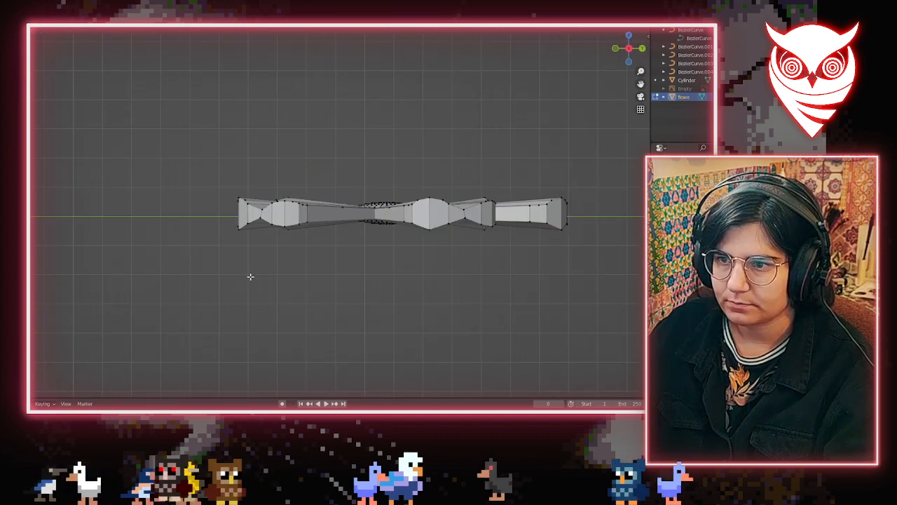
key("KP_1")
key("alt+z")
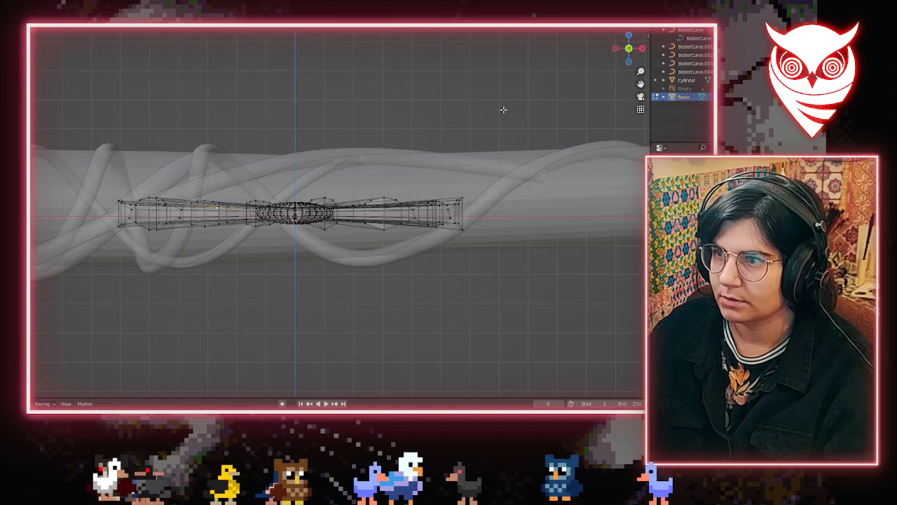
Thicken the original flower by moving all its underside vertices downward along Z
left_click_drag(116, 222, 495, 264)
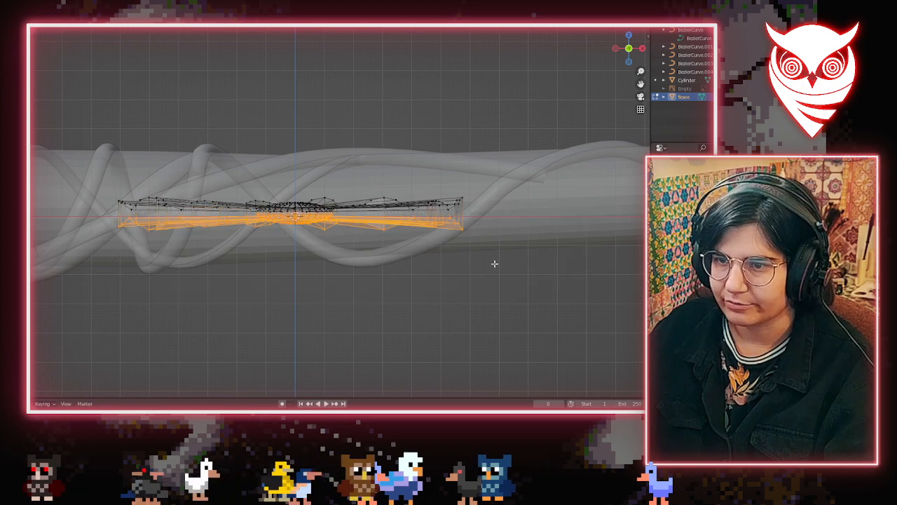
left_click(495, 264)
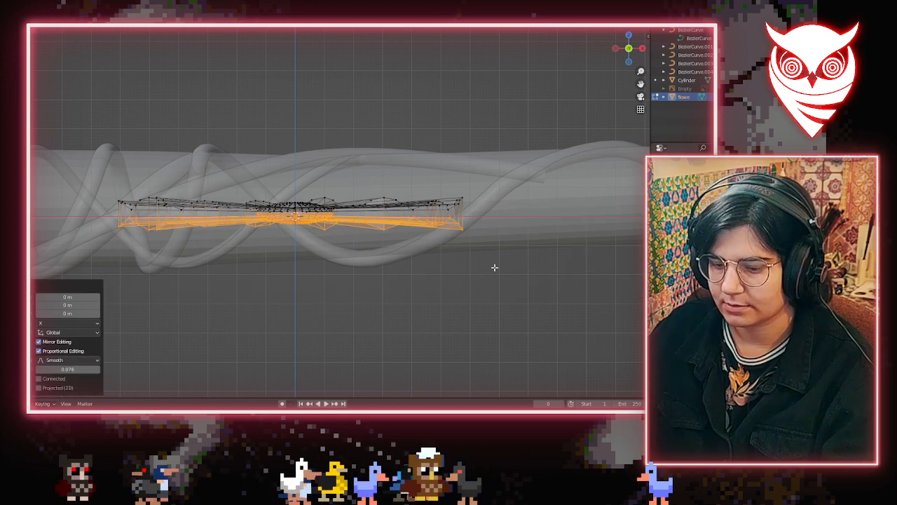
key("g")
key("z")
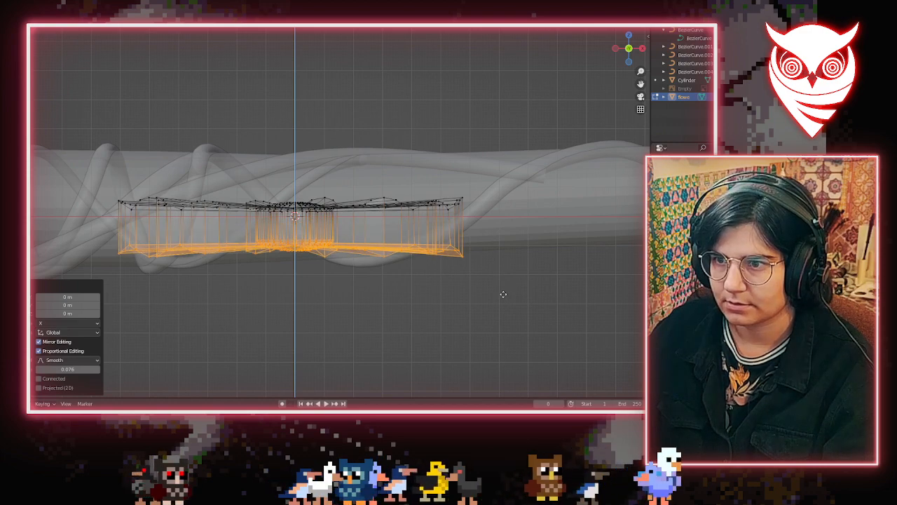
key("Tab")
scroll(503, 277, "down", 7)
left_click(503, 249)
middle_click_drag(503, 249, 499, 286)
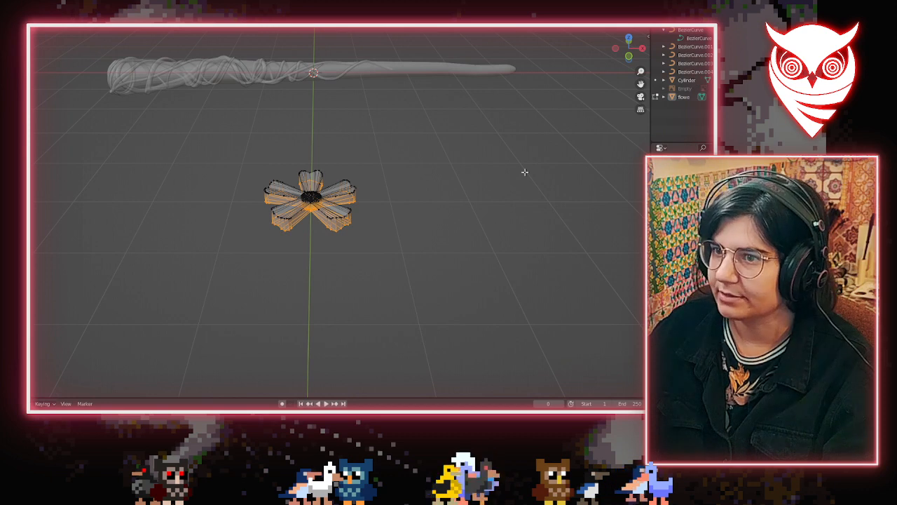
key("Tab")
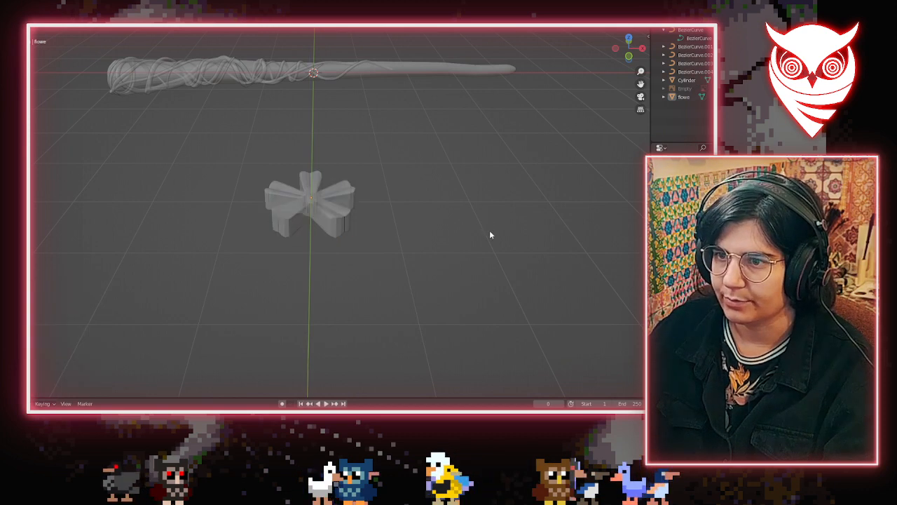
Select the thickened flower's non-manifold geometry and inspect the edges where the petals meet the centre
left_click_drag(197, 139, 315, 222)
middle_click_drag(407, 271, 344, 275)
scroll(385, 266, "up", 6)
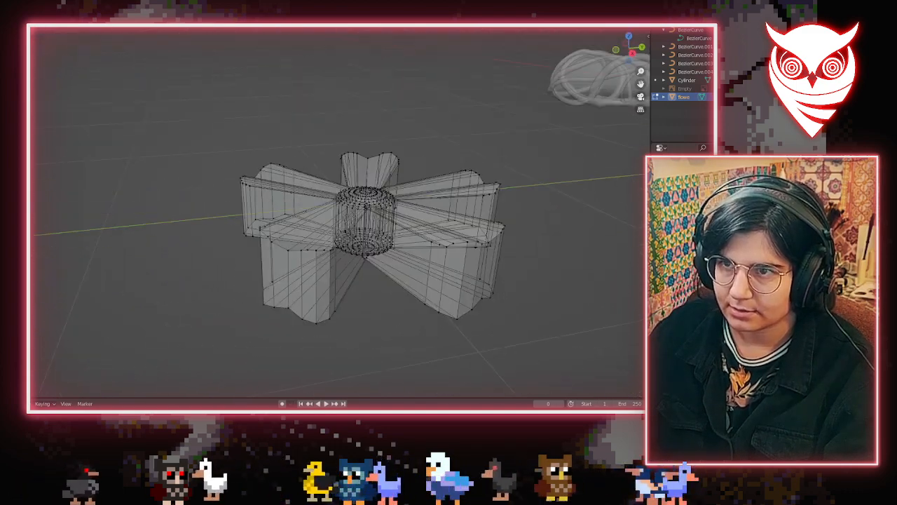
key("ctrl+v")
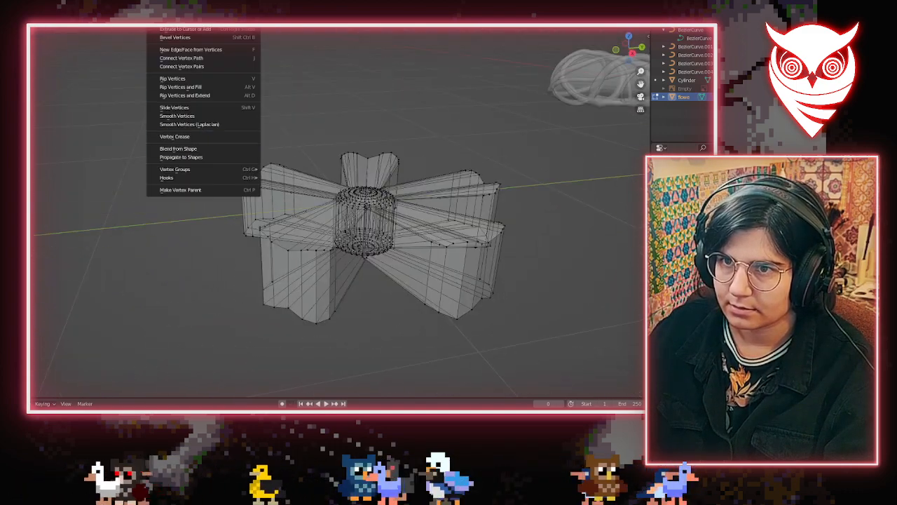
left_click(105, 10)
mouse_move(150, 124)
left_click(191, 122)
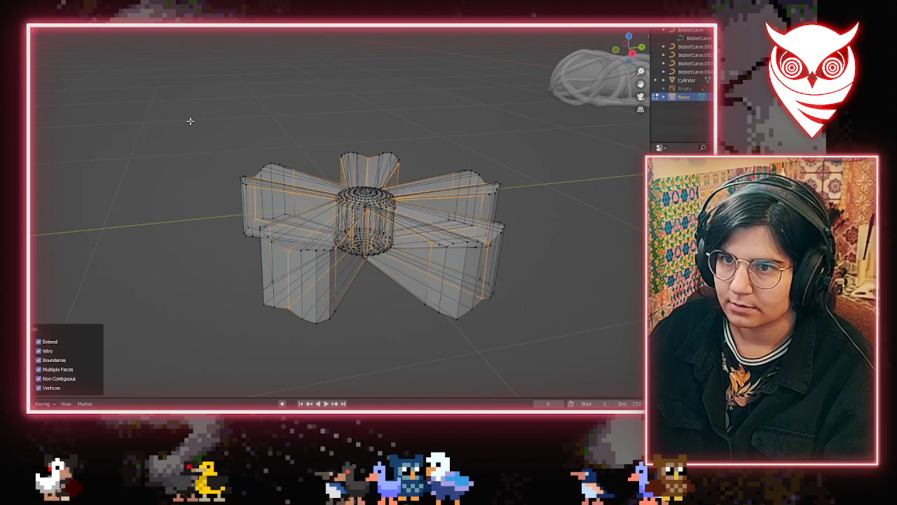
middle_click_drag(190, 122, 292, 226)
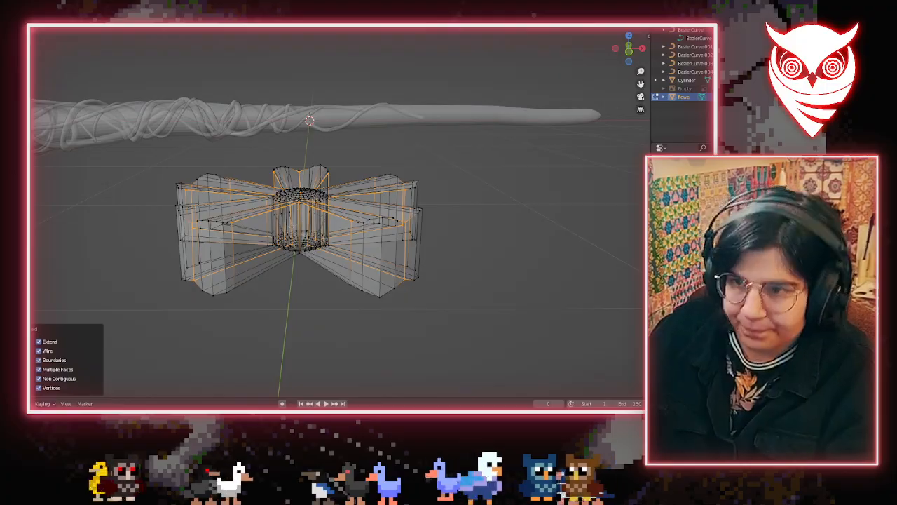
scroll(292, 226, "up", 6)
middle_click_drag(326, 355, 338, 124)
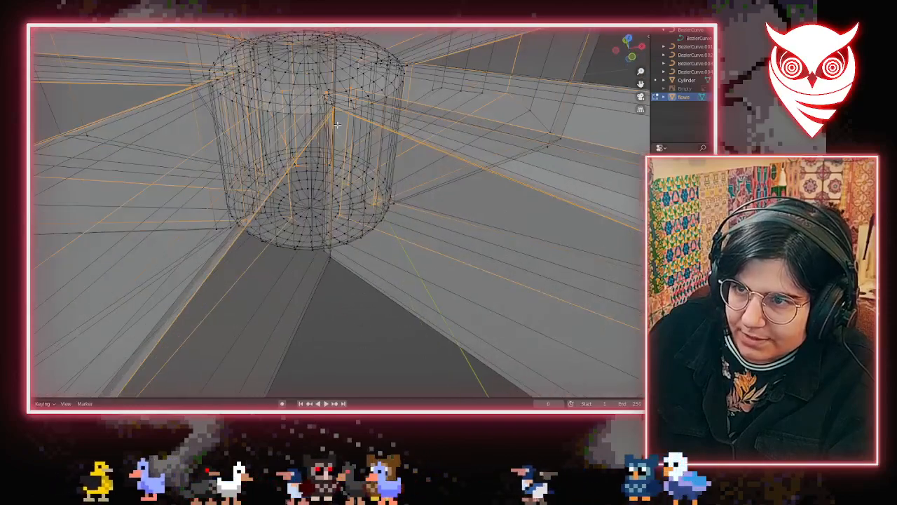
key("alt+z")
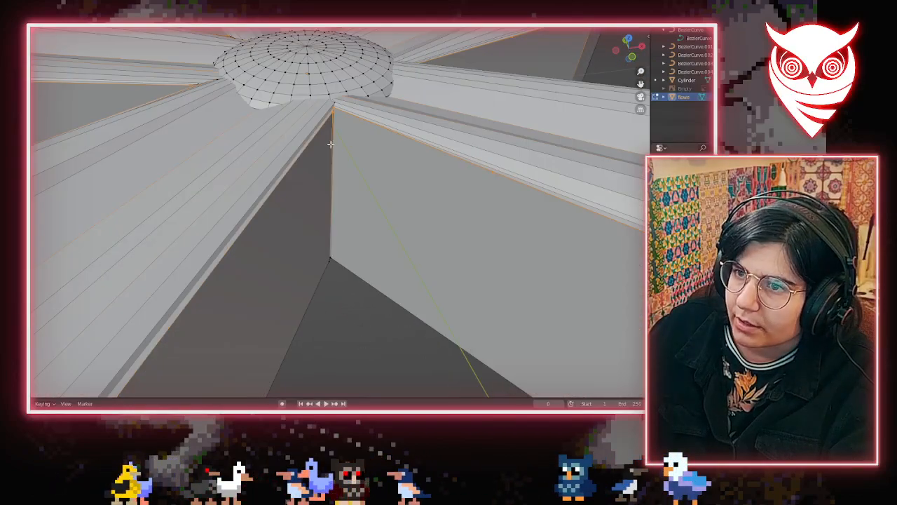
middle_click_drag(351, 115, 62, 263)
scroll(484, 177, "down", 13)
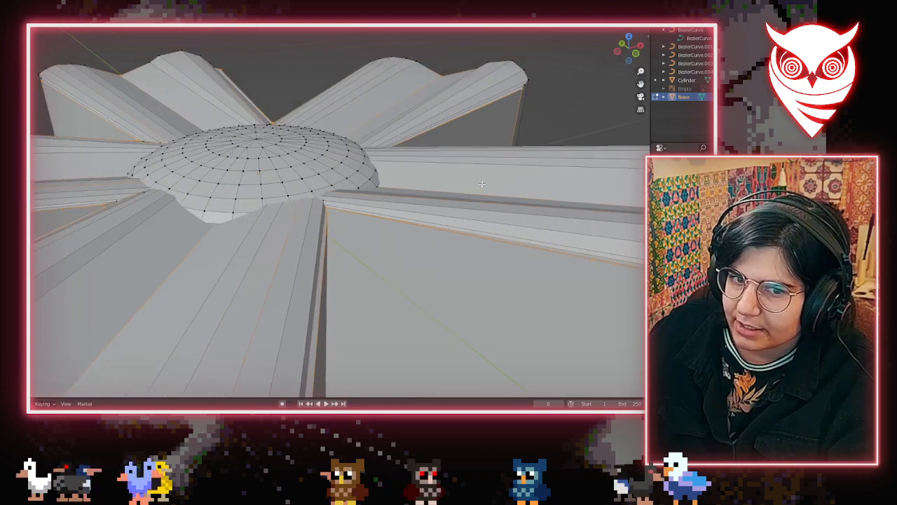
Duplicate the thickened flower as a separate object and move the copy beside the wand
key("a")
middle_click_drag(435, 243, 408, 306)
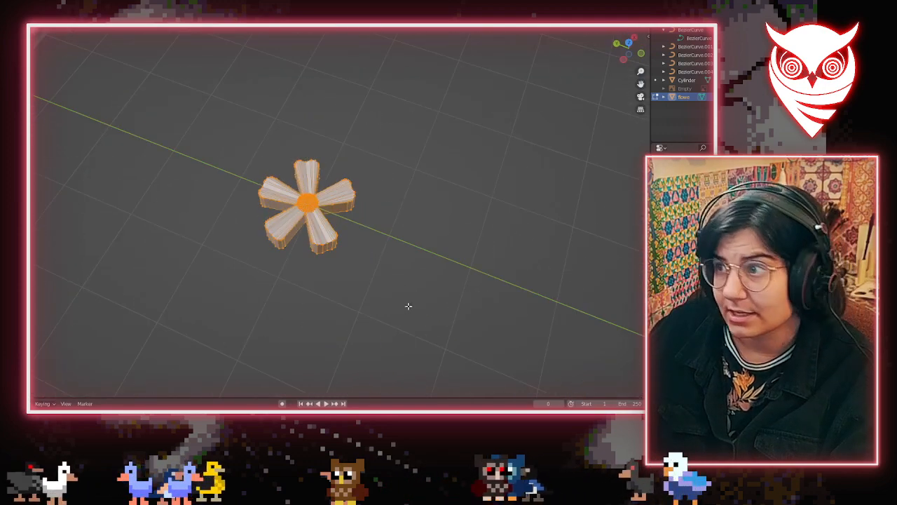
right_click(405, 318)
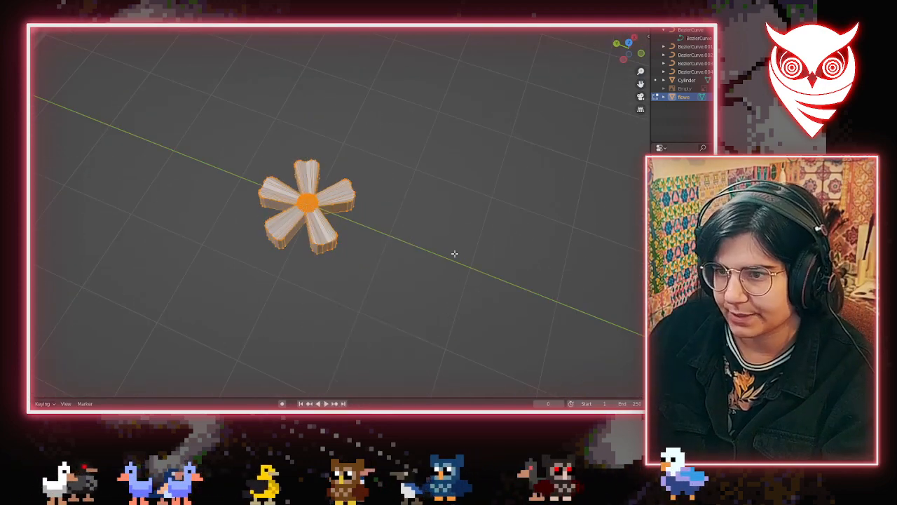
key("shift+d")
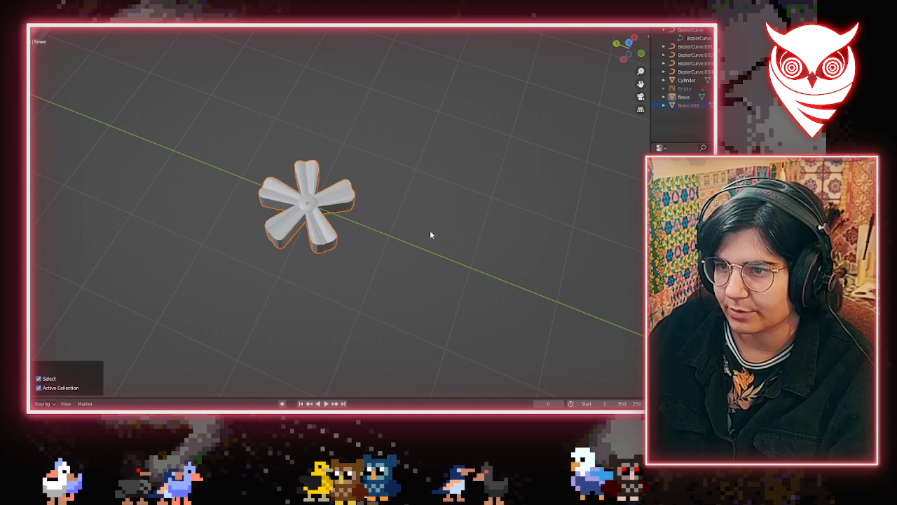
left_click(217, 206)
middle_click_drag(31, 167, 89, 190, "shift")
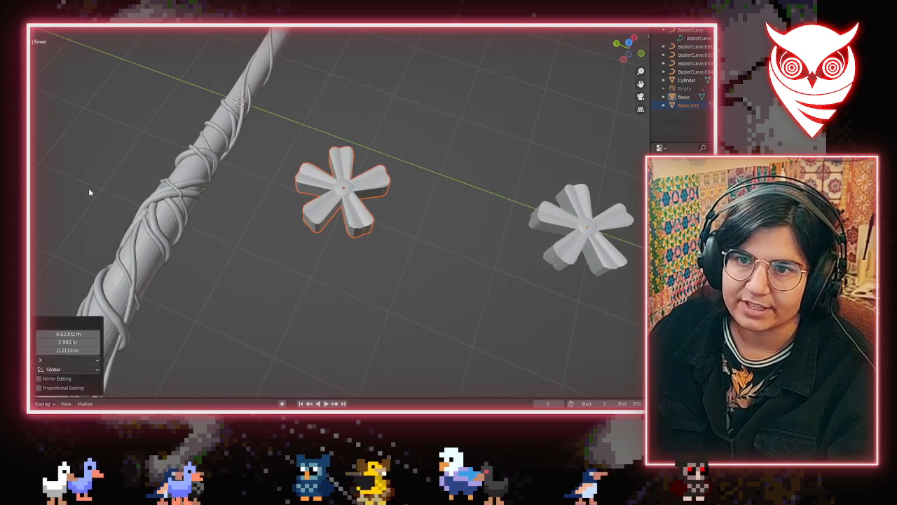
Move the flower copy onto the thick end of the wand's handle and scale it down in two passes, by 0.424 and 0.405
middle_click_drag(129, 293, 370, 325)
key("g")
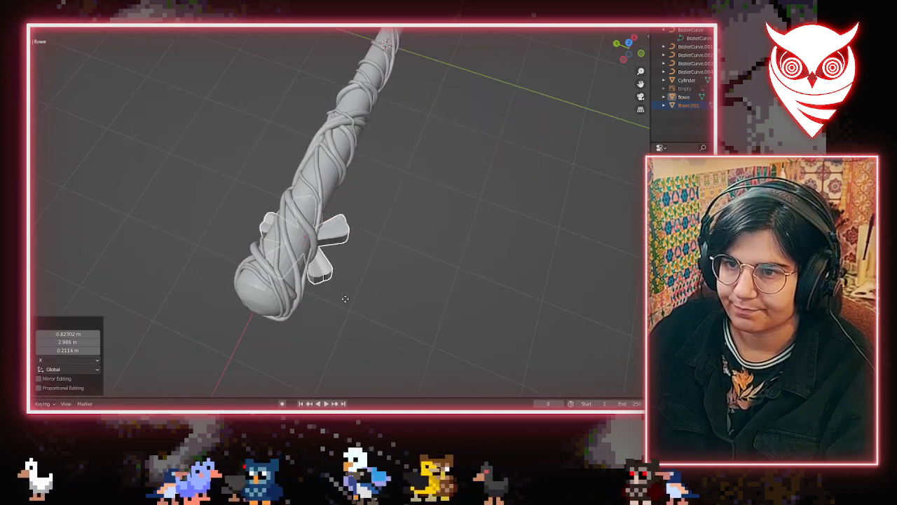
middle_click_drag(343, 225, 561, 287)
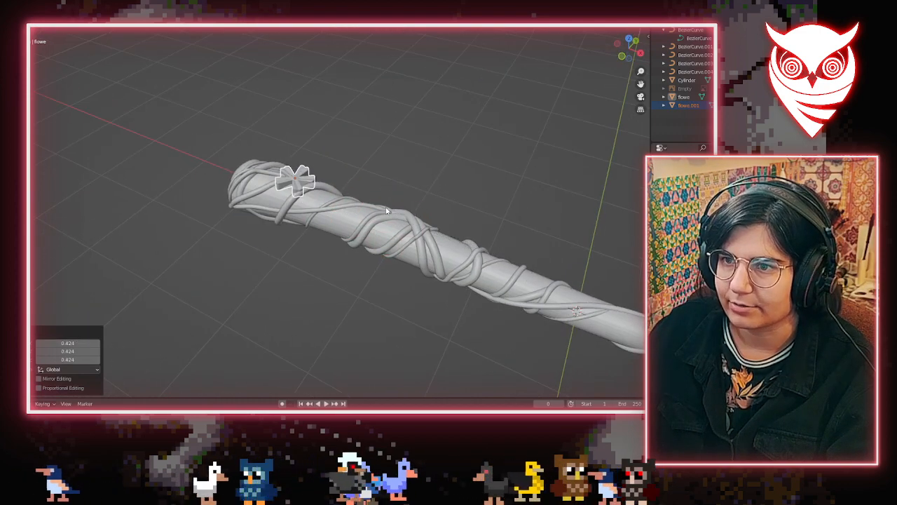
scroll(260, 203, "up", 5)
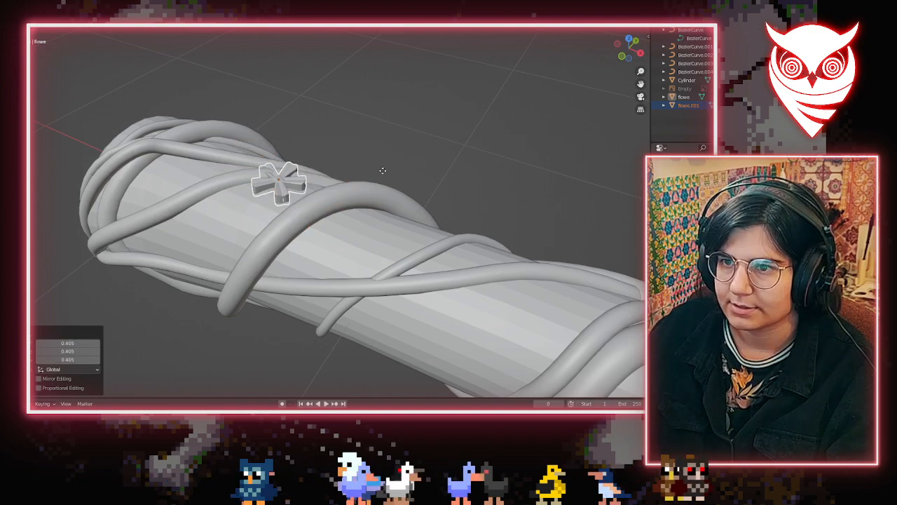
Position the small flower on the handle's surface between the vines and tilt it, including a rotation of about 8.33° in the view plane
middle_click_drag(367, 199, 344, 271)
left_click(472, 210)
key("ctrl+KP_3")
scroll(332, 307, "up", 4)
middle_click_drag(331, 311, 351, 292)
key("g")
left_click(367, 291)
key("r")
left_click(314, 330)
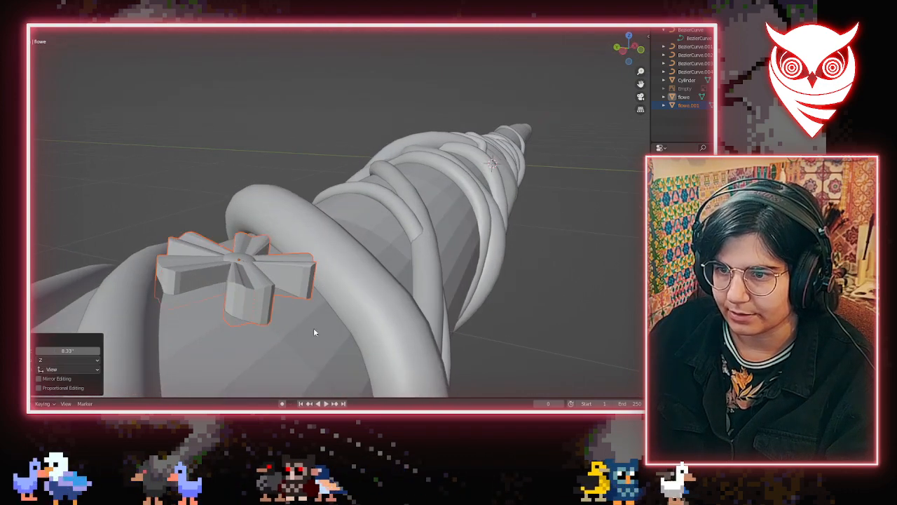
middle_click_drag(315, 330, 225, 279)
key("g")
Open the small flower's mesh for editing and rotate one petal's outer tip about -15.2° with smooth proportional editing
key("Tab")
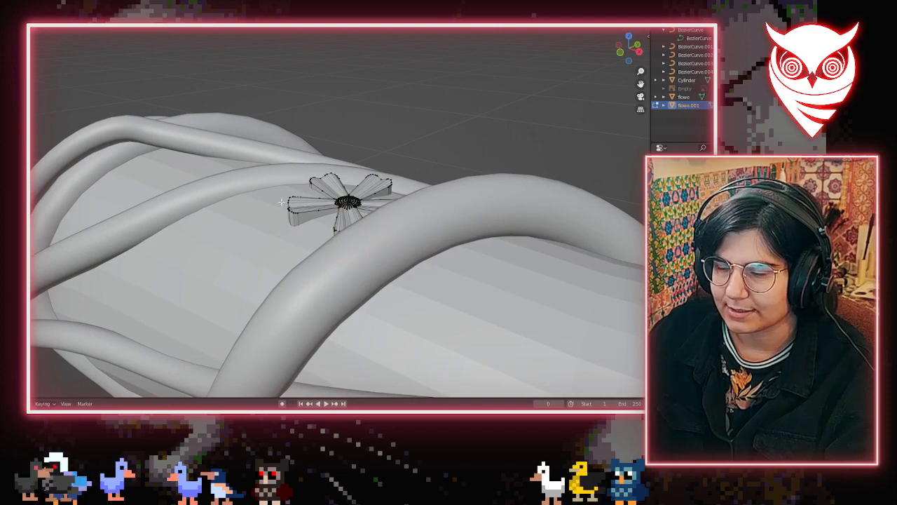
middle_click_drag(304, 275, 297, 261)
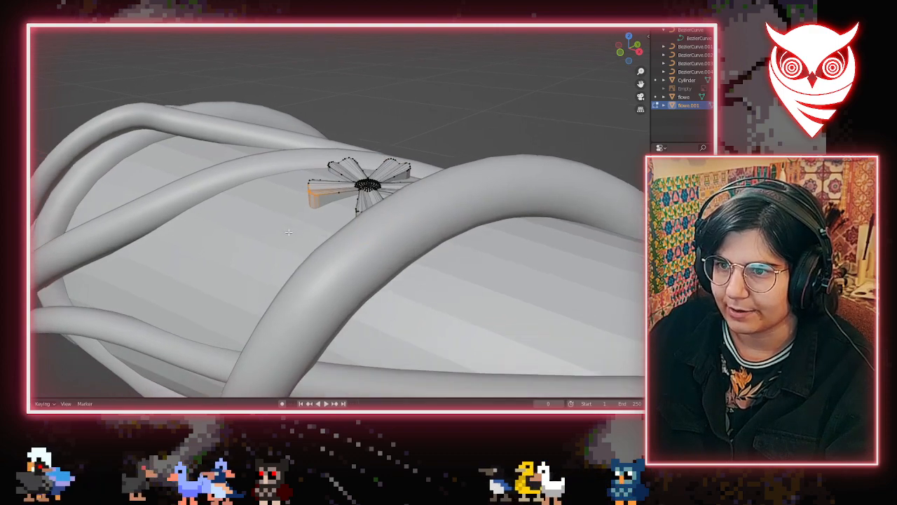
scroll(302, 256, "up", 4)
middle_click_drag(351, 203, 314, 187)
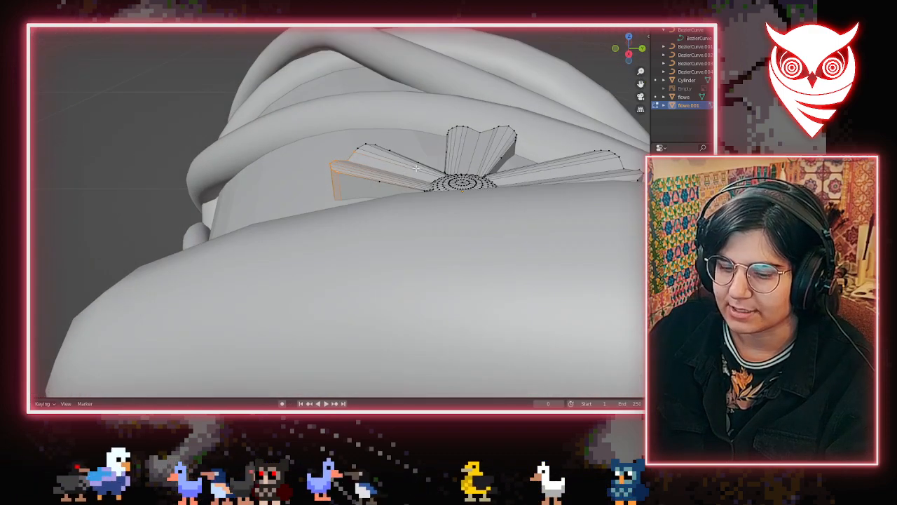
left_click(401, 151)
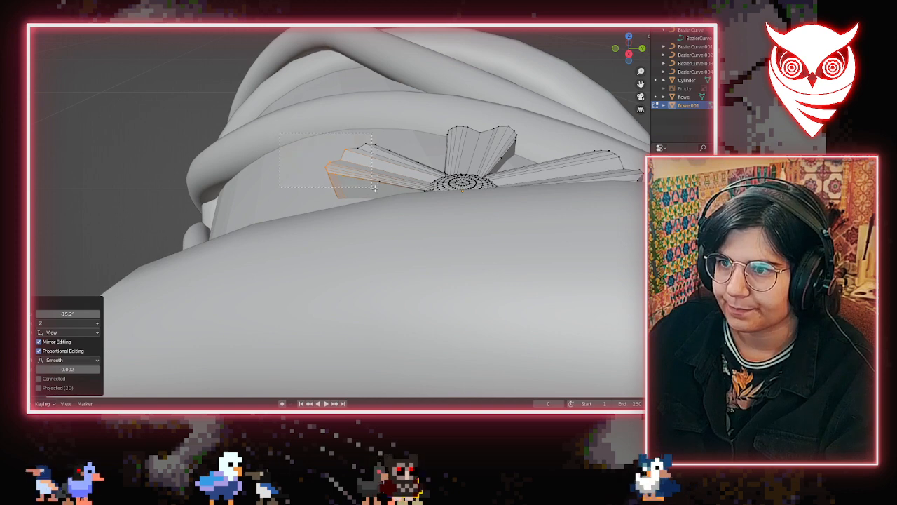
Select more of the petal's outer end and bend it toward the handle's surface by rotating and moving it with proportional editing
left_click_drag(374, 188, 430, 180)
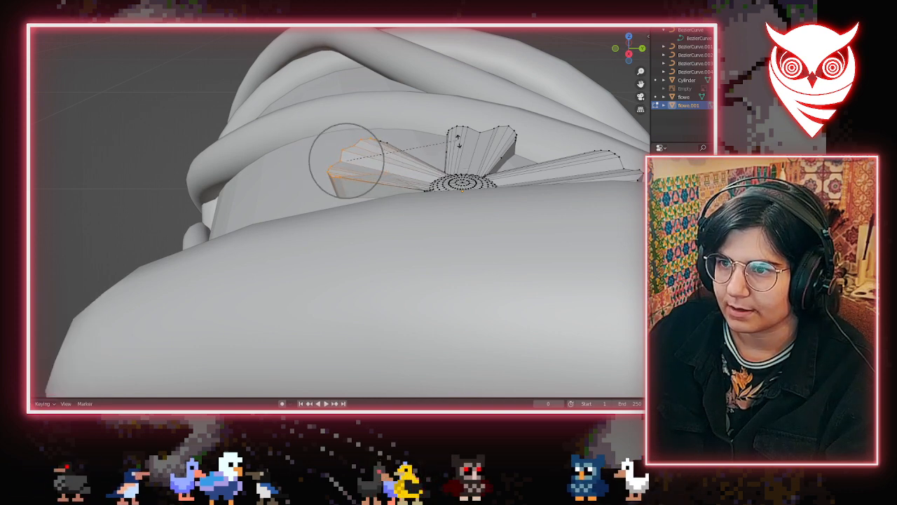
key("r")
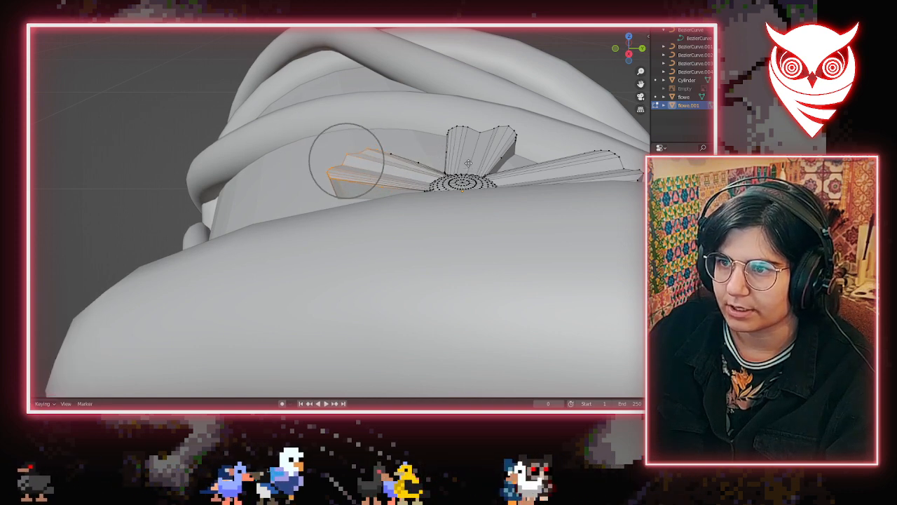
left_click(467, 160)
middle_click_drag(467, 161, 318, 172)
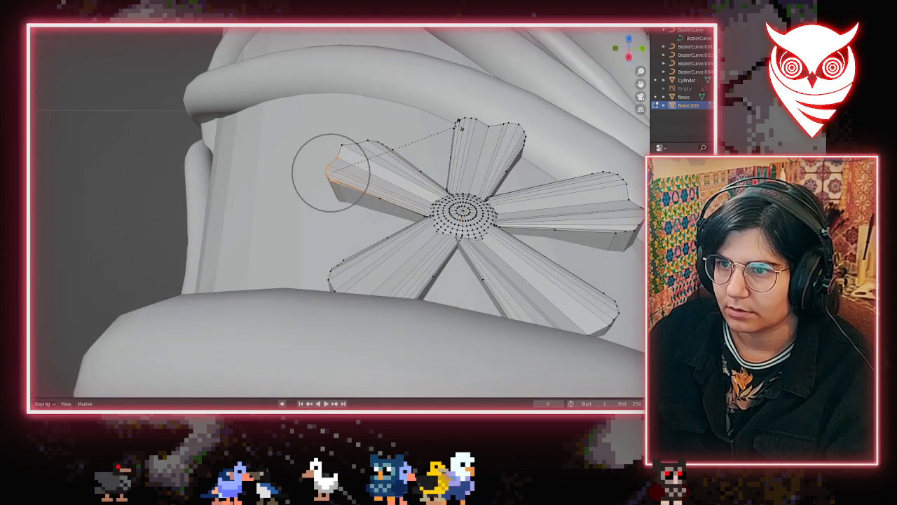
middle_click_drag(332, 159, 381, 207)
middle_click_drag(409, 291, 380, 212)
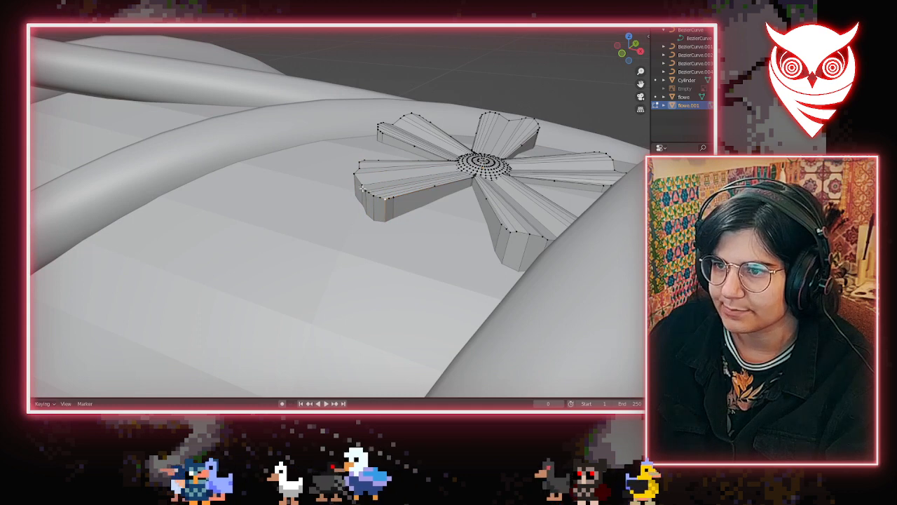
Move the tip of the nearest petal with proportional editing and dissolve the stray vertex along its side
key("g")
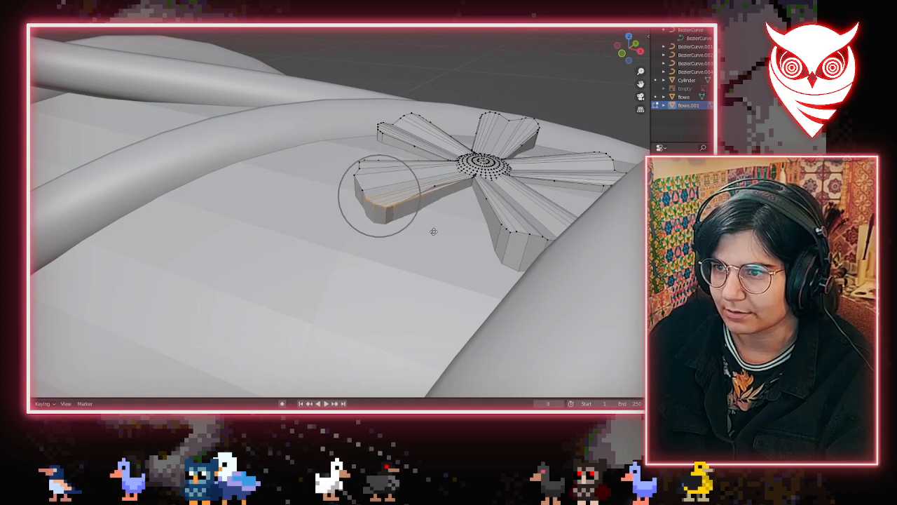
left_click(432, 231)
left_click(442, 186)
key("x")
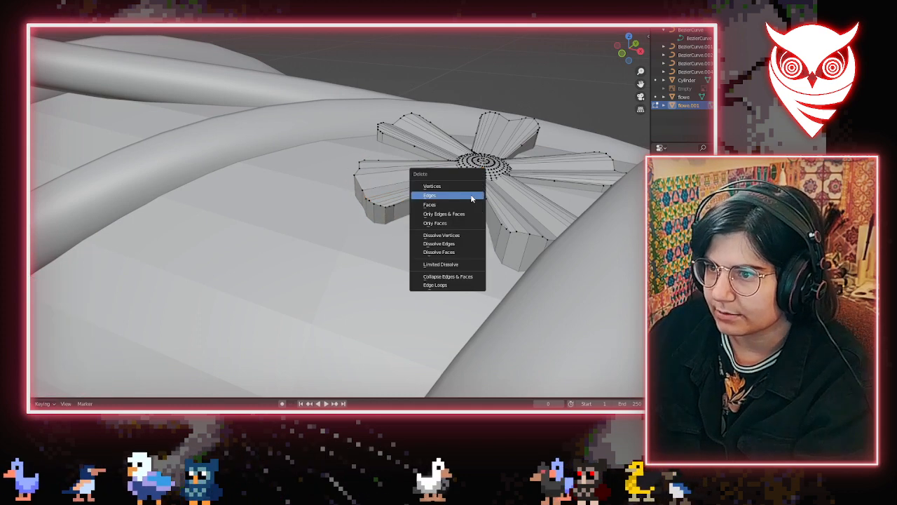
left_click(451, 235)
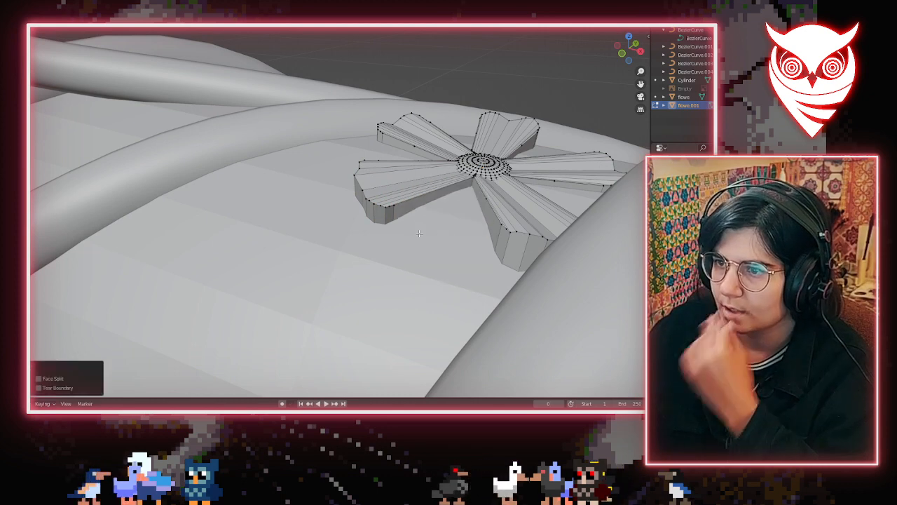
Rotate the petal's outer end in two views and move it to sit closer to the wand's curved surface
middle_click_drag(419, 233, 416, 193)
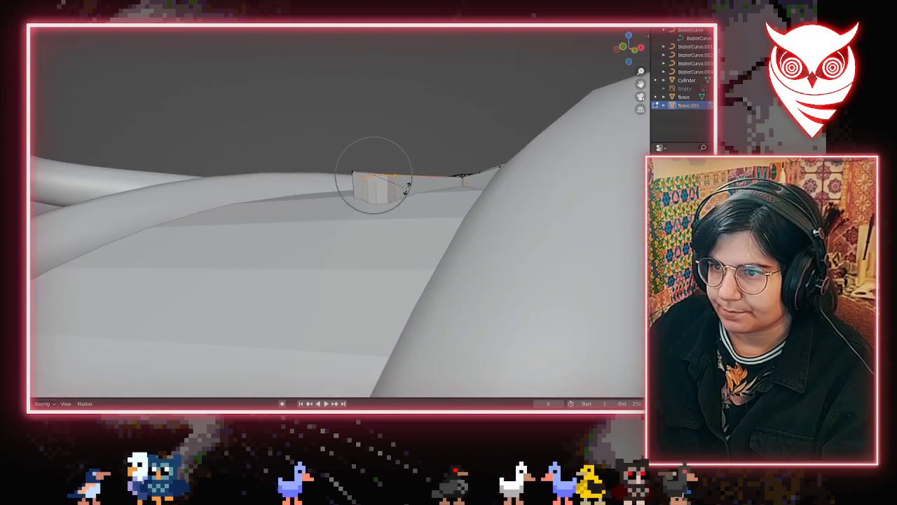
left_click(405, 186)
middle_click_drag(369, 183, 311, 145)
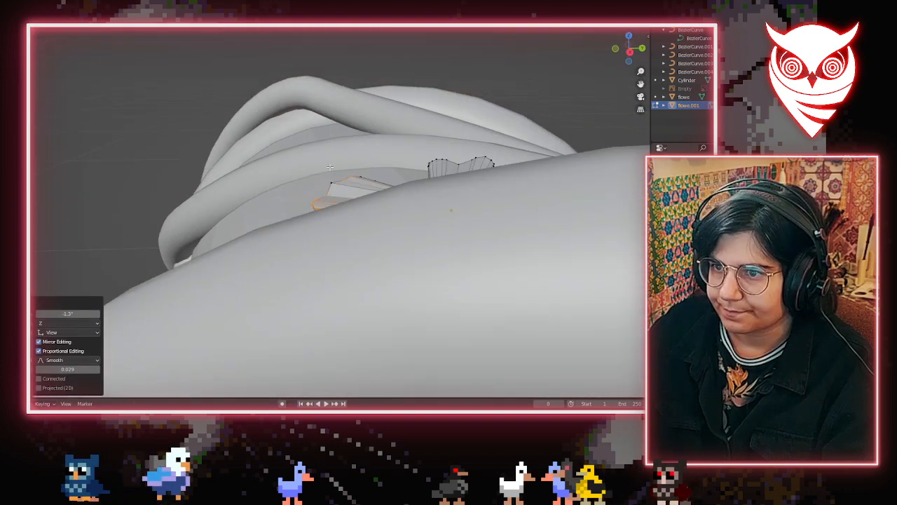
left_click(298, 134)
key("g")
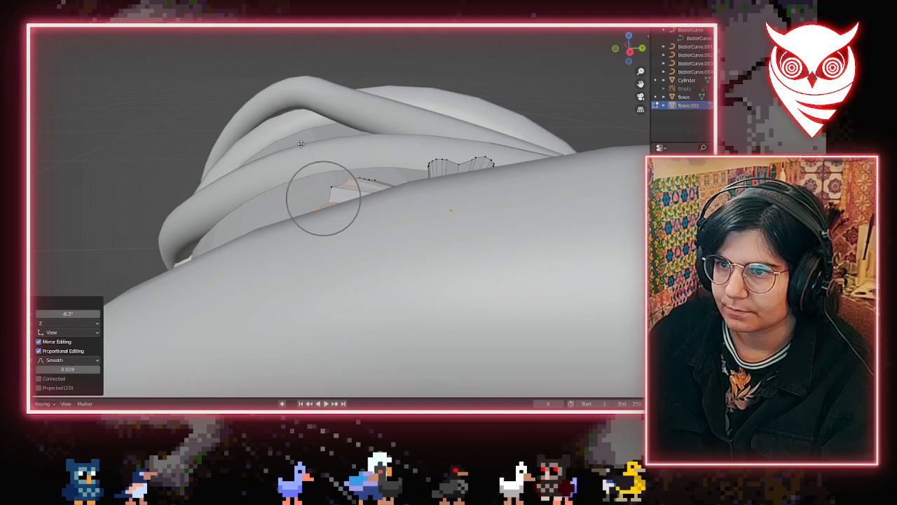
left_click(300, 143)
Widen the front petal by pulling out its side vertex, and move the tip of the neighbouring petal away from the thick vine
middle_click_drag(300, 142, 289, 204)
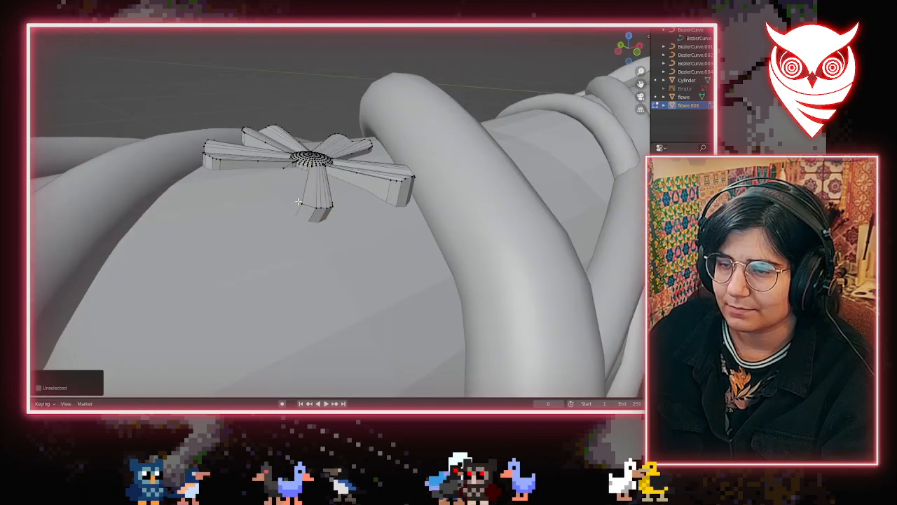
left_click(326, 200)
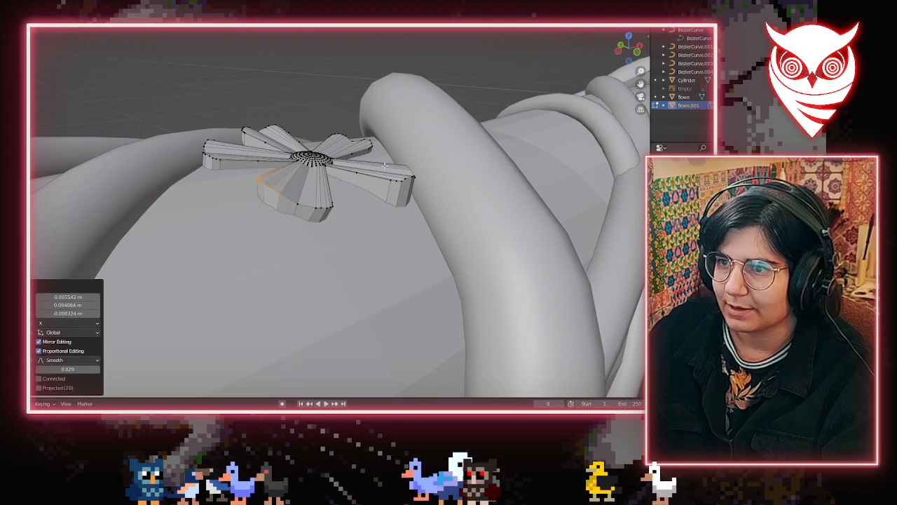
left_click(414, 177)
key("g")
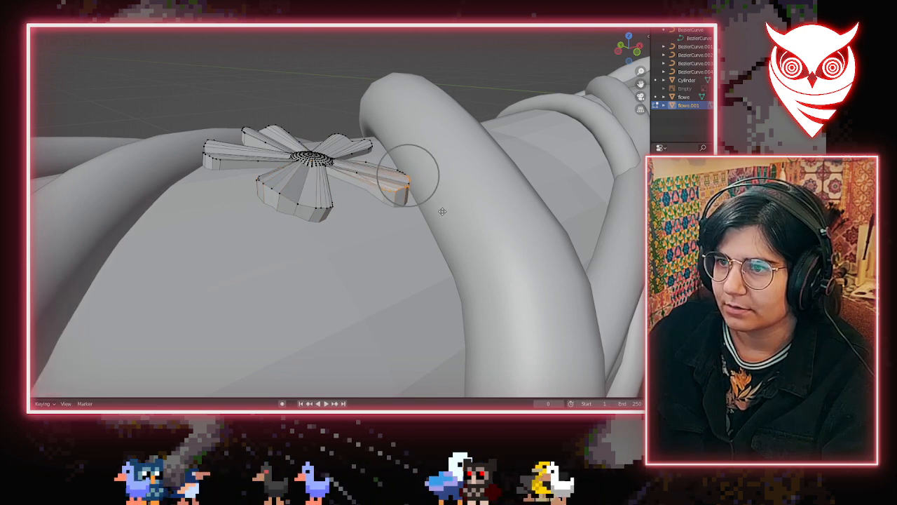
left_click(443, 211)
left_click(353, 173)
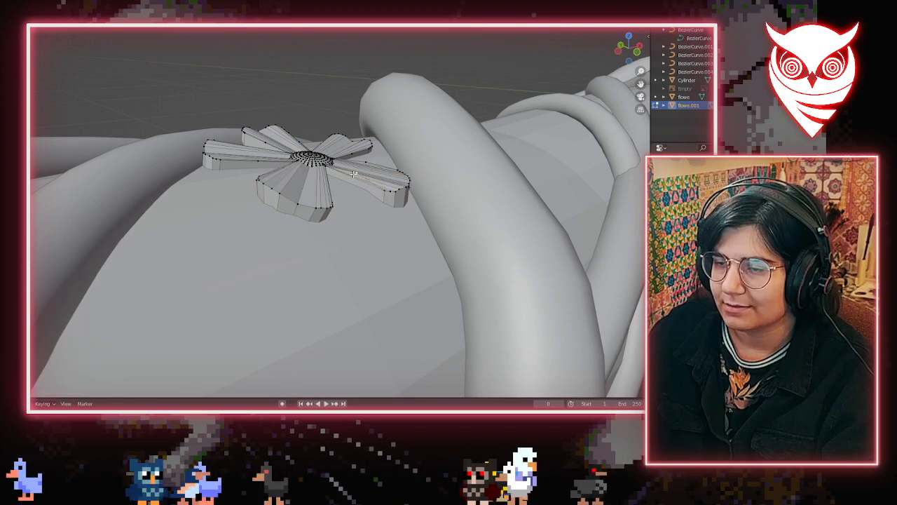
Dissolve the stray mid-side vertices on both long edges of the widened petal
middle_click_drag(370, 189, 310, 247)
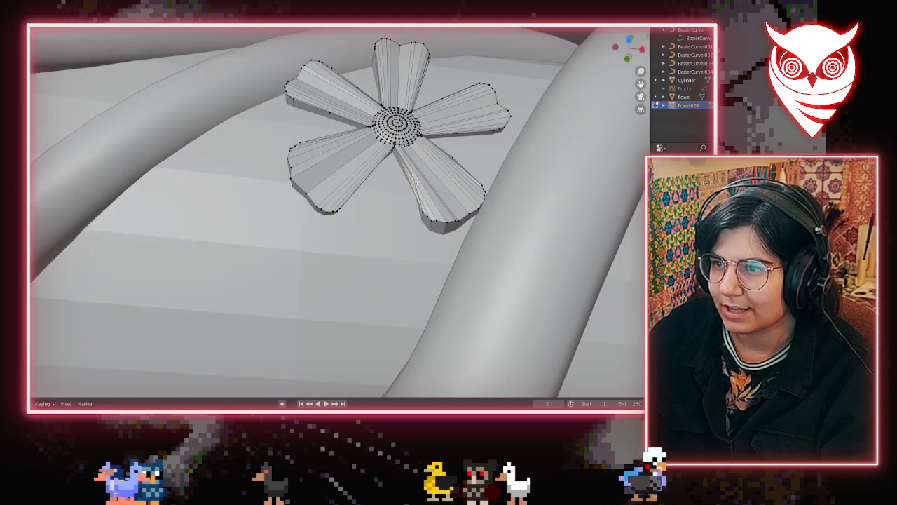
middle_click_drag(407, 203, 343, 230, "shift")
scroll(337, 221, "up", 5)
scroll(342, 230, "up", 3)
scroll(343, 230, "down", 3)
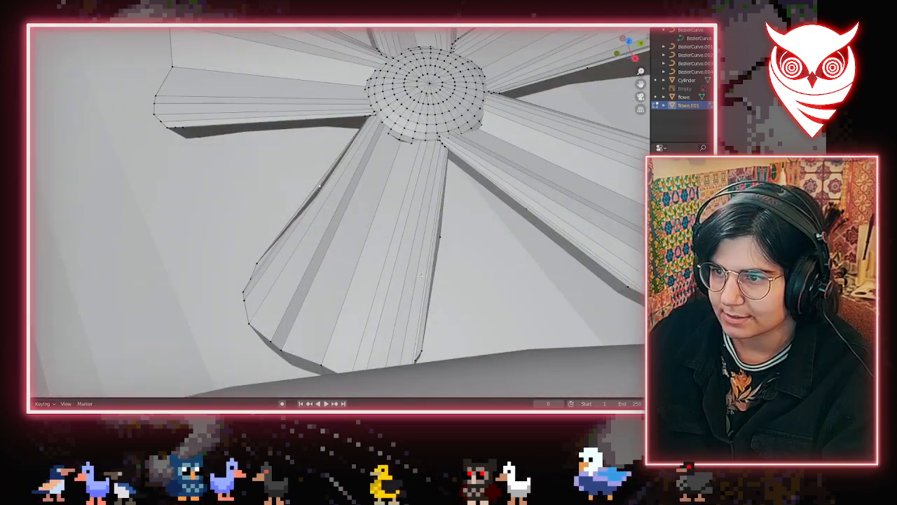
right_click(430, 329)
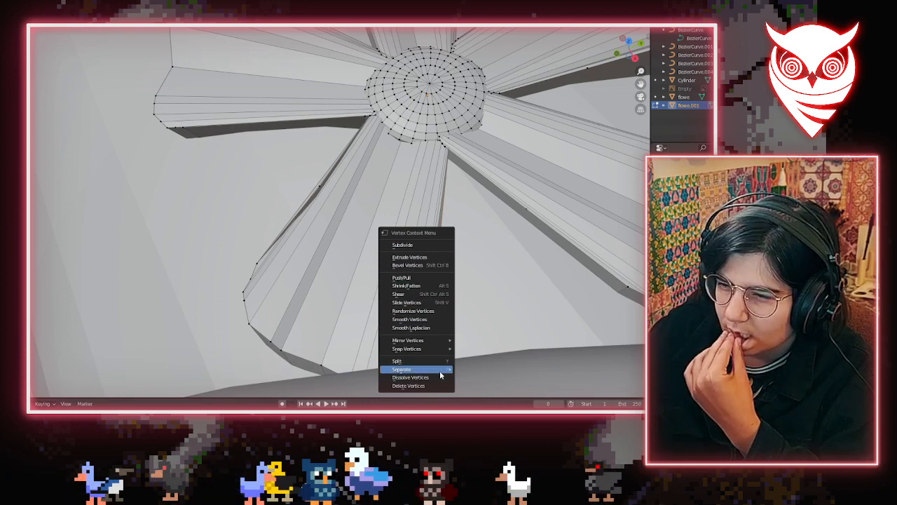
right_click(444, 237)
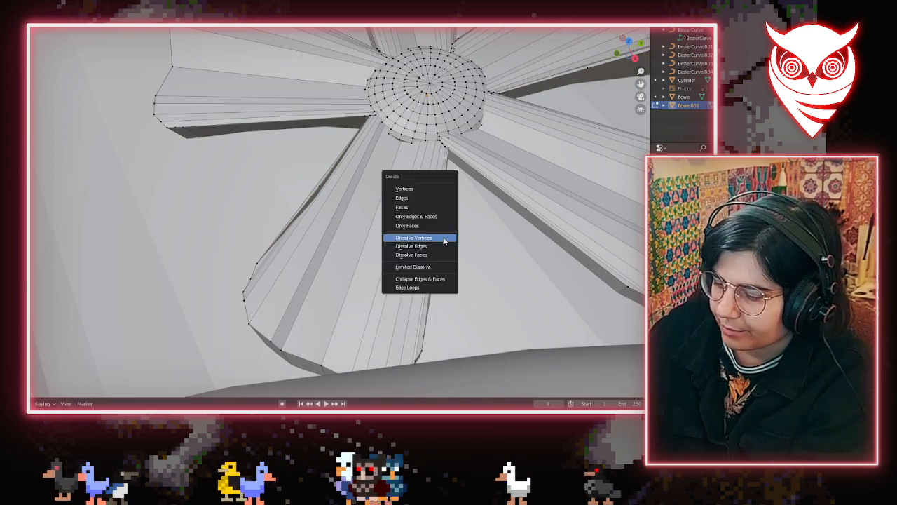
left_click(443, 237)
right_click(335, 185)
left_click(331, 187)
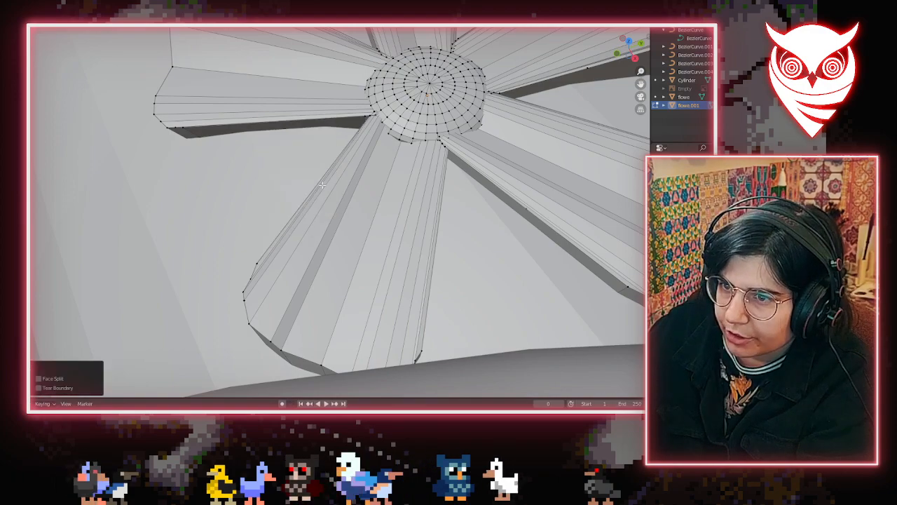
Dissolve the extra vertices halfway along the sides of the next petals around the flower
middle_click_drag(331, 186, 139, 151)
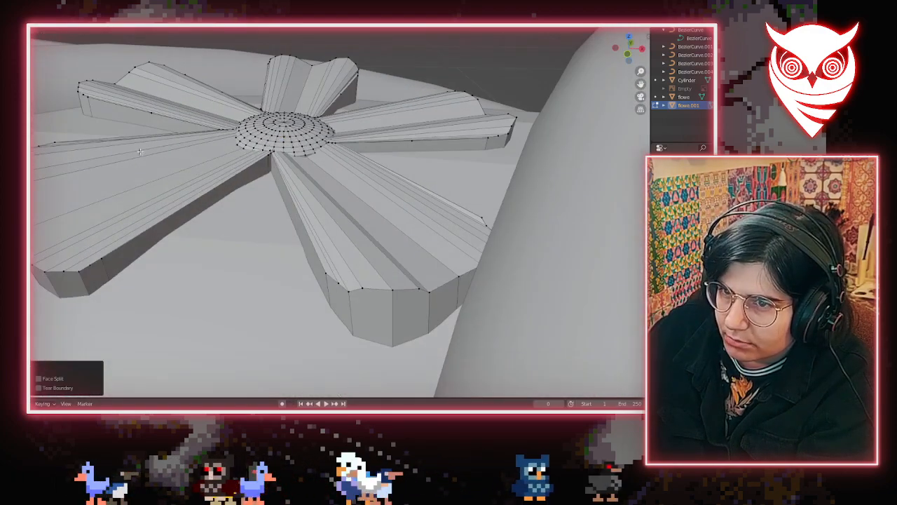
key("x")
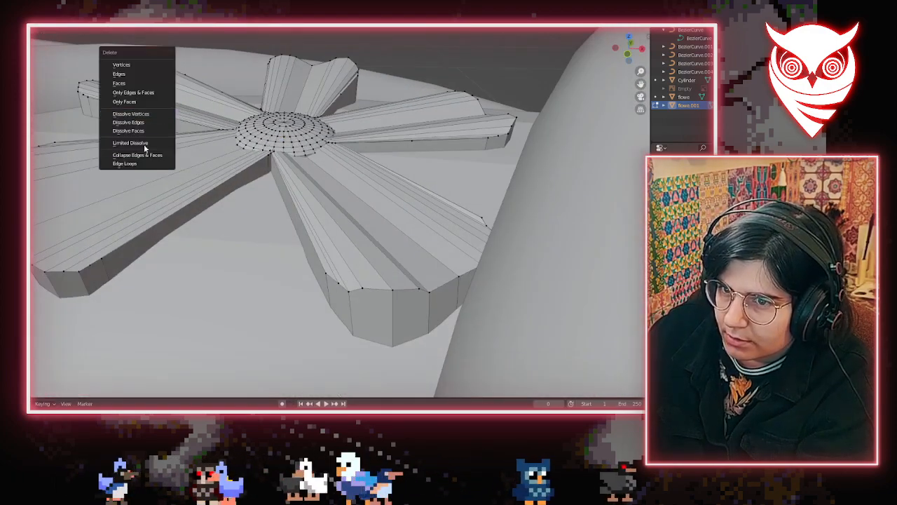
left_click(152, 114)
middle_click_drag(152, 113, 66, 180)
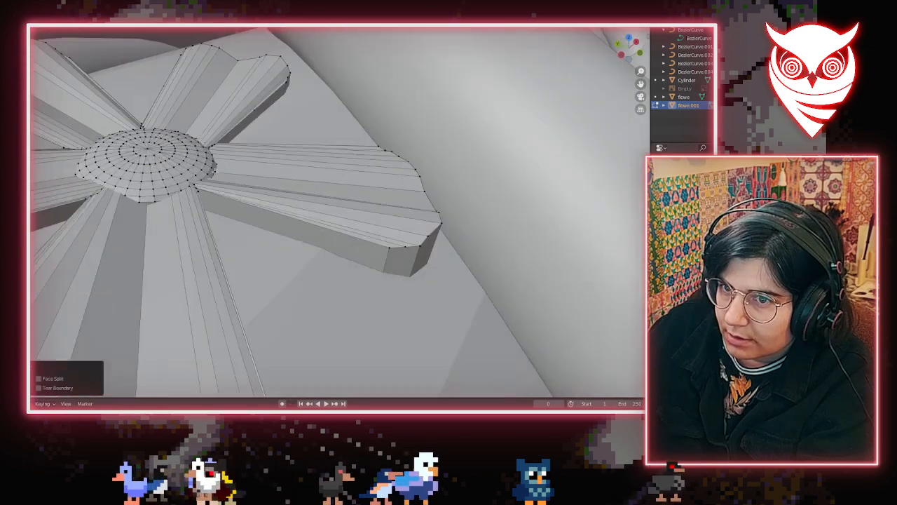
key("x")
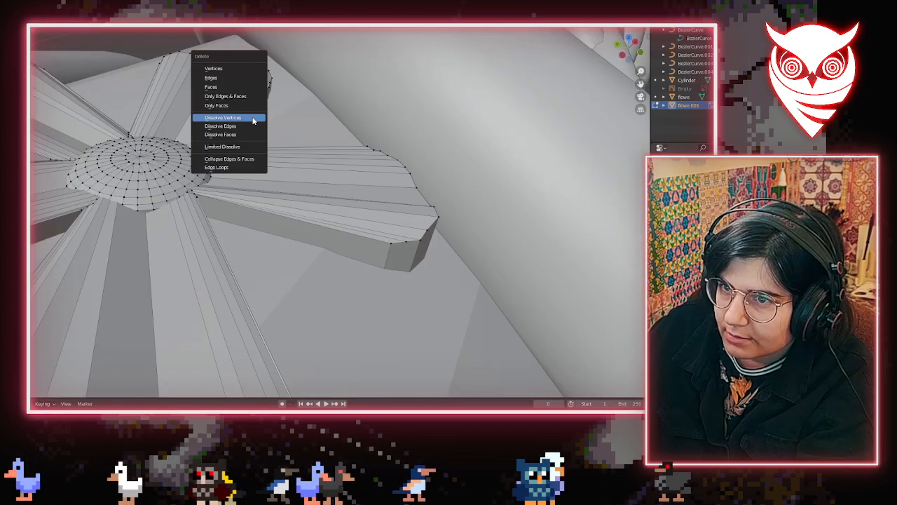
left_click(253, 118)
key("x")
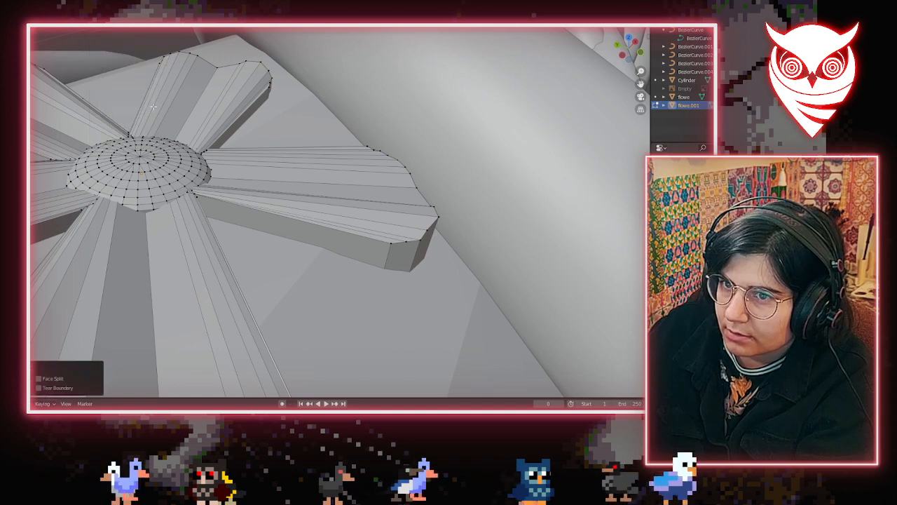
left_click(152, 96)
Dissolve the remaining mid-side vertices on the petals at the far side of the flower
middle_click_drag(152, 96, 161, 149)
scroll(161, 149, "down", 1)
left_click(75, 153)
key("x")
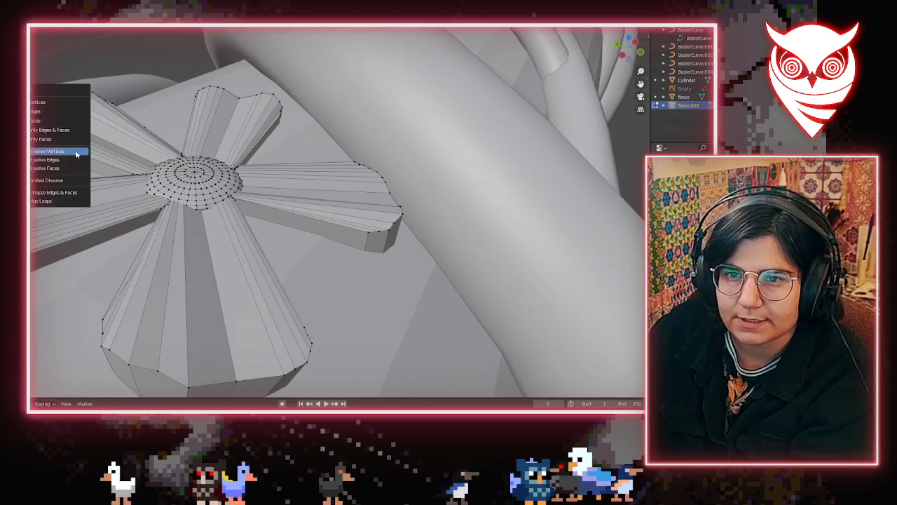
left_click(76, 152)
key("x")
left_click(140, 126)
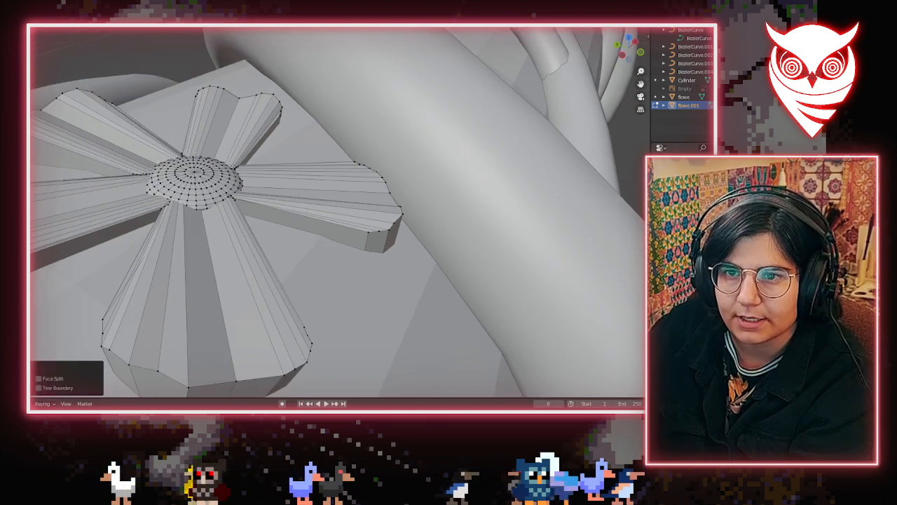
key("x")
left_click(71, 189)
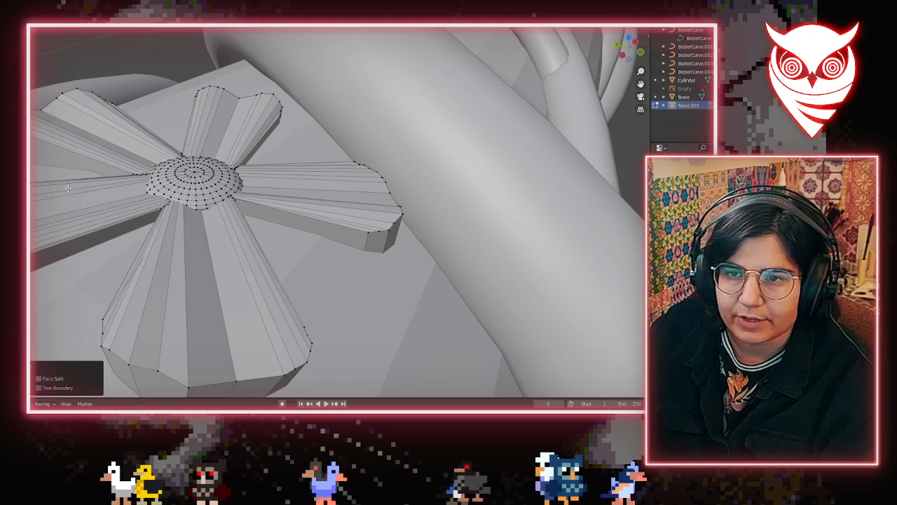
Lower the tip of the raised petal toward the wand, moving it about -0.008 m in Z with proportional editing
middle_click_drag(68, 188, 72, 234)
left_click_drag(234, 307, 233, 306)
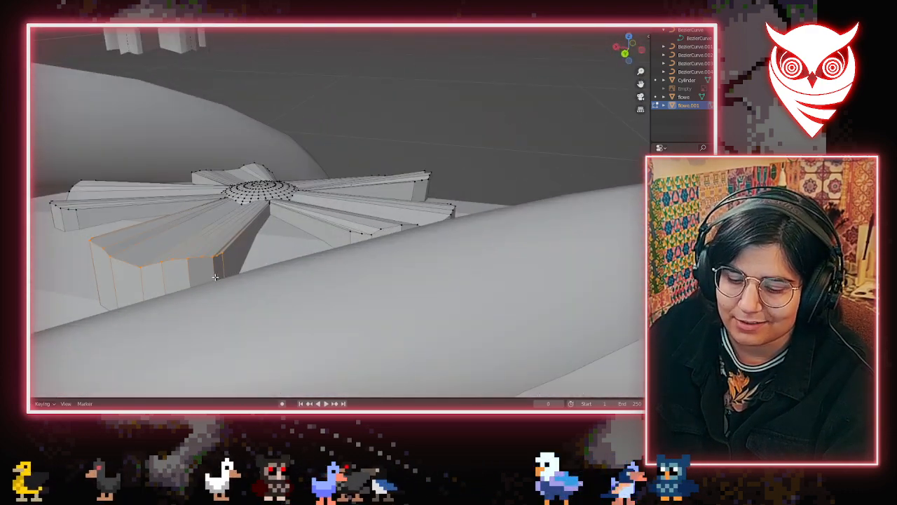
key("g")
left_click(216, 299)
middle_click_drag(89, 216, 88, 250)
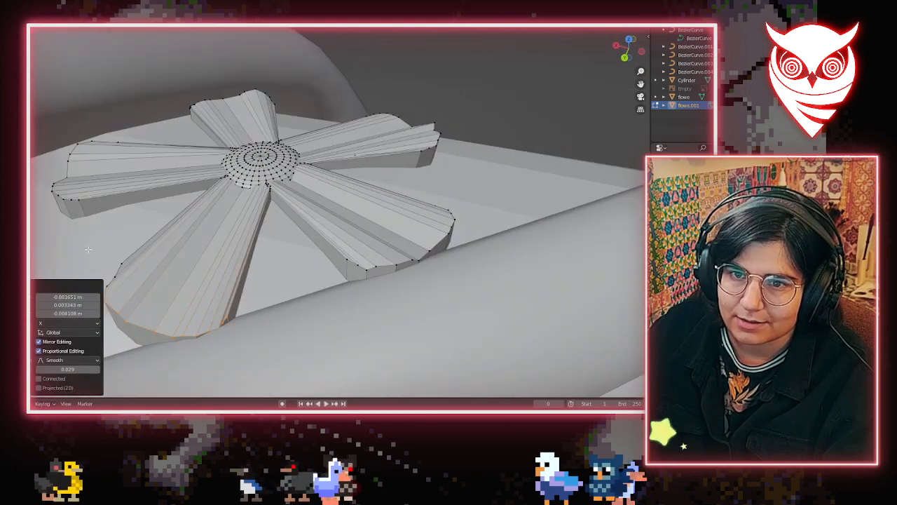
Spread the outer end of the neighbouring petal by moving its two rounded corners outward with proportional editing
left_click_drag(98, 216, 98, 215)
key("g")
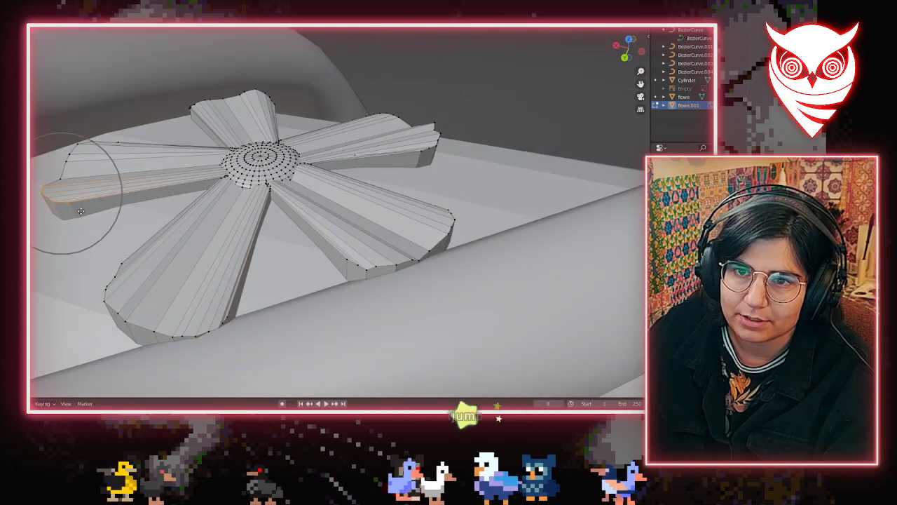
left_click(61, 133)
left_click_drag(61, 134, 124, 161)
key("g")
left_click(122, 151)
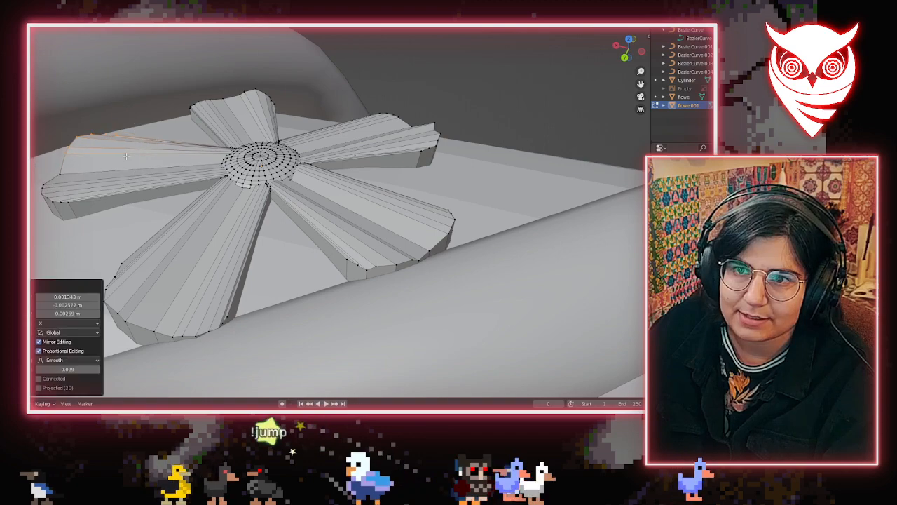
Rotate the tip of the petal beside the thick vine about 8.2° and move it clear of the vine, then leave mesh editing
middle_click_drag(174, 137, 449, 278)
scroll(525, 164, "down", 3)
key("Tab")
left_click(481, 321)
scroll(481, 320, "down", 4)
middle_click_drag(481, 320, 382, 223)
key("Tab")
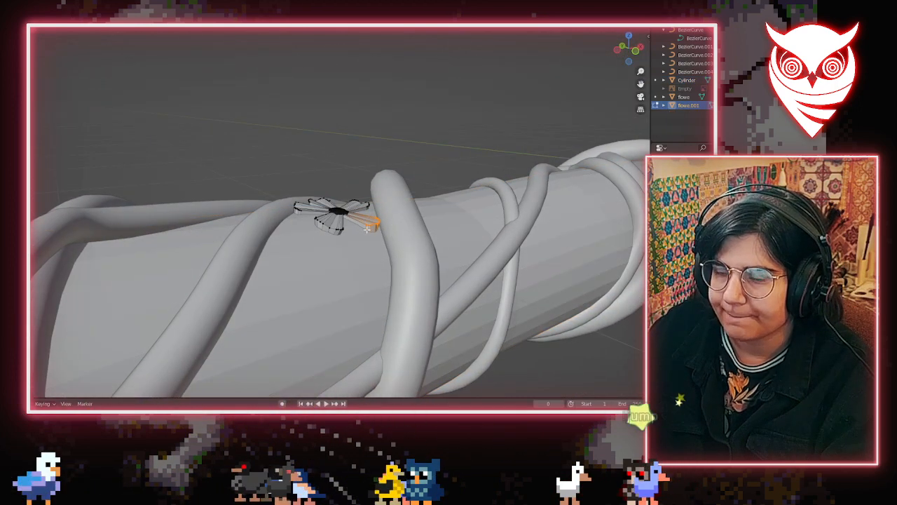
middle_click_drag(367, 229, 388, 176)
scroll(371, 229, "up", 4)
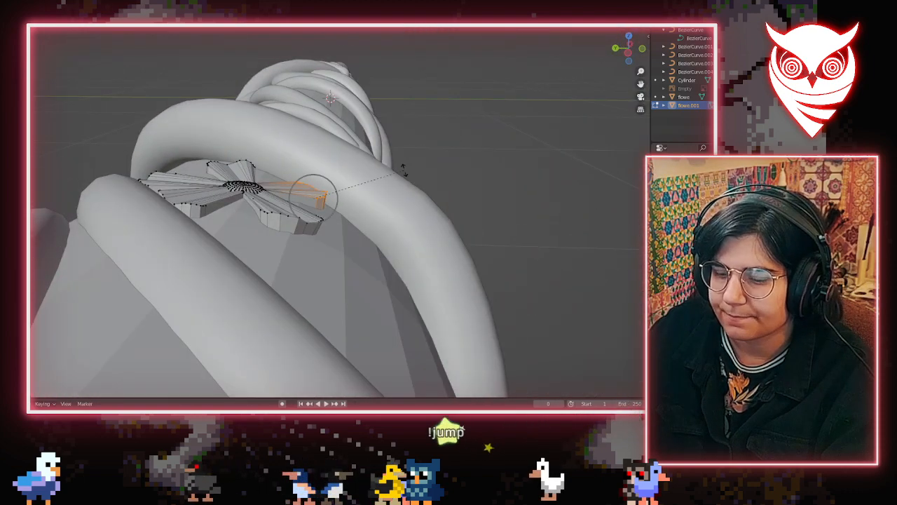
left_click(408, 186)
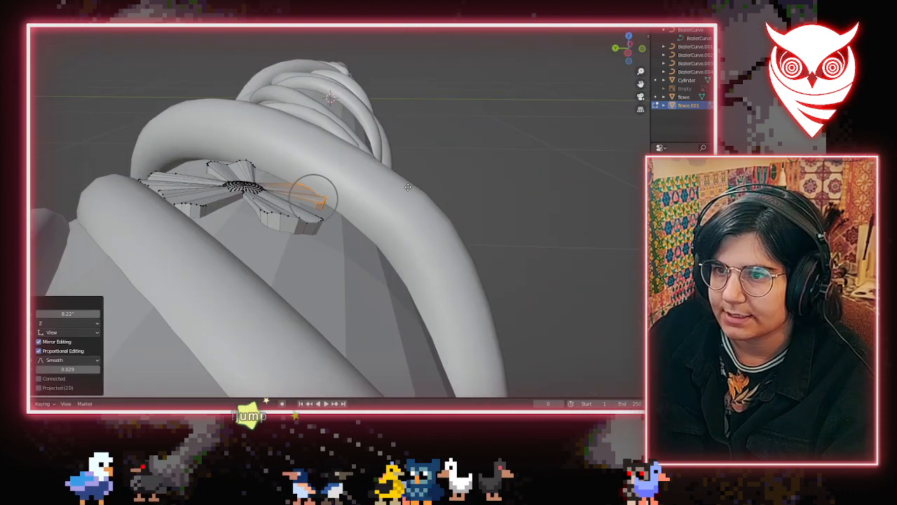
key("Tab")
Examine the flower's placement among the vines from several angles, both along the whole wand and close up
middle_click_drag(524, 238, 414, 286)
scroll(413, 285, "down", 10)
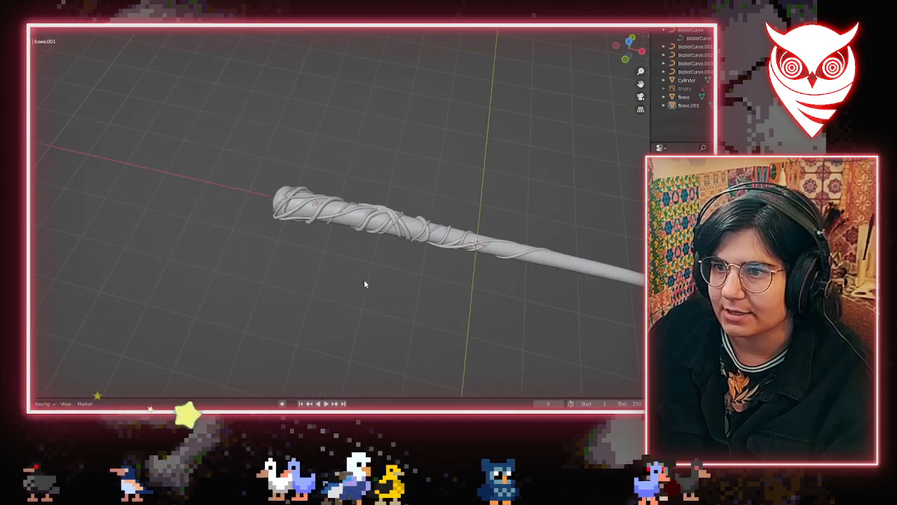
scroll(430, 325, "up", 3)
middle_click_drag(430, 325, 465, 337)
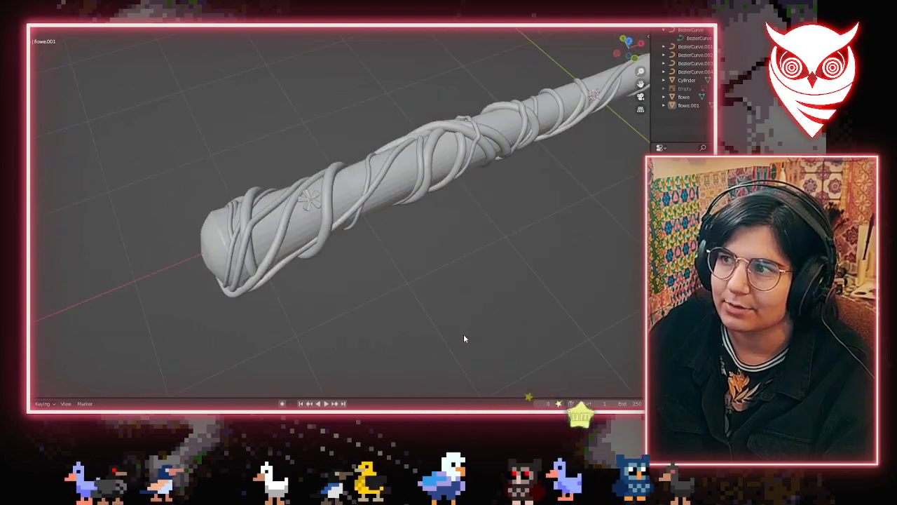
left_click(425, 169)
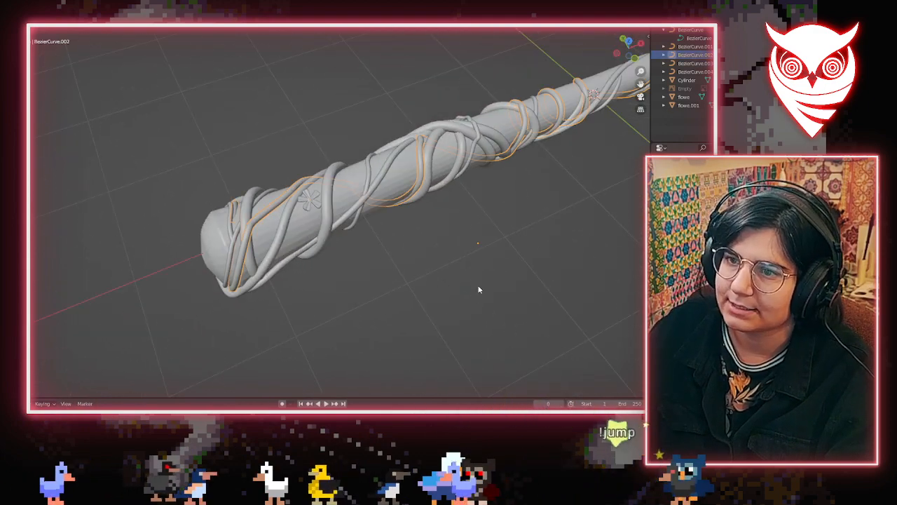
middle_click_drag(495, 338, 501, 281)
scroll(491, 263, "down", 8)
scroll(378, 233, "up", 9)
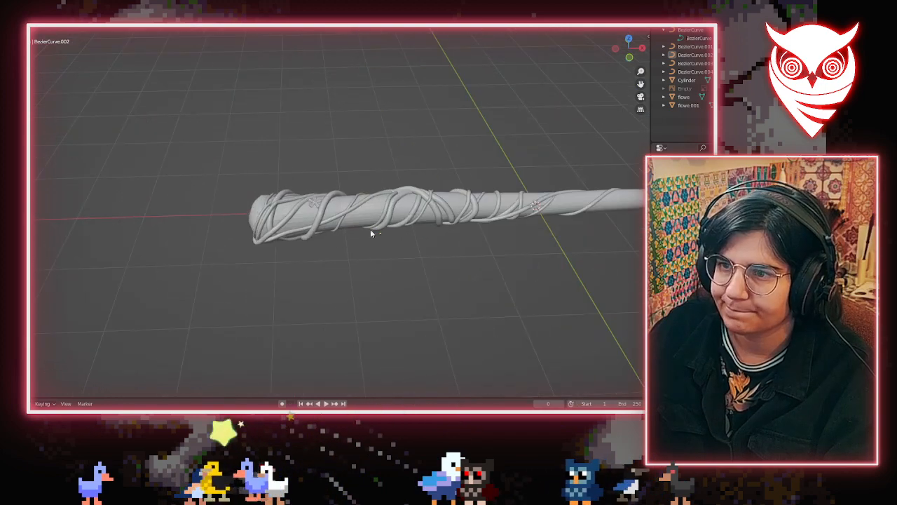
middle_click_drag(334, 246, 374, 280)
scroll(259, 275, "up", 5)
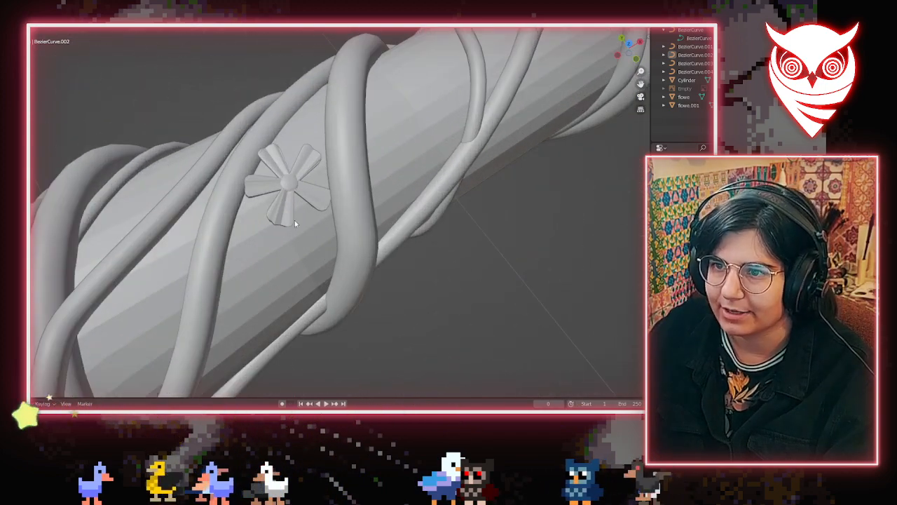
Paste a copy of the flower and move it along the wand by about 0.628 m in X, -0.342 m in Y and -0.054 m in Z
scroll(279, 203, "down", 8)
middle_click_drag(300, 244, 312, 226)
key("ctrl+v")
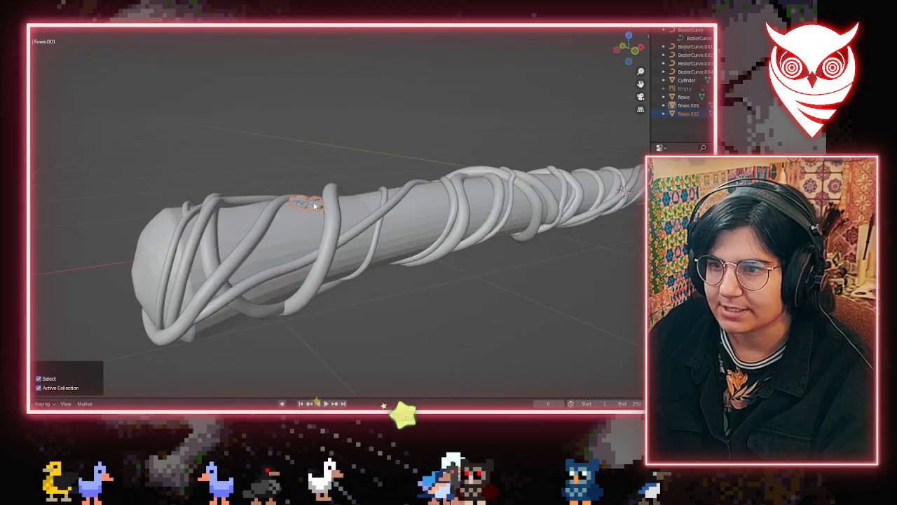
left_click(432, 212)
middle_click_drag(372, 235, 443, 242)
scroll(409, 228, "up", 2)
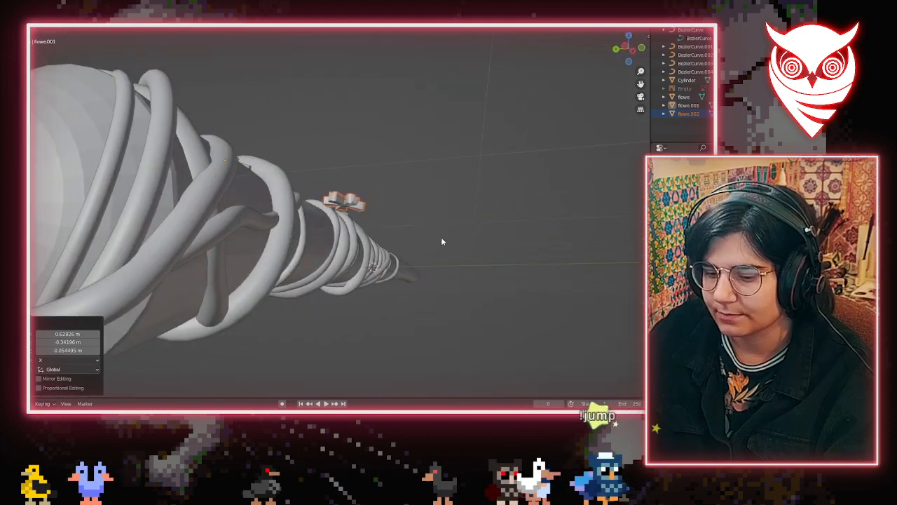
Rotate the copied flower about 62.9° around the X axis so it faces outward from the wand's side
key("s")
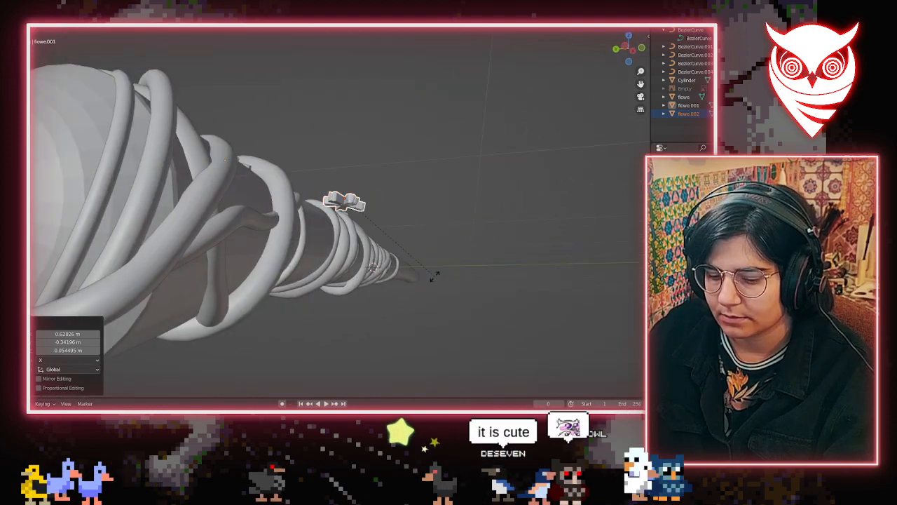
key("z")
key("y")
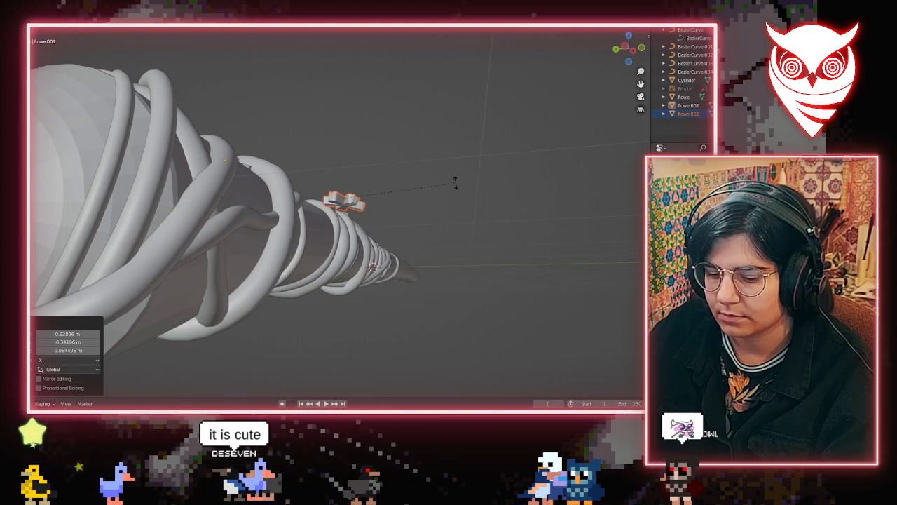
key("x")
right_click(445, 344)
middle_click_drag(395, 314, 312, 321)
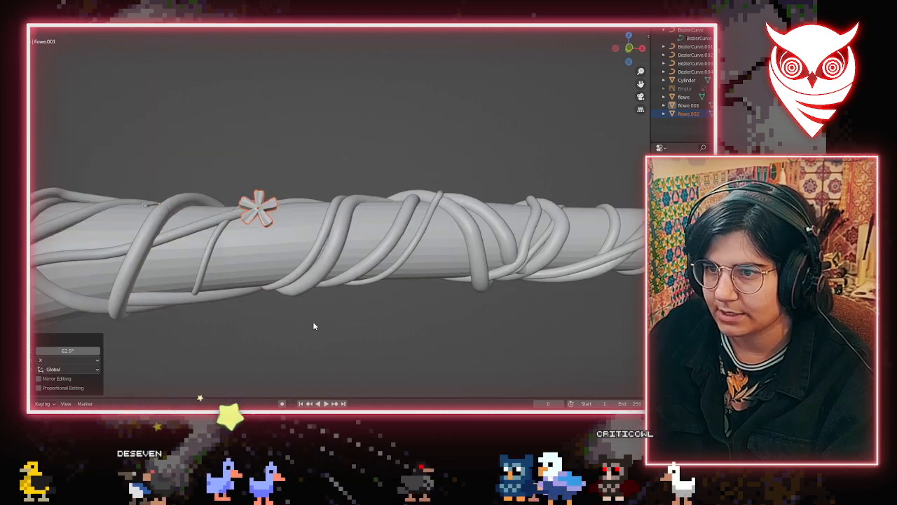
Enlarge the copied flower uniformly by a factor of about 1.59
key("s")
left_click(408, 340)
key("r")
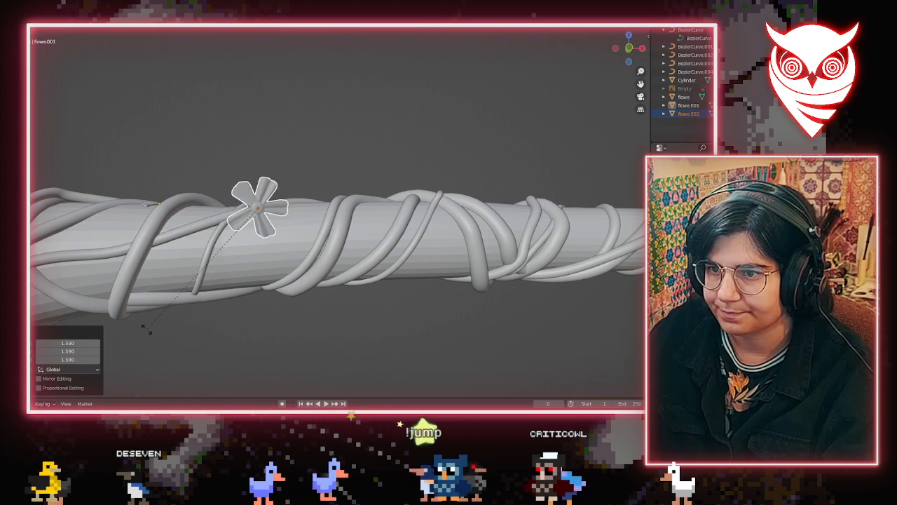
right_click(225, 345)
Rotate the enlarged flower about 11.1° in the view plane, after trying the X and Y axes
key("r")
key("x")
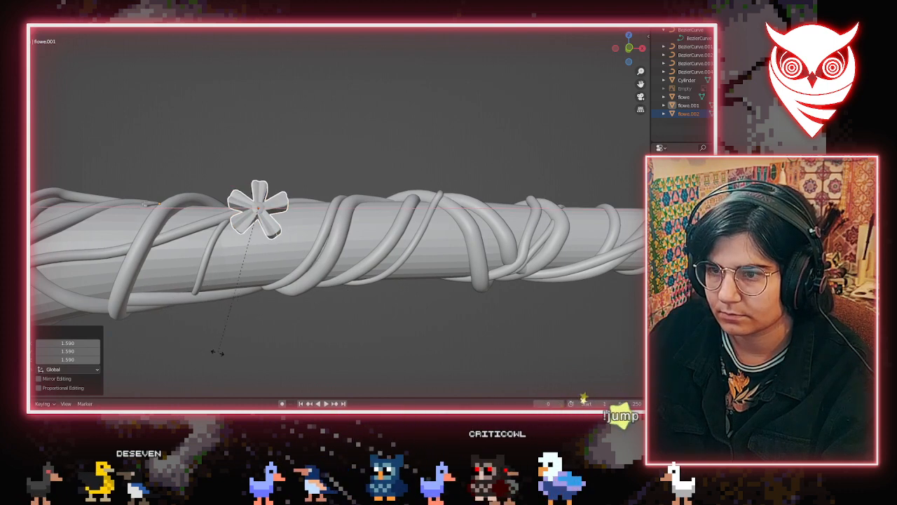
key("y")
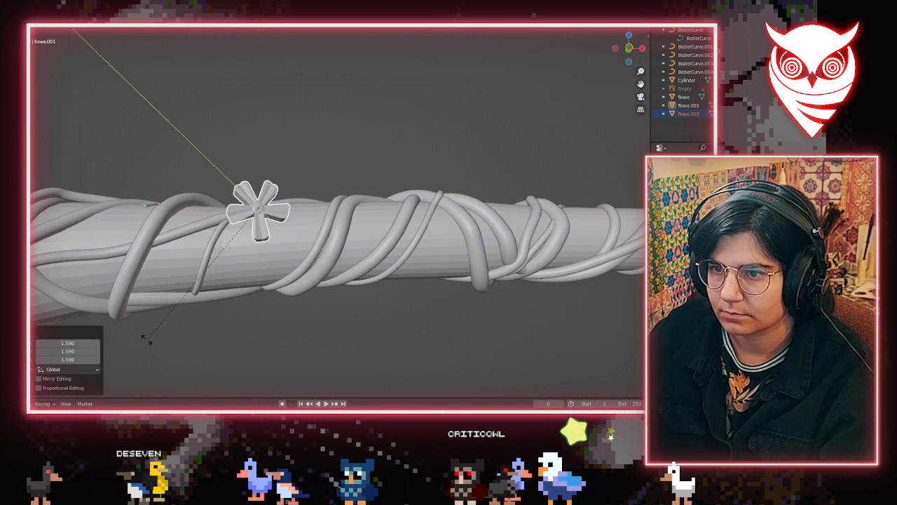
middle_click_drag(147, 237, 417, 280)
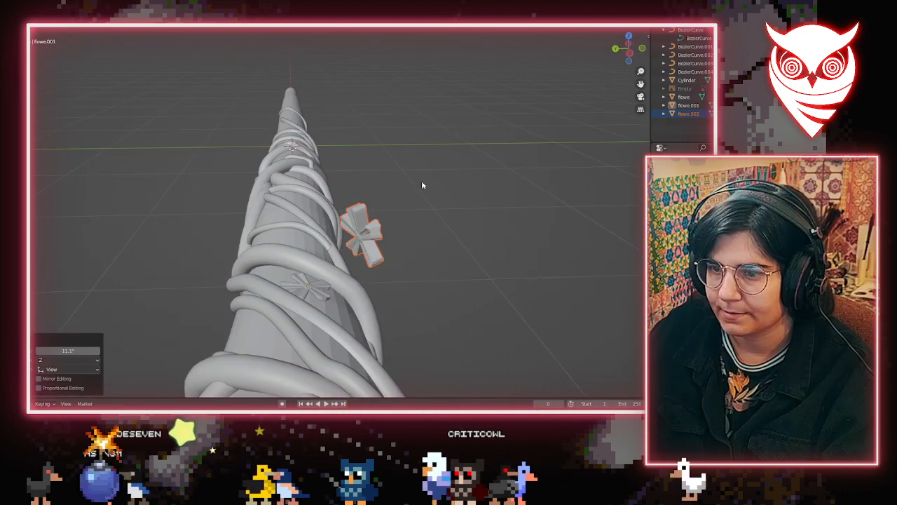
middle_click_drag(422, 185, 363, 148)
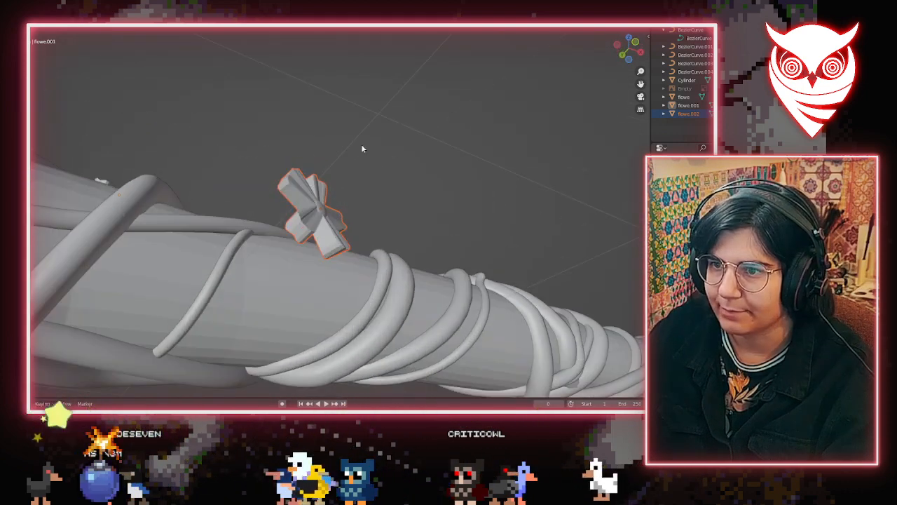
Rotate the flower from two viewing angles, finishing with about 32.5°, to line its face up with the wand's side
key("r")
left_click(237, 141)
middle_click_drag(241, 143, 330, 161)
key("r")
left_click(397, 152)
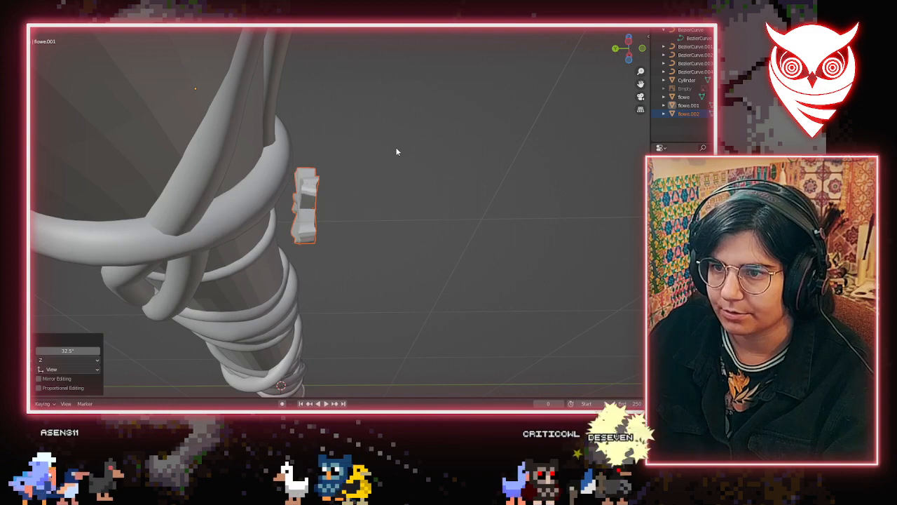
Move the flower against the wand's side between the vines and rotate it about 12.1° to follow the surface
key("g")
left_click(363, 206)
middle_click_drag(362, 207, 446, 221)
key("g")
left_click(423, 135)
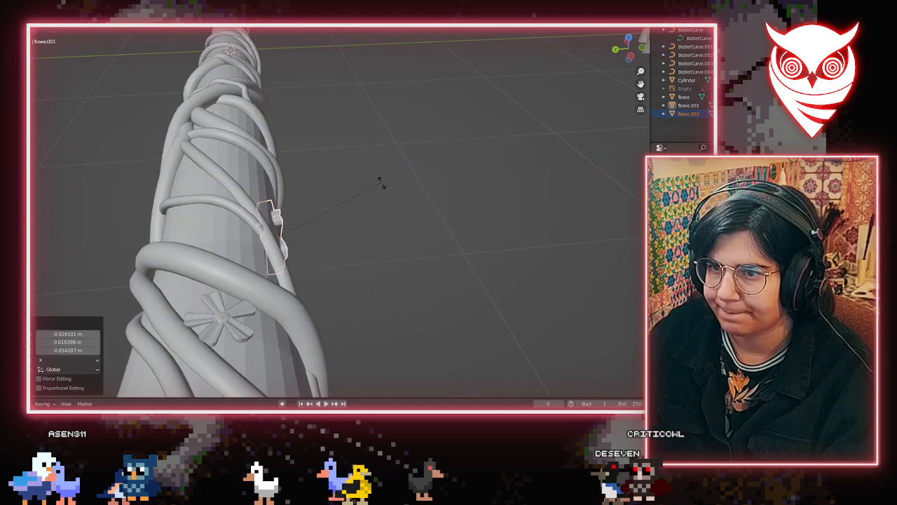
left_click(381, 228)
middle_click_drag(283, 164, 243, 160)
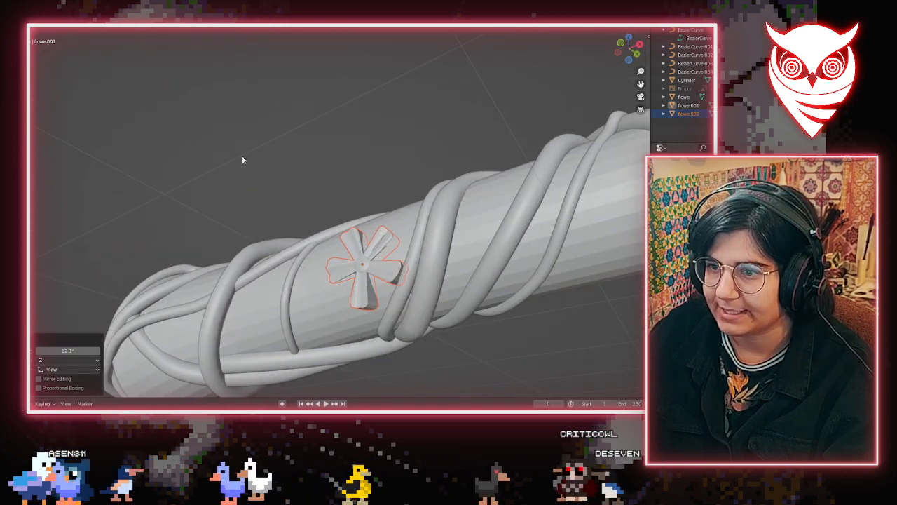
Enter mesh editing on the flower and adjust the ends of its lower and upper petals to follow the wand's surface
middle_click_drag(359, 269, 474, 325)
left_click(273, 287)
key("Tab")
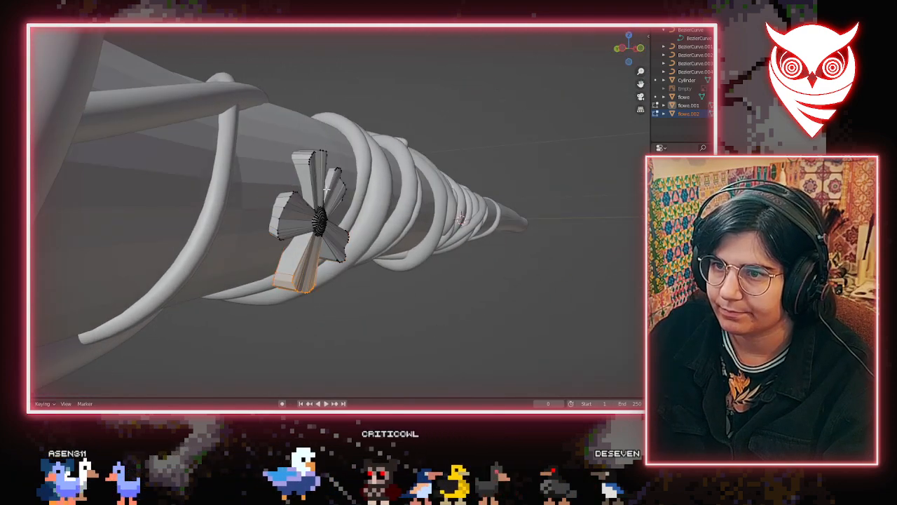
middle_click_drag(350, 199, 430, 235)
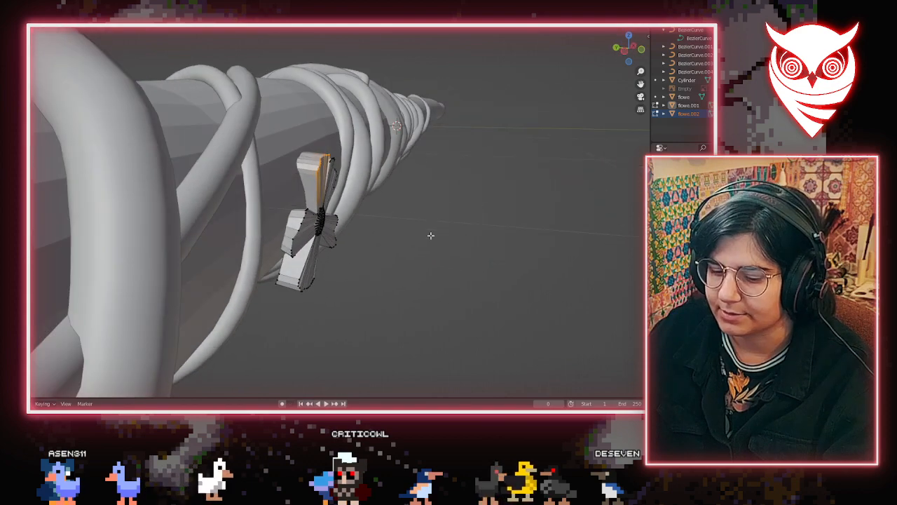
left_click(404, 179)
middle_click_drag(399, 187, 256, 245)
Rotate the tip of the lower petal facing the thick end about 22.2° and move it about 0.061 m in Y and 0.032 m in Z
left_click_drag(325, 317, 326, 317)
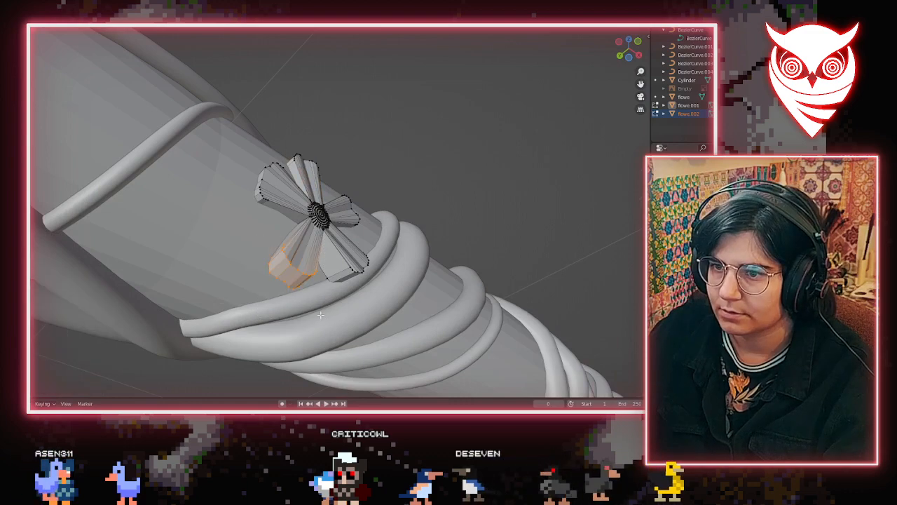
middle_click_drag(326, 318, 392, 324)
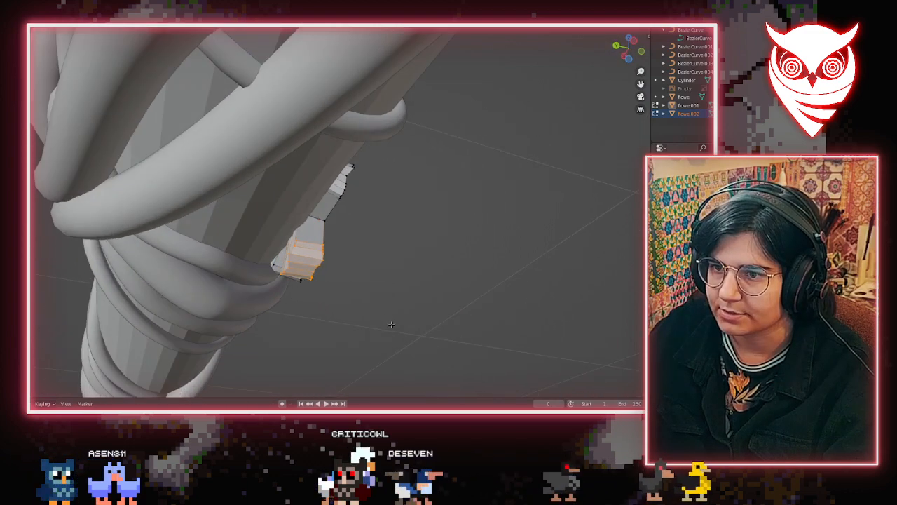
left_click(348, 334)
middle_click_drag(349, 334, 346, 351)
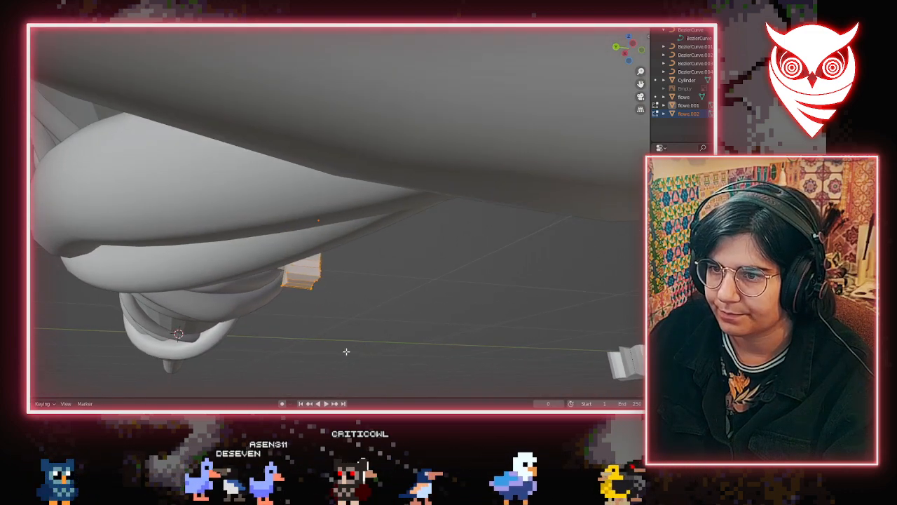
key("r")
left_click(301, 337)
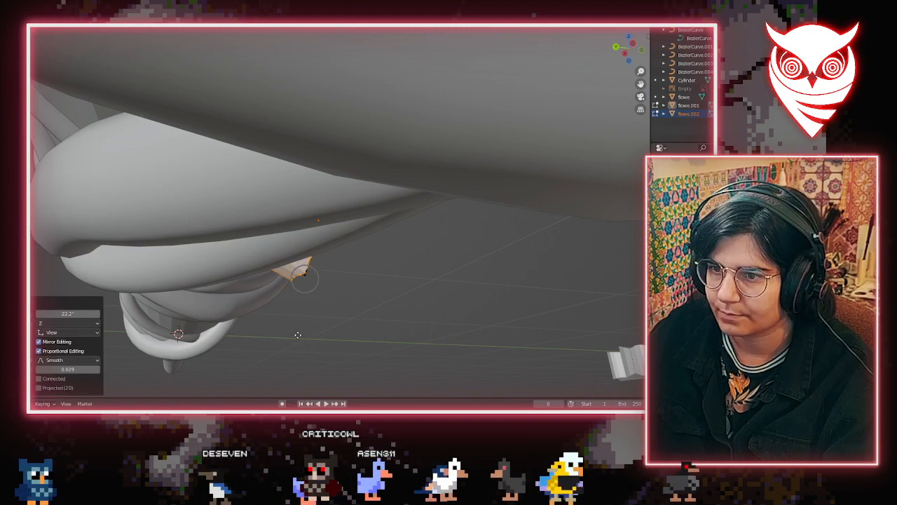
left_click(285, 329)
middle_click_drag(285, 329, 196, 281)
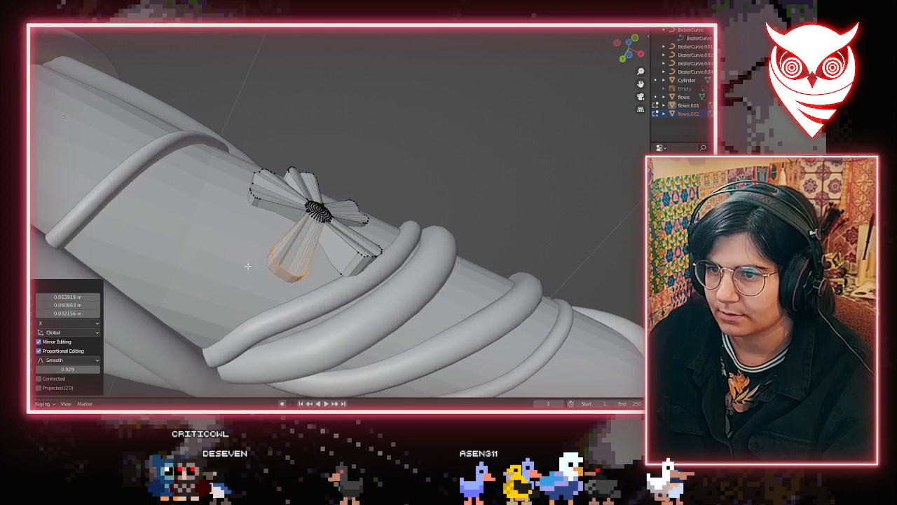
Shift the flower's centre about 0.023 m in Y and -0.010 m in Z with a proportional editing size of 0.084
left_click(313, 214)
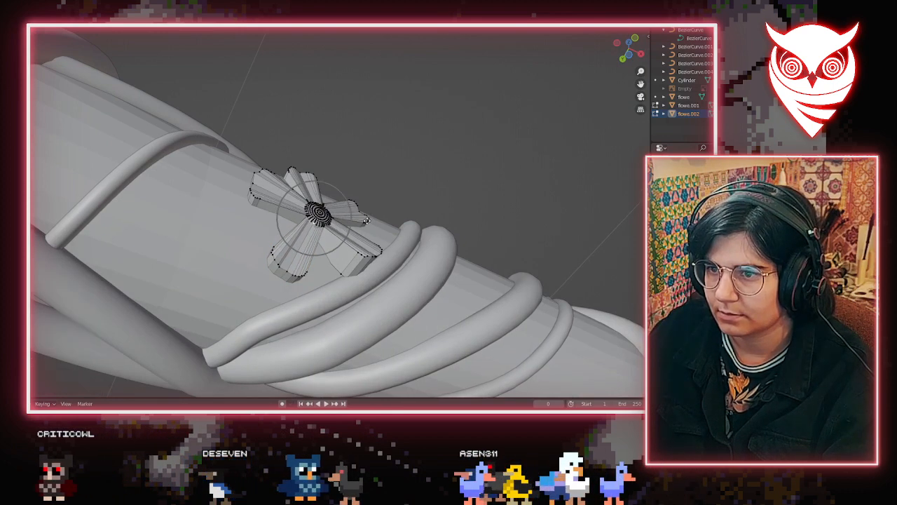
left_click(362, 223)
middle_click_drag(363, 223, 350, 271)
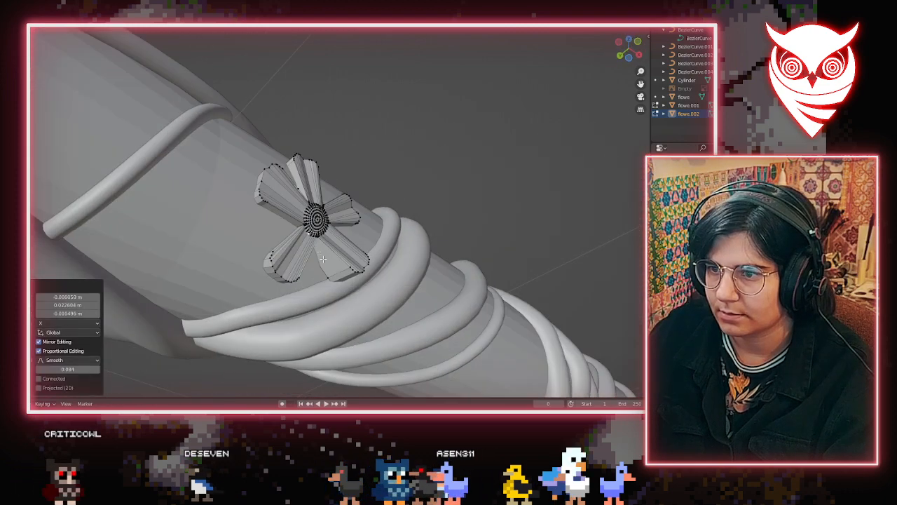
Rotate the tip of the petal beside the paired vines about 47.9° and move it about 0.036 m in Y and 0.018 m in Z
left_click(340, 273)
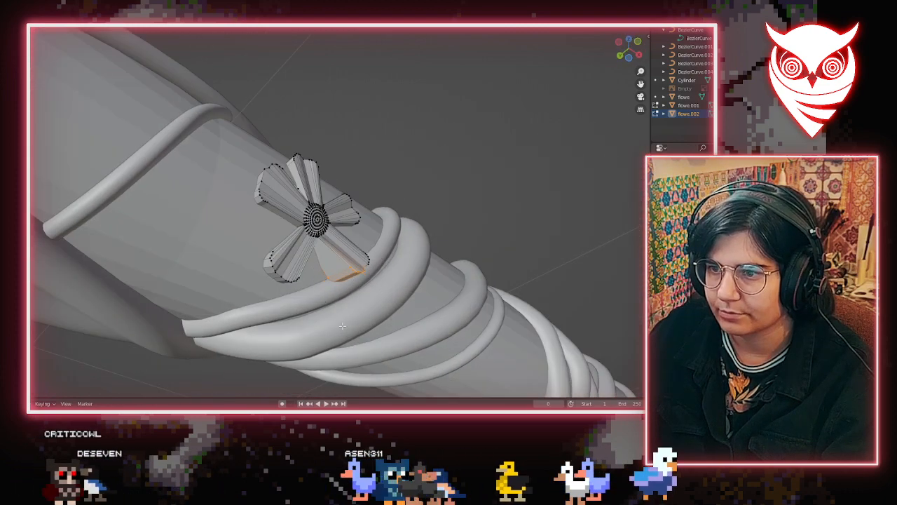
middle_click_drag(342, 325, 217, 370)
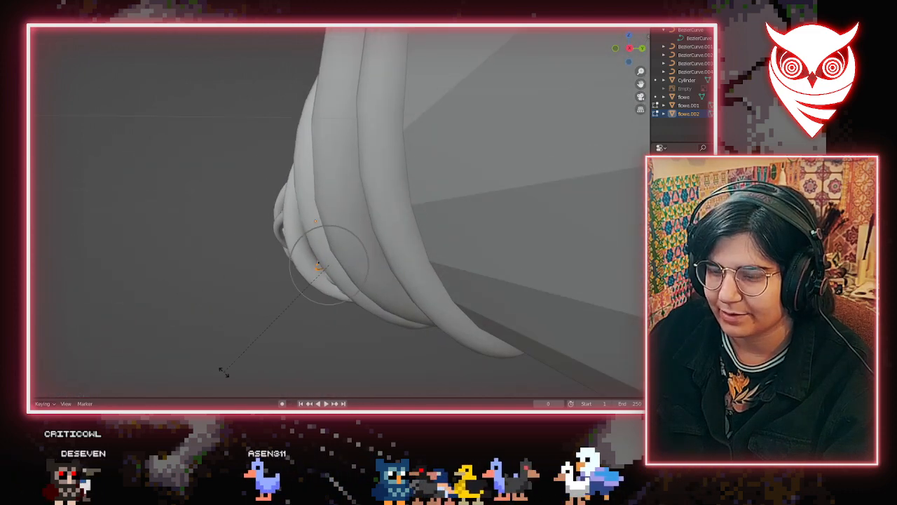
left_click(332, 372)
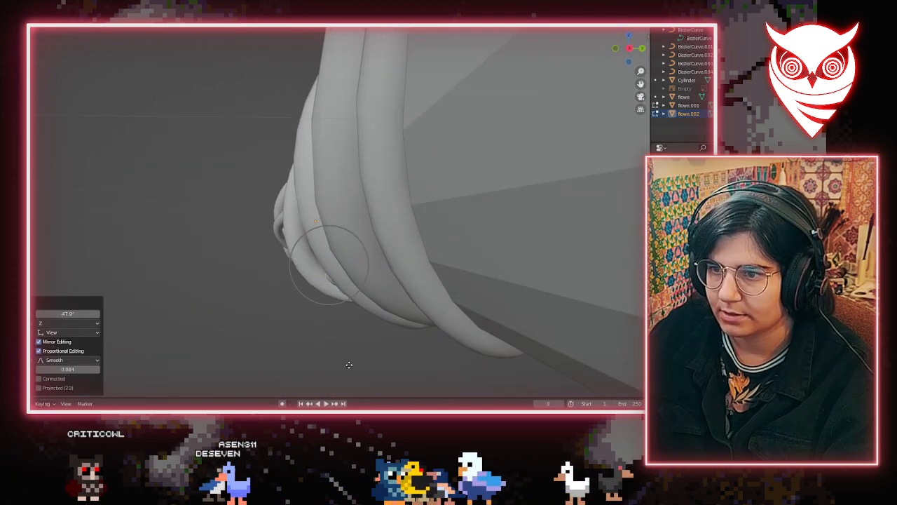
middle_click_drag(351, 362, 375, 335)
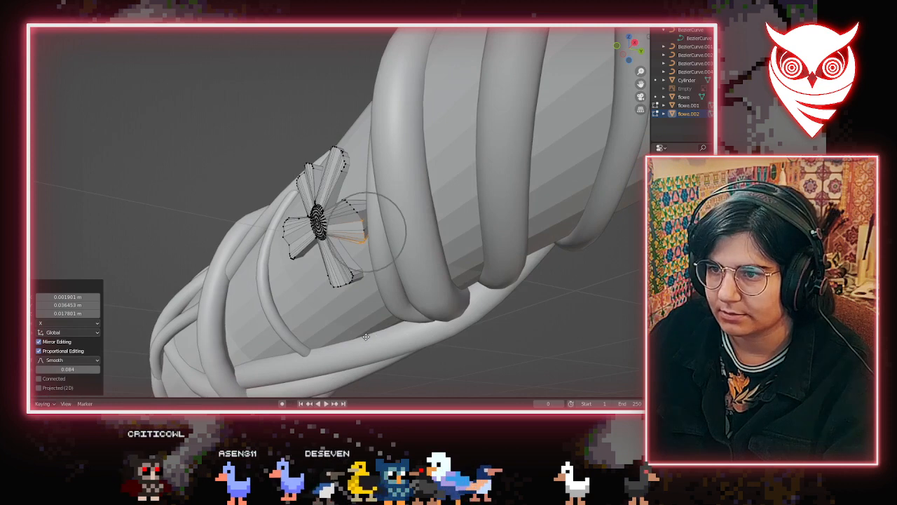
Move the upper edge of the petal beside the vines about 0.016 m in Y and Z with a proportional size of 0.024
left_click_drag(341, 193, 363, 210)
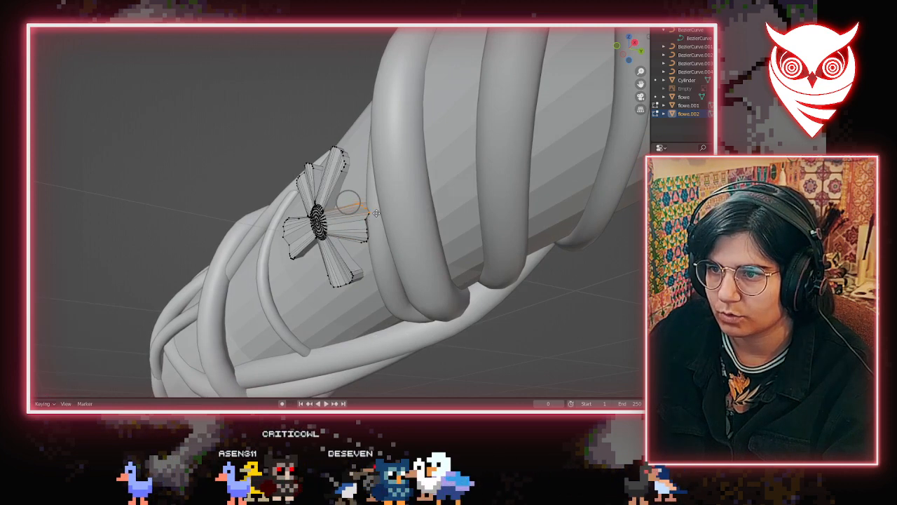
middle_click_drag(373, 215, 209, 254)
left_click(386, 261)
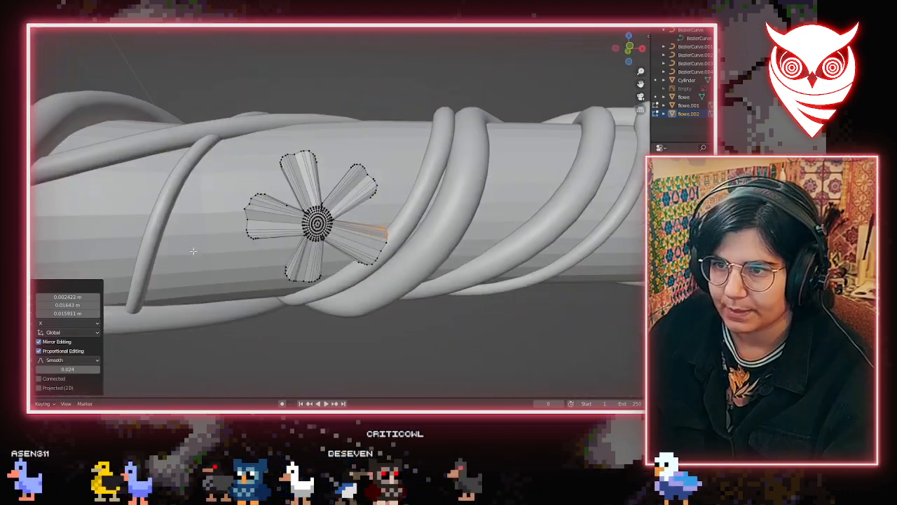
Adjust the centre disc of the new flower alone in mesh editing, then leave editing and inspect the flower
key("Tab")
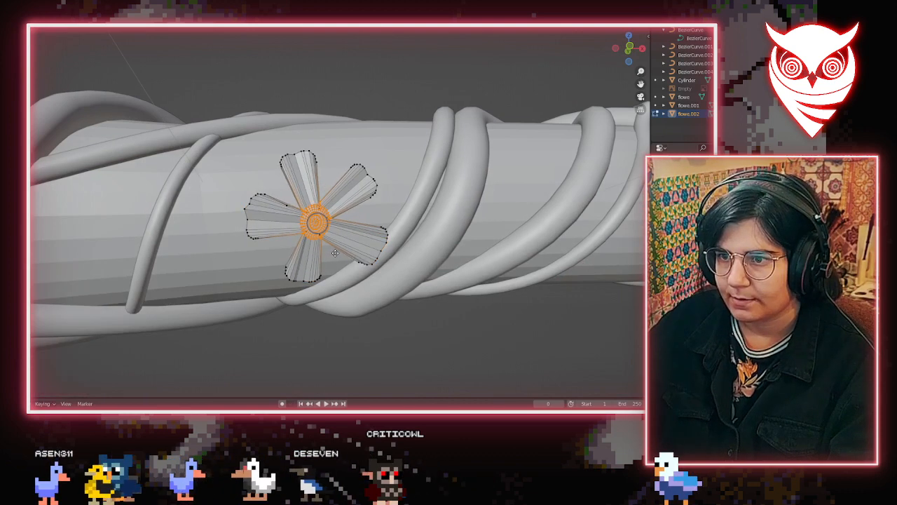
left_click(335, 253)
key("Tab")
left_click(265, 286)
scroll(308, 312, "down", 3)
left_click(325, 317)
middle_click_drag(324, 318, 364, 329)
scroll(364, 329, "up", 3)
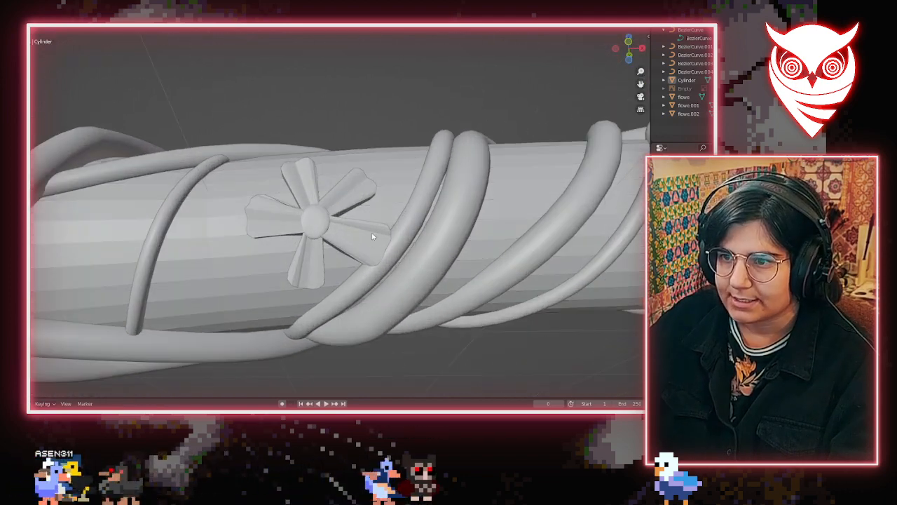
Scale the end of the petal touching the vine by about 0.979 and reposition it clear of the vine, then leave mesh editing
left_click(454, 309)
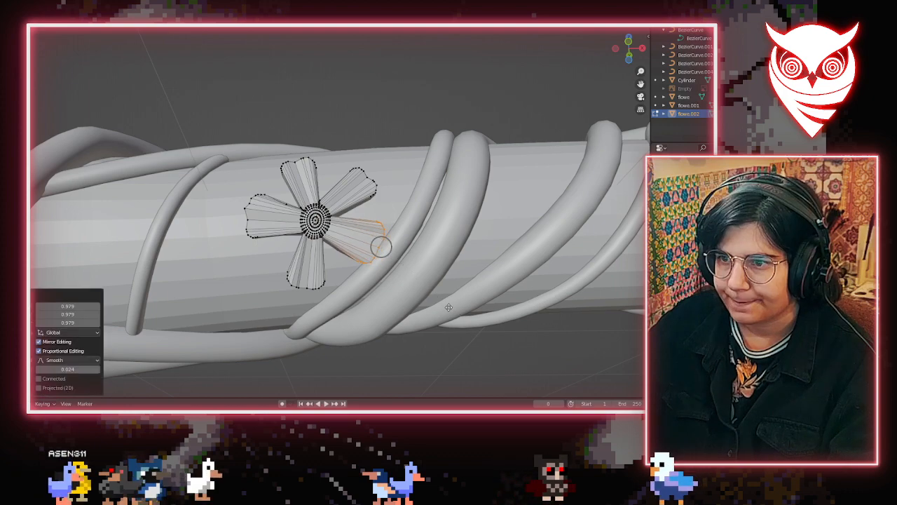
left_click(448, 307)
key("Tab")
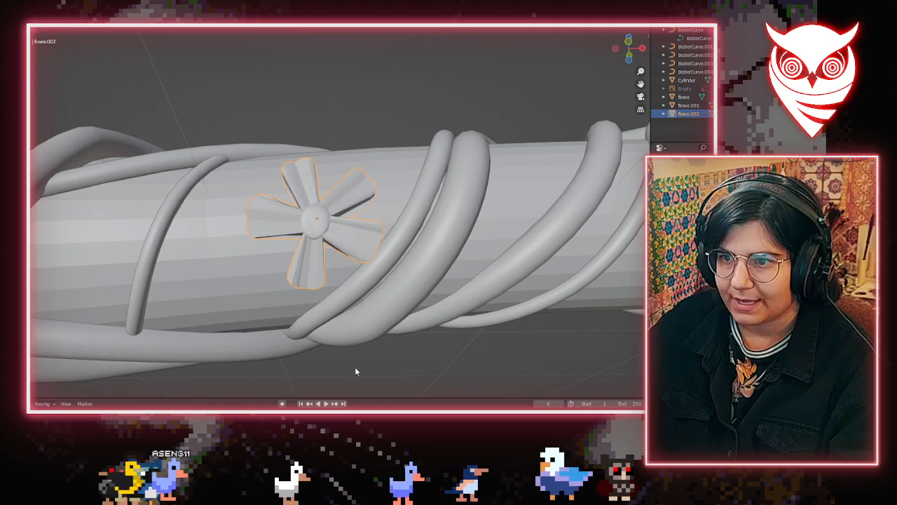
Move the upper petal of the flower beside the paired vines about 0.003 m in X, 0.004 m in Y and 0.008 m in Z, then leave mesh editing
scroll(359, 361, "down", 6)
middle_click_drag(344, 370, 427, 386)
scroll(322, 293, "up", 7)
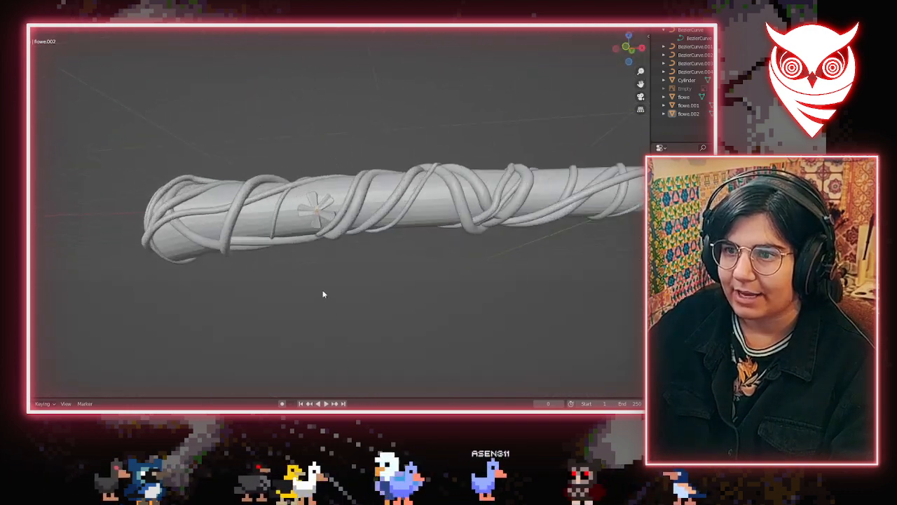
middle_click_drag(322, 293, 312, 263)
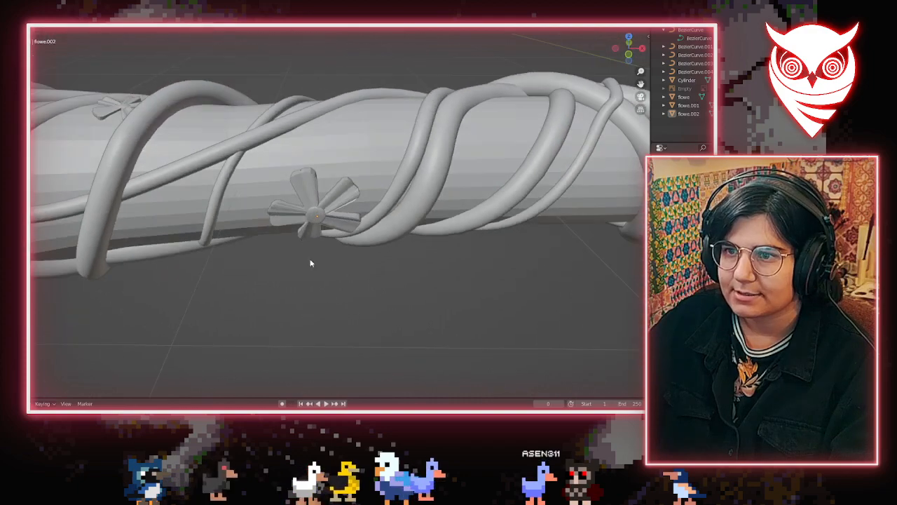
left_click(324, 195)
middle_click_drag(324, 195, 286, 232)
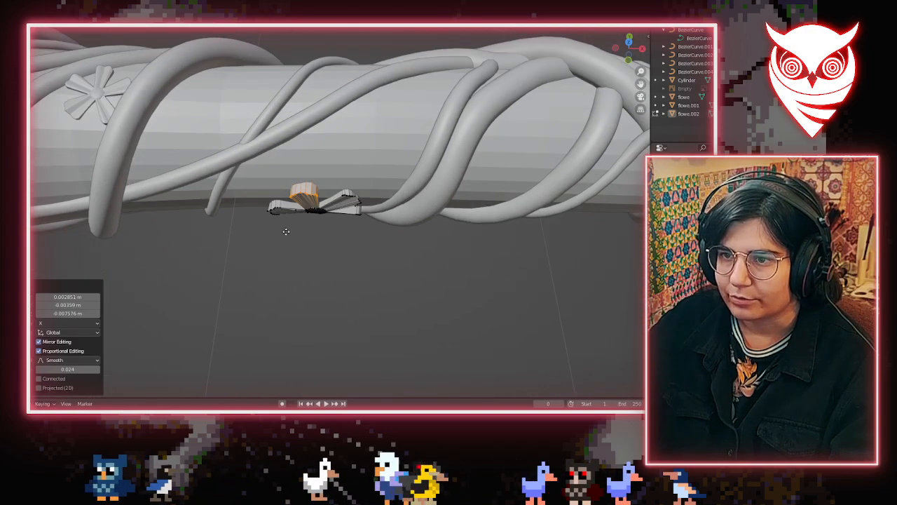
scroll(285, 224, "down", 5)
key("Tab")
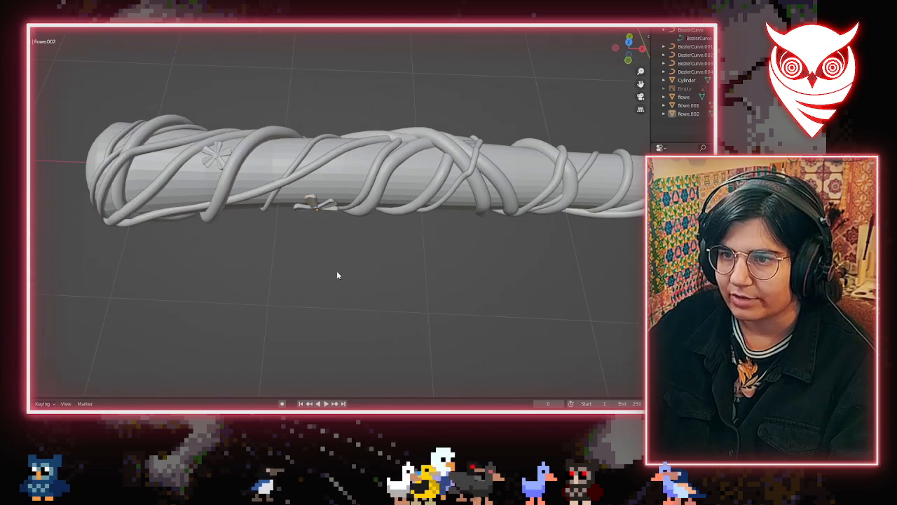
Duplicate the flower near the wand's rounded end and move the copy along the wand
middle_click_drag(337, 270, 401, 197)
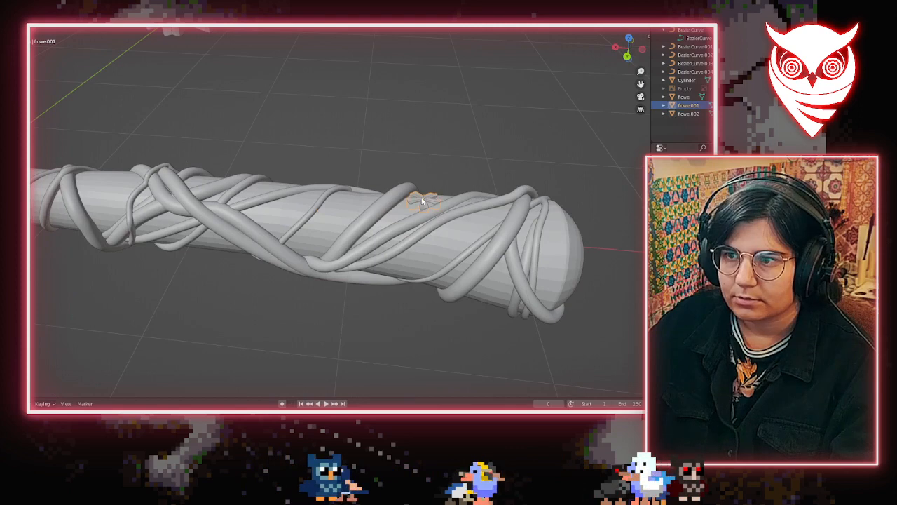
middle_click_drag(337, 328, 346, 239)
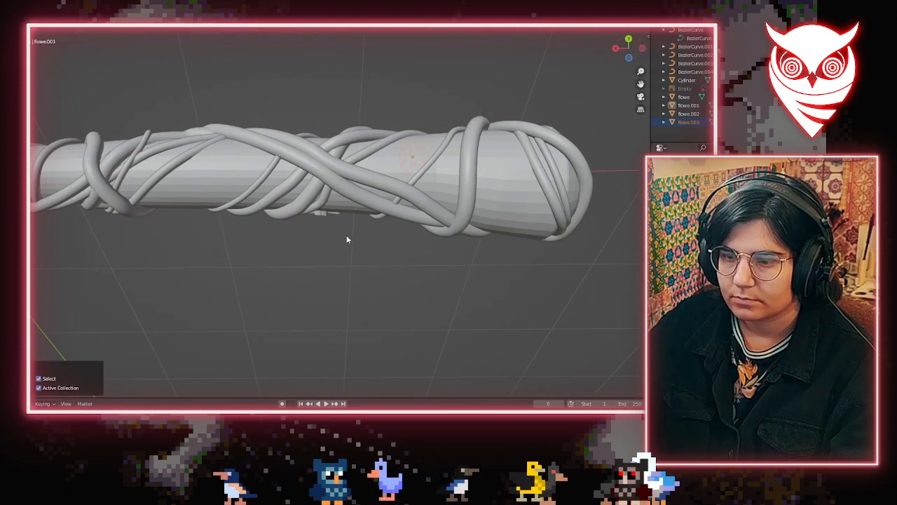
key("g")
key("y")
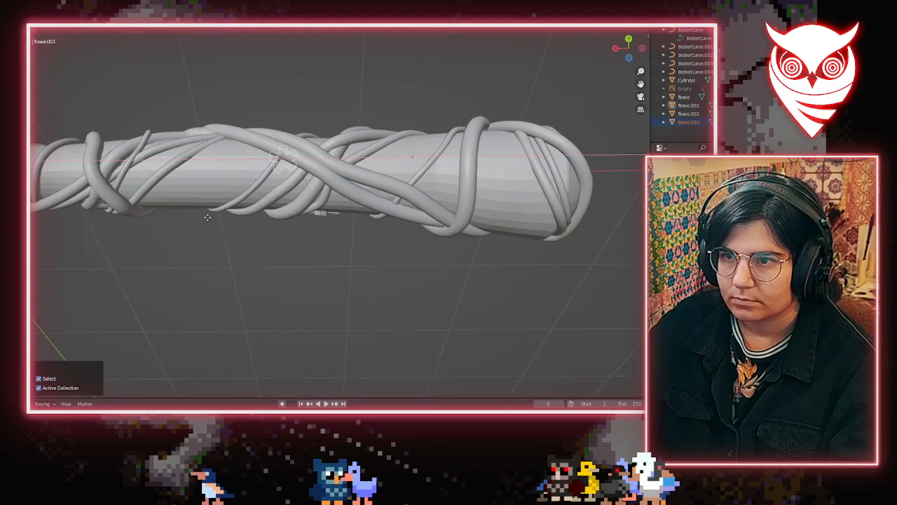
Rotate the flower copy about -143° around the global X axis
middle_click_drag(168, 220, 192, 288)
key("r")
key("y")
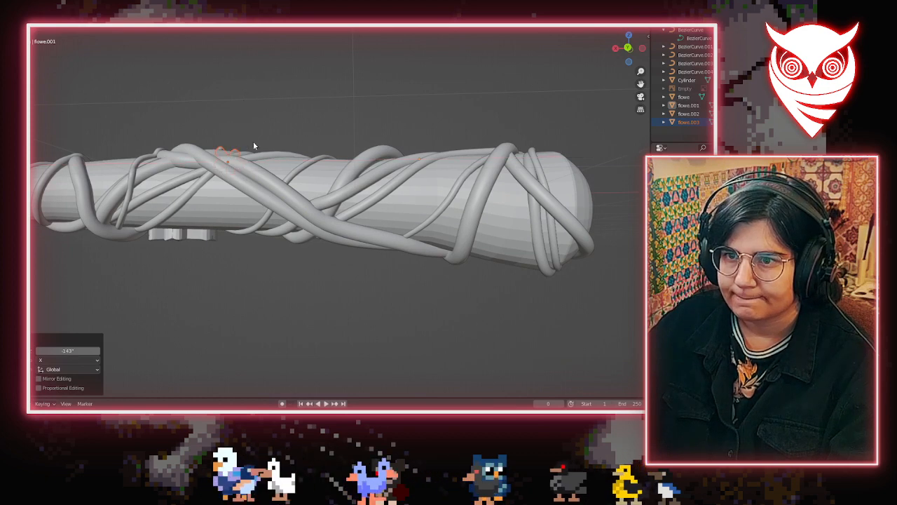
Move the rotated flower copy to the far side of the wand, placing it between the vines from several viewing angles
key("g")
left_click(226, 209)
middle_click_drag(185, 254, 144, 291)
key("g")
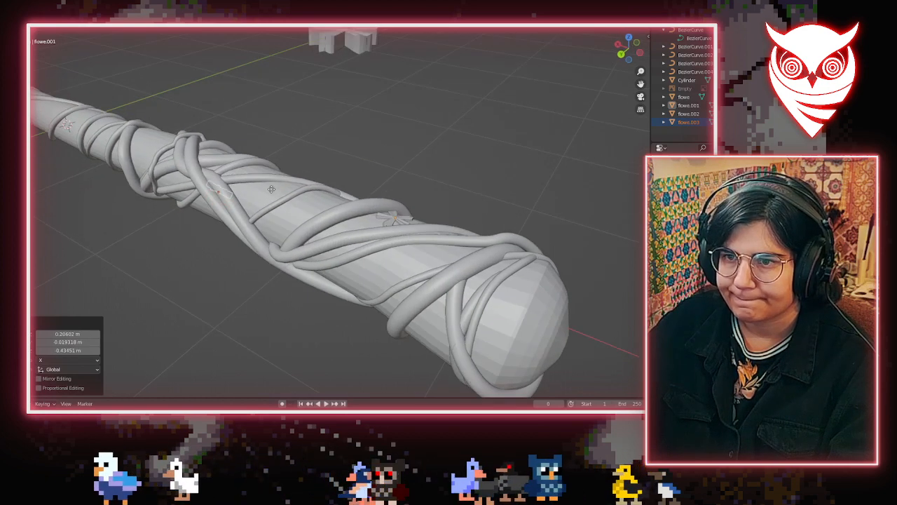
middle_click_drag(183, 203, 302, 181, "shift")
scroll(280, 262, "up", 4)
key("g")
left_click(395, 159)
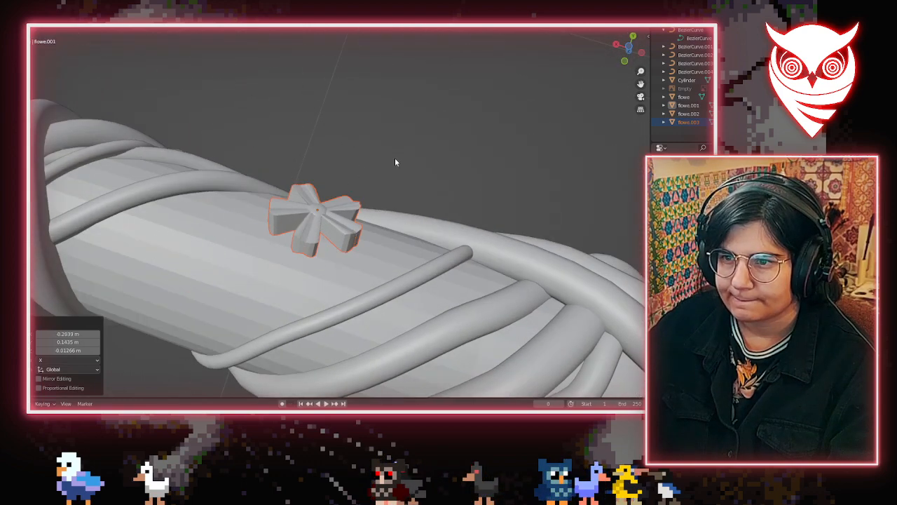
middle_click_drag(394, 159, 320, 295)
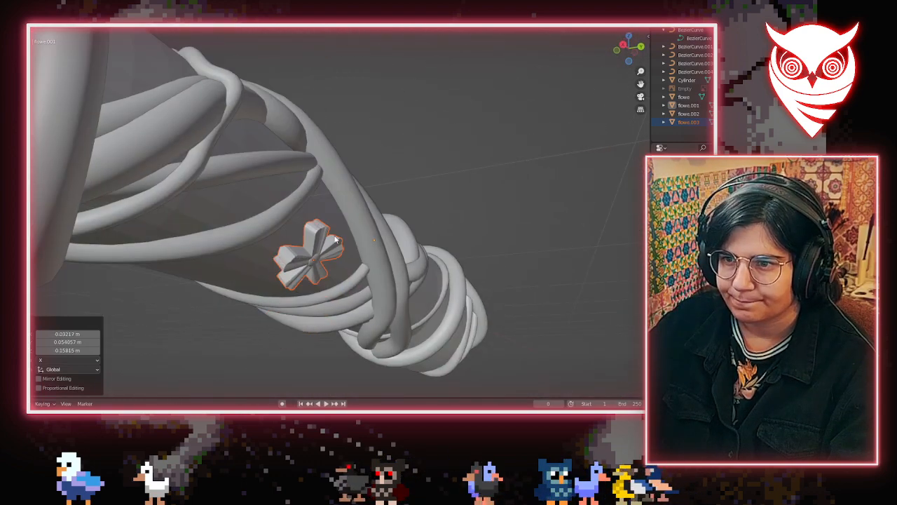
middle_click_drag(337, 240, 308, 253)
Scale the flower copy and reposition it beside the crossing vines, with a closing move of about 0.045 m in X, 0.079 m in Y and 0.064 m in Z
key("s")
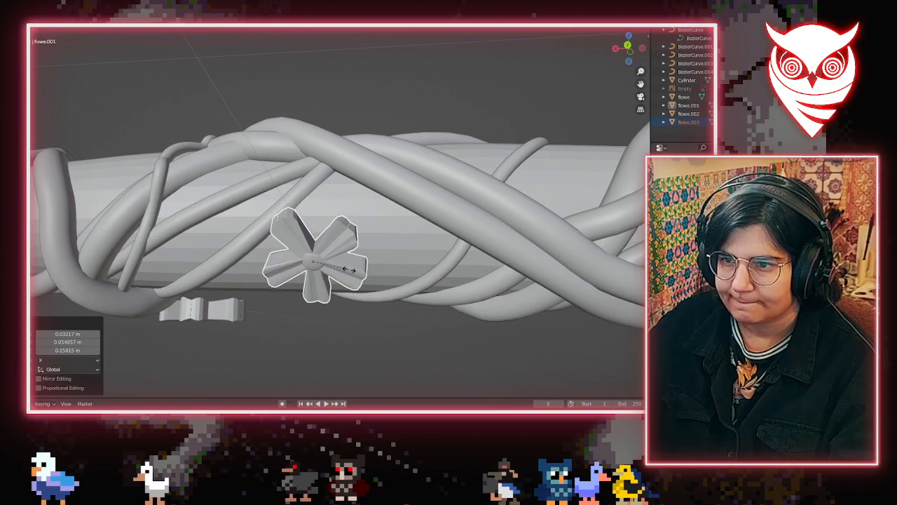
left_click(354, 271)
middle_click_drag(354, 271, 387, 258)
key("g")
key("g")
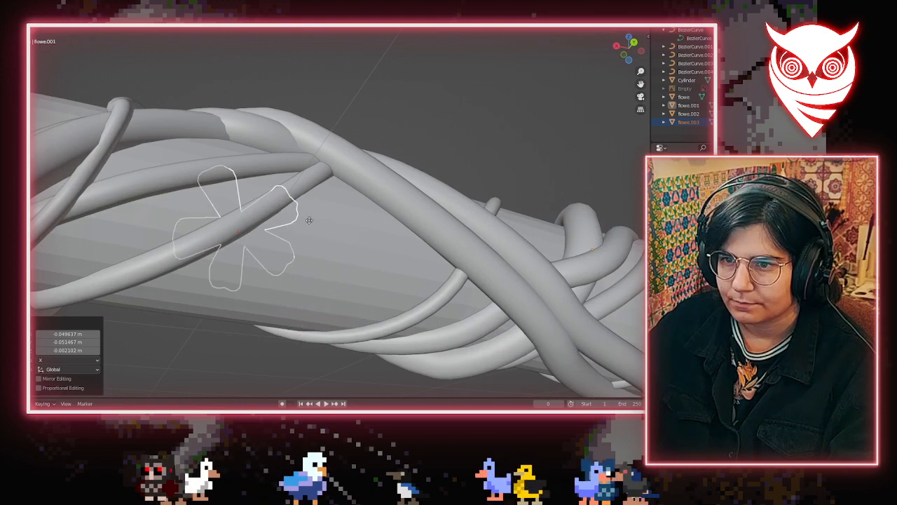
middle_click_drag(310, 220, 300, 239)
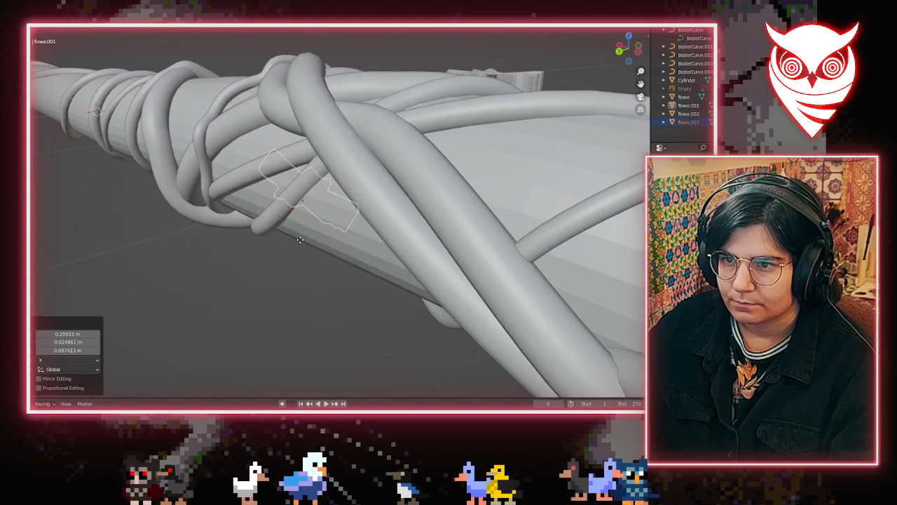
left_click(261, 270)
middle_click_drag(262, 269, 370, 196)
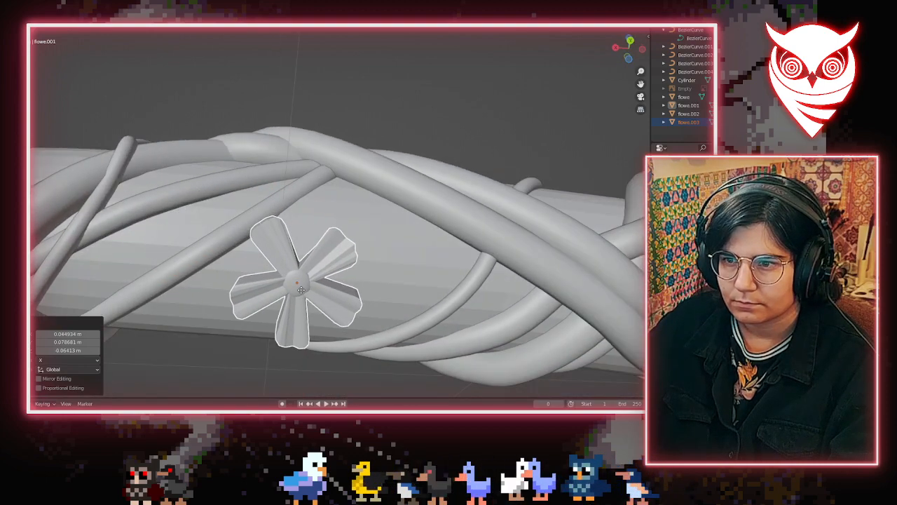
Shift the flower copy about 0.146 m in X, then back about 0.087 m in X and 0.042 m in Z toward the bare wand surface
left_click(296, 291)
middle_click_drag(295, 290, 313, 299)
key("g")
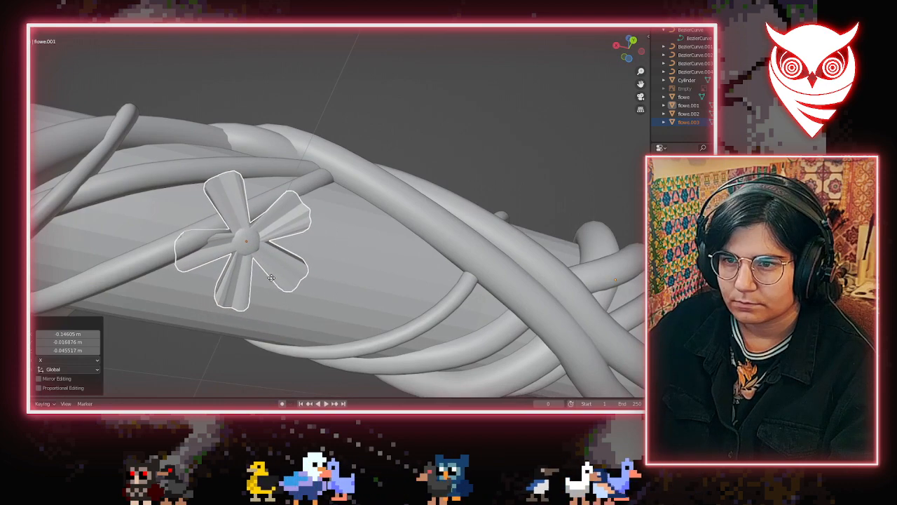
left_click(274, 274)
middle_click_drag(274, 274, 256, 324)
key("g")
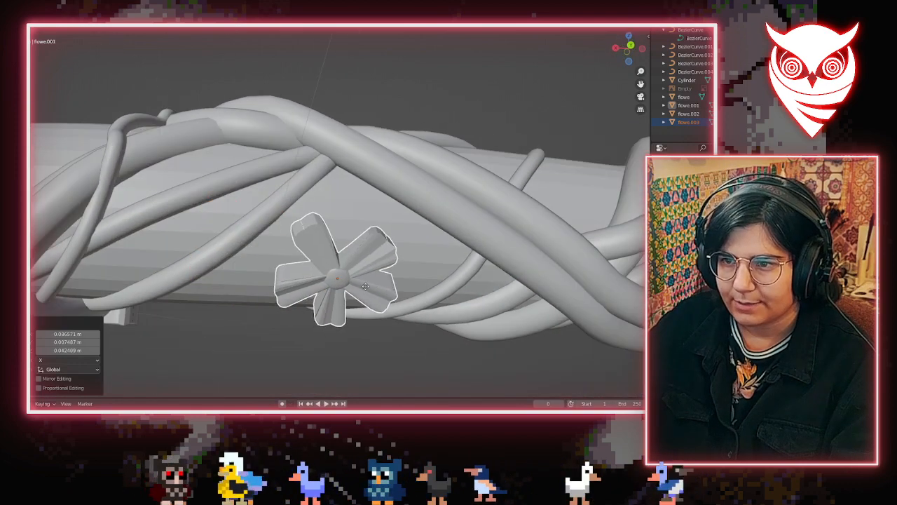
Seat the flower copy against the wand, moving it about 0.013 m in X, 0.045 m in Y and 0.011 m in Z
left_click(349, 279)
middle_click_drag(349, 279, 247, 232)
key("g")
left_click(282, 274)
scroll(388, 236, "down", 5)
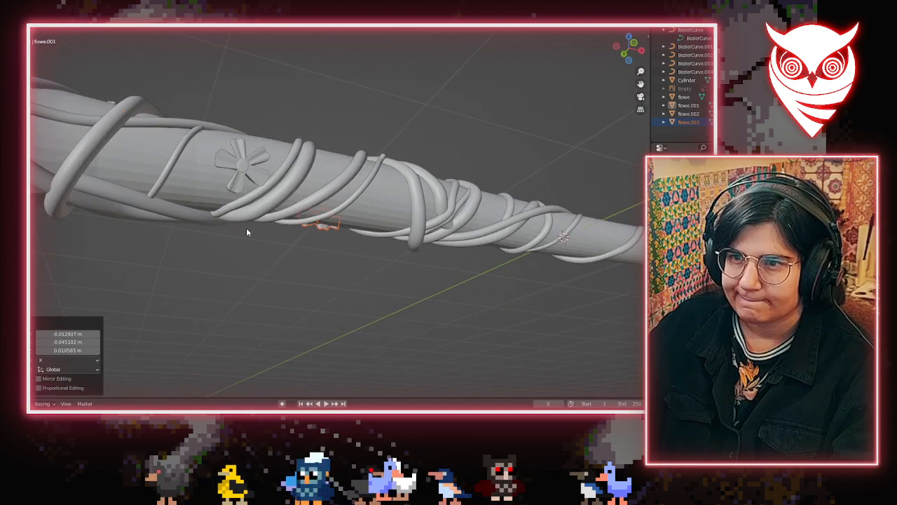
Move the flower beside the paired vines about 0.045 m in X, 0.158 m in Y and 0.083 m in Z toward the single thin vine
left_click(251, 174)
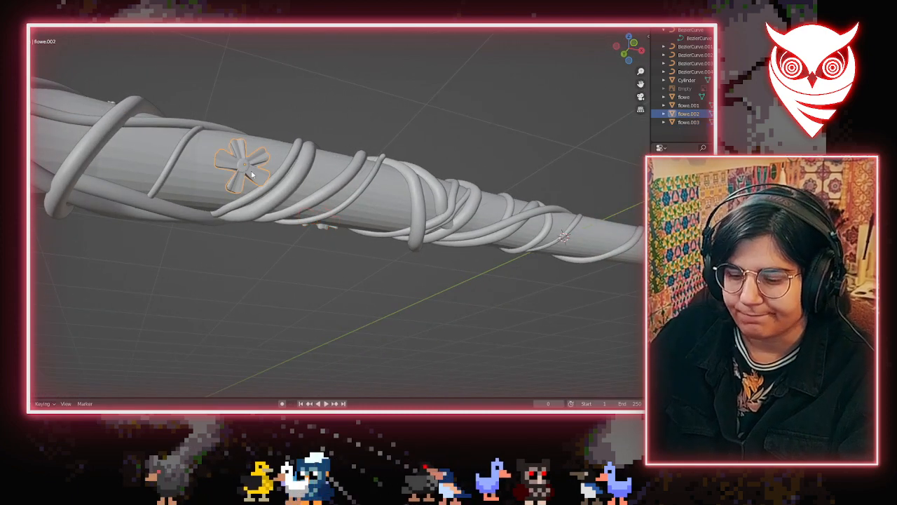
left_click(188, 163)
middle_click_drag(188, 163, 79, 234)
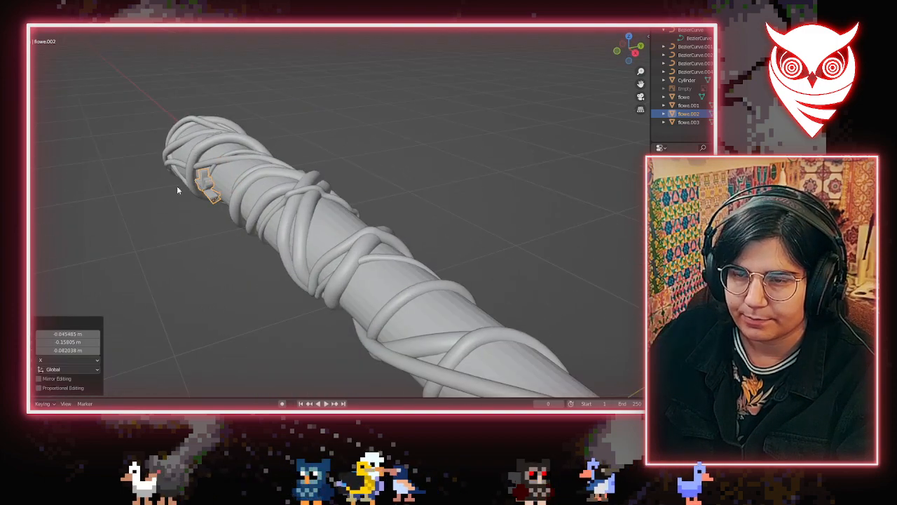
middle_click_drag(177, 190, 218, 194)
scroll(270, 195, "up", 5)
middle_click_drag(273, 196, 282, 222)
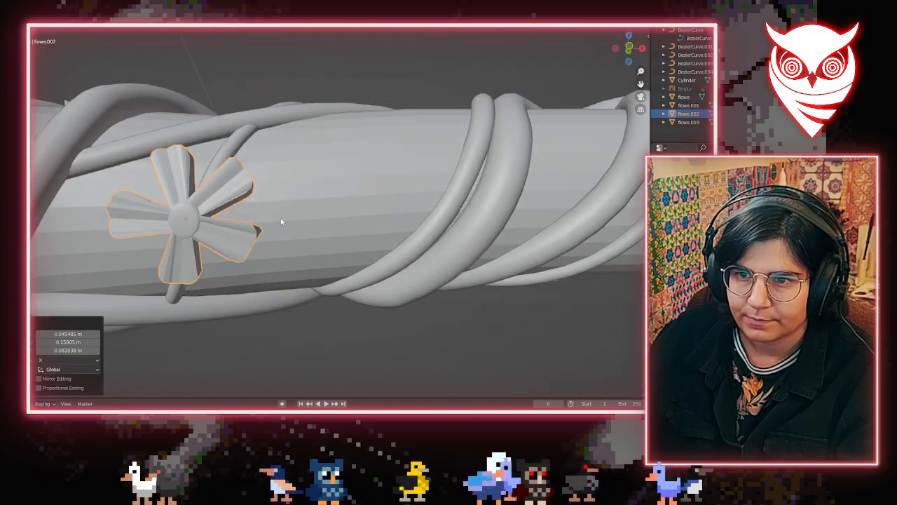
Nudge the flower on the thin vine about 0.02 m and a further 0.013 m in X, and turn its petals slightly
key("g")
left_click(261, 225)
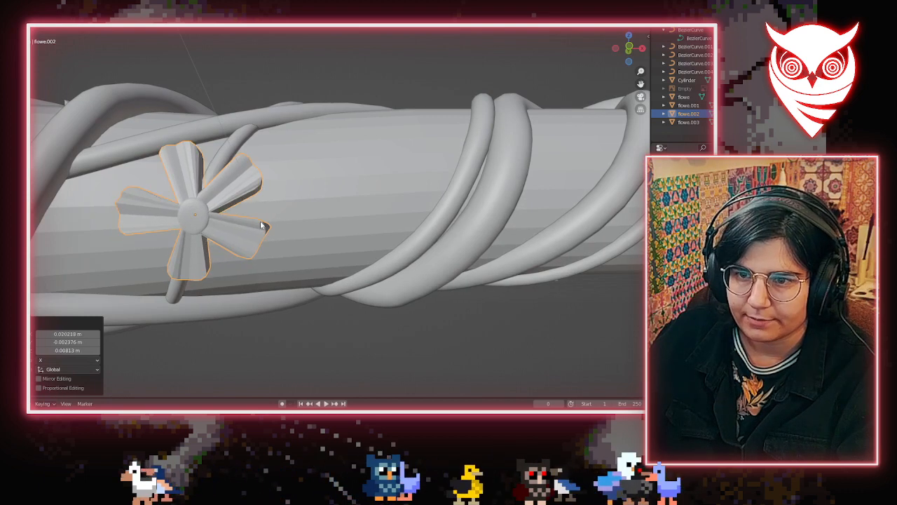
key("g")
left_click(270, 201)
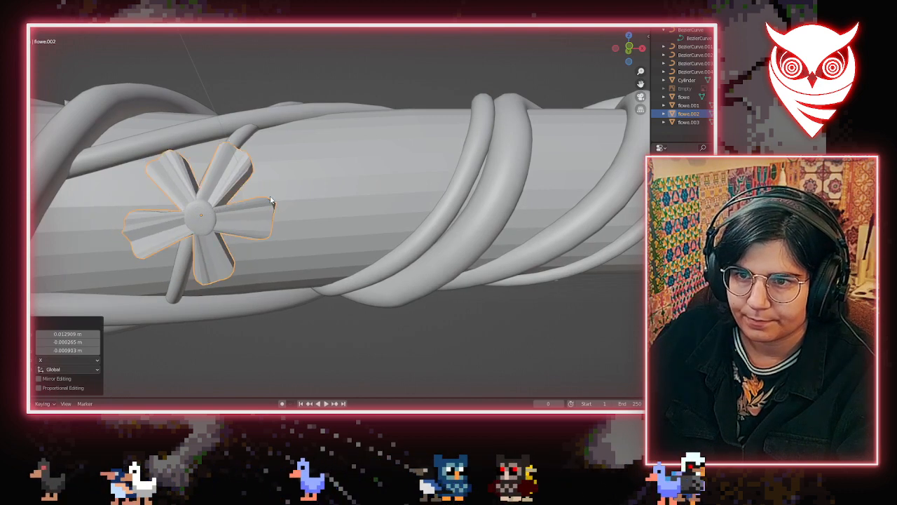
middle_click_drag(271, 201, 298, 212)
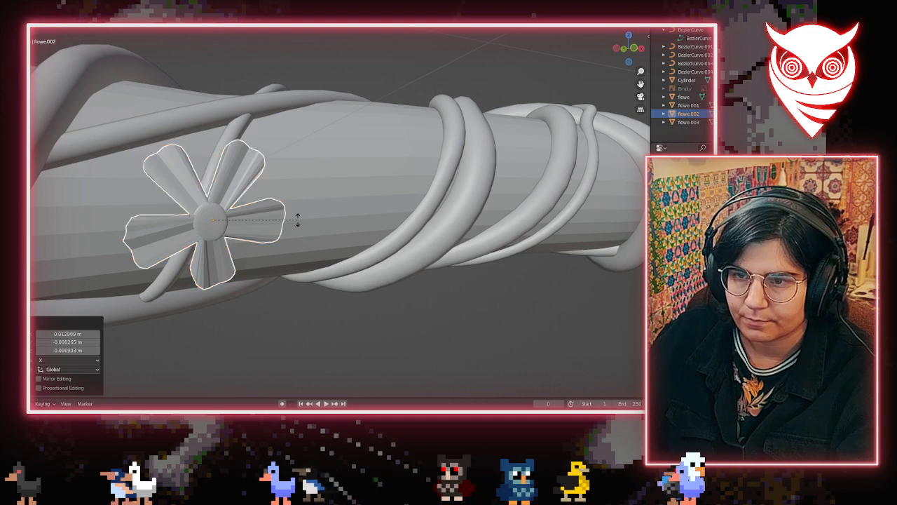
Rotate the flower on the thin vine 11.9° in the view plane and fine-tune its position over the vine
left_click(300, 228)
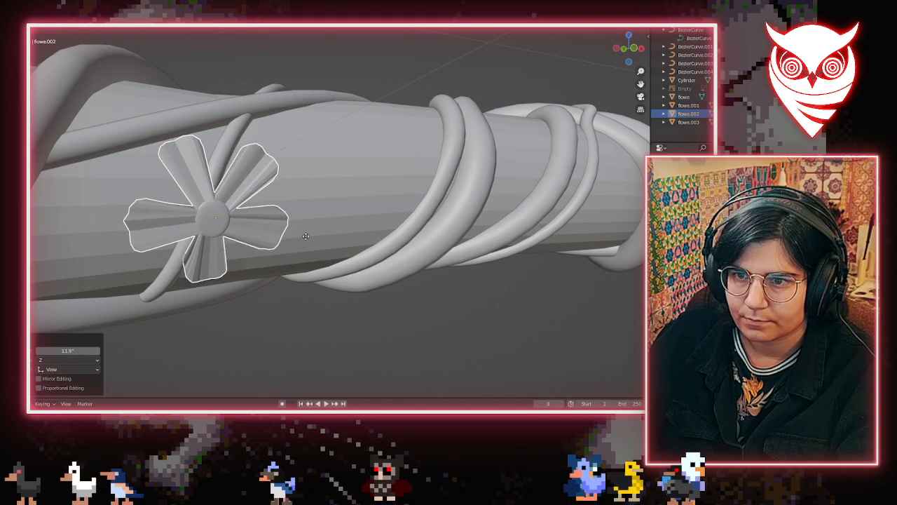
left_click(305, 236)
middle_click_drag(304, 234, 255, 234)
key("g")
key("Tab")
key("Tab")
Select the flower near the wand's rounded end and move it closer to the neighbouring vine
middle_click_drag(297, 292, 218, 252)
left_click(302, 289)
left_click(277, 242)
scroll(302, 251, "up", 4)
key("g")
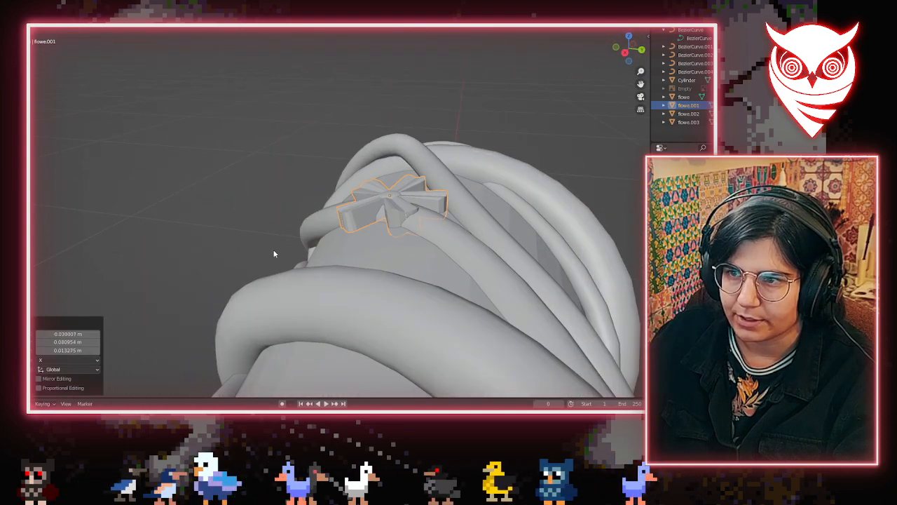
Lift the selected flower out of the two vines, ending with a move of about 0.017 m in X, 0.05 m in Y and 0.005 m in Z
middle_click_drag(274, 253, 310, 274)
key("g")
key("g")
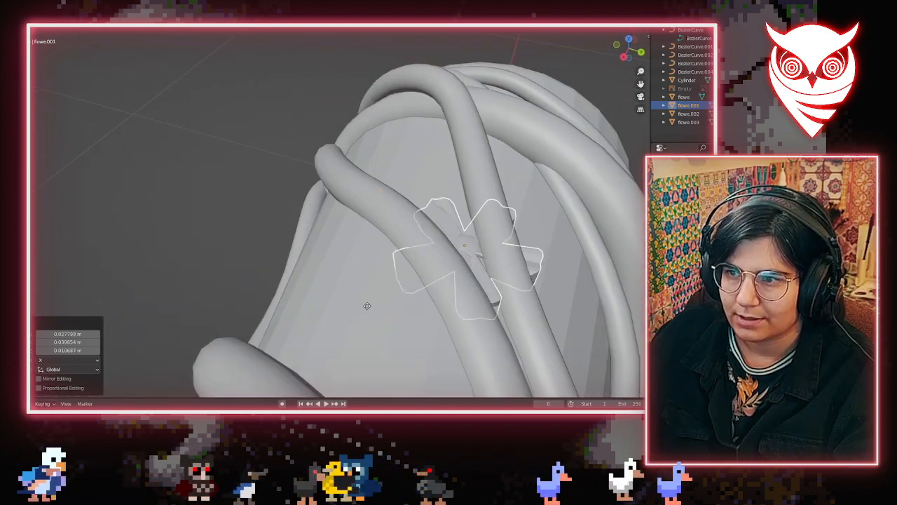
left_click(371, 287)
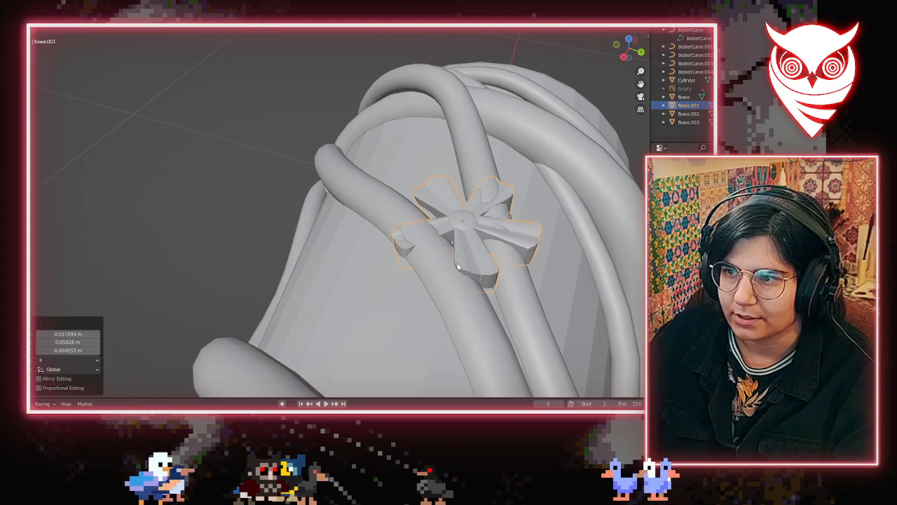
Reposition the flower over the vines from a second angle and shift it along the Y axis
middle_click_drag(458, 267, 404, 306)
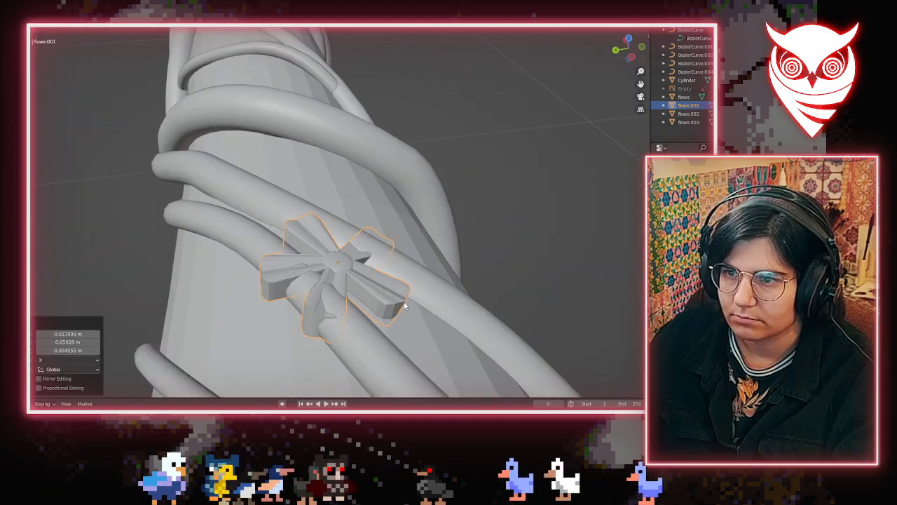
key("g")
left_click(372, 265)
middle_click_drag(372, 265, 262, 299)
key("g")
key("y")
left_click(351, 257)
Move the flower to the vine's upper end, tilt it to follow the wand, and shift it about 0.008 m in X and 0.019 m in Y
middle_click_drag(341, 286, 166, 269)
key("g")
left_click(212, 307)
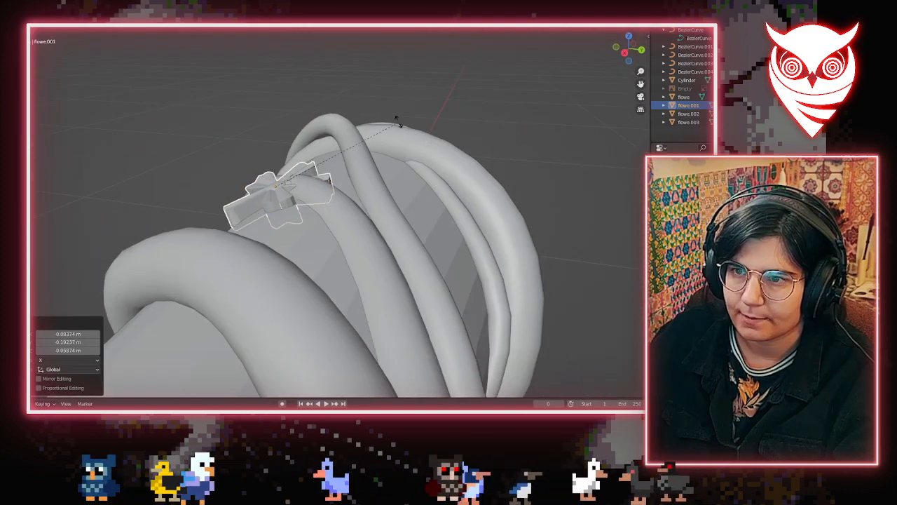
left_click(363, 107)
middle_click_drag(363, 108, 550, 128)
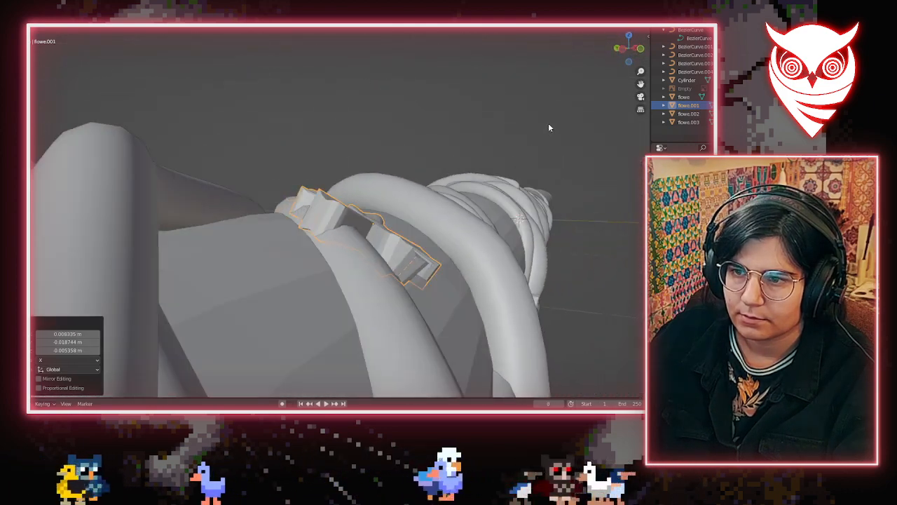
Rotate the flower at the vine's end about 7.39° in the view plane and lower it toward the wand surface
middle_click_drag(476, 145, 254, 98)
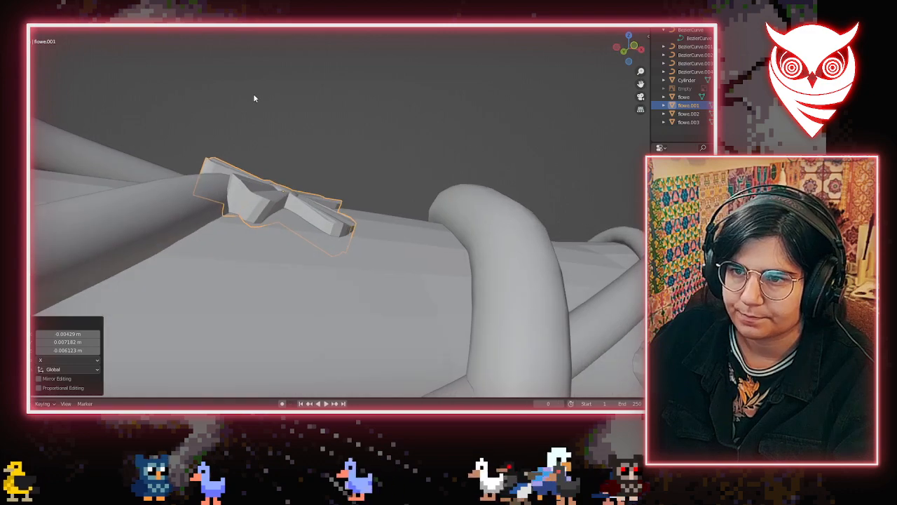
left_click(235, 86)
key("g")
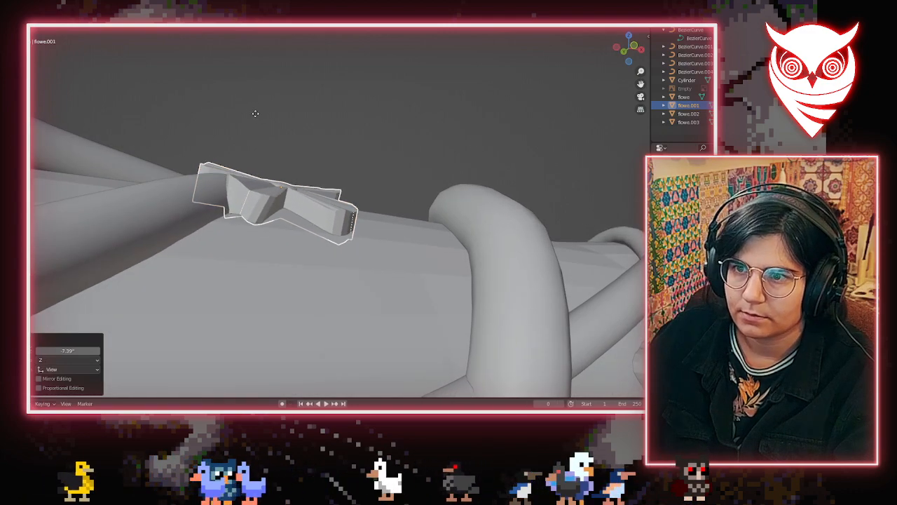
left_click(261, 116)
Rotate the flower further to match the wand's slope, nudge it about 0.01 m in X, and open its mesh for editing
mouse_move(266, 118)
middle_mouse_down()
mouse_move(412, 169)
mouse_move(341, 164)
mouse_move(332, 150)
mouse_move(302, 154)
mouse_move(96, 277)
mouse_move(274, 179)
middle_mouse_up()
key("r")
left_click(424, 161)
key("g")
left_click(387, 162)
key("g")
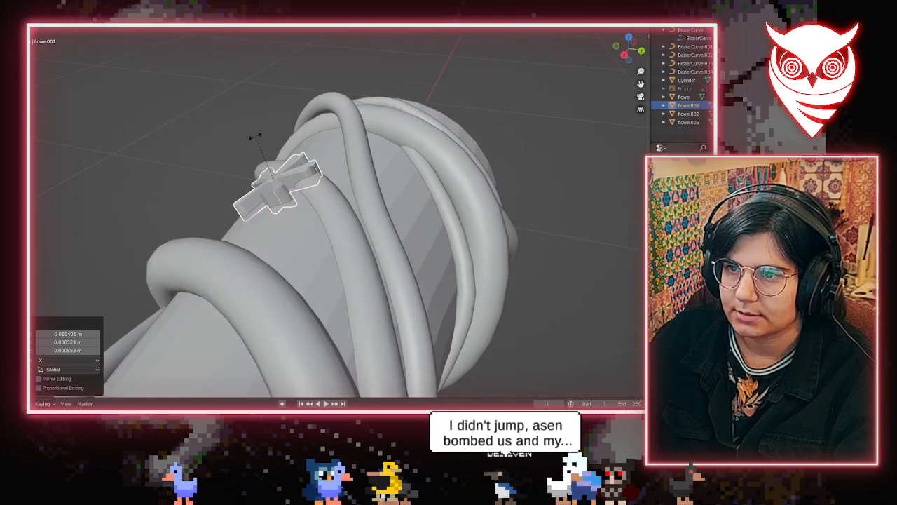
left_click(245, 130)
middle_click_drag(245, 130, 253, 260)
key("Tab")
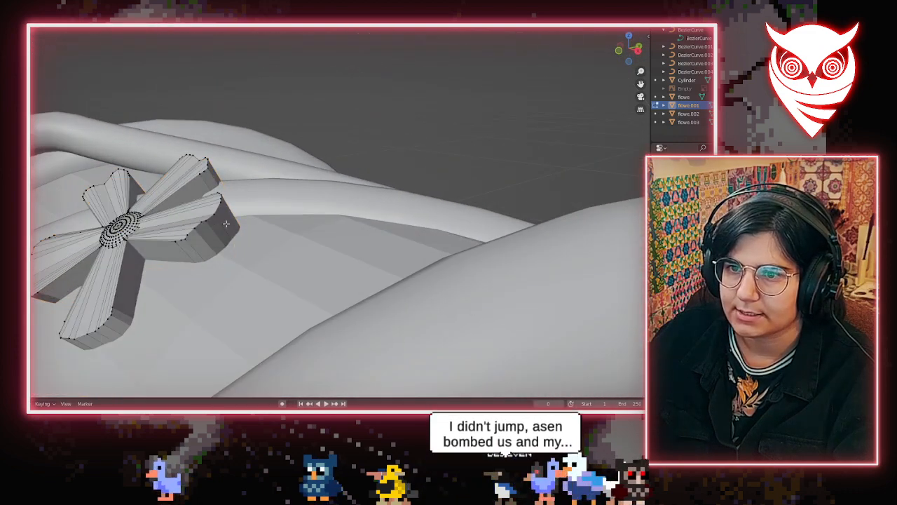
Bend the tip of one flower petal down toward the wand with proportional editing, first lowering it about 0.011 m in Z
left_click(252, 264)
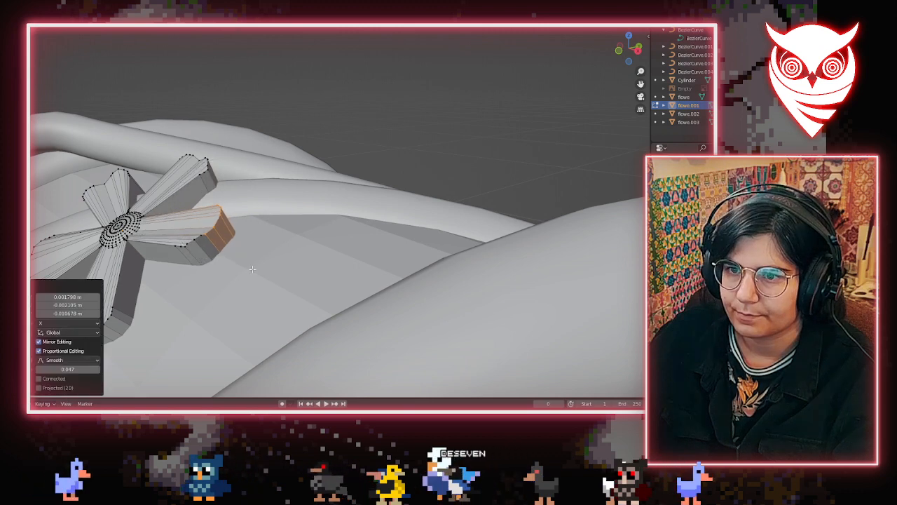
middle_click_drag(252, 265, 279, 150)
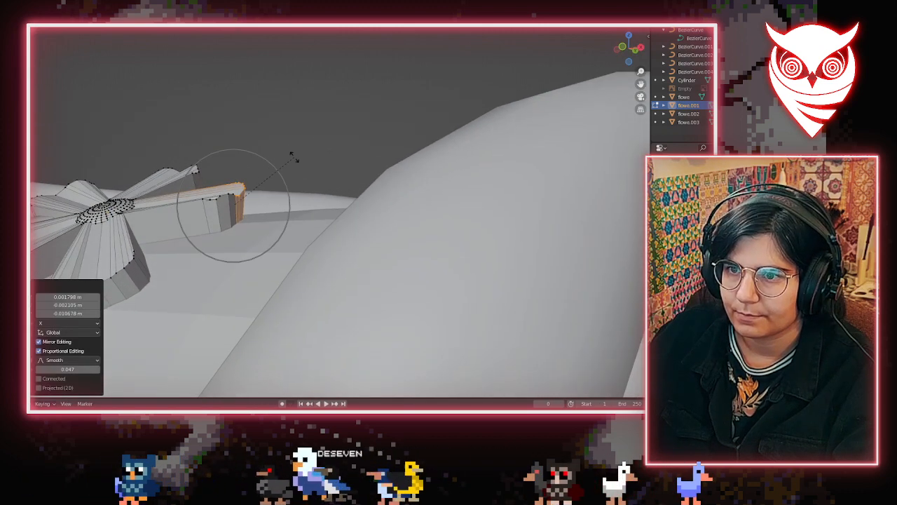
key("g")
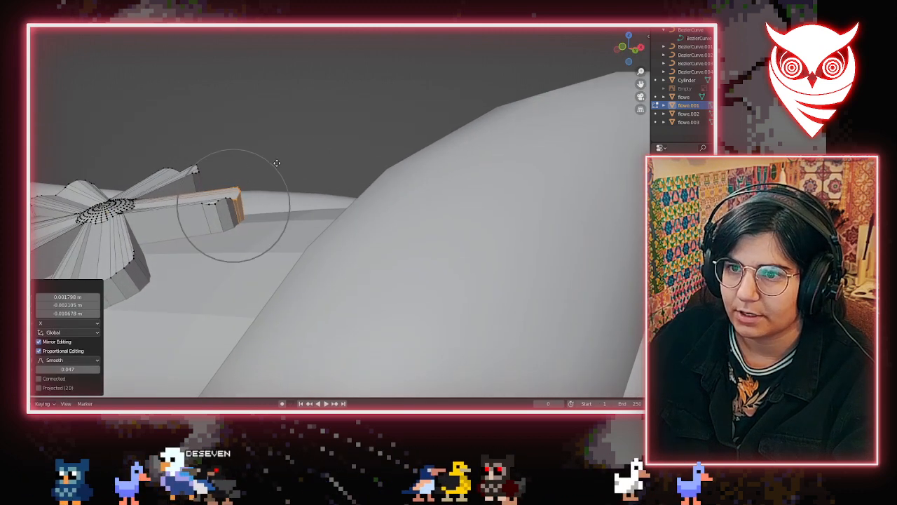
left_click(271, 164)
Pull the outer edge of the neighbouring petal in toward the vine, about 0.007 m in X and 0.006 m in Z
middle_click_drag(271, 164, 384, 183)
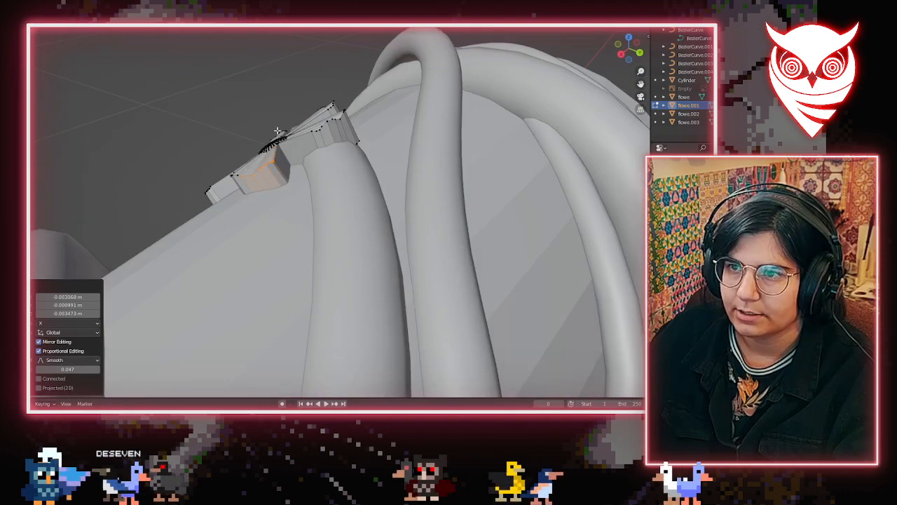
key("g")
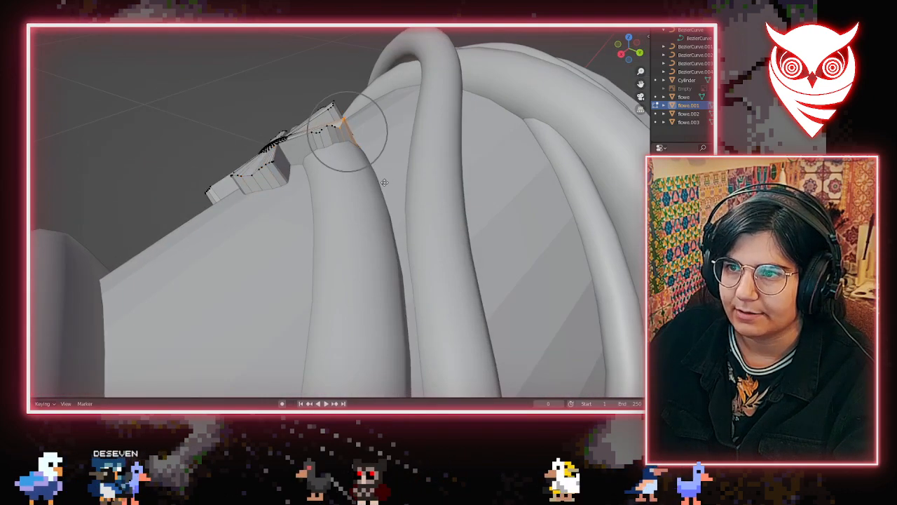
left_click(378, 180)
middle_click_drag(379, 180, 370, 238)
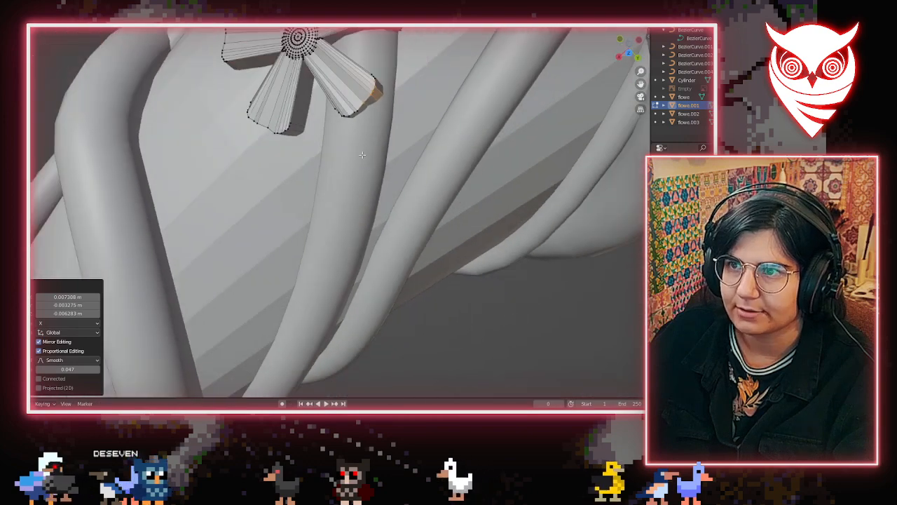
Pull in the end vertices of the next petal overlapping the vine and leave the flower's mesh editing
mouse_move(345, 64)
middle_mouse_down()
mouse_move(331, 104)
mouse_move(335, 63)
middle_mouse_up()
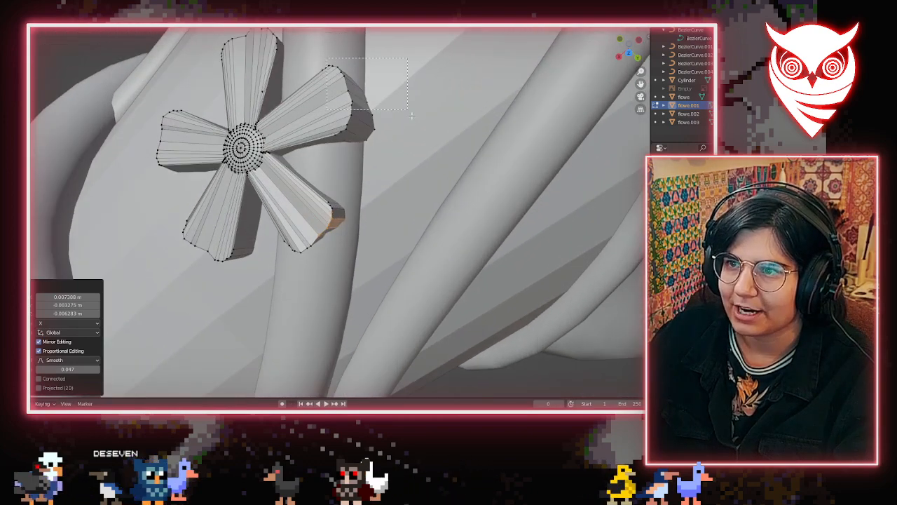
left_click_drag(411, 116, 412, 116)
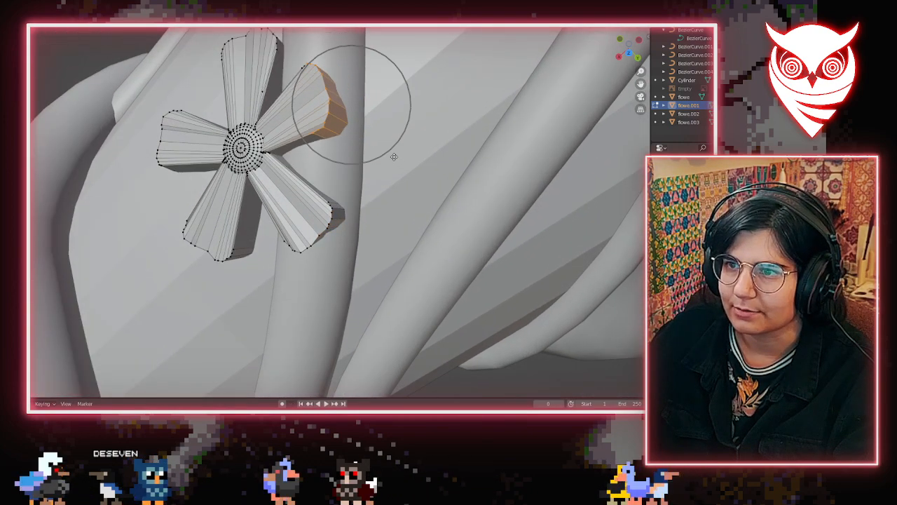
left_click(394, 157)
middle_click_drag(394, 157, 379, 223)
key("Tab")
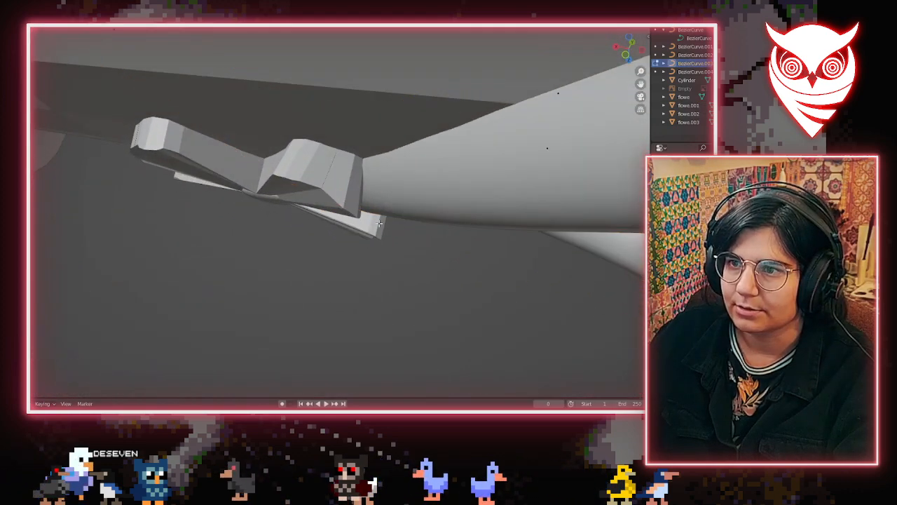
Reopen the flower's mesh, reposition the petal-tip vertices beside the vine's end, and return to object mode
left_click(291, 206)
key("Tab")
middle_click_drag(292, 206, 347, 217)
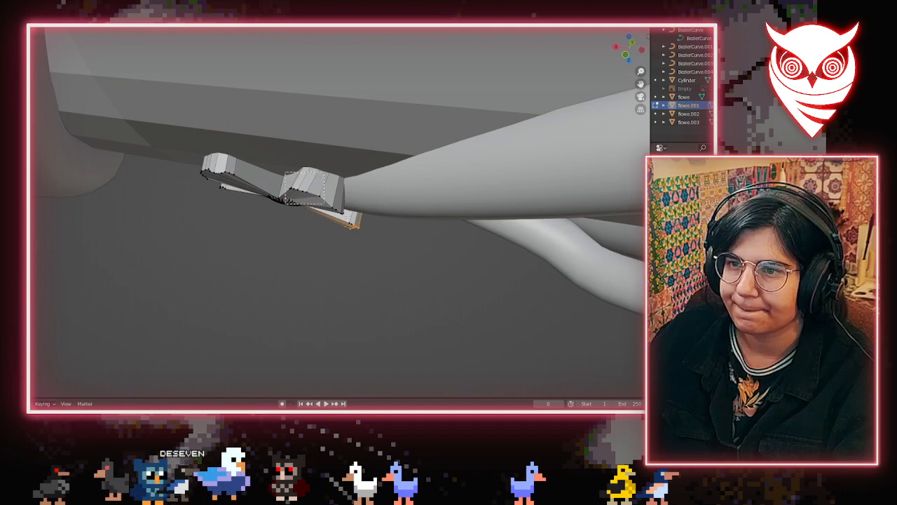
left_click(352, 193)
left_click(343, 209)
key("g")
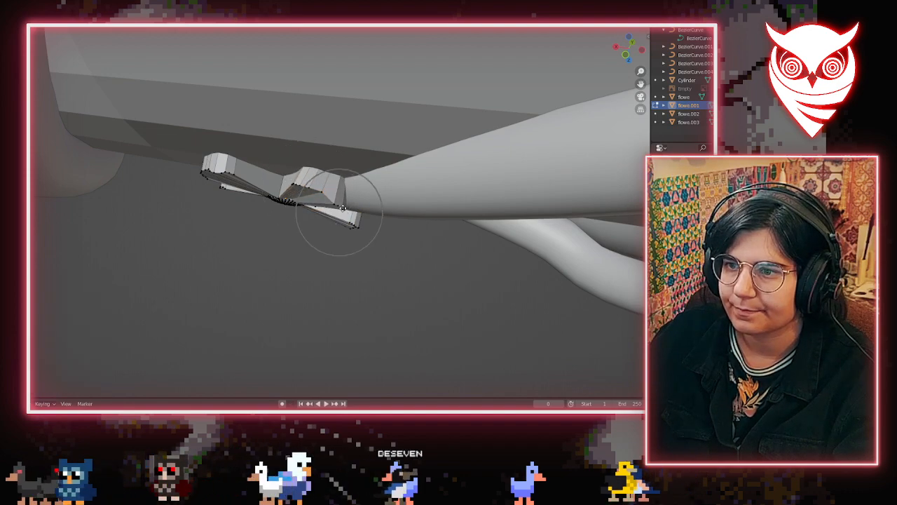
left_click(343, 209)
scroll(319, 225, "down", 3)
middle_click_drag(319, 226, 356, 254)
key("Tab")
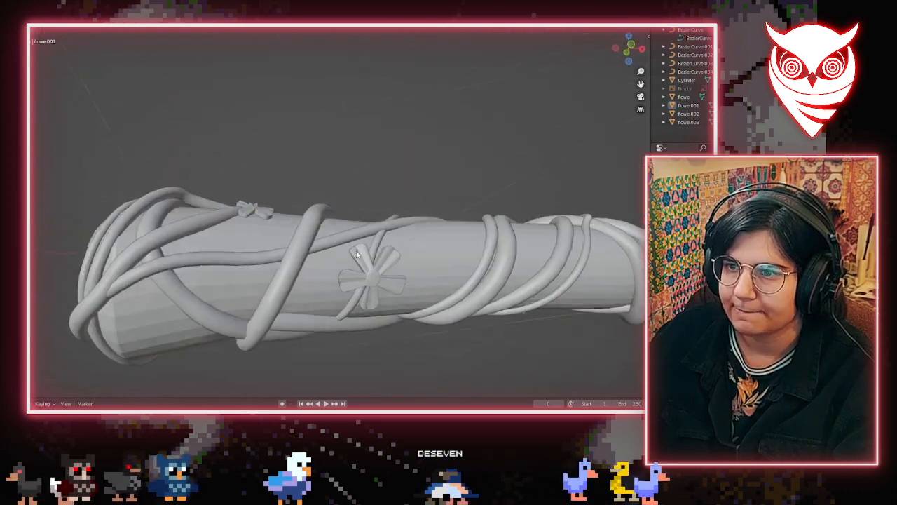
Select flower flowe.003 and slide it along the wand, ending with a shift of about 0.178 m in X and 0.077 m in Y
scroll(357, 254, "down", 5)
middle_click_drag(373, 345, 326, 219)
scroll(391, 210, "up", 5)
left_click(326, 219)
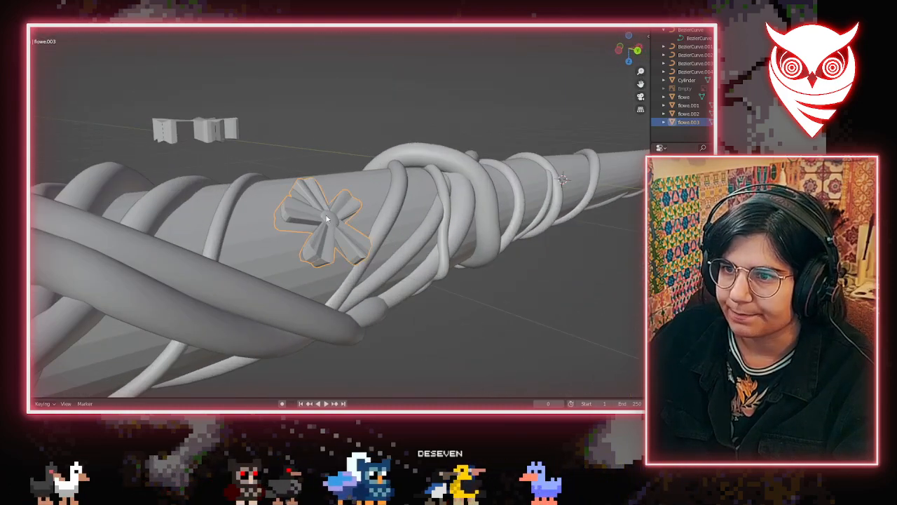
key("g")
left_click(382, 209)
middle_click_drag(382, 209, 337, 223)
key("g")
left_click(413, 210)
middle_click_drag(414, 210, 317, 244)
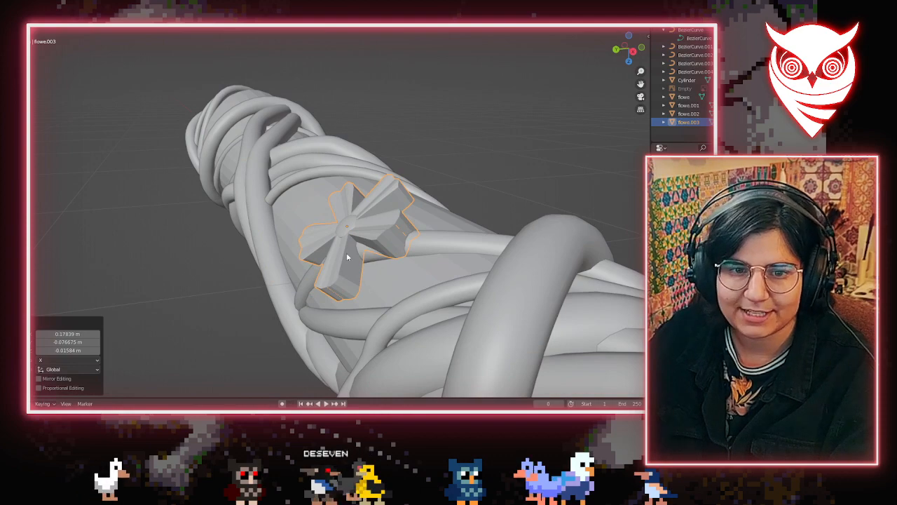
Shift the selected flower by about 0.032 m in X, 0.056 m in Y and 0.083 m in Z
middle_click_drag(375, 268, 306, 307)
key("KP_7")
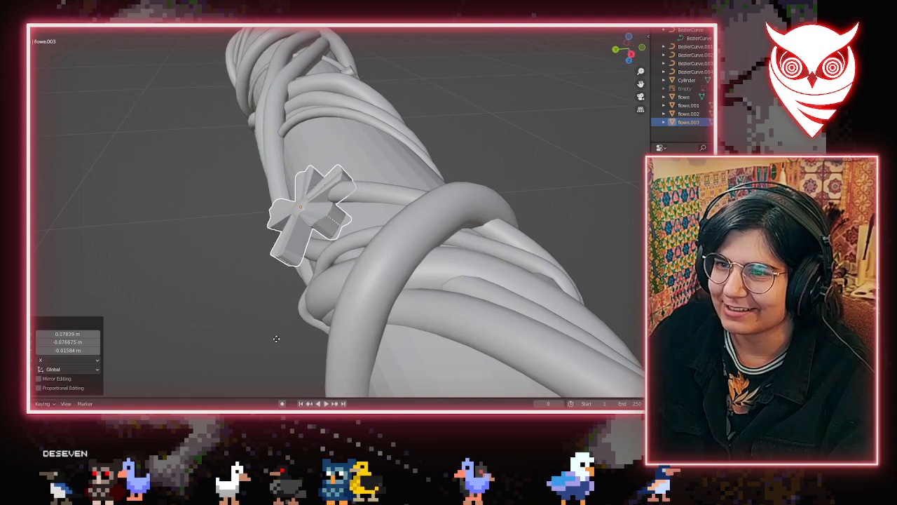
left_click(276, 338)
middle_click_drag(276, 338, 332, 354)
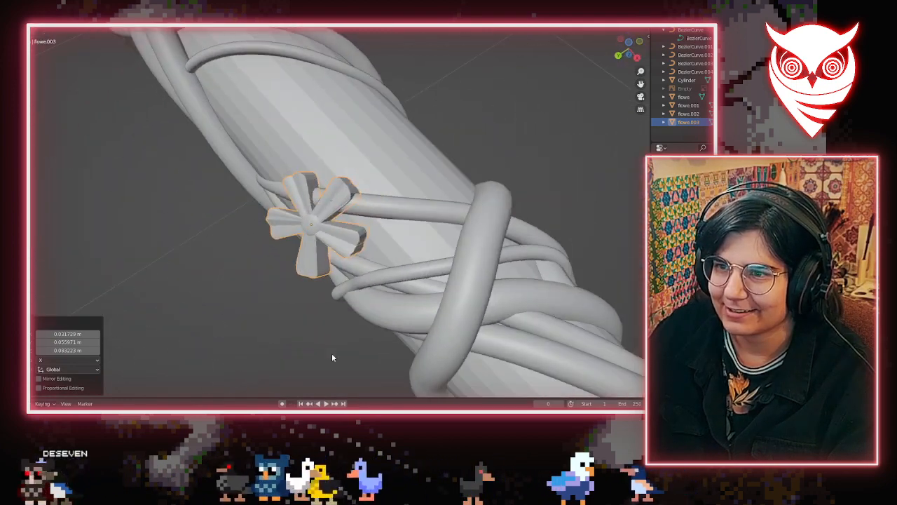
Bring the flower over the thin vine's end by about 0.145 m in Y, and readjust its height against the wand
key("g")
left_click(377, 288)
middle_click_drag(377, 288, 224, 284)
key("g")
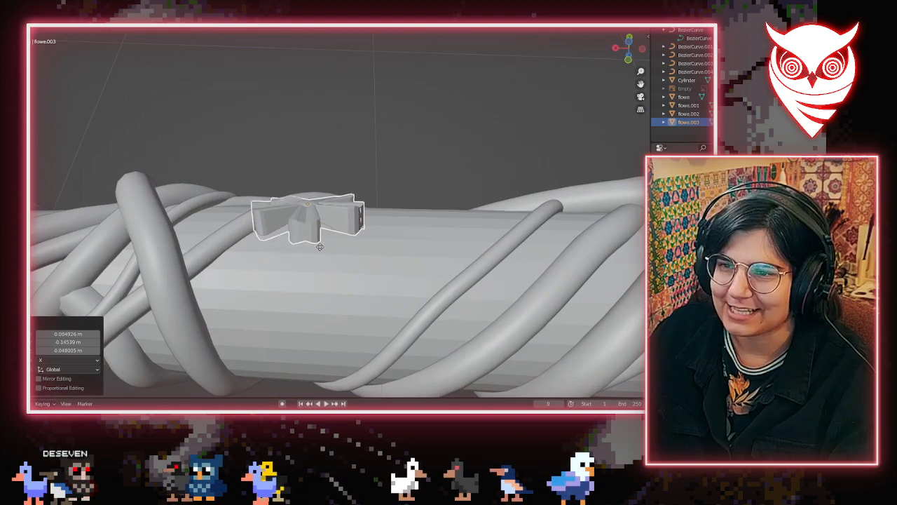
left_click(318, 242)
middle_click_drag(318, 242, 340, 277)
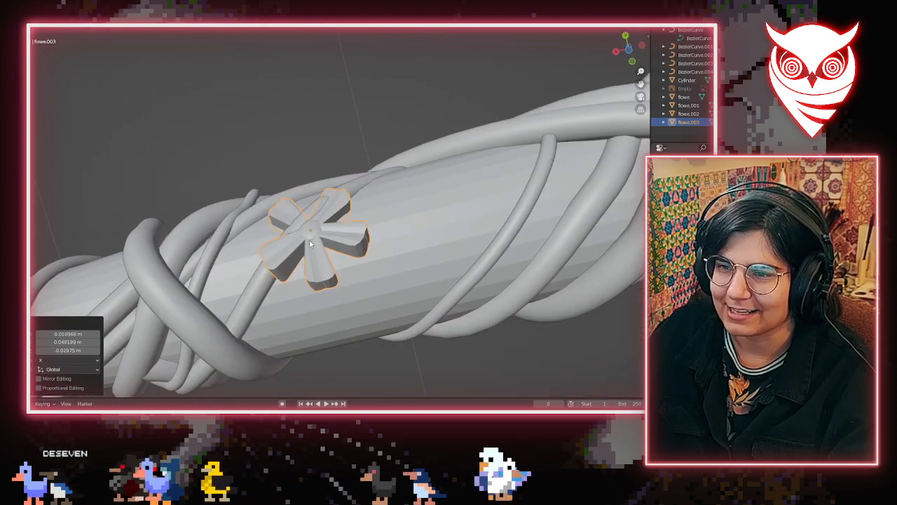
Focus on the flower and rotate it in the view plane to follow the wand's surface
key("KP_Decimal")
scroll(311, 242, "up", 5)
middle_click_drag(311, 243, 462, 166)
key("r")
left_click(477, 204)
middle_click_drag(476, 204, 341, 193)
Rotate the flower's outer petal about 11.8° in the view plane with proportional editing and finish editing the mesh
key("Tab")
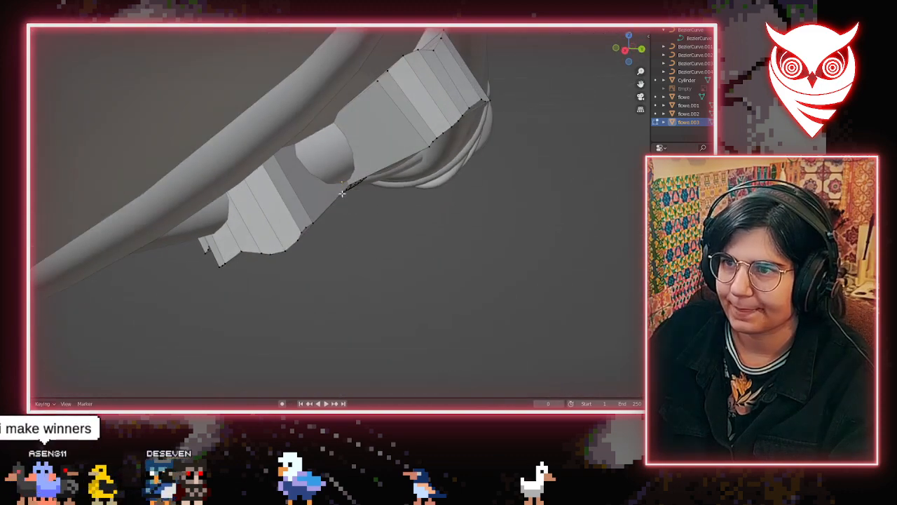
middle_click_drag(426, 84, 302, 131)
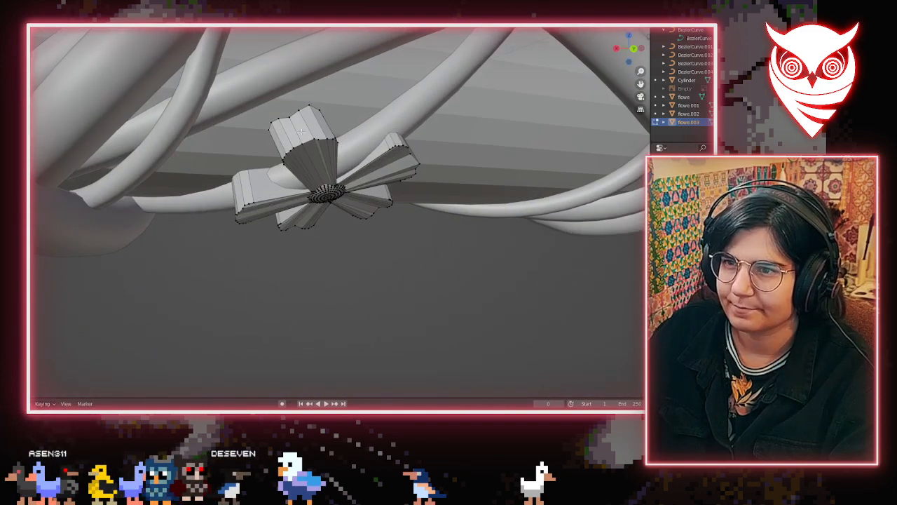
middle_click_drag(342, 176, 277, 201)
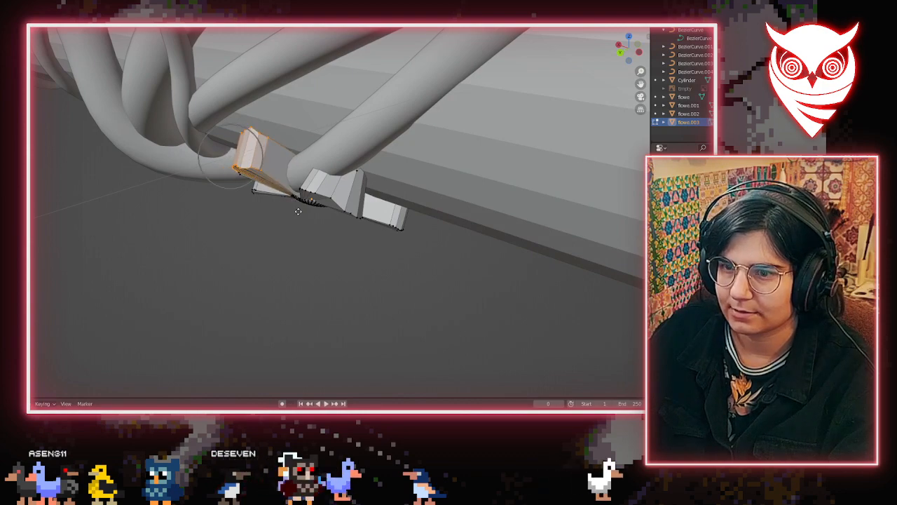
left_click(294, 218)
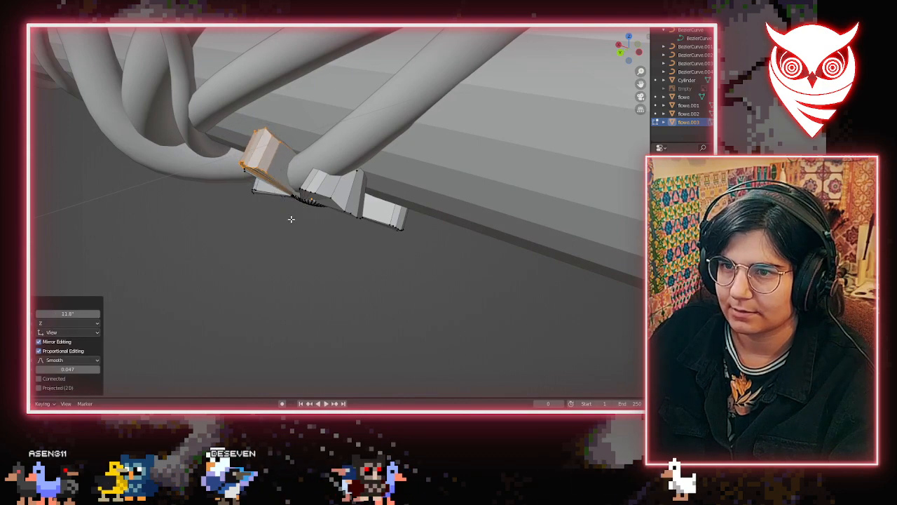
middle_click_drag(290, 219, 395, 269)
key("Tab")
left_click(464, 245)
key("Tab")
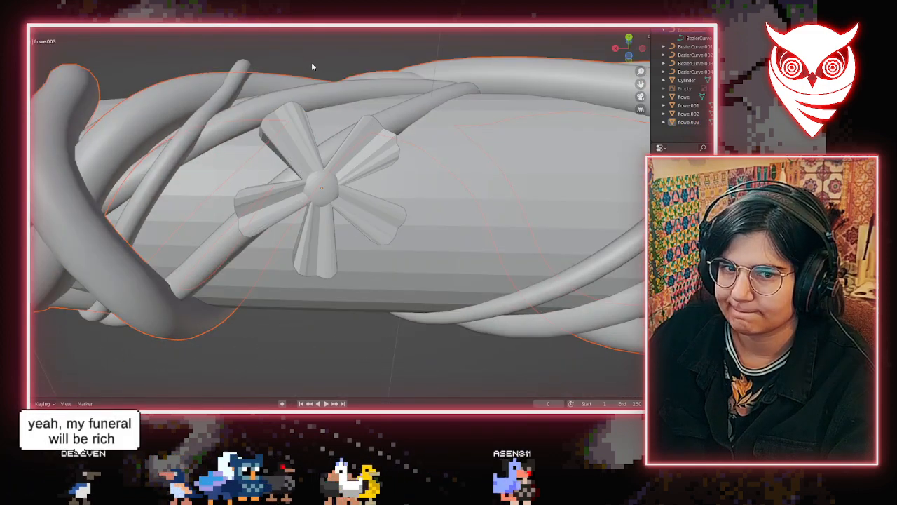
Reposition the whole flower over the vines, shifting it about 0.018 m in X and 0.013 m in Z
scroll(295, 235, "down", 4)
middle_click_drag(263, 305, 425, 287)
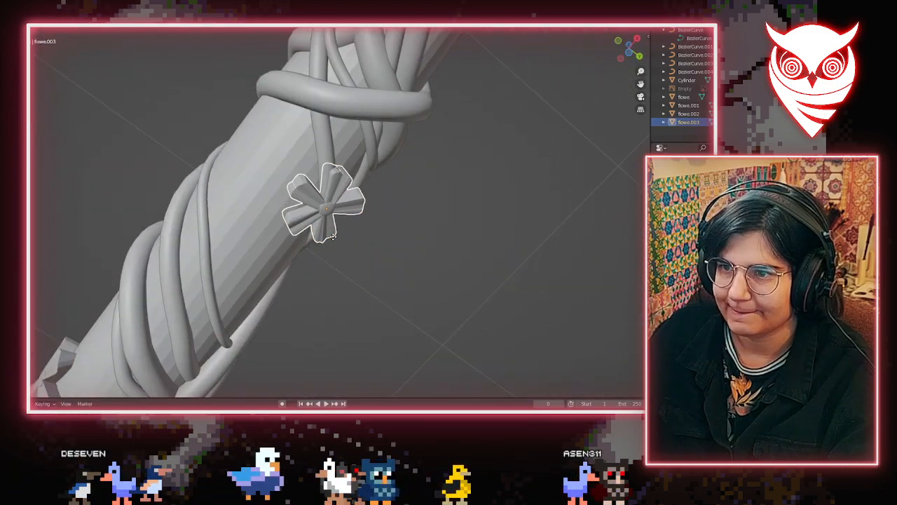
left_click(333, 235)
middle_click_drag(335, 237, 274, 225)
key("g")
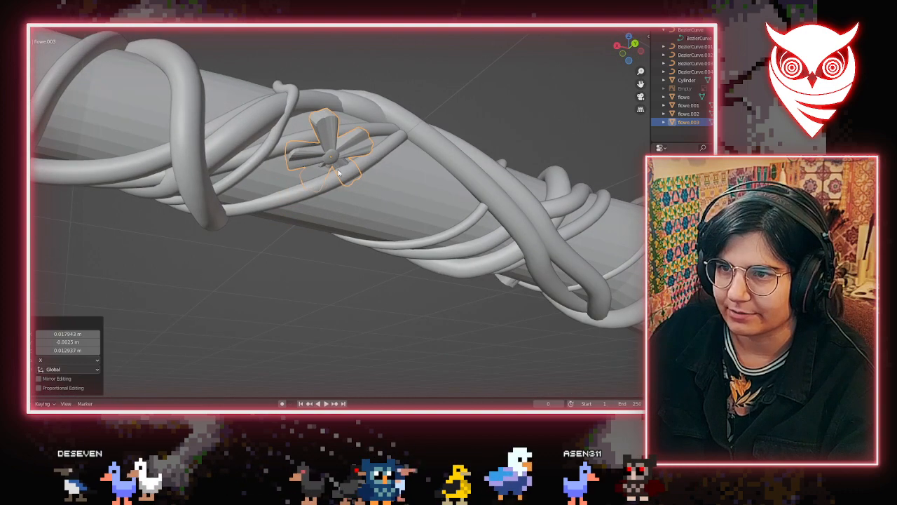
Rotate the flower in the view plane from several angles to align it with the wand's side
middle_click_drag(338, 173, 347, 248)
key("KP_Decimal")
key("r")
left_click(422, 143)
middle_click_drag(422, 144, 507, 286)
key("r")
left_click(423, 305)
key("r")
left_click(418, 159)
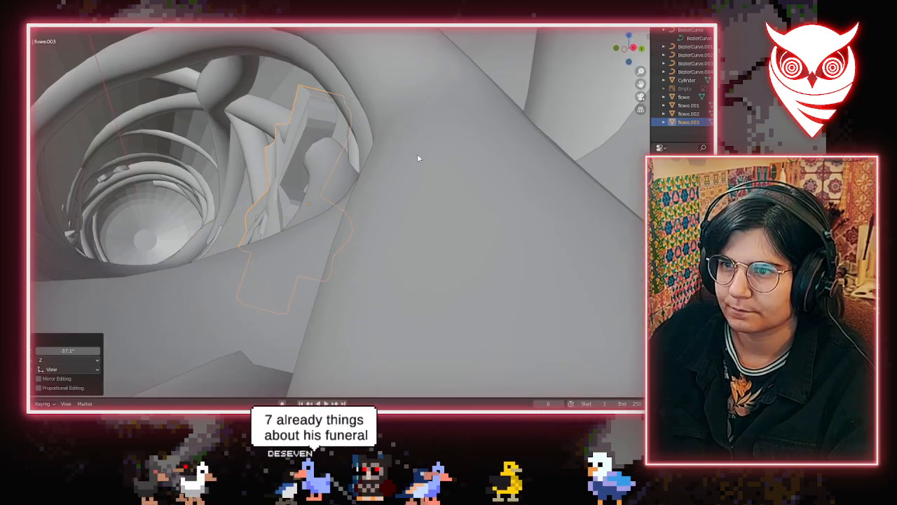
Move the flower about 0.009 m in X and 0.021 m in Y, and fine-tune it by about 0.005 m in Y
middle_click_drag(417, 158, 337, 212)
key("g")
left_click(311, 209)
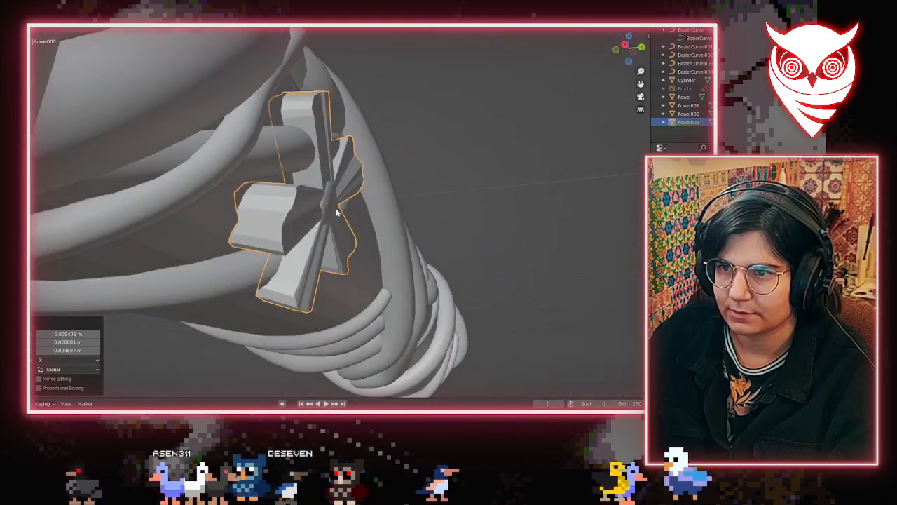
key("g")
middle_click_drag(363, 299, 395, 277)
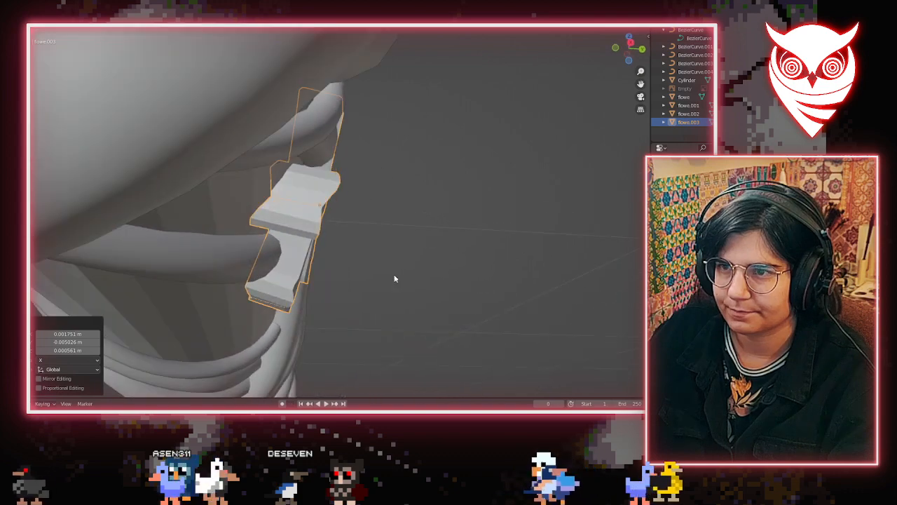
Tilt the flower to the wand's slope and shift it about 0.004 m in X and 0.02 m in Y
key("r")
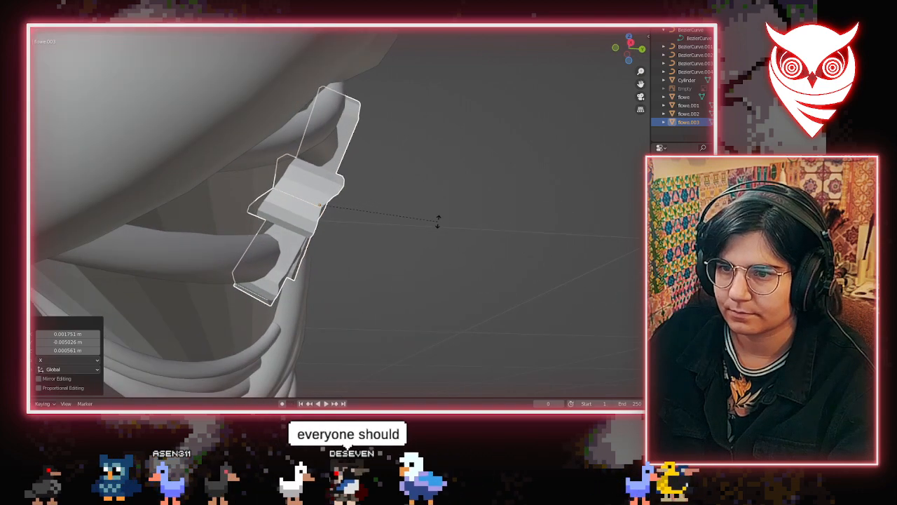
left_click(434, 219)
middle_click_drag(402, 232, 398, 262)
key("g")
left_click(251, 291)
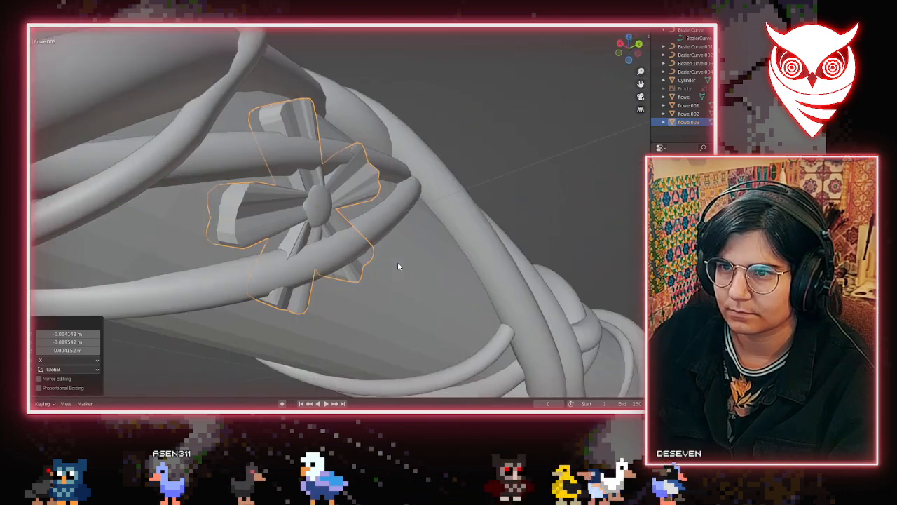
Pull the flower out over the vines by about 0.027 m in X, 0.024 m in Y and 0.008 m in Z
key("g")
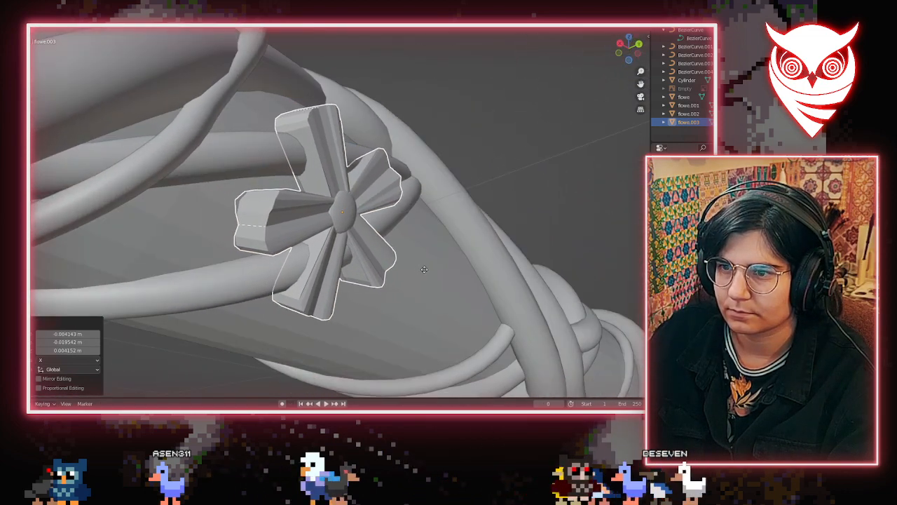
middle_click_drag(424, 274, 365, 316)
scroll(341, 278, "down", 7)
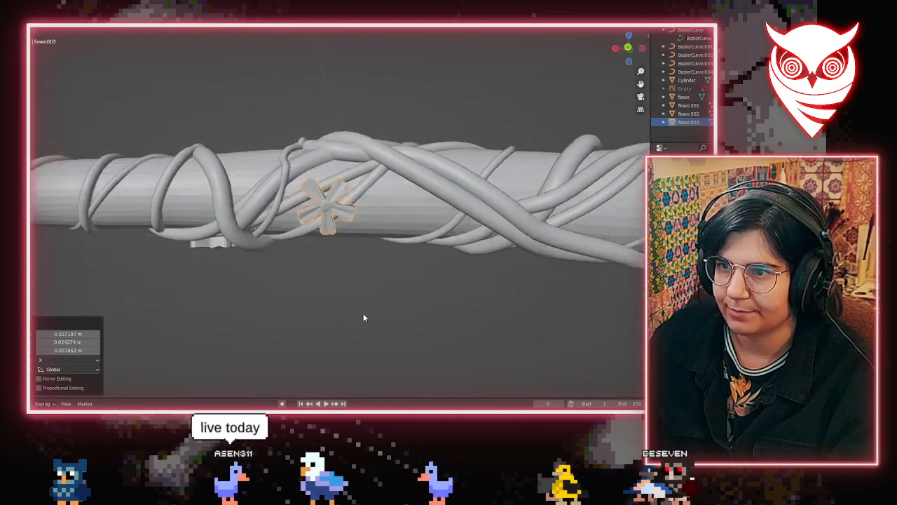
Open the flower's mesh and pull one petal's tip about 0.033 m in Y and 0.014 m in Z with proportional size 0.123
scroll(366, 324, "up", 5)
key("Tab")
scroll(361, 224, "up", 4)
middle_click_drag(355, 199, 384, 259)
left_click_drag(181, 82, 268, 190)
key("g")
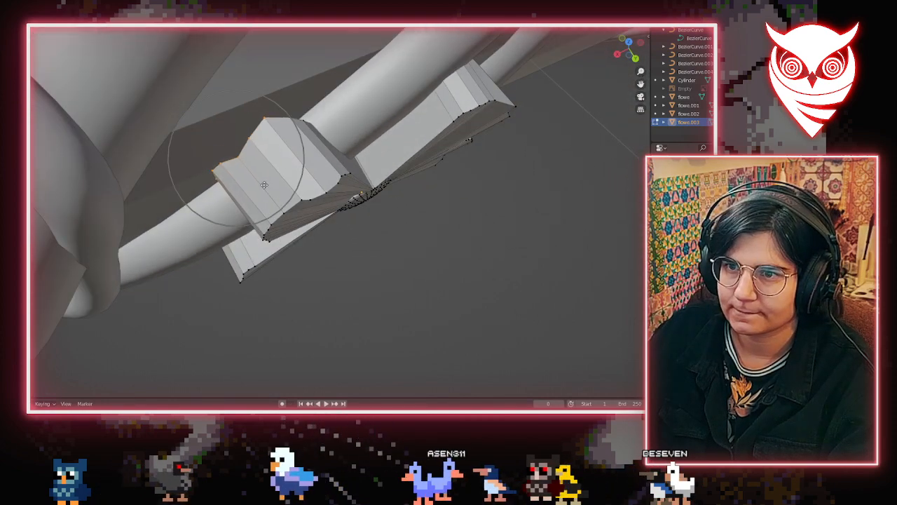
scroll(243, 154, "down", 3)
left_click(239, 149)
Move the next petal's outer end about -0.016 m in Y and 0.007 m in Z with proportional size 0.123
scroll(238, 148, "down", 4)
middle_click_drag(298, 196, 326, 233)
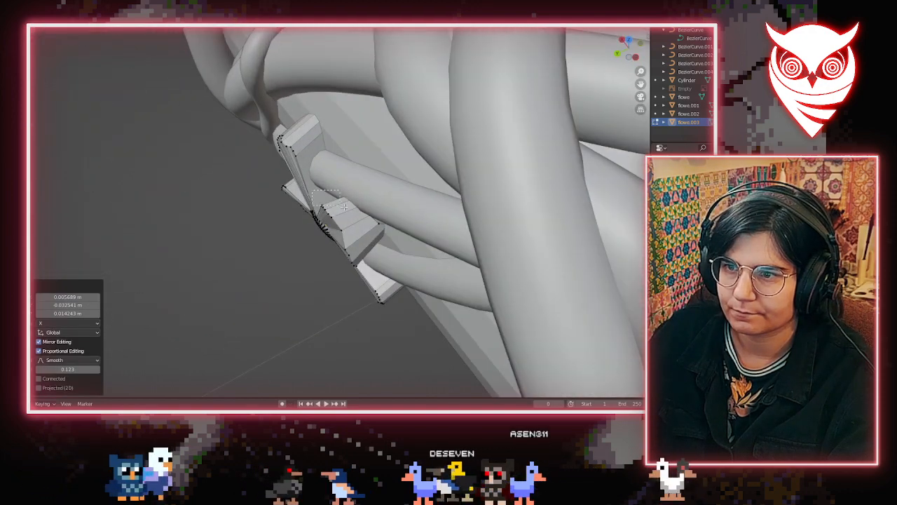
left_click_drag(368, 208, 370, 207)
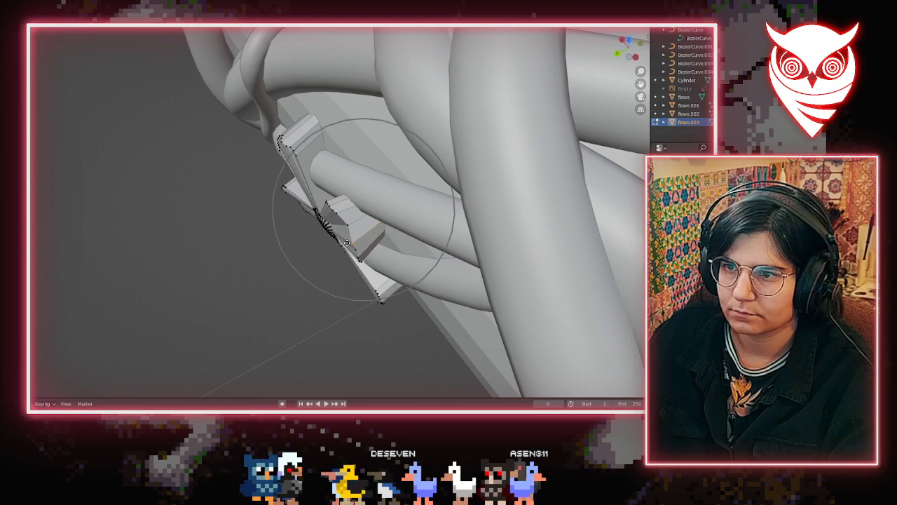
left_click(349, 239)
middle_click_drag(349, 240, 316, 162)
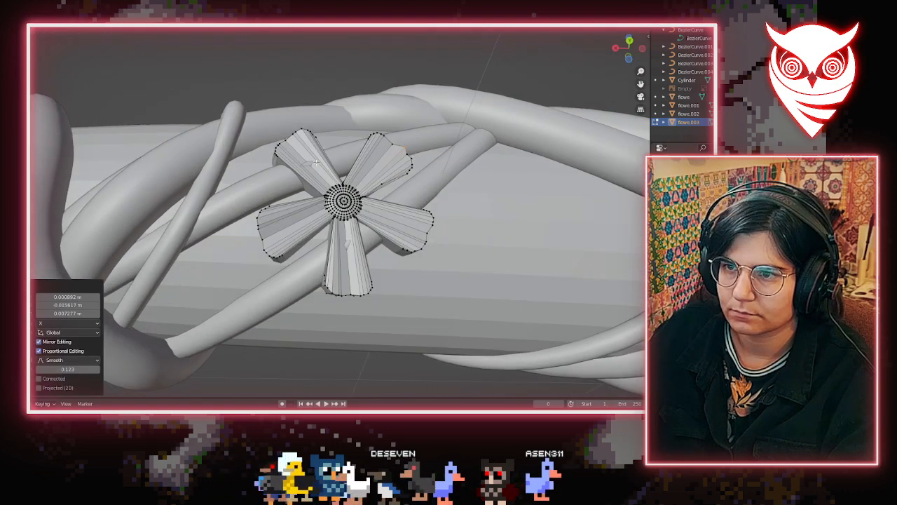
Nudge the opposite petal's tip about 0.004 m in Y and 0.005 m in Z with proportional size 0.123
left_click(302, 162)
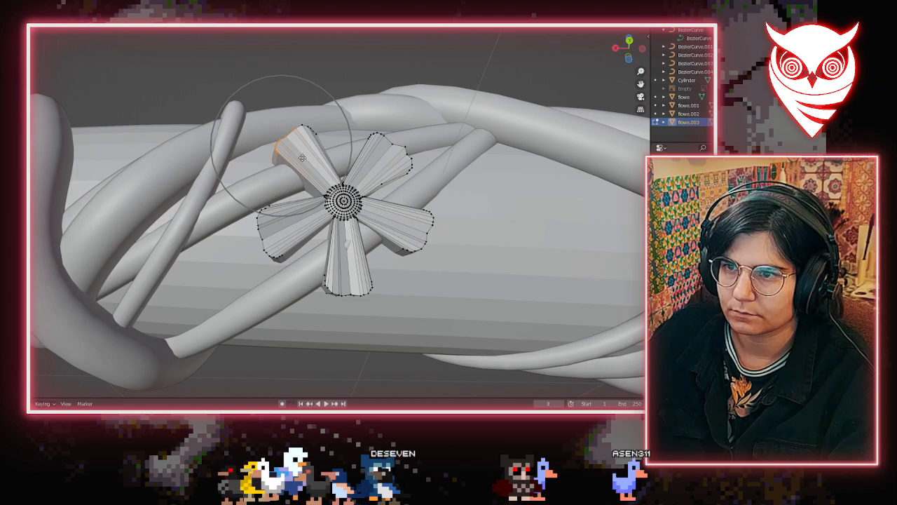
left_click(302, 157)
middle_click_drag(302, 157, 354, 144)
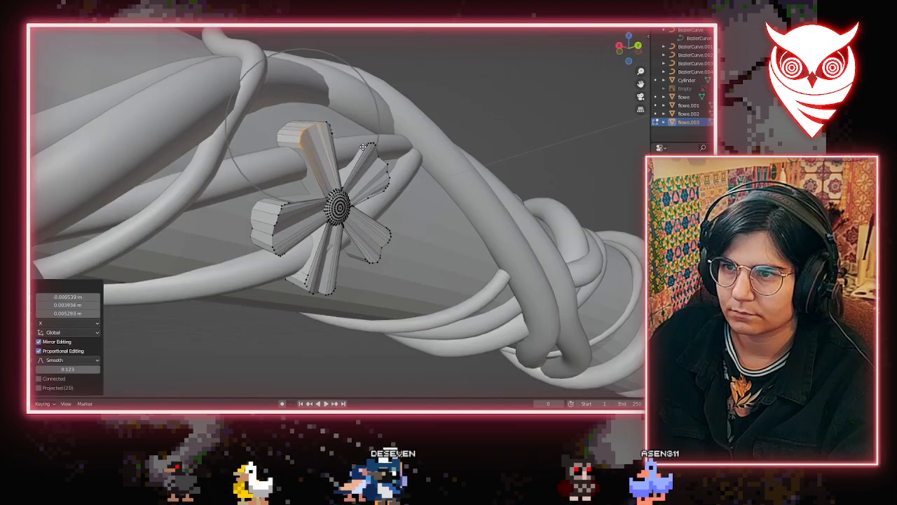
Move the outer ends of the two petals over the lower vine closer to the wand, using a smaller proportional size
middle_click_drag(382, 215, 298, 188)
left_click_drag(283, 248, 283, 249)
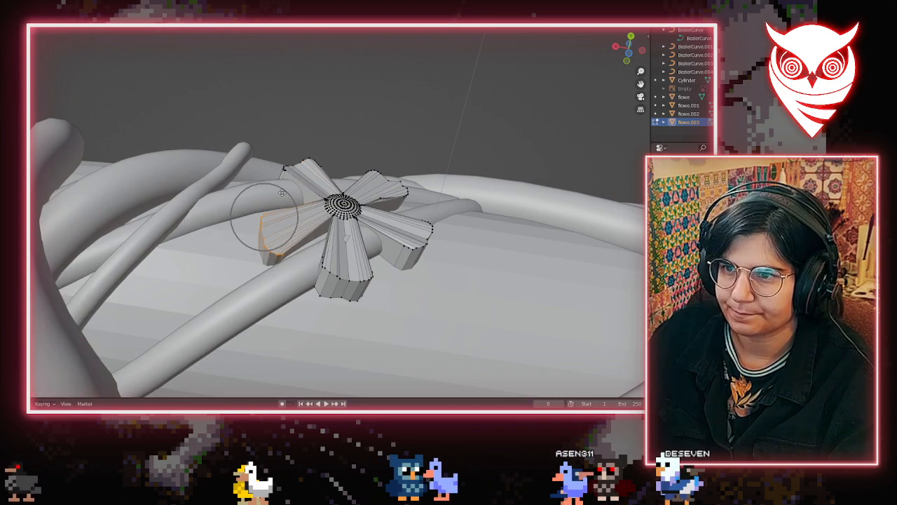
left_click(281, 194)
middle_click_drag(281, 193, 317, 265)
left_click_drag(376, 326, 376, 325)
key("g")
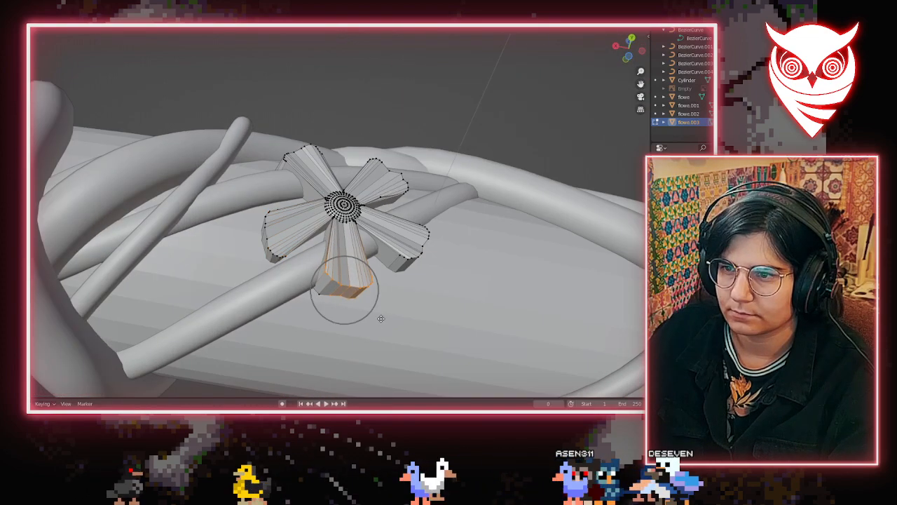
left_click(381, 318)
Move the petal's end about -0.026 m in X, 0.018 m in Y and 0.018 m in Z, and adjust the neighbouring petal's back edge
middle_click_drag(381, 318, 263, 173)
left_click(384, 316)
key("g")
left_click(346, 317)
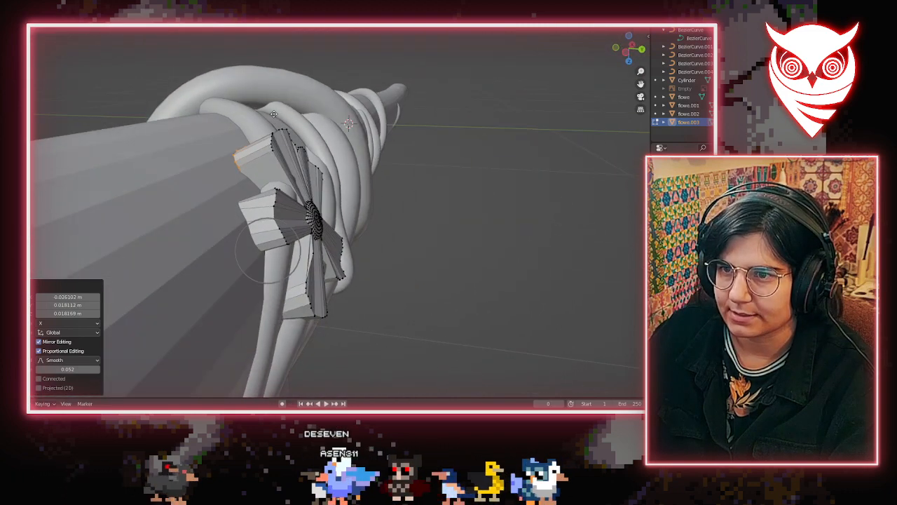
left_click(273, 114)
Try rotating the upper petal's tip by about -78.9° with proportional size 0.052, and undo the rotation
middle_click_drag(274, 113, 346, 168)
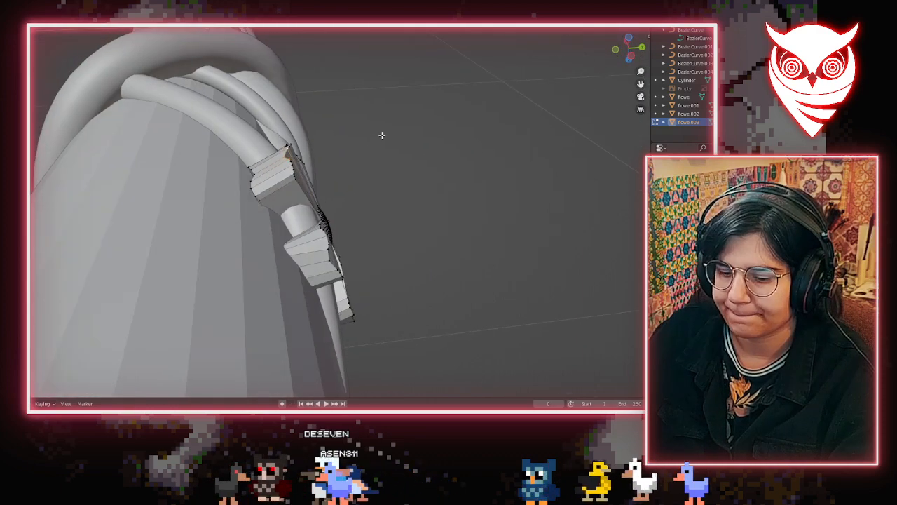
scroll(334, 141, "up", 4)
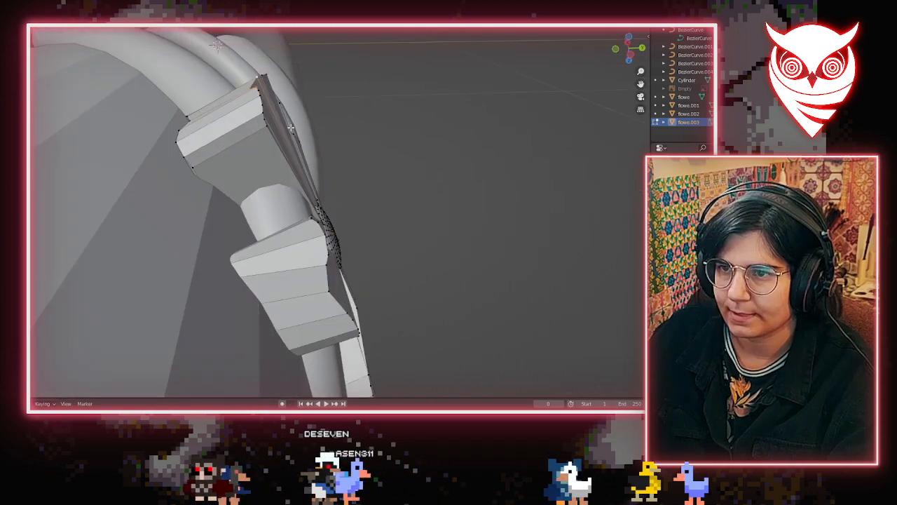
middle_click_drag(335, 141, 296, 101)
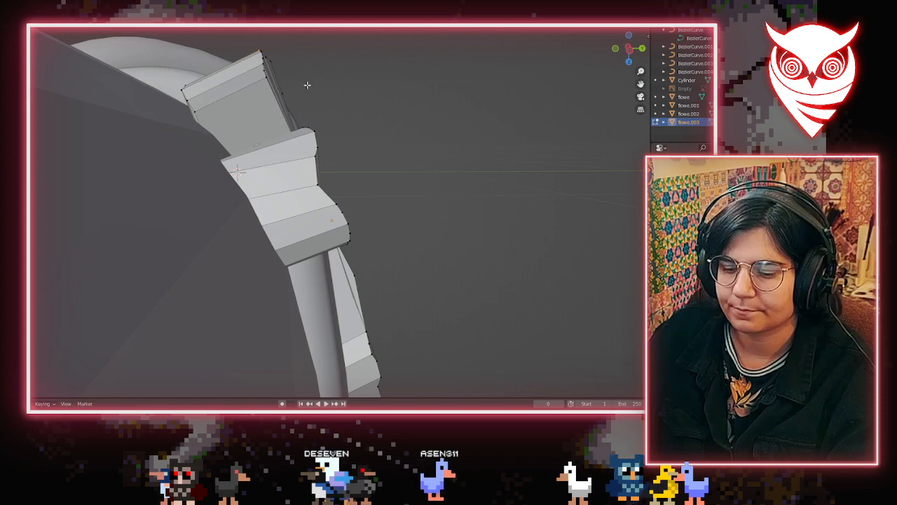
middle_click_drag(250, 68, 321, 153)
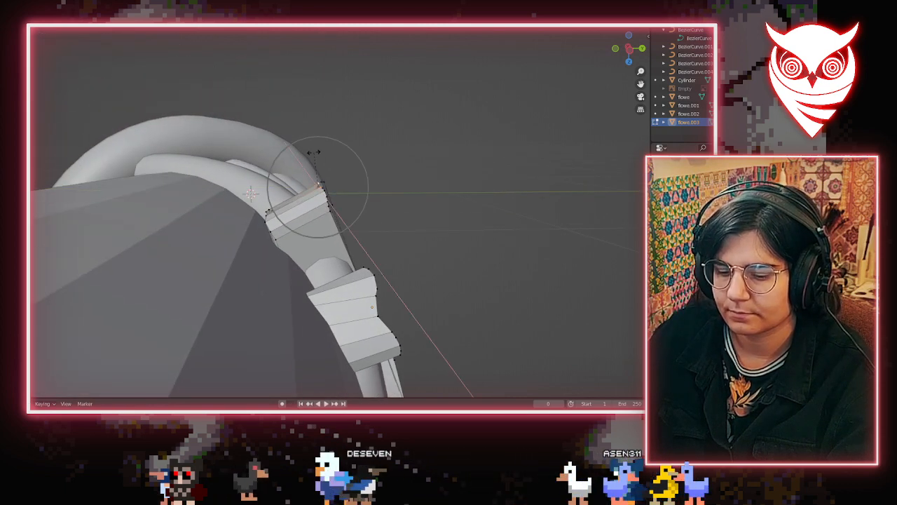
left_click(169, 146)
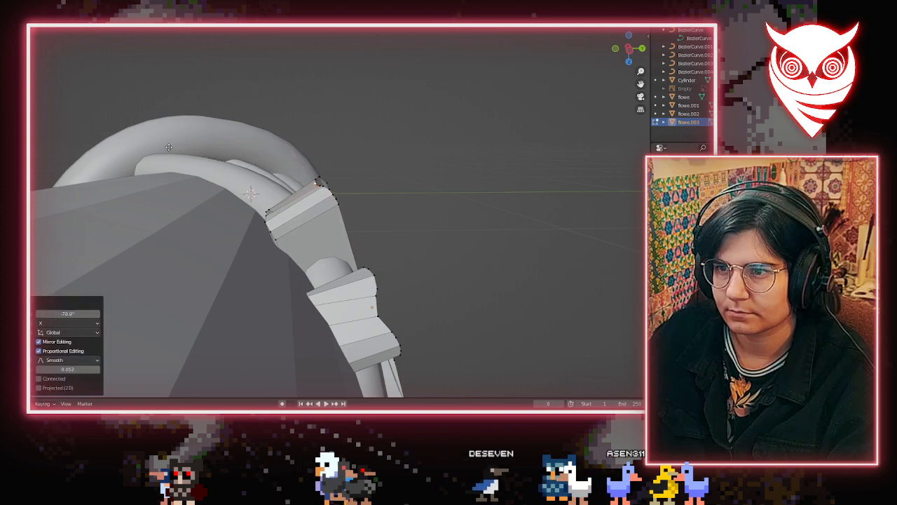
left_click(167, 152)
middle_click_drag(207, 196, 337, 200)
key("ctrl+z")
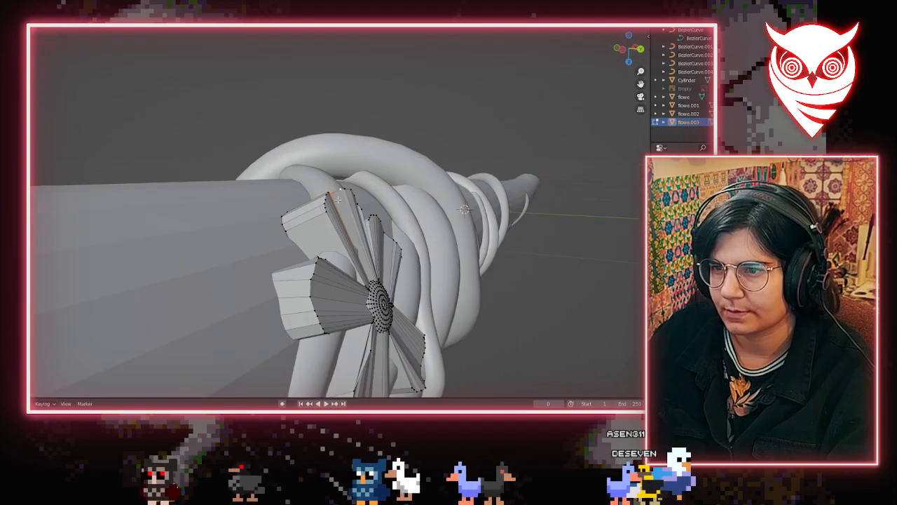
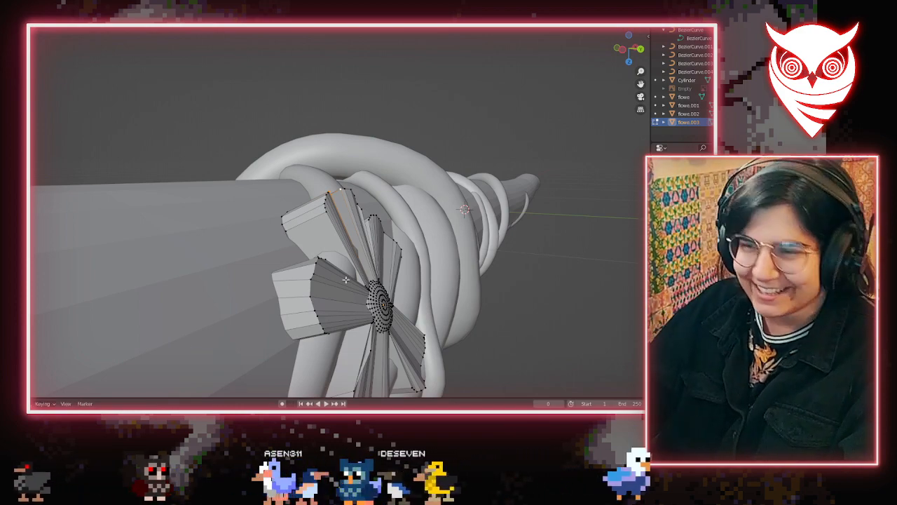
Move the upper petal's front tip edge about 0.012 m in Y and 0.012 m in Z with proportional size 0.052
scroll(346, 280, "down", 4)
middle_click_drag(345, 280, 274, 270)
scroll(350, 295, "up", 6)
middle_click_drag(353, 296, 315, 204)
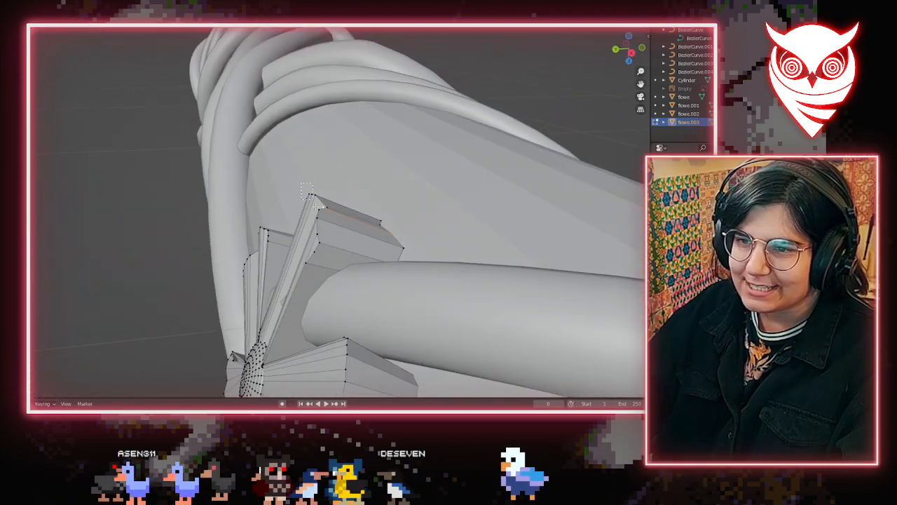
key("g")
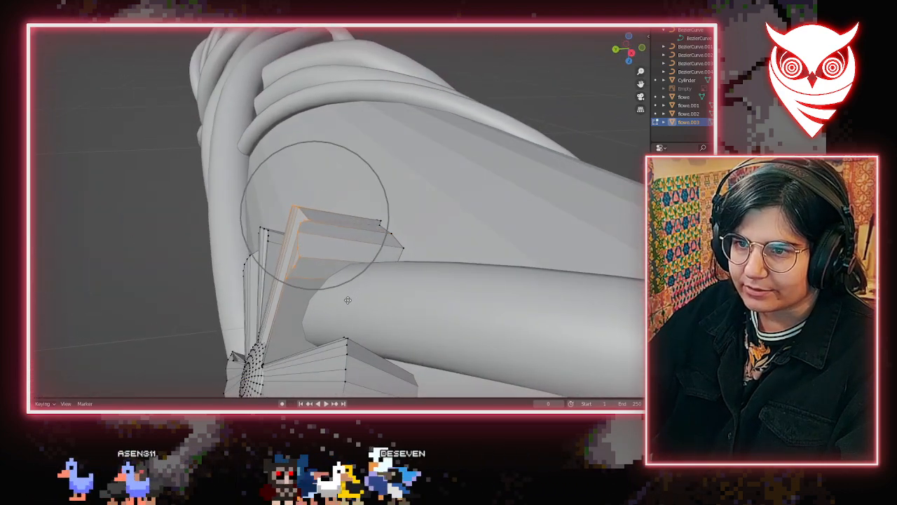
left_click(347, 300)
middle_click_drag(348, 300, 510, 300)
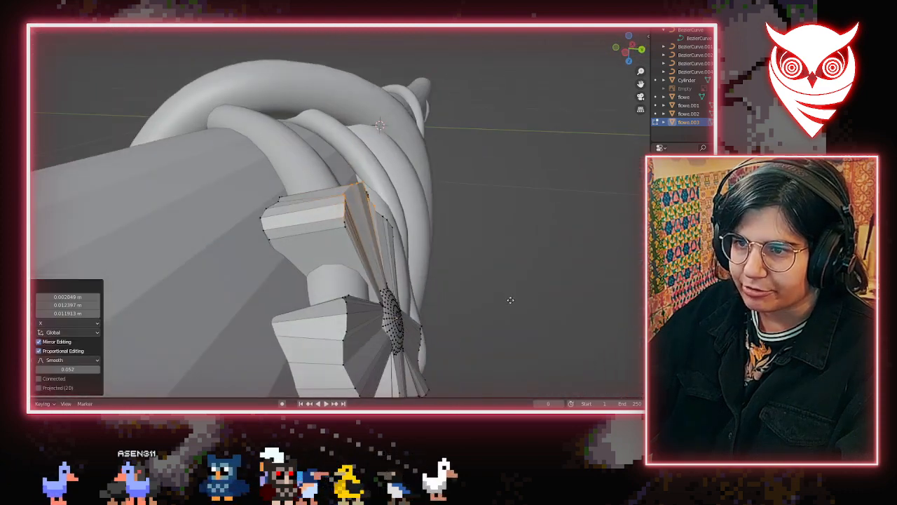
Adjust the upper petal's back edge against the wand and finish editing the flower's mesh
left_click(292, 266)
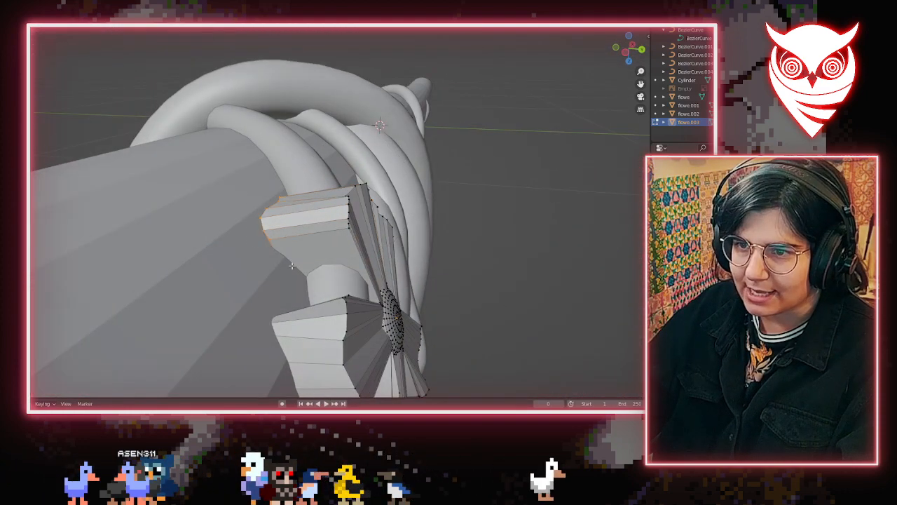
left_click(295, 288)
middle_click_drag(295, 288, 353, 211)
key("Tab")
scroll(353, 208, "down", 6)
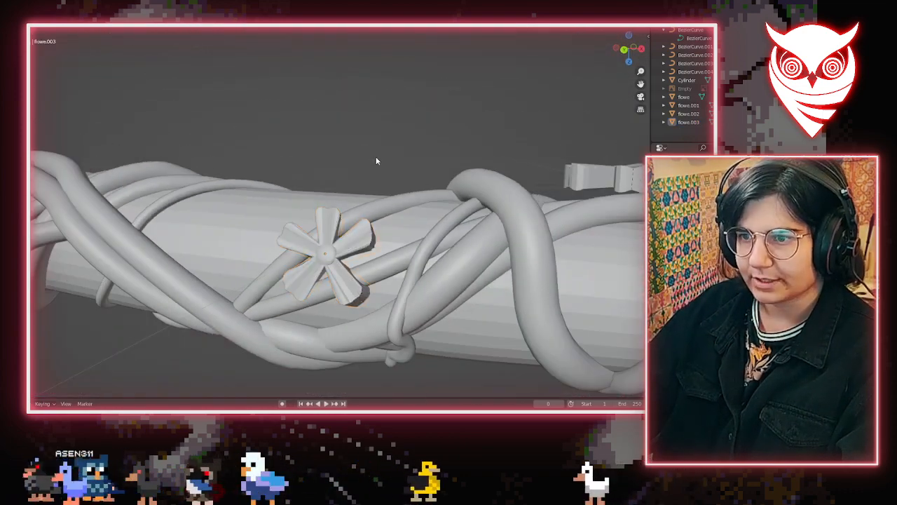
Reposition the whole flower slightly so it sits over the vine on the wand's surface
middle_click_drag(375, 161, 344, 229)
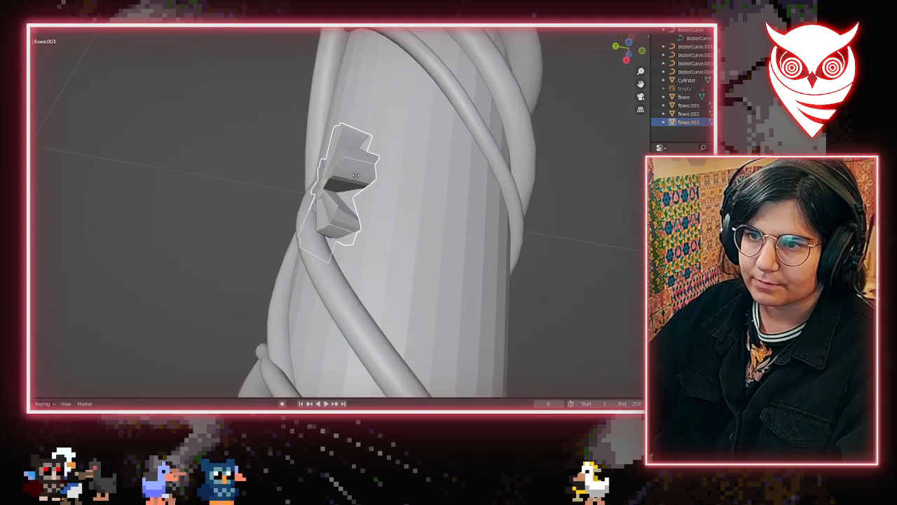
left_click(355, 177)
middle_click_drag(377, 100, 311, 230)
key("Tab")
key("Tab")
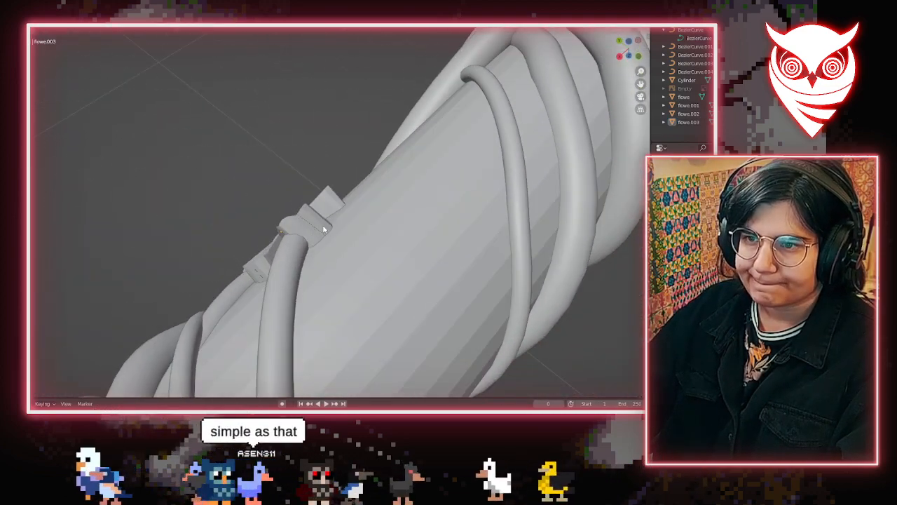
Reopen the flower's mesh and move the protruding petal's back edge about -0.011 m in Z with proportional size 0.052
key("Tab")
scroll(323, 235, "up", 4)
key("g")
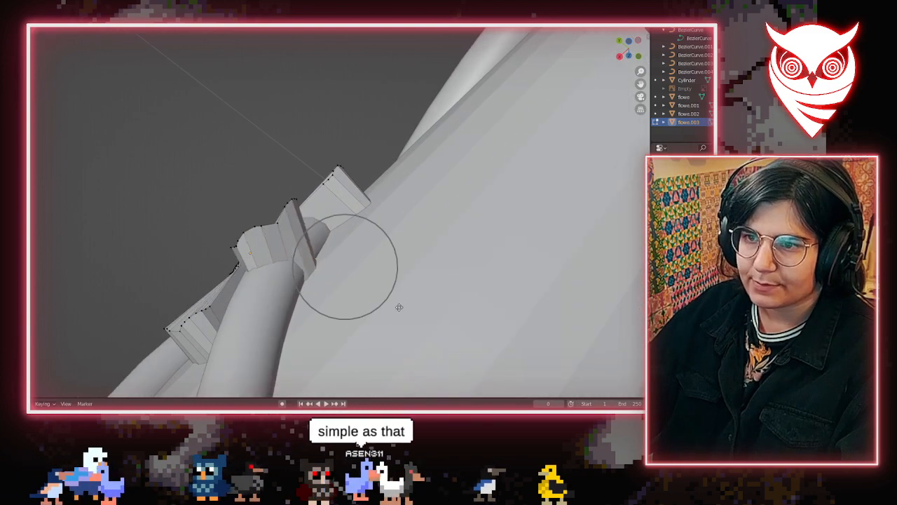
left_click(399, 258)
middle_click_drag(399, 258, 289, 232)
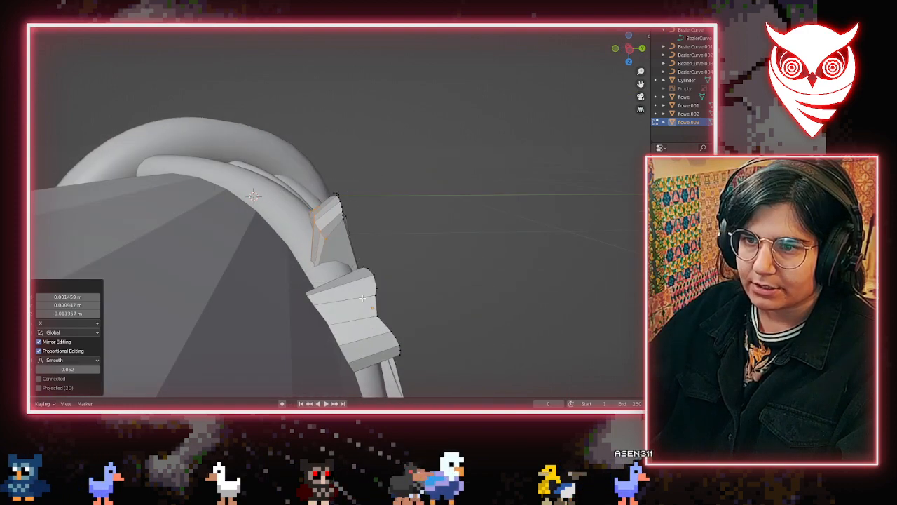
Move the upper petal's back edge about 0.012 m in X, 0.039 m in Y and -0.014 m in Z with proportional size 0.069
middle_click_drag(300, 289, 290, 268)
scroll(329, 268, "down", 3)
middle_click_drag(365, 268, 341, 277)
scroll(369, 283, "down", 3)
scroll(368, 283, "down", 1)
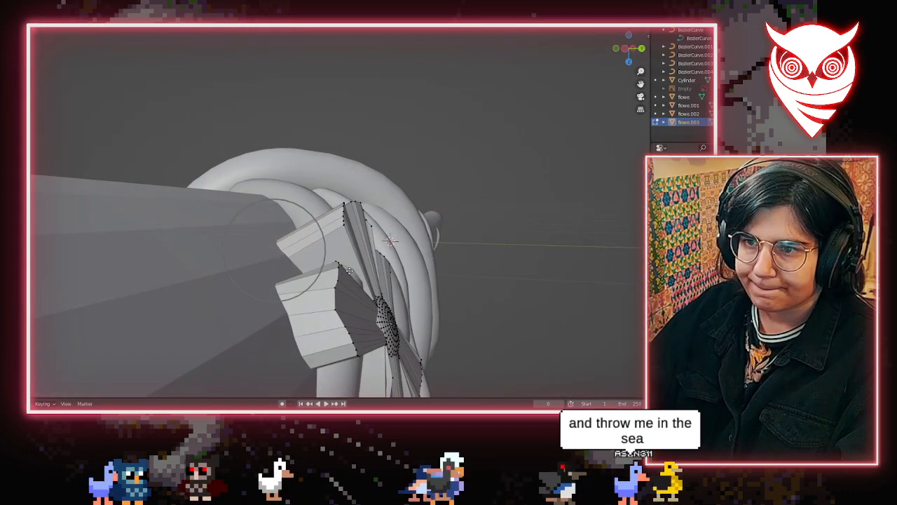
scroll(352, 270, "down", 7)
scroll(380, 264, "up", 5)
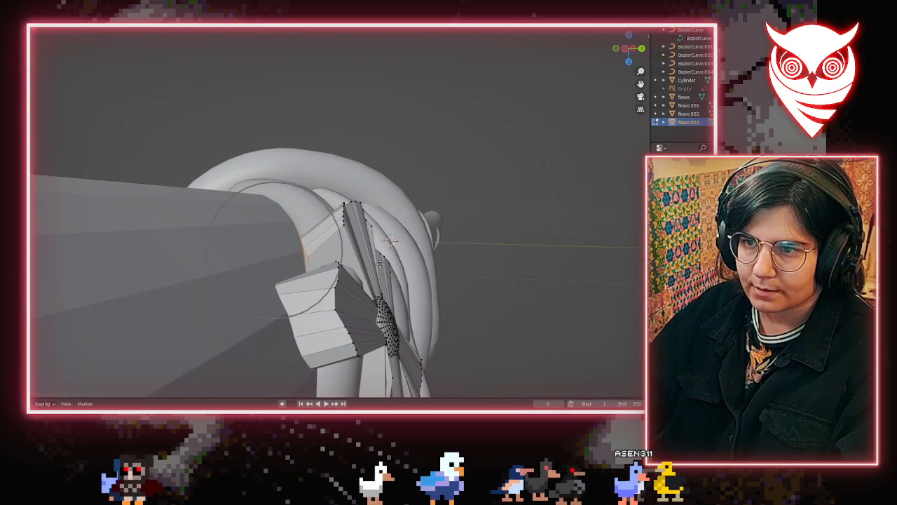
left_click(382, 263)
middle_click_drag(381, 264, 335, 281)
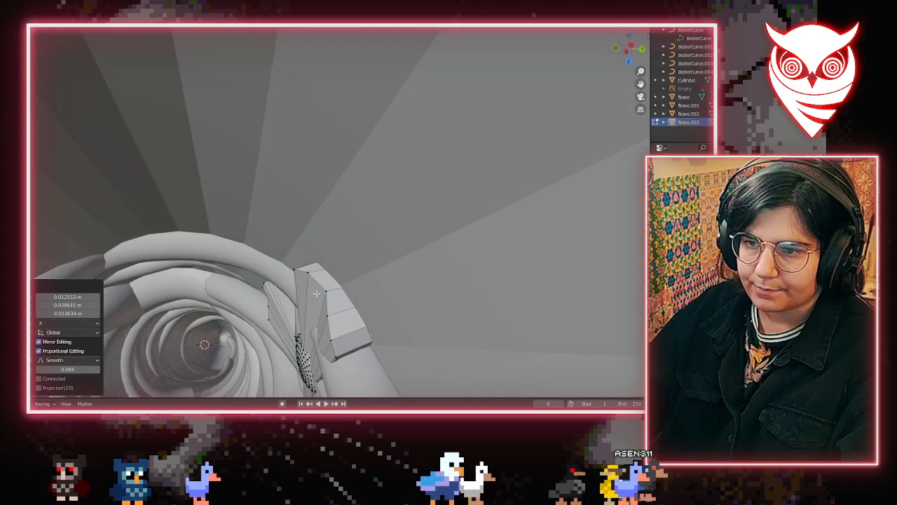
Try moving the lower petal's back edge about 0.046 m in Y and -0.013 m in Z with proportional size 0.069, and undo it
left_click(298, 270)
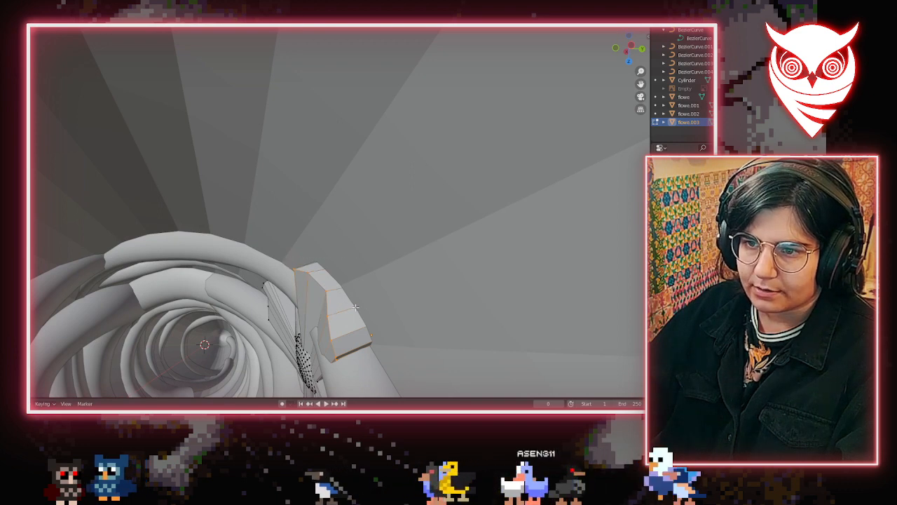
middle_click_drag(356, 307, 306, 335)
key("g")
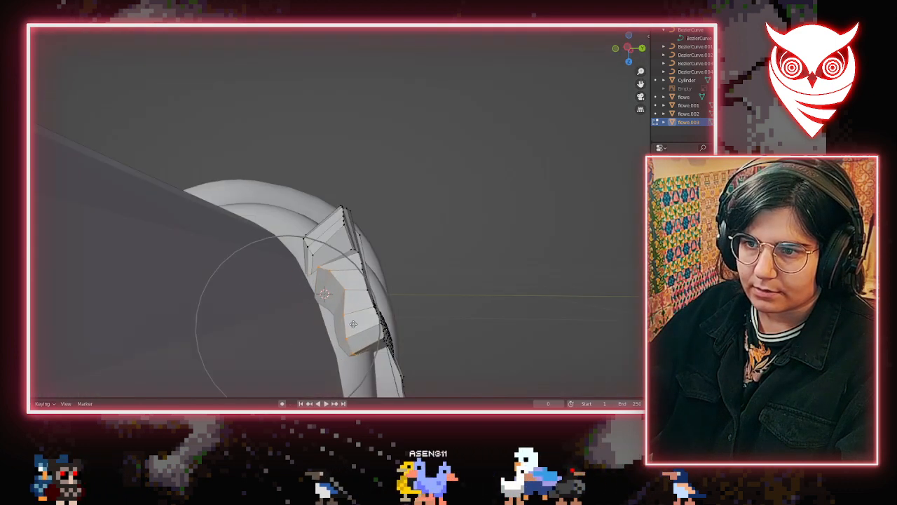
left_click(363, 321)
mouse_move(363, 321)
middle_mouse_down()
mouse_move(377, 360)
mouse_move(352, 325)
middle_mouse_up()
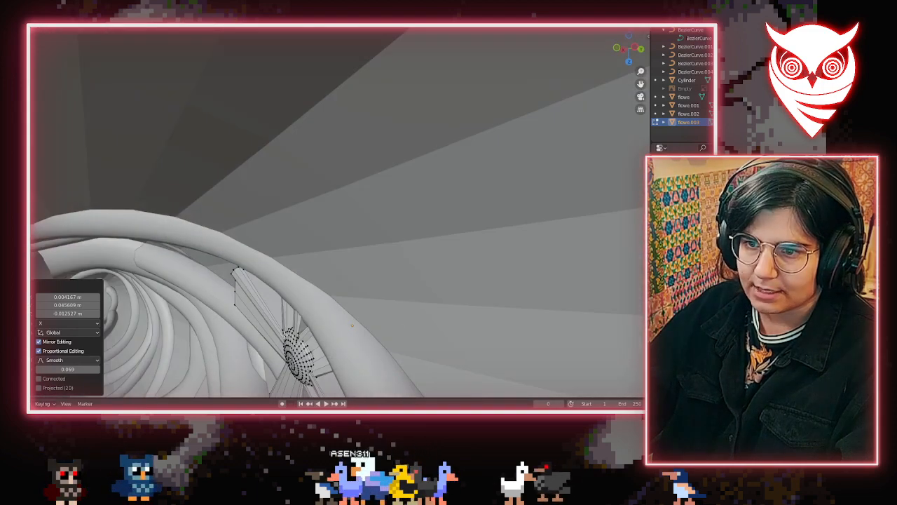
key("ctrl+z")
scroll(235, 306, "down", 2)
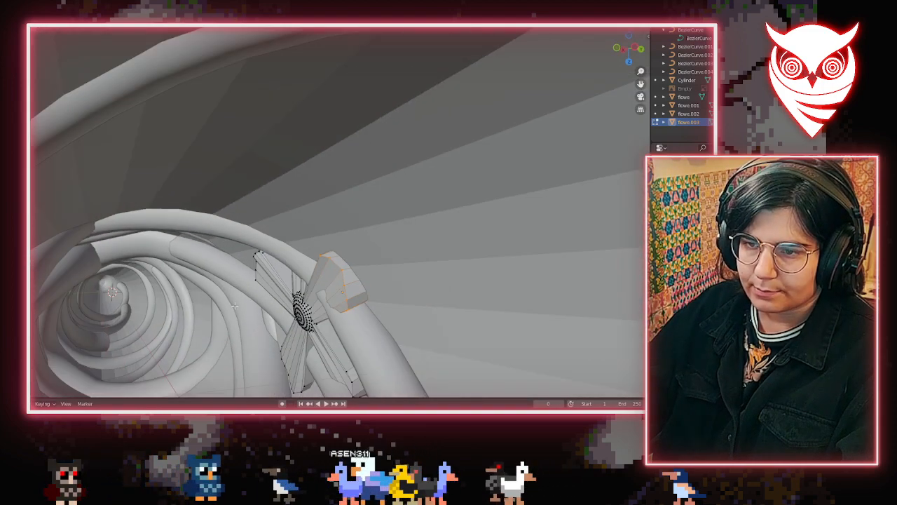
middle_click_drag(377, 382, 354, 390)
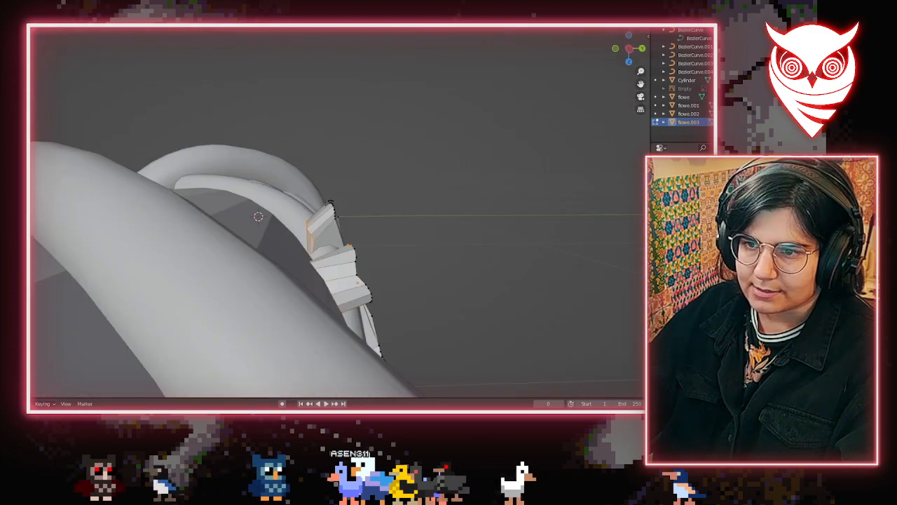
right_click(349, 385)
left_click(263, 260)
middle_click_drag(264, 260, 287, 252)
left_click_drag(237, 237, 333, 399)
middle_click_drag(332, 398, 341, 347)
middle_click_drag(311, 291, 380, 399)
left_click_drag(380, 399, 381, 399)
middle_click_drag(381, 399, 269, 250)
middle_click_drag(359, 349, 341, 379)
right_click(349, 378)
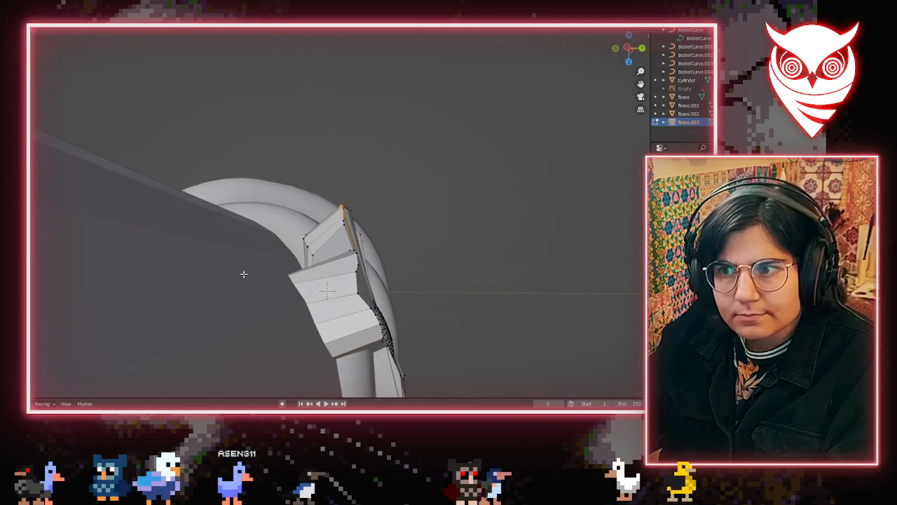
middle_click_drag(292, 292, 331, 285)
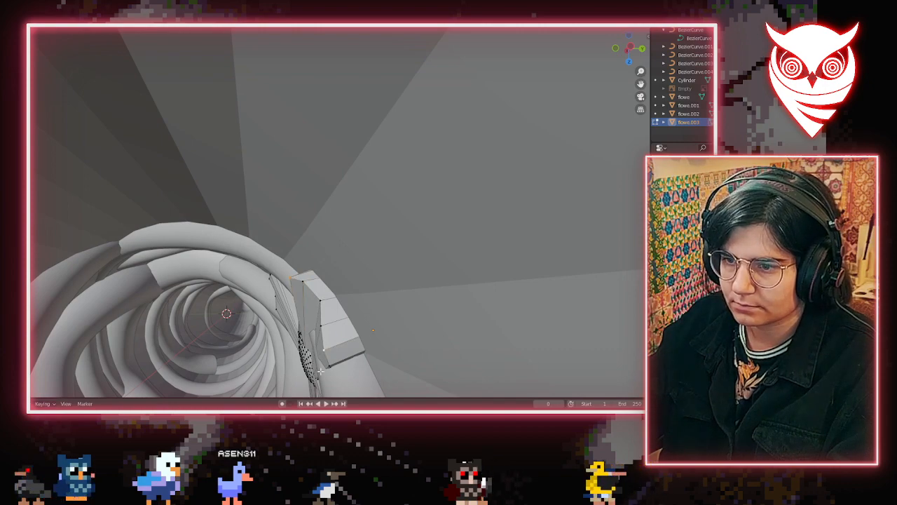
middle_click_drag(321, 372, 435, 341)
middle_click_drag(406, 377, 288, 171)
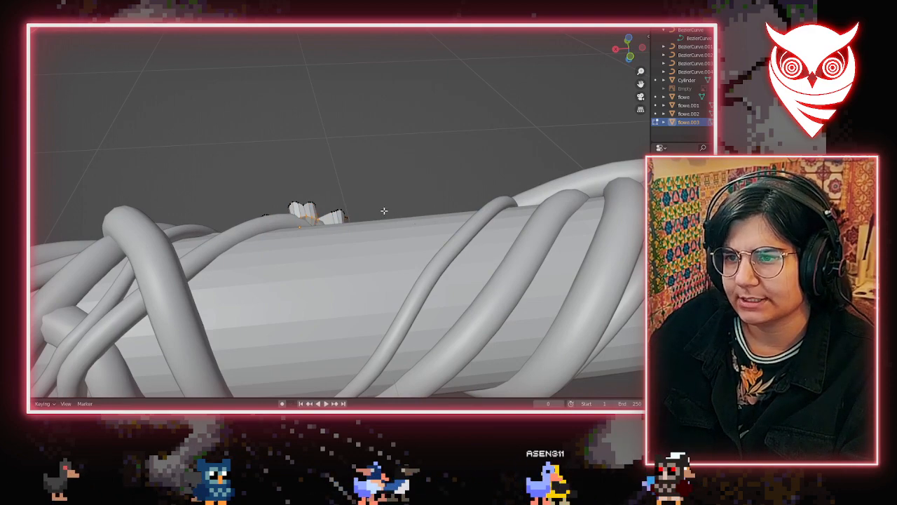
Leave mesh editing and shift the whole flower closer to the wand's surface, finishing with a move of about 0.008 m in Z
key("Tab")
middle_click_drag(406, 213, 298, 249)
left_click(439, 245)
middle_click_drag(439, 245, 366, 230)
left_click(366, 230)
key("g")
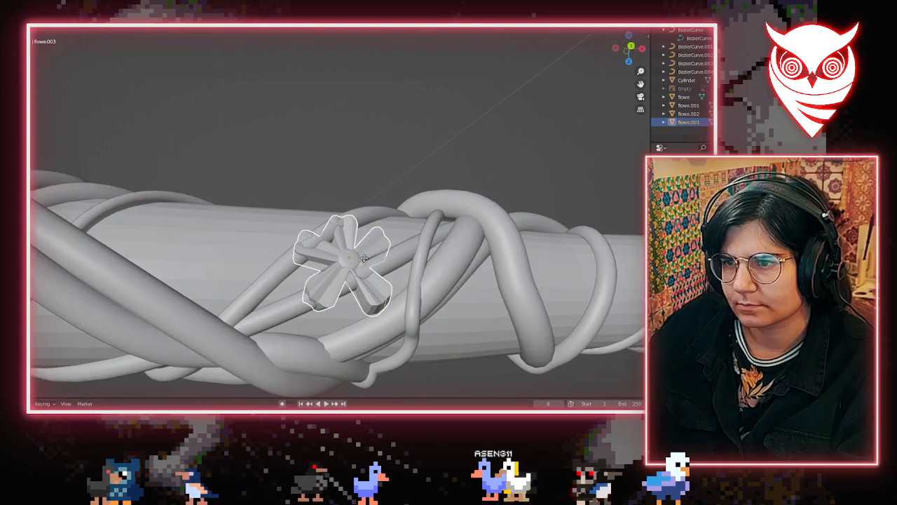
left_click(369, 256)
middle_click_drag(371, 258, 321, 292)
middle_click_drag(265, 278, 203, 281)
key("g")
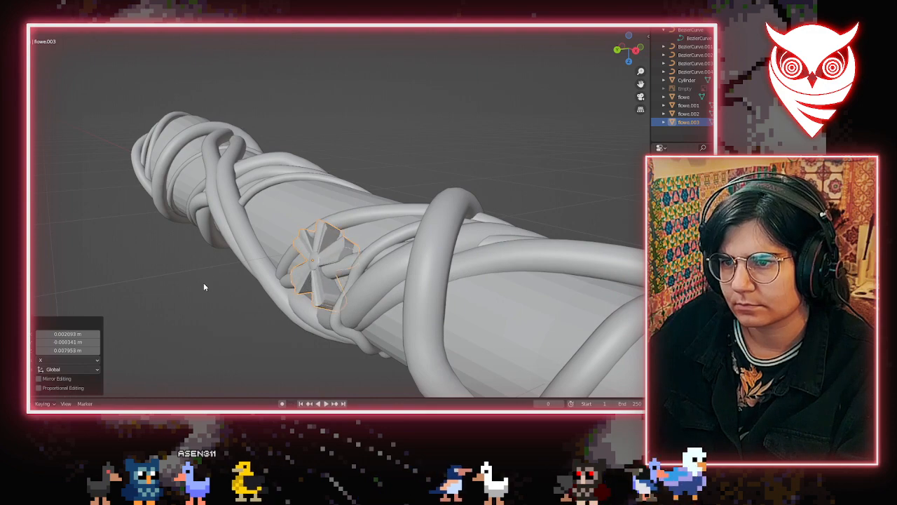
Reopen the flower's mesh for editing, with the petals that overlap the thick vine in close view
scroll(271, 285, "up", 1)
key("KP_1")
middle_click_drag(378, 262, 468, 163)
scroll(300, 144, "up", 2)
left_click(260, 84)
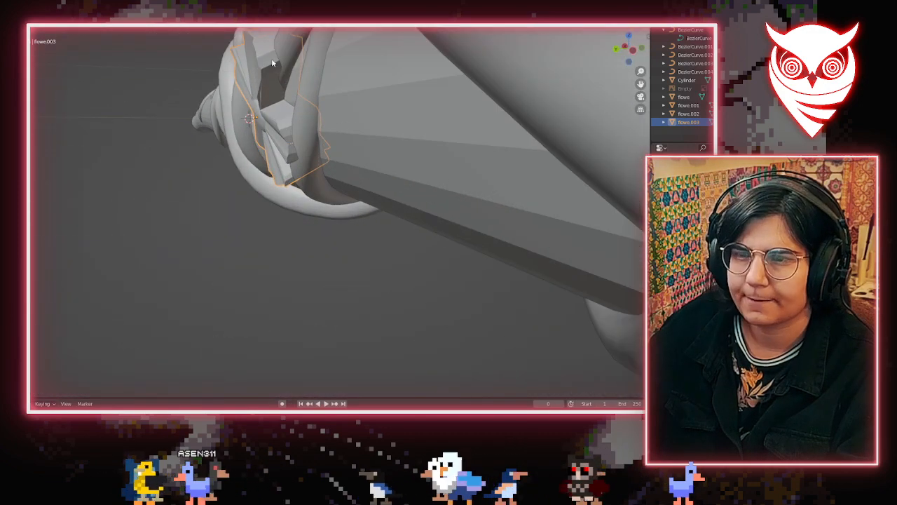
middle_click_drag(272, 77, 337, 169, "shift")
key("KP_Decimal")
key("Tab")
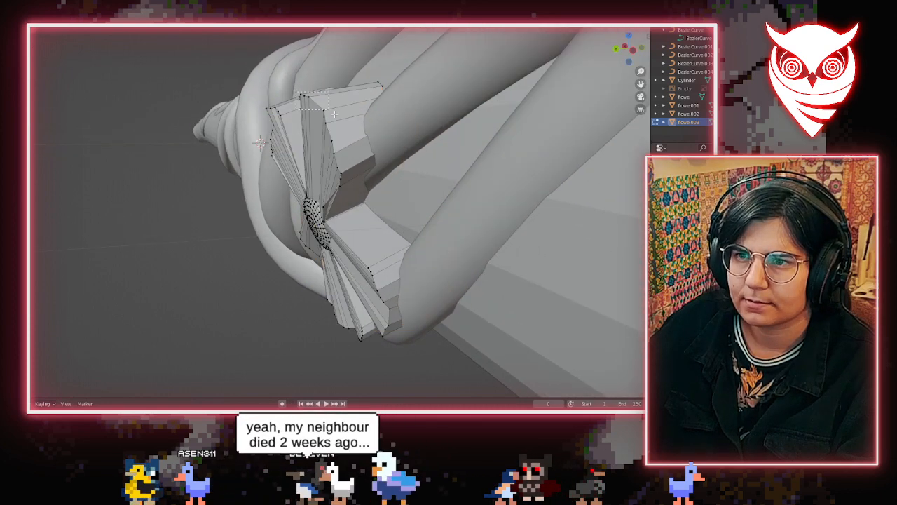
Try moving the upper petal's front edge toward the thick vine with an enlarged proportional editing radius
key("g")
scroll(354, 131, "down", 8)
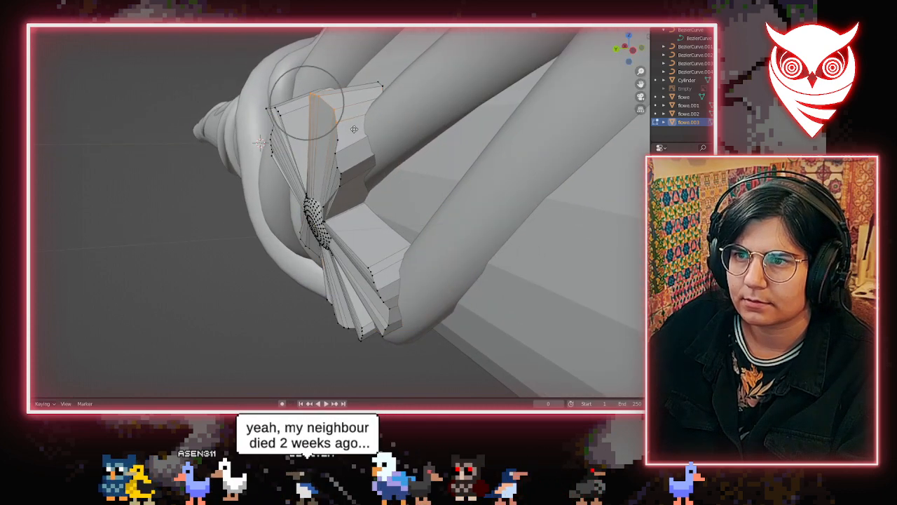
scroll(348, 137, "up", 3)
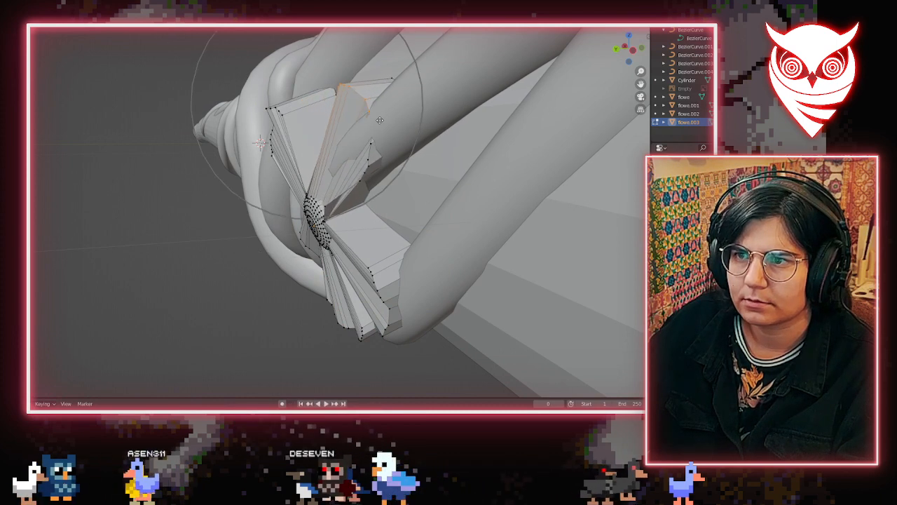
left_click(354, 124)
Move the upper petal's back edge toward the thick vine with proportional editing, then refine its position from another angle
key("g")
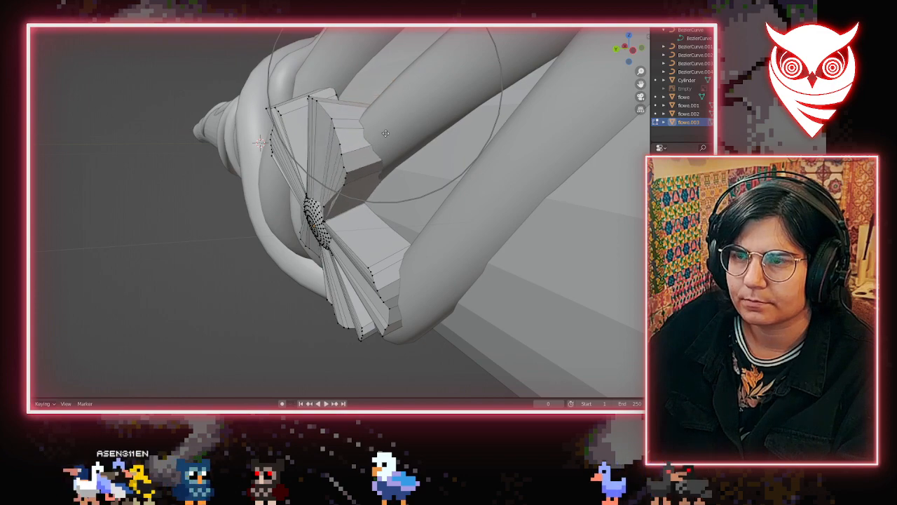
left_click(381, 132)
middle_click_drag(380, 133, 472, 211)
key("g")
left_click(453, 169)
Dissolve the selected vertices in the flower's mesh
left_click(332, 204)
key("x")
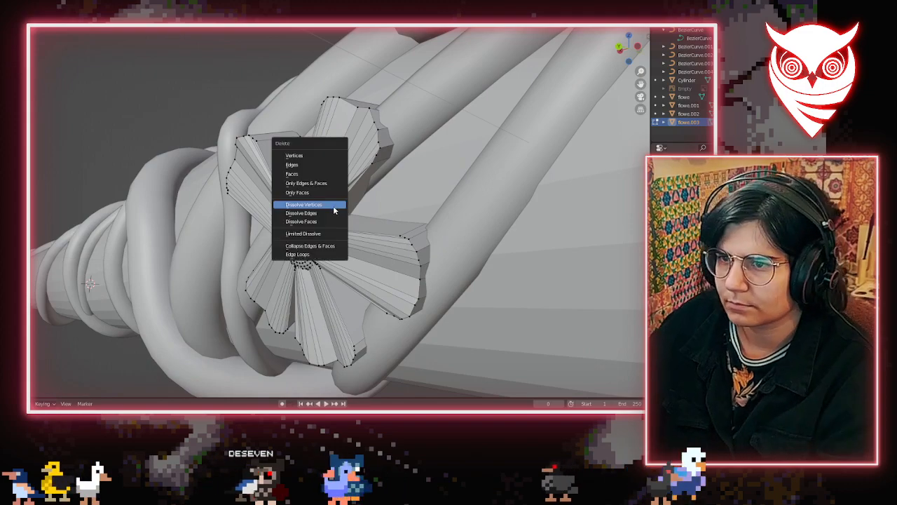
left_click(334, 210)
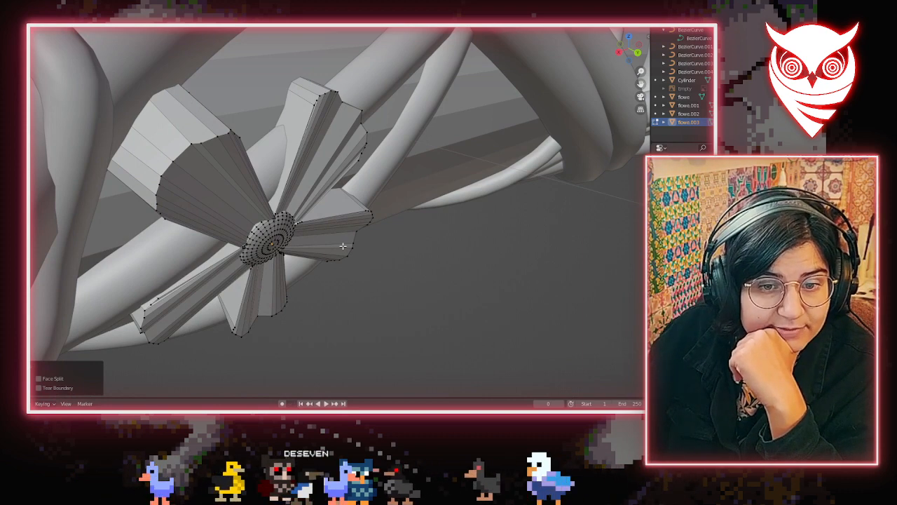
Nudge the upper petal's back corner slightly along the wand's surface with proportional editing
middle_click_drag(298, 169, 223, 238)
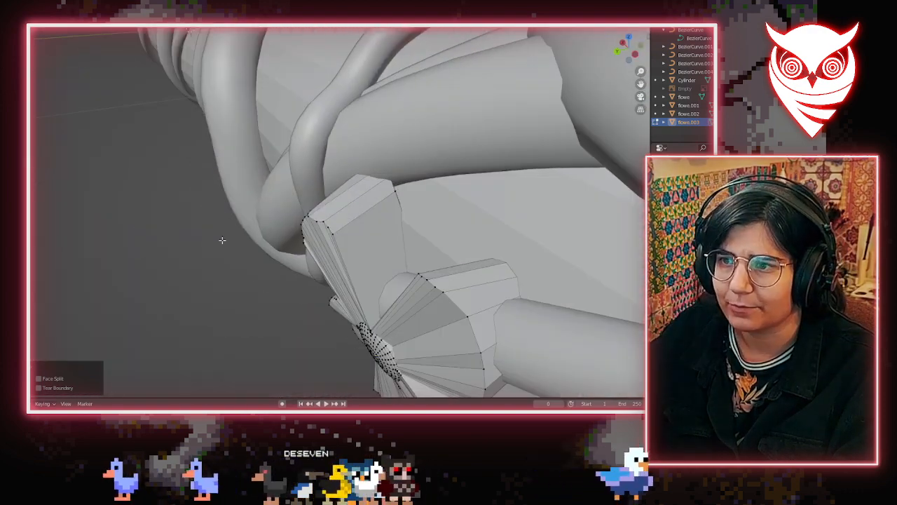
key("g")
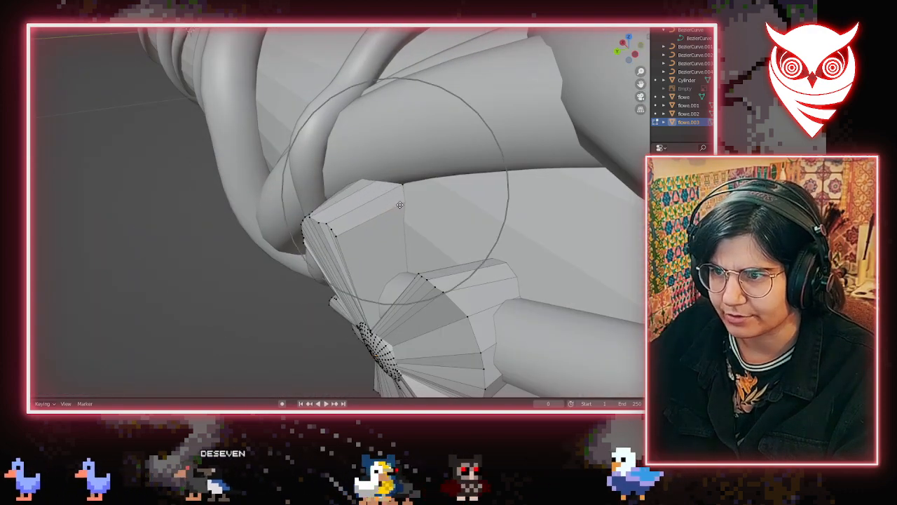
left_click(411, 202)
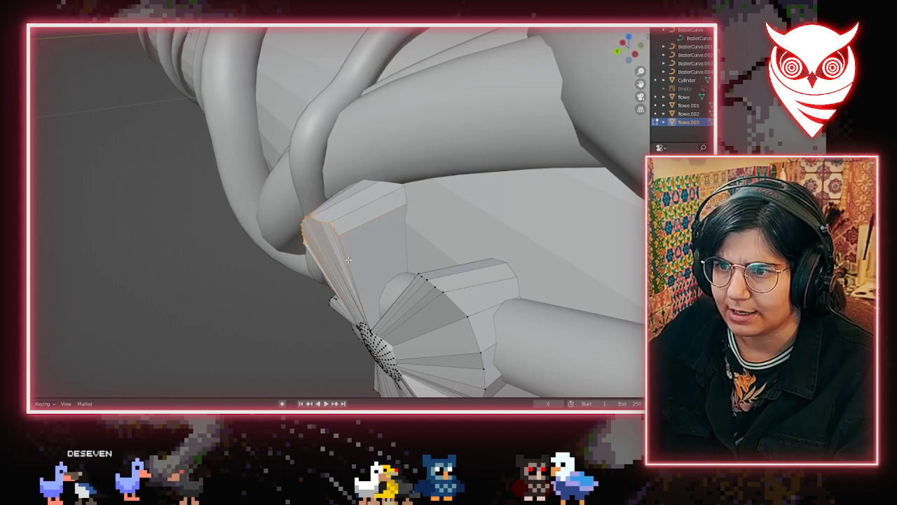
Move the upper petal's front edge about -0.007 m in X, -0.009 m in Y and -0.004 m in Z with proportional size 0.102
key("g")
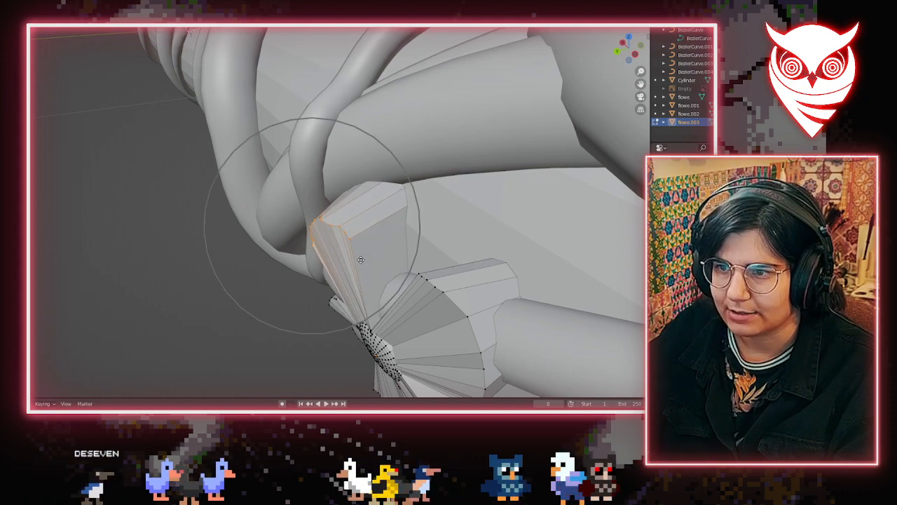
left_click(369, 247)
middle_click_drag(370, 248, 462, 237)
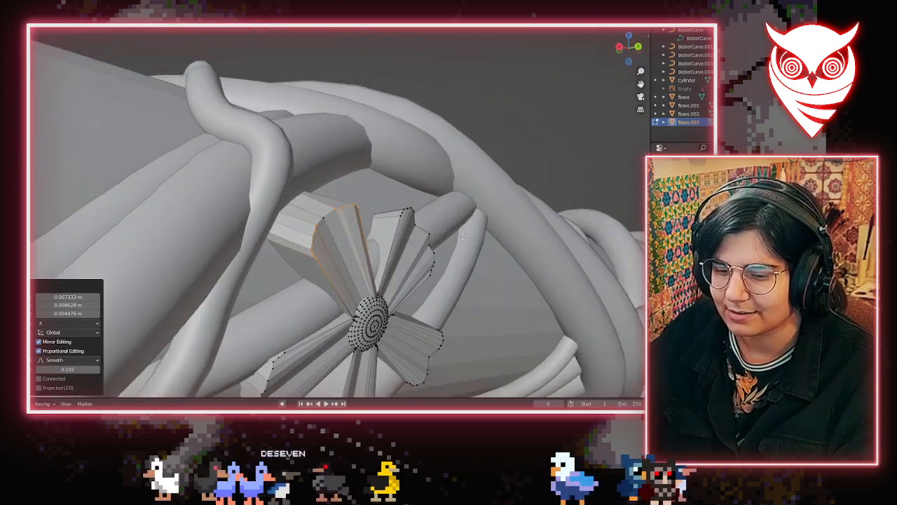
middle_click_drag(365, 295, 190, 355)
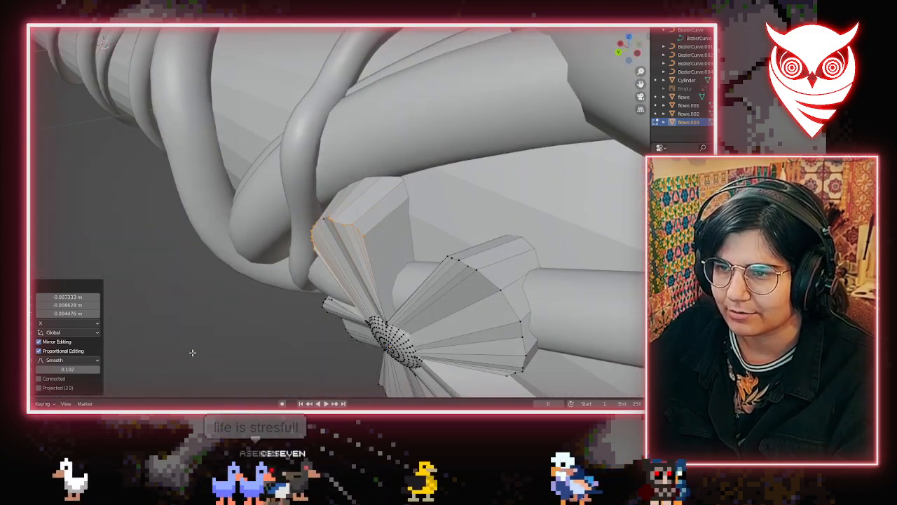
Move the upper petal's front edge twice more with proportional size 0.102, ending with about -0.010 m X, -0.005 m Y and -0.012 m Z
key("g")
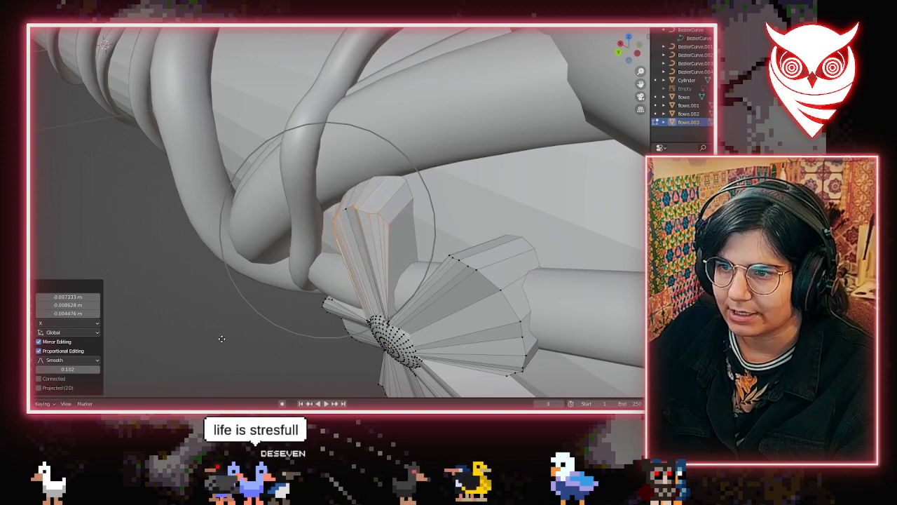
middle_click_drag(228, 309, 303, 274)
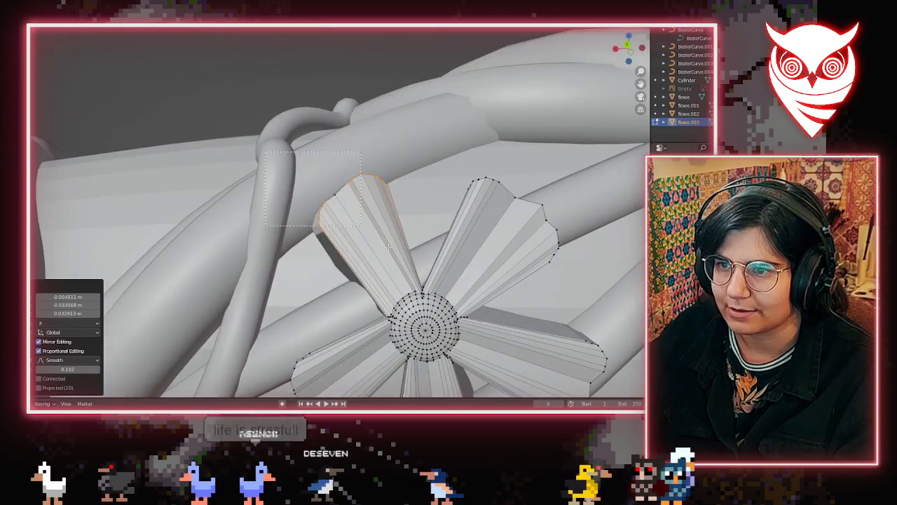
key("g")
left_click(412, 263)
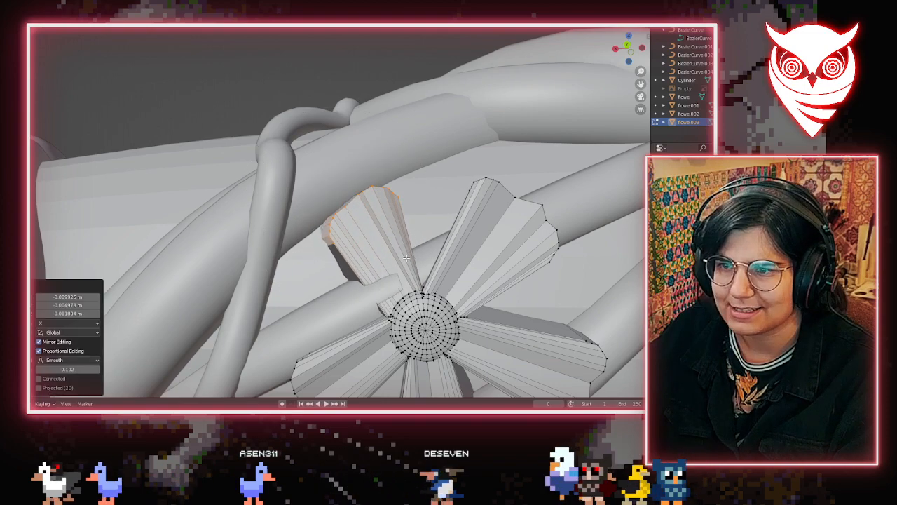
Move the upper petal's back edge about -0.004 m in X, 0.001 m in Y and -0.009 m in Z with proportional size 0.076
middle_click_drag(412, 263, 499, 263)
left_click(438, 256)
left_click(372, 174)
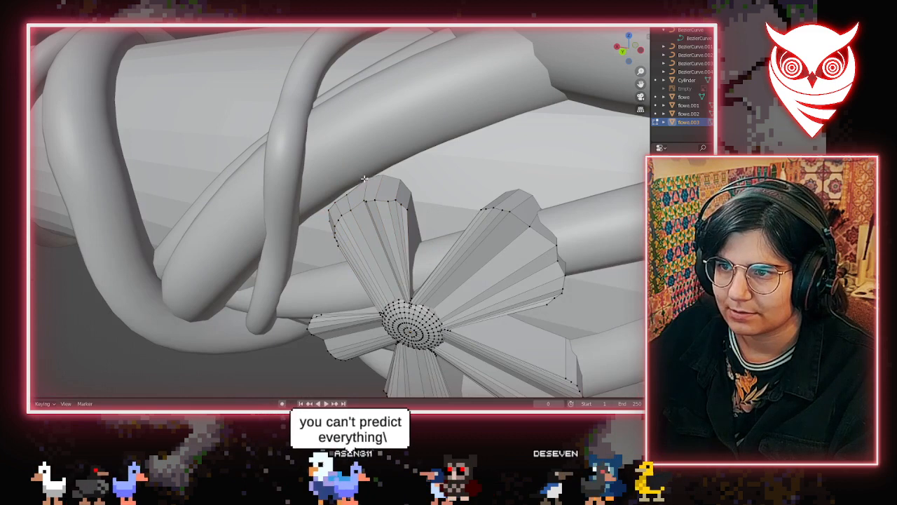
key("c")
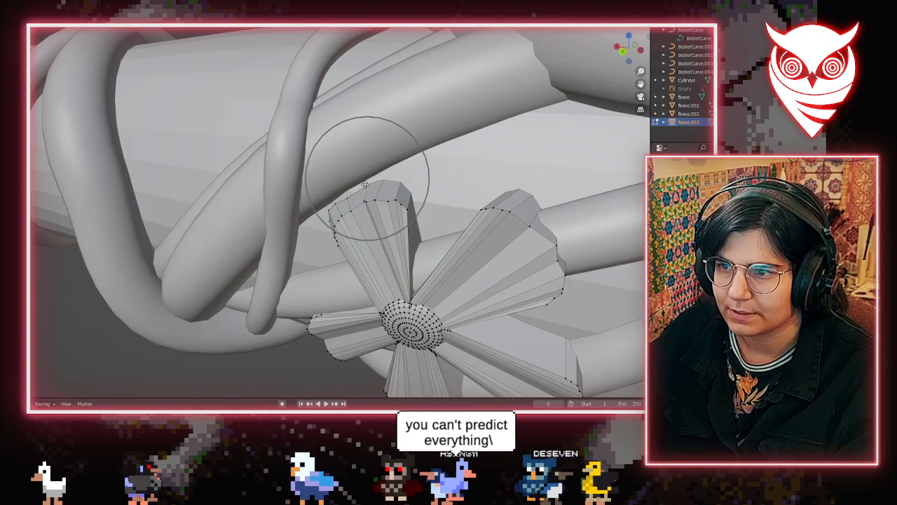
left_click(367, 188)
middle_click_drag(367, 188, 291, 302)
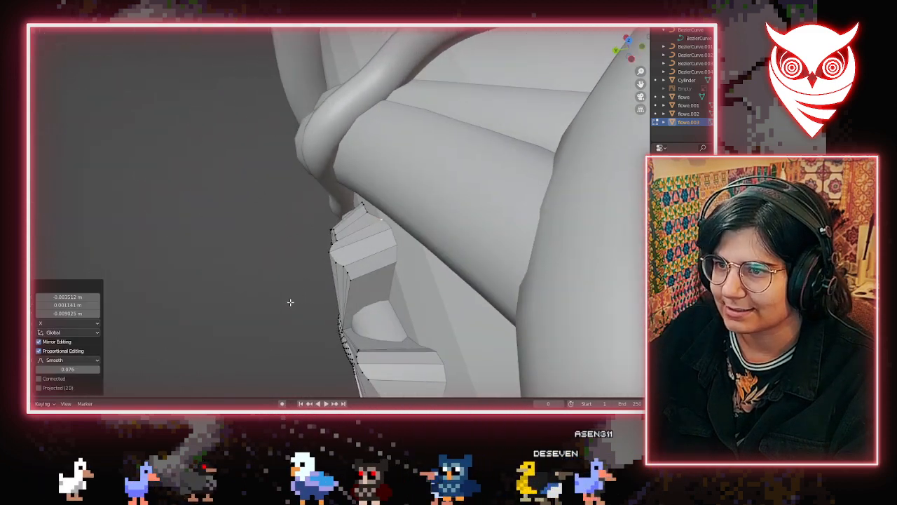
Nudge the petal's back corner beneath the thick vine with proportional editing, and leave mesh editing
left_click(368, 213)
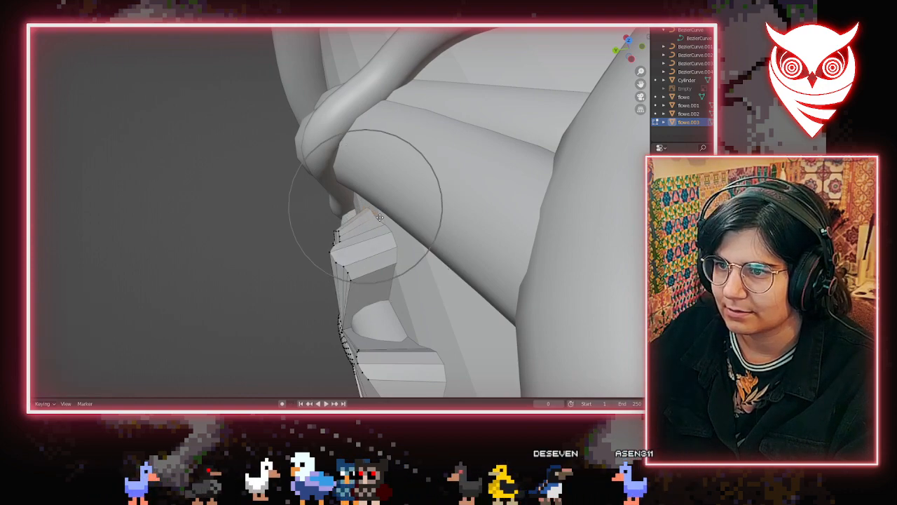
left_click(382, 222)
middle_click_drag(382, 223, 537, 218)
scroll(519, 254, "down", 5)
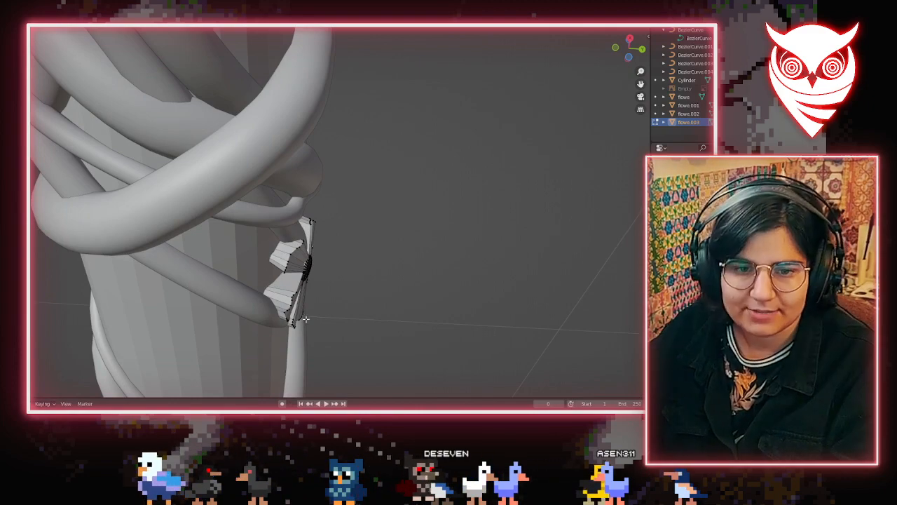
middle_click_drag(307, 258, 458, 329)
key("Tab")
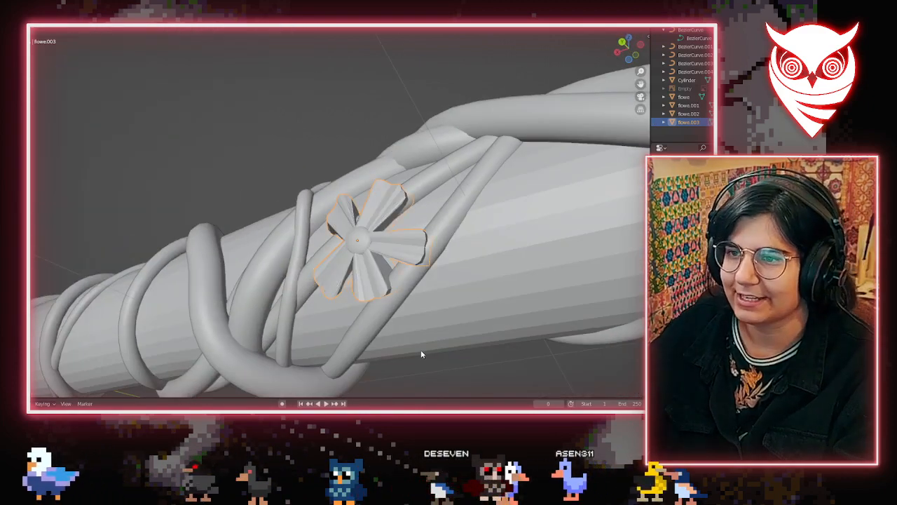
Paste another copy of the flower and move it along the wand about 1.61 m in X, -0.01 m in Y and 0.35 m in Z
scroll(425, 384, "down", 3)
middle_click_drag(401, 370, 171, 263)
scroll(402, 355, "down", 5)
key("ctrl+v")
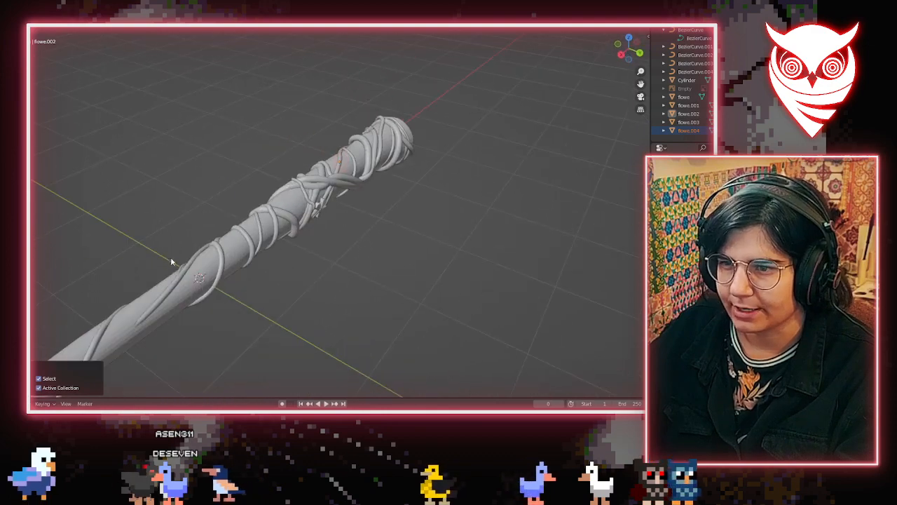
middle_click_drag(260, 235, 294, 281)
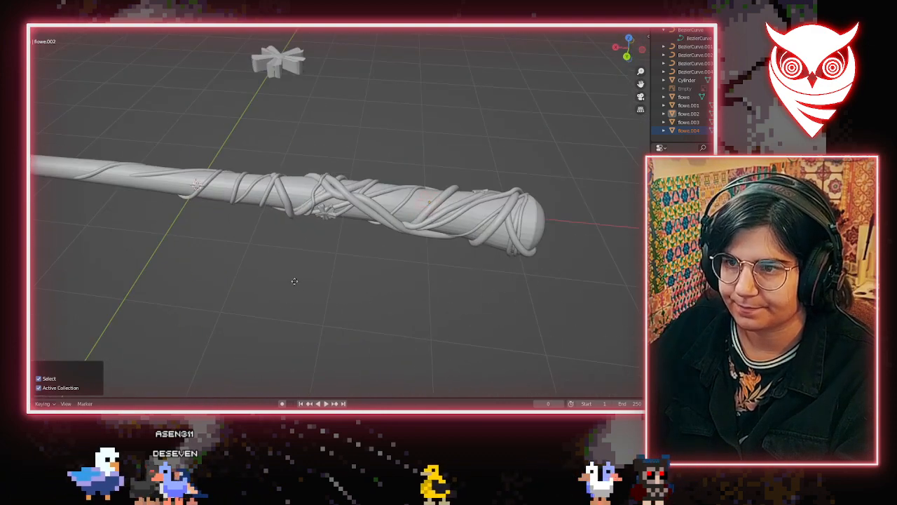
left_click(169, 241)
Rotate the new flower and move it about 0.063 m in X, 0.25 m in Y and 0.149 m in Z onto the wand's upper side
middle_click_drag(169, 242, 42, 286)
scroll(277, 301, "up", 4)
middle_click_drag(305, 317, 290, 288)
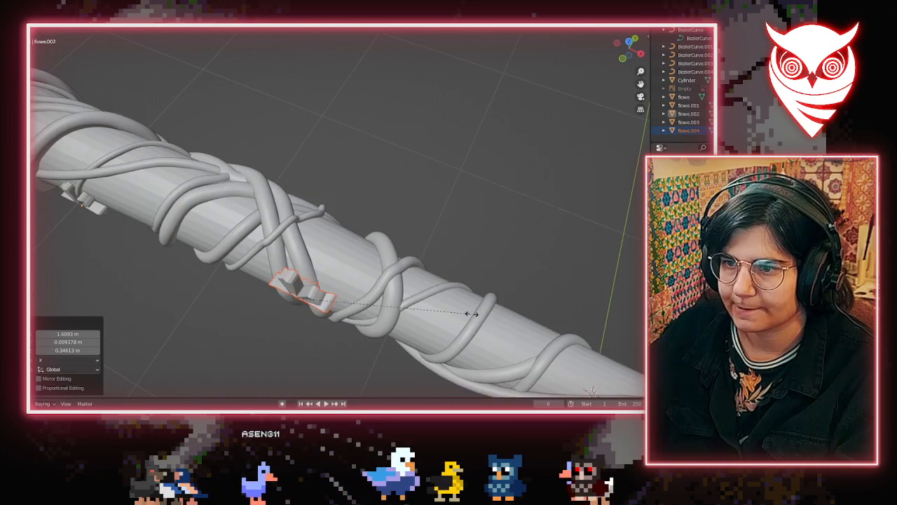
left_click(418, 251)
middle_click_drag(330, 321, 249, 309)
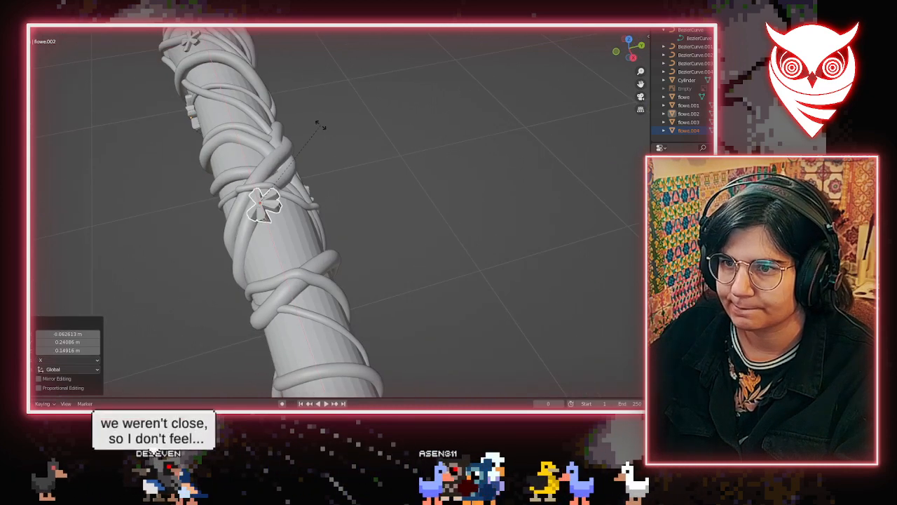
Rotate the new flower -104° about the global X axis, turn it about Z, and finish with a 14.2° rotation in the view
scroll(293, 252, "up", 3)
middle_click_drag(292, 253, 376, 259)
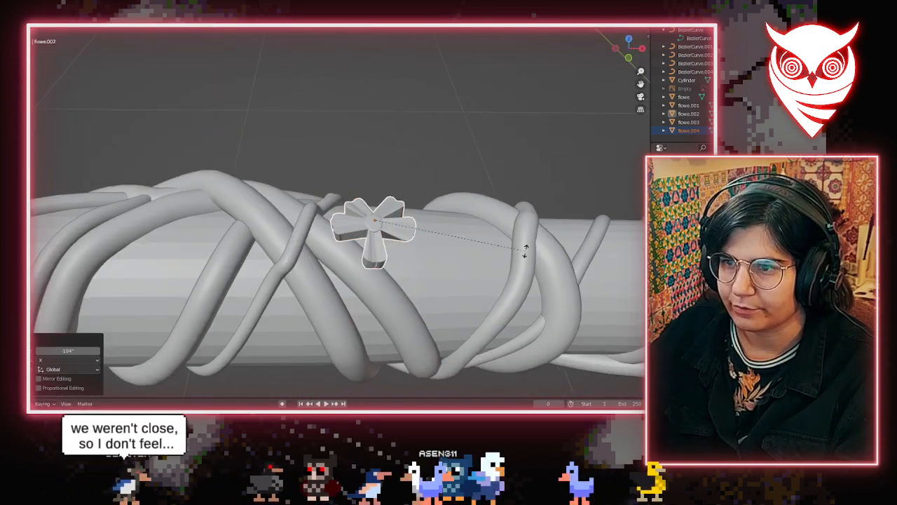
key("z")
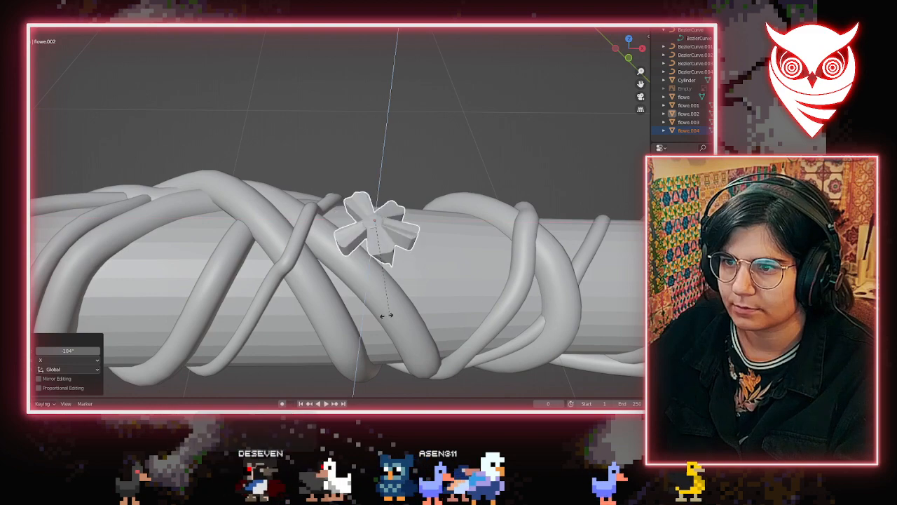
middle_click_drag(396, 280, 328, 185)
scroll(275, 304, "up", 4)
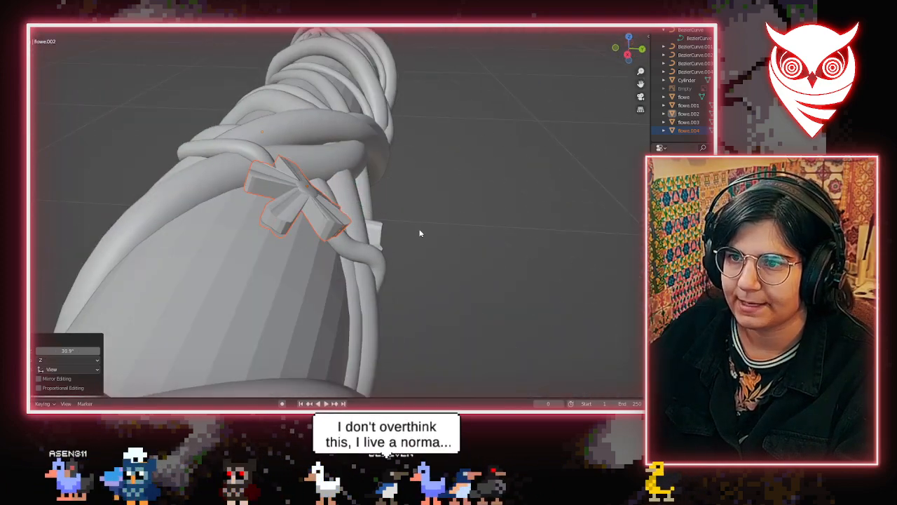
middle_click_drag(420, 233, 333, 260)
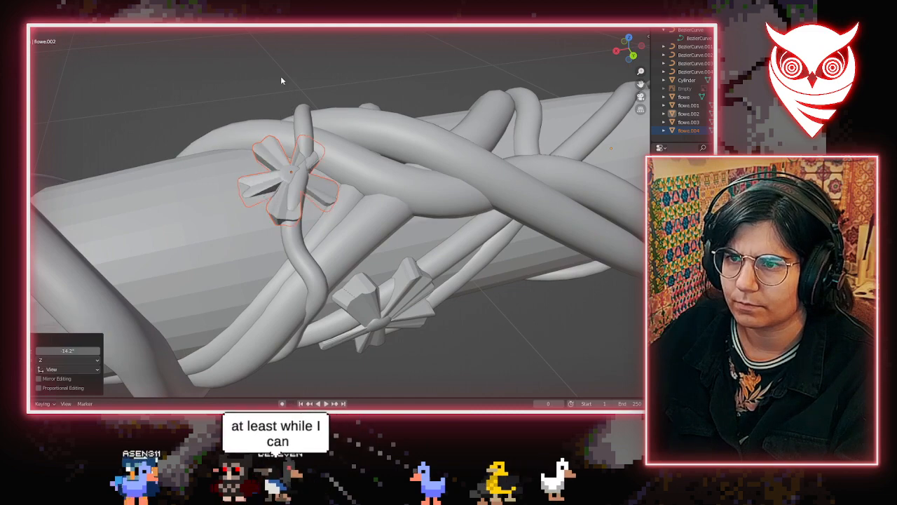
middle_click_drag(281, 81, 443, 237)
Nudge the new flower onto the thin vine's curled end, finishing with a move of about 0.005 m in X and 0.006 m in Z
left_click(328, 99)
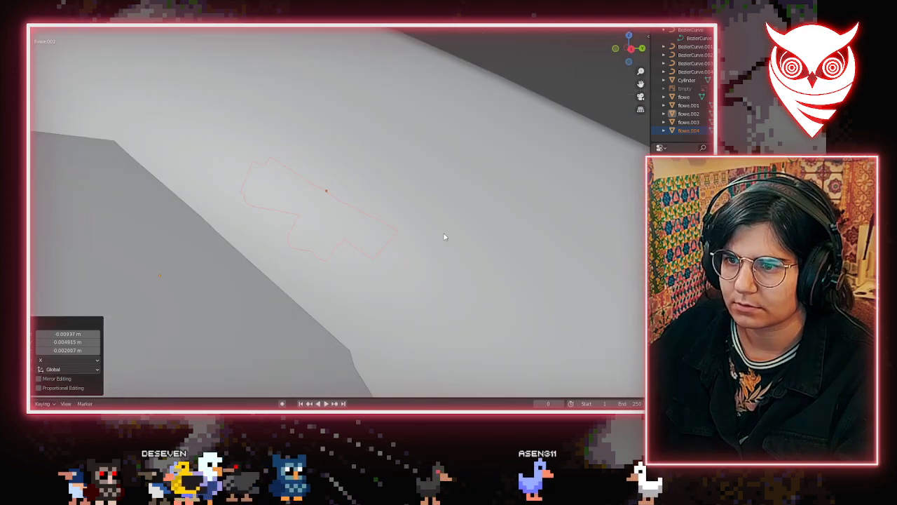
middle_click_drag(386, 273, 282, 266)
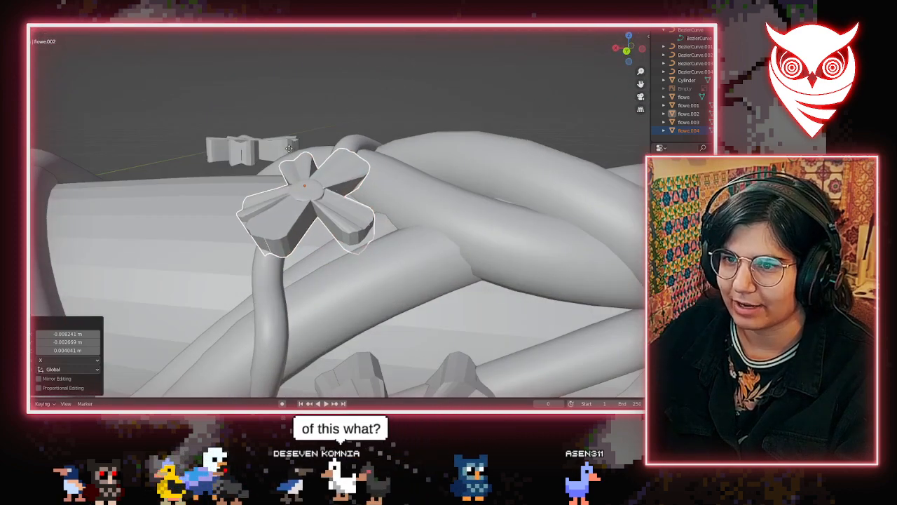
middle_click_drag(287, 147, 278, 182)
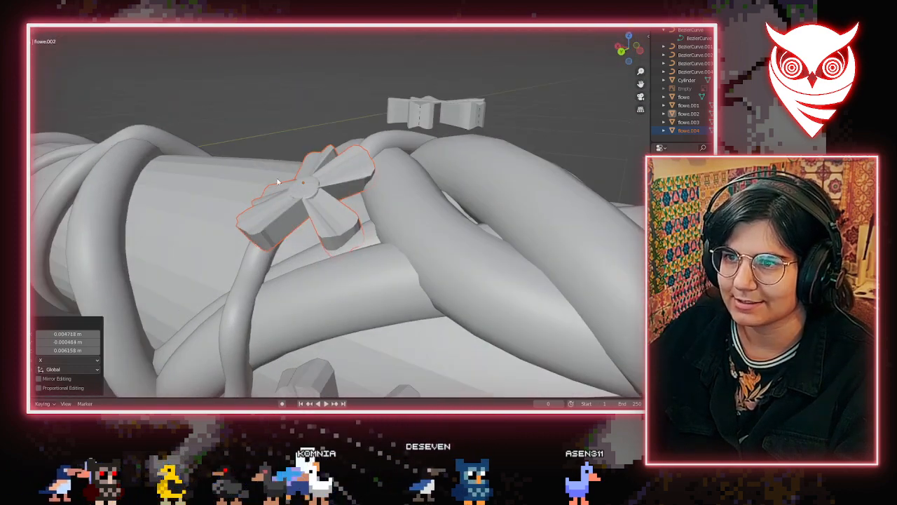
Lower the new flower's petals towards the wand and the thin vine's curled end using proportional editing
middle_click_drag(368, 211, 366, 203)
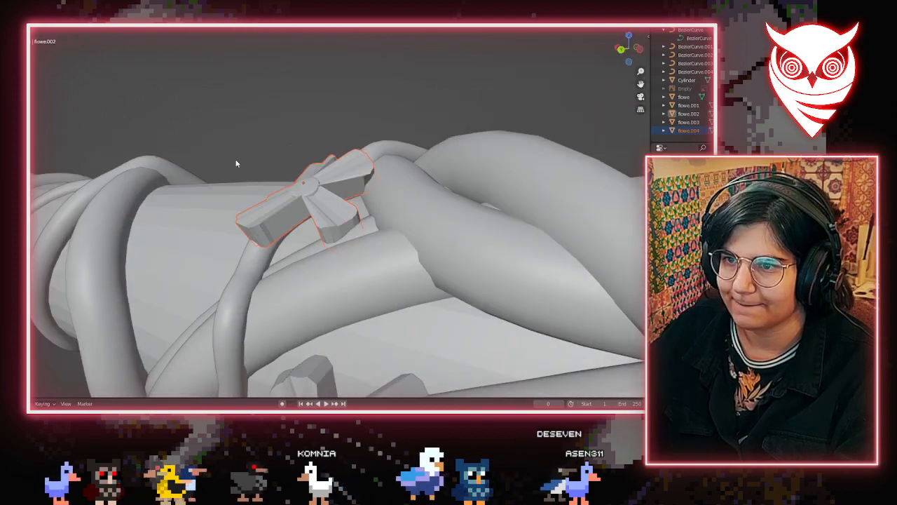
middle_click_drag(319, 225, 356, 254)
key("Tab")
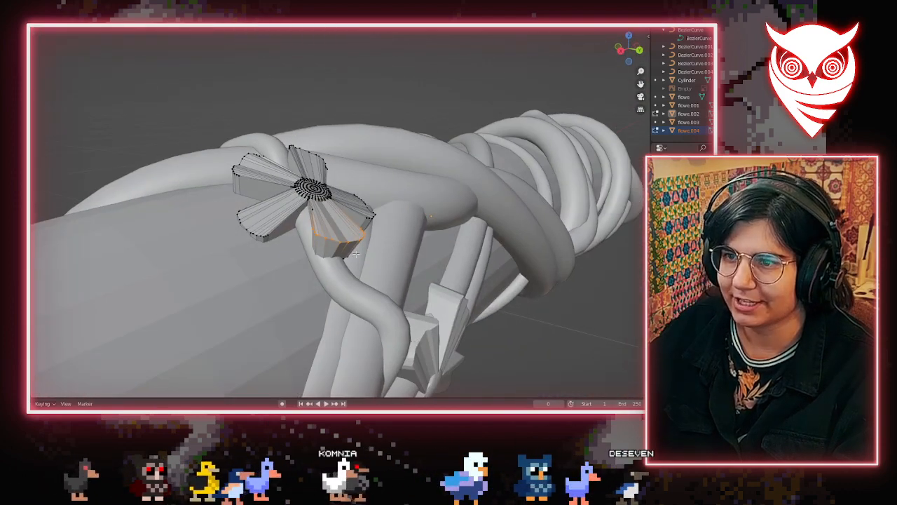
left_click(412, 210)
middle_click_drag(410, 210, 365, 178)
left_click(321, 233)
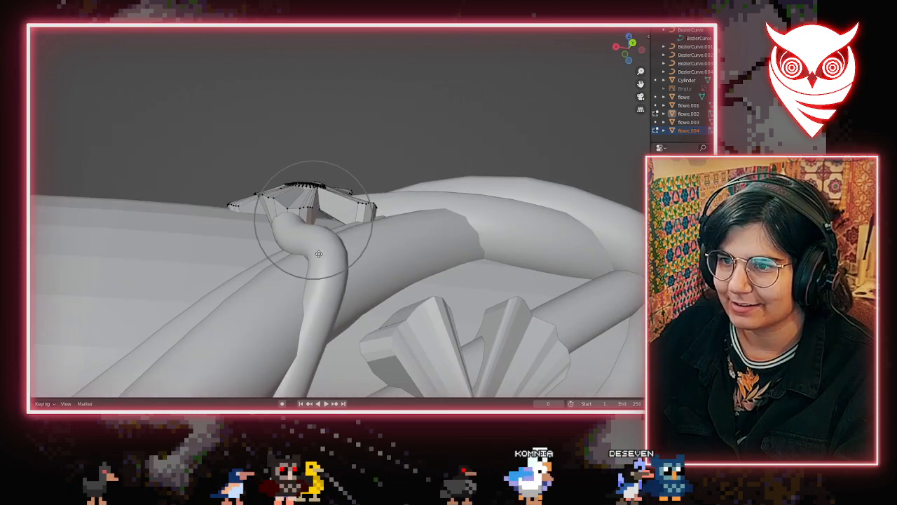
left_click(319, 254)
middle_click_drag(319, 254, 288, 257)
left_click(288, 242)
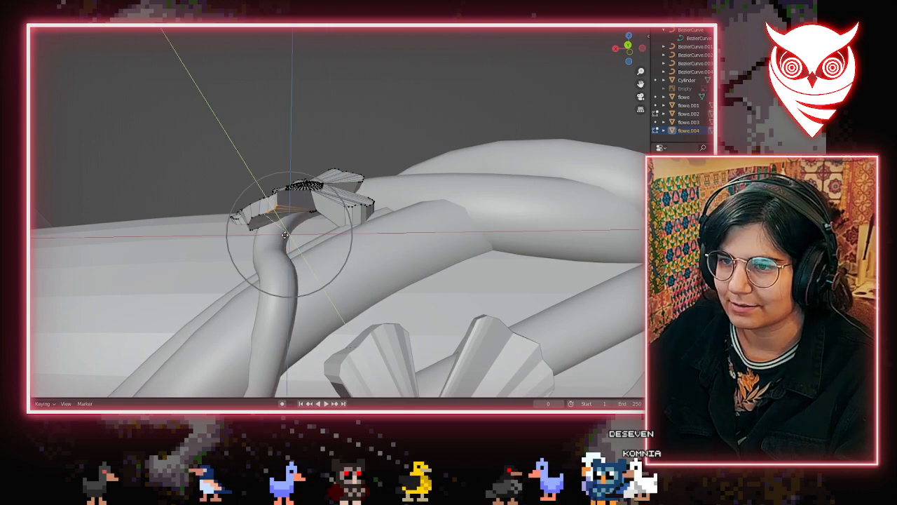
left_click(306, 260)
Reduce the proportional editing size to 0.047 and move the petal vertices about -0.002 m in X, -0.010 m in Y and -0.024 m in Z
middle_click_drag(306, 260, 341, 287)
scroll(342, 288, "up", 6)
mouse_move(314, 248)
middle_mouse_down()
mouse_move(301, 223)
mouse_move(304, 250)
middle_mouse_up()
key("g")
scroll(308, 295, "down", 5)
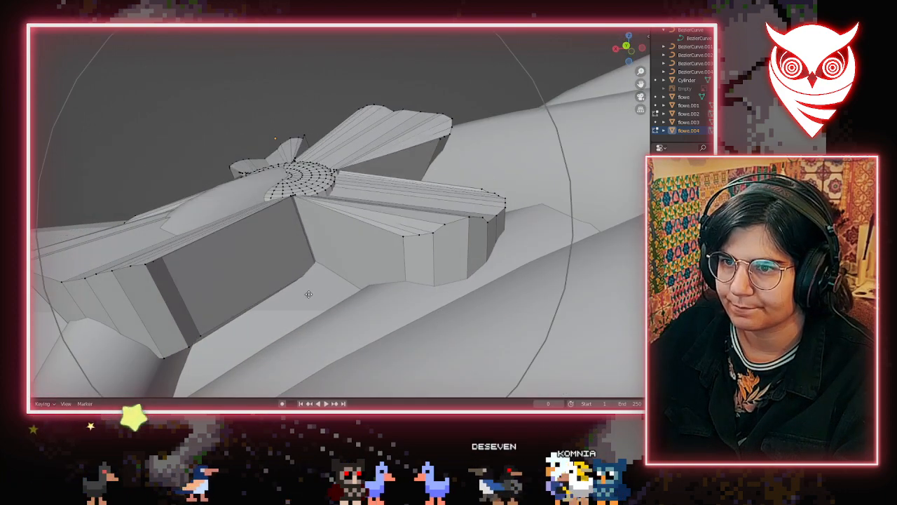
scroll(308, 295, "up", 10)
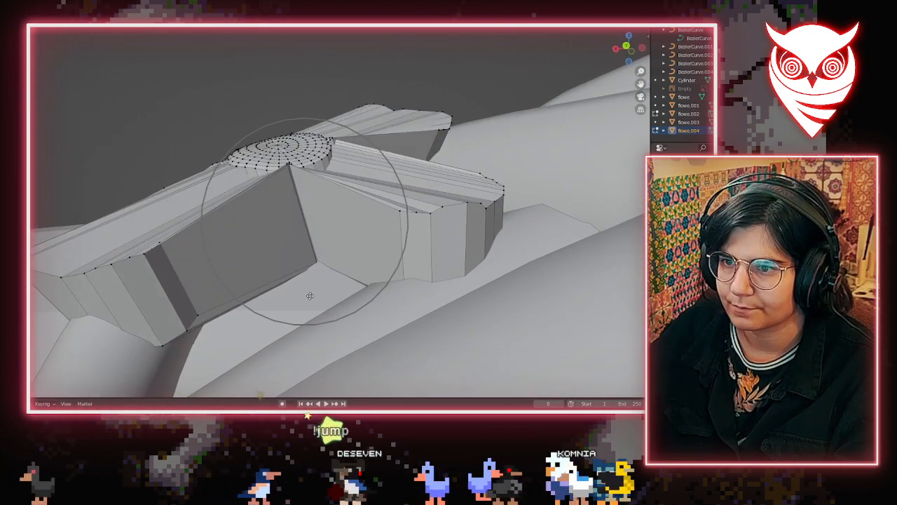
middle_click_drag(203, 376, 186, 324)
key("g")
left_click(201, 365)
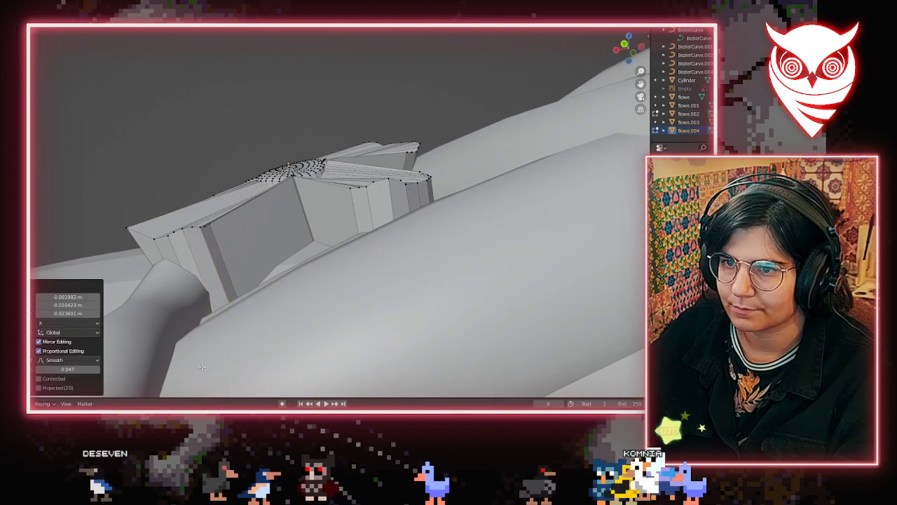
Lower another petal towards the wand's surface by about -0.004 m in X, -0.007 m in Y and -0.015 m in Z
middle_click_drag(201, 365, 308, 323)
left_click(344, 321)
left_click(345, 301)
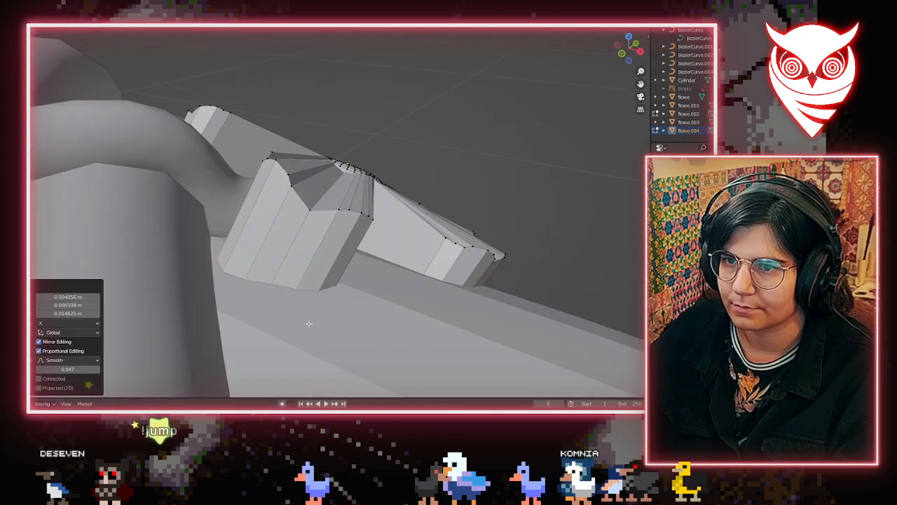
left_click(302, 259)
Raise the petals beside the thick vine, finishing with a move of about -0.001 m in X, -0.005 m in Y and 0.012 m in Z
middle_click_drag(301, 259, 269, 147)
middle_click_drag(308, 178, 521, 160)
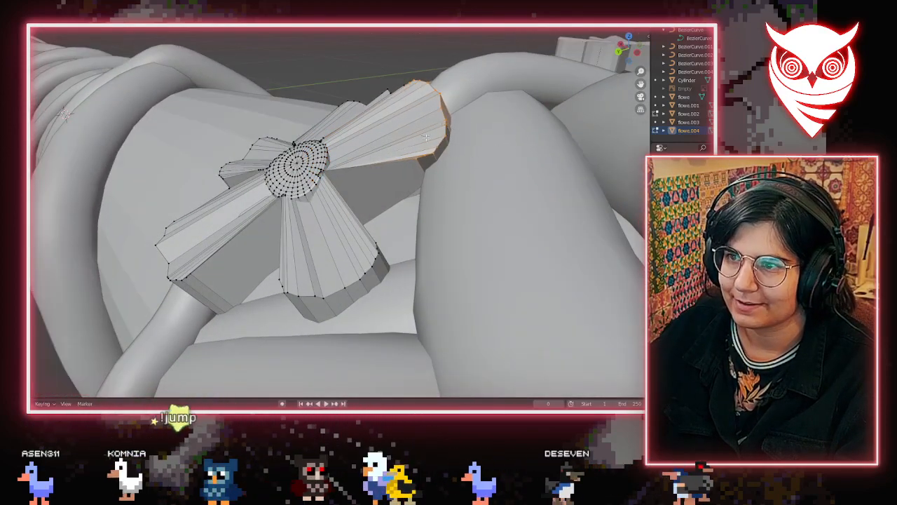
left_click(471, 159)
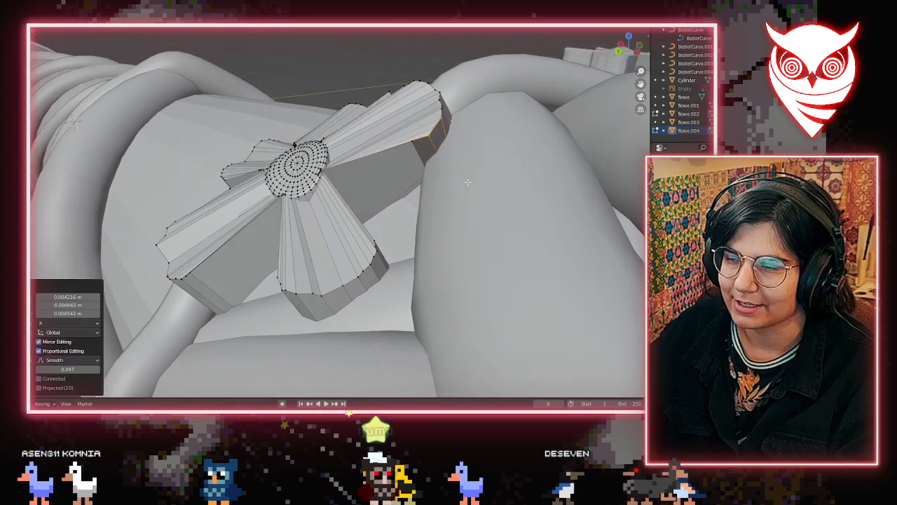
middle_click_drag(471, 160, 518, 256)
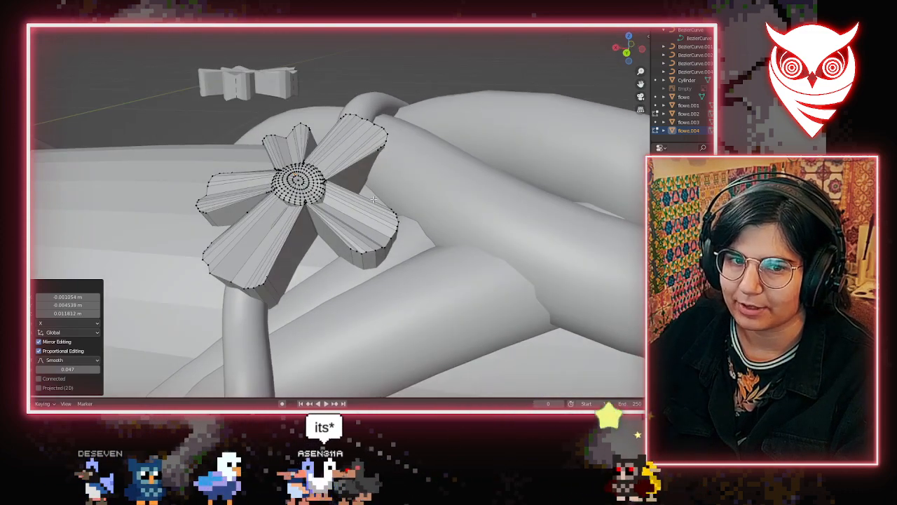
middle_click_drag(374, 200, 226, 188)
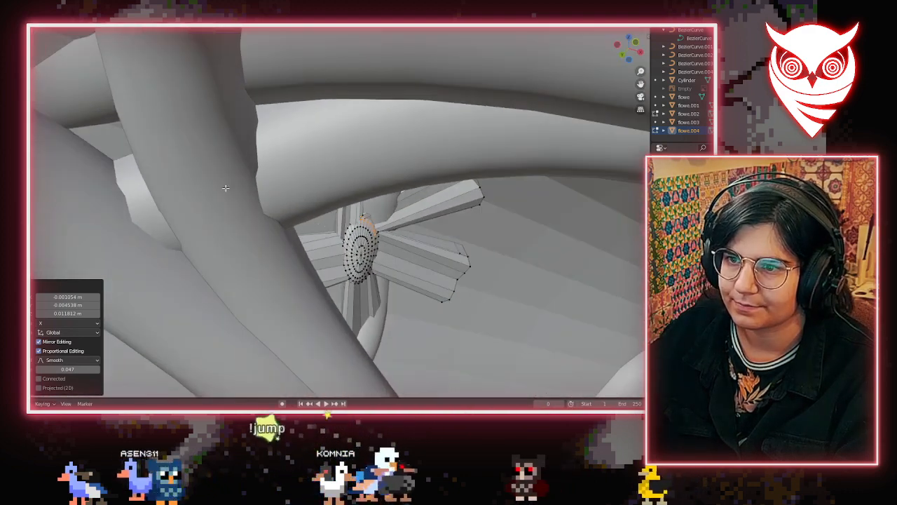
left_click(345, 249)
middle_click_drag(345, 249, 560, 309)
scroll(560, 309, "down", 6)
key("Tab")
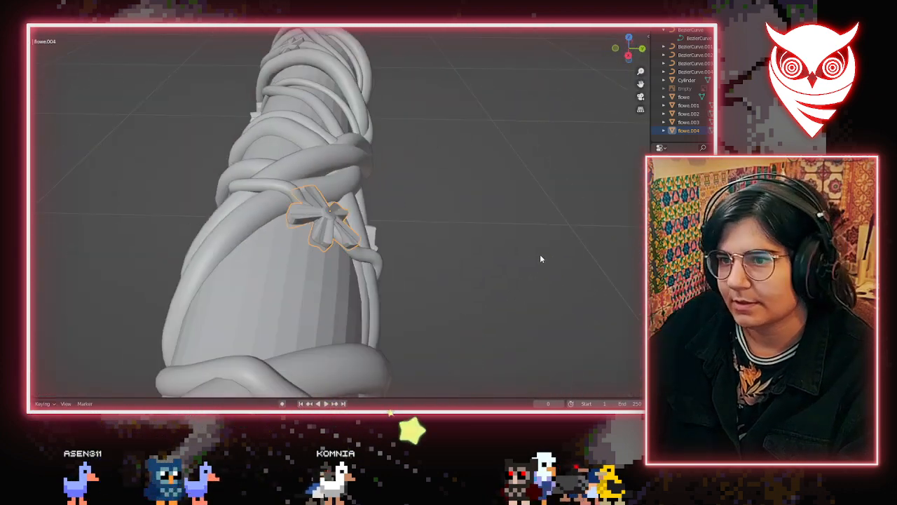
Examine the whole wand from several sides to judge how the flowers are distributed
middle_click_drag(540, 256, 423, 272)
scroll(445, 295, "down", 5)
scroll(393, 271, "down", 5)
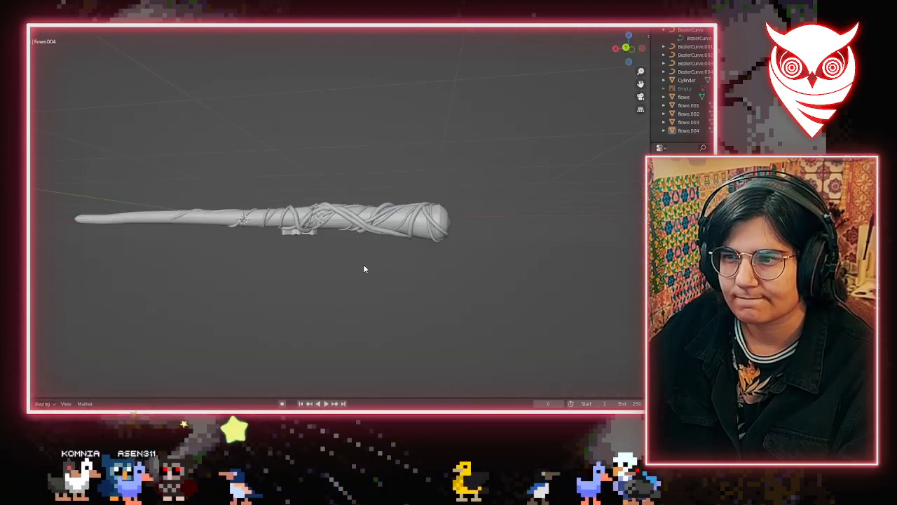
middle_click_drag(362, 267, 441, 350)
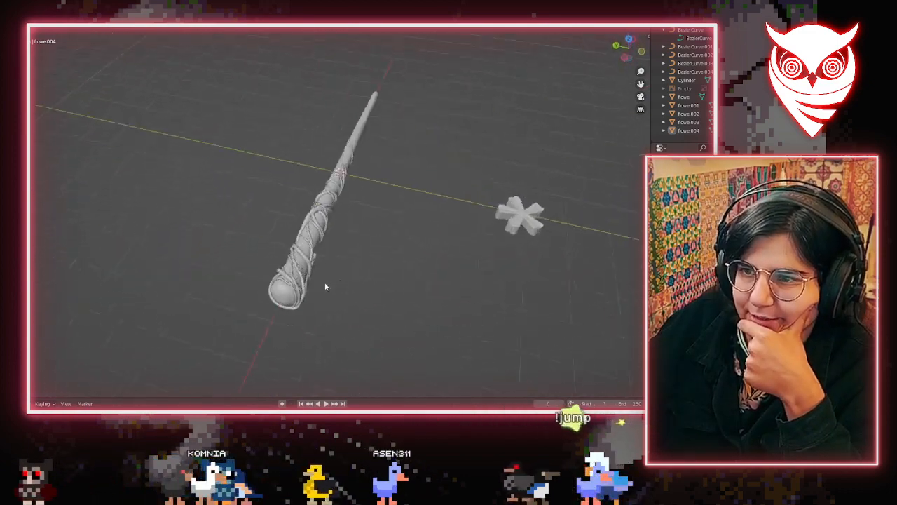
middle_click_drag(325, 286, 248, 241)
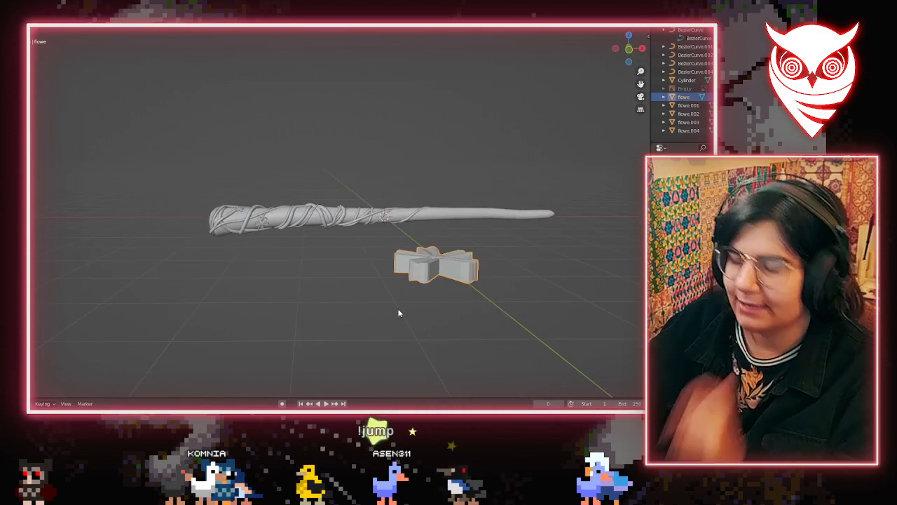
middle_click_drag(398, 313, 464, 357)
scroll(333, 293, "up", 3)
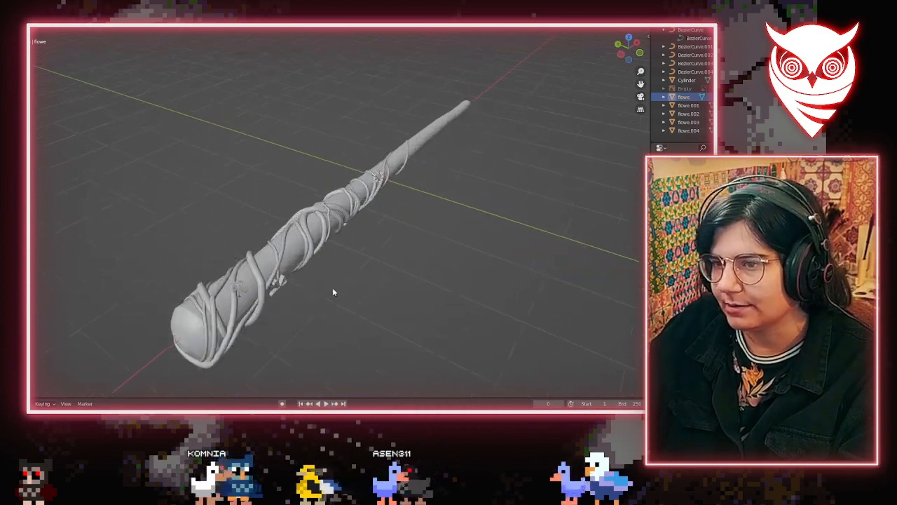
Paste a copy of the flower from the handle's lower side and move it to the thin vines near the wand's middle
middle_click_drag(333, 292, 235, 262)
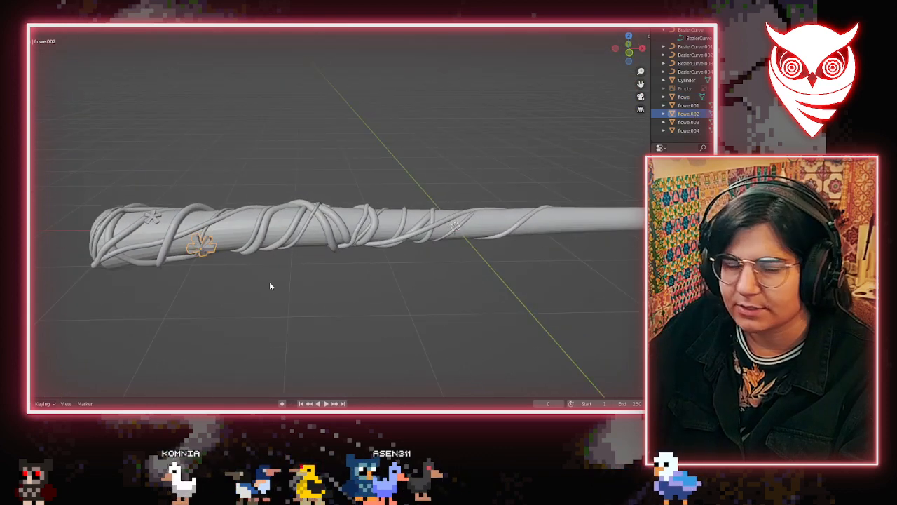
key("ctrl+v")
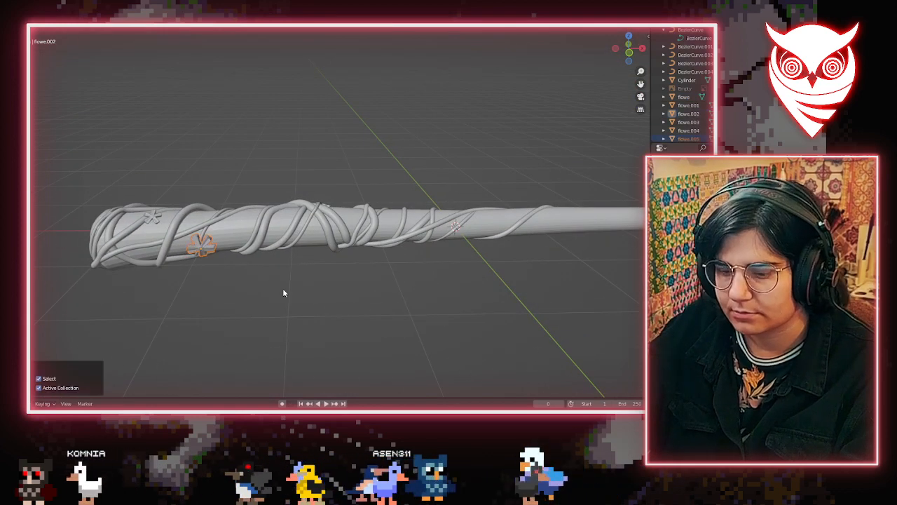
middle_click_drag(457, 281, 346, 164)
scroll(344, 244, "up", 5)
key("g")
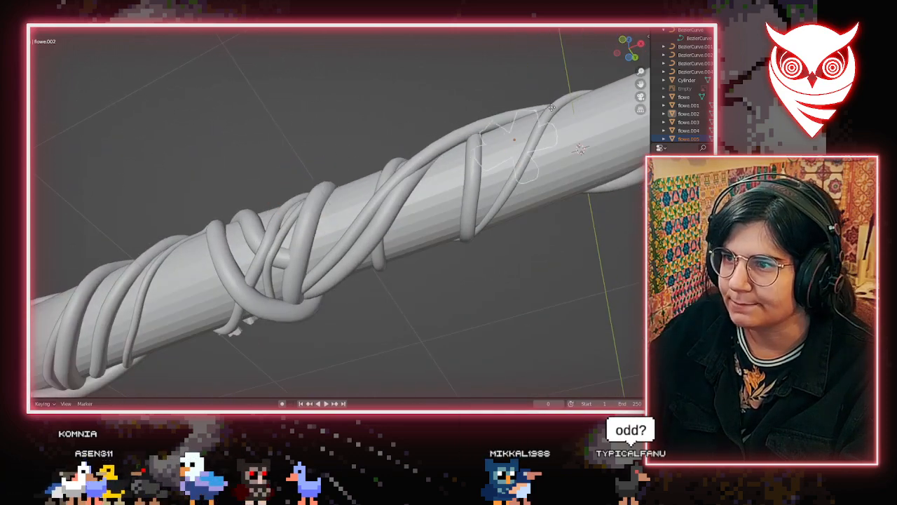
left_click(552, 108)
Scale down the pasted flower and move it about -0.035 m in X, 0.018 m in Y and -0.045 m in Z
middle_click_drag(552, 107, 451, 254)
key("s")
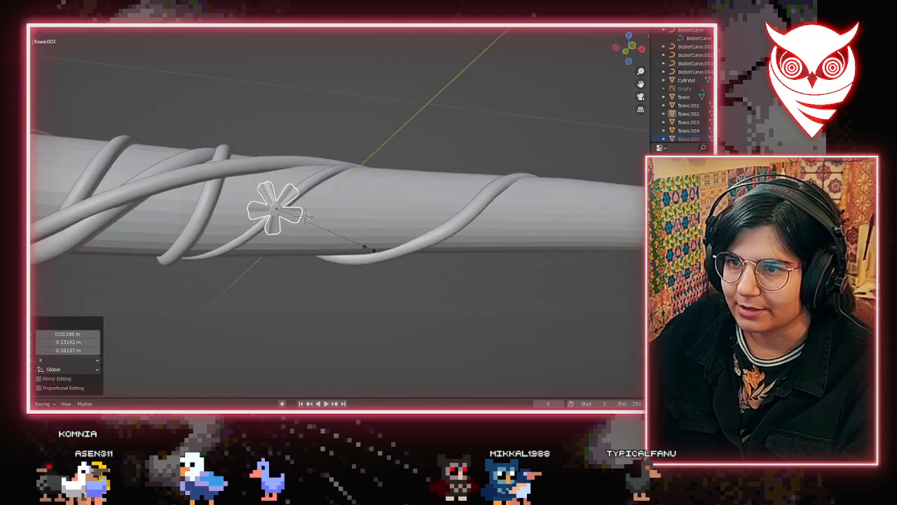
left_click(345, 239)
middle_click_drag(345, 239, 284, 369)
middle_click_drag(297, 246, 243, 208)
Move the flower about -0.139 m in X and 0.268 m in Z, rotate it 127° about global X, and position it on the wand
key("r")
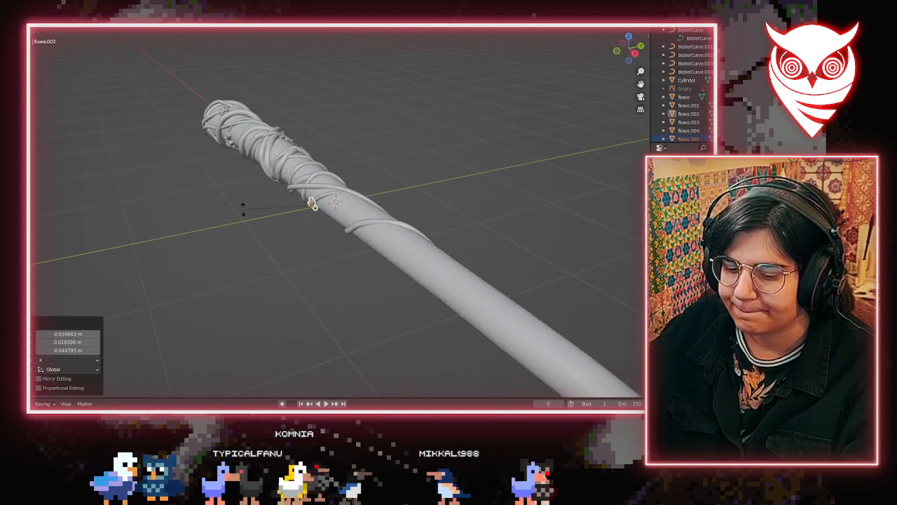
key("x")
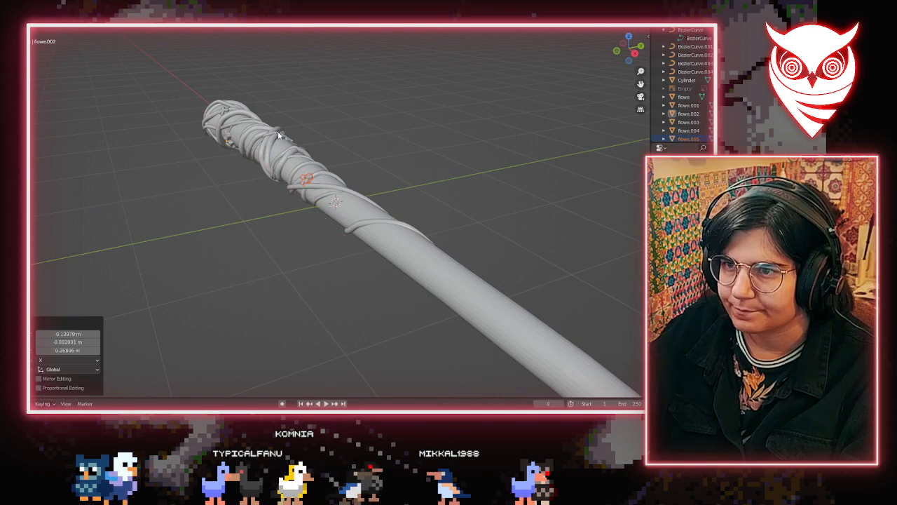
middle_click_drag(278, 135, 447, 71)
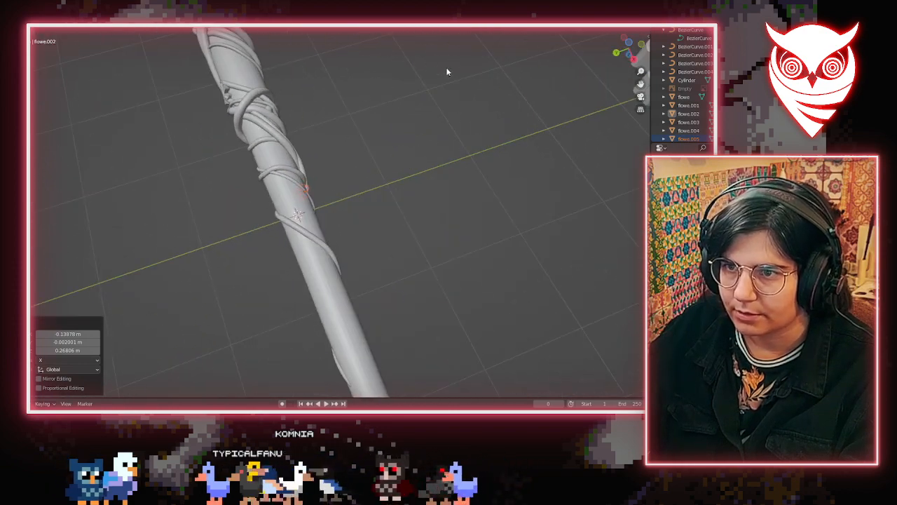
key("r")
key("x")
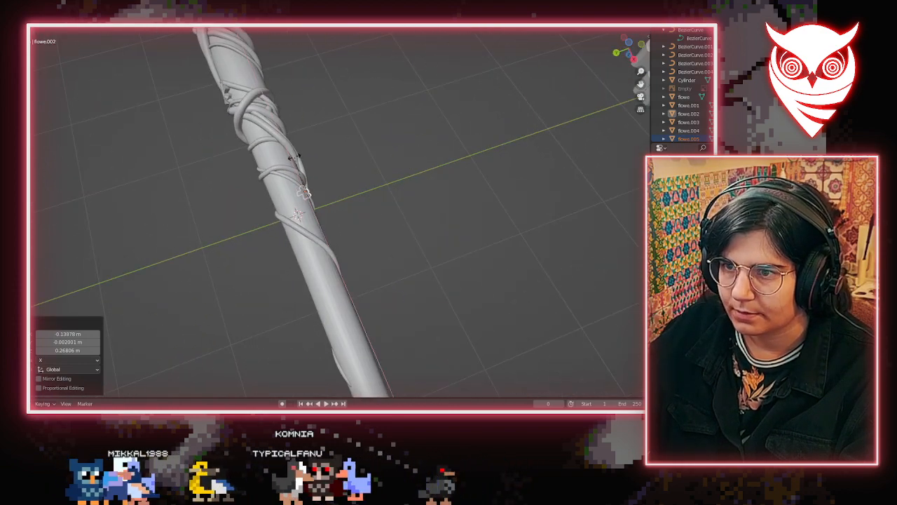
left_click(285, 159)
middle_click_drag(288, 165, 371, 236)
key("g")
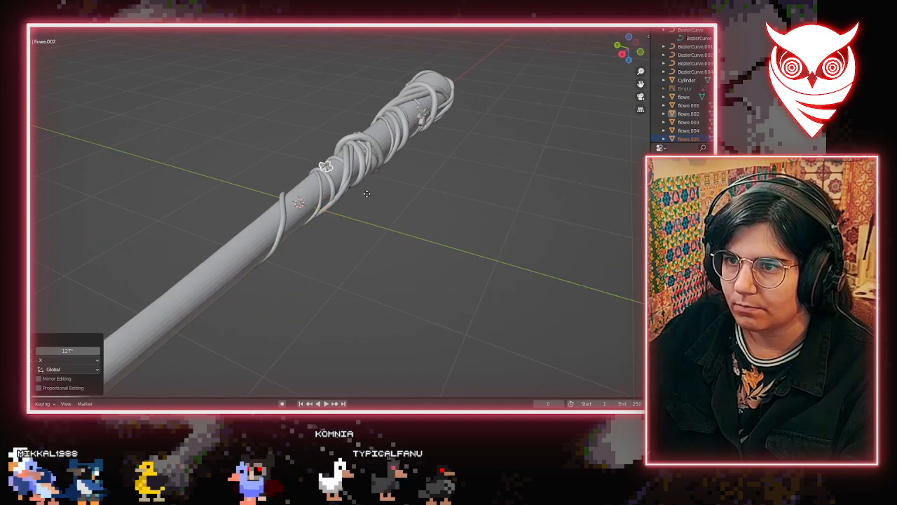
left_click(371, 192)
Reshape two of the flower's petals beside the vine with proportional editing, moving the second about 0.017 m in Y and -0.005 m in Z
middle_click_drag(322, 172, 323, 275)
scroll(323, 275, "up", 2)
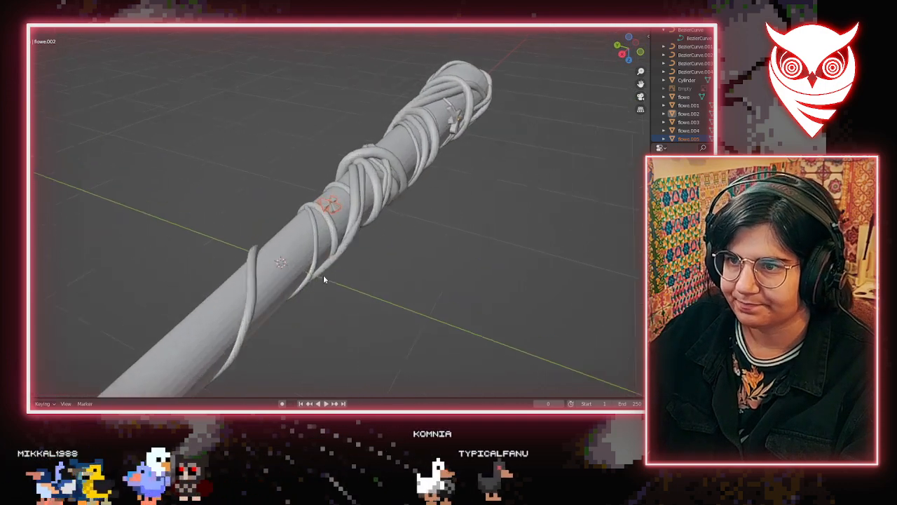
scroll(364, 245, "up", 5)
middle_click_drag(386, 259, 273, 252)
key("Tab")
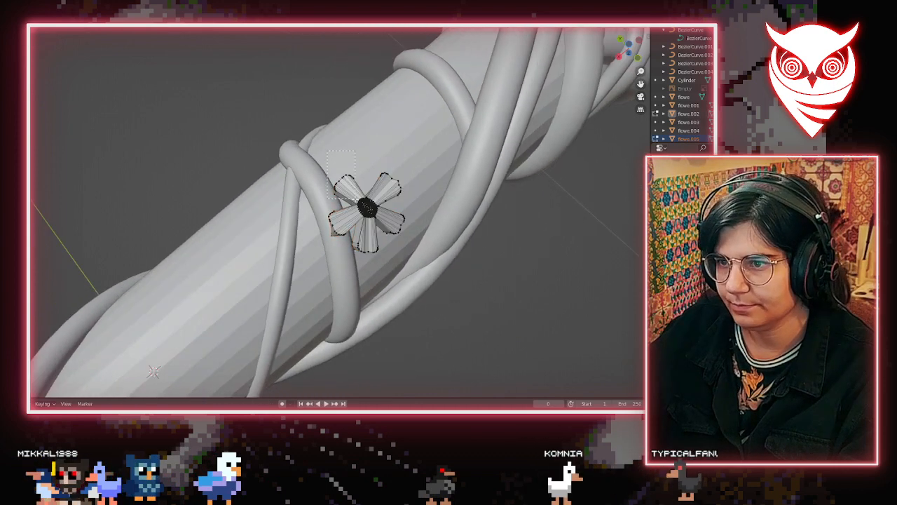
left_click(356, 191)
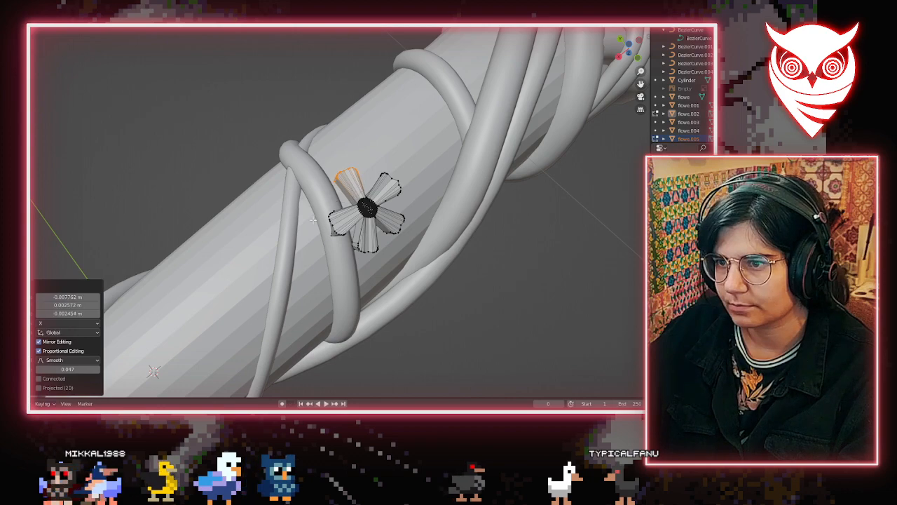
left_click_drag(344, 256, 347, 256)
left_click(340, 248)
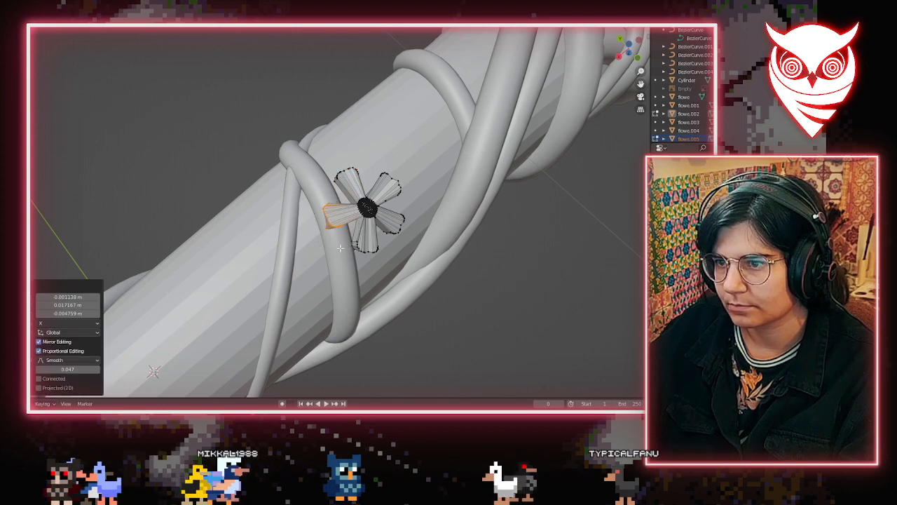
middle_click_drag(342, 275, 360, 197)
key("Tab")
Tilt the flower with view rotations including -19.1° and 13.3°, and move it about 0.038 m in X, -0.004 m in Y and 0.002 m in Z
left_click(406, 184)
key("g")
left_click(539, 164)
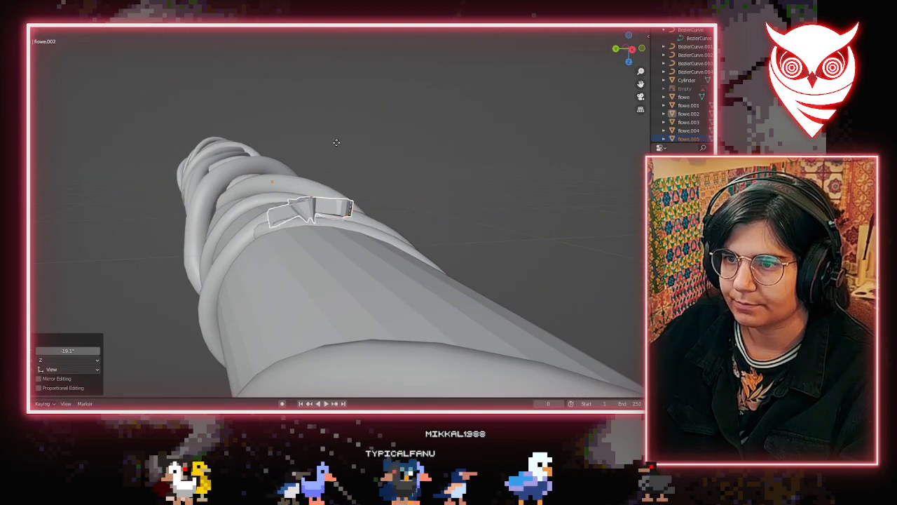
middle_click_drag(394, 172, 475, 174)
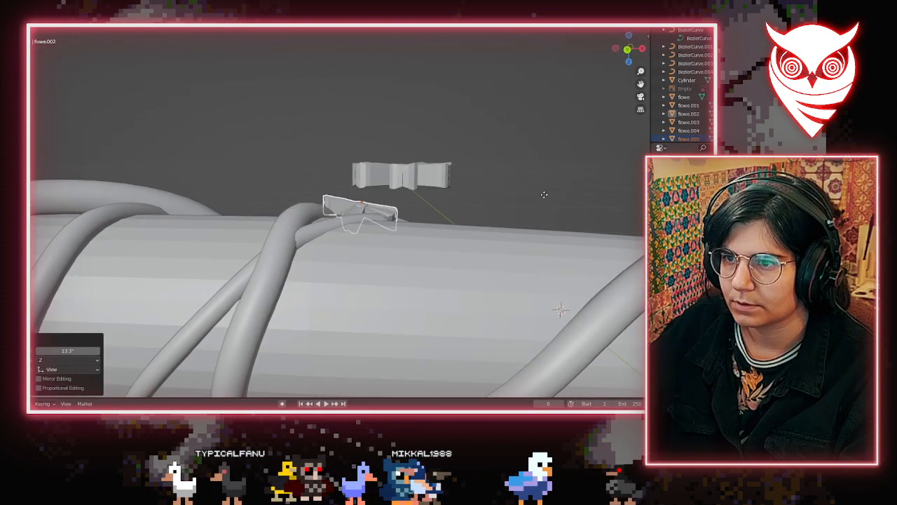
middle_click_drag(512, 226, 429, 164)
key("g")
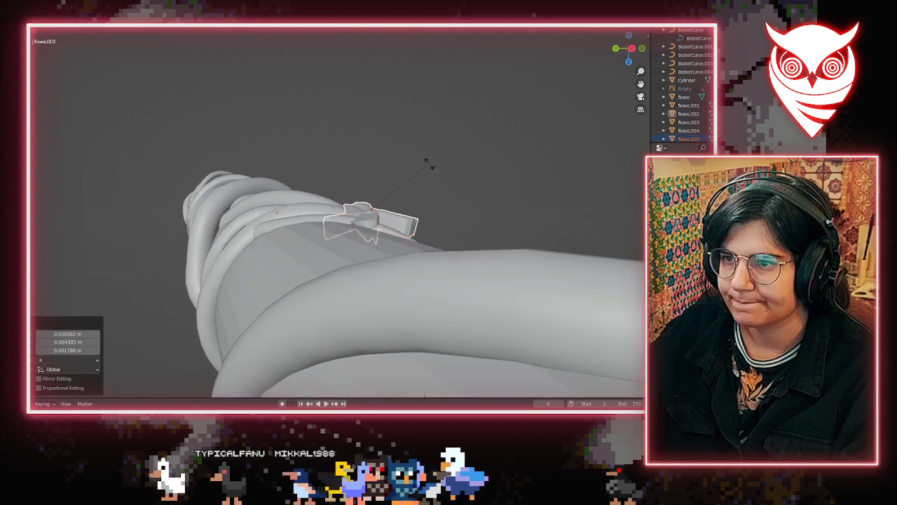
left_click(459, 197)
Tilt the flower toward the wand's surface and shift it slightly beside the vine, about 0.005 m in Z
middle_click_drag(459, 197, 344, 223)
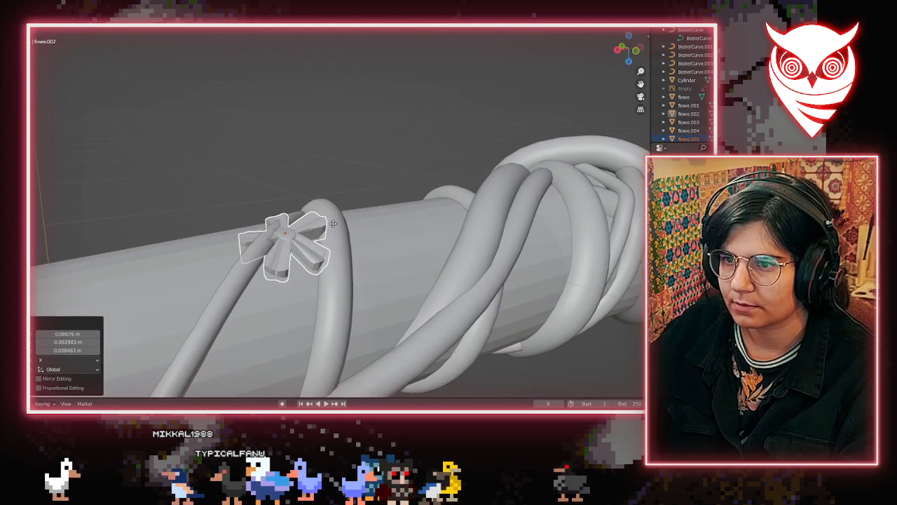
middle_click_drag(326, 232, 358, 180)
key("r")
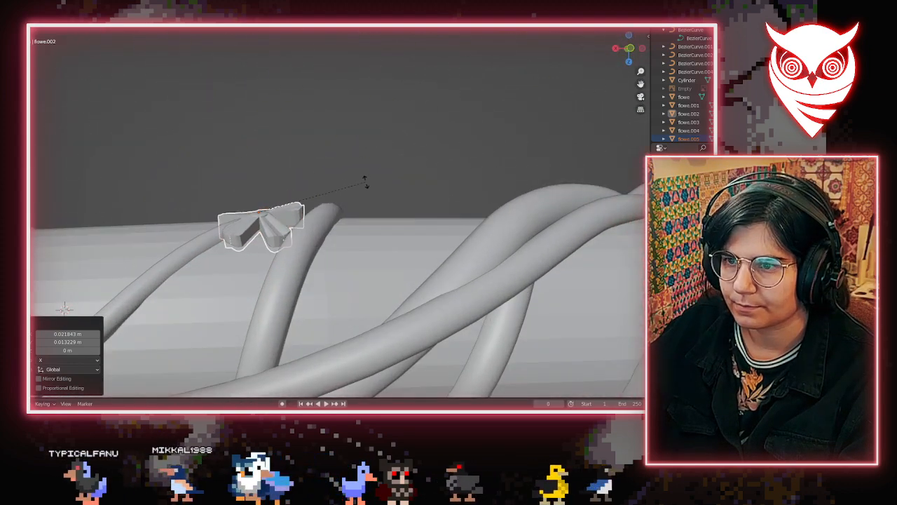
left_click(372, 192)
key("g")
left_click(375, 196)
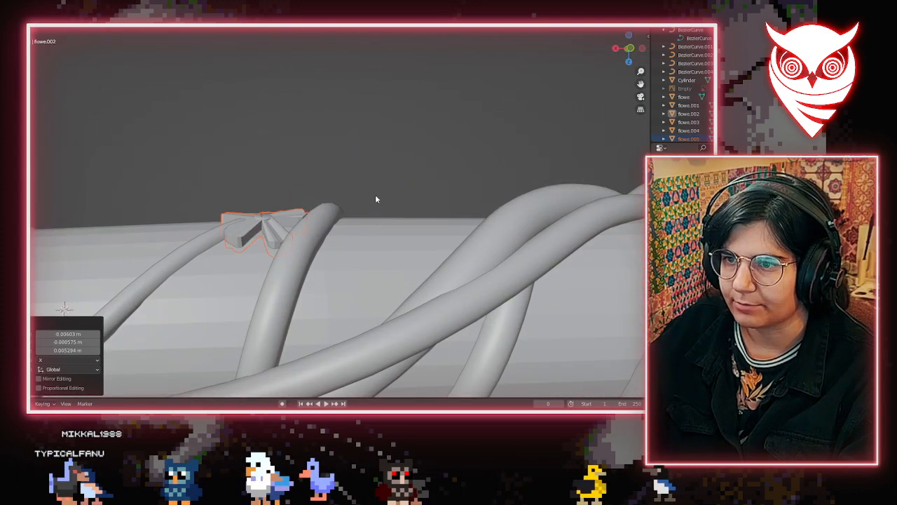
Examine the whole wand and its placed flowers from several angles, comparing them with the original spare flower
middle_click_drag(375, 195, 329, 183)
left_click(275, 146)
middle_click_drag(275, 146, 390, 152)
scroll(391, 152, "down", 6)
middle_click_drag(473, 220, 547, 352)
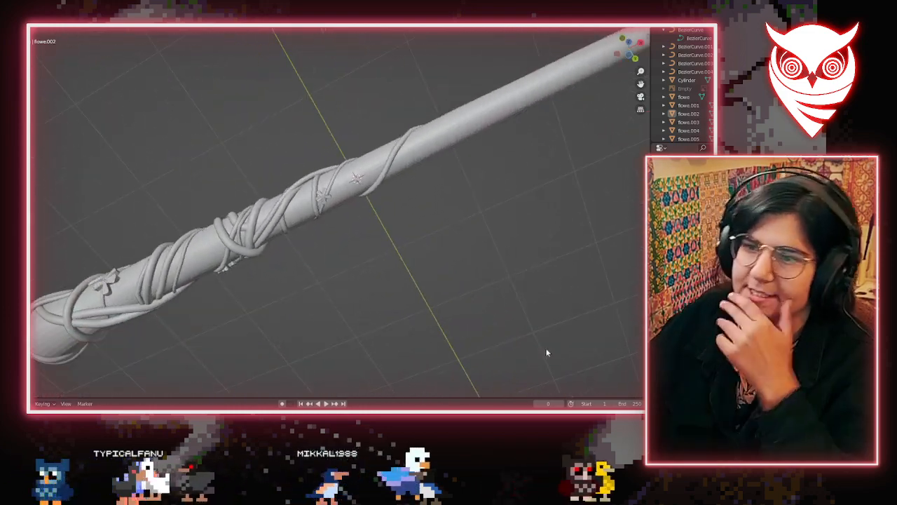
scroll(374, 182, "down", 5)
middle_click_drag(425, 241, 384, 312)
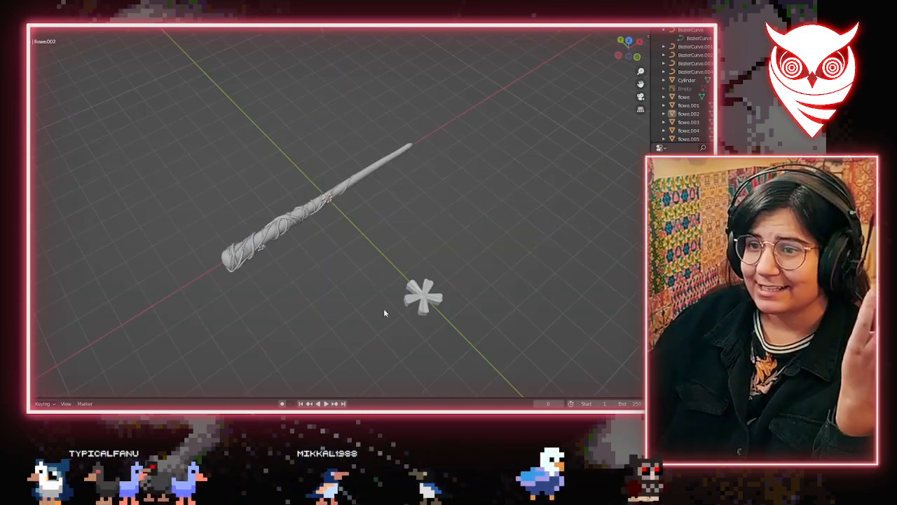
left_click(446, 278)
middle_click_drag(446, 278, 466, 165)
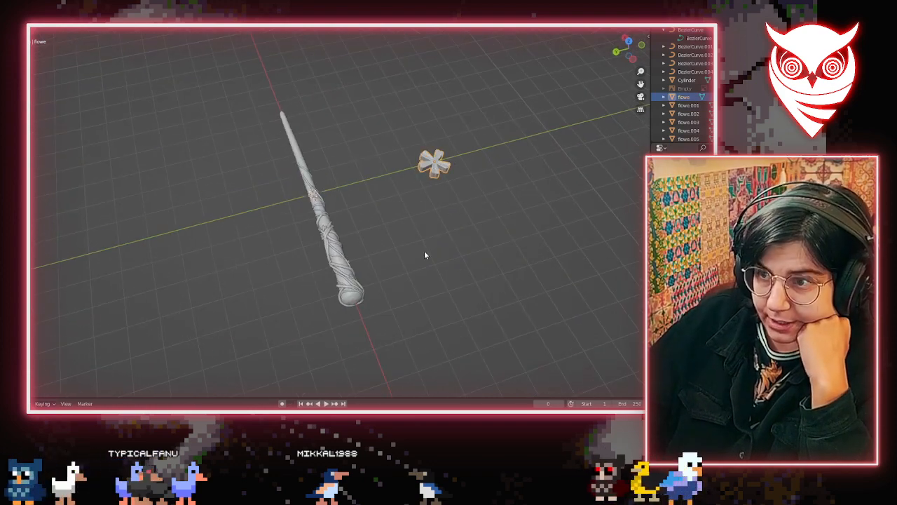
middle_click_drag(466, 302, 459, 260)
scroll(535, 257, "up", 3)
scroll(433, 272, "up", 2)
scroll(430, 283, "down", 2)
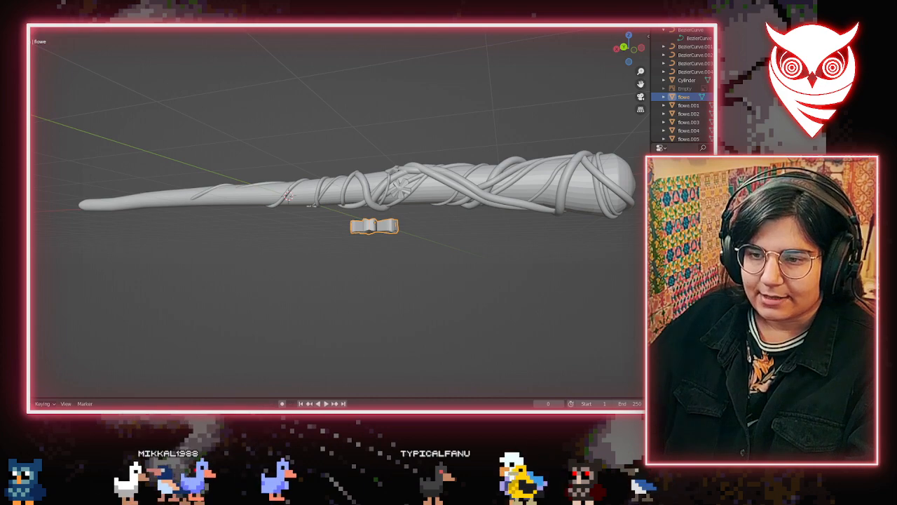
Search the system's apps for "pru" and open the match
left_click(287, 401)
key("alt+Tab")
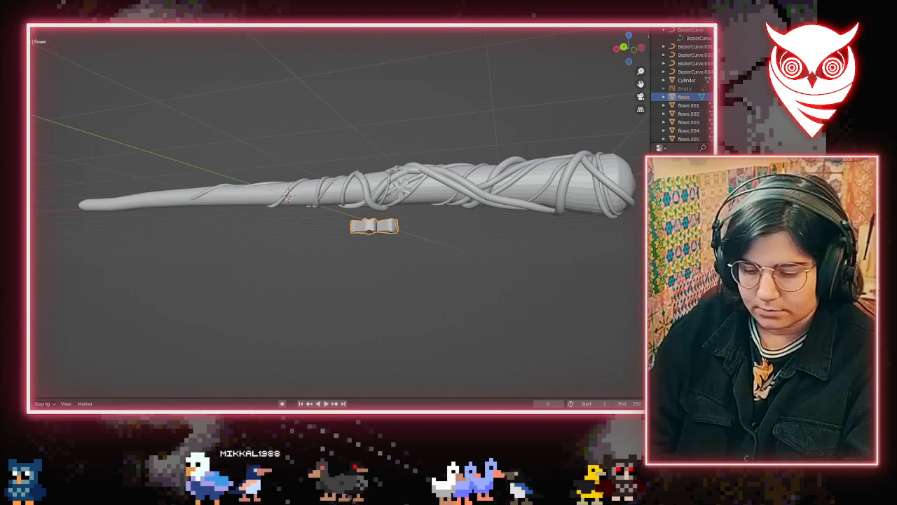
key("super")
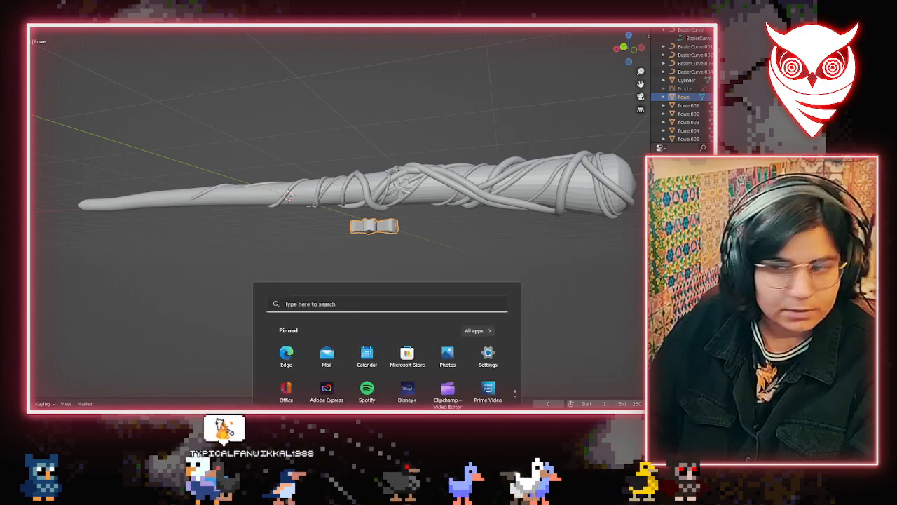
key("super")
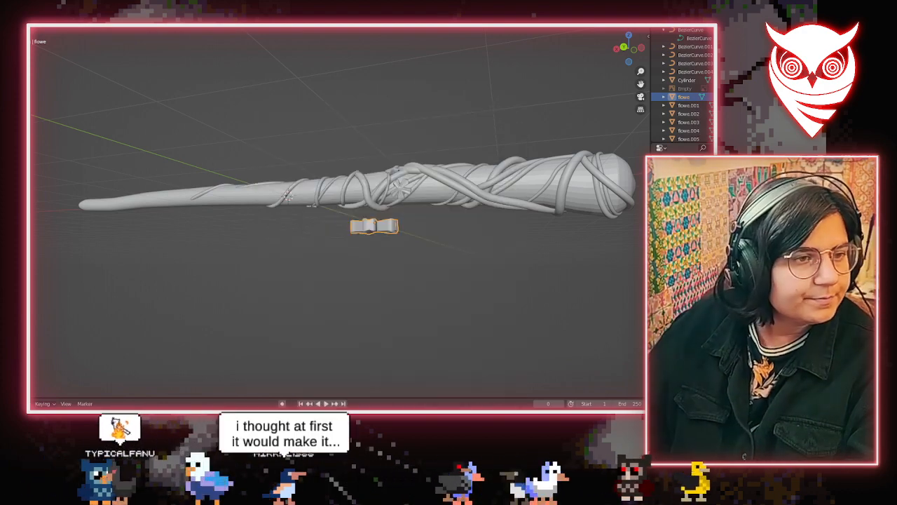
key("super")
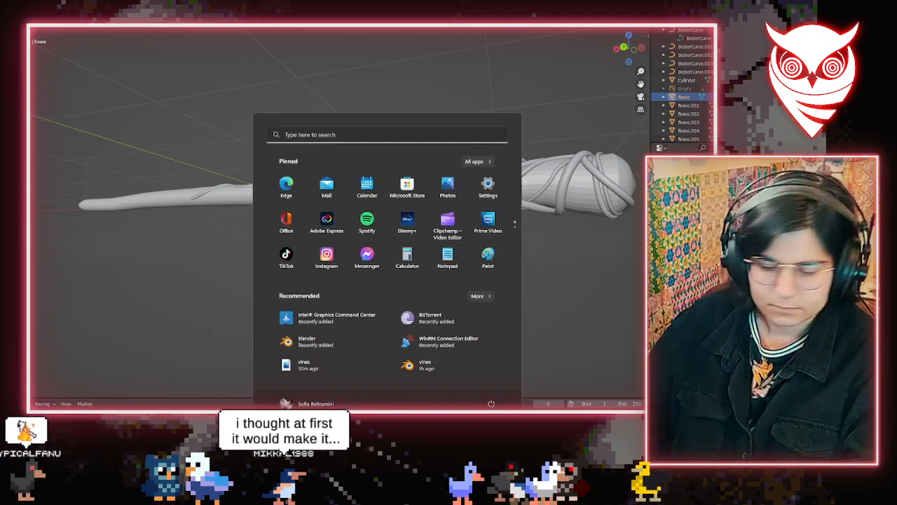
type("pru")
key("Return")
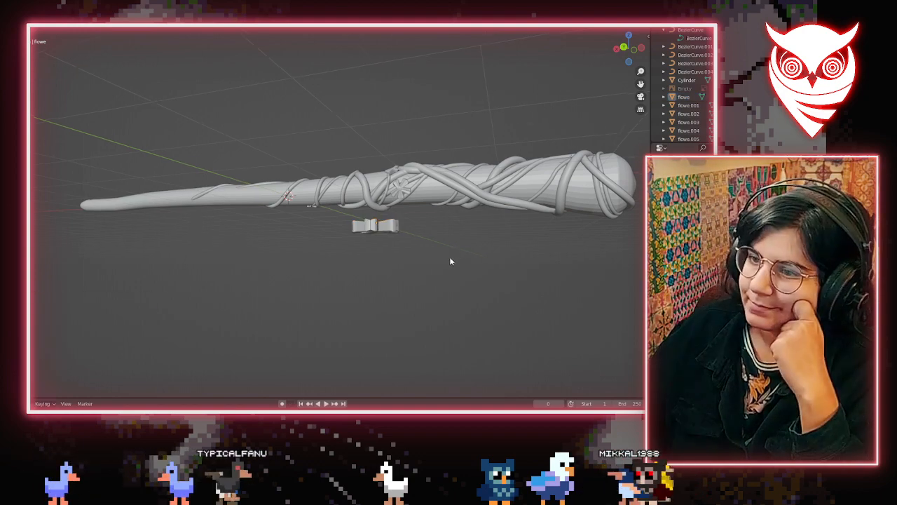
Move the spare original flower clear of the wand, about 4.08 m in X, 0.55 m in Y and 2.31 m in Z
middle_click_drag(451, 261, 570, 272)
scroll(411, 218, "down", 3)
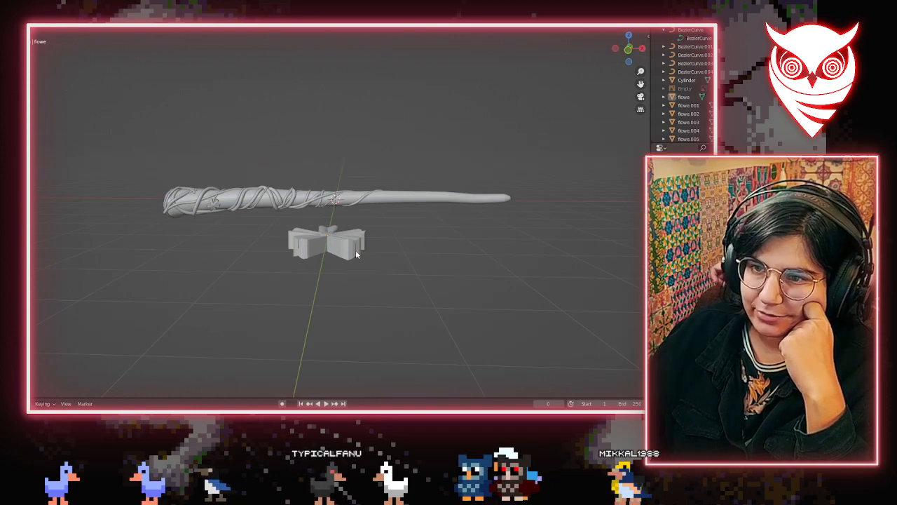
left_click(356, 254)
key("g")
left_click(688, 118)
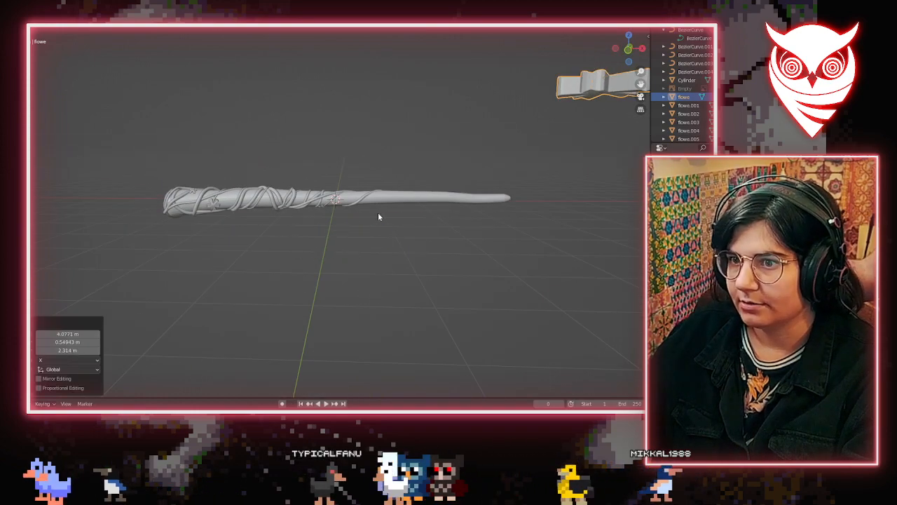
Inspect the vines and flowers along the wand's handle from both sides
scroll(378, 217, "up", 4)
middle_click_drag(255, 267, 460, 252)
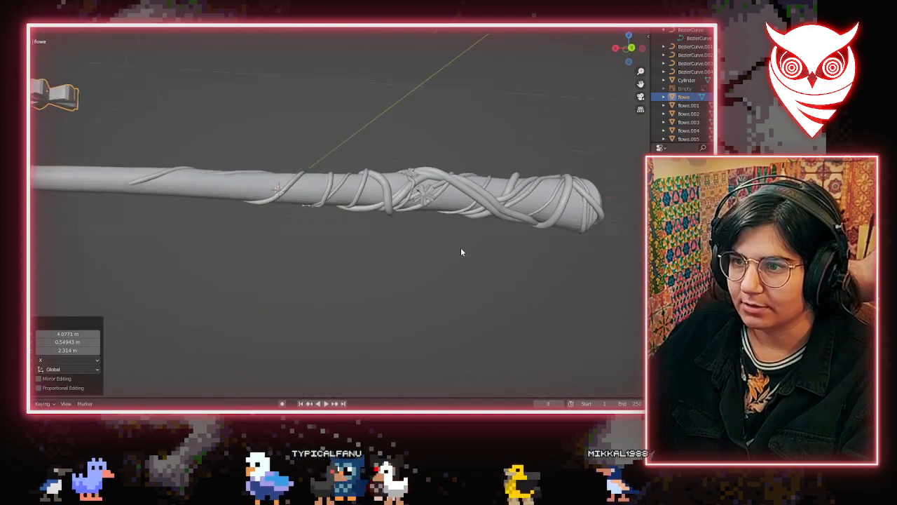
scroll(460, 252, "up", 1)
scroll(434, 214, "down", 3)
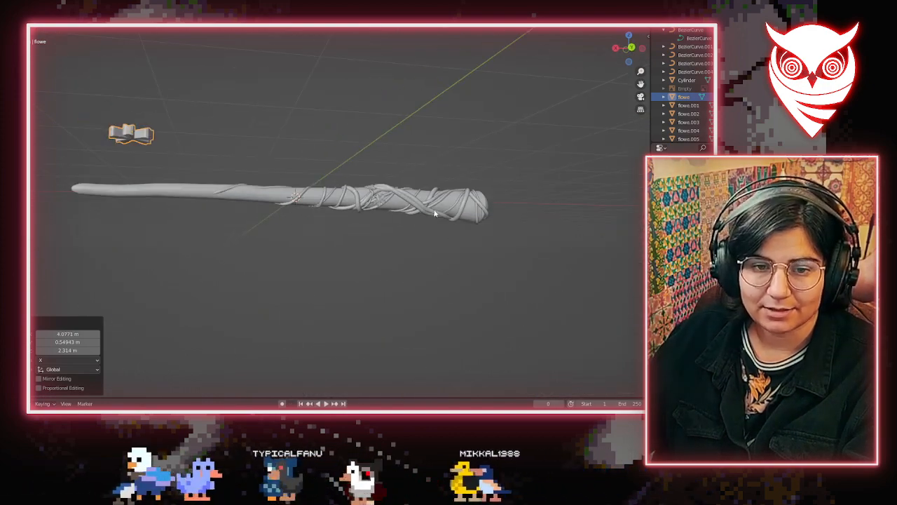
middle_click_drag(435, 214, 204, 216)
scroll(170, 214, "up", 2)
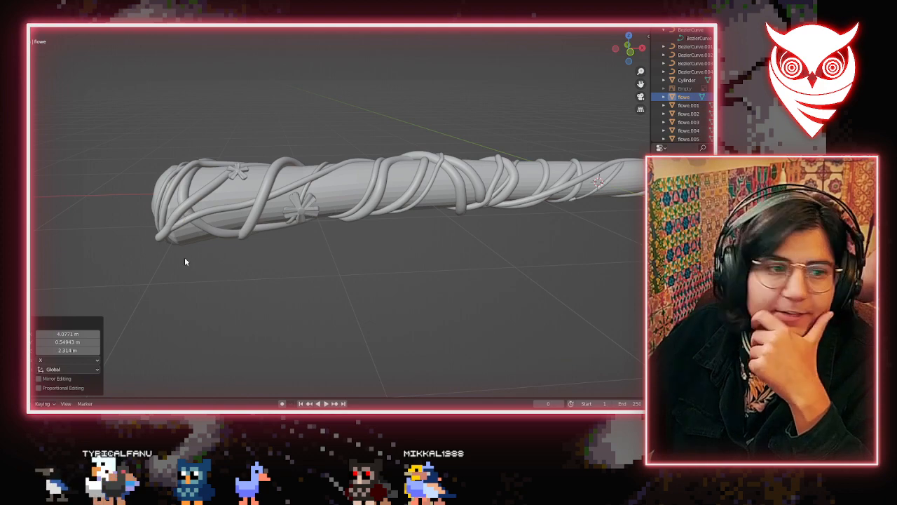
middle_click_drag(185, 262, 187, 228)
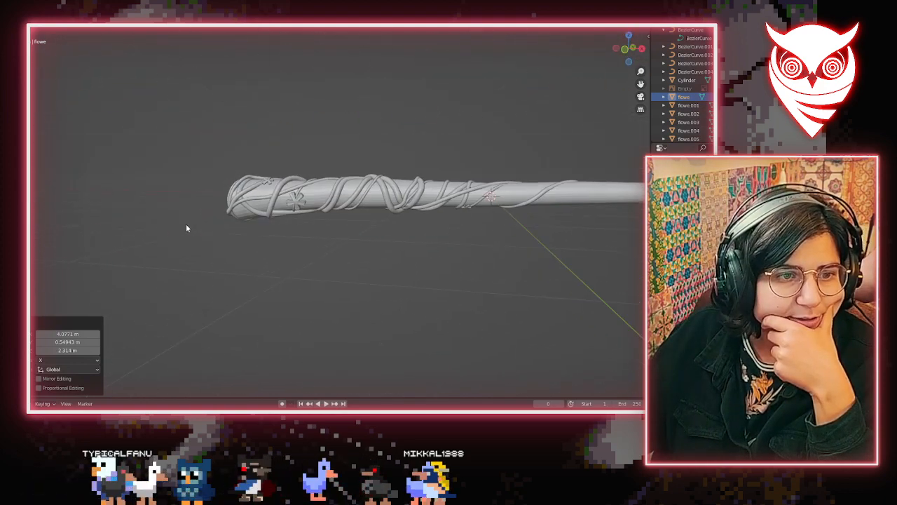
middle_click_drag(247, 232, 164, 282)
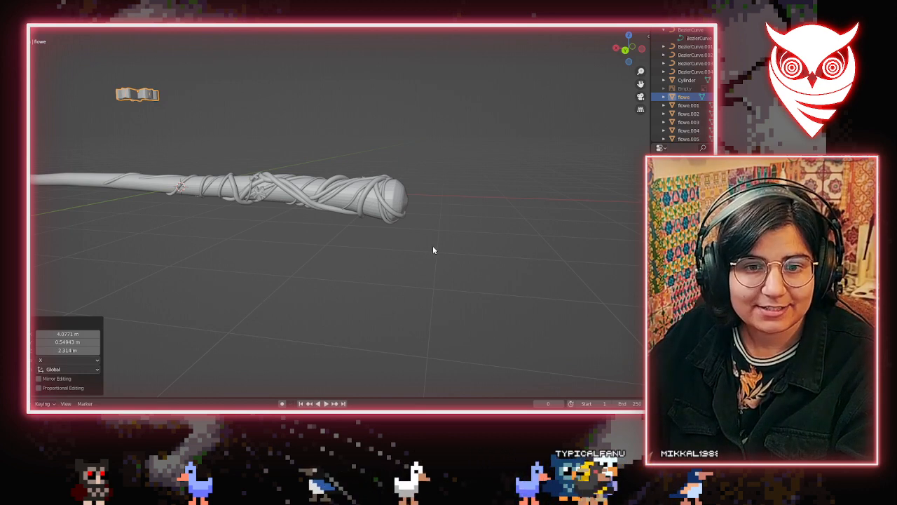
middle_click_drag(392, 251, 67, 247)
scroll(71, 259, "up", 5)
scroll(67, 250, "down", 6)
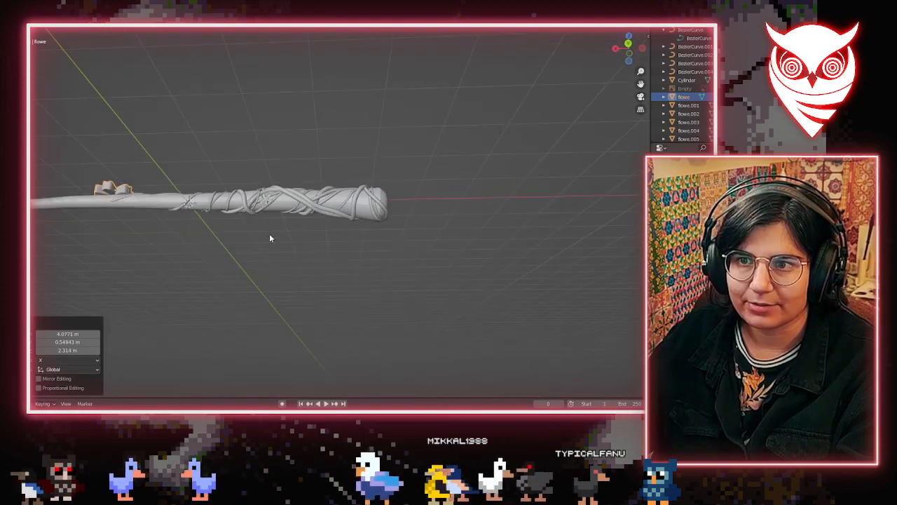
middle_click_drag(271, 238, 273, 265)
Install PrusaSlicer 2.5.0 for everybody, with Desktop and Start Menu shortcuts, and move the installer window away from the model
left_click(438, 315)
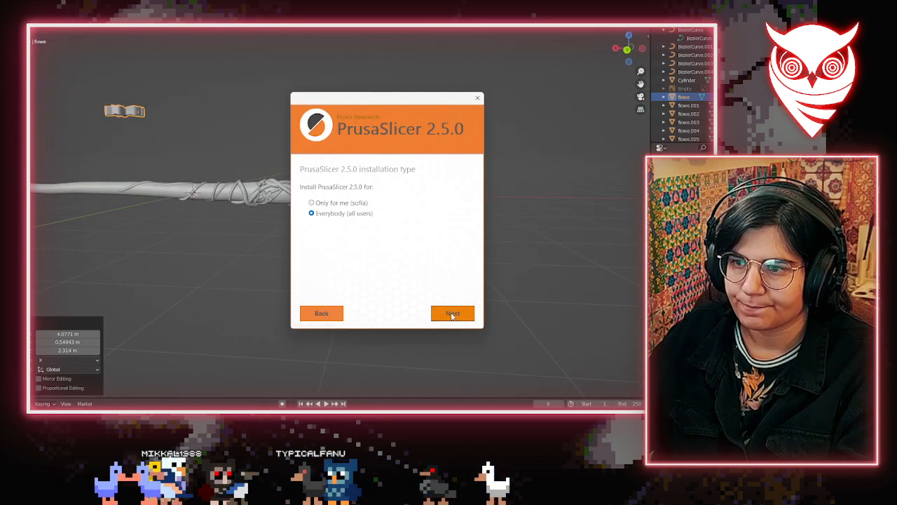
left_click(450, 317)
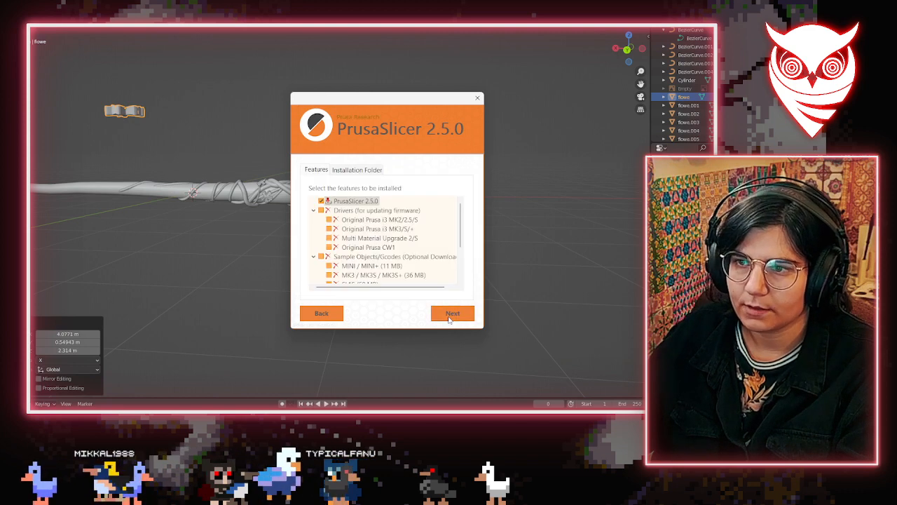
left_click(450, 317)
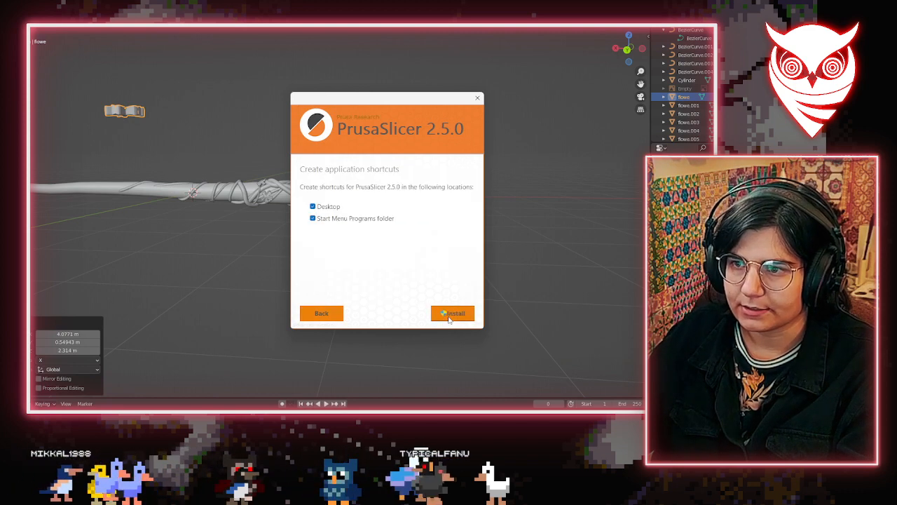
left_click(450, 317)
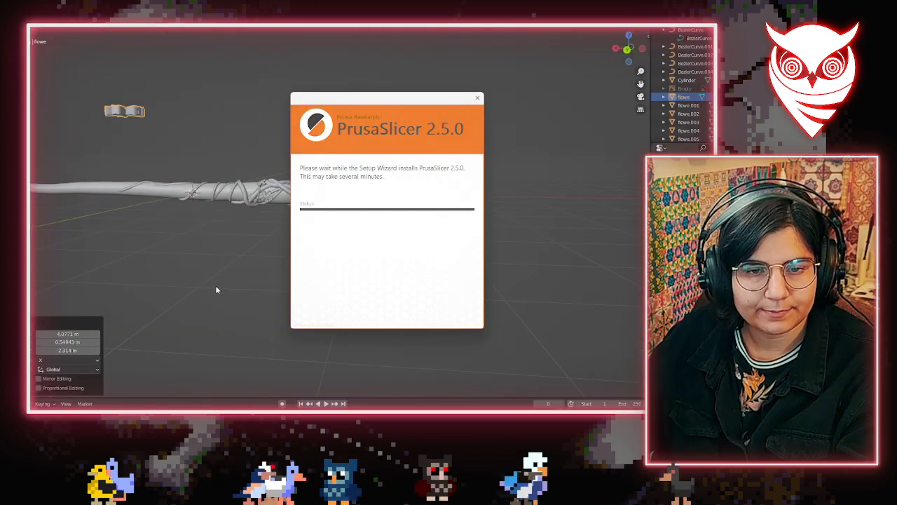
left_click_drag(359, 101, 31, 105)
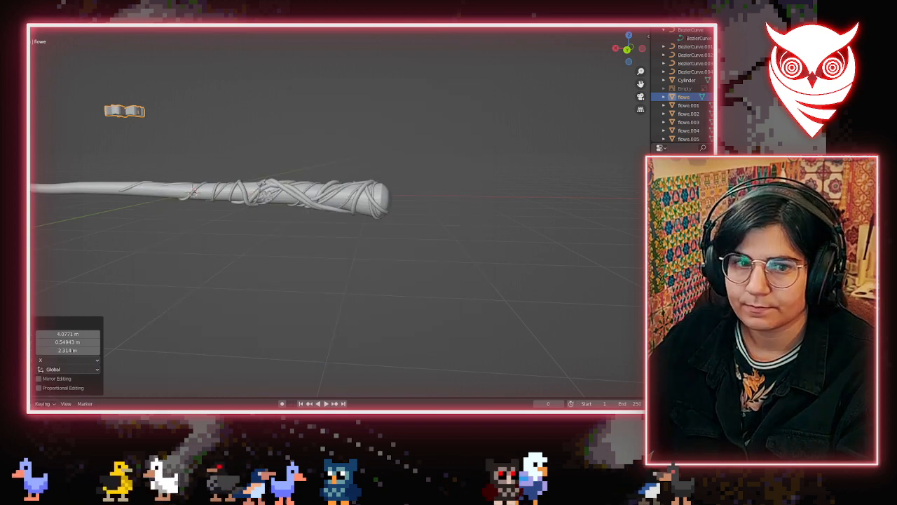
Select the wand together with its vines and attached flowers, leaving out the spare flower
left_click(415, 257)
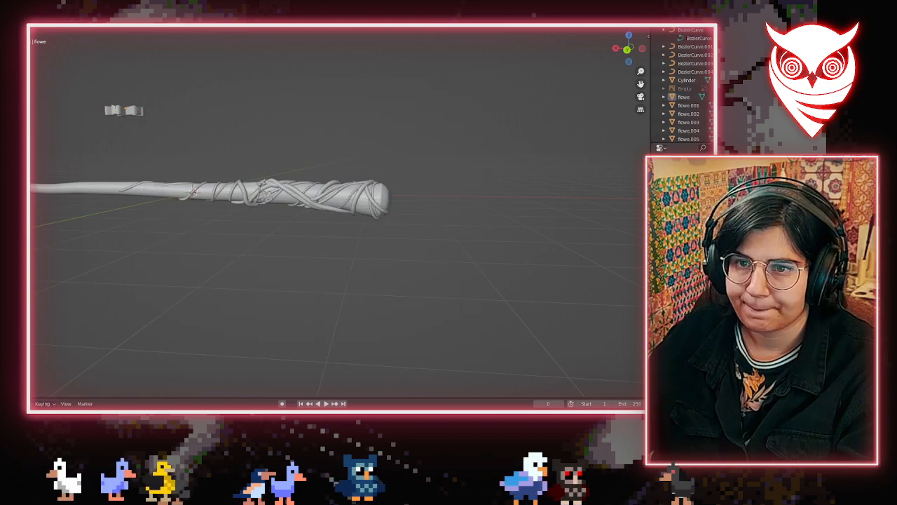
scroll(112, 191, "down", 3)
left_click_drag(315, 231, 381, 250)
left_click_drag(92, 175, 415, 252)
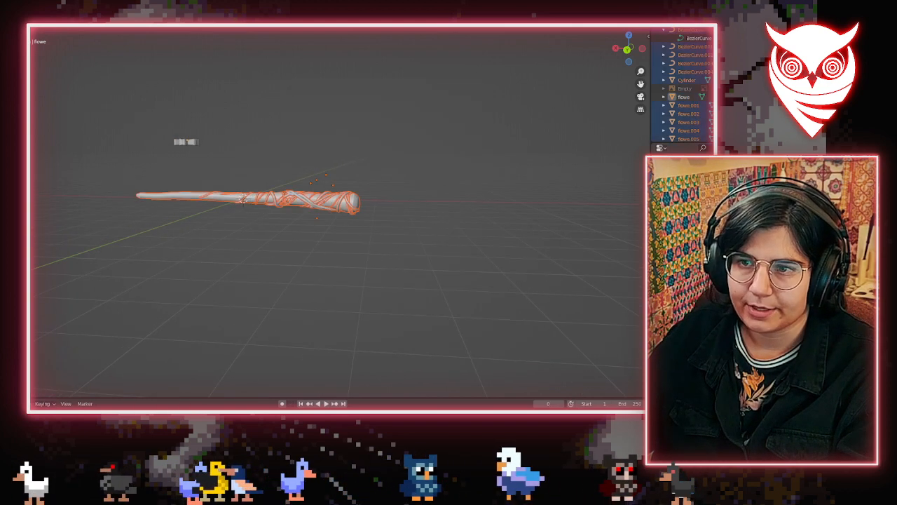
Export the wand as the STL file vines.stl in the H:\3D\ folder
left_click(30, 30)
mouse_move(47, 122)
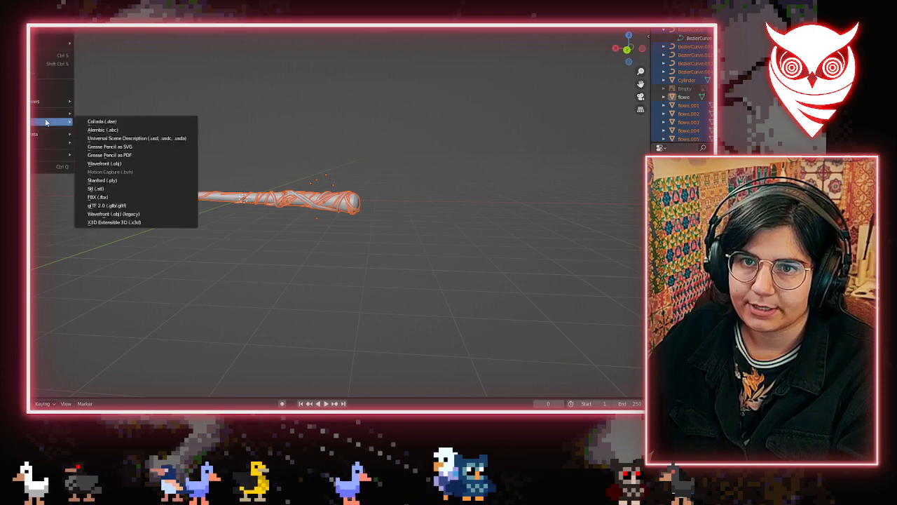
left_click(113, 189)
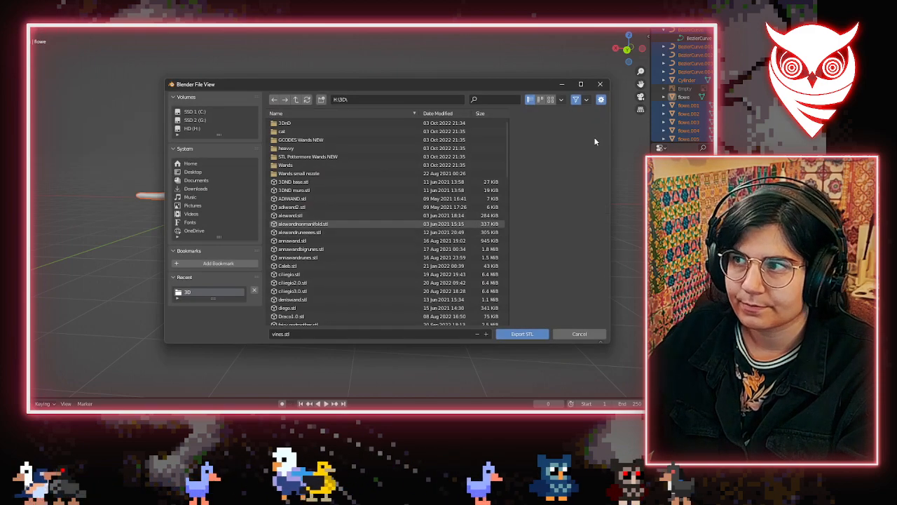
key("Return")
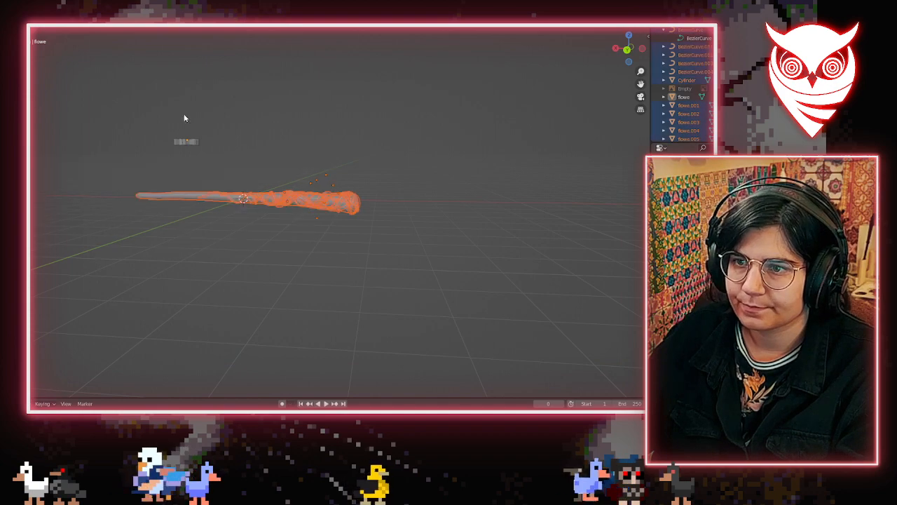
Export the selected wand parts to vines.stl in H:\3D\ with Selection Only and Apply Modifiers enabled at scale 1.00
left_click(31, 29)
mouse_move(48, 125)
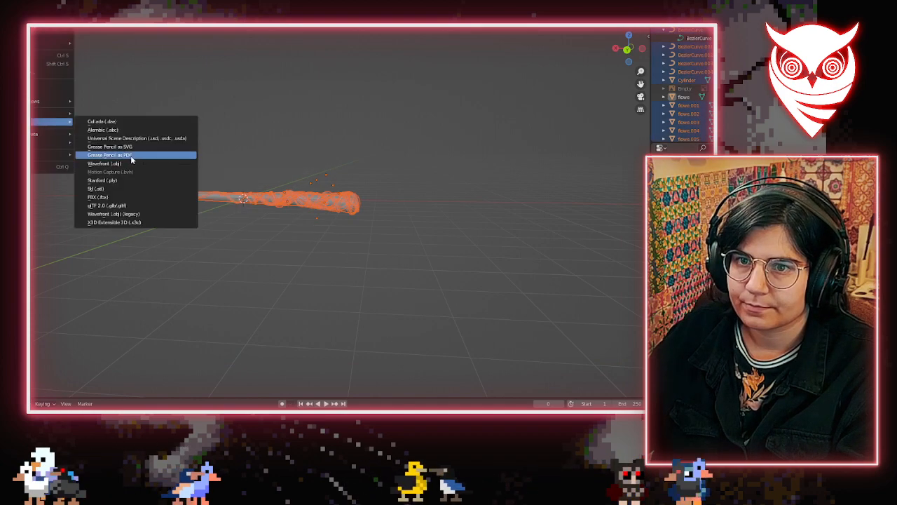
left_click(143, 190)
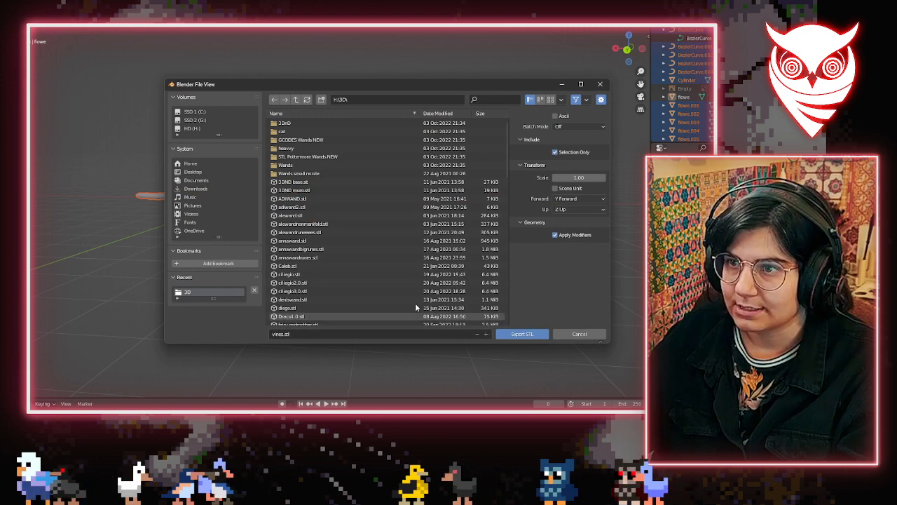
left_click(521, 334)
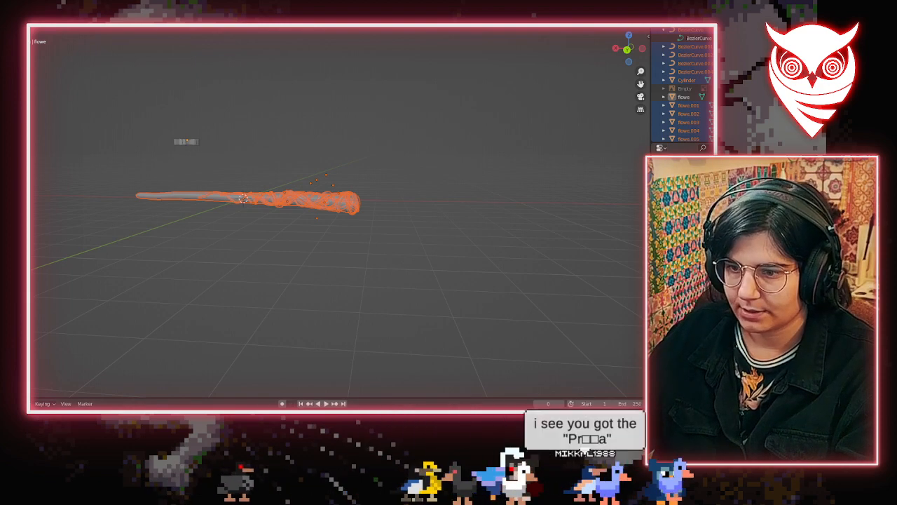
Open a File Explorer window and go to the HD (H:) drive
right_click(277, 427)
left_click(251, 379)
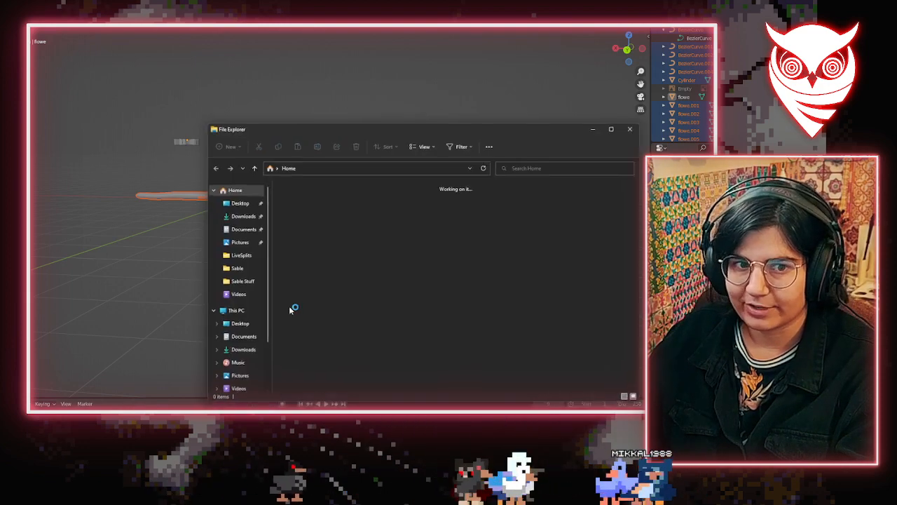
left_click(235, 362)
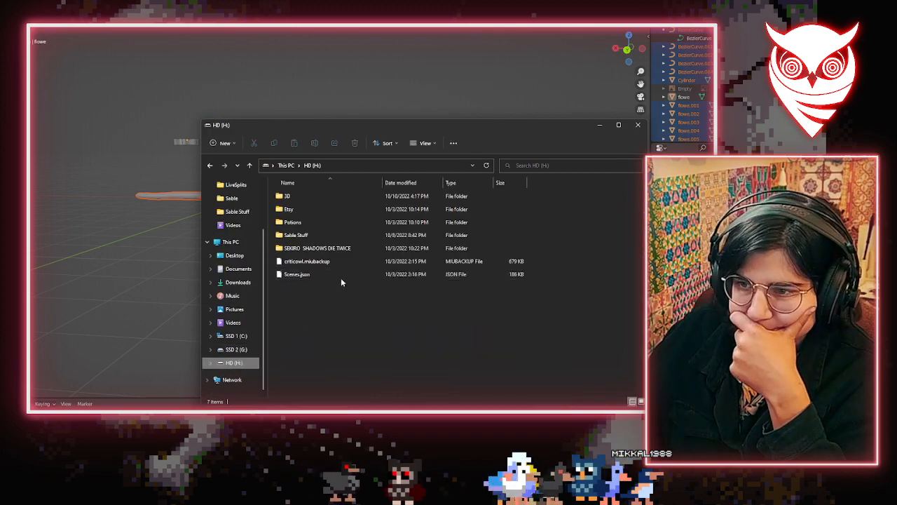
Open the 3D folder on the HD (H:) drive and sort its files by most recent modification date
double_click(309, 201)
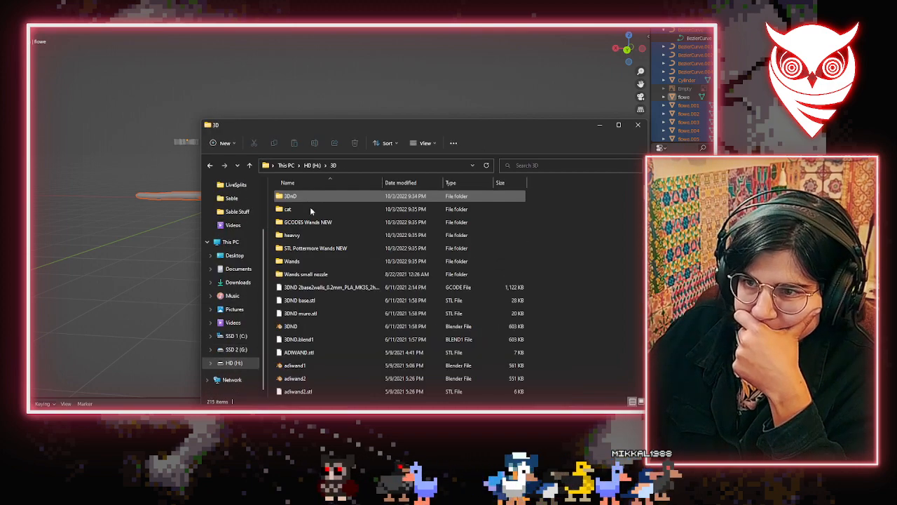
scroll(356, 273, "up", 5)
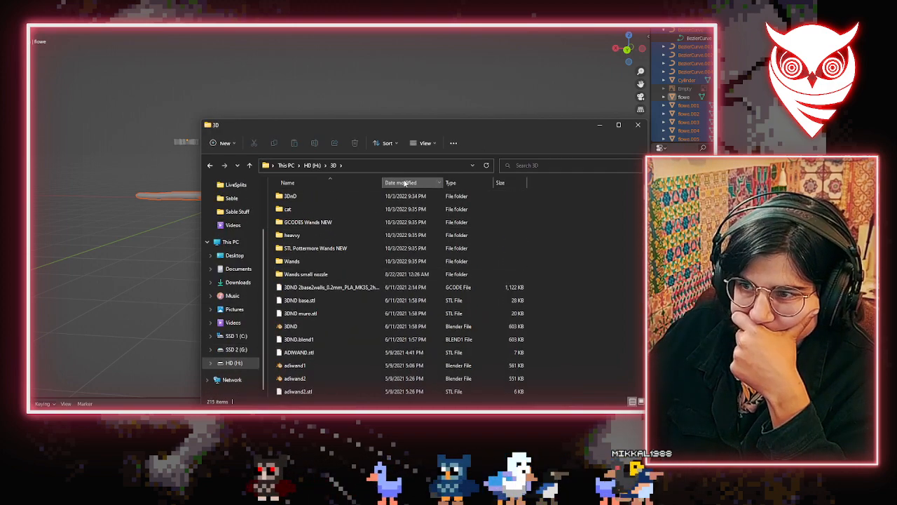
left_click(406, 183)
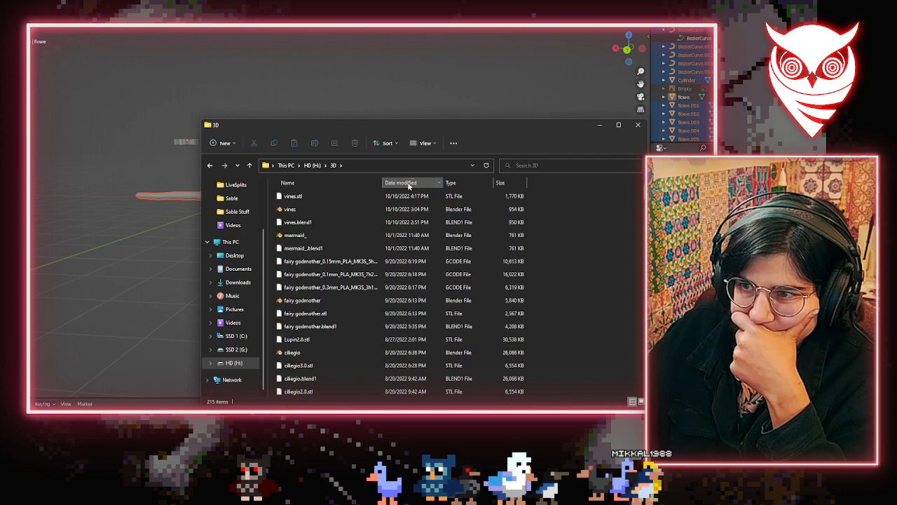
left_click(307, 197)
right_click(331, 202)
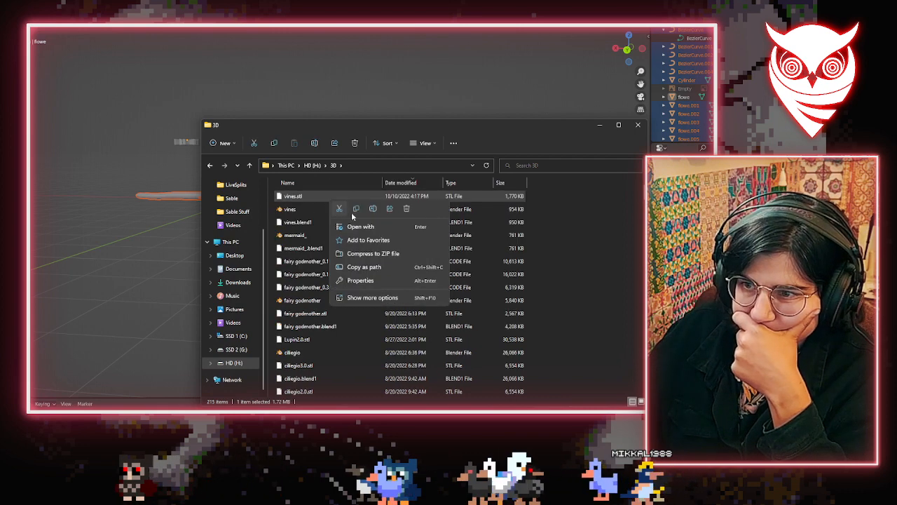
left_click(385, 229)
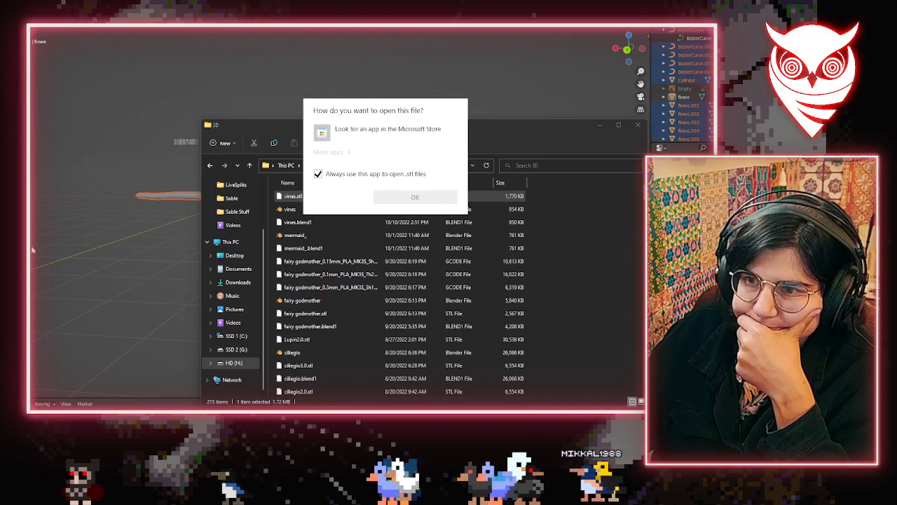
left_click(330, 152)
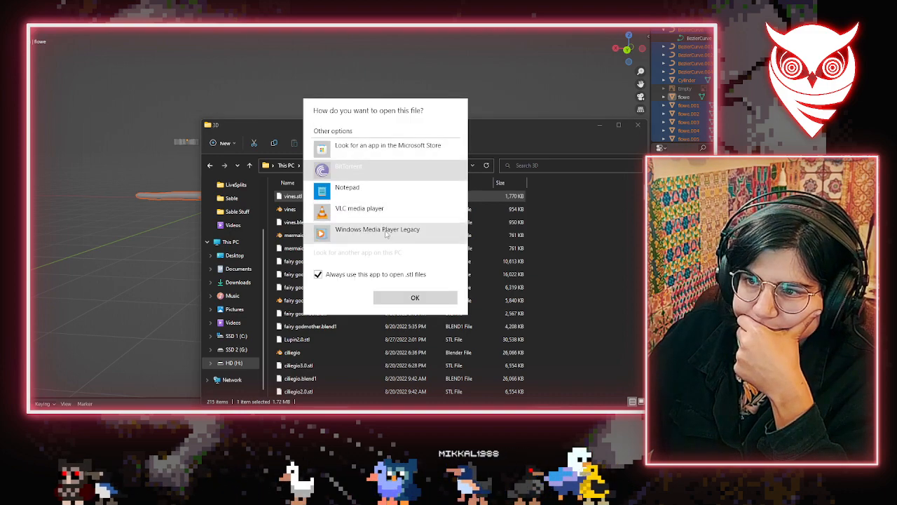
key("Escape")
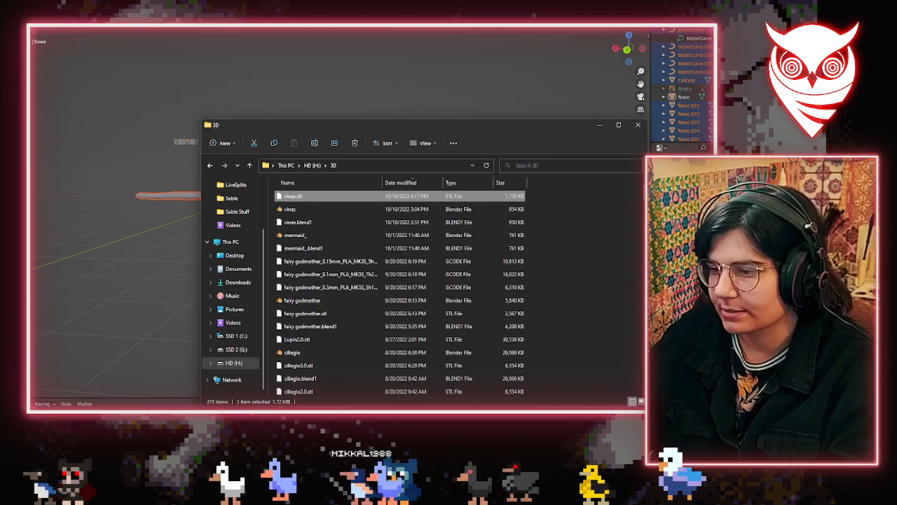
Launch PrusaSlicer 2.5.0 and move the 3D folder window aside while it loads
key("super")
type("prusaSlicer 2.5.0")
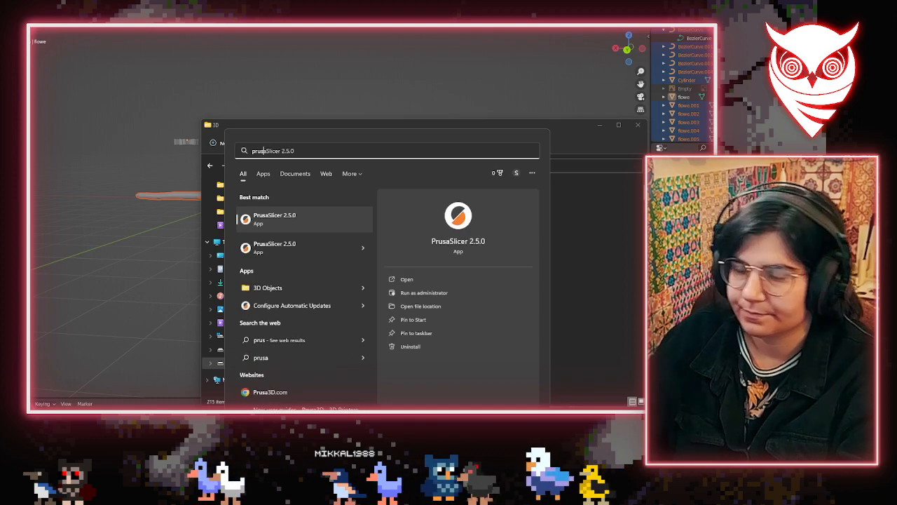
key("Return")
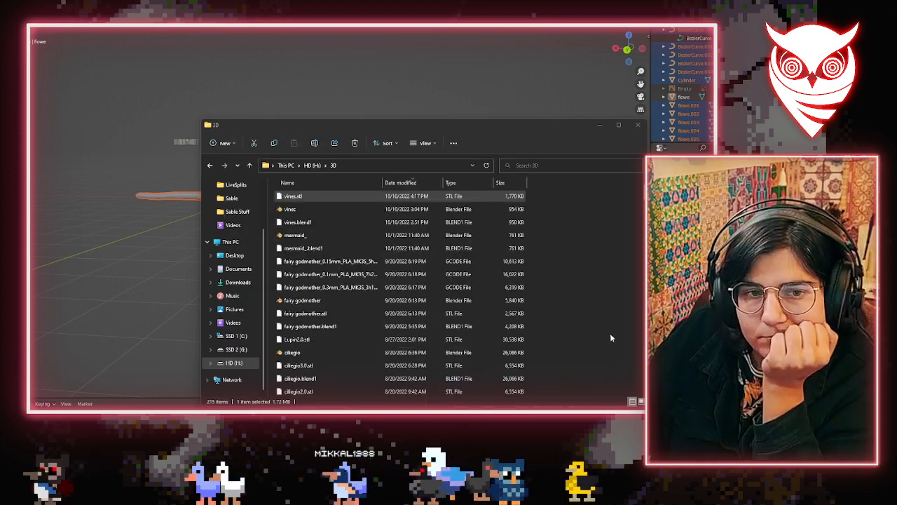
left_click(410, 132)
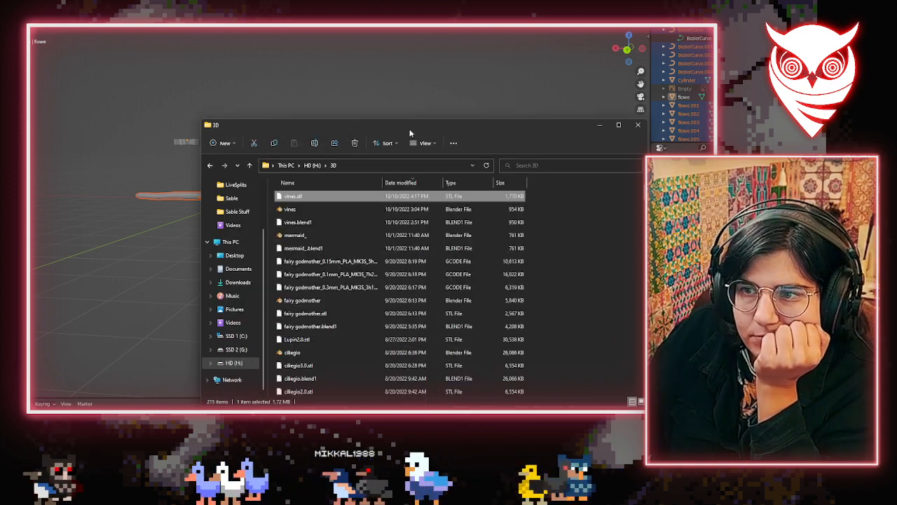
left_click_drag(410, 131, 465, 94)
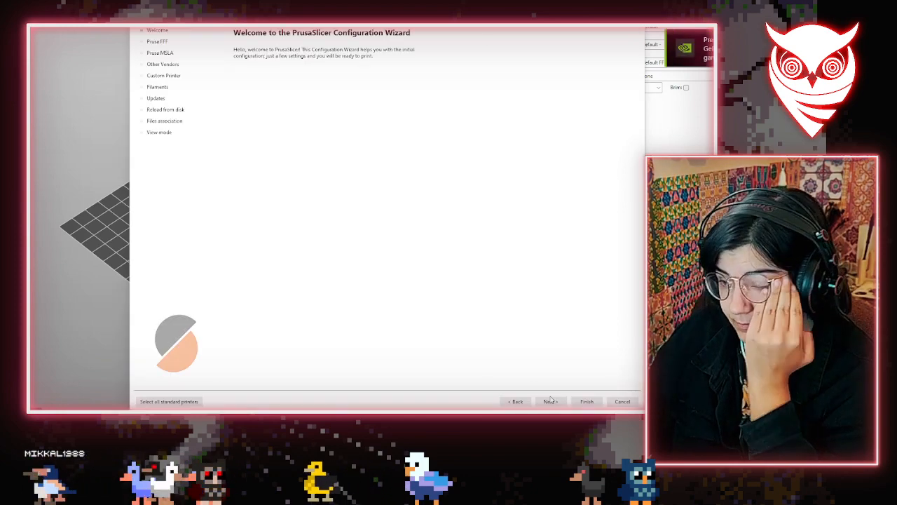
In the Configuration Wizard, deselect all MINI family printers and enable the Original Prusa i3 MK3 with 0.4 mm nozzle
left_click(551, 401)
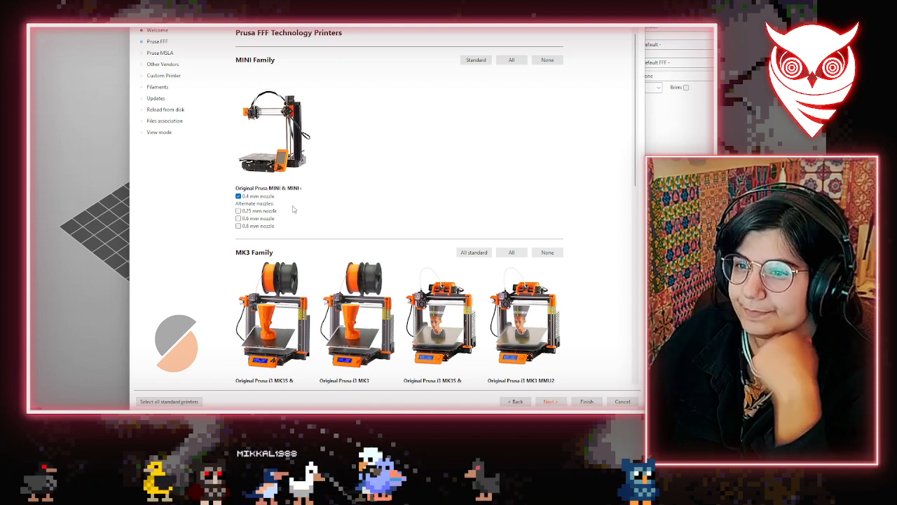
left_click(544, 61)
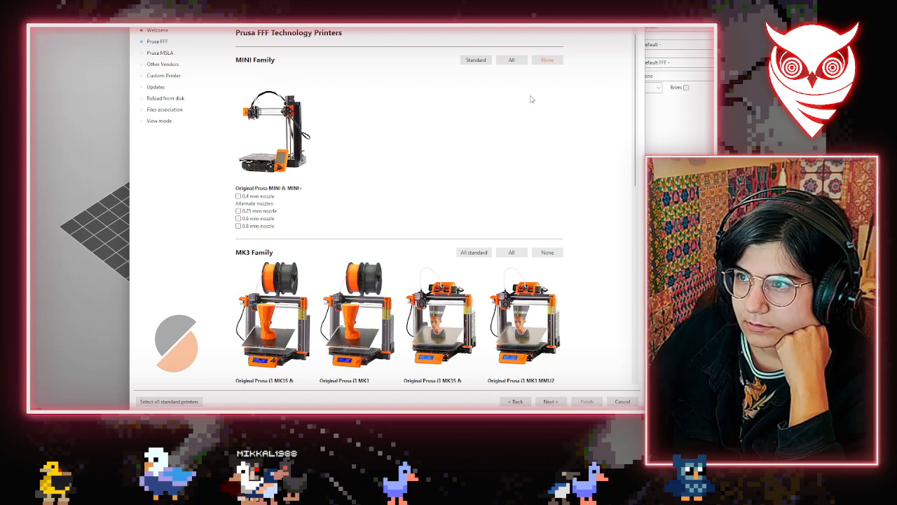
scroll(441, 245, "down", 2)
scroll(270, 228, "down", 5)
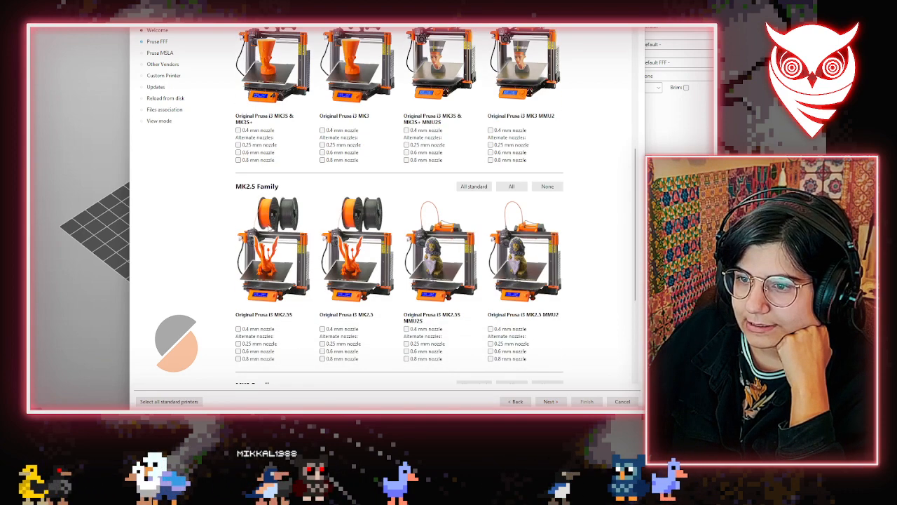
scroll(264, 235, "up", 3)
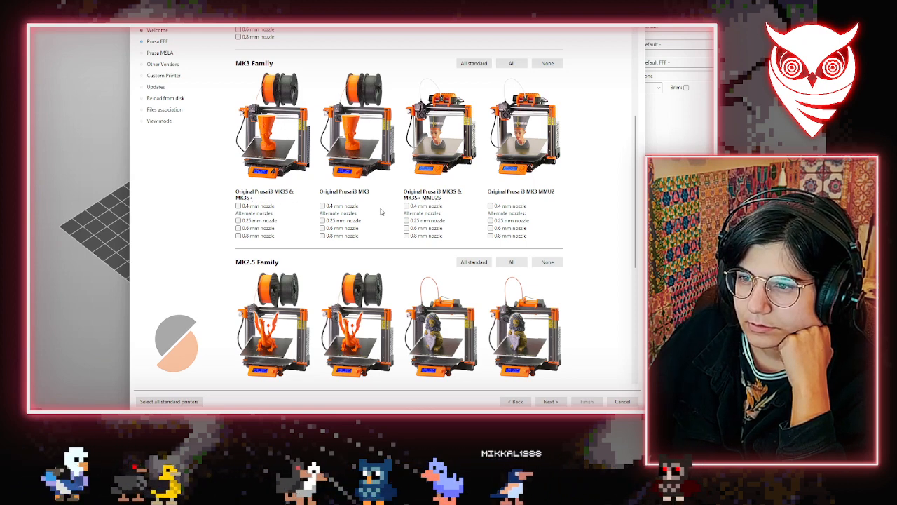
left_click(331, 207)
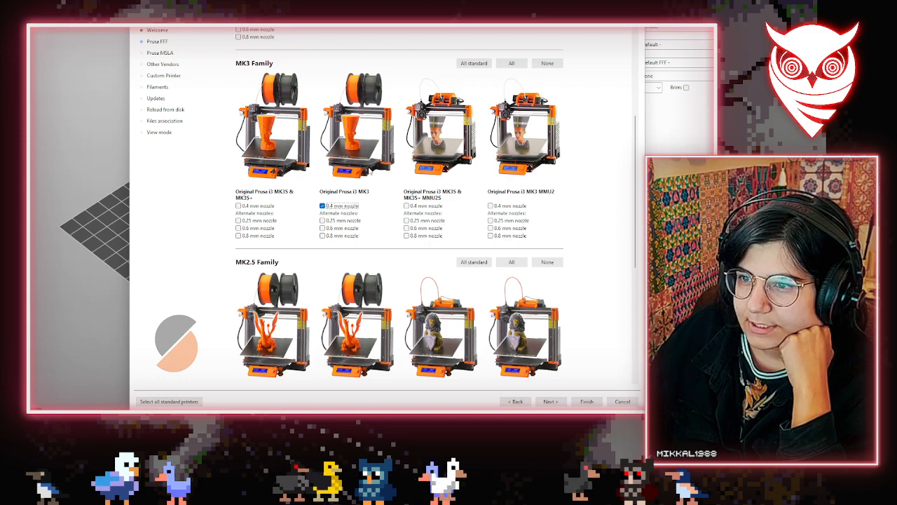
scroll(517, 219, "down", 5)
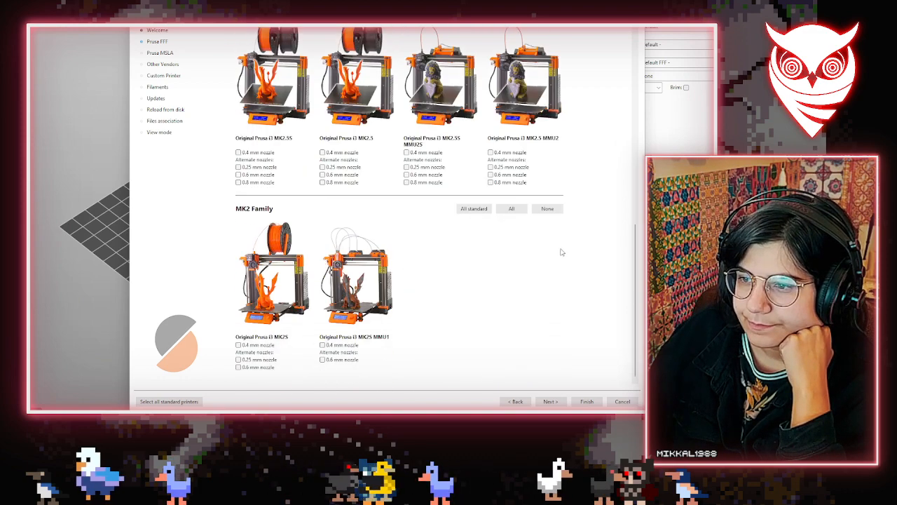
Skip MSLA, other-vendor and custom printers, filter the filament profiles to PLA, and keep Prusament PLA enabled
left_click(559, 403)
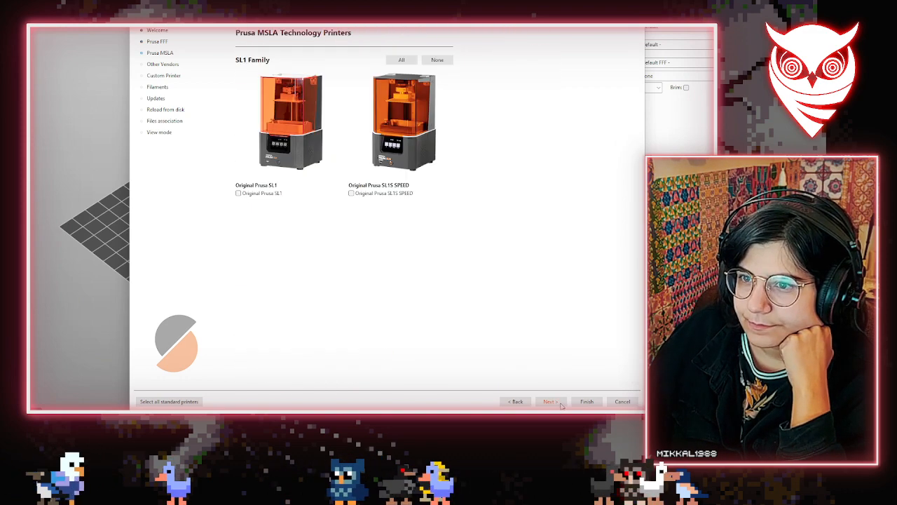
left_click(551, 402)
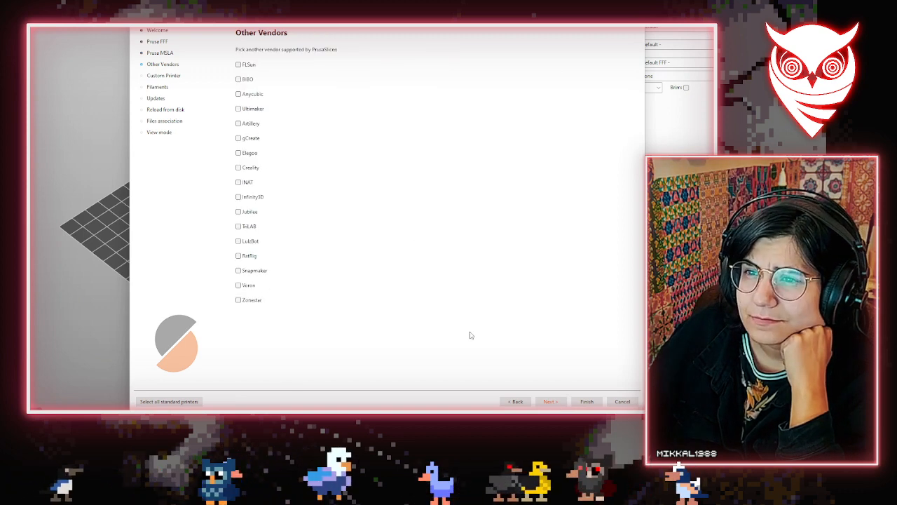
left_click(550, 401)
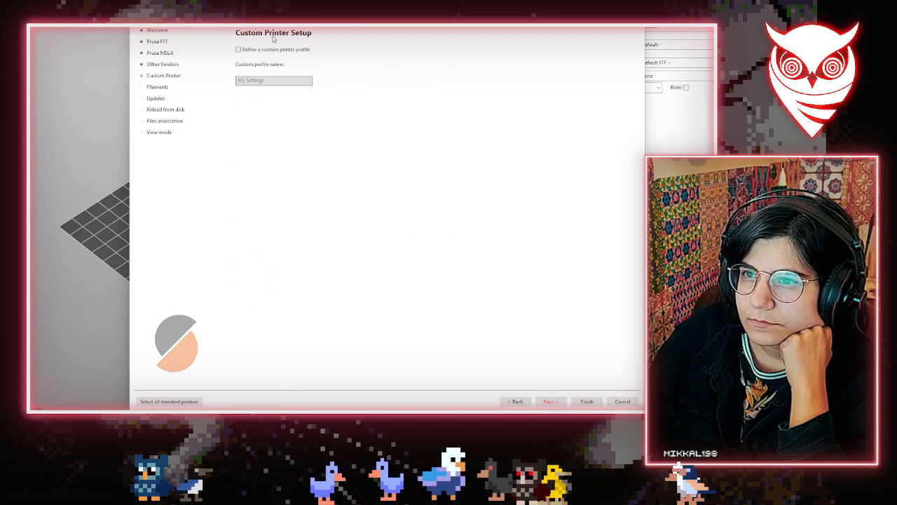
left_click(551, 402)
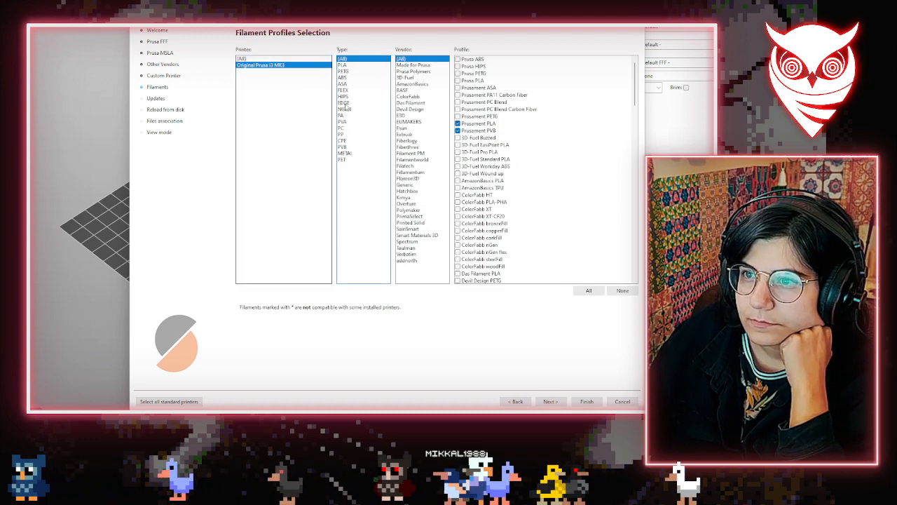
left_click(354, 65)
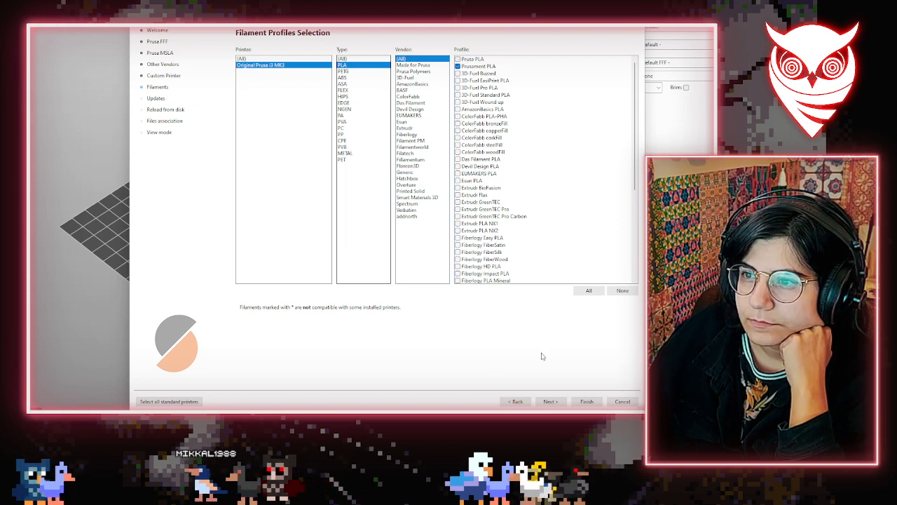
left_click(550, 402)
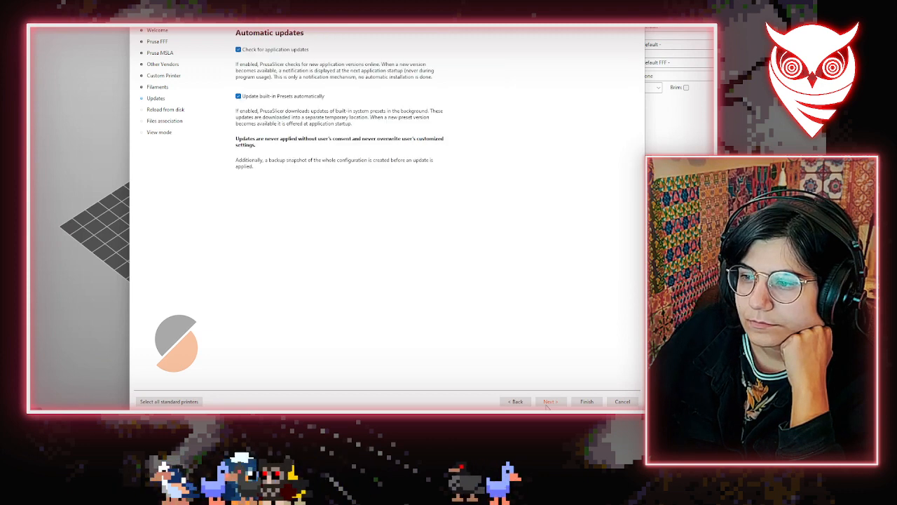
Keep the update and reload defaults, associate .3mf and .stl files with PrusaSlicer, and finish the wizard in Simple mode
left_click(548, 404)
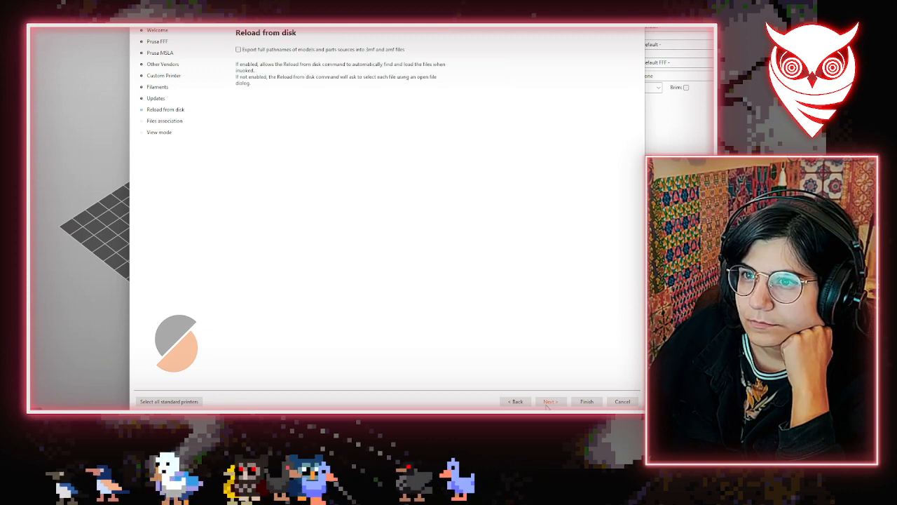
left_click(548, 403)
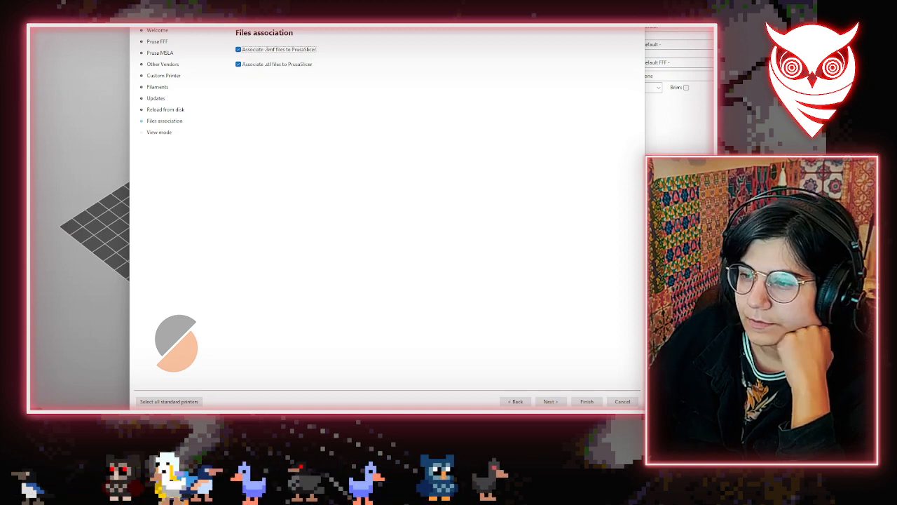
left_click(550, 401)
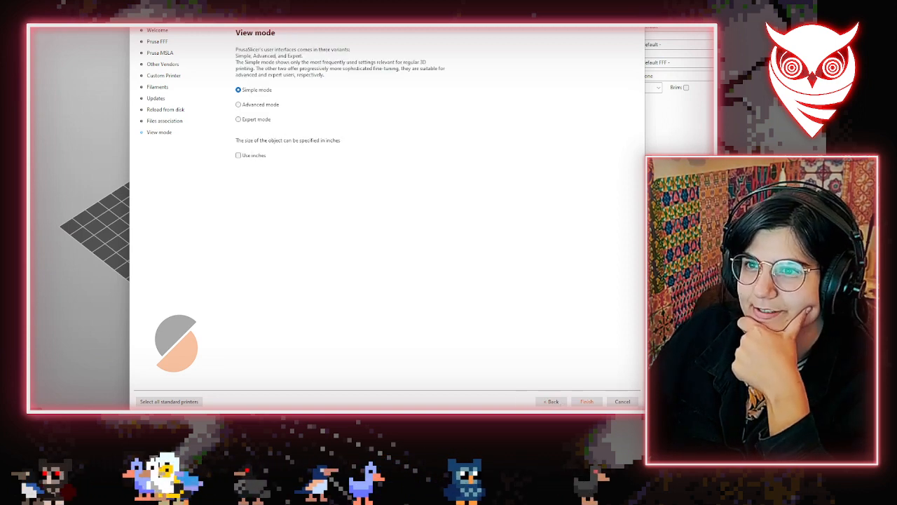
left_click(579, 404)
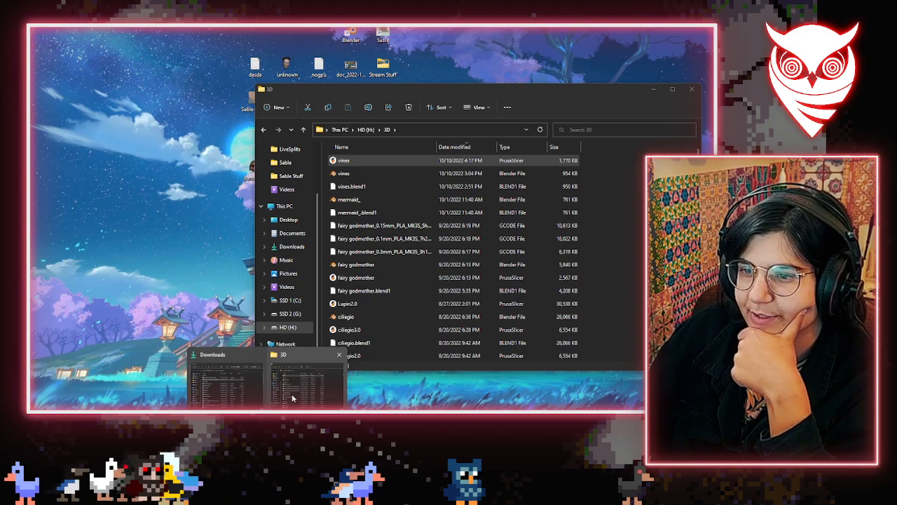
Load vines.stl from the 3D folder onto the print bed and recalculate its dimensions from inches to millimetres
left_click(290, 393)
left_click_drag(194, 190, 197, 192)
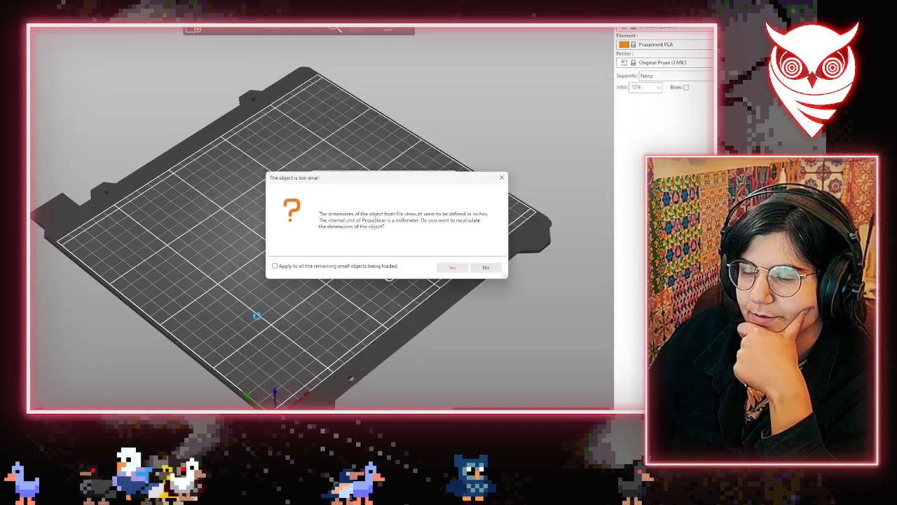
left_click(467, 272)
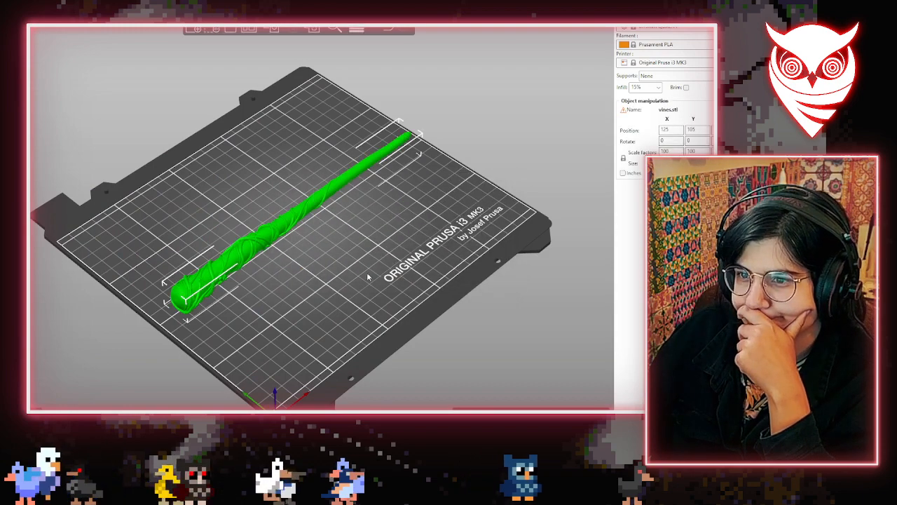
Examine how the wand lies on the print bed from the front, side and above, with the rotation gizmo shown
left_click_drag(421, 274, 280, 257)
left_click_drag(270, 287, 241, 288)
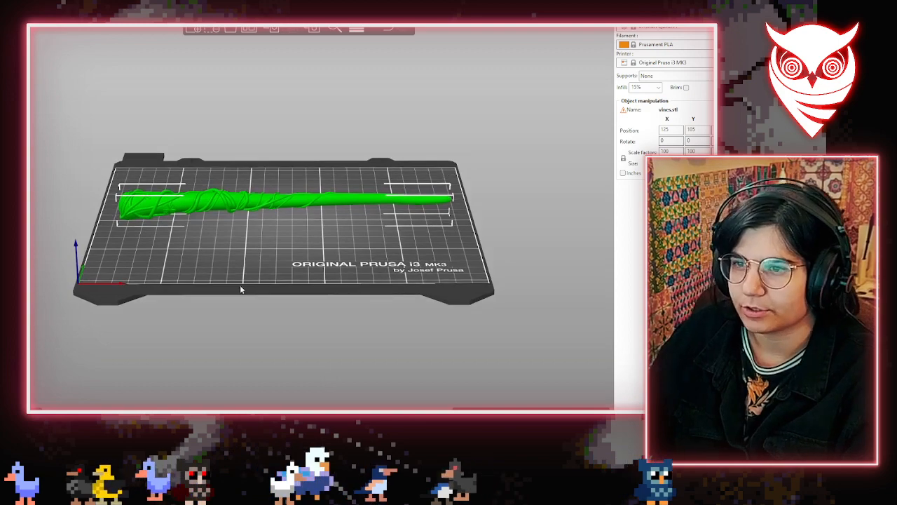
key("r")
scroll(402, 308, "up", 3)
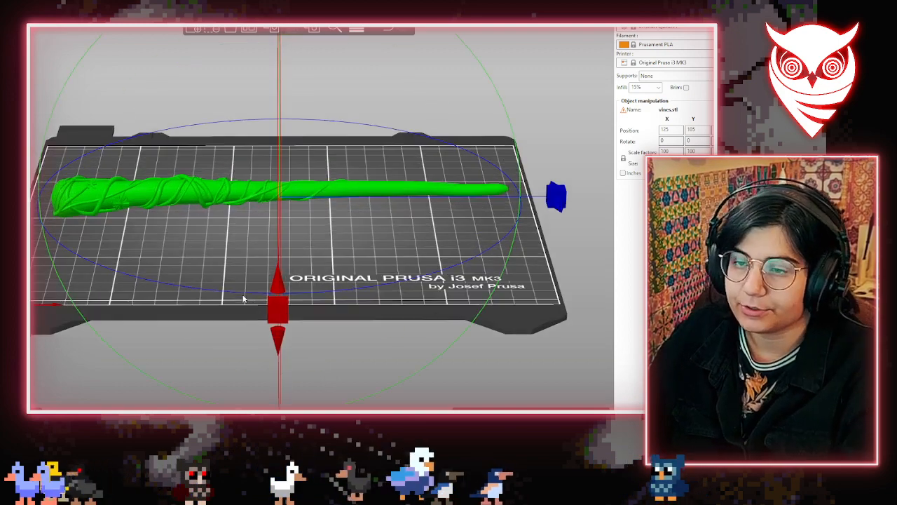
scroll(402, 308, "down", 4)
mouse_move(429, 319)
left_mouse_down()
mouse_move(428, 330)
mouse_move(445, 293)
mouse_move(423, 321)
left_mouse_up()
key("3")
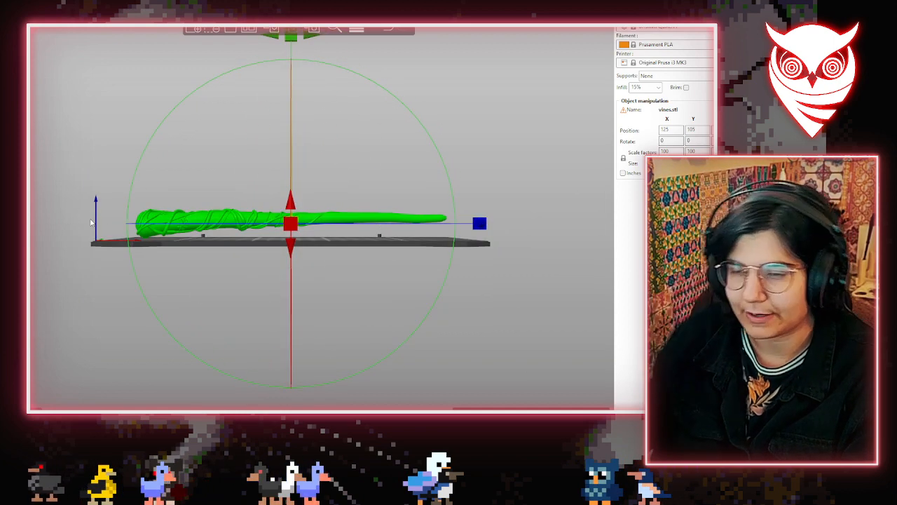
left_click_drag(220, 143, 307, 275)
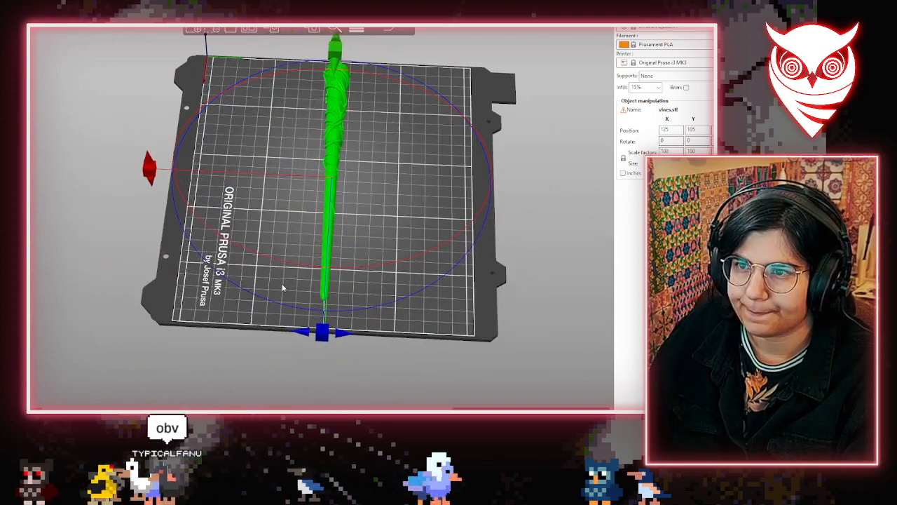
left_click(307, 274)
left_click(326, 218)
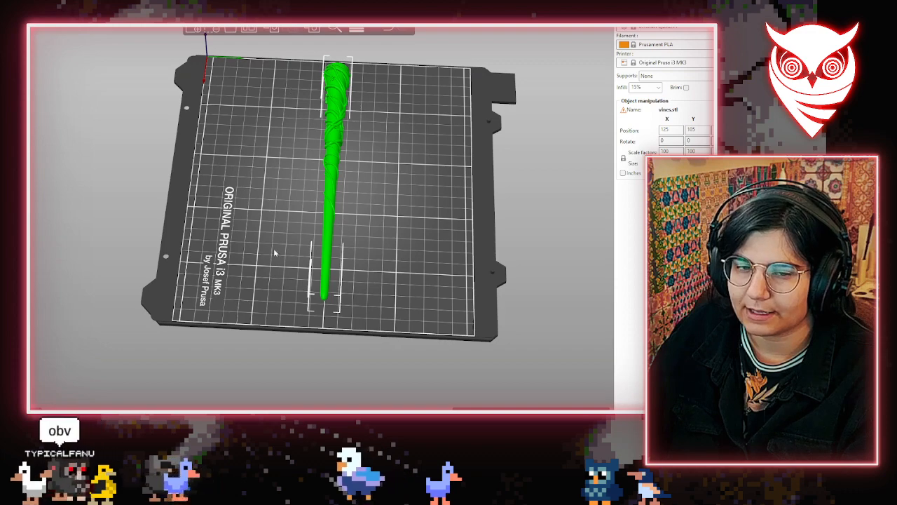
Slice the wand with Prusament PLA, 15% infill and no supports, and show its sliced preview
left_click_drag(273, 248, 379, 278)
key("Tab")
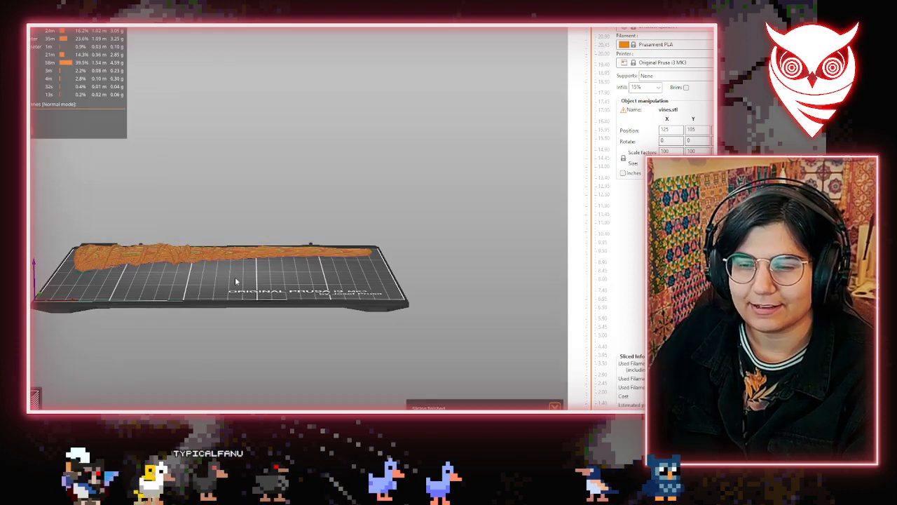
Examine the vines' printed layers up close in the sliced preview and return to the 3D editor view
left_click_drag(168, 259, 199, 350)
scroll(76, 293, "up", 10)
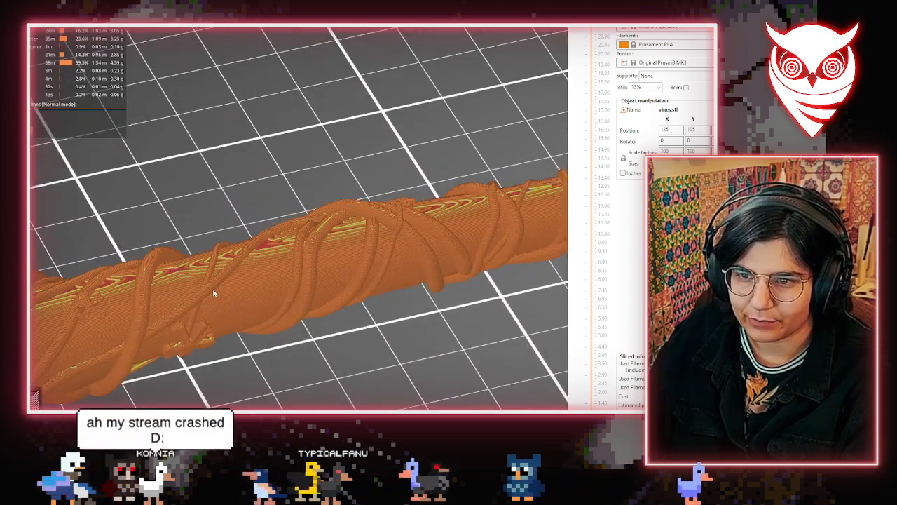
scroll(260, 300, "down", 6)
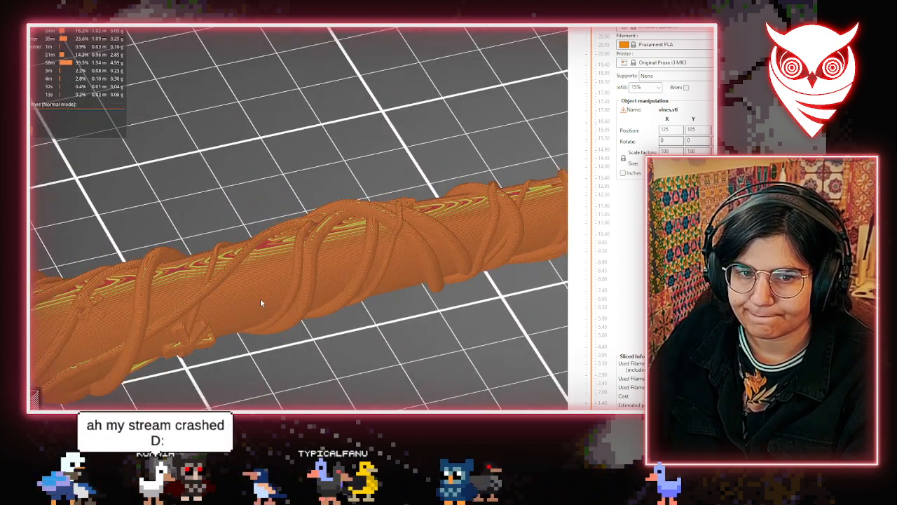
key("Tab")
scroll(264, 290, "down", 5)
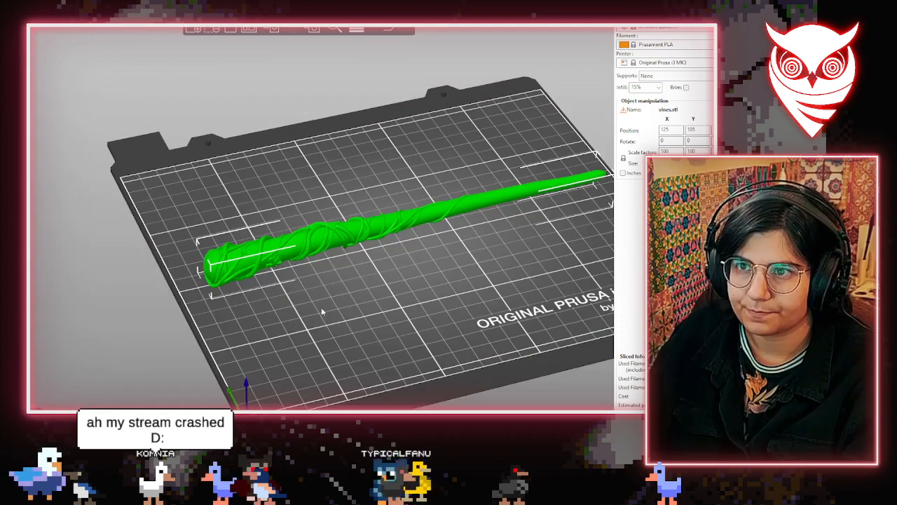
Turn the wand end for end on the print bed with the rotation gizmo
mouse_move(419, 381)
left_mouse_down()
mouse_move(408, 362)
mouse_move(409, 370)
left_mouse_up()
middle_click_drag(481, 365, 356, 319)
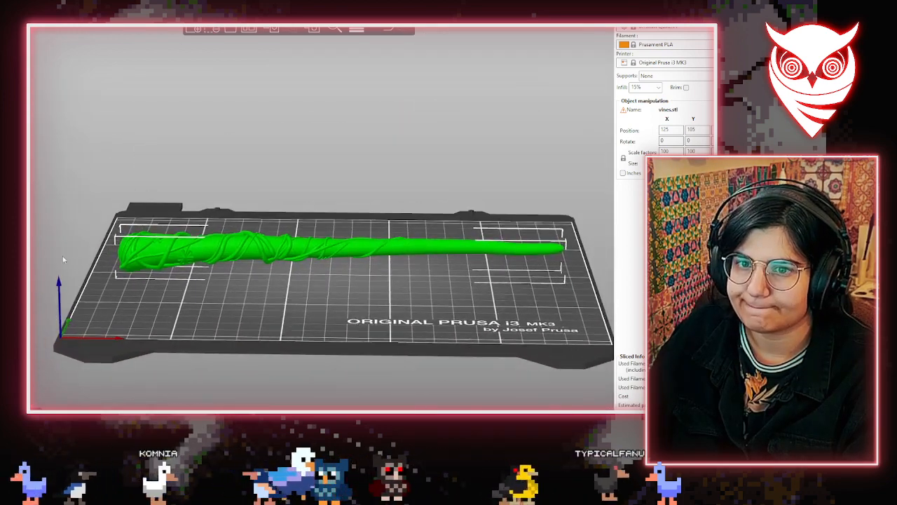
left_click(27, 231)
scroll(367, 240, "down", 4)
left_click_drag(328, 62, 323, 330)
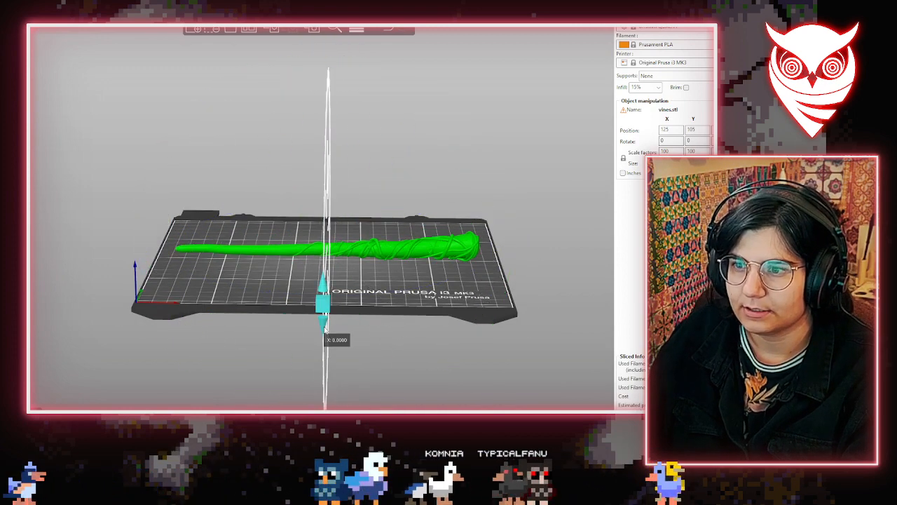
Rotate the wand about the X axis while looking along its length
middle_click_drag(410, 356, 385, 390)
left_click_drag(384, 390, 373, 120)
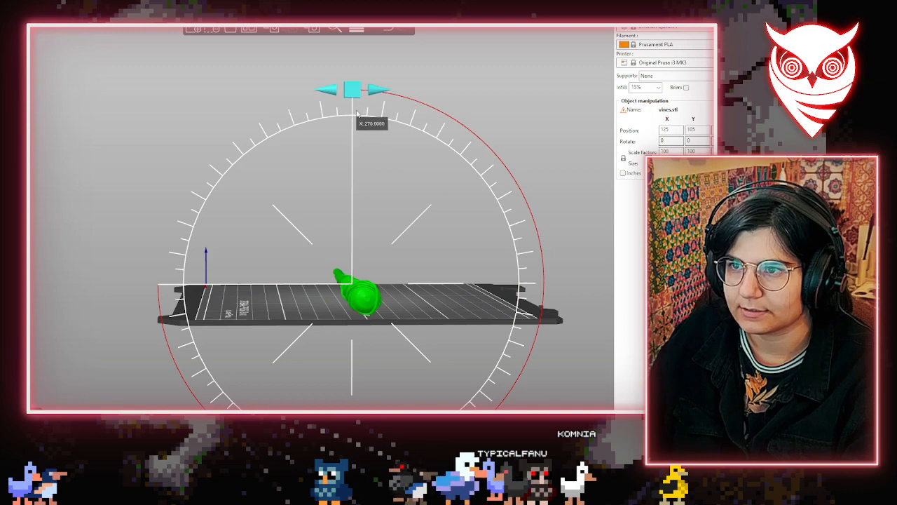
left_click_drag(357, 114, 357, 115)
left_click_drag(519, 383, 564, 363)
mouse_move(309, 103)
left_mouse_down()
mouse_move(299, 95)
mouse_move(306, 103)
left_mouse_up()
Rotate the wand about the vertical axis until it lies diagonally across the print bed
left_click_drag(511, 222, 554, 333)
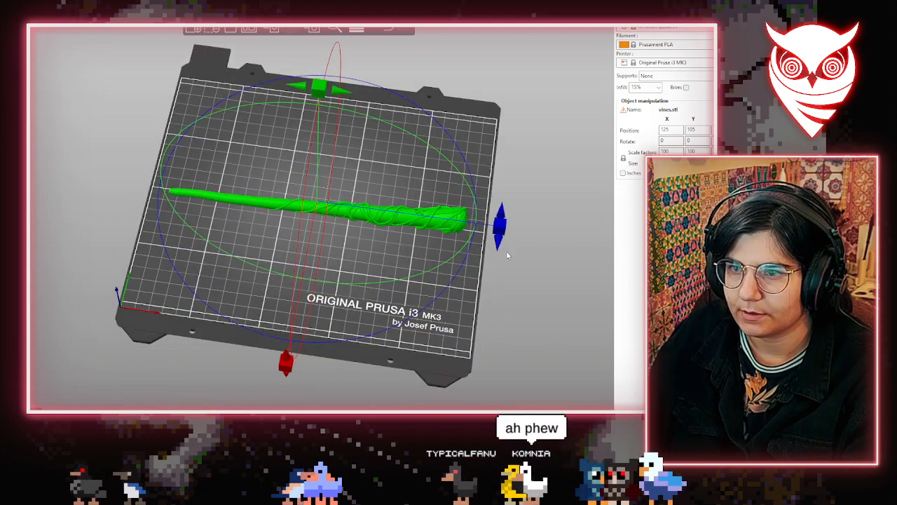
left_click_drag(508, 256, 483, 326)
left_click_drag(397, 150, 86, 365)
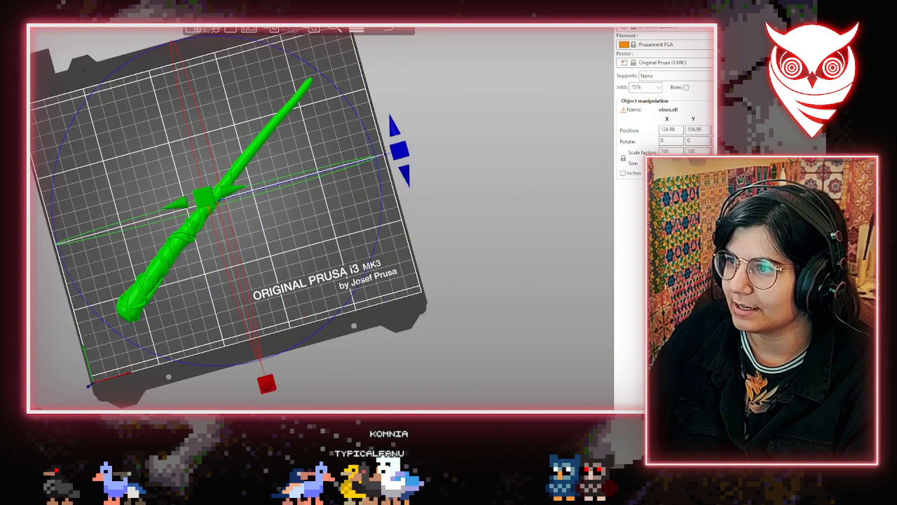
Set the infill to 100% and the supports to Support on build plate only
left_click(658, 87)
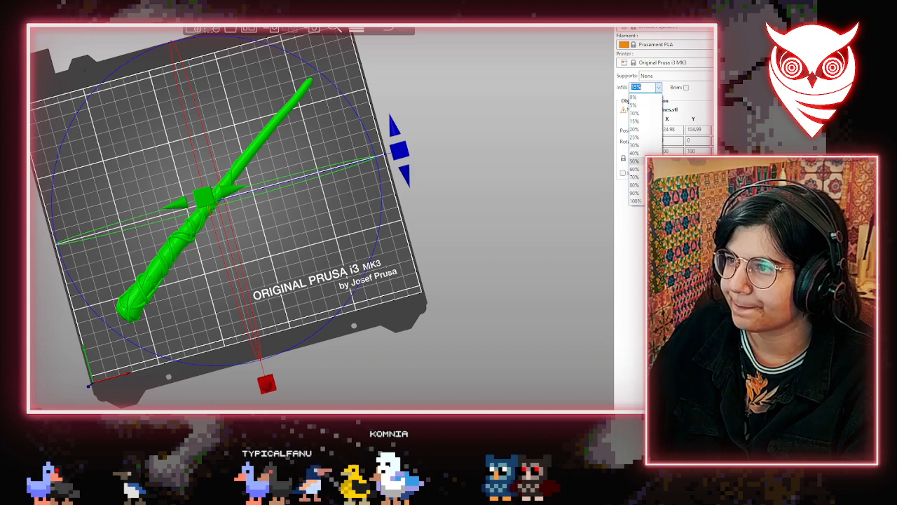
left_click(635, 201)
key("Return")
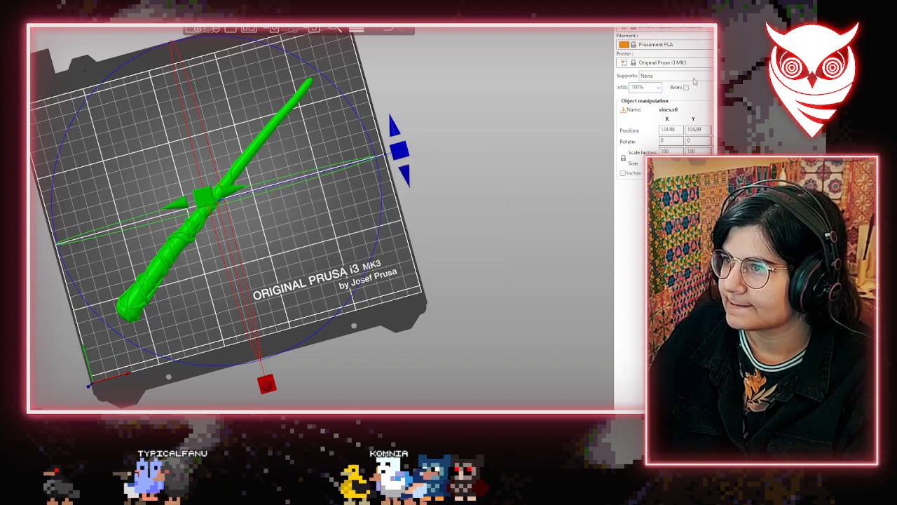
left_click(680, 76)
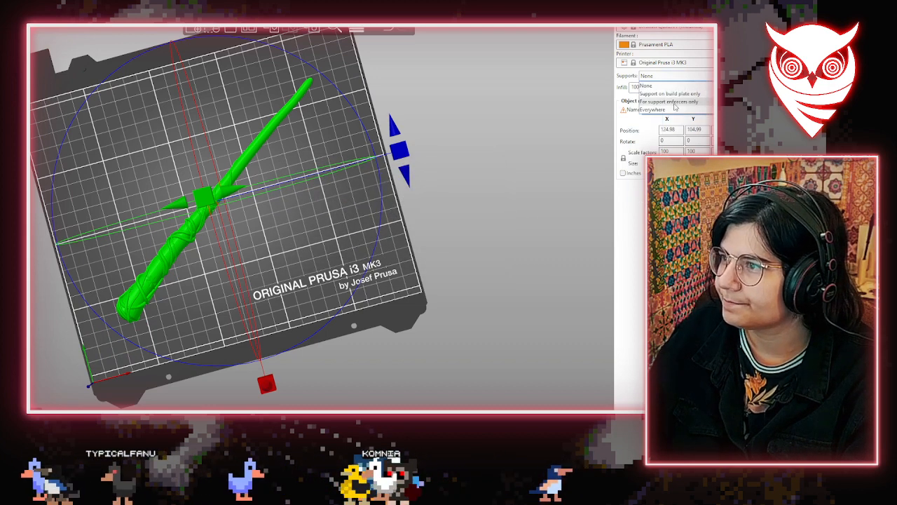
left_click(671, 94)
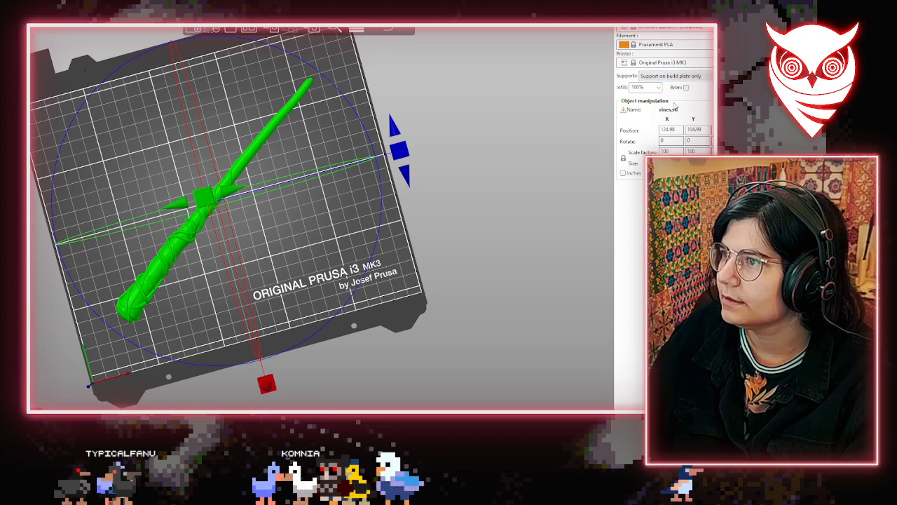
Show the object list, enlarge vines.stl to fill the print volume with a small diagonal rotation adjustment, and slice it
left_click(701, 10)
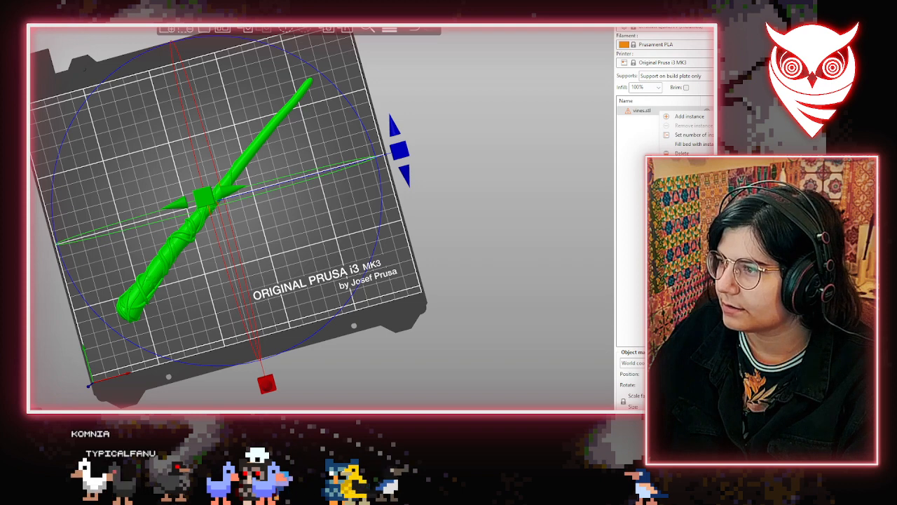
left_click(694, 213)
left_click_drag(470, 132, 468, 123)
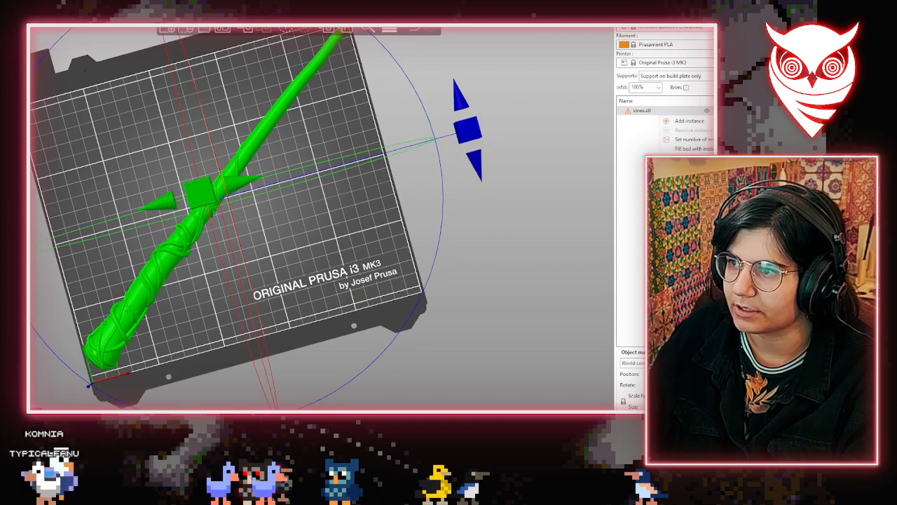
left_click(694, 213)
left_click_drag(520, 307, 422, 301)
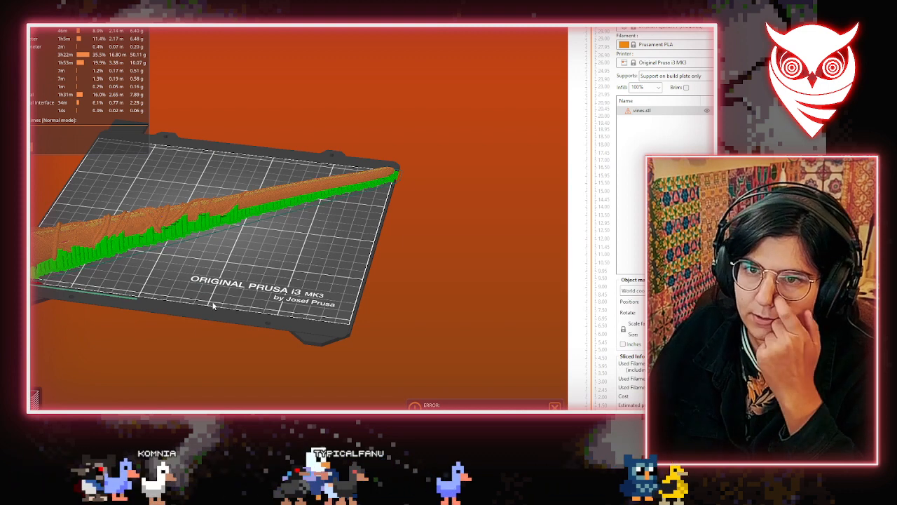
Switch to Blender and scale all the wand parts down along Y and Z only, keeping the wand's length
mouse_move(434, 413)
left_click(498, 413)
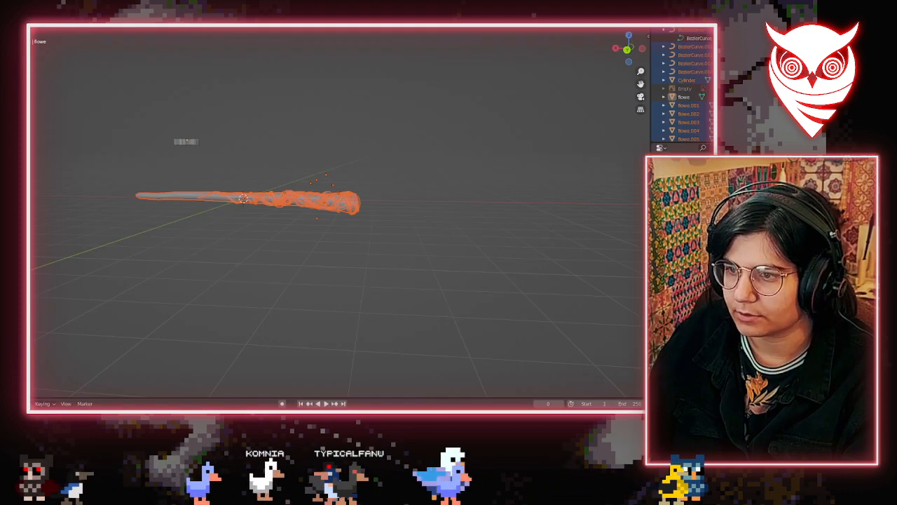
key("s")
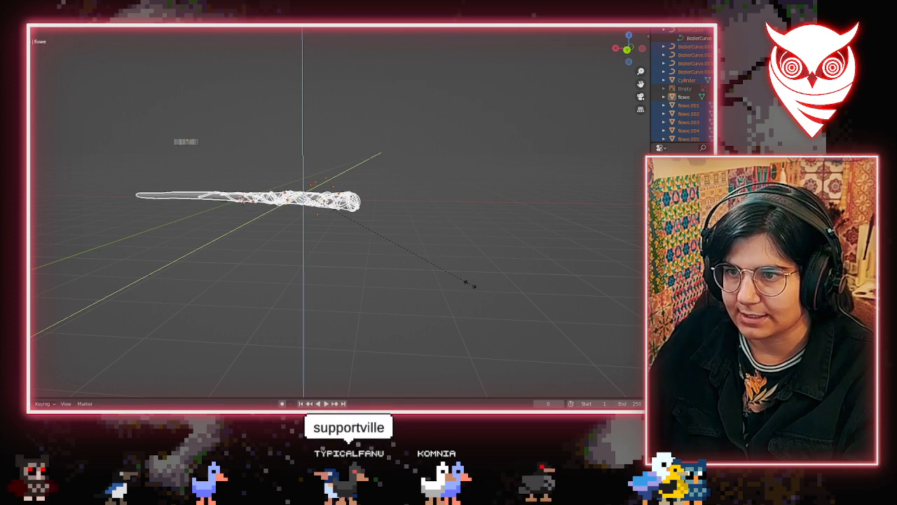
left_click(467, 282)
key("Tab")
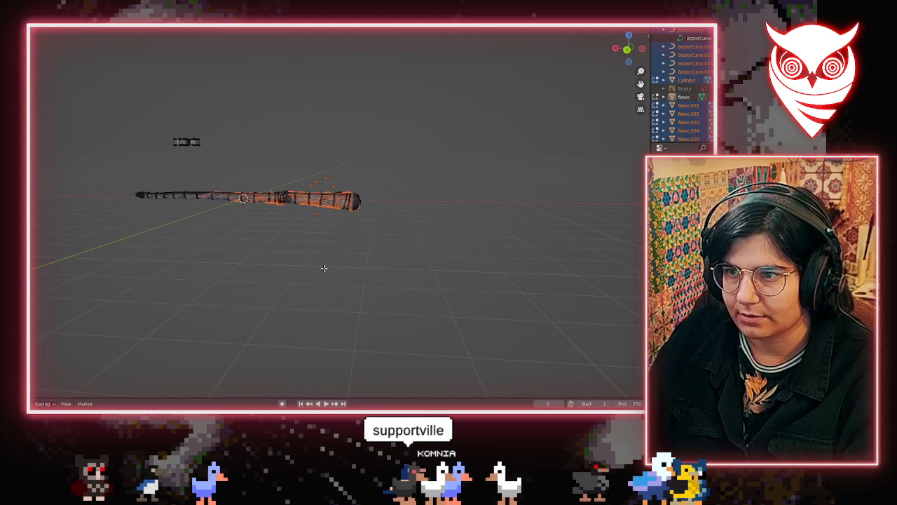
key("Tab")
Deselect everything, turn off X-ray and examine the vines and flowers around the wand's handle
left_click(266, 233)
scroll(307, 231, "up", 5)
middle_click_drag(306, 231, 184, 217)
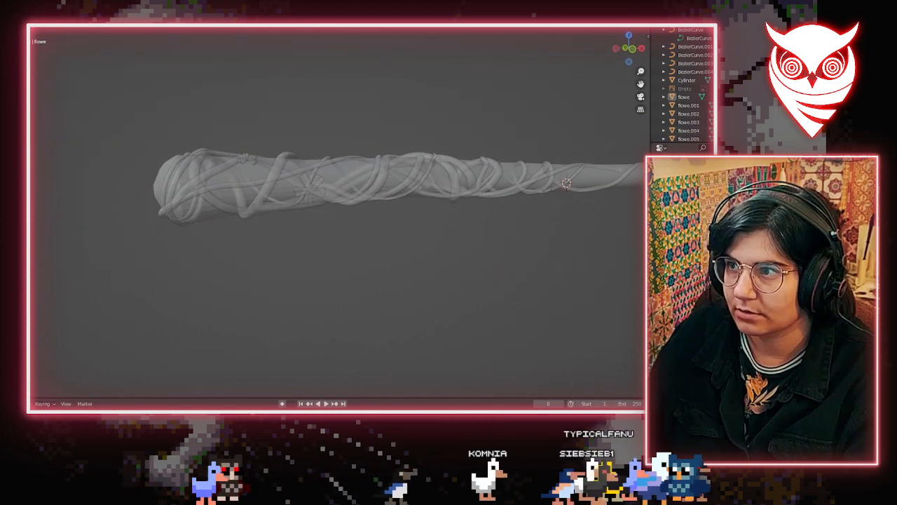
key("alt+z")
scroll(324, 281, "down", 2)
scroll(328, 279, "up", 3)
scroll(328, 281, "down", 4)
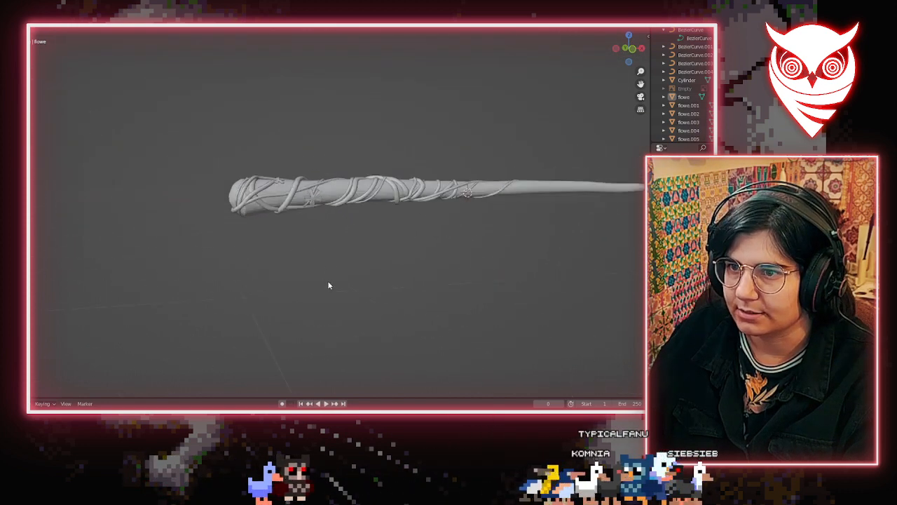
Select all the wand parts and export them as STL, overwriting vines.stl in the 3D folder
scroll(329, 284, "down", 3)
key("a")
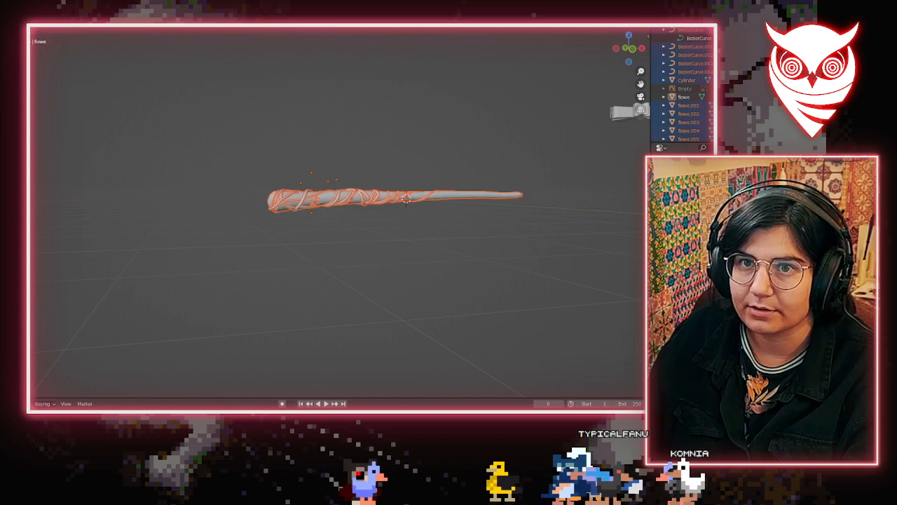
left_click(7, 3)
mouse_move(56, 122)
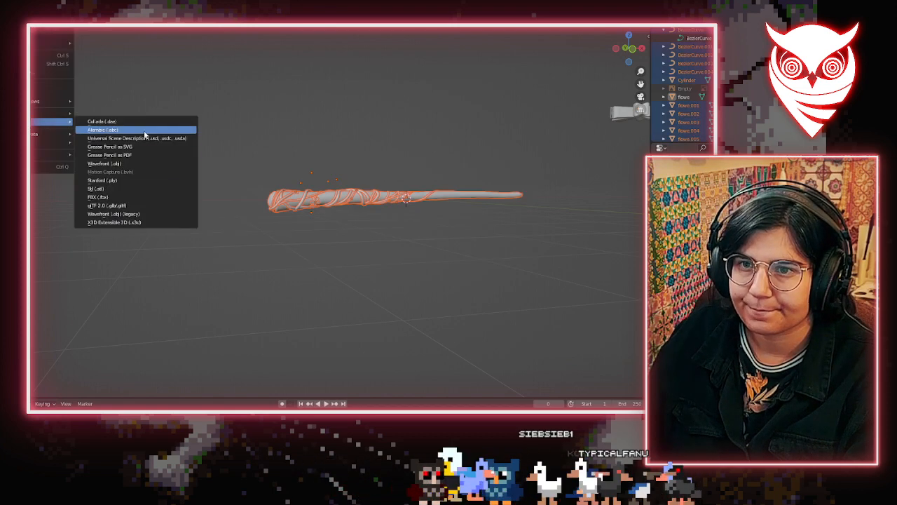
left_click(132, 189)
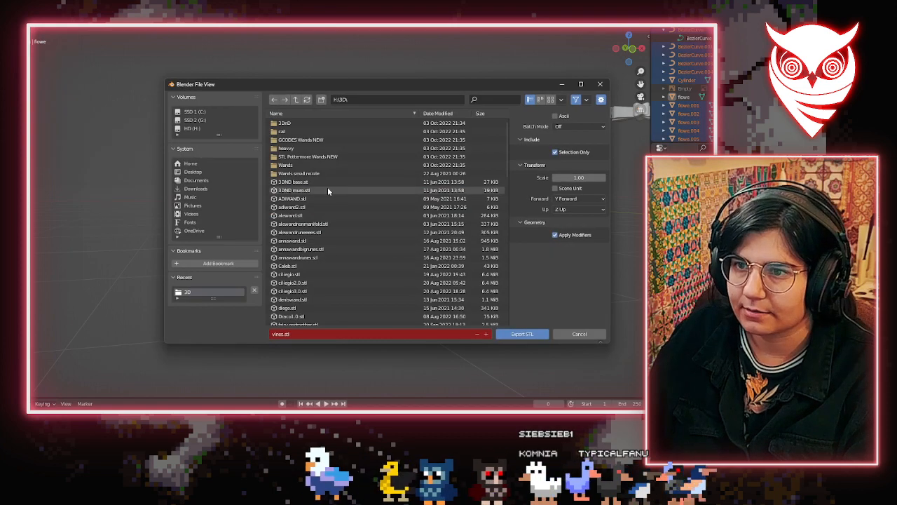
left_click(518, 335)
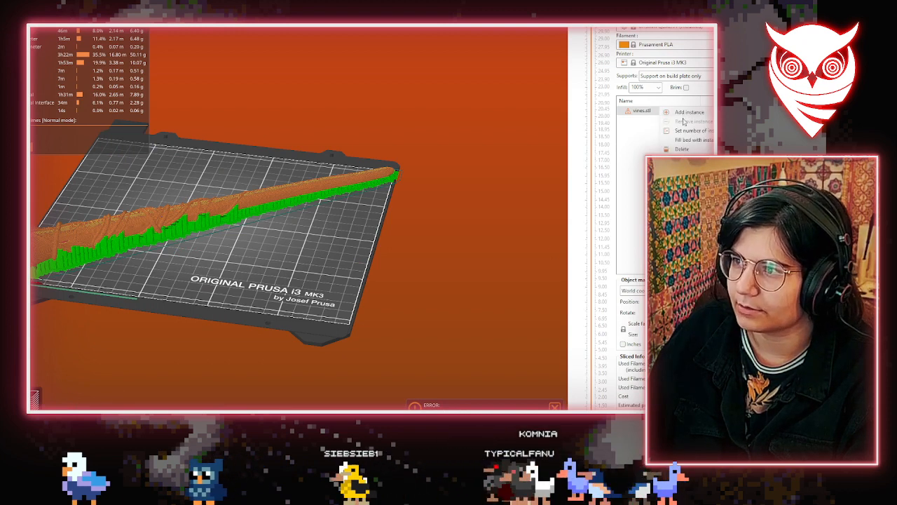
Return to PrusaSlicer and reload the re-exported vines.stl in the 3D editor view
key("Escape")
key("ctrl+5")
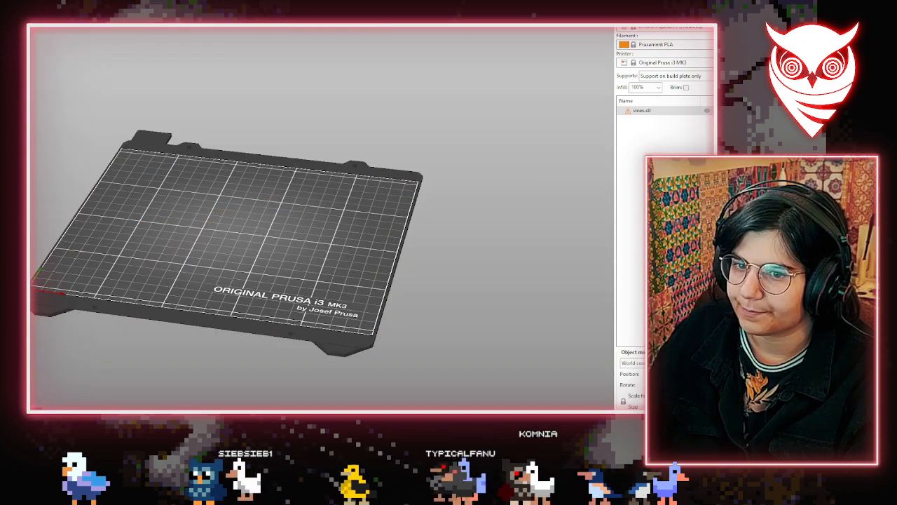
key("ctrl+6")
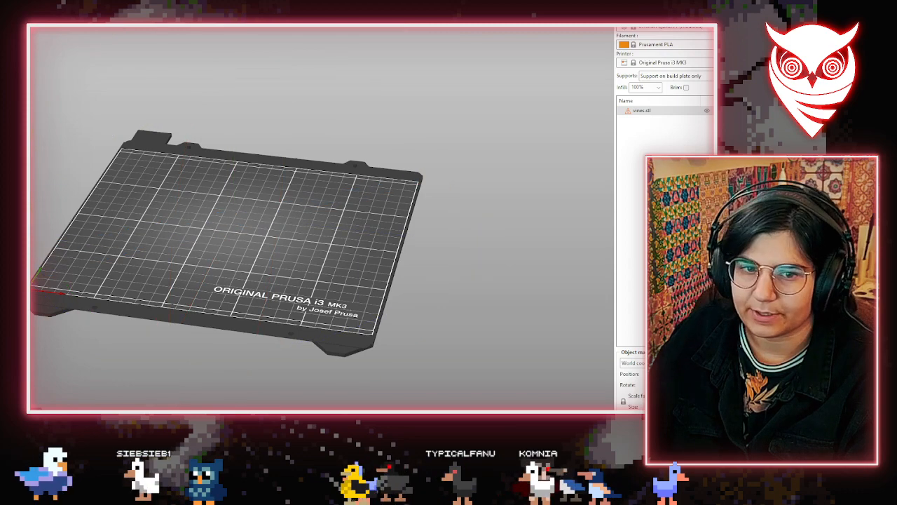
key("ctrl+5")
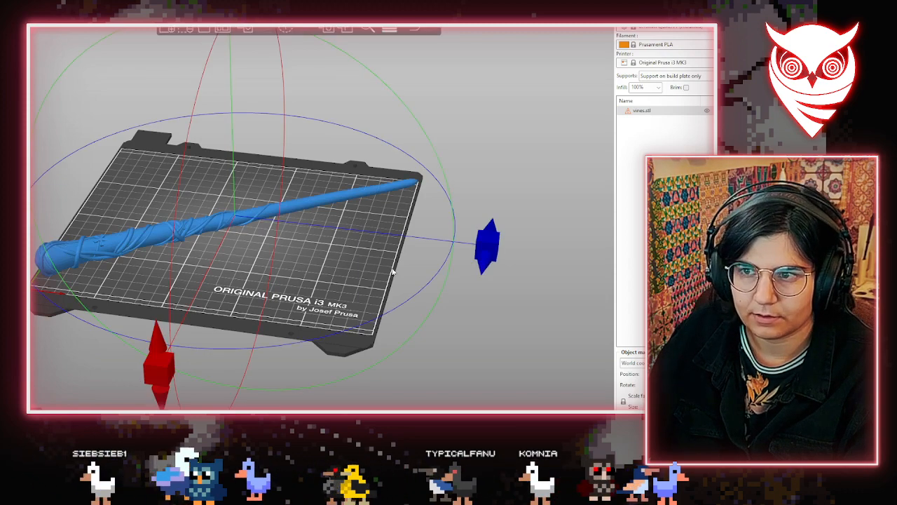
Fine-tune the wand's rotation about the X axis and the vertical axis so it fits diagonally inside the bed
left_click_drag(392, 272, 469, 248)
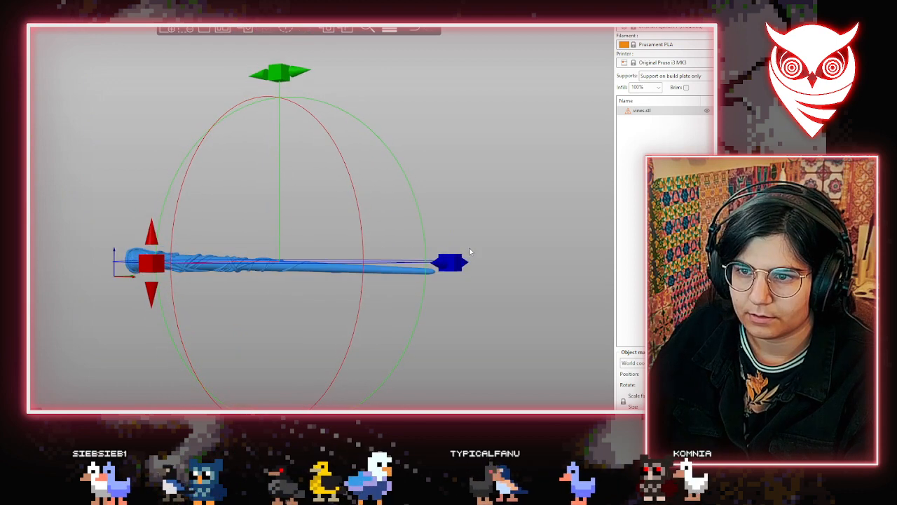
left_click_drag(151, 264, 155, 268)
key("Tab")
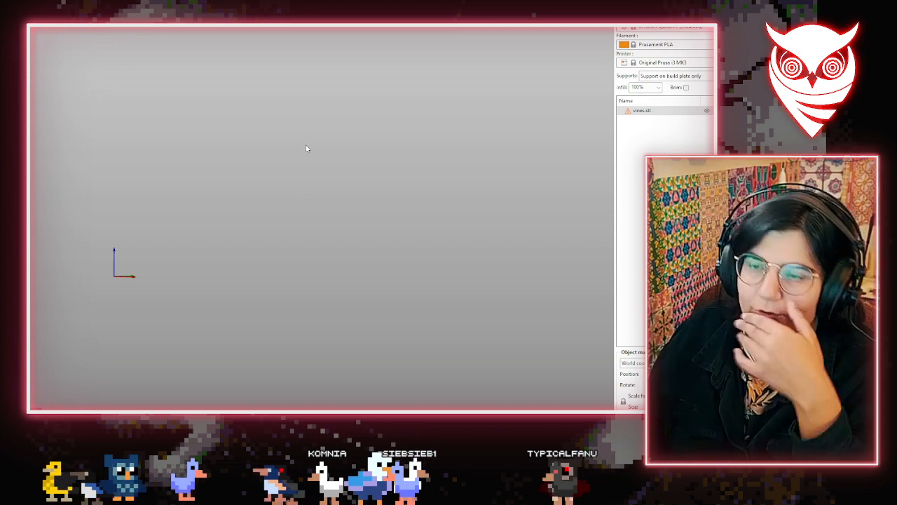
key("Tab")
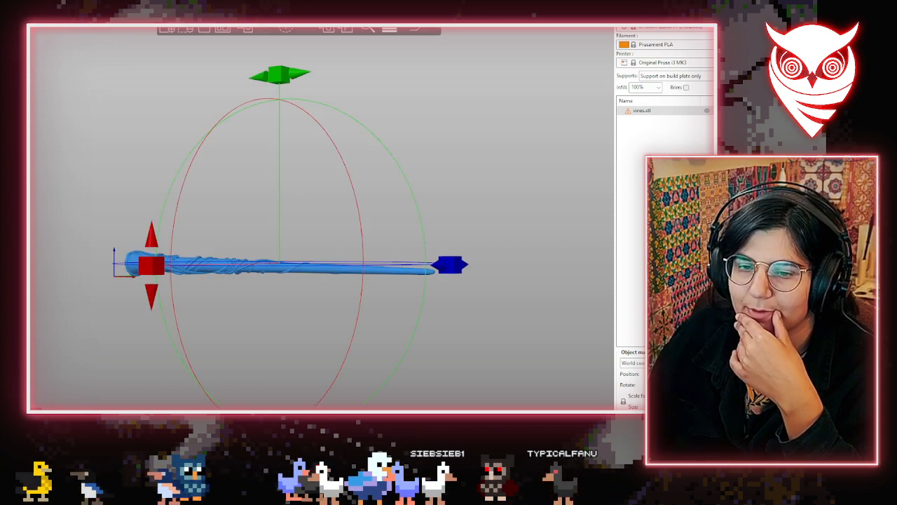
key("Tab")
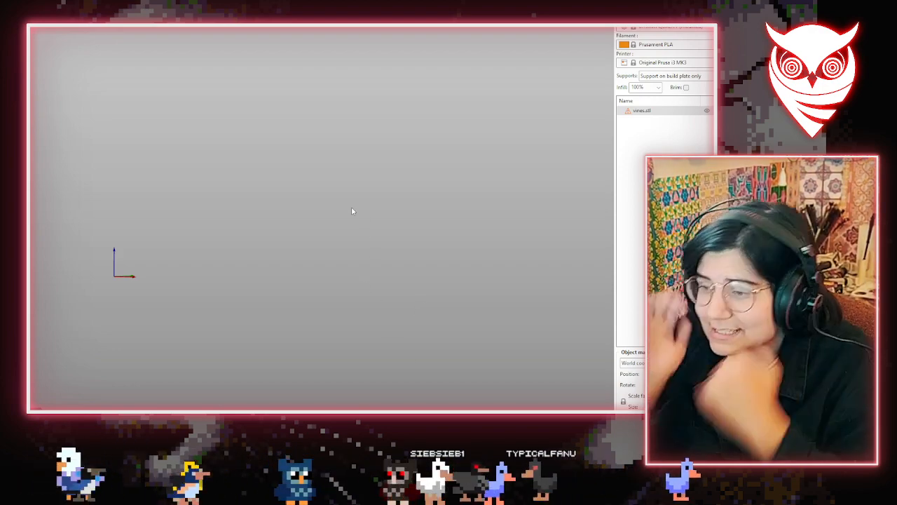
key("Tab")
left_click_drag(485, 185, 494, 227)
left_click_drag(436, 181, 440, 181)
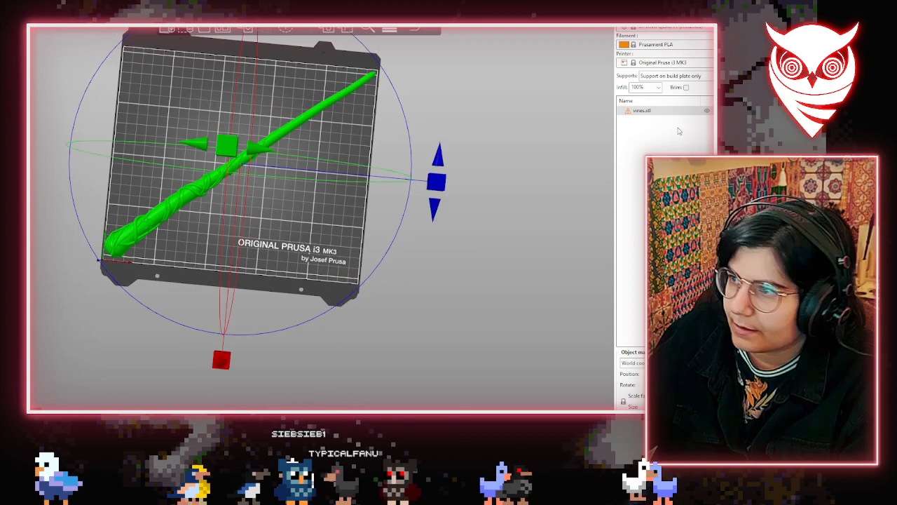
Slice the slimmer wand again and inspect its supports in the preview from the side
right_click(662, 111)
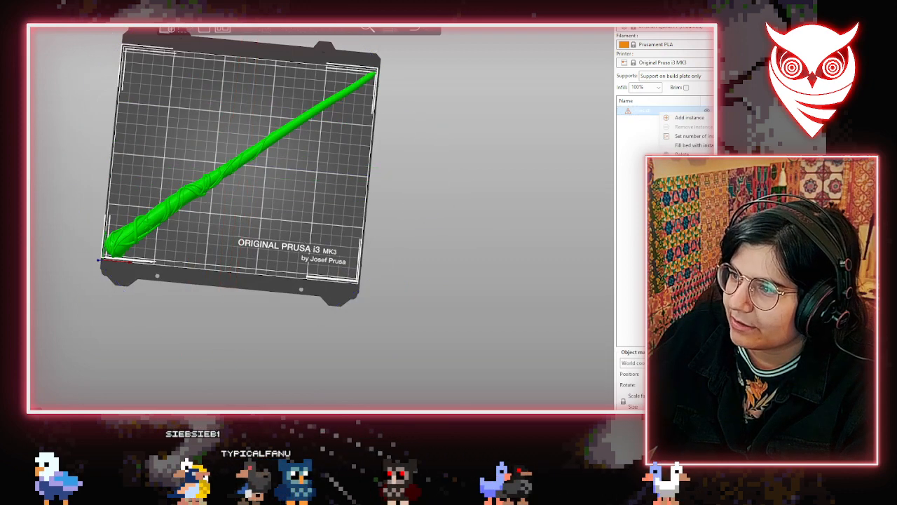
key("ctrl+r")
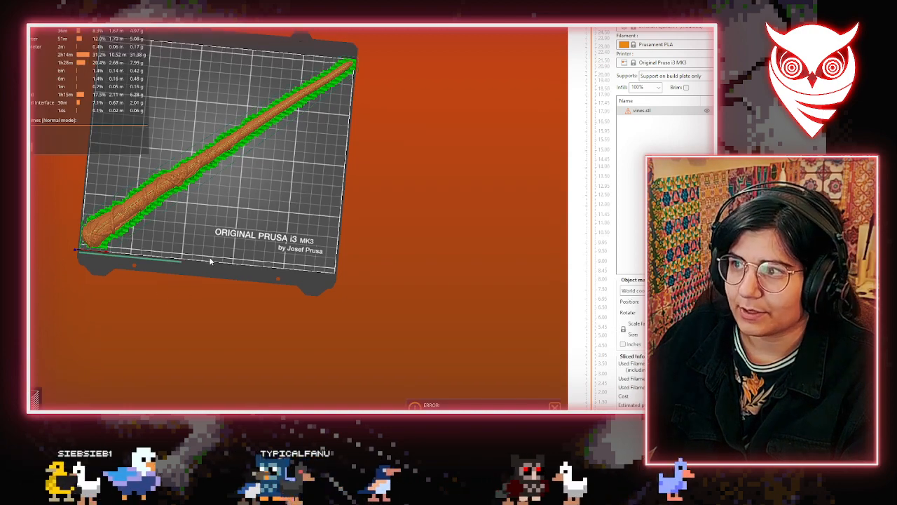
middle_click_drag(195, 208, 278, 319)
left_click_drag(278, 319, 130, 264)
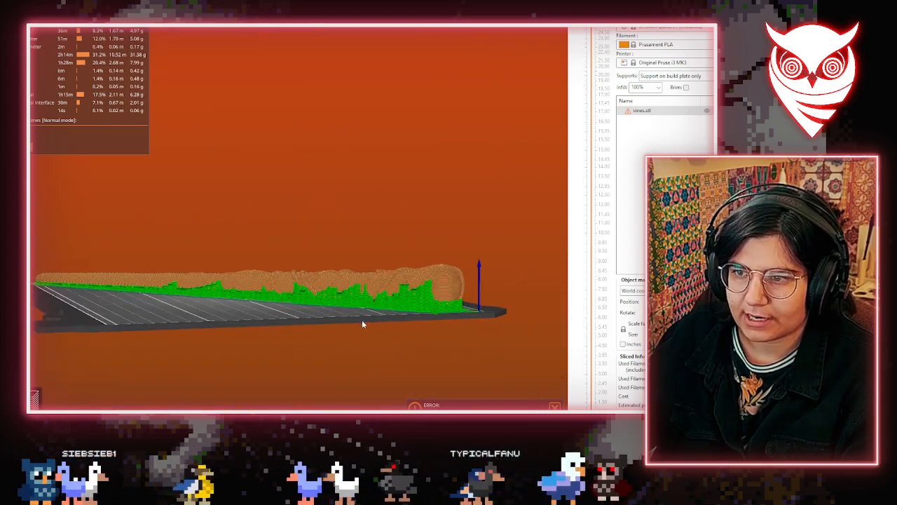
Examine the sliced wand's vines and flowers near the handle end from above and up close for layer detail
scroll(352, 340, "up", 5)
left_click_drag(335, 281, 274, 326)
scroll(187, 277, "down", 7)
right_click_drag(142, 266, 358, 263)
scroll(358, 263, "up", 1)
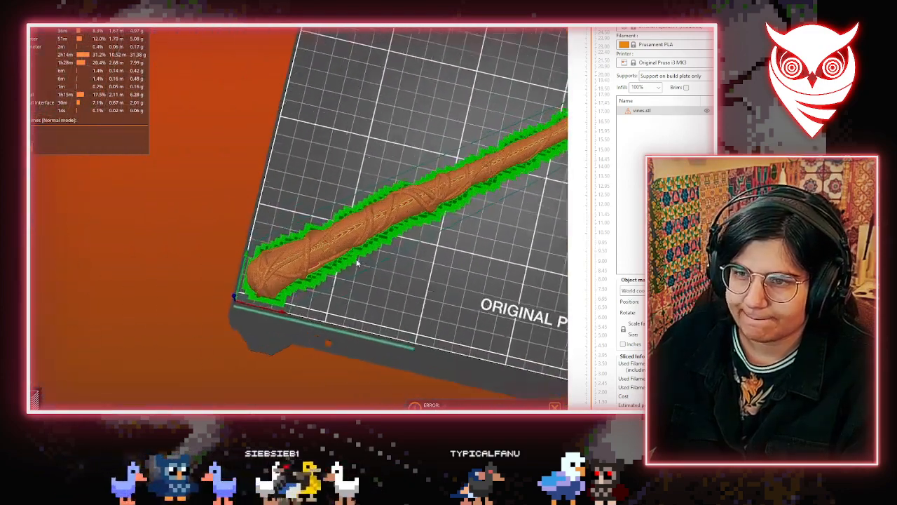
scroll(358, 263, "up", 2)
left_click_drag(357, 263, 383, 281)
scroll(382, 252, "up", 9)
right_click_drag(380, 160, 290, 383)
scroll(210, 245, "down", 1)
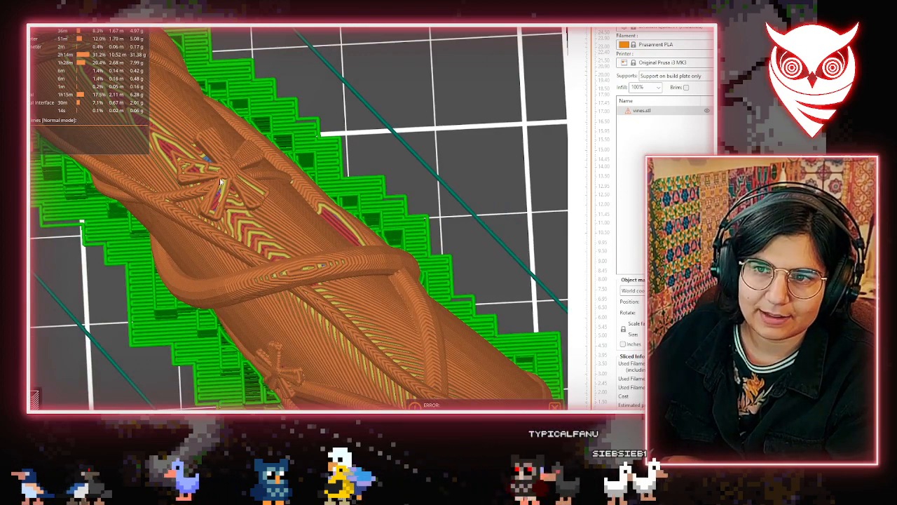
Switch the print preset to 0.10mm DETAIL, transferring the modified infill and support settings to it
left_click(660, 29)
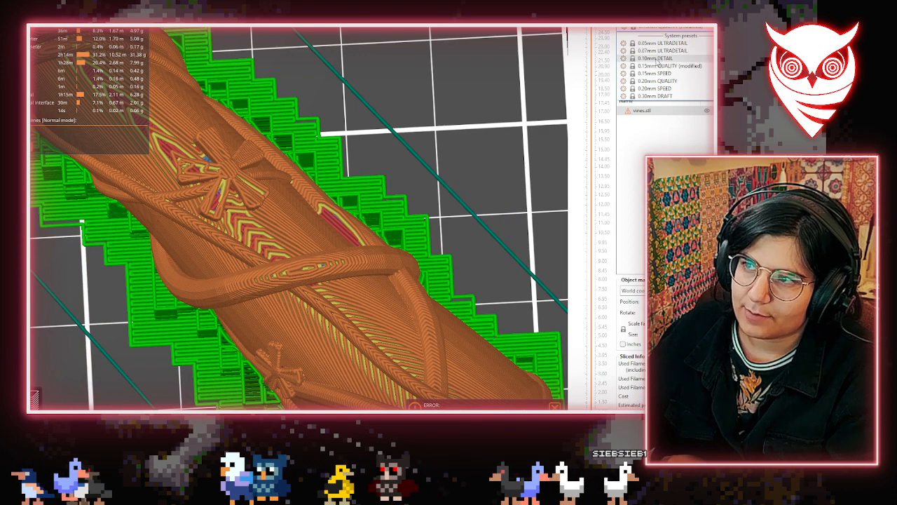
left_click(657, 59)
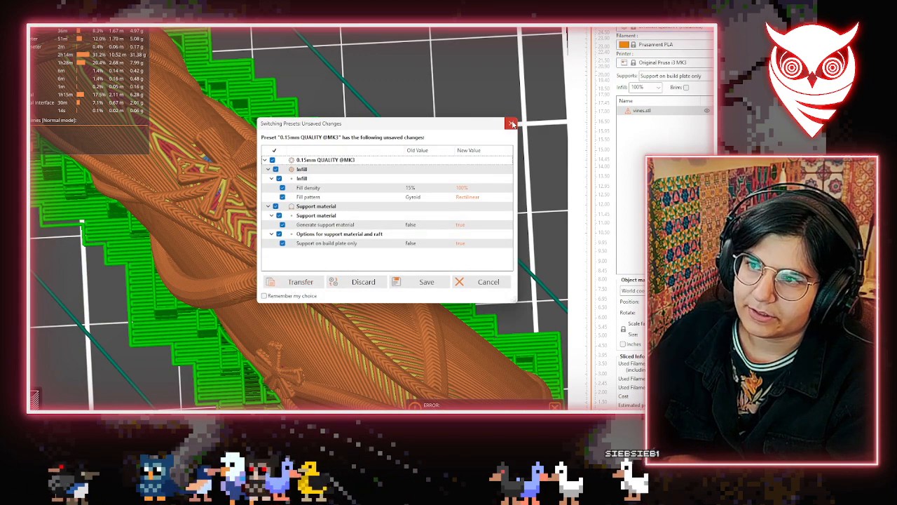
left_click(291, 283)
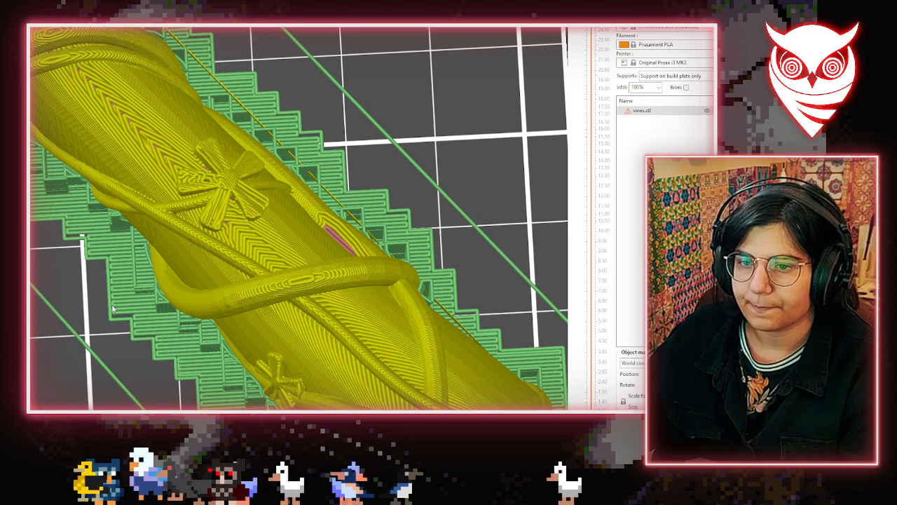
Examine the wand sliced with finer layers, checking the flowers, vines and supports around the handle end
scroll(333, 269, "down", 6)
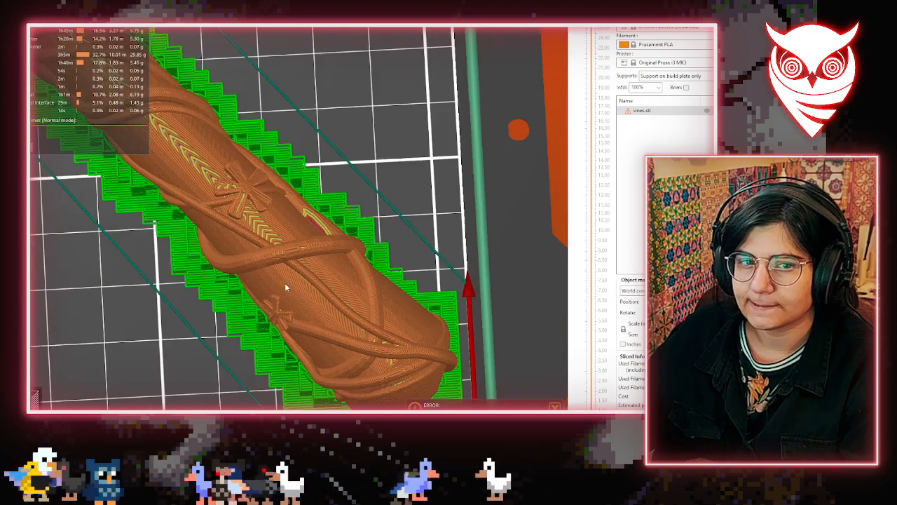
middle_click_drag(306, 205, 511, 304)
scroll(422, 303, "down", 5)
left_click_drag(414, 295, 160, 351)
middle_click_drag(160, 350, 266, 266)
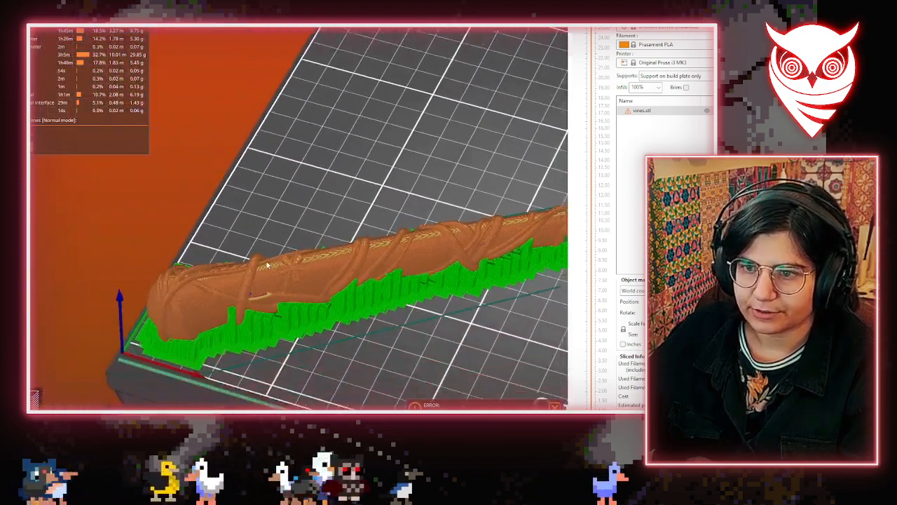
scroll(258, 212, "up", 7)
mouse_move(257, 210)
left_mouse_down()
mouse_move(256, 218)
mouse_move(253, 178)
mouse_move(242, 205)
mouse_move(214, 208)
mouse_move(250, 204)
left_mouse_up()
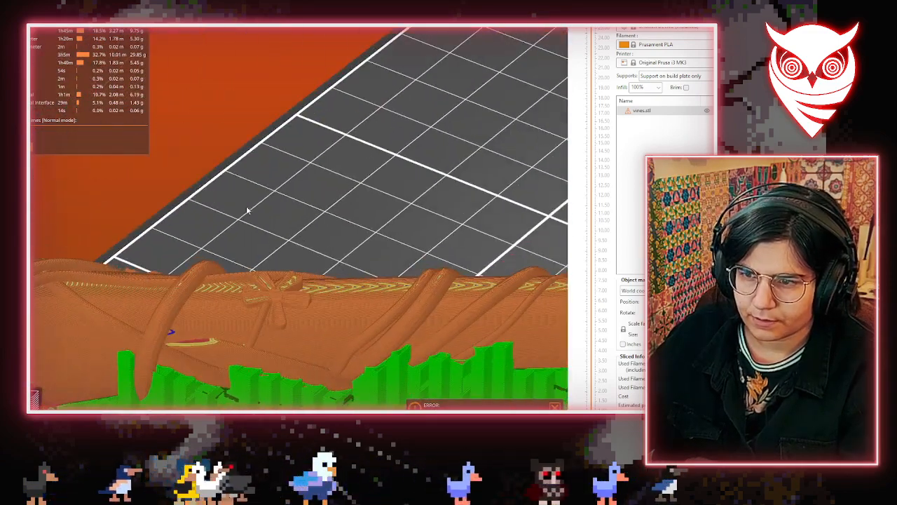
scroll(344, 235, "down", 10)
middle_click_drag(407, 262, 156, 252)
scroll(115, 322, "up", 8)
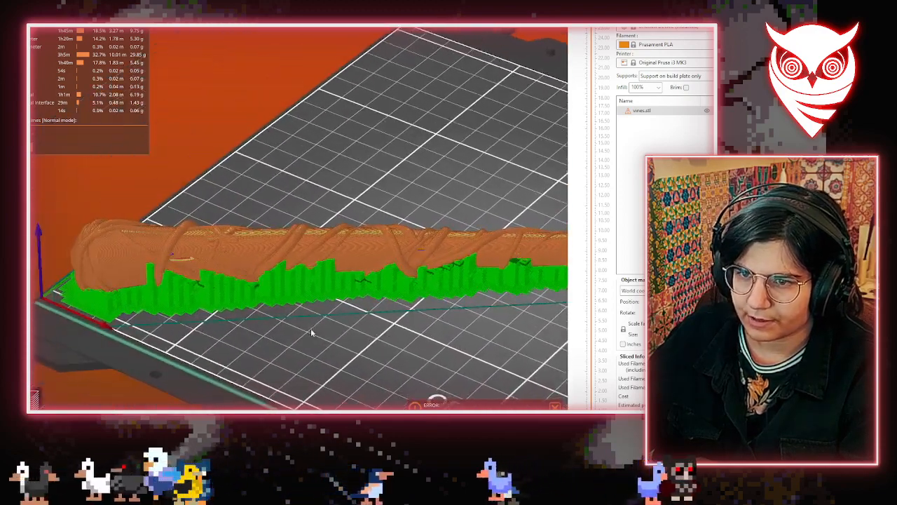
scroll(158, 286, "up", 5)
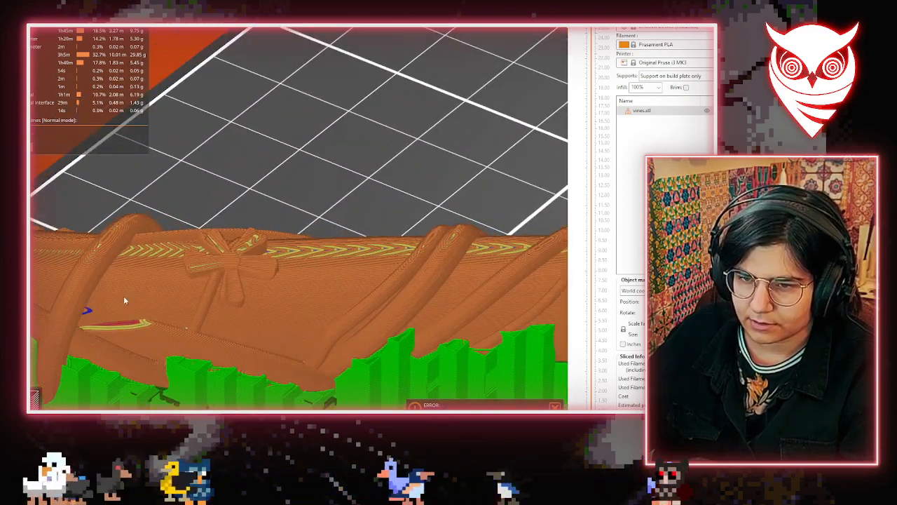
middle_click_drag(125, 300, 442, 224)
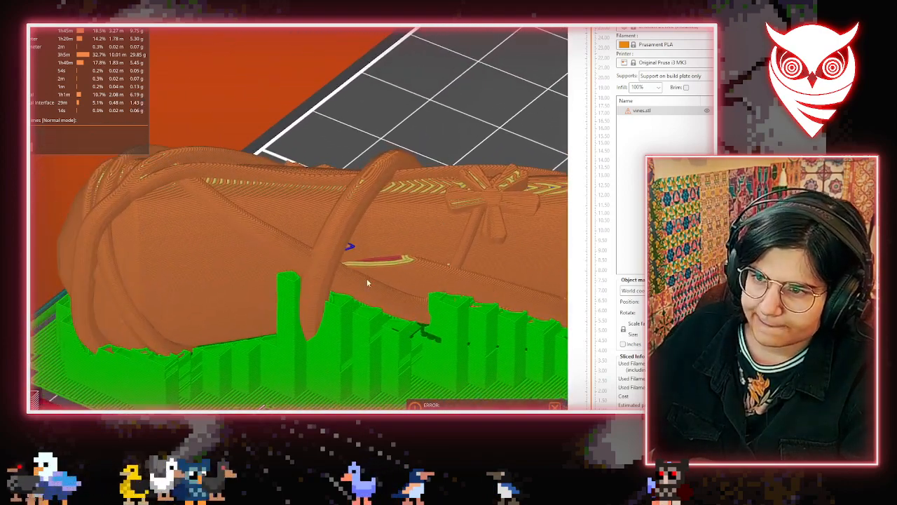
Compare the handle end's vines and flowers between the editor model and the sliced preview from both sides
left_click_drag(405, 293, 308, 284)
left_click(34, 400)
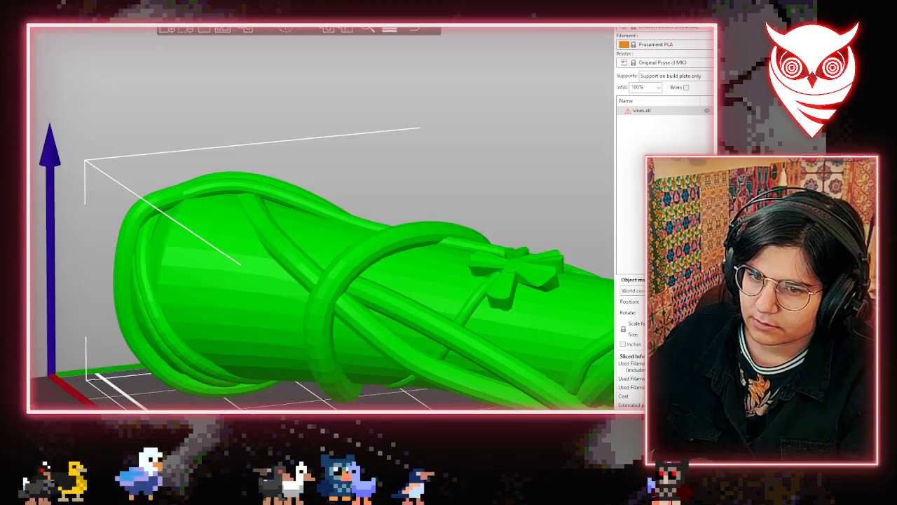
key("Tab")
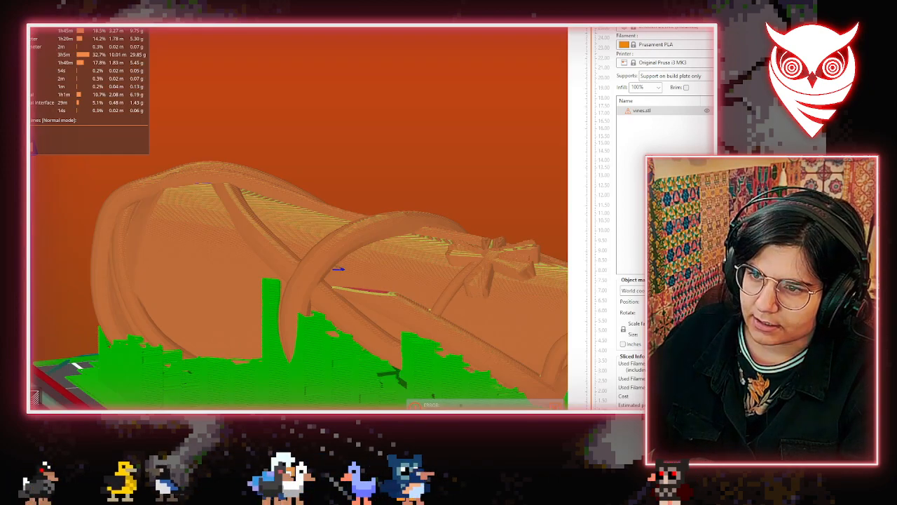
key("Tab")
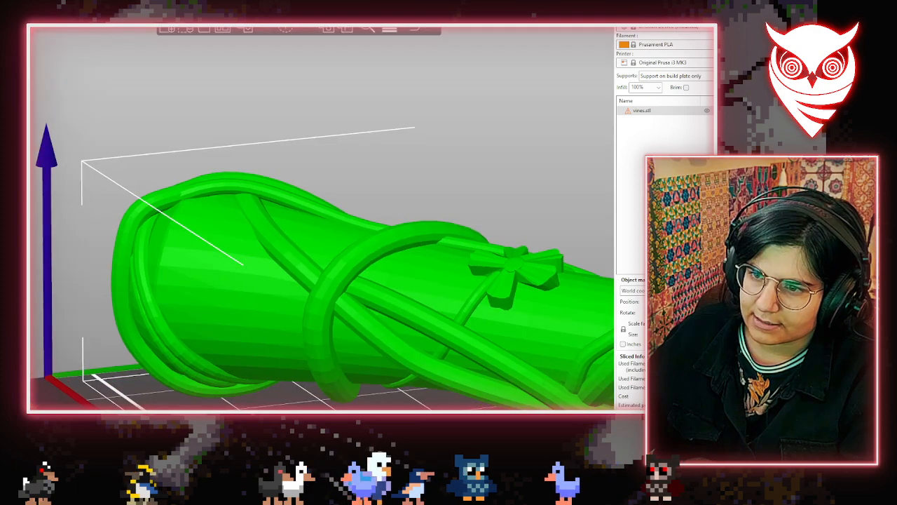
key("Tab")
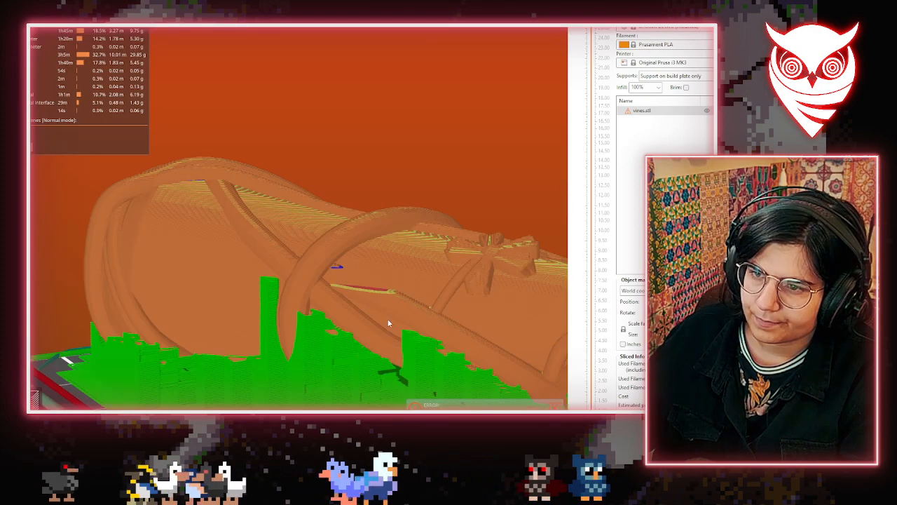
left_click_drag(389, 323, 228, 328)
left_click(31, 400)
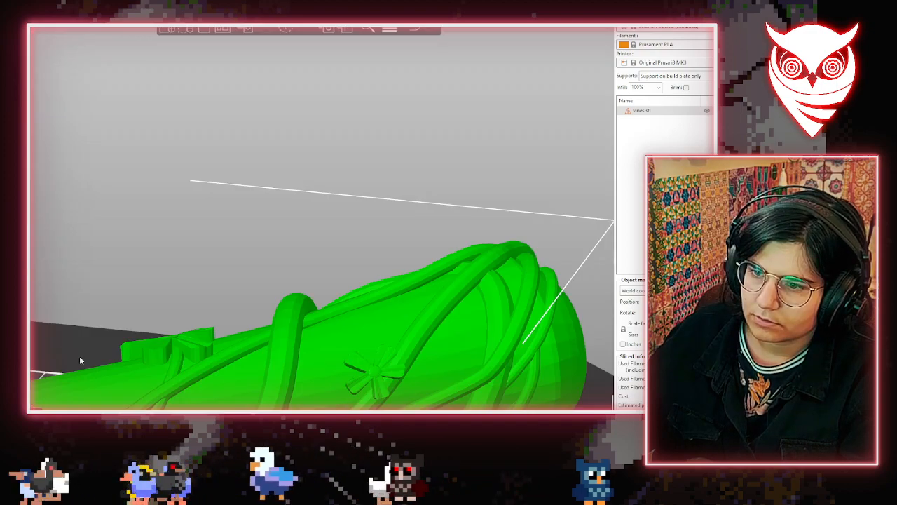
scroll(240, 330, "down", 6)
right_click_drag(405, 334, 424, 291)
left_click(34, 400)
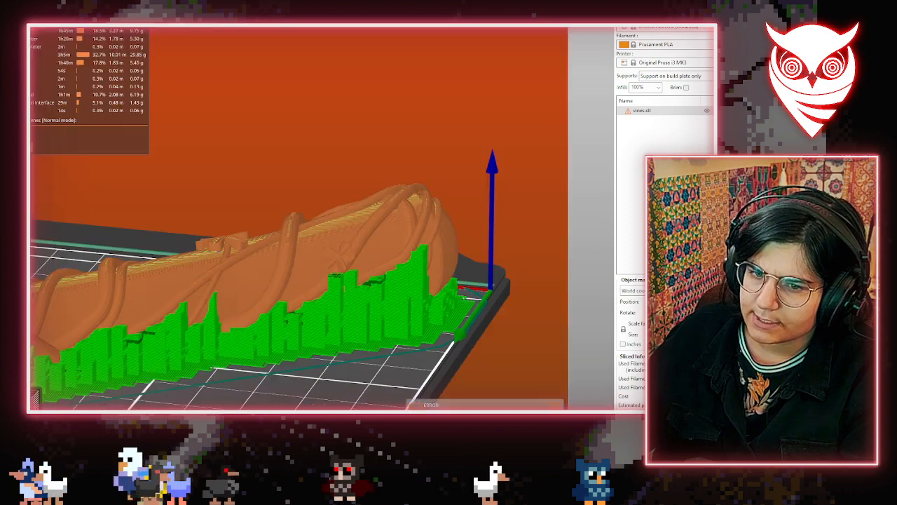
left_click(33, 399)
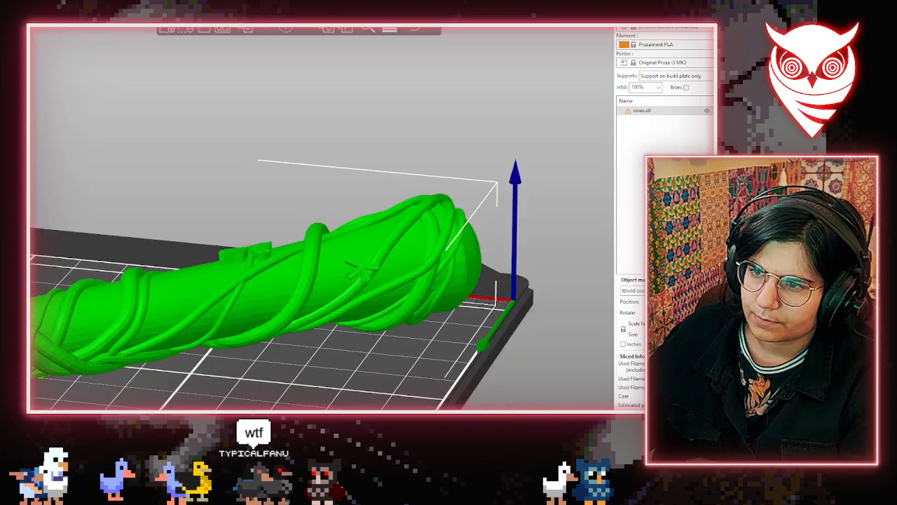
left_click(33, 399)
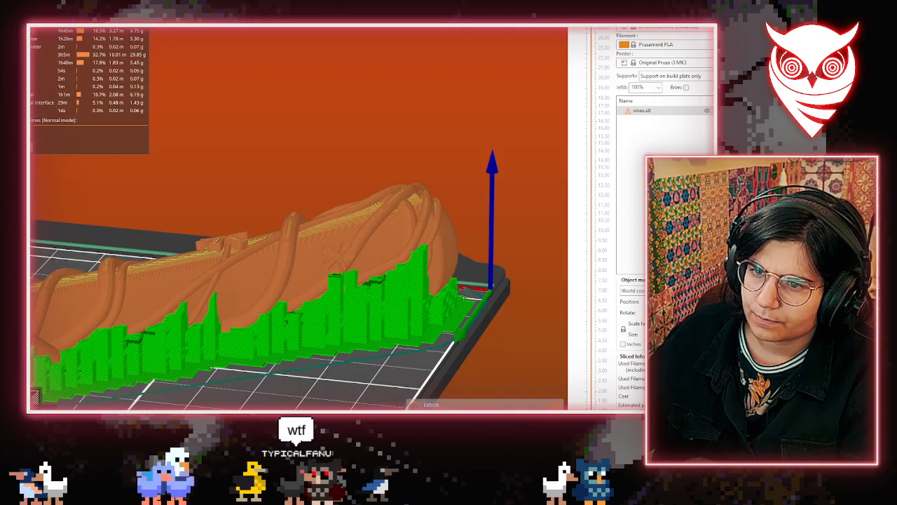
left_click(33, 399)
left_click(33, 399)
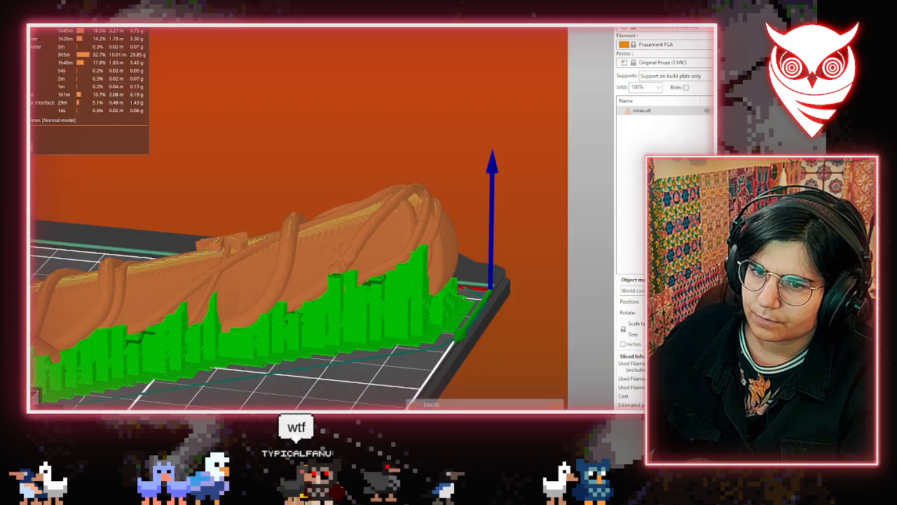
Compare the middle section's crossing vines and supports between the sliced preview and the editor model
left_click_drag(196, 293, 99, 402)
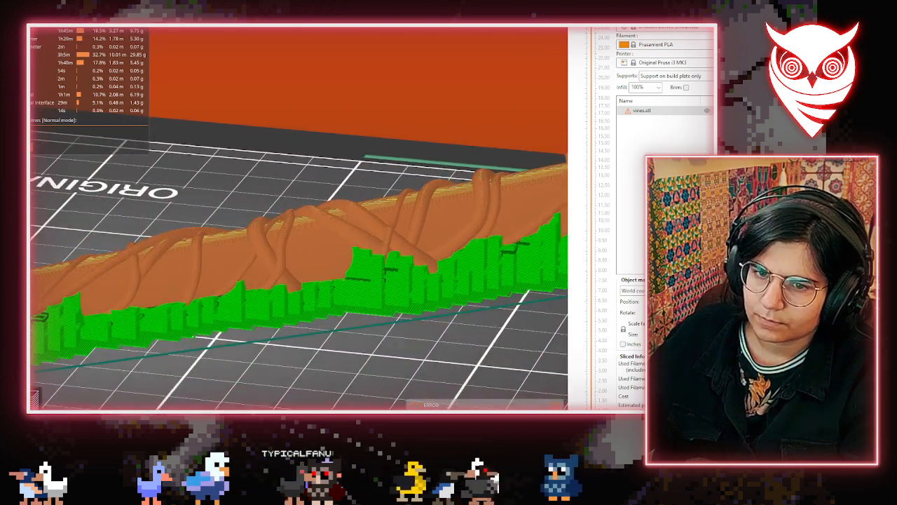
left_click(33, 399)
left_click(56, 386)
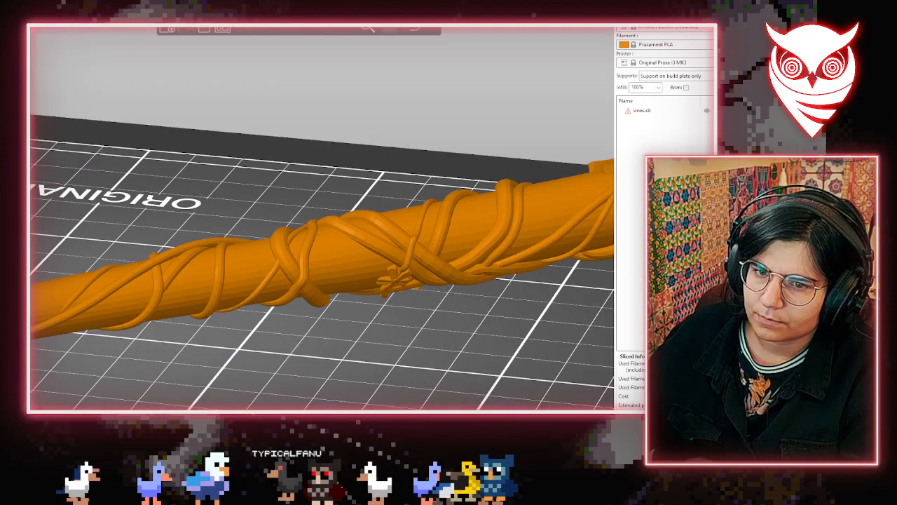
left_click(33, 399)
left_click_drag(140, 295, 164, 226)
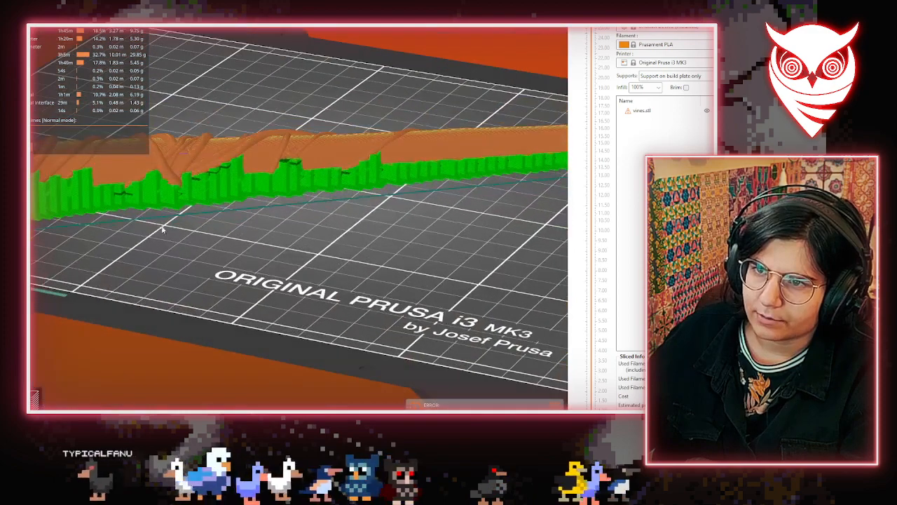
right_click_drag(164, 227, 394, 294)
scroll(365, 233, "up", 8)
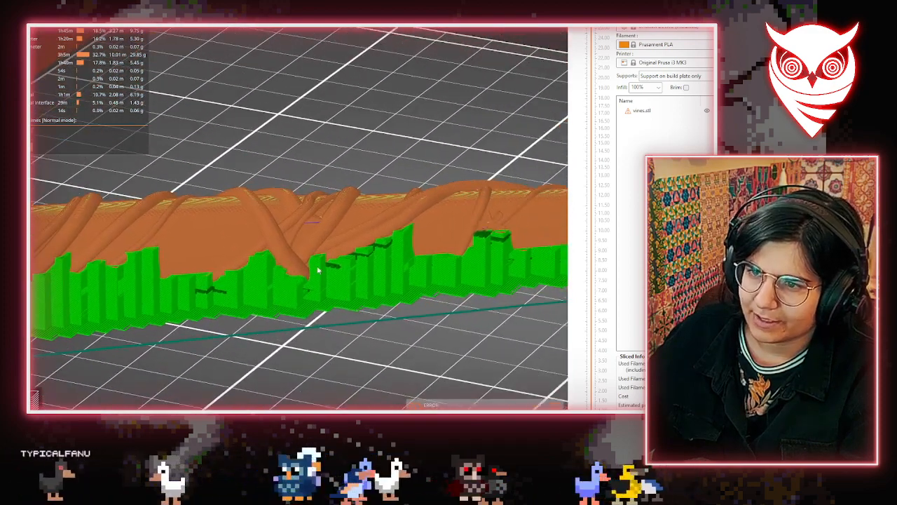
scroll(350, 218, "down", 5)
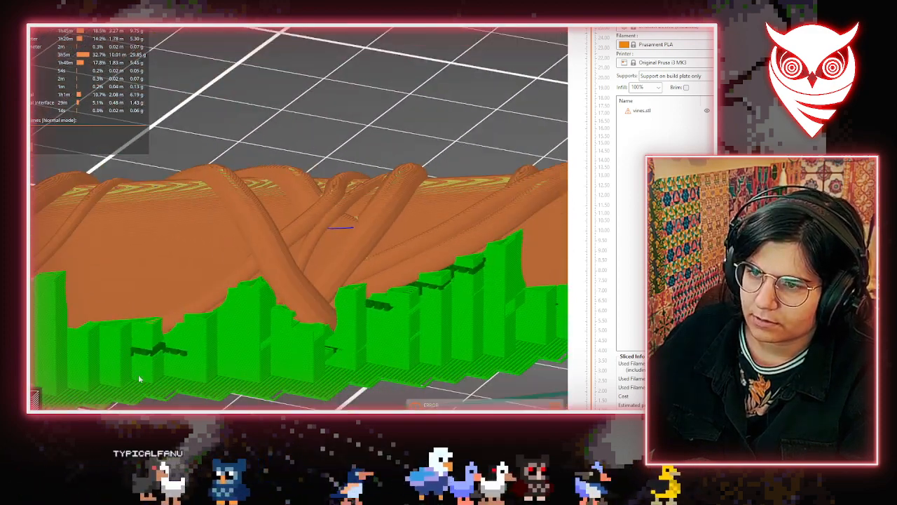
left_click(33, 399)
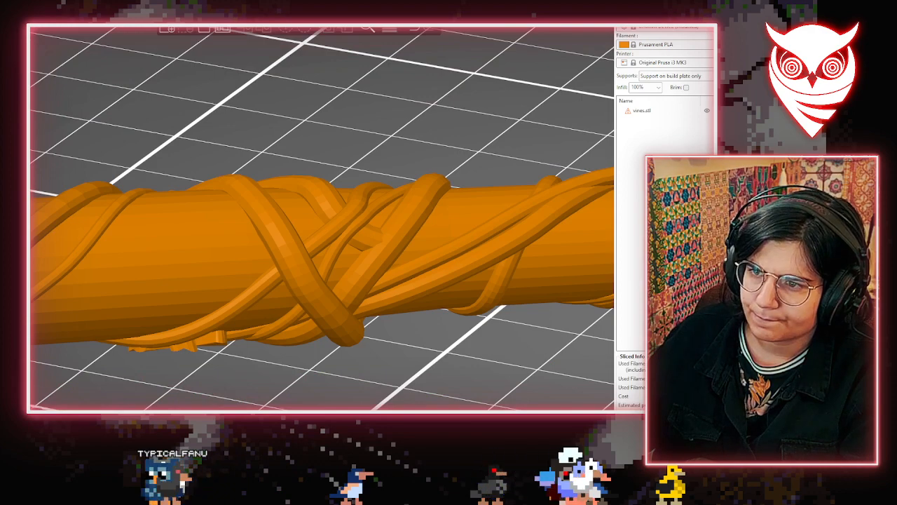
left_click(33, 398)
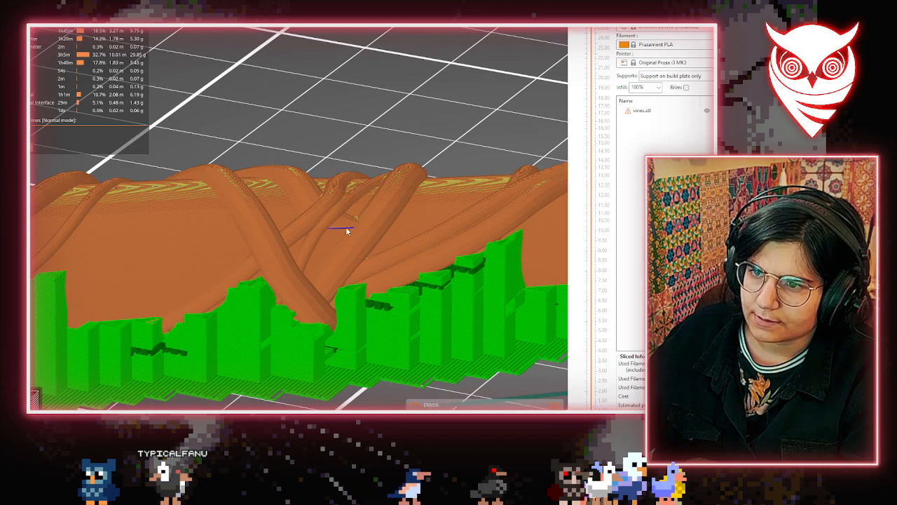
Review the handle end against the editor model once more, and examine the flower and full wand in the sliced preview
scroll(300, 244, "down", 8)
right_click_drag(129, 269, 338, 293)
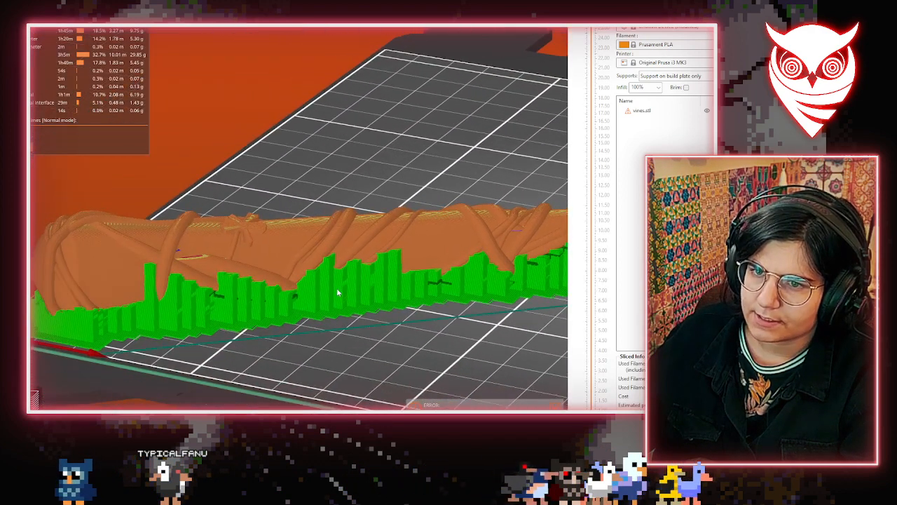
left_click(33, 400)
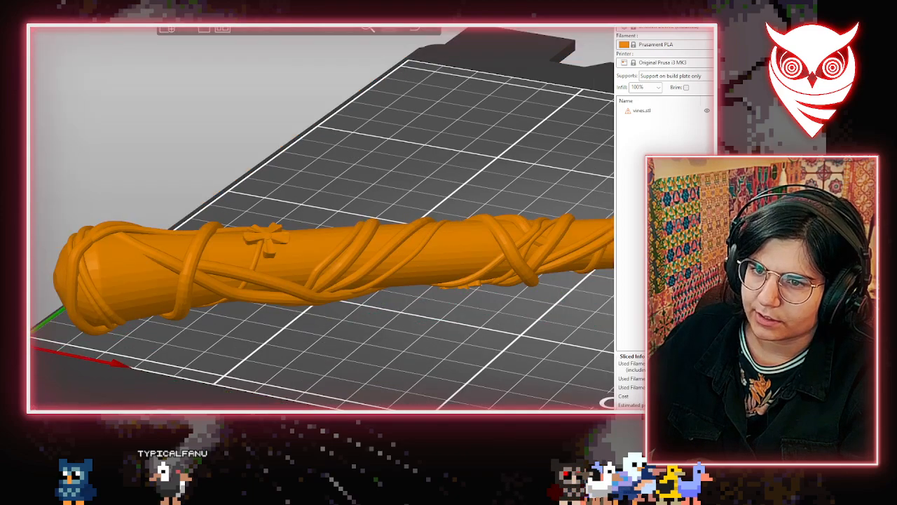
left_click(33, 399)
scroll(389, 222, "down", 8)
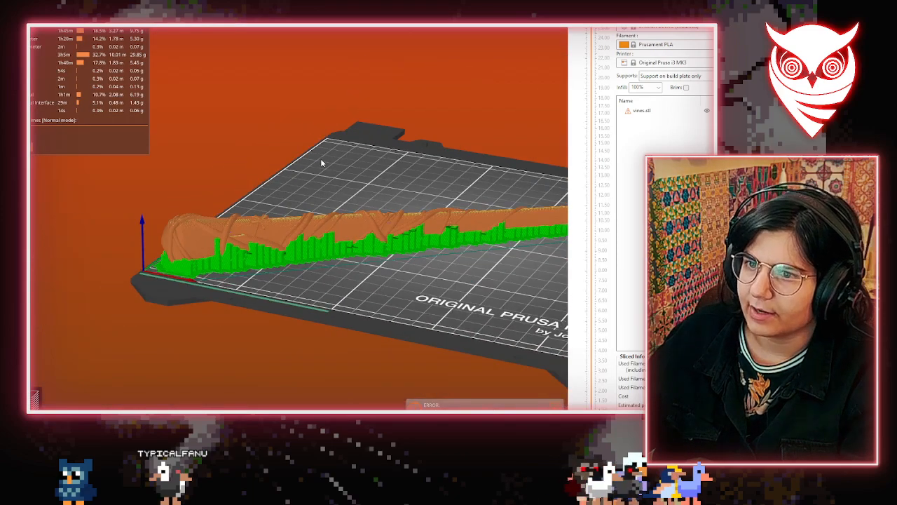
left_click_drag(314, 226, 389, 254)
left_click_drag(397, 223, 311, 251)
scroll(257, 236, "up", 8)
scroll(256, 235, "up", 2)
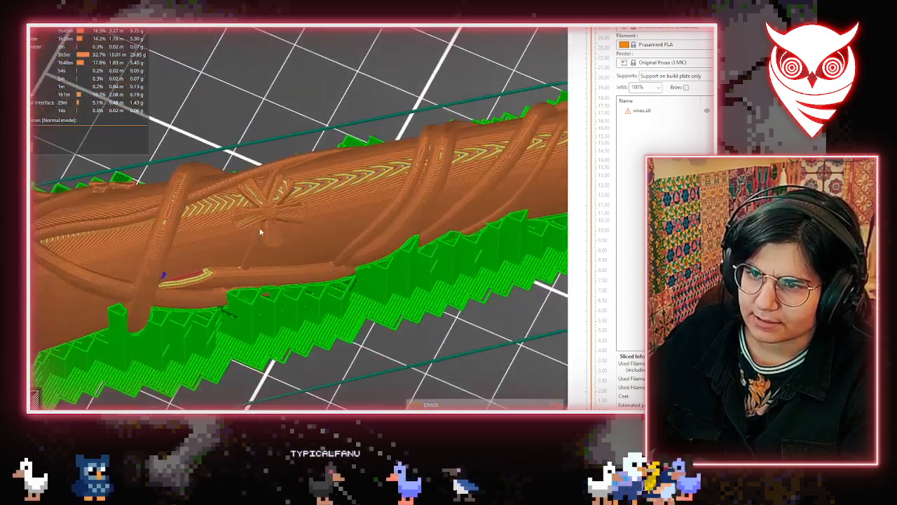
scroll(429, 243, "down", 6)
scroll(429, 243, "down", 6)
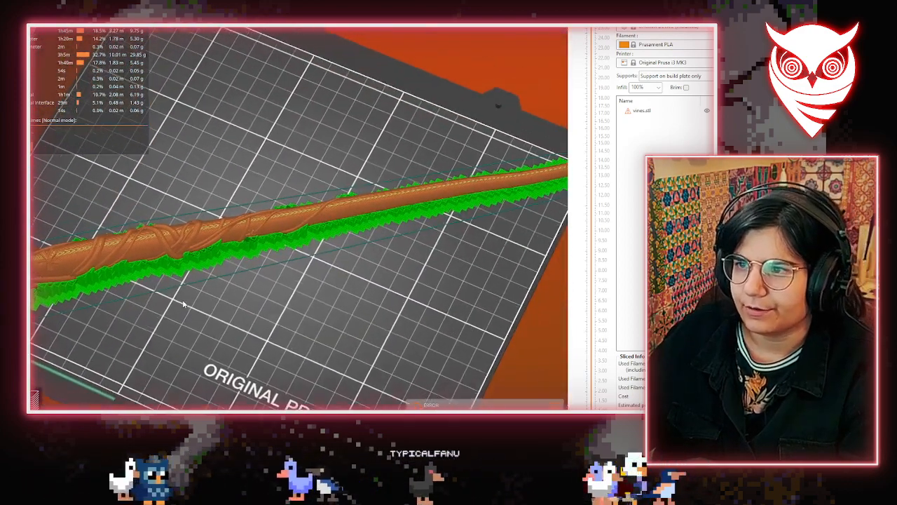
left_click_drag(364, 287, 332, 296)
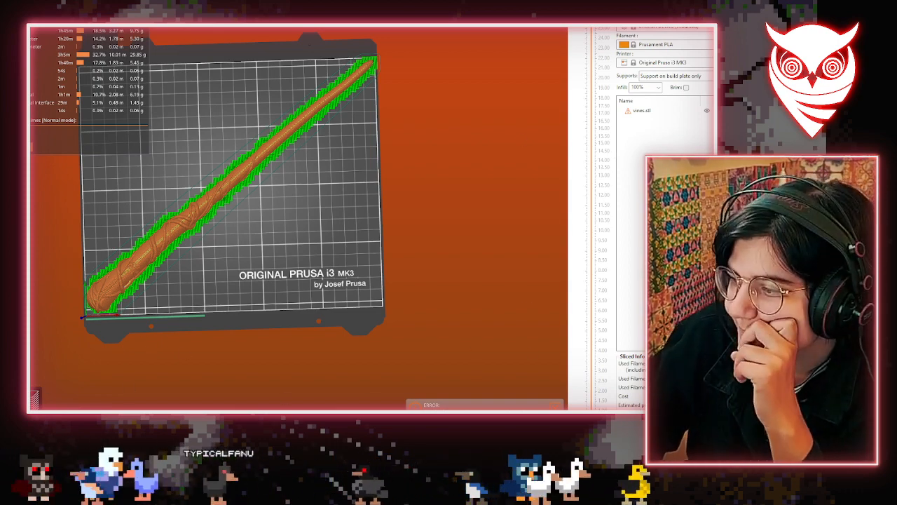
Export the G-code as vines_0.1mm_PLA_MK3_9h25m to the removable drive BLEP (D:)
key("ctrl+g")
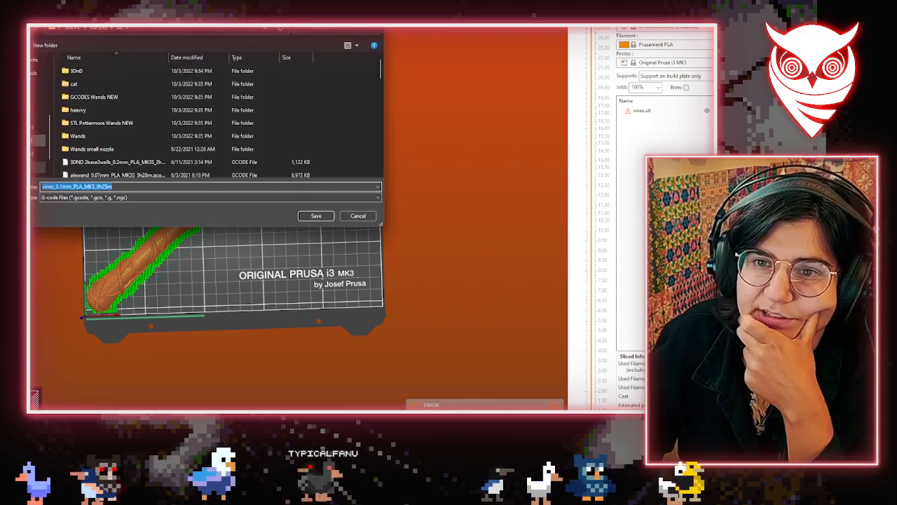
left_click(38, 141)
left_click(313, 215)
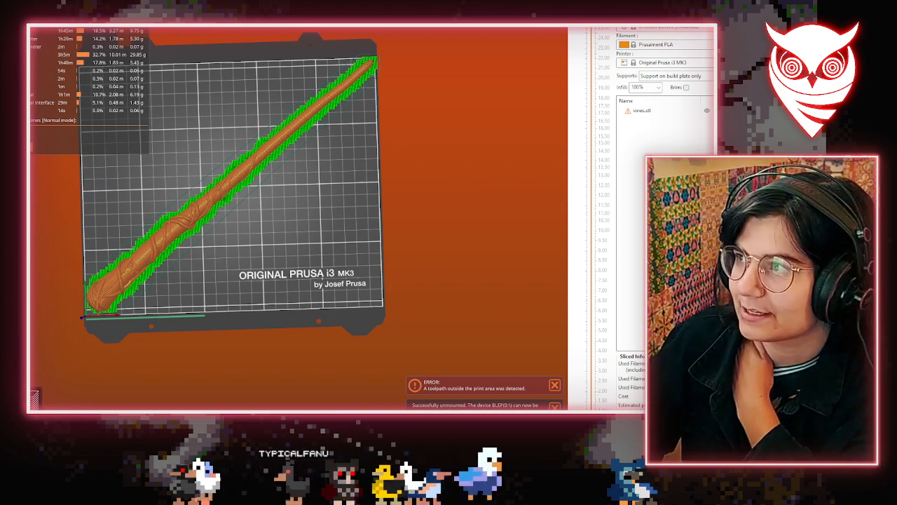
Close PrusaSlicer and choose to save the changes to the vines project
key("alt+F4")
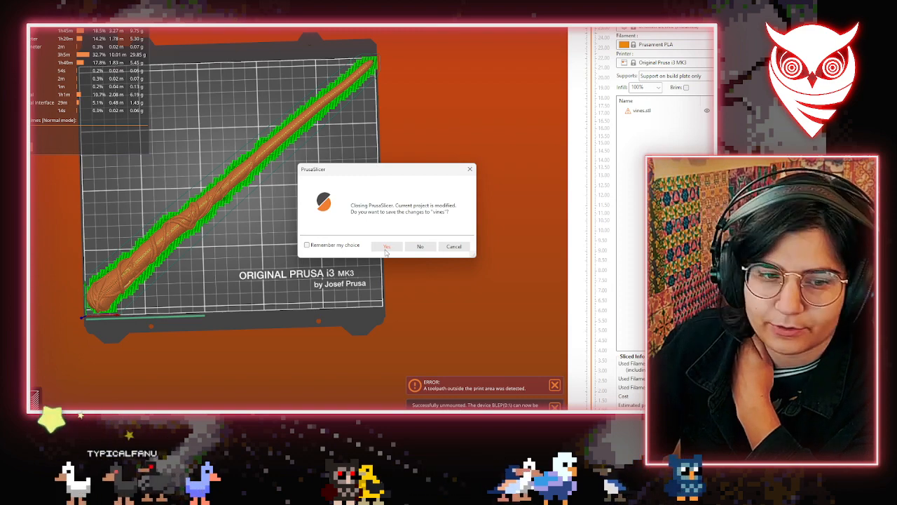
left_click(384, 249)
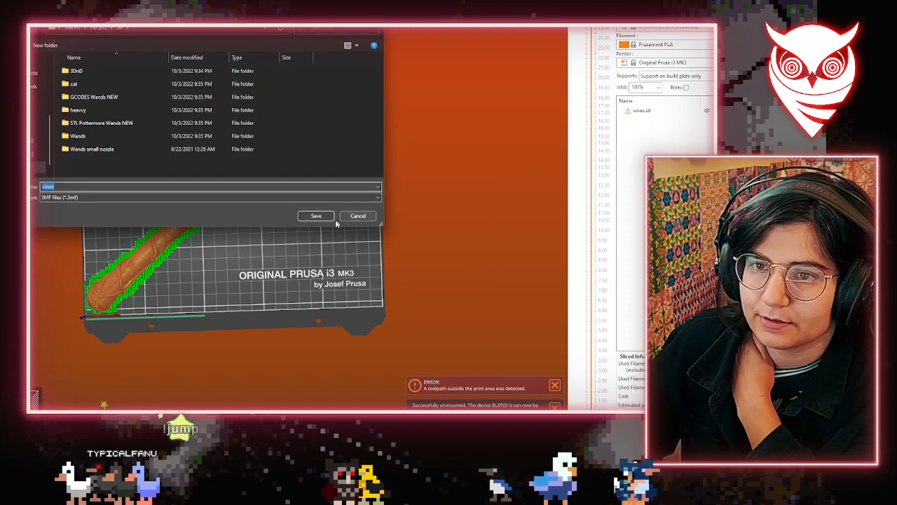